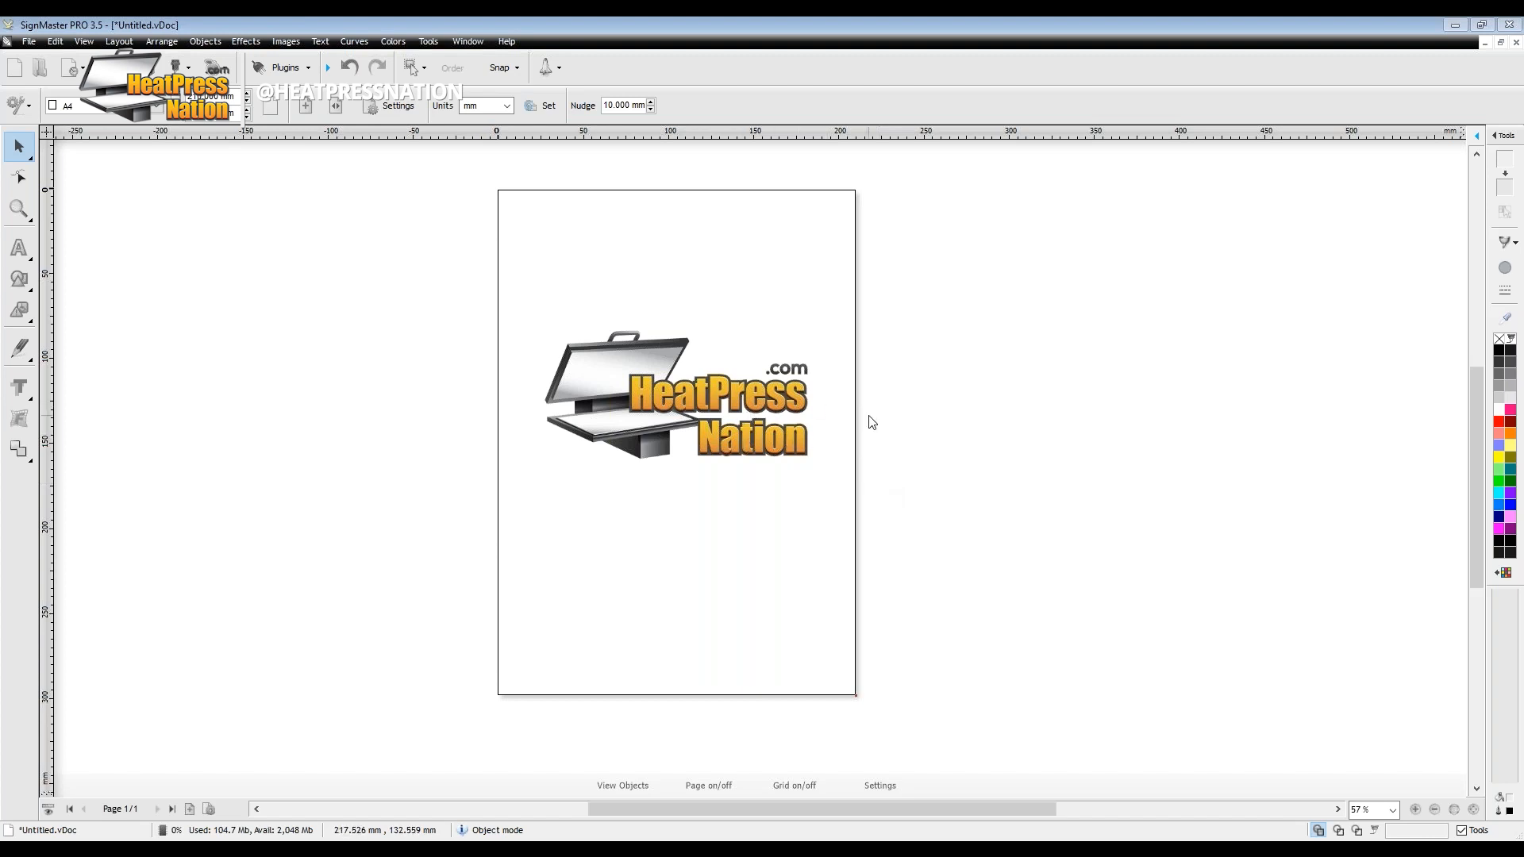
Delete the HeatPress Nation logo image from the page.
click(571, 839)
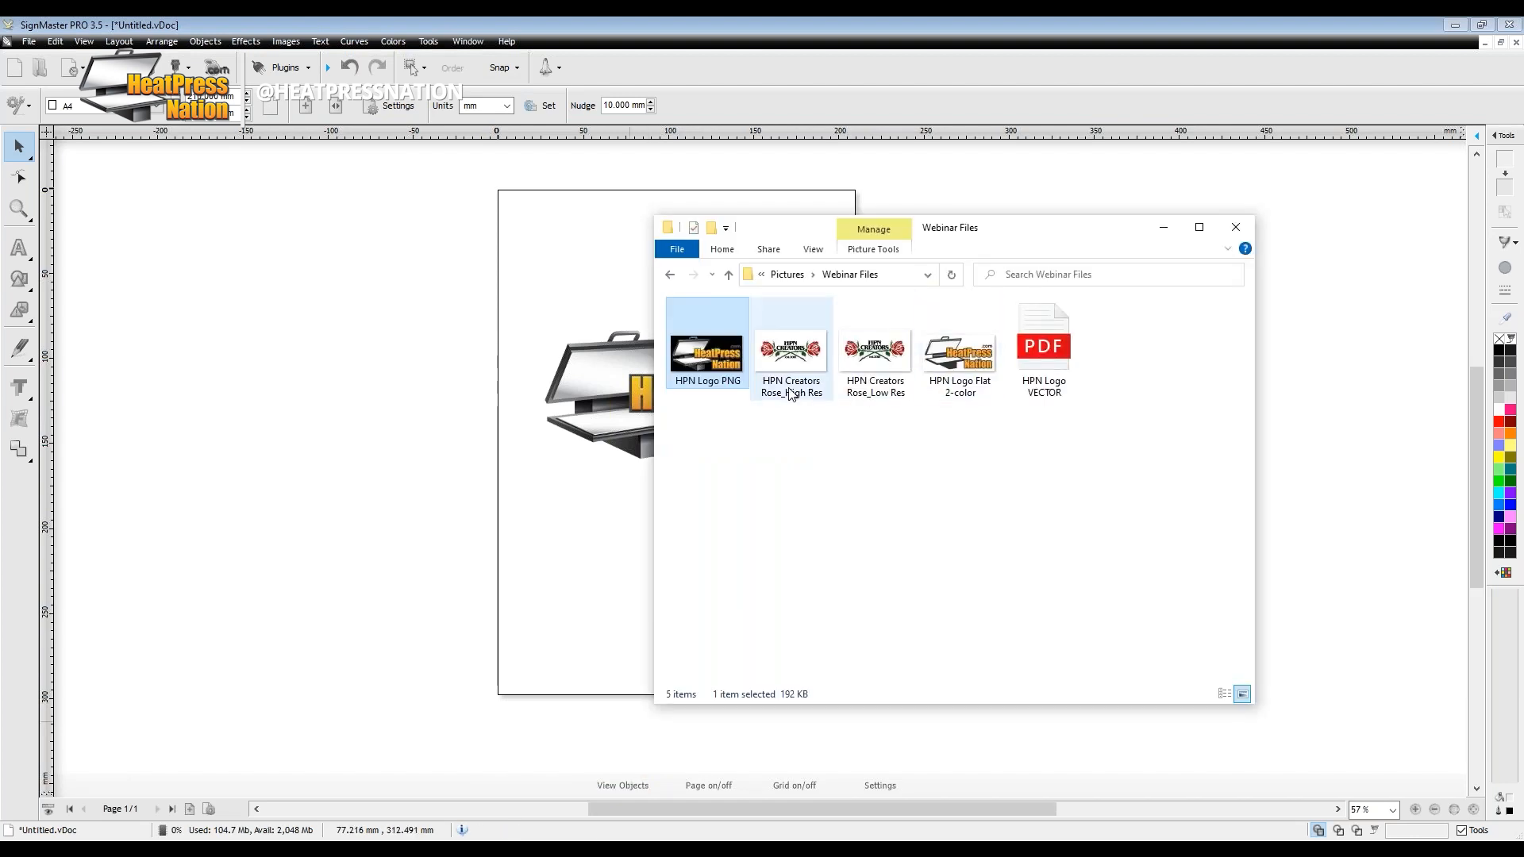
click(624, 391)
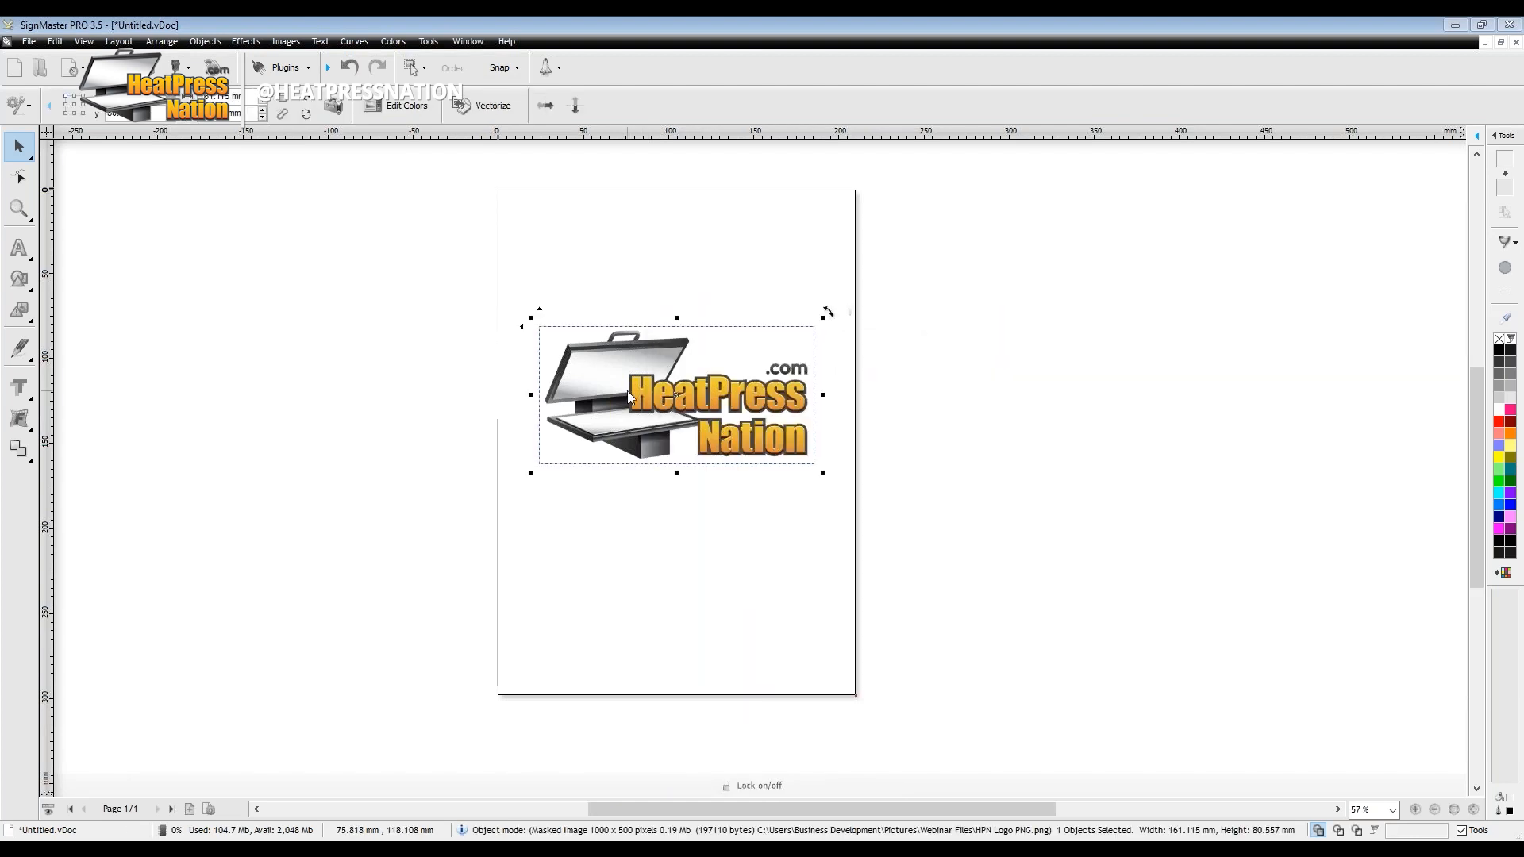
key(Delete)
Import the image HPN Creators Rose_High Res from the Webinar Files folder and place it across the page.
click(478, 838)
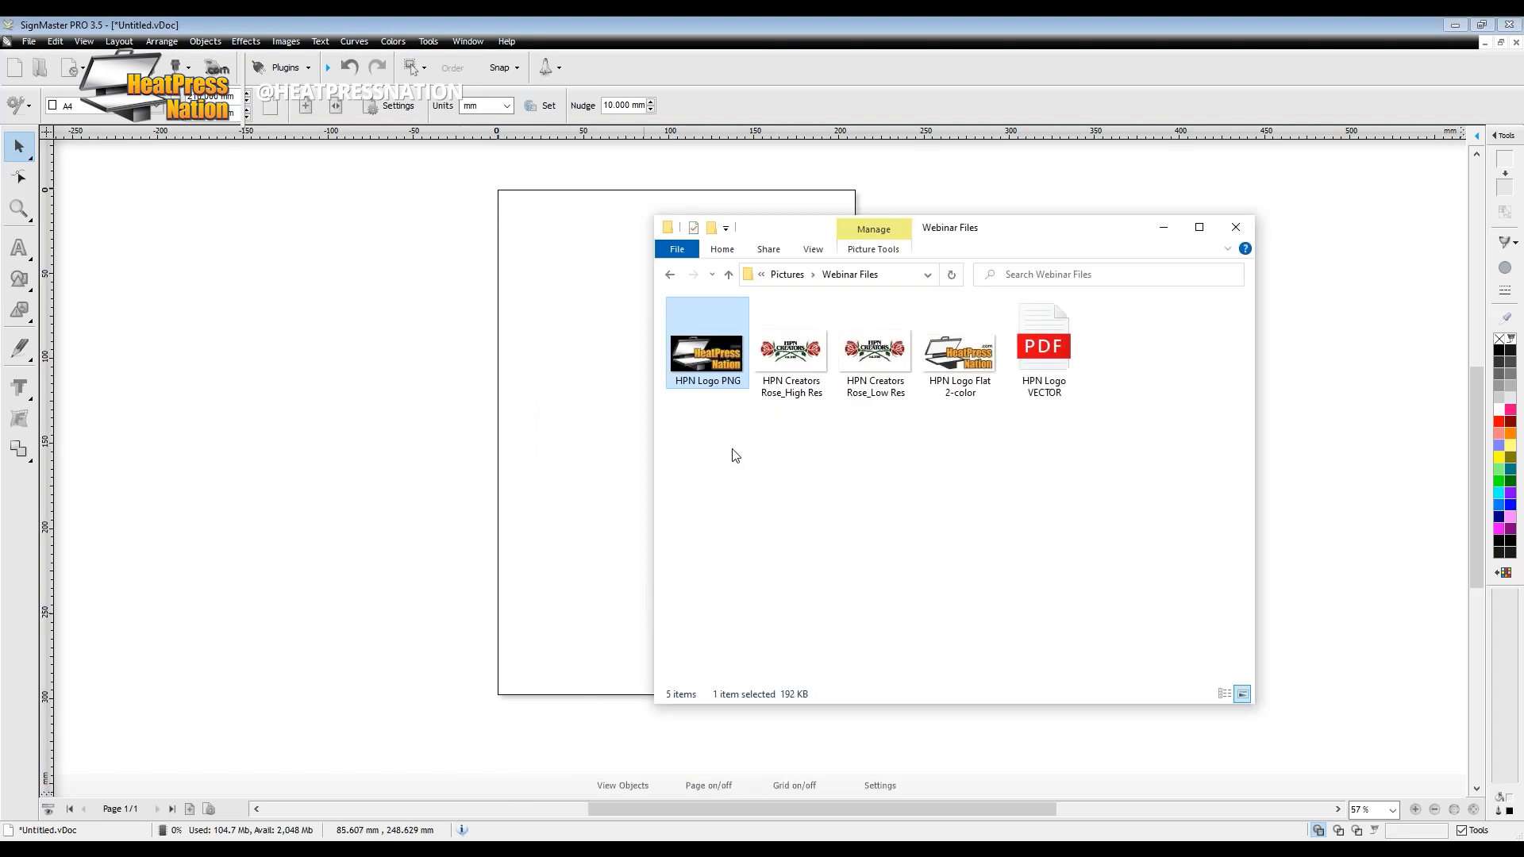
click(810, 361)
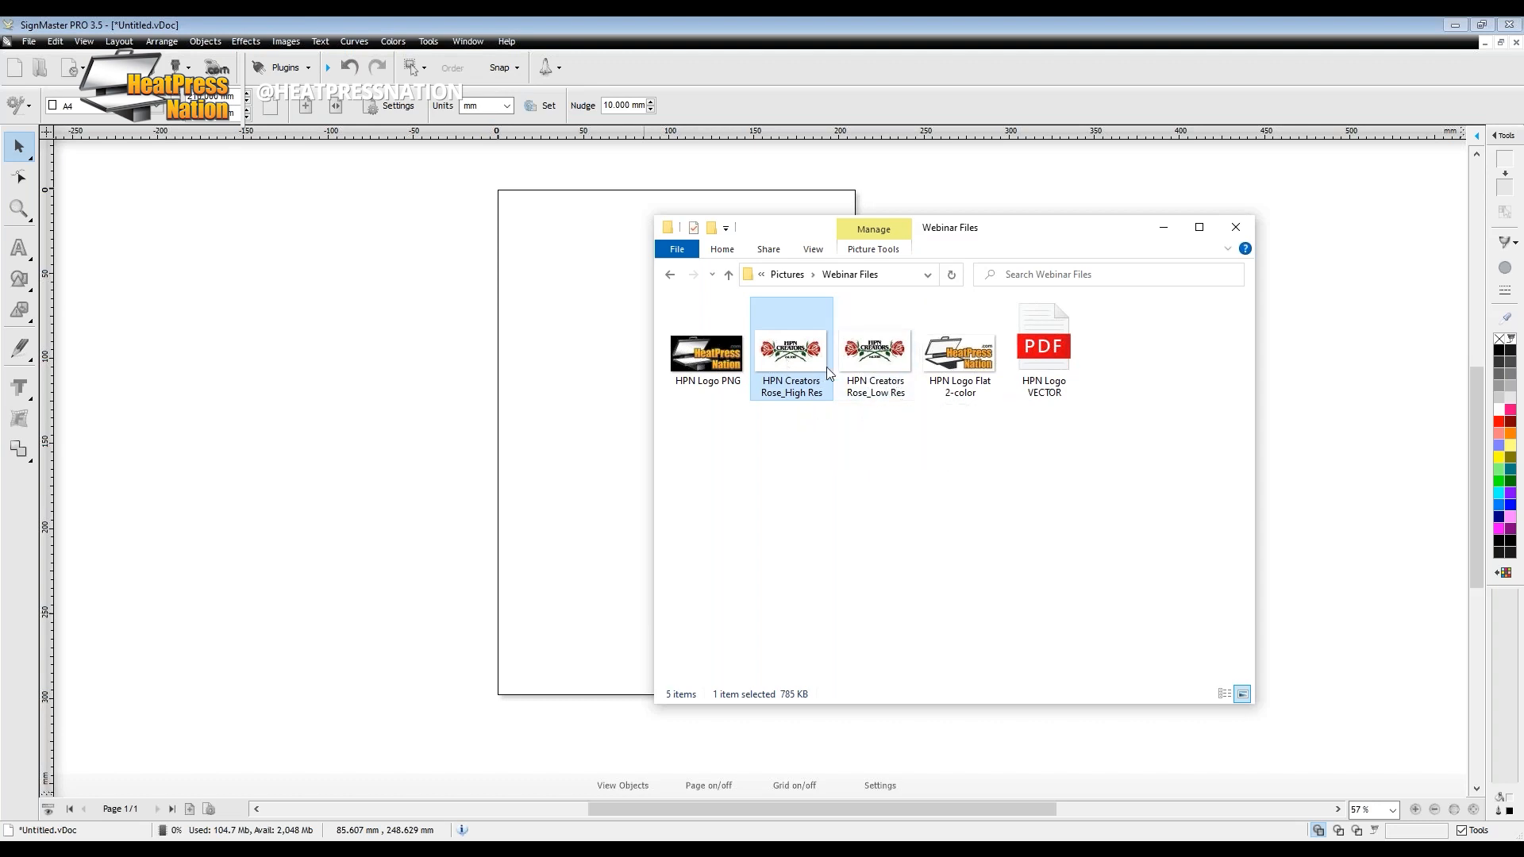
drag(811, 364, 514, 359)
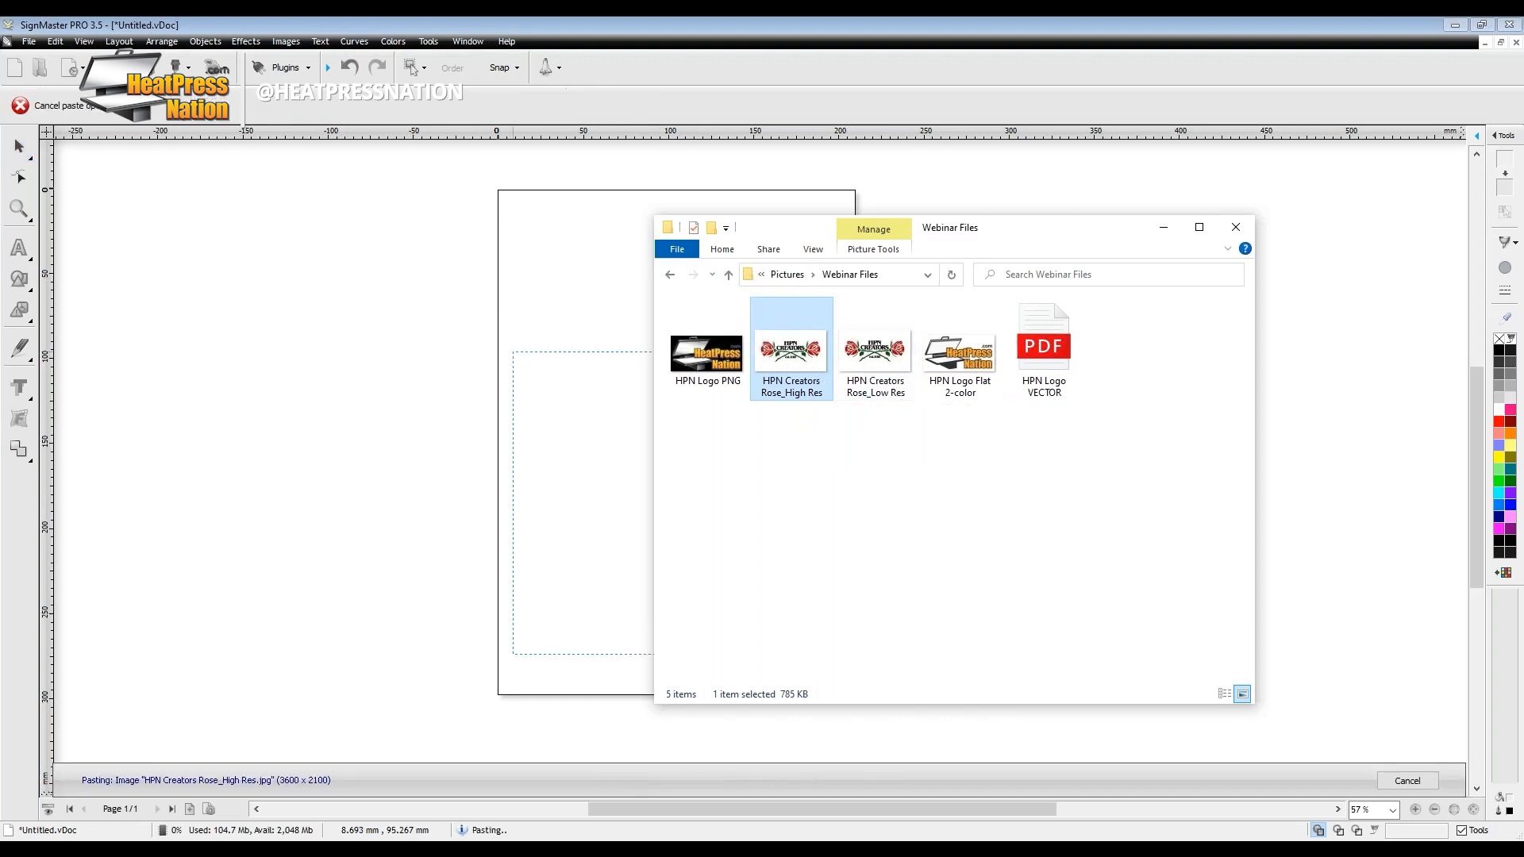
click(486, 249)
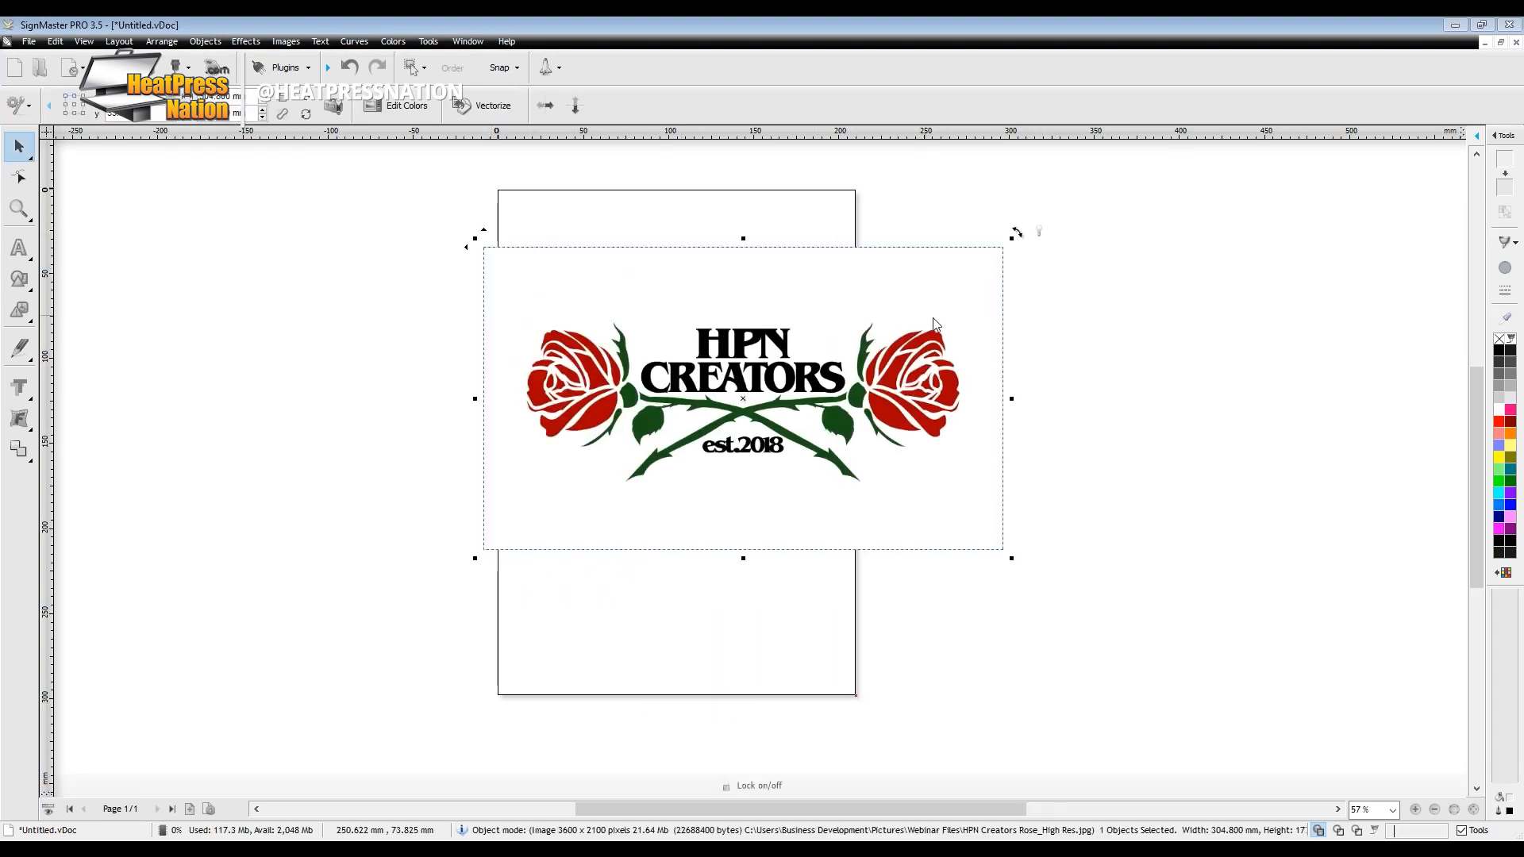
click(1080, 332)
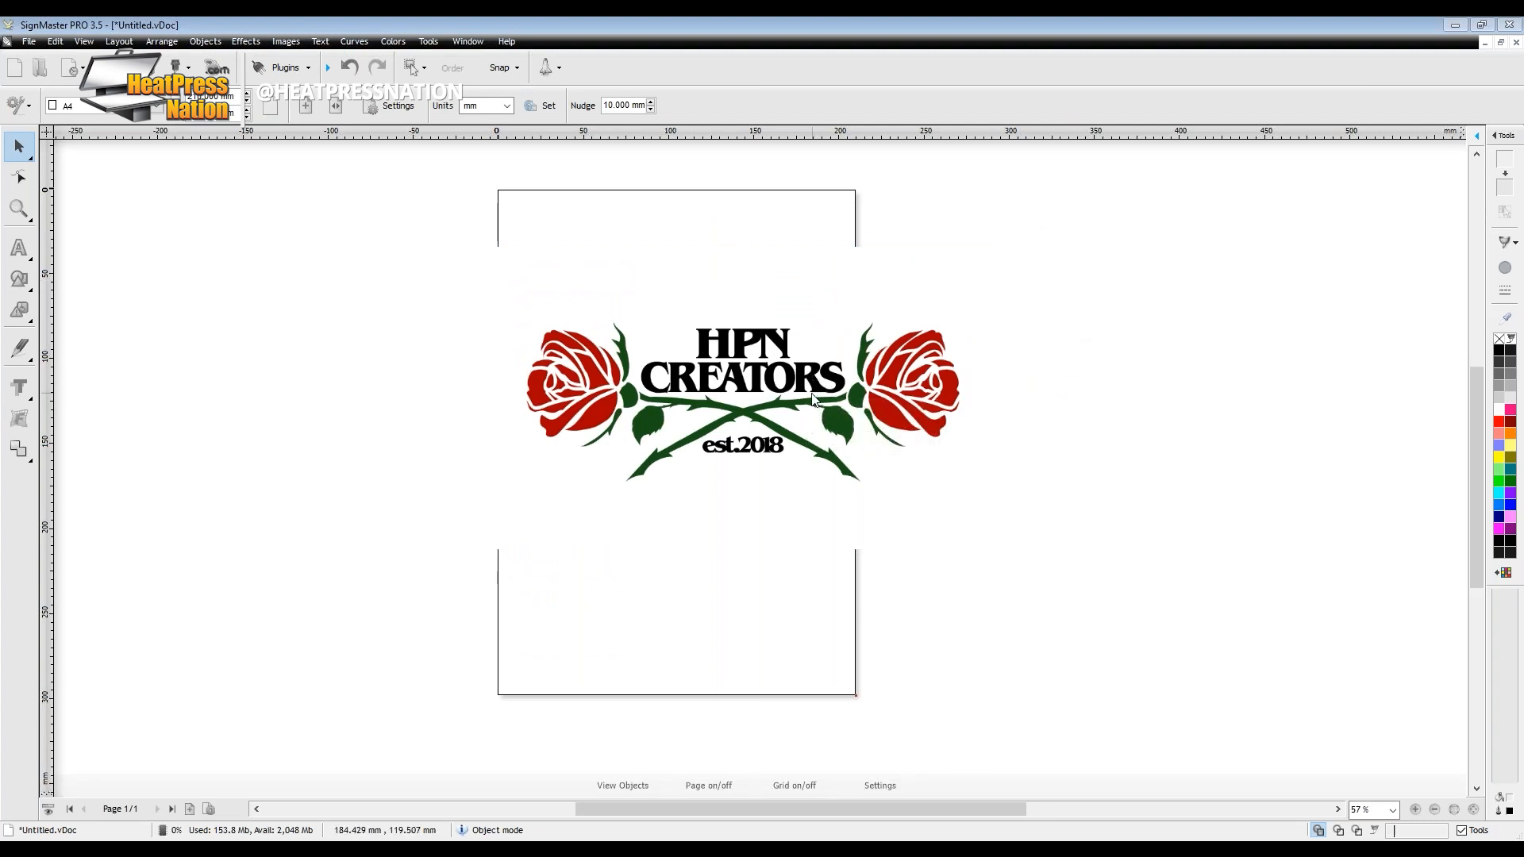
Examine the pixel edges where the letters T and O meet in CREATORS on the high-resolution image.
scroll(763, 389, up, 3)
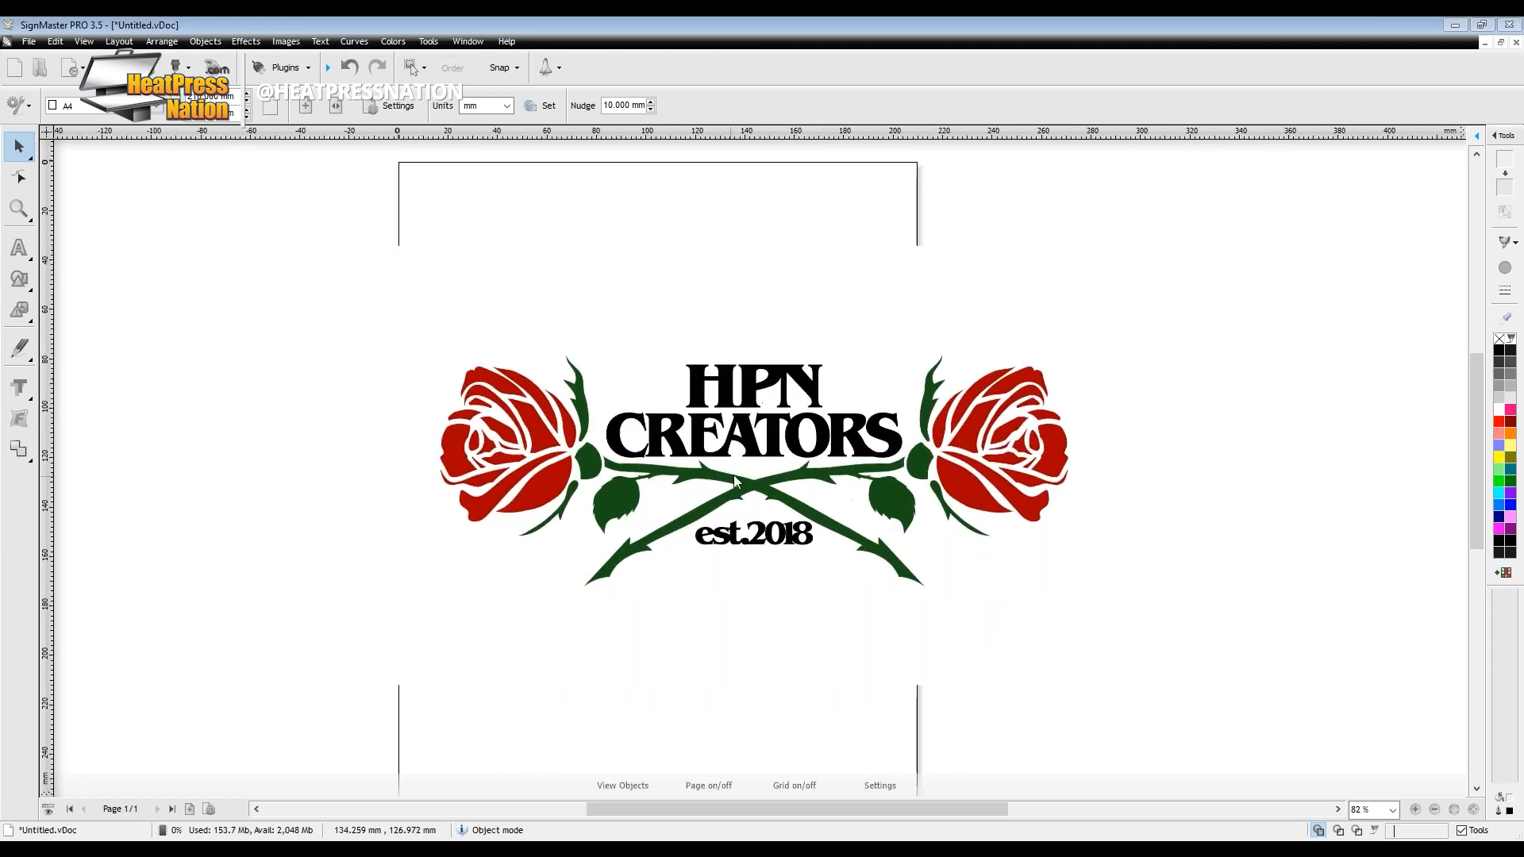
scroll(775, 465, up, 3)
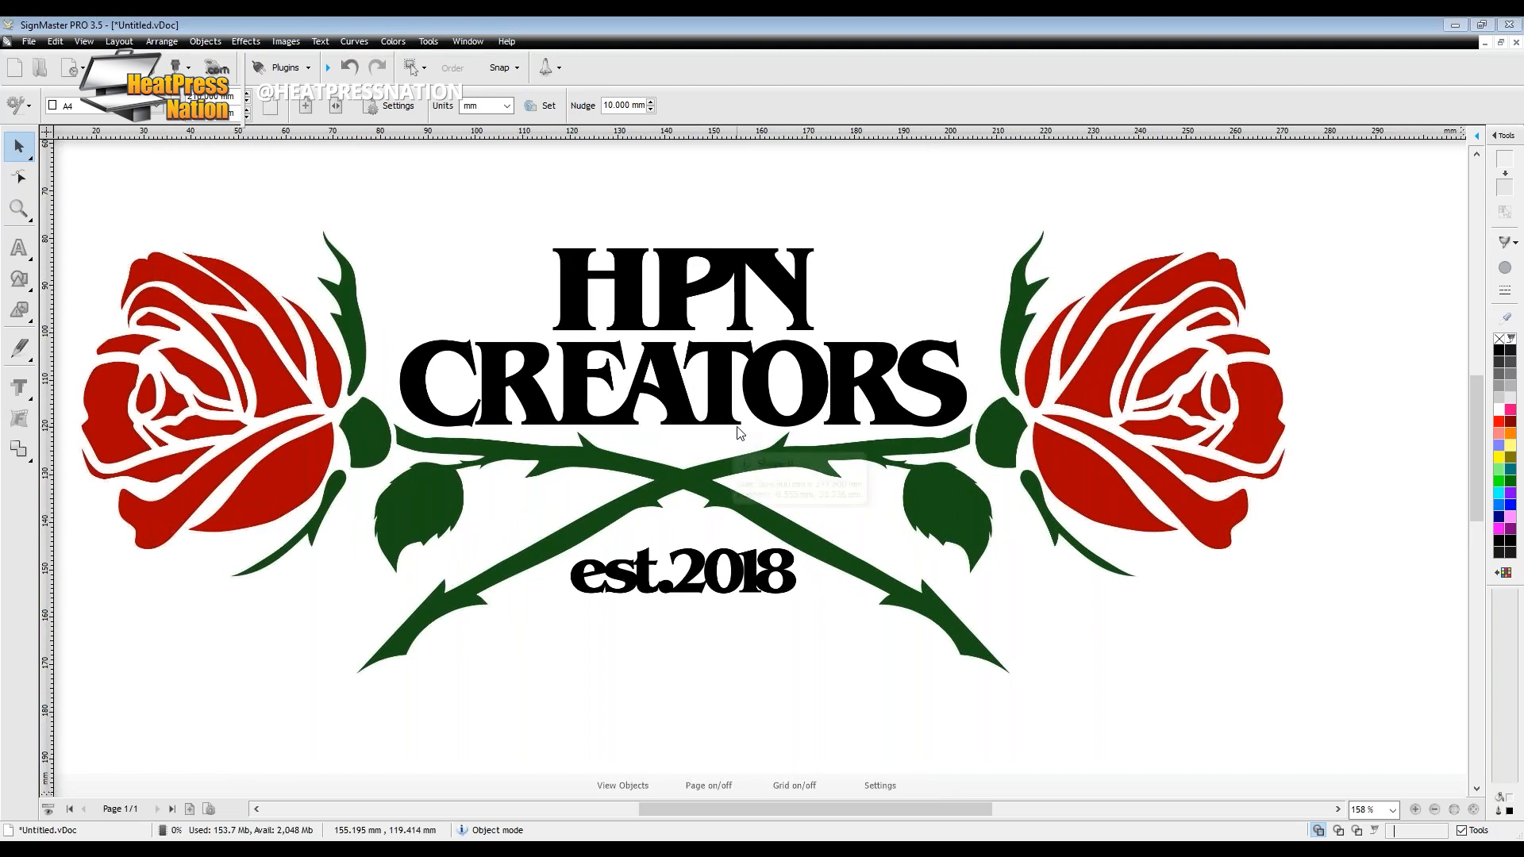
scroll(714, 413, up, 1)
scroll(714, 413, up, 10)
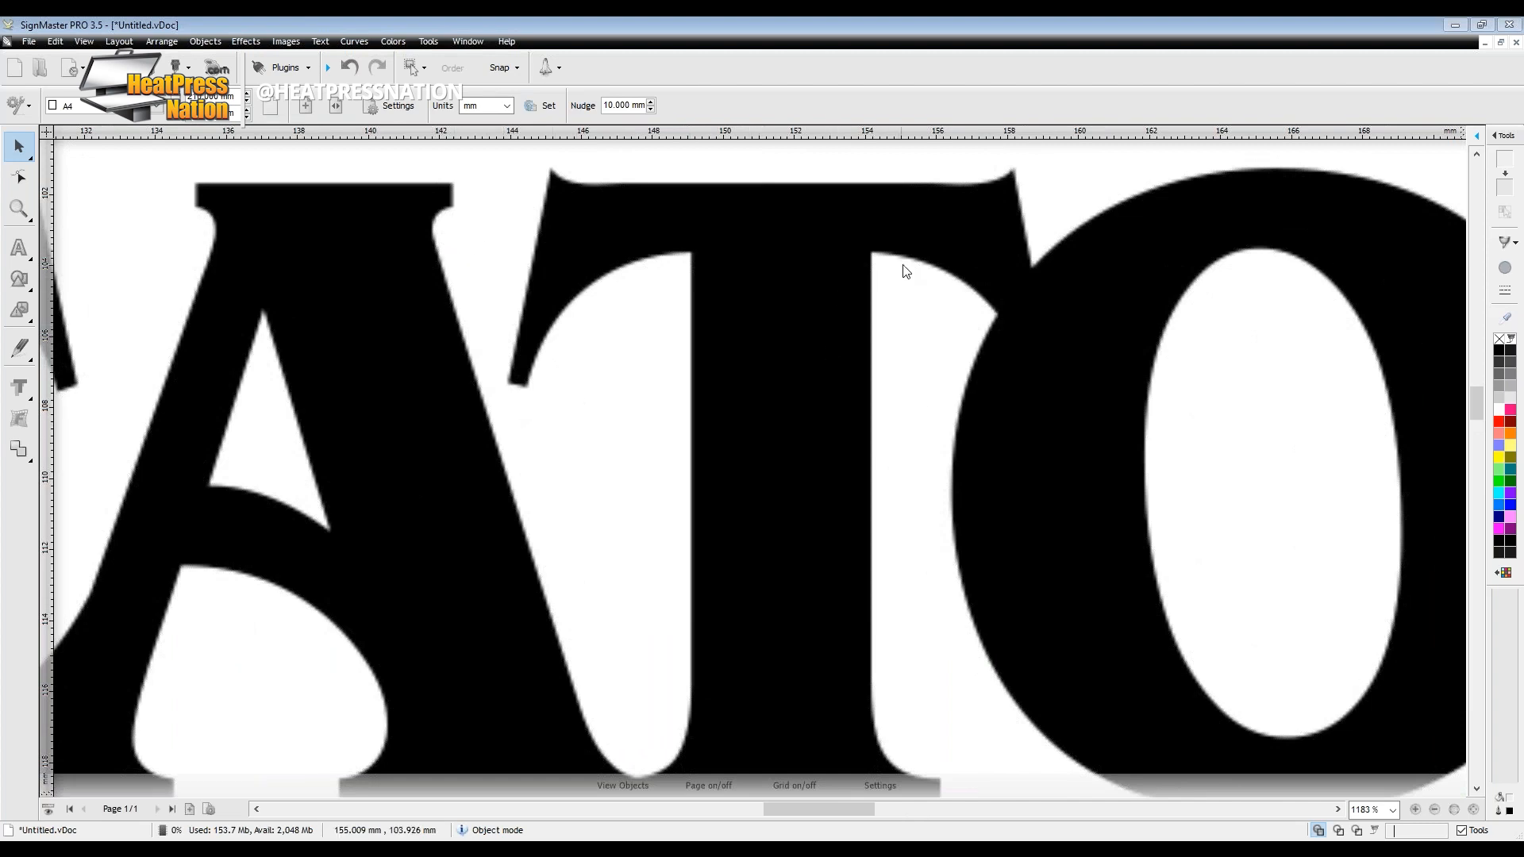
scroll(983, 302, up, 8)
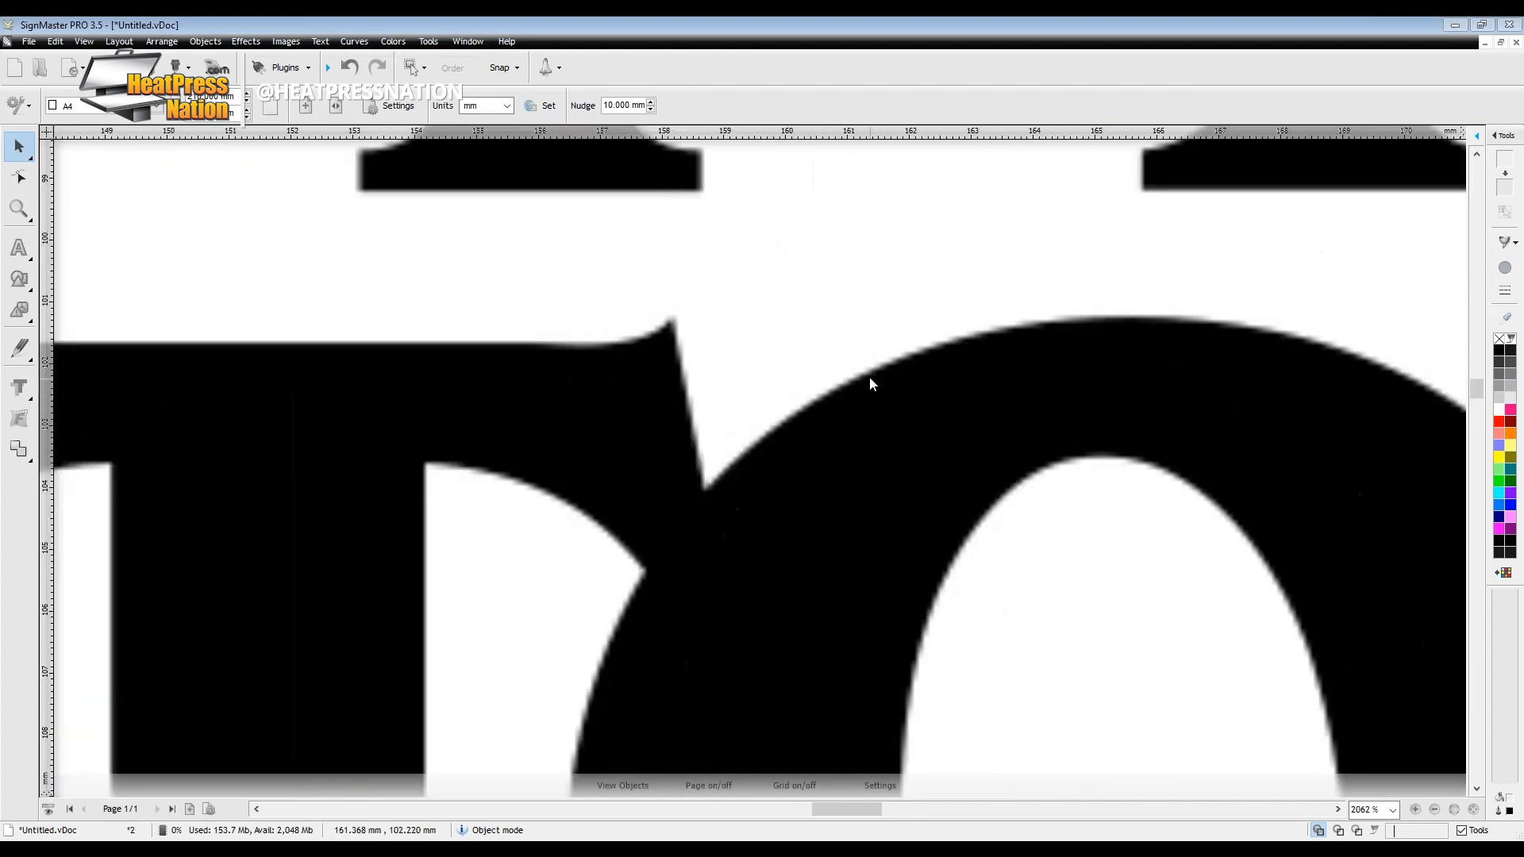
scroll(689, 457, up, 1)
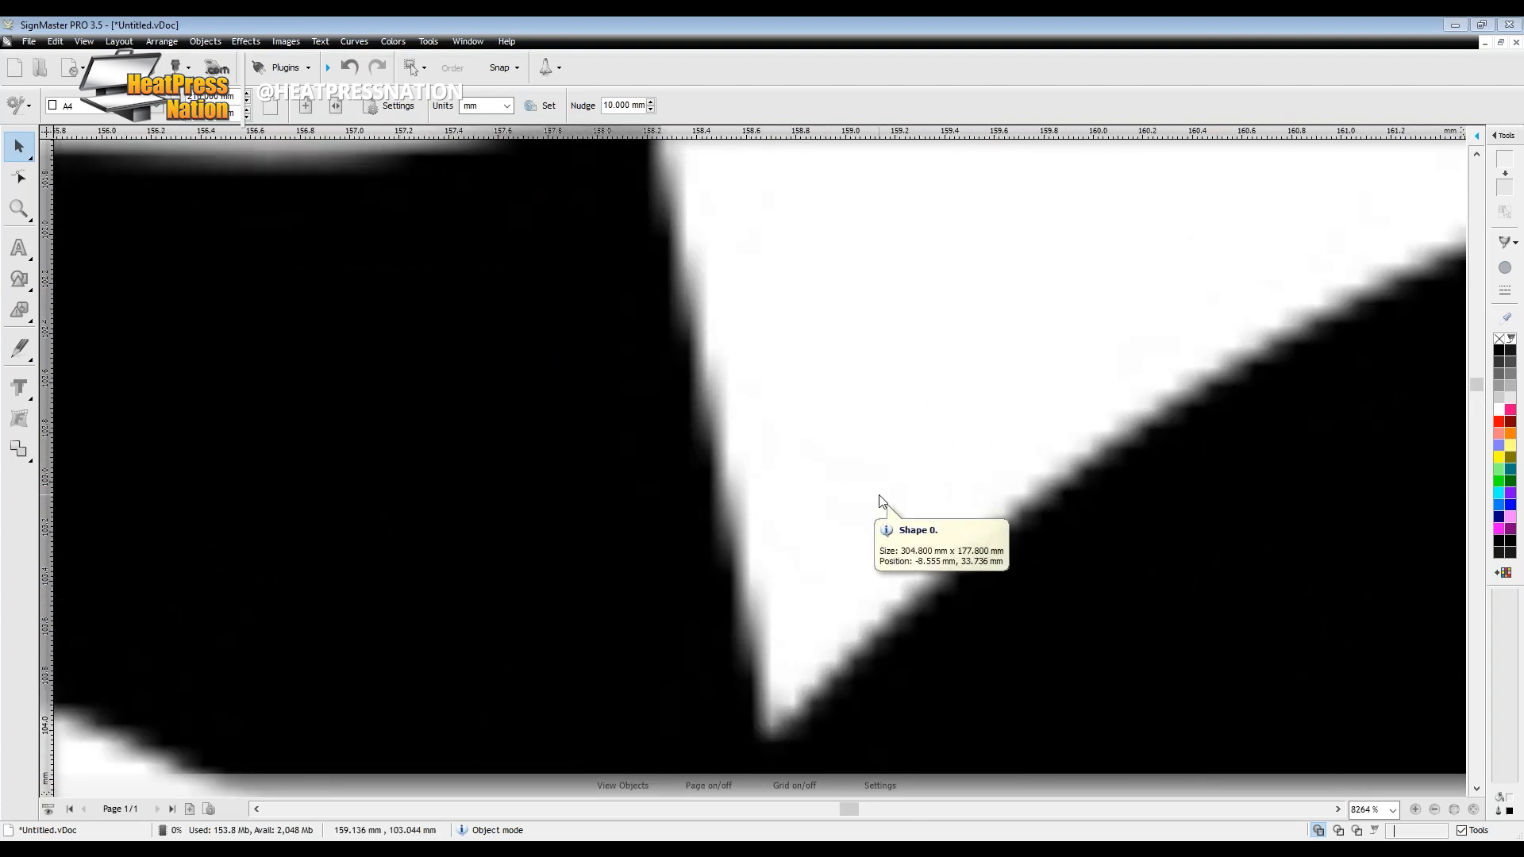
scroll(879, 496, down, 12)
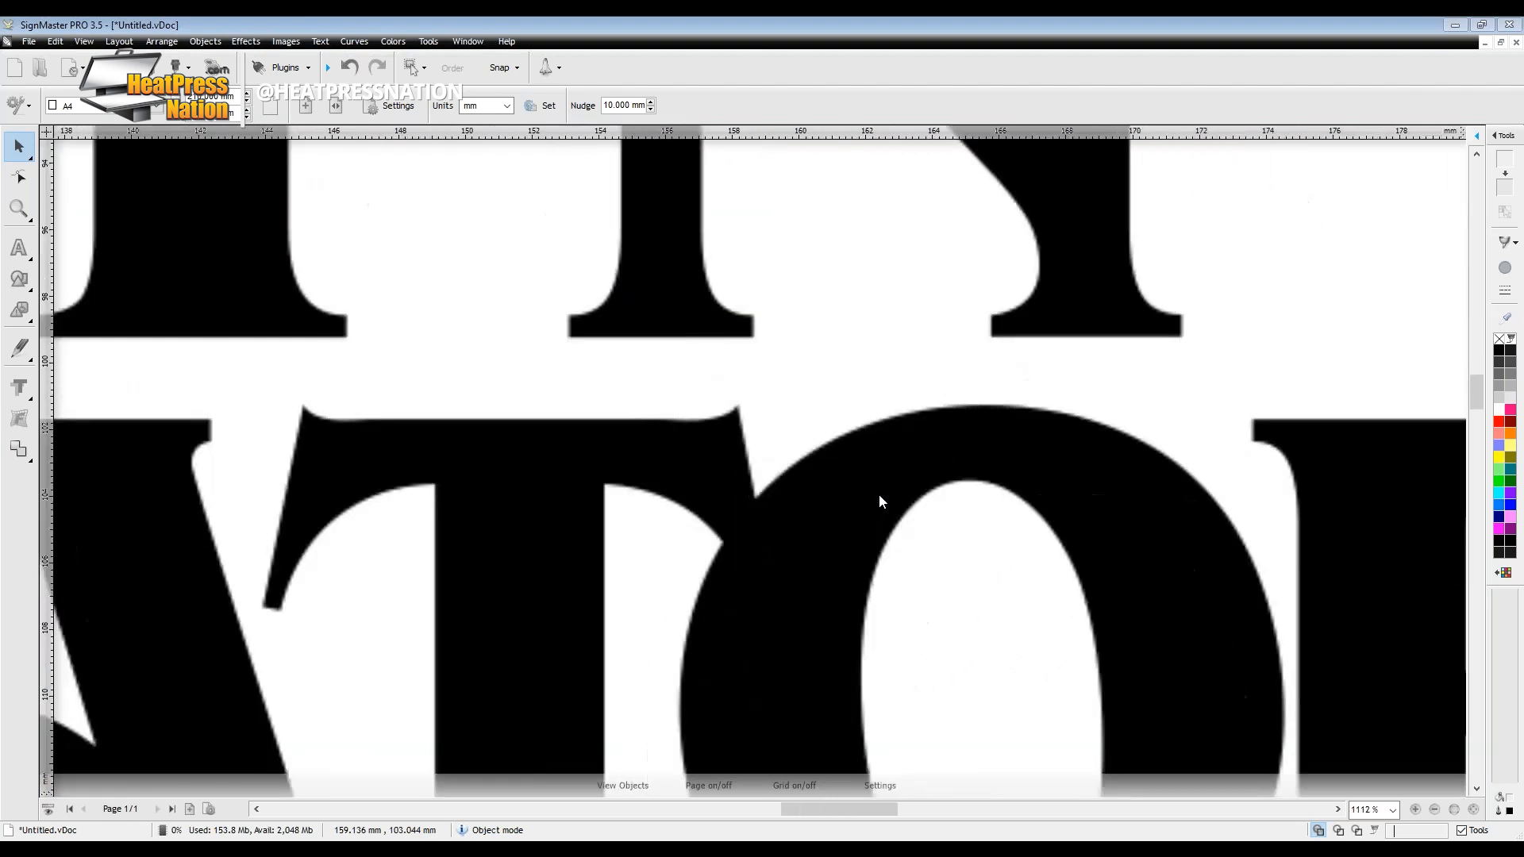
scroll(880, 500, down, 7)
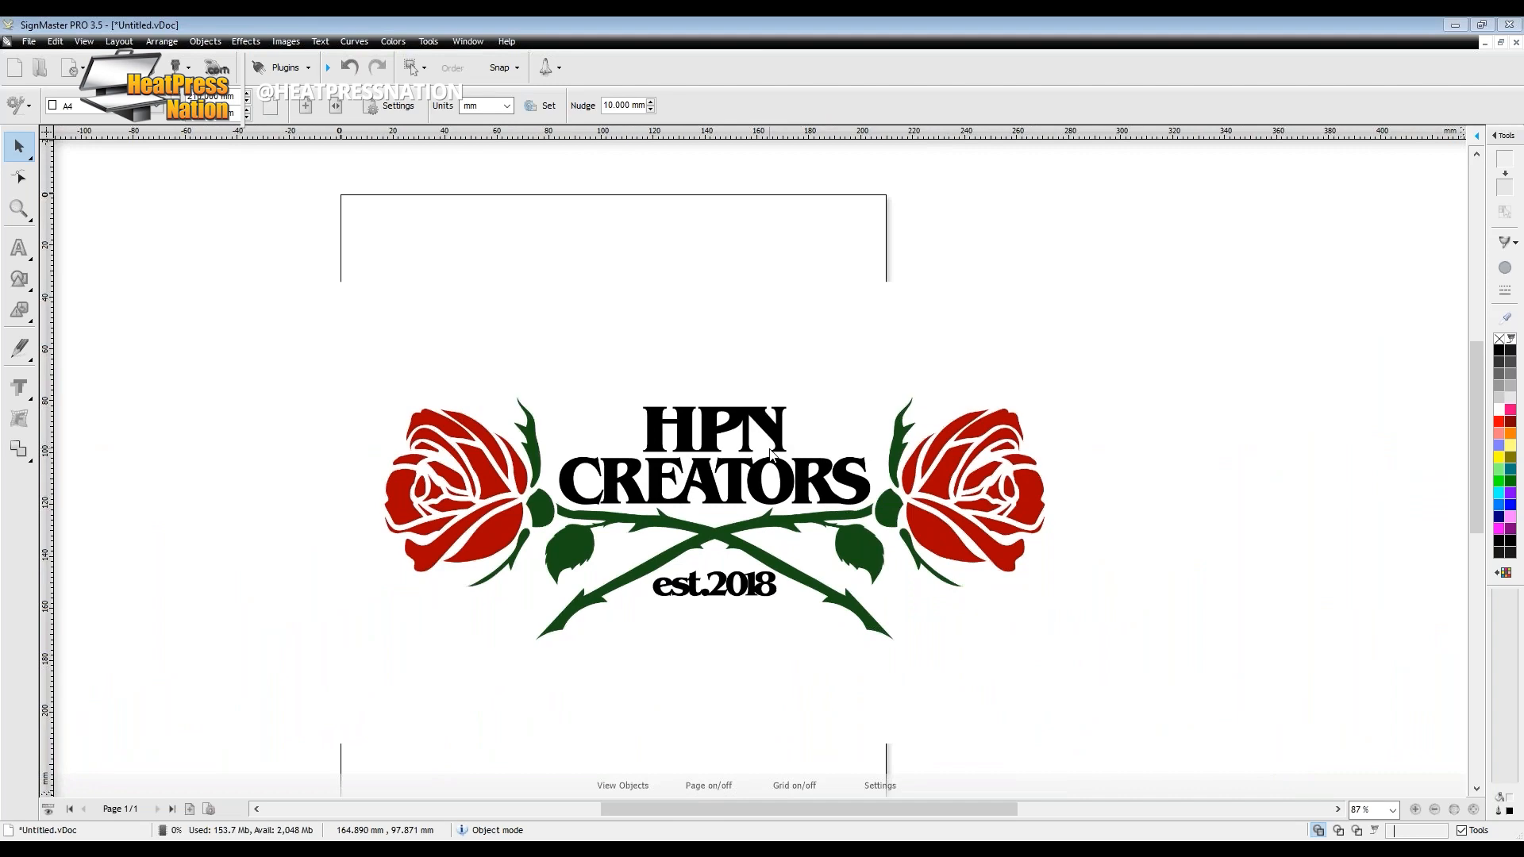
Inspect the edge quality at the foot of the letter N in HPN, and review the whole design.
scroll(774, 460, up, 3)
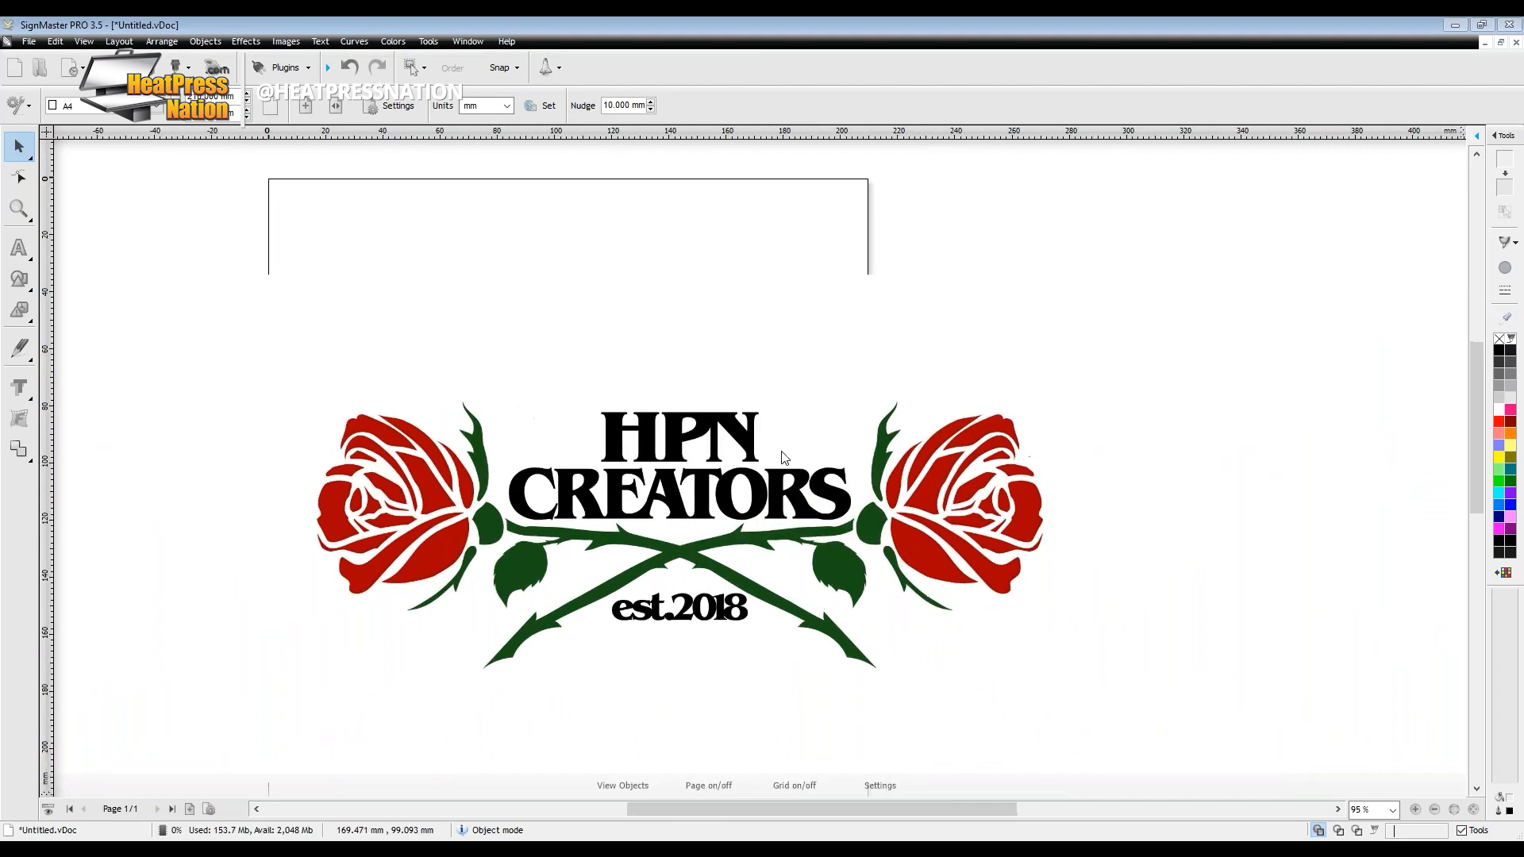
scroll(778, 468, up, 12)
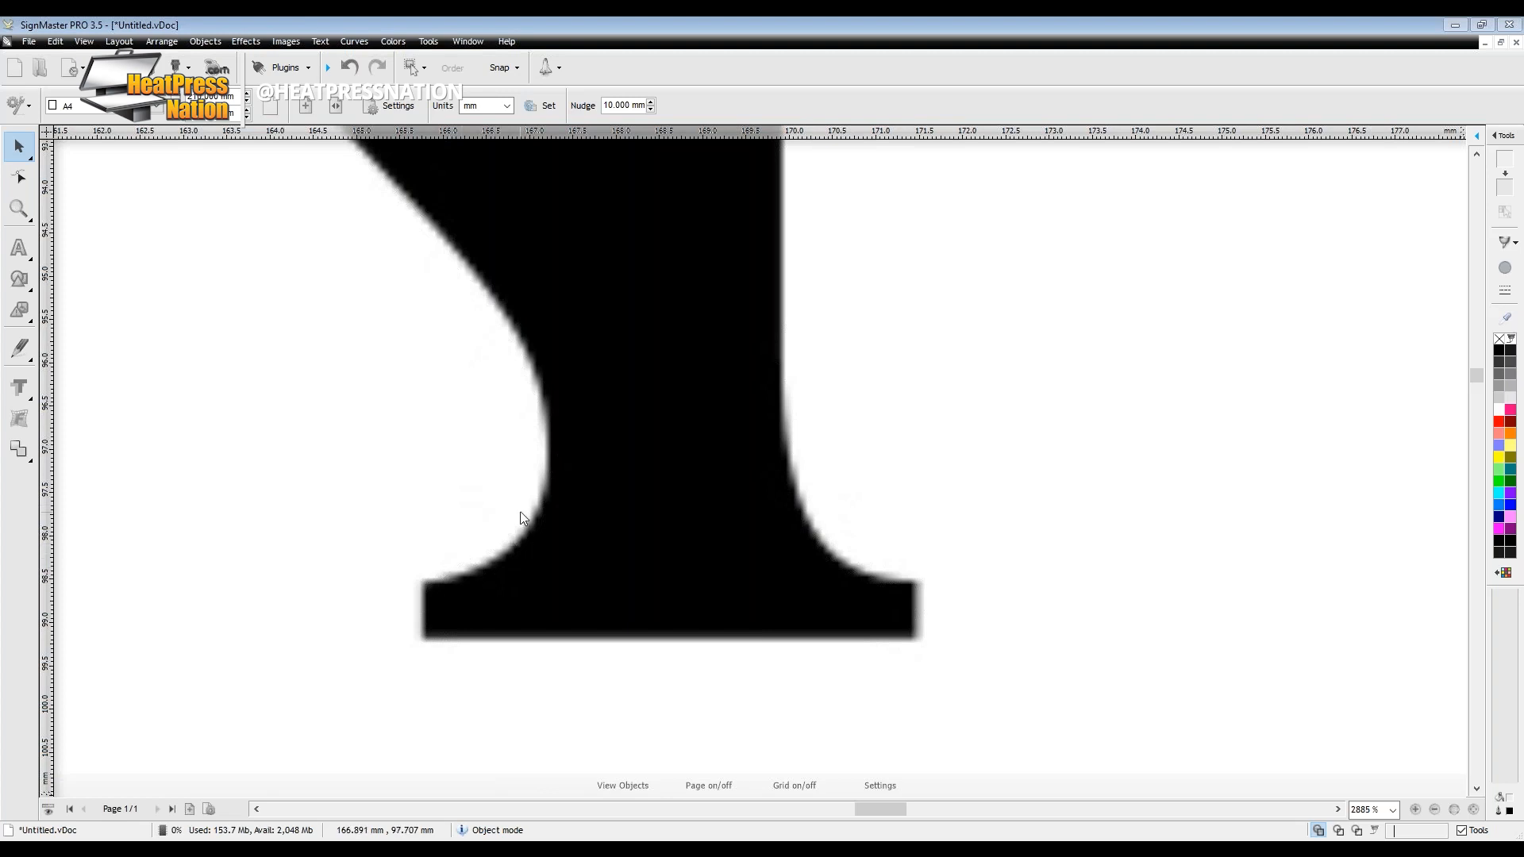
scroll(520, 516, up, 1)
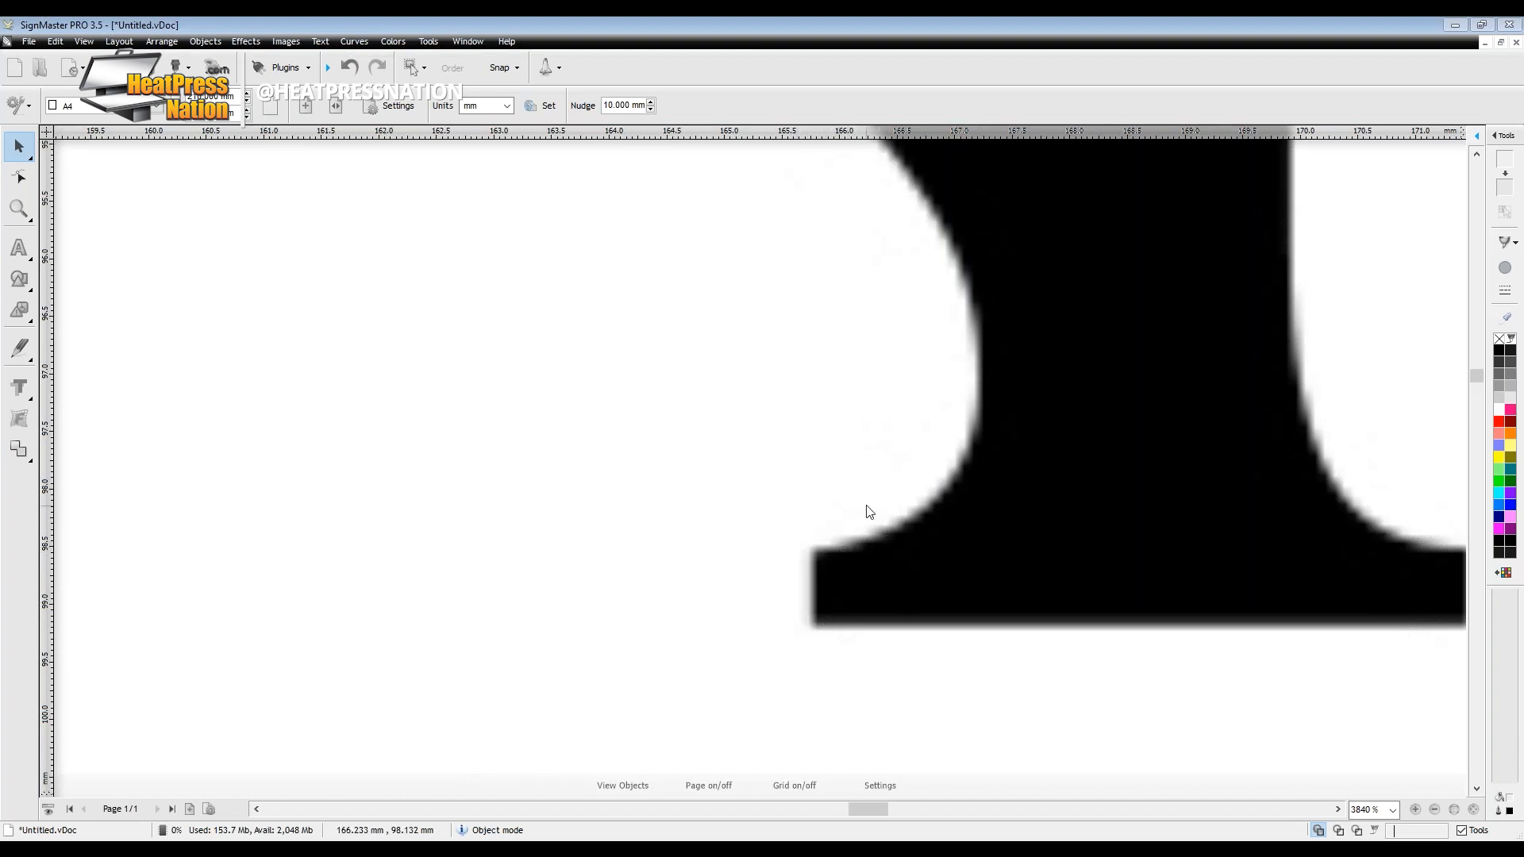
scroll(869, 512, down, 10)
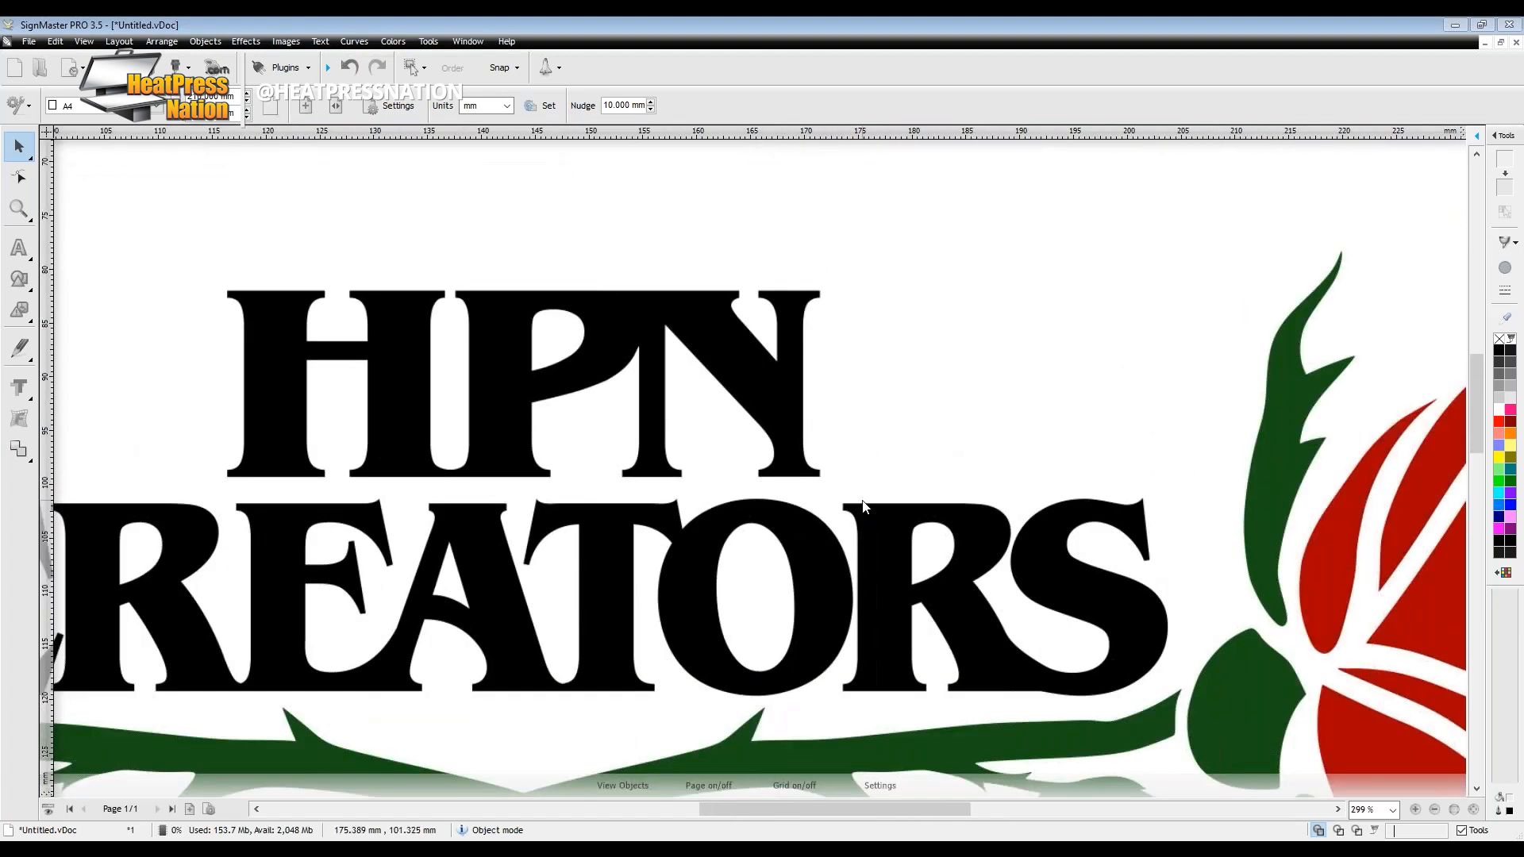
scroll(865, 506, down, 1)
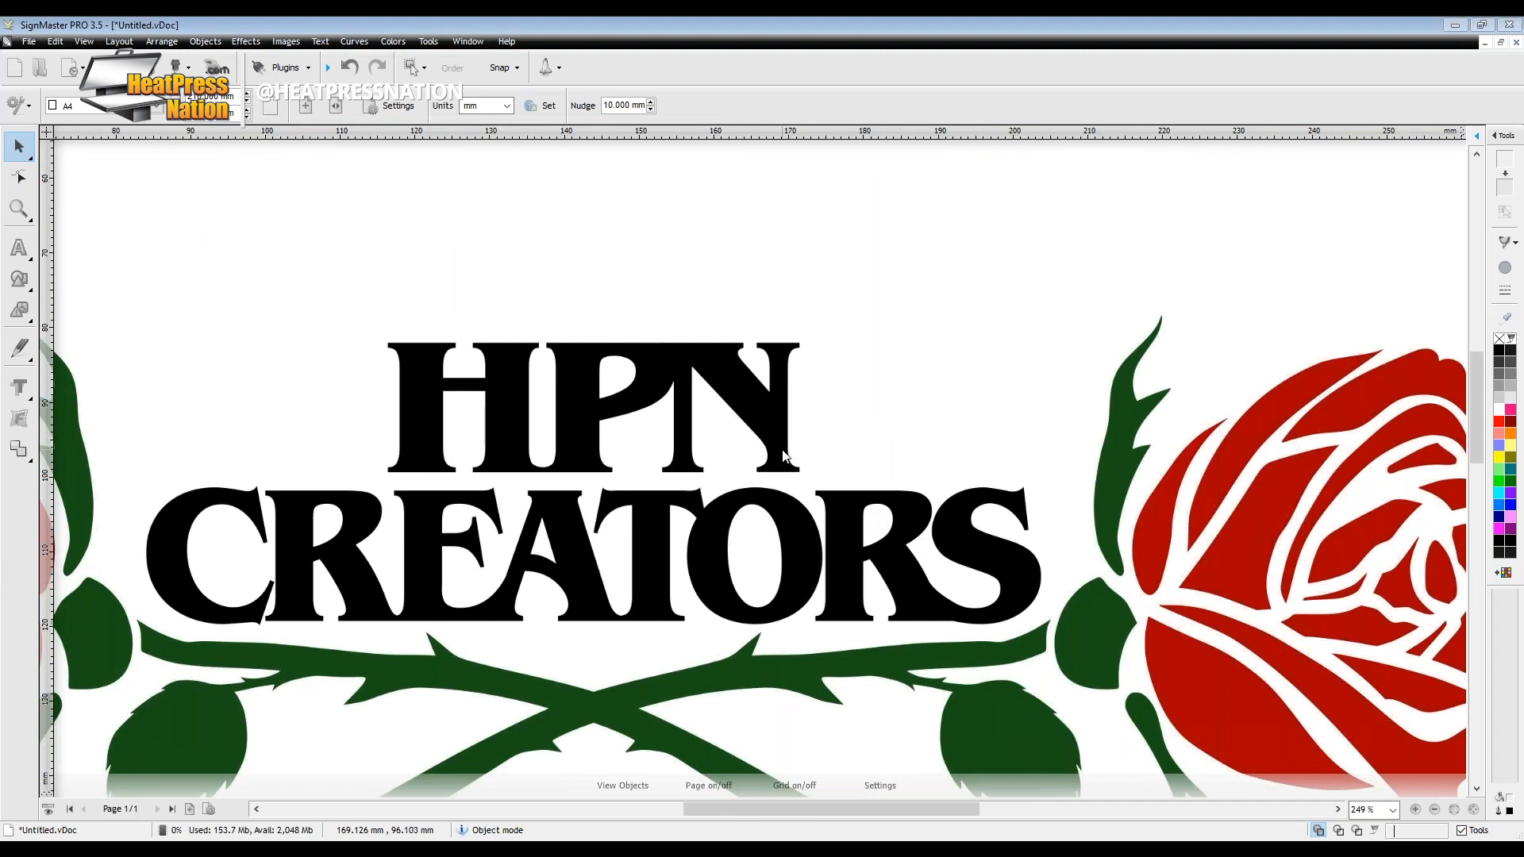
scroll(783, 456, down, 1)
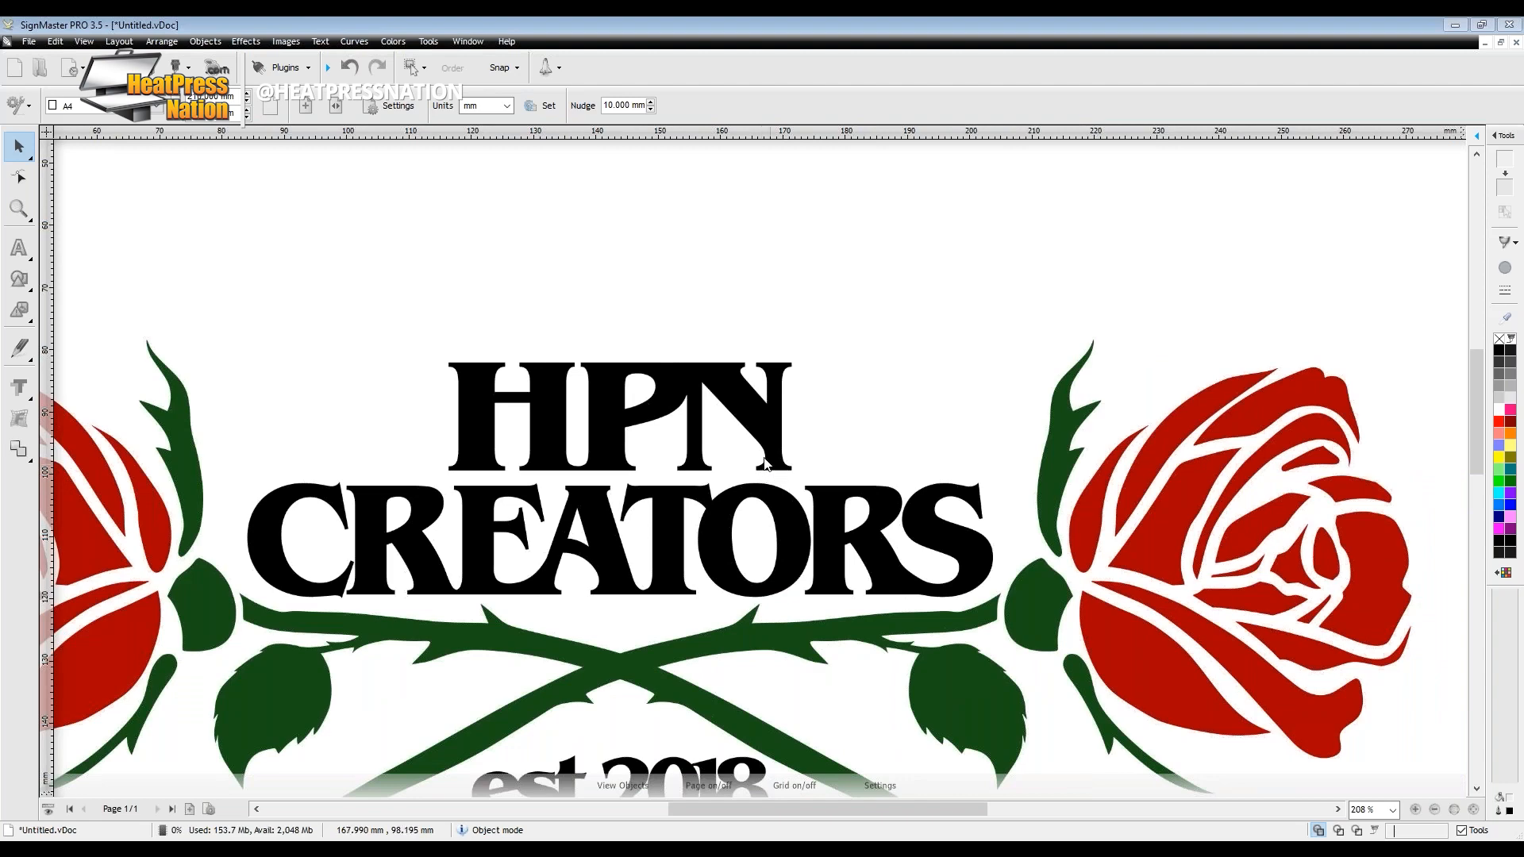
scroll(758, 479, down, 2)
scroll(758, 479, down, 3)
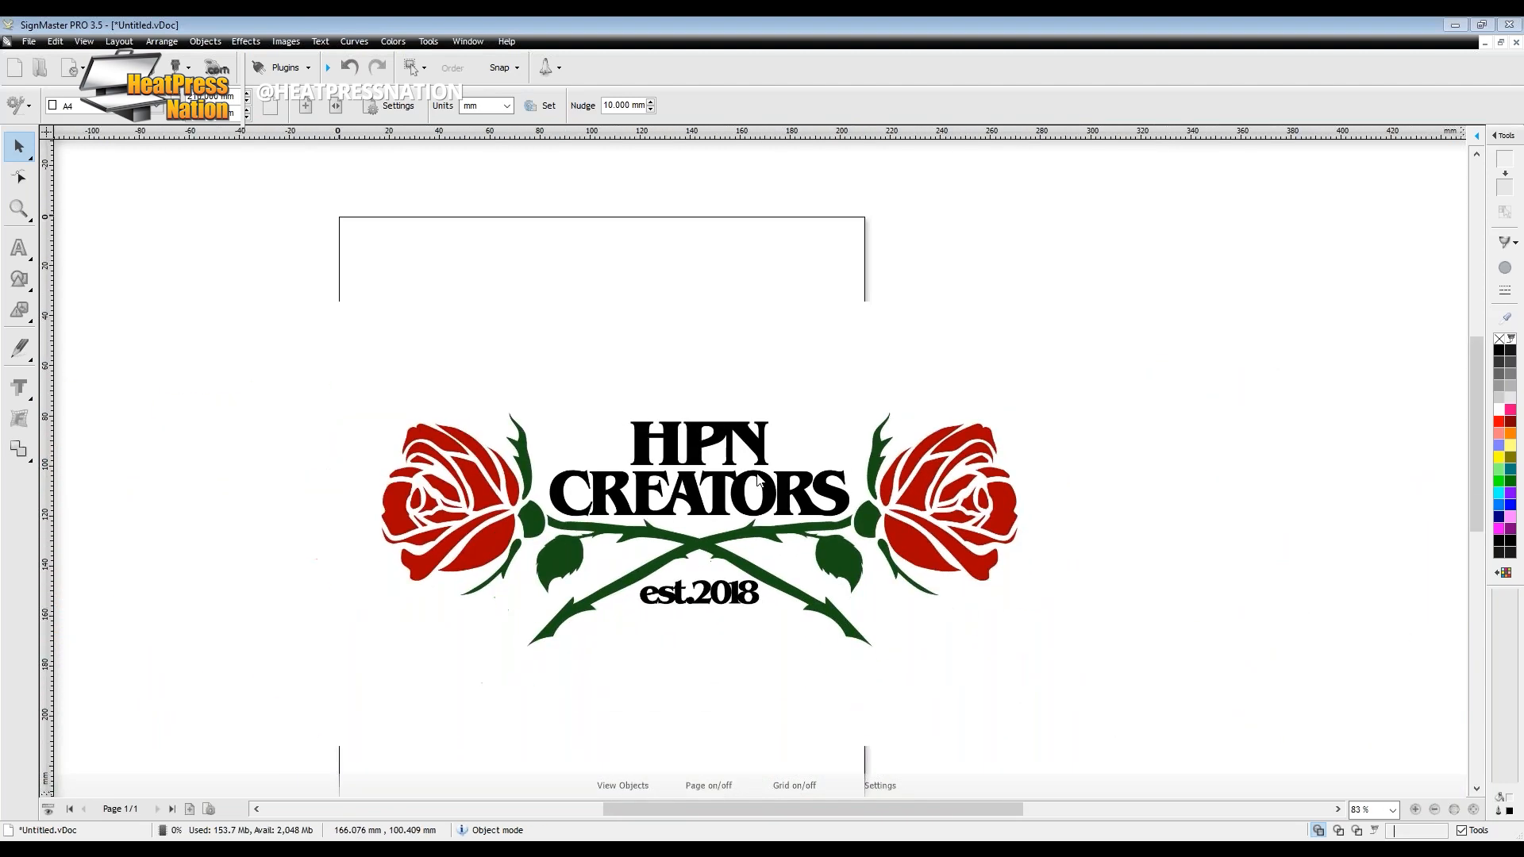
Move the HPN Creators image up and to the left so it sits more centrally over the page.
right_click(684, 496)
click(733, 465)
drag(773, 543, 710, 500)
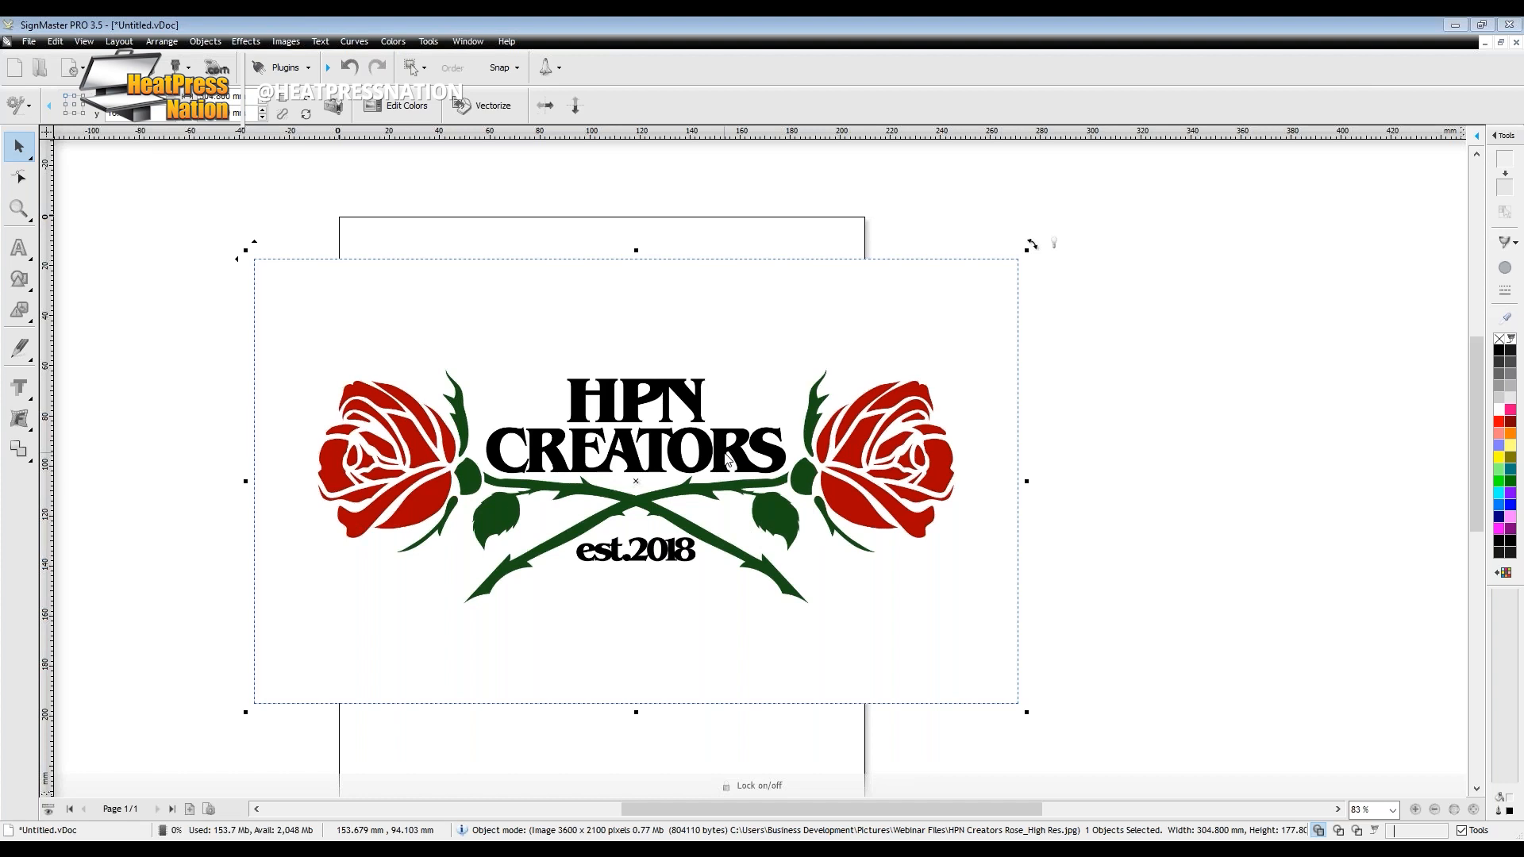
Open the HPN Creators image in the Vectorizer, maximized, with the source and preview enlarged.
right_click(727, 458)
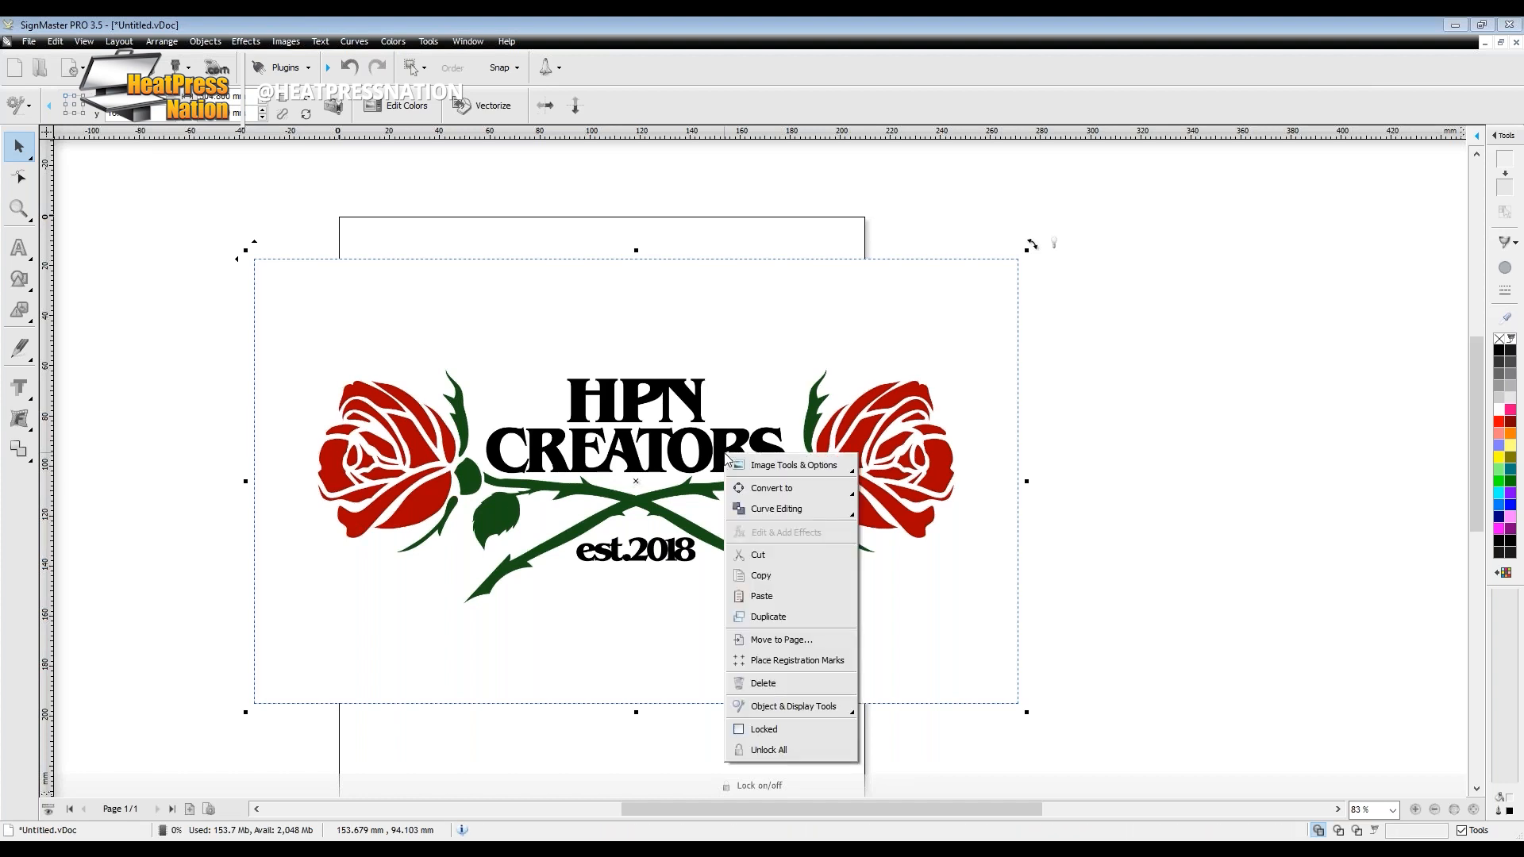
mouse_move(794, 495)
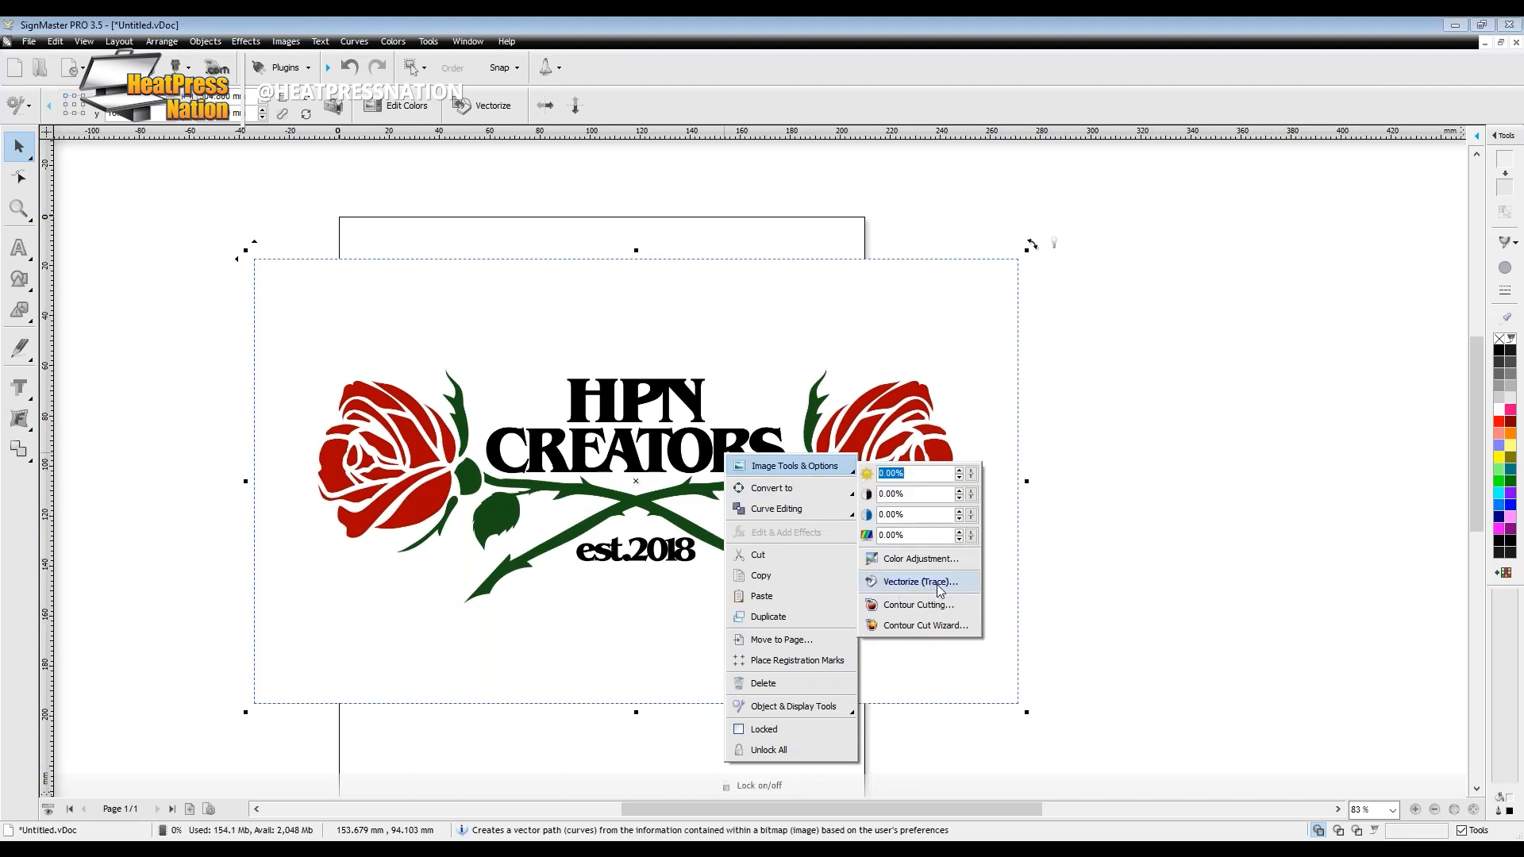
click(919, 582)
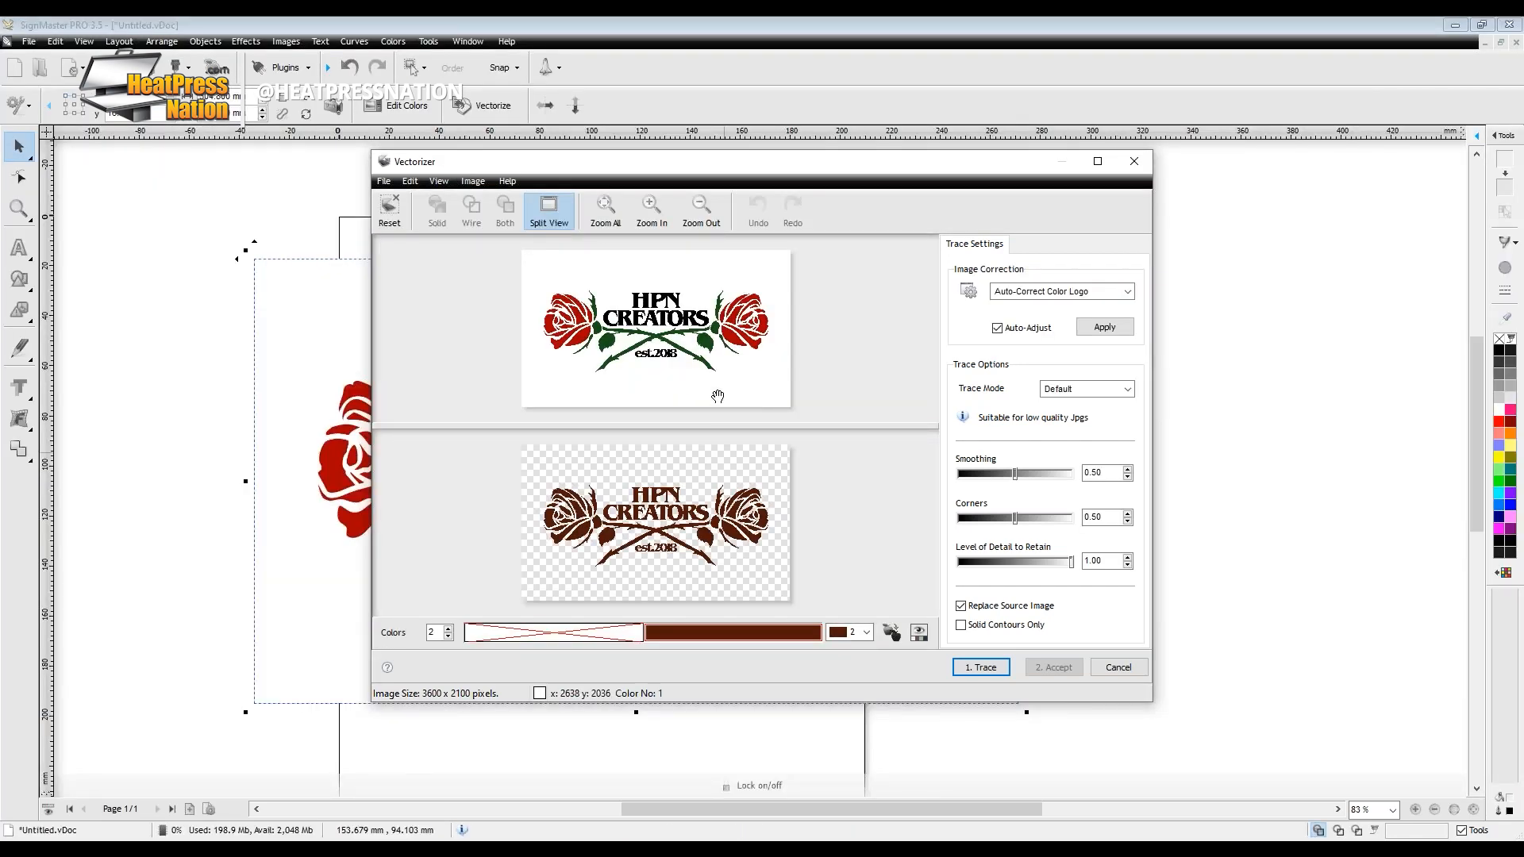
click(1099, 163)
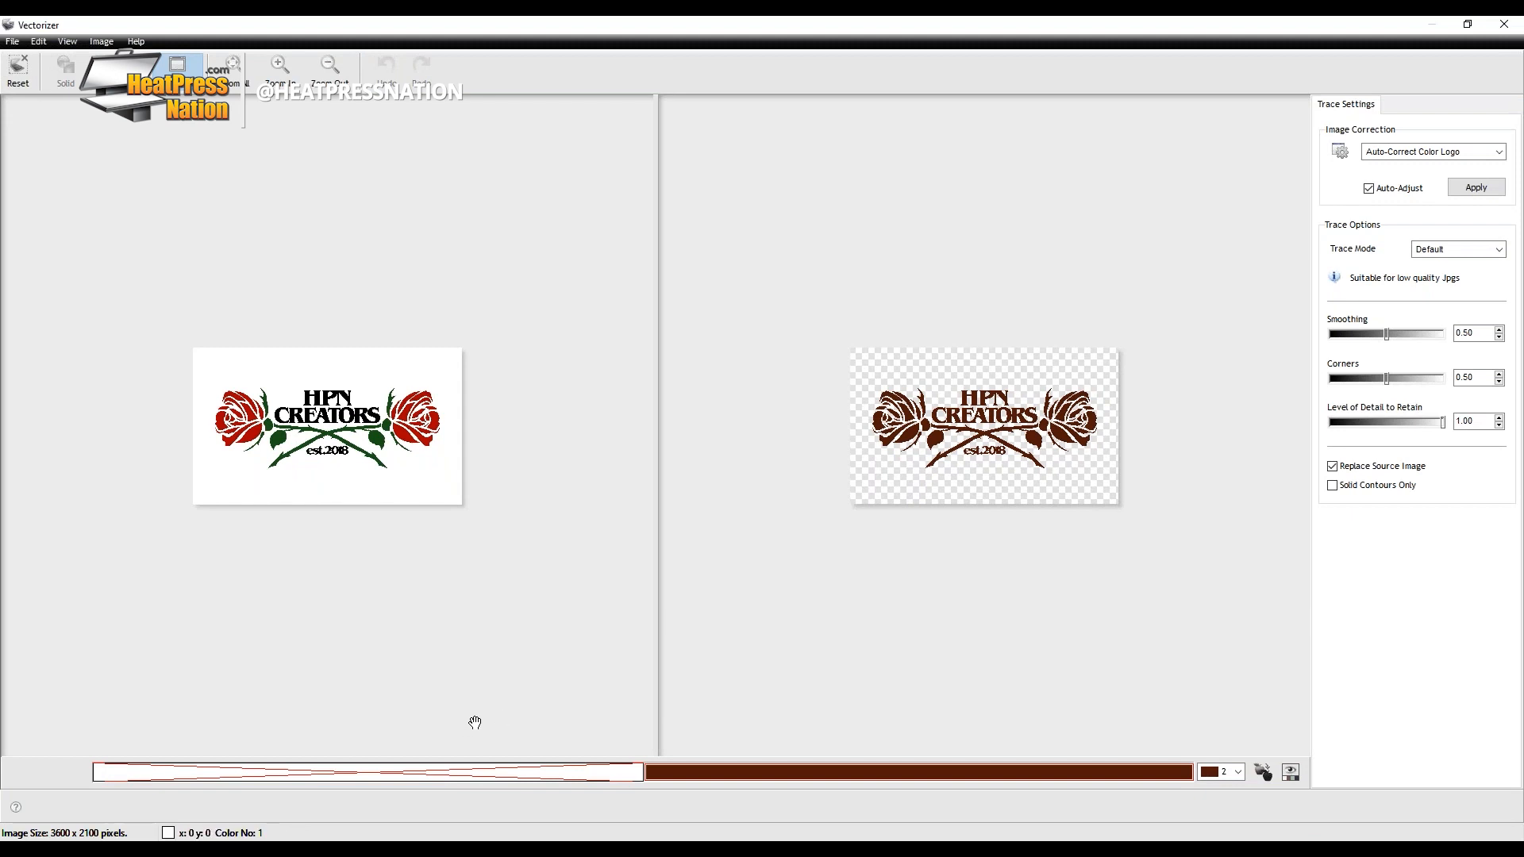
click(274, 71)
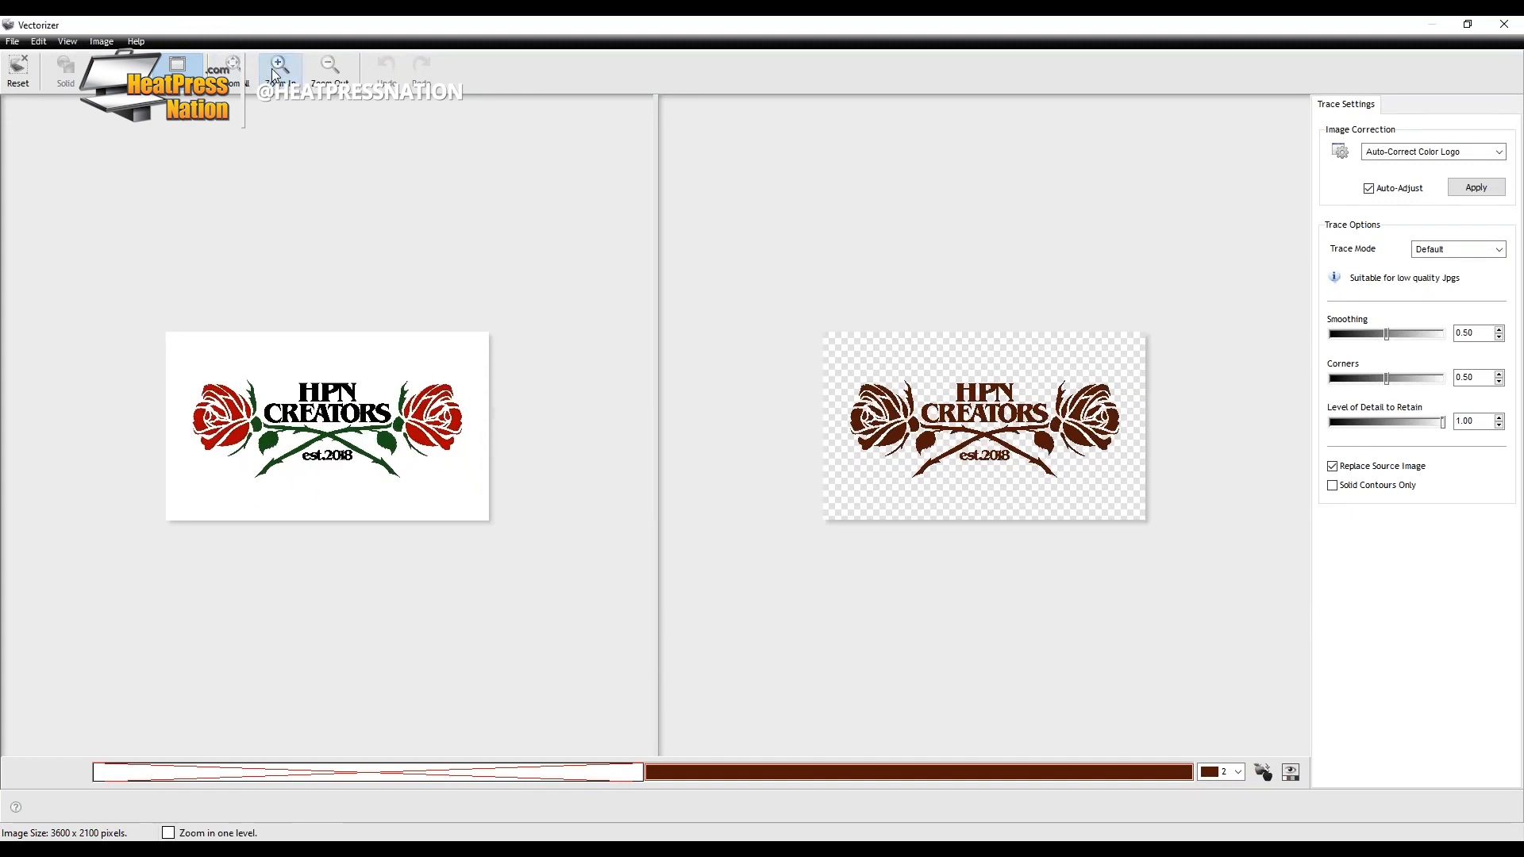
click(274, 71)
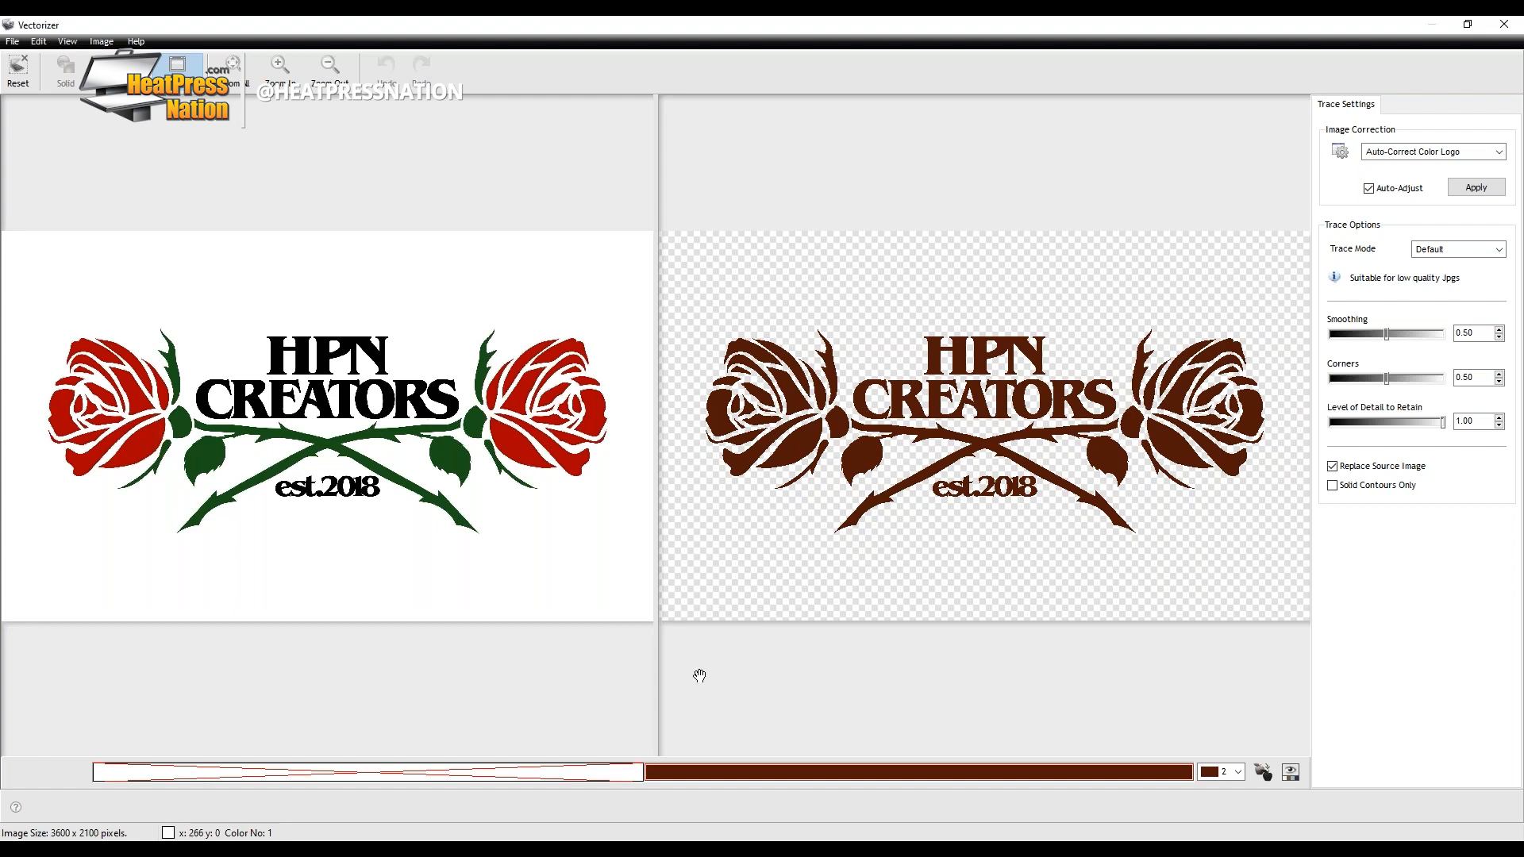
Preview the trace with 4 colors and return the color count to 2.
mouse_move(45, 776)
click(77, 769)
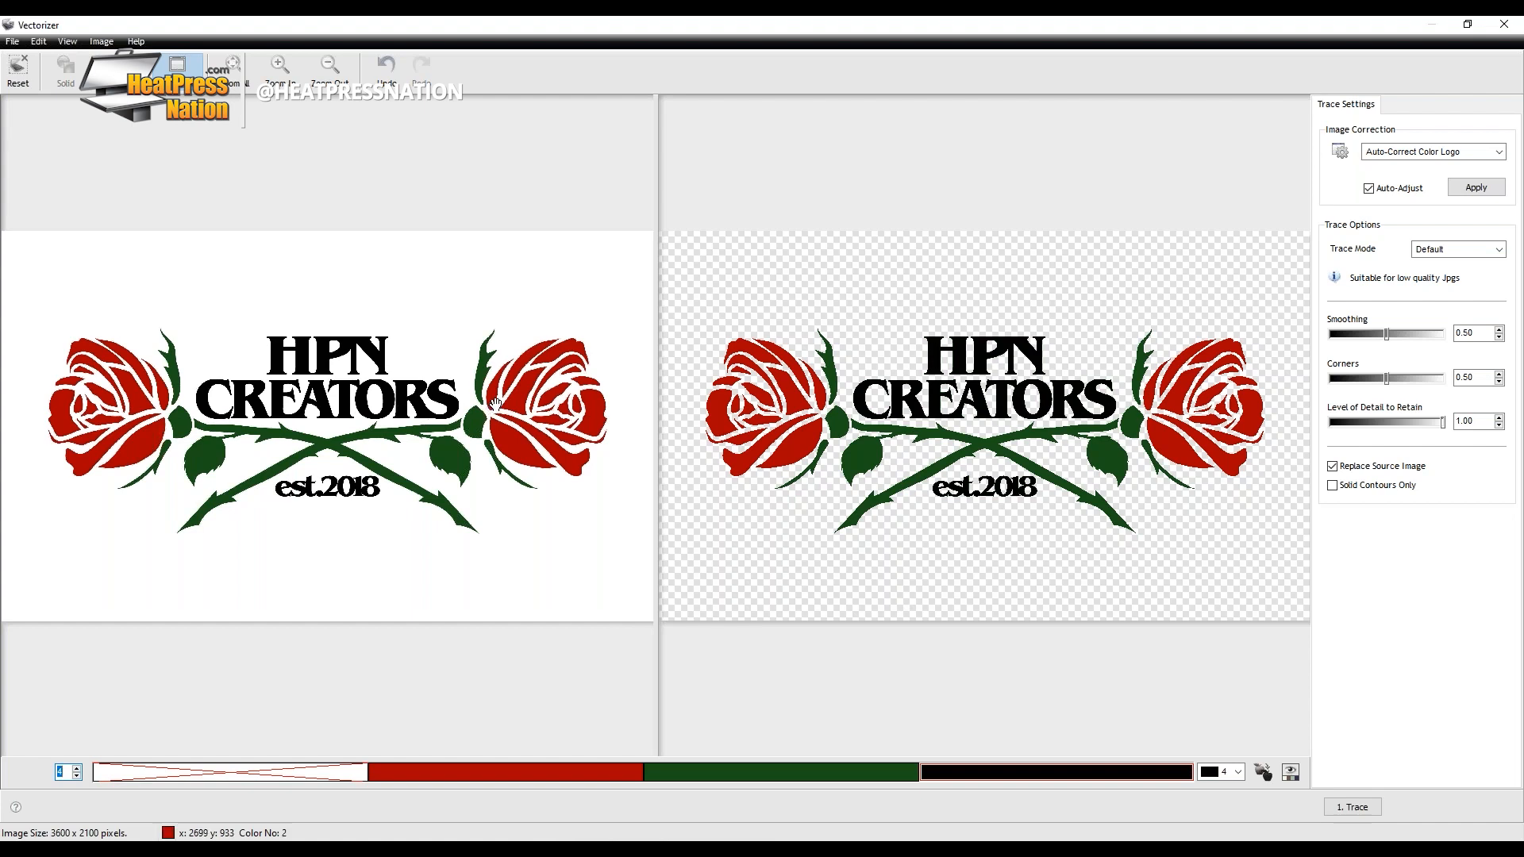
click(77, 777)
click(77, 776)
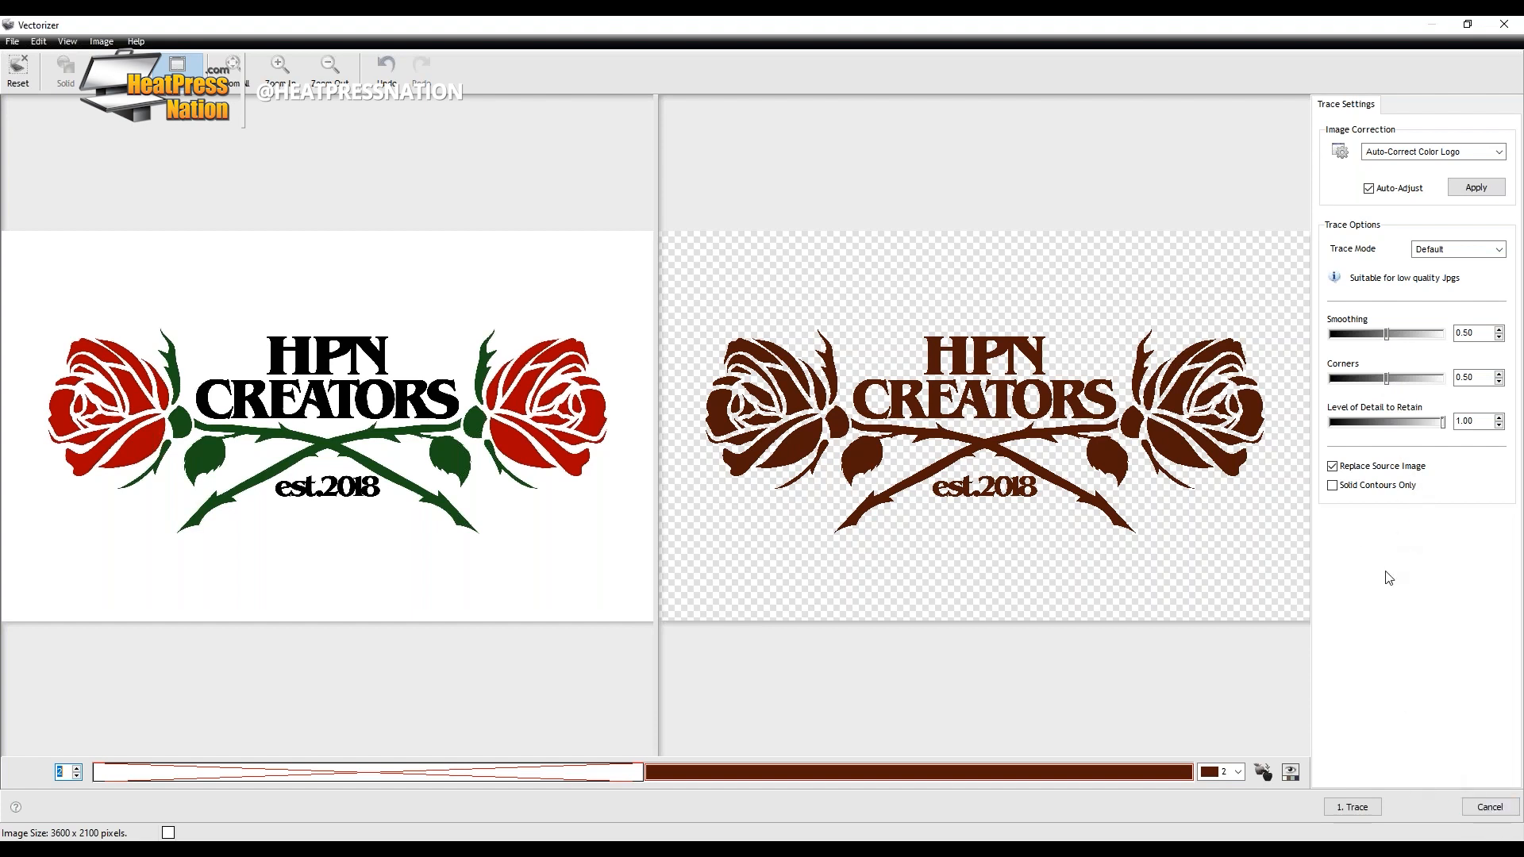
Turn off Replace Source Image, trace the design in 2 colors and accept the result.
click(1369, 474)
click(1359, 807)
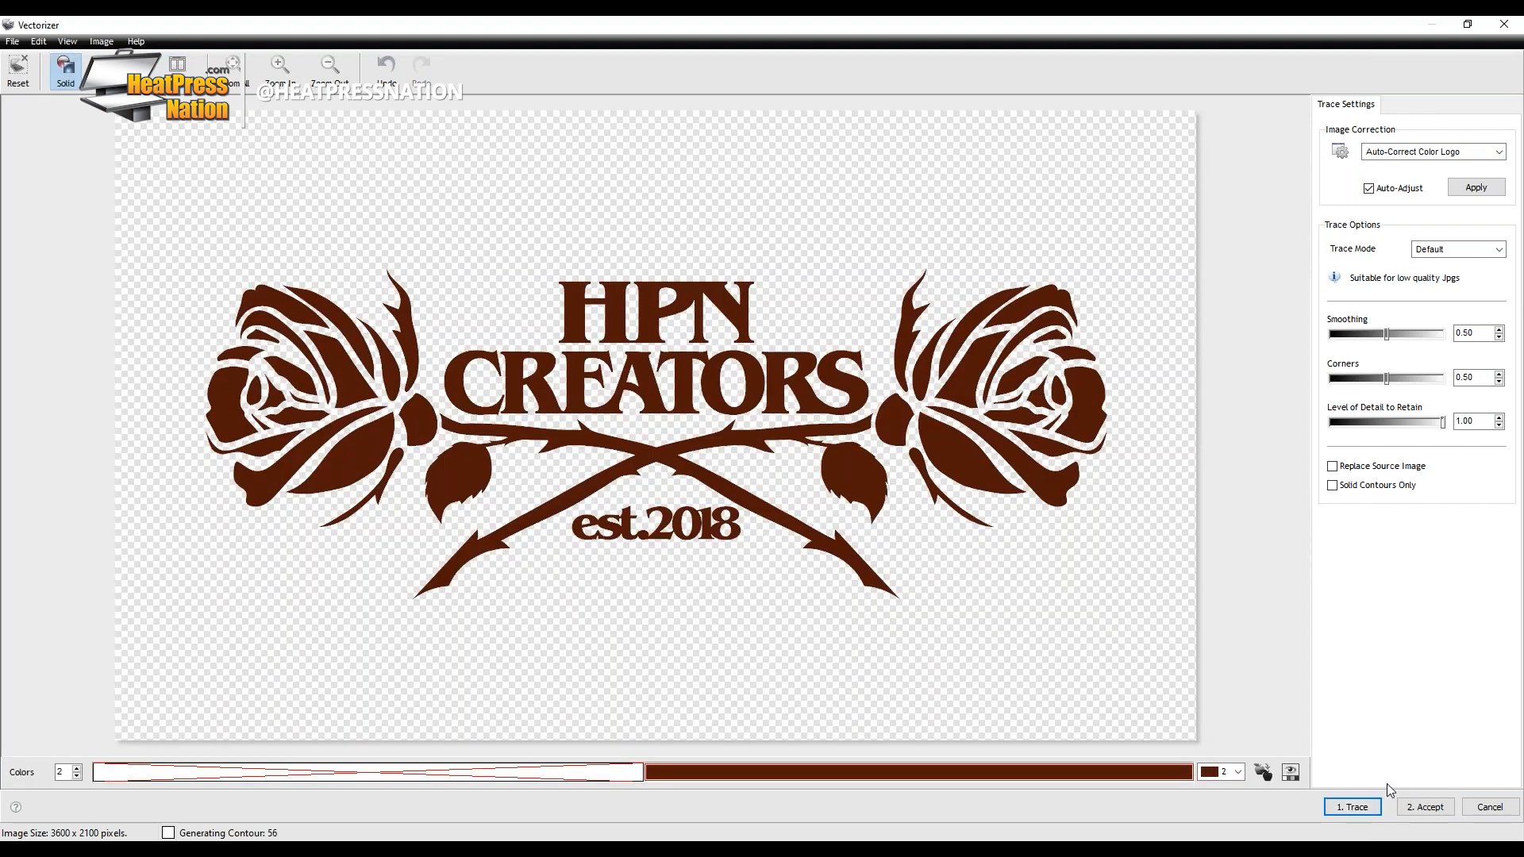
click(1434, 812)
Separate the brown traced copy from the source image and place it beside the original on its right.
mouse_move(847, 500)
mouse_down()
mouse_move(970, 488)
mouse_move(1118, 656)
mouse_move(1233, 682)
mouse_up()
mouse_move(1074, 591)
mouse_down()
mouse_move(1191, 597)
mouse_move(1264, 532)
mouse_up()
drag(901, 459, 752, 411)
click(1175, 571)
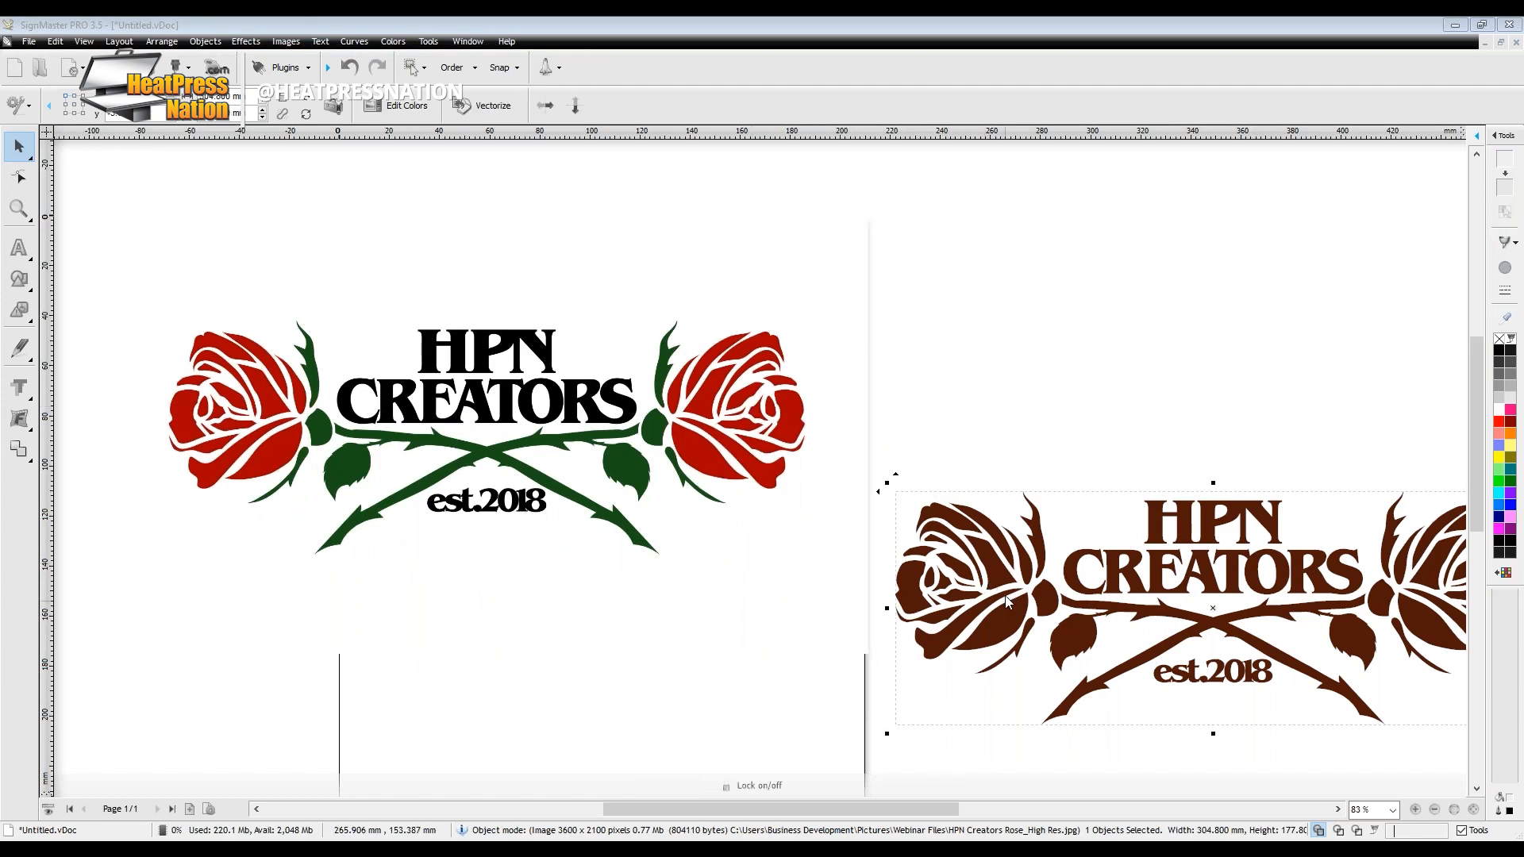
drag(1175, 572, 1128, 429)
Try several palette colors on the traced design and fill it with black.
click(1511, 410)
click(1511, 425)
click(1499, 421)
click(1500, 458)
click(1499, 446)
click(1510, 459)
click(1511, 470)
click(1509, 481)
click(1499, 482)
click(1510, 482)
click(1512, 351)
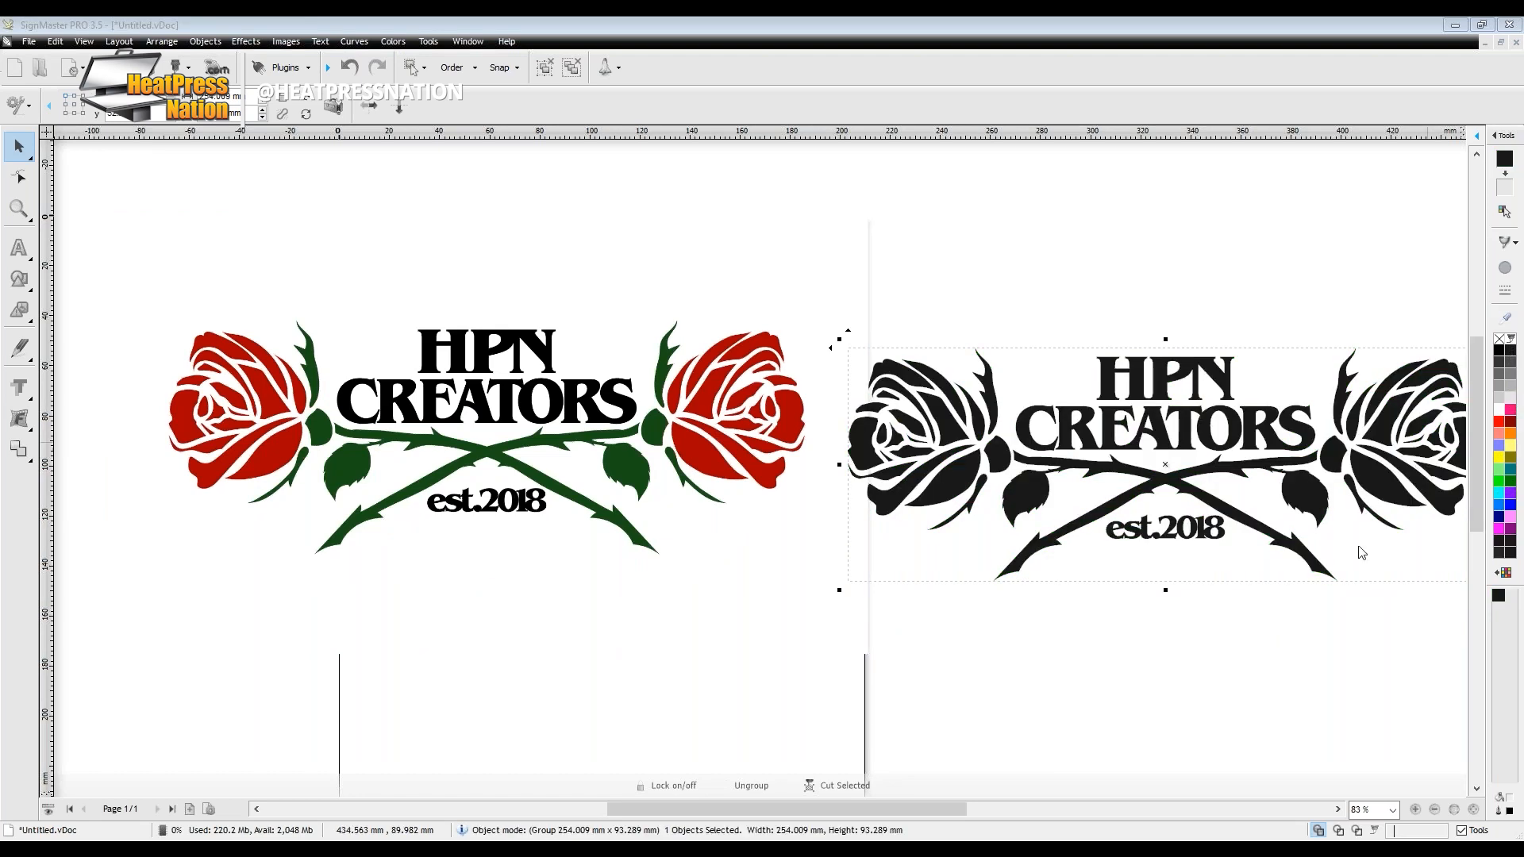
Place the black traced design below the original full-color image.
click(1213, 622)
drag(1183, 480, 501, 683)
drag(560, 617, 566, 371)
Open the full-color HPN Creators image in the Vectorizer and set the number of trace colors to 4.
right_click(562, 371)
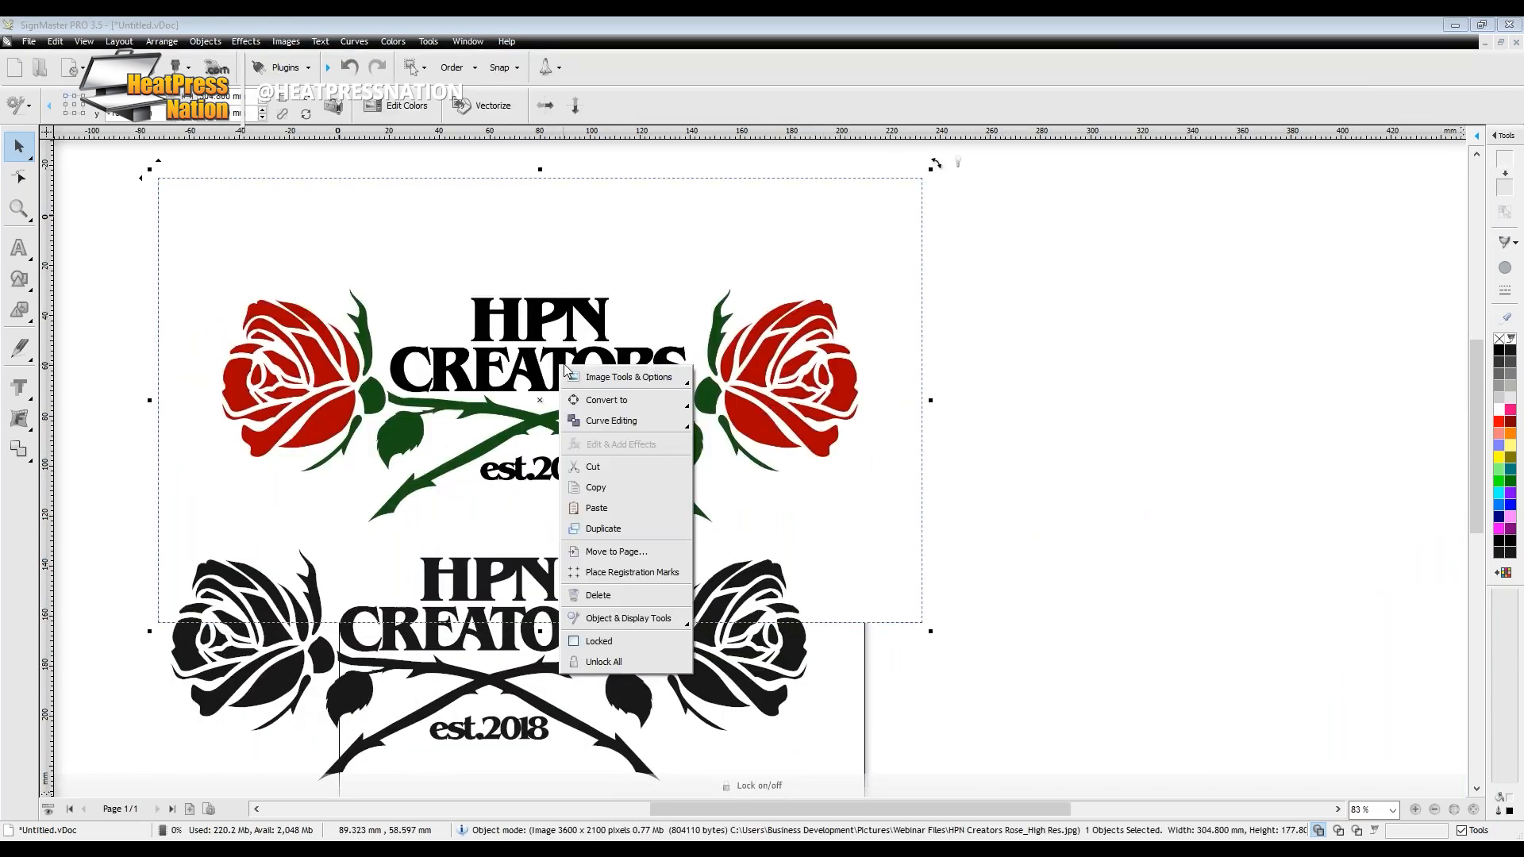
mouse_move(623, 378)
click(741, 500)
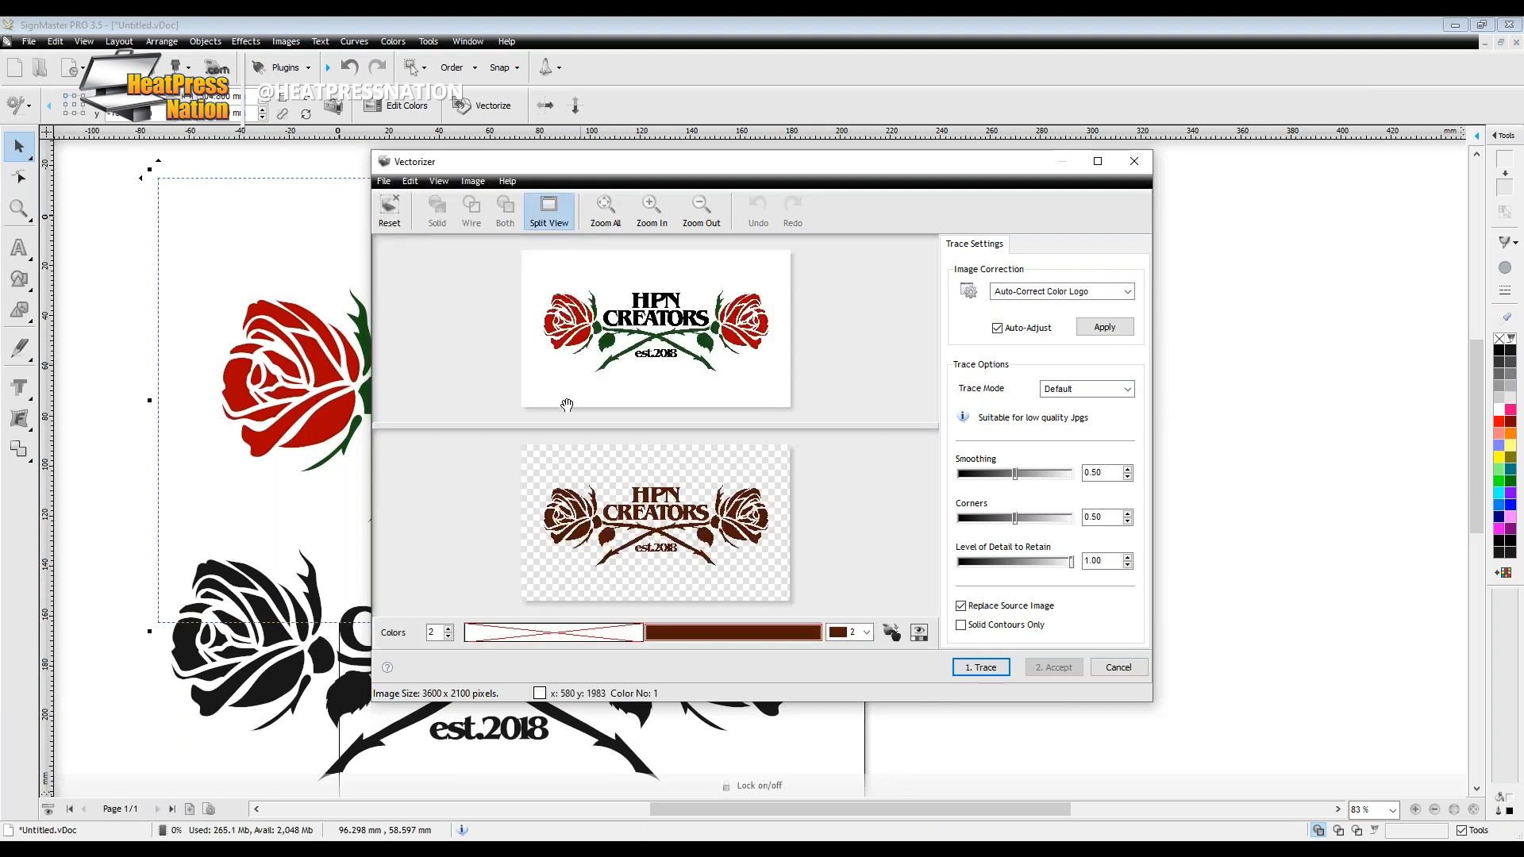
click(447, 629)
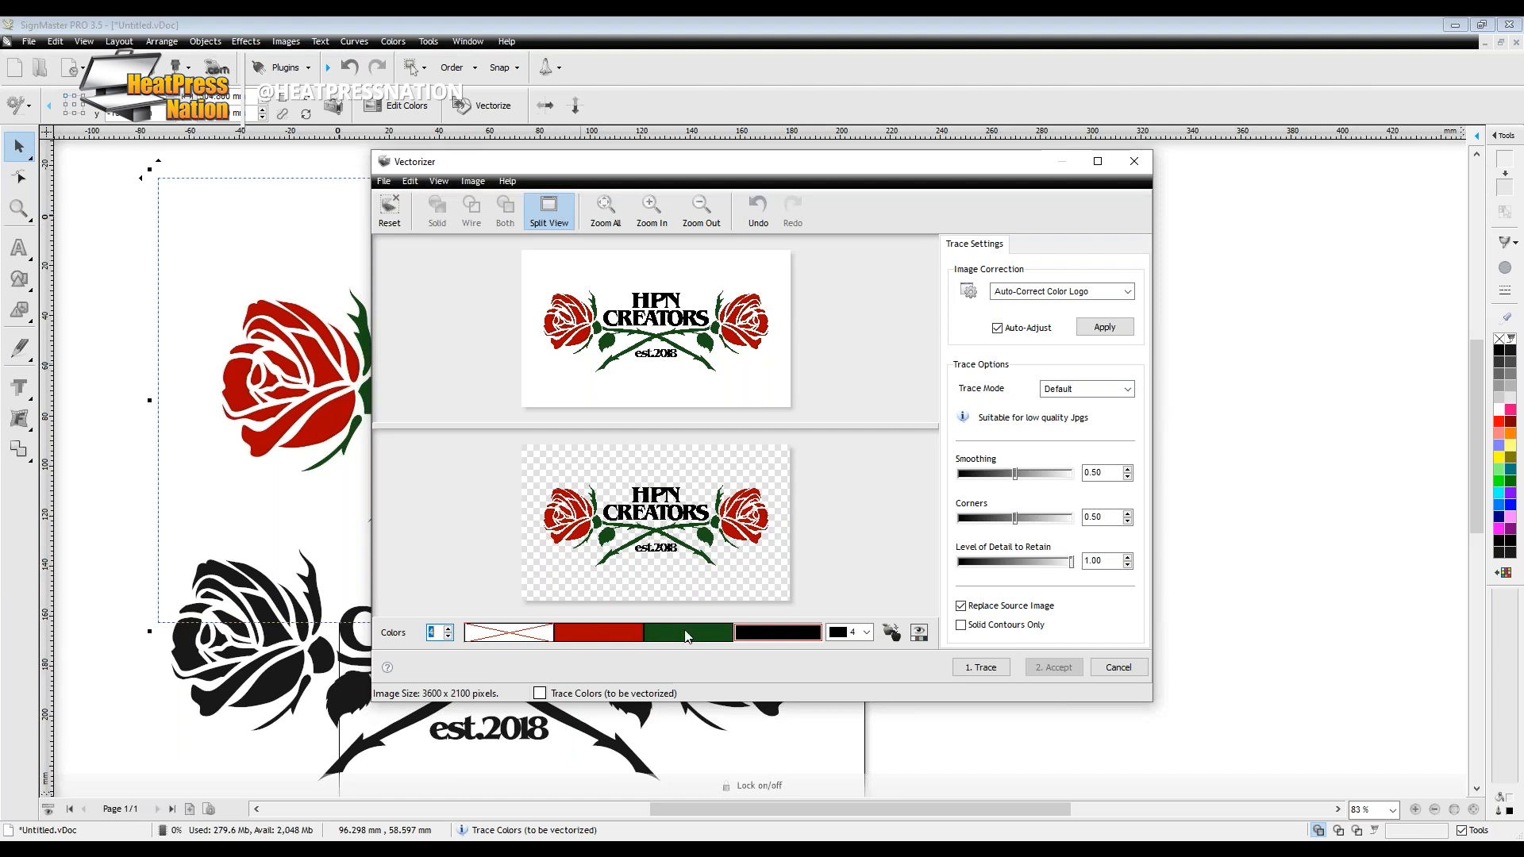
Exclude and restore the black, green and red trace colors one at a time to preview which areas each covers.
click(760, 640)
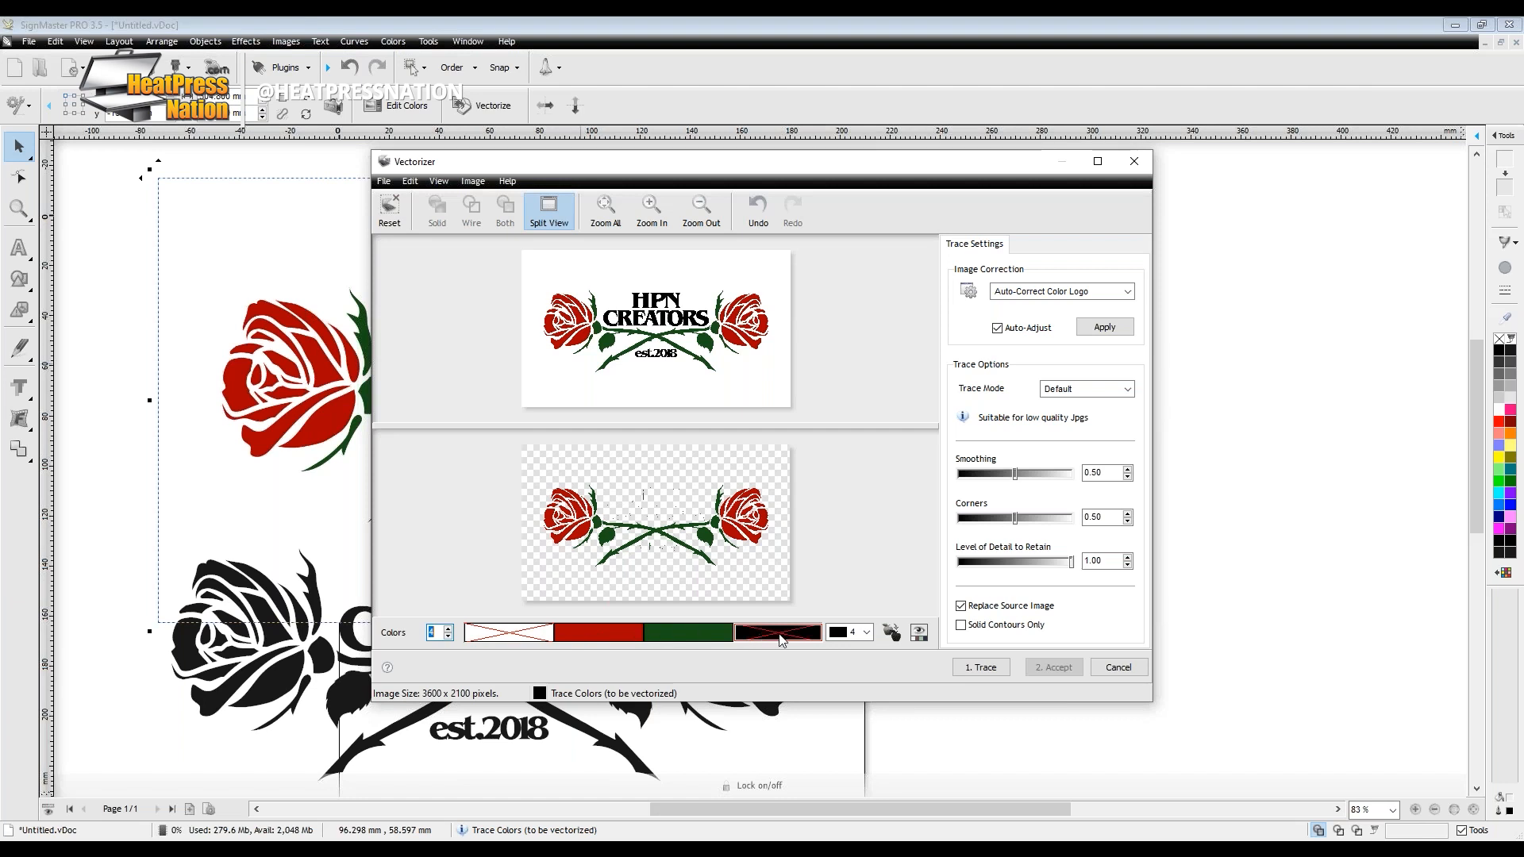
click(781, 640)
click(681, 640)
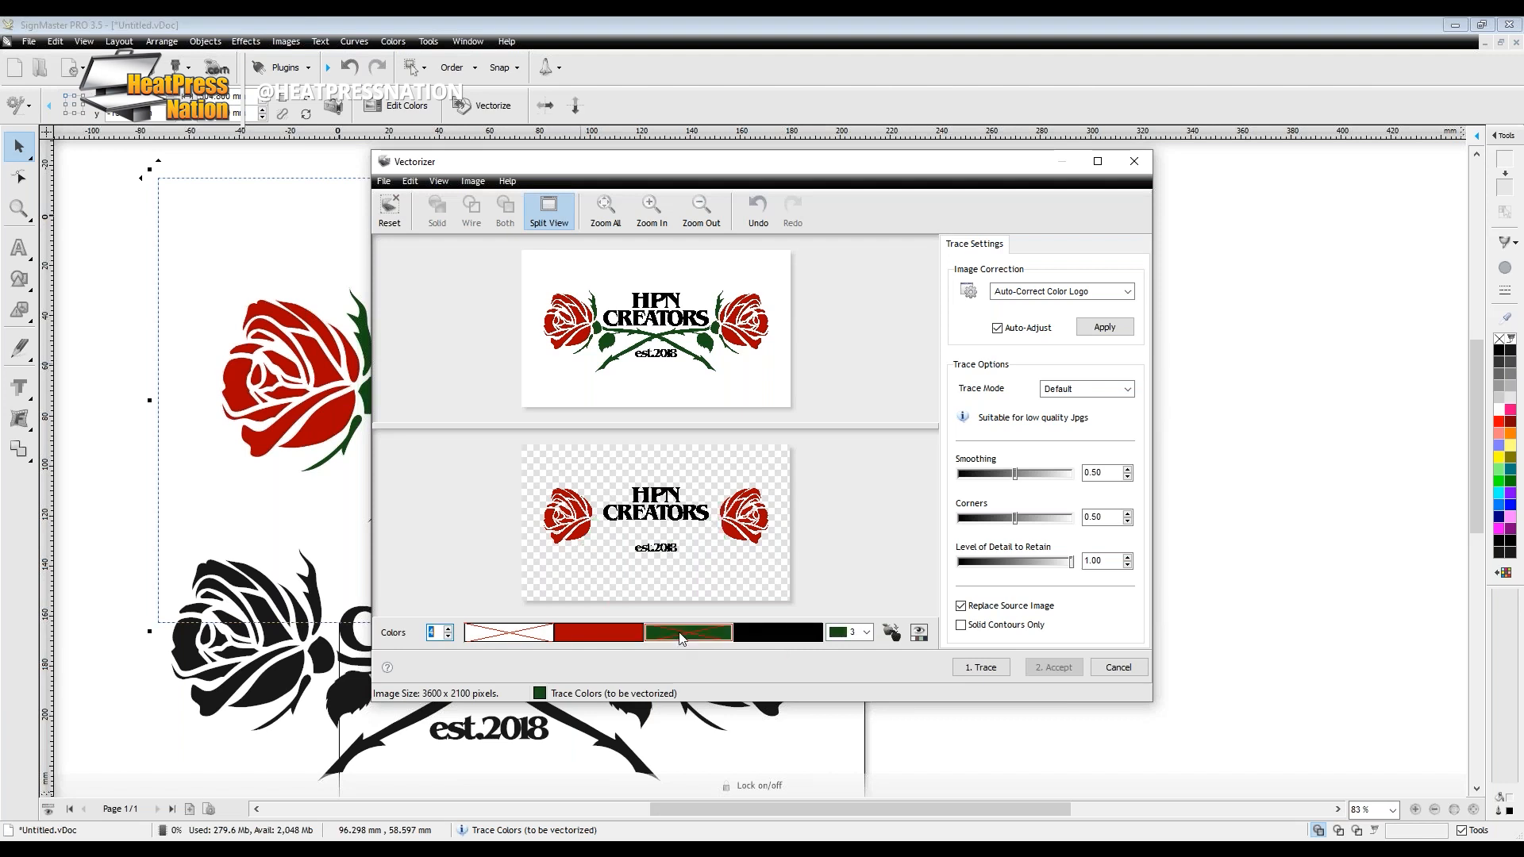
click(681, 639)
click(612, 638)
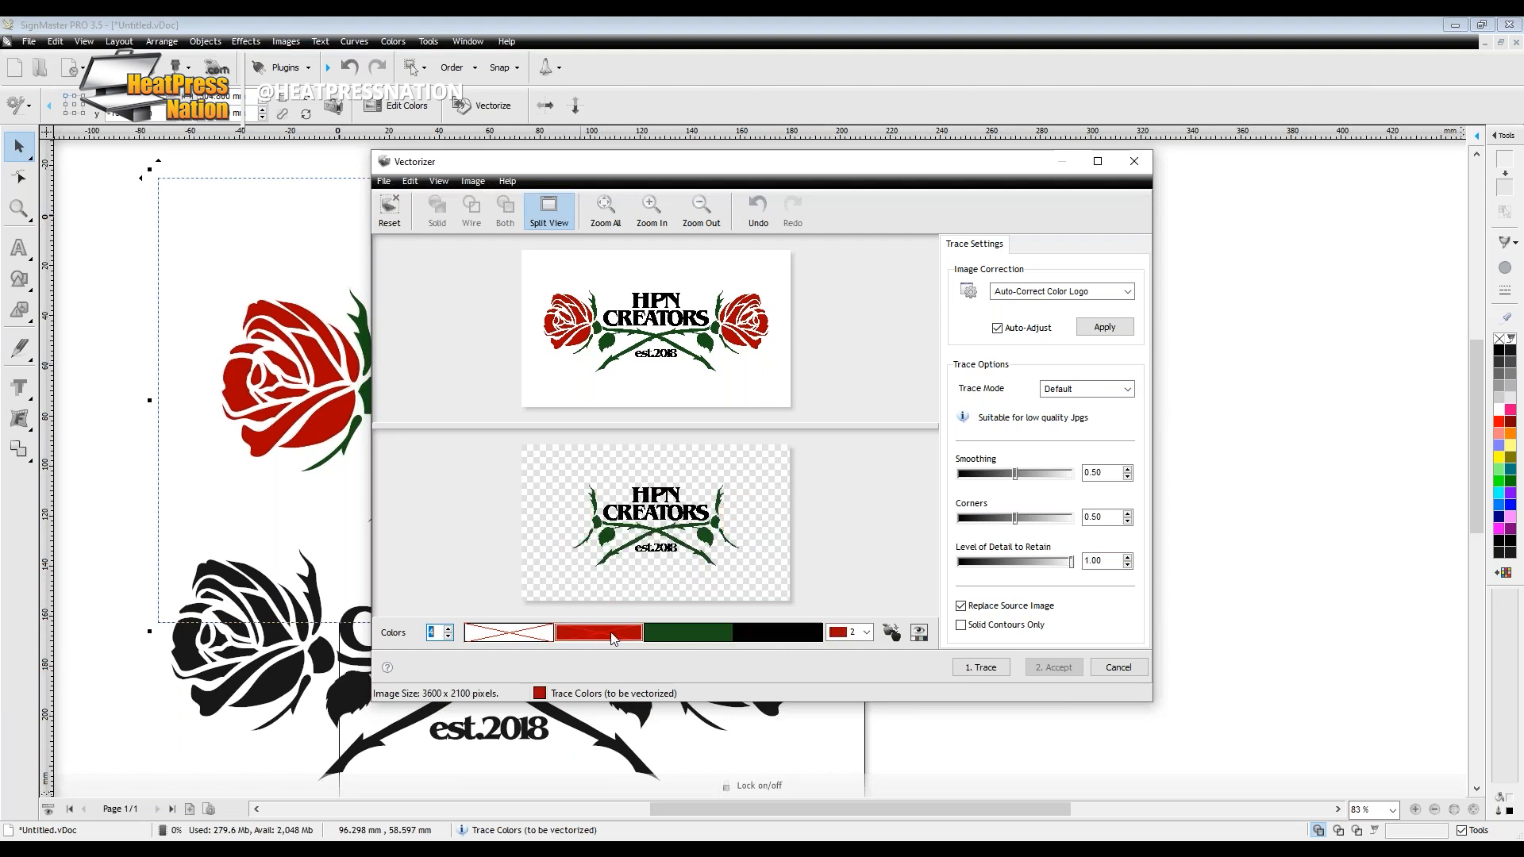
click(613, 637)
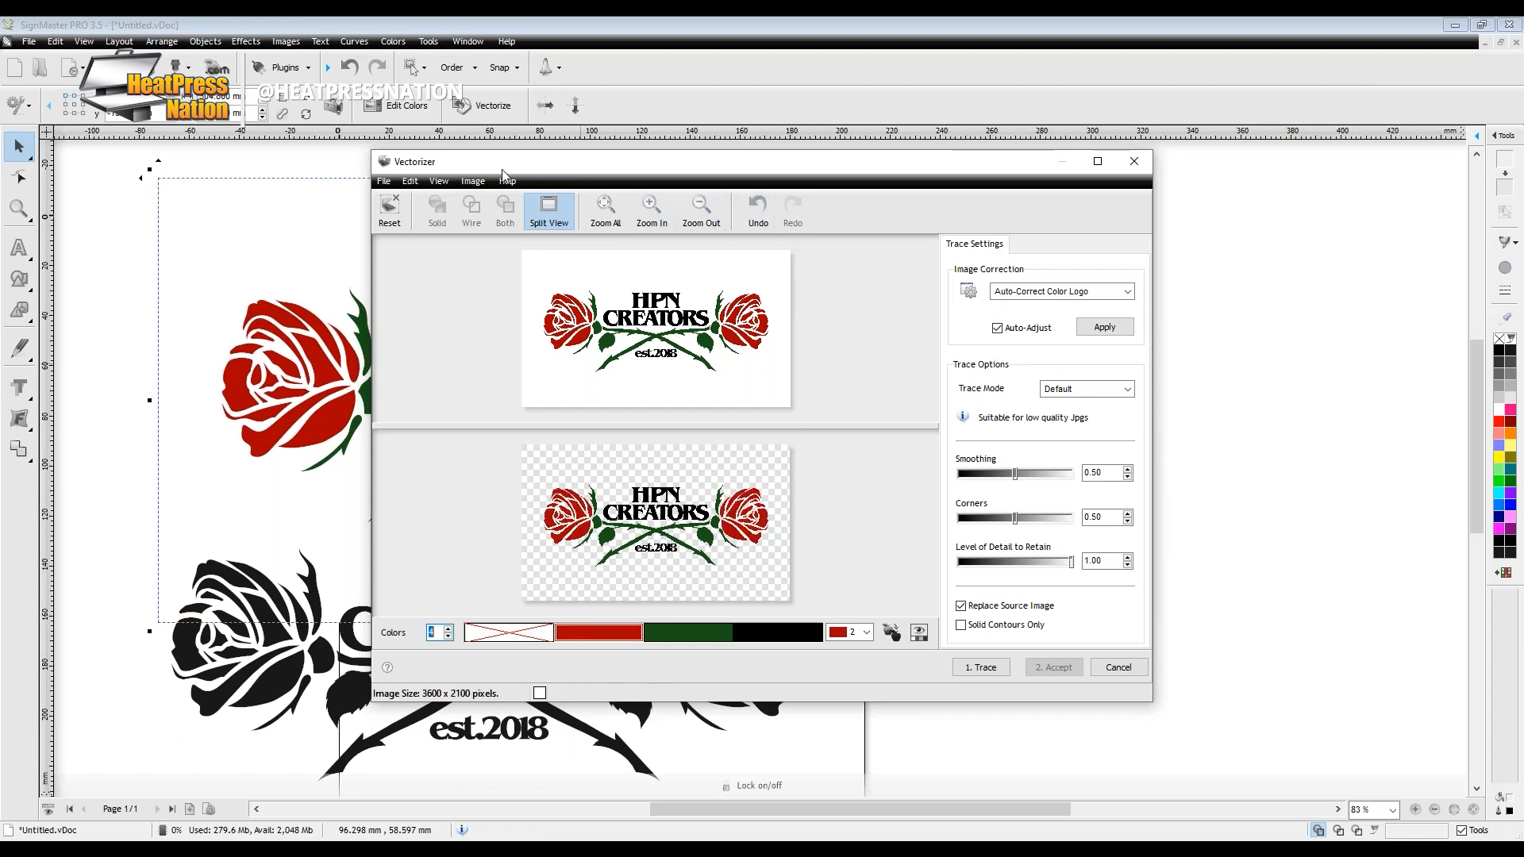
Preview the enlarged trace with black excluded, restore black, and keep Level of Detail to Retain at 1.00.
click(1098, 161)
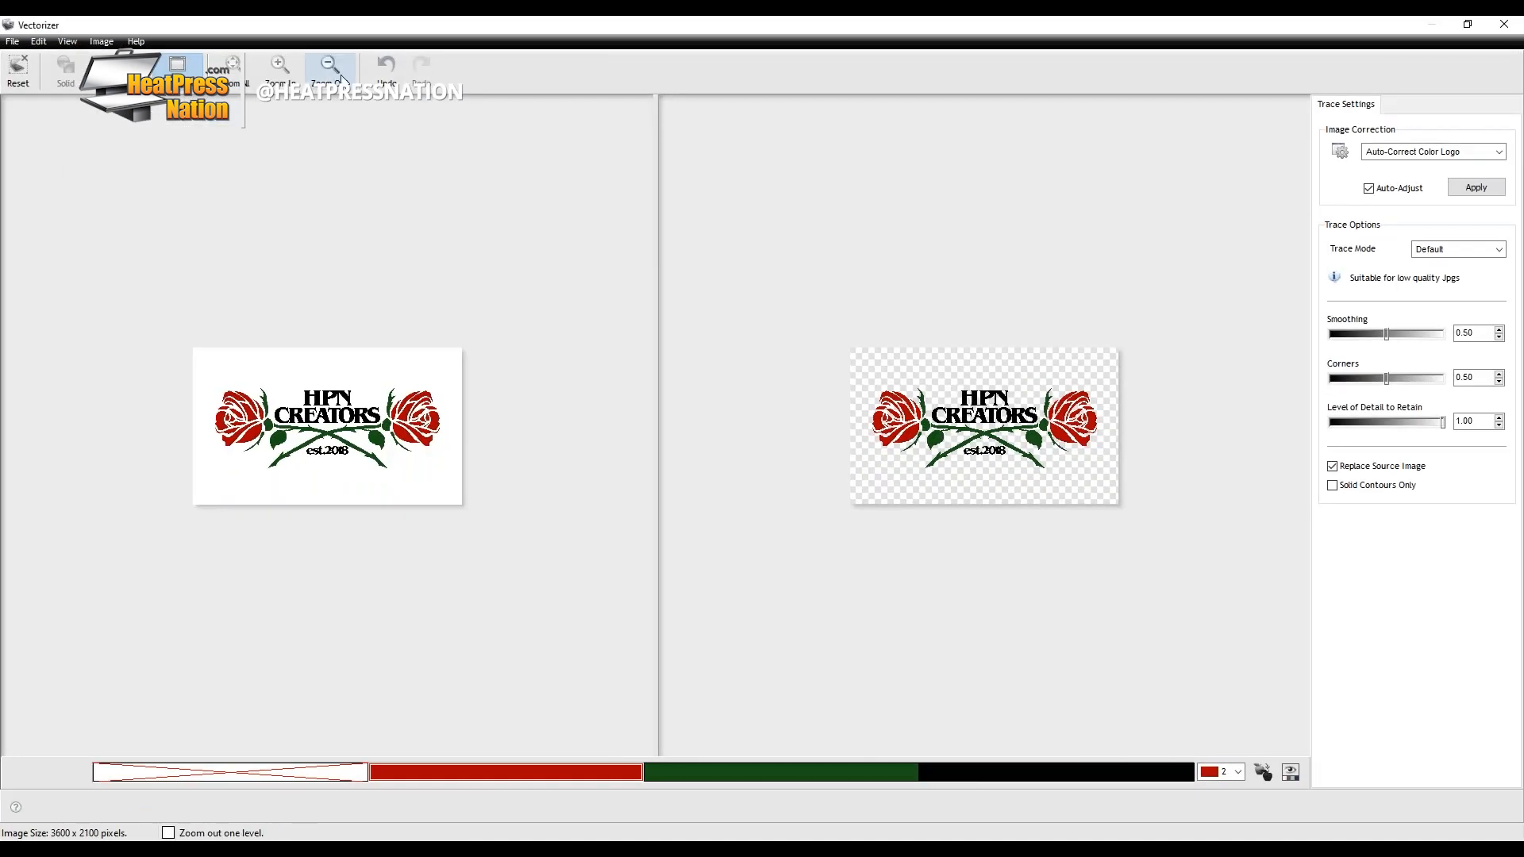
click(279, 70)
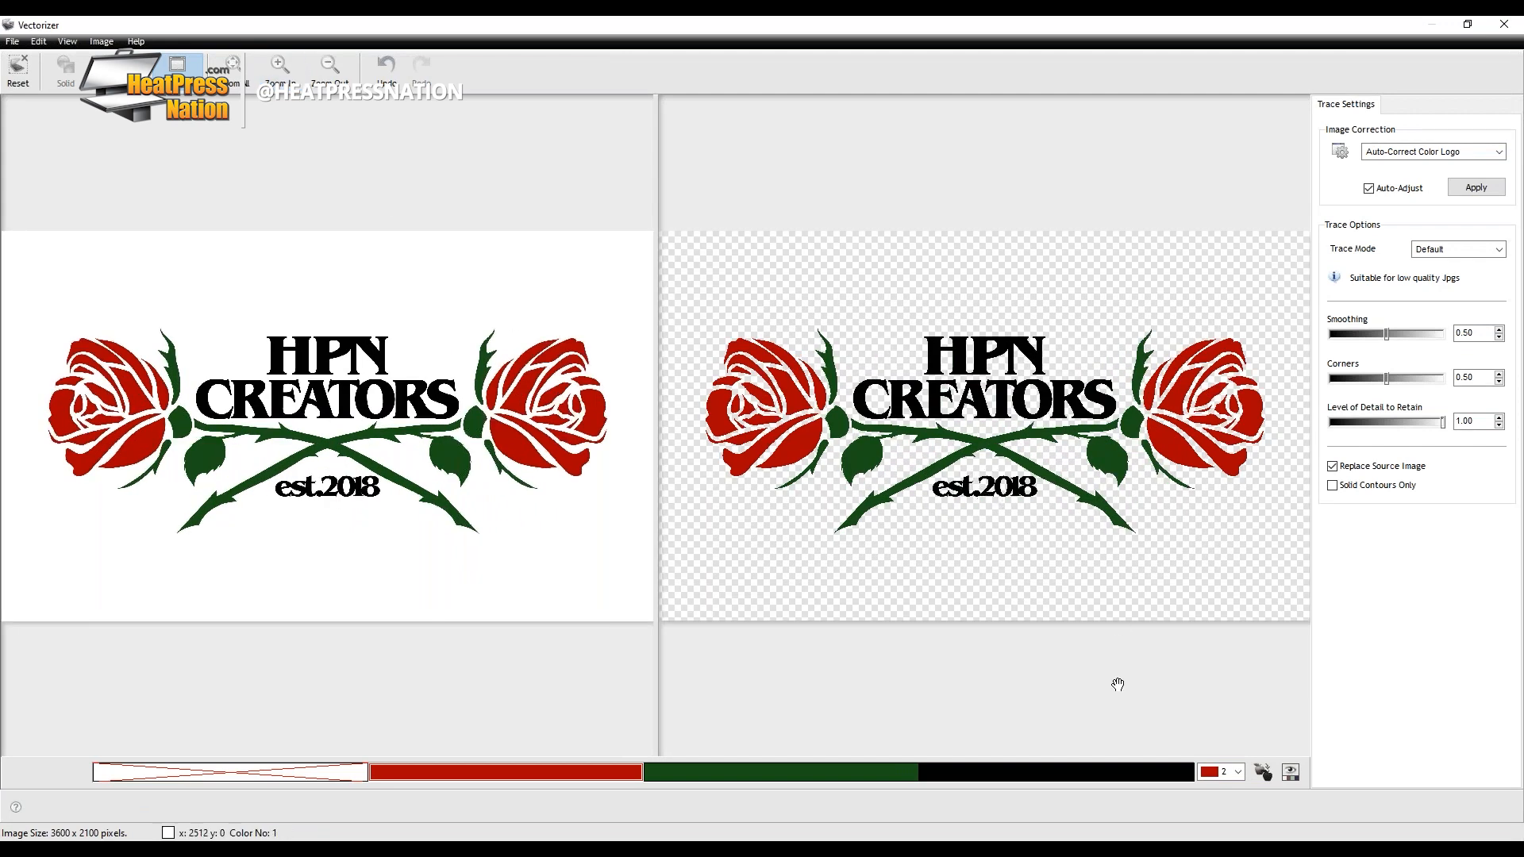
click(947, 775)
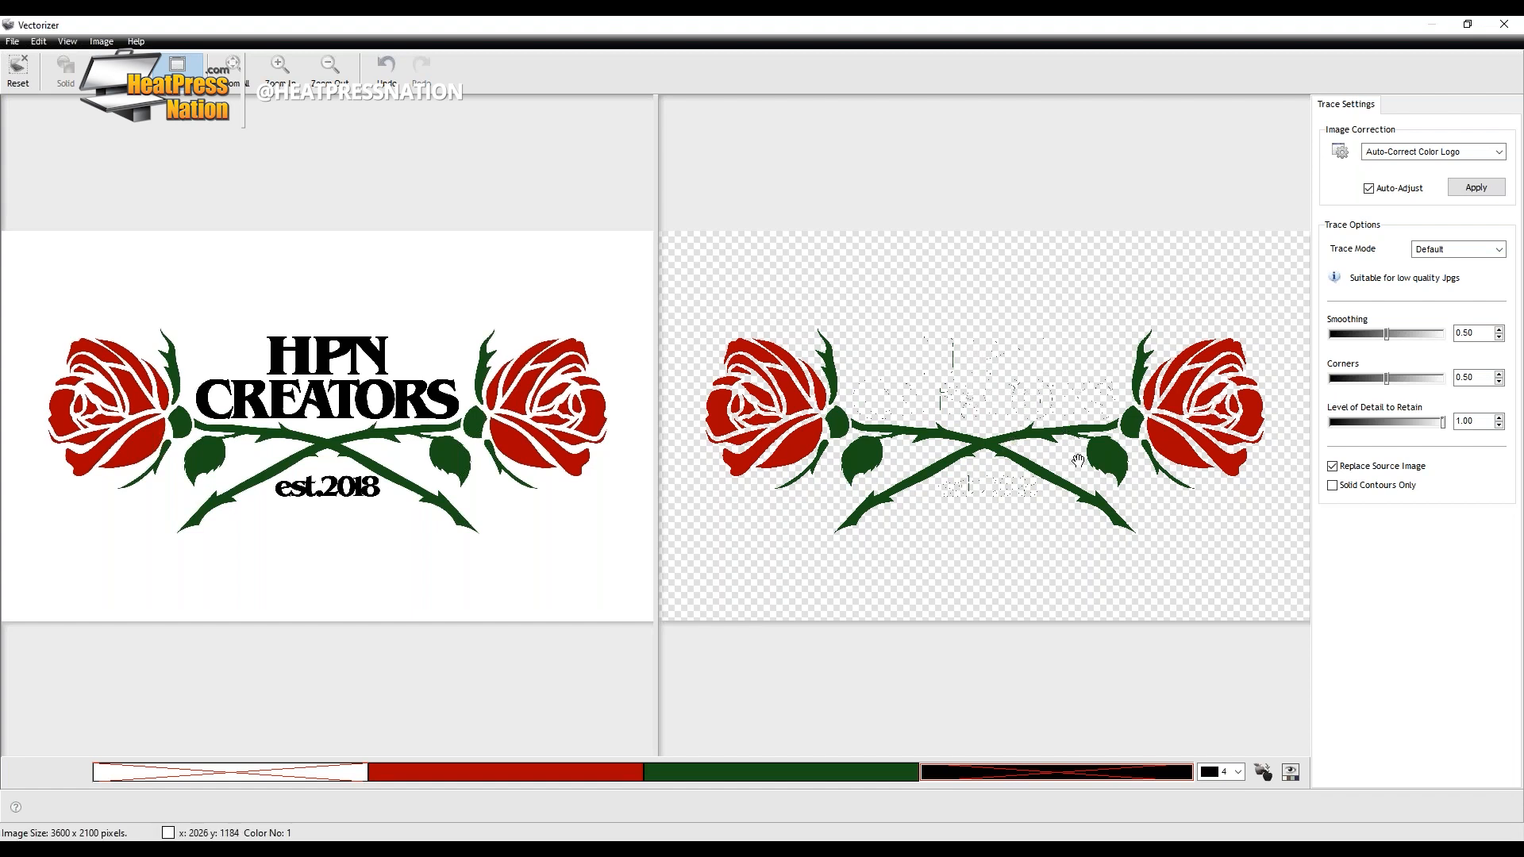
drag(1443, 431, 1442, 429)
drag(1414, 429, 1446, 427)
click(1158, 774)
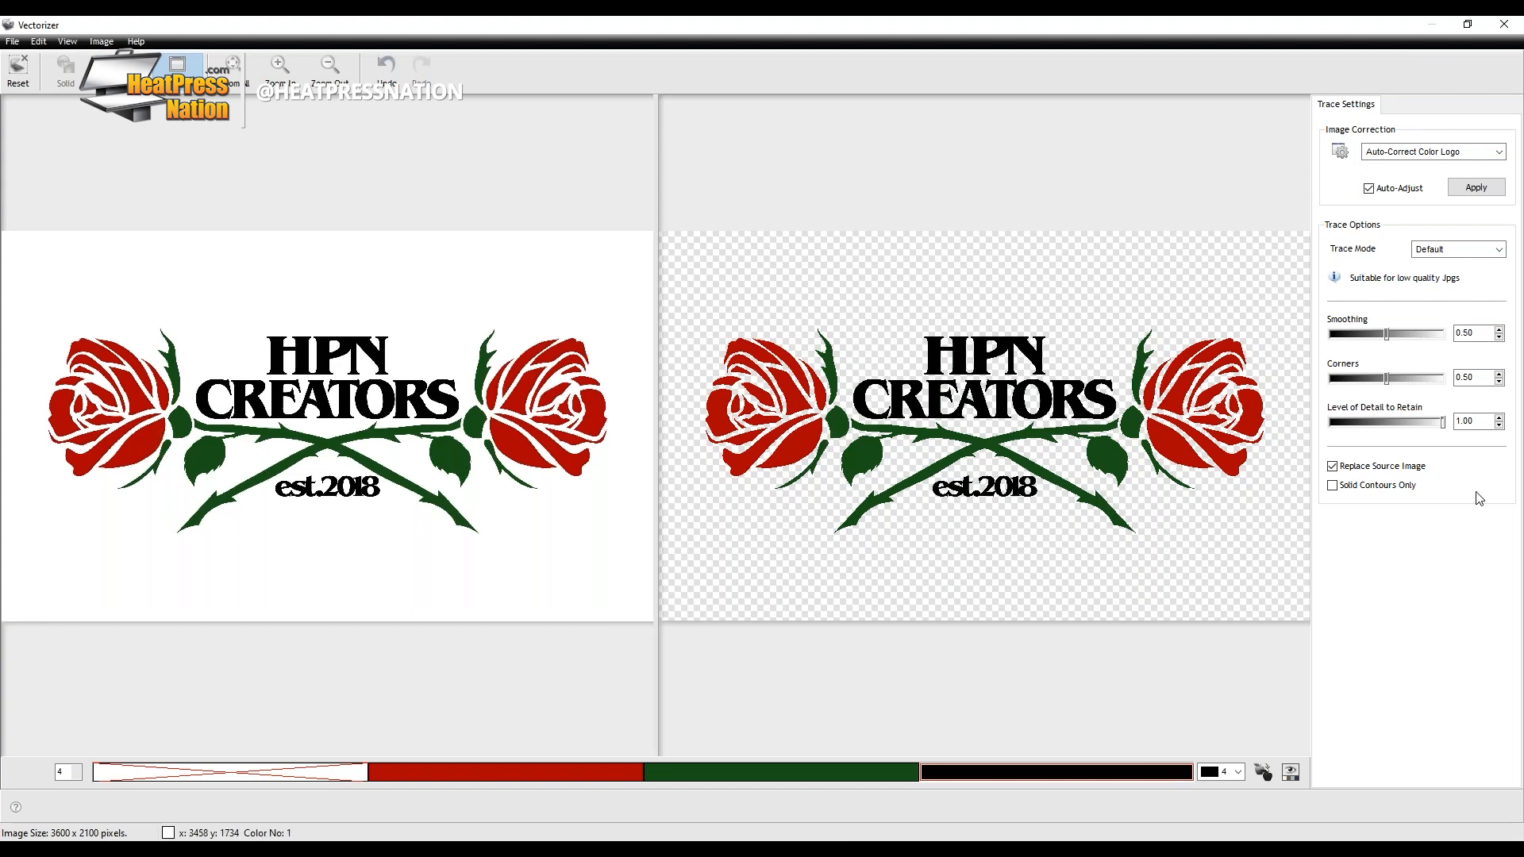
Return the Vectorizer to its smaller window and run a 4-color trace of the image.
click(1467, 24)
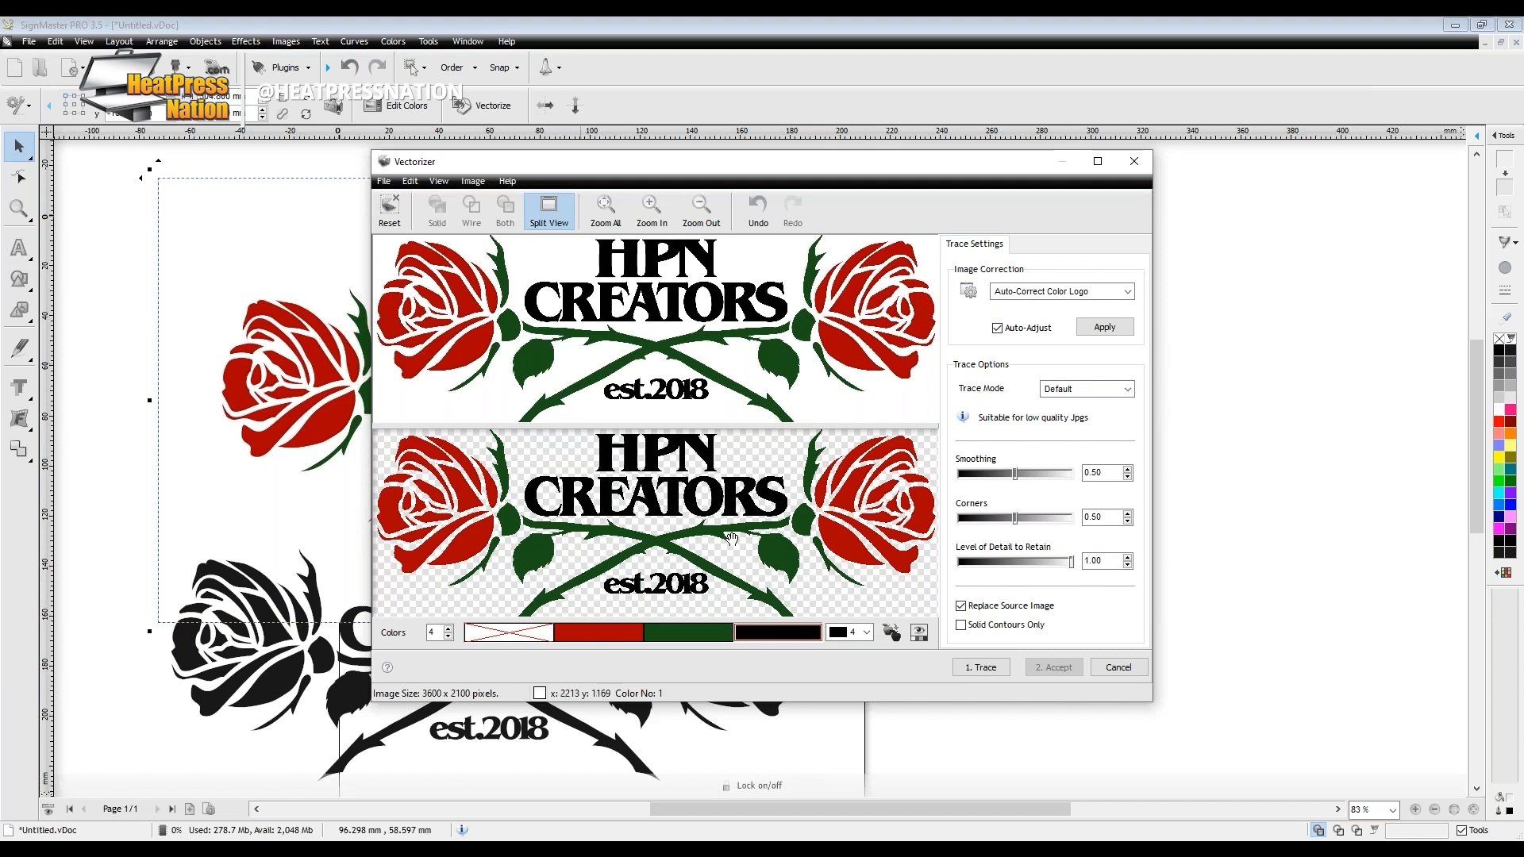
click(982, 669)
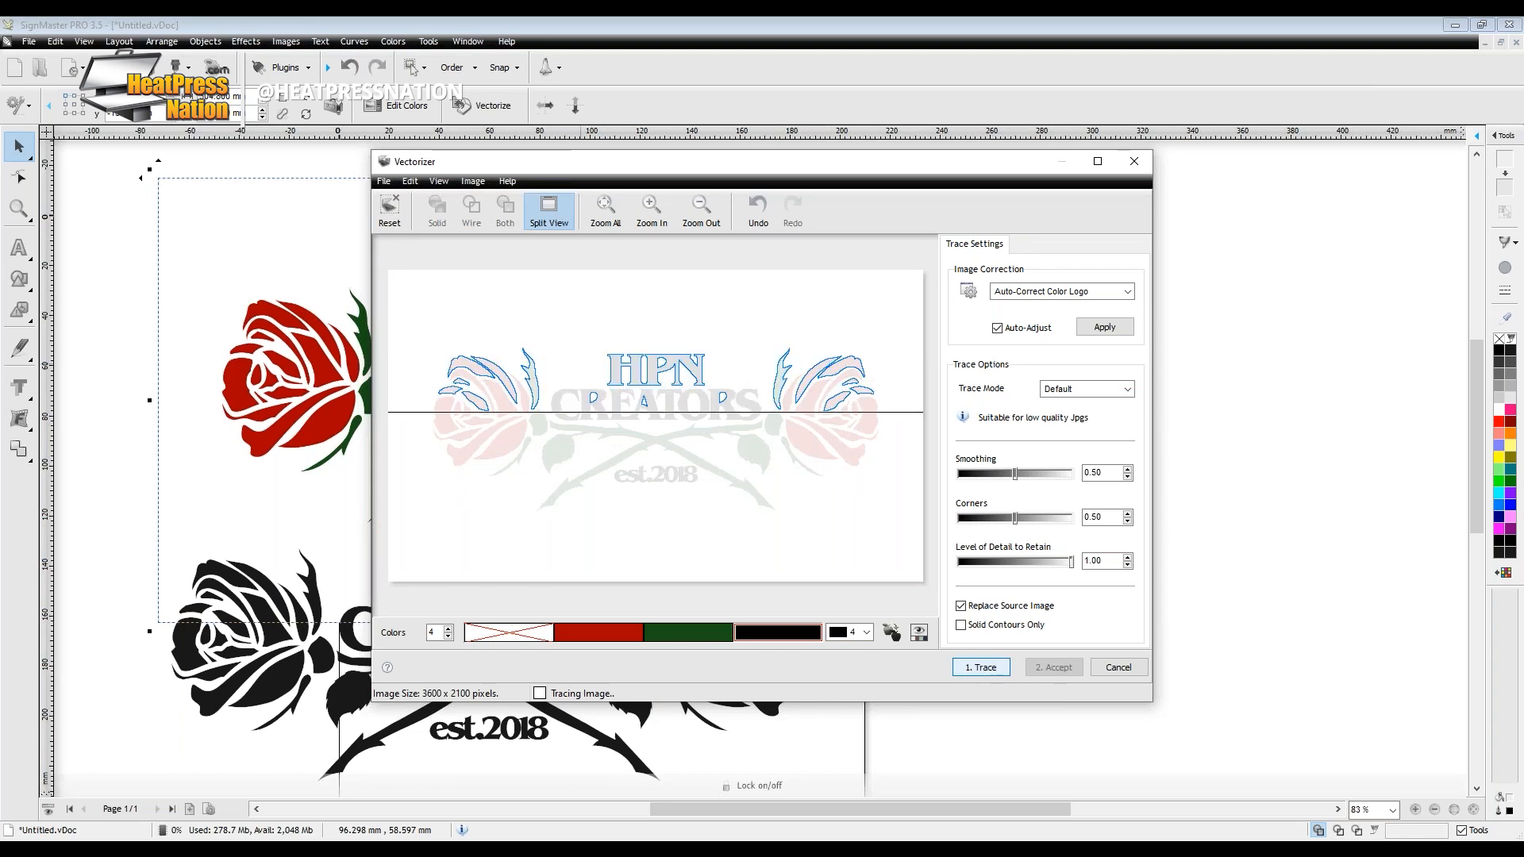
Examine the edge quality of the letters C and R in the full-color source image at high magnification.
scroll(610, 359, up, 5)
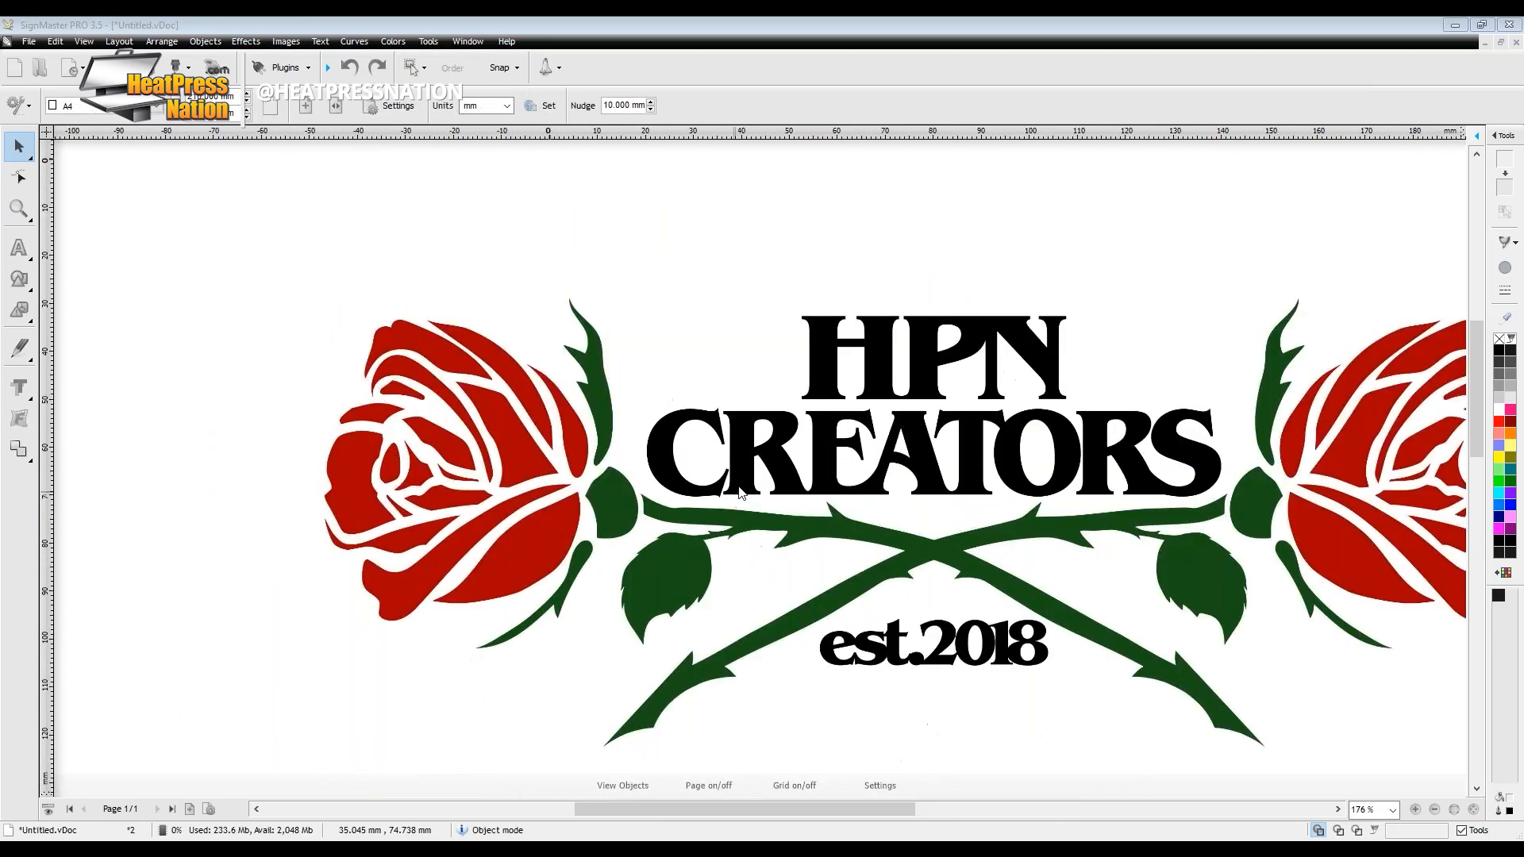
scroll(729, 471, up, 10)
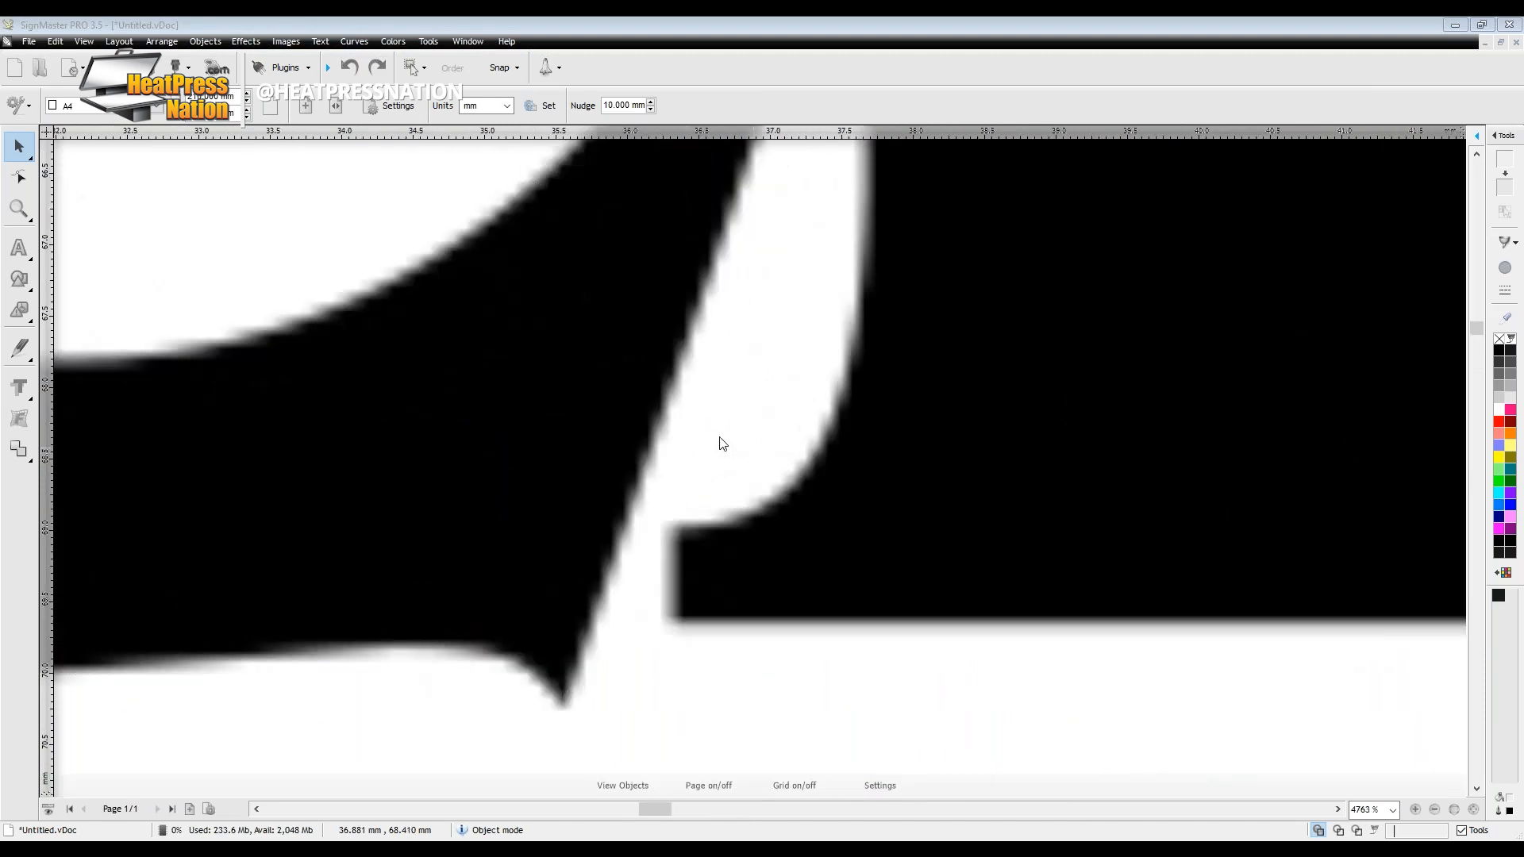
scroll(774, 470, down, 12)
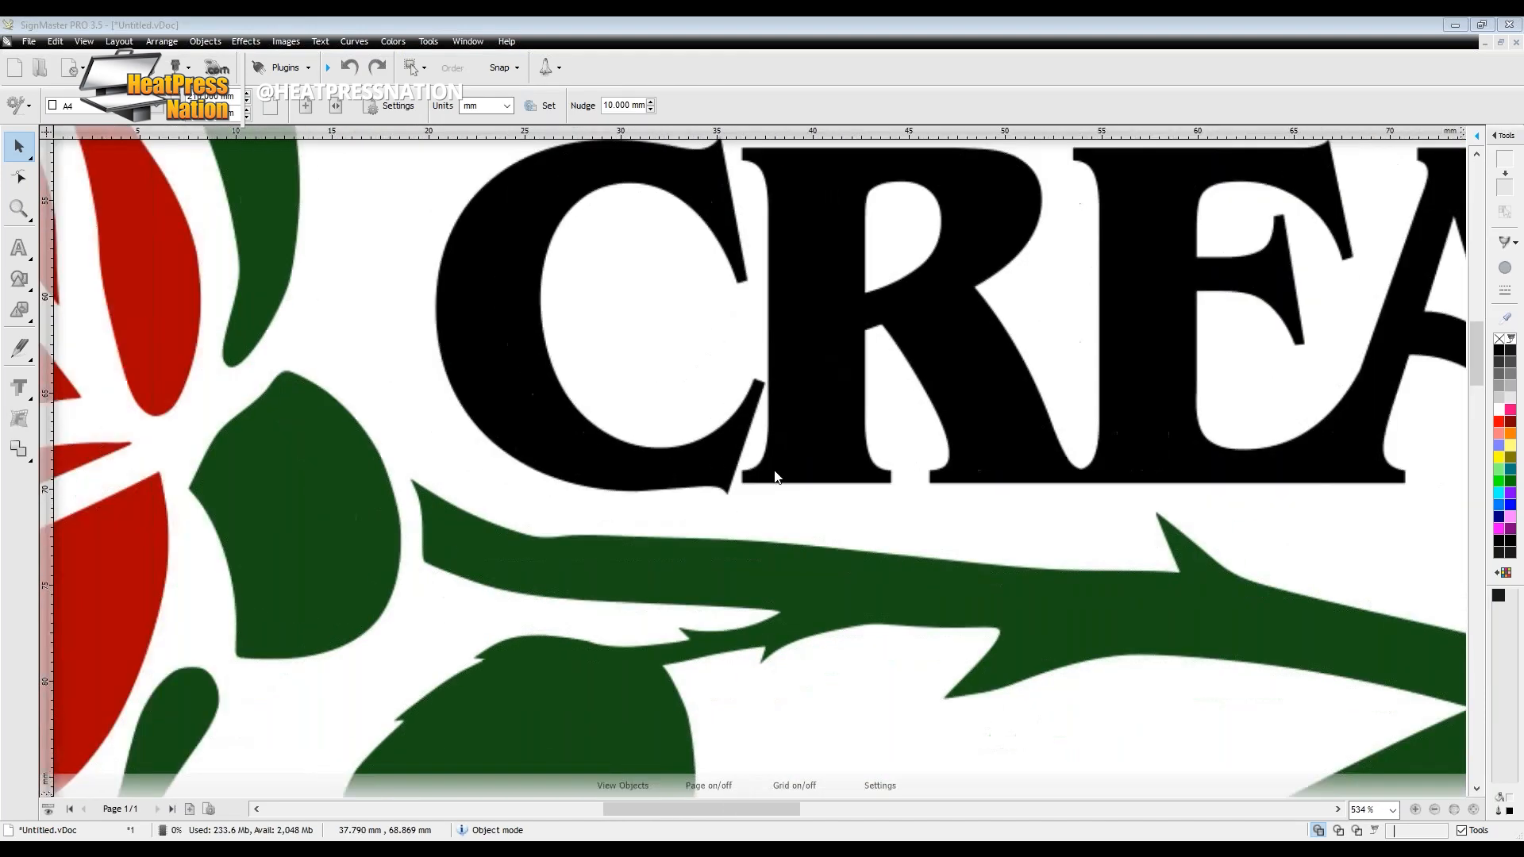
scroll(809, 539, down, 2)
scroll(845, 719, down, 2)
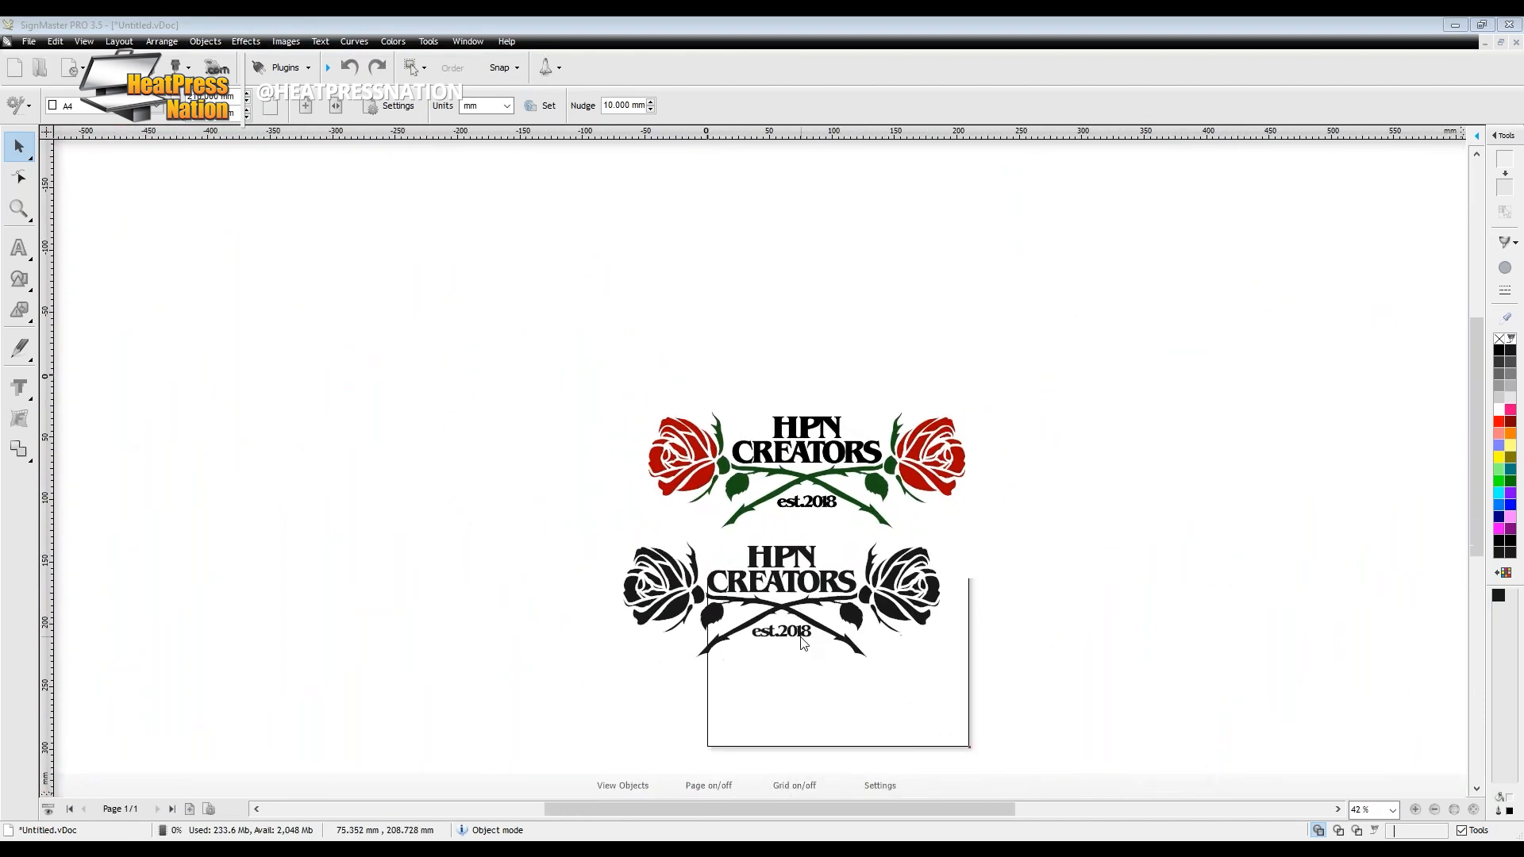
Examine the edge quality of the black traced design around the O, the R and the stem thorn at high magnification.
scroll(791, 647, up, 6)
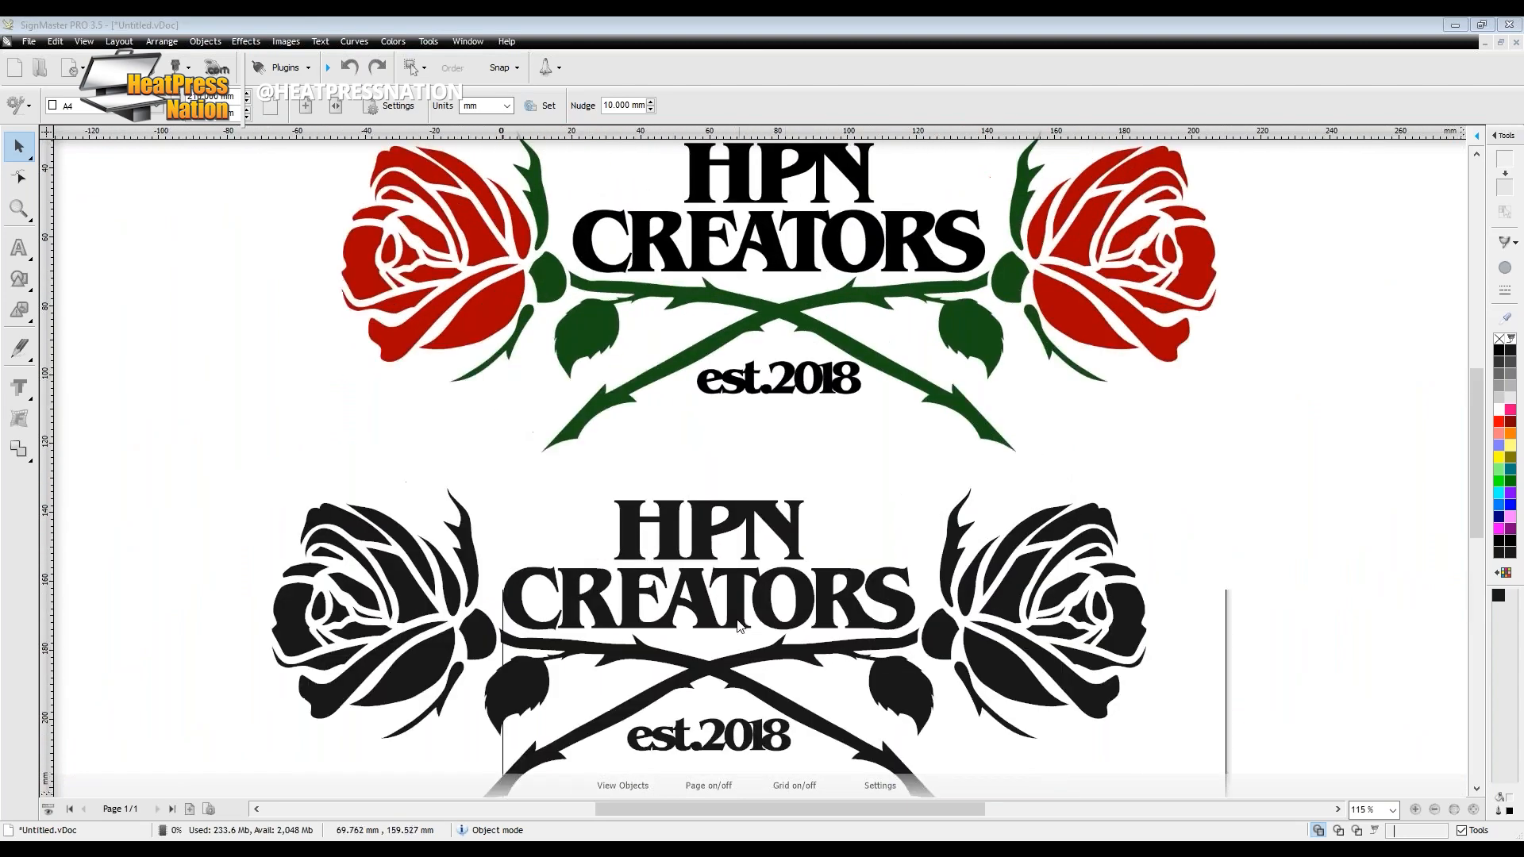
scroll(806, 461, up, 9)
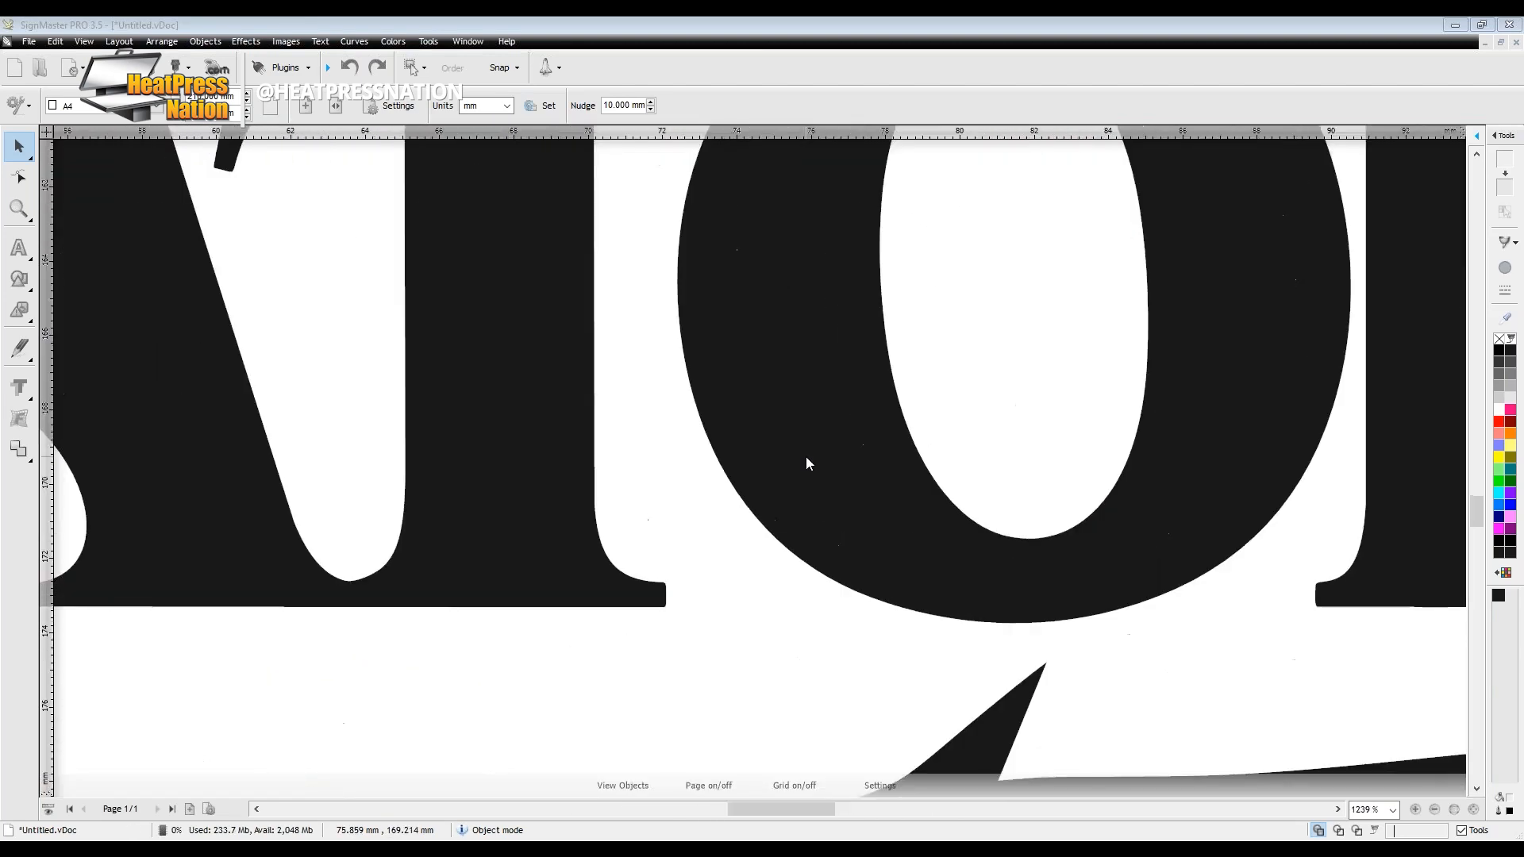
scroll(821, 469, up, 2)
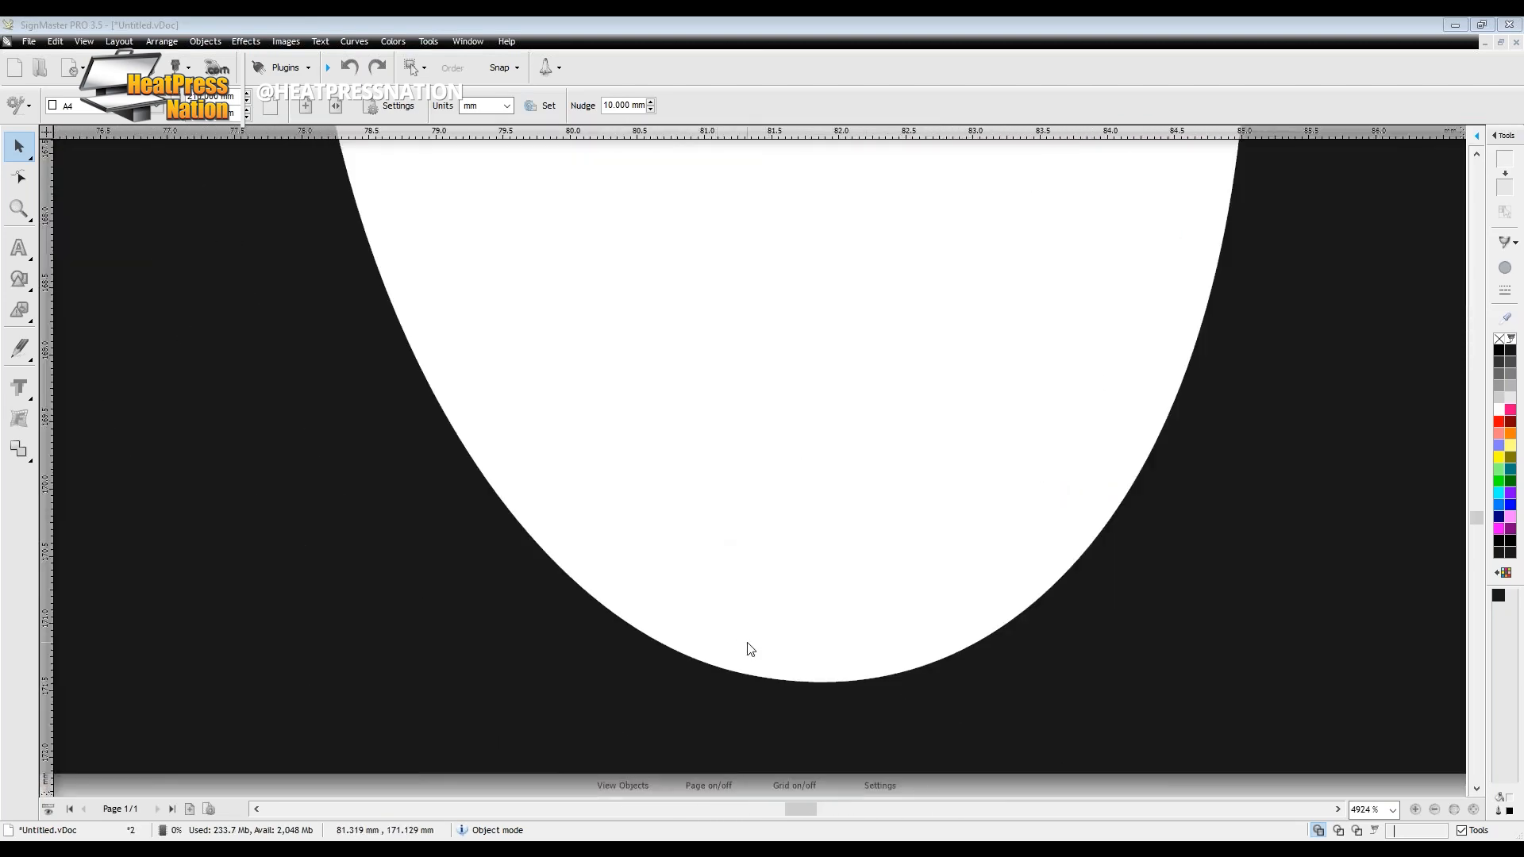
scroll(751, 649, up, 4)
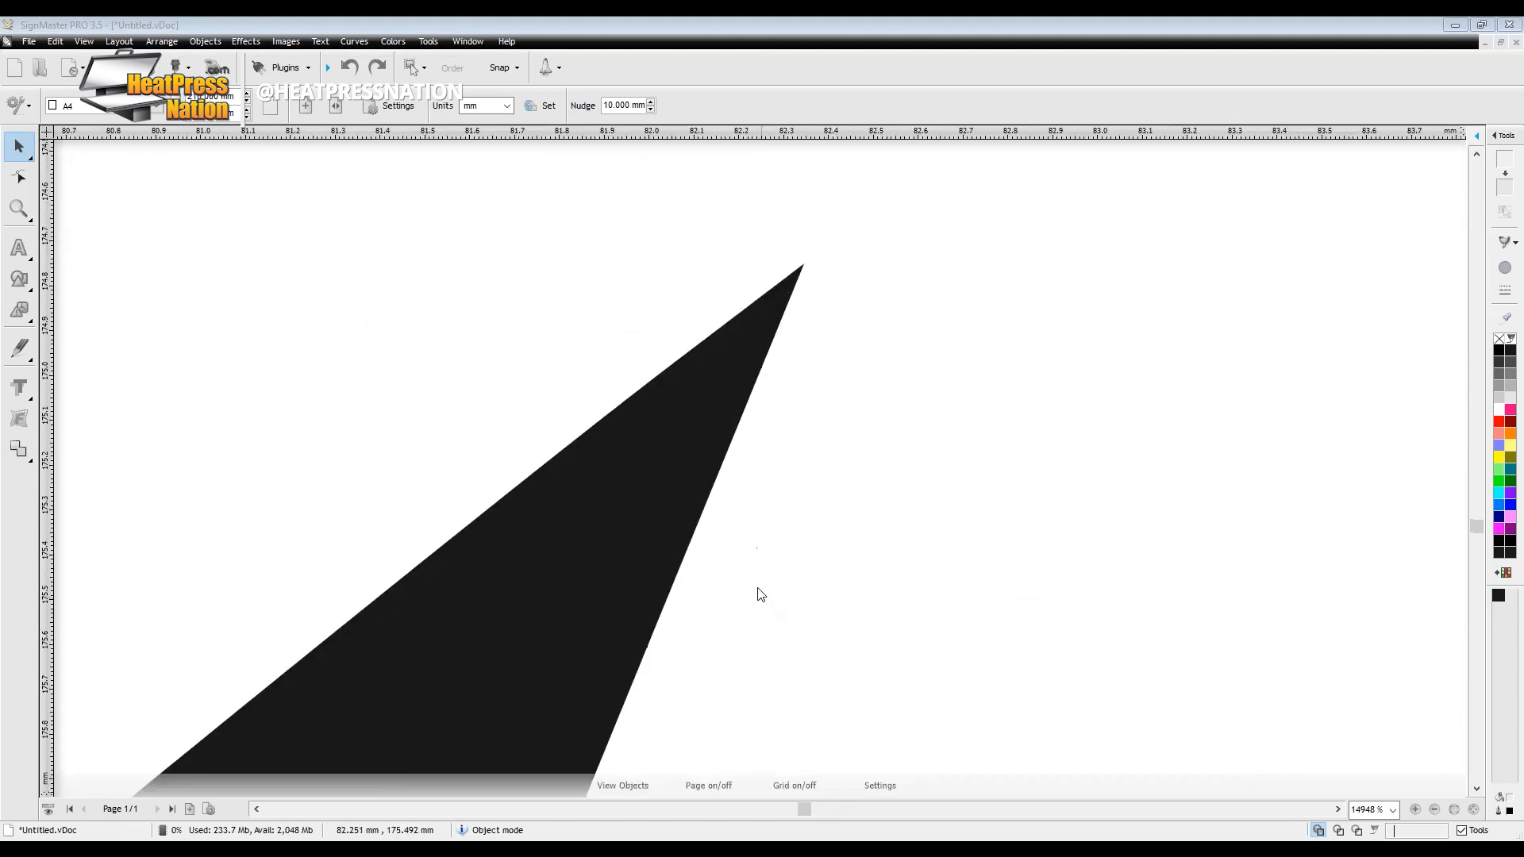
scroll(717, 389, up, 3)
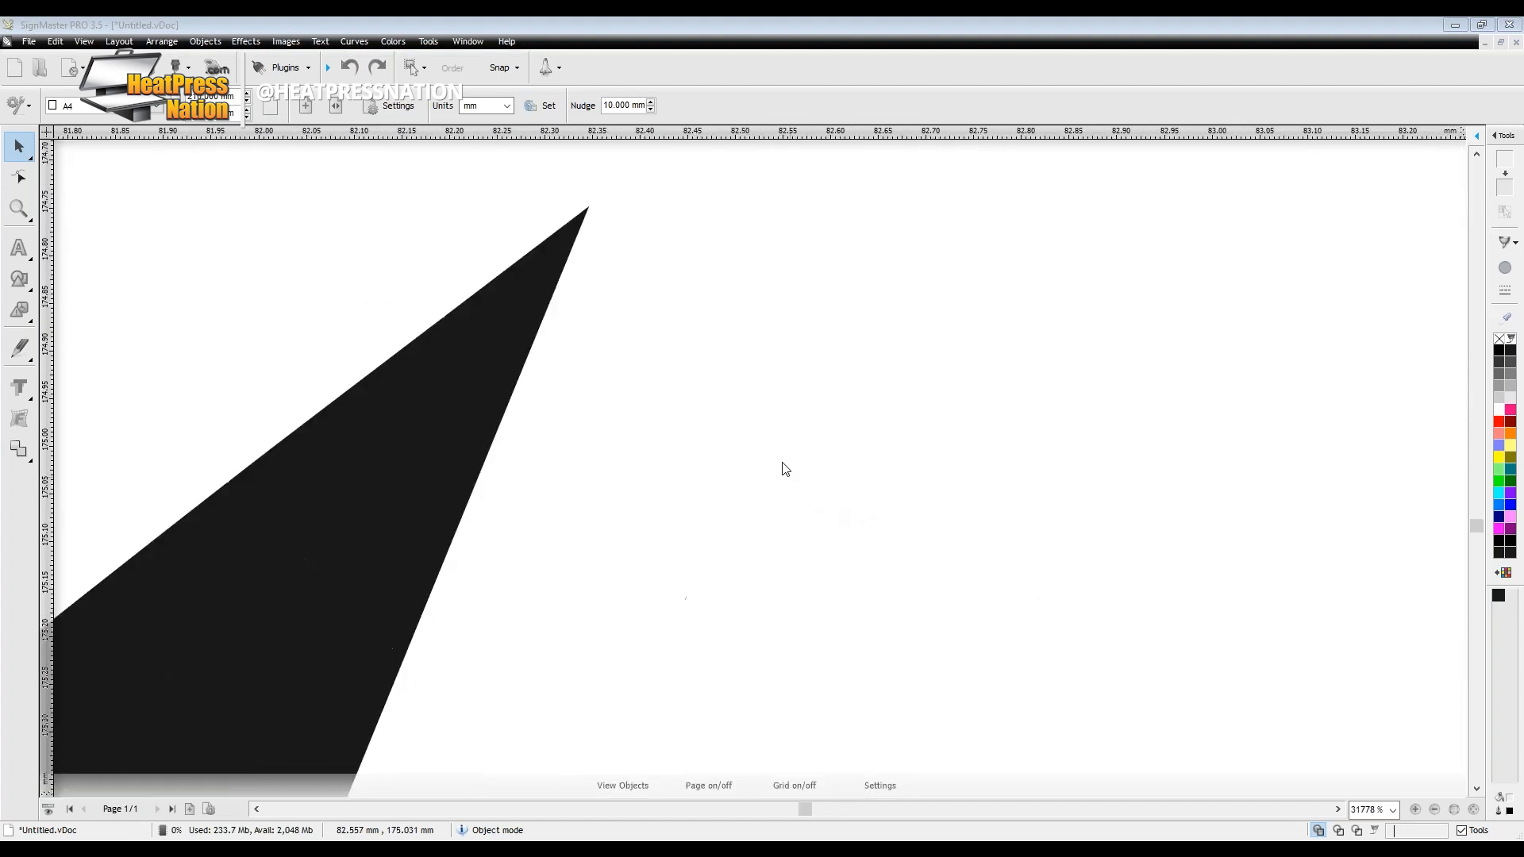
scroll(903, 521, up, 1)
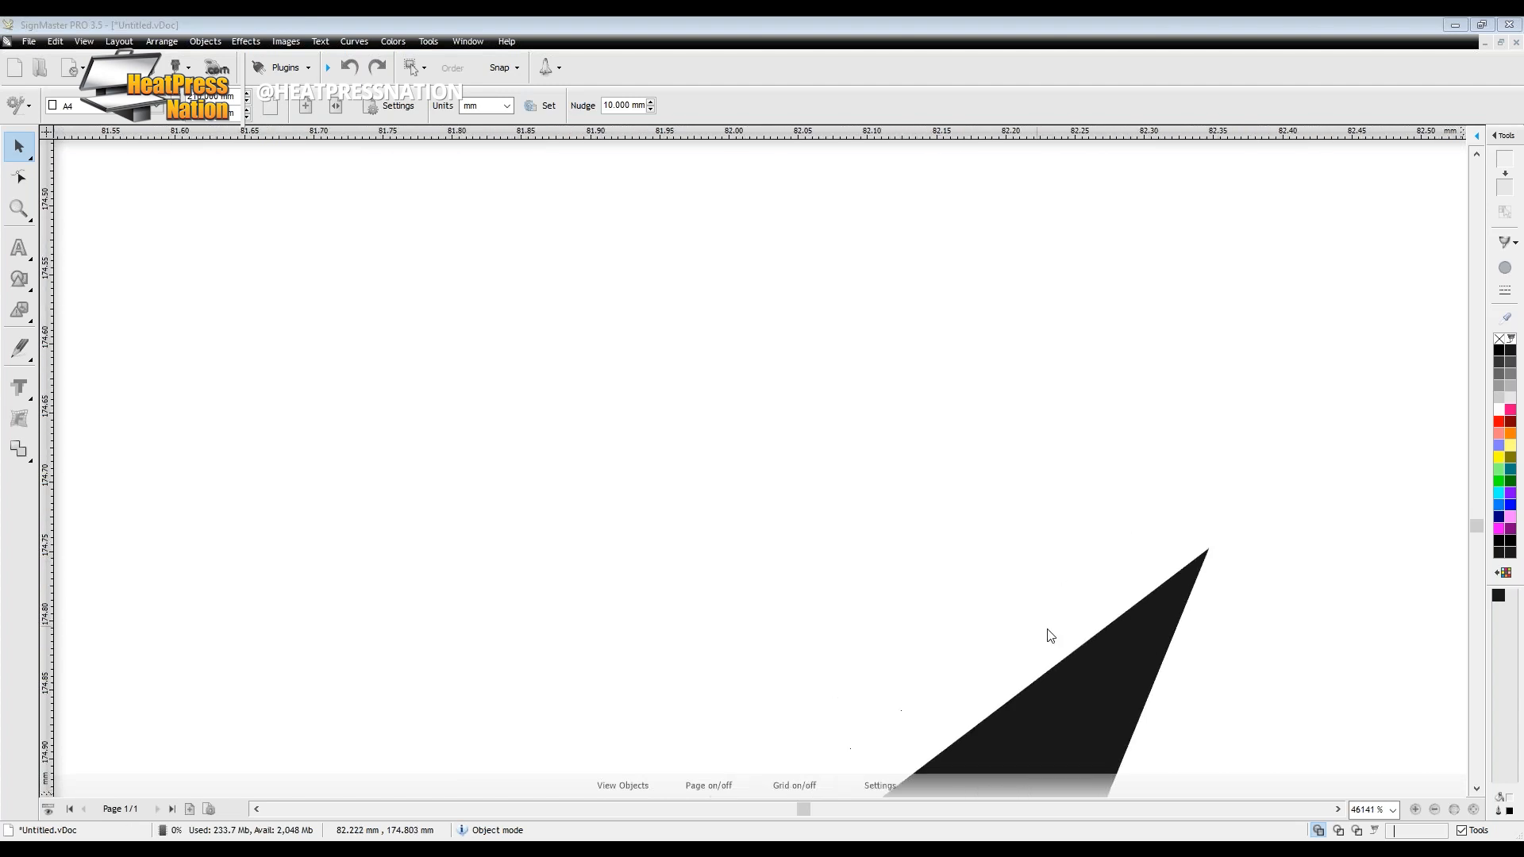
scroll(1155, 616, down, 6)
scroll(823, 611, down, 3)
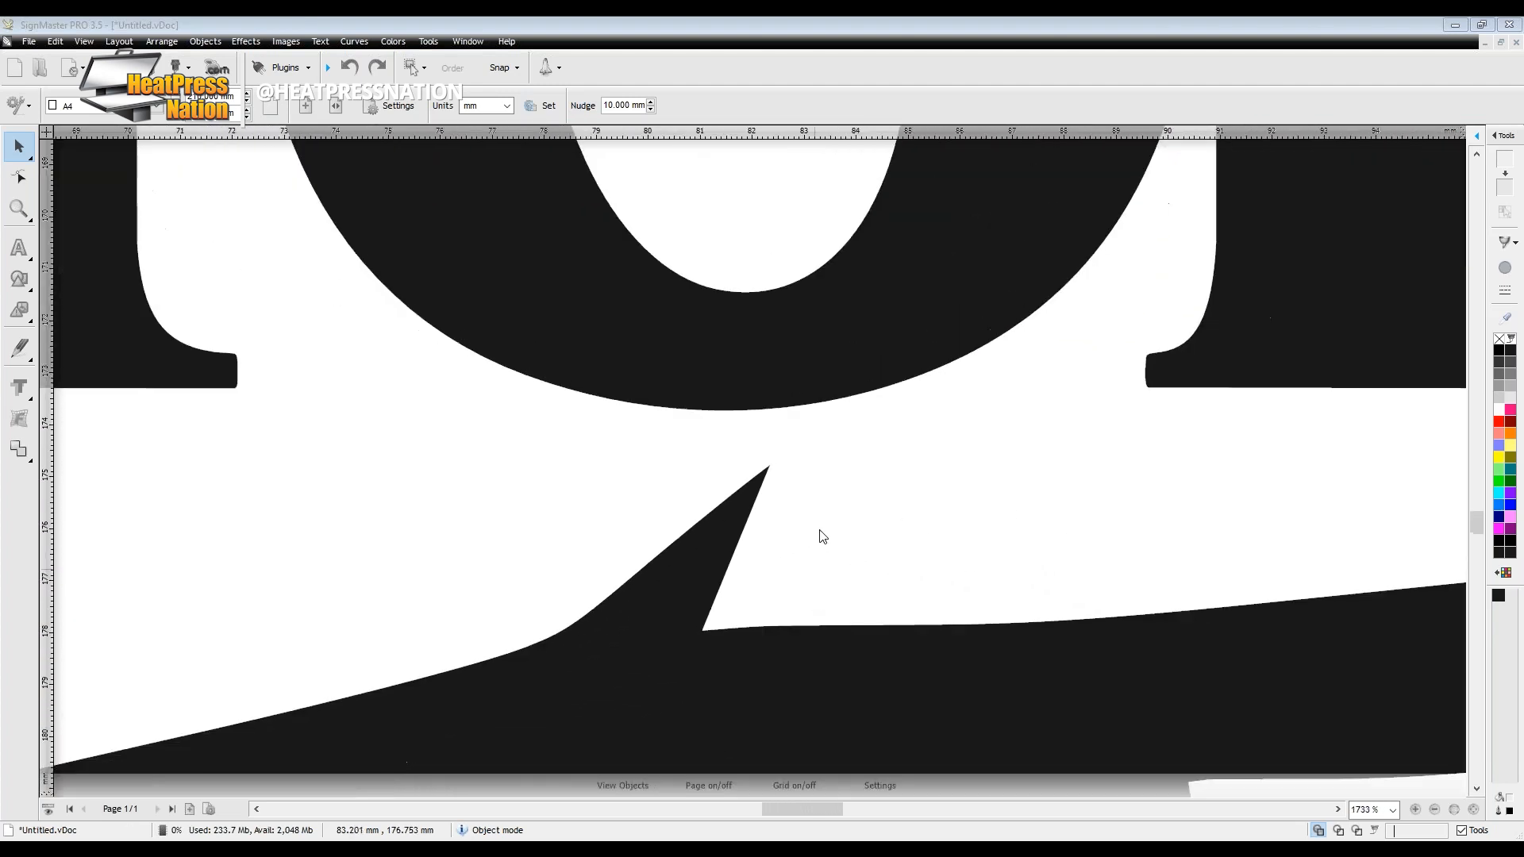
scroll(1001, 381, down, 2)
scroll(1056, 294, up, 5)
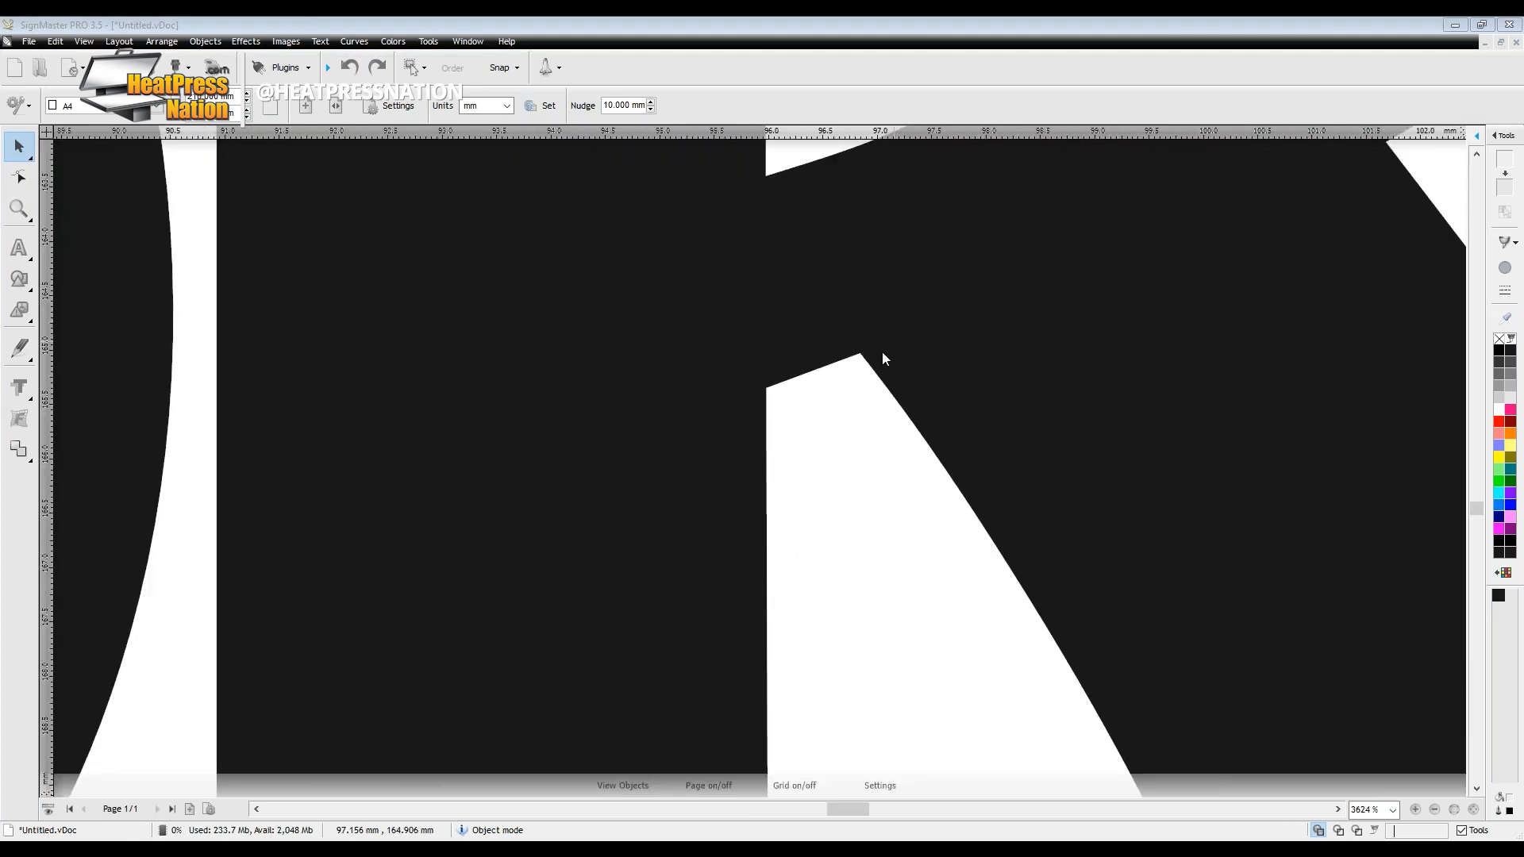
scroll(479, 678, up, 1)
scroll(636, 575, up, 1)
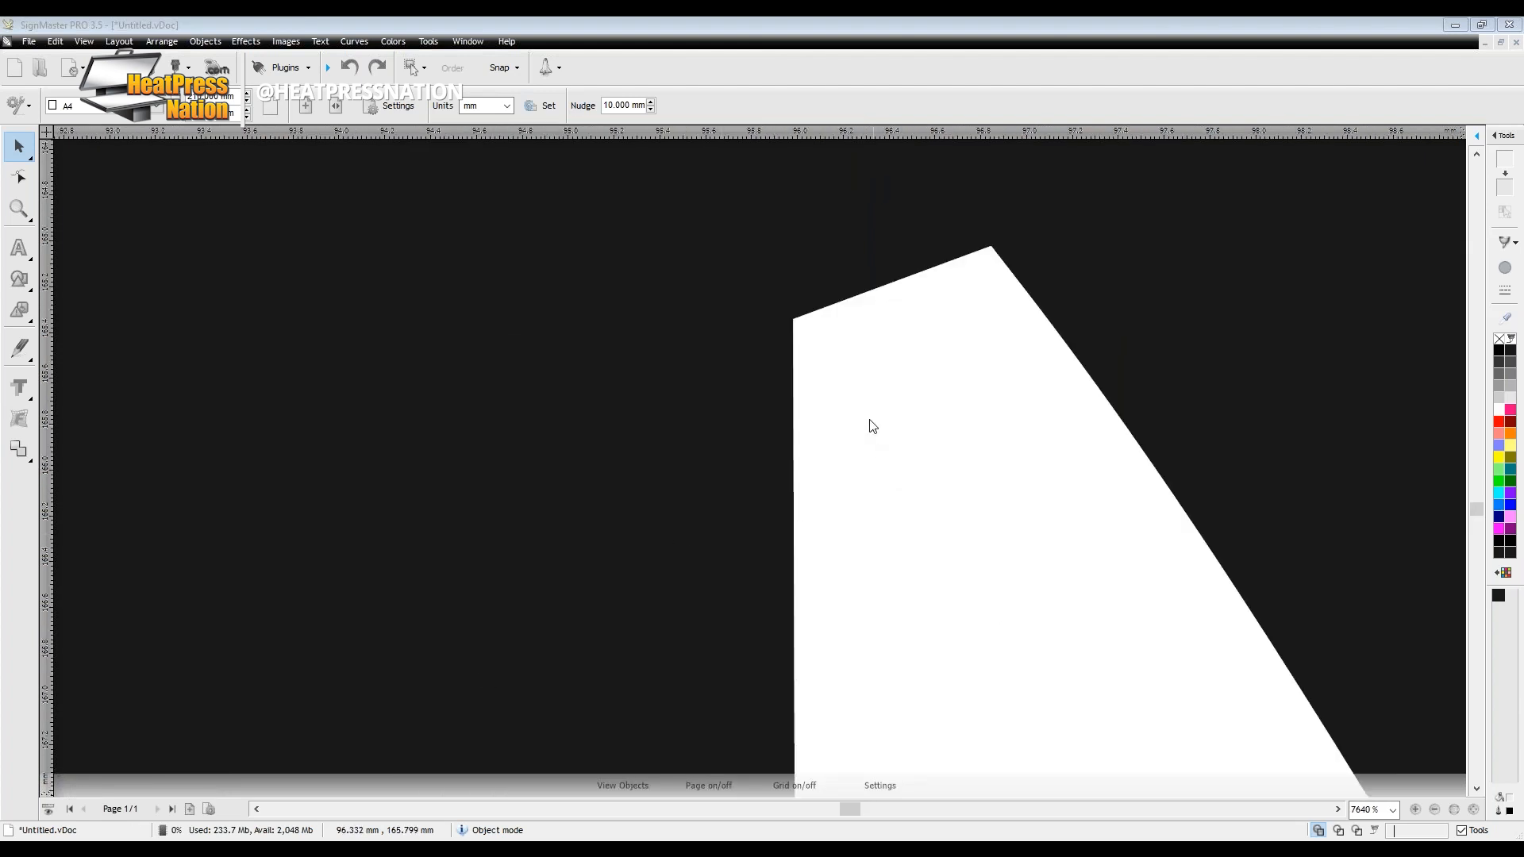
scroll(867, 419, up, 2)
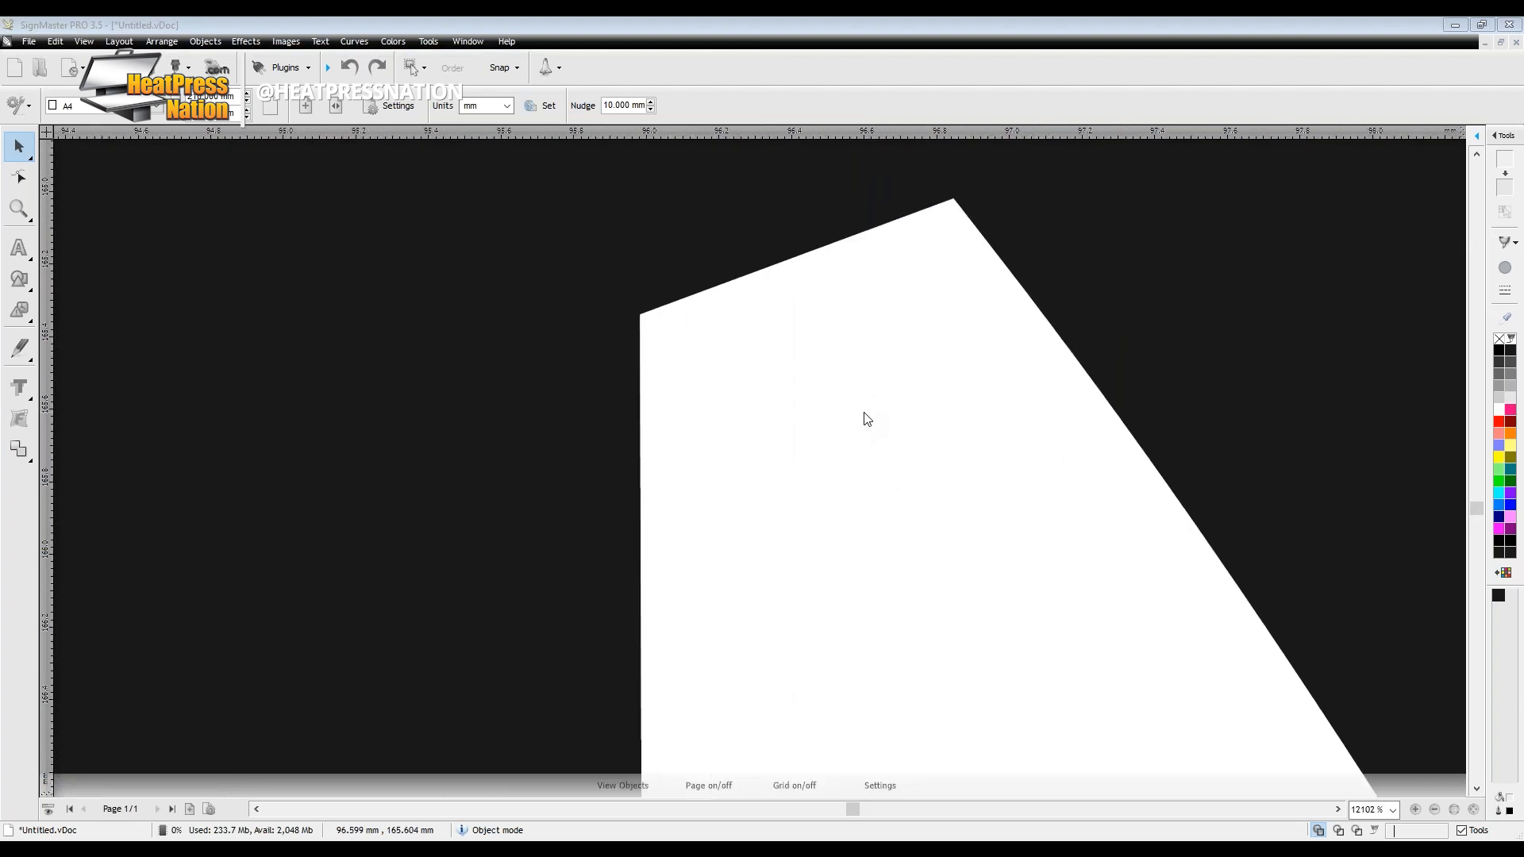
scroll(868, 419, up, 1)
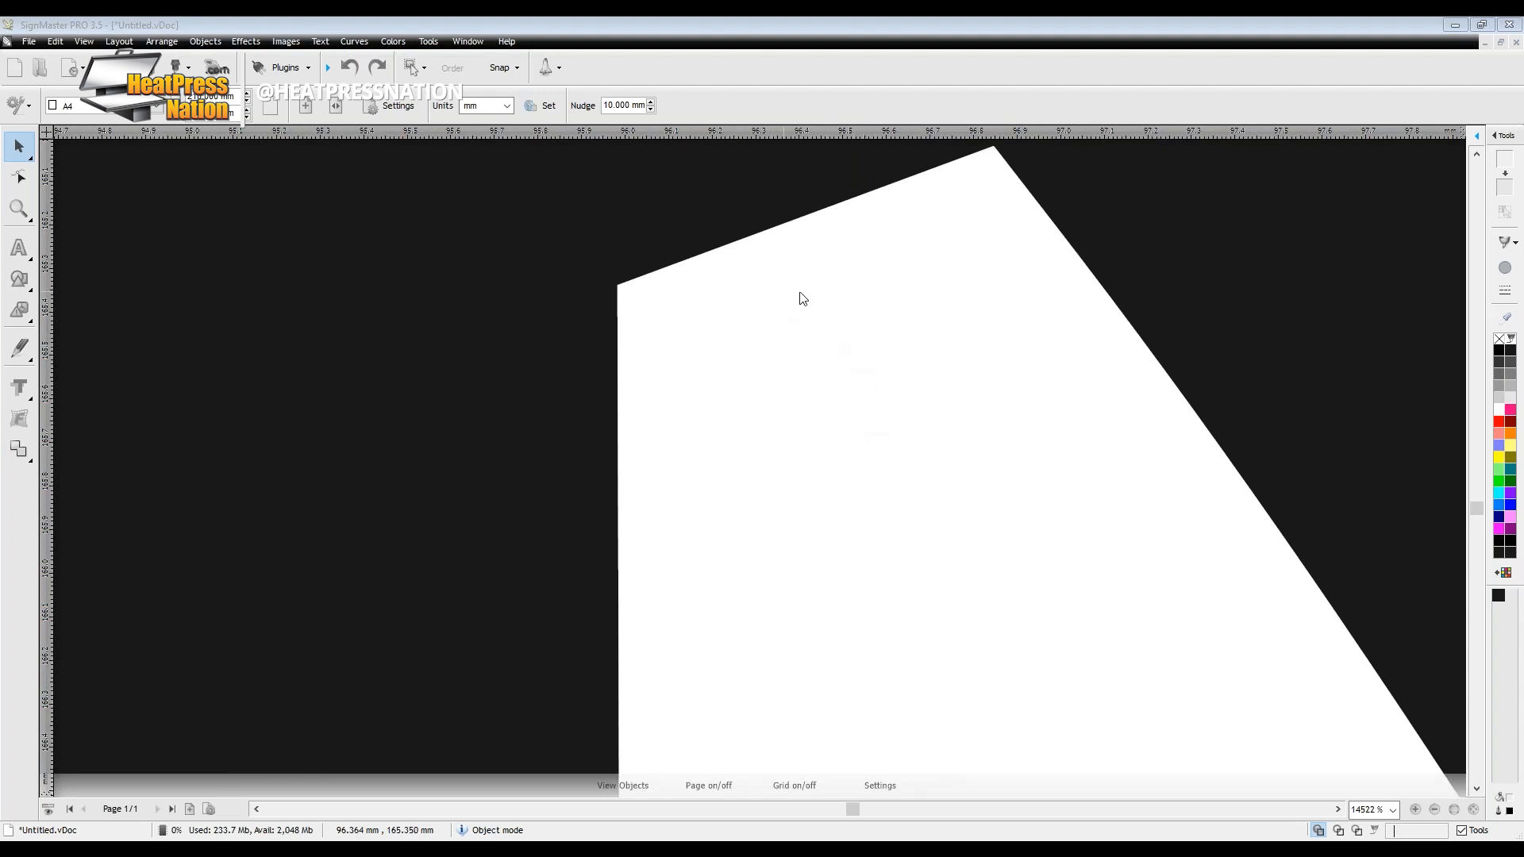
scroll(833, 294, down, 9)
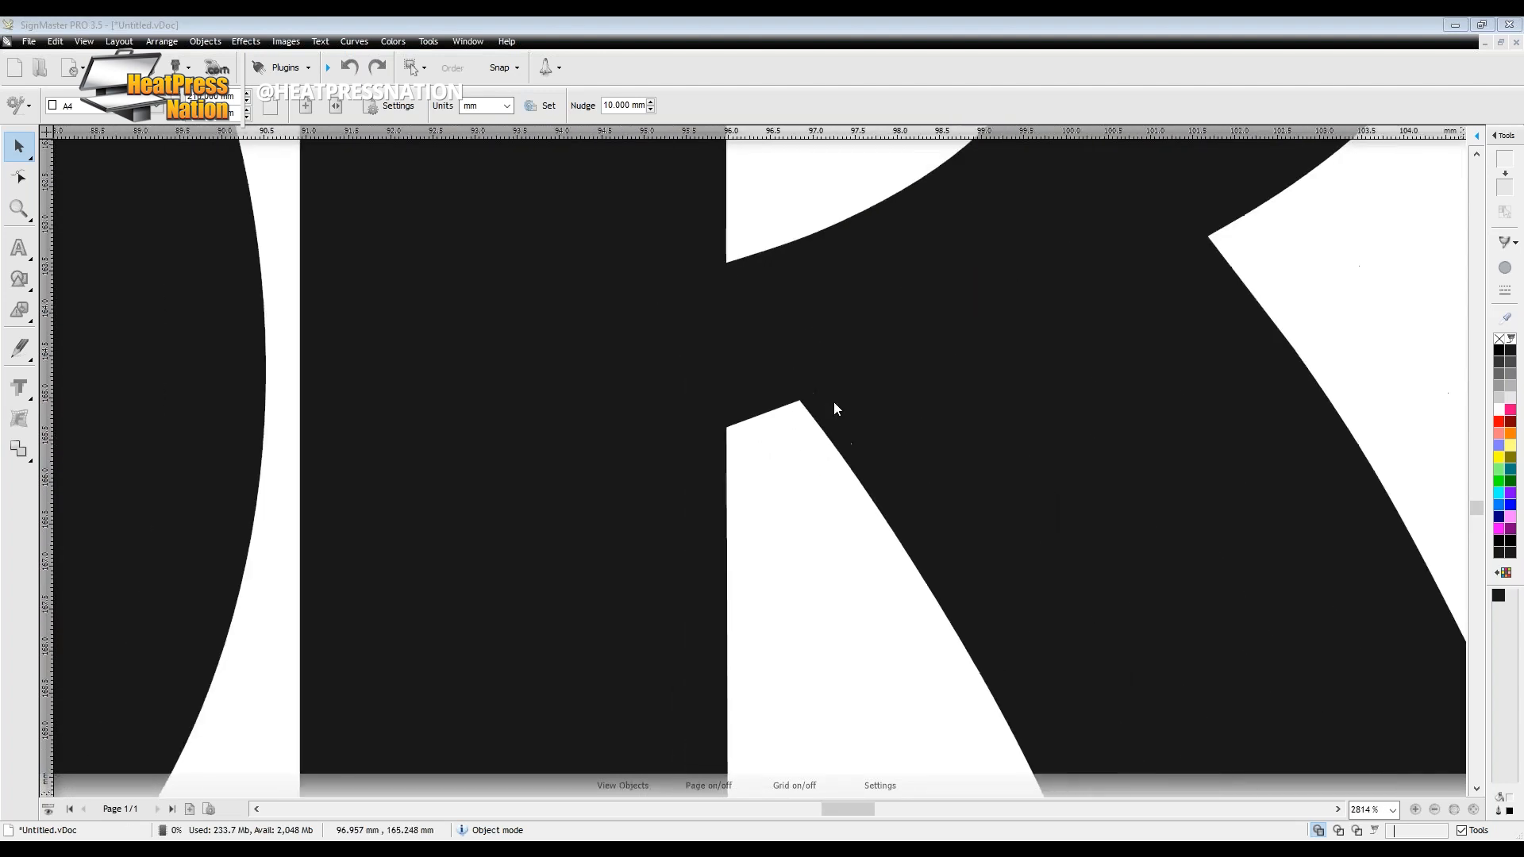
scroll(834, 404, down, 12)
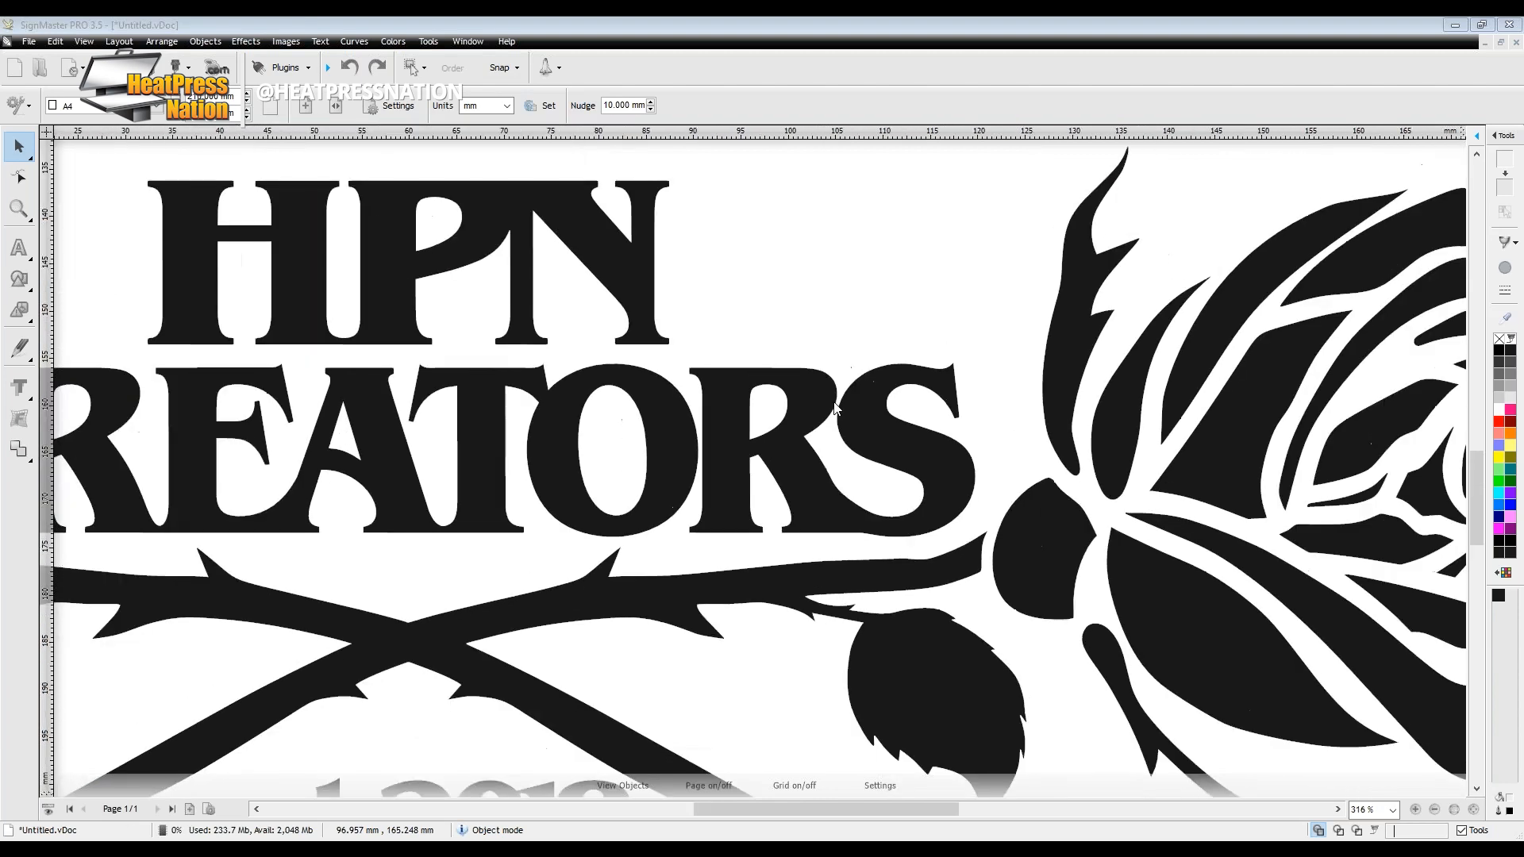
scroll(836, 409, down, 5)
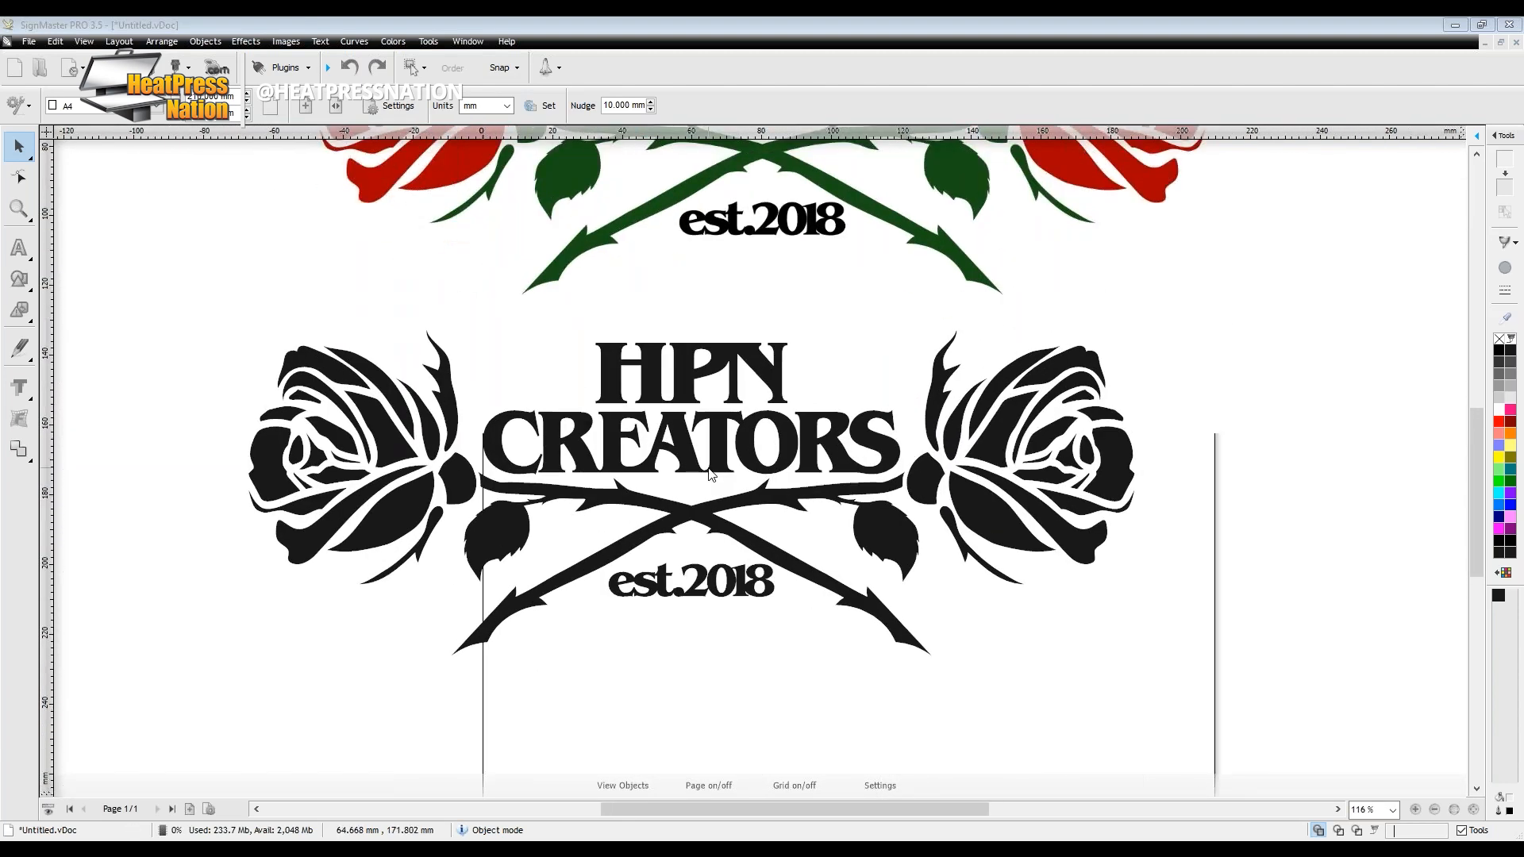
Move the black traced design slightly farther below the full-color original and leave it selected.
click(591, 437)
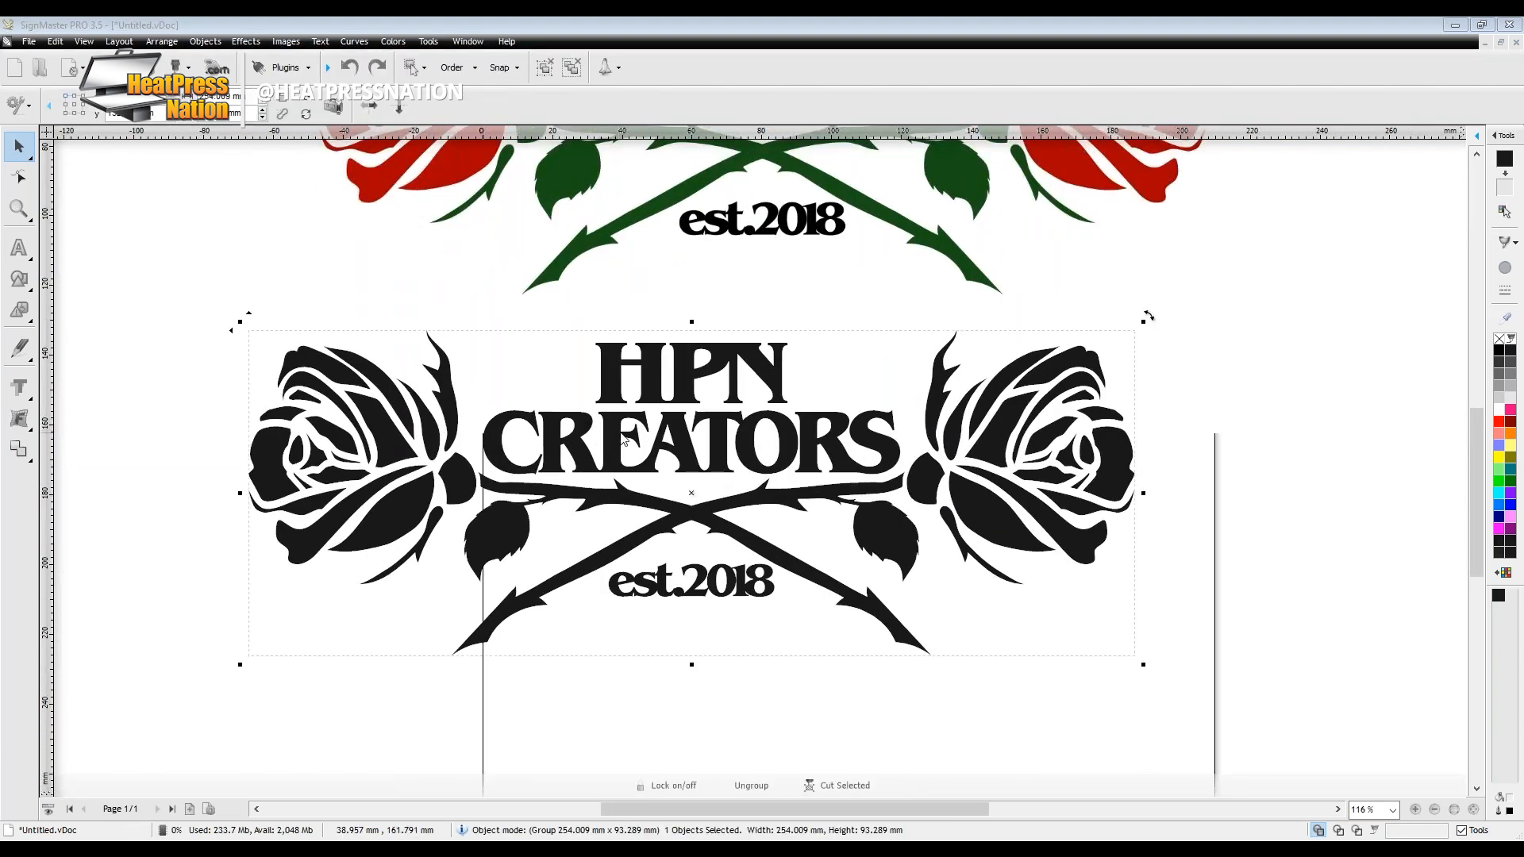
drag(659, 454, 673, 500)
click(759, 210)
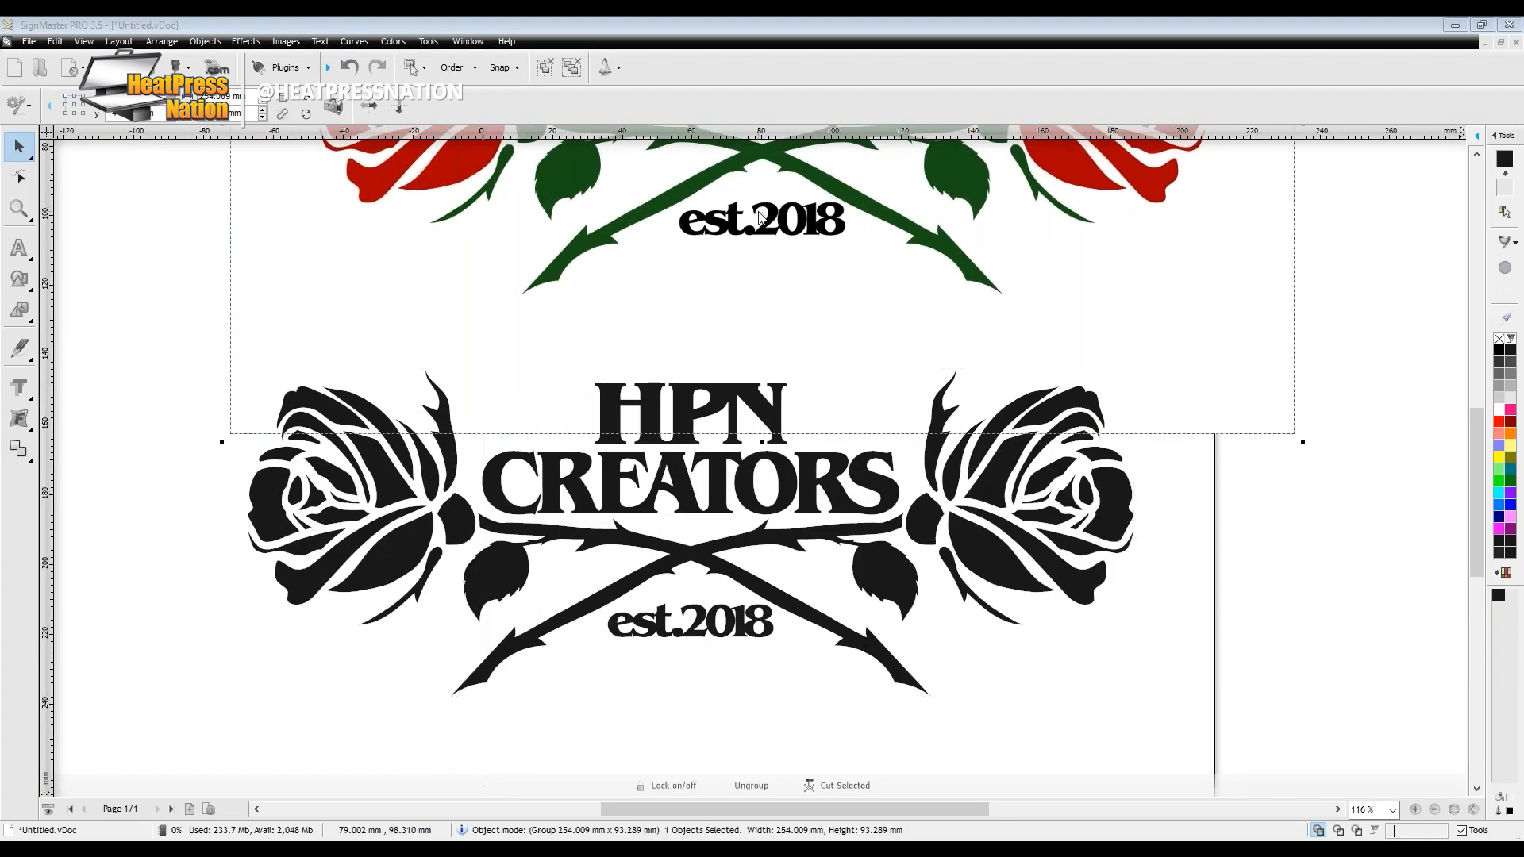
click(727, 512)
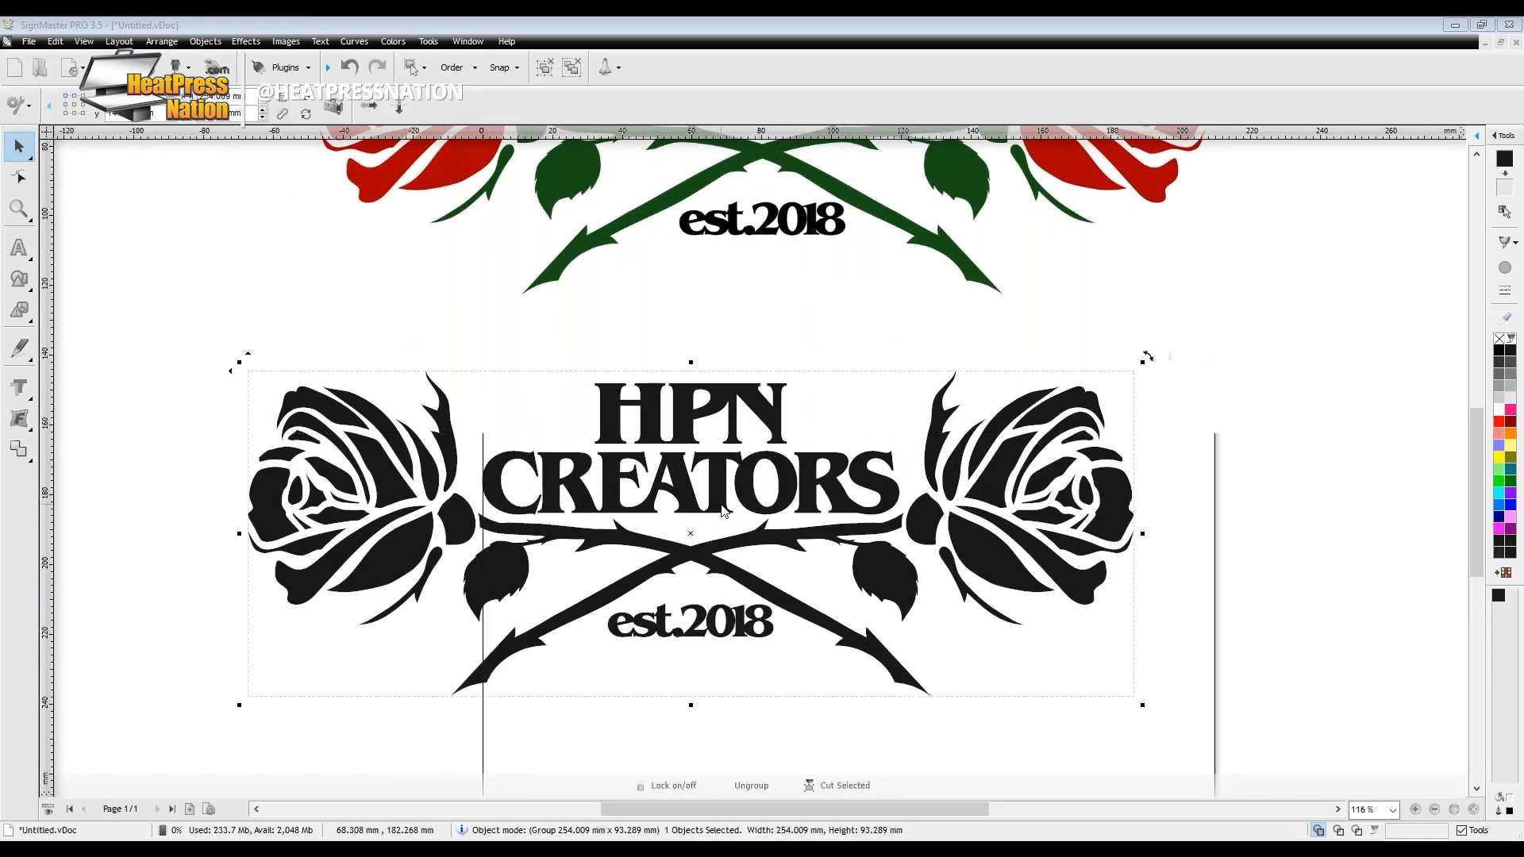
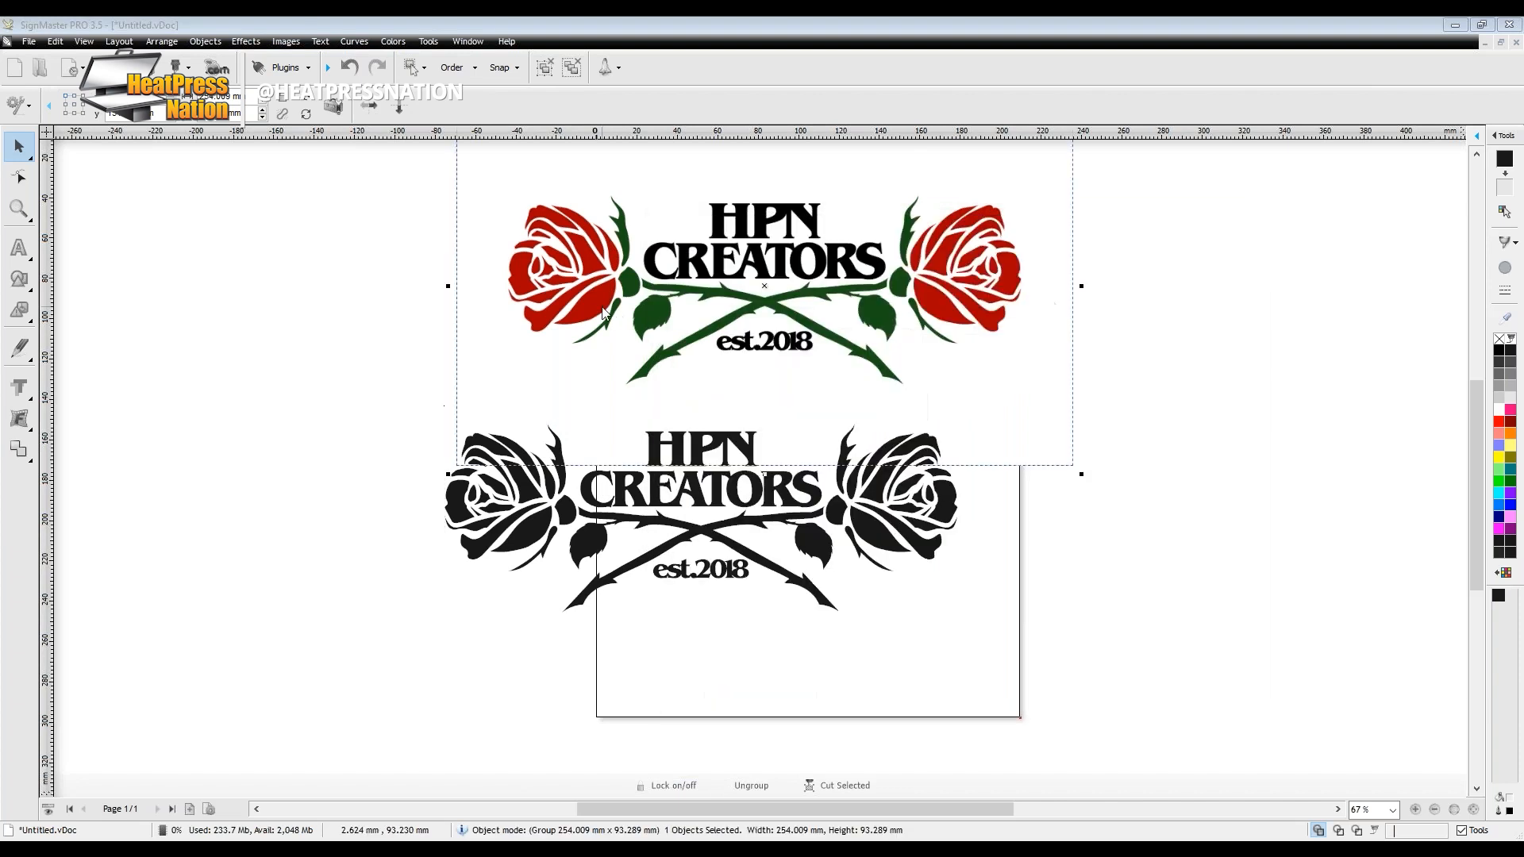
Line up the full-color original above the black traced design and import HPN Creators Rose_Low Res from the Webinar Files folder below them.
drag(852, 289, 793, 316)
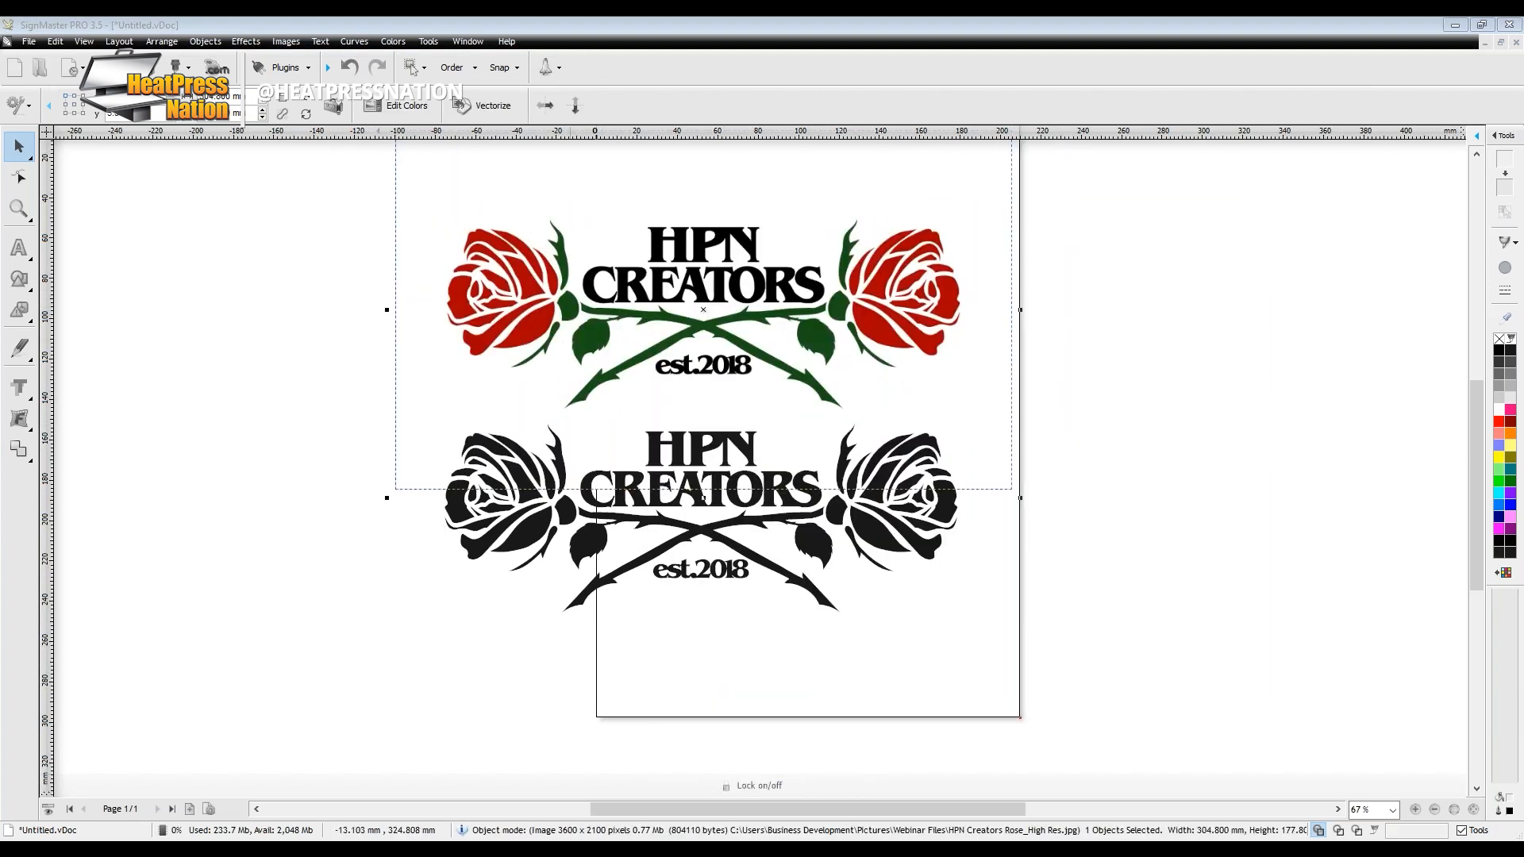
key(alt+Tab)
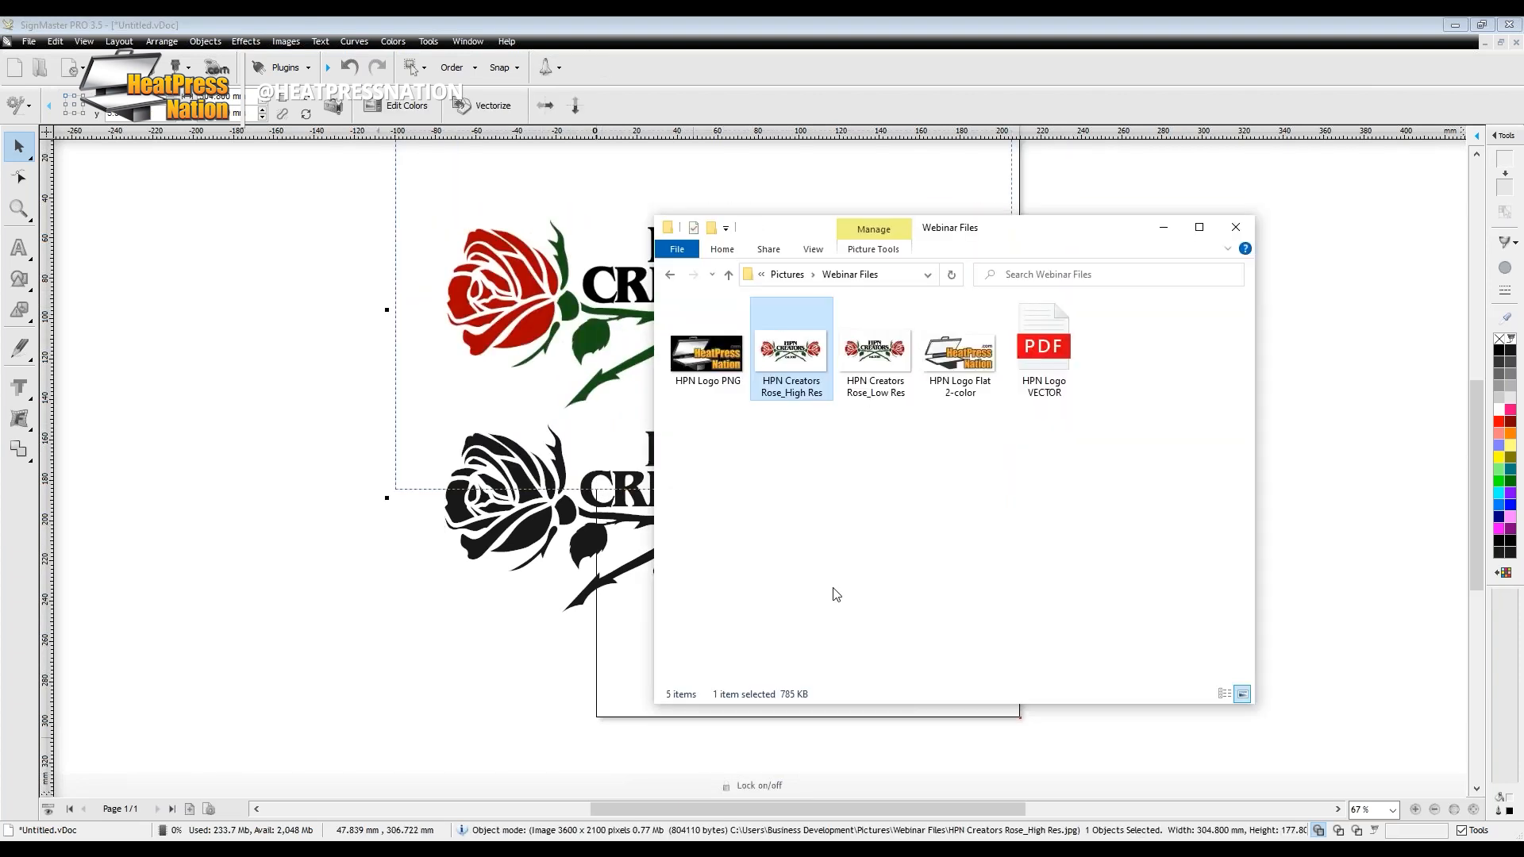
click(887, 365)
drag(886, 361, 456, 651)
click(412, 617)
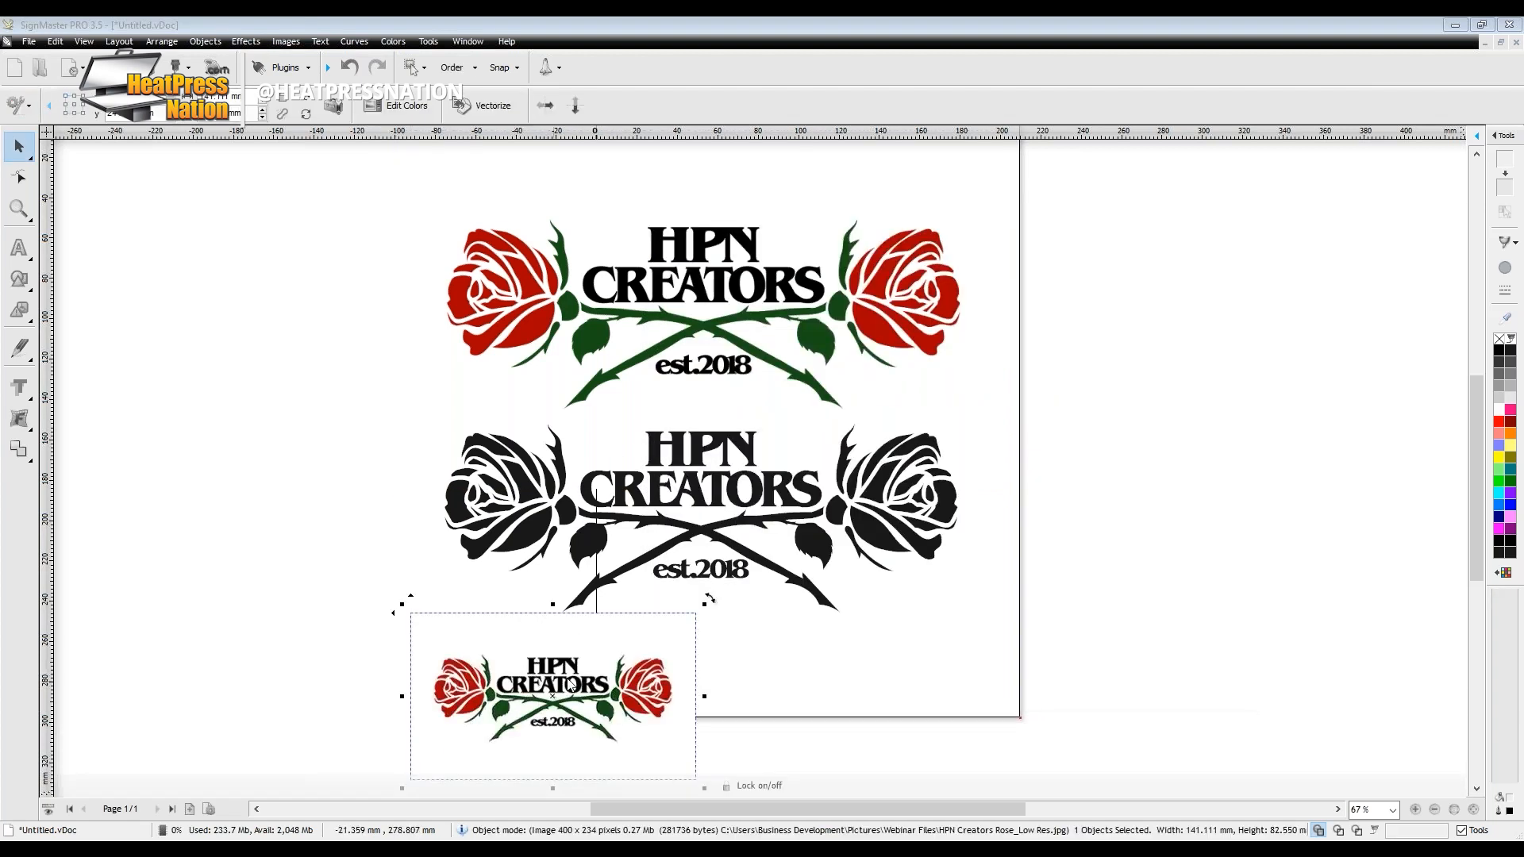
Arrange the full-color original and the black traced design on the left and the low-resolution image beside them on the page.
drag(570, 684, 1172, 390)
drag(873, 375, 589, 359)
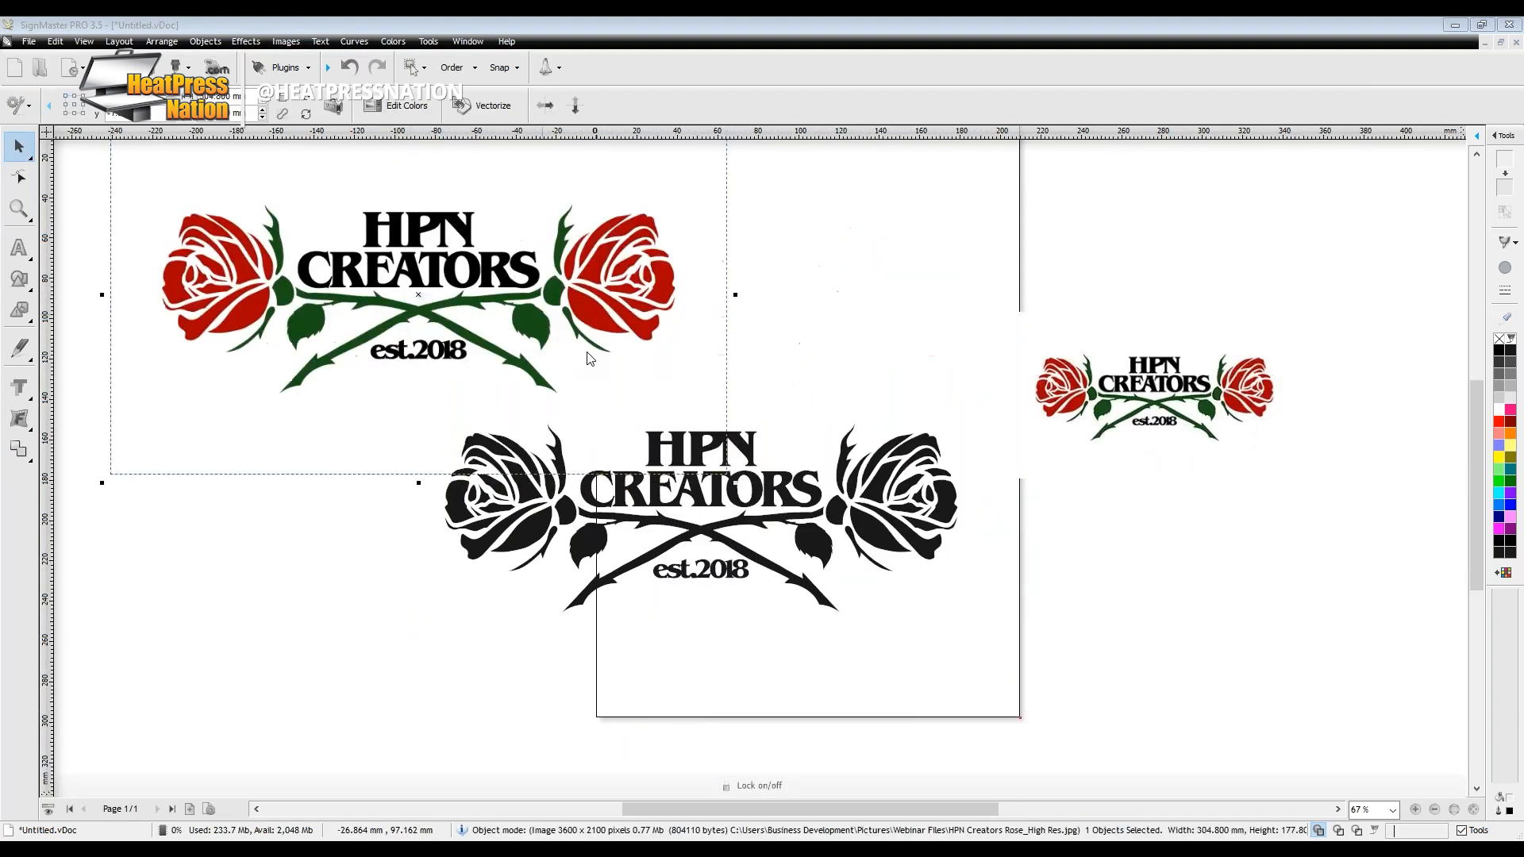
drag(738, 520, 434, 541)
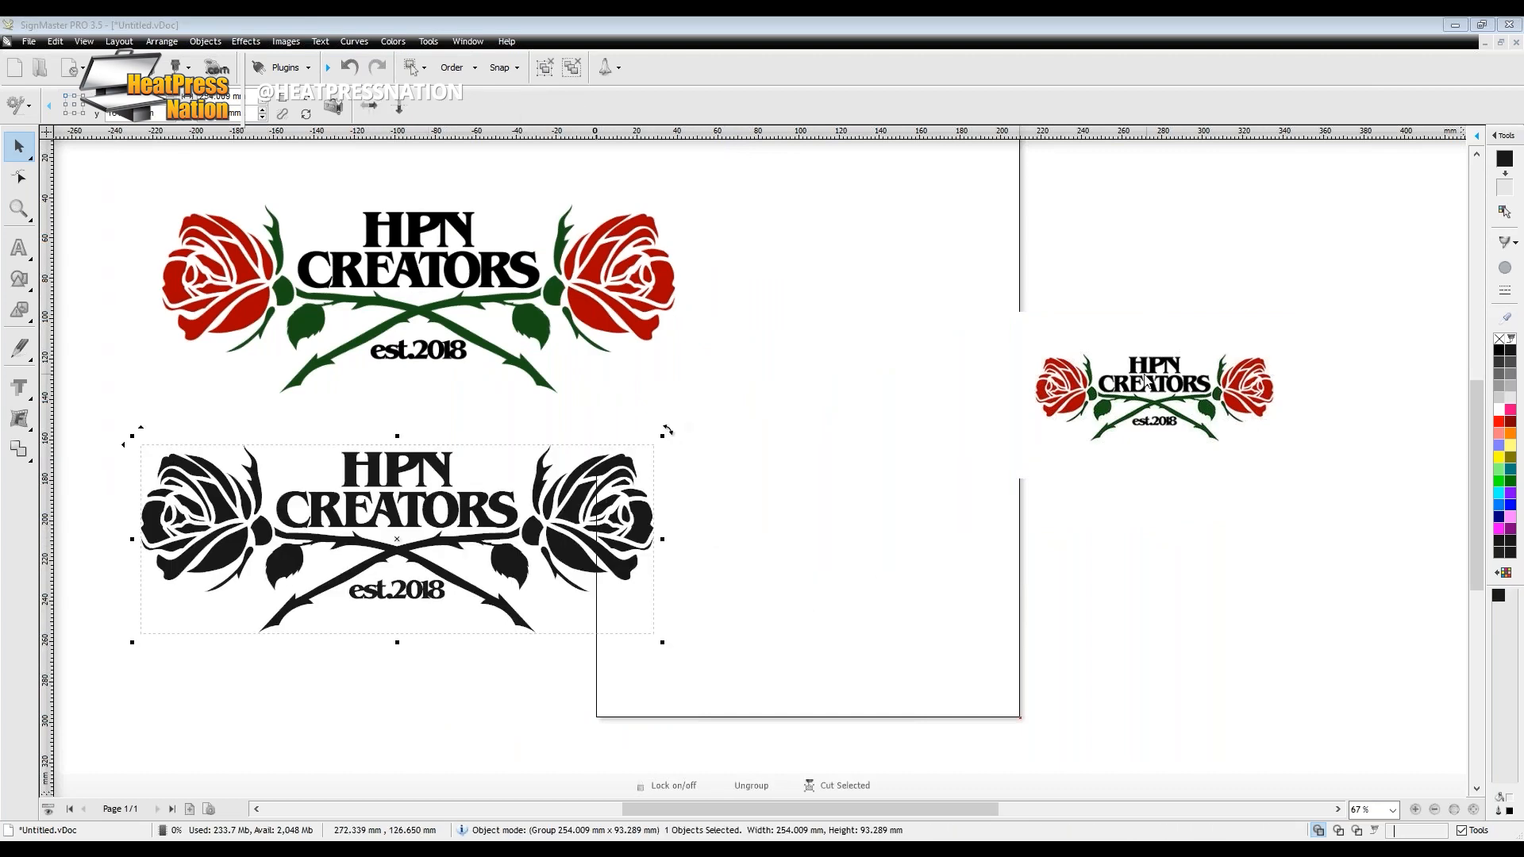
drag(1151, 378, 894, 325)
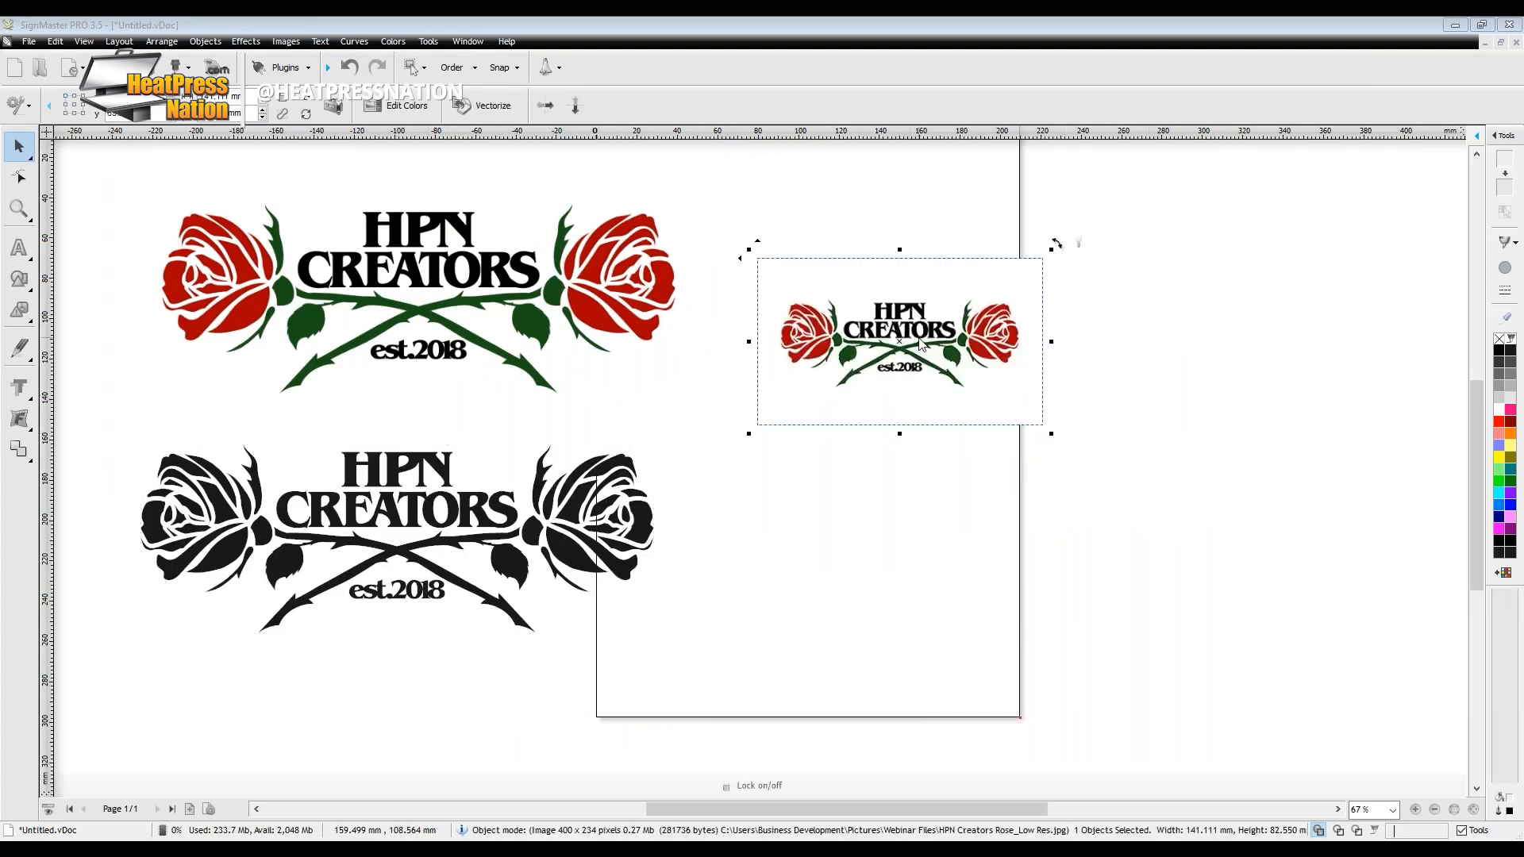
Examine the edge quality of the CREATORS lettering and the crossed stems in the low-resolution image at high magnification.
scroll(945, 313, up, 3)
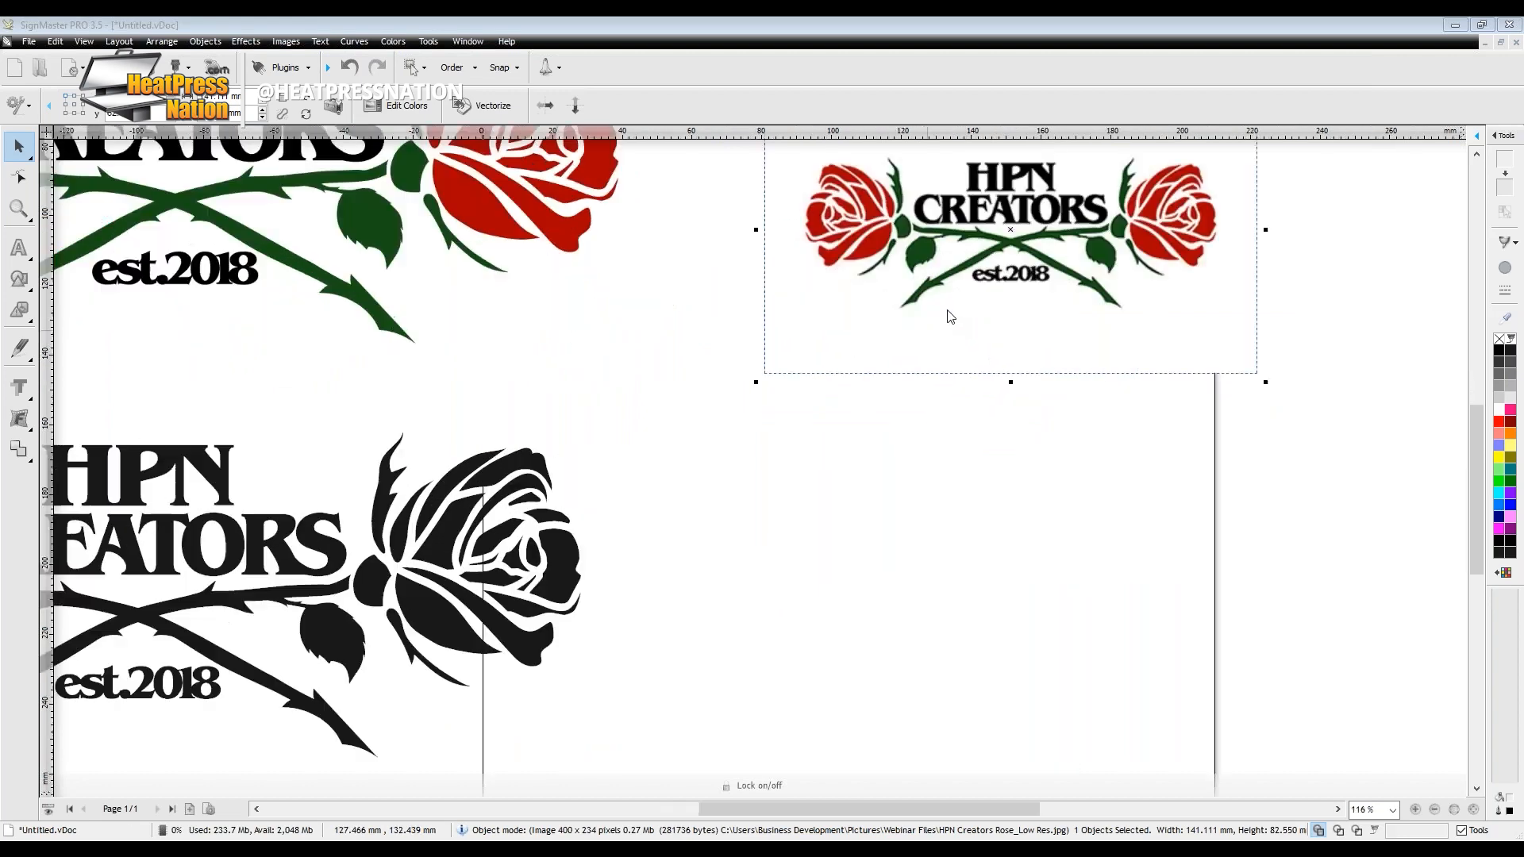
scroll(810, 491, up, 3)
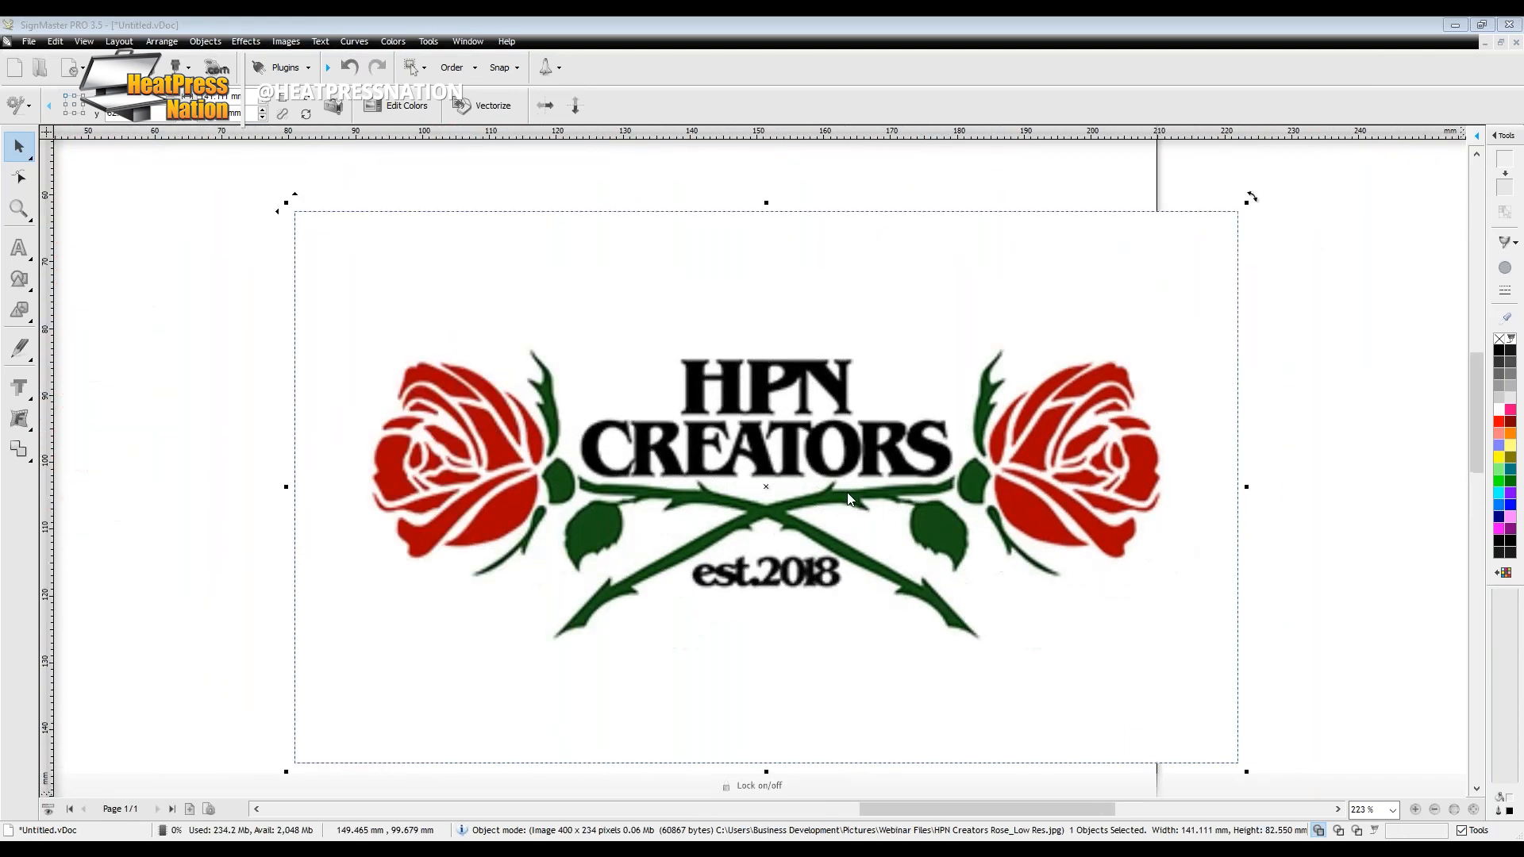
scroll(711, 468, up, 1)
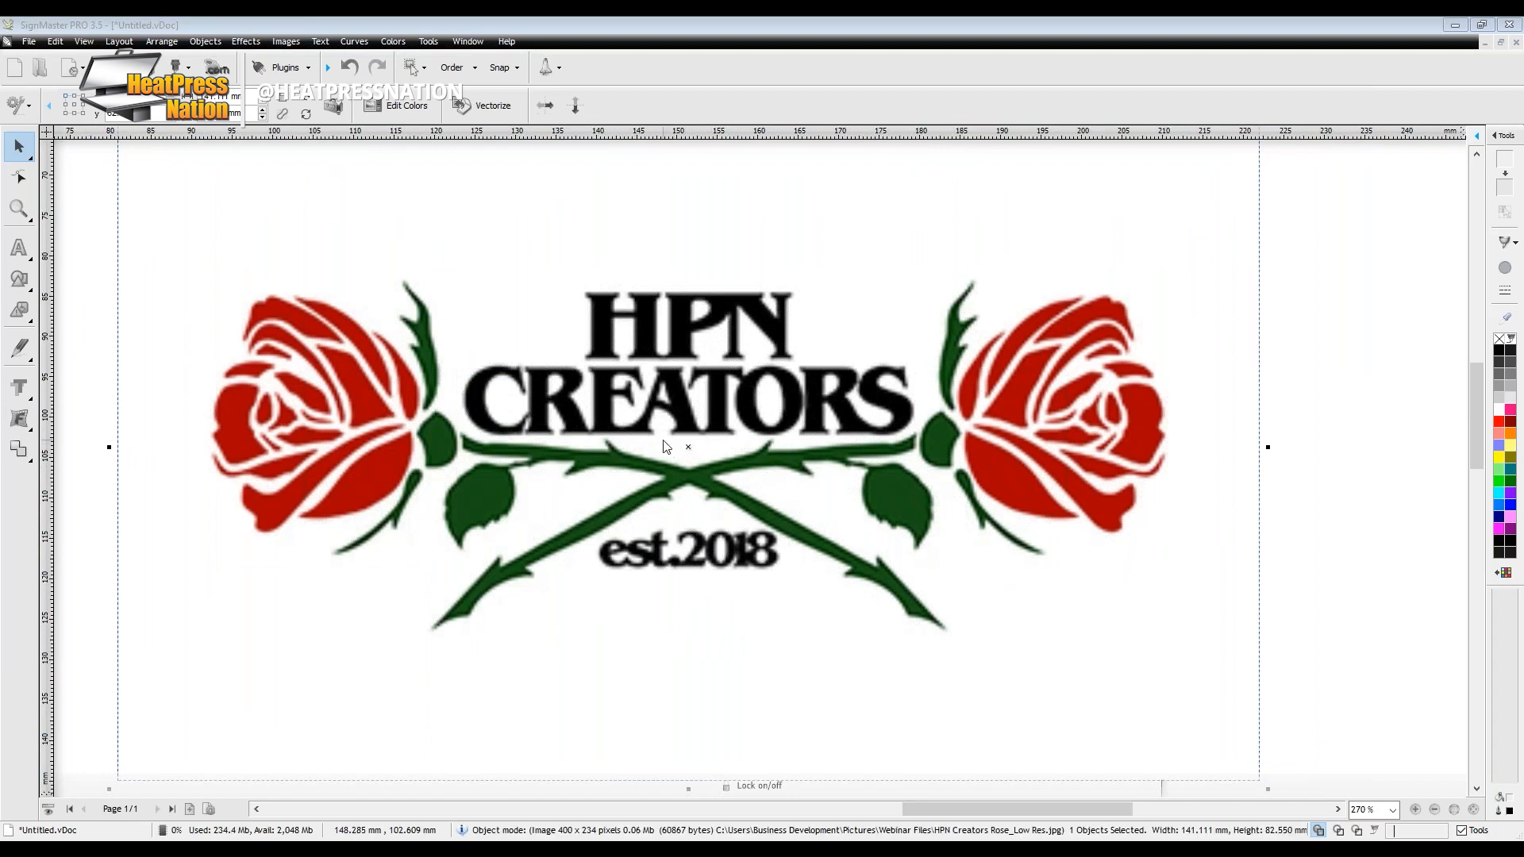
scroll(665, 445, up, 6)
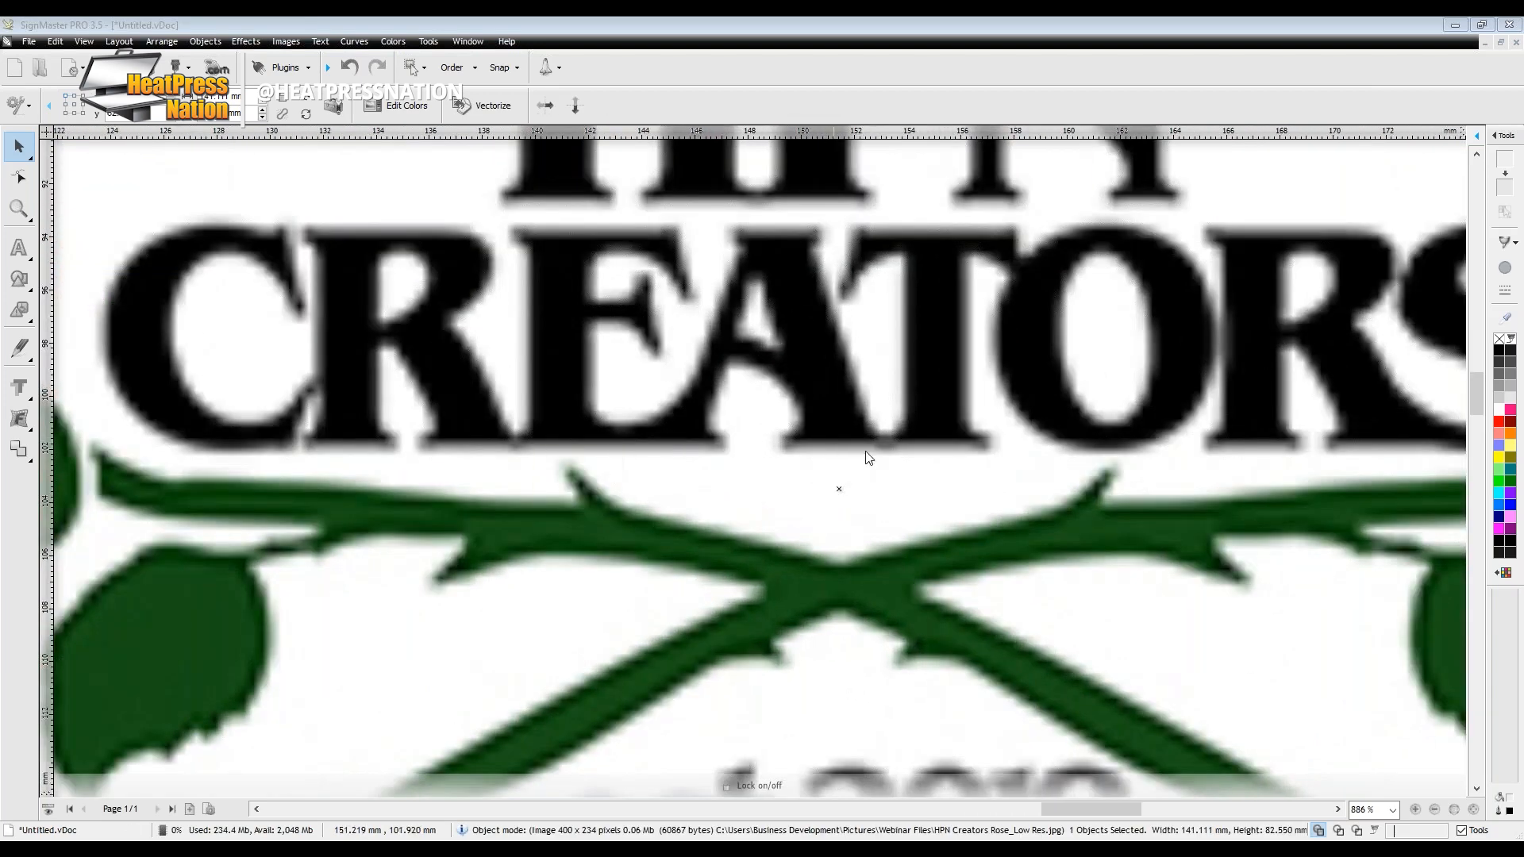
scroll(898, 445, up, 3)
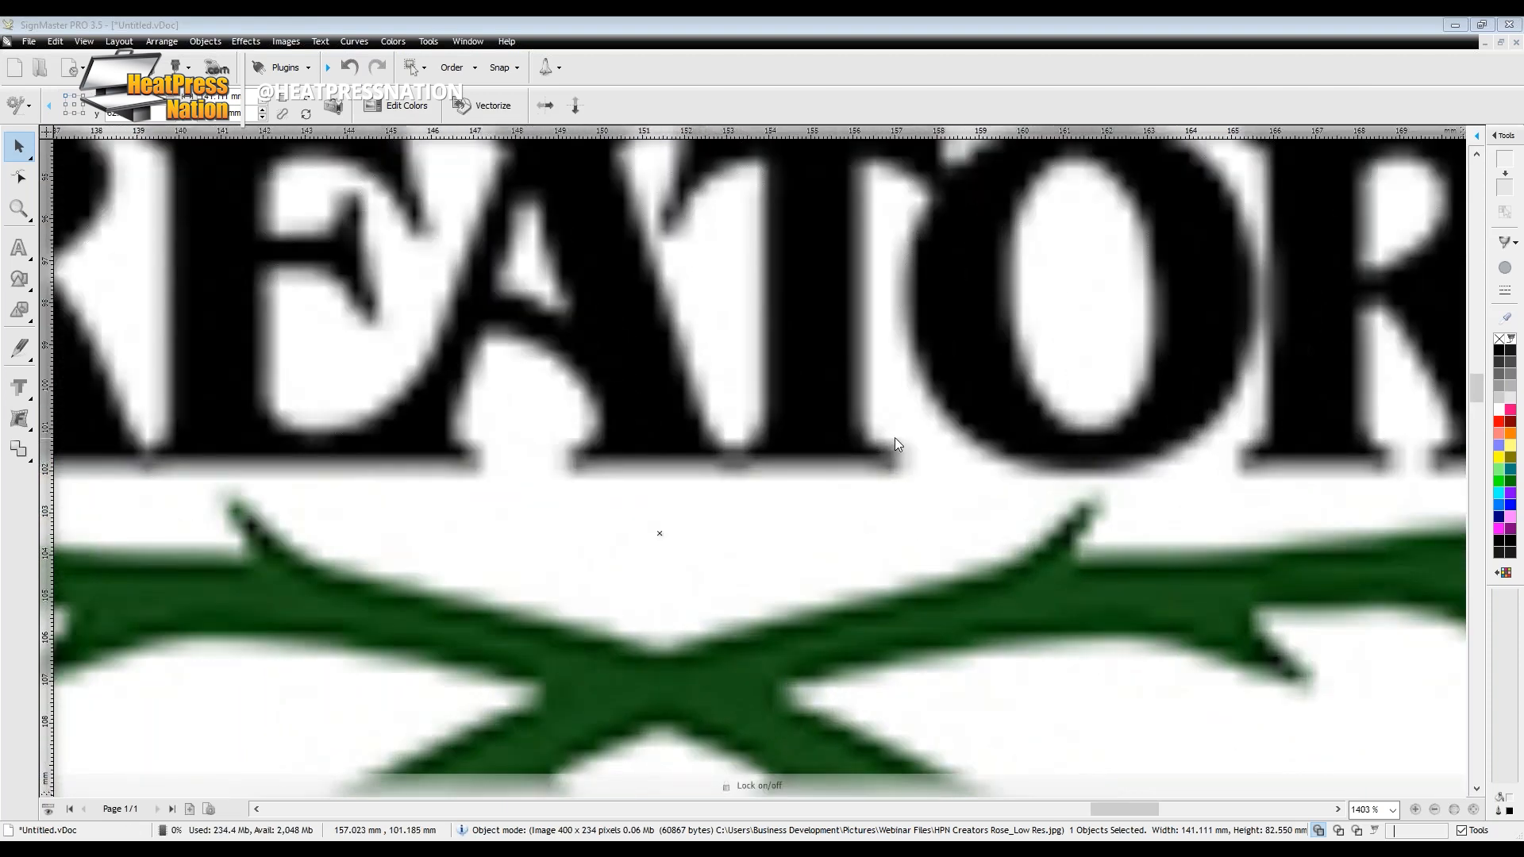
scroll(895, 442, down, 2)
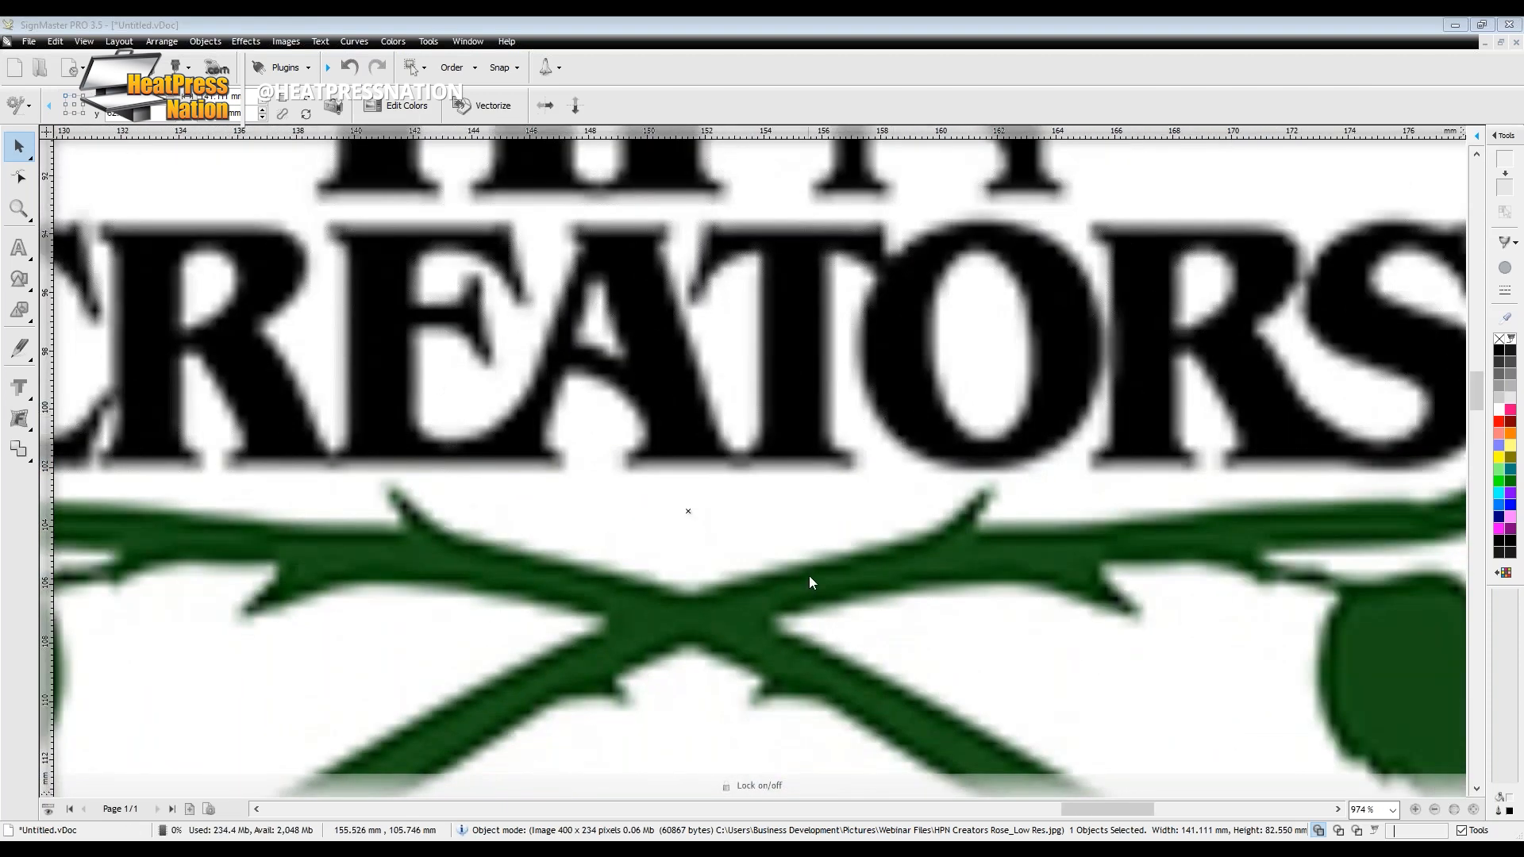
scroll(779, 508, down, 3)
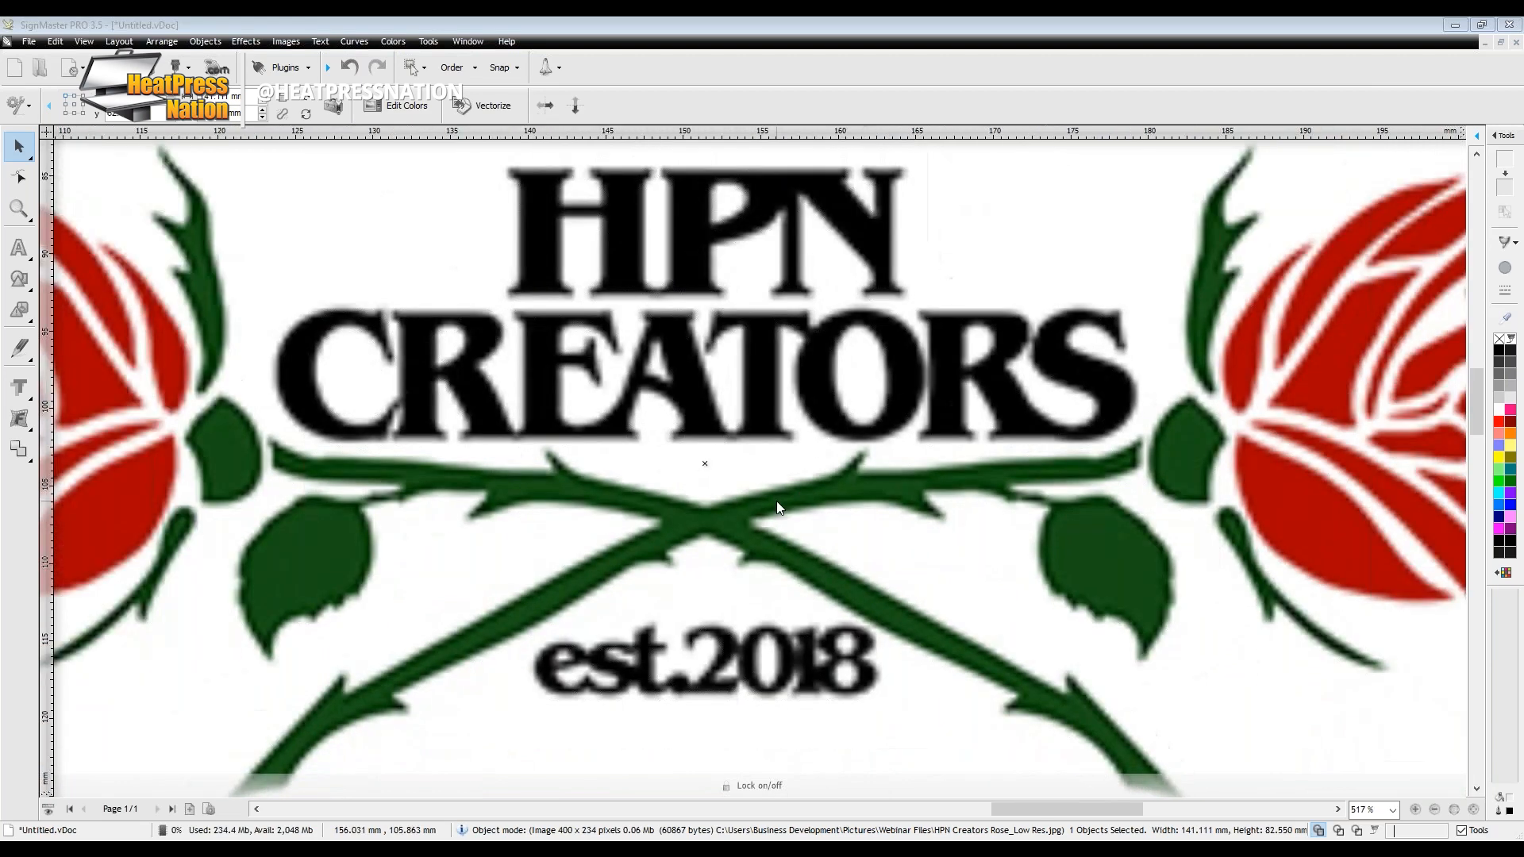
scroll(777, 504, down, 5)
Vectorize the low-resolution image with a 2-color trace in Default mode and accept the result as its replacement.
right_click(768, 429)
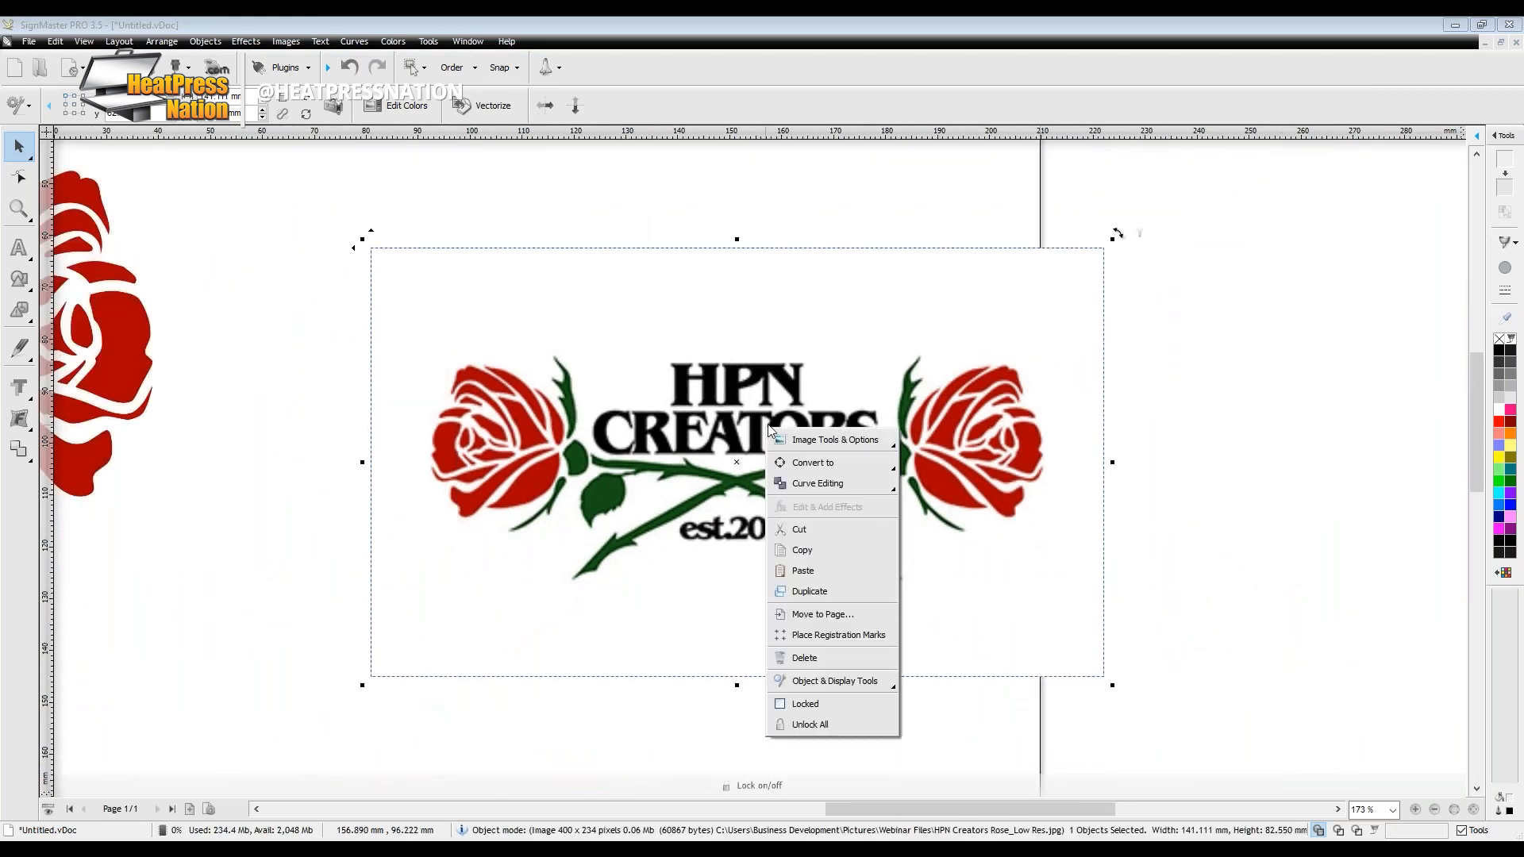
mouse_move(873, 441)
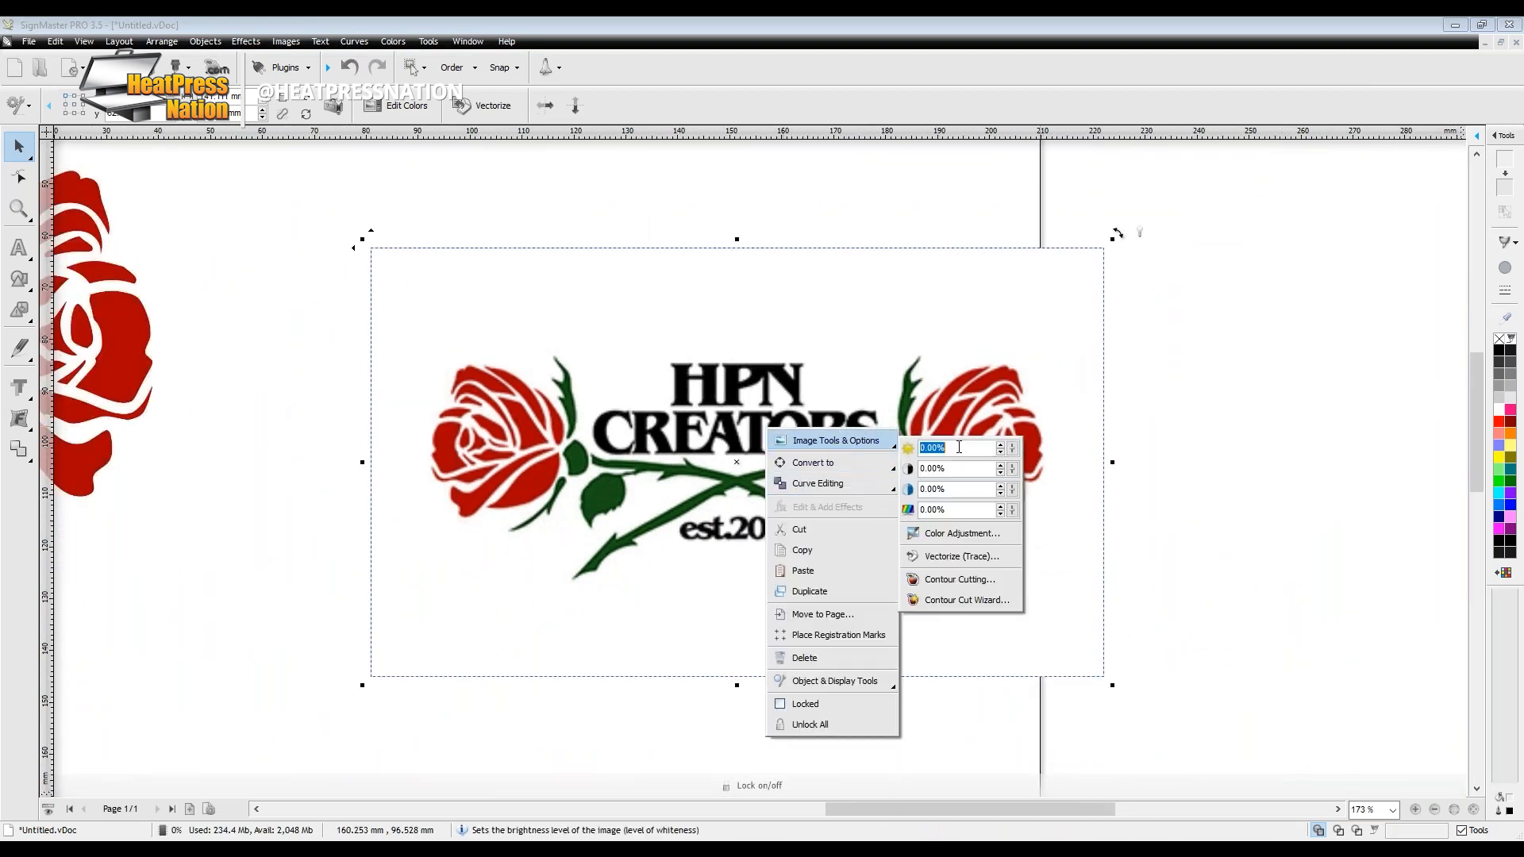
click(964, 557)
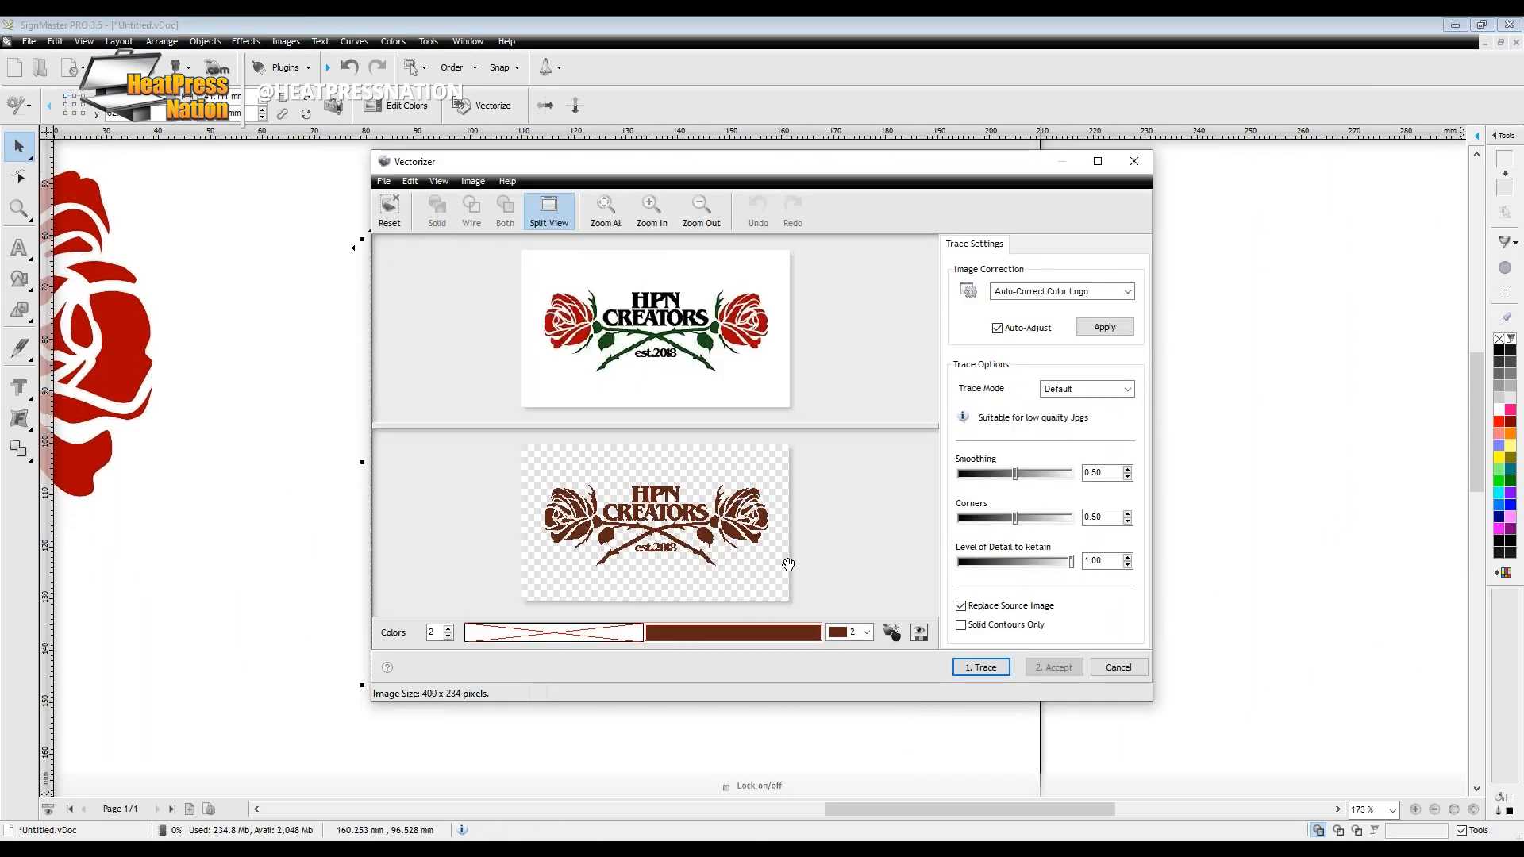
click(982, 669)
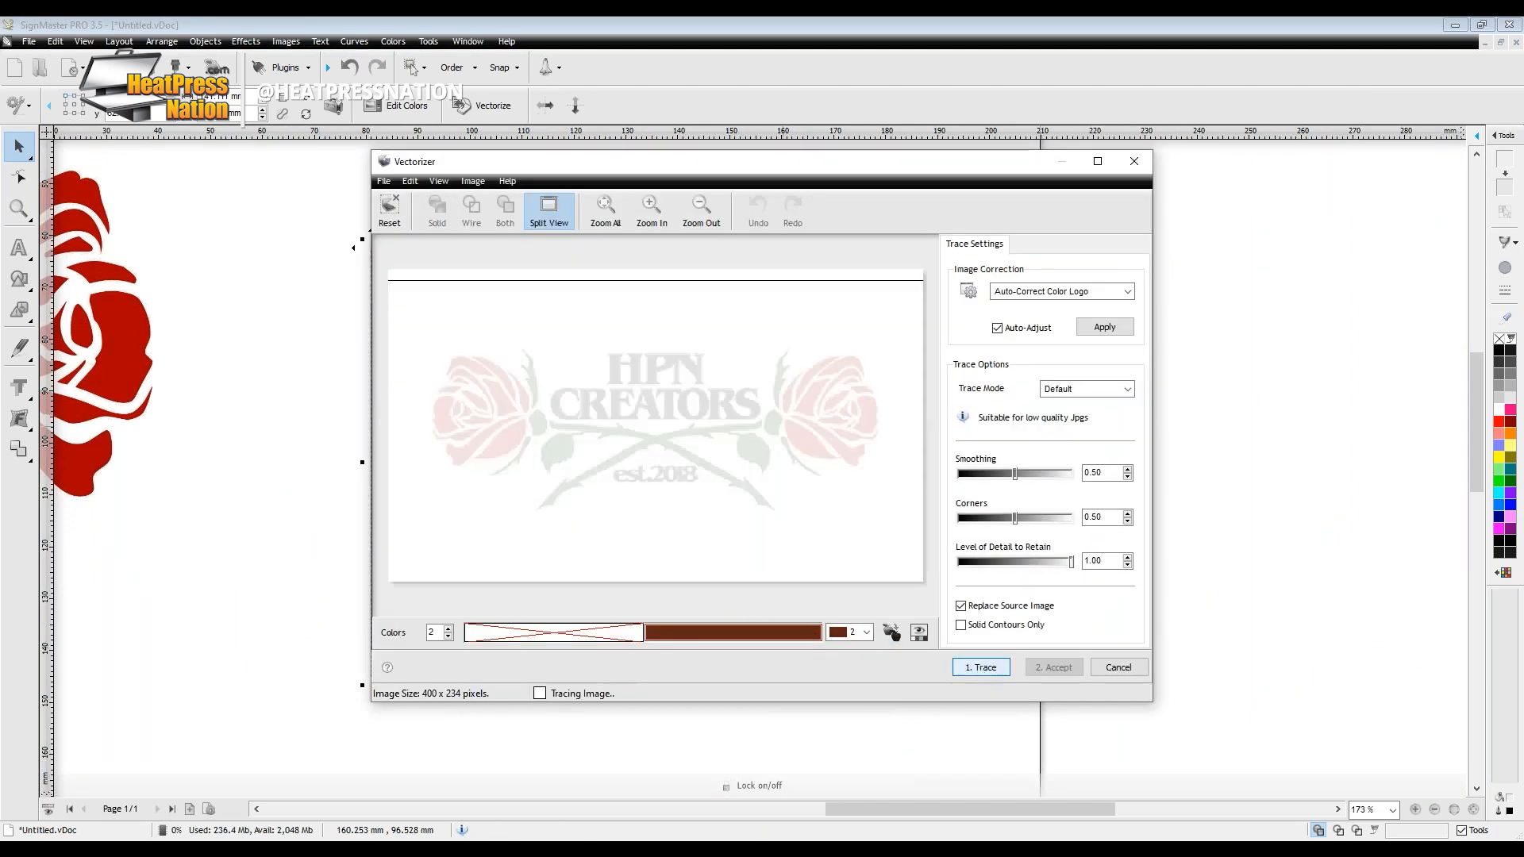
click(1060, 672)
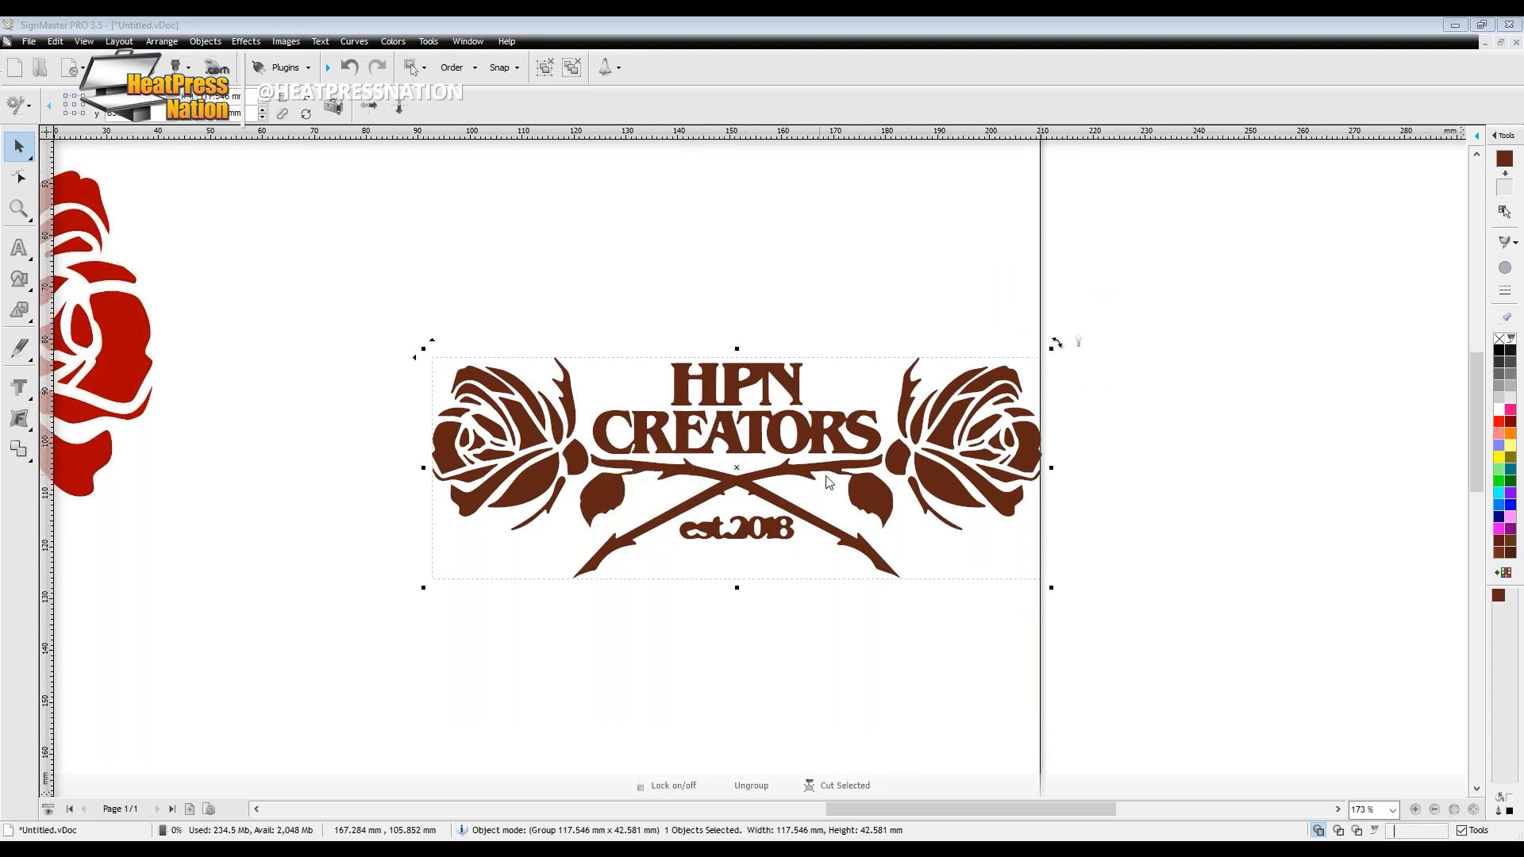
Examine the est.2018 lettering of the brown traced design at high magnification.
scroll(748, 540, up, 1)
scroll(753, 449, up, 5)
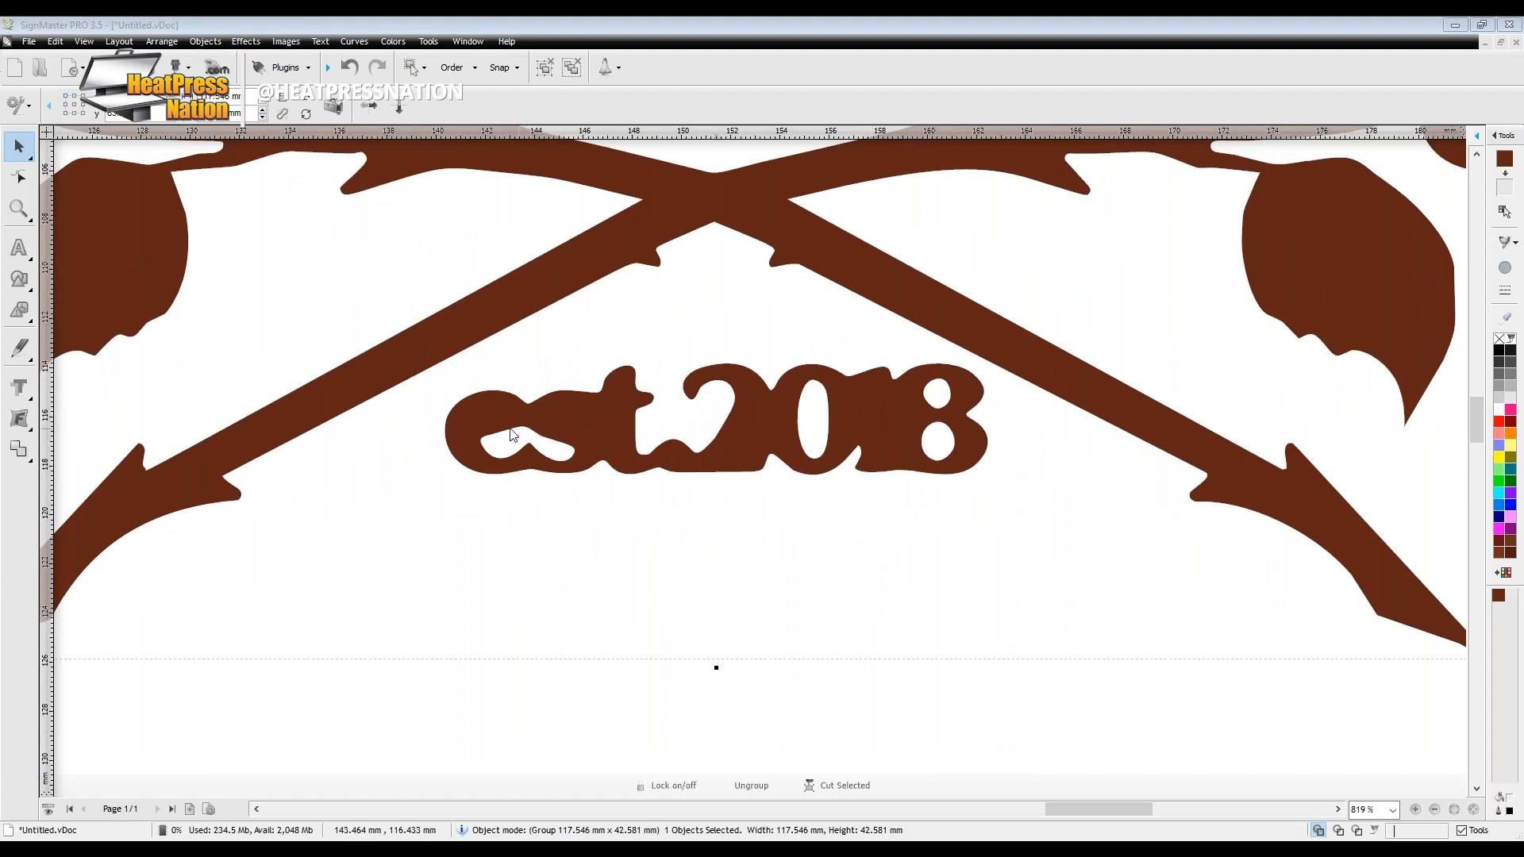
scroll(916, 446, down, 4)
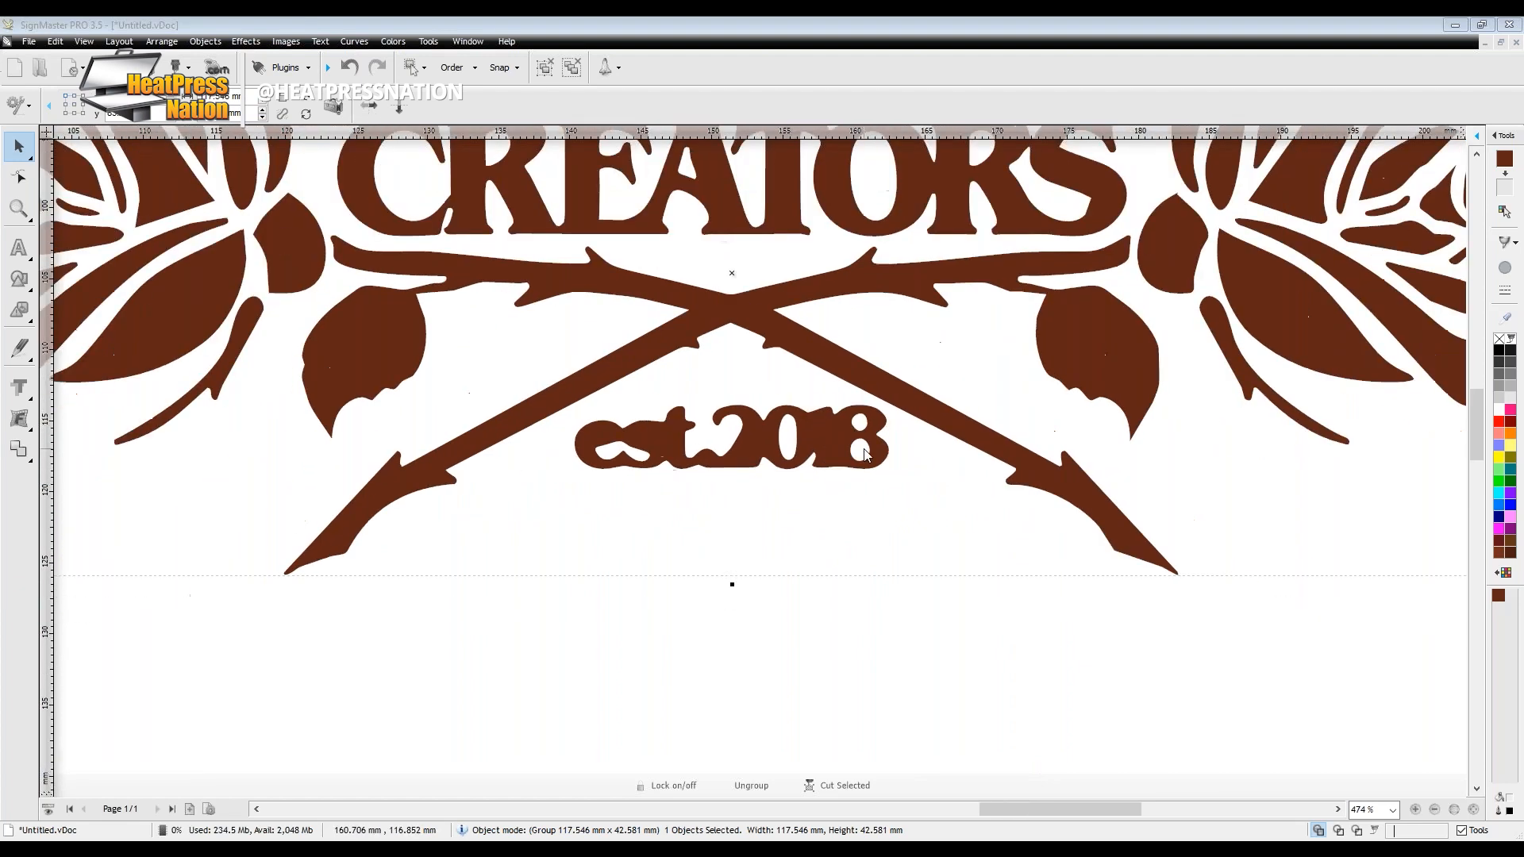
scroll(832, 477, down, 1)
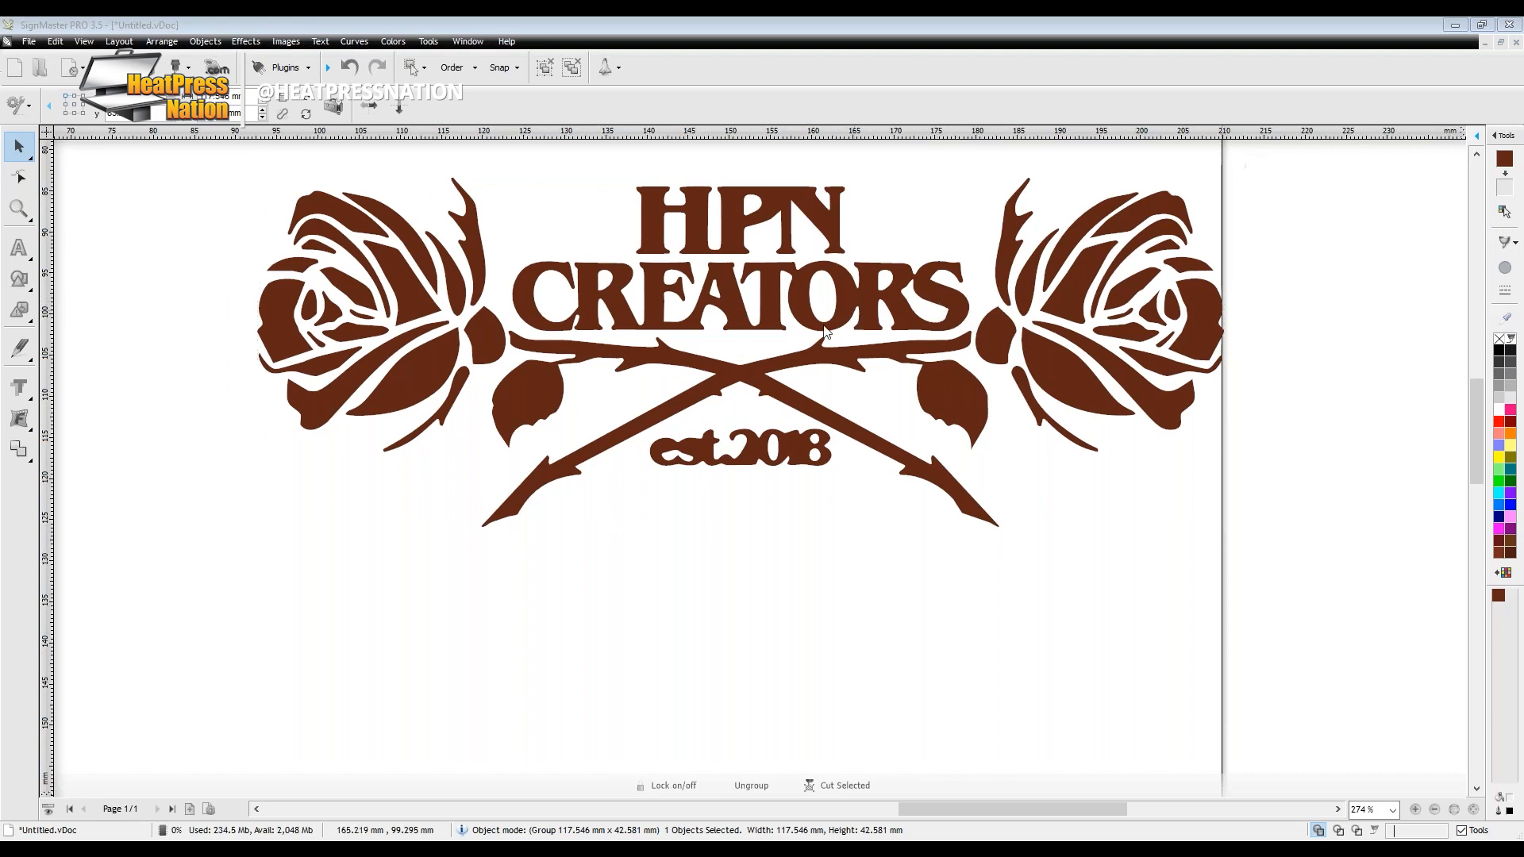
Move the brown traced design slightly lower and compare it with the high-resolution original and the black traced design.
drag(855, 345, 832, 431)
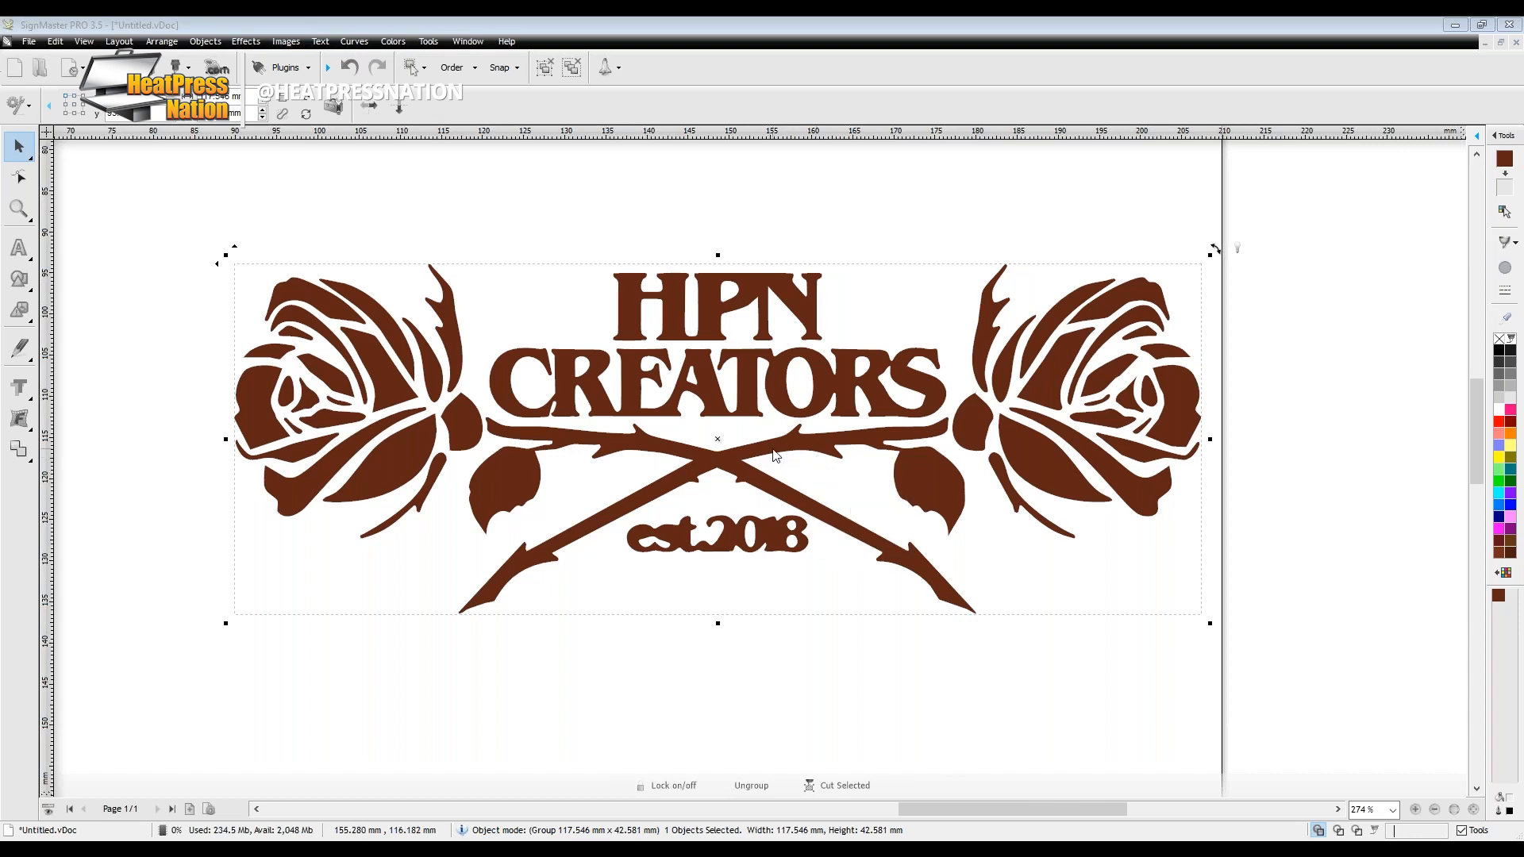
scroll(776, 455, down, 5)
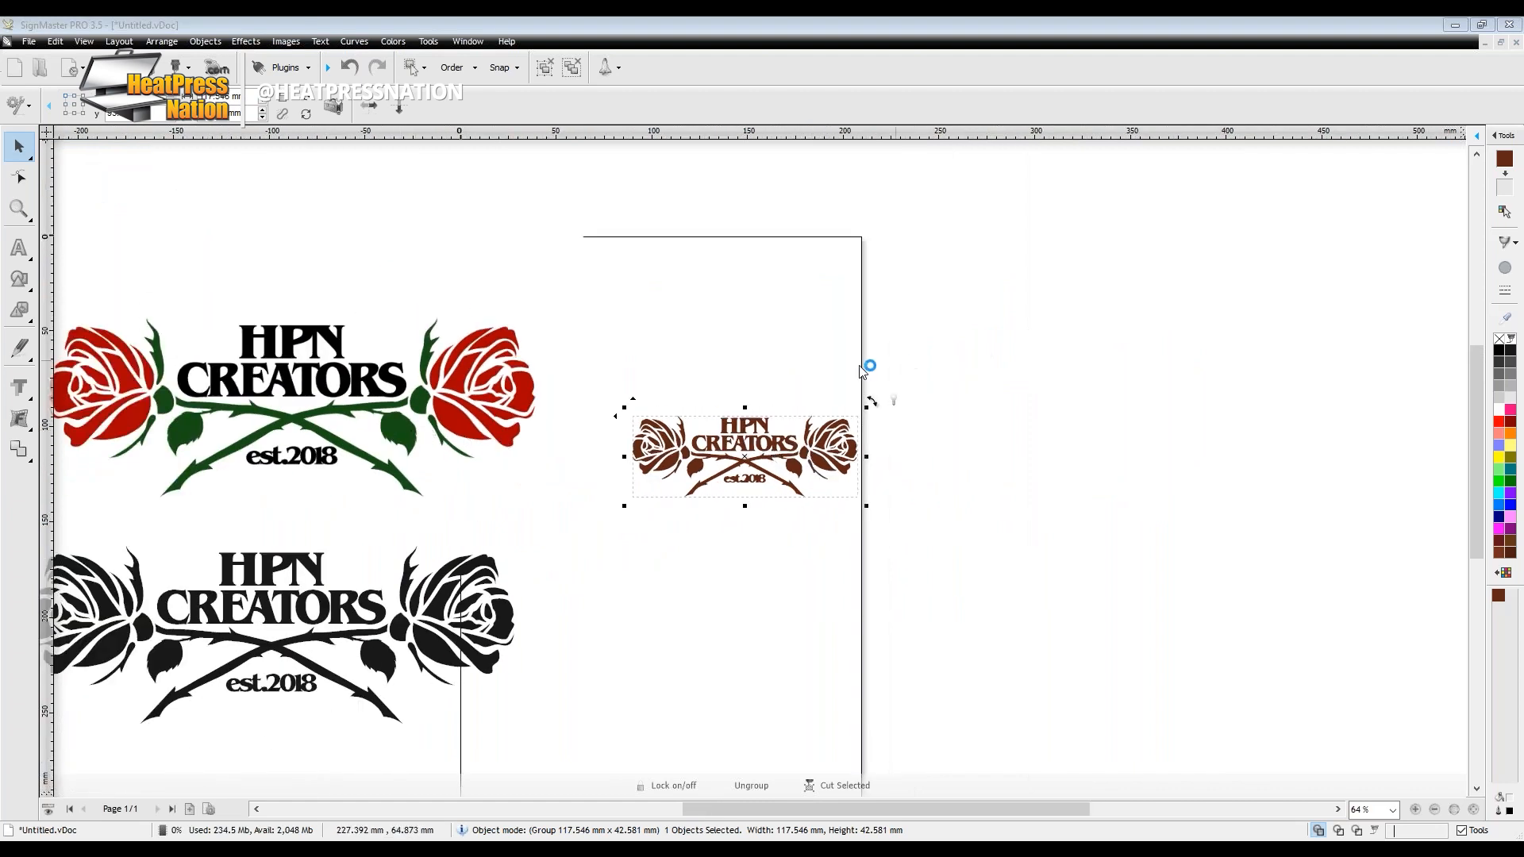
scroll(774, 465, up, 1)
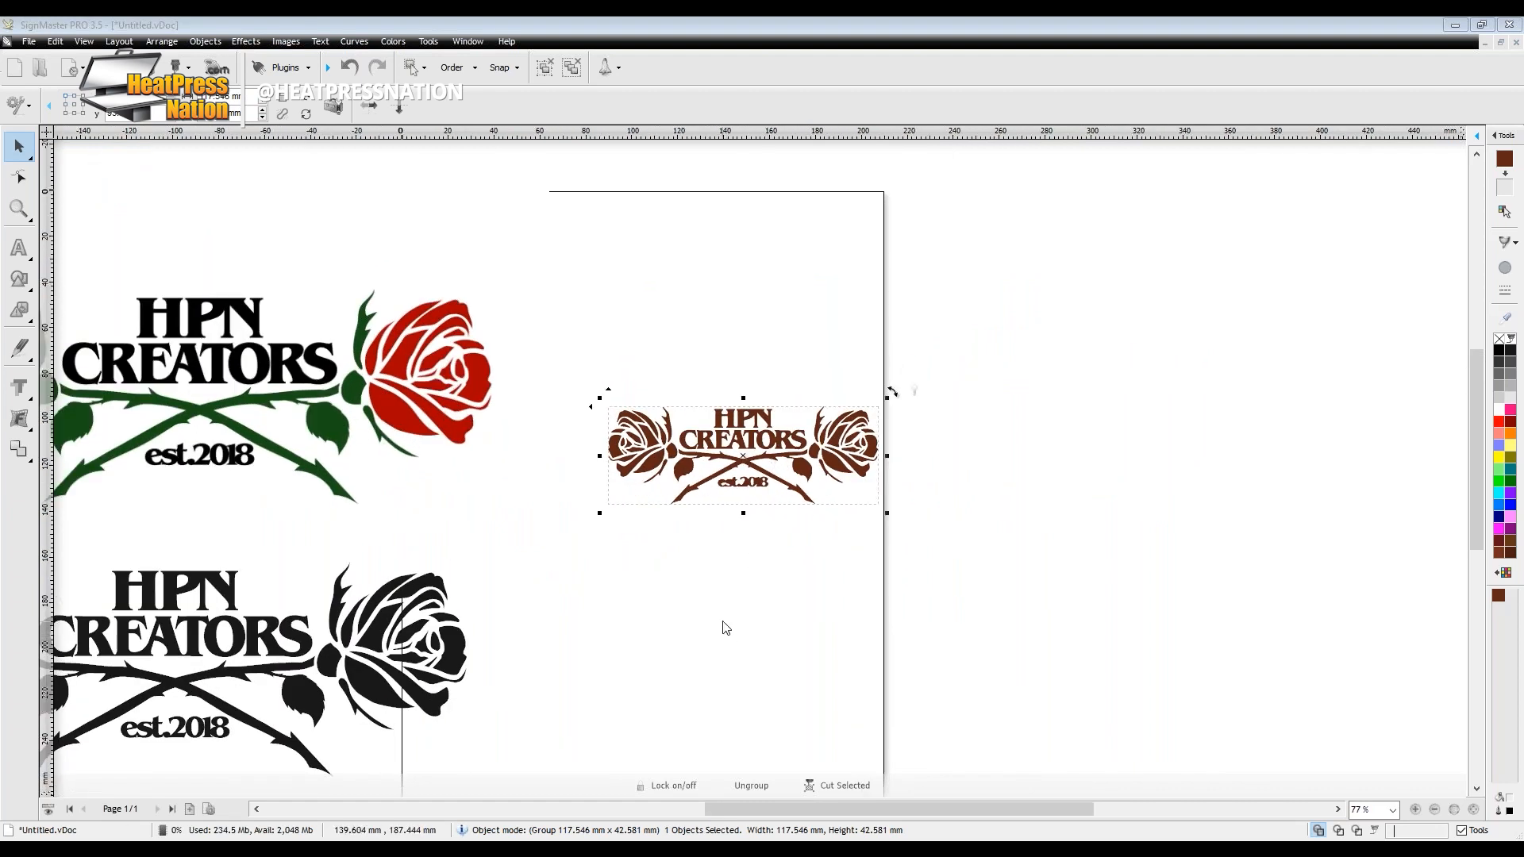
scroll(751, 454, up, 4)
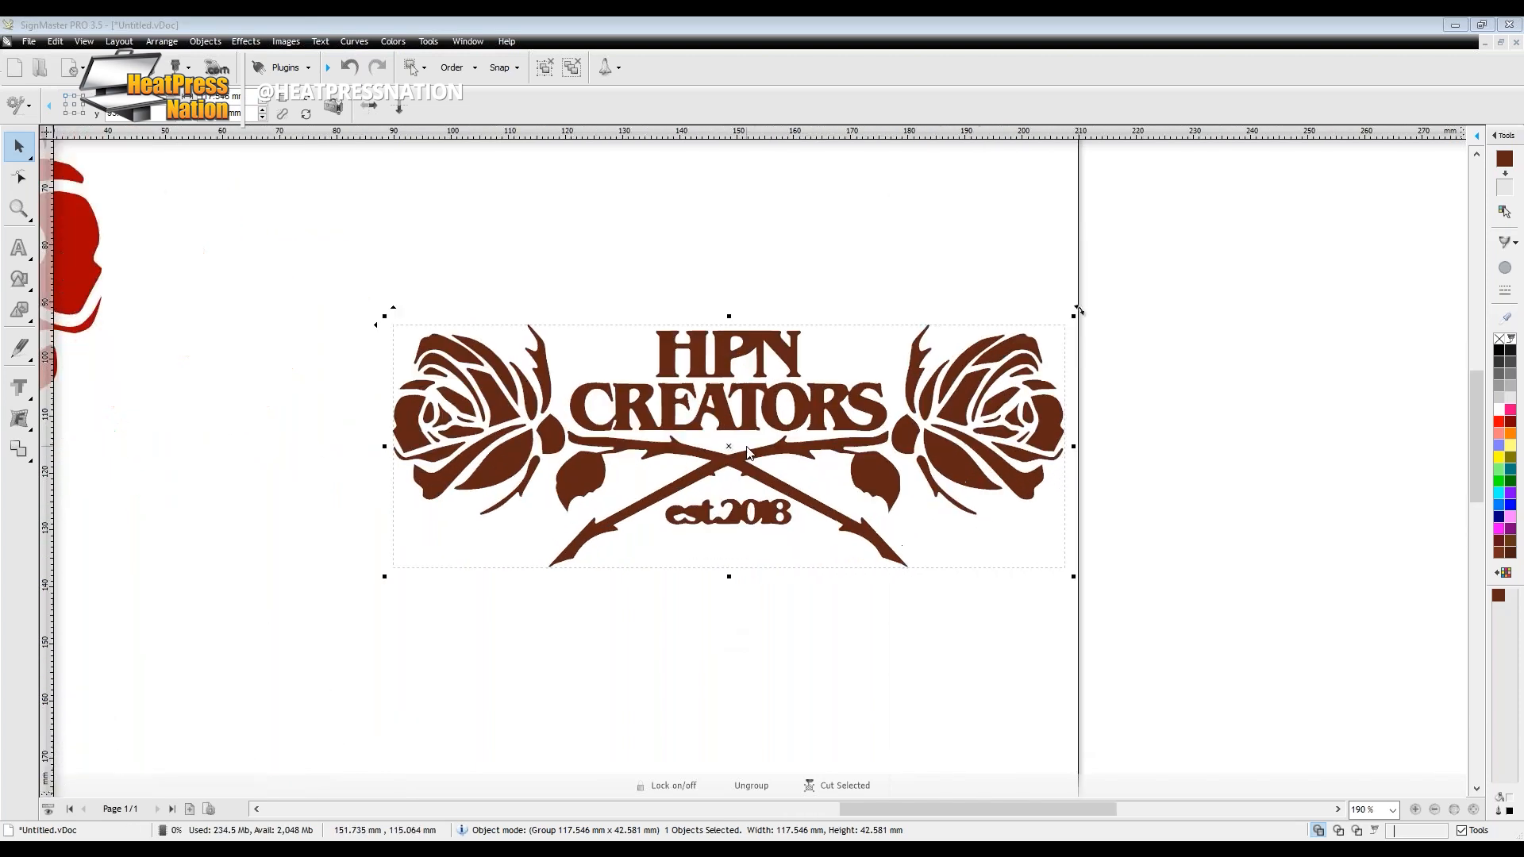
scroll(747, 450, up, 1)
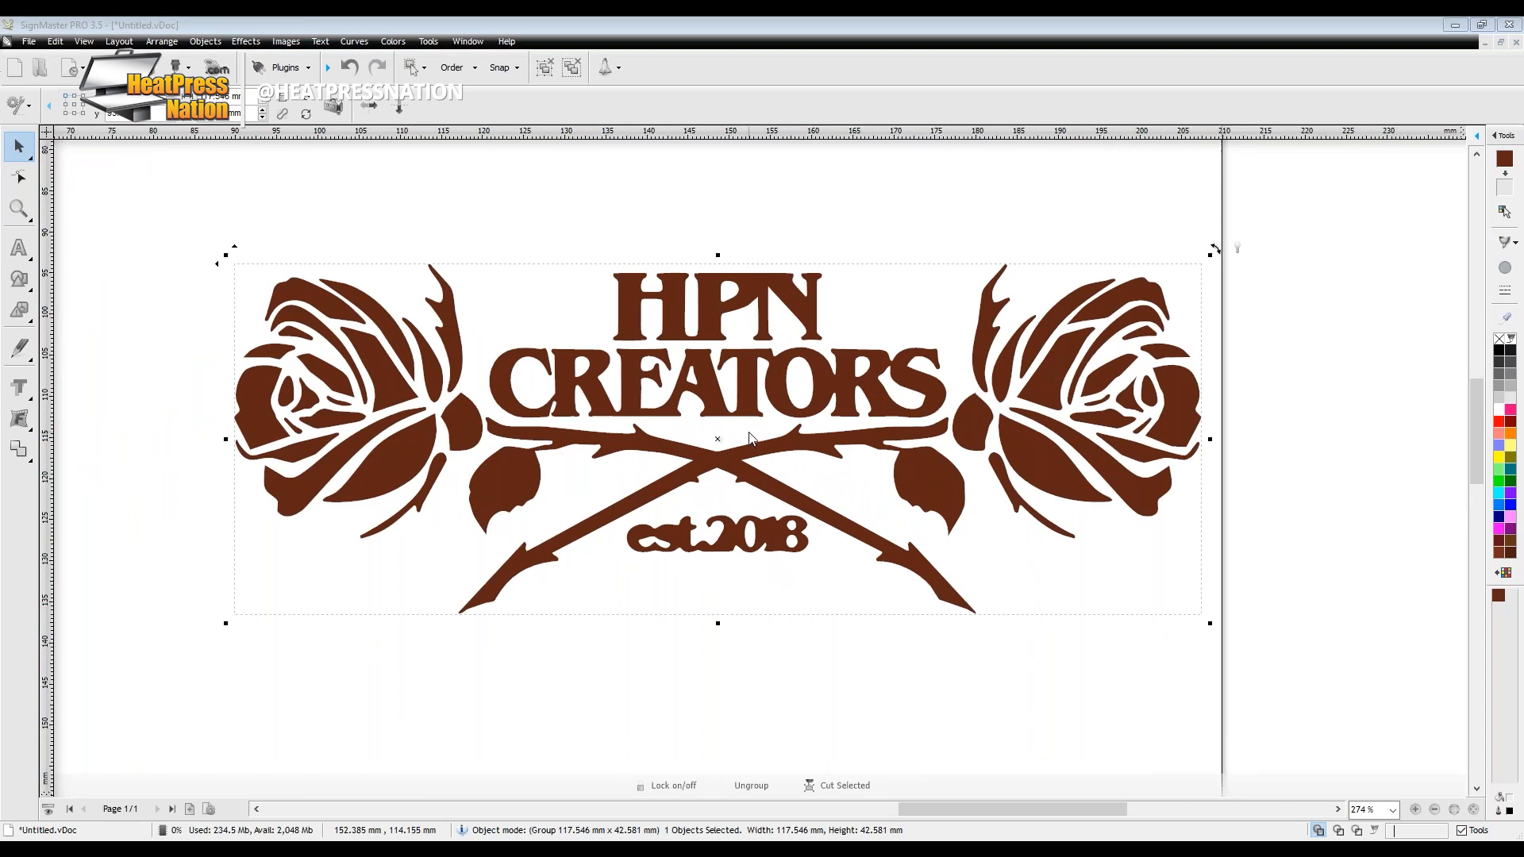
scroll(750, 435, down, 8)
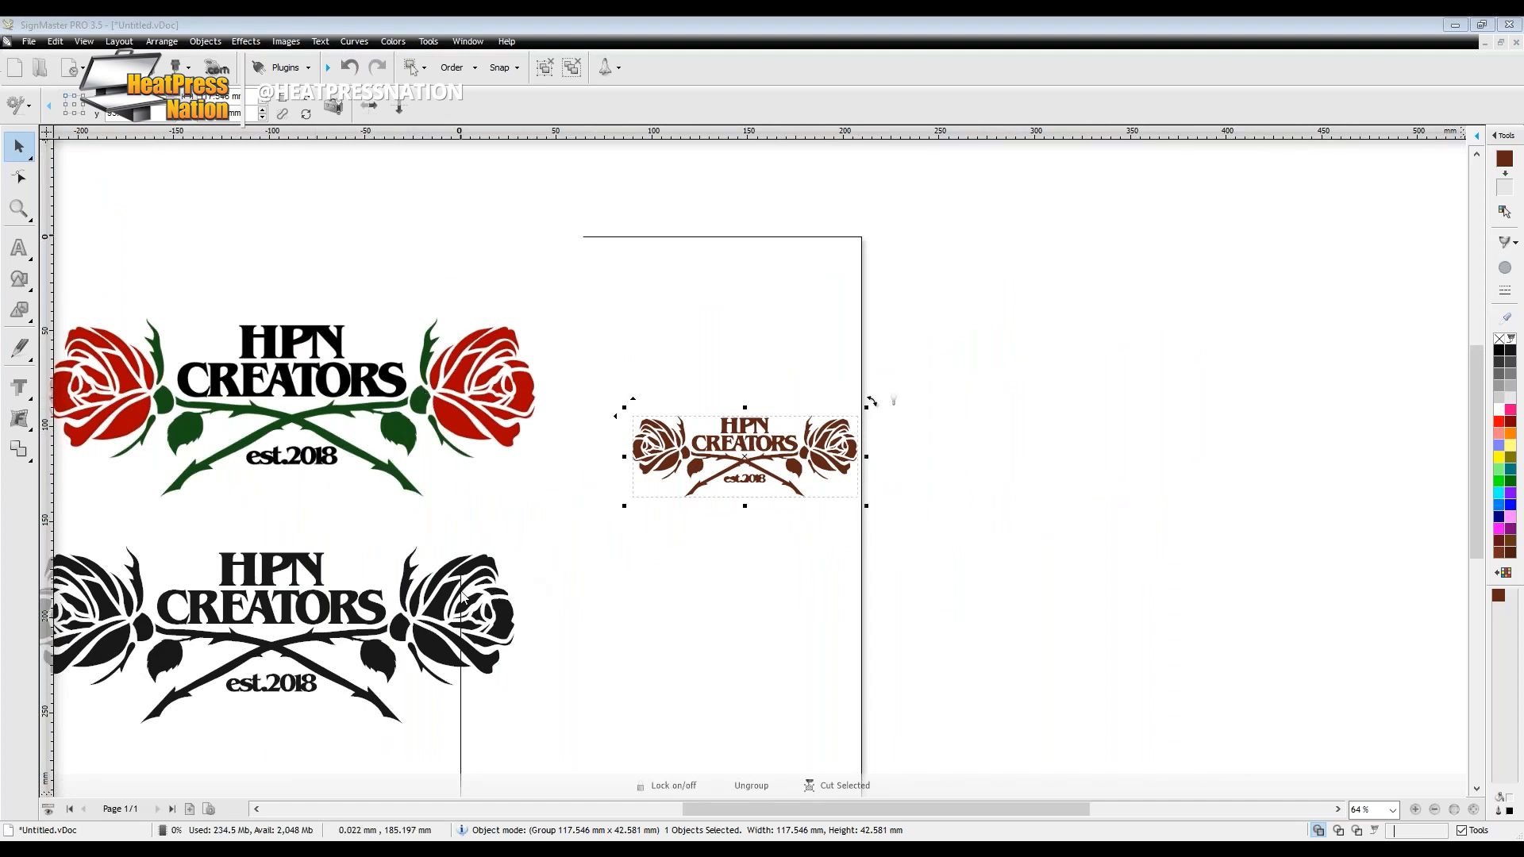
Move the brown traced design between the other two, and clear the drawing by deleting it, the full-color image and the black traced design.
drag(721, 460, 305, 458)
drag(158, 841, 77, 691)
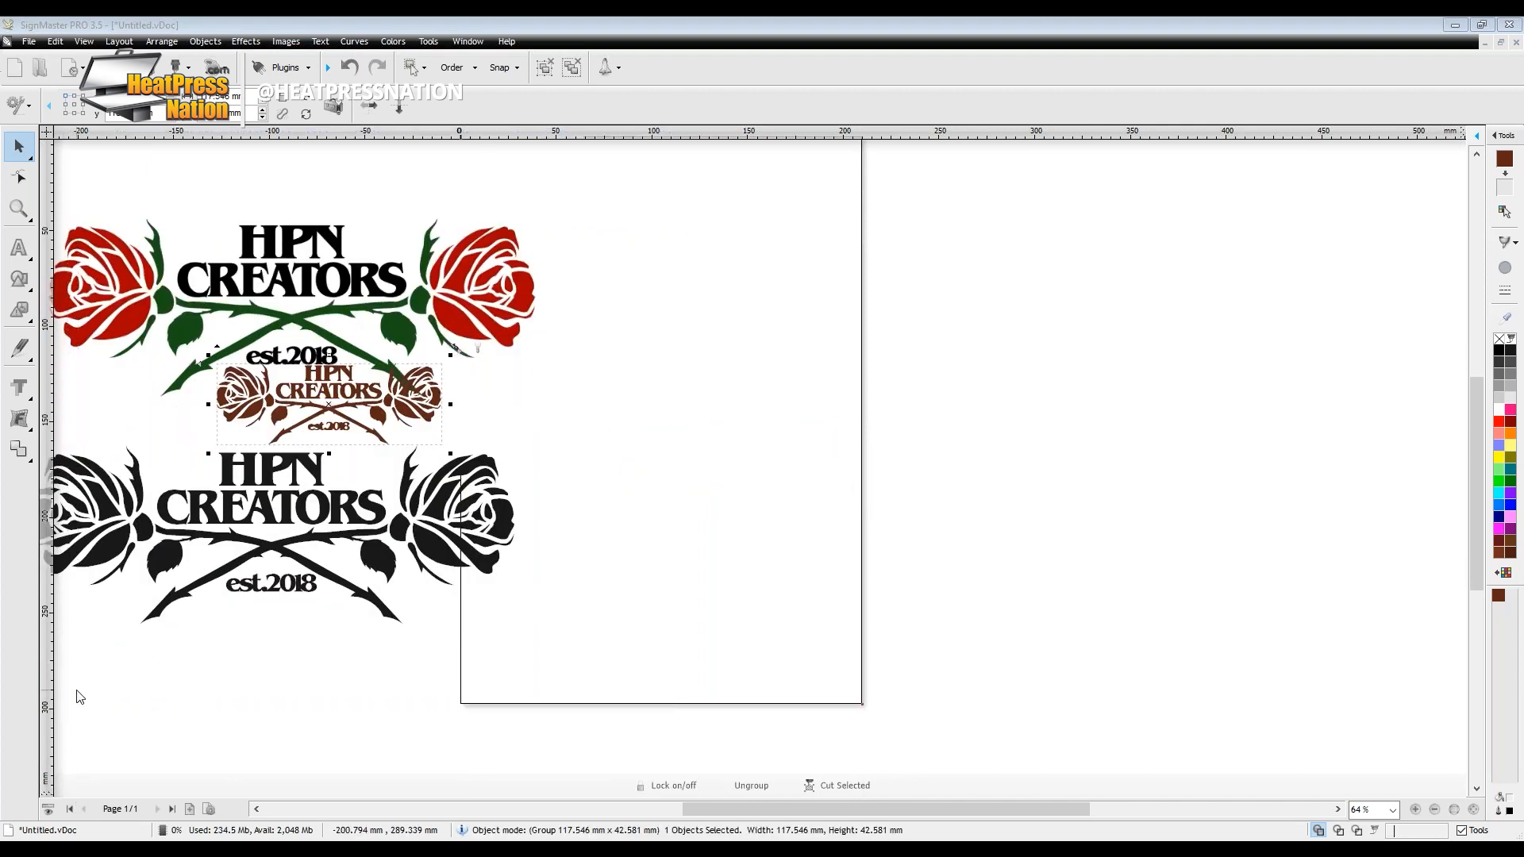
key(Delete)
click(282, 278)
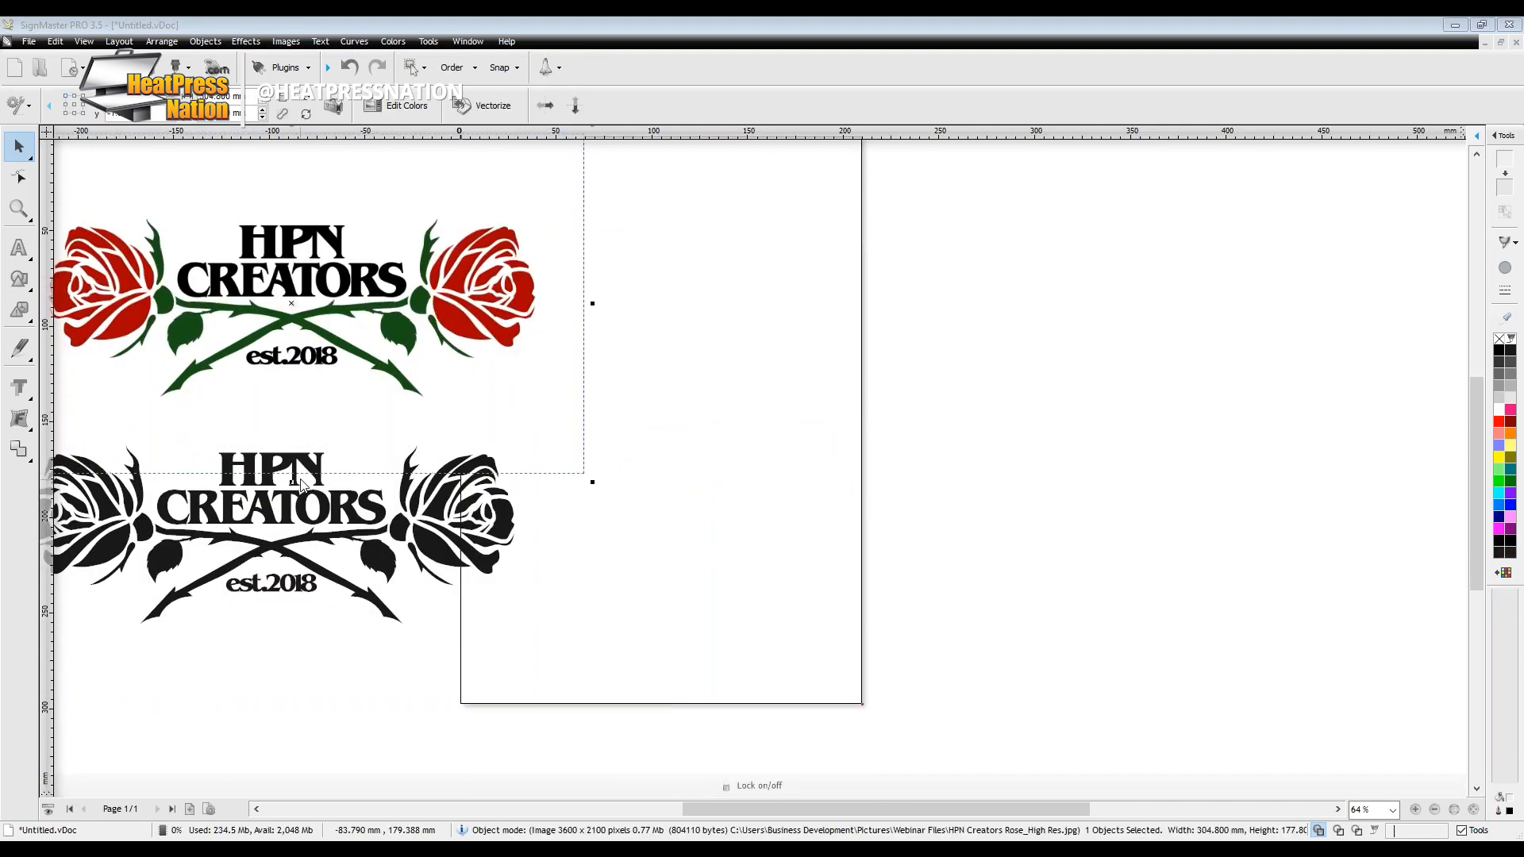
key(Delete)
click(301, 547)
key(Delete)
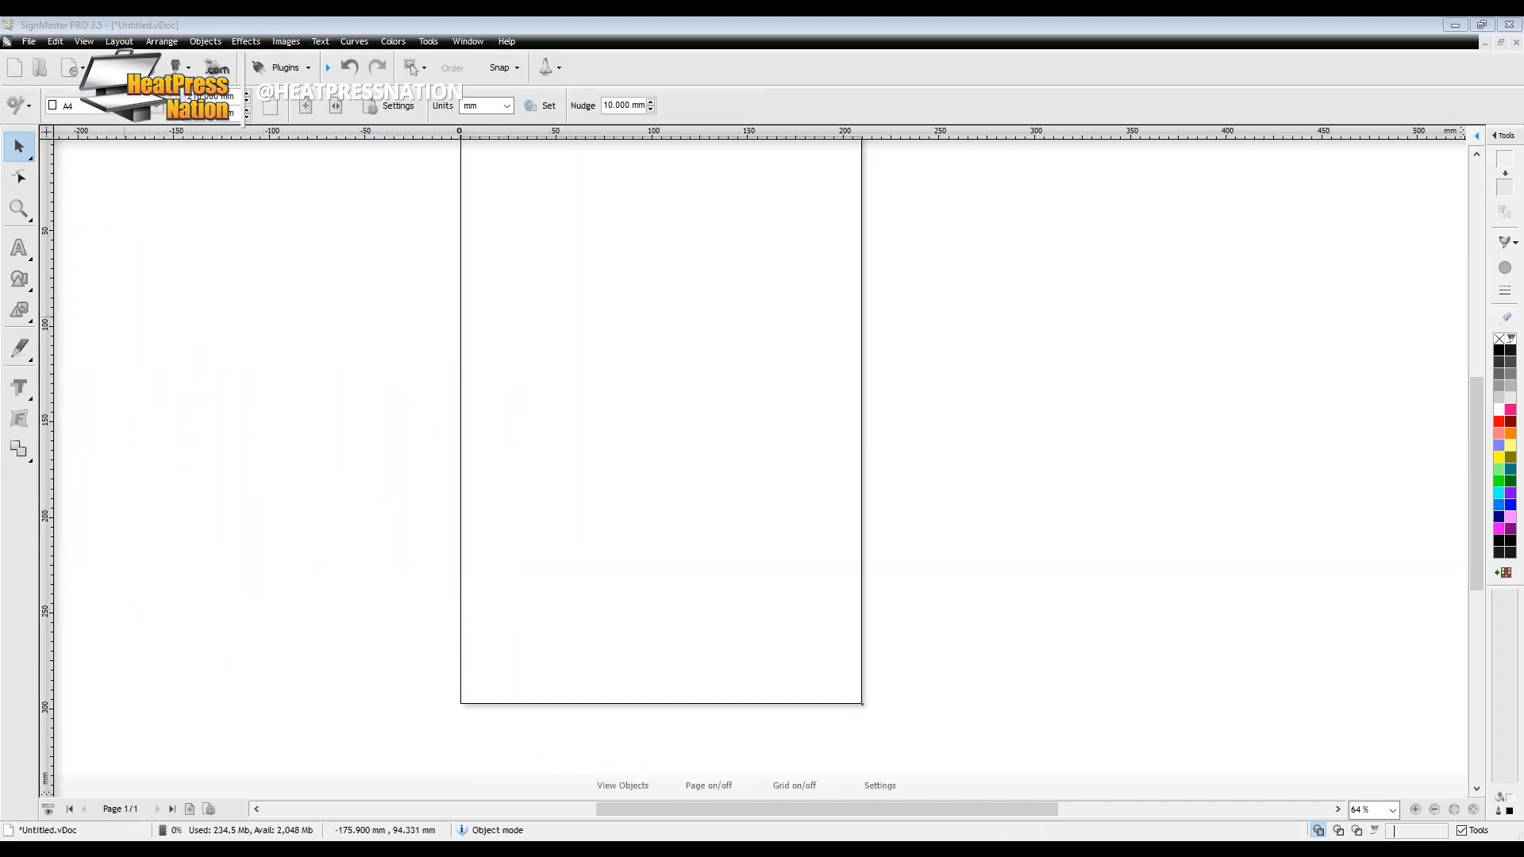
Draw a solid black rectangle about 80 mm wide and 65 mm high near the middle of the page.
click(21, 282)
click(59, 284)
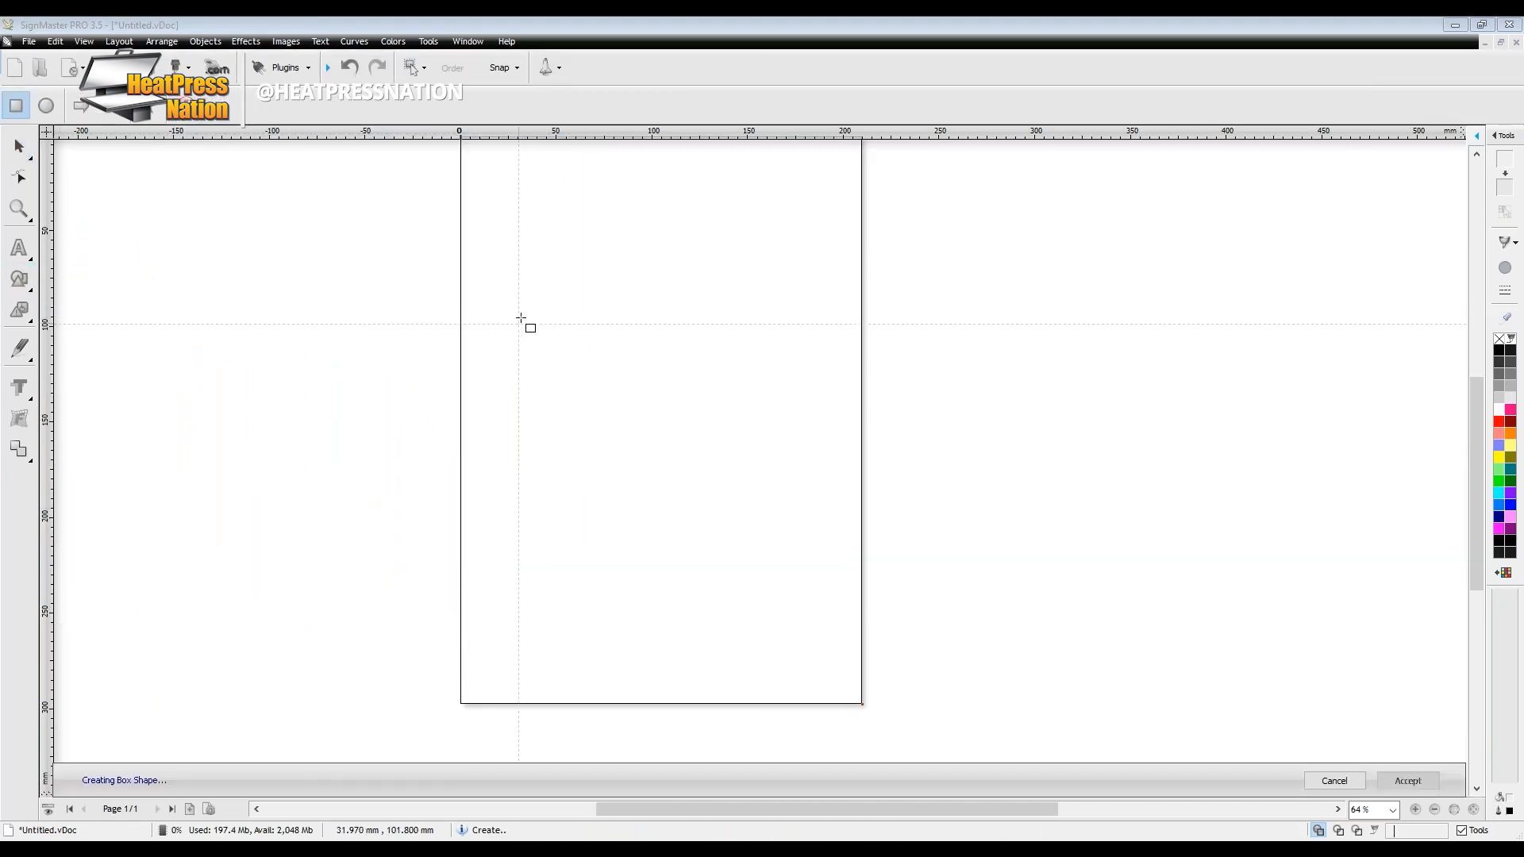
drag(540, 315, 694, 441)
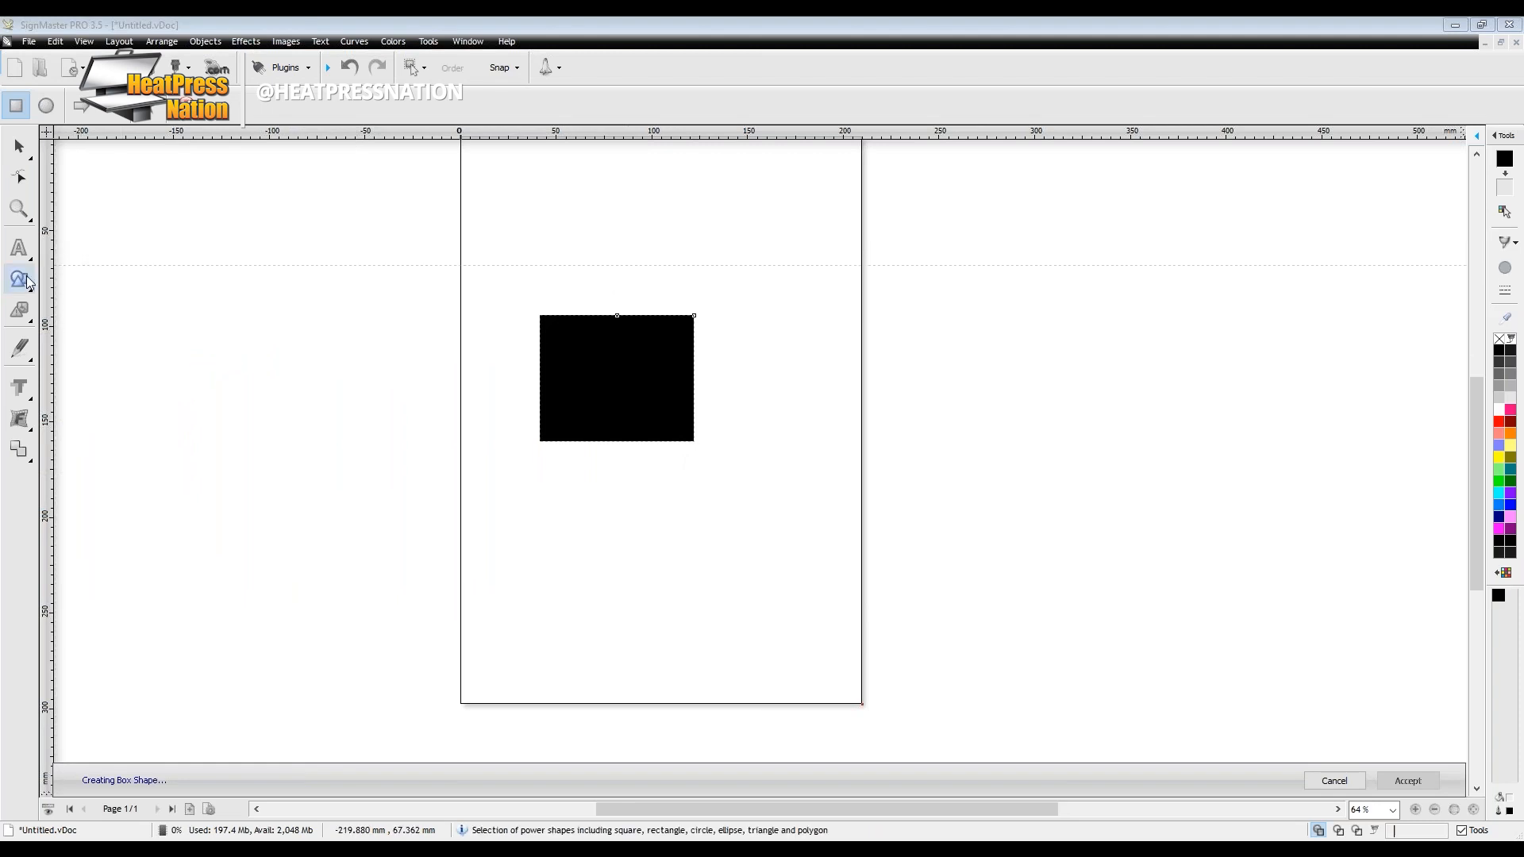
Draw a circle about 86 mm in diameter overlapping the upper right corner of the rectangle.
click(20, 279)
click(79, 310)
drag(714, 258, 771, 314)
click(19, 146)
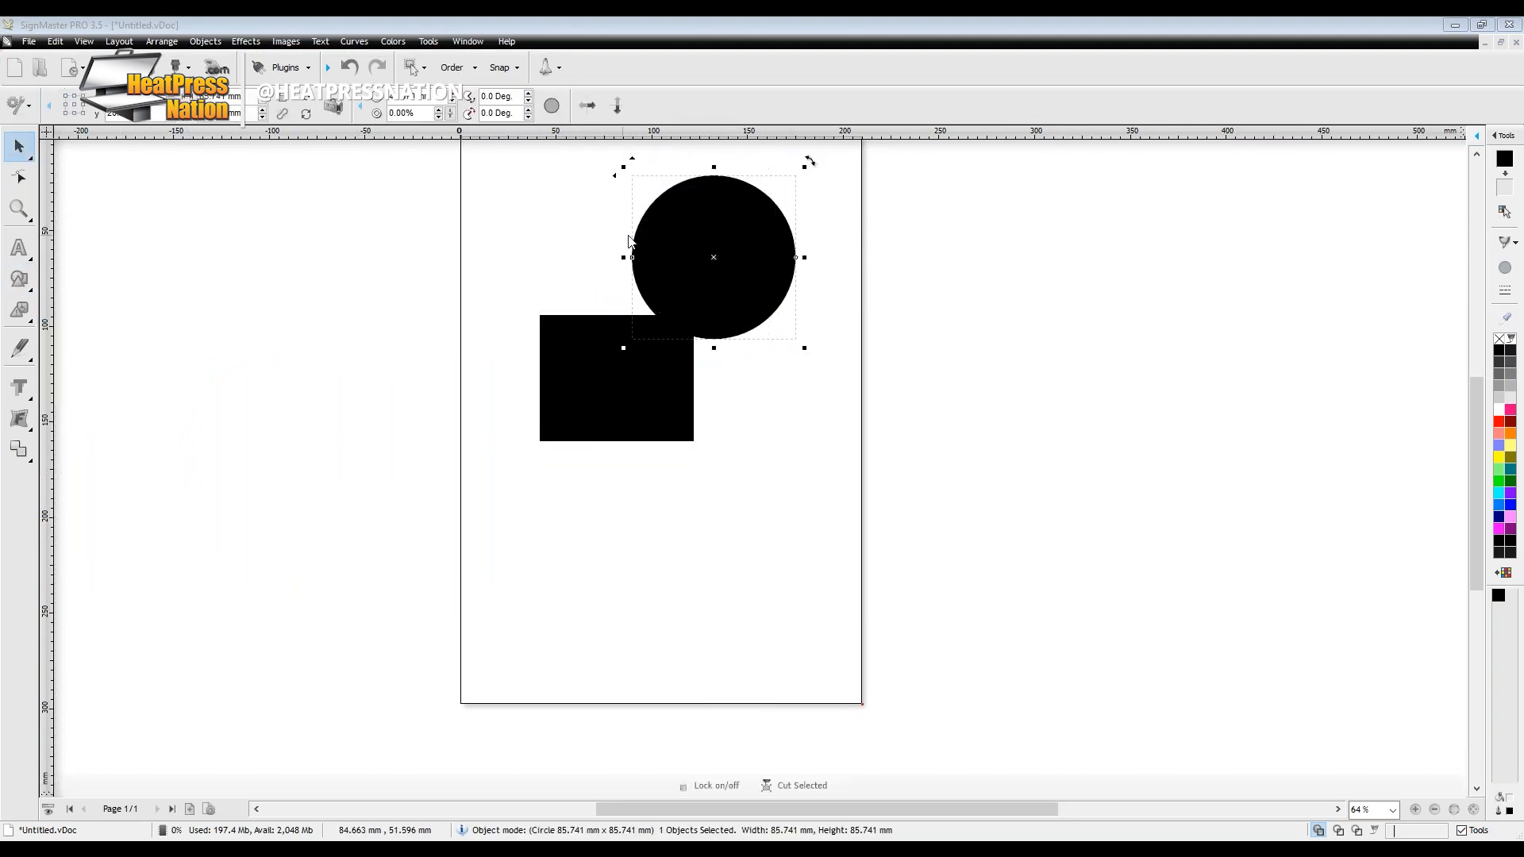
Fill the circle with pink and move it lower so that it overlaps more of the black rectangle's upper right corner.
drag(700, 239, 713, 280)
click(1511, 409)
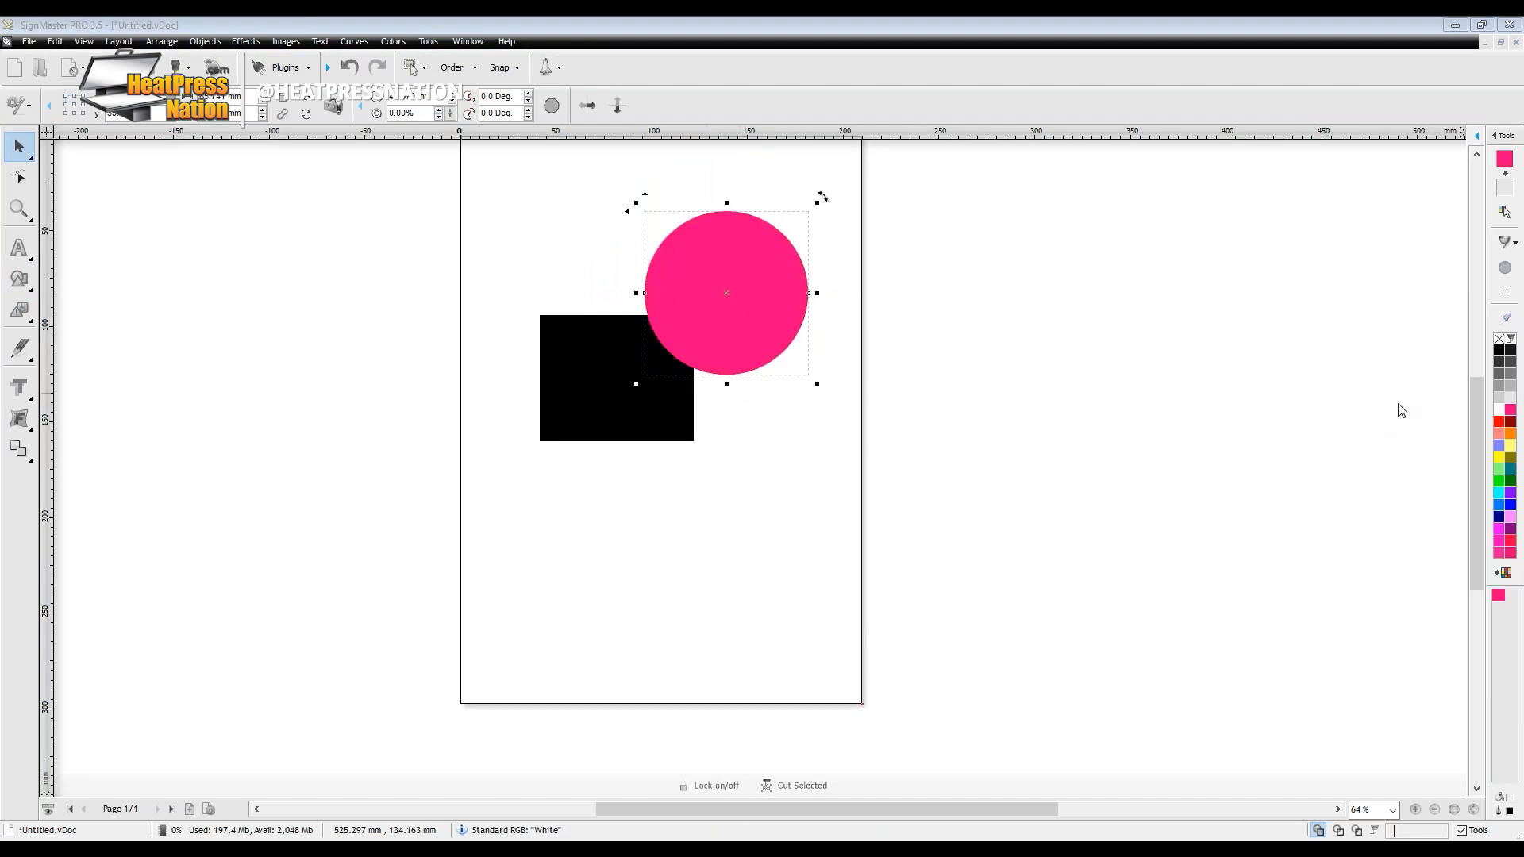
drag(732, 362, 722, 380)
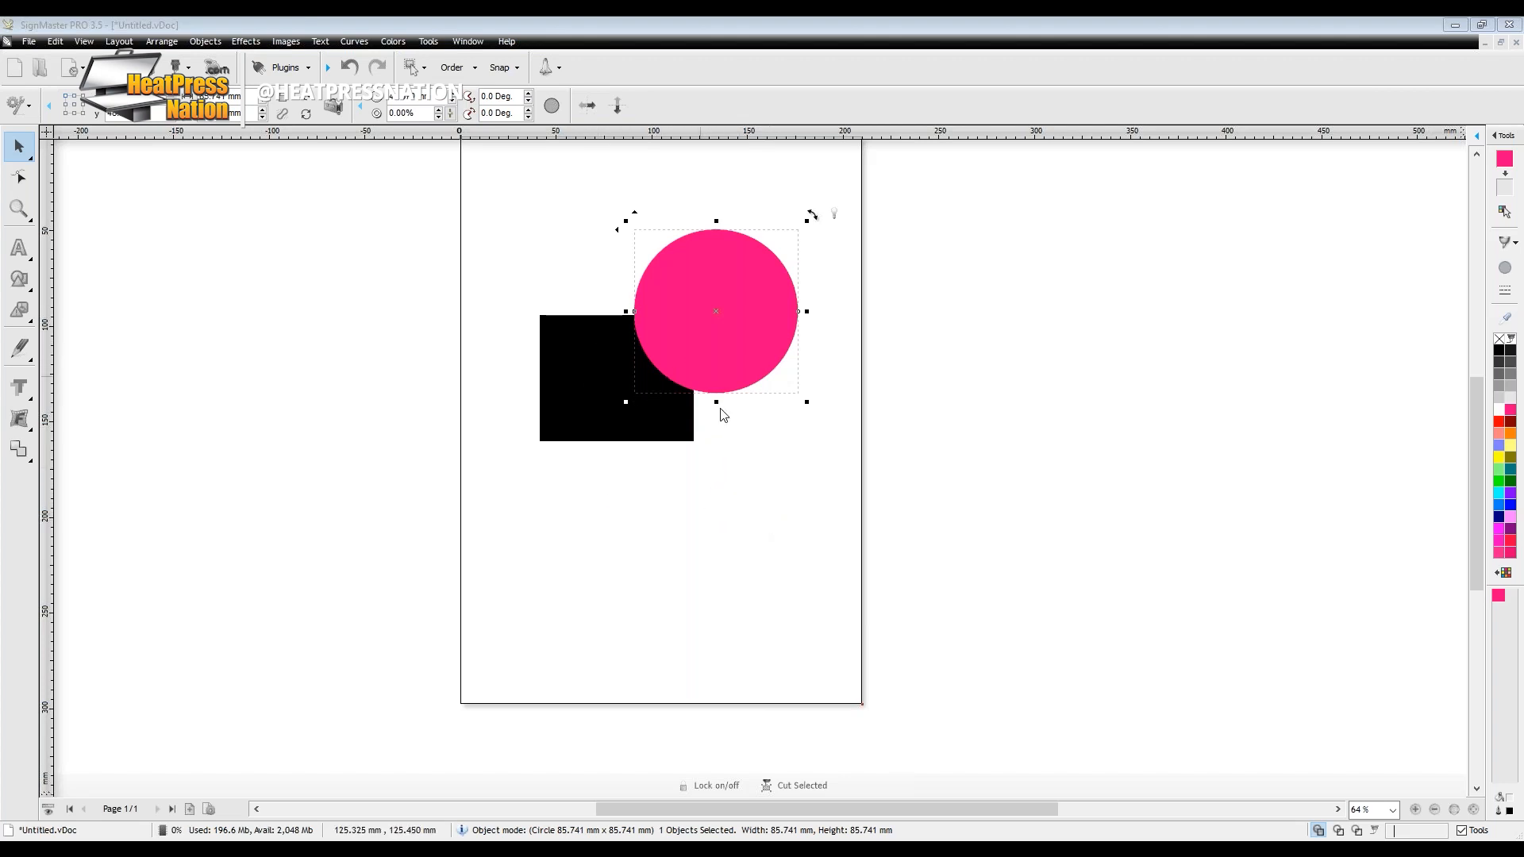
Select both the pink circle and the black rectangle, and look over the available outline, shadow and distortion effects.
click(745, 453)
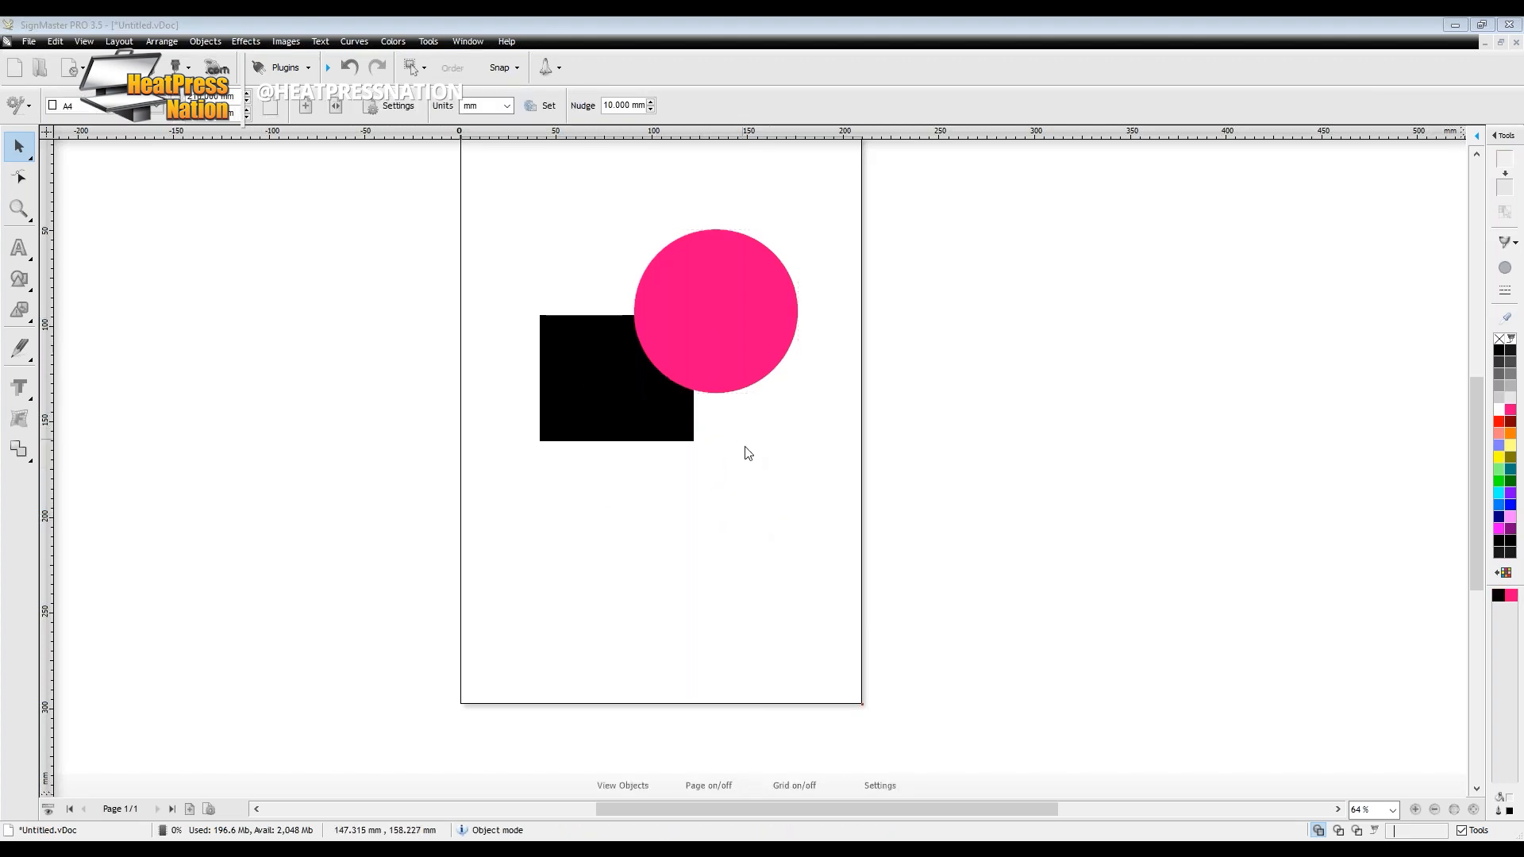
click(28, 397)
click(693, 335)
shift+click(635, 373)
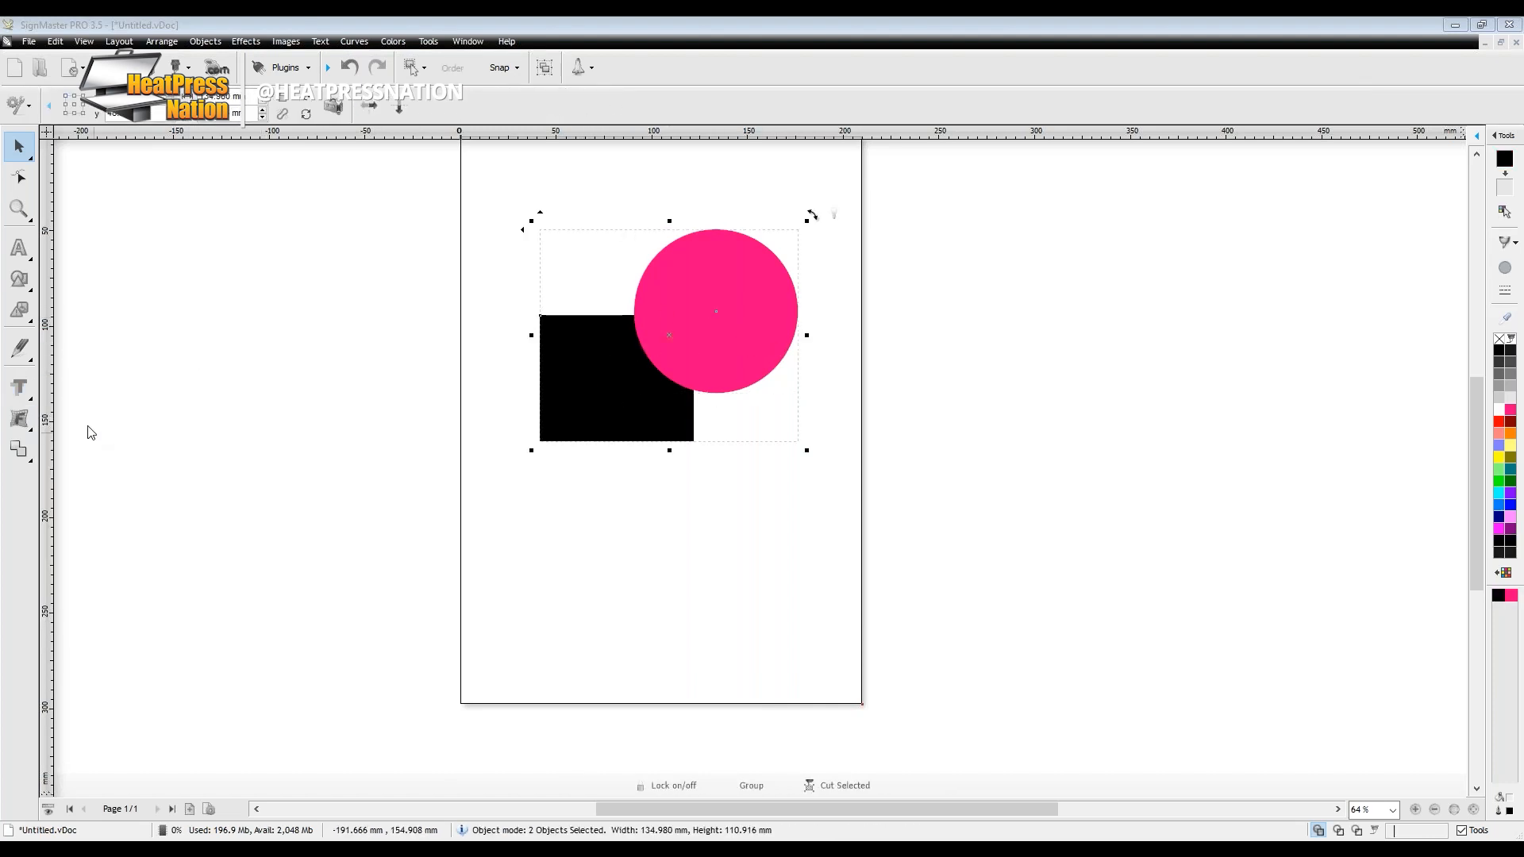
click(20, 390)
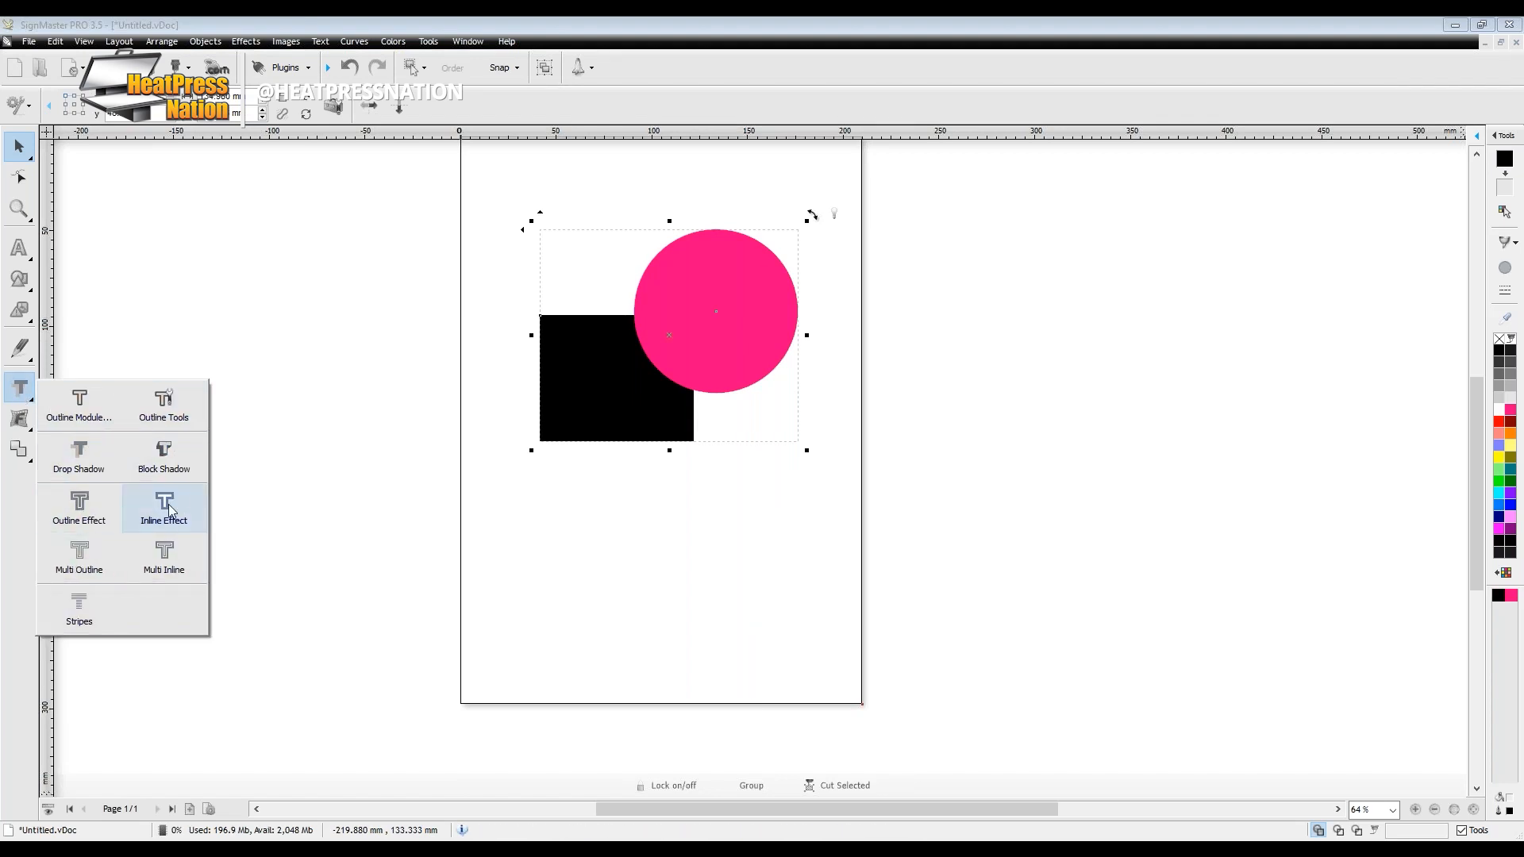
click(19, 421)
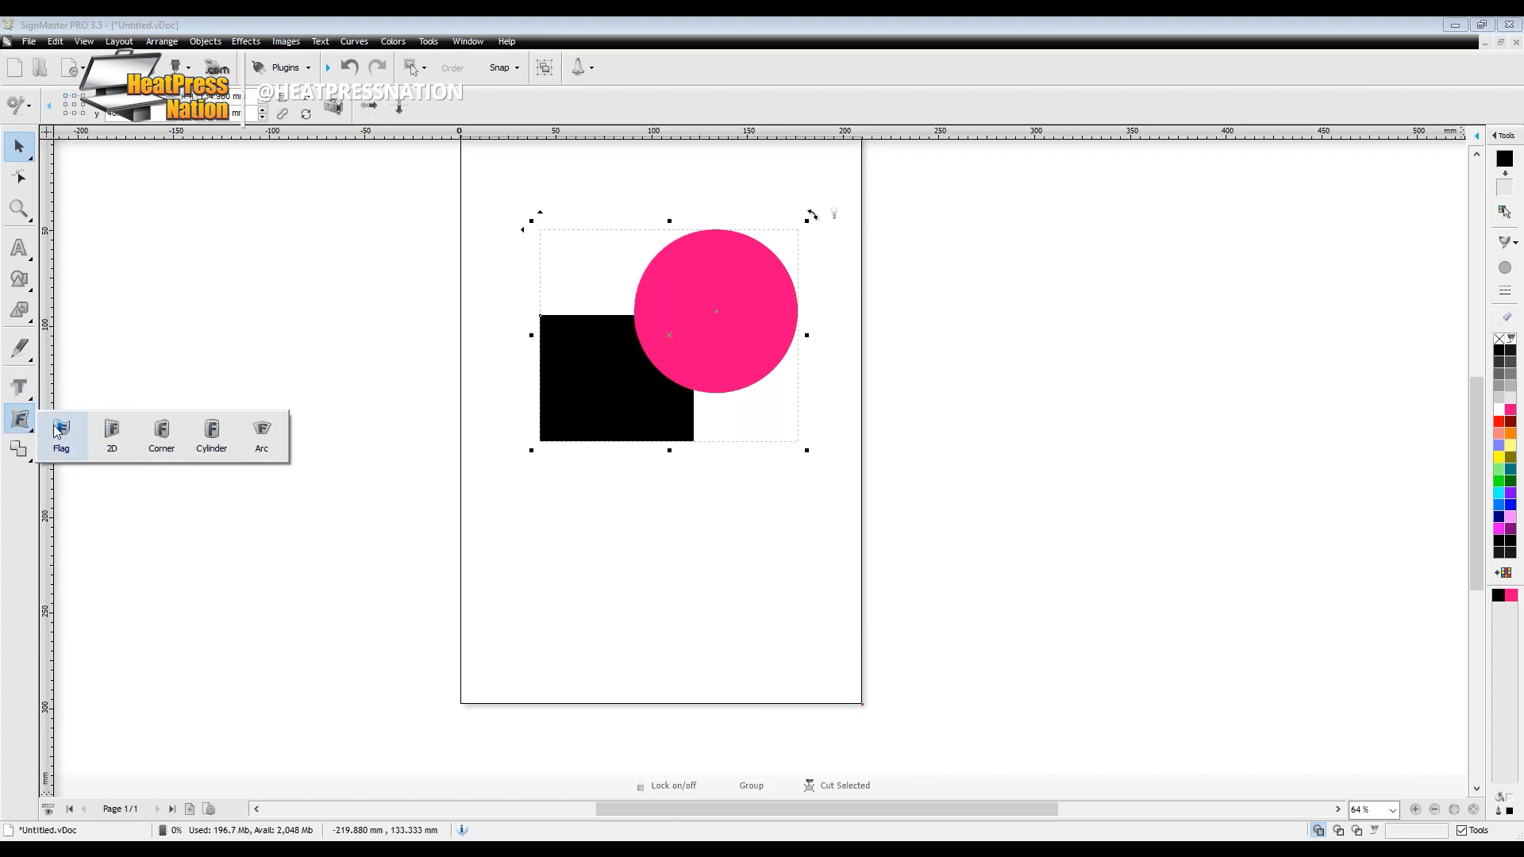
Try the Weld operation on the circle and rectangle, and undo it.
click(19, 450)
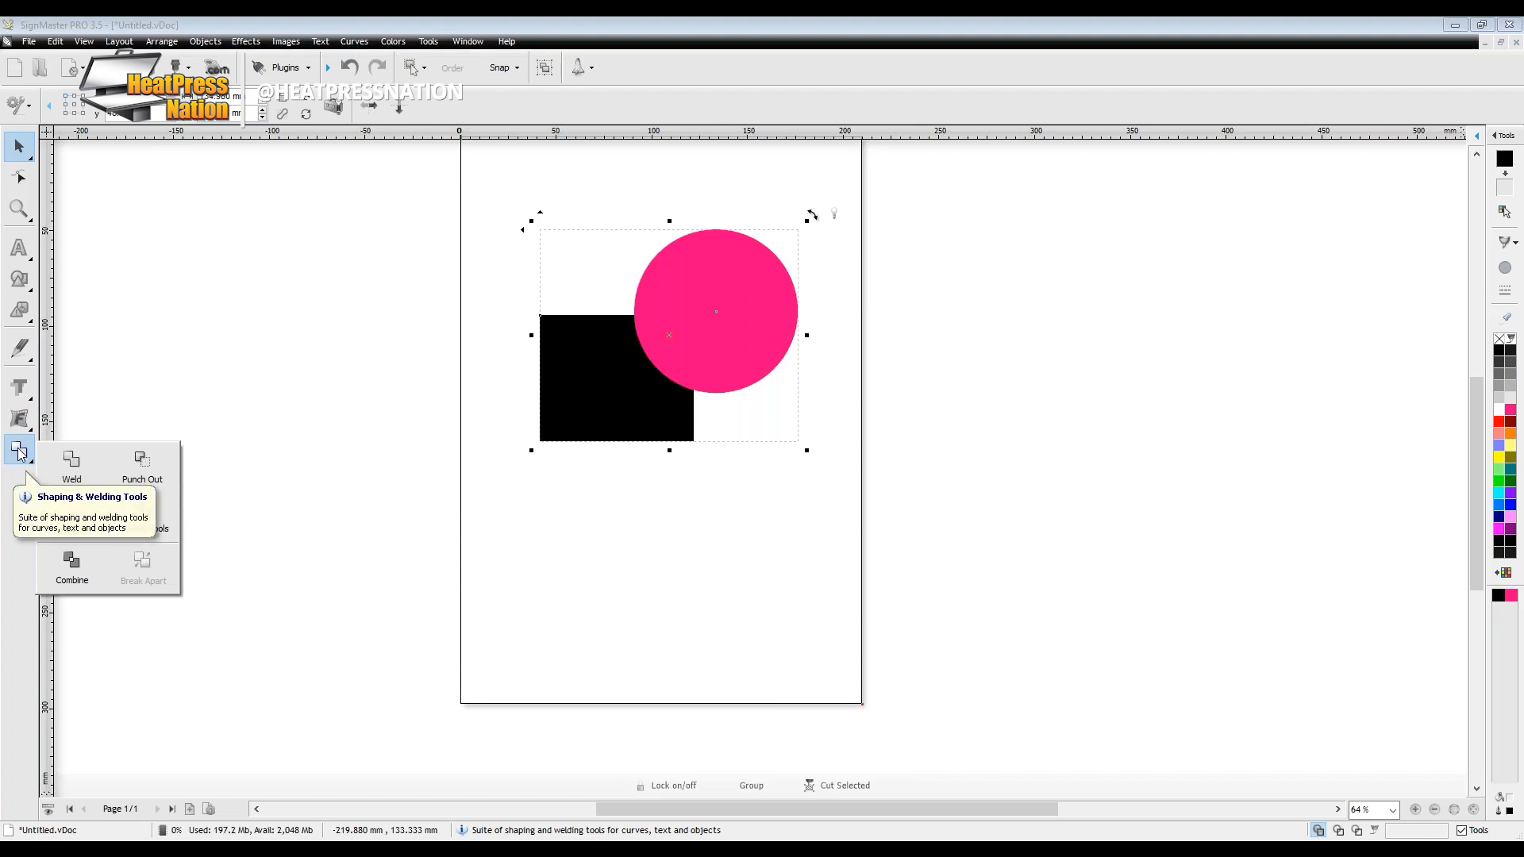
click(72, 464)
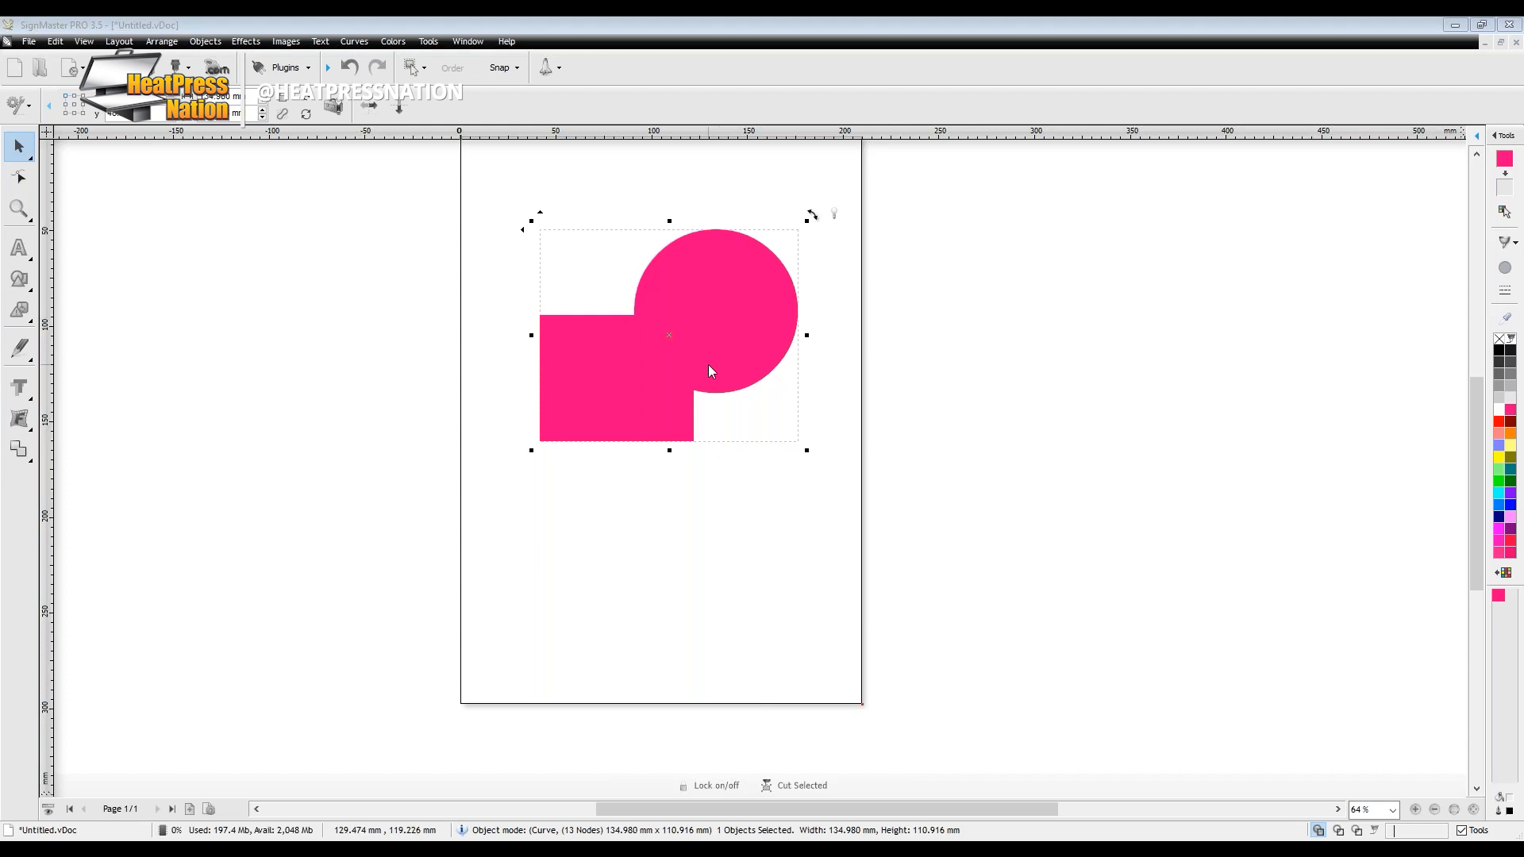
key(ctrl+z)
Try Punch Out to cut the circle's shape from the black rectangle, and undo the operation.
click(23, 456)
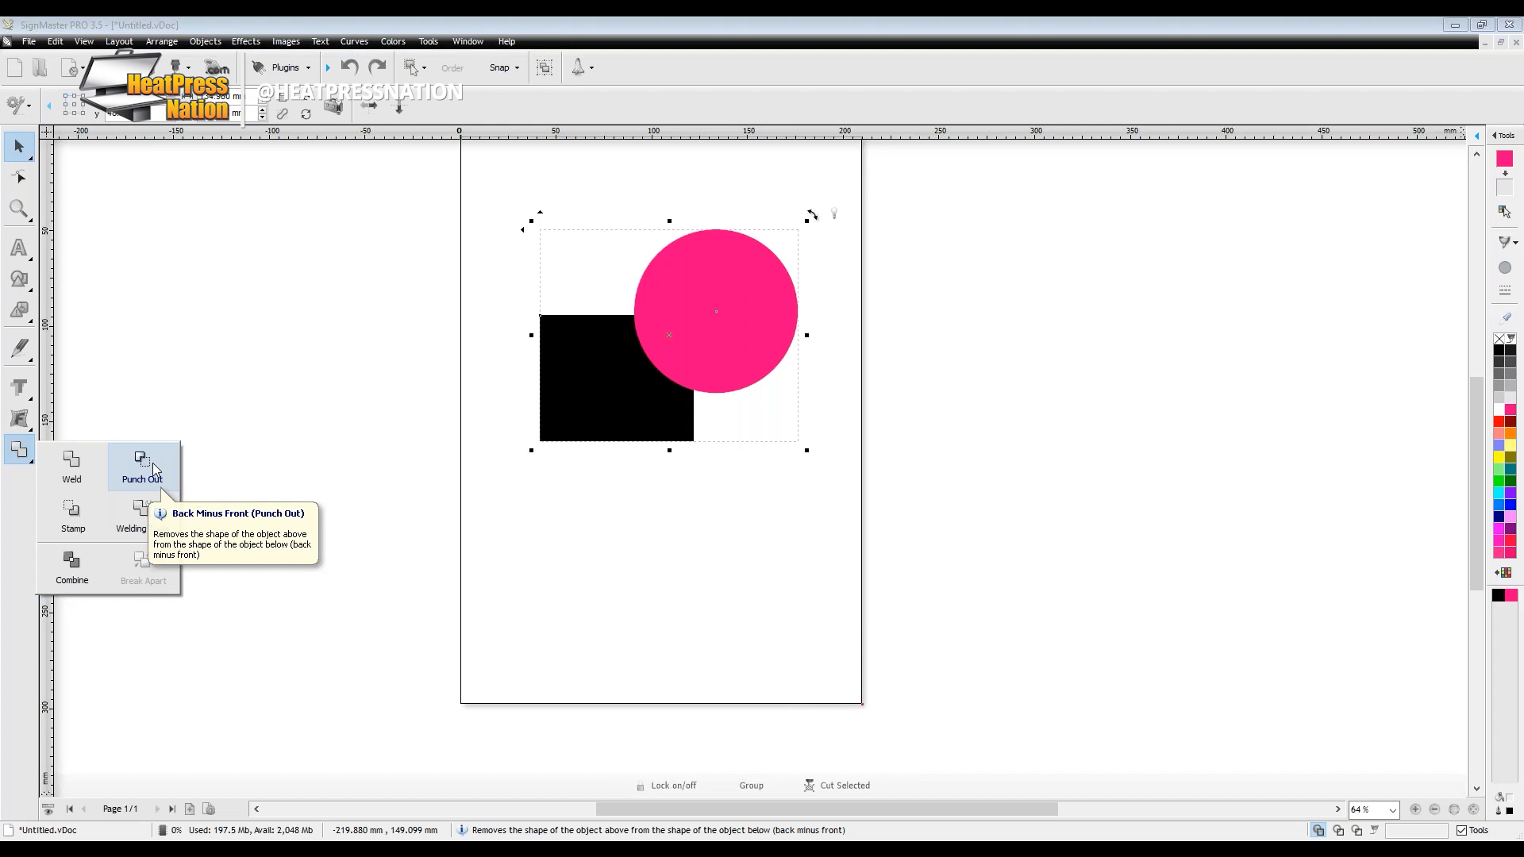
click(154, 470)
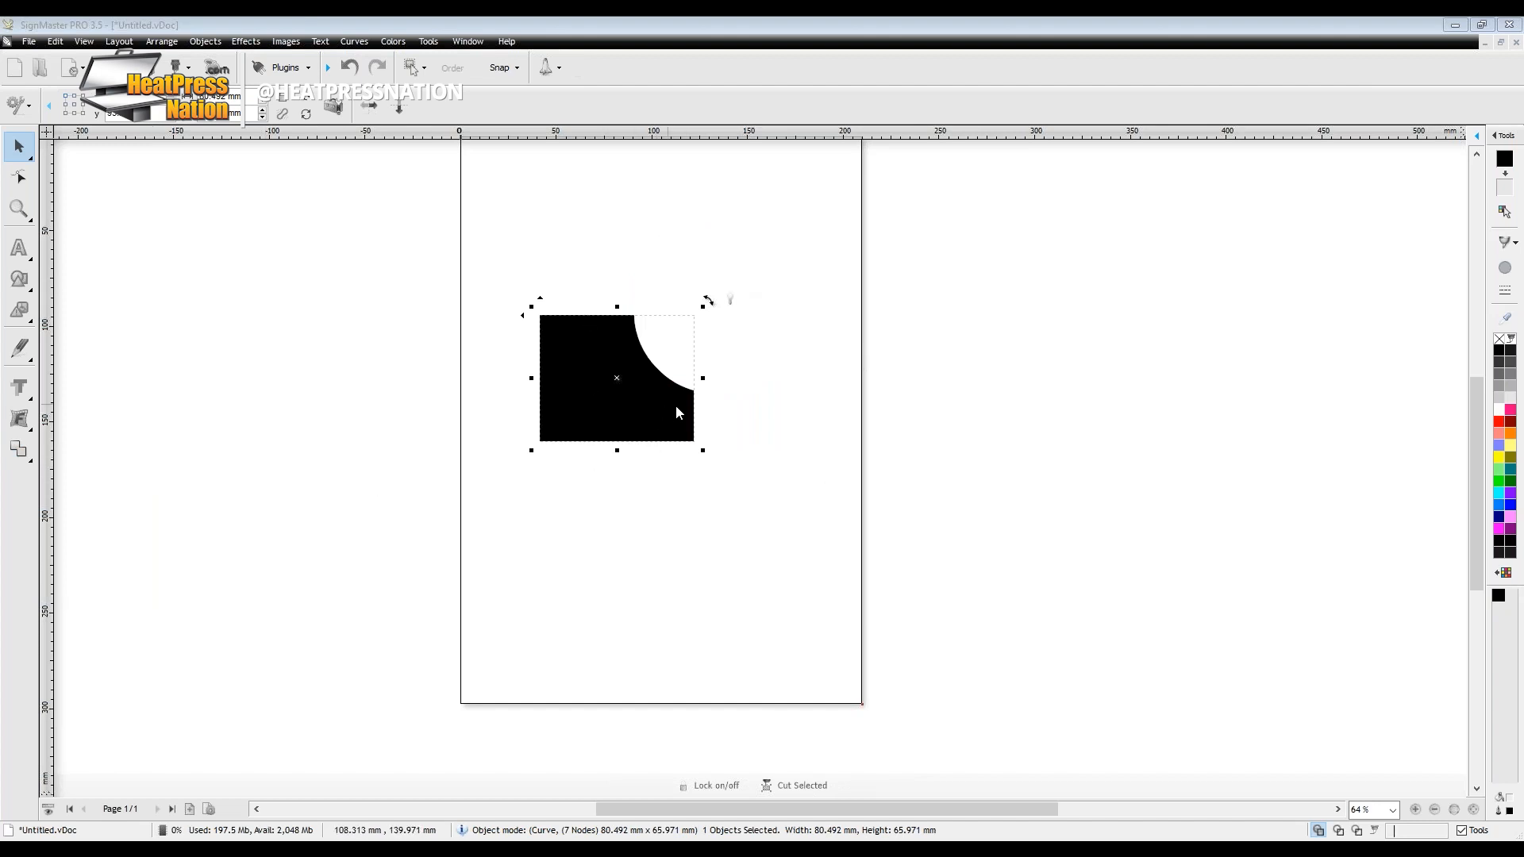
click(758, 428)
key(ctrl+z)
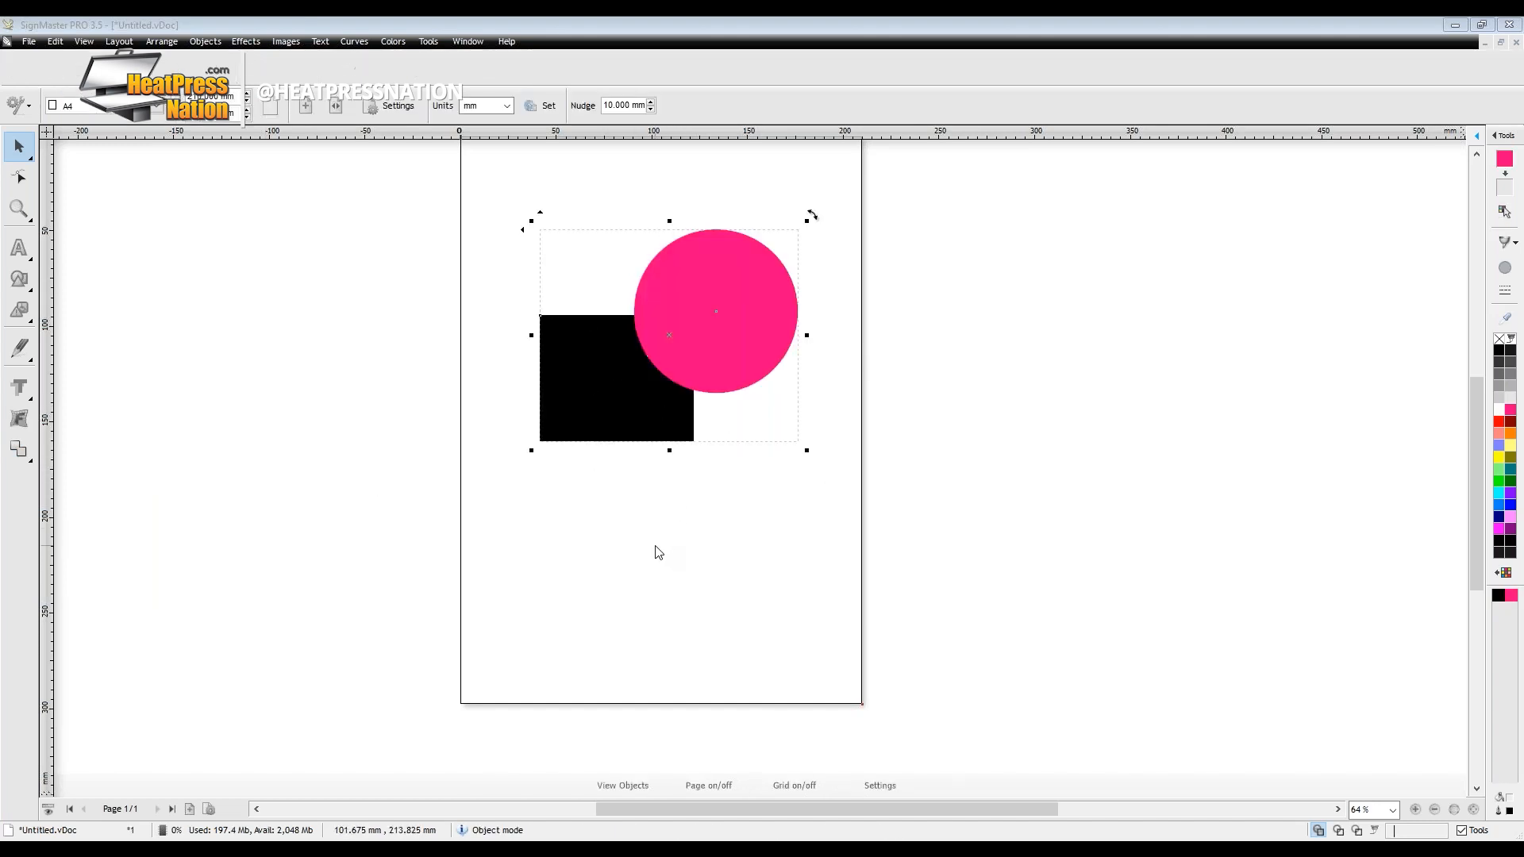
Try Stamp to cut the rectangle's shape out of the pink circle, and undo the operation.
click(20, 449)
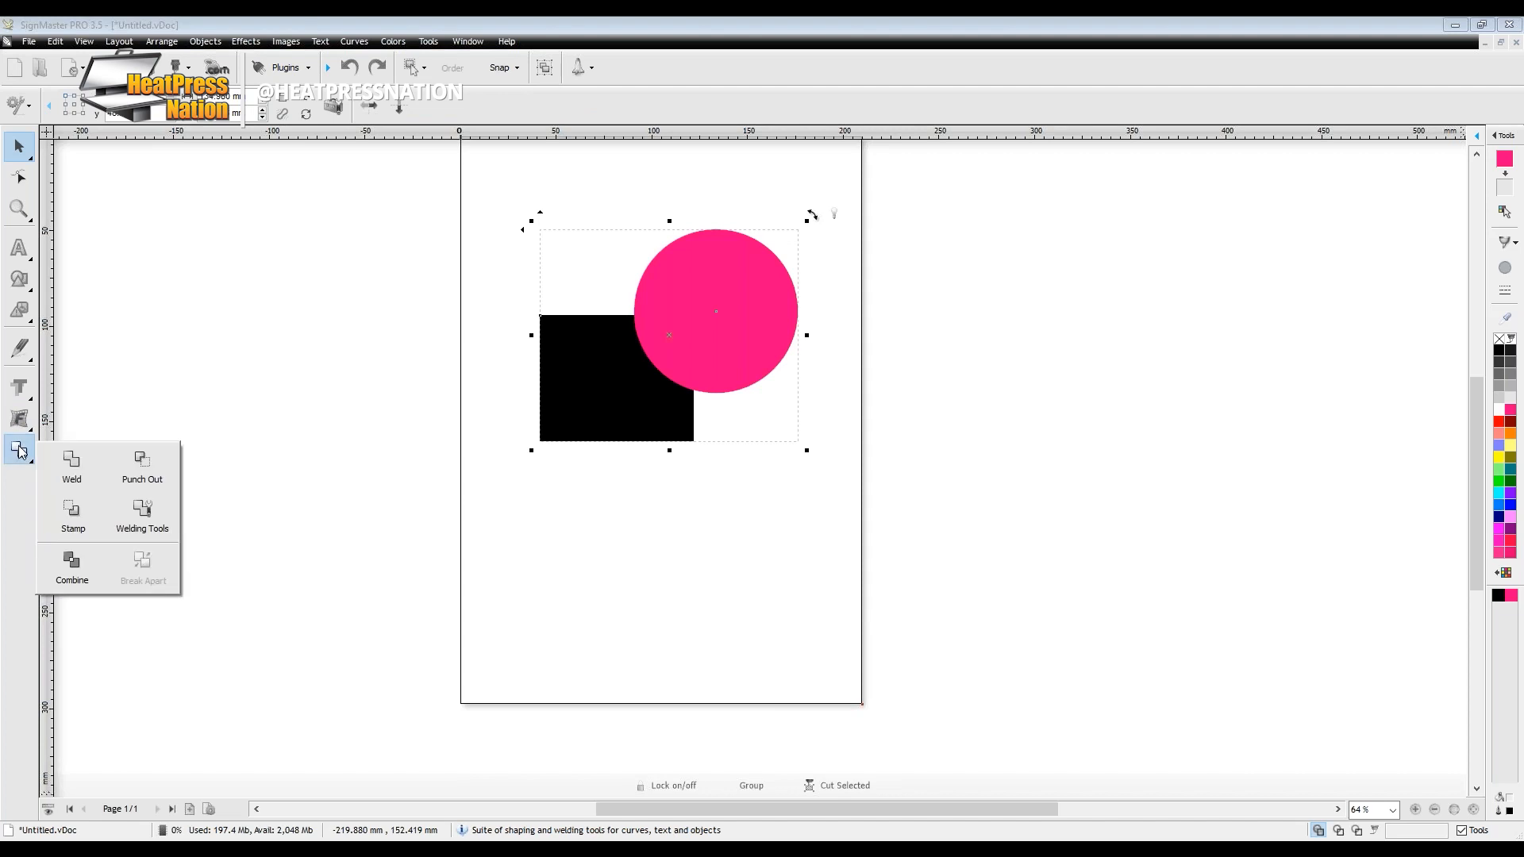
click(73, 515)
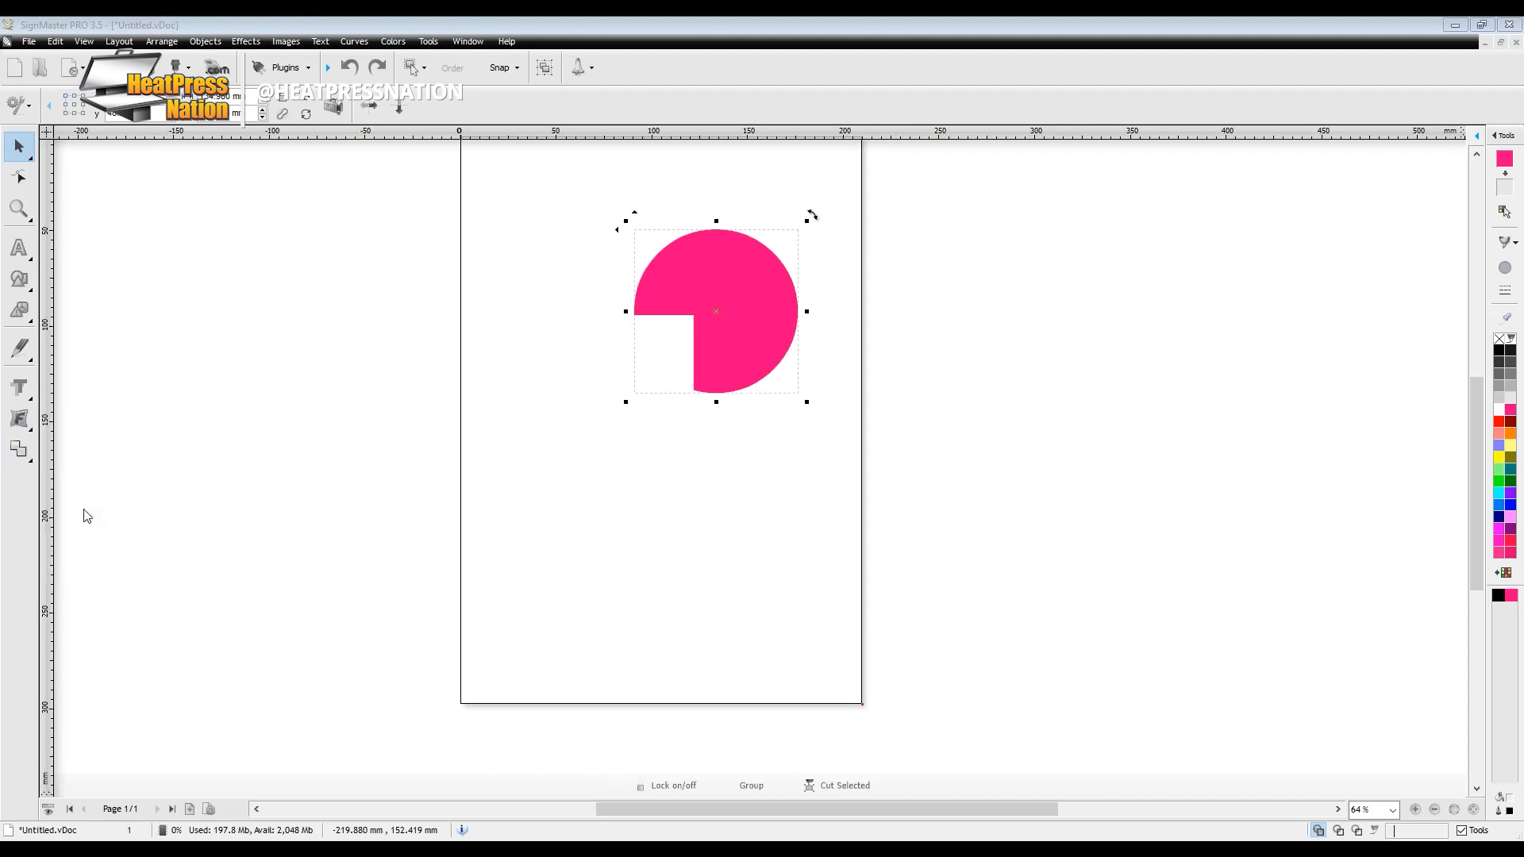
click(852, 562)
key(ctrl+z)
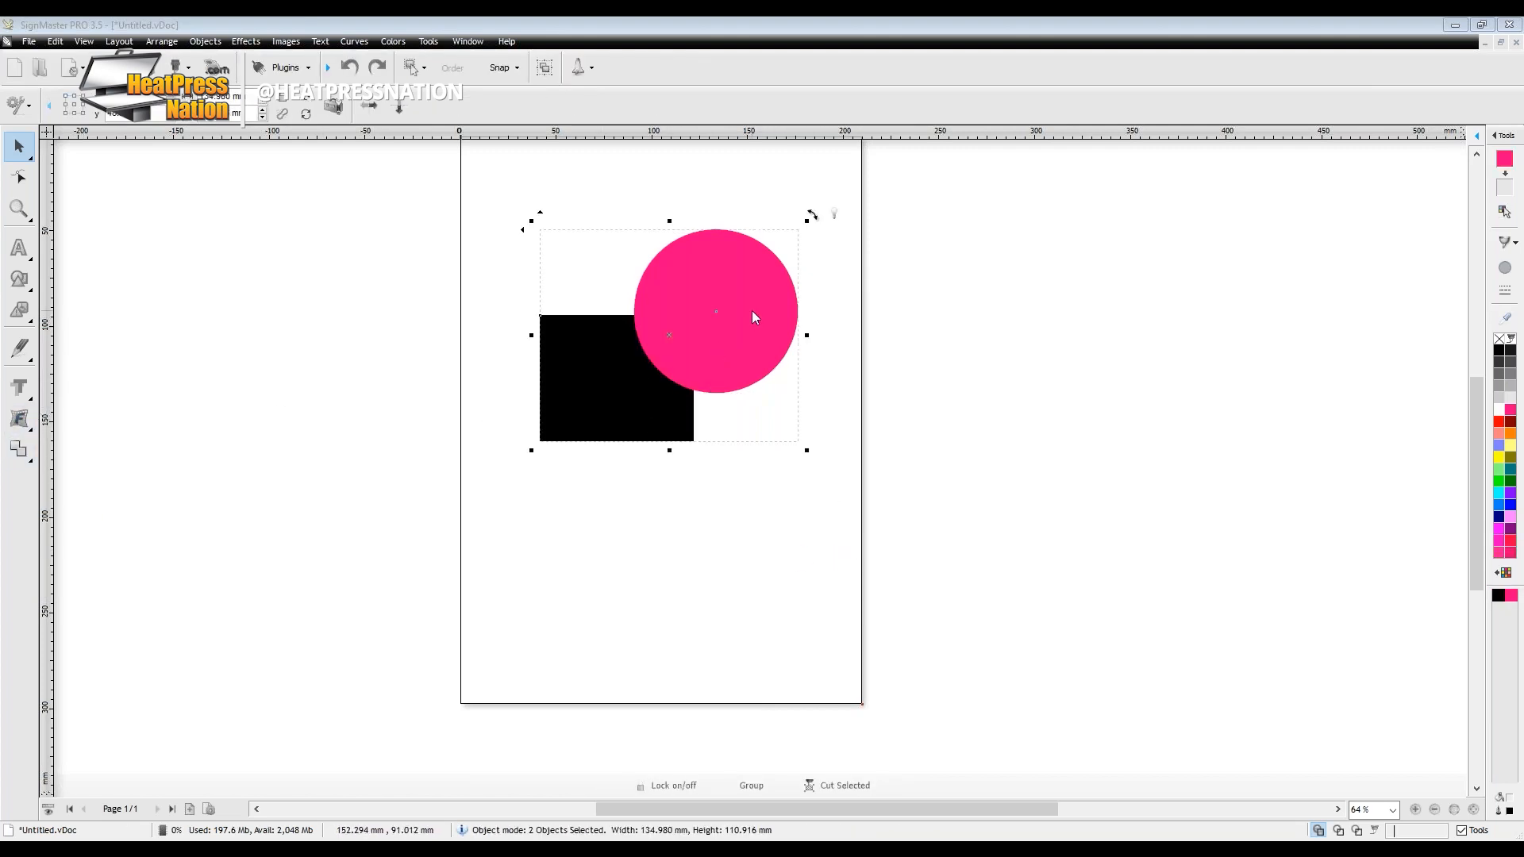
Try combining the circle and rectangle into a single object with the Combine operation, and undo it.
click(20, 451)
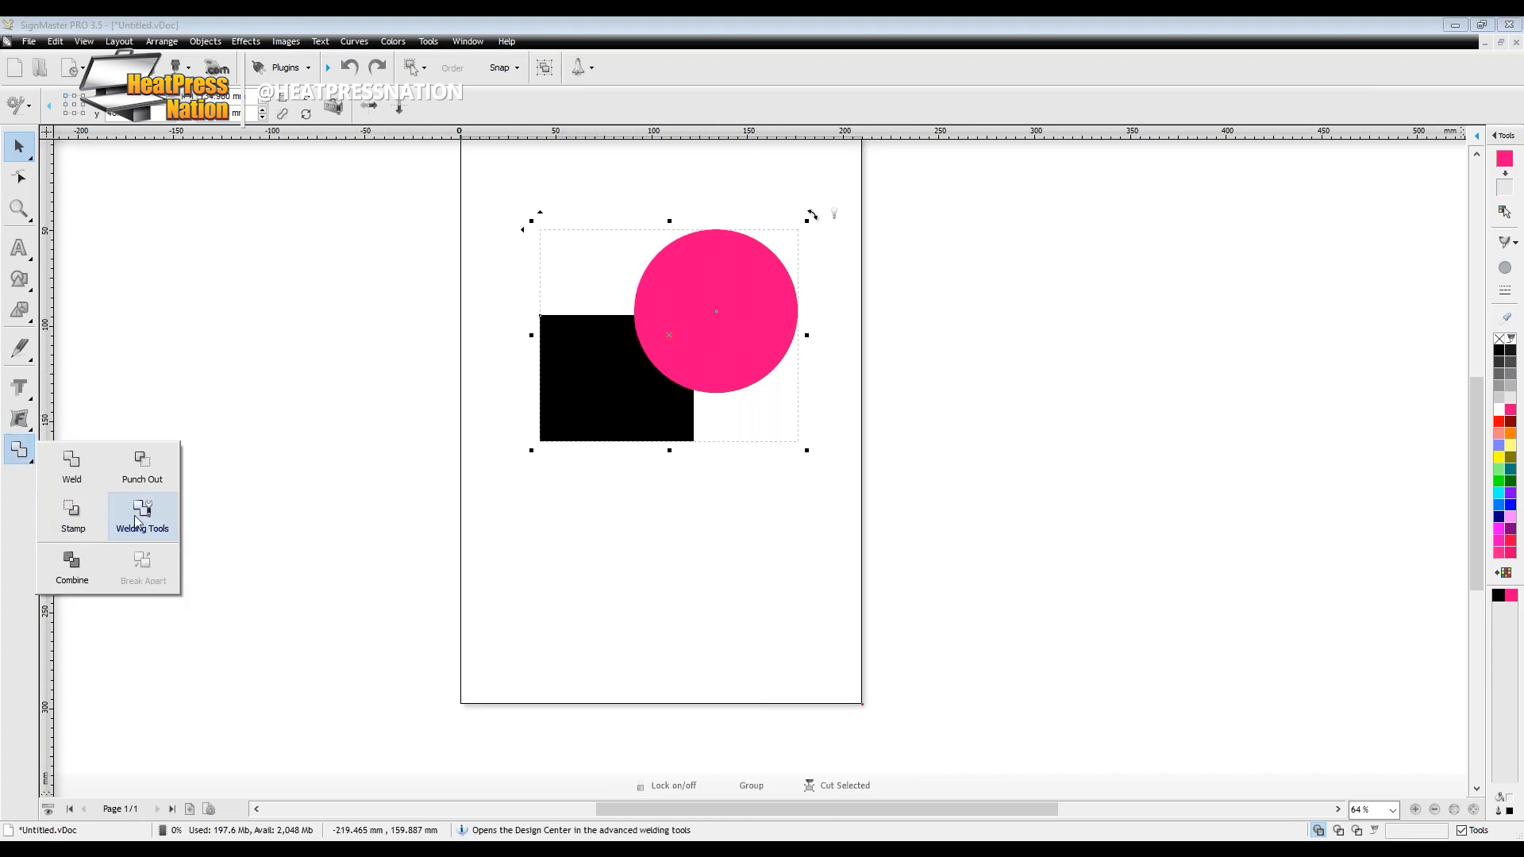
click(84, 566)
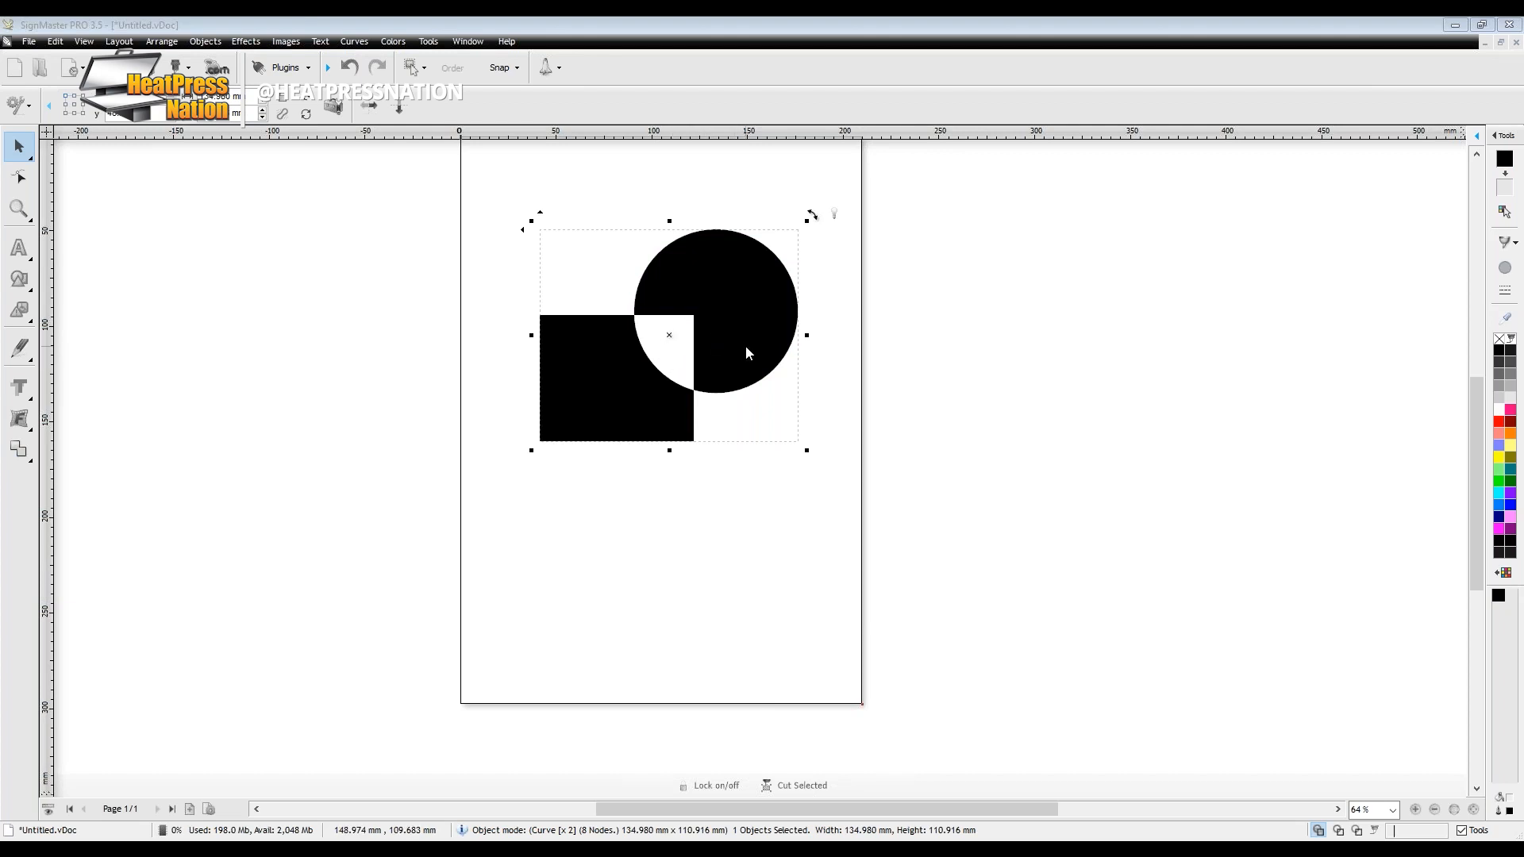
key(ctrl+z)
Open the advanced Welding Tools for the two shapes and clear the selection.
click(20, 448)
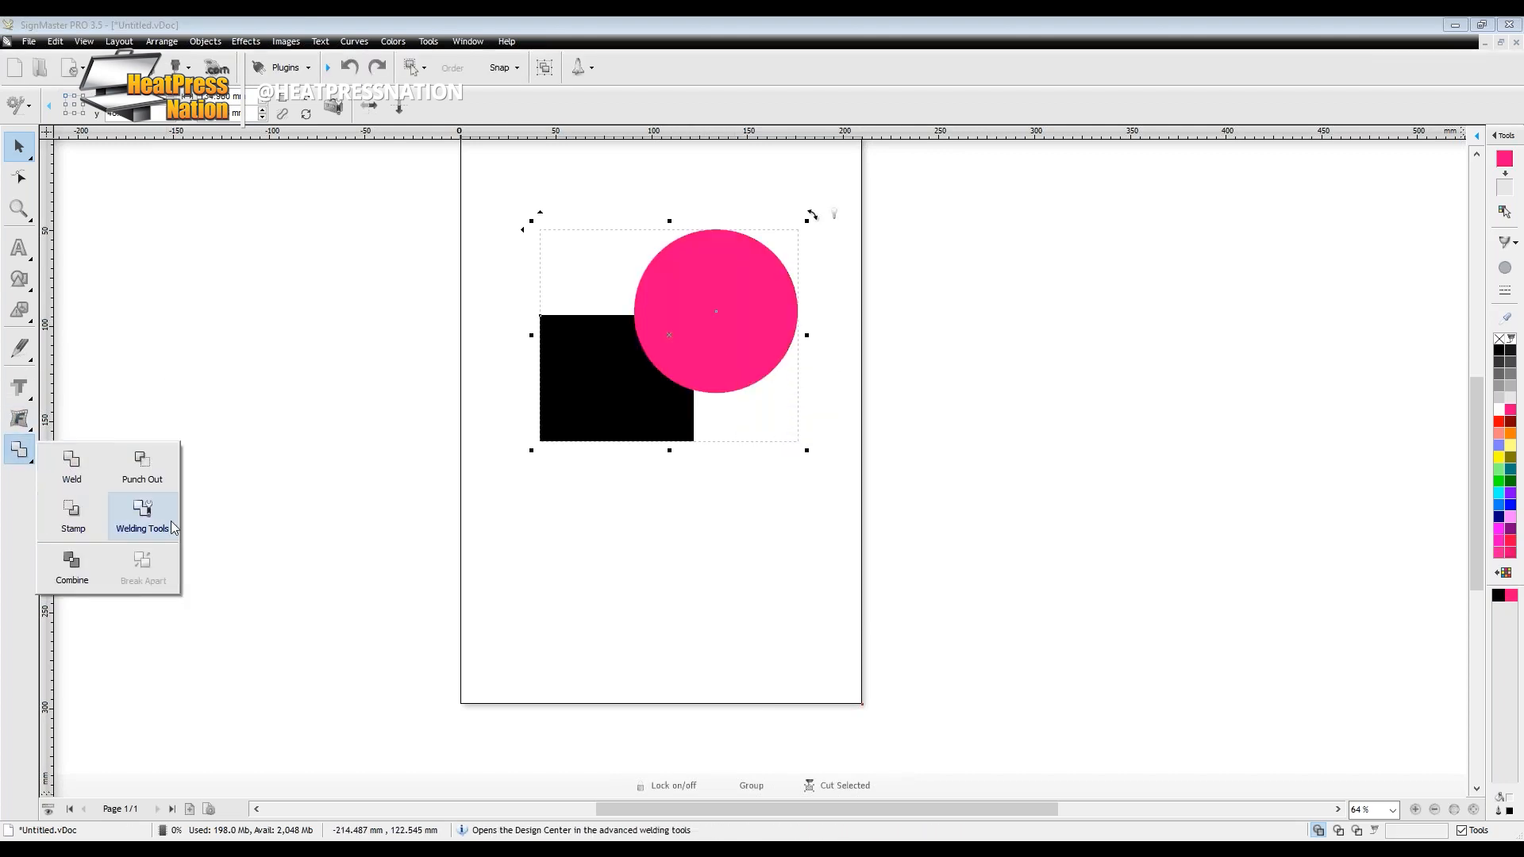
click(143, 514)
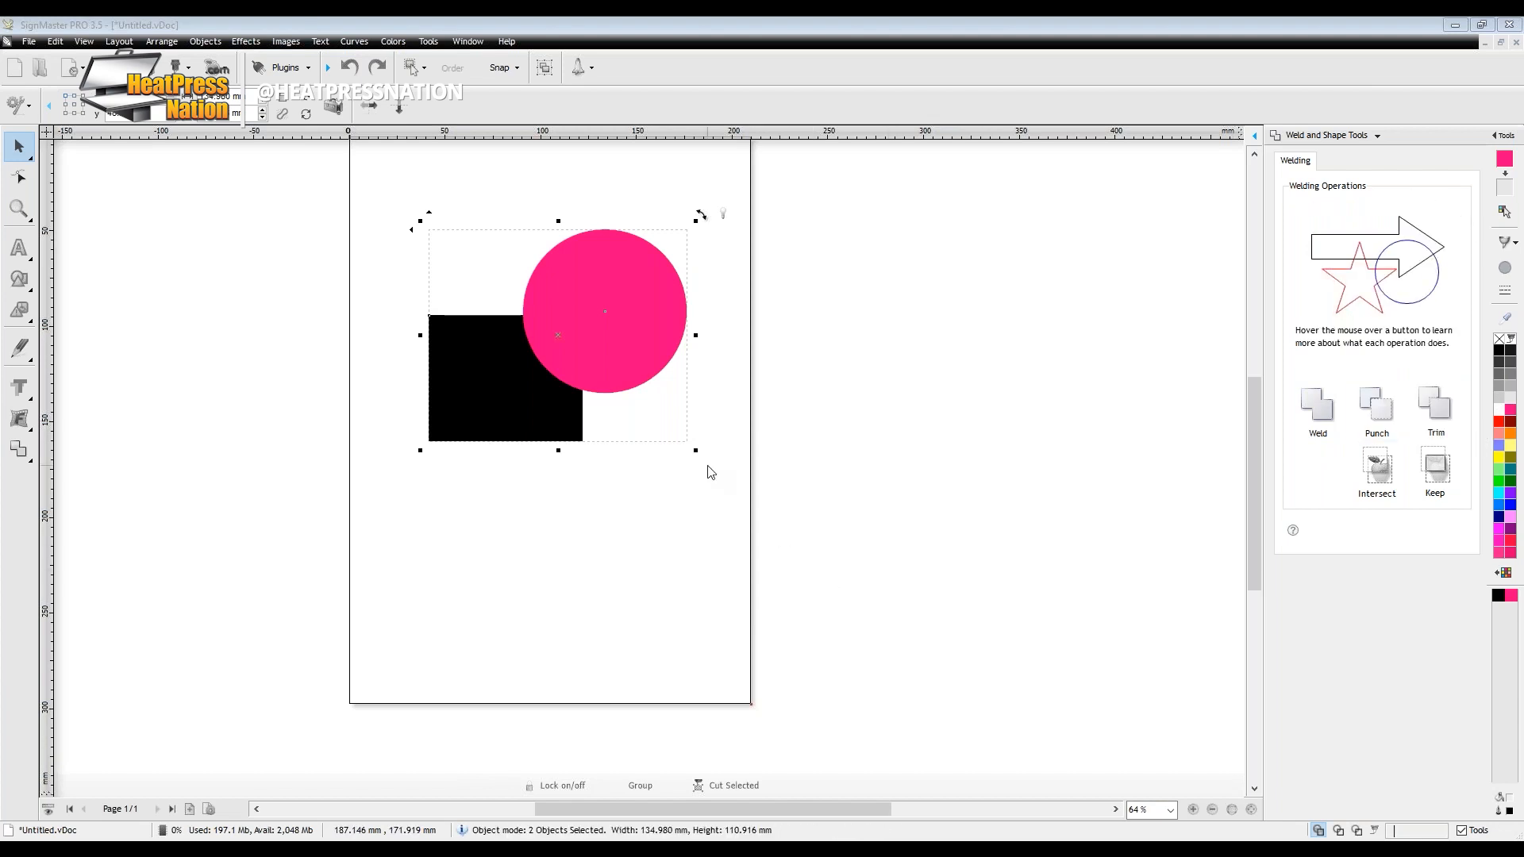
click(584, 473)
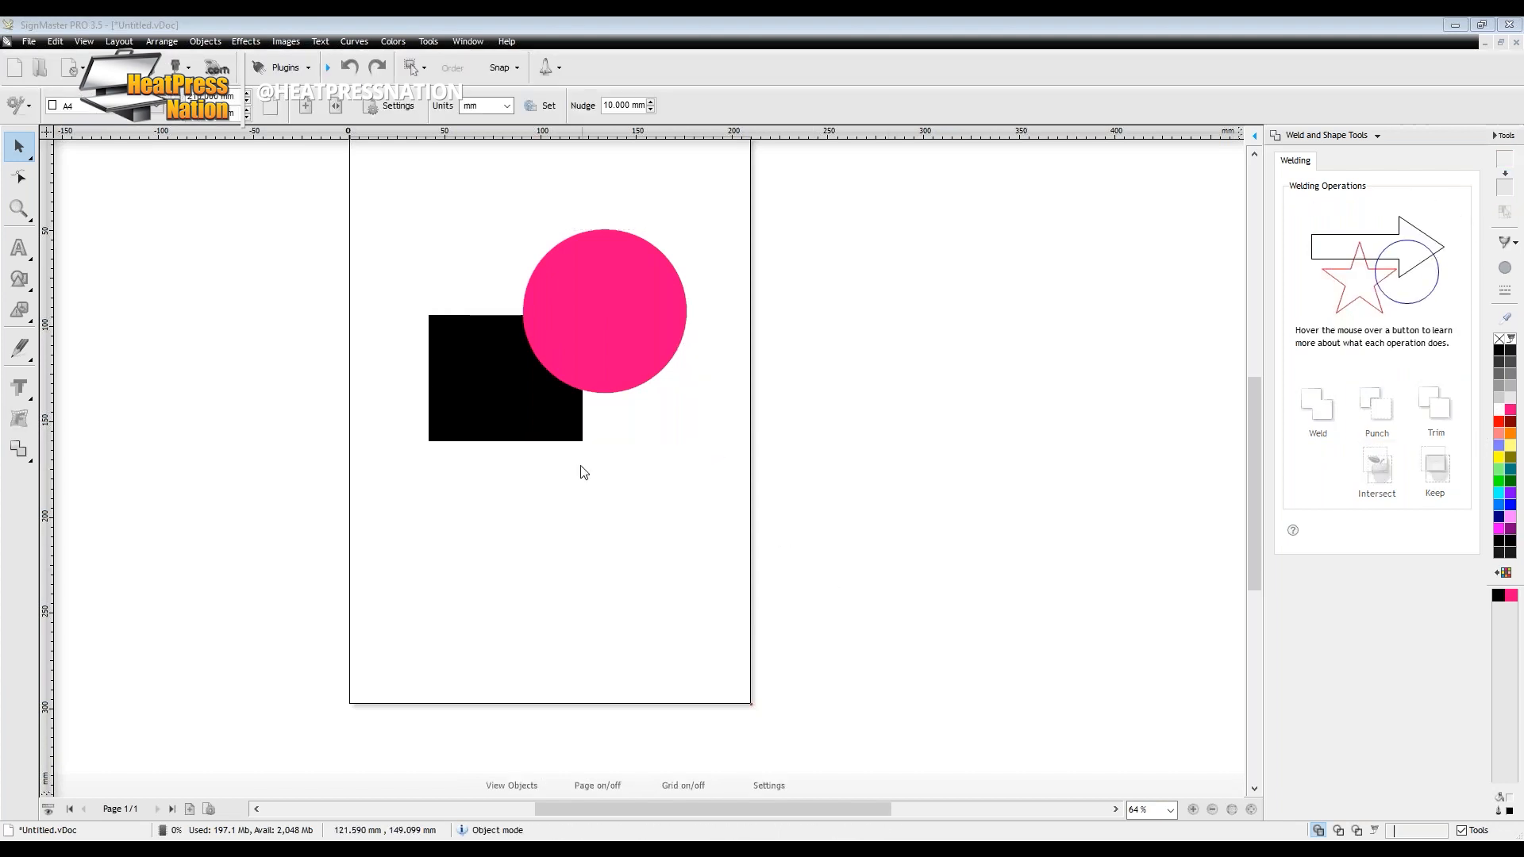
Move the circle and rectangle together lower on the page and place a copy of the circle over the rectangle's upper left corner.
click(534, 343)
shift+click(517, 392)
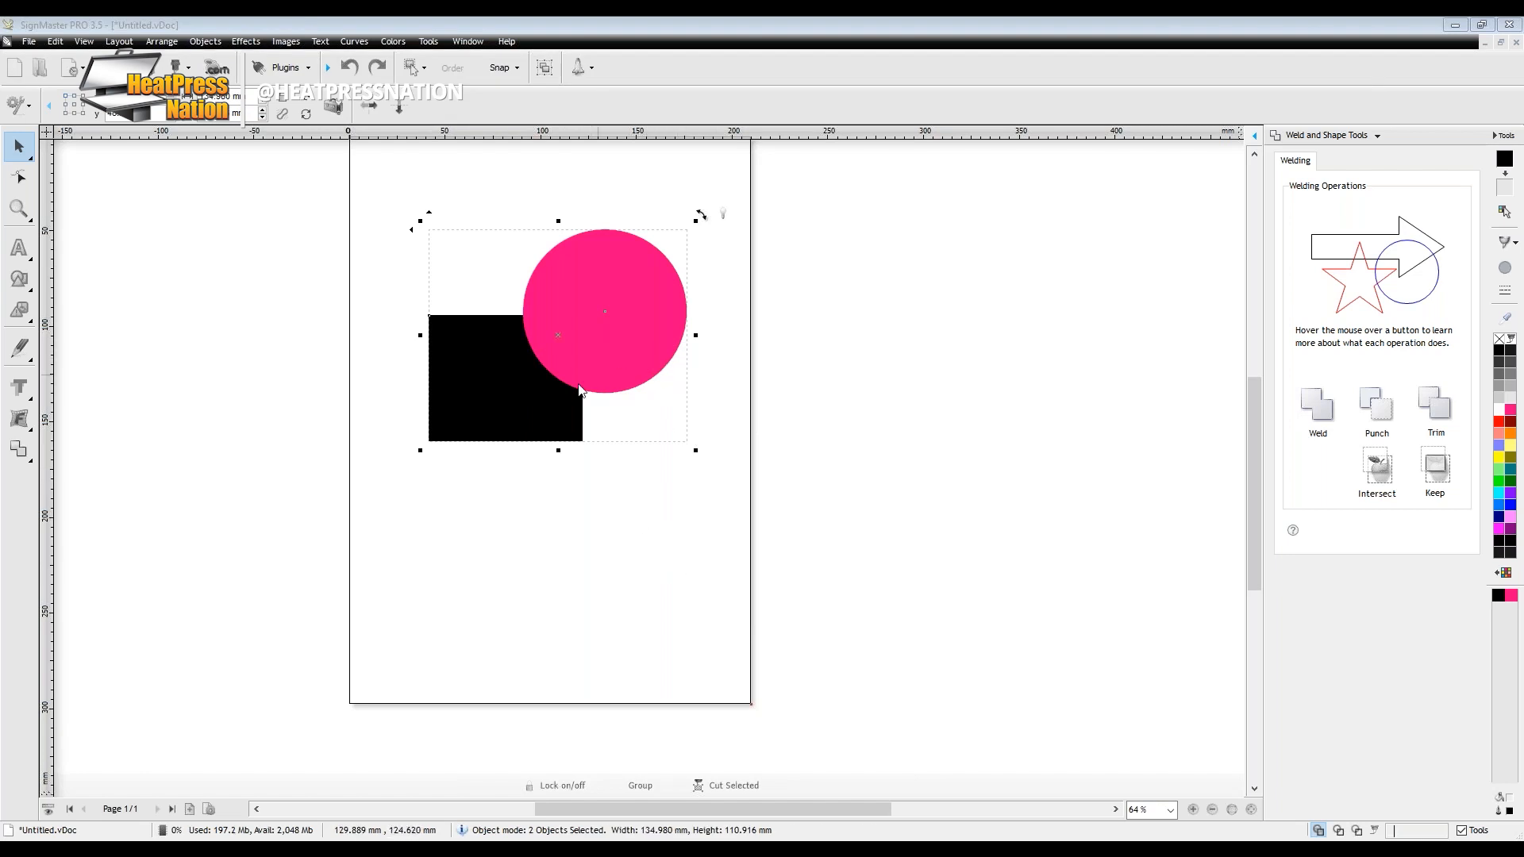
drag(518, 417, 524, 501)
click(836, 412)
drag(665, 430, 474, 409)
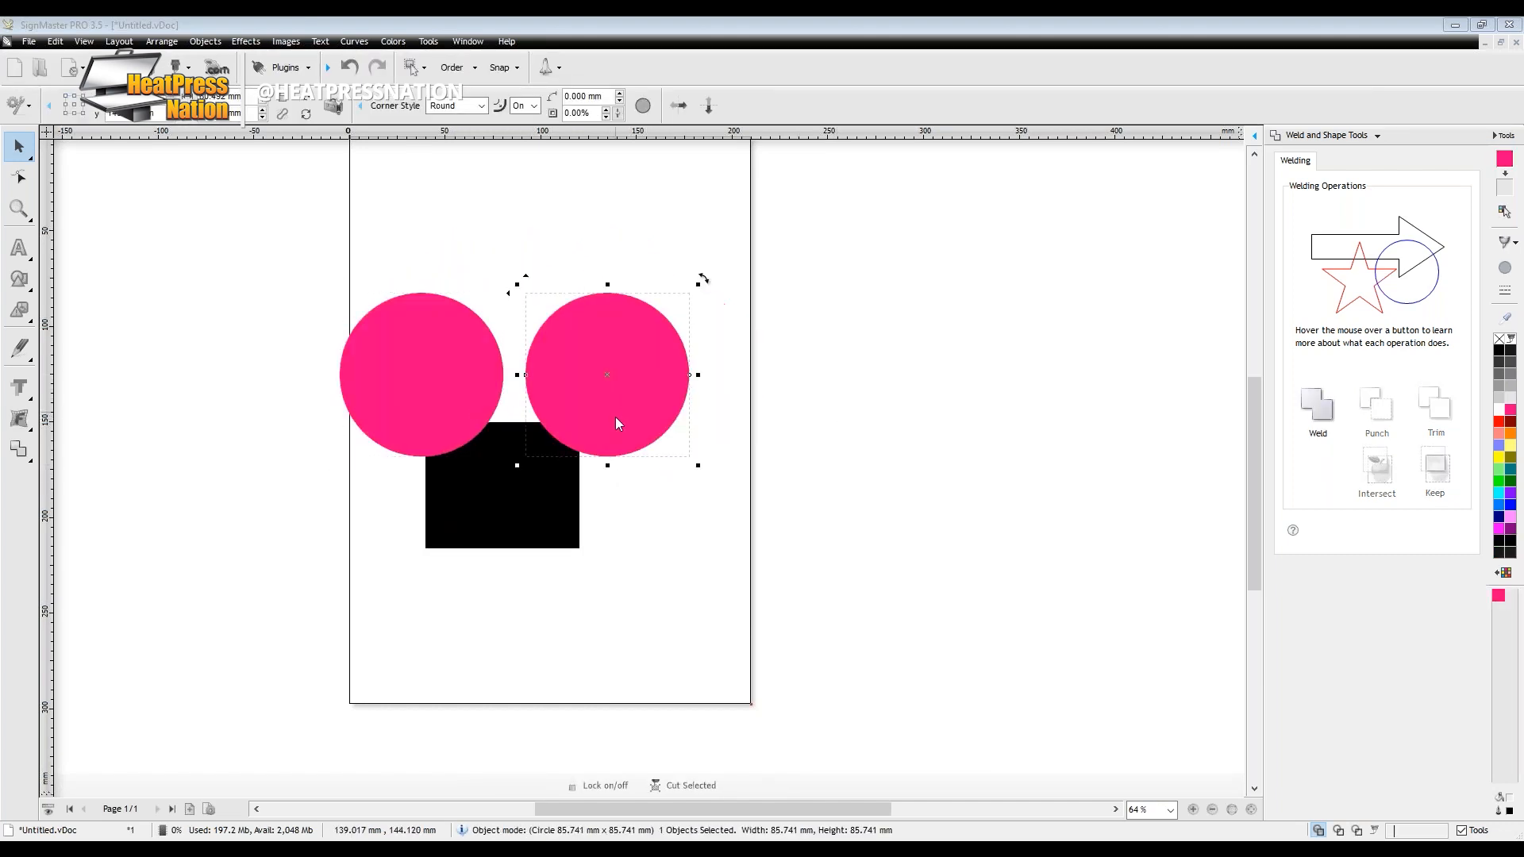
Try welding both pink circles and the black rectangle into one shape, and undo the weld.
drag(738, 222, 283, 601)
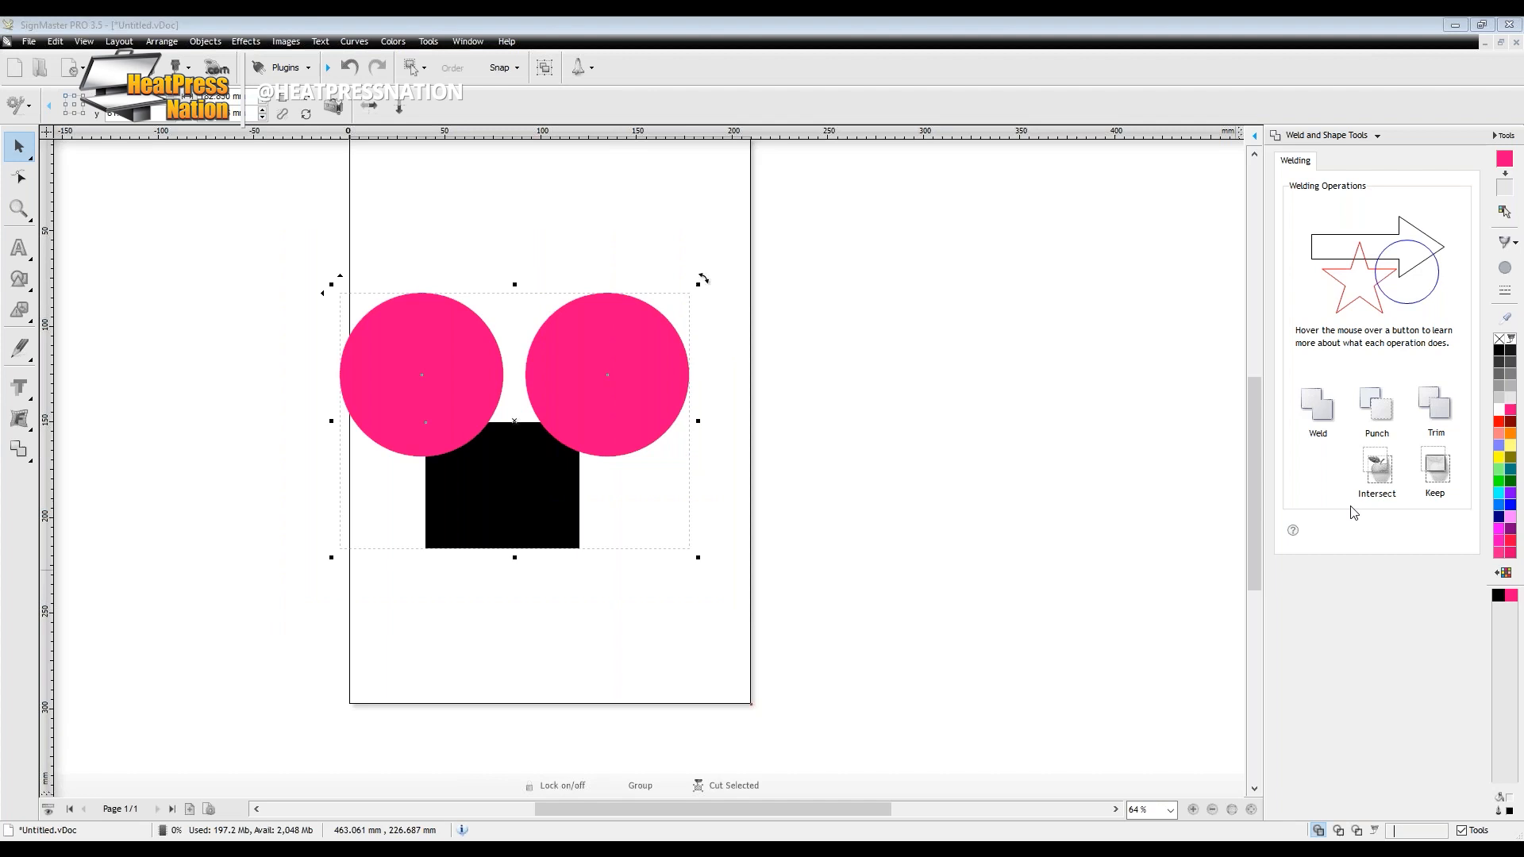
click(1317, 407)
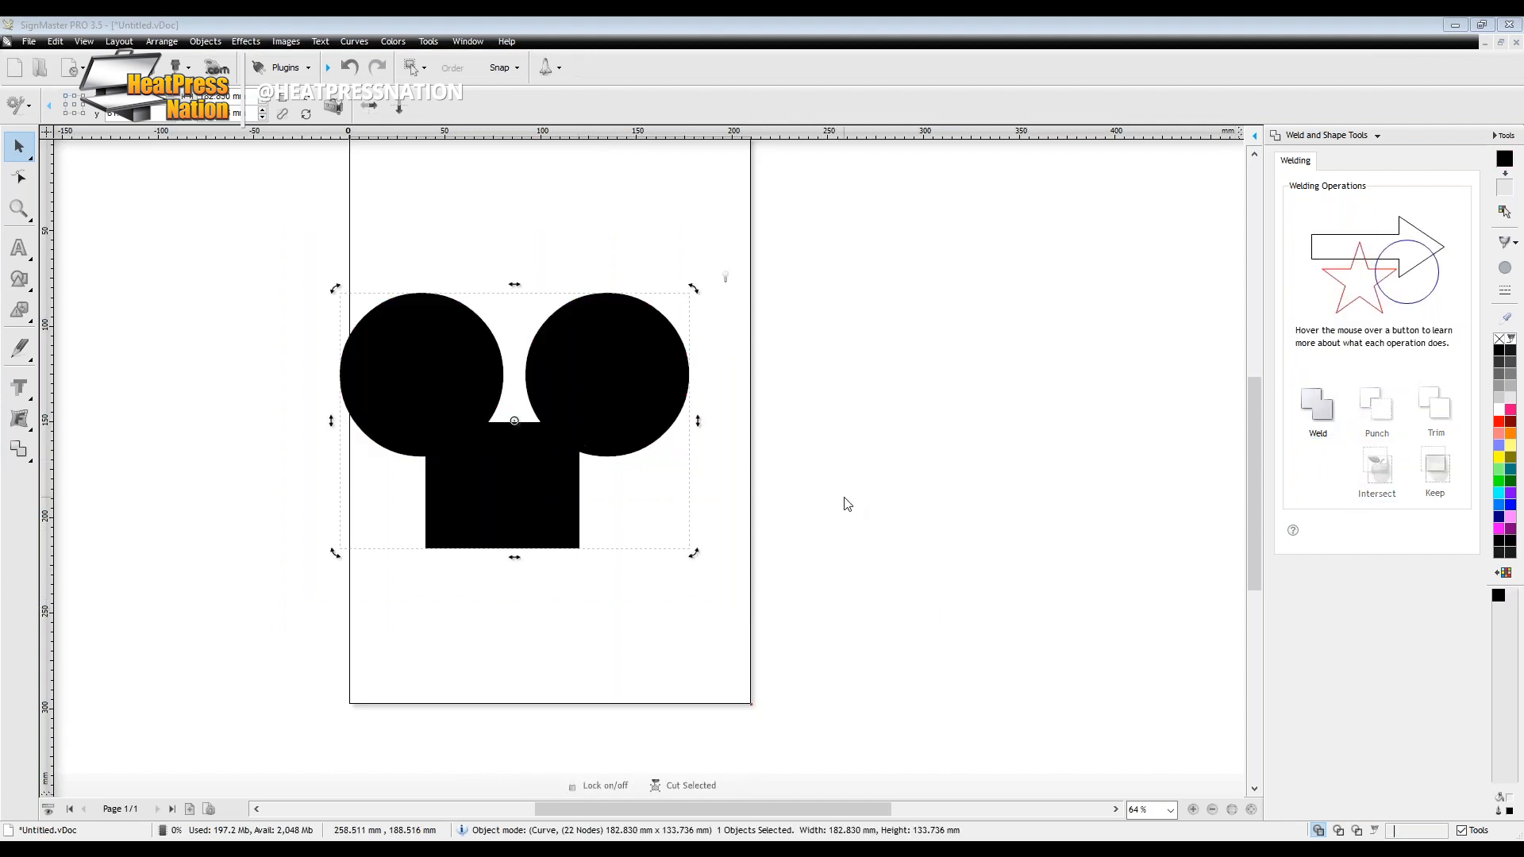
key(ctrl+z)
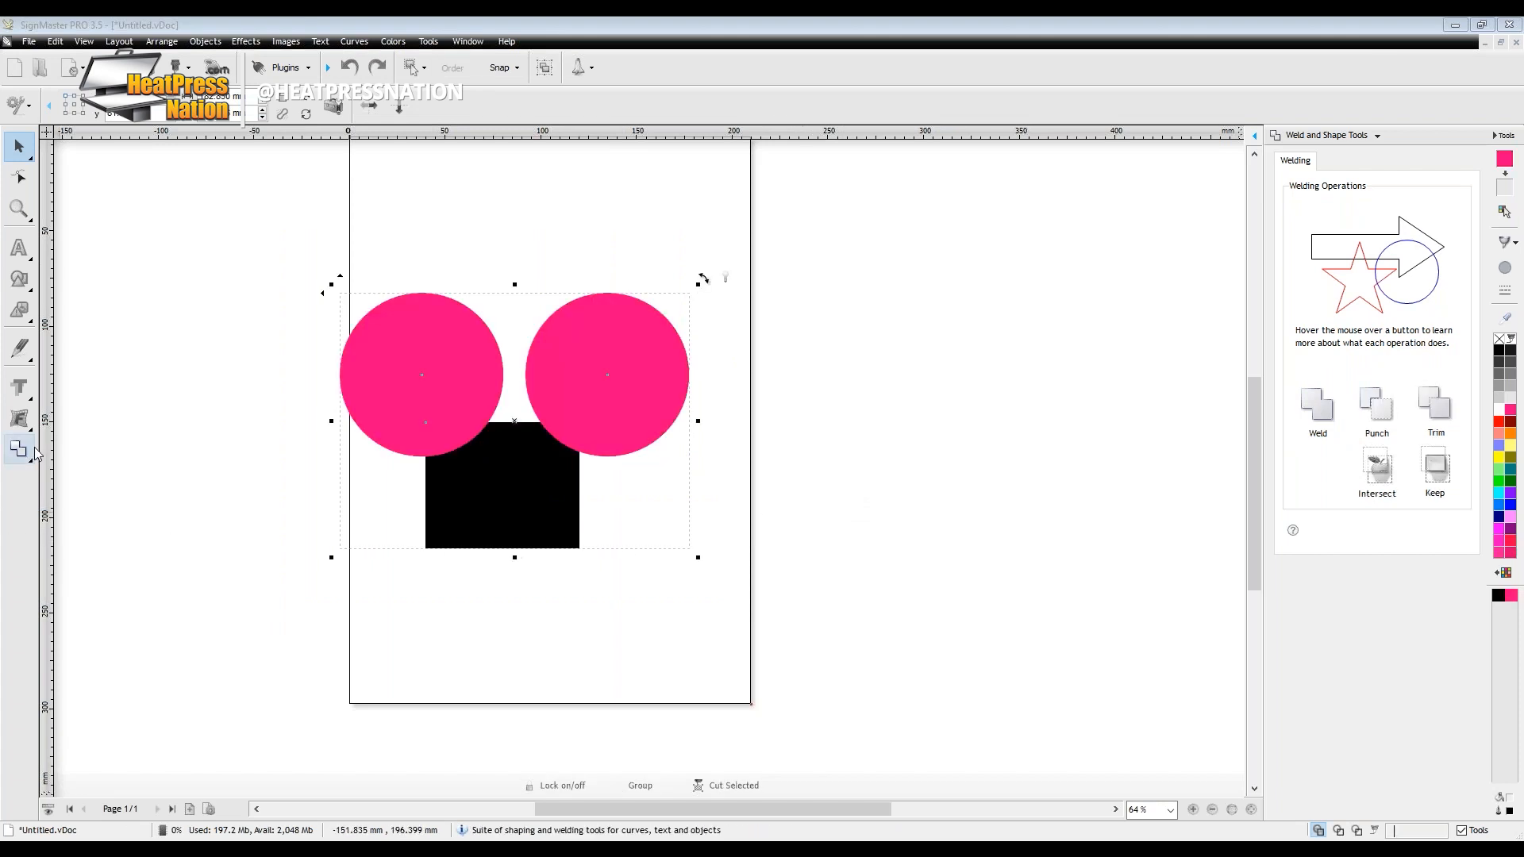
Apply a Block Shadow effect to the right-hand pink circle.
click(791, 445)
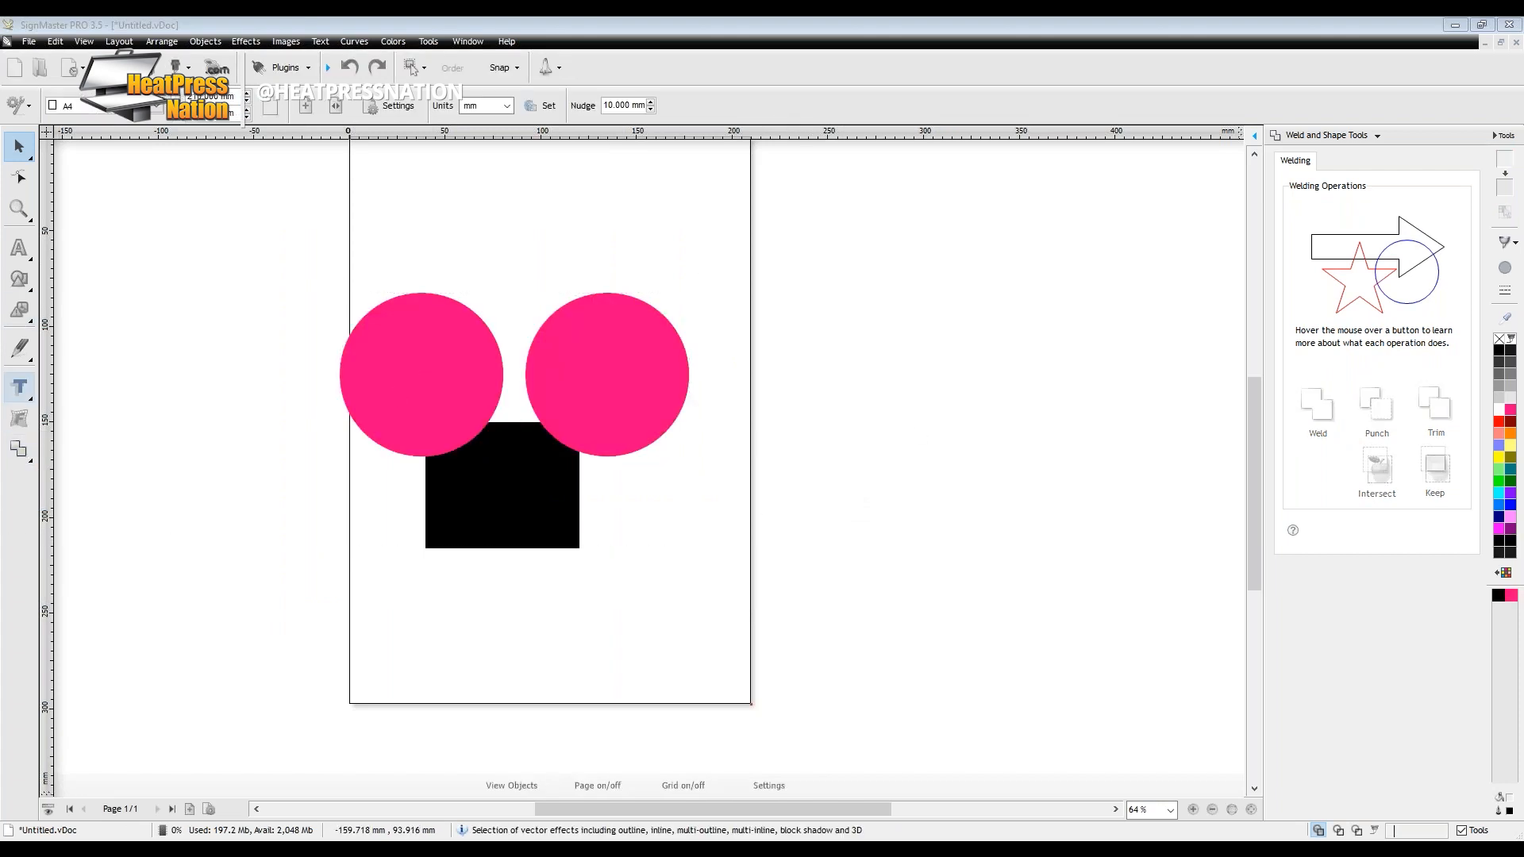
drag(748, 248, 303, 600)
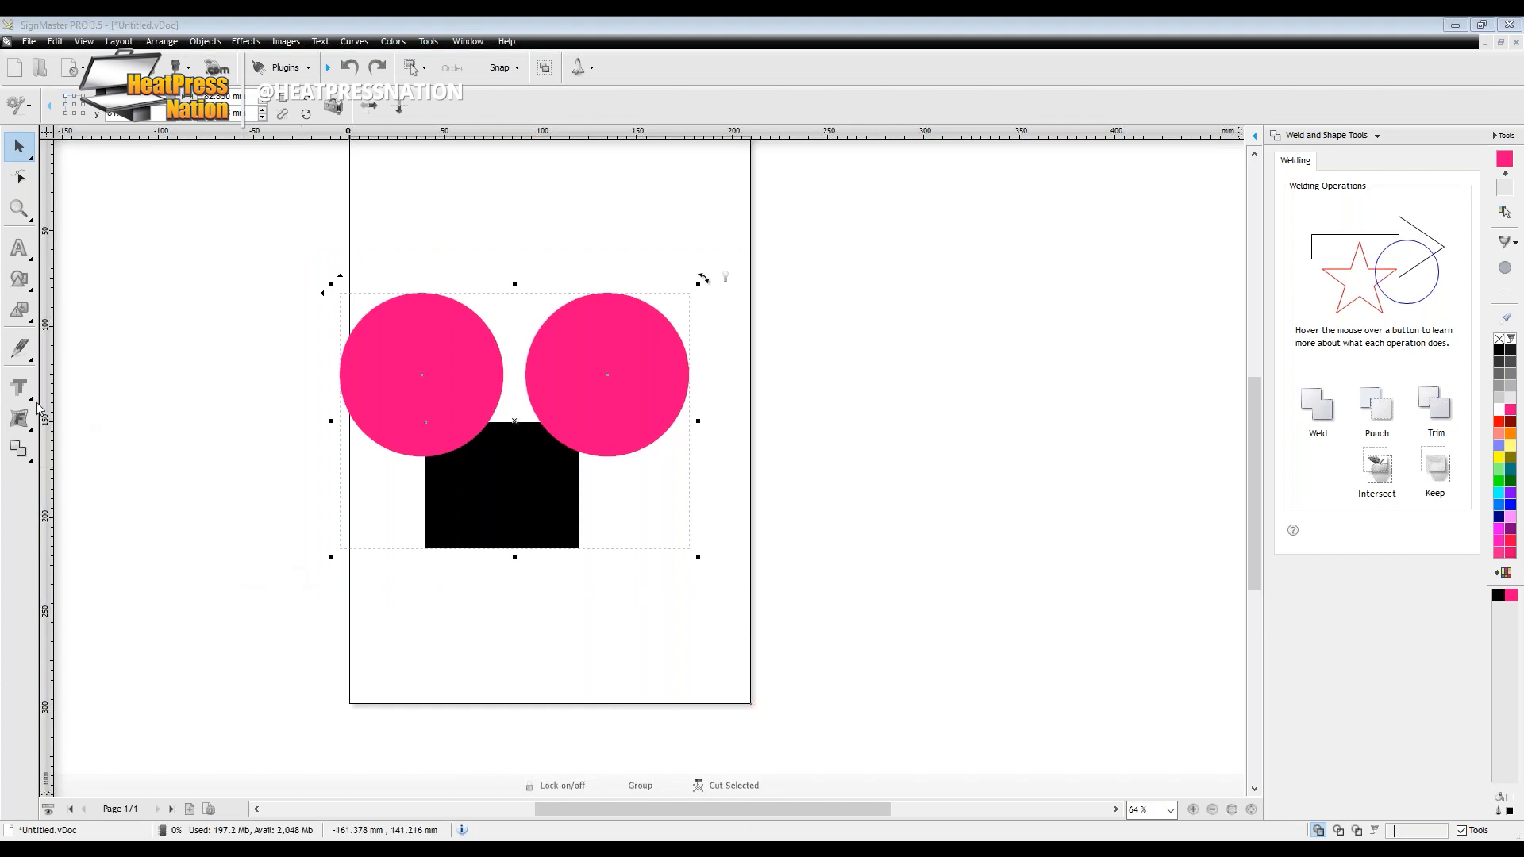
click(885, 606)
click(565, 506)
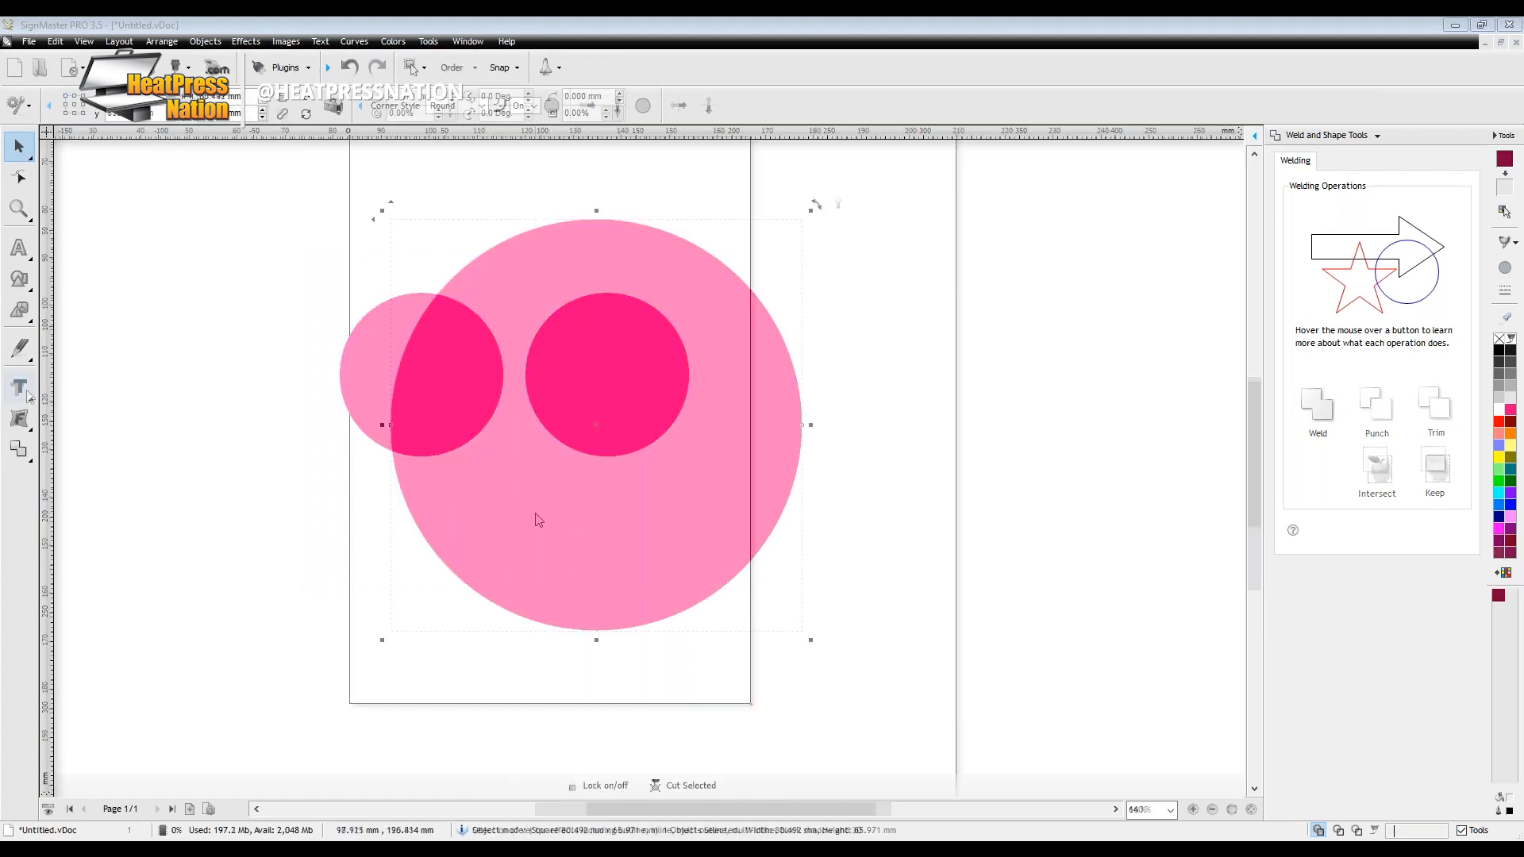
click(24, 389)
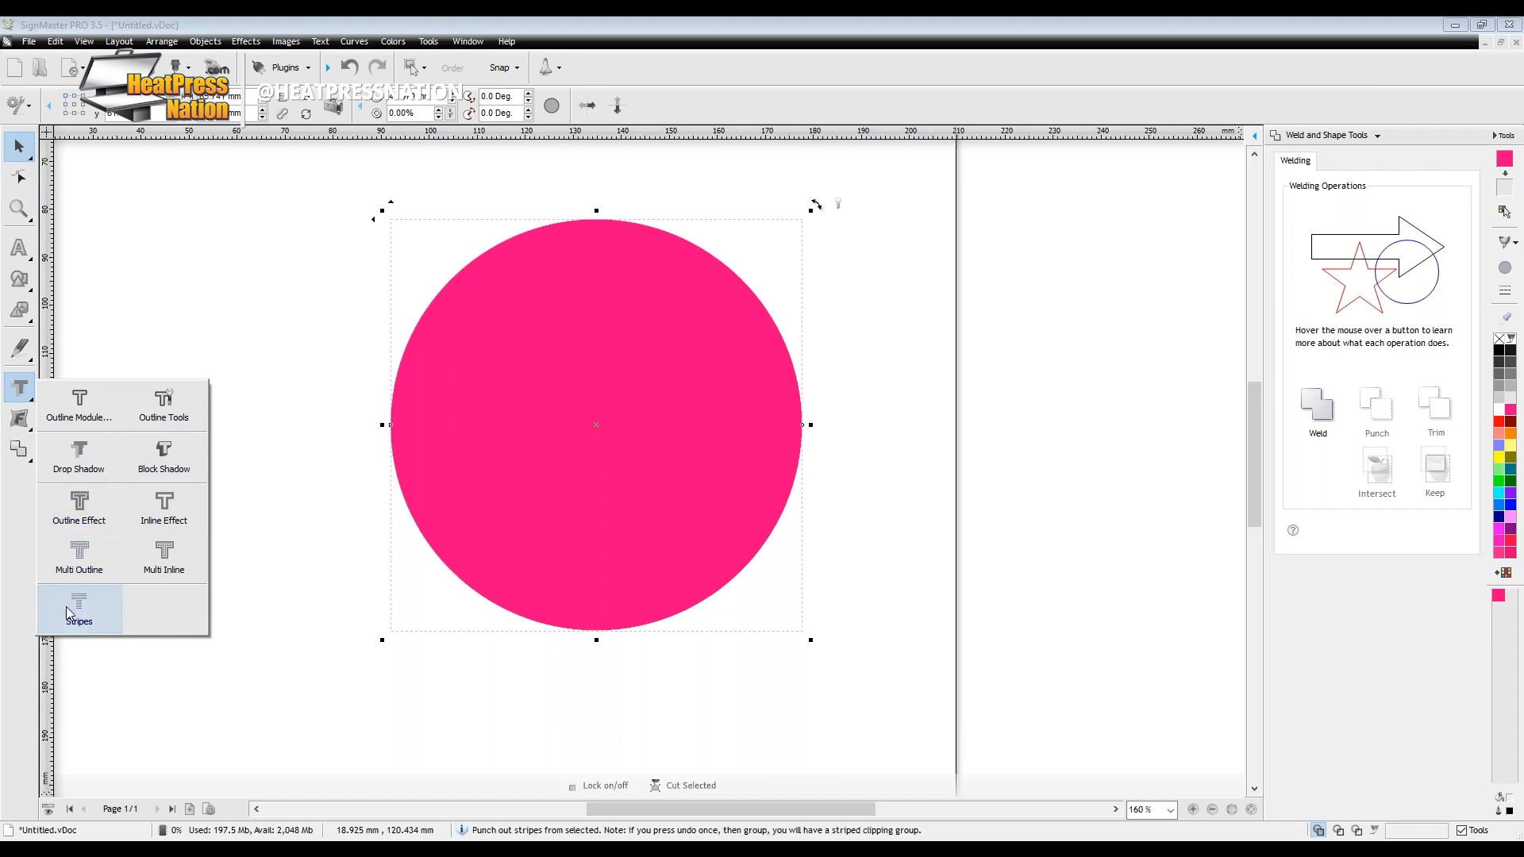
click(166, 465)
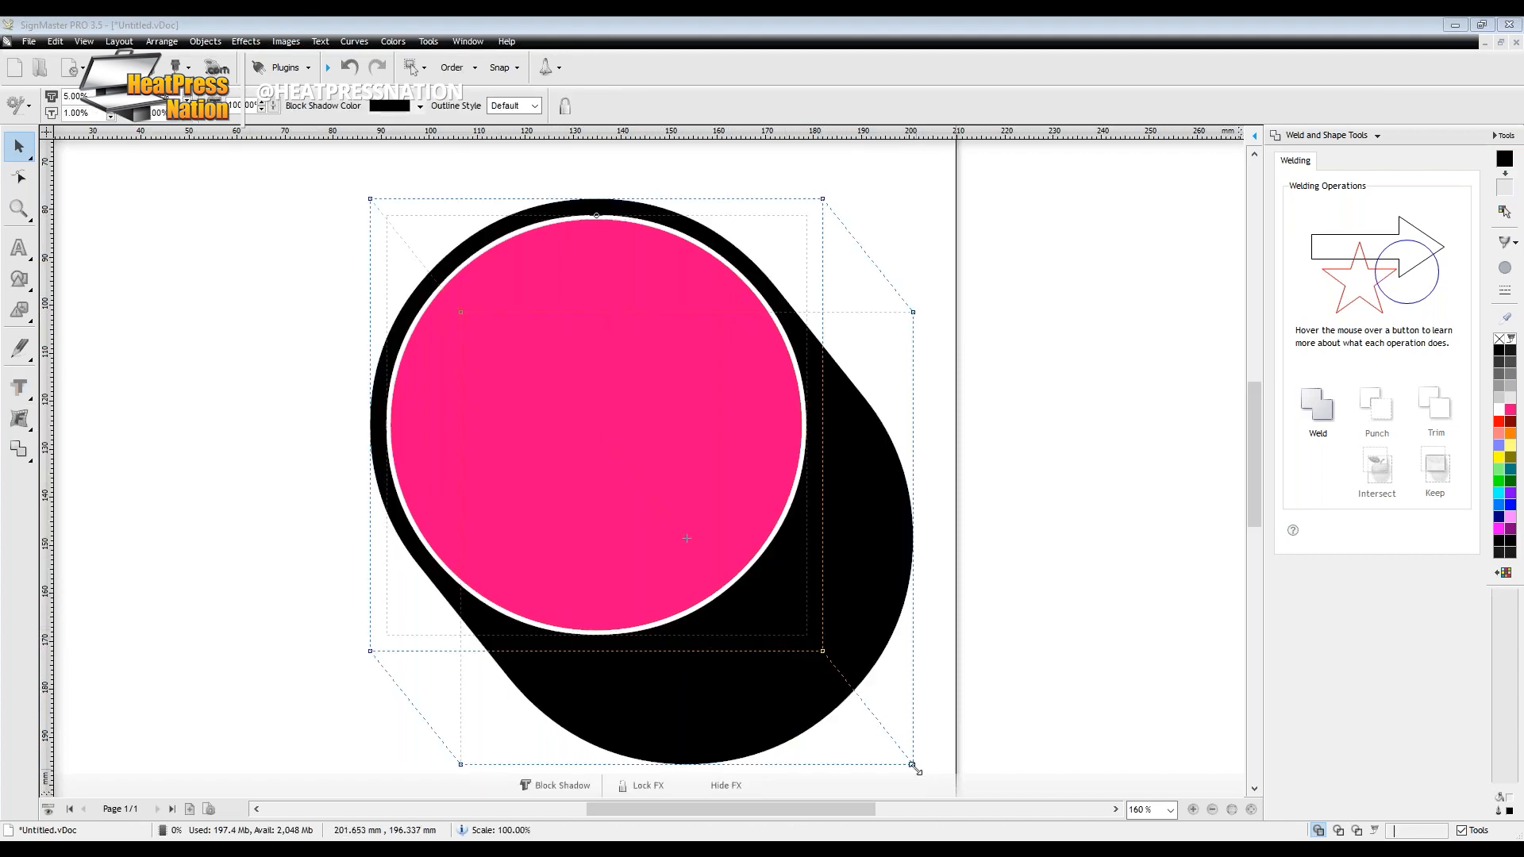
Redirect the circle's block shadow toward the lower left and widen the white inset around the circle to 2.48%.
drag(914, 766, 929, 727)
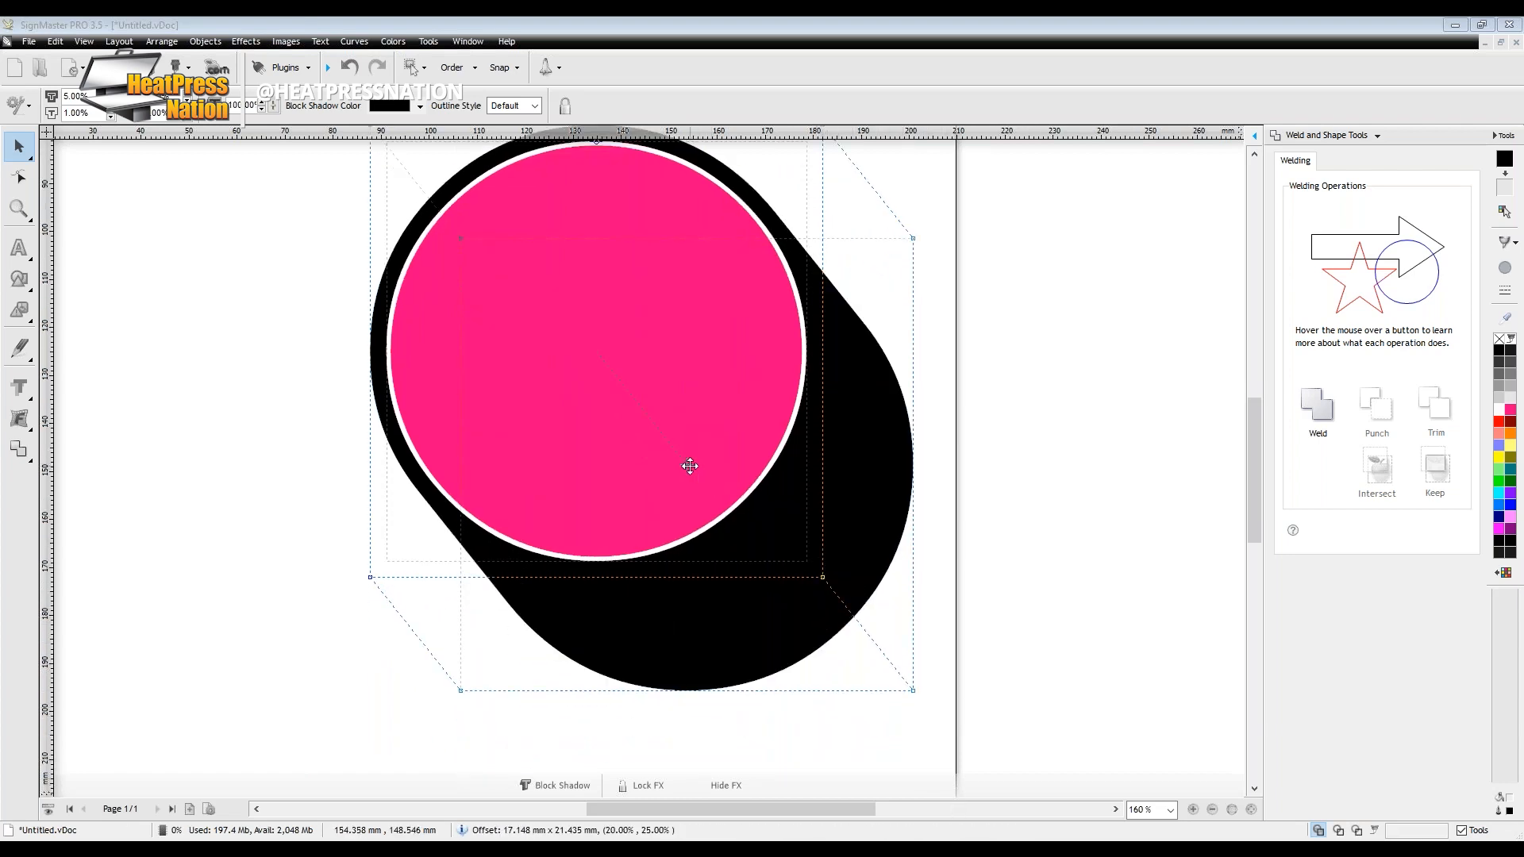
drag(687, 466, 473, 470)
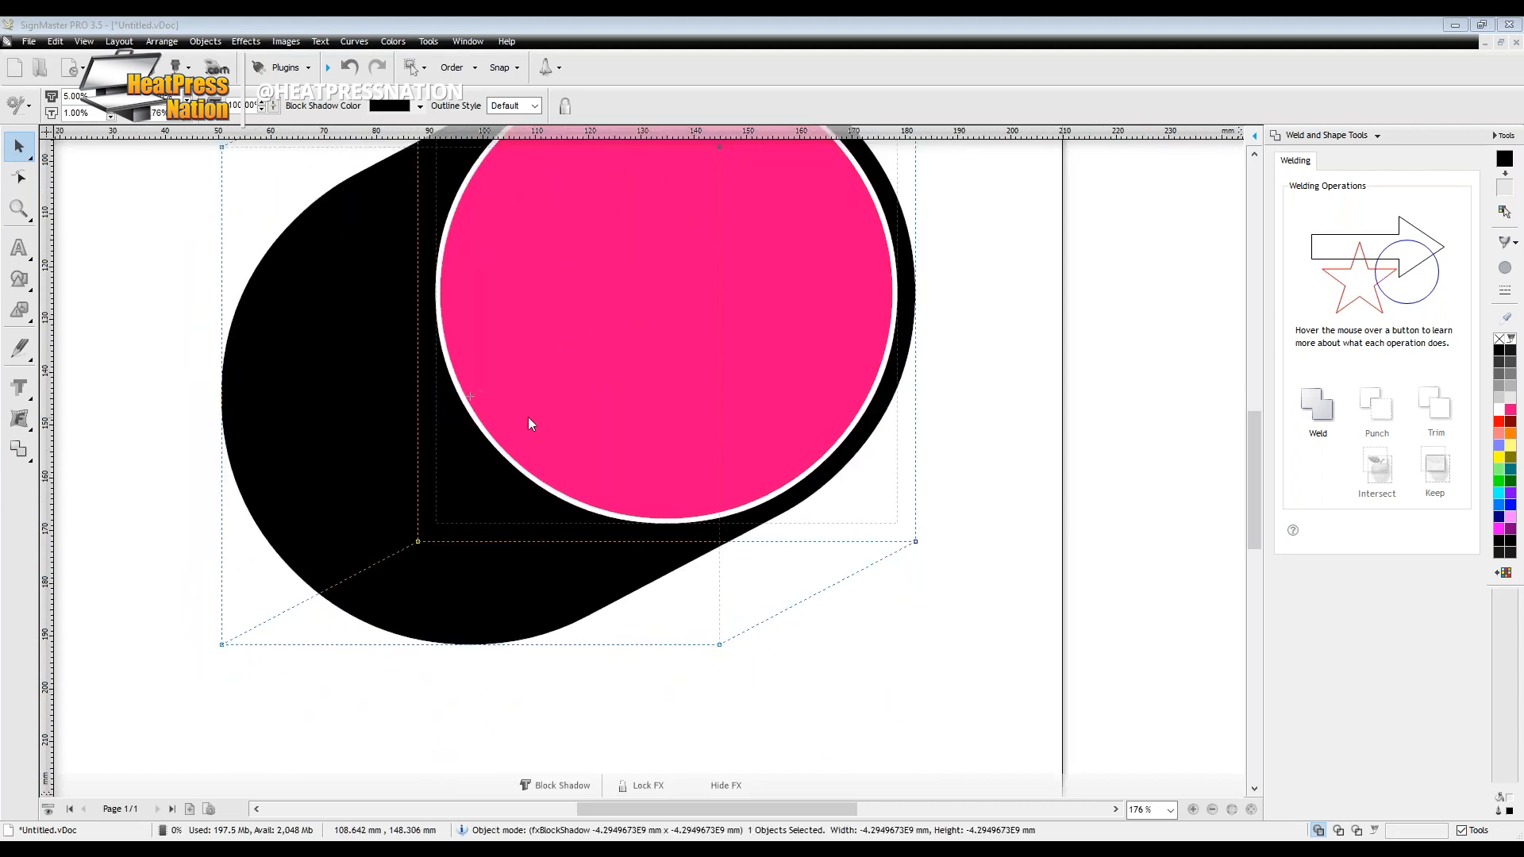
scroll(845, 523, up, 1)
scroll(859, 517, down, 3)
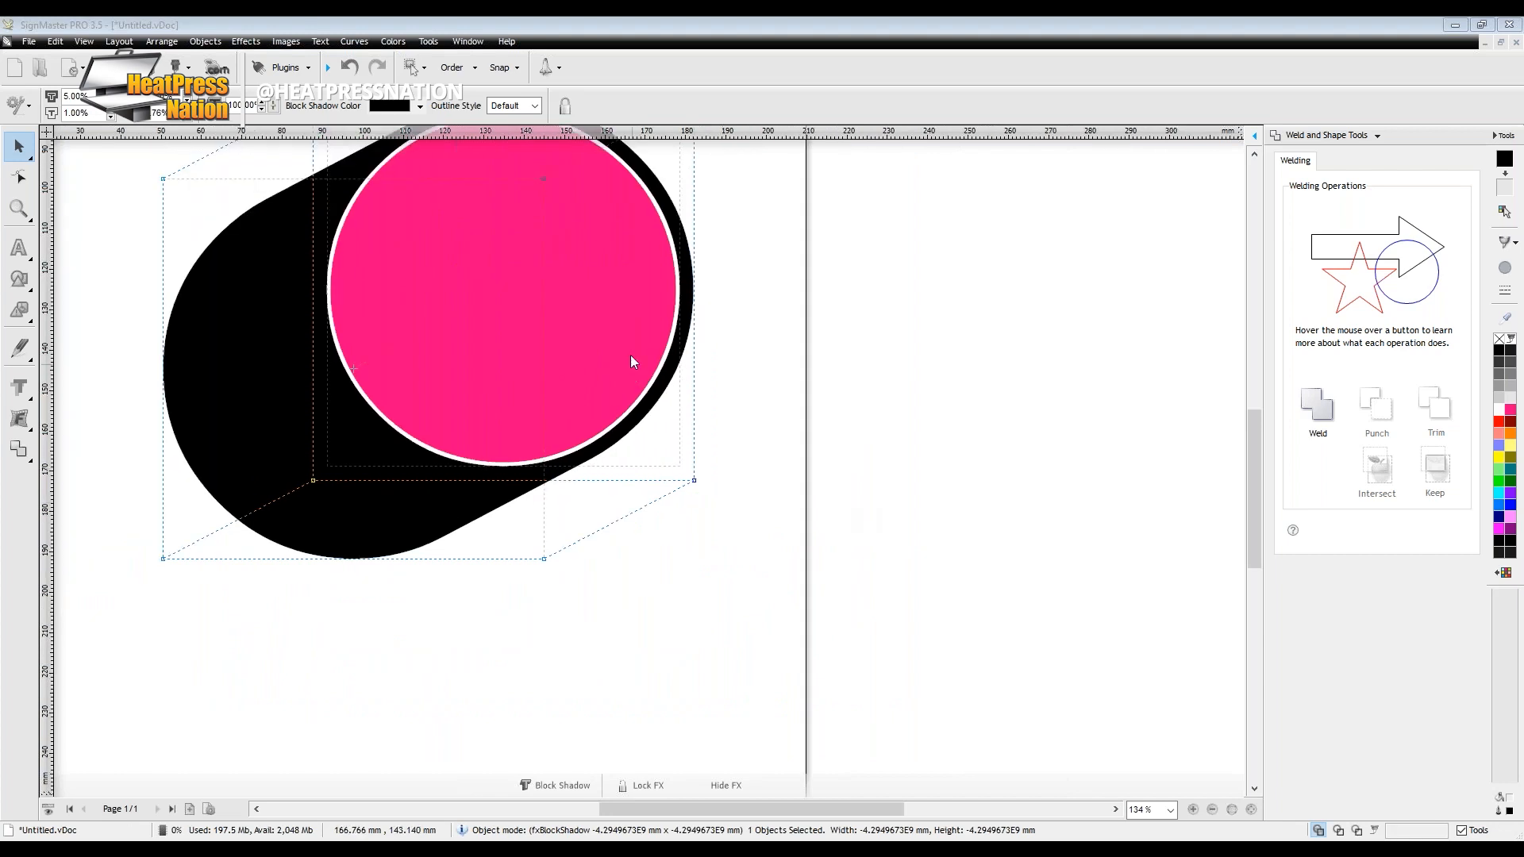
drag(527, 176, 530, 176)
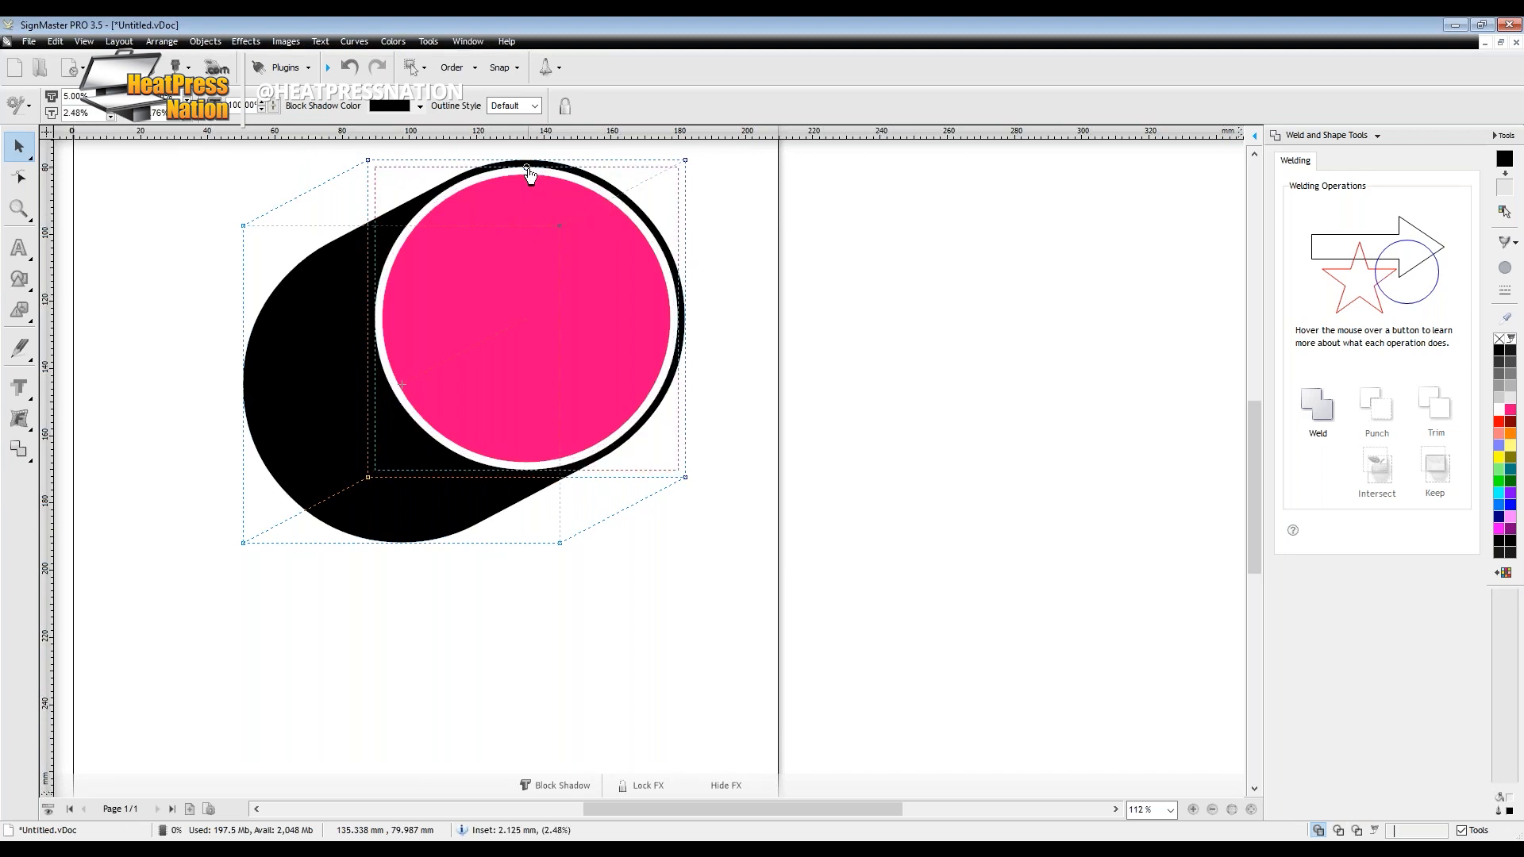
Vary the block shadow's black outline from 11.02% to 0.00%, and widen it around the whole circle to about 13.7%.
mouse_move(368, 158)
mouse_down()
mouse_move(410, 205)
mouse_move(354, 148)
mouse_up()
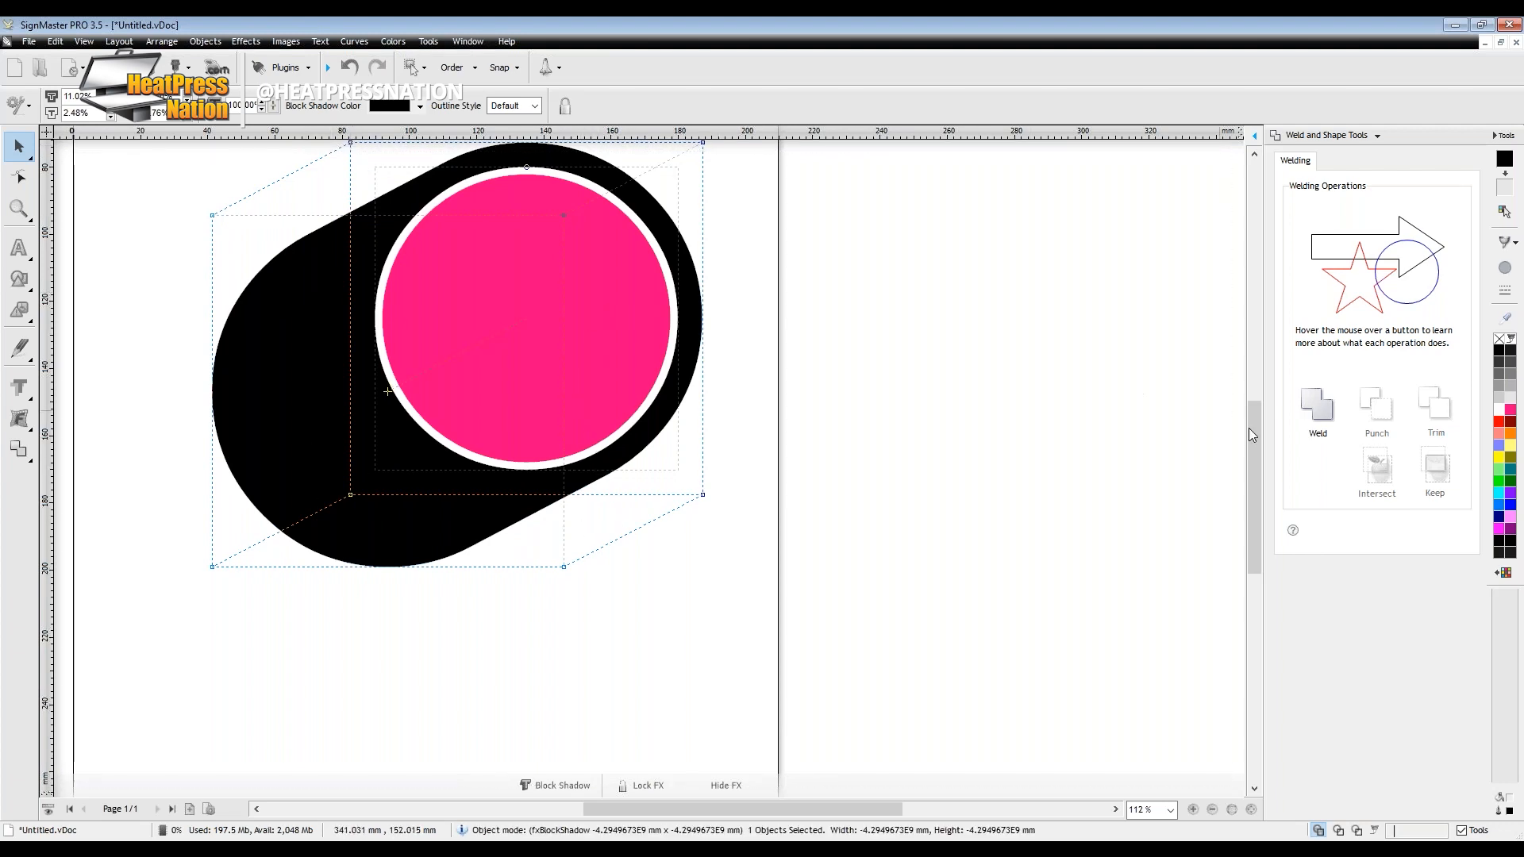
drag(1252, 479, 1249, 467)
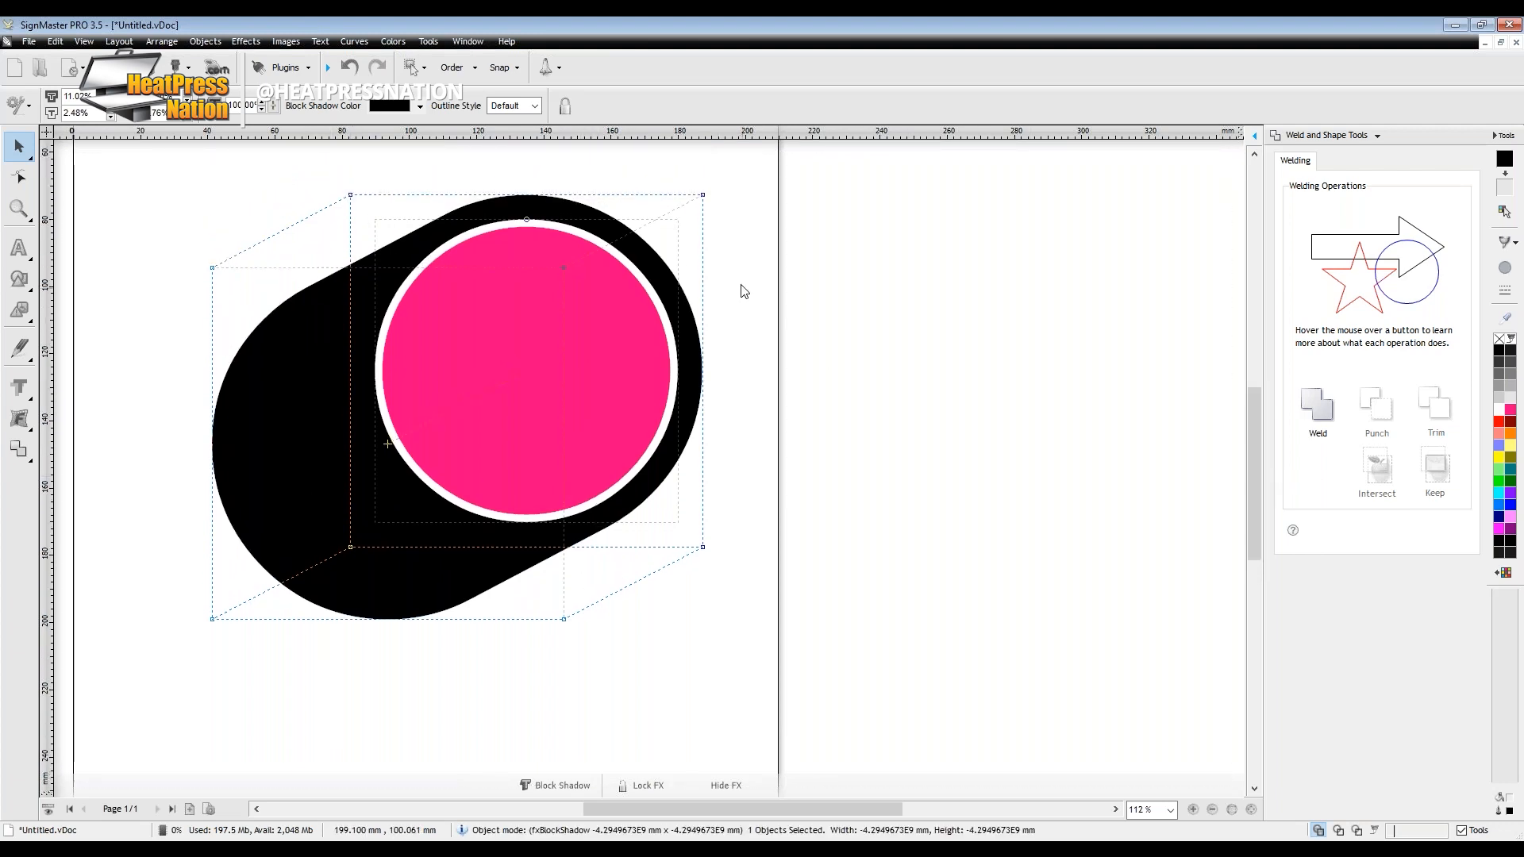
drag(699, 197, 670, 226)
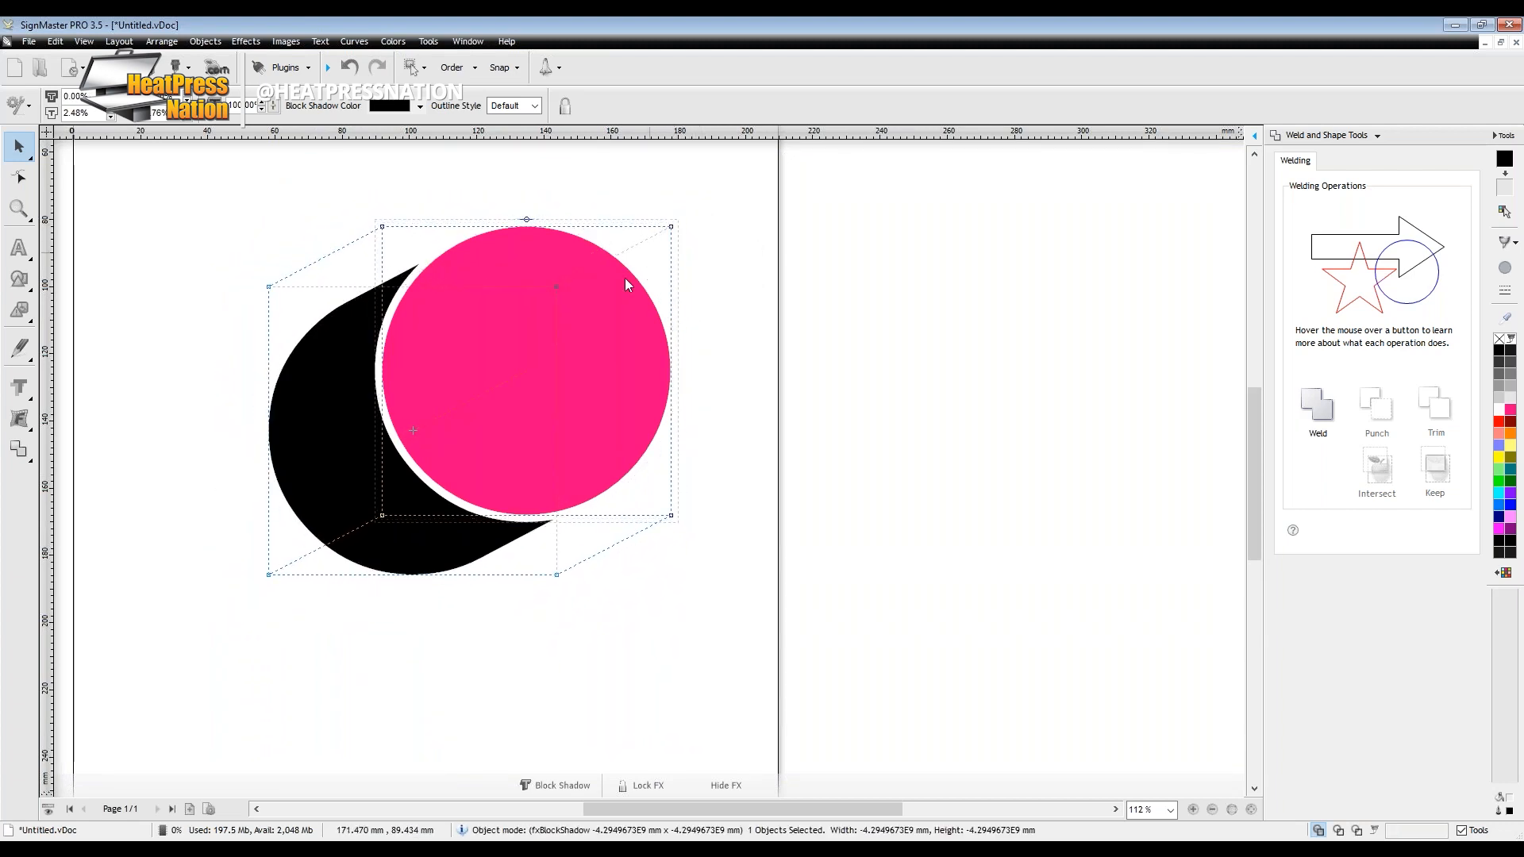
drag(412, 431, 382, 447)
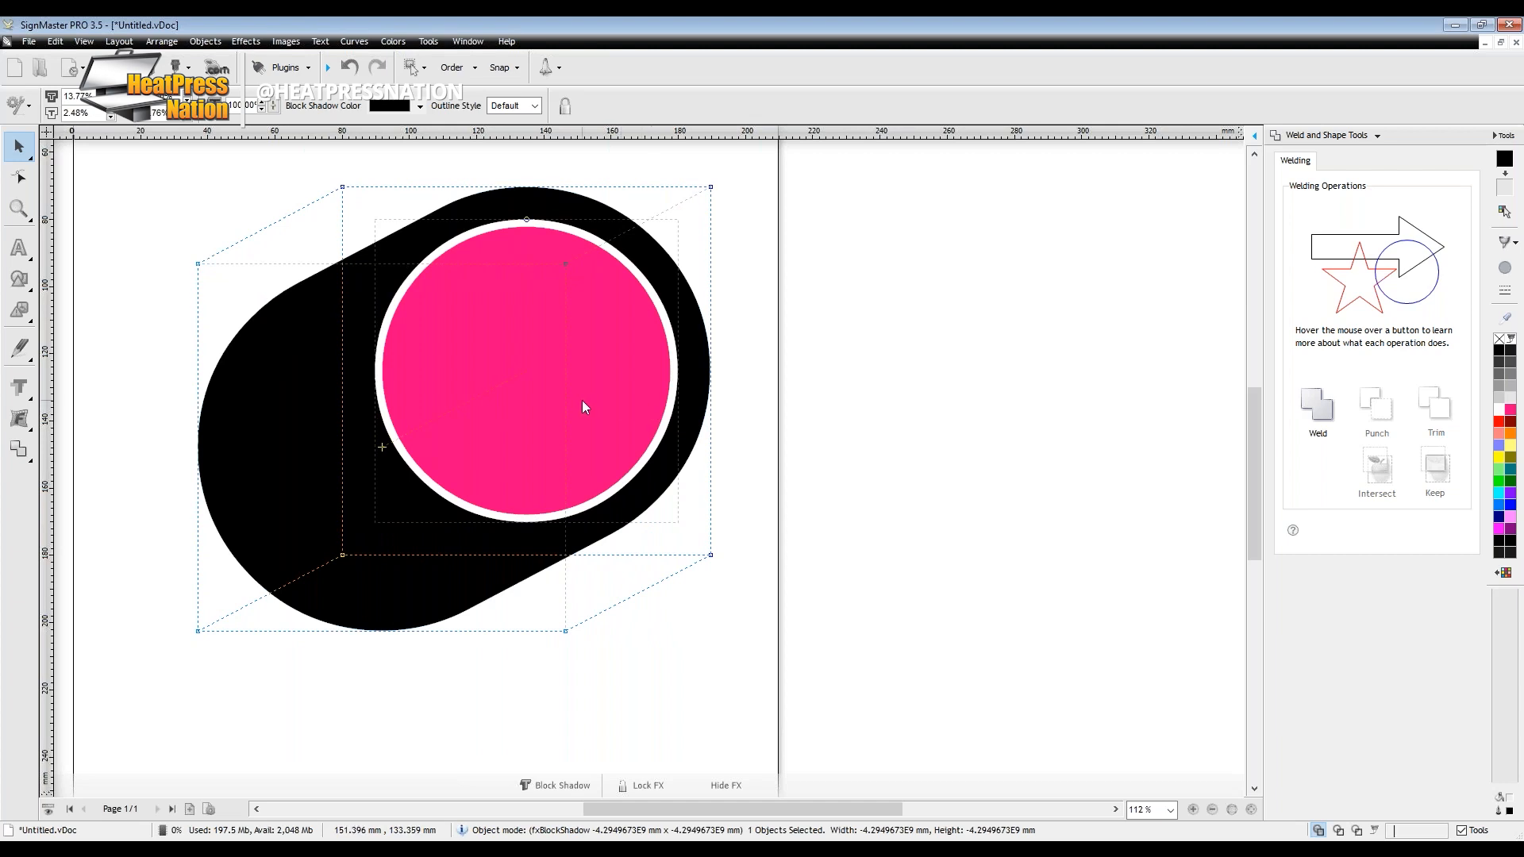
Convert the circle's block shadow to curves, shift the group slightly, and ungroup the circle from its shadow.
right_click(365, 376)
mouse_move(407, 404)
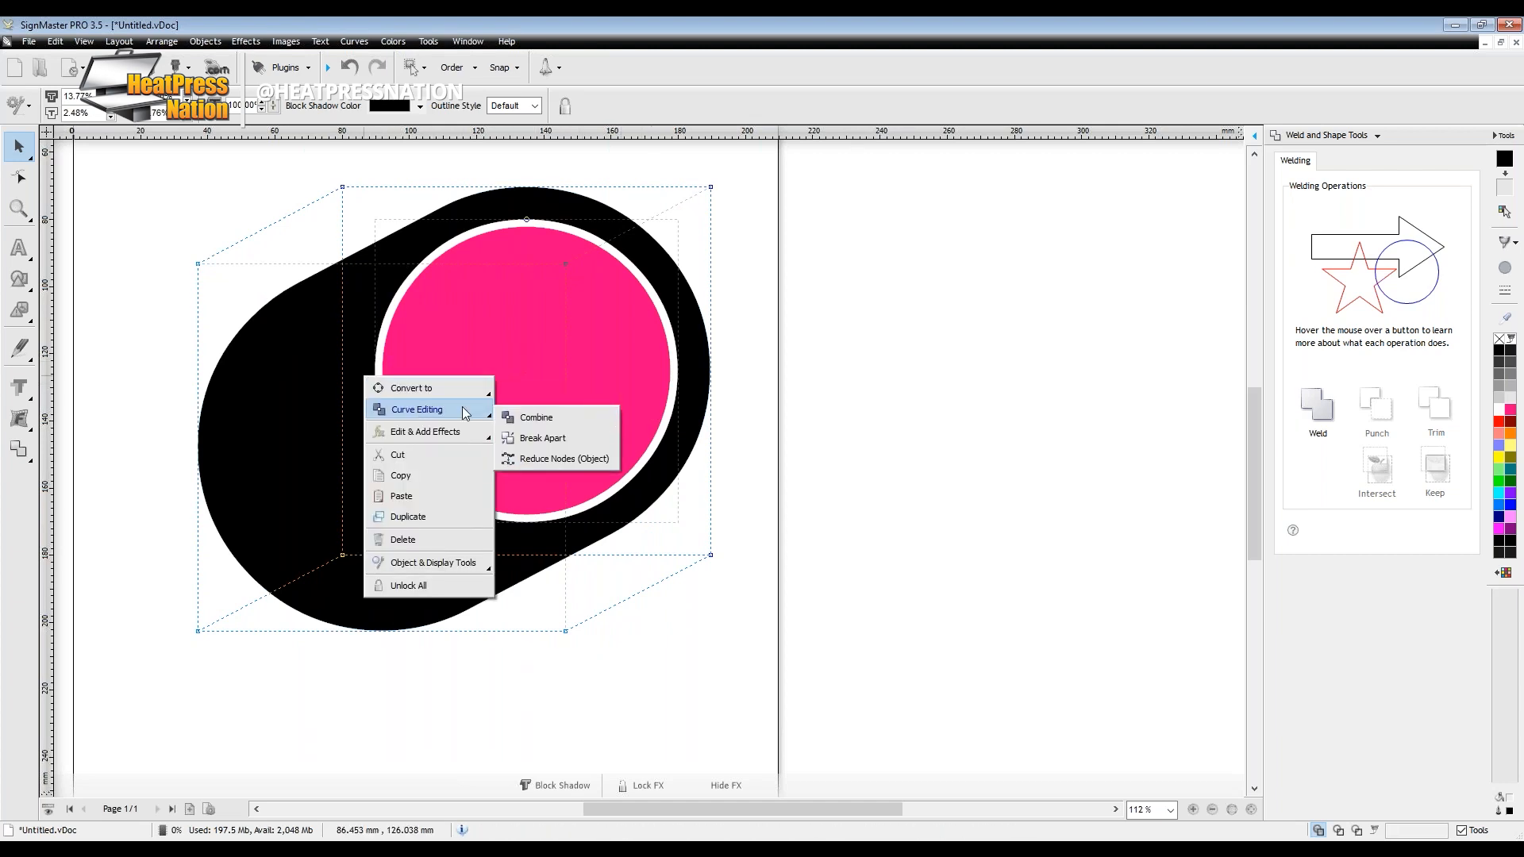
mouse_move(456, 393)
click(535, 398)
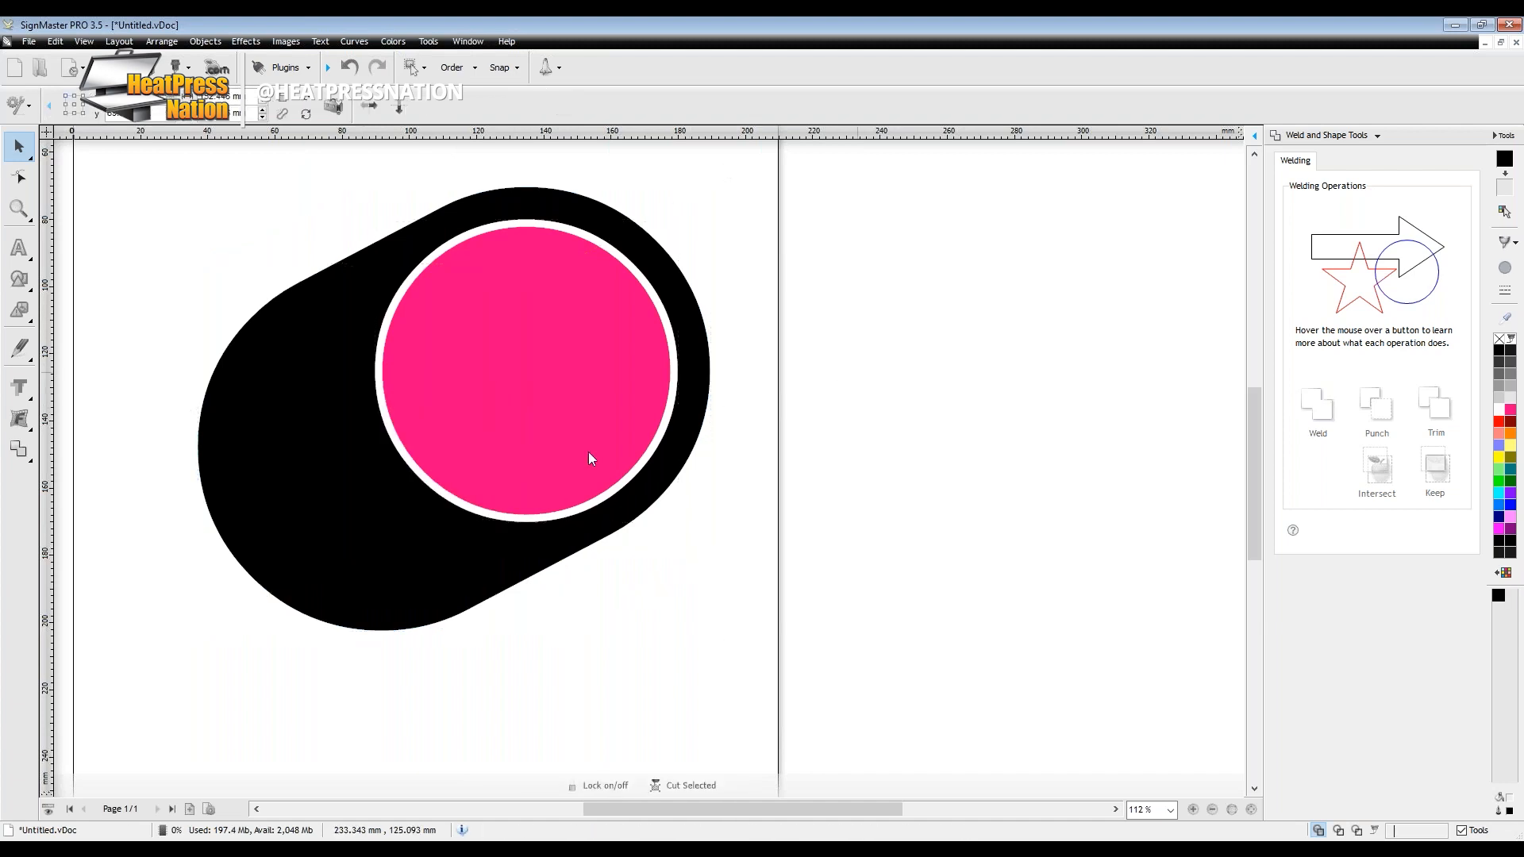
drag(401, 516, 484, 531)
right_click(489, 507)
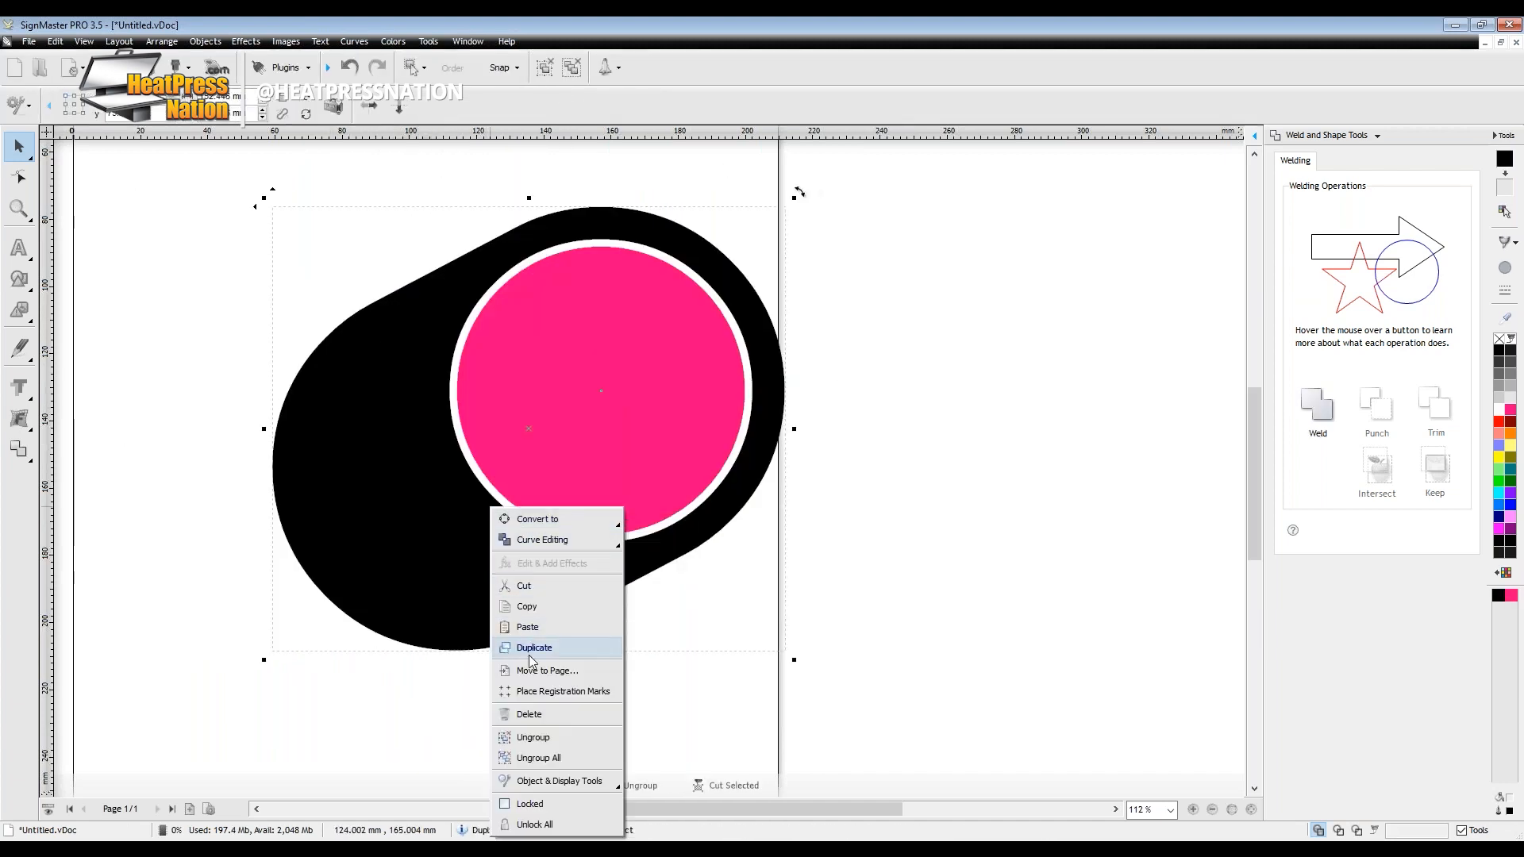
click(532, 737)
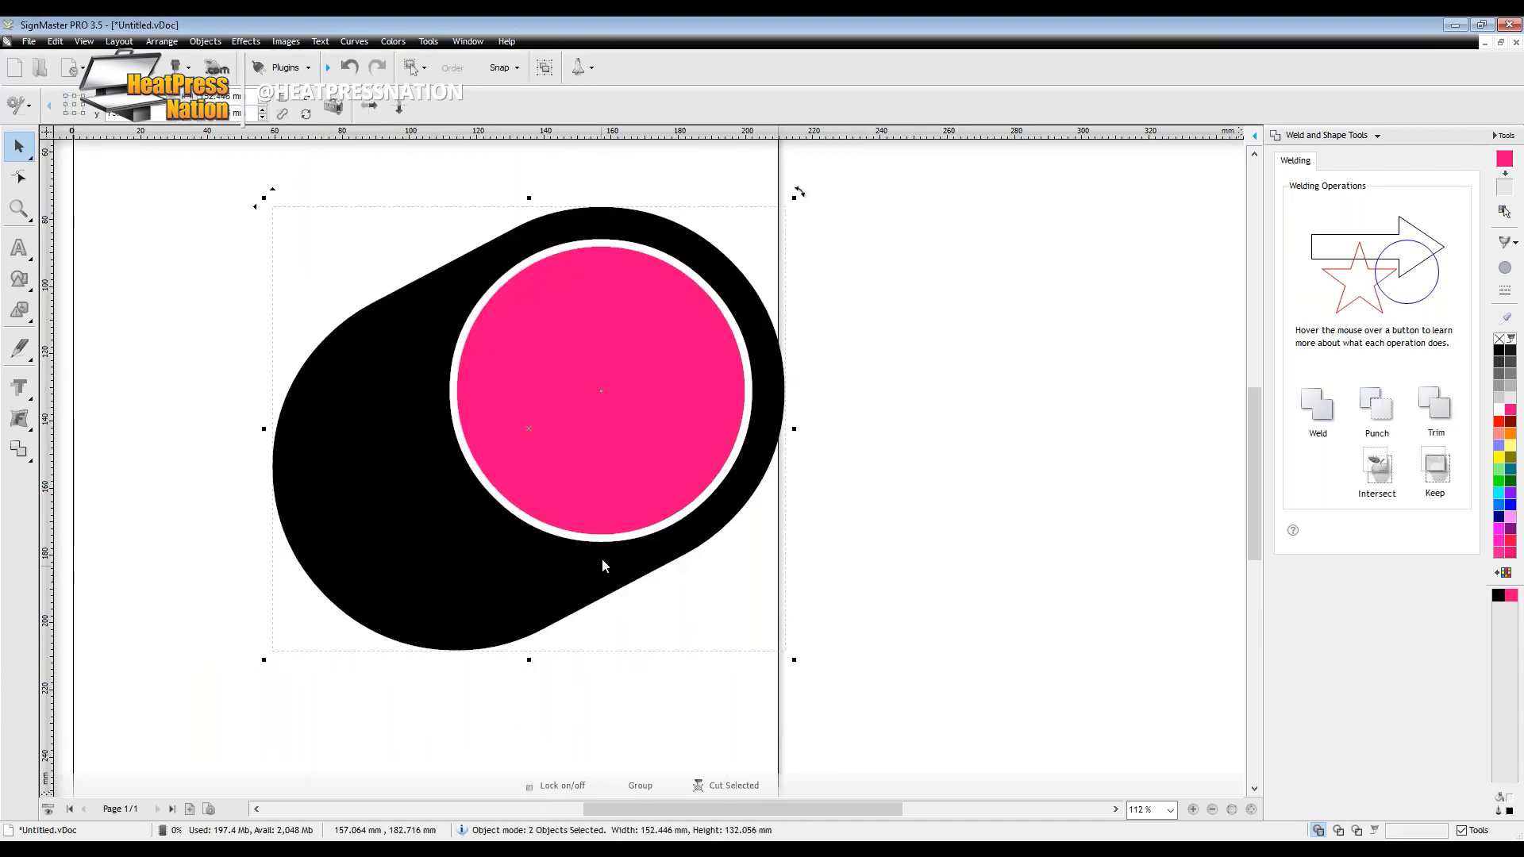
Move the black shadow shape and the pink circle apart to show them as separate objects.
drag(595, 566, 463, 545)
click(844, 539)
drag(596, 434, 809, 433)
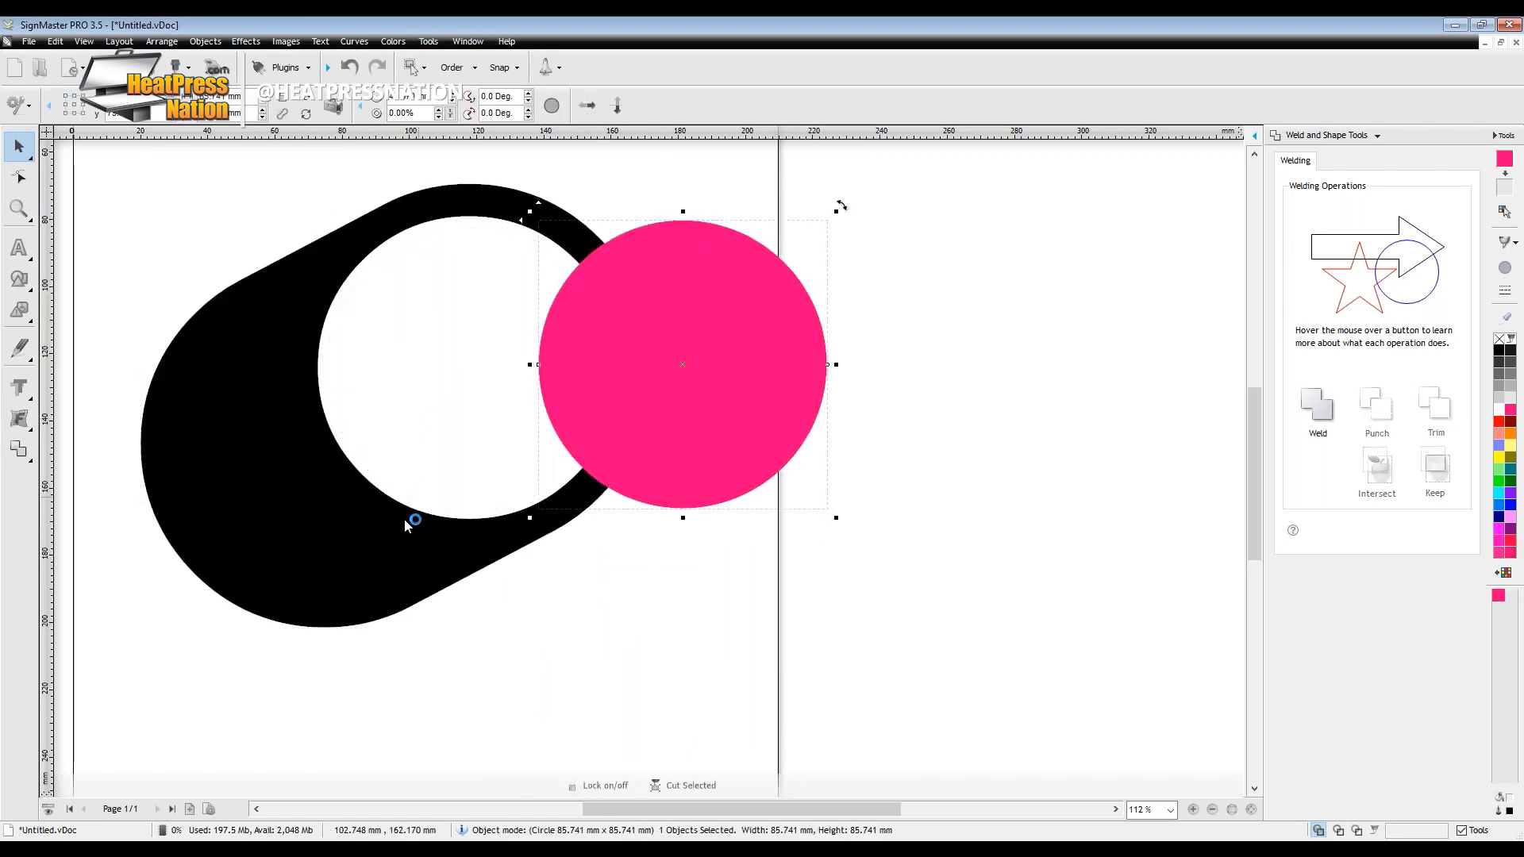
drag(405, 526, 321, 575)
drag(697, 445, 698, 458)
drag(845, 659, 381, 532)
Delete the pink circle and the black shadow shape to clear the page.
click(609, 418)
key(Delete)
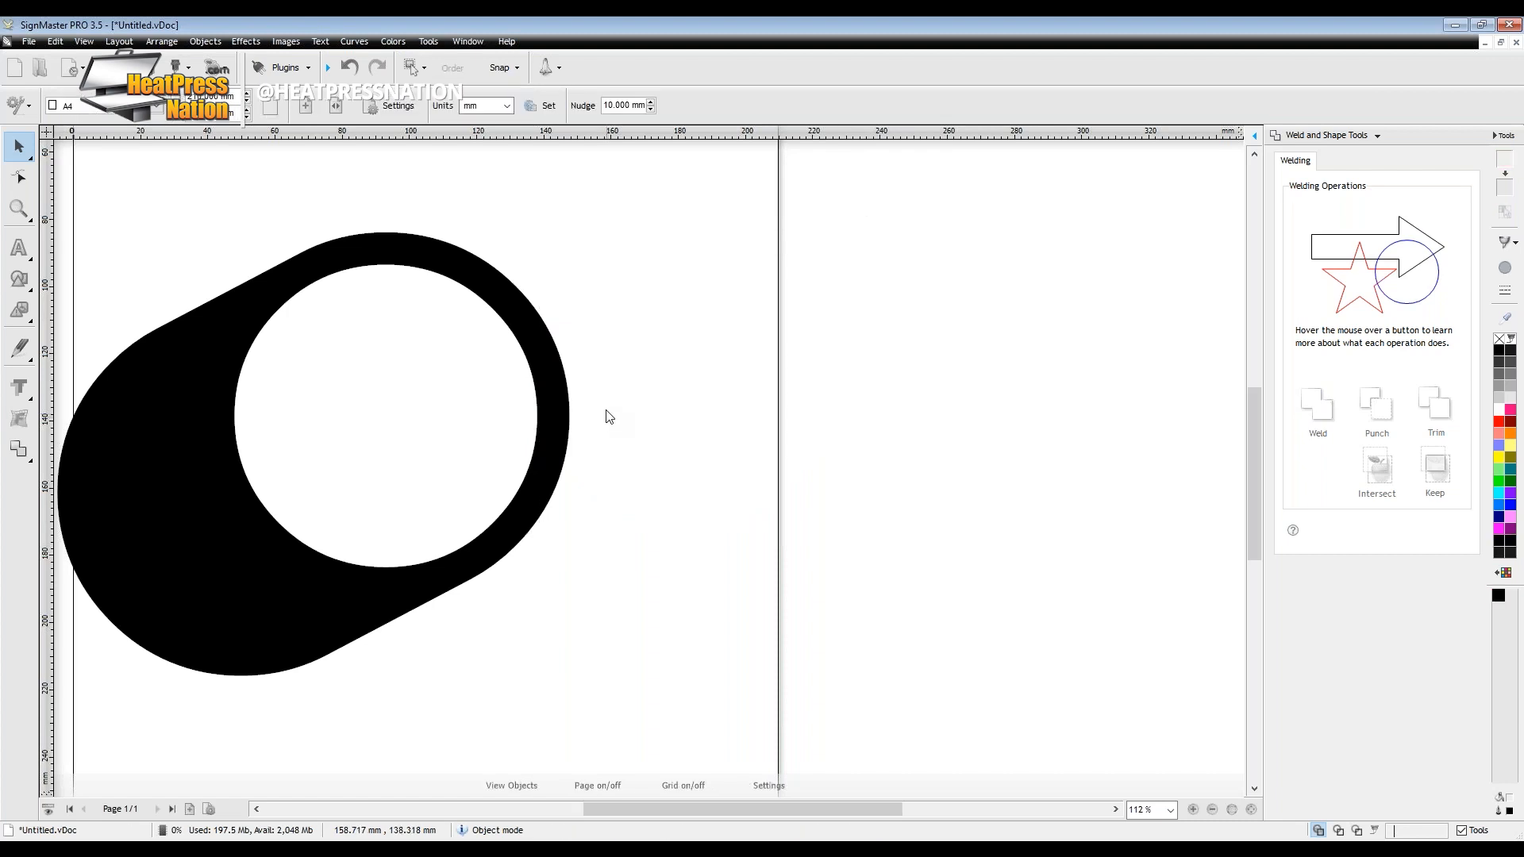
key(ctrl+a)
key(Delete)
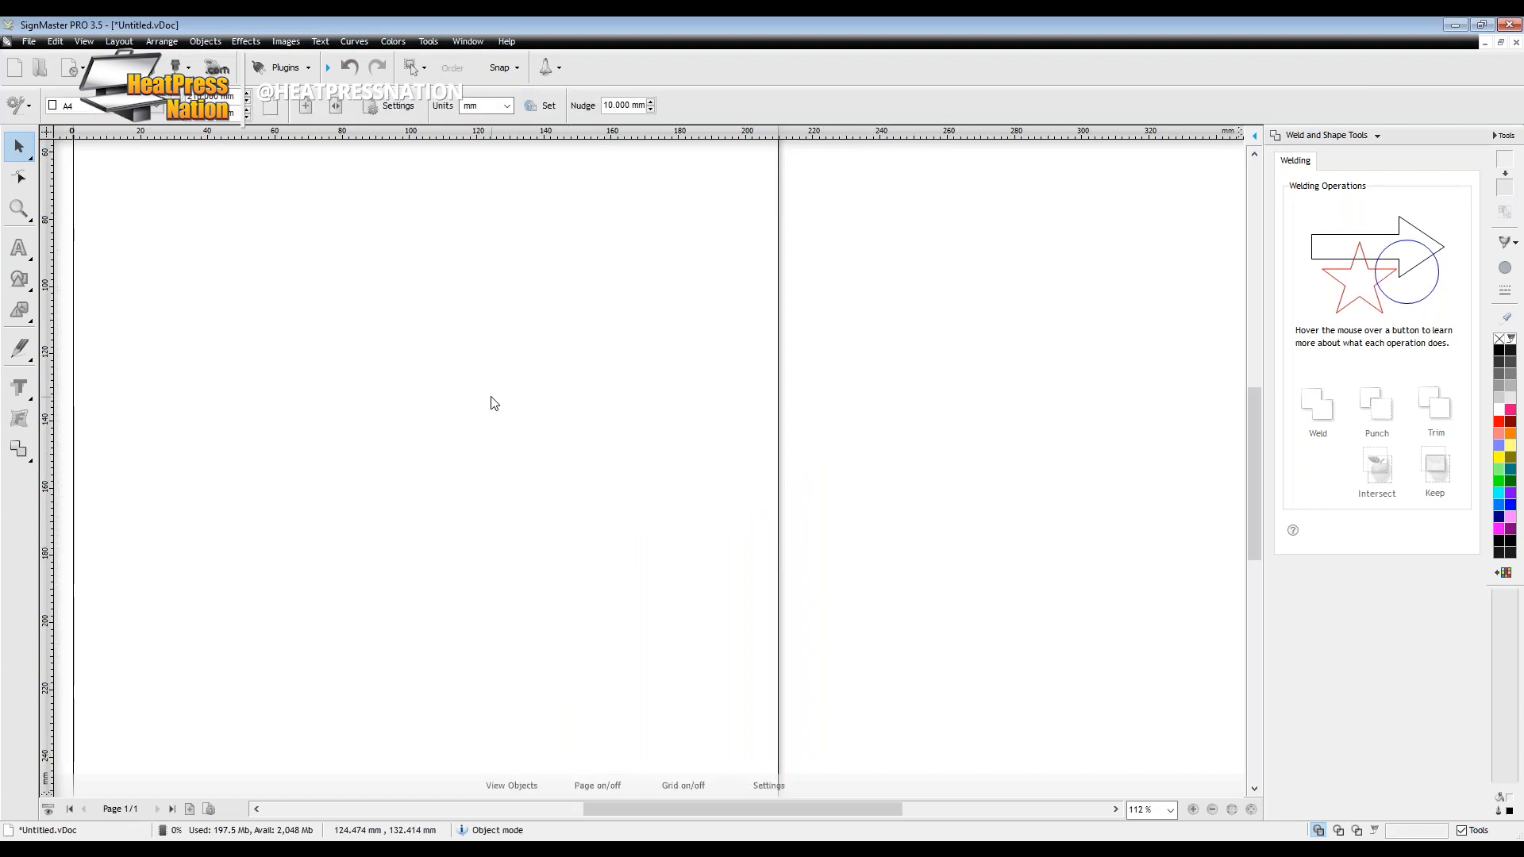
Add a three-line text near the upper part of the page: a first name, "Is" and "Cool".
click(30, 253)
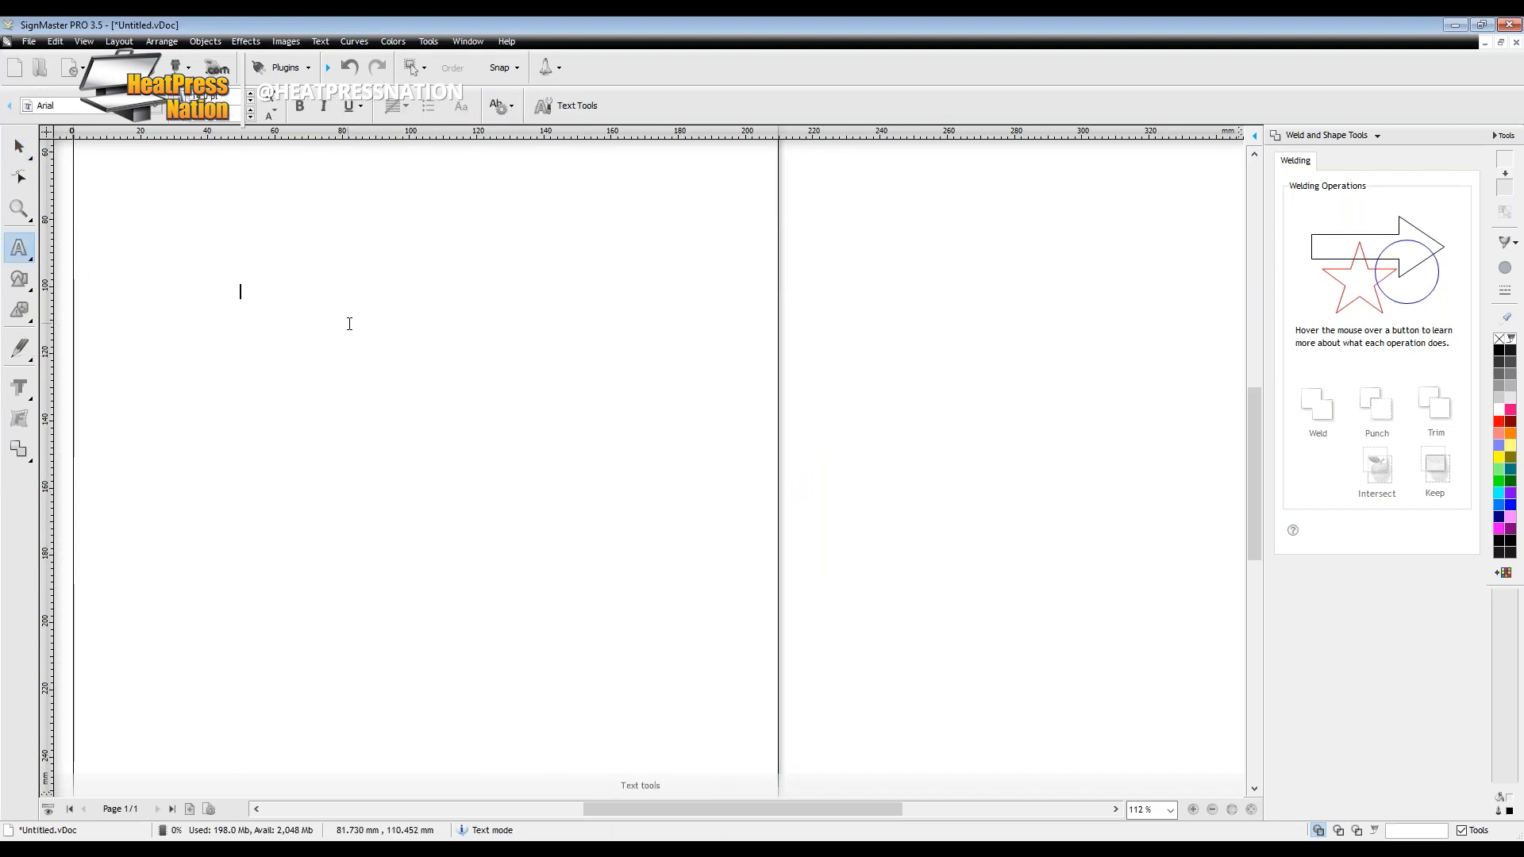
text(Jared )
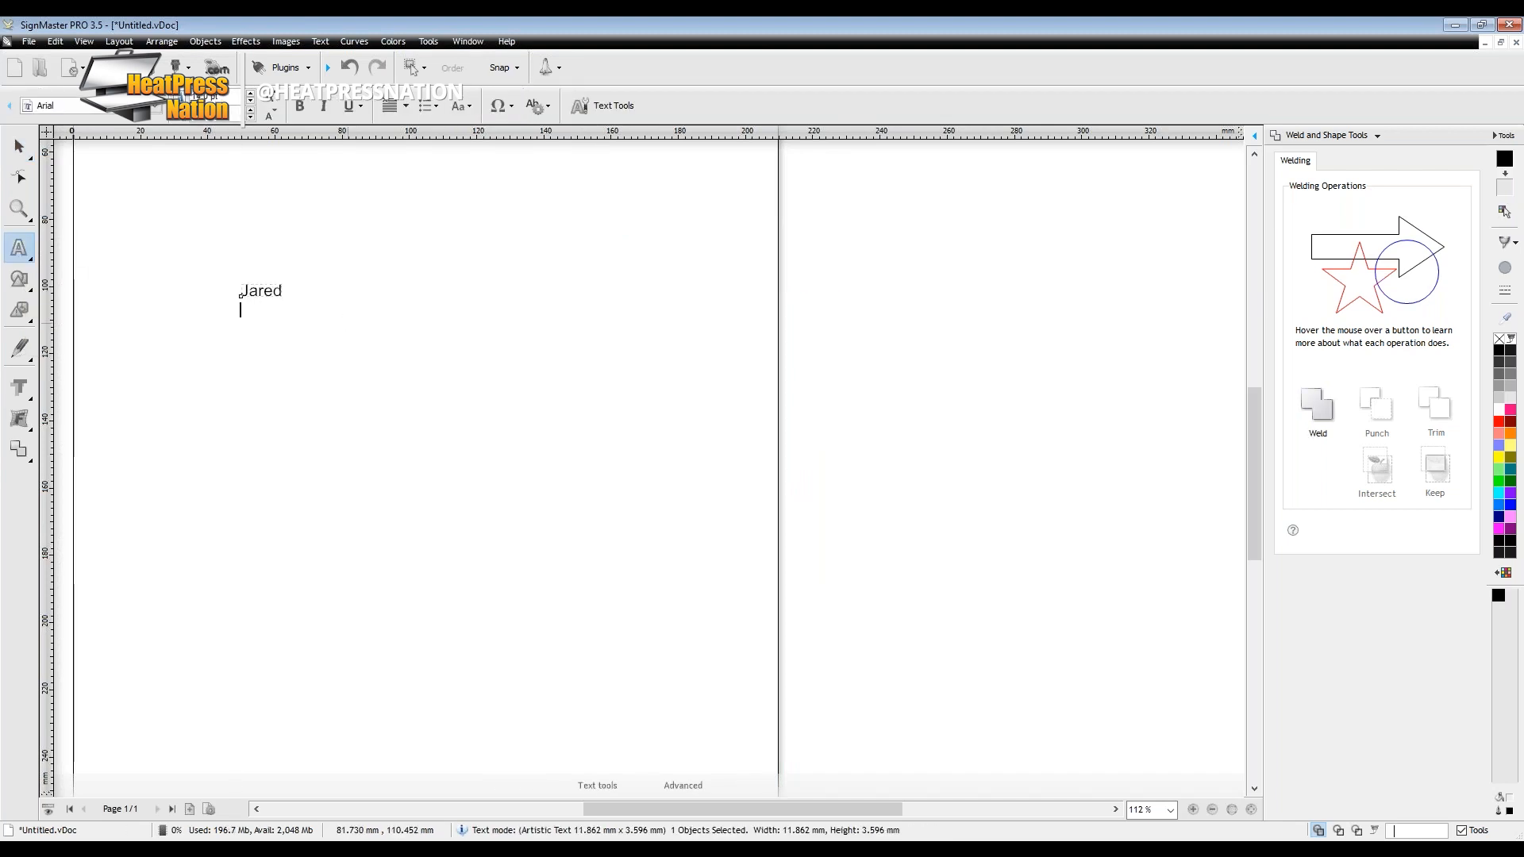
text(Is)
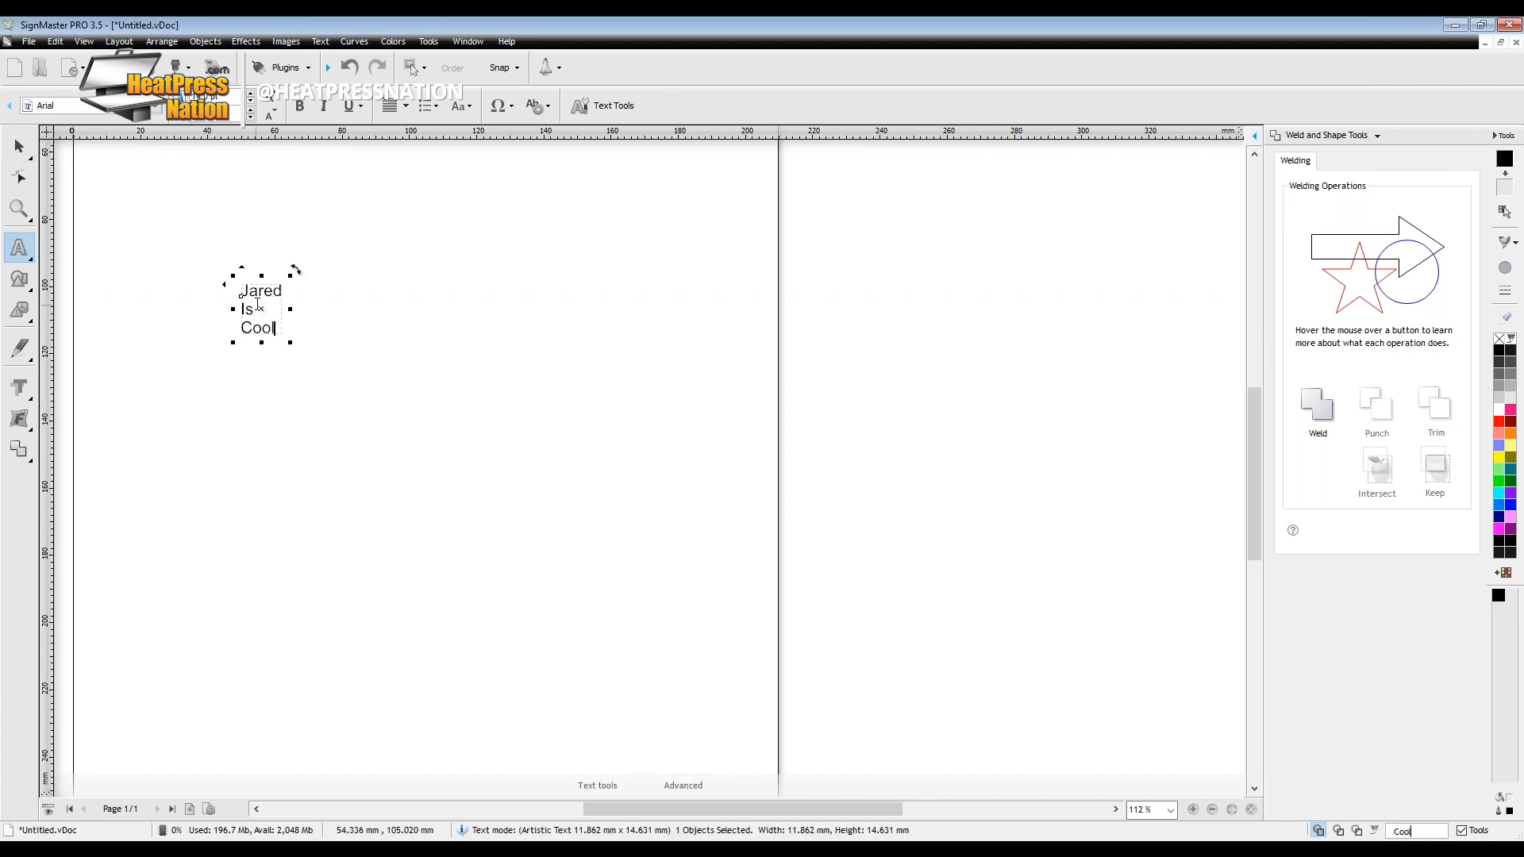
Enlarge all three text lines to 55 pt and center-align them.
key(ctrl+a)
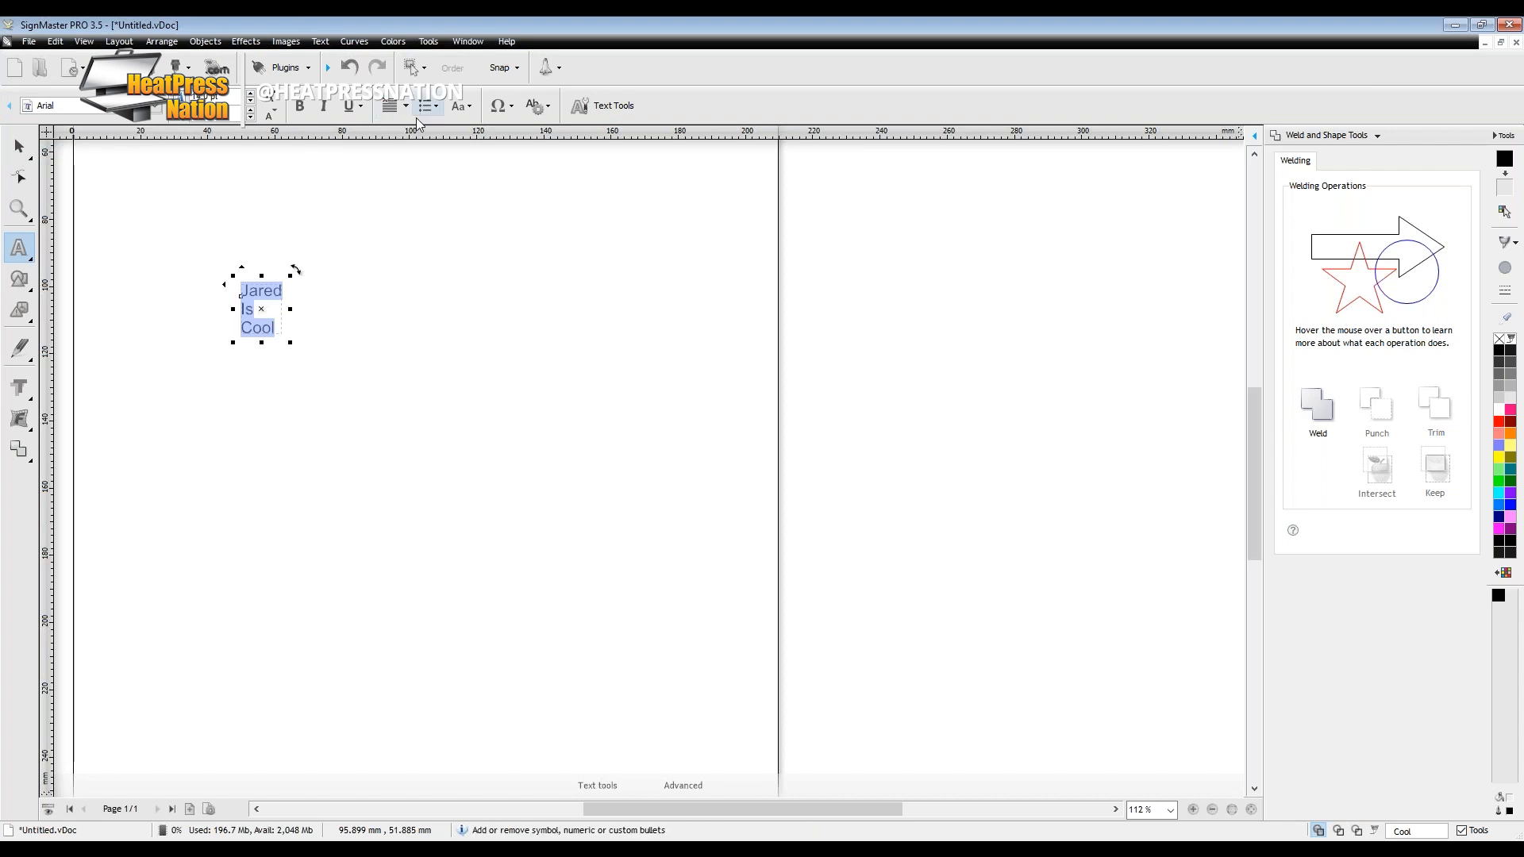
click(251, 94)
click(251, 94)
click(251, 94)
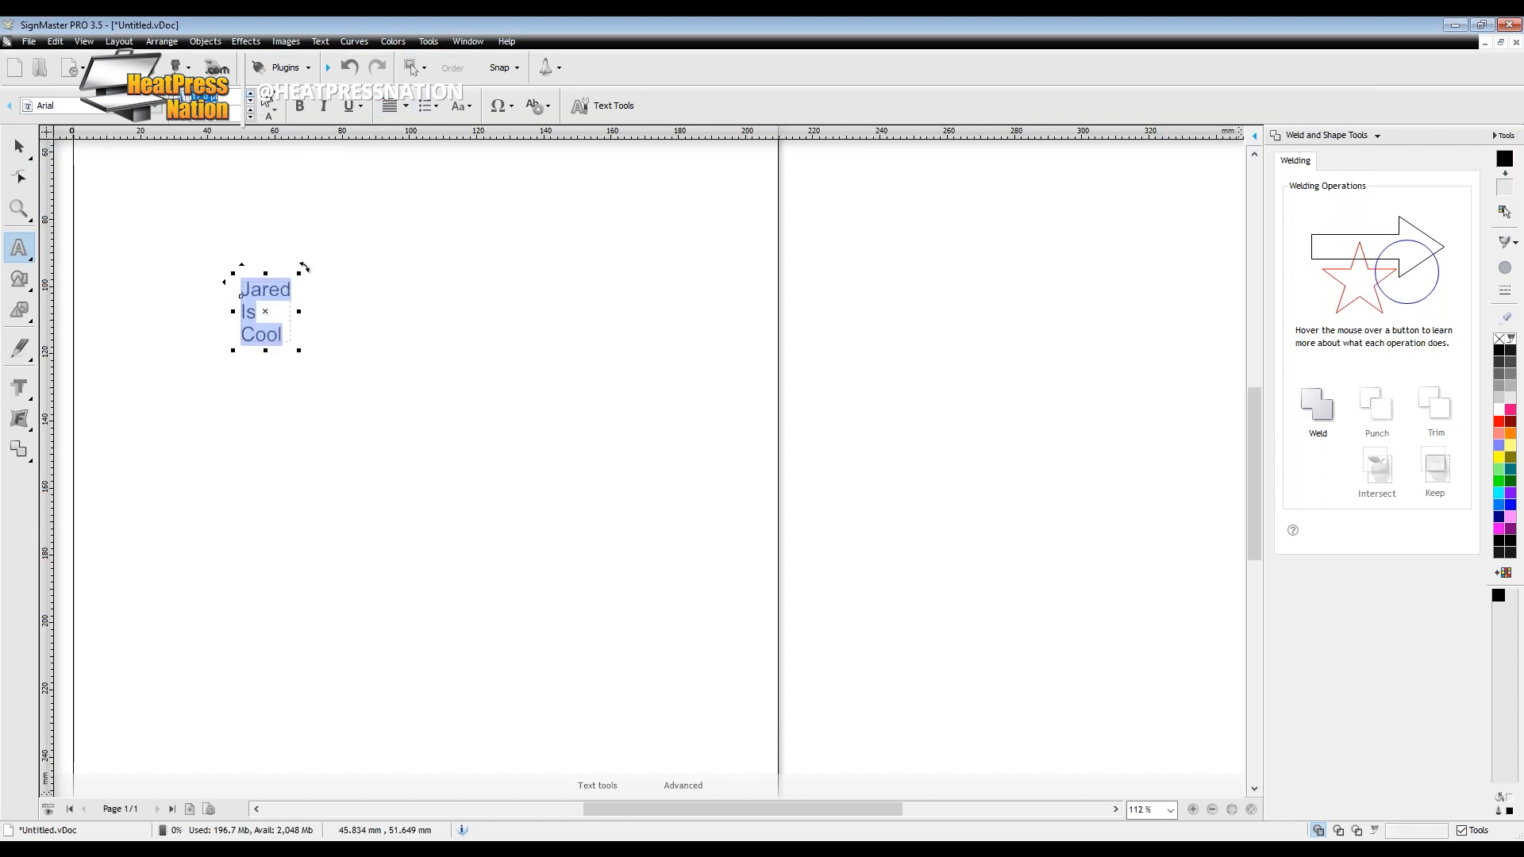
click(269, 97)
click(270, 97)
click(406, 107)
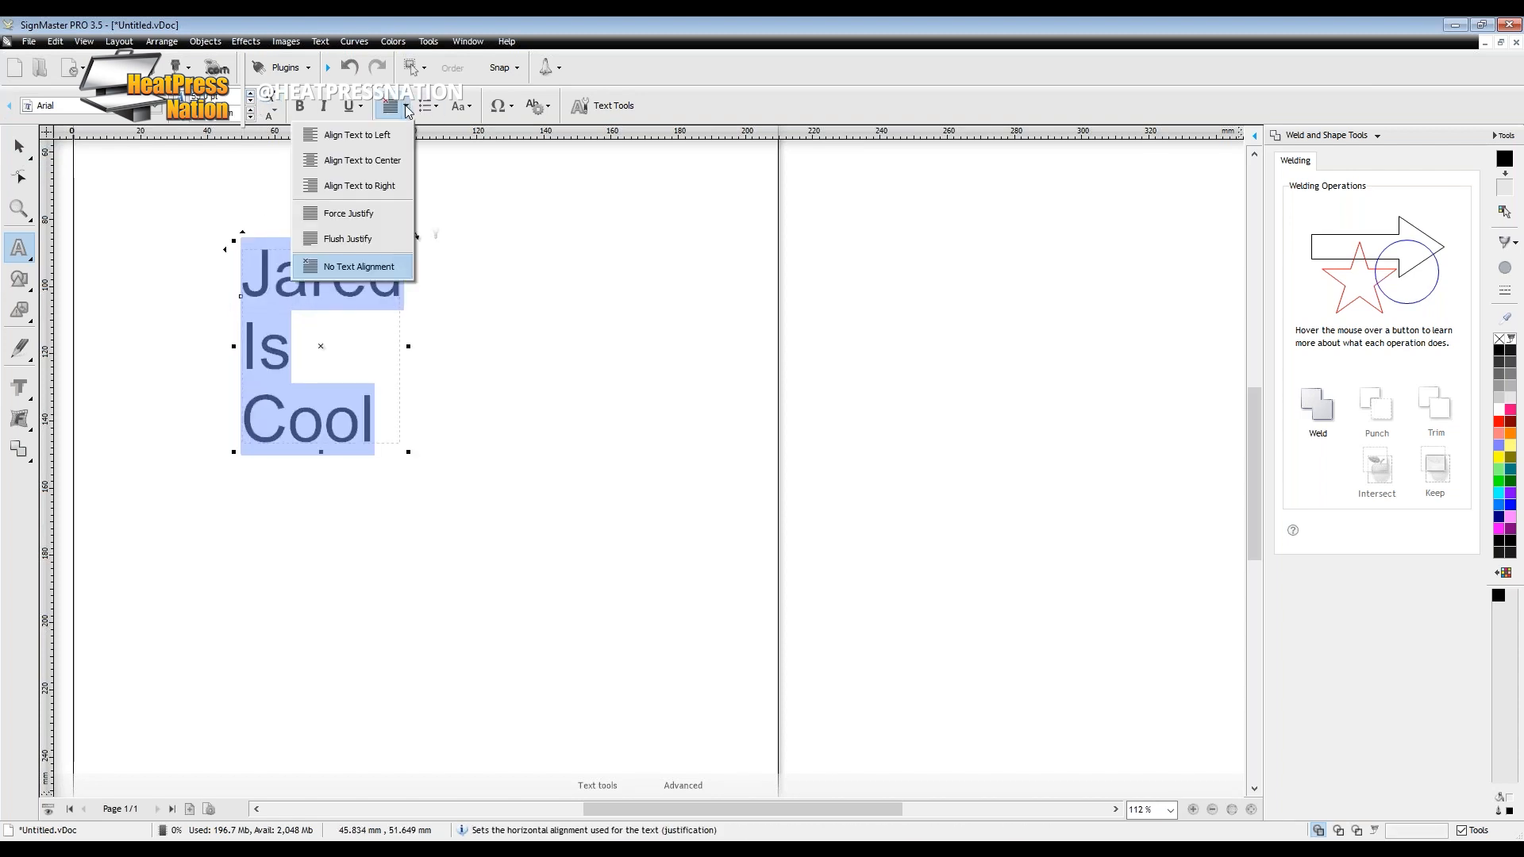
click(362, 160)
click(467, 264)
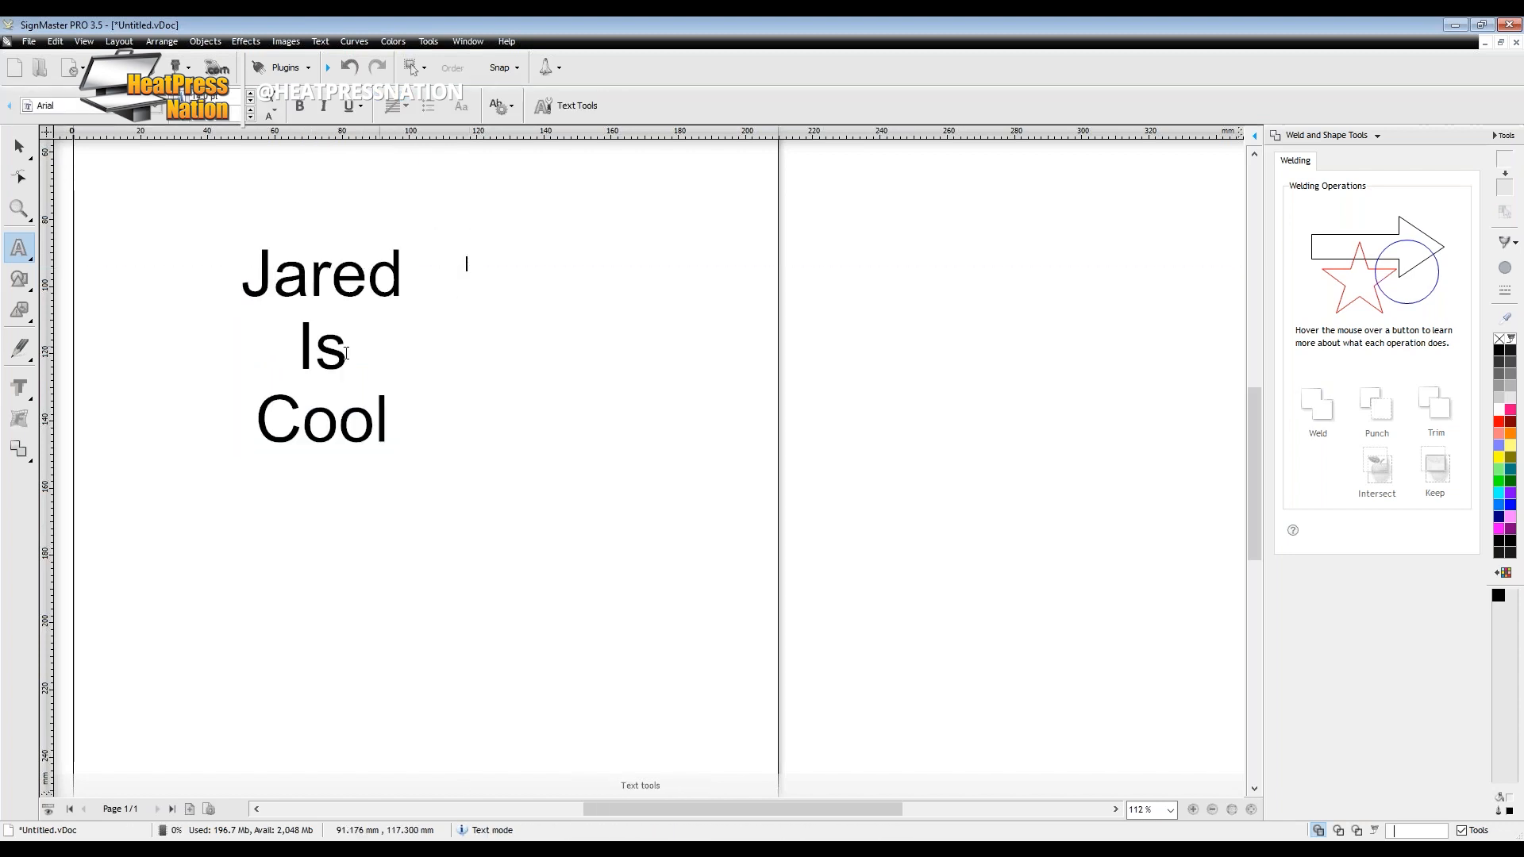
Move the three-line text toward the middle of the page and fill it with red.
click(19, 147)
drag(323, 430, 493, 446)
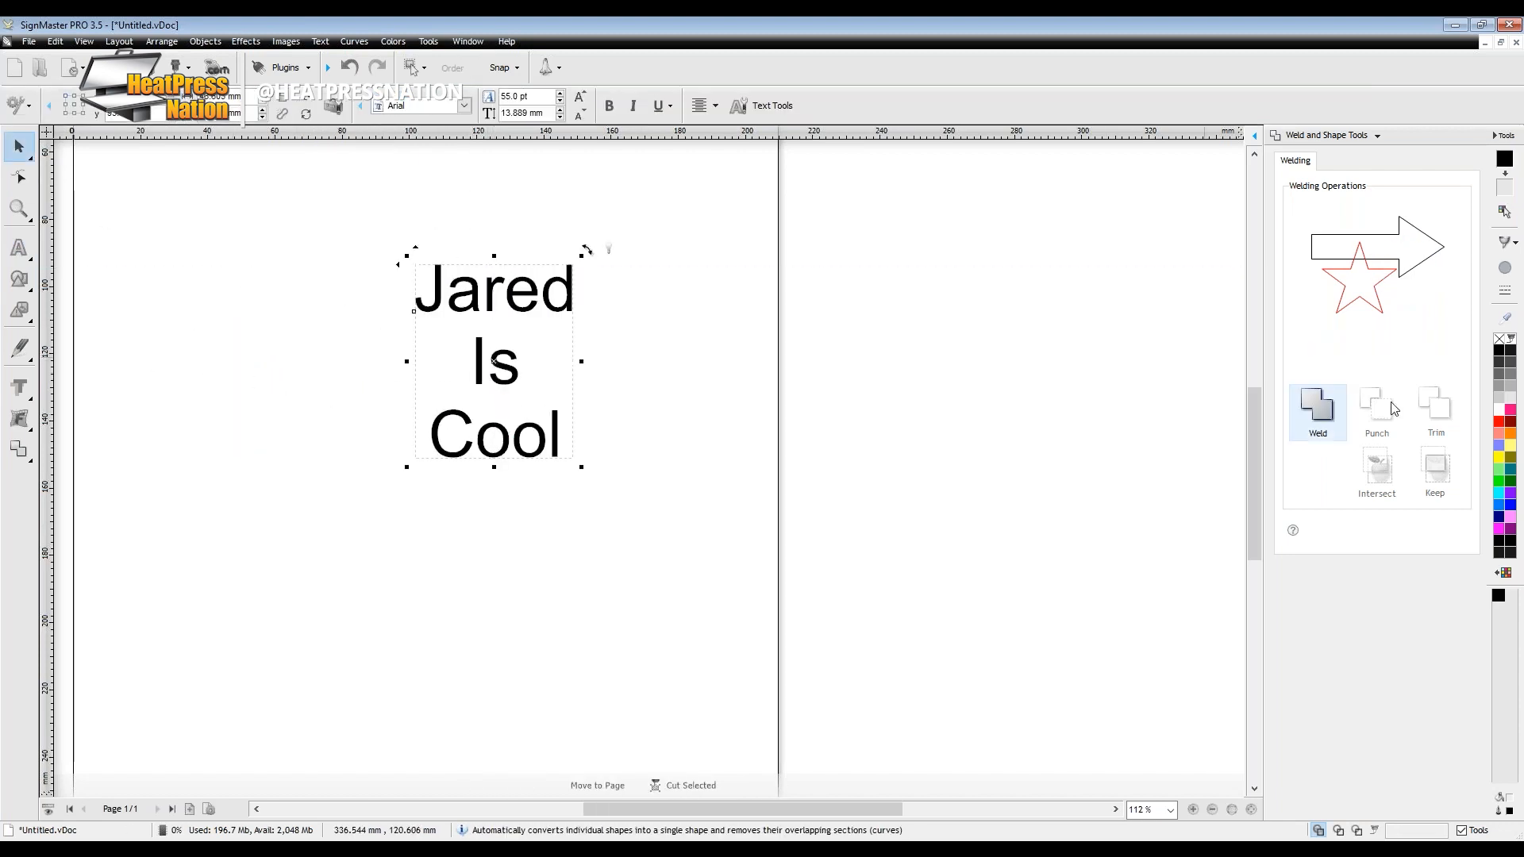
click(1499, 421)
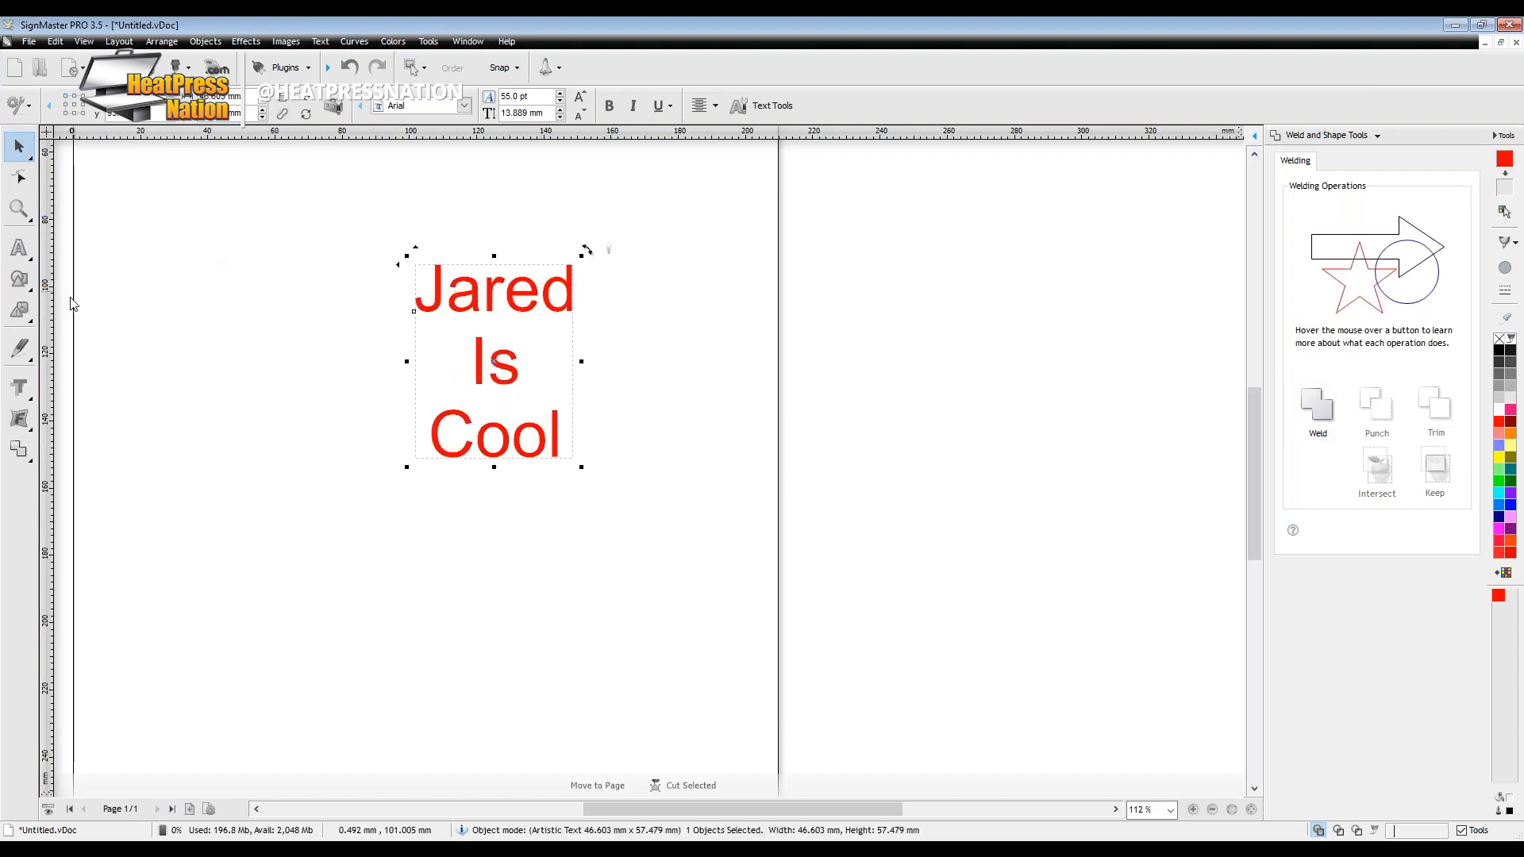
Apply a Block Shadow to the red text, shorten it, redirect it toward the lower left, and reduce its inset to 0.00%.
click(20, 388)
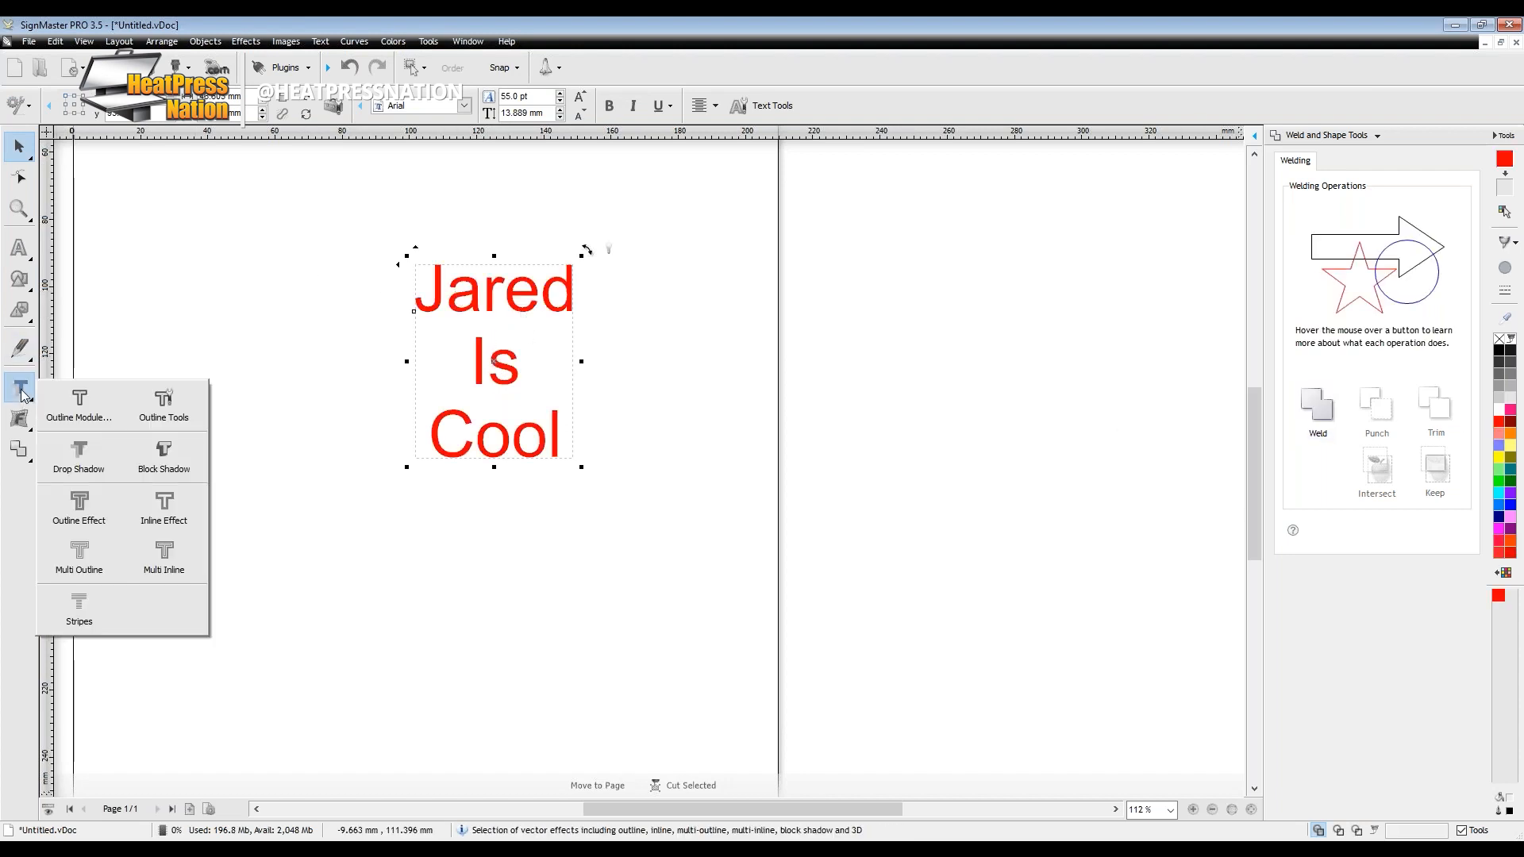
click(157, 467)
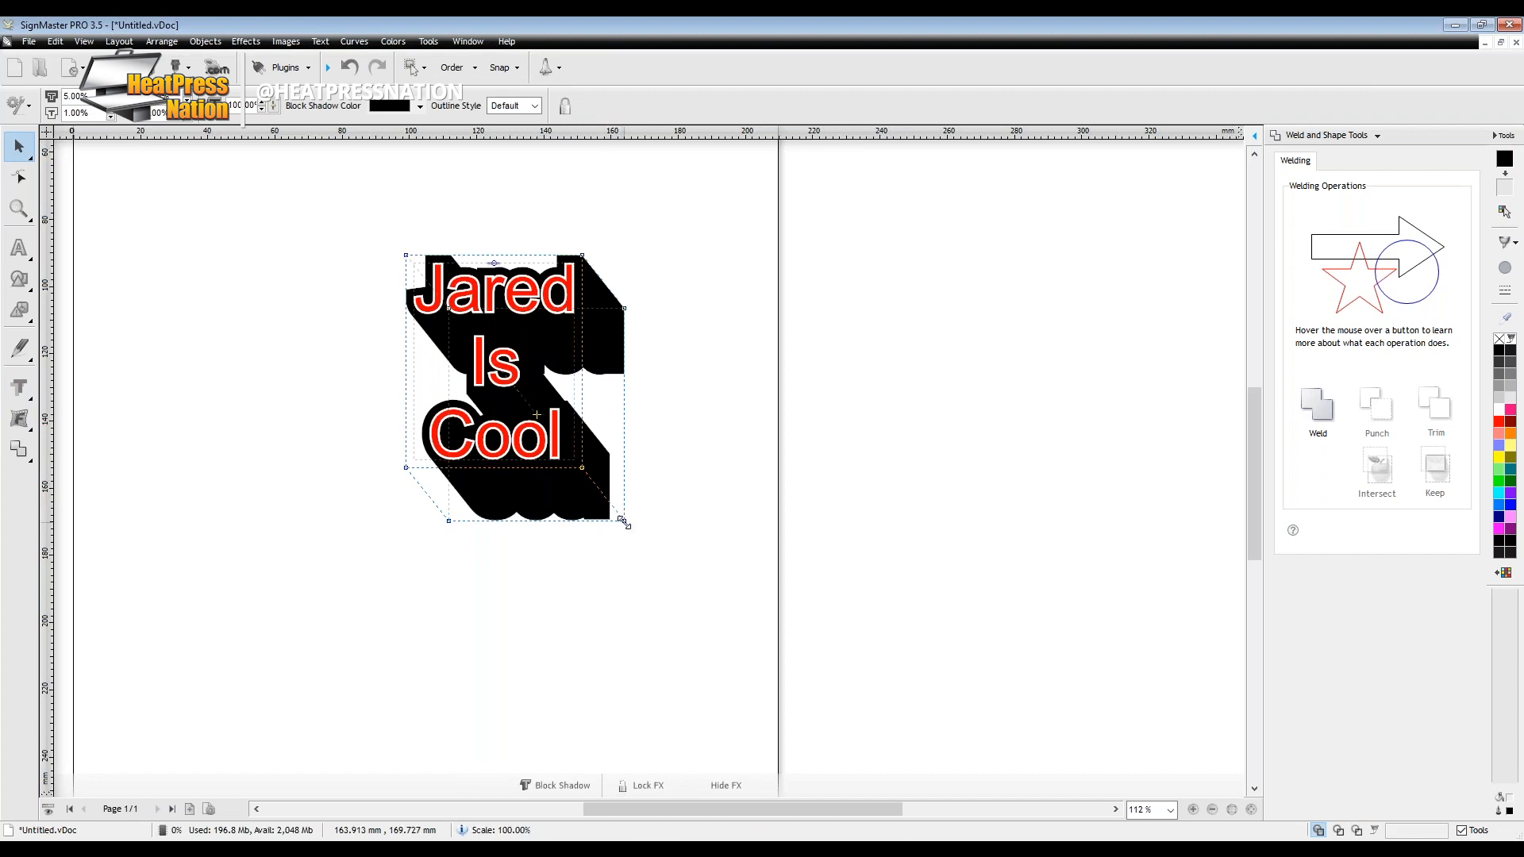
drag(621, 520, 600, 491)
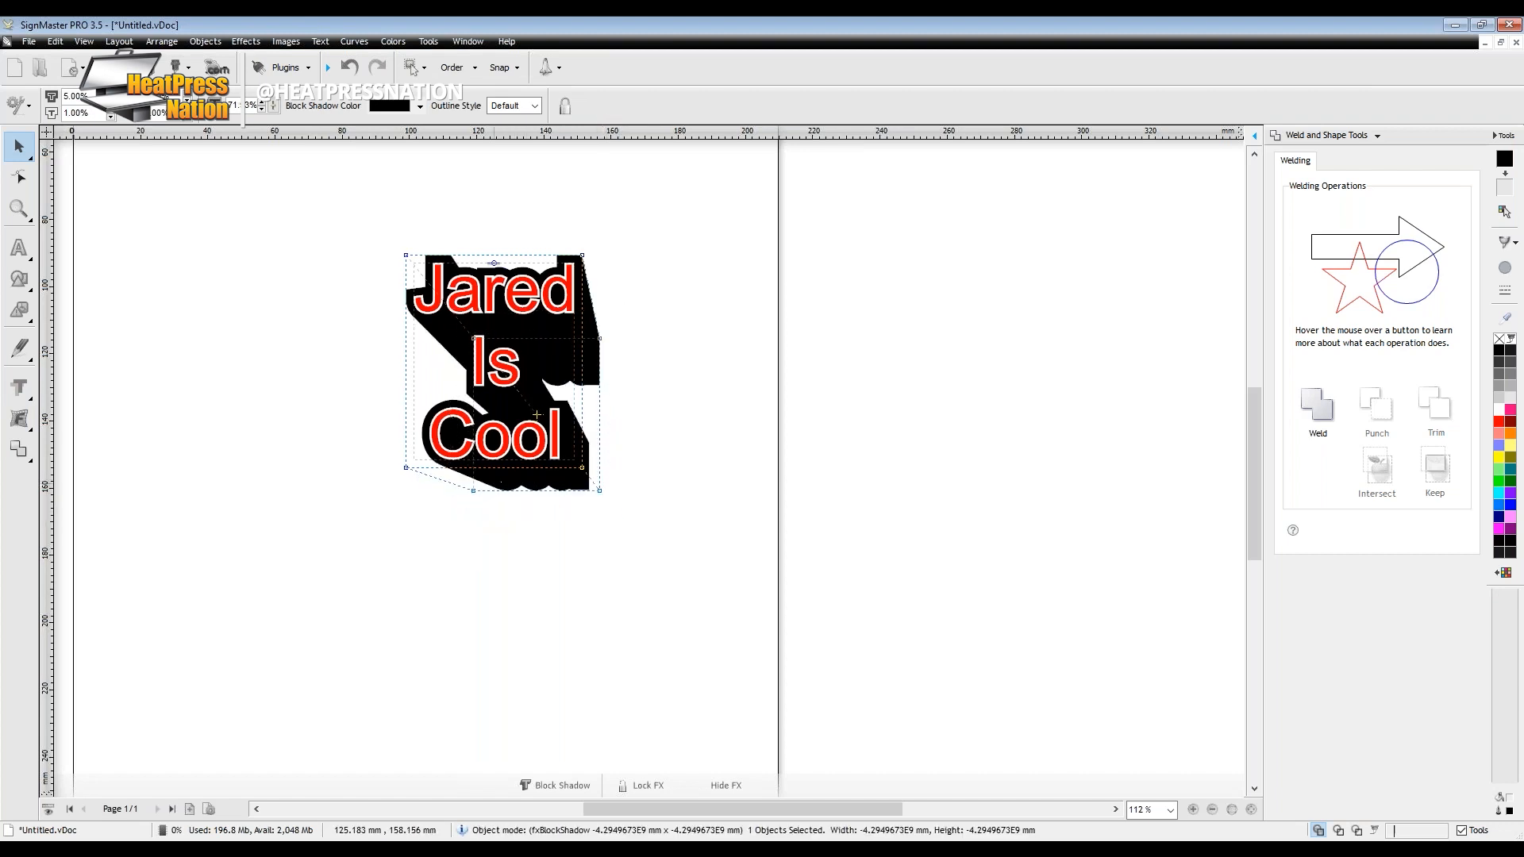
drag(537, 414, 452, 386)
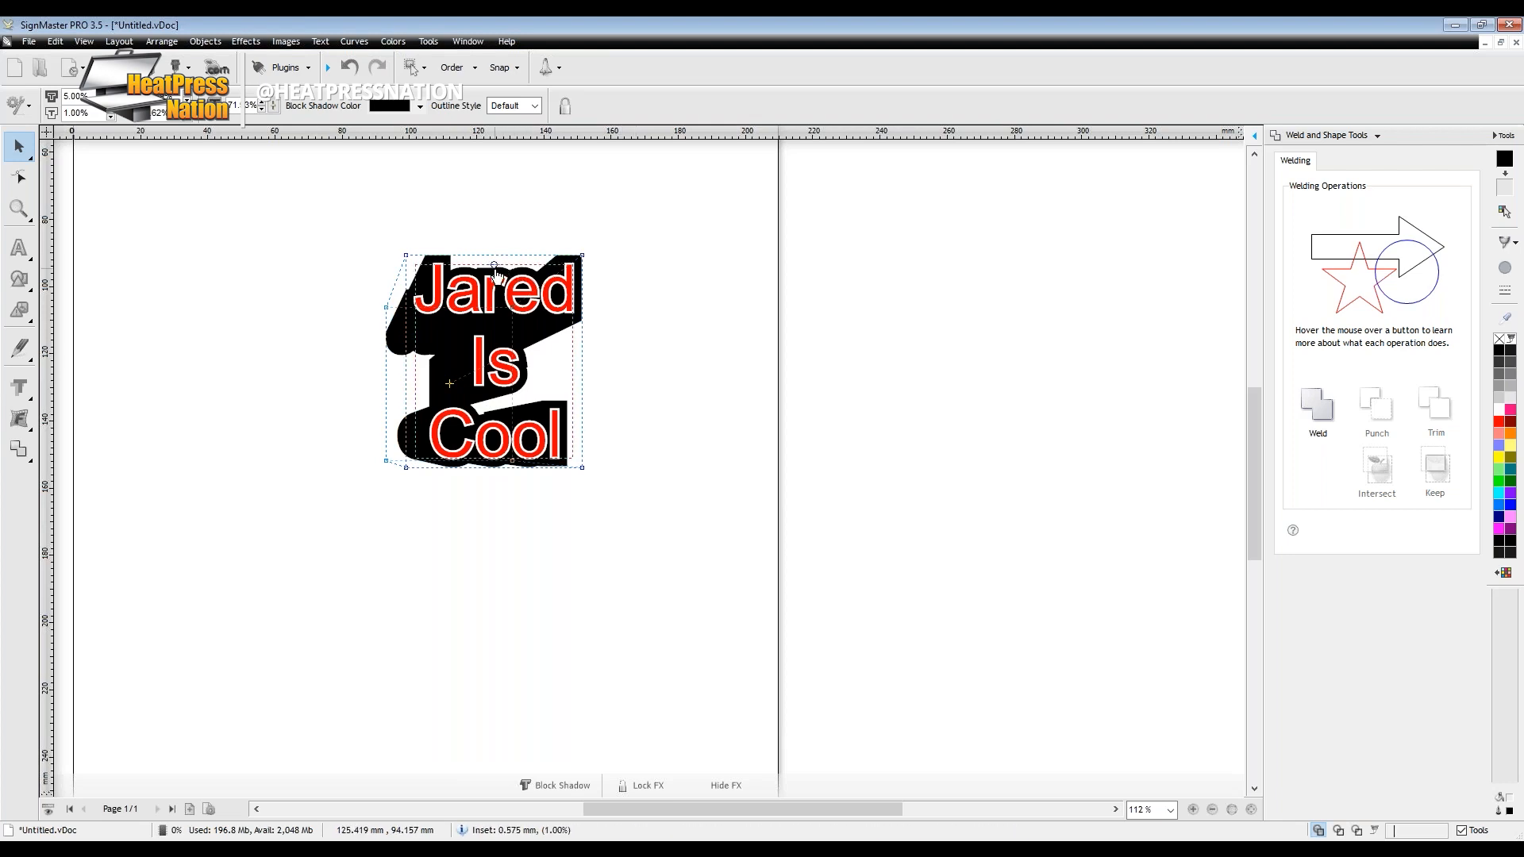
Convert the text's block shadow to curves, ungroup the red text from the shadow, and undo moving the shadow away.
right_click(449, 358)
mouse_move(492, 370)
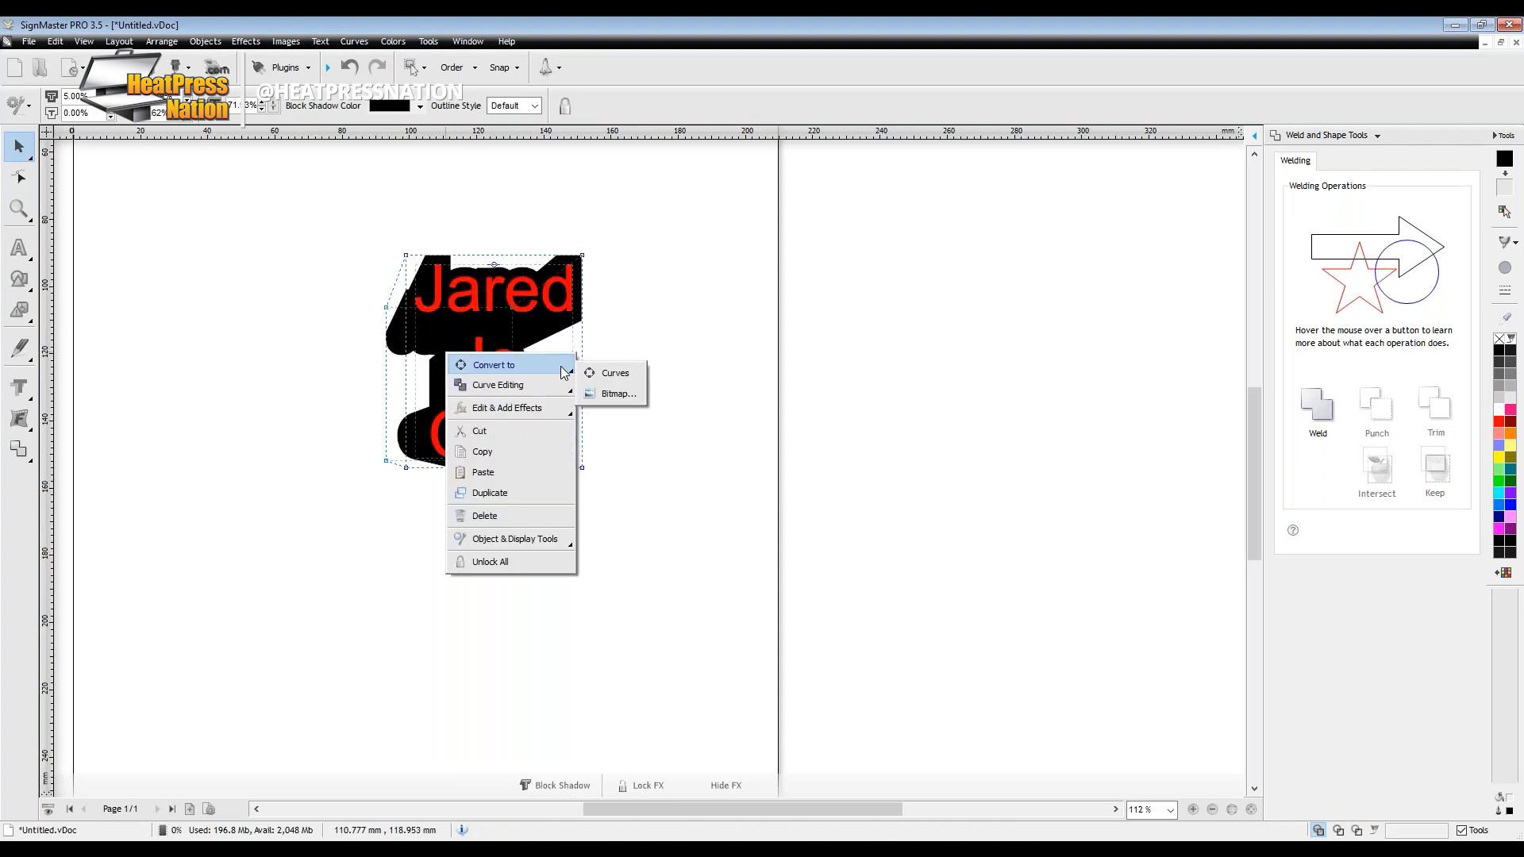
click(613, 373)
drag(486, 365, 622, 350)
right_click(337, 335)
click(404, 570)
key(ctrl+z)
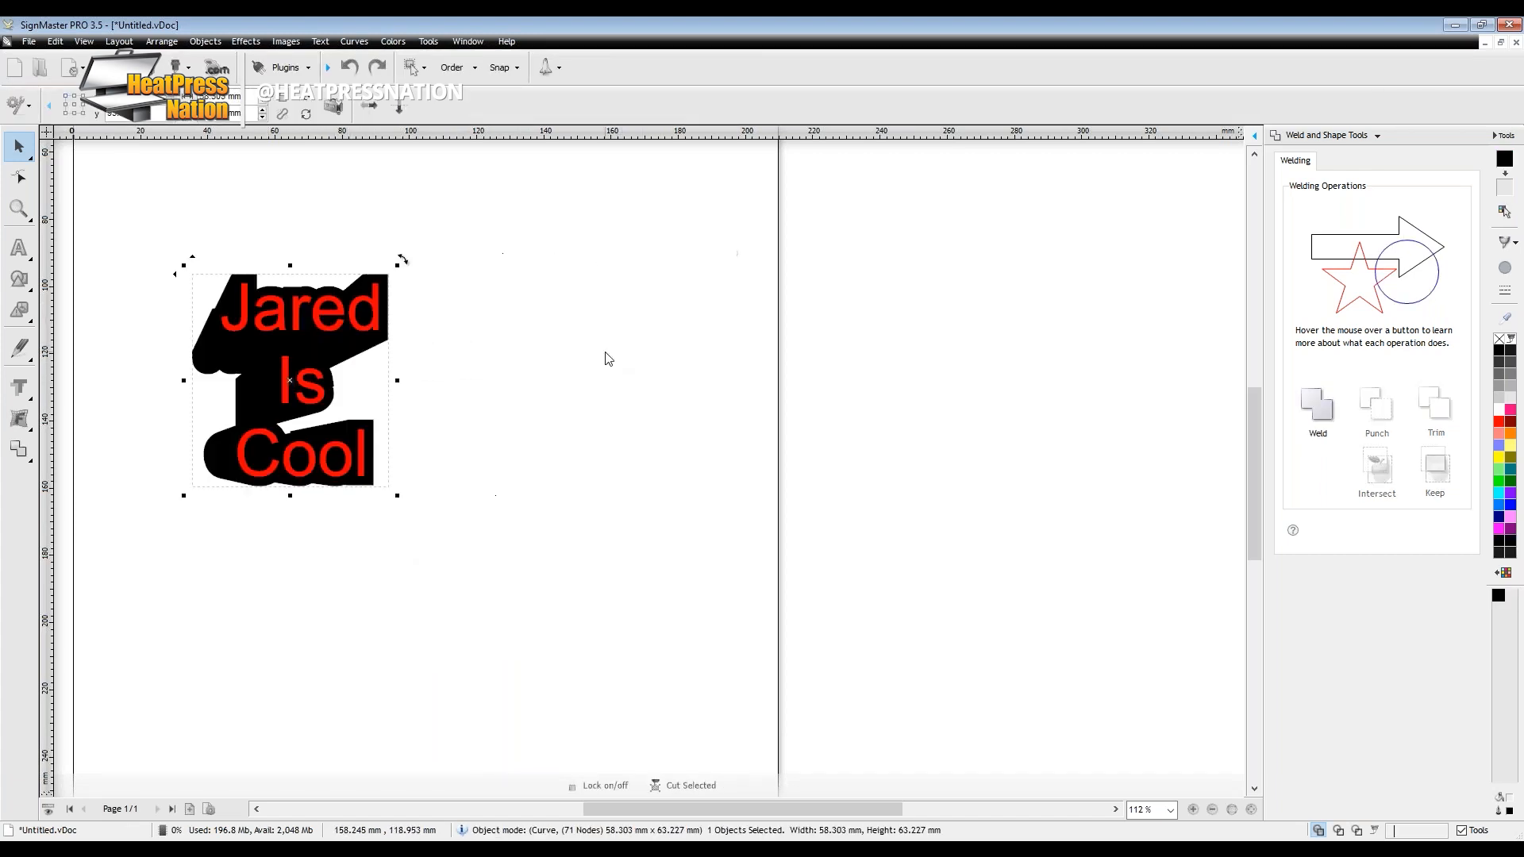
Punch the red text out of the black shadow with Punch Out and reposition the resulting shape on the page.
click(419, 262)
mouse_move(427, 228)
mouse_down()
mouse_move(167, 532)
mouse_move(226, 496)
mouse_up()
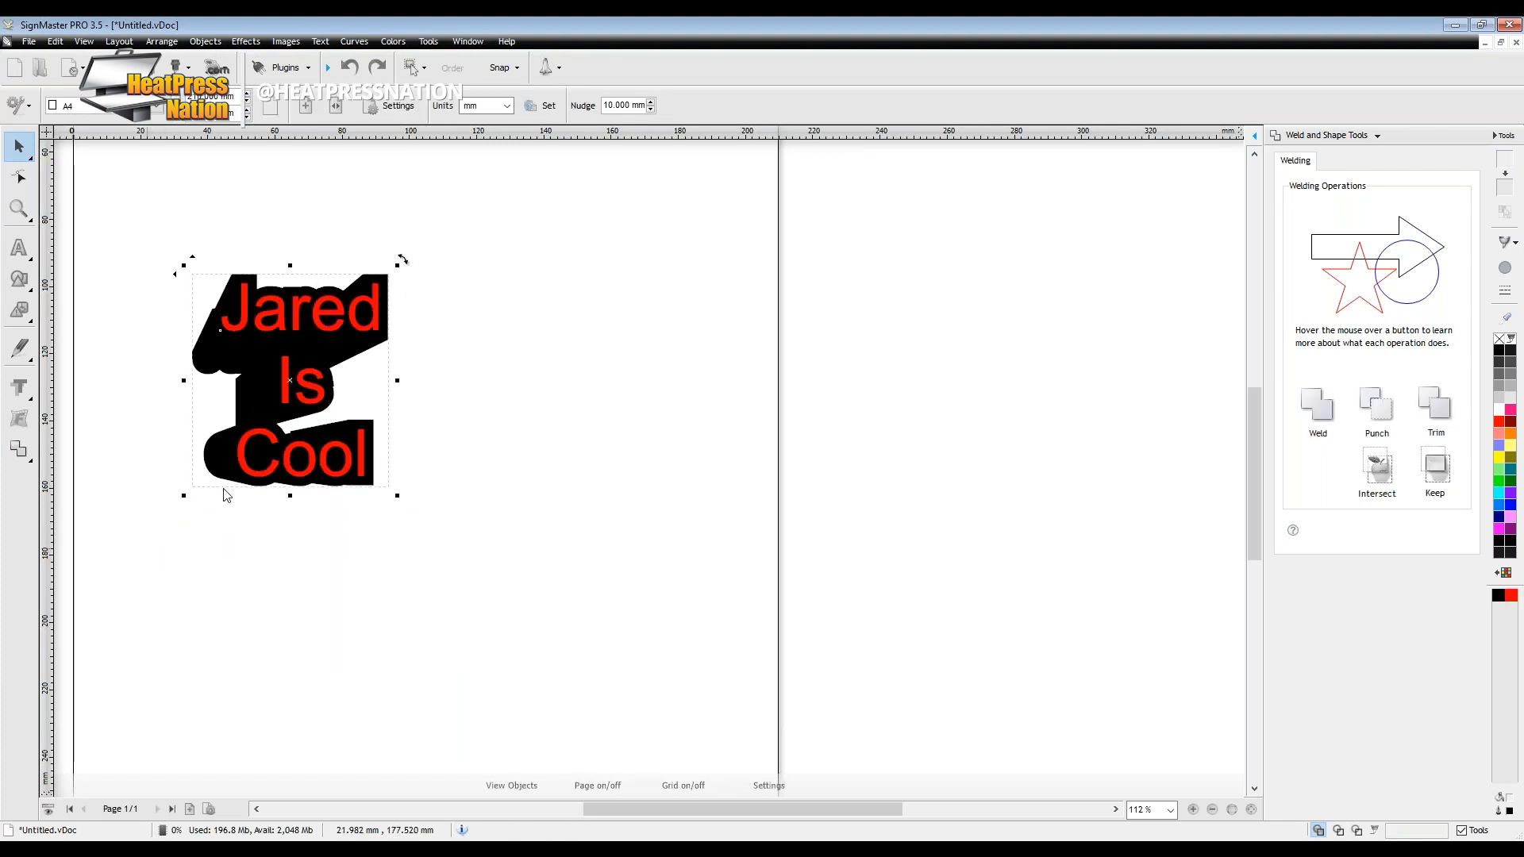
click(19, 450)
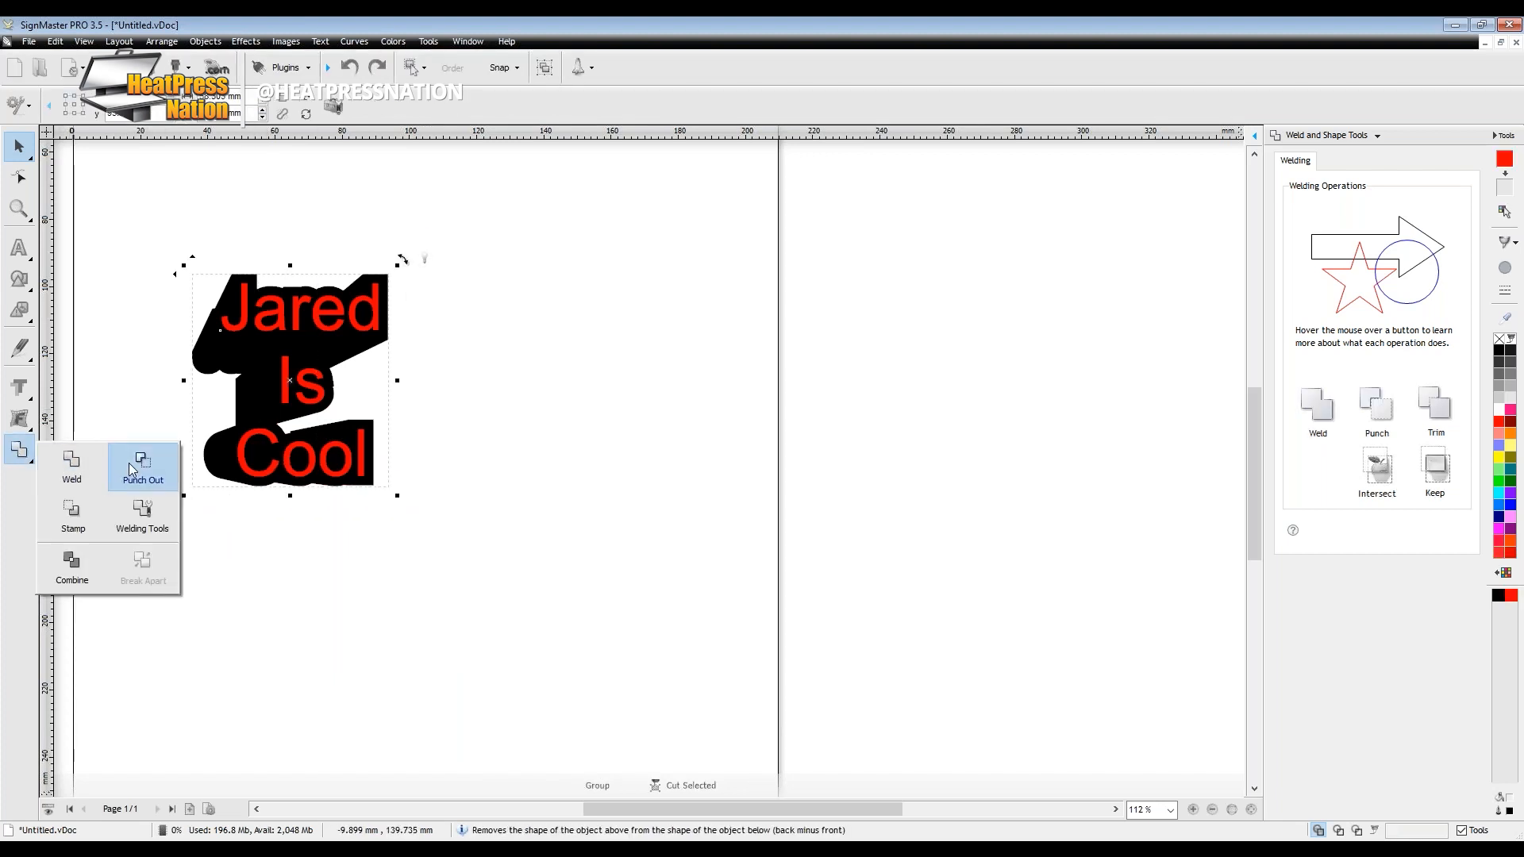
click(132, 468)
drag(351, 401, 509, 411)
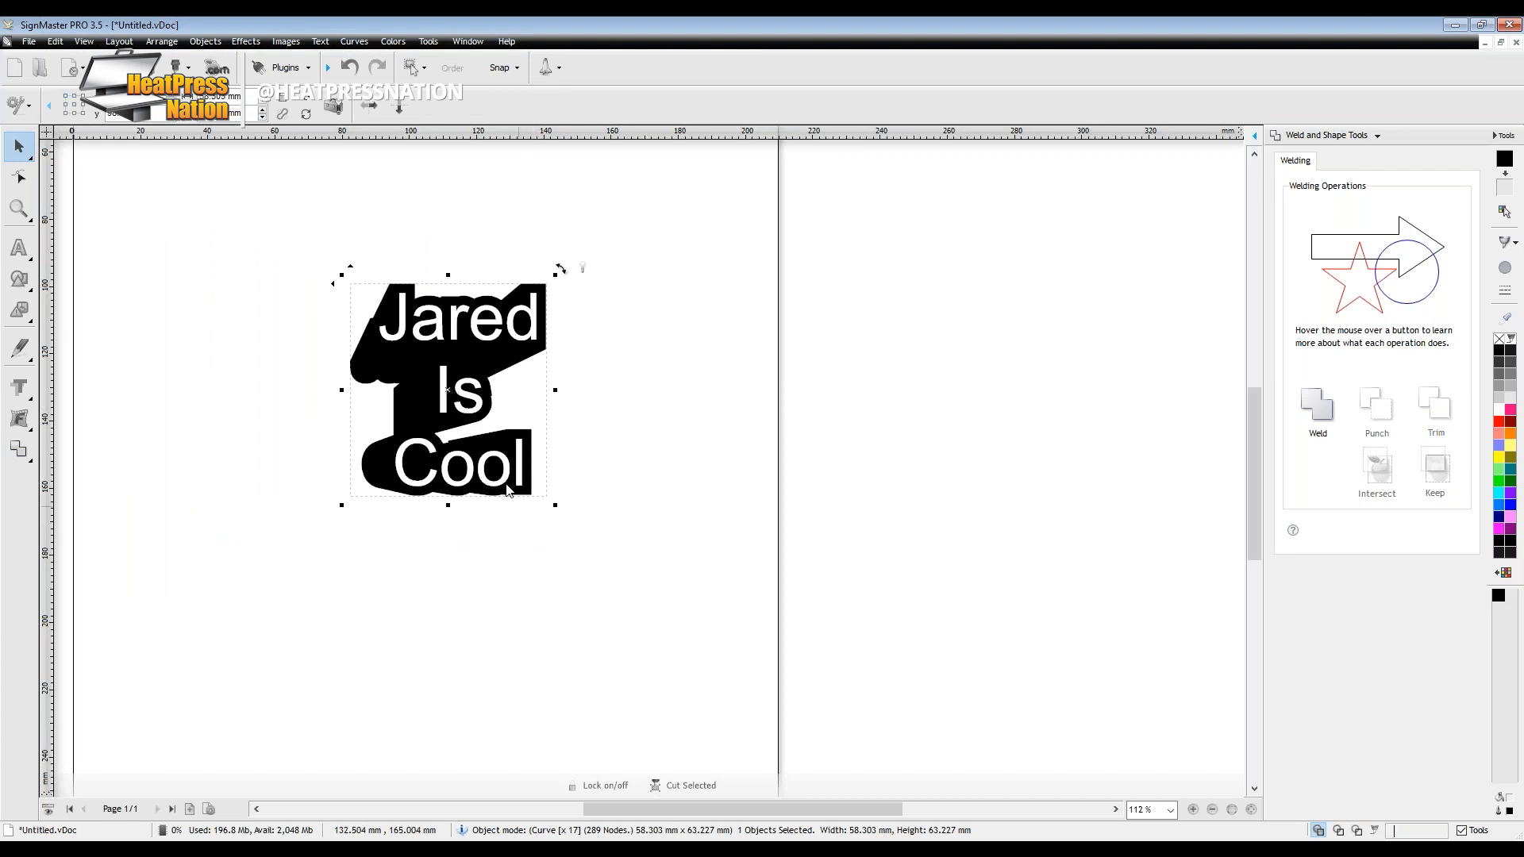
drag(443, 384, 495, 418)
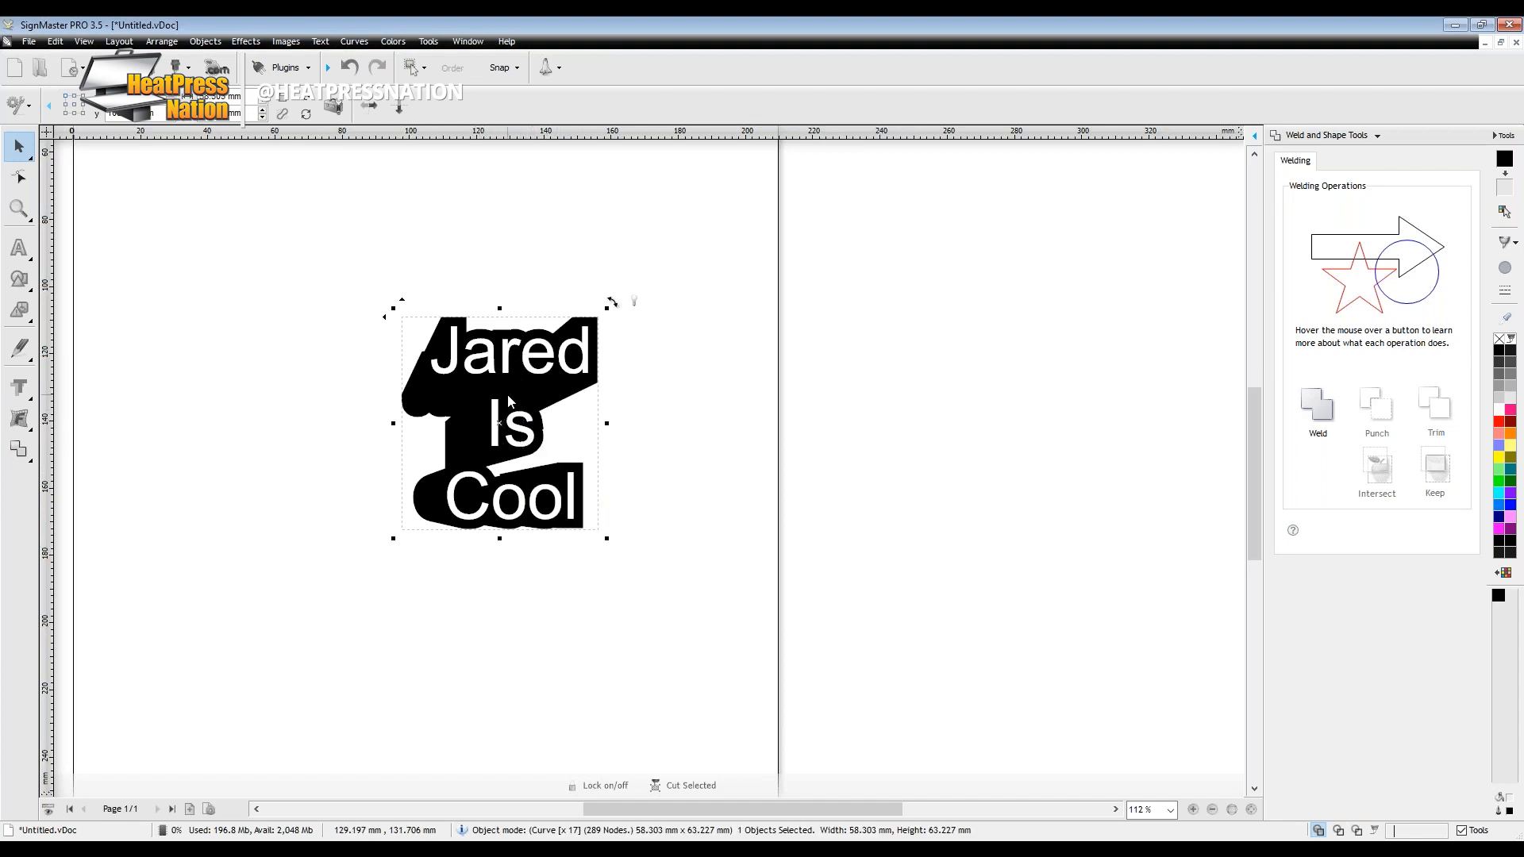
drag(508, 392, 399, 338)
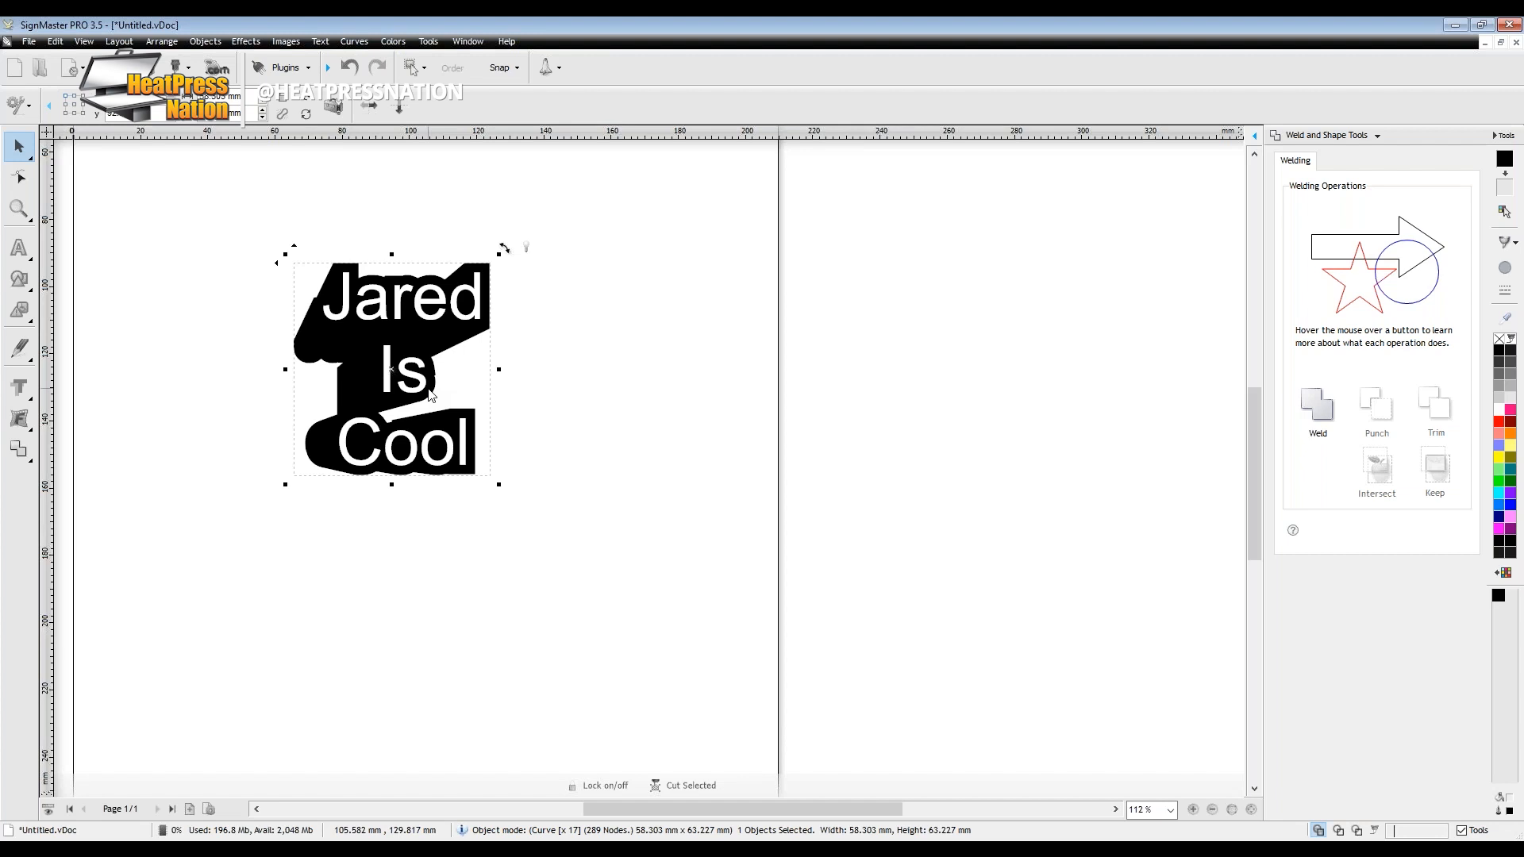
Delete the punched-out text design and add the text "88" in its place.
key(Delete)
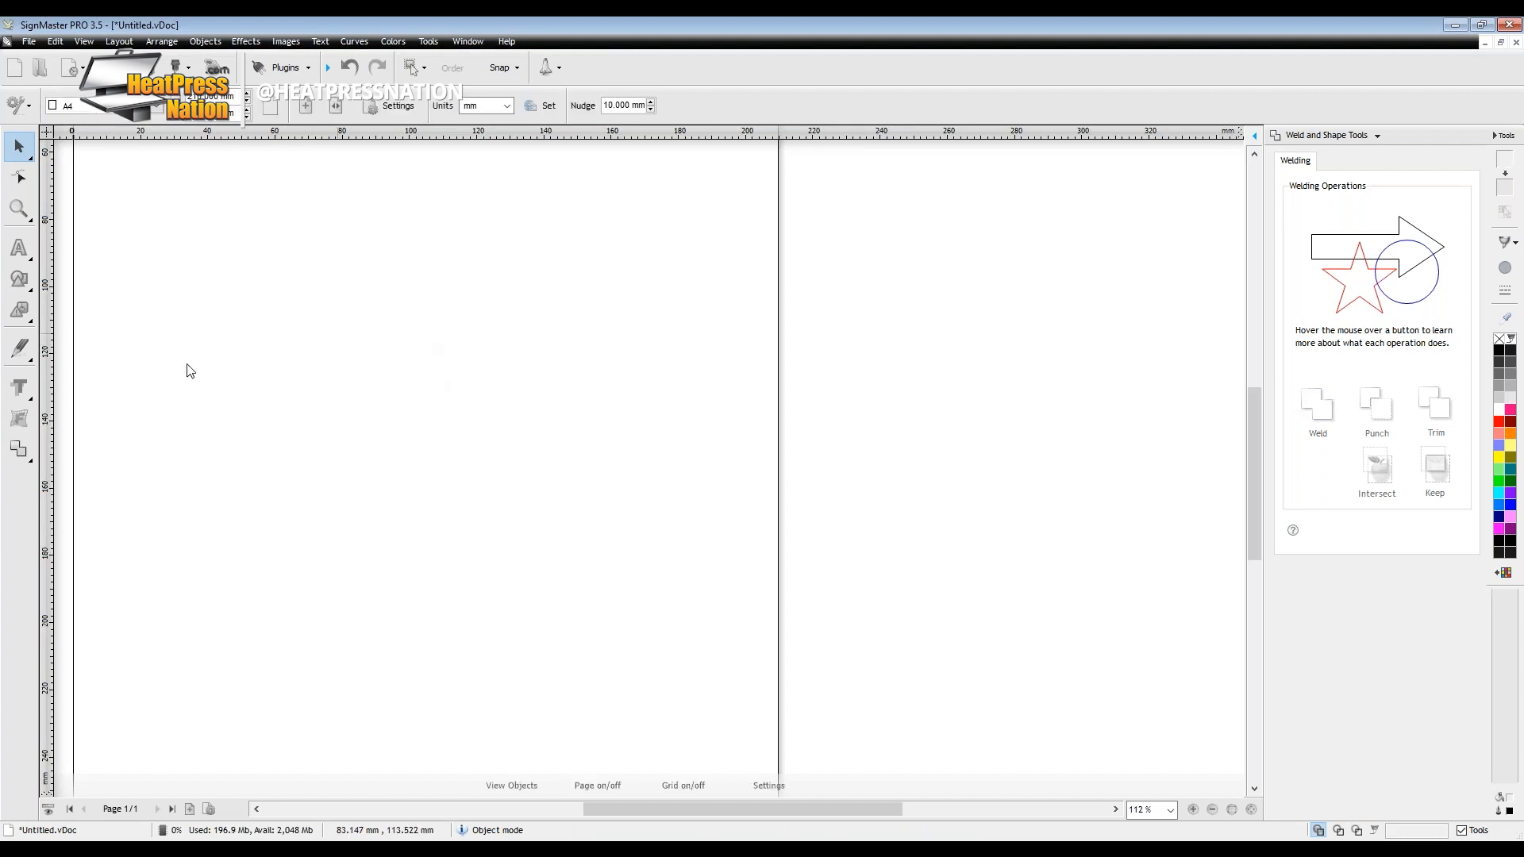
click(18, 247)
click(353, 325)
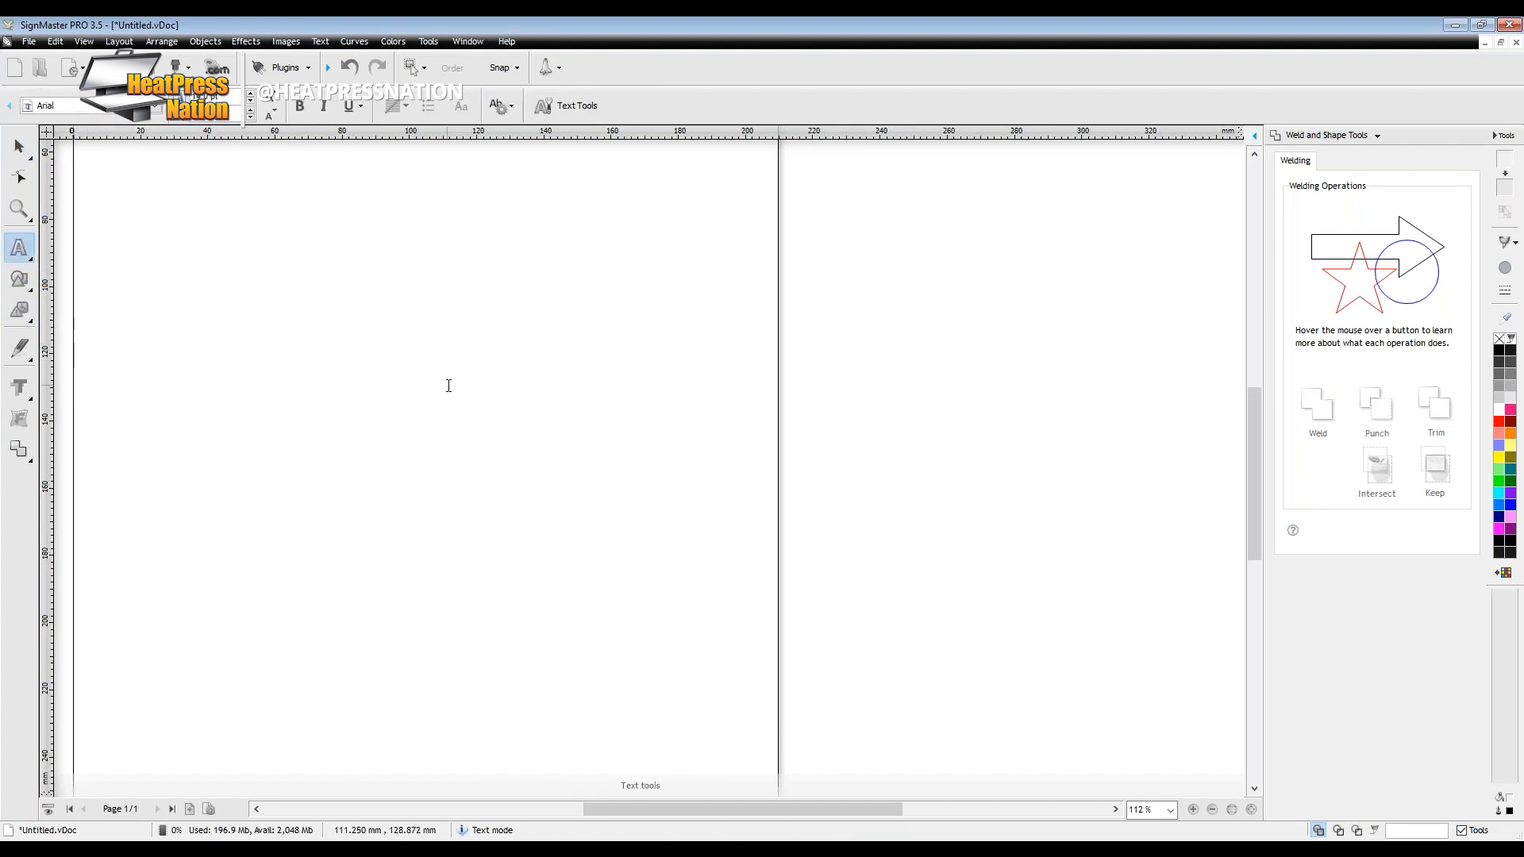
text(88)
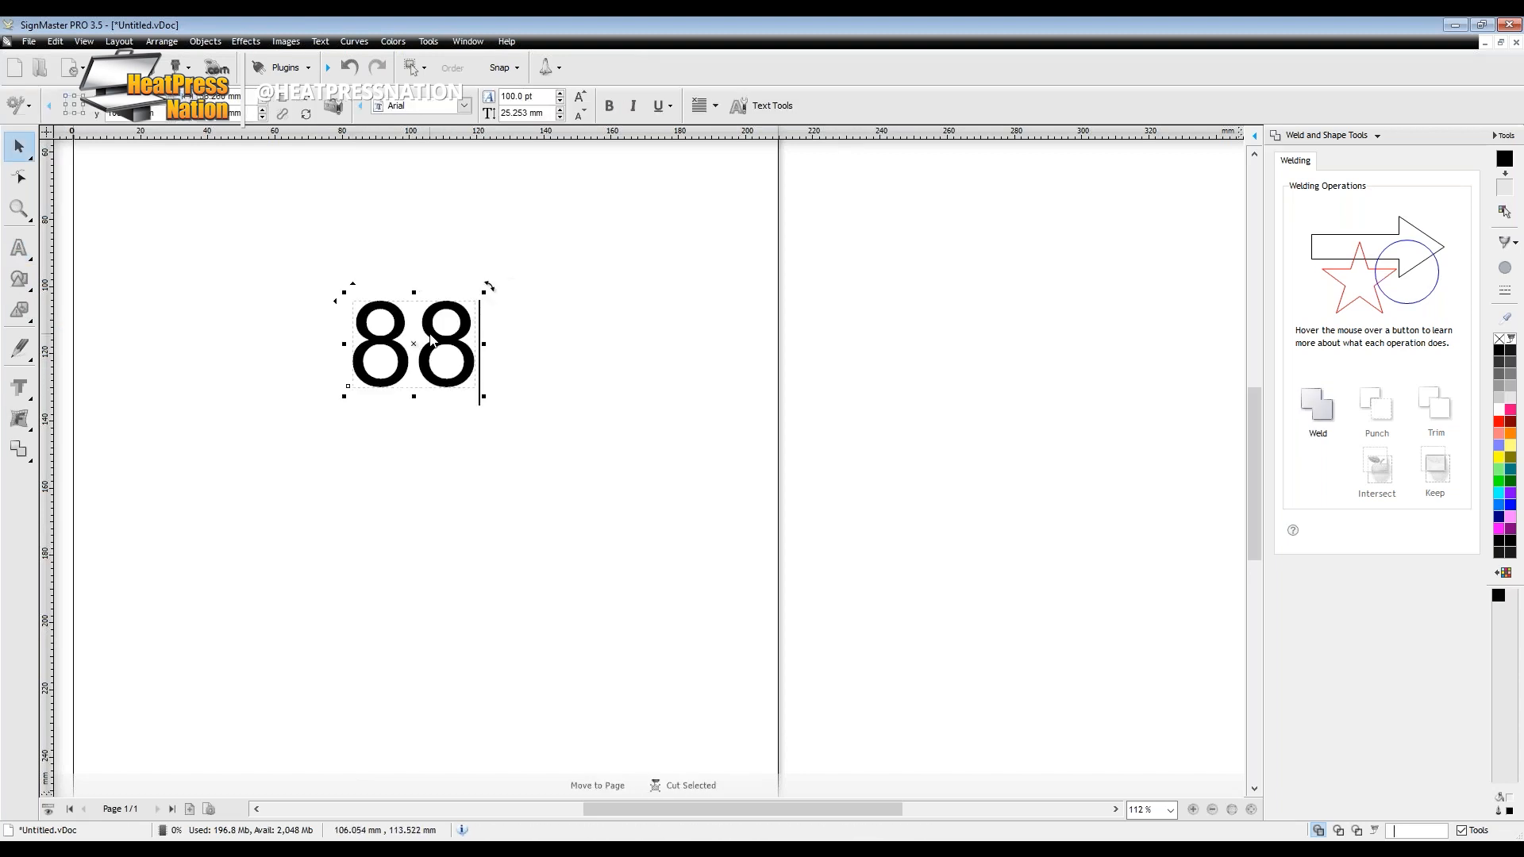
Change the font of the "88" text to Bauhaus 93.
double_click(465, 343)
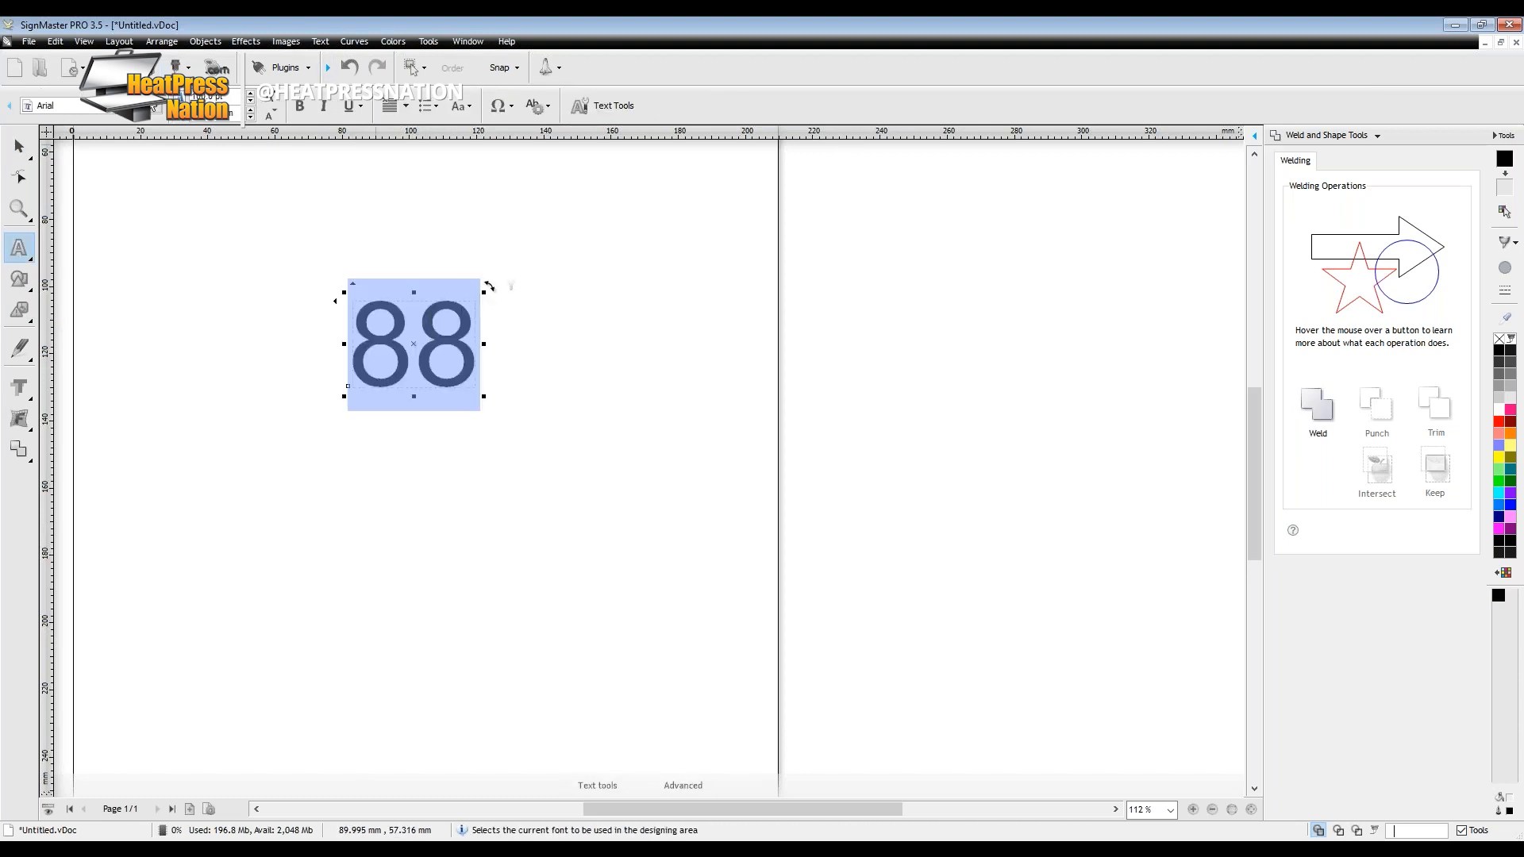
click(157, 108)
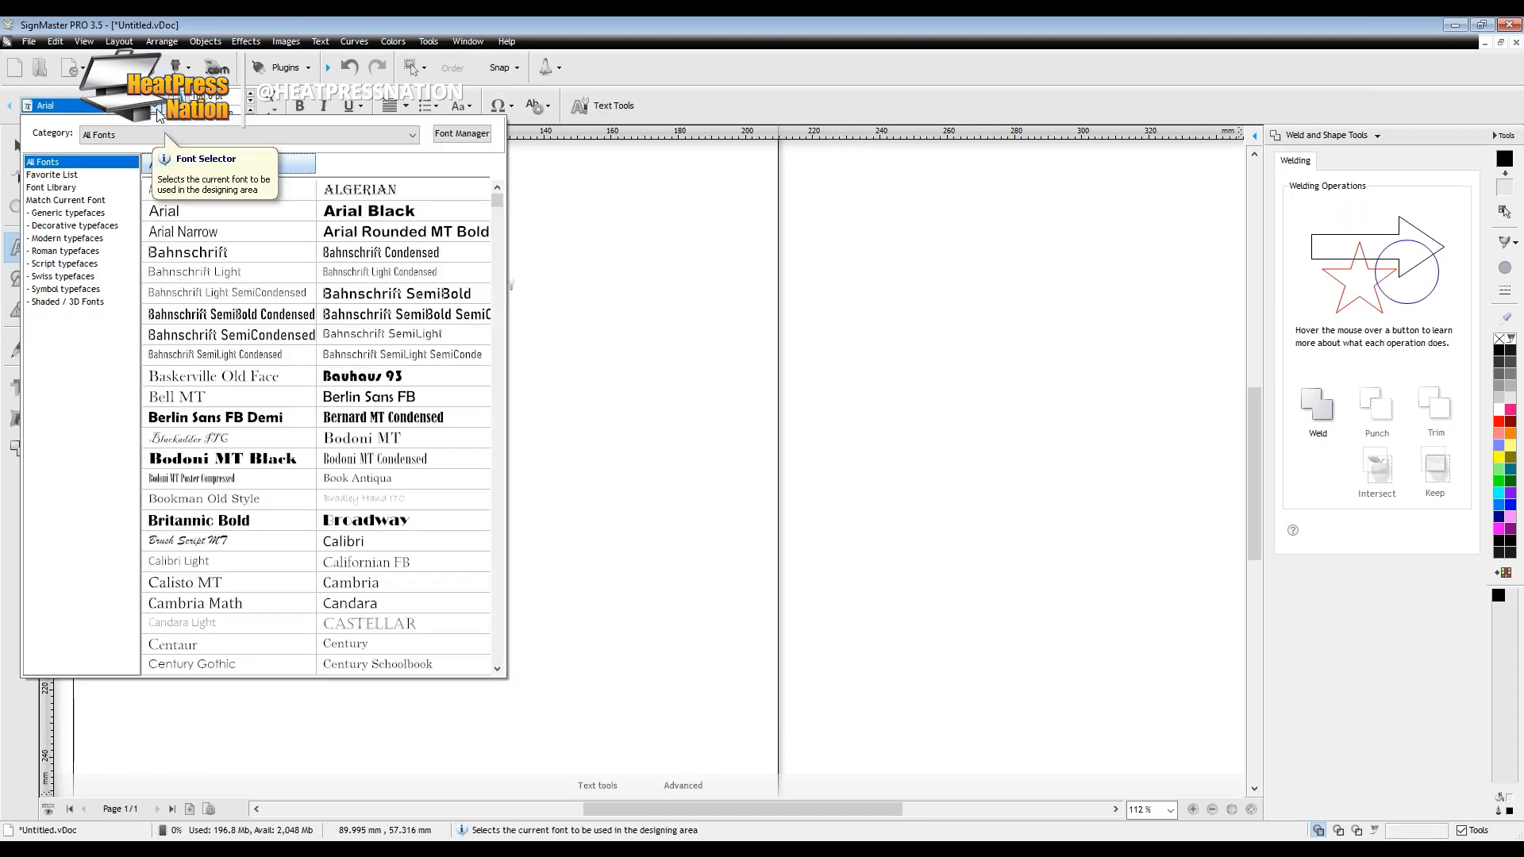
click(344, 379)
click(564, 424)
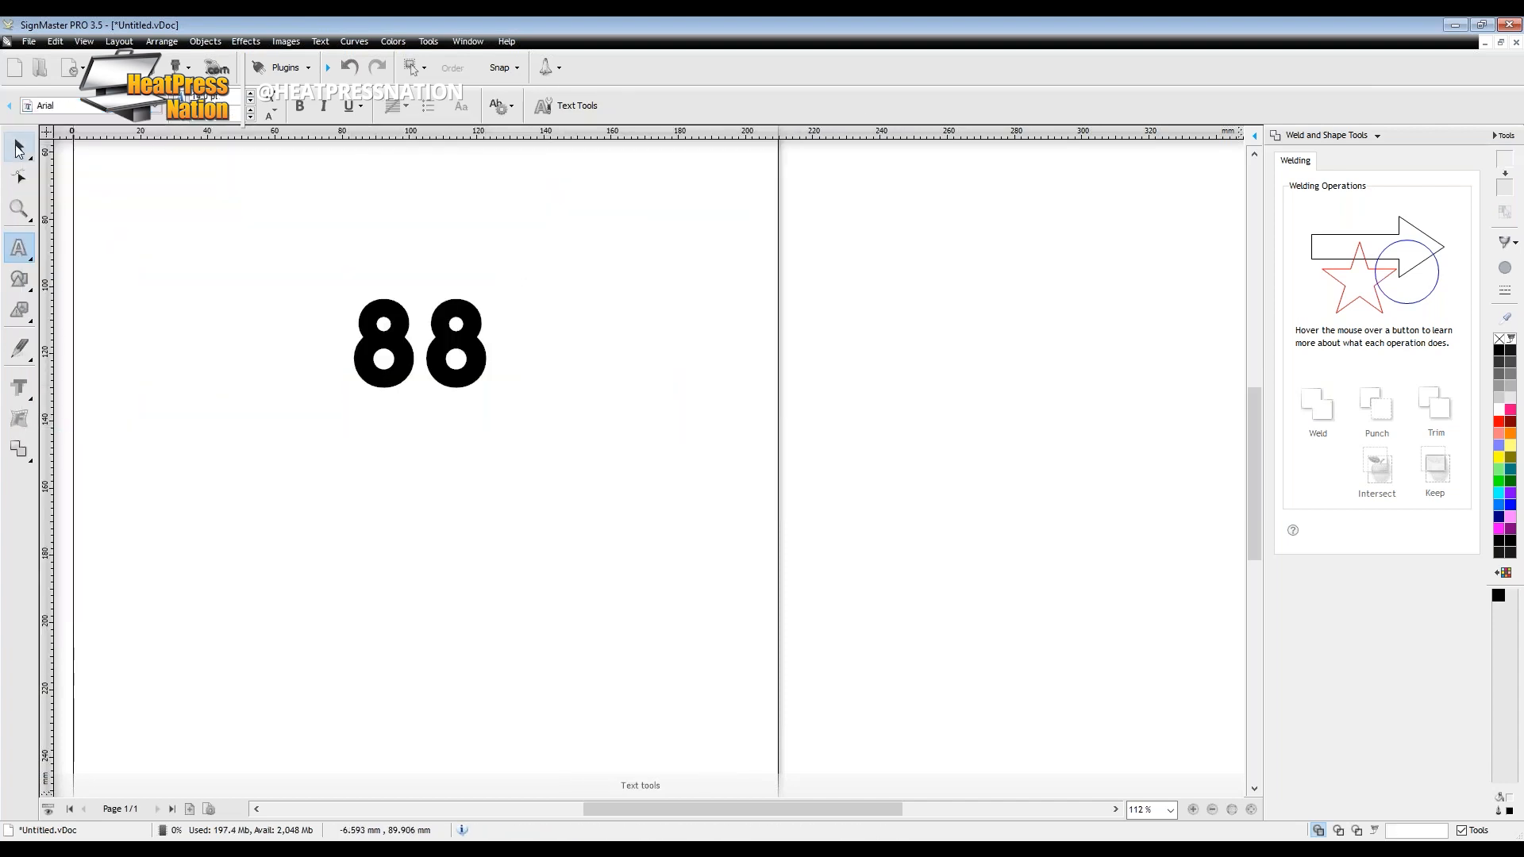
Apply a Block Shadow effect to the "88" text.
click(19, 147)
click(373, 337)
click(20, 387)
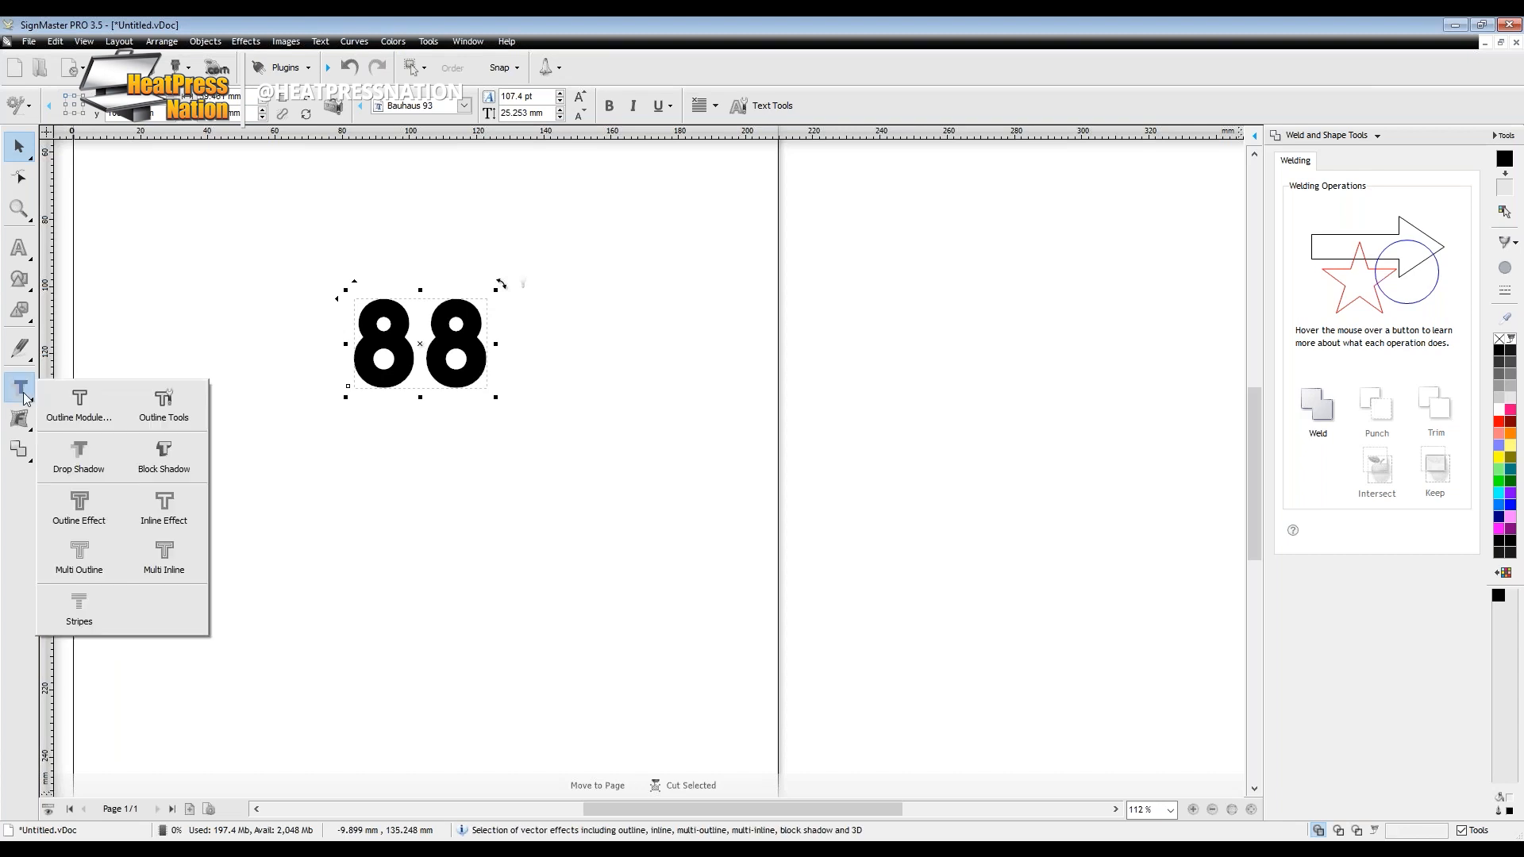
click(160, 454)
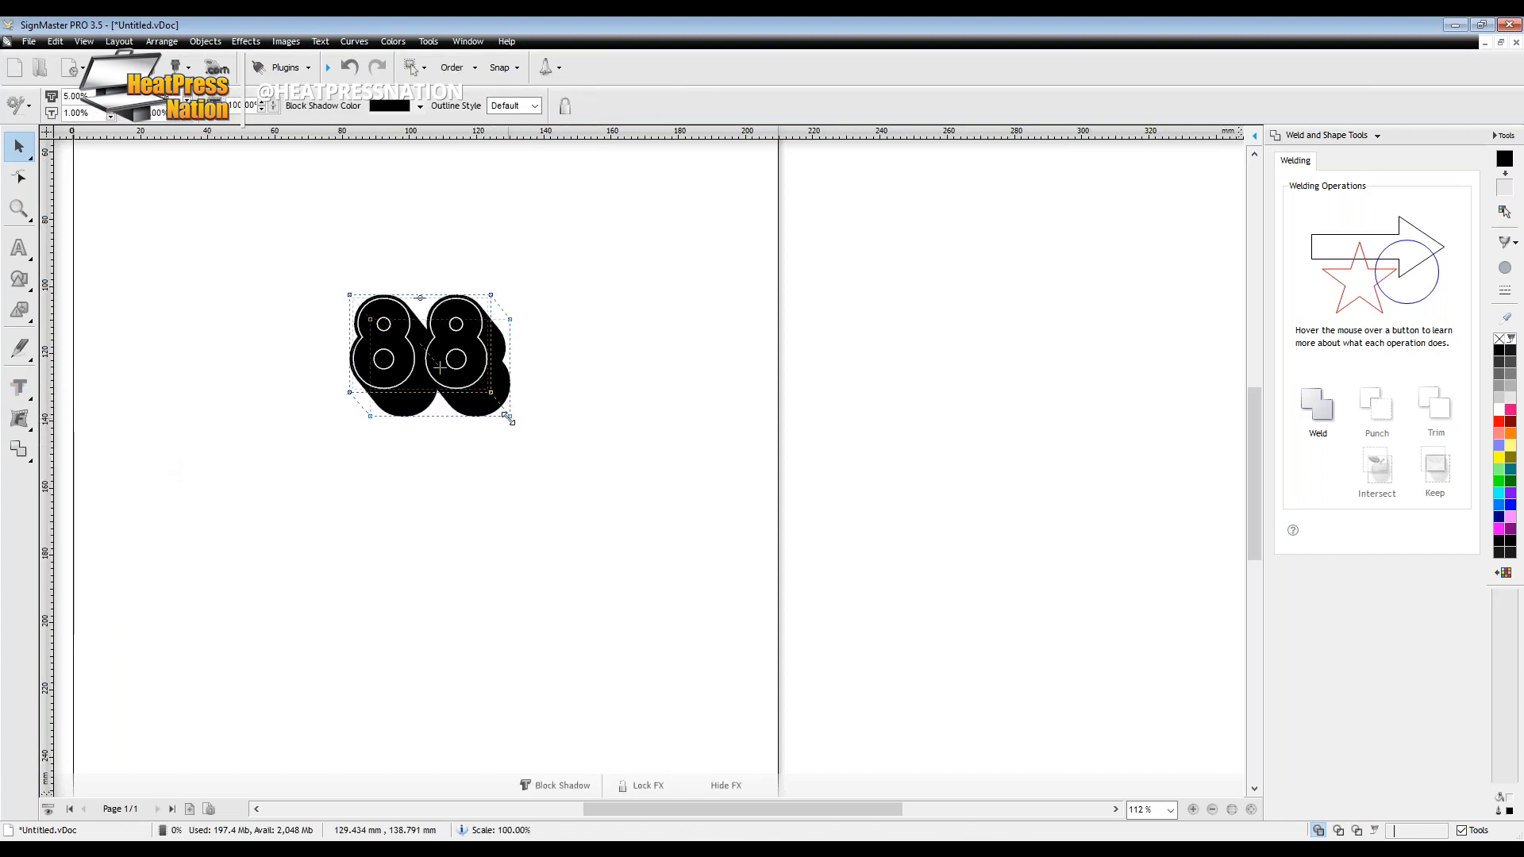
Shorten the Block Shadow so it sits closer behind the "88" text.
drag(440, 367, 425, 353)
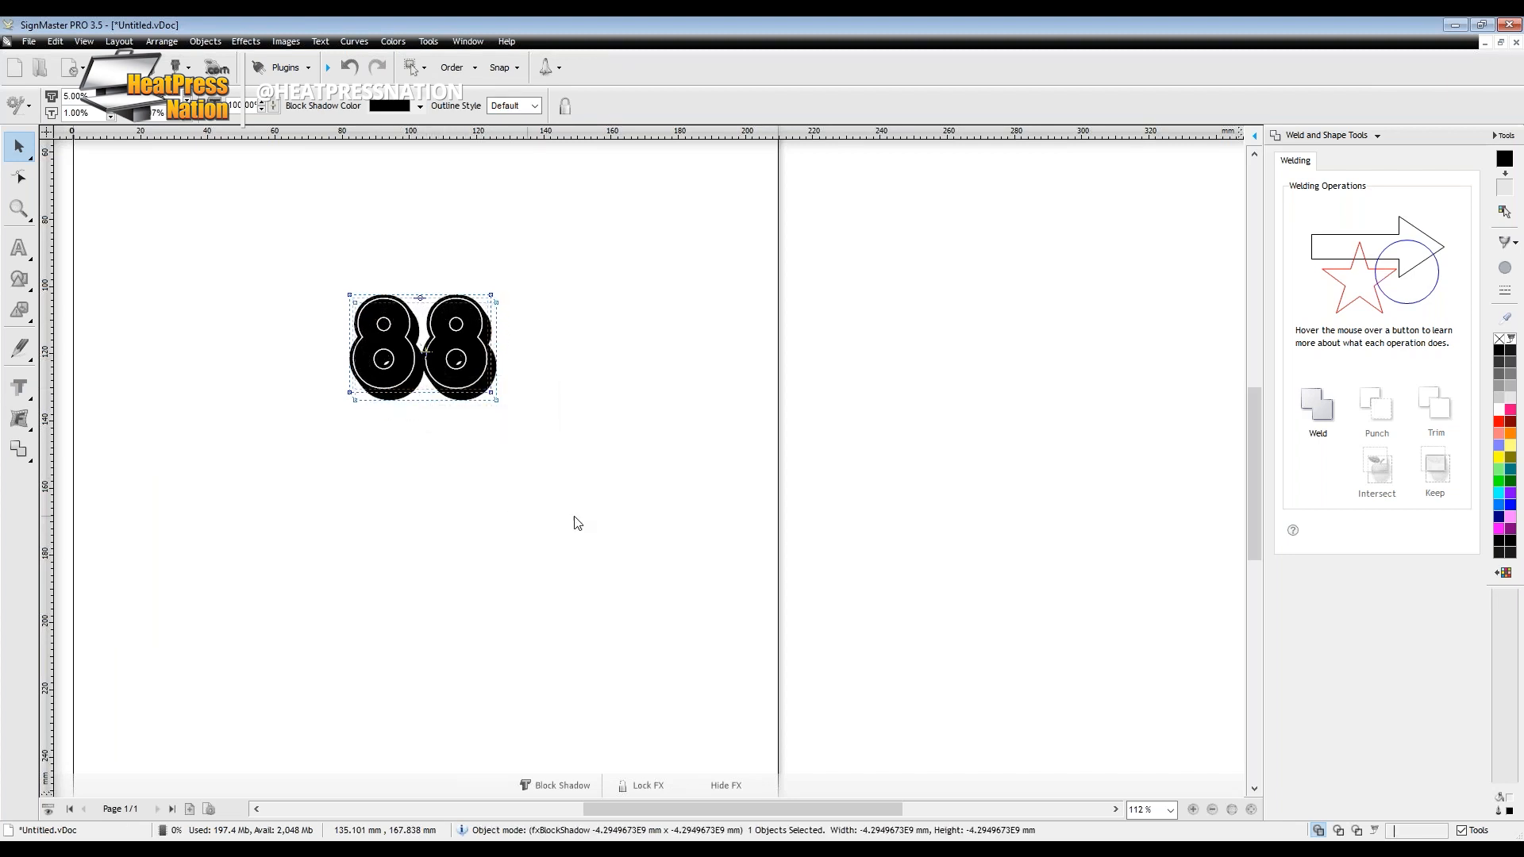
click(604, 476)
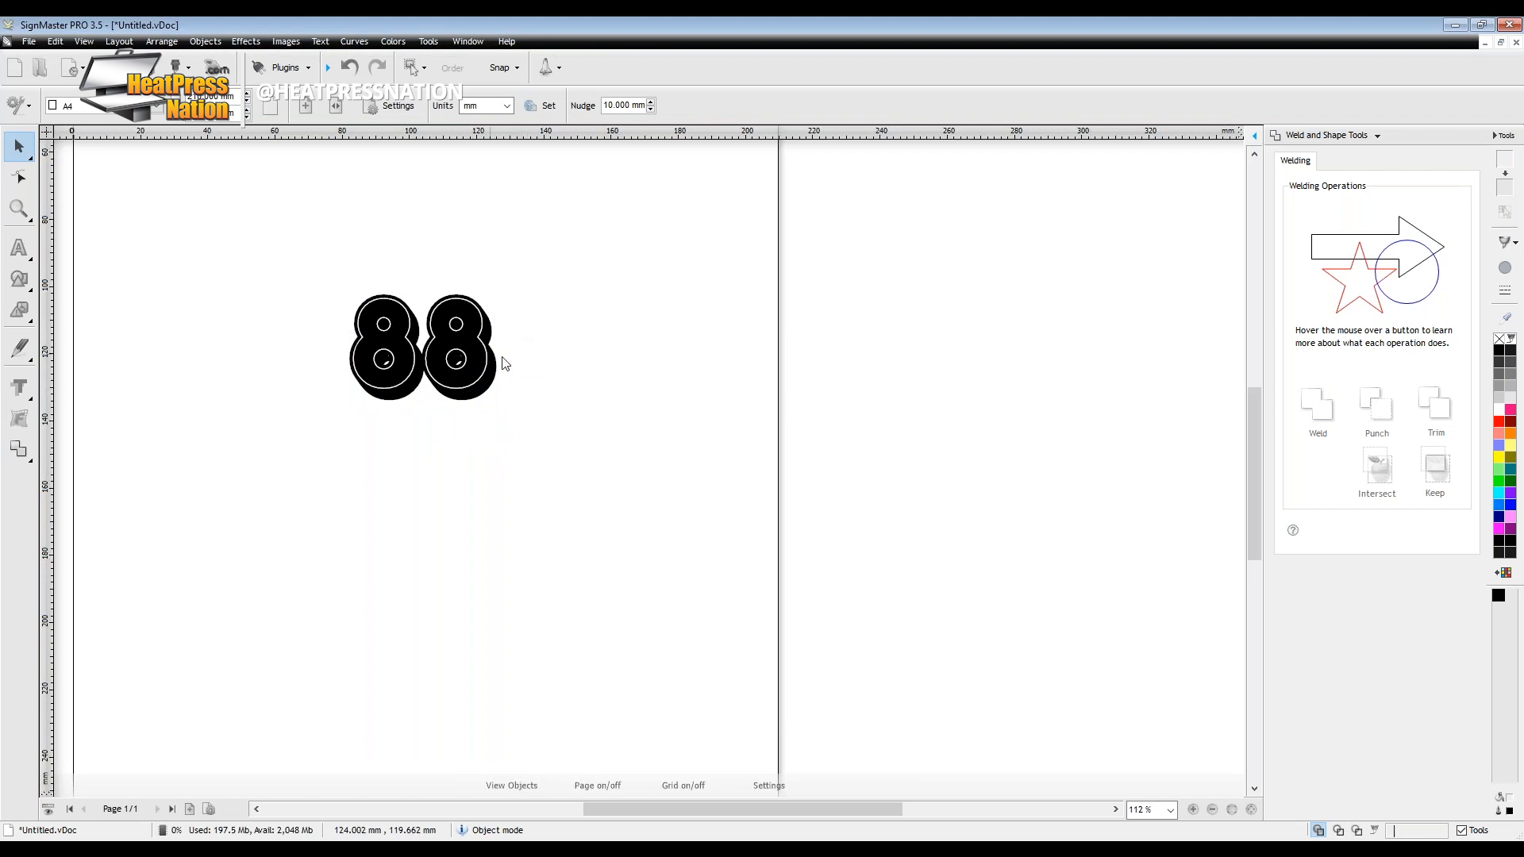
click(462, 359)
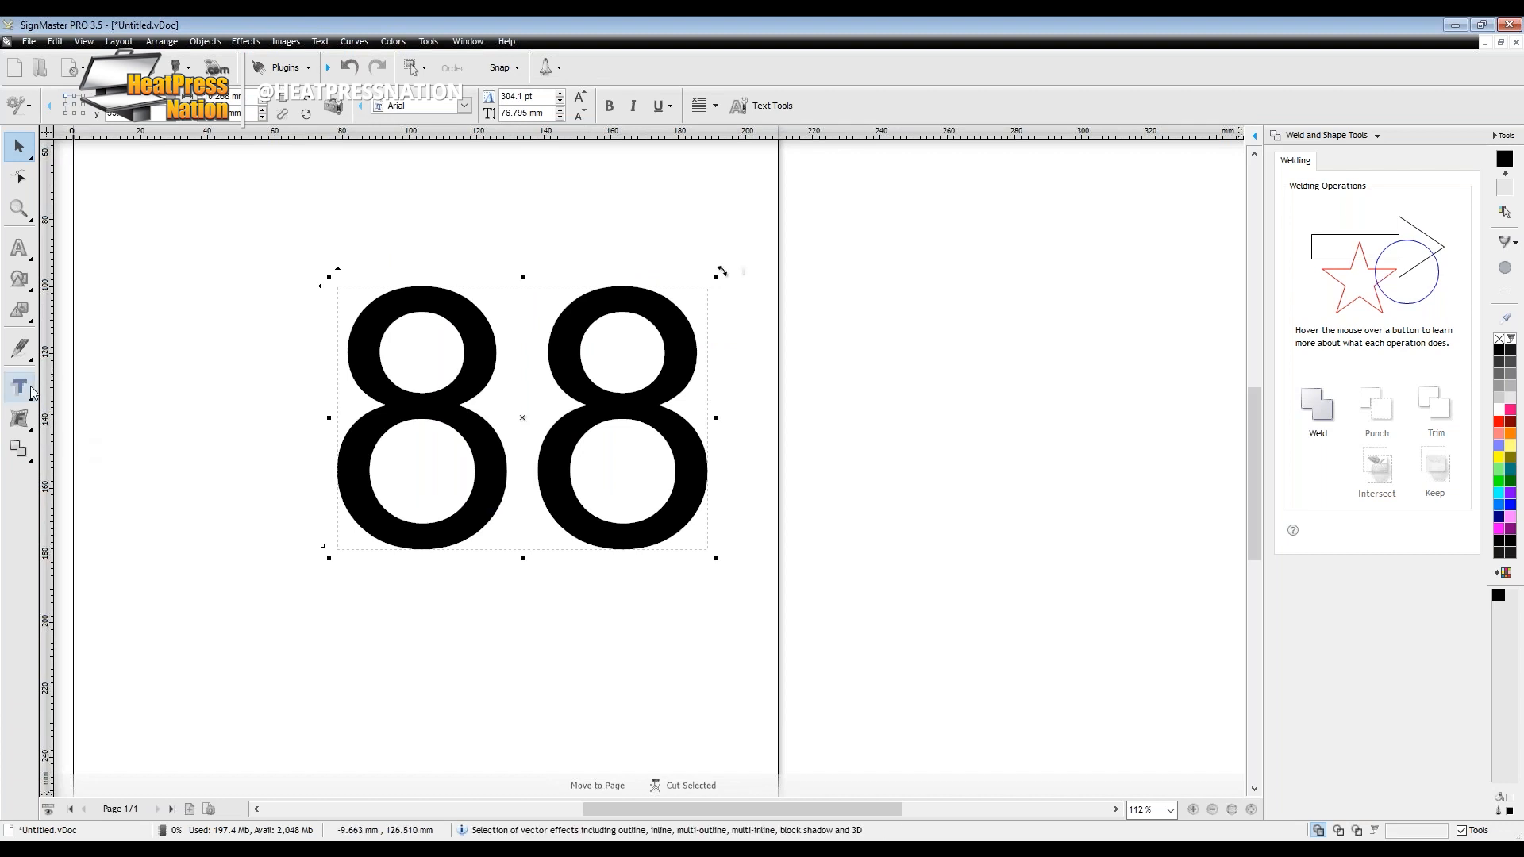
Apply a Drop Shadow to the "88" text, shift it to the lower left of the digits and widen its gap to 2.81%.
click(22, 389)
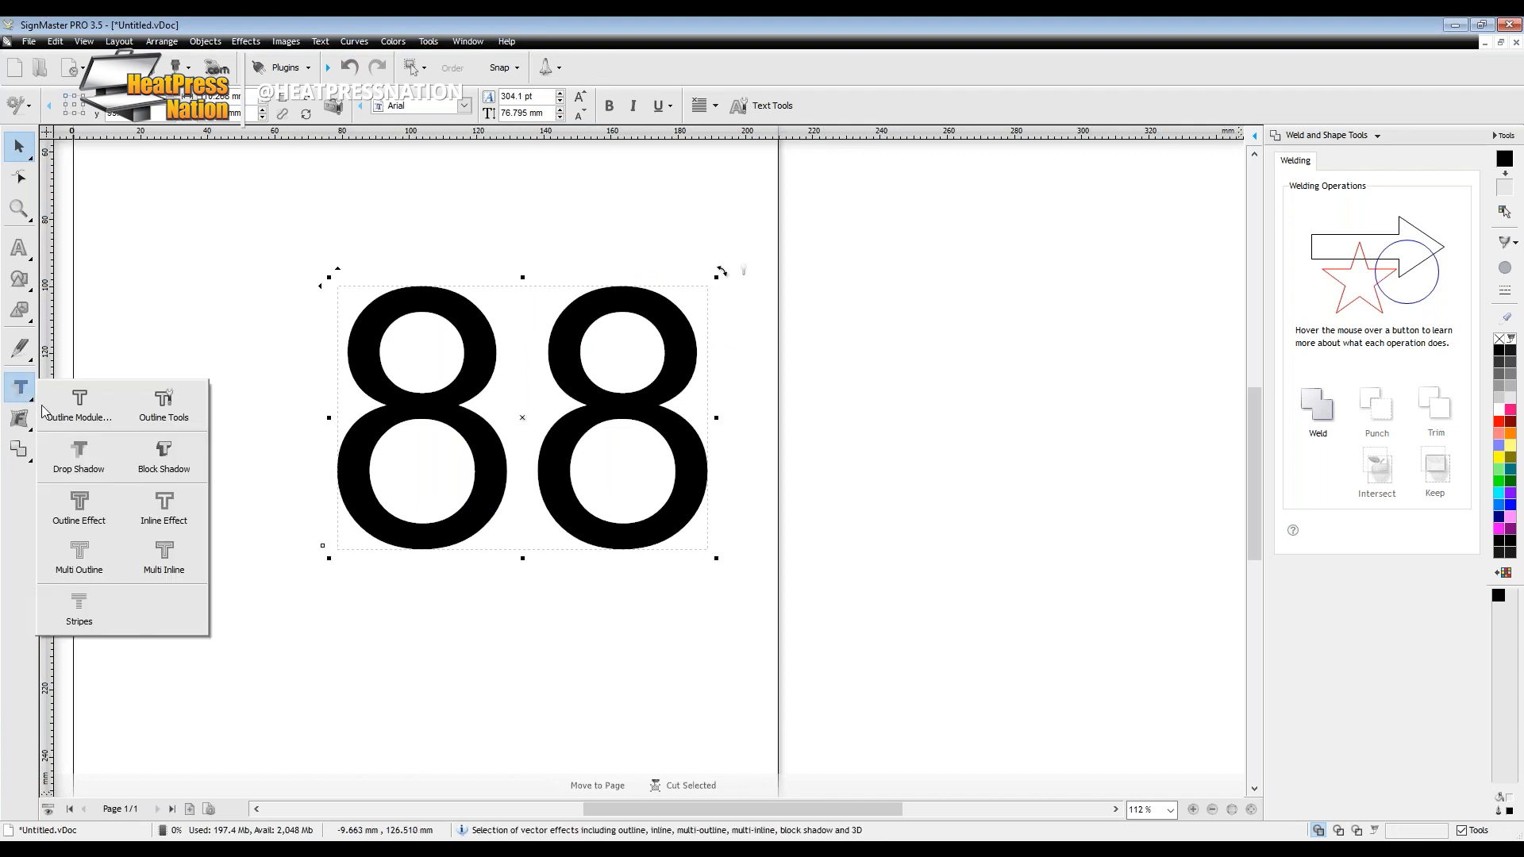
click(84, 458)
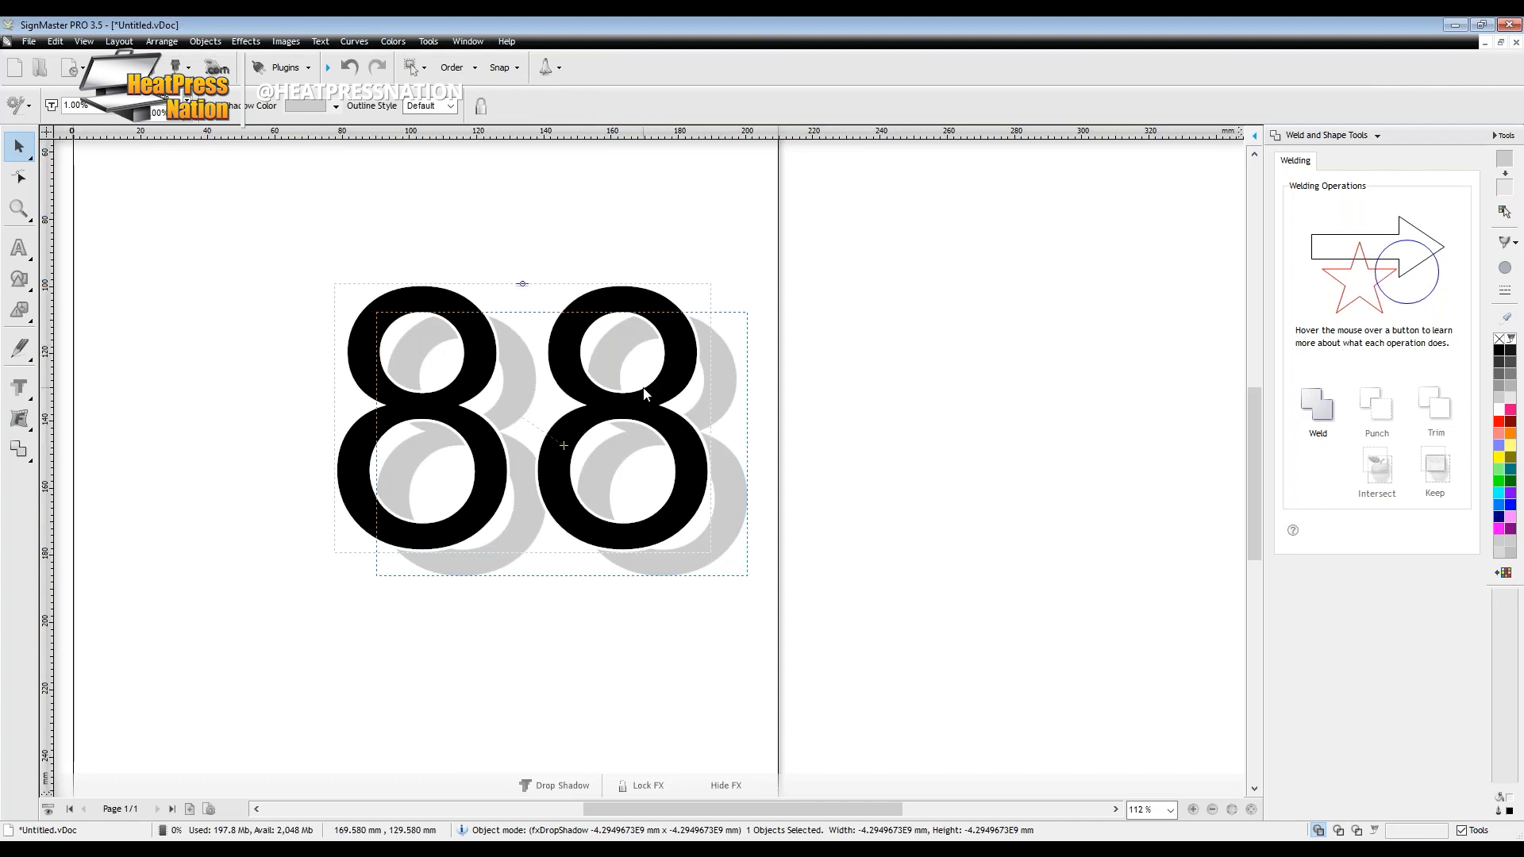
drag(554, 436, 488, 431)
drag(523, 285, 523, 279)
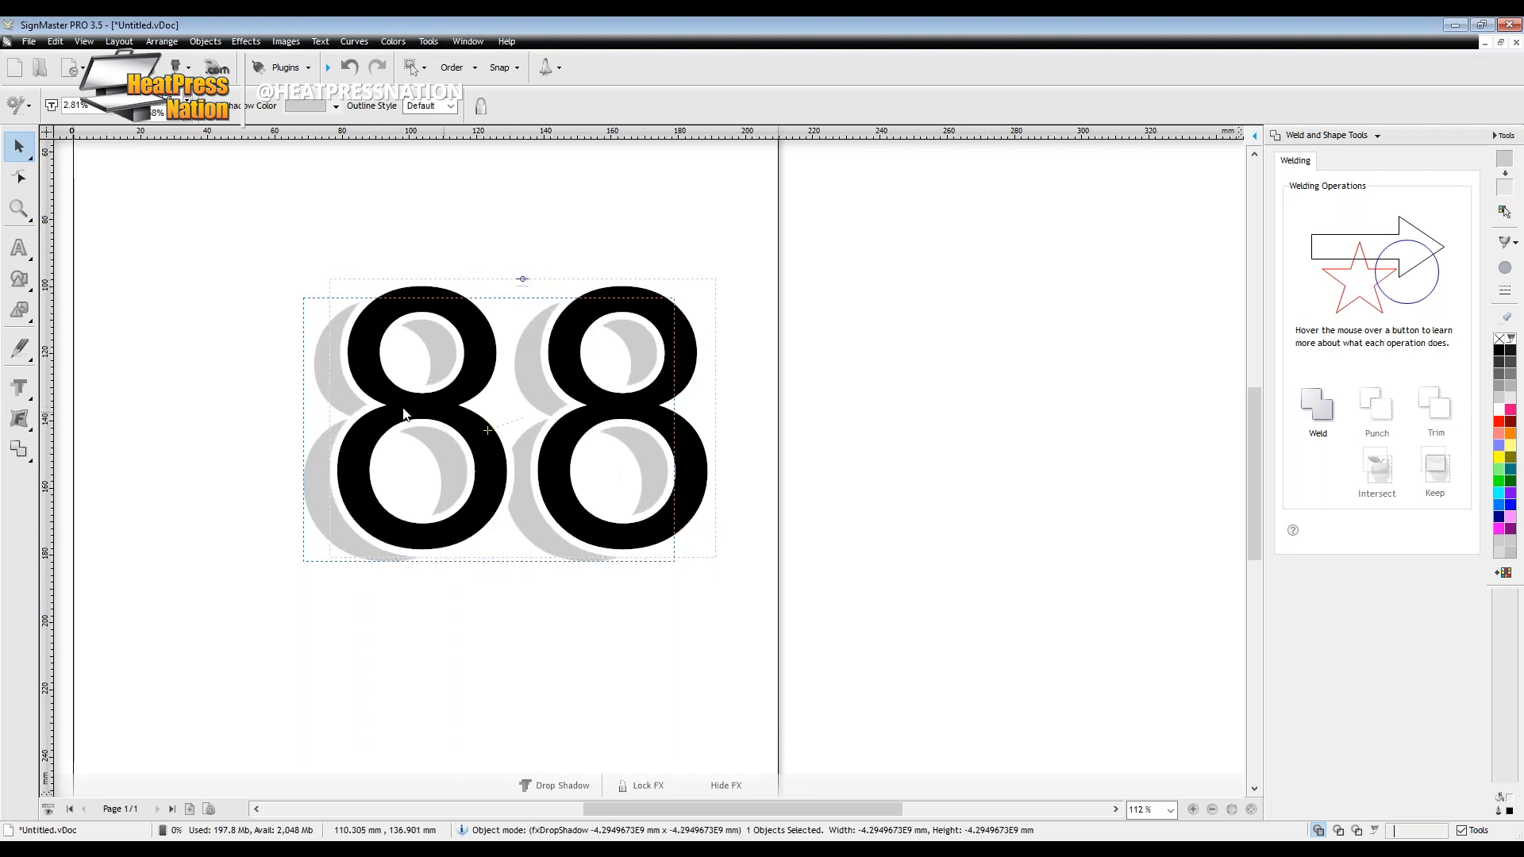
Convert the drop shadow of the "88" to curves and recolor it red, then black.
right_click(321, 382)
mouse_move(350, 400)
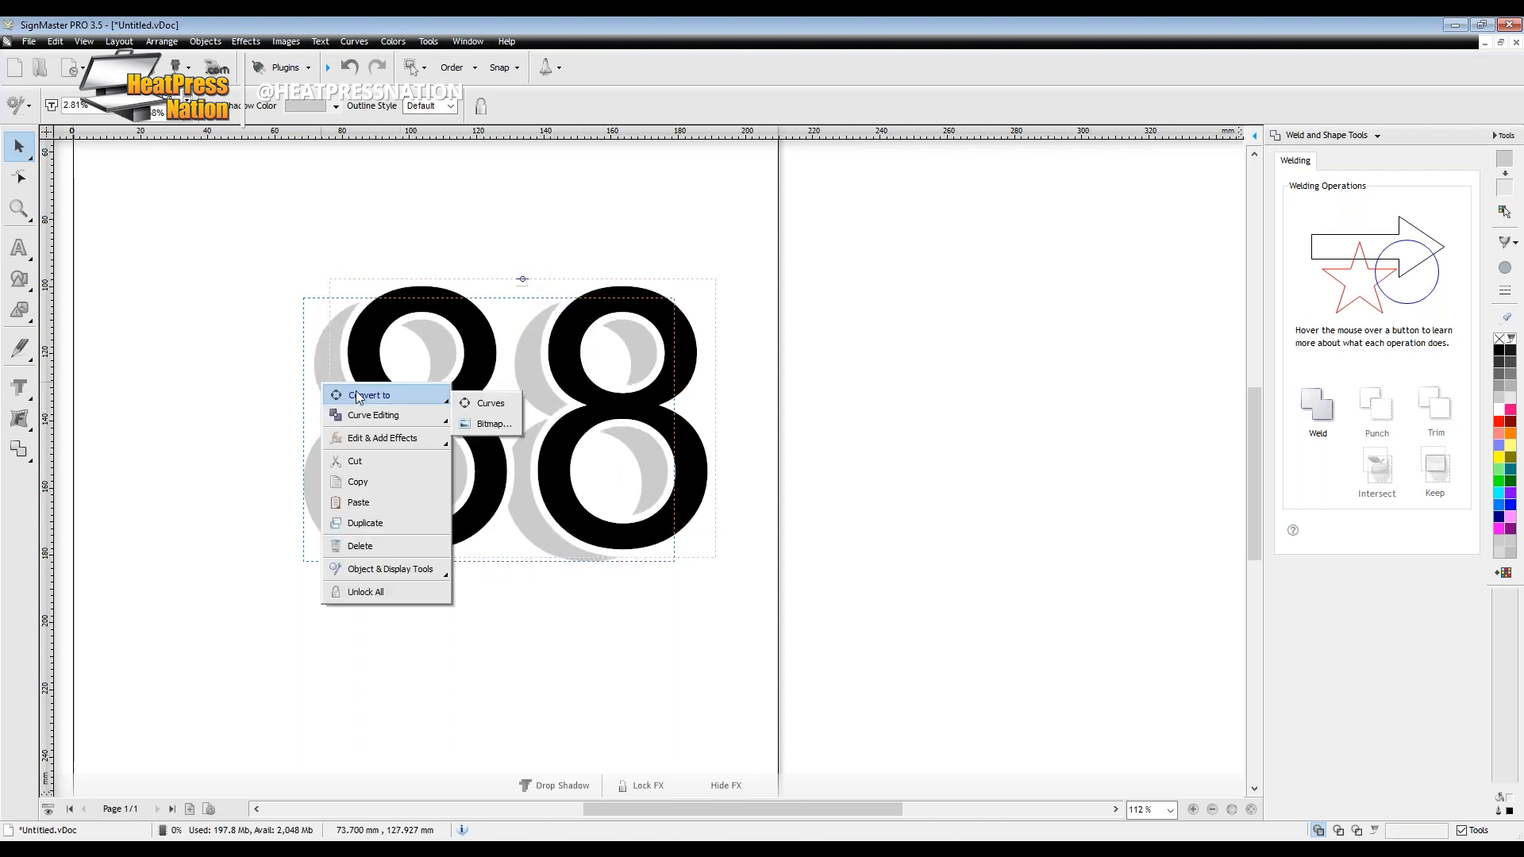
click(476, 406)
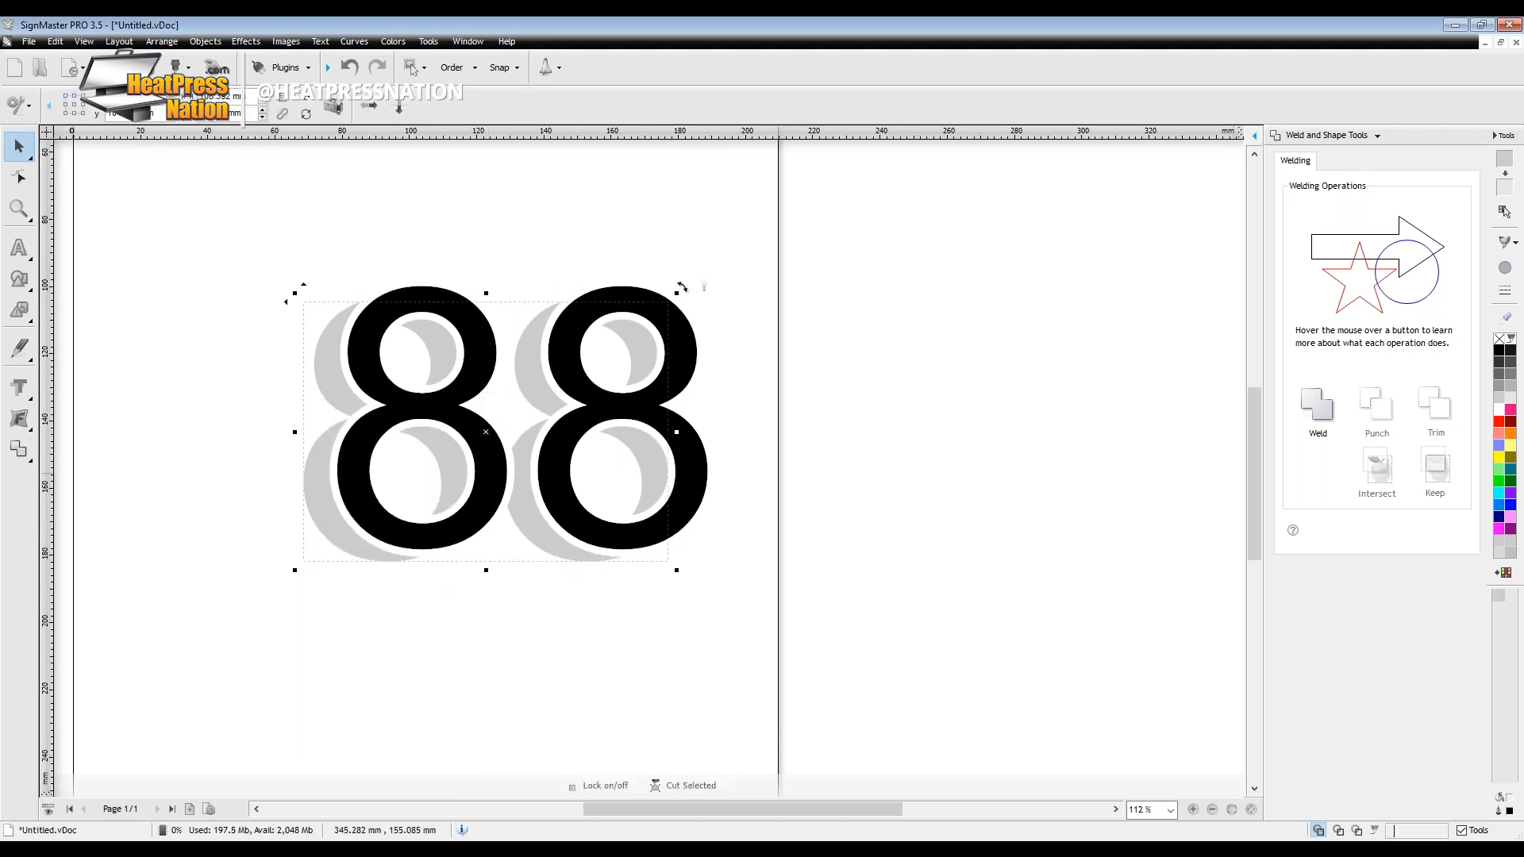
click(1501, 425)
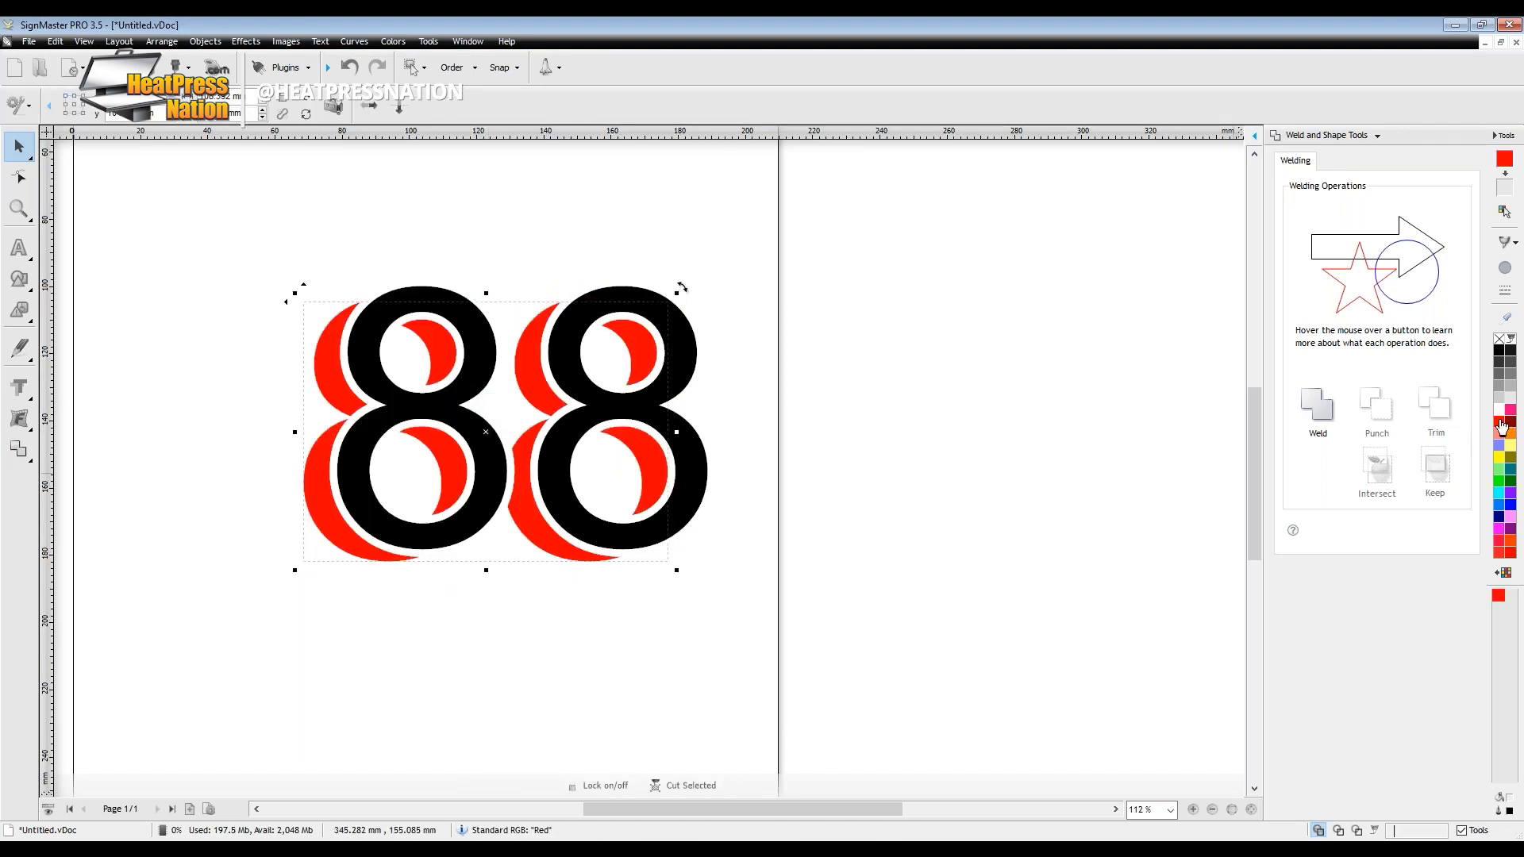
click(1500, 355)
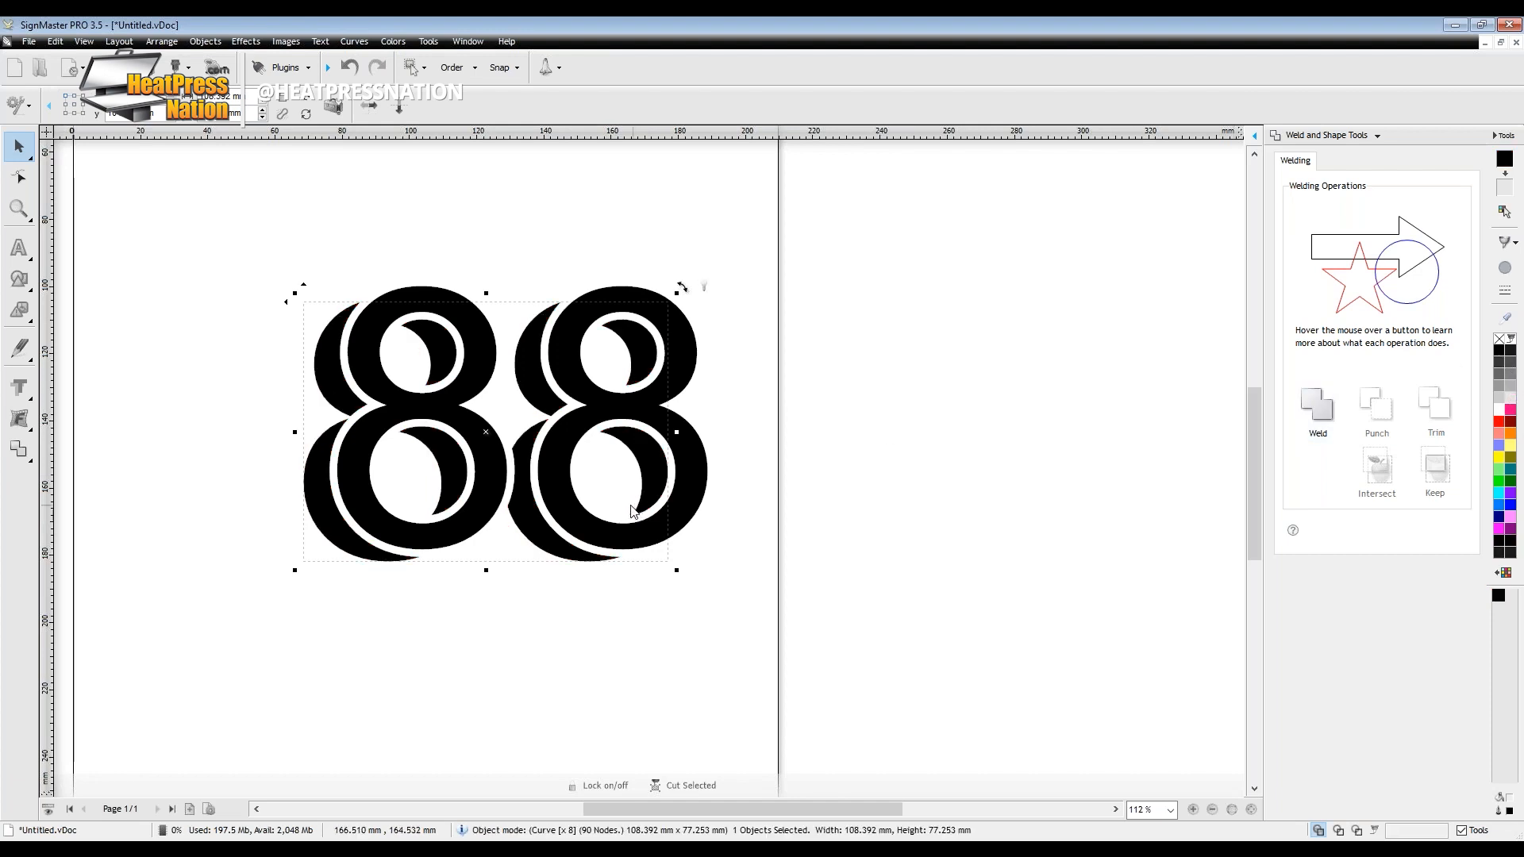
click(729, 368)
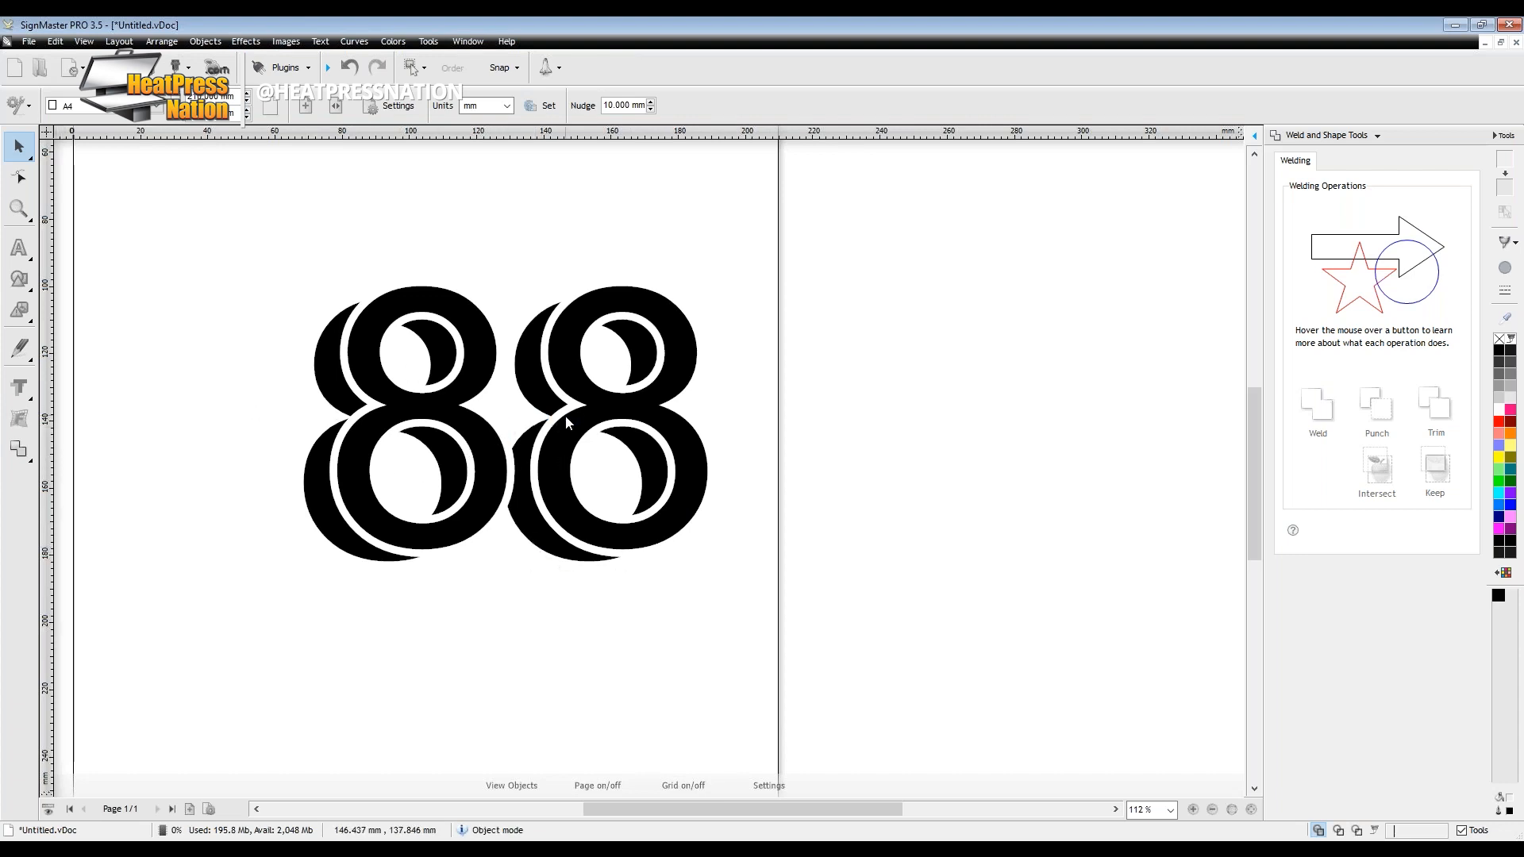
Try an Outline Effect on the plain "88" text and undo it.
drag(562, 424, 516, 390)
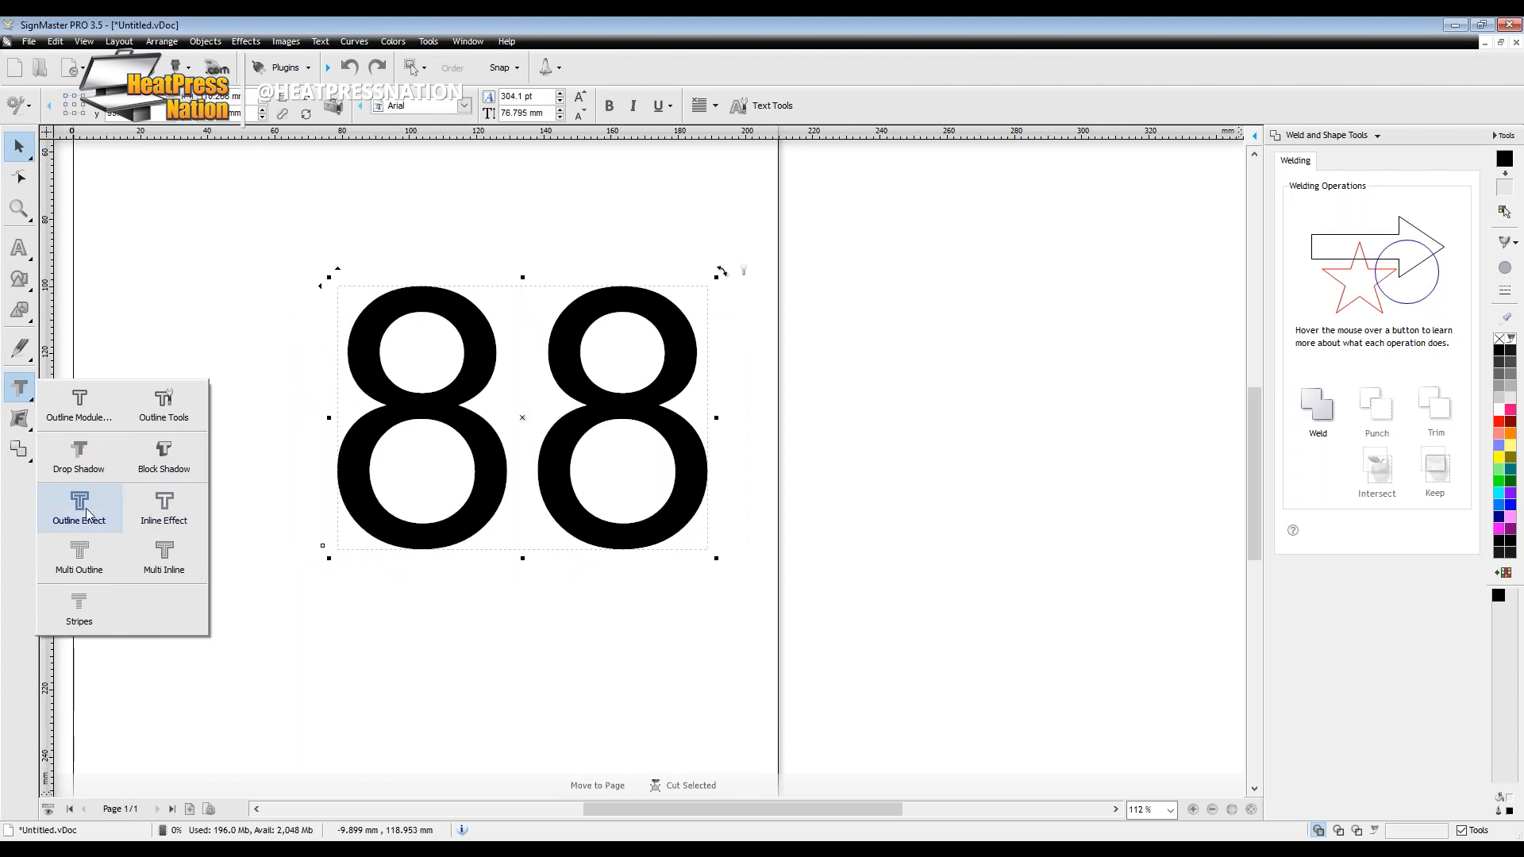
click(79, 508)
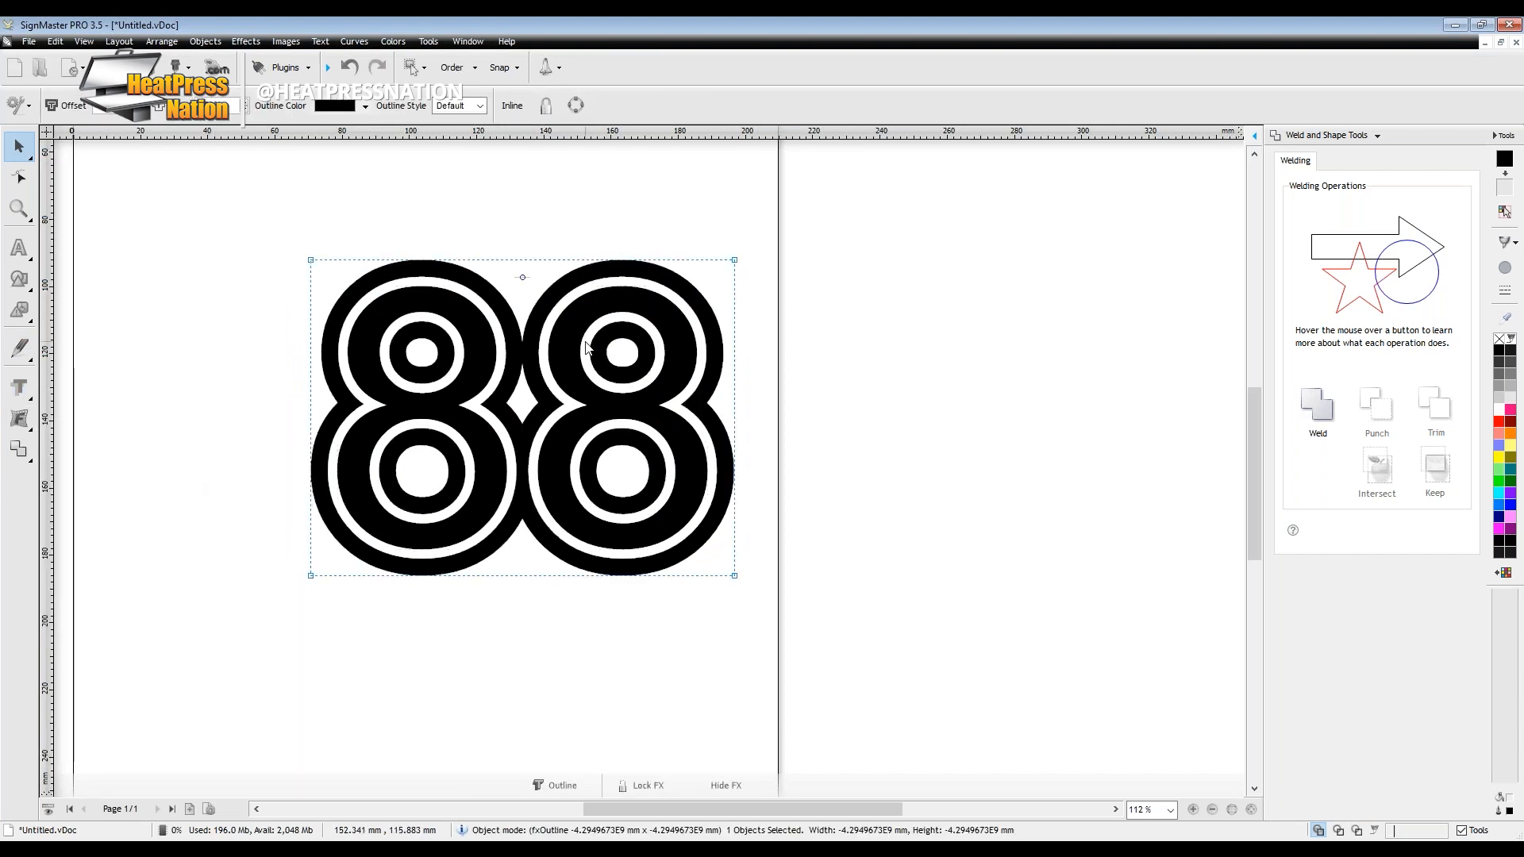
key(ctrl+z)
Try an Inline Effect on the "88" text, adjust its offset and undo the changes.
click(20, 388)
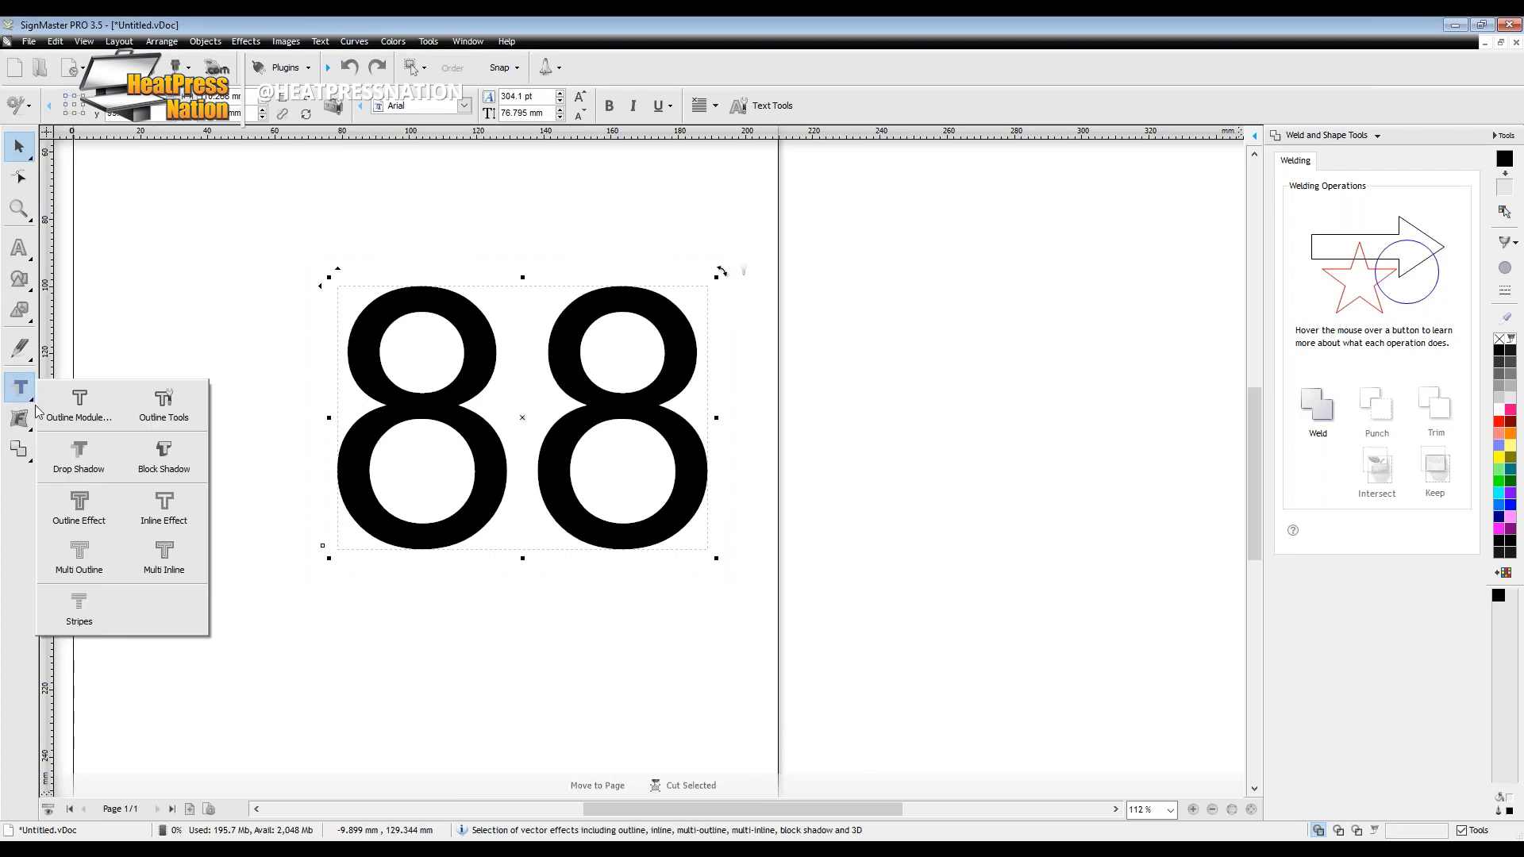
click(161, 512)
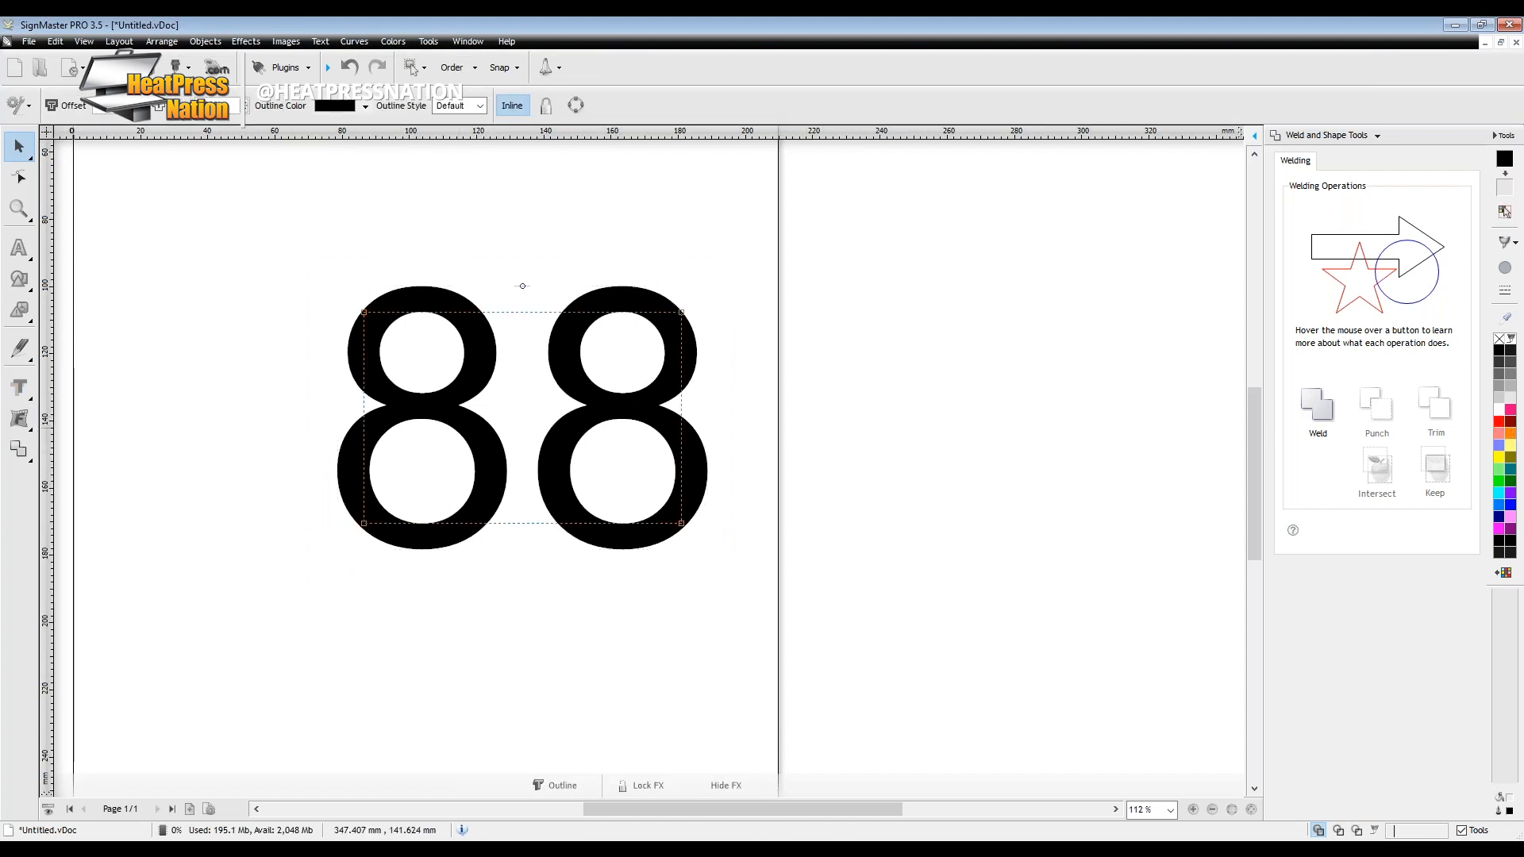
drag(536, 312, 543, 295)
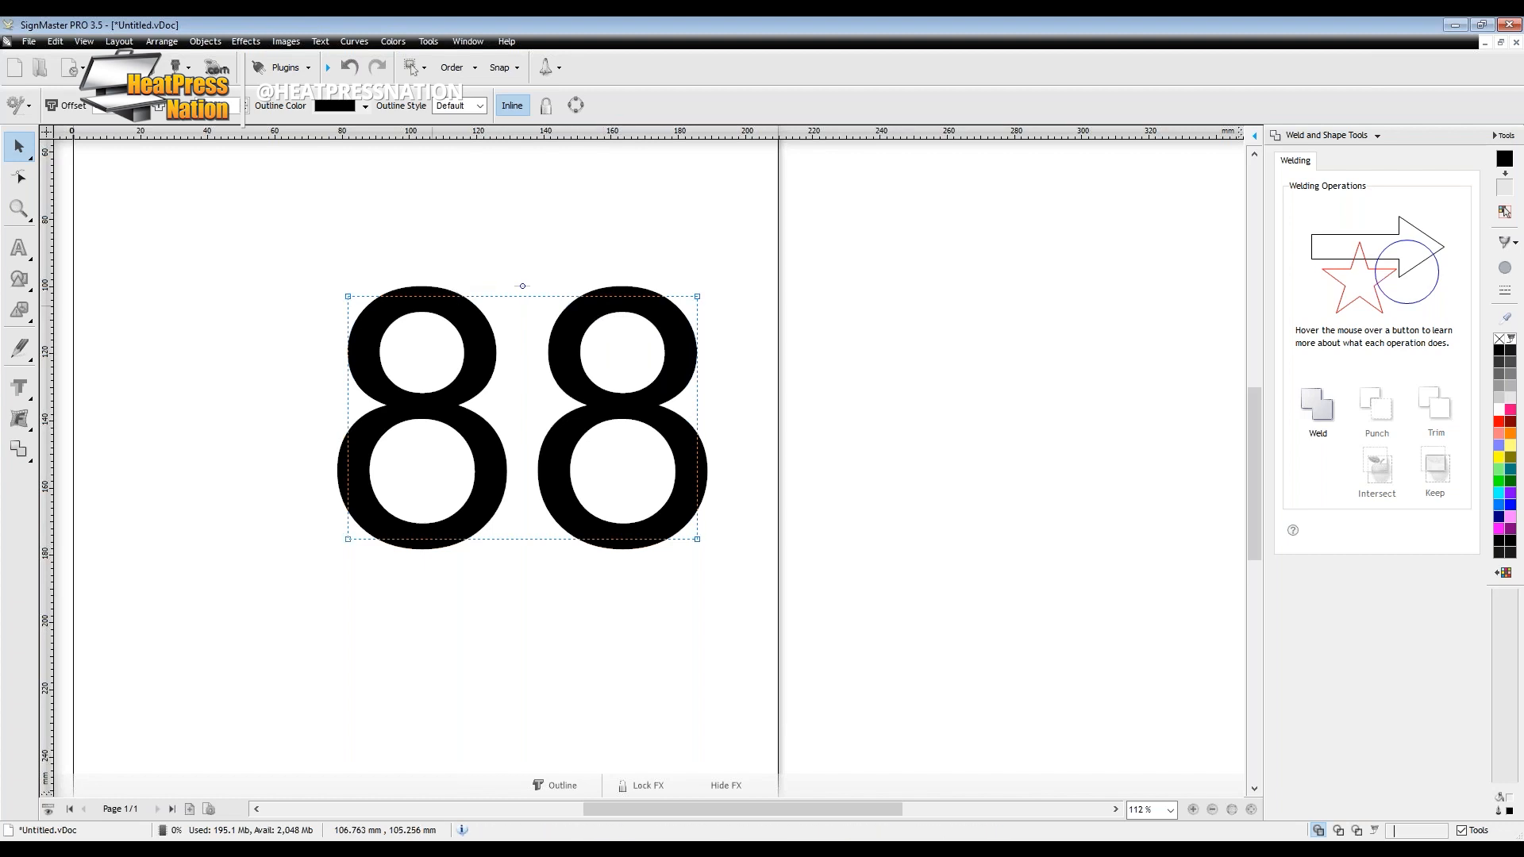
key(ctrl+z)
key(ctrl+z)
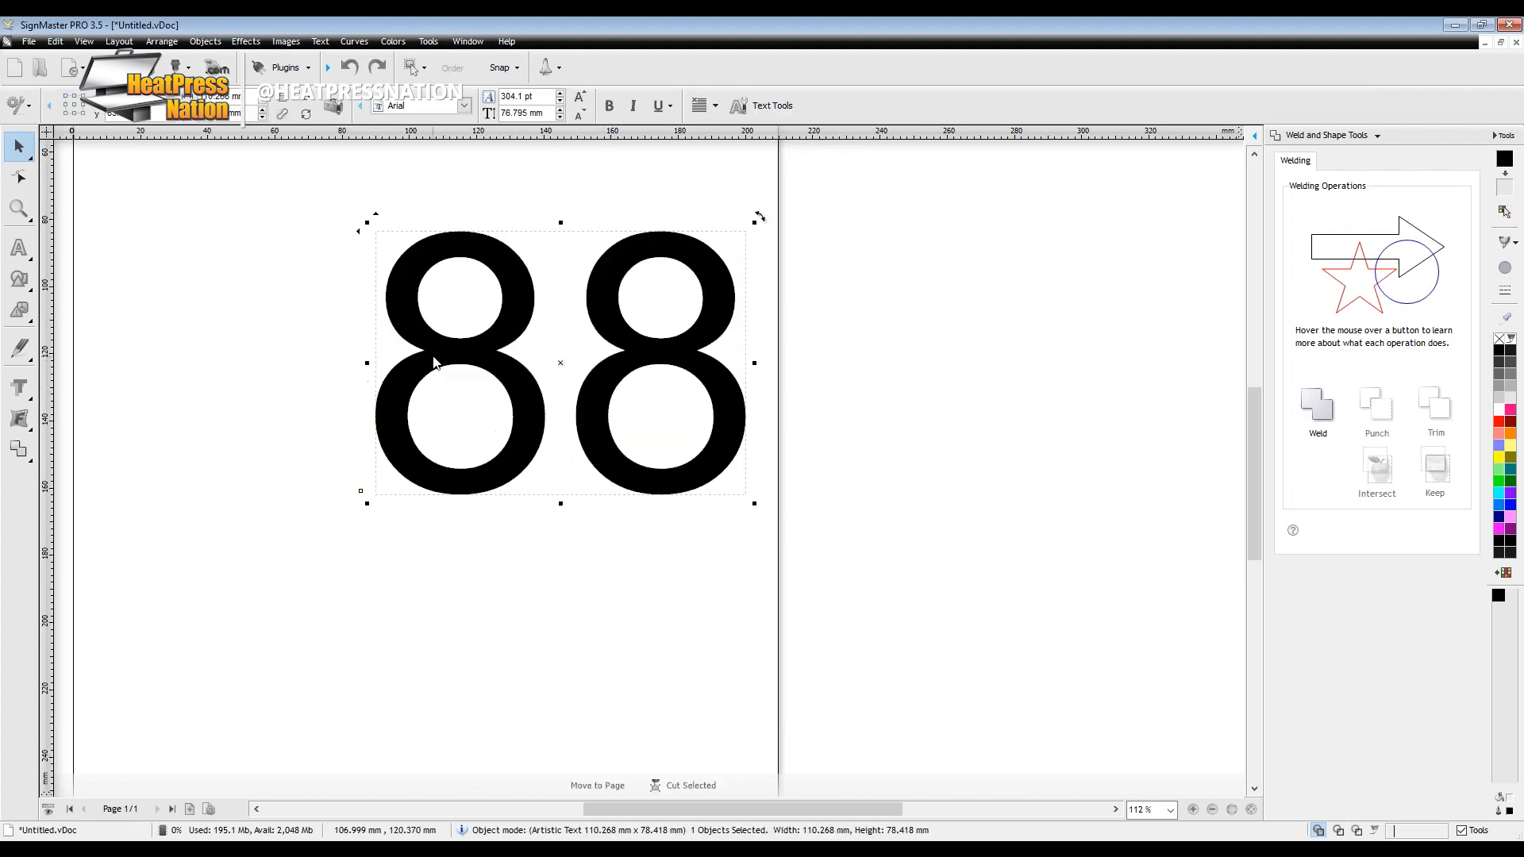
Start creating an outline for the "88" text, with the outline at 0.50% and an orange fill color.
click(19, 387)
click(76, 403)
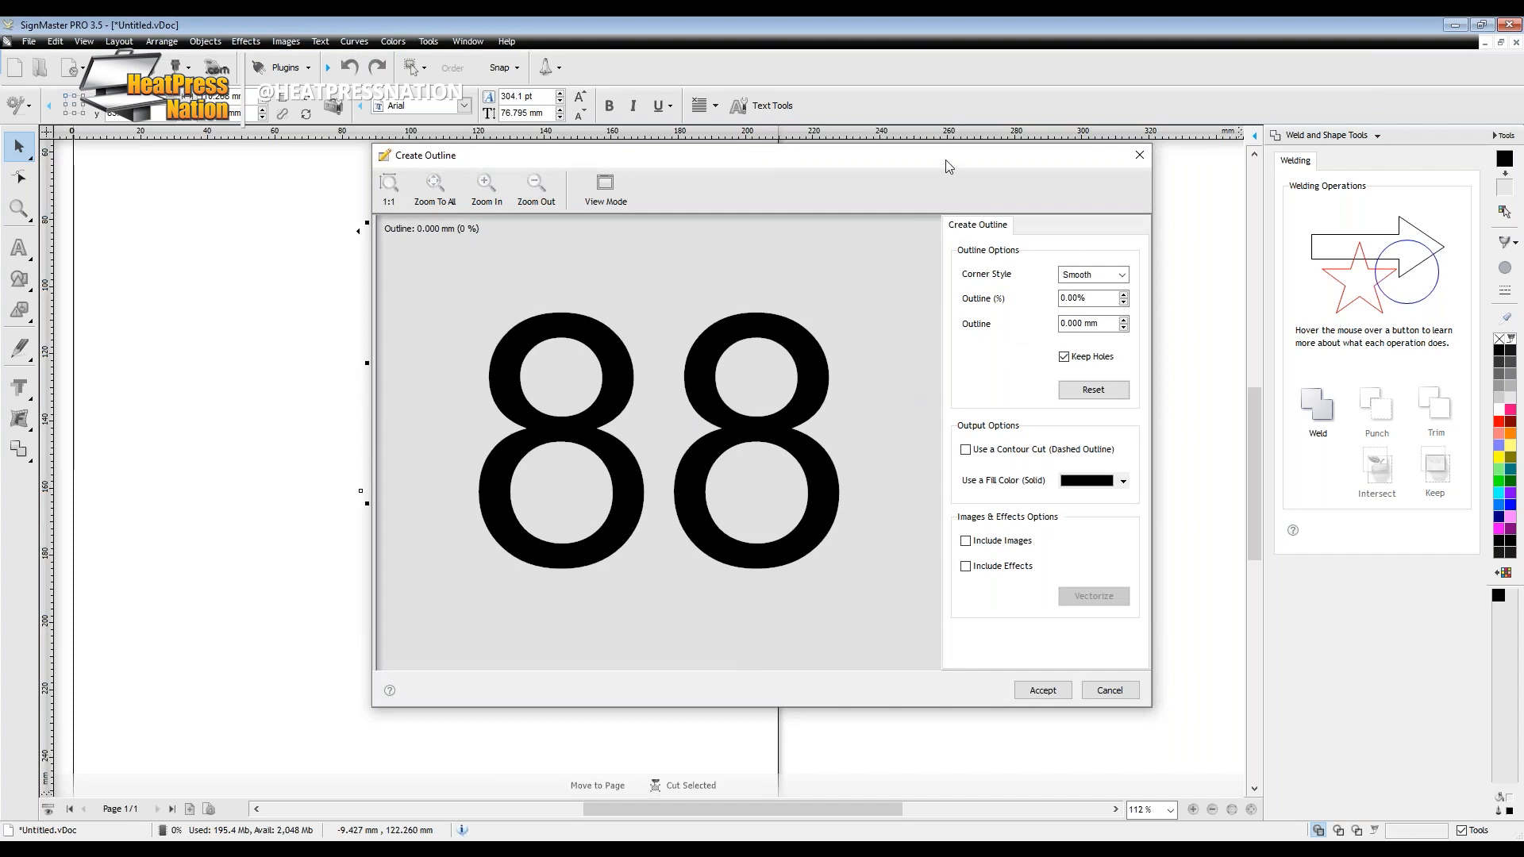
drag(945, 161, 836, 181)
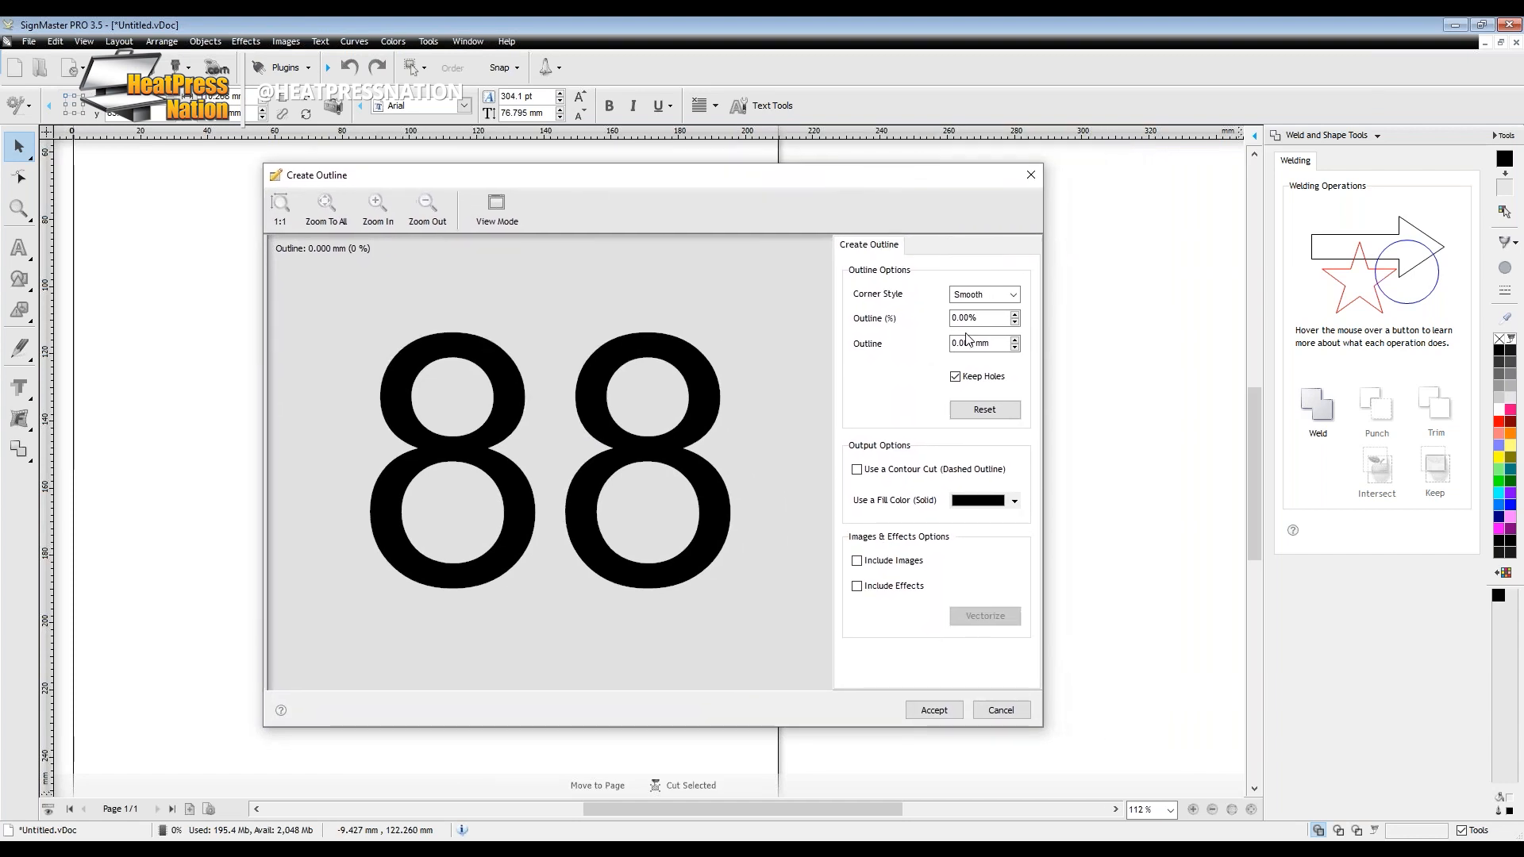
click(1015, 315)
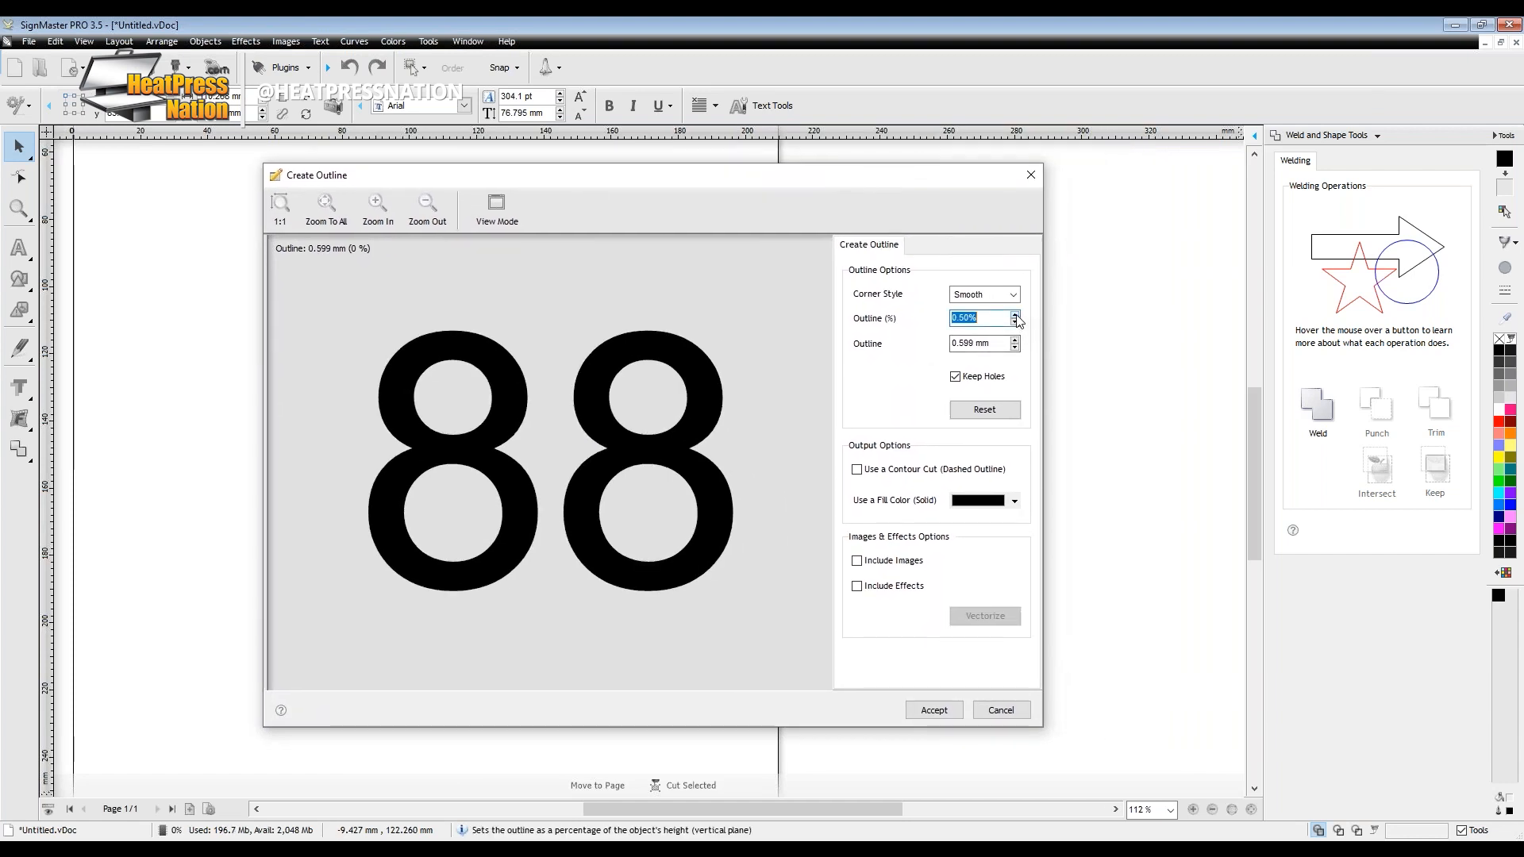
click(1015, 501)
click(978, 534)
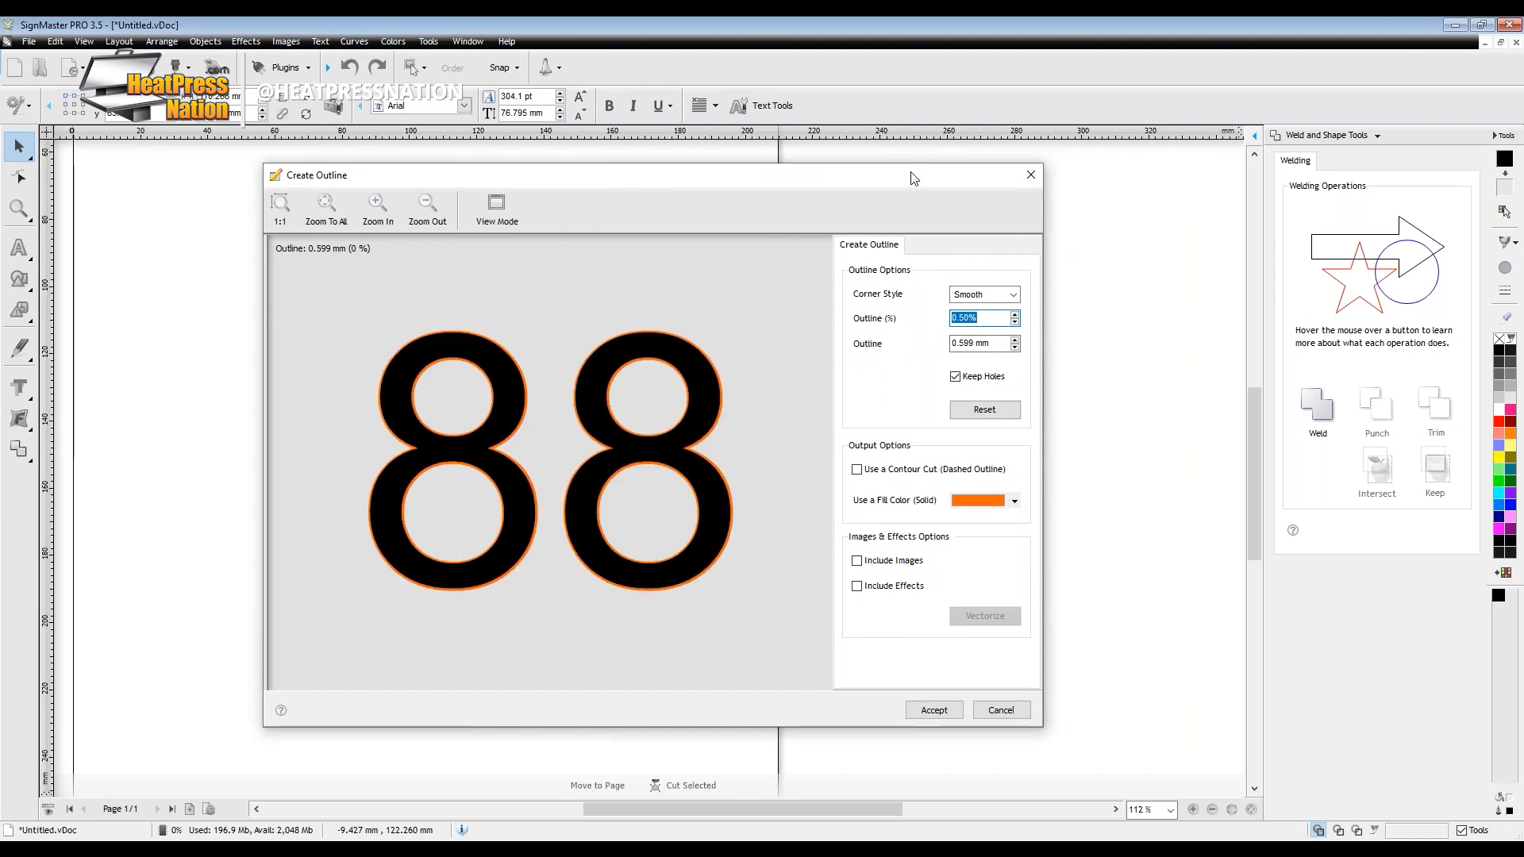
Change the outline's solid fill color to pink.
click(377, 204)
click(377, 204)
click(376, 204)
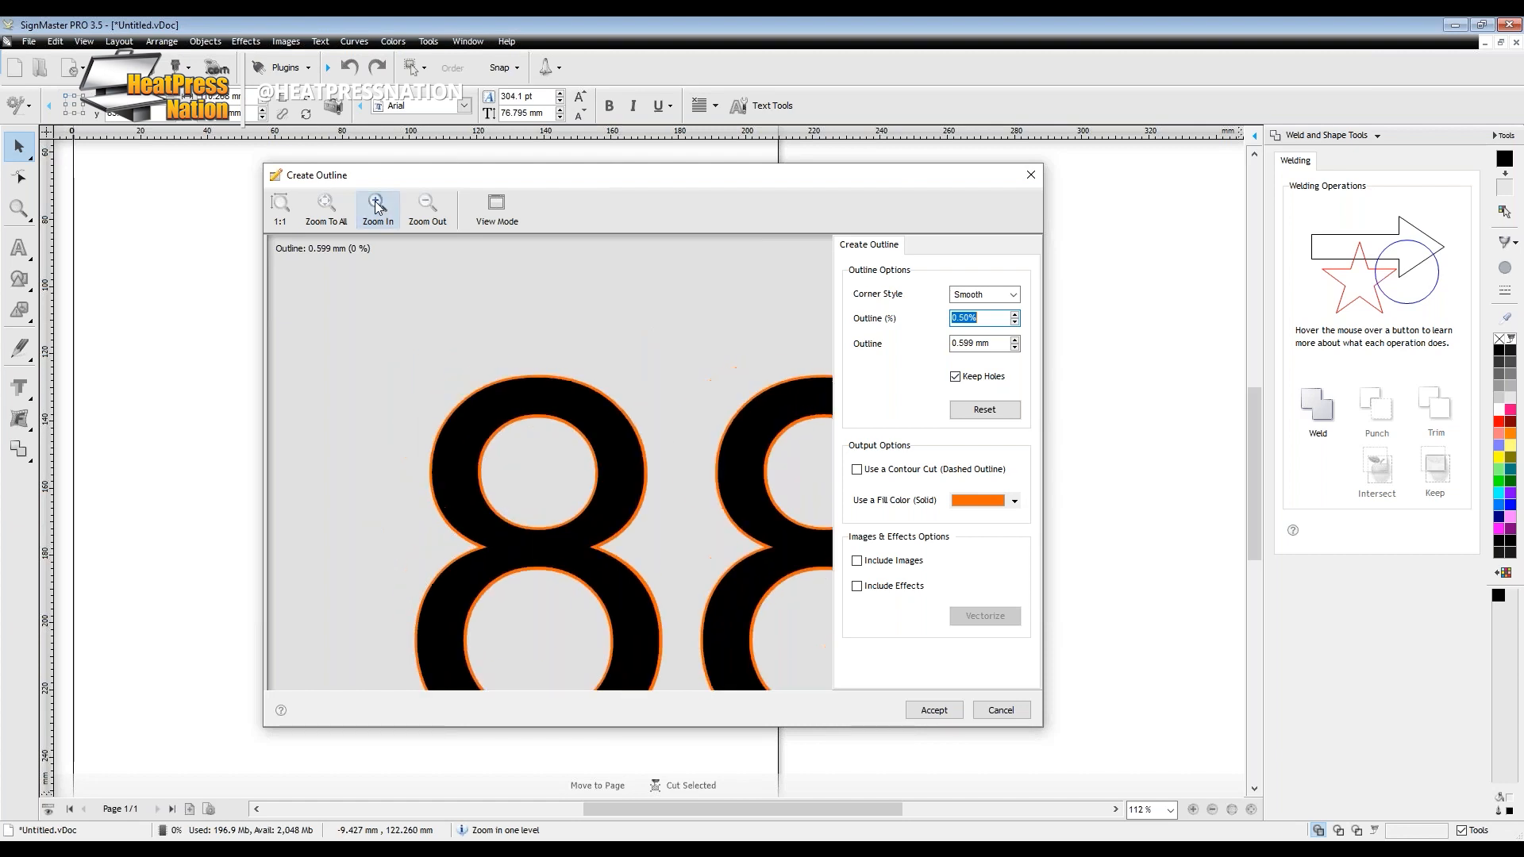
scroll(604, 556, down, 1)
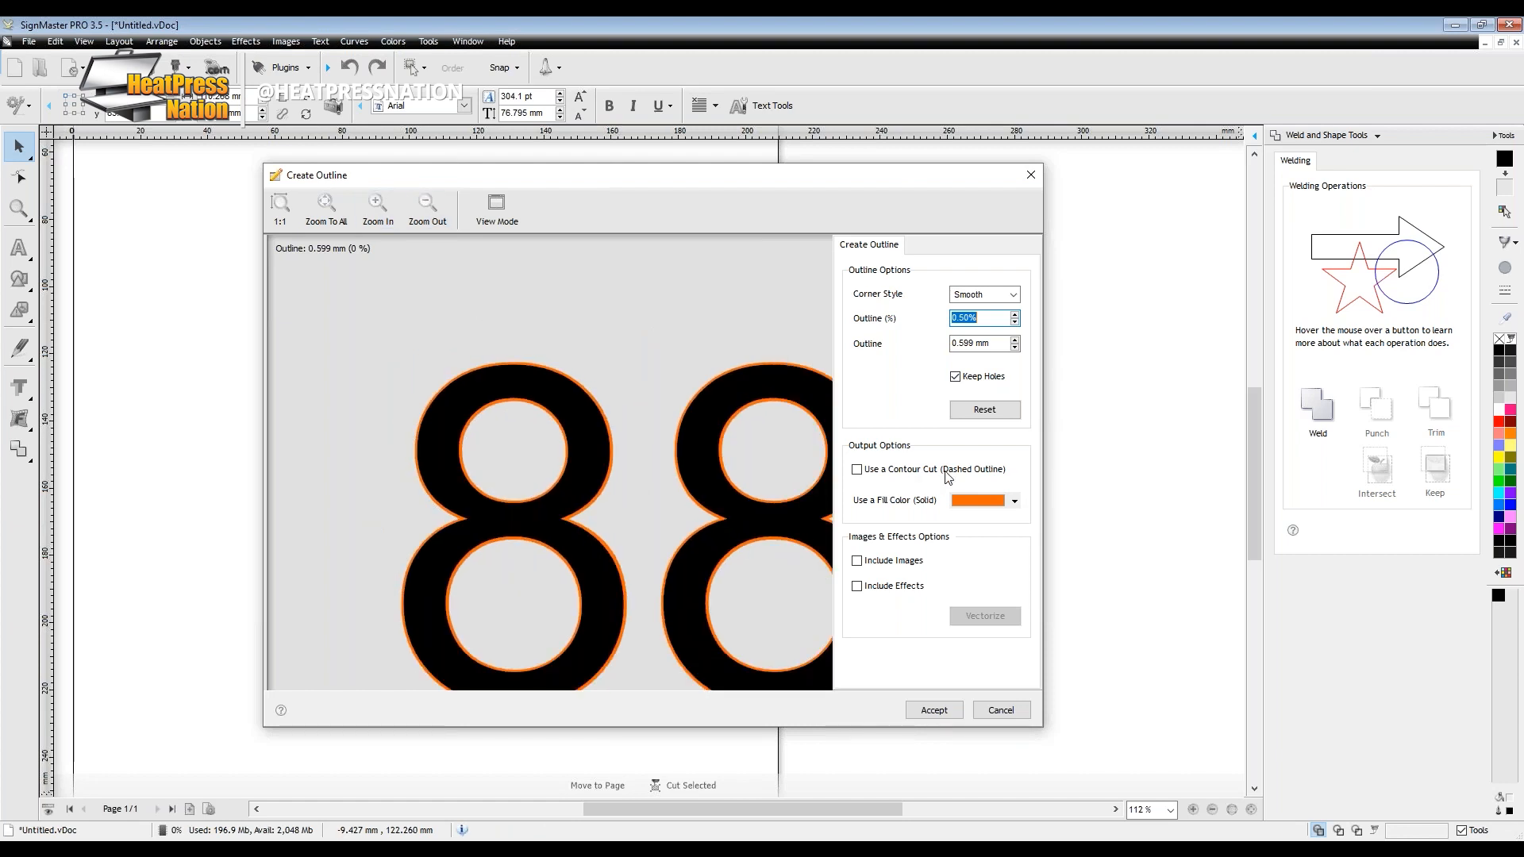
click(964, 501)
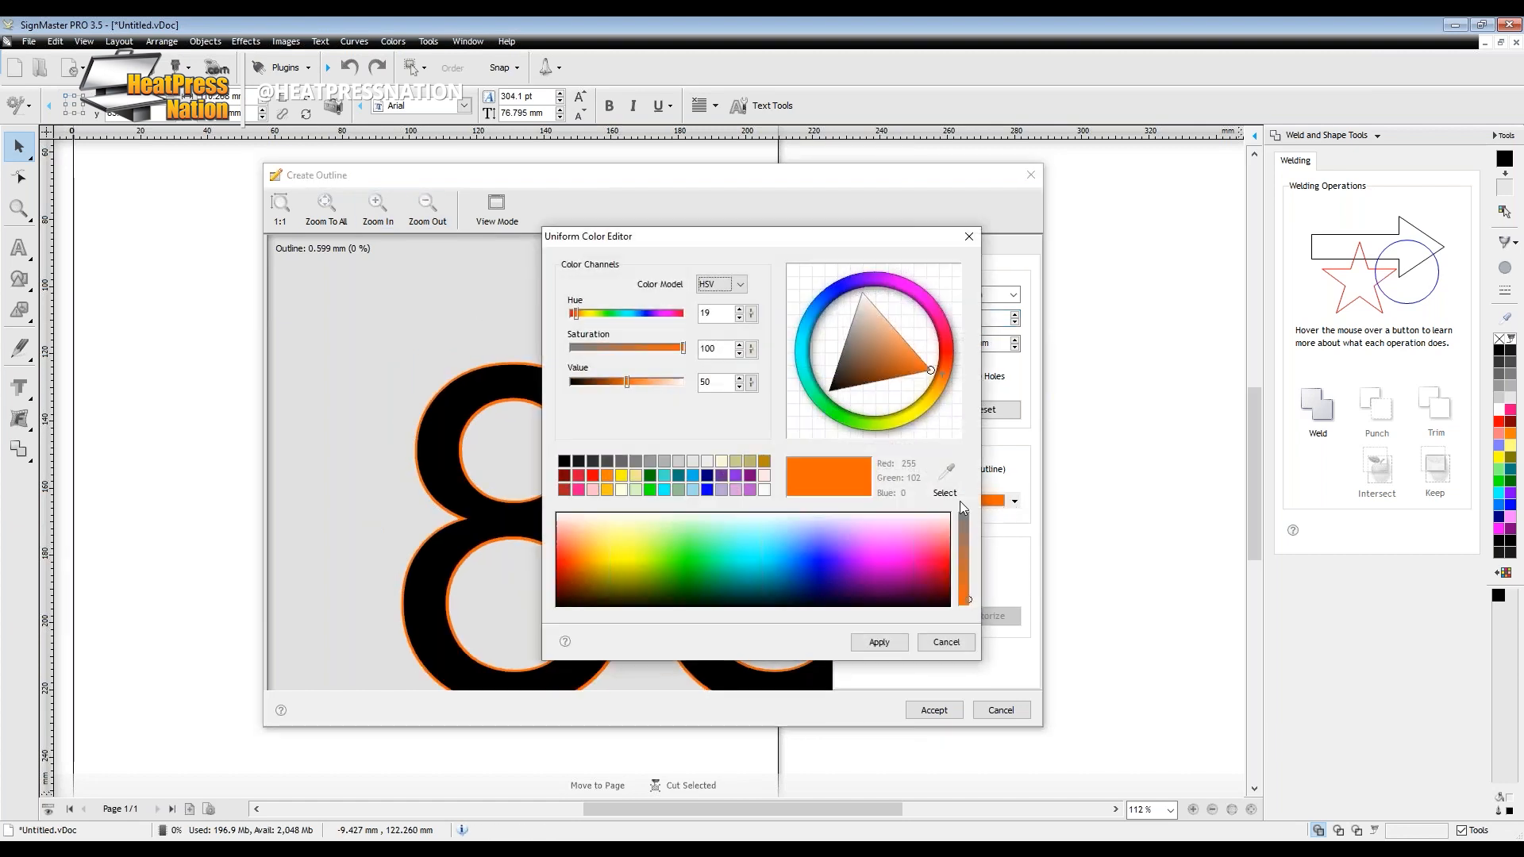
click(887, 546)
click(879, 641)
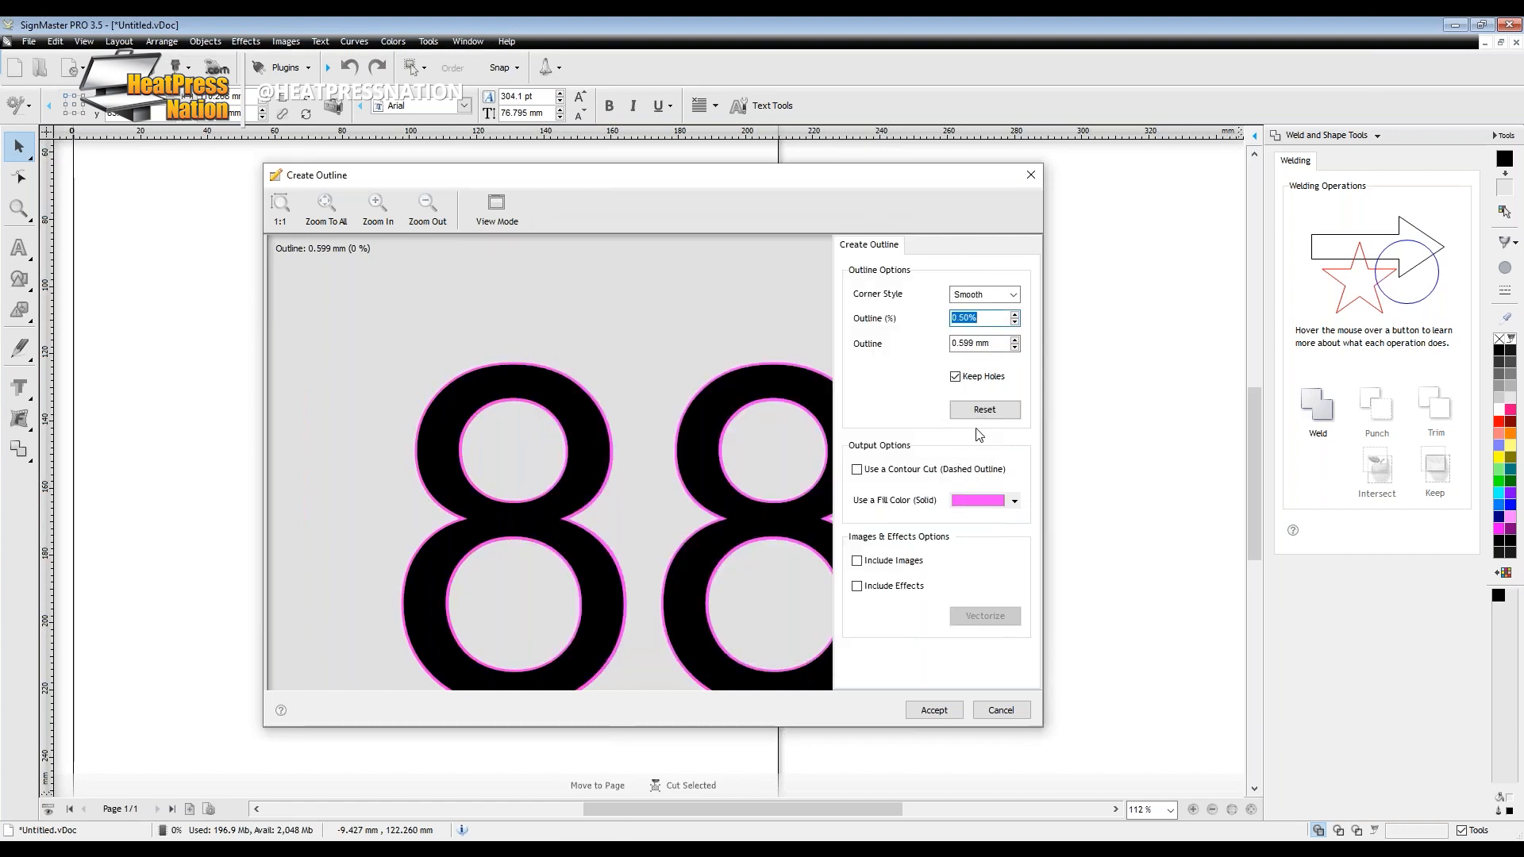
Increase the outline thickness around the "88" to 3.00%.
click(1016, 315)
click(1015, 315)
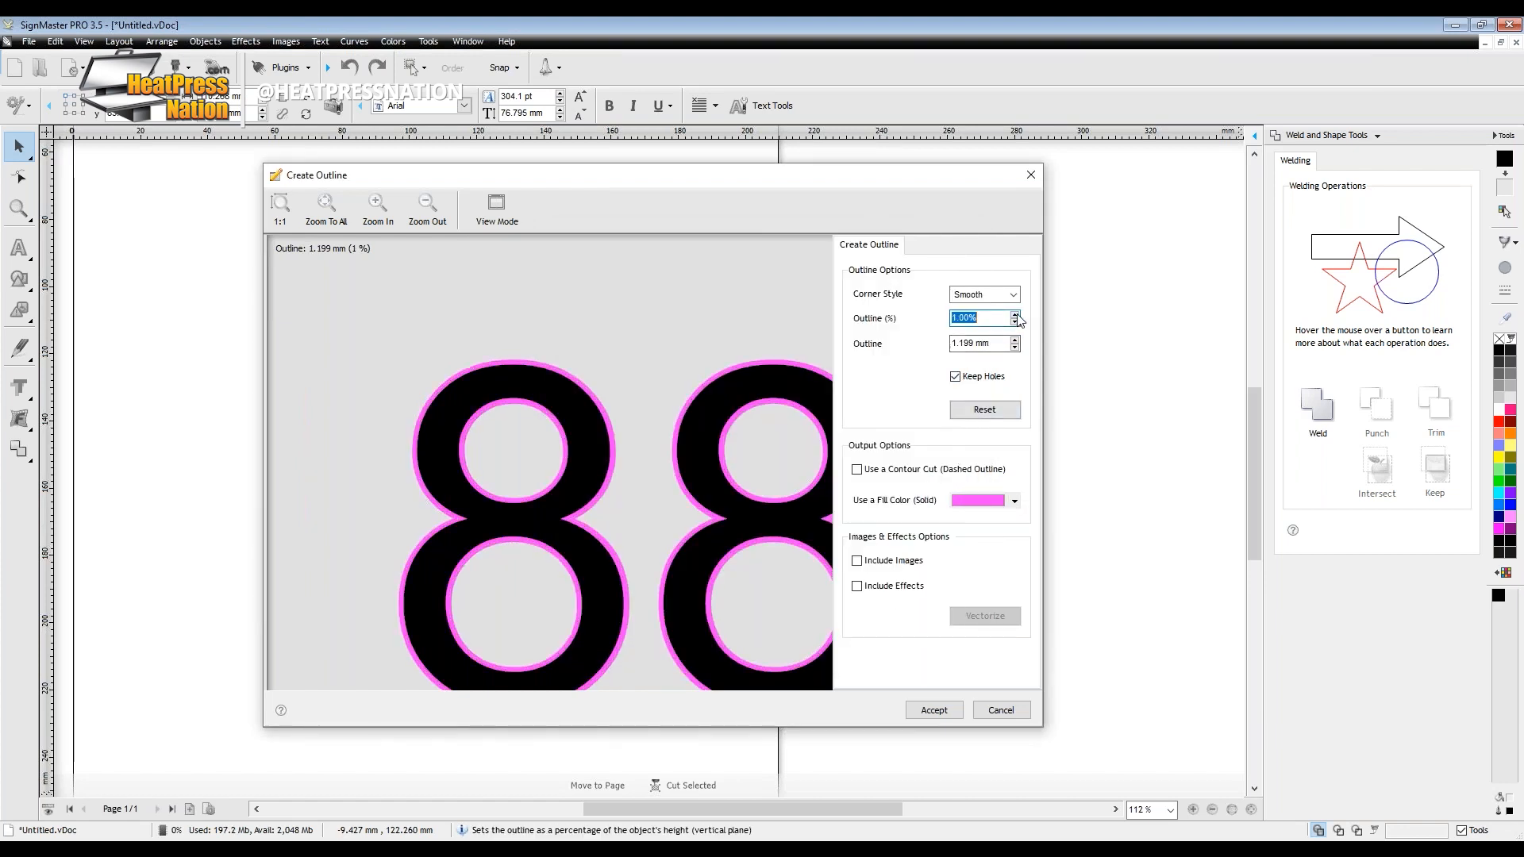
click(1015, 315)
click(1015, 315)
click(1015, 315)
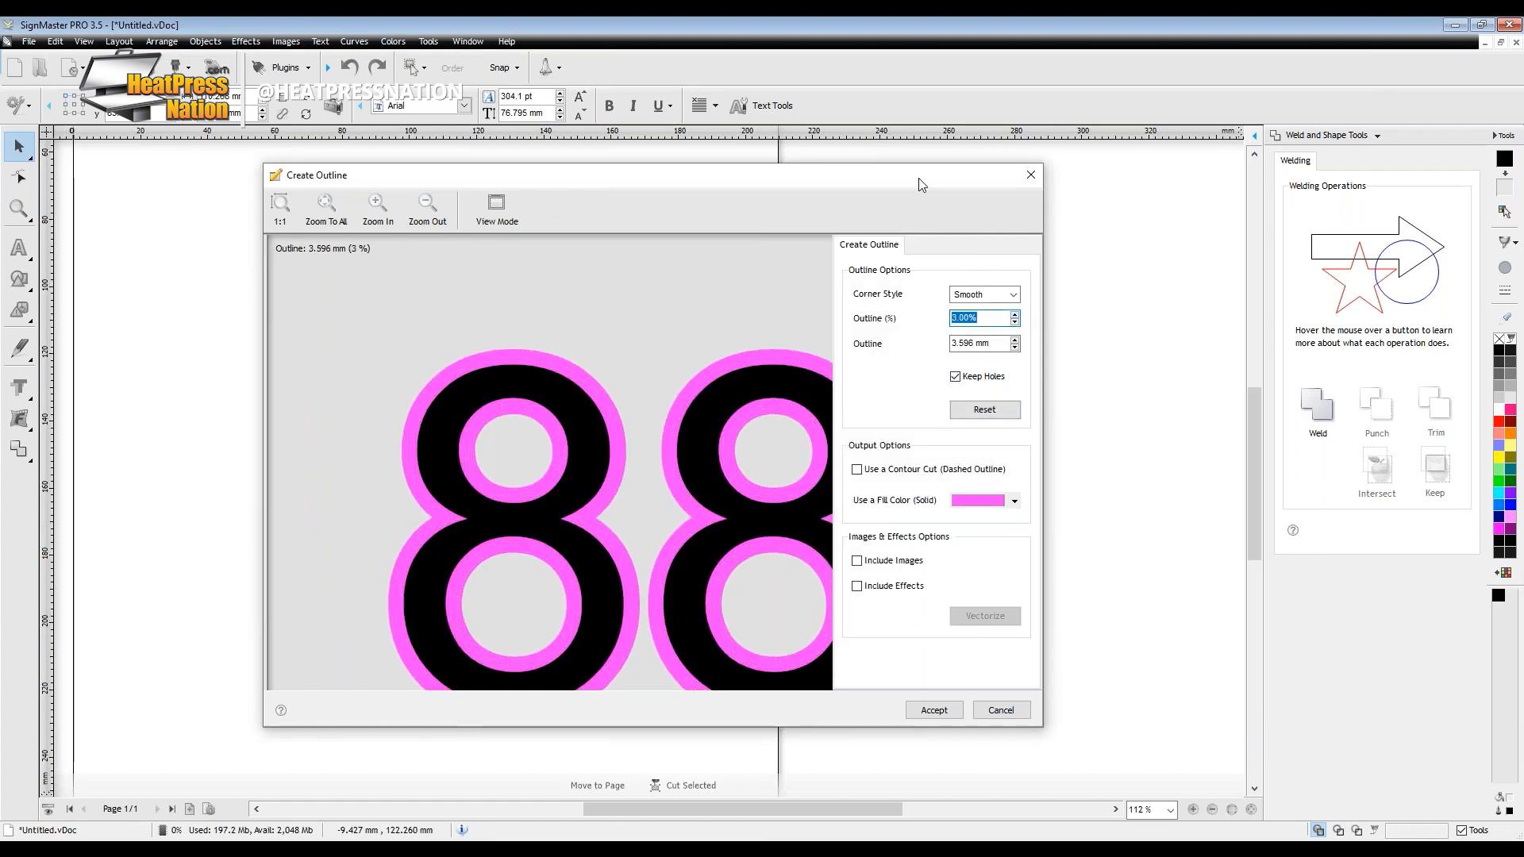
drag(904, 176, 834, 145)
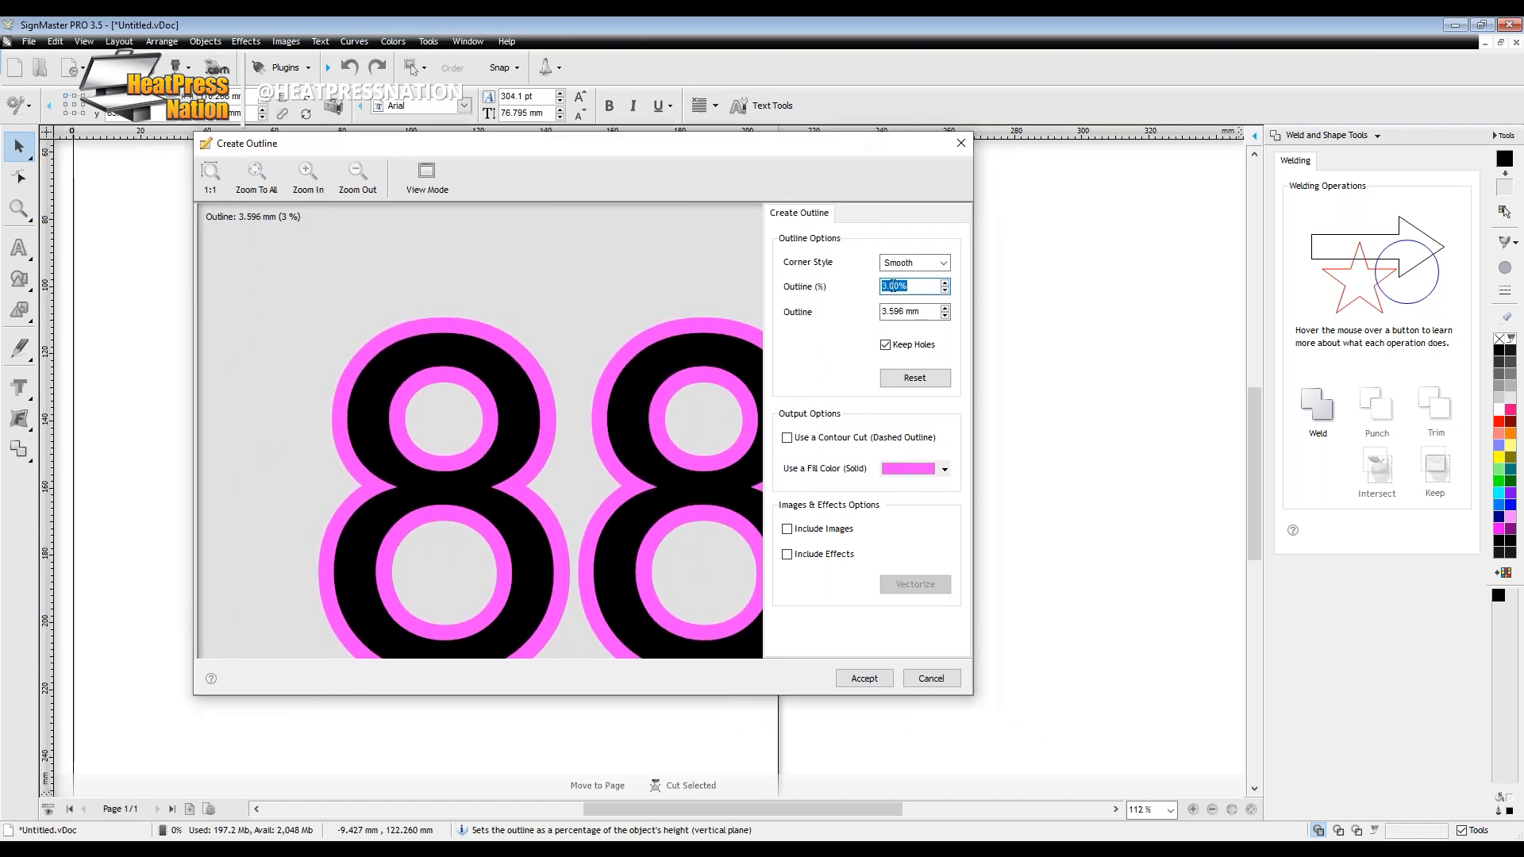
Reduce the outline percentage to -3.00% so that it forms an inline within the digits.
click(946, 291)
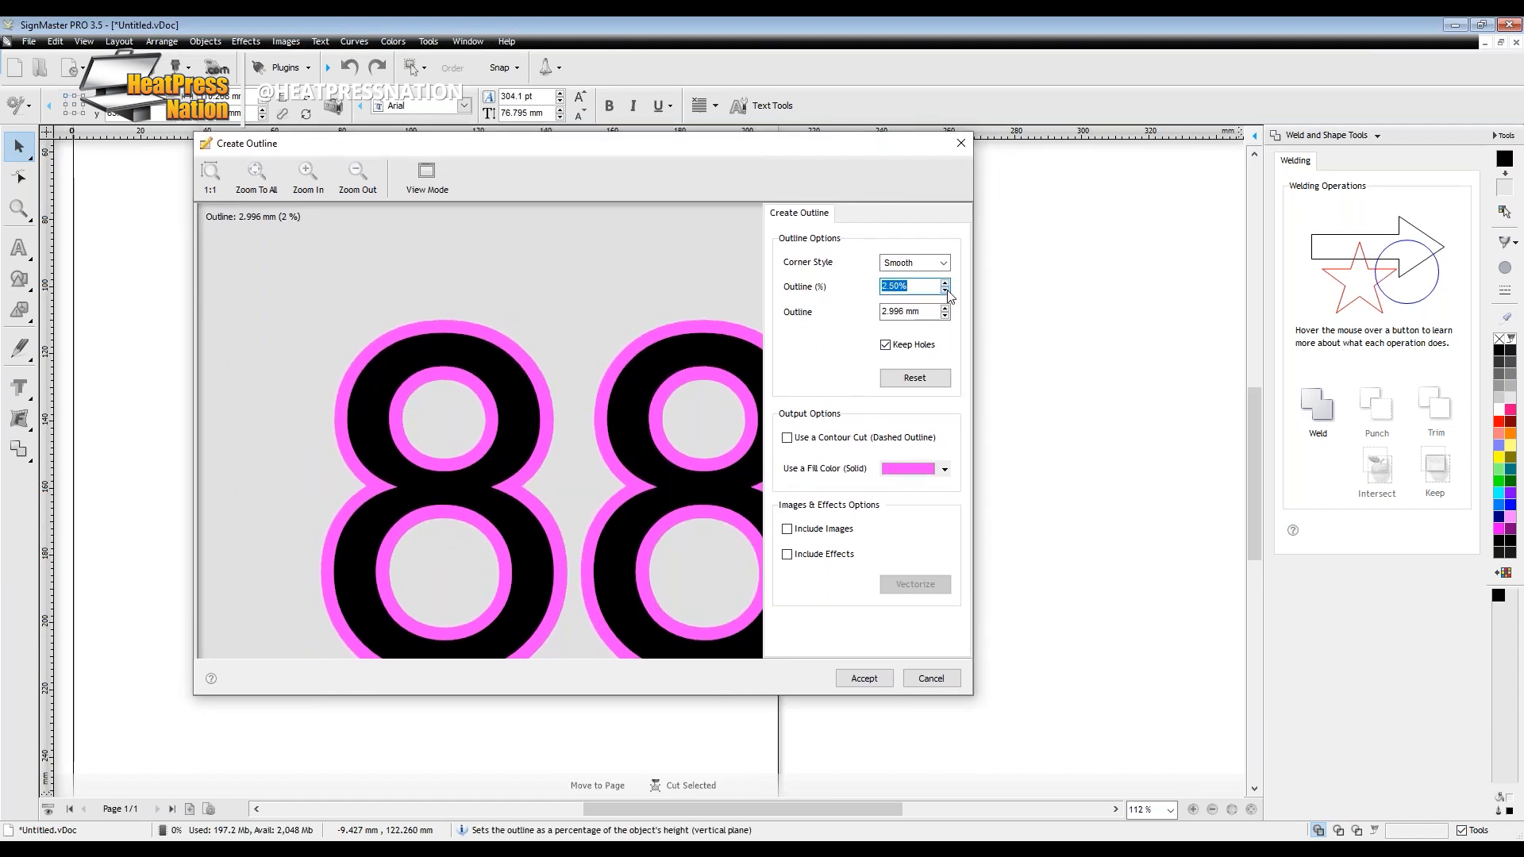
click(945, 291)
click(946, 291)
click(946, 291)
click(945, 291)
click(946, 291)
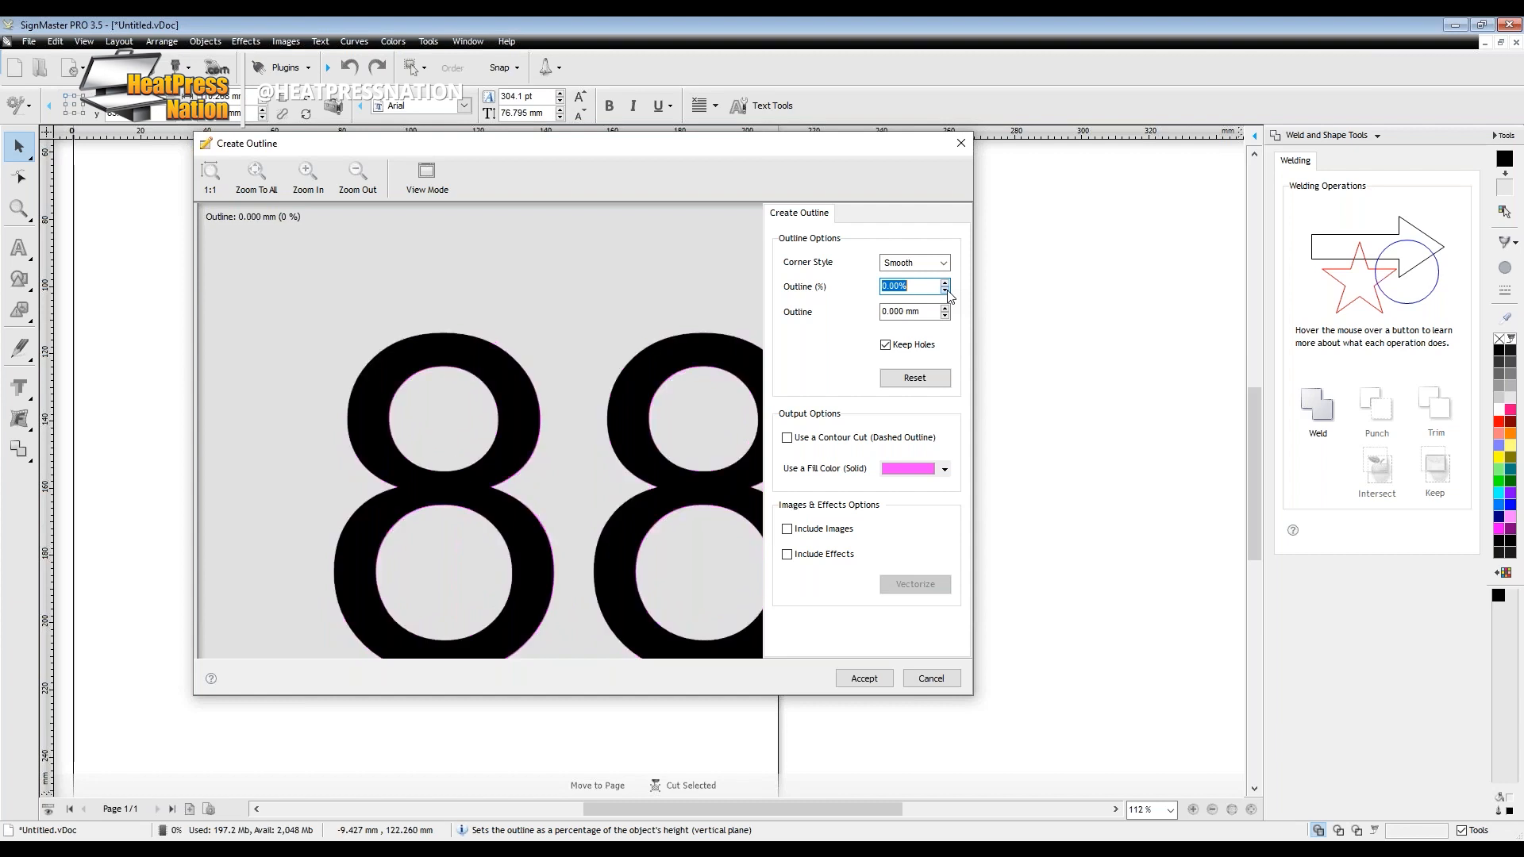
click(945, 291)
click(945, 292)
click(946, 291)
click(946, 292)
click(946, 292)
click(946, 292)
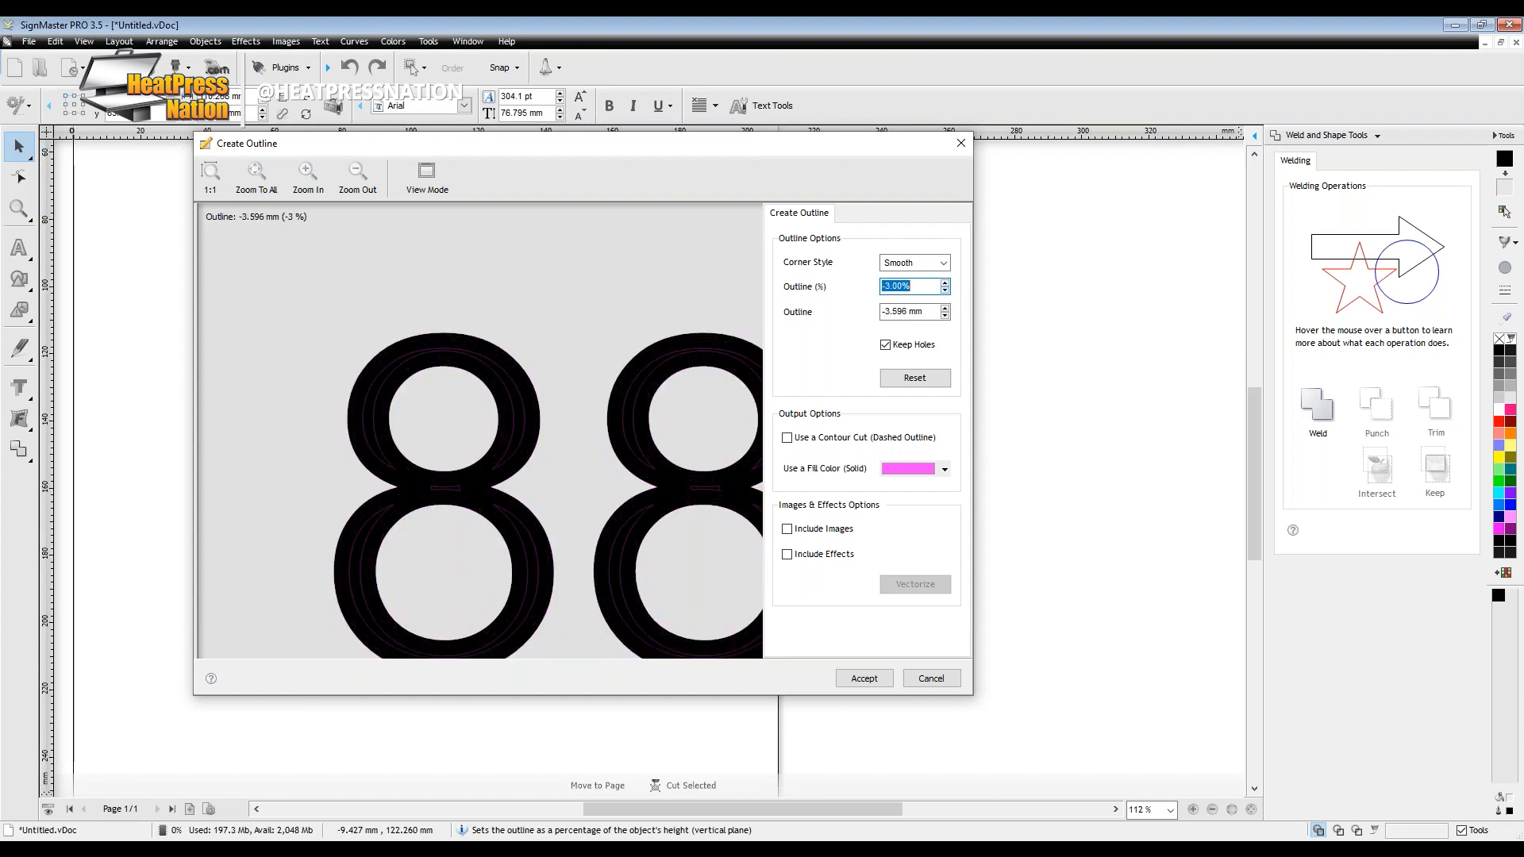
Examine the inline contours inside the first digit up close and cancel the outline creation.
click(308, 173)
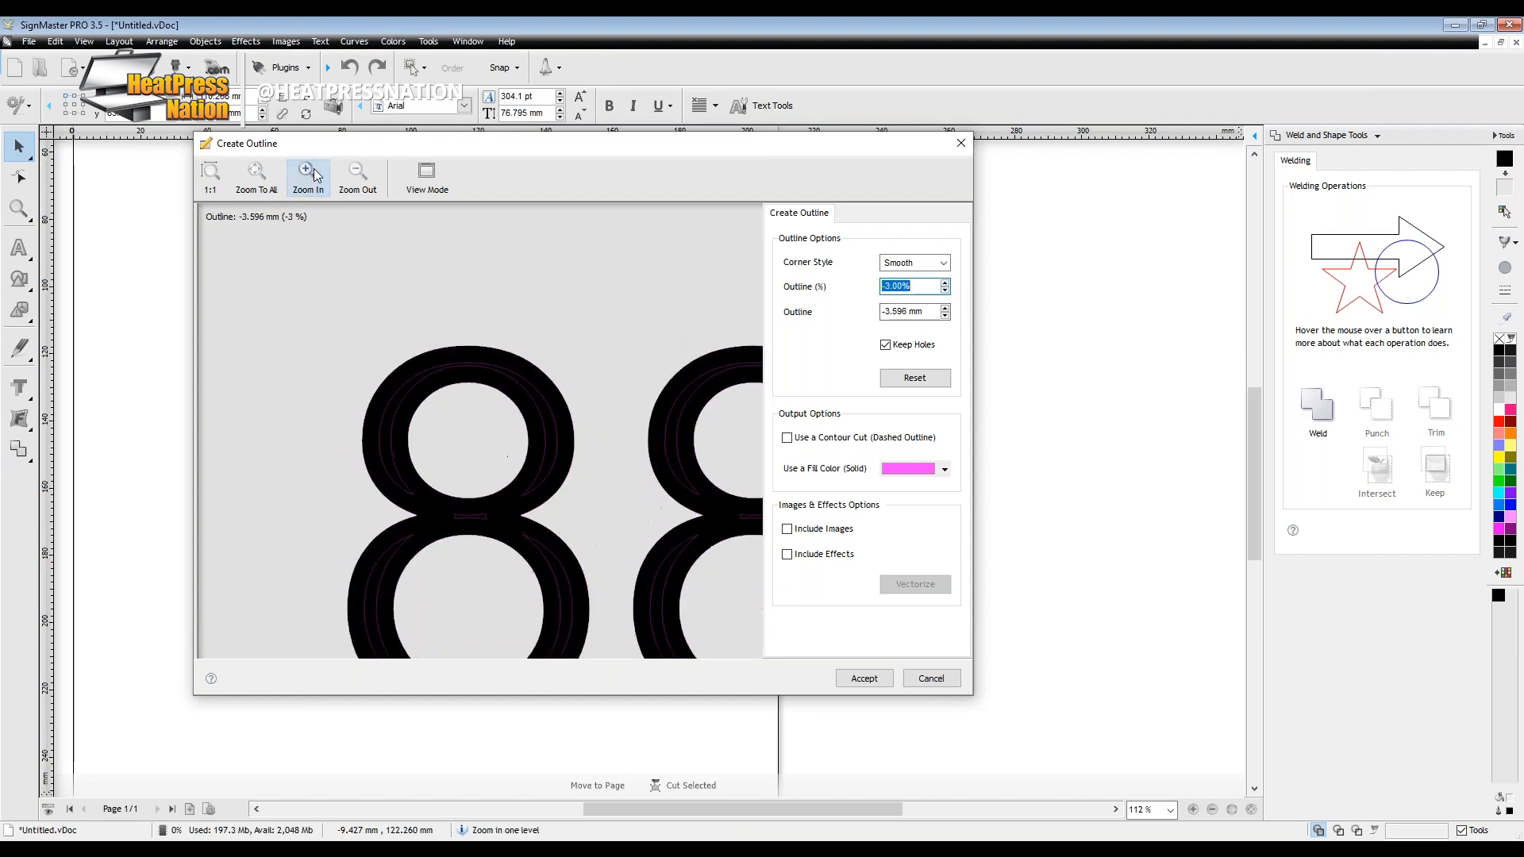
click(308, 173)
drag(478, 531, 475, 559)
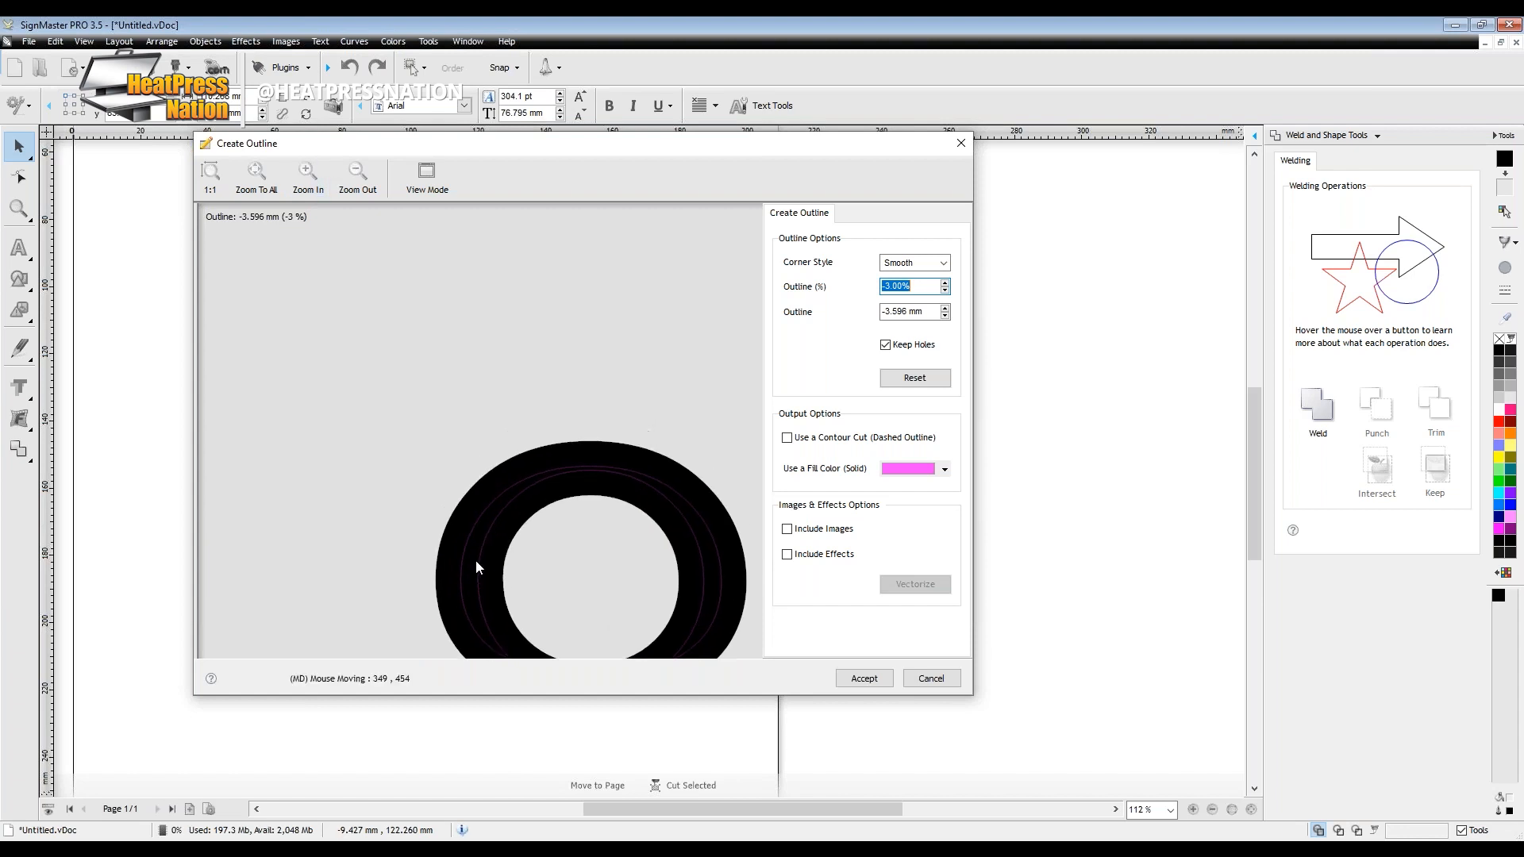
drag(627, 469, 509, 331)
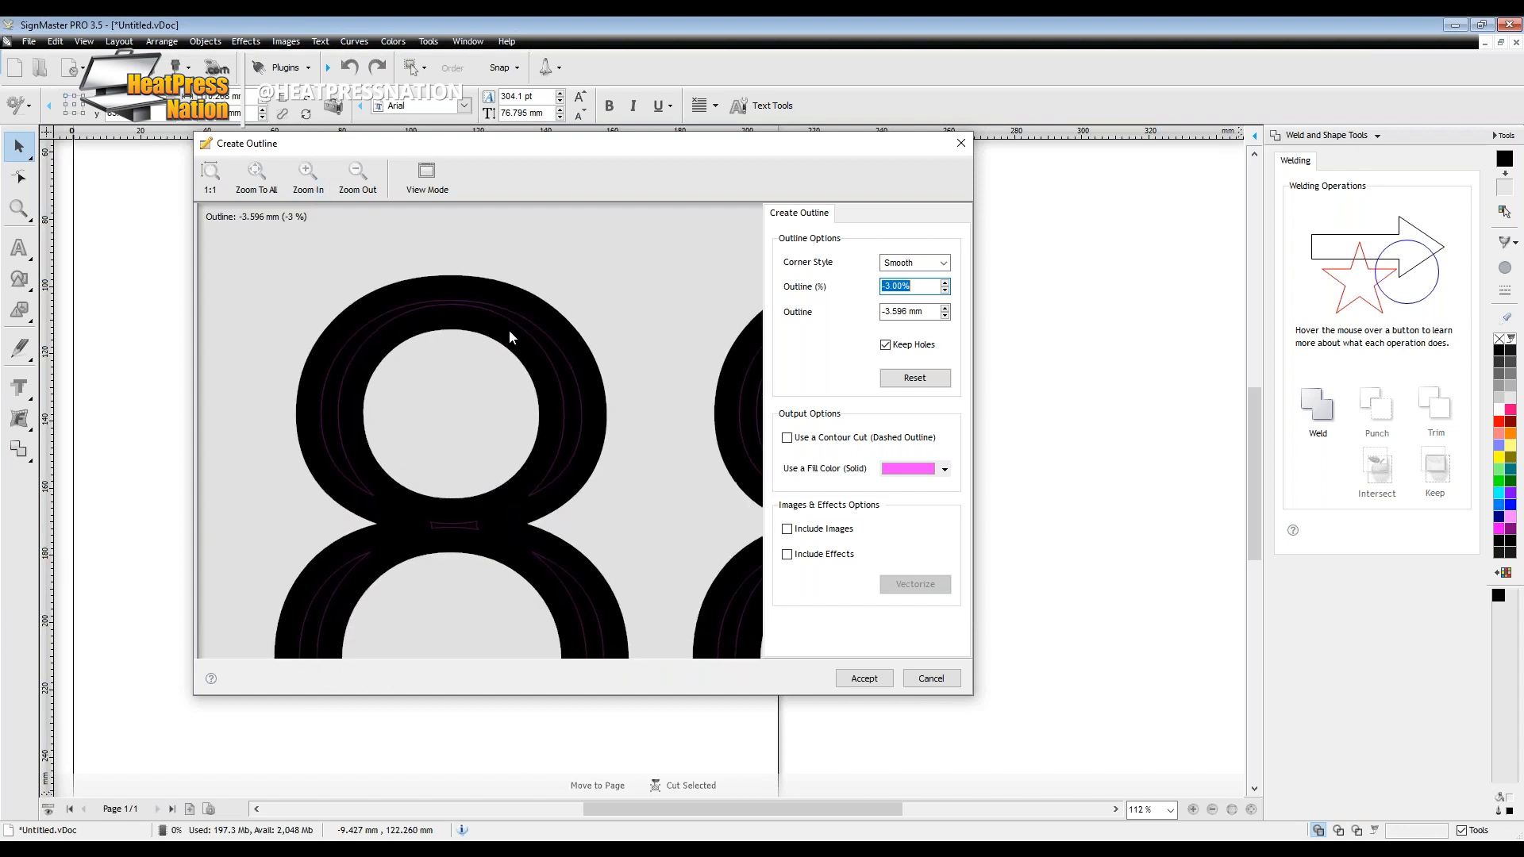
click(931, 679)
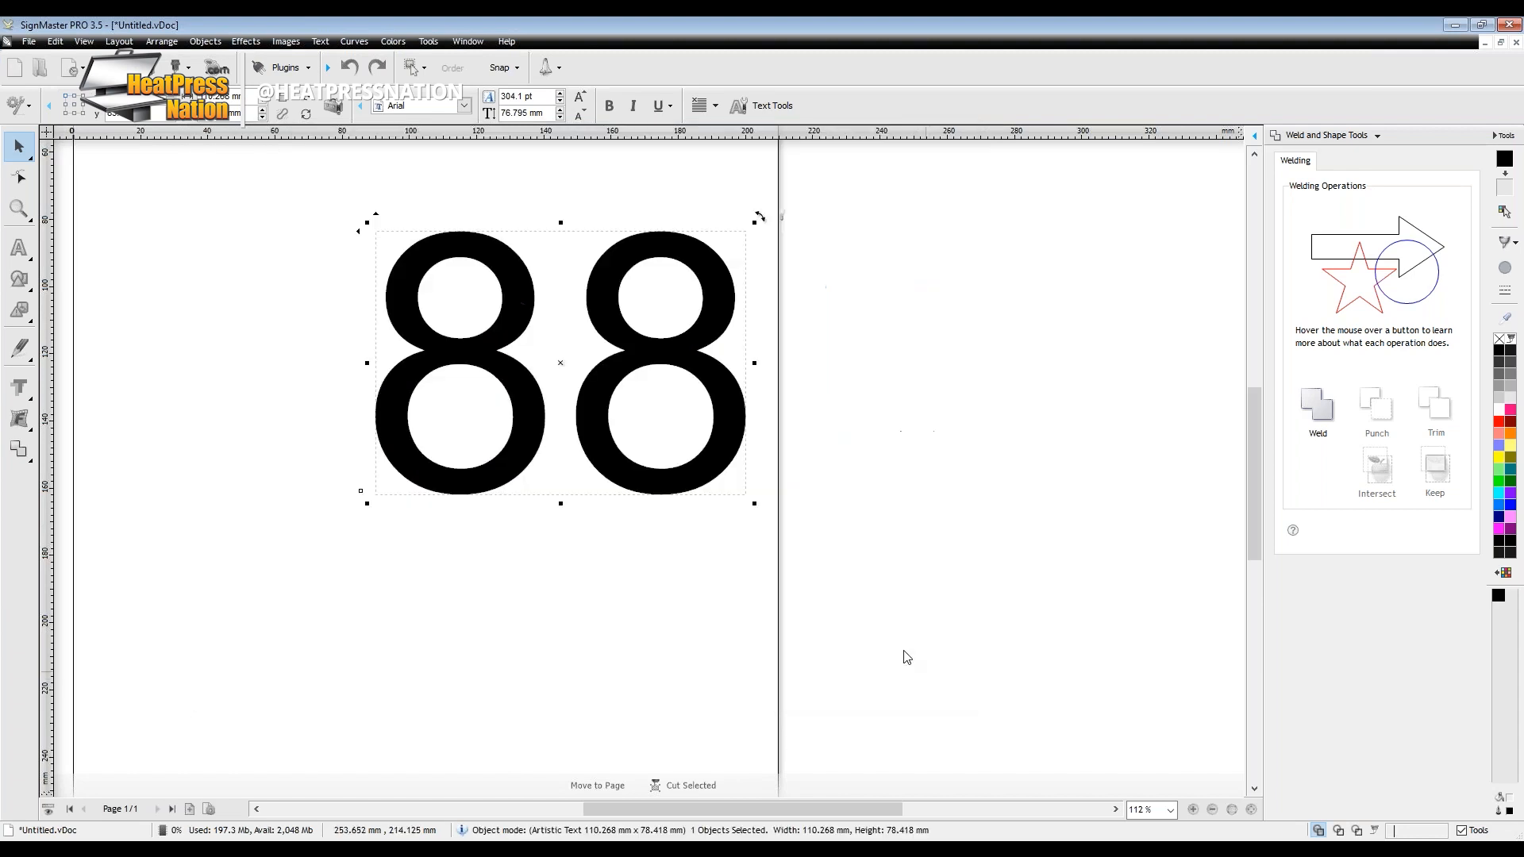
Fill the "88" with light gray and start a -1.50% outline on it as a dashed contour cut.
click(1505, 403)
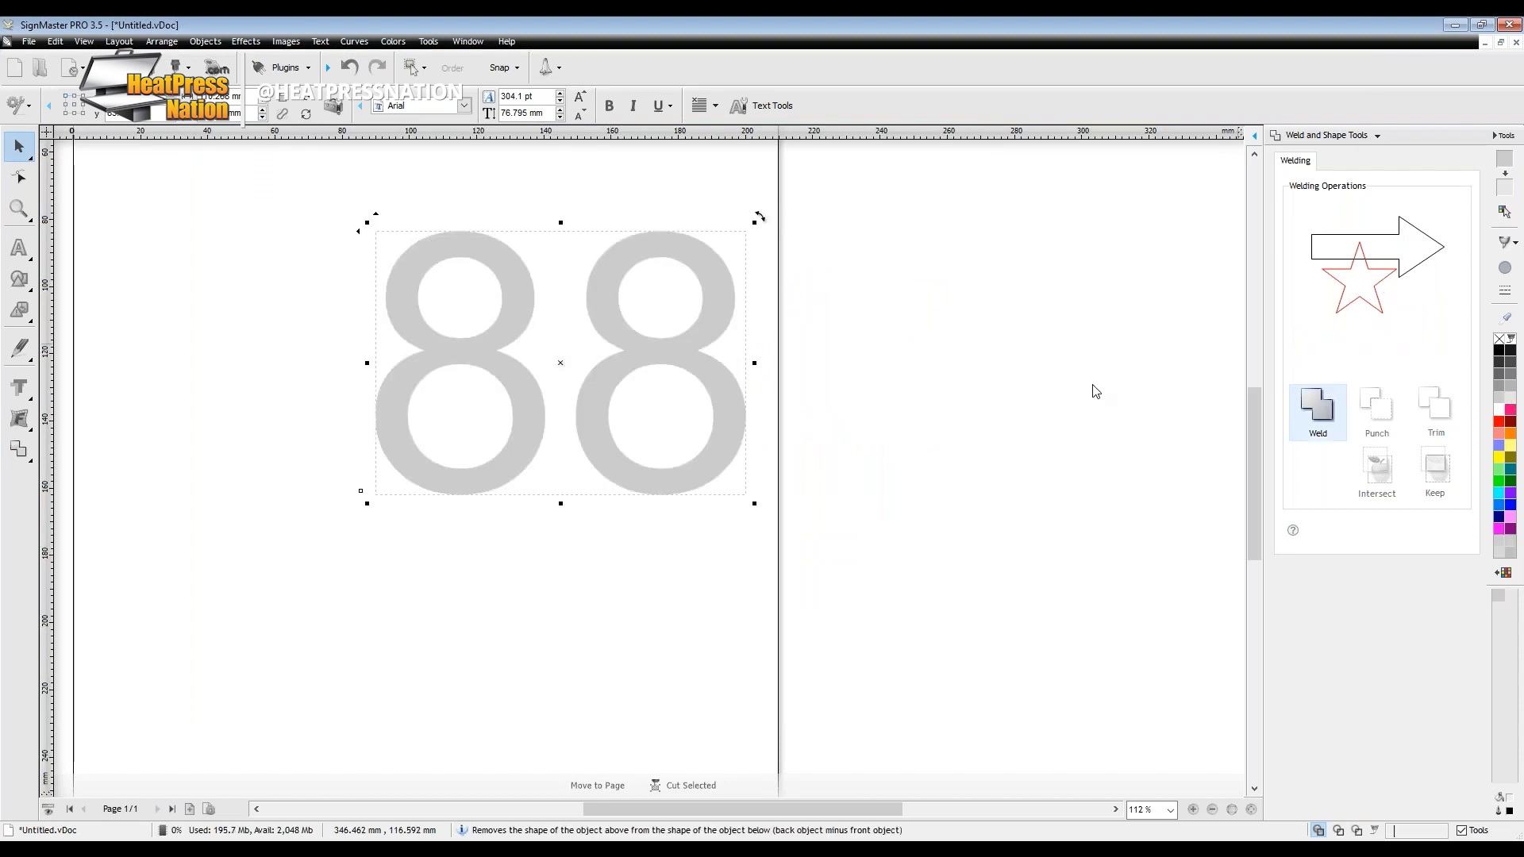
click(28, 385)
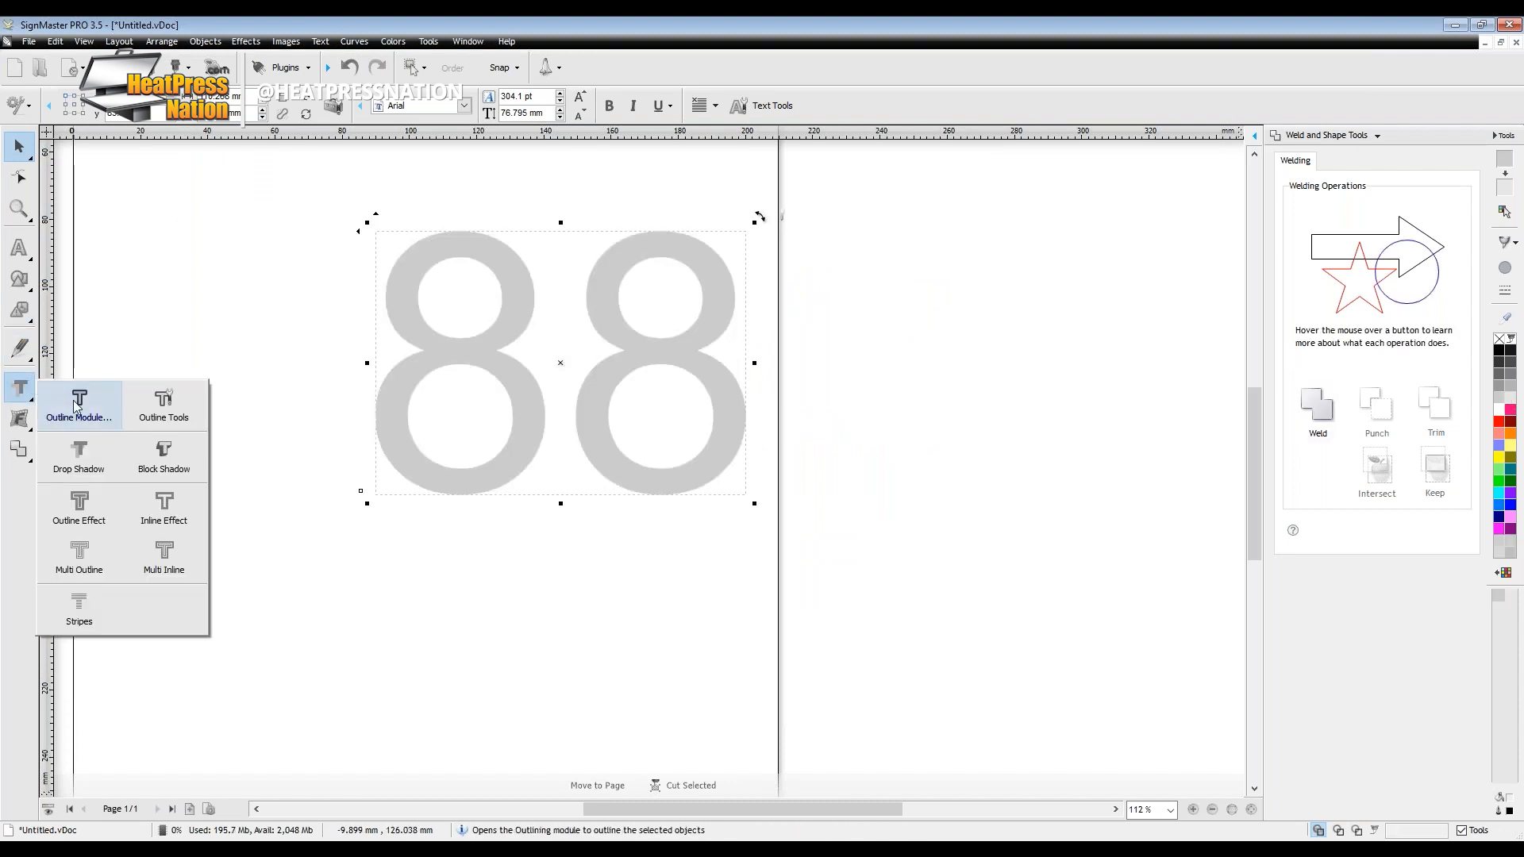
click(80, 402)
click(1124, 303)
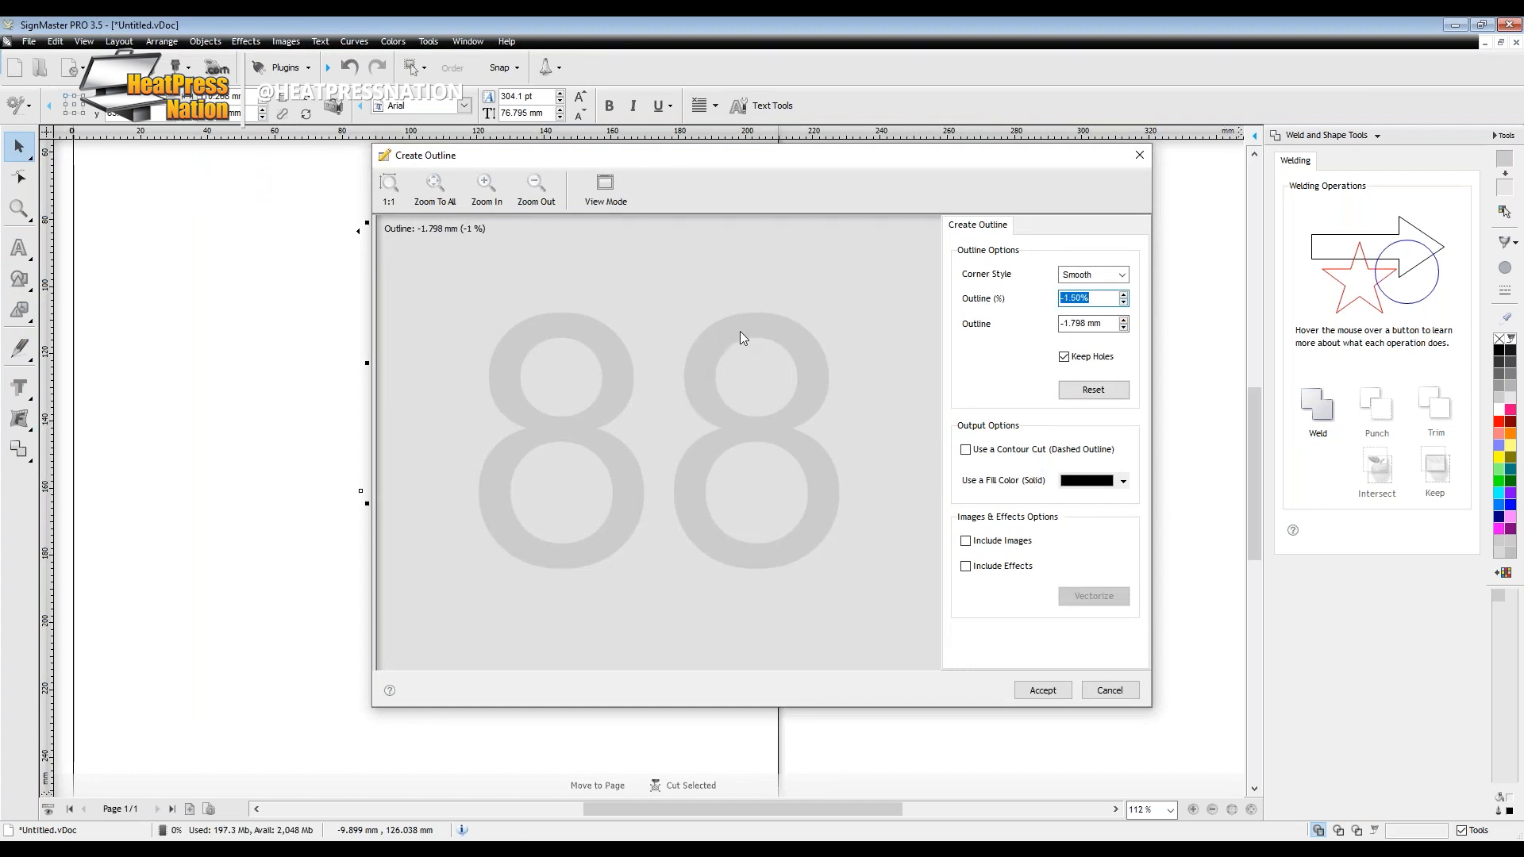
click(966, 450)
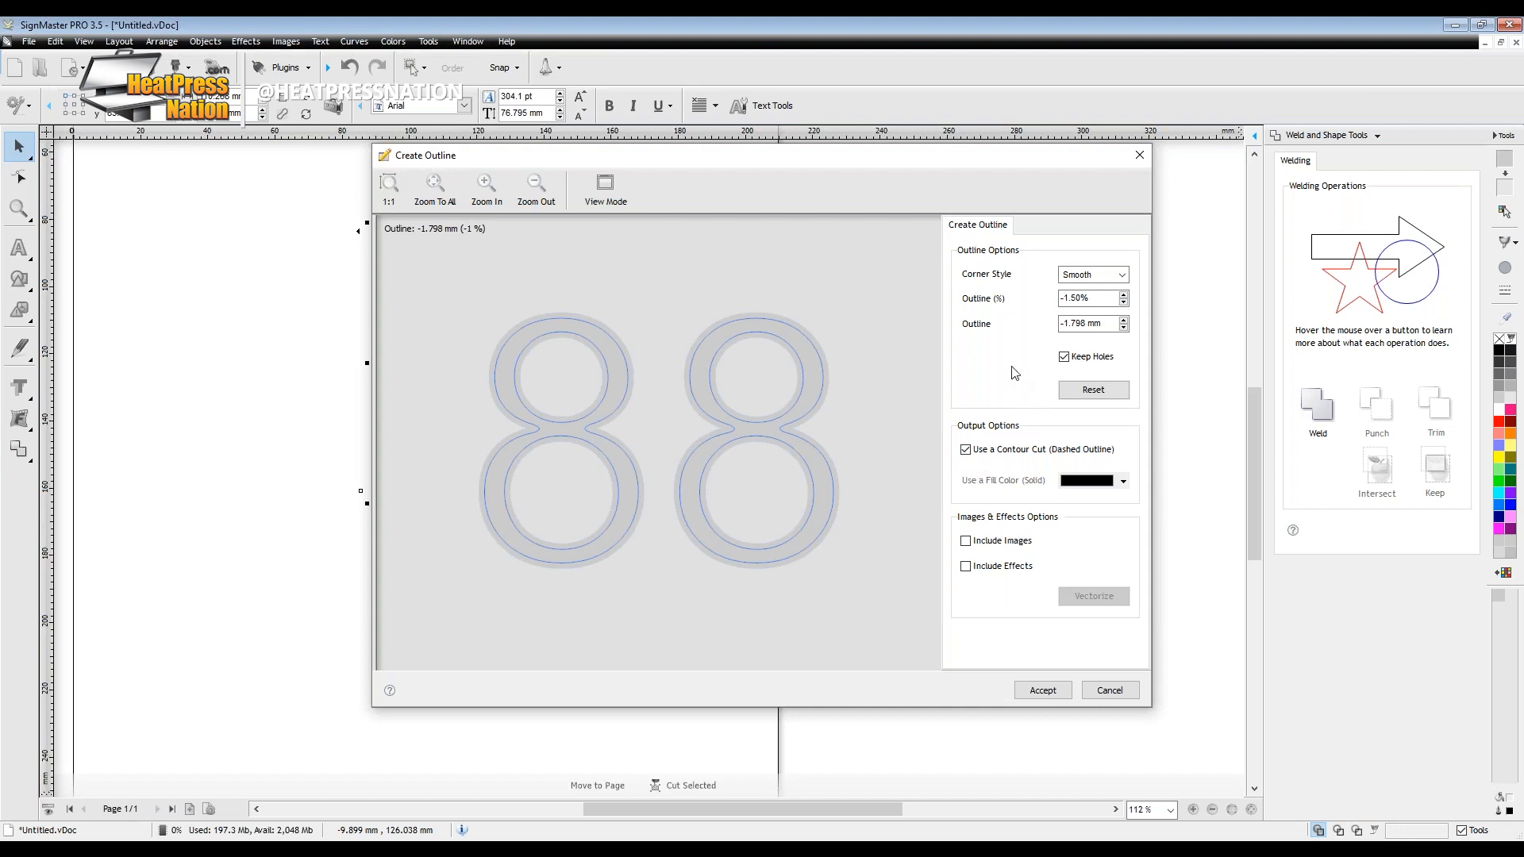
Set the contour-cut outline percentage to -1.00% and create the inline within the "88".
click(1125, 303)
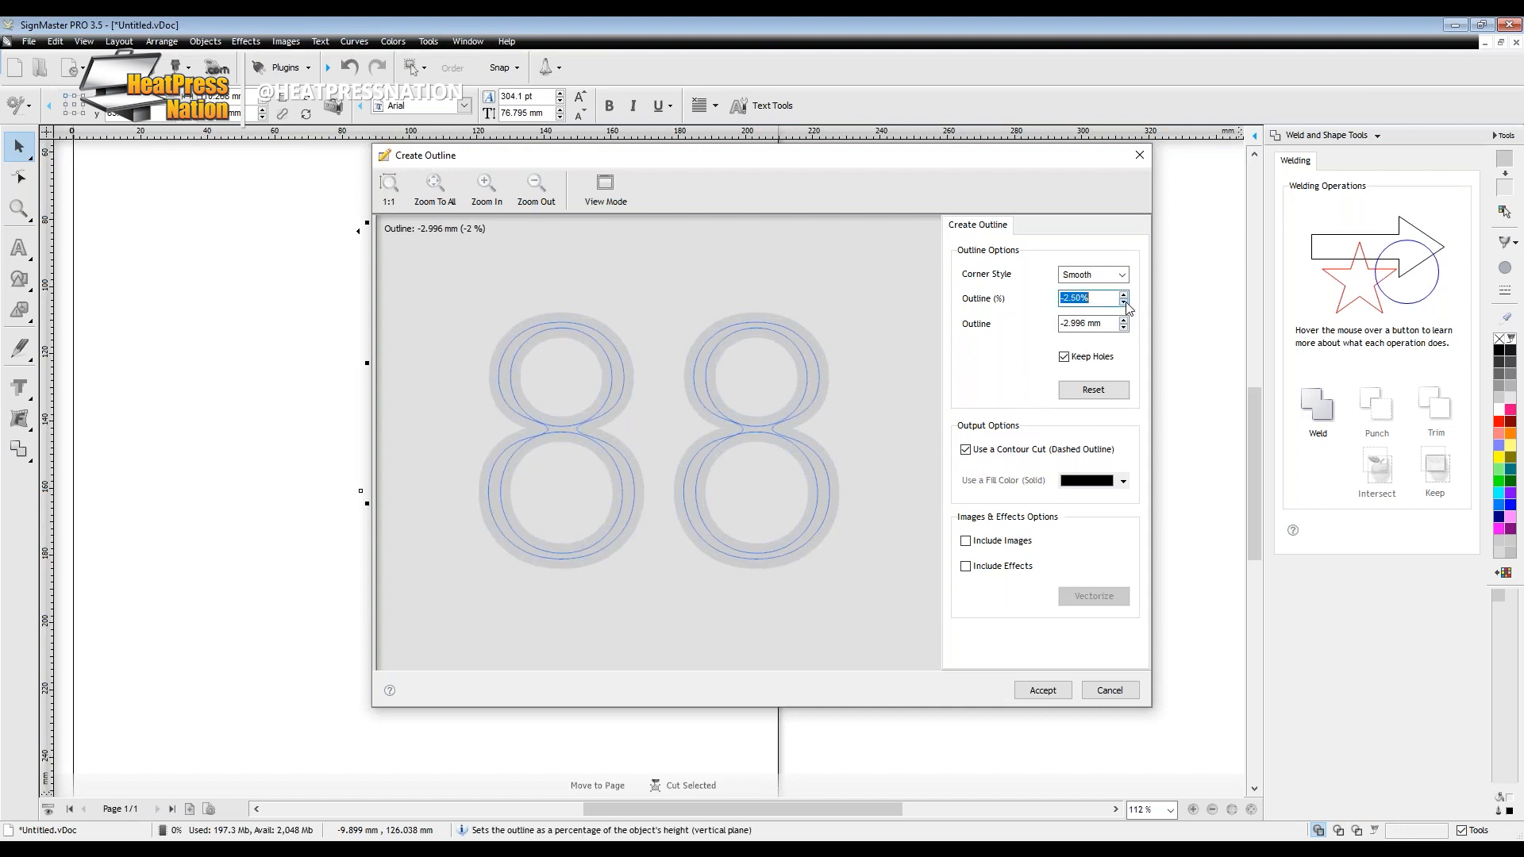
click(1124, 298)
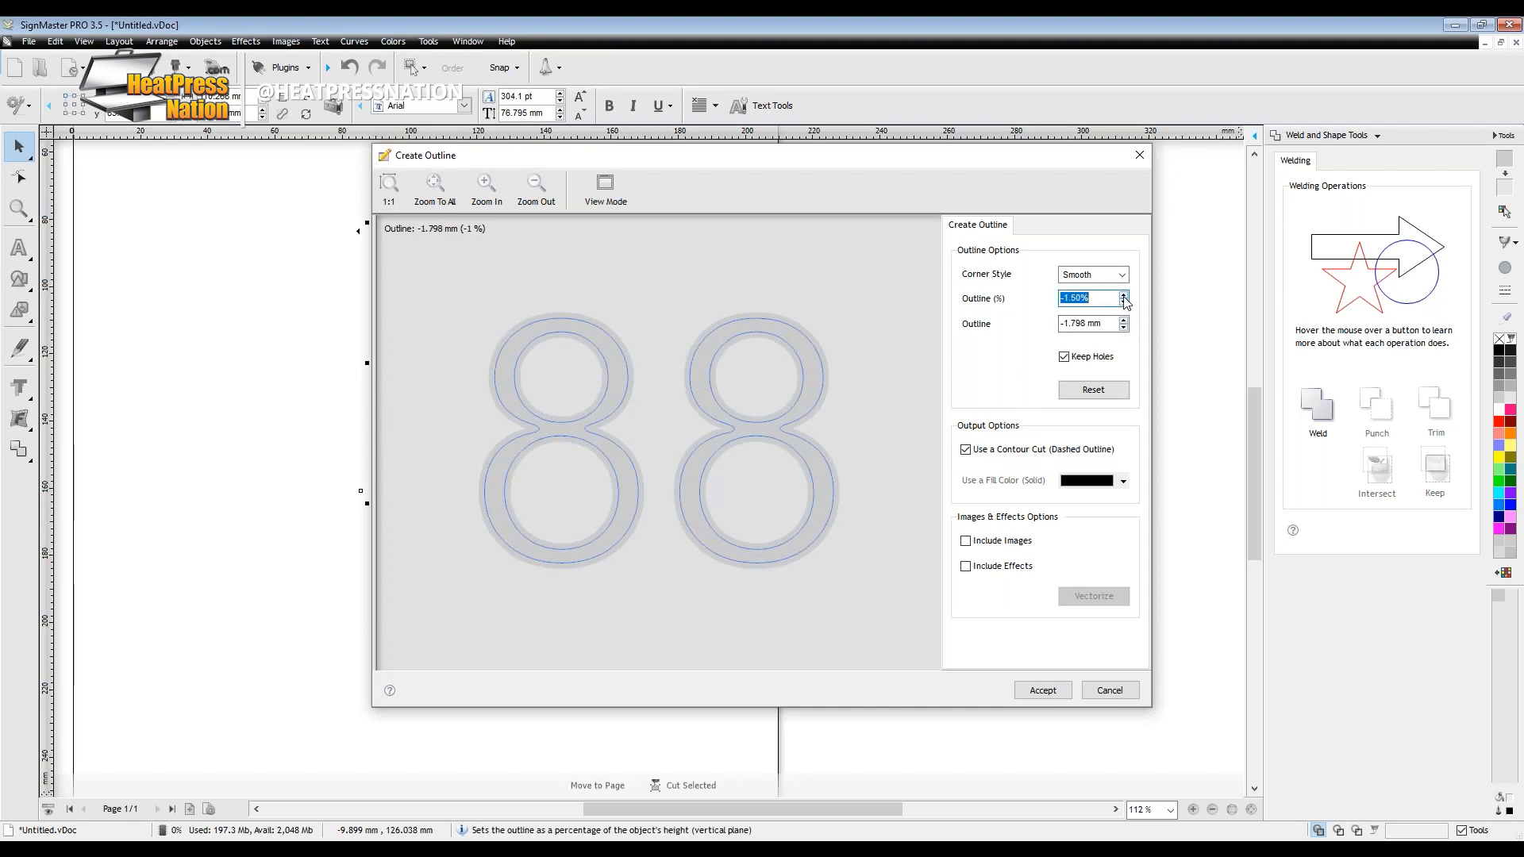
click(1124, 298)
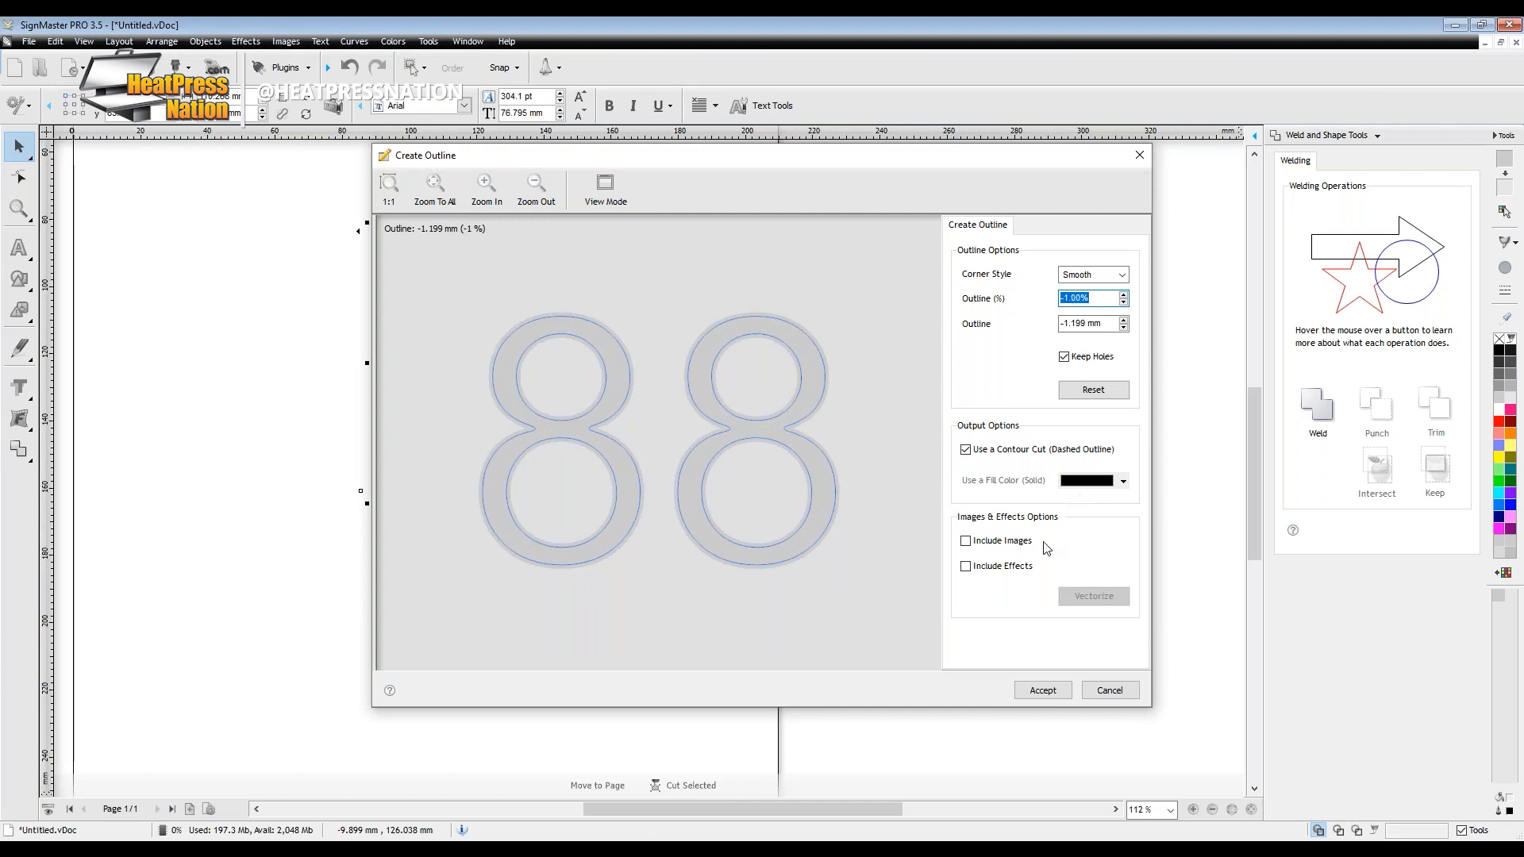
click(1045, 689)
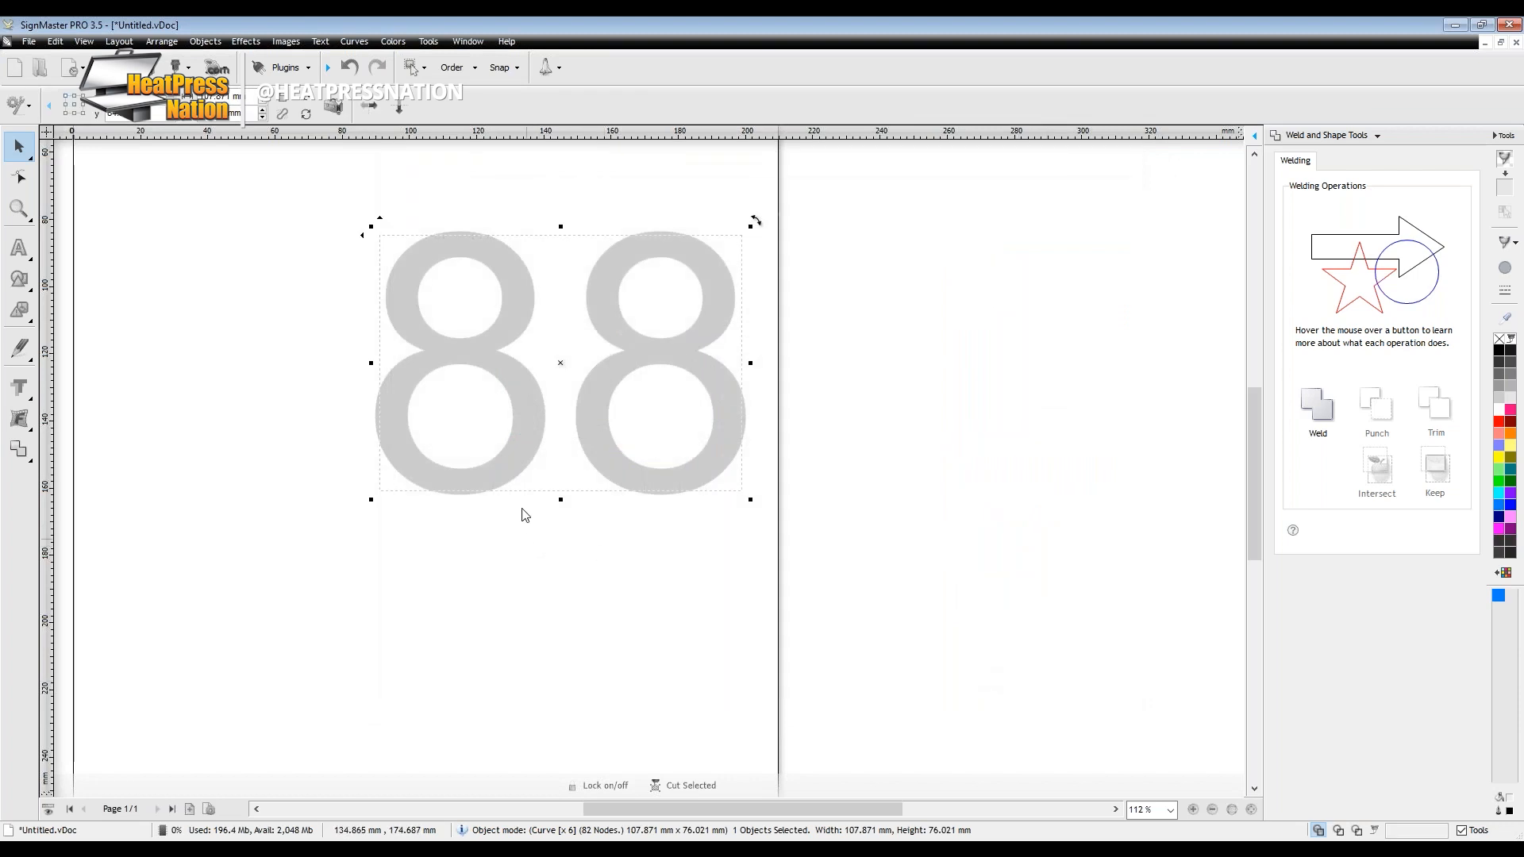
Bring the contour-cut inline forward one level so that it lies above the gray "88".
right_click(526, 450)
mouse_move(572, 460)
click(699, 466)
right_click(530, 451)
mouse_move(622, 685)
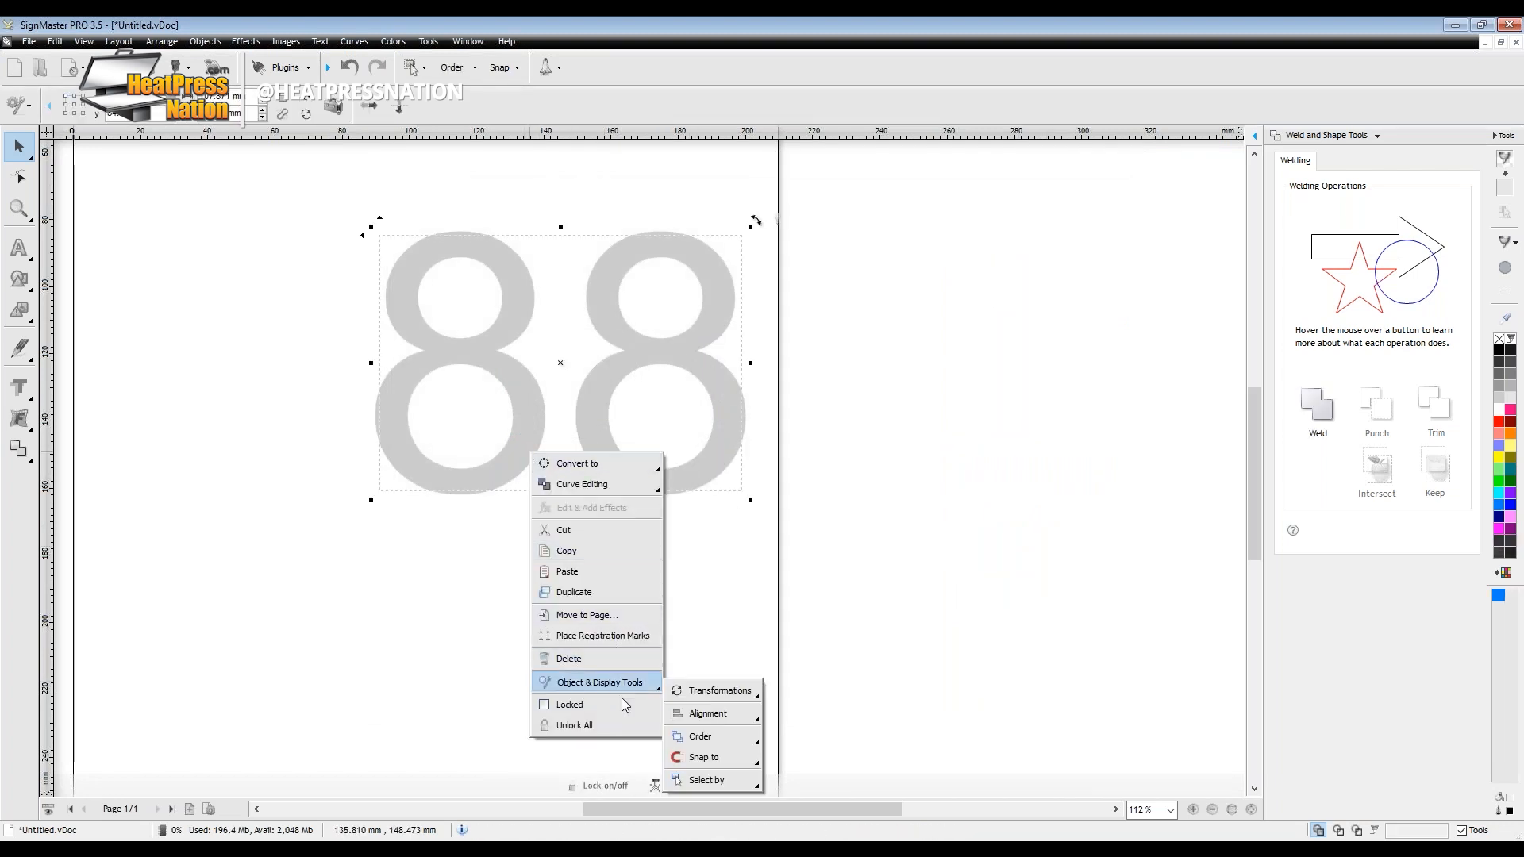
mouse_move(717, 737)
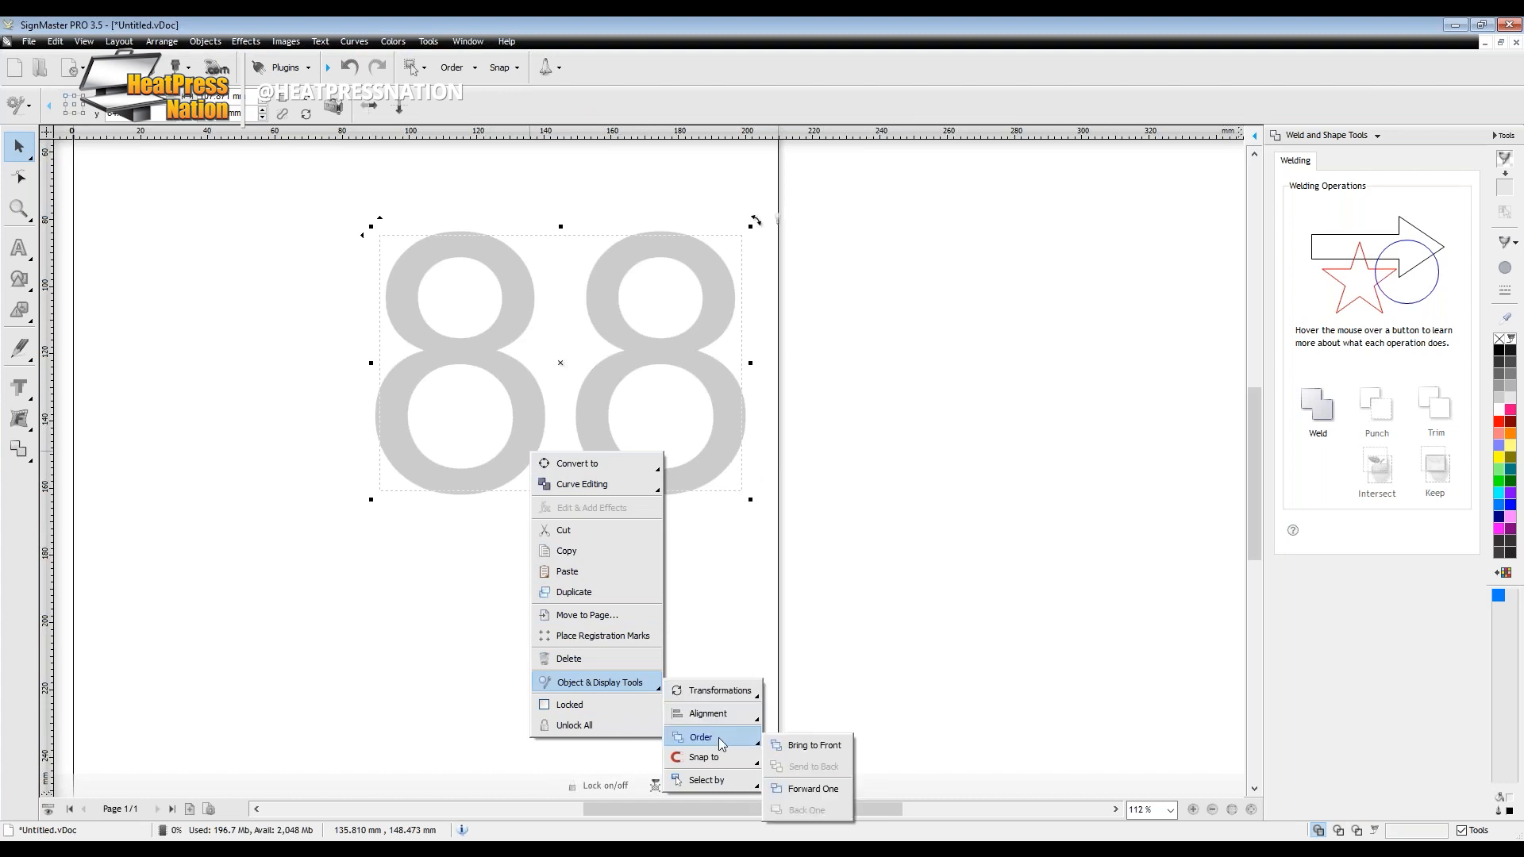
click(814, 789)
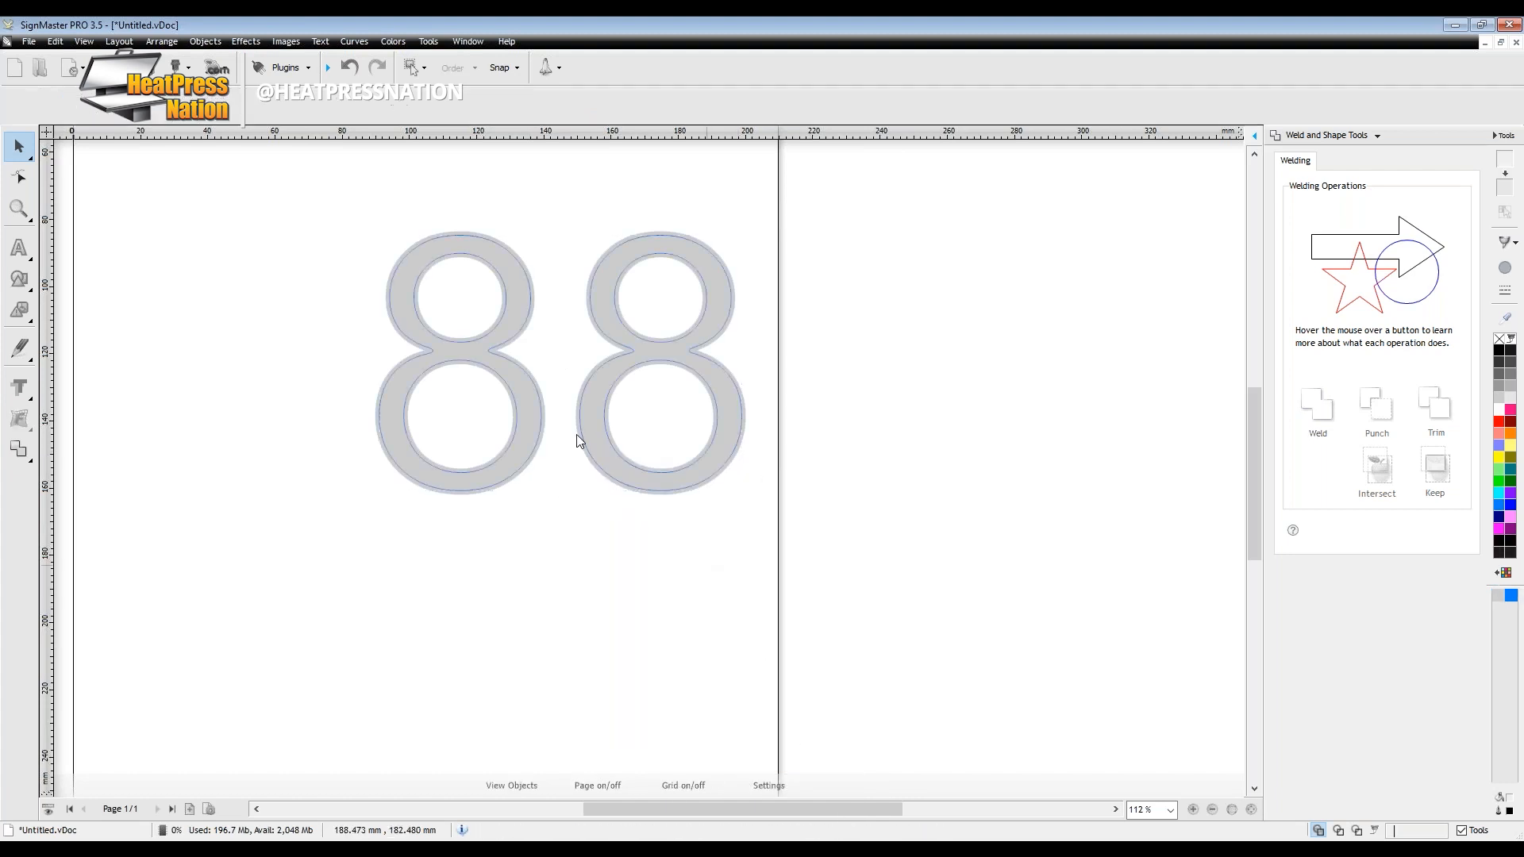
Move the gray "88" and its contour cut apart, and delete both from the page.
drag(586, 428, 454, 520)
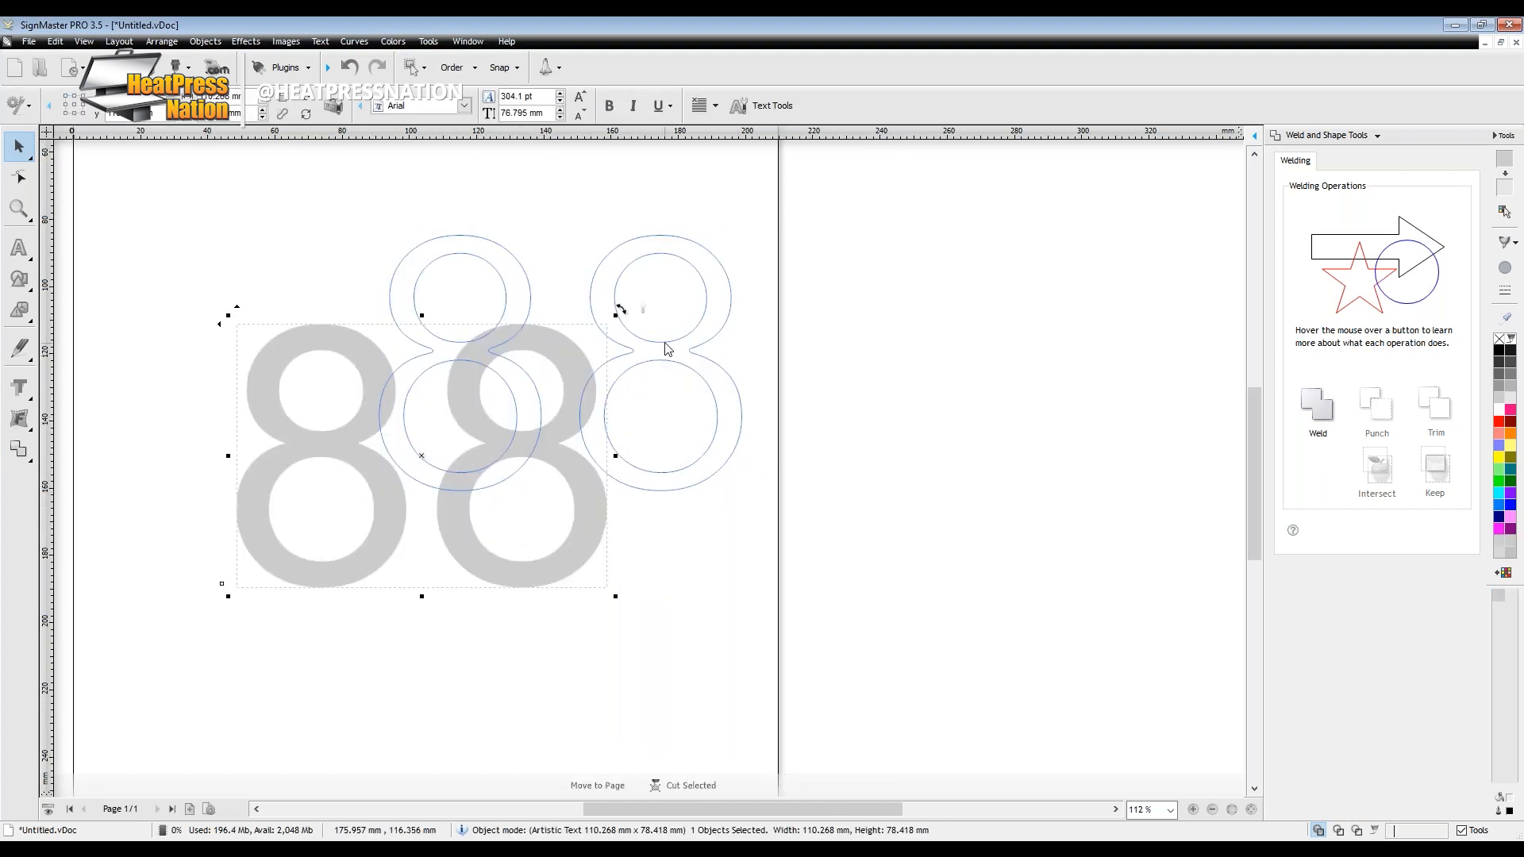
drag(669, 343, 680, 243)
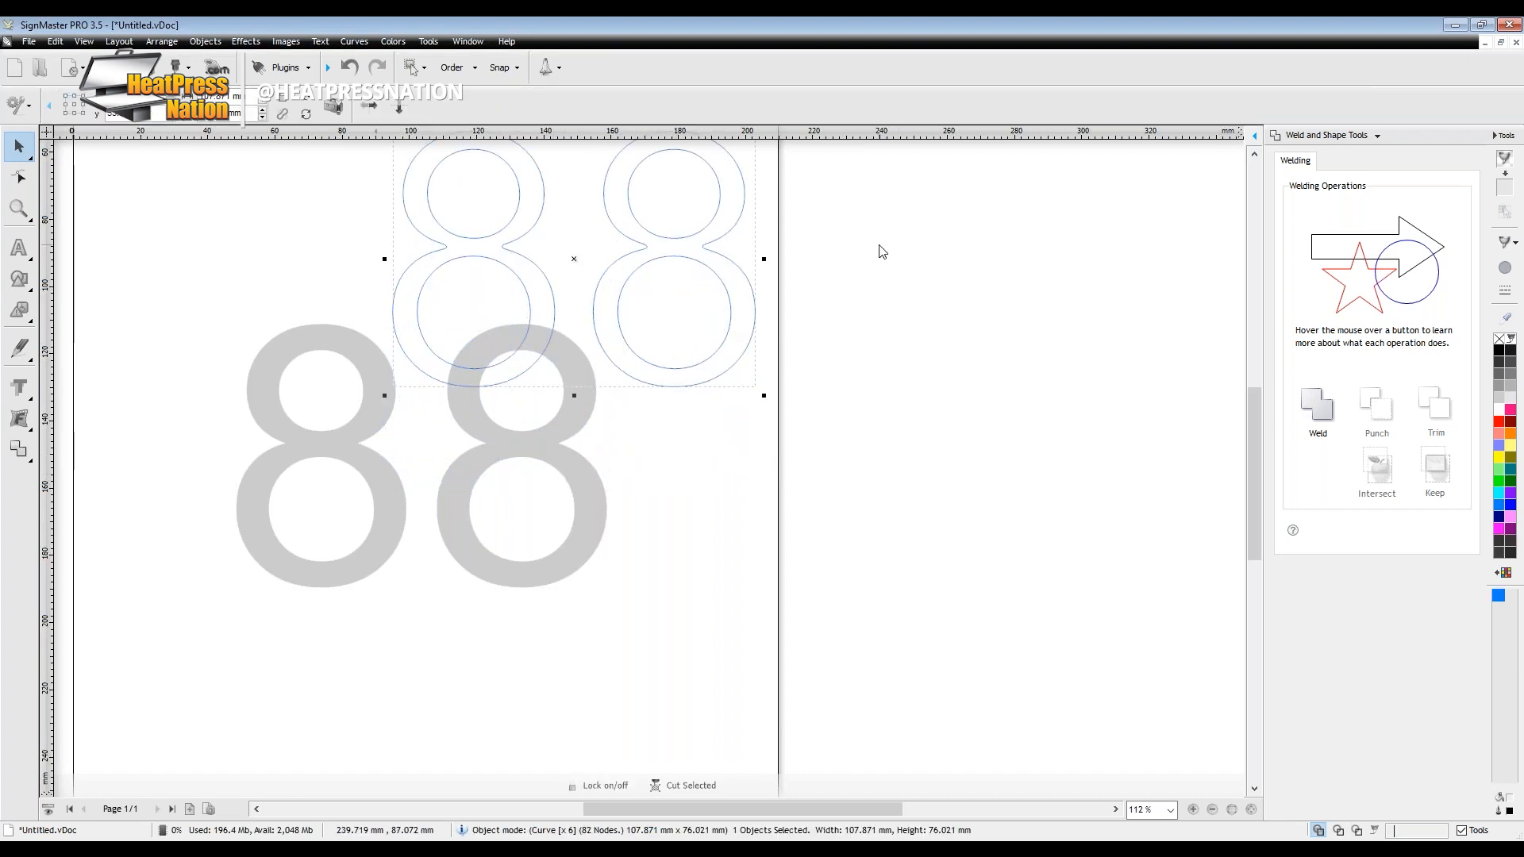
drag(877, 244, 177, 633)
key(Delete)
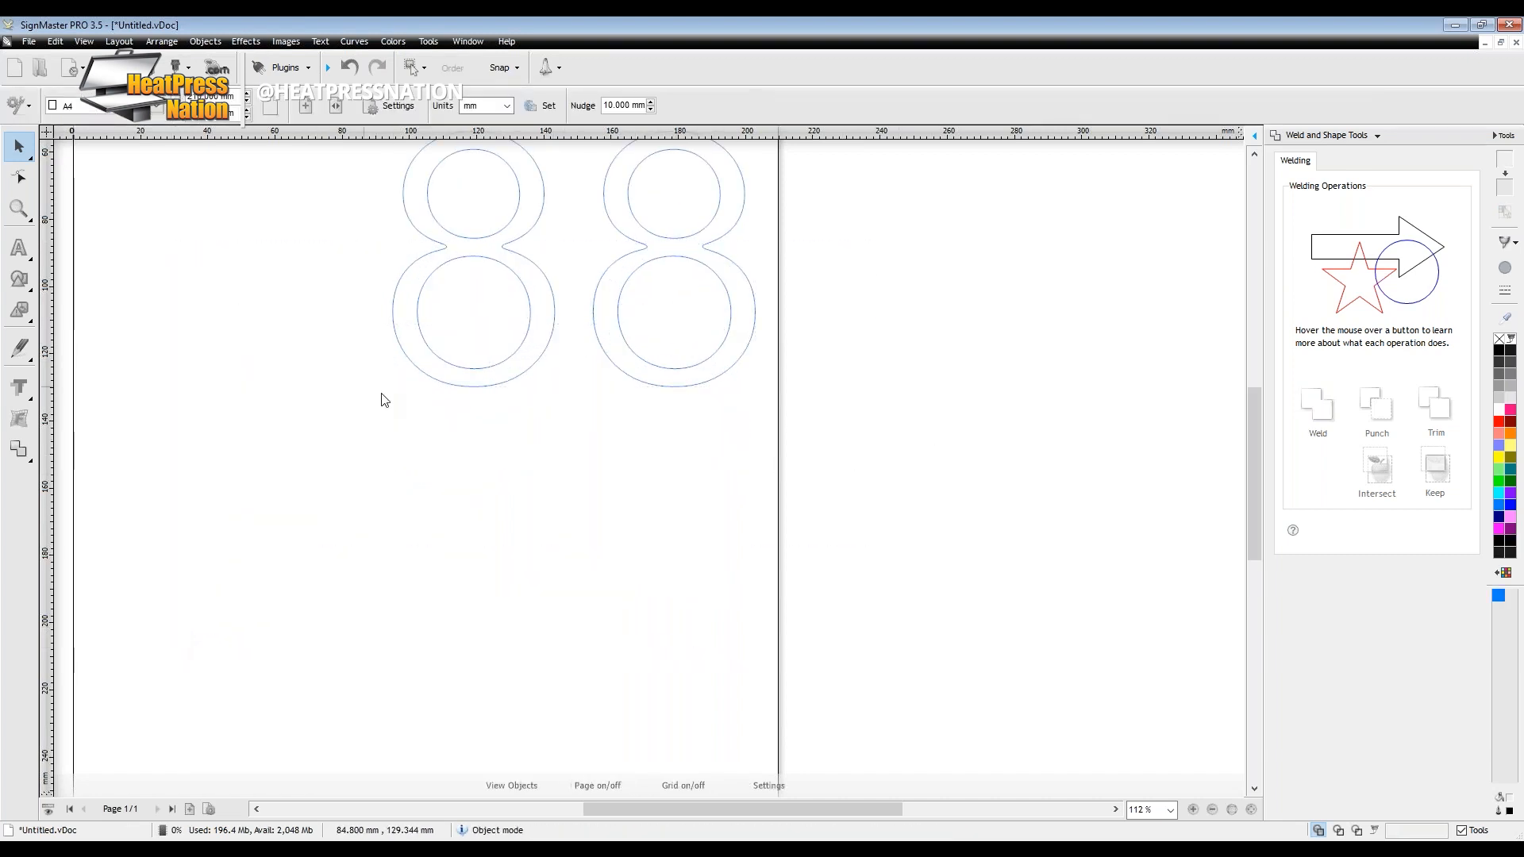
click(433, 385)
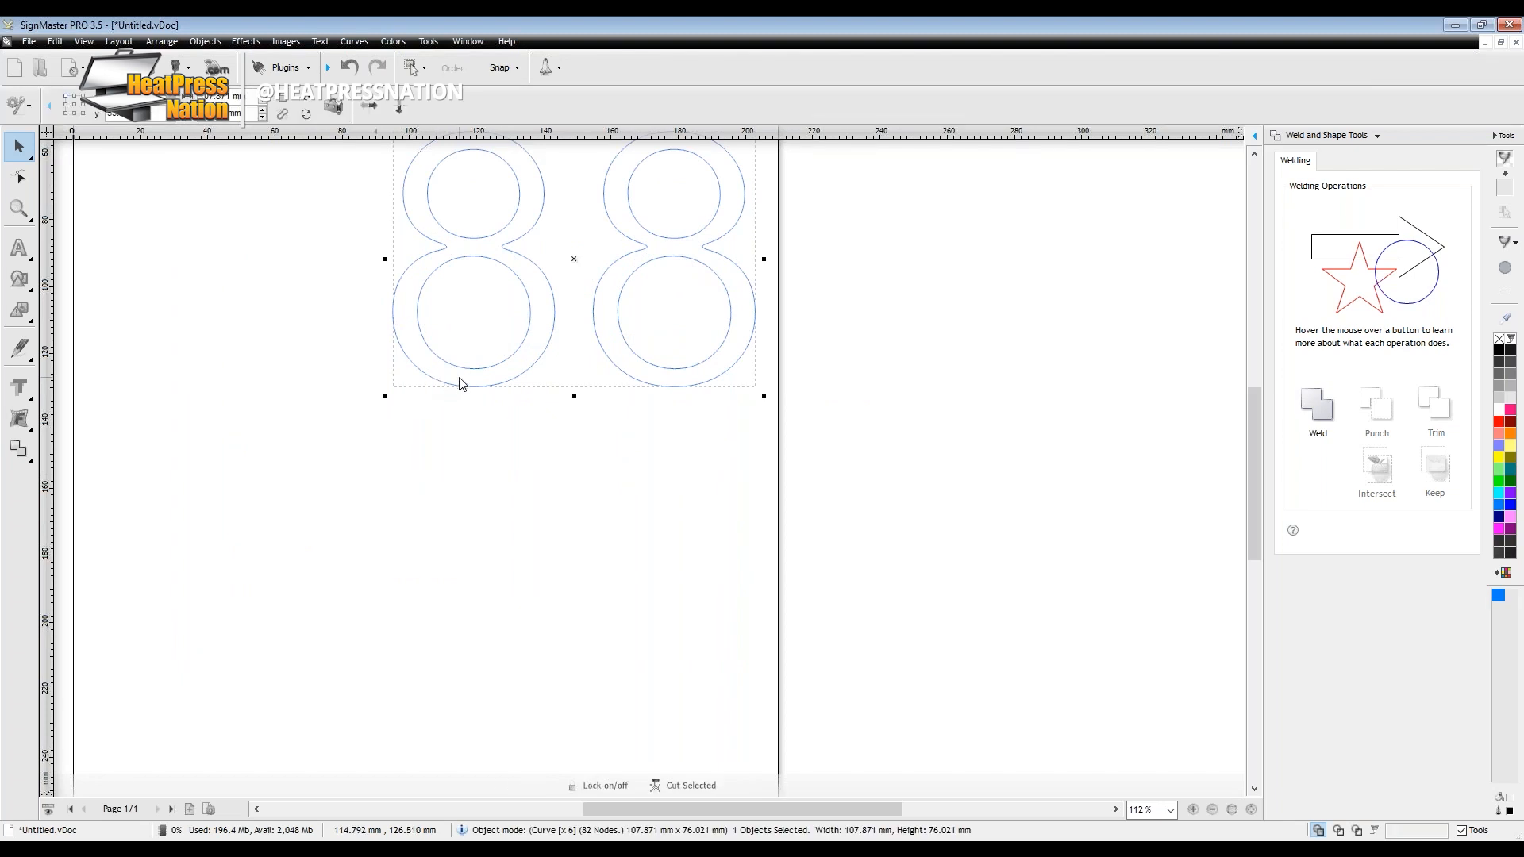
key(Delete)
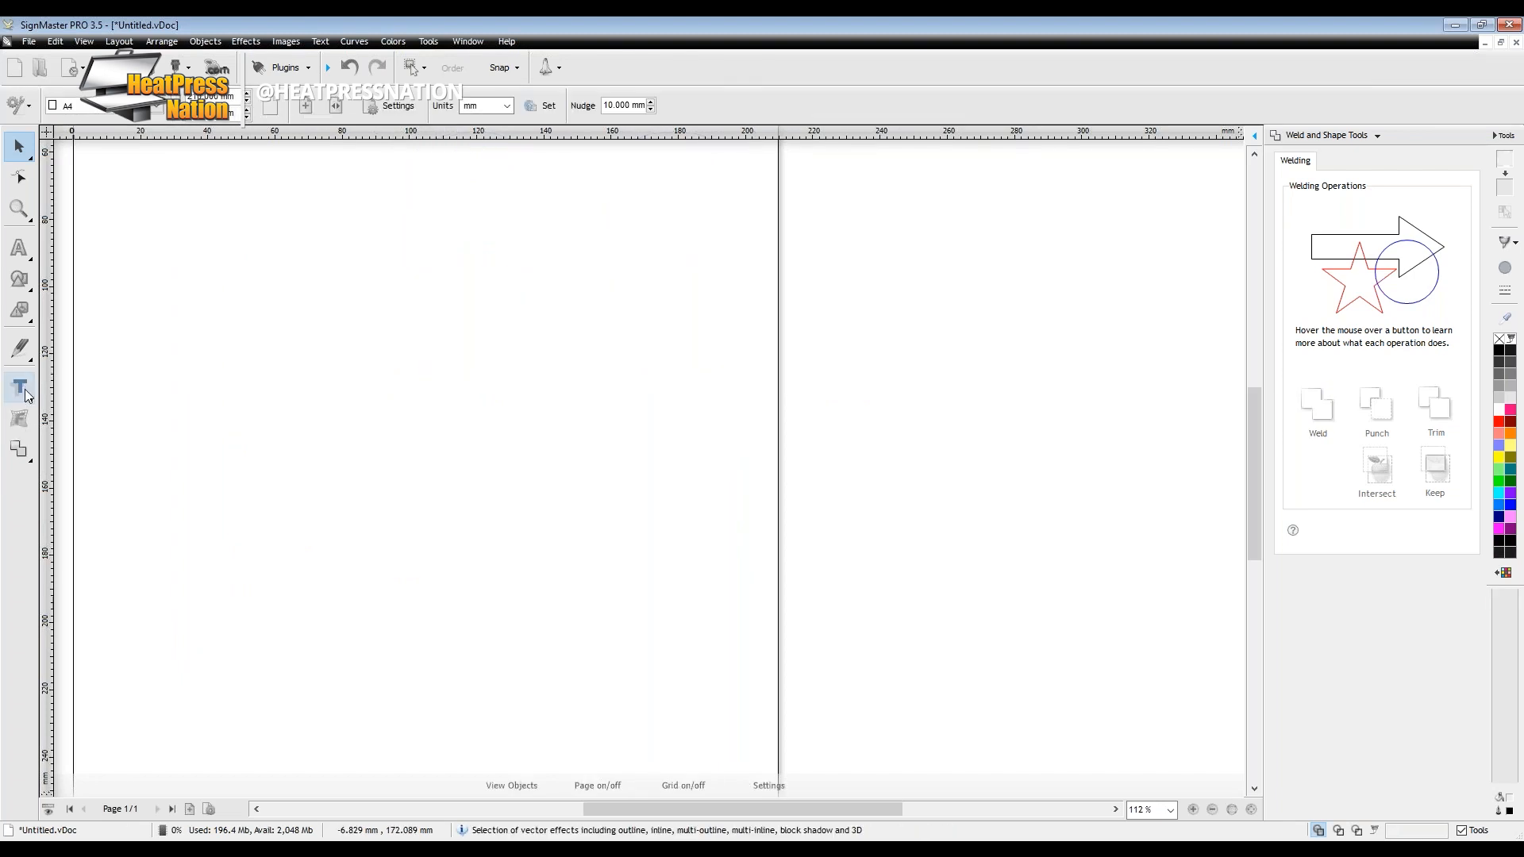
Add the centered four-line text "Anti Amazon Heat Press Club" in Britannic Bold and position it within the page.
click(19, 250)
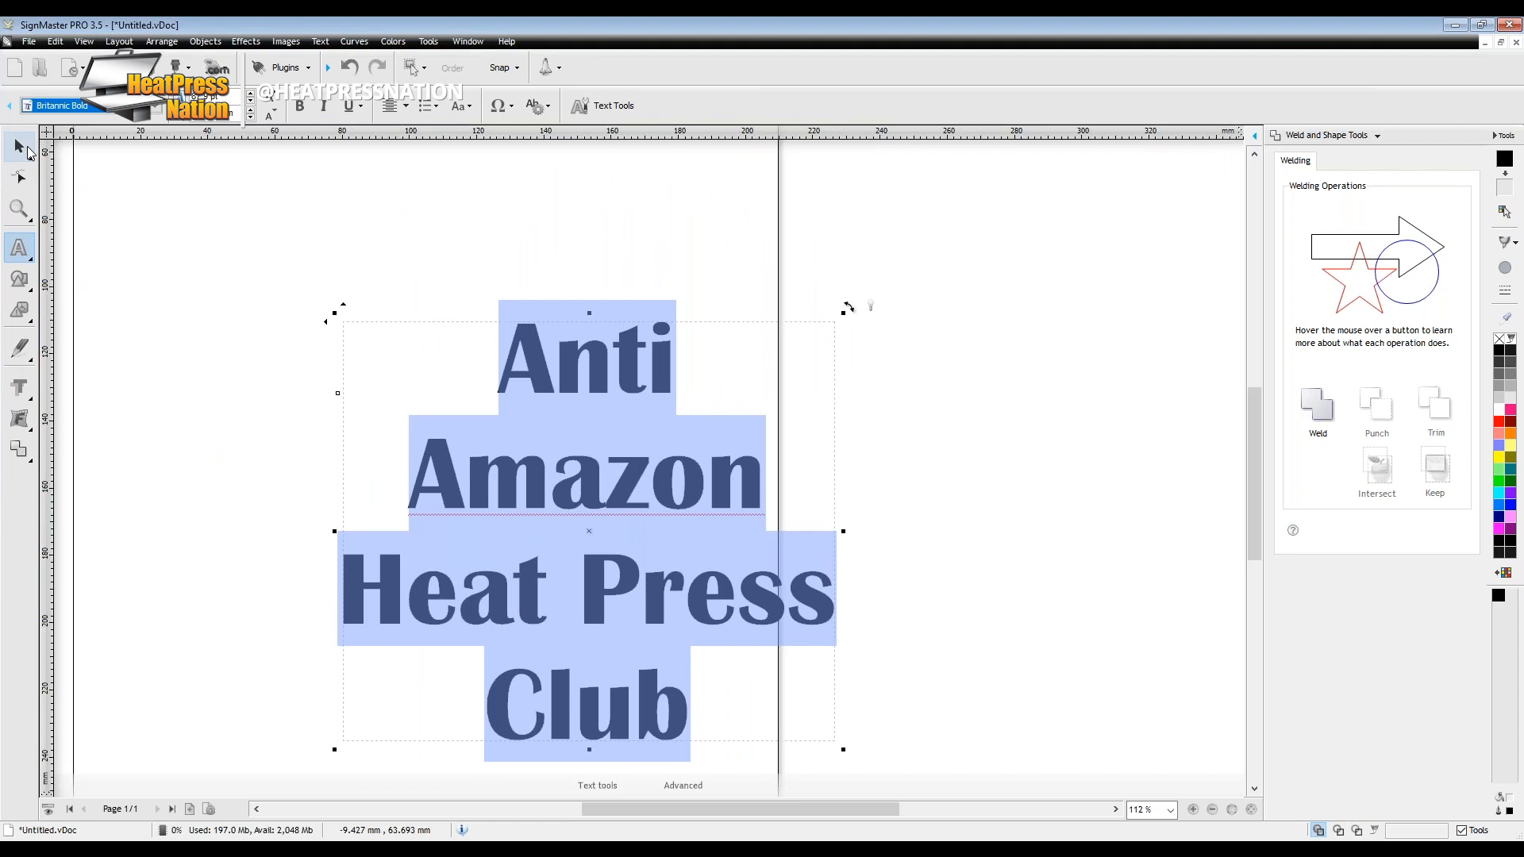
click(19, 146)
drag(643, 367, 505, 300)
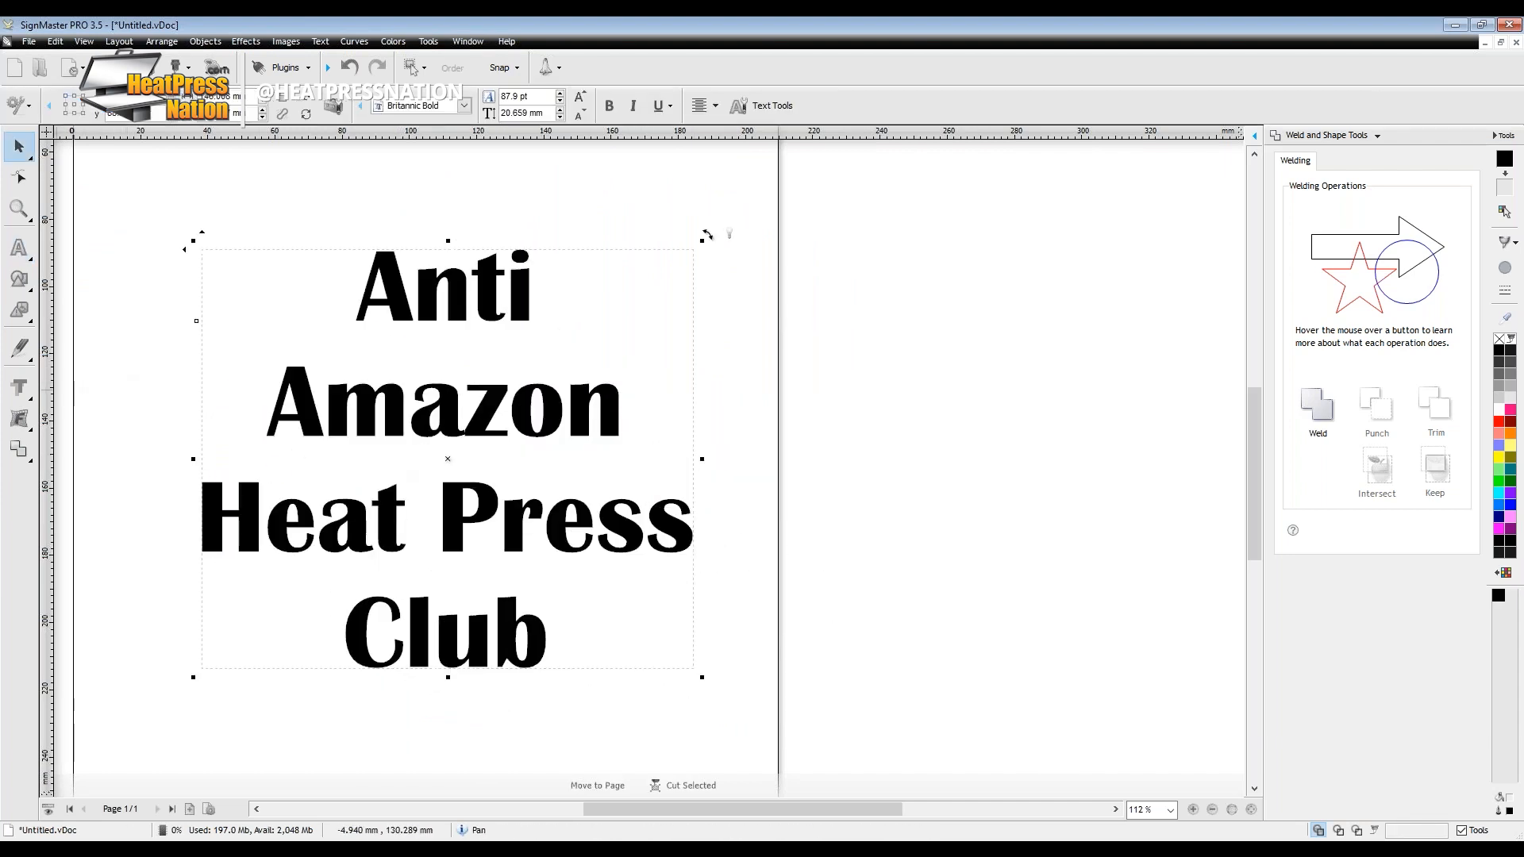
Apply a Flag distortion to the text and bend its upper edge into a wave that dips on the left and rises on the right.
click(20, 420)
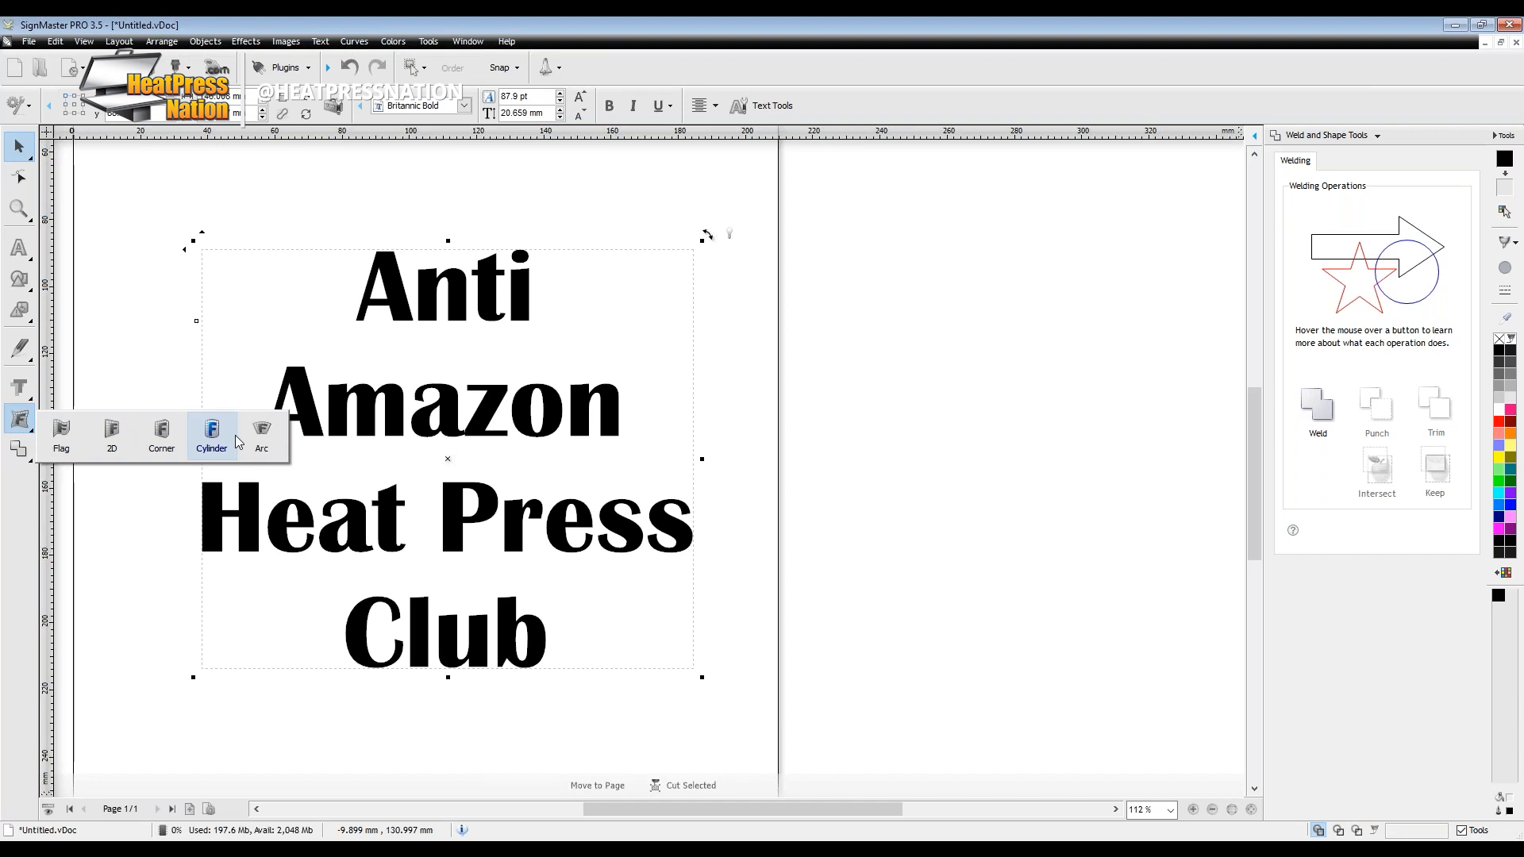
click(63, 430)
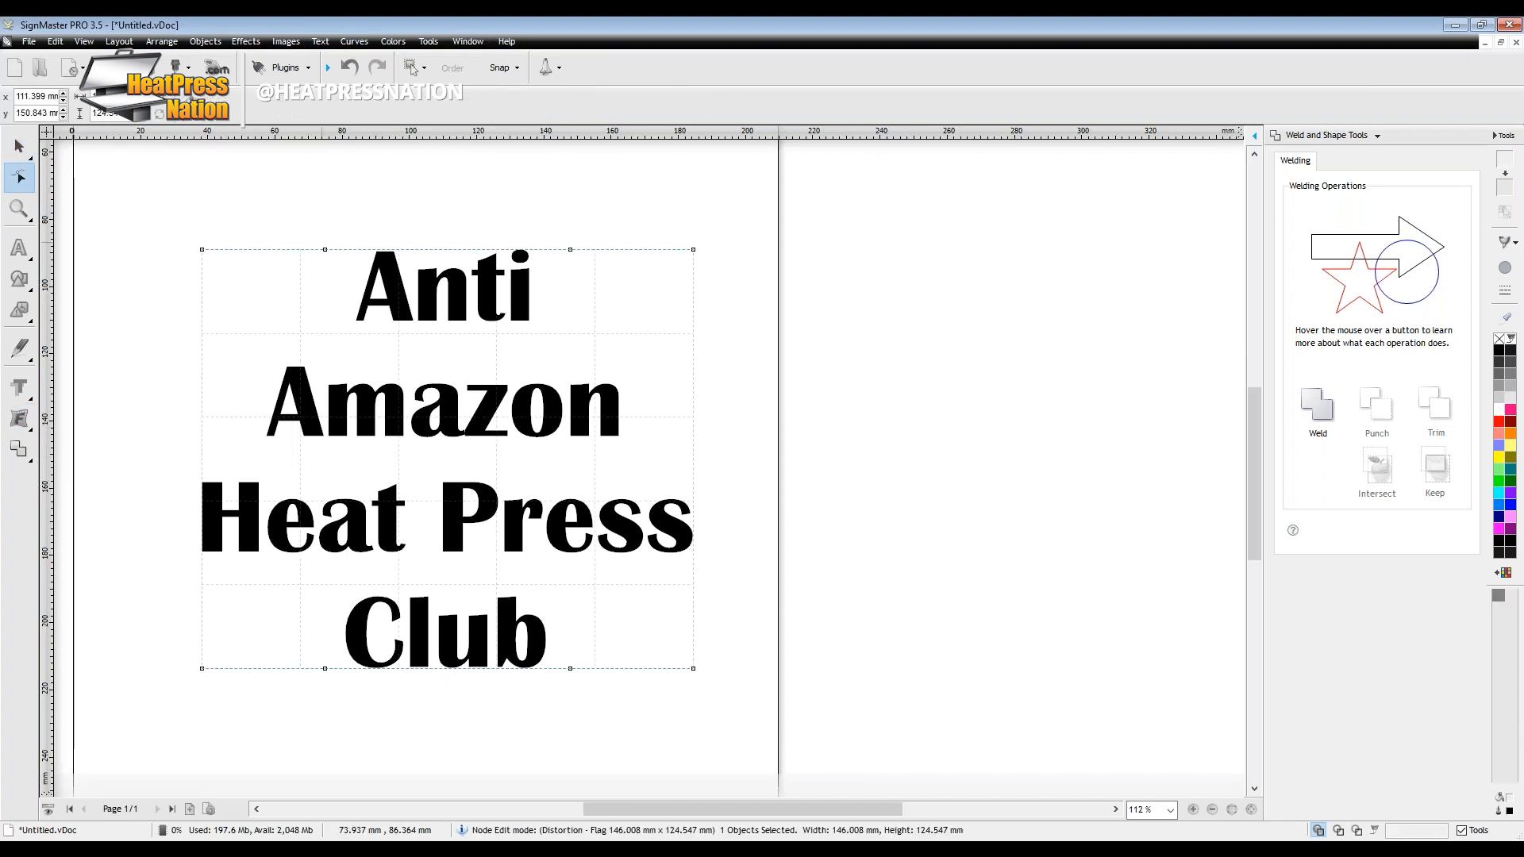
drag(326, 257, 324, 286)
drag(570, 249, 570, 232)
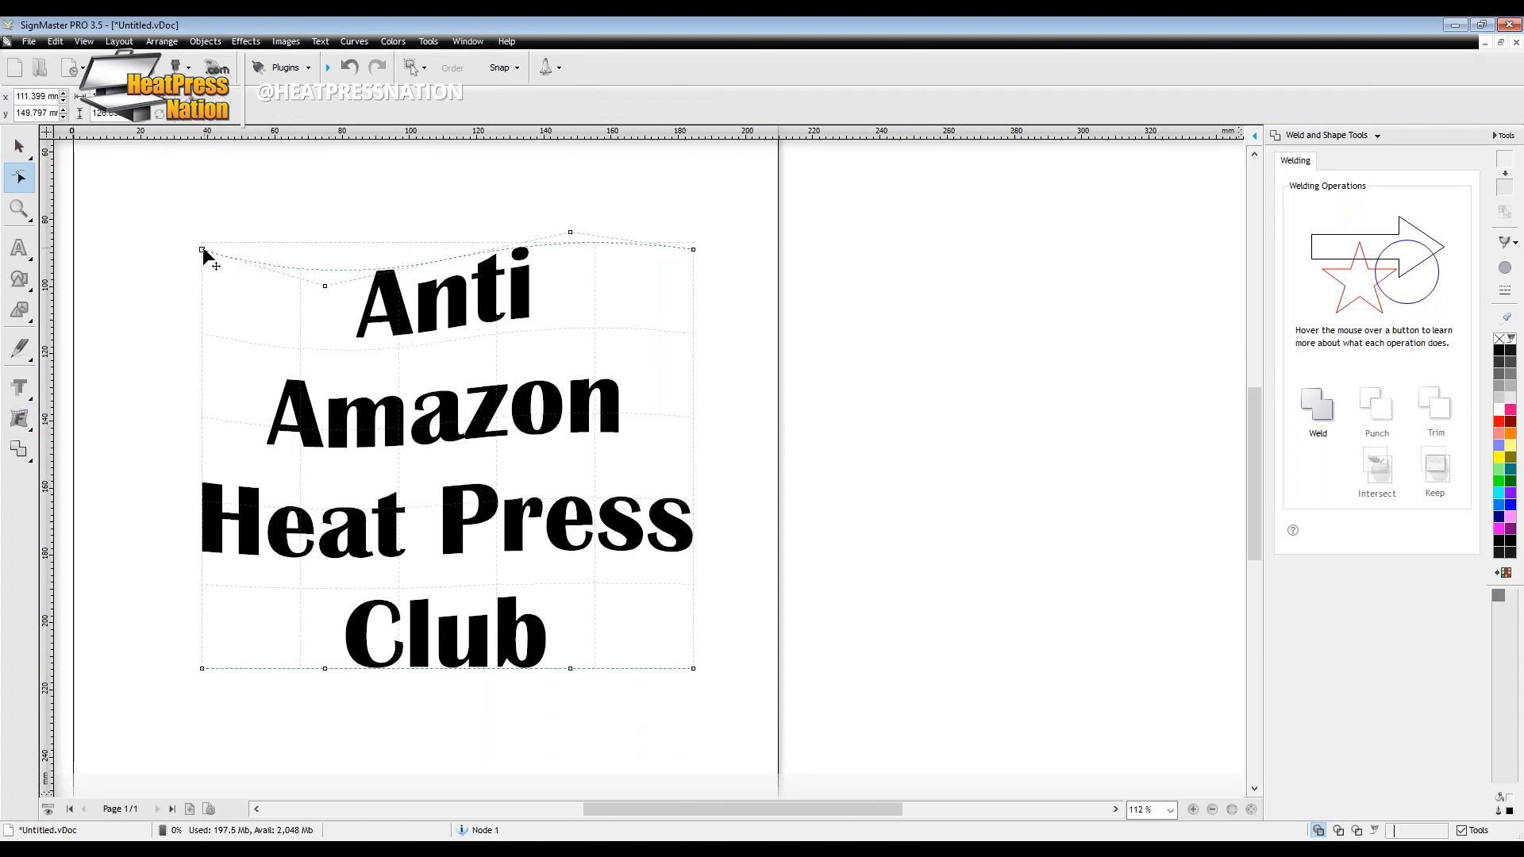
Spread the flag's left corners vertically, curve its lower edge into a matching wave, and raise its lower-right corner.
drag(203, 249, 202, 220)
drag(203, 668, 203, 708)
drag(326, 667, 326, 649)
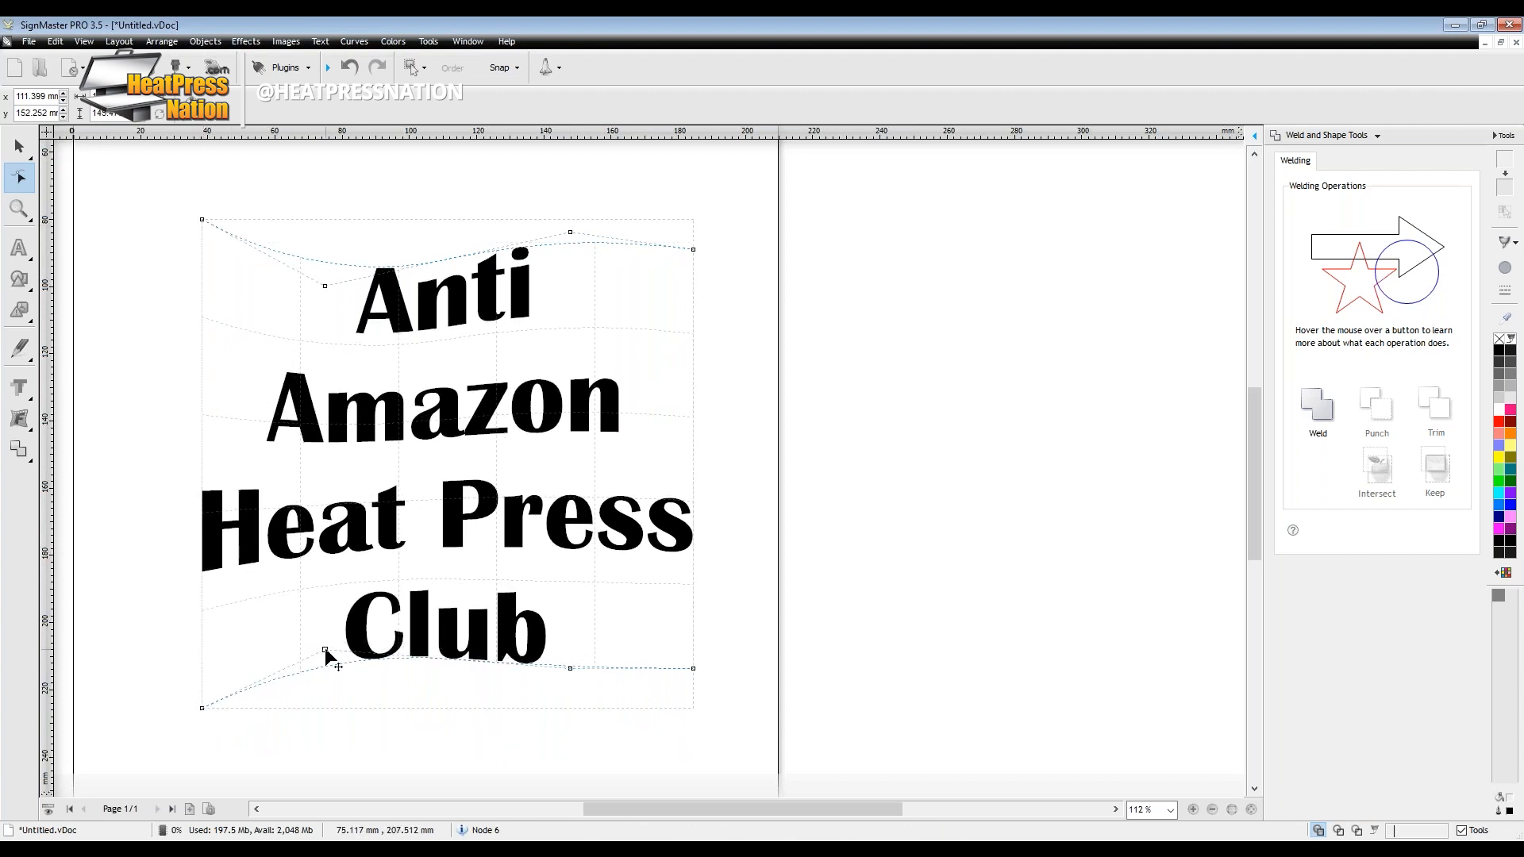
drag(570, 670, 570, 704)
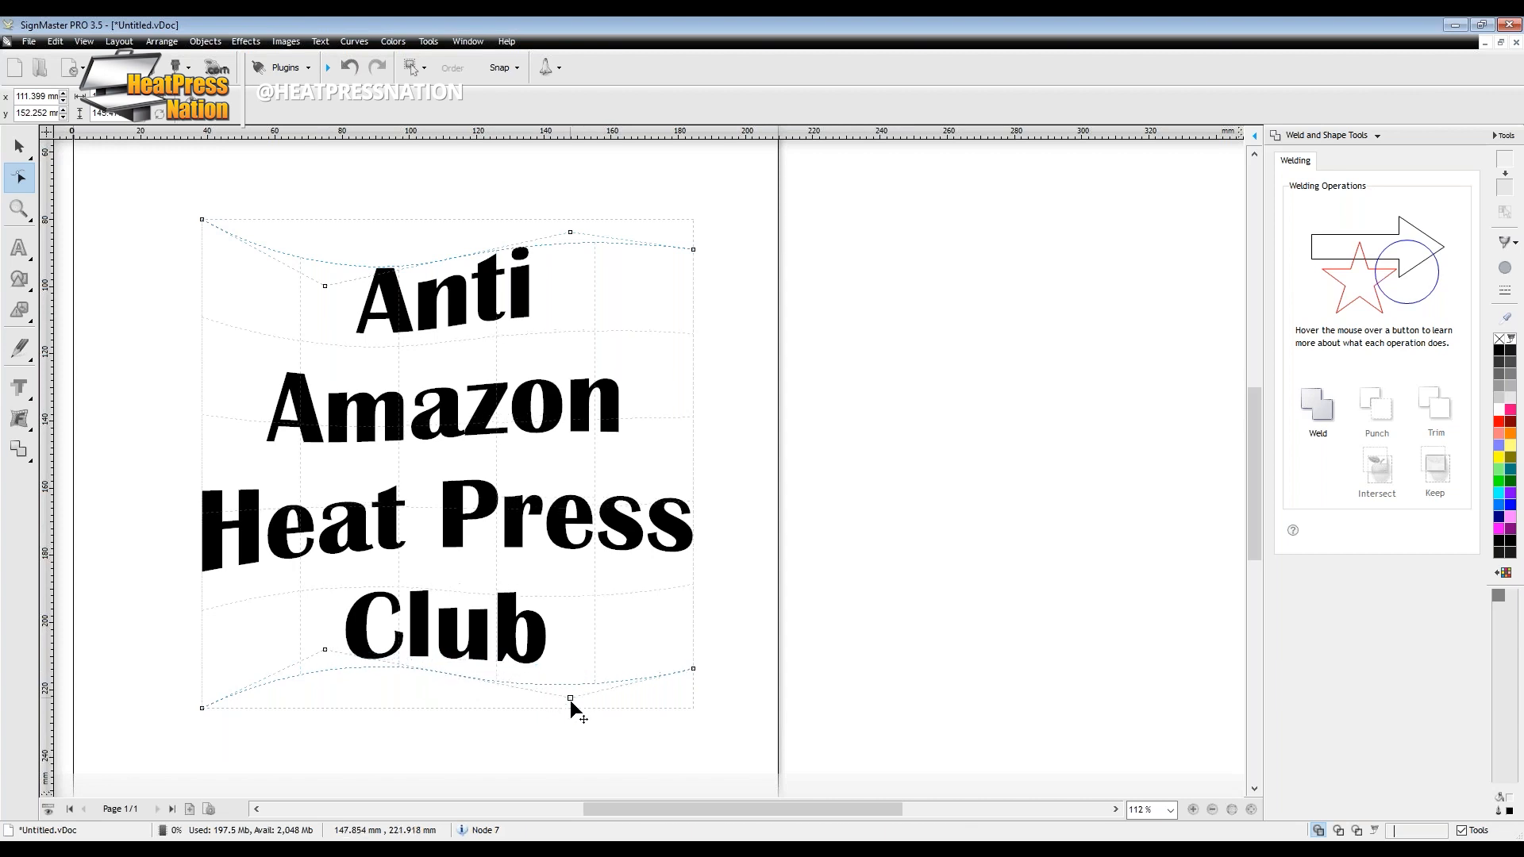
drag(694, 669, 693, 604)
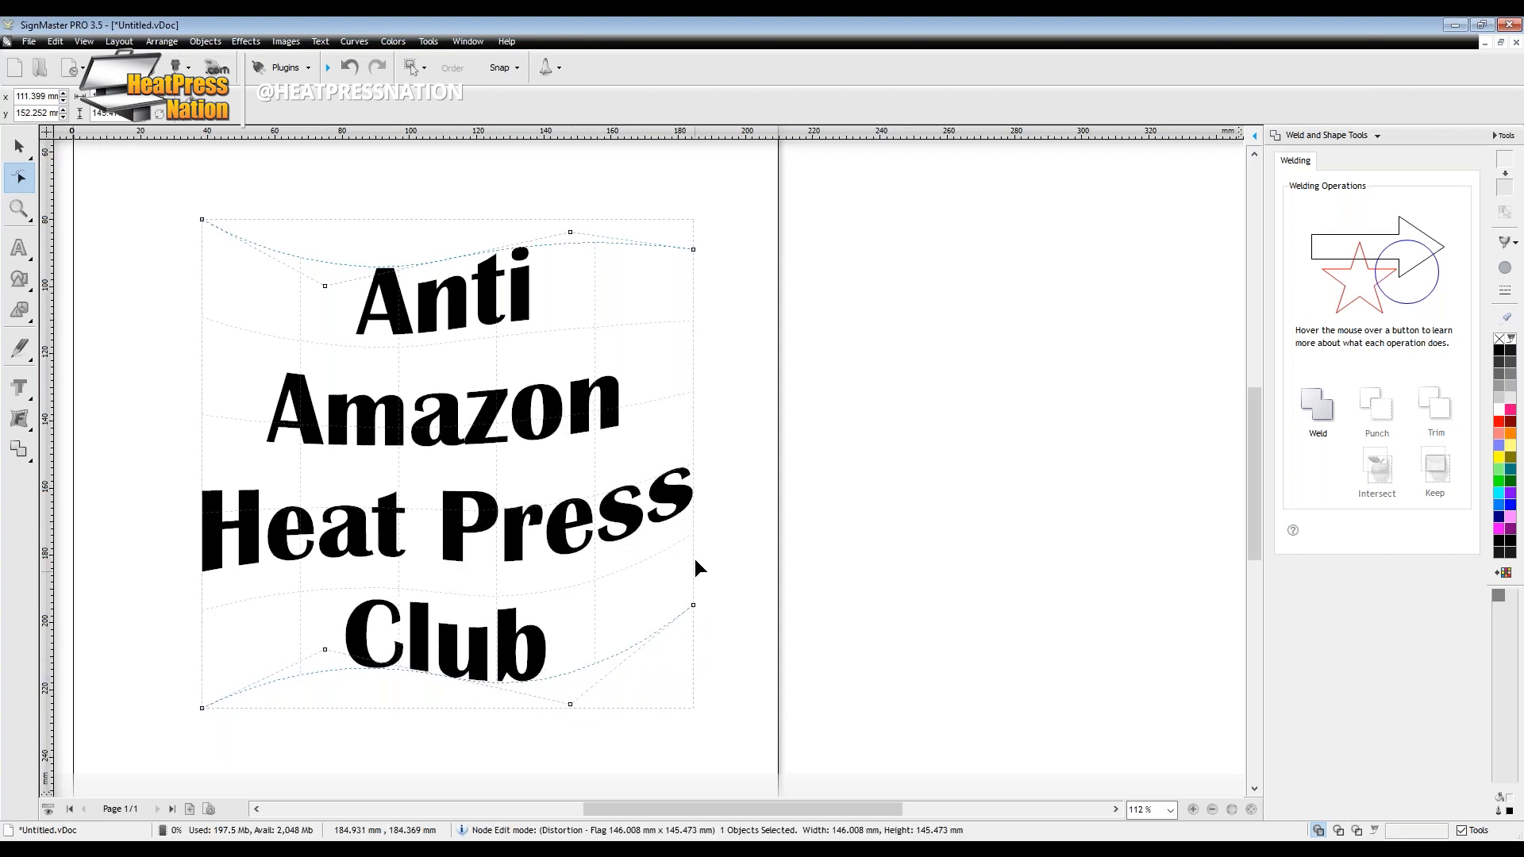
Exaggerate the upper wave and the left bend of the lower edge, and pull both left corners of the flag inward.
drag(570, 232, 570, 185)
drag(327, 287, 326, 304)
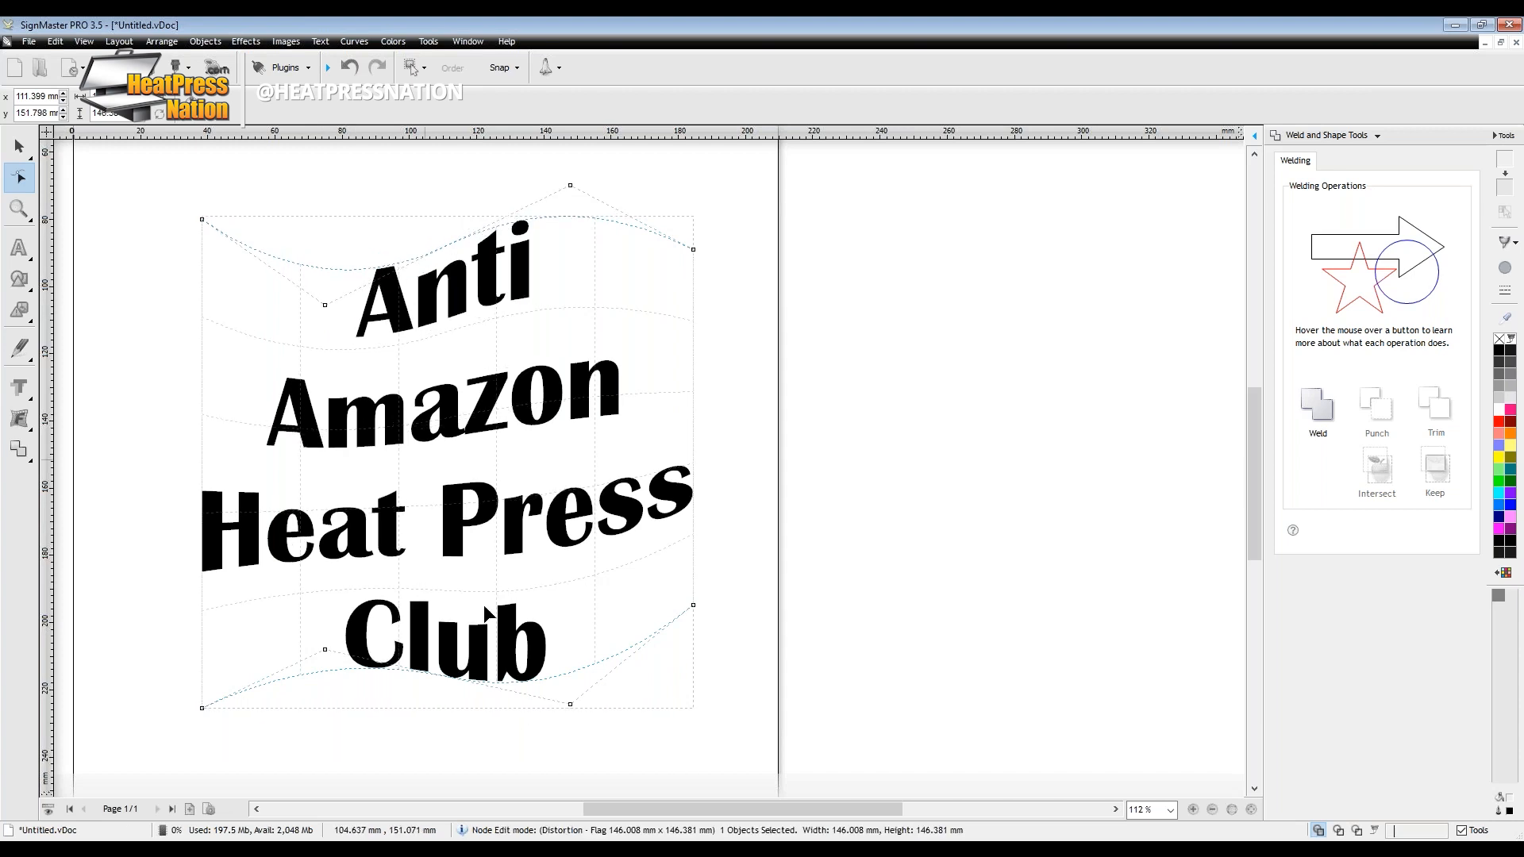
drag(332, 656, 330, 627)
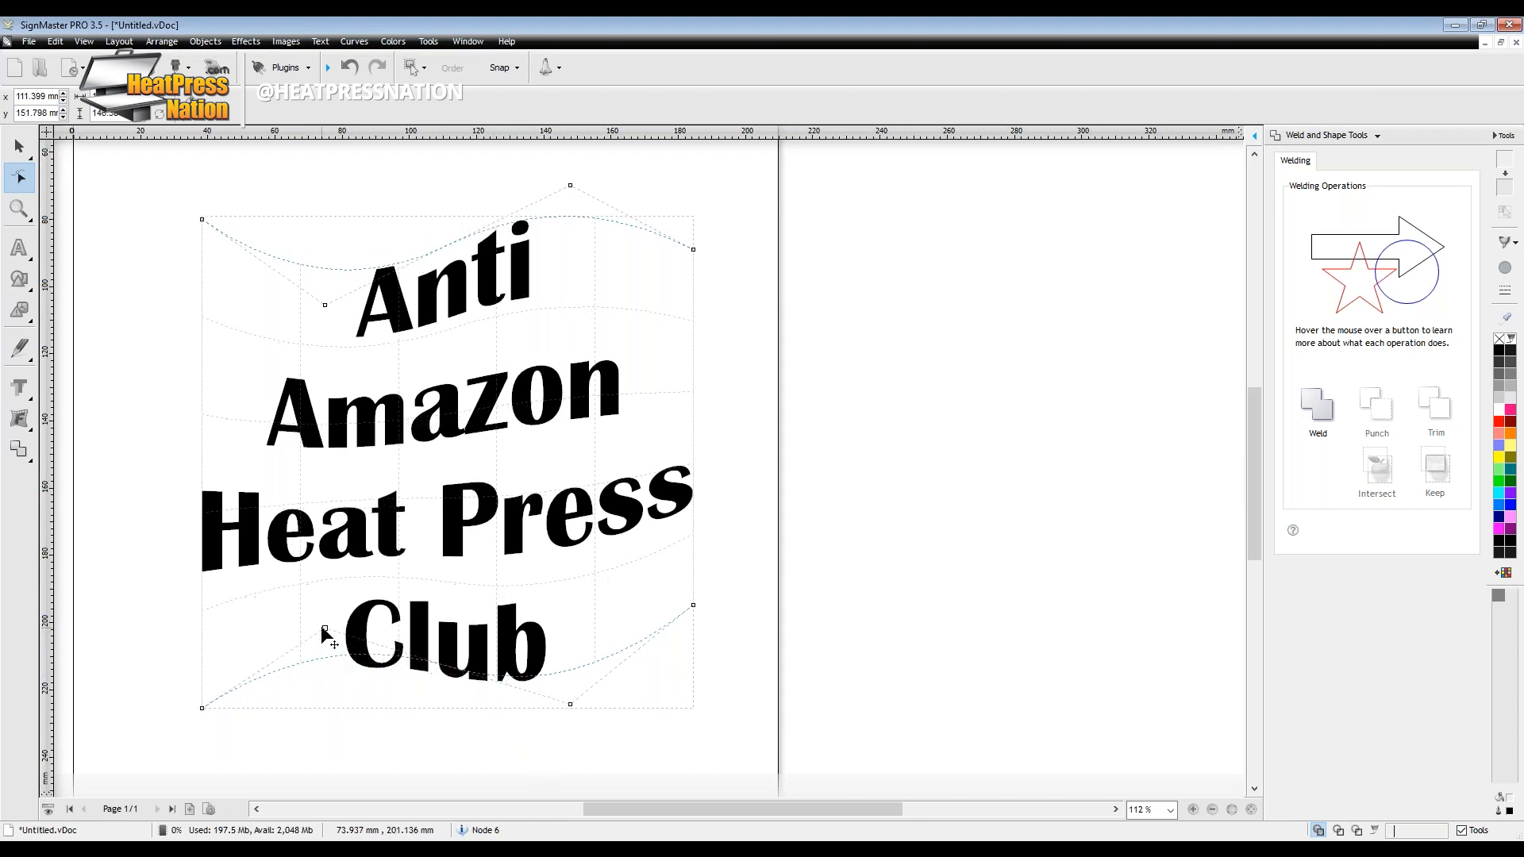
drag(202, 707, 201, 656)
mouse_move(203, 220)
mouse_down()
mouse_move(204, 258)
mouse_move(203, 243)
mouse_up()
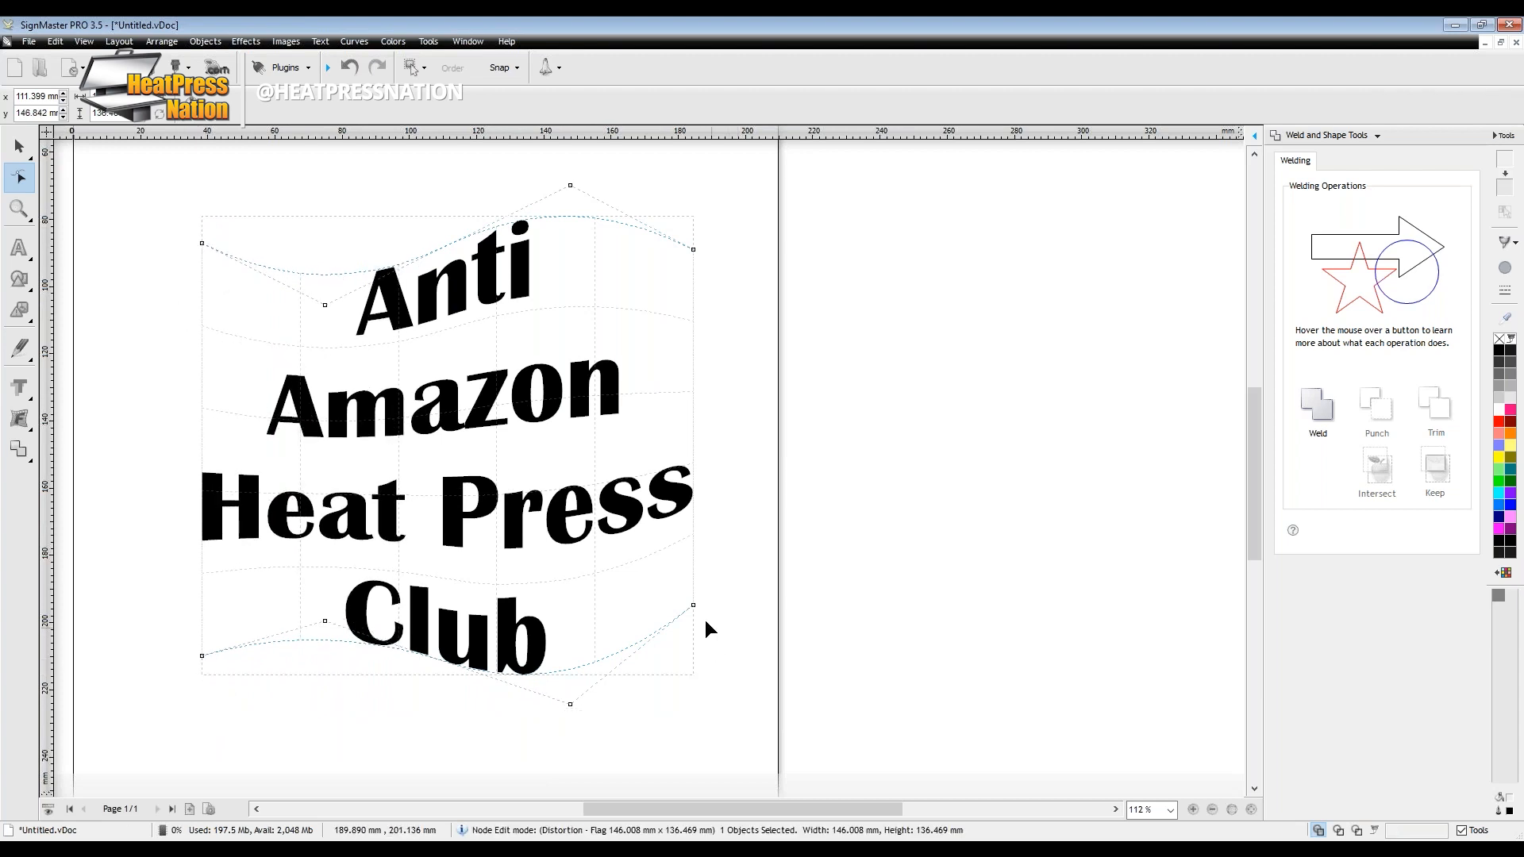
Adjust the flag's right corners and raise its right curve handles for a stronger wave, then finish editing the distortion.
drag(692, 606, 694, 671)
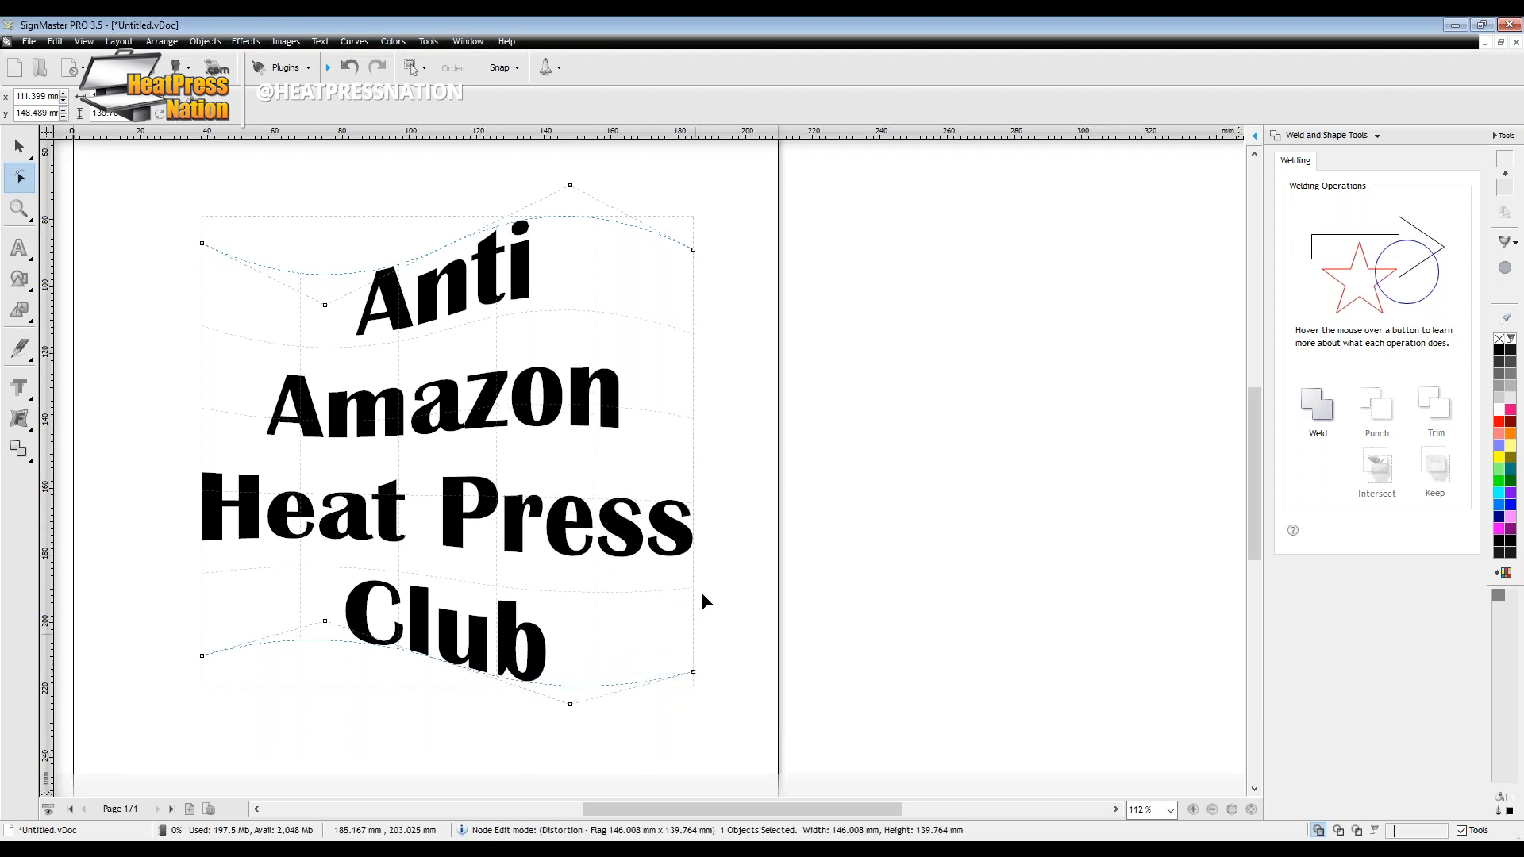
drag(693, 249, 695, 263)
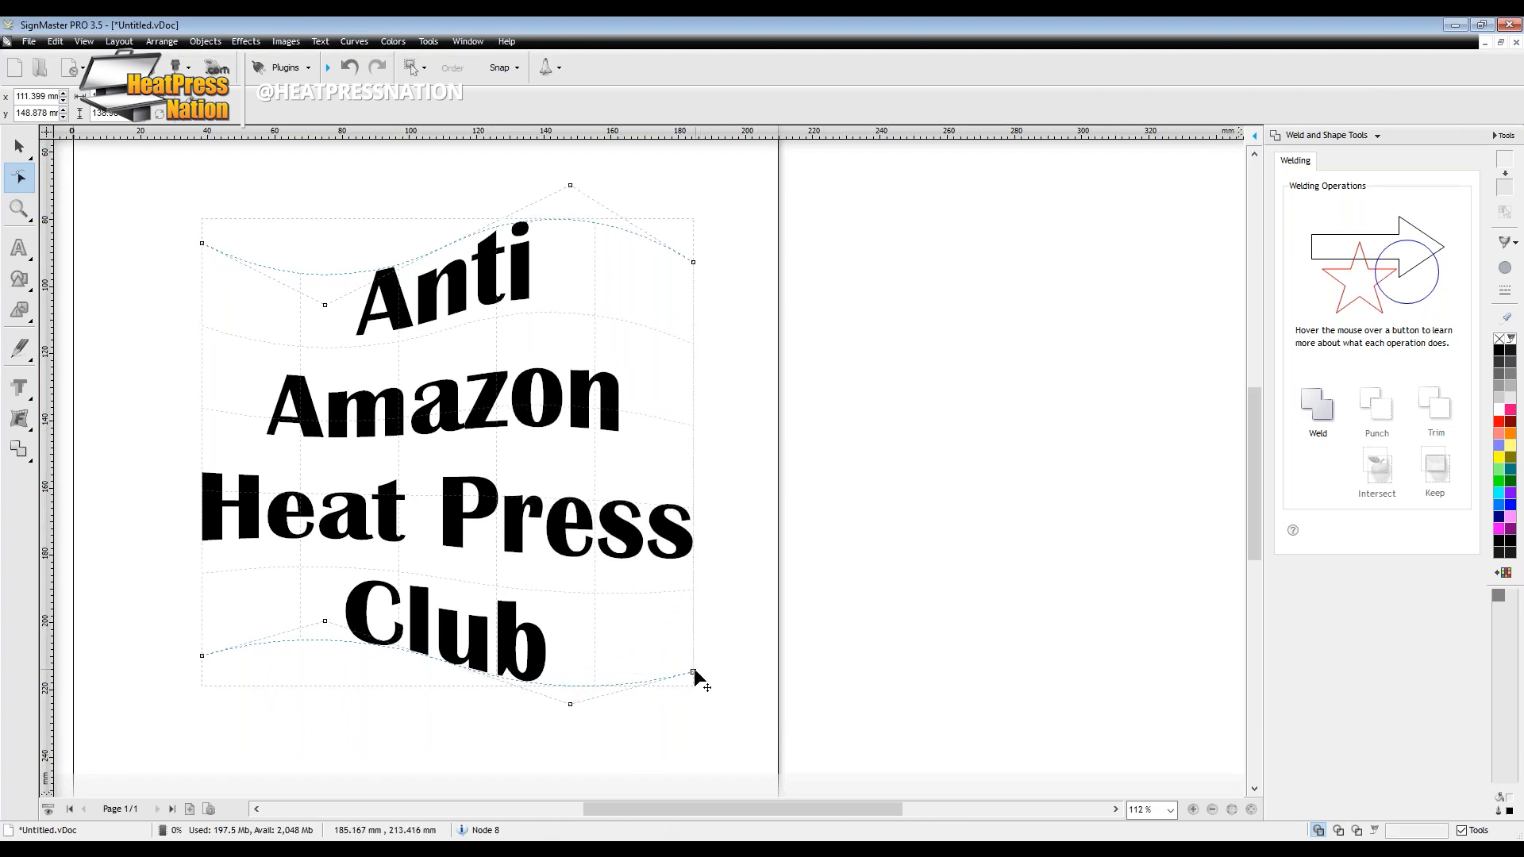
drag(694, 673, 694, 639)
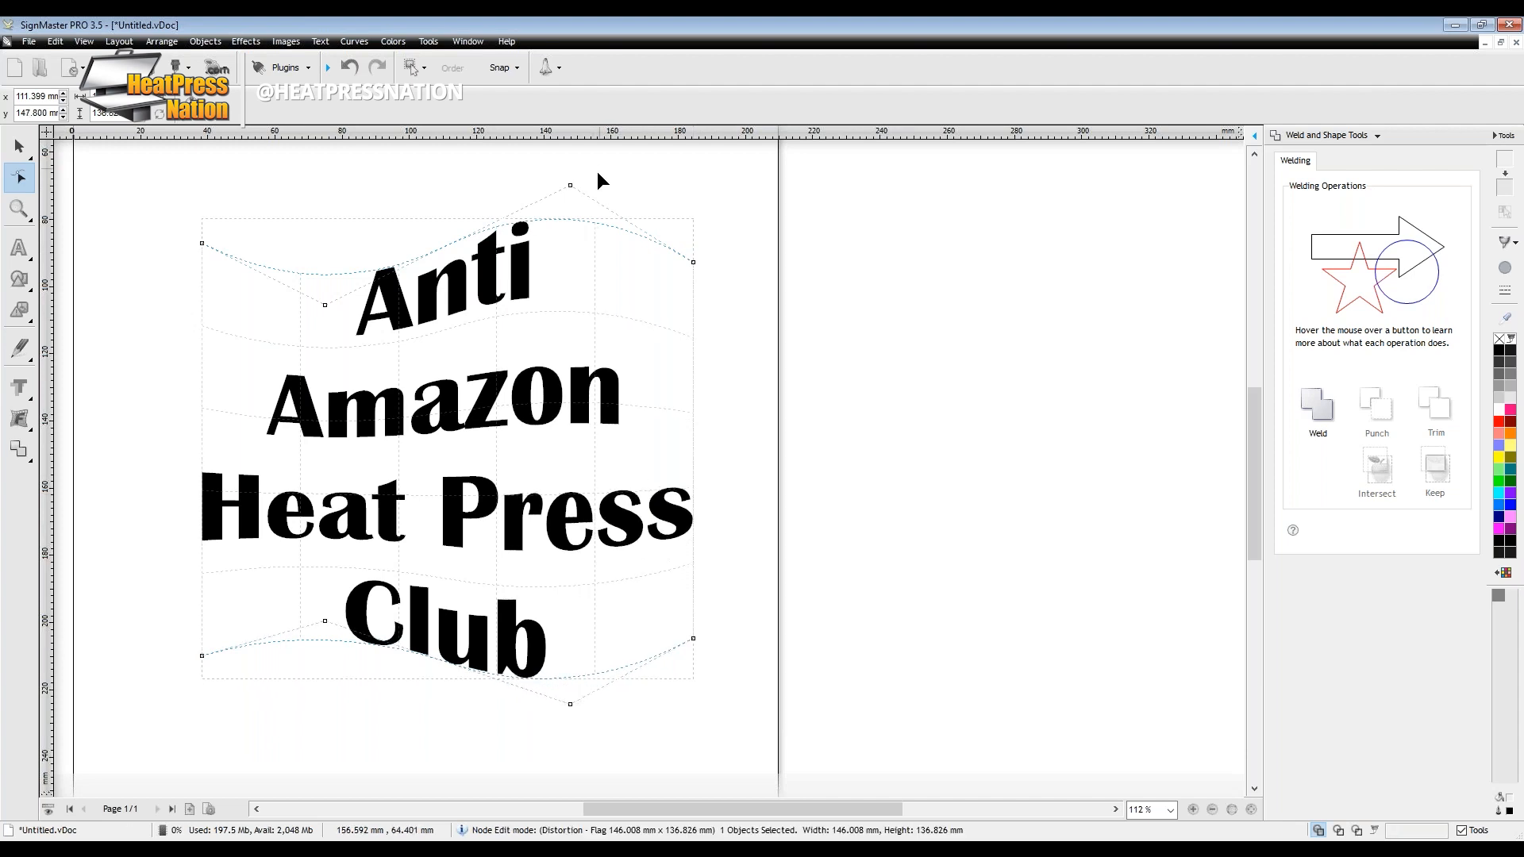
drag(570, 184, 570, 159)
mouse_move(570, 704)
mouse_down()
mouse_move(572, 682)
mouse_move(570, 708)
mouse_up()
right_click(506, 501)
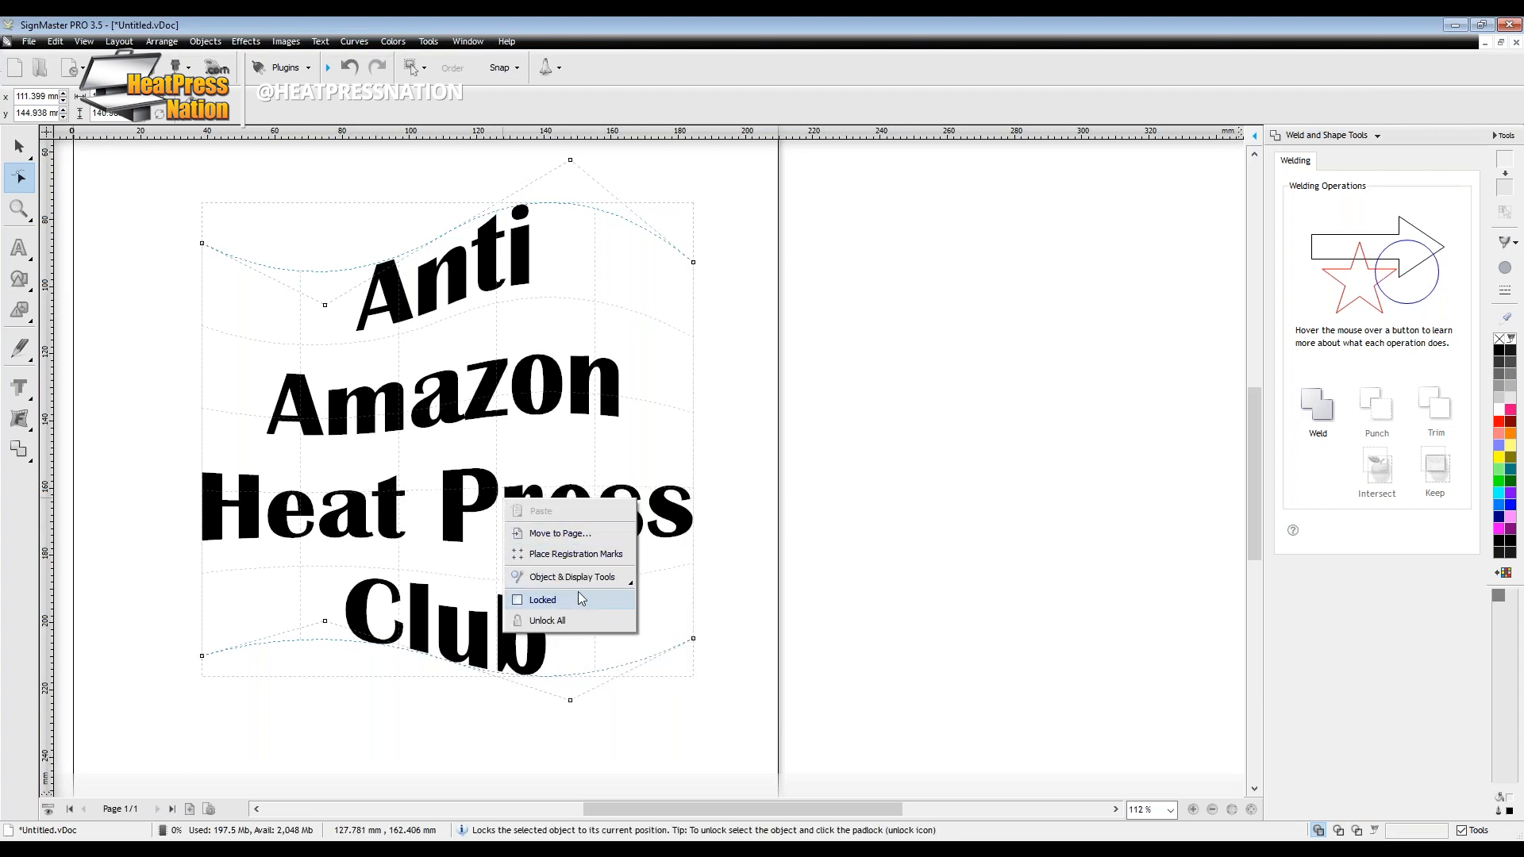
click(814, 433)
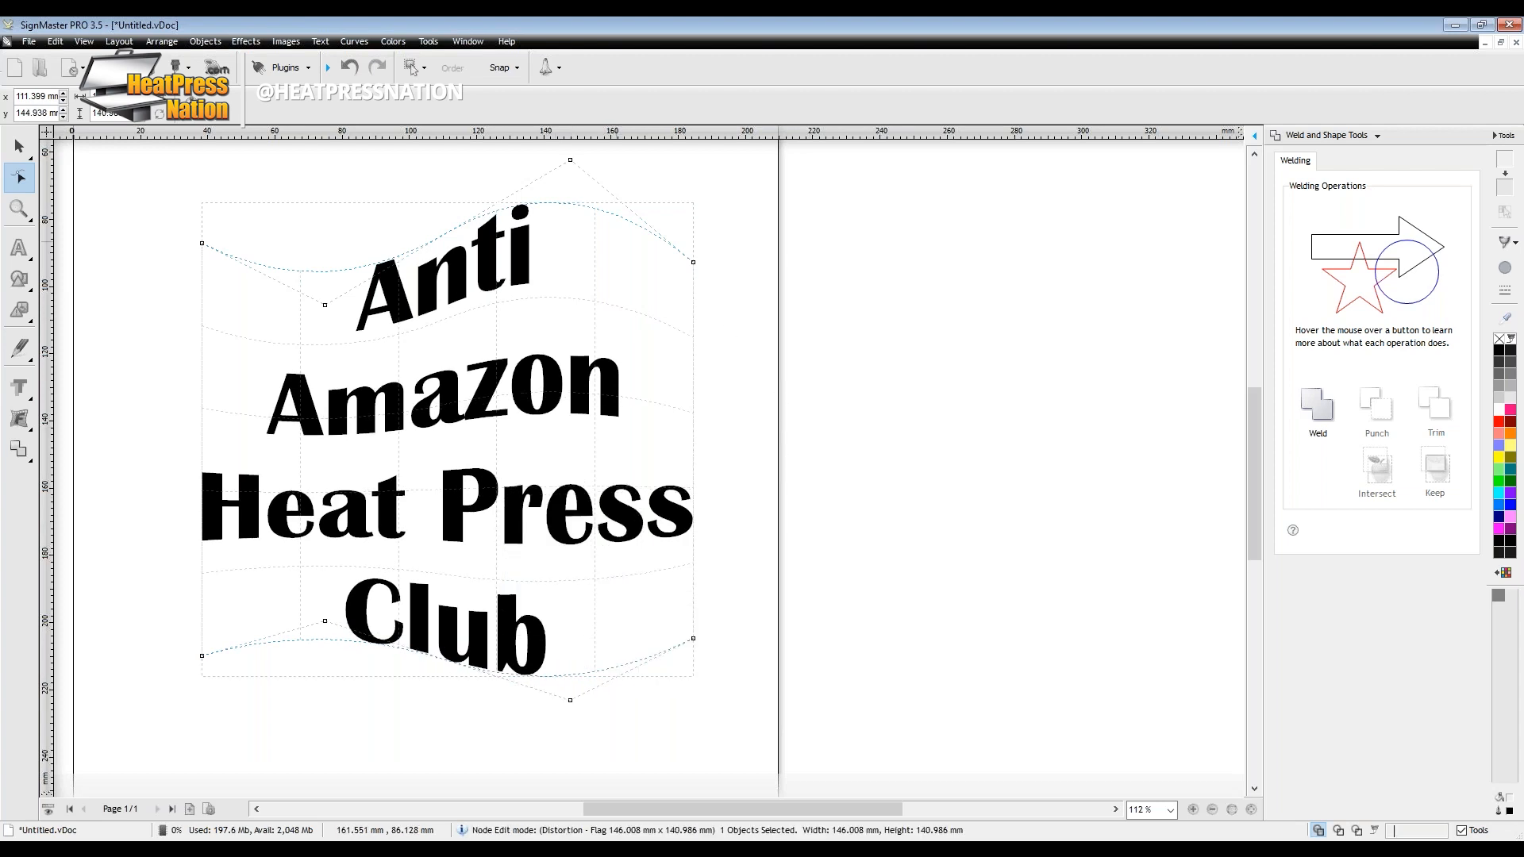
click(19, 146)
click(905, 472)
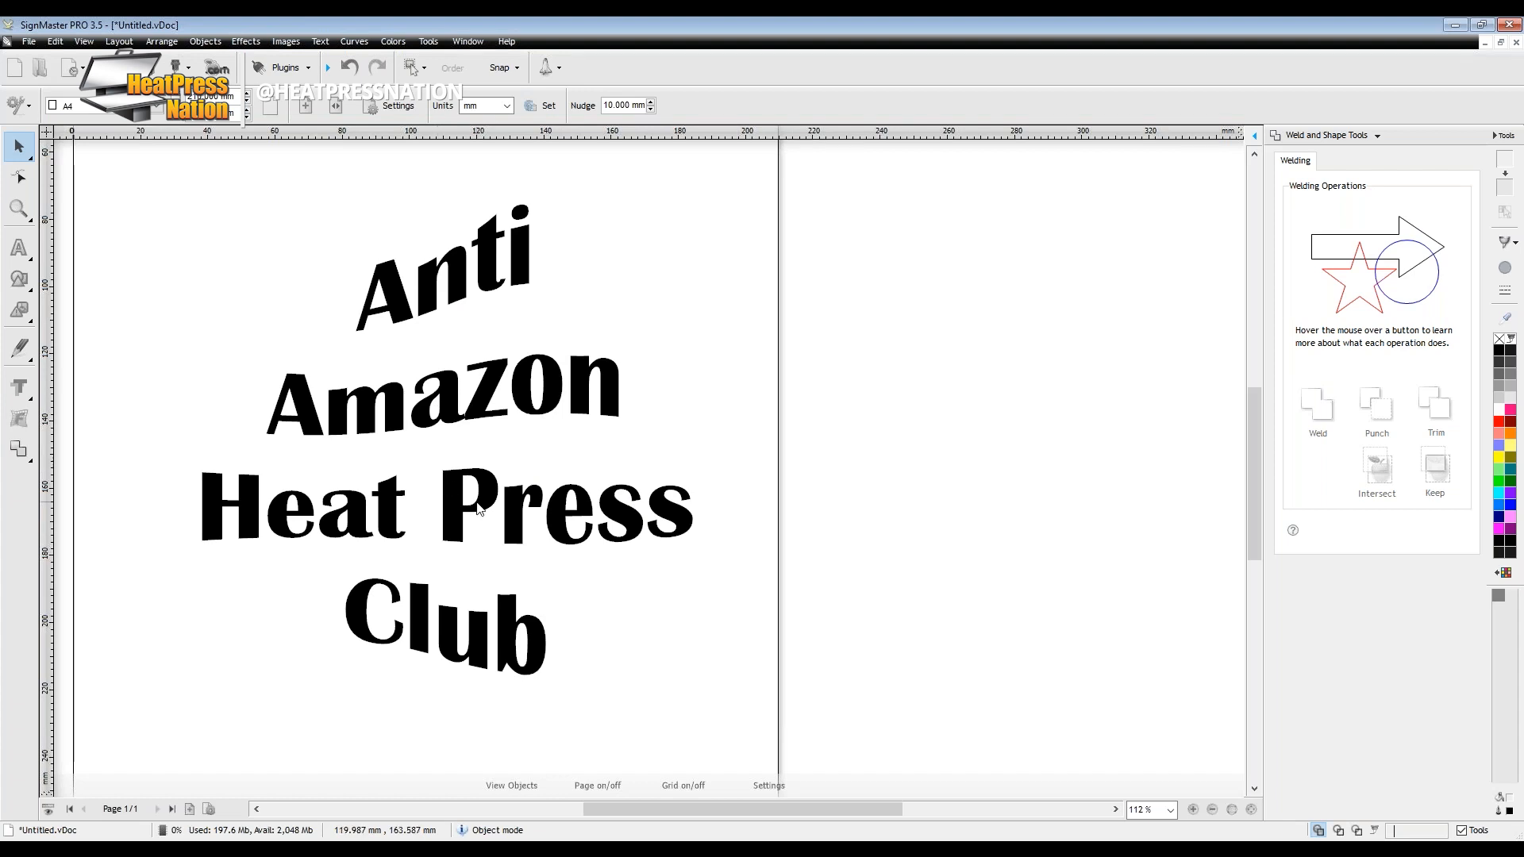
Apply a Corner distortion to the multi-line text, pull the left intermediate nodes inward and push the right intermediate nodes outward vertically.
click(479, 399)
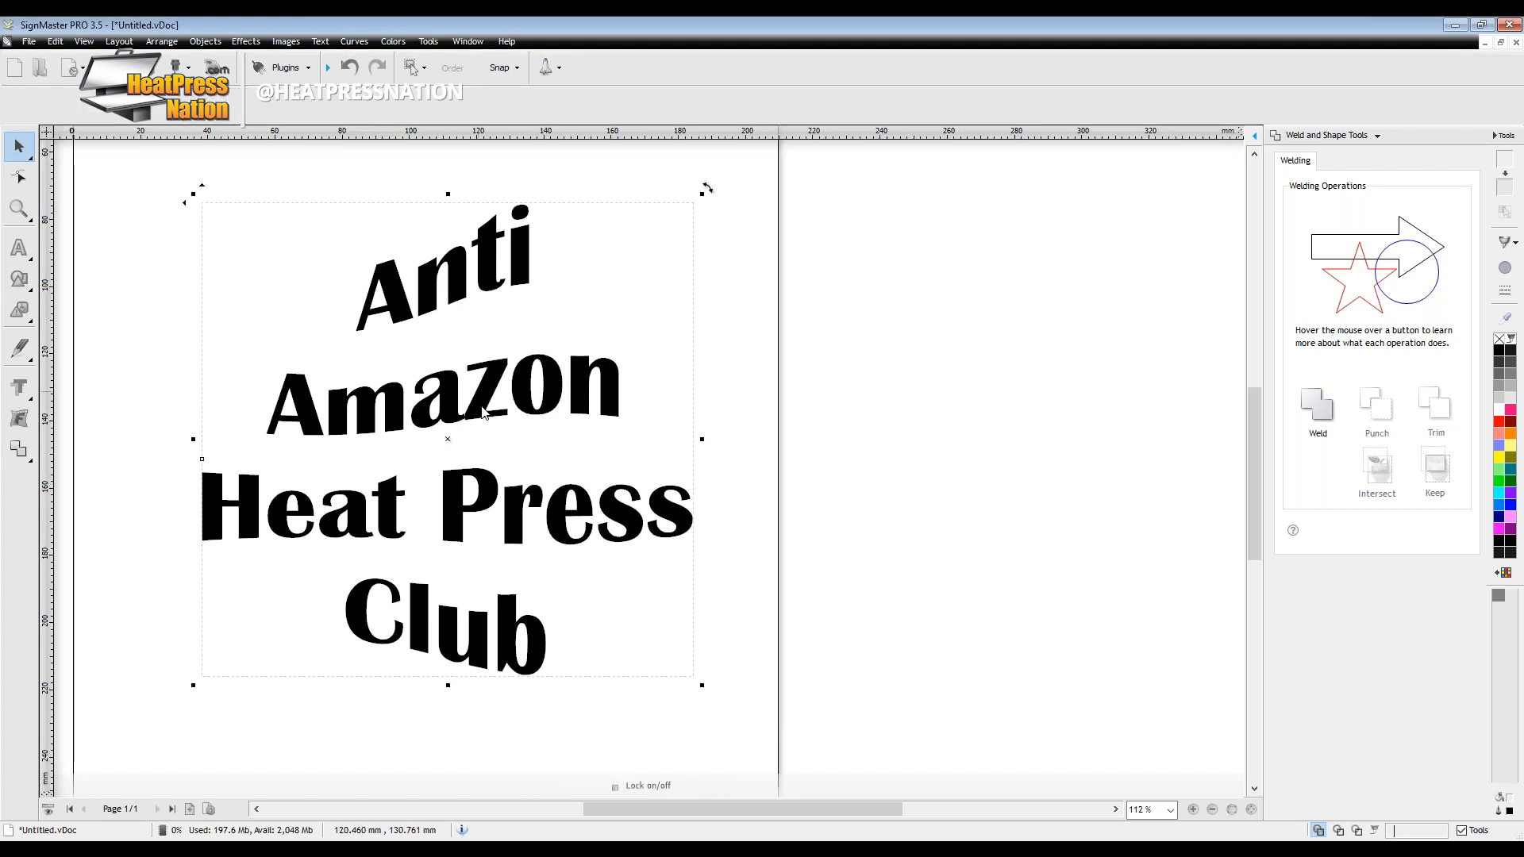
click(19, 419)
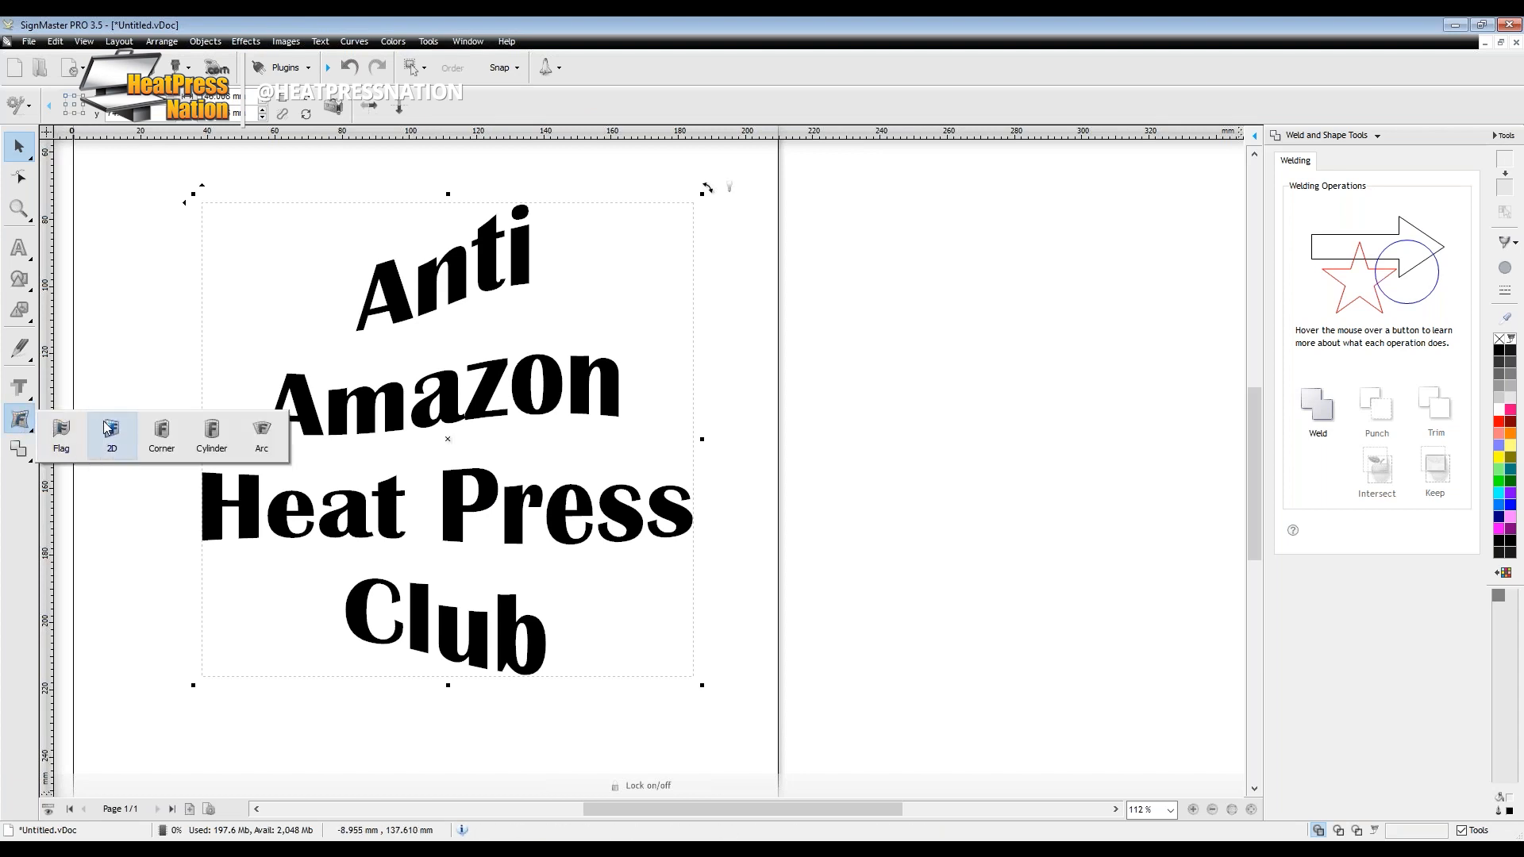
click(162, 439)
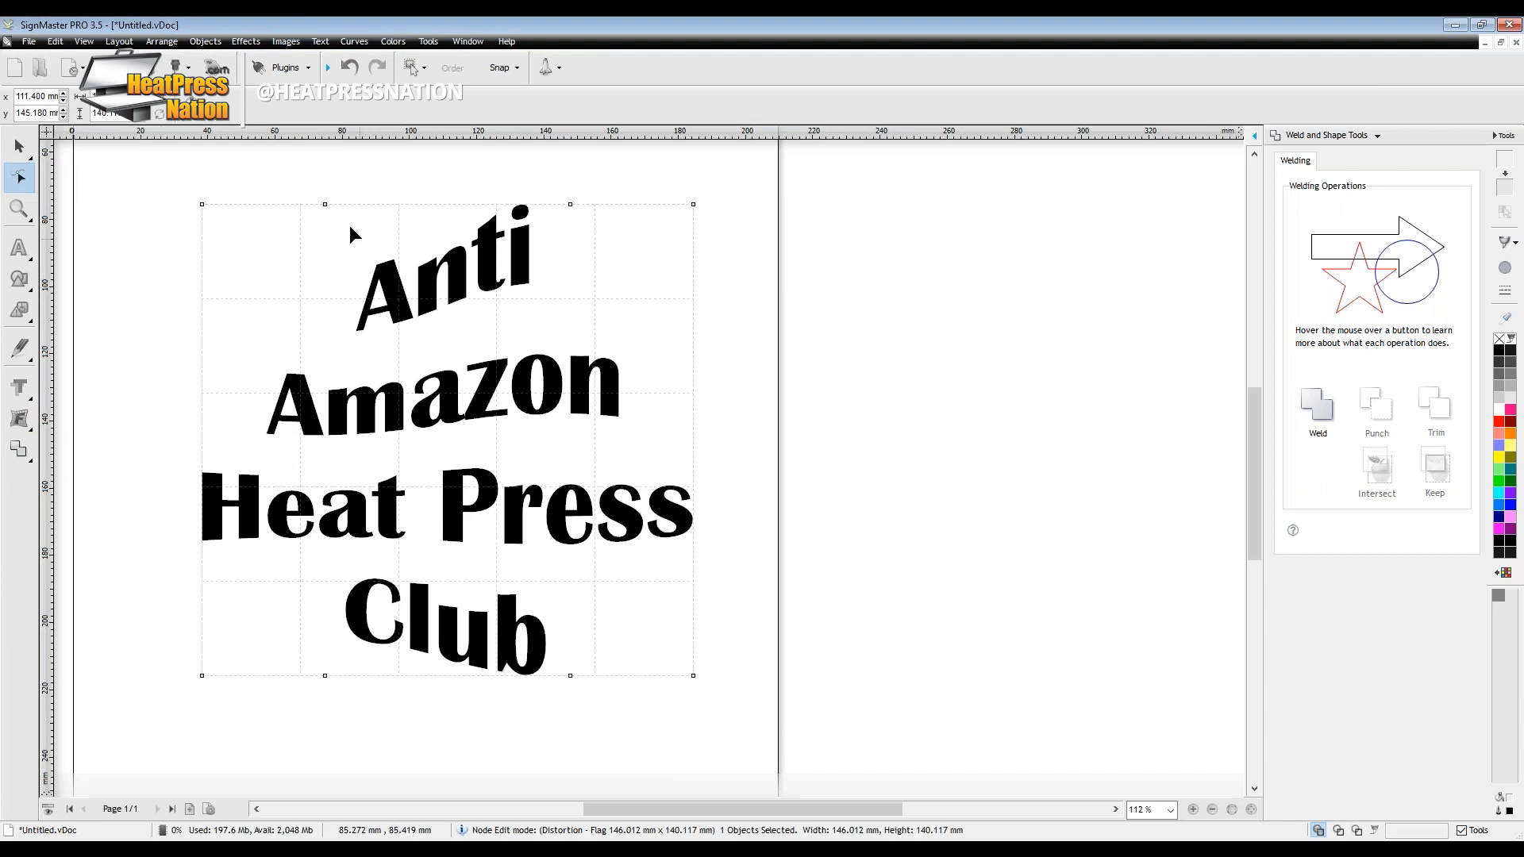
drag(327, 227, 327, 241)
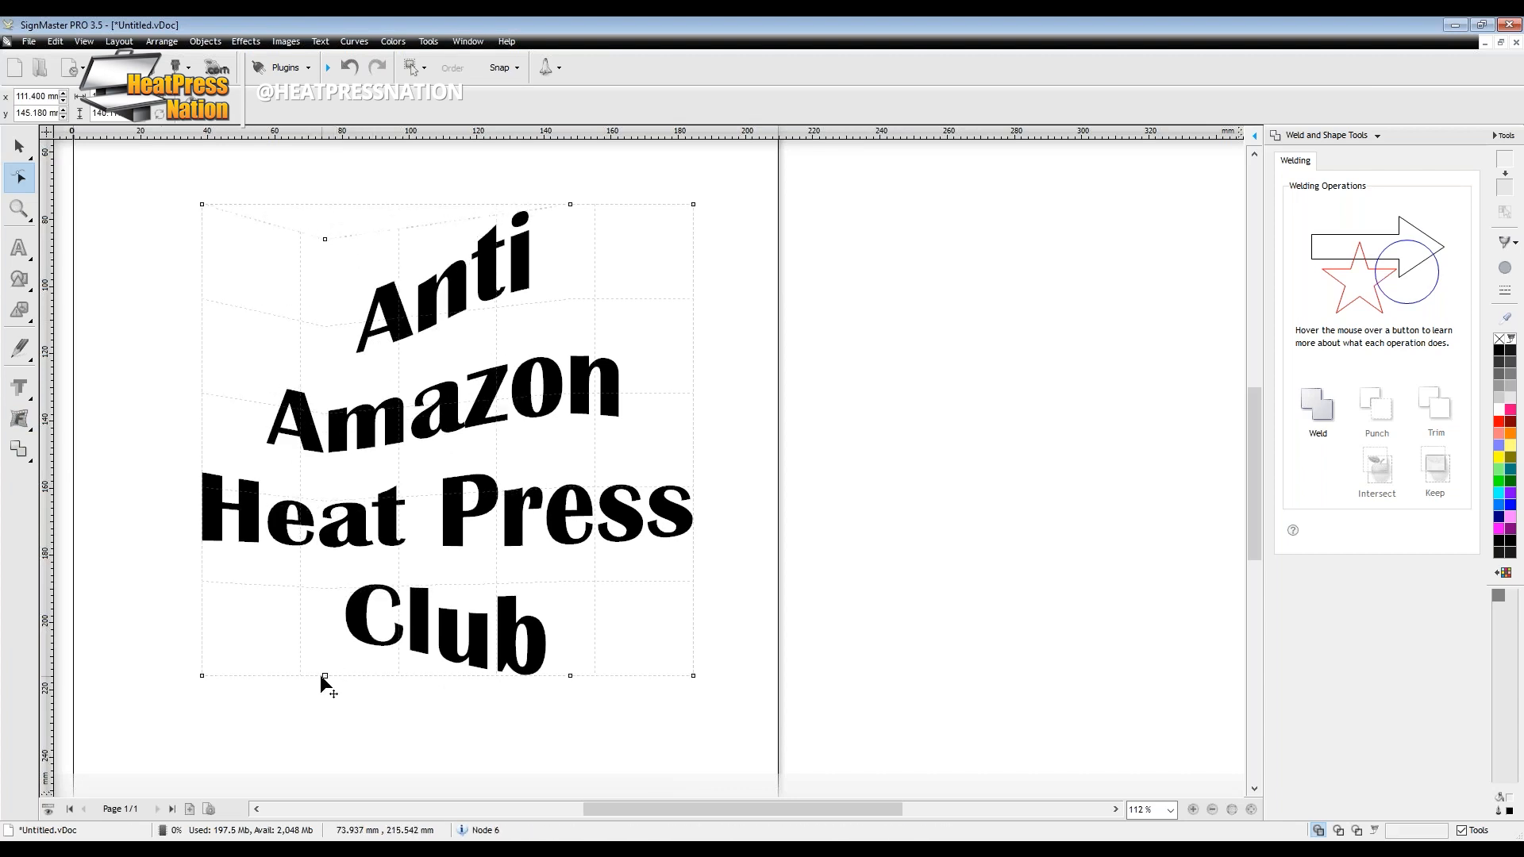
drag(321, 675, 325, 571)
drag(572, 674, 573, 693)
drag(575, 203, 570, 183)
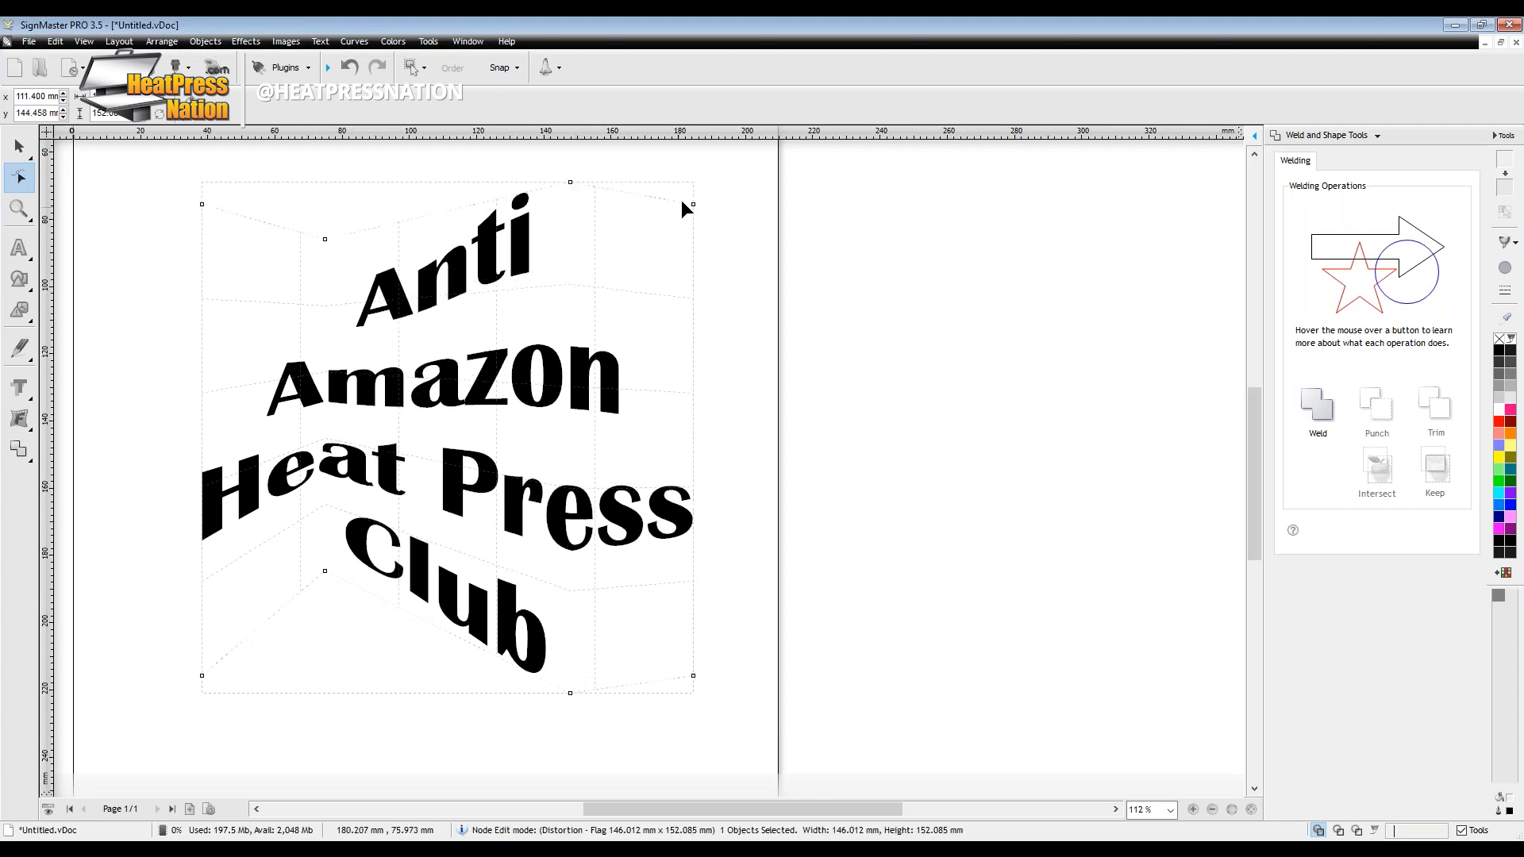
Pull the distortion's right corners vertically inward, exaggerate the upper and lower edge bends with the intermediate nodes, and finish node editing.
drag(693, 204, 693, 270)
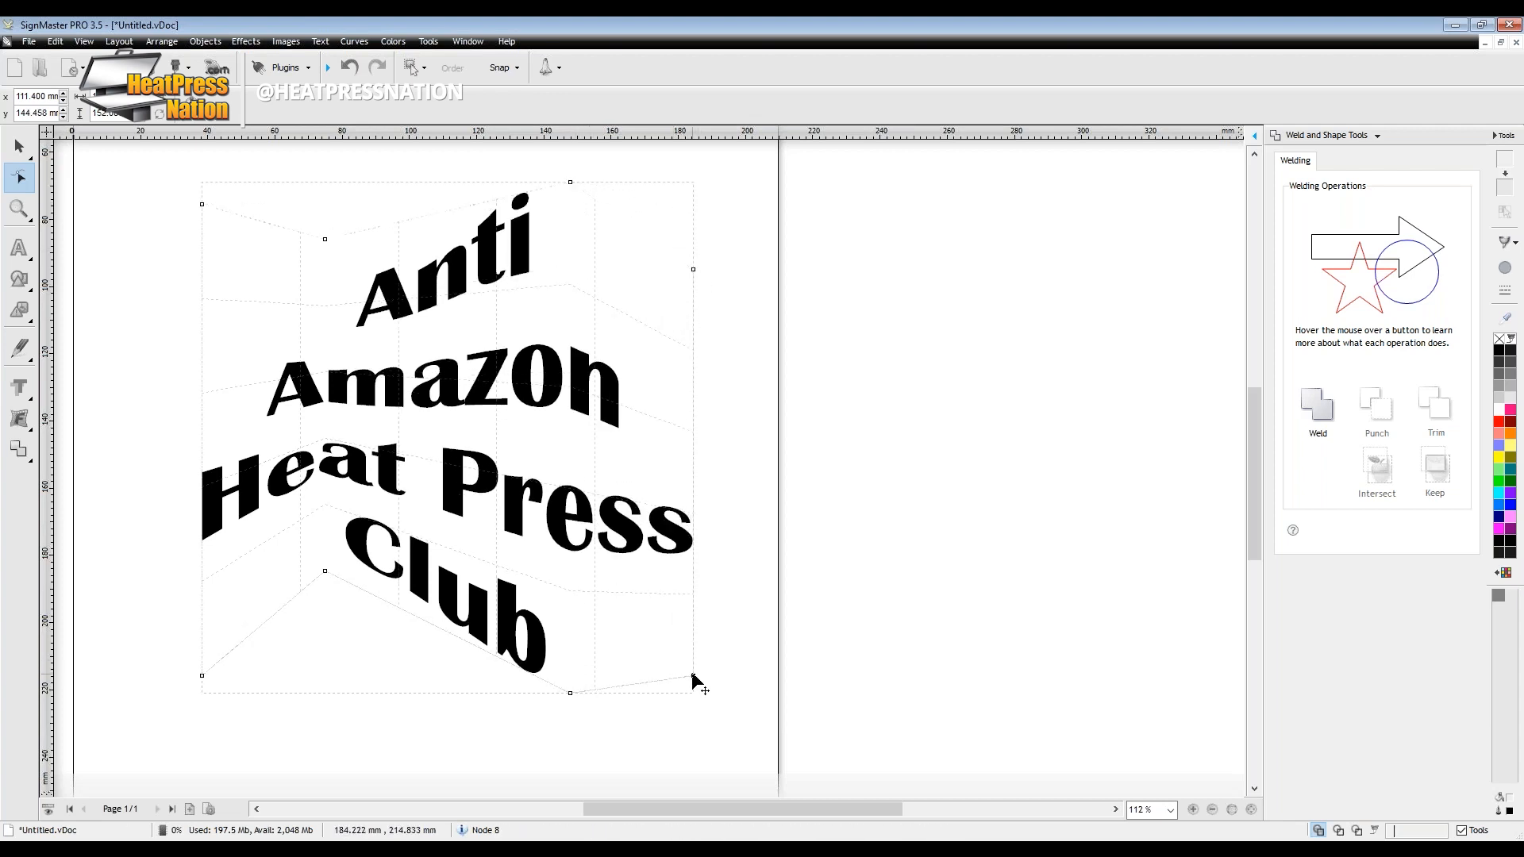
drag(696, 674, 681, 551)
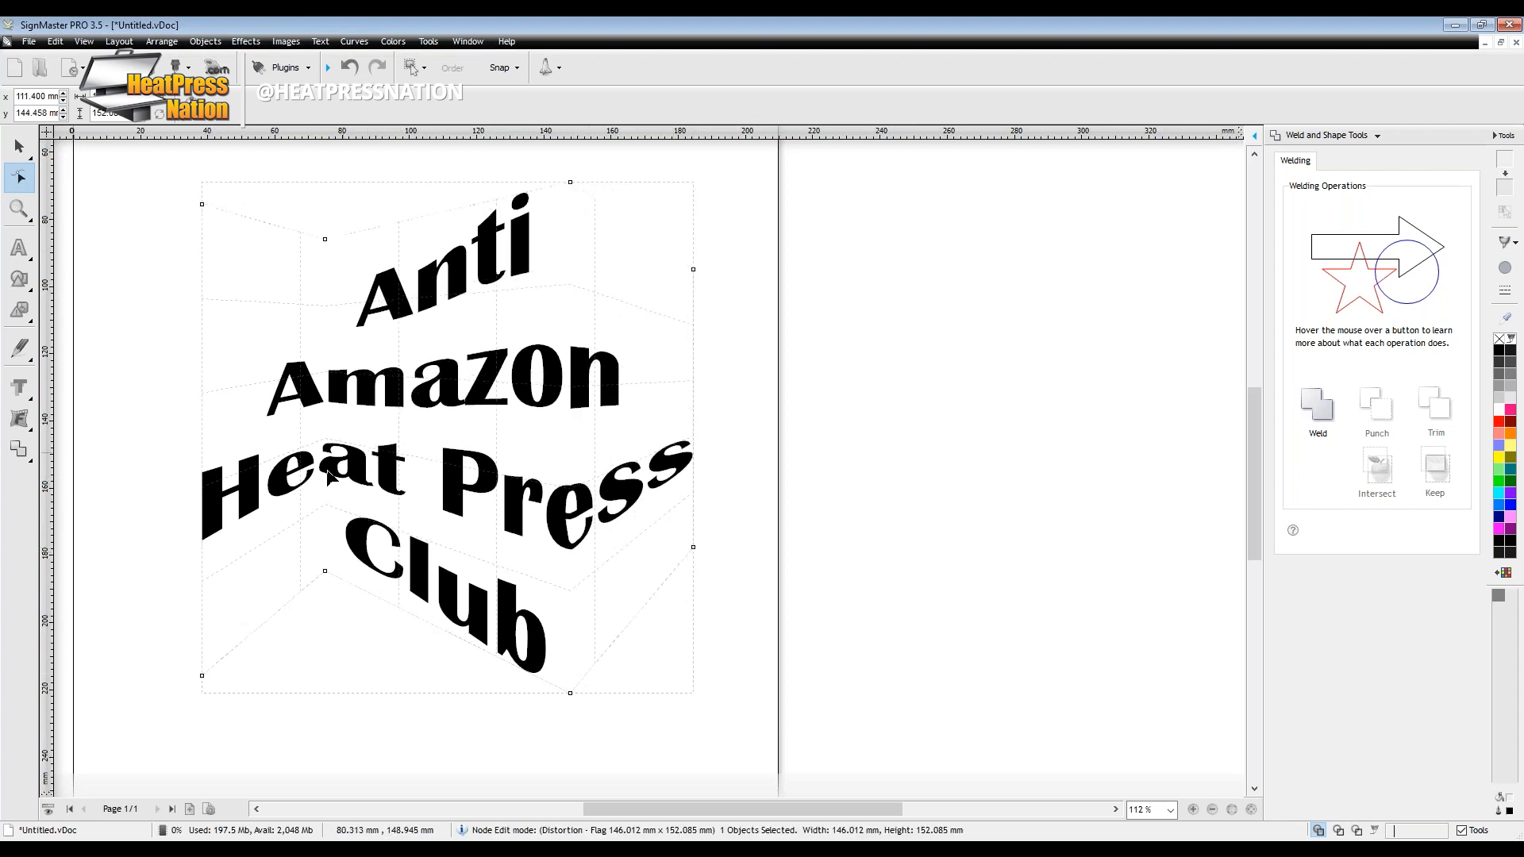
drag(325, 572, 325, 485)
drag(324, 237, 325, 291)
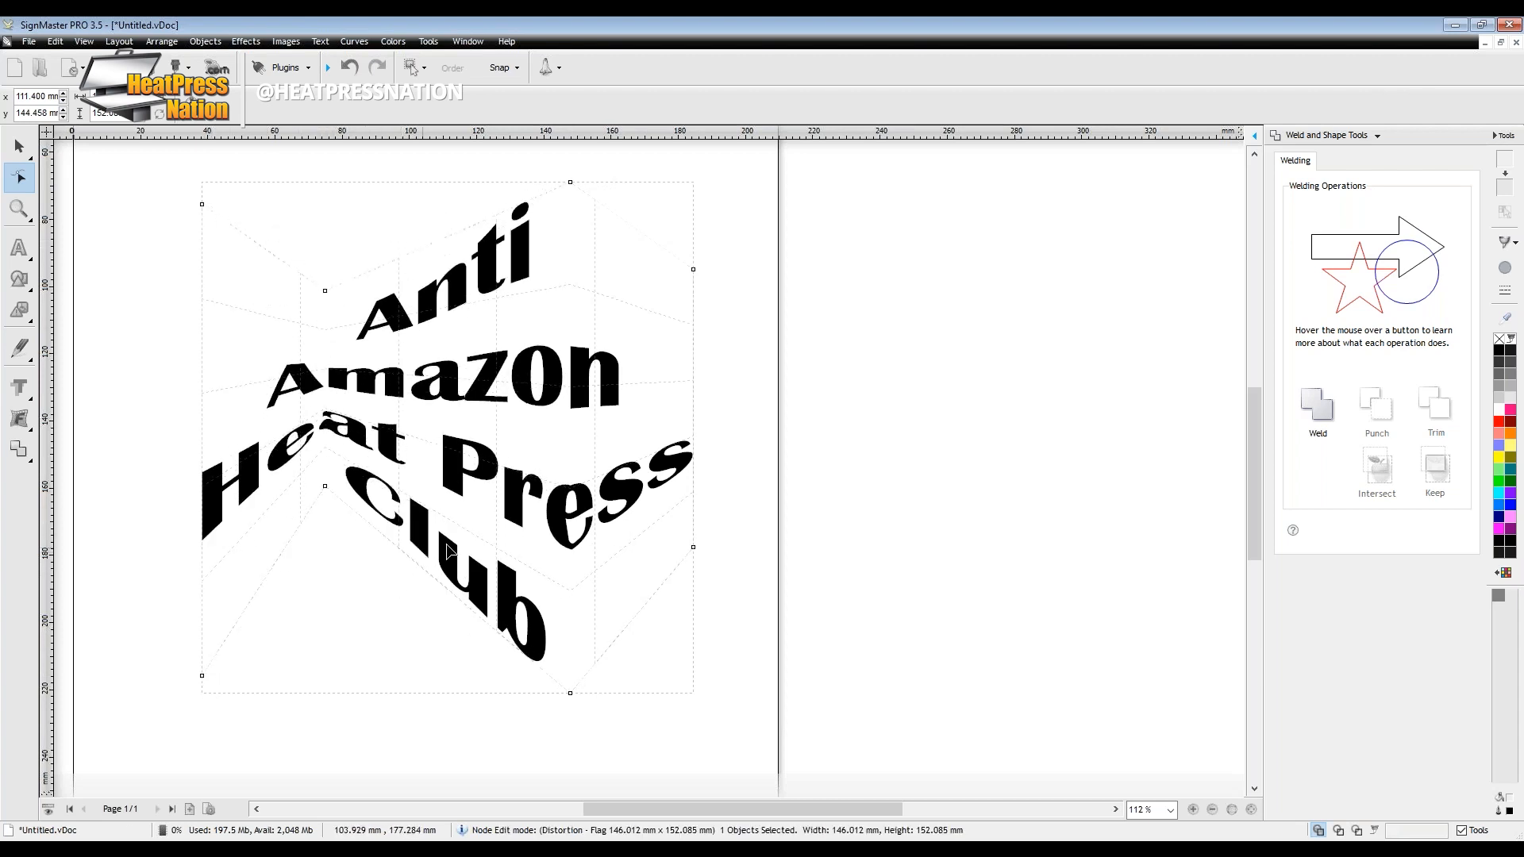
drag(570, 182, 571, 164)
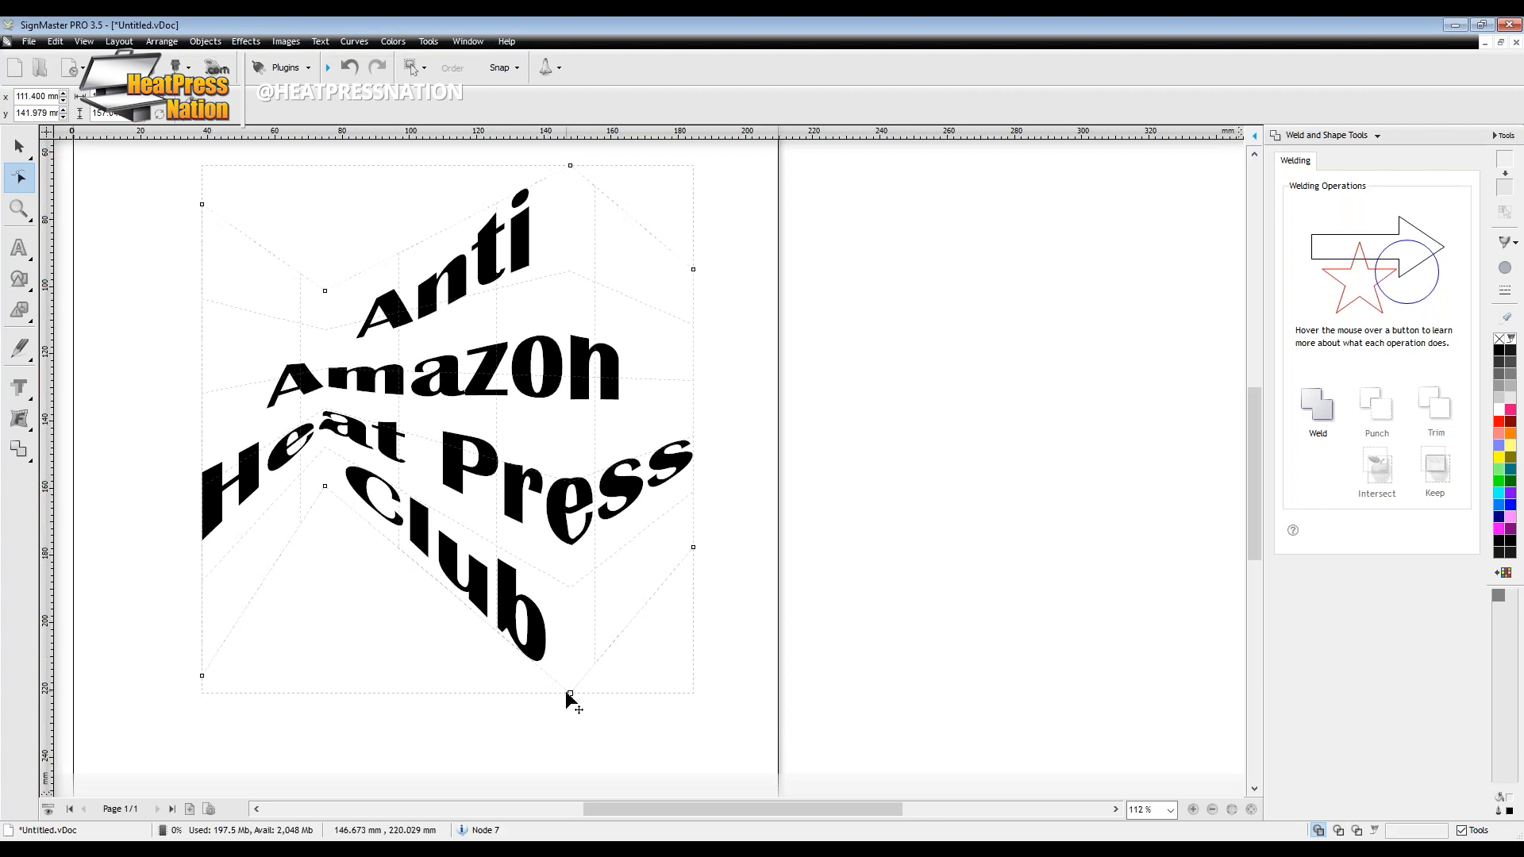
drag(570, 694, 570, 705)
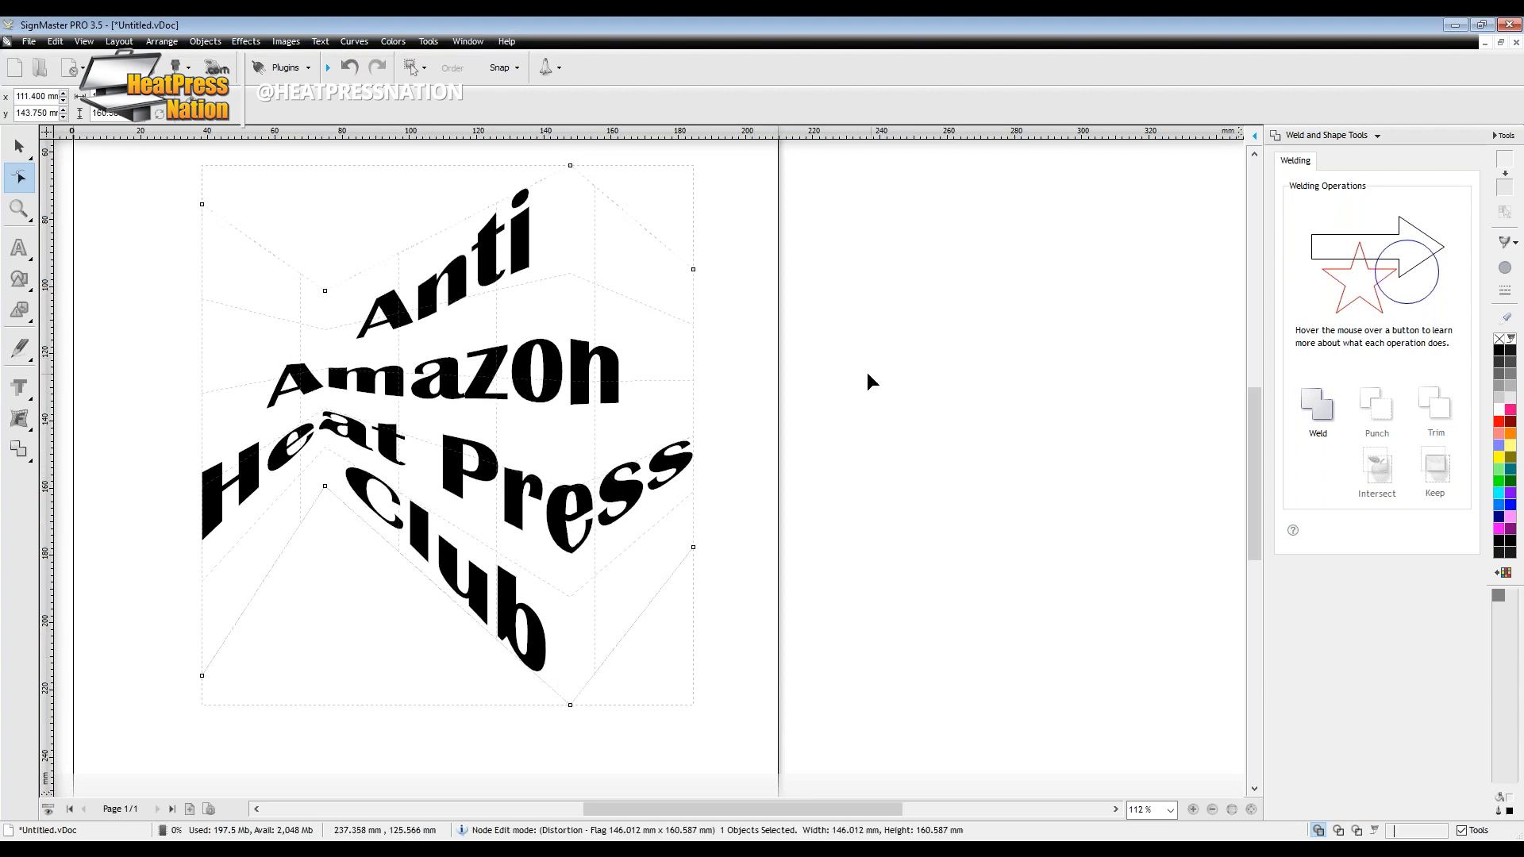
click(22, 147)
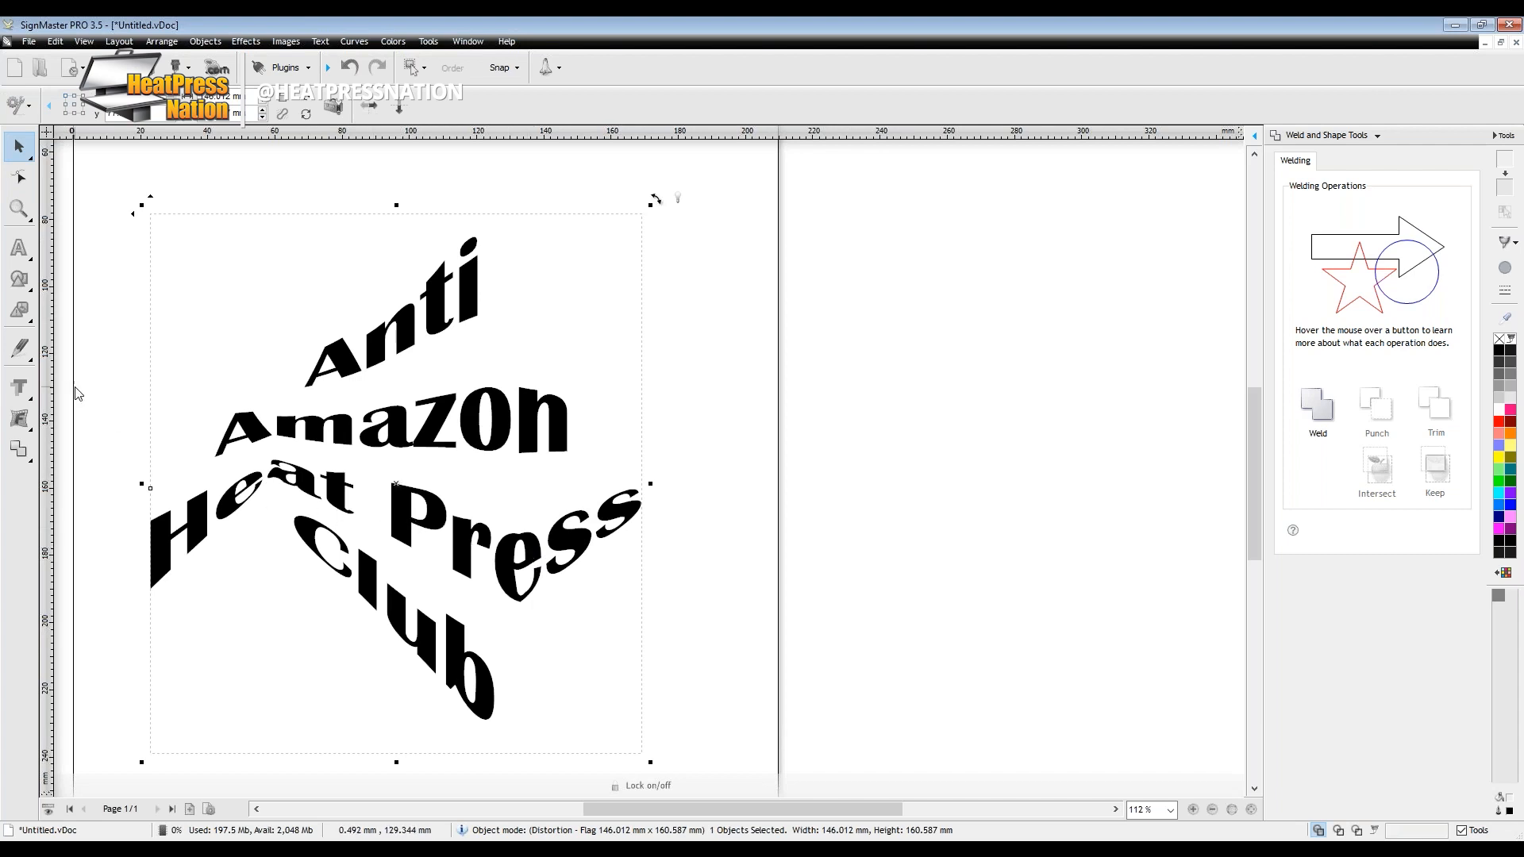
Apply a Cylinder distortion to the multi-line text and add an Arc distortion on top of it.
mouse_move(20, 425)
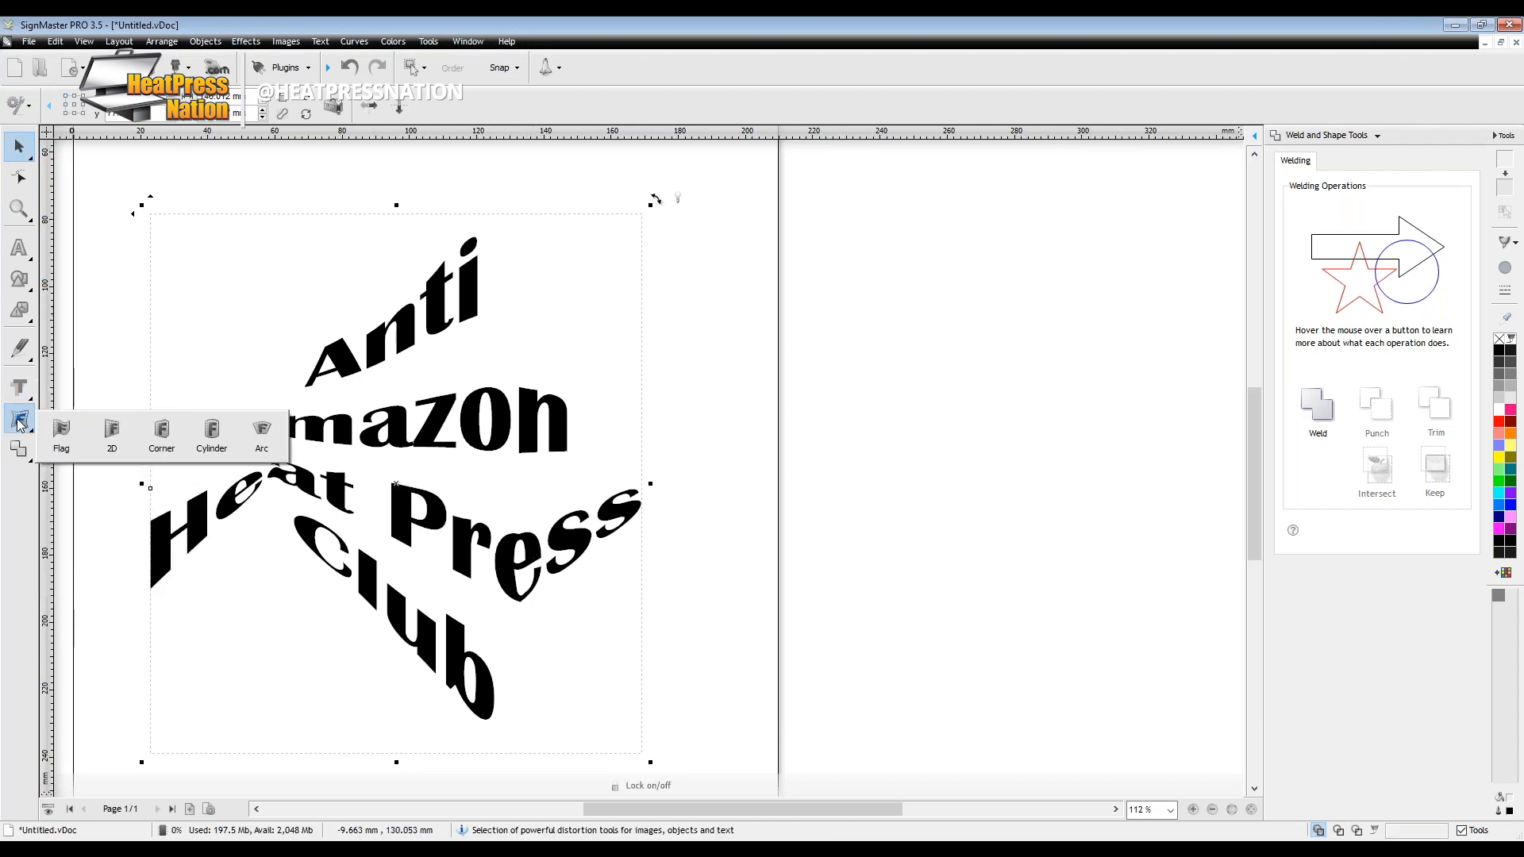
click(211, 432)
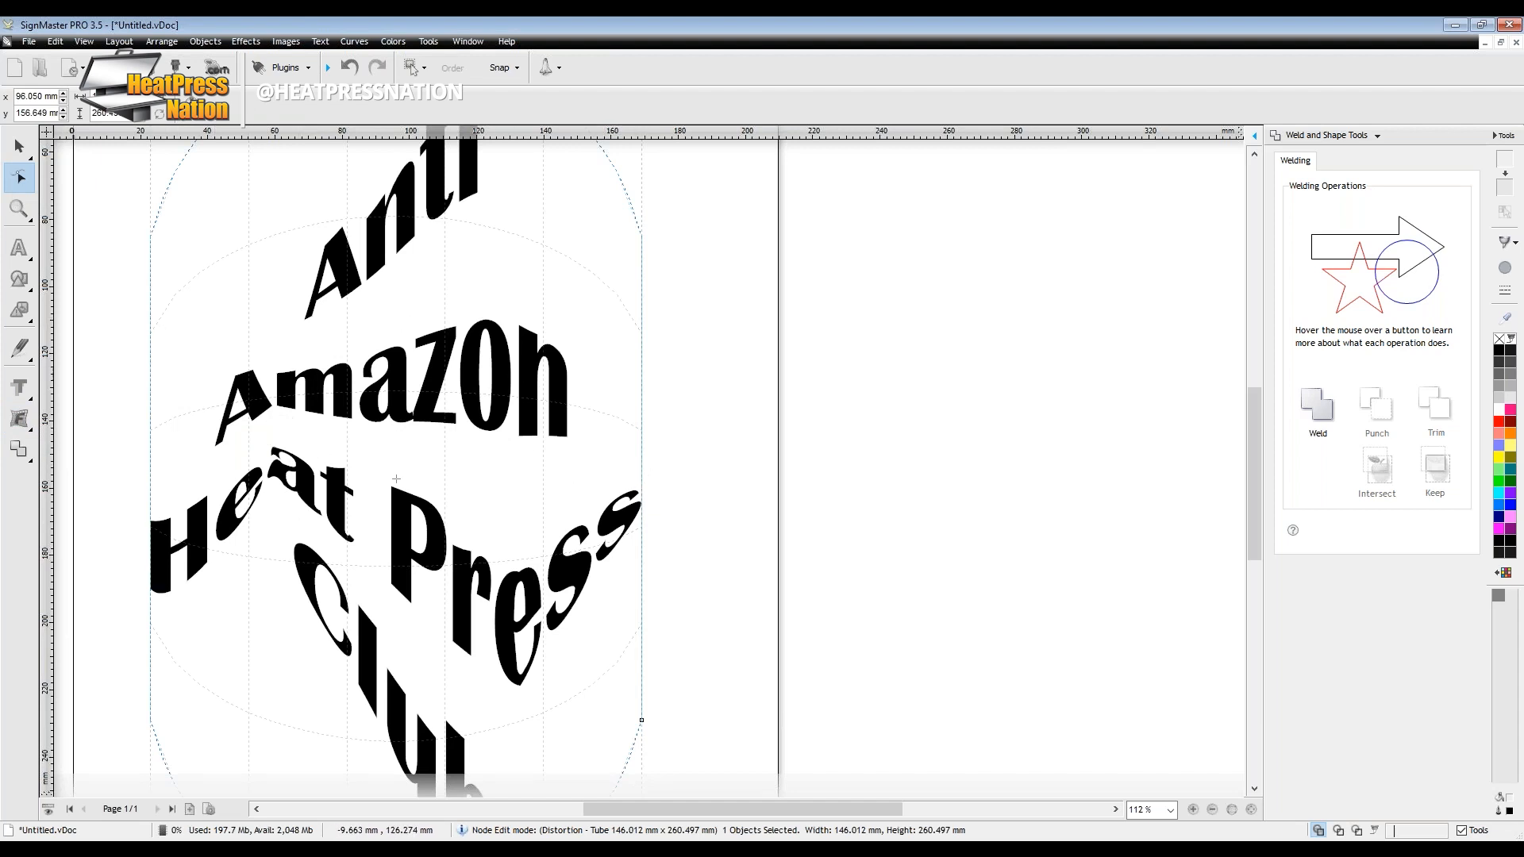
mouse_move(20, 419)
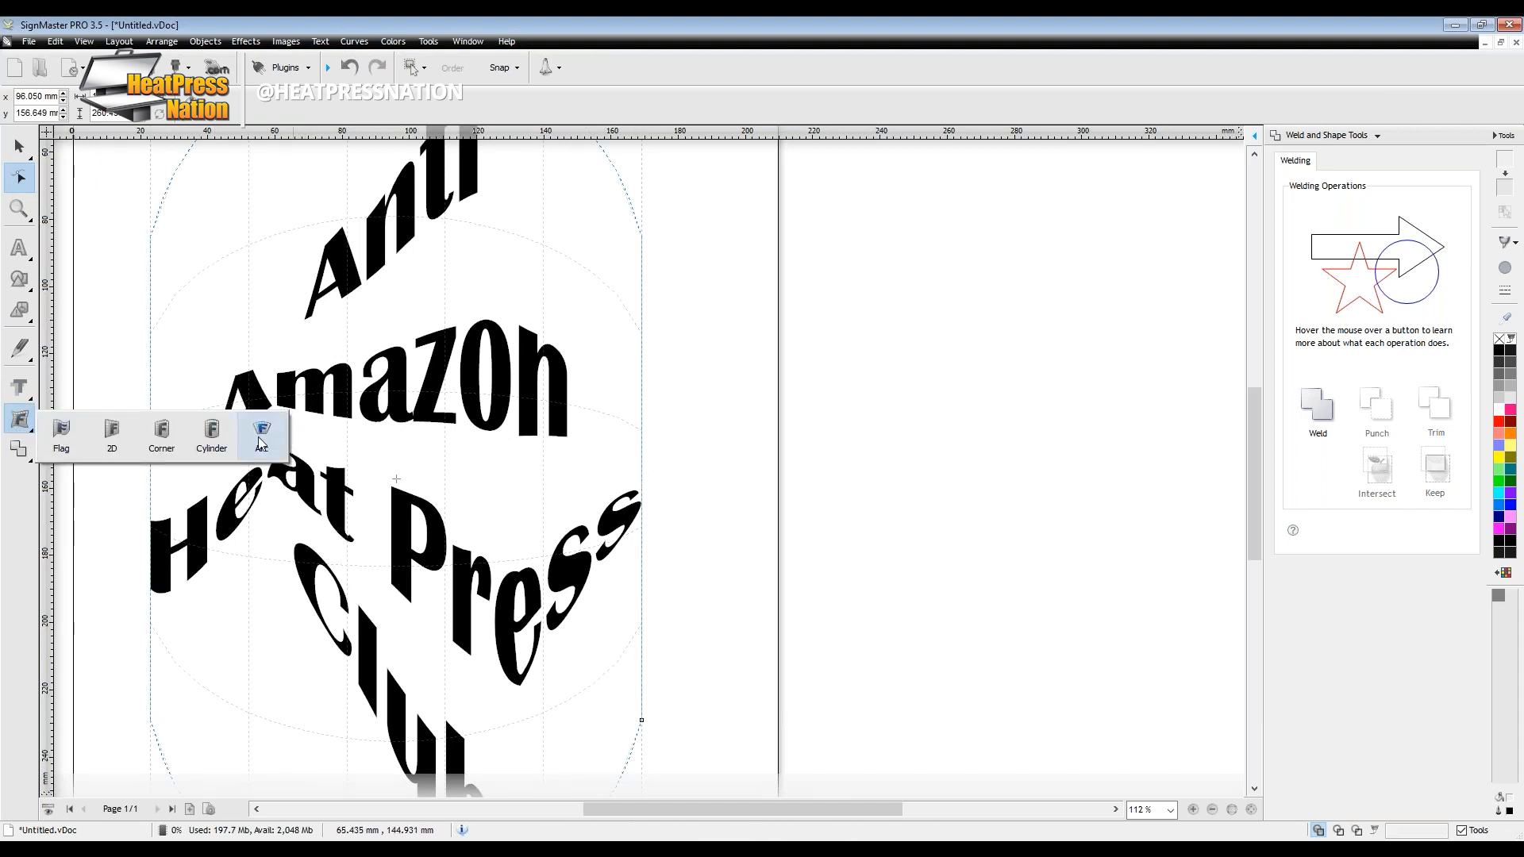
click(283, 441)
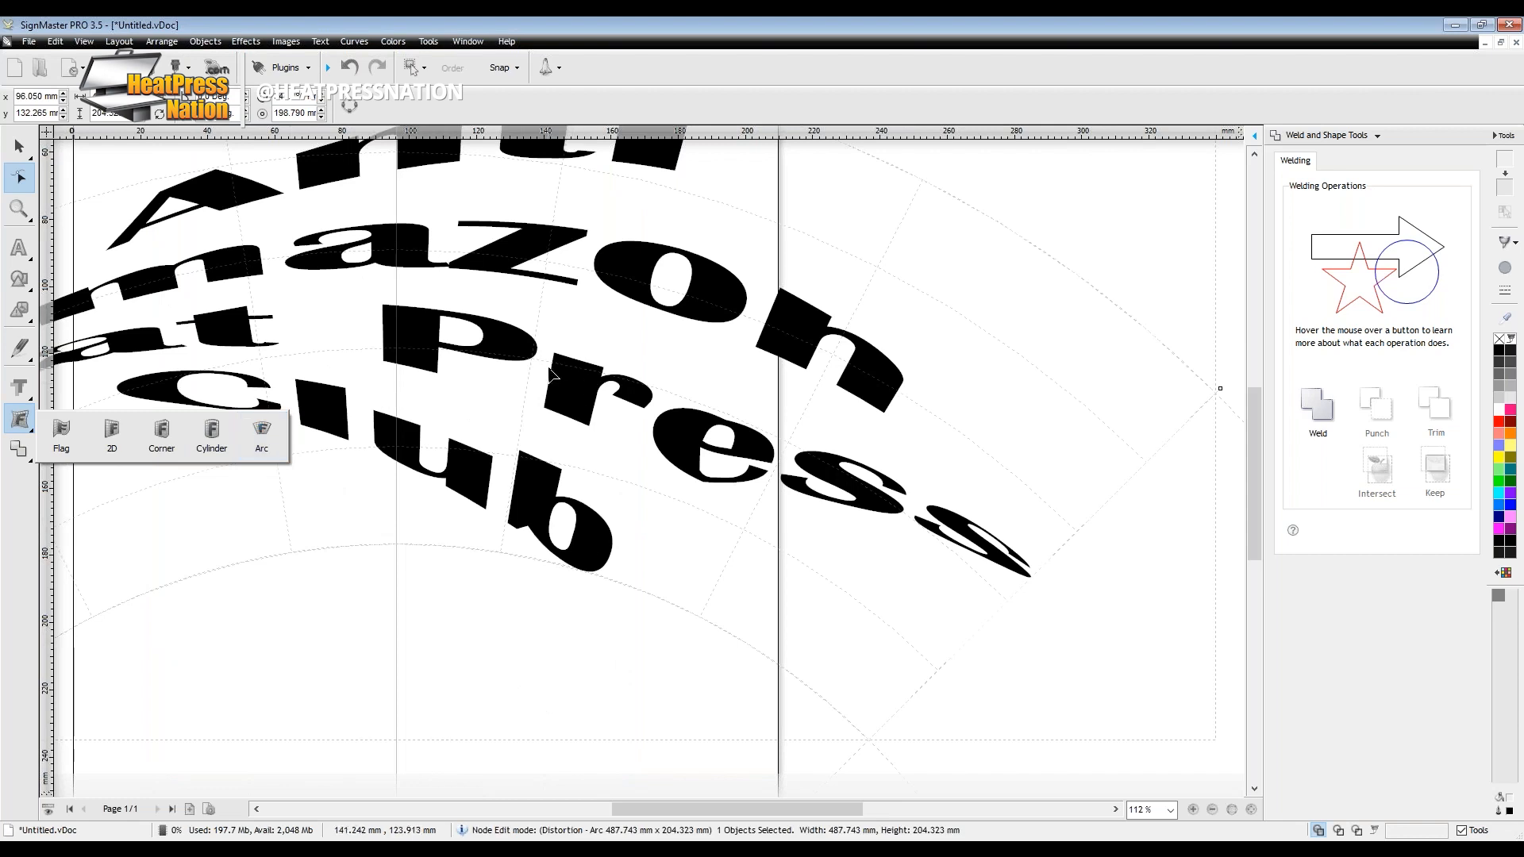
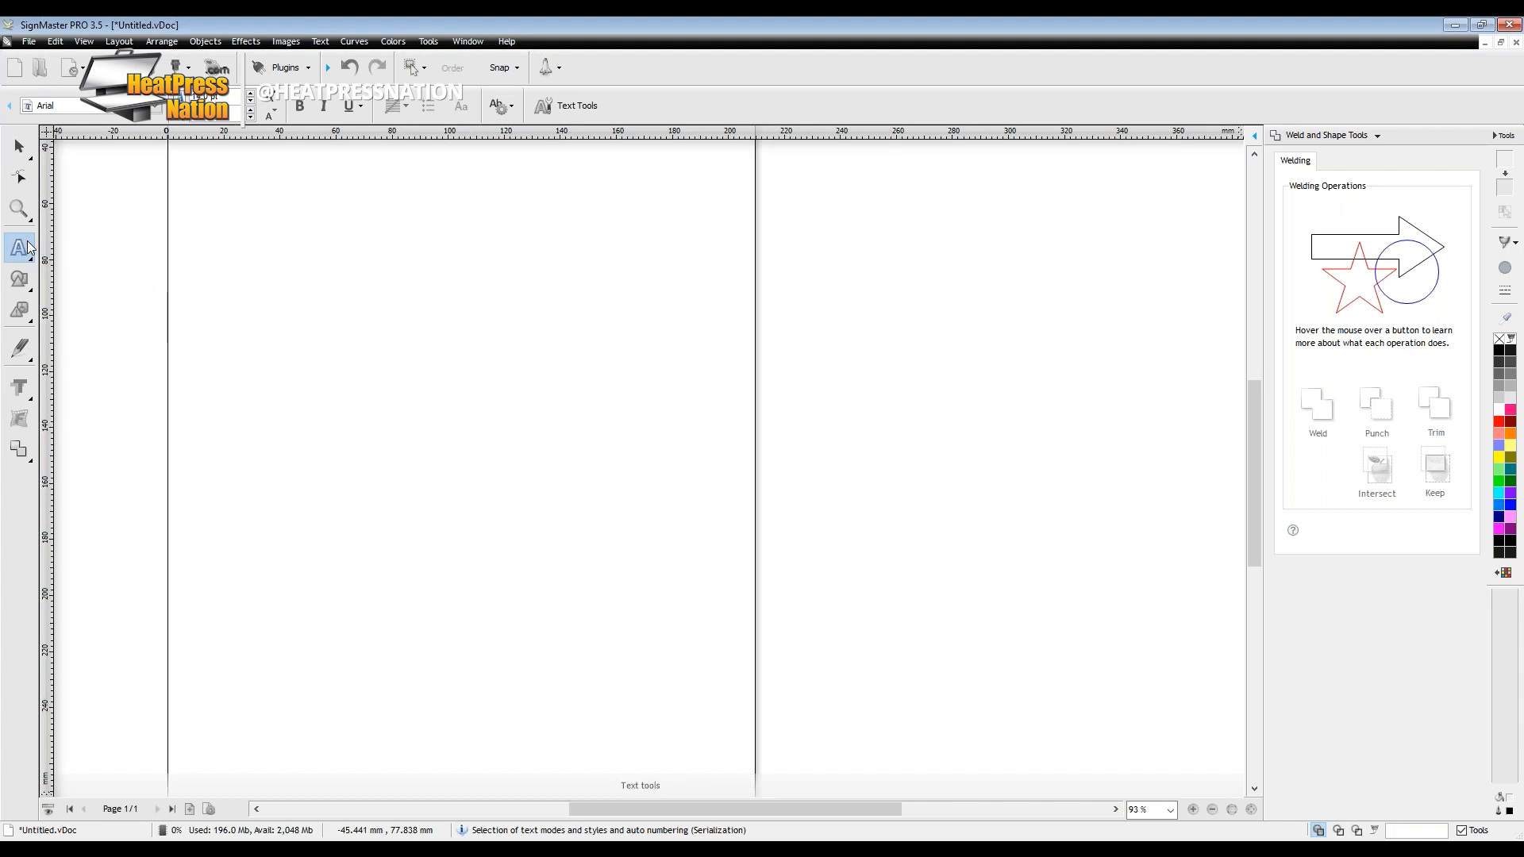
Add the artistic text "EXAMPLE TEXT" in Arial near the middle of the blank page.
click(28, 248)
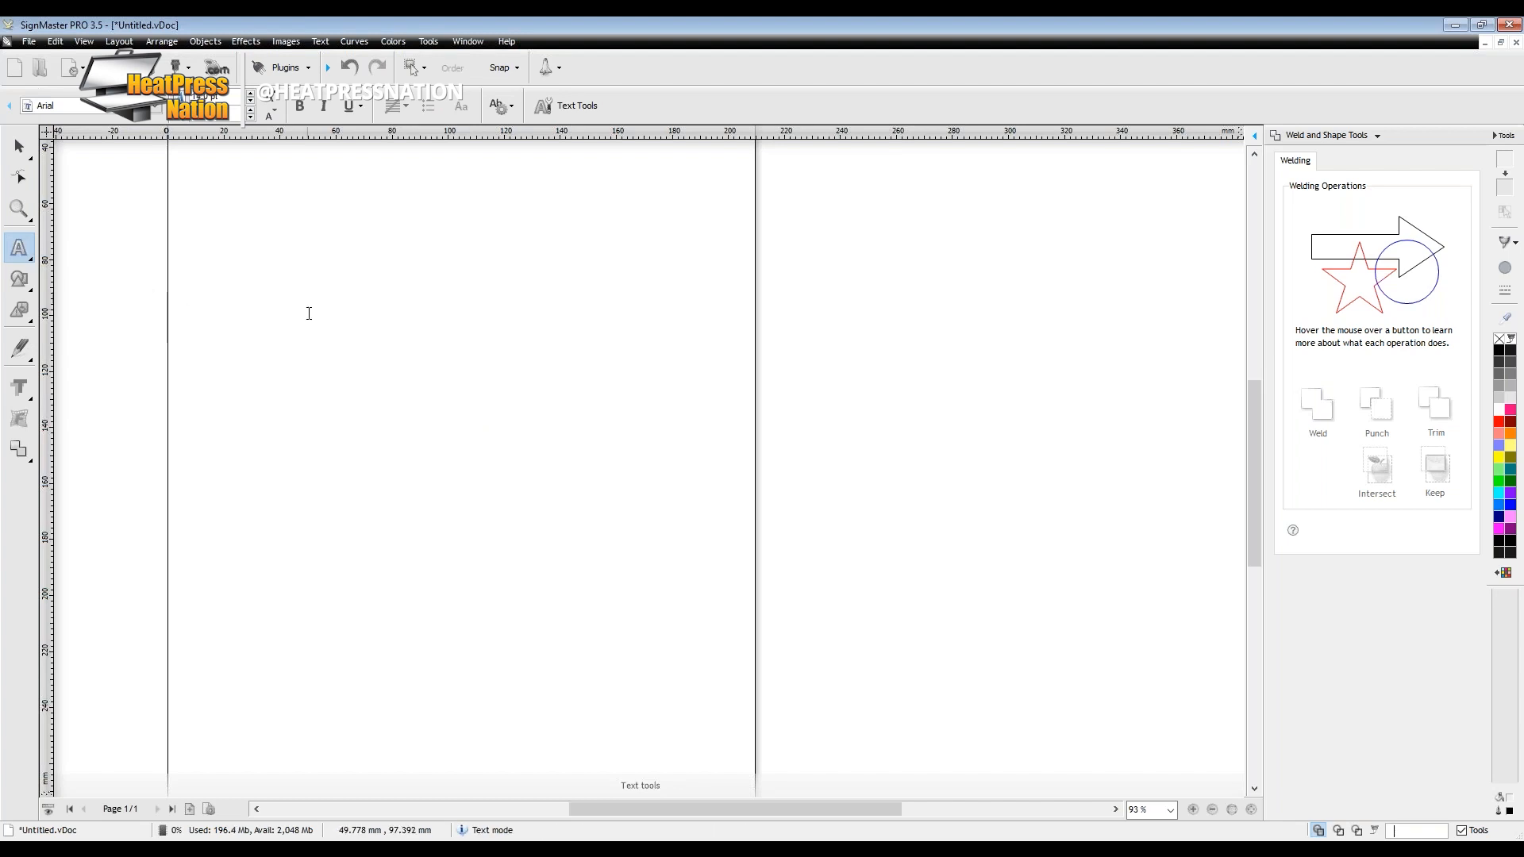
click(483, 382)
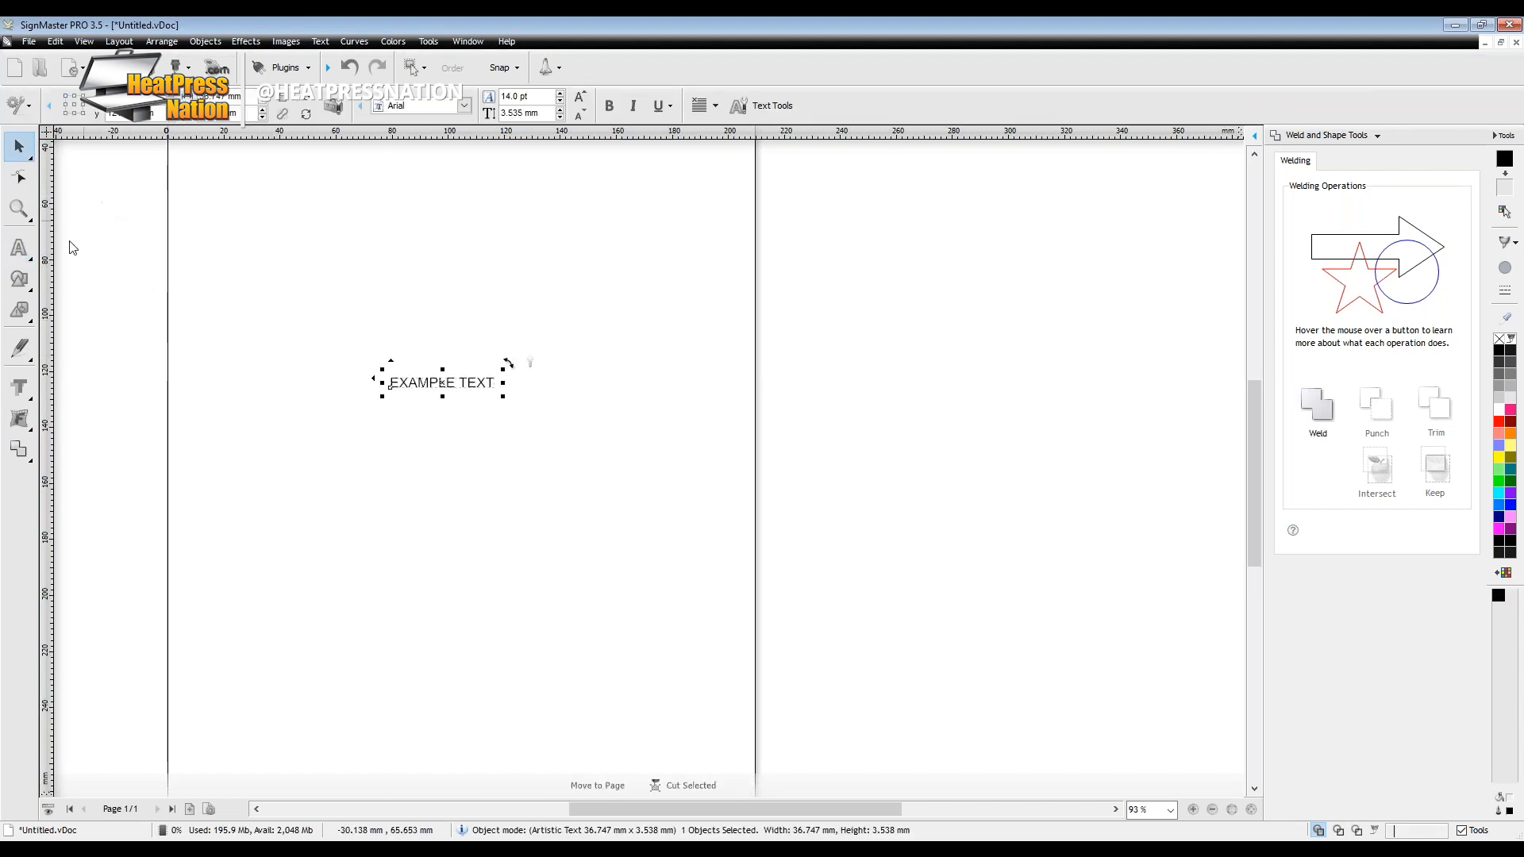
Enlarge the example text to 65 pt and move it left so that it fits within the page.
click(19, 248)
click(270, 99)
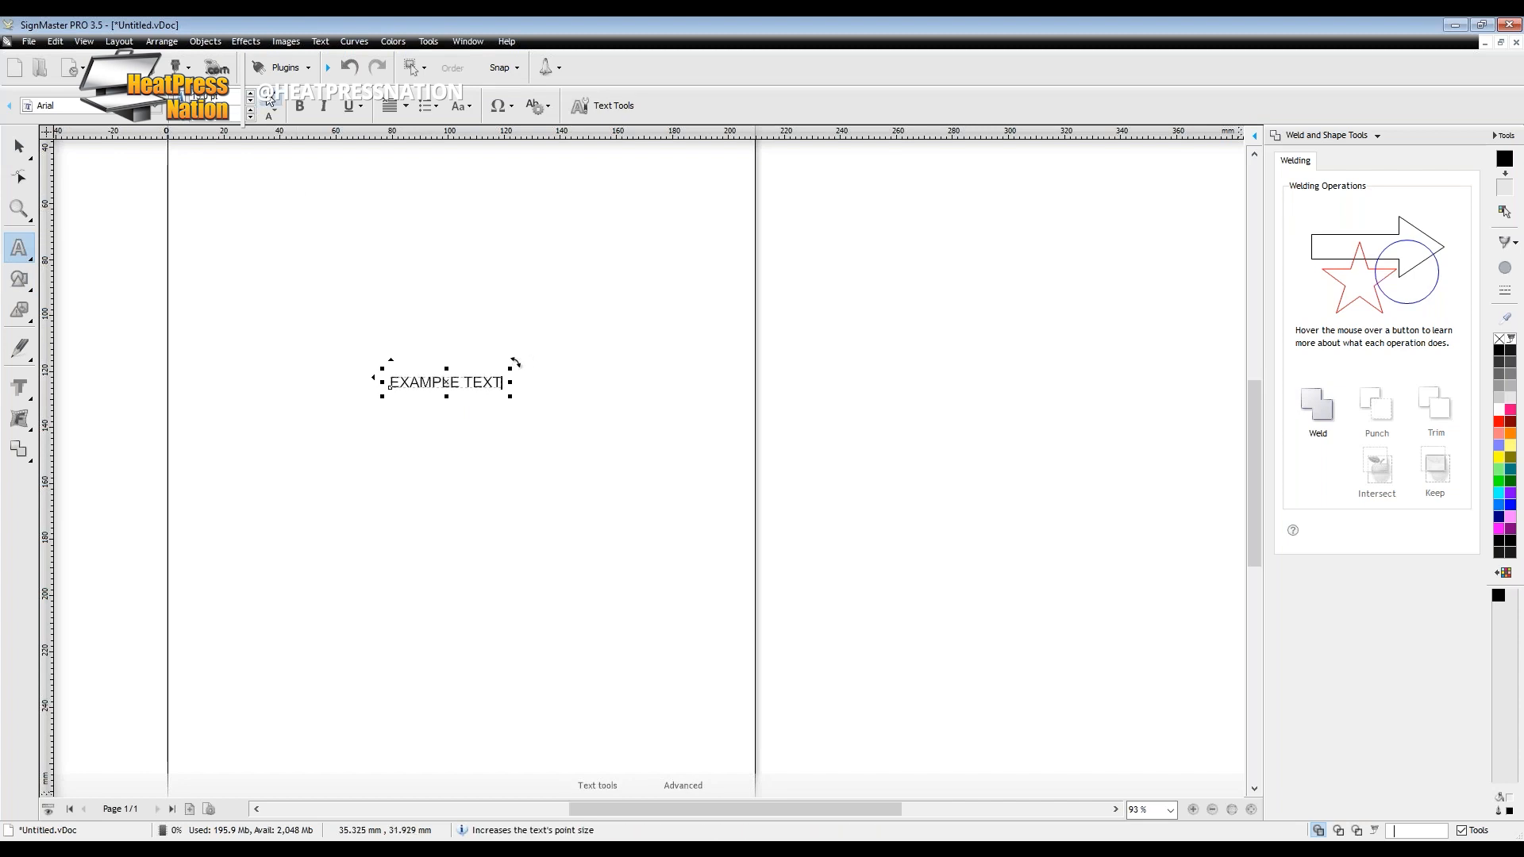
click(270, 98)
click(270, 98)
click(270, 98)
click(270, 98)
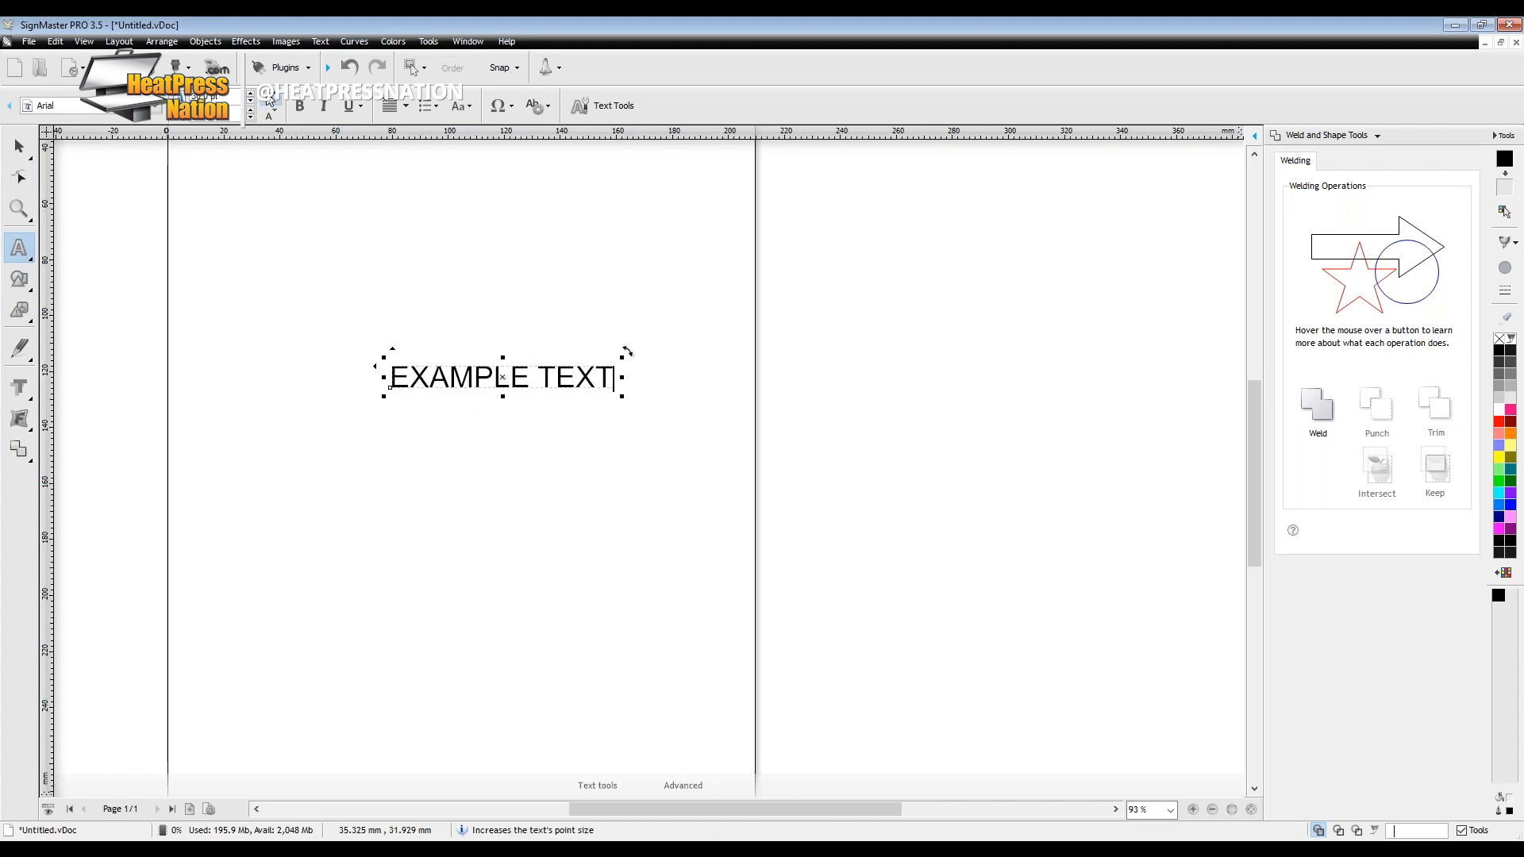
click(270, 98)
click(270, 98)
click(270, 99)
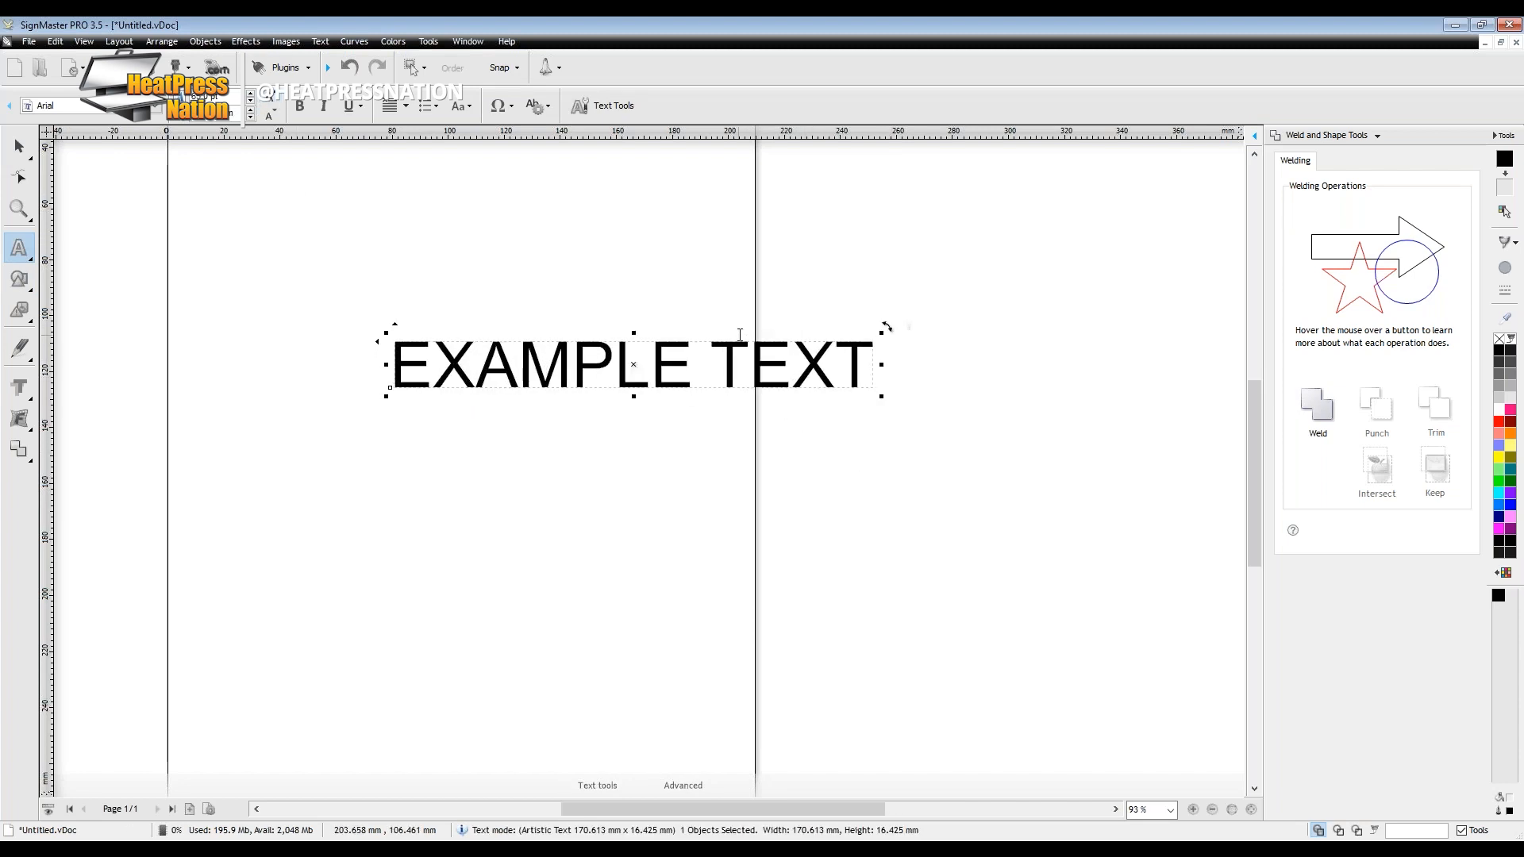
click(22, 146)
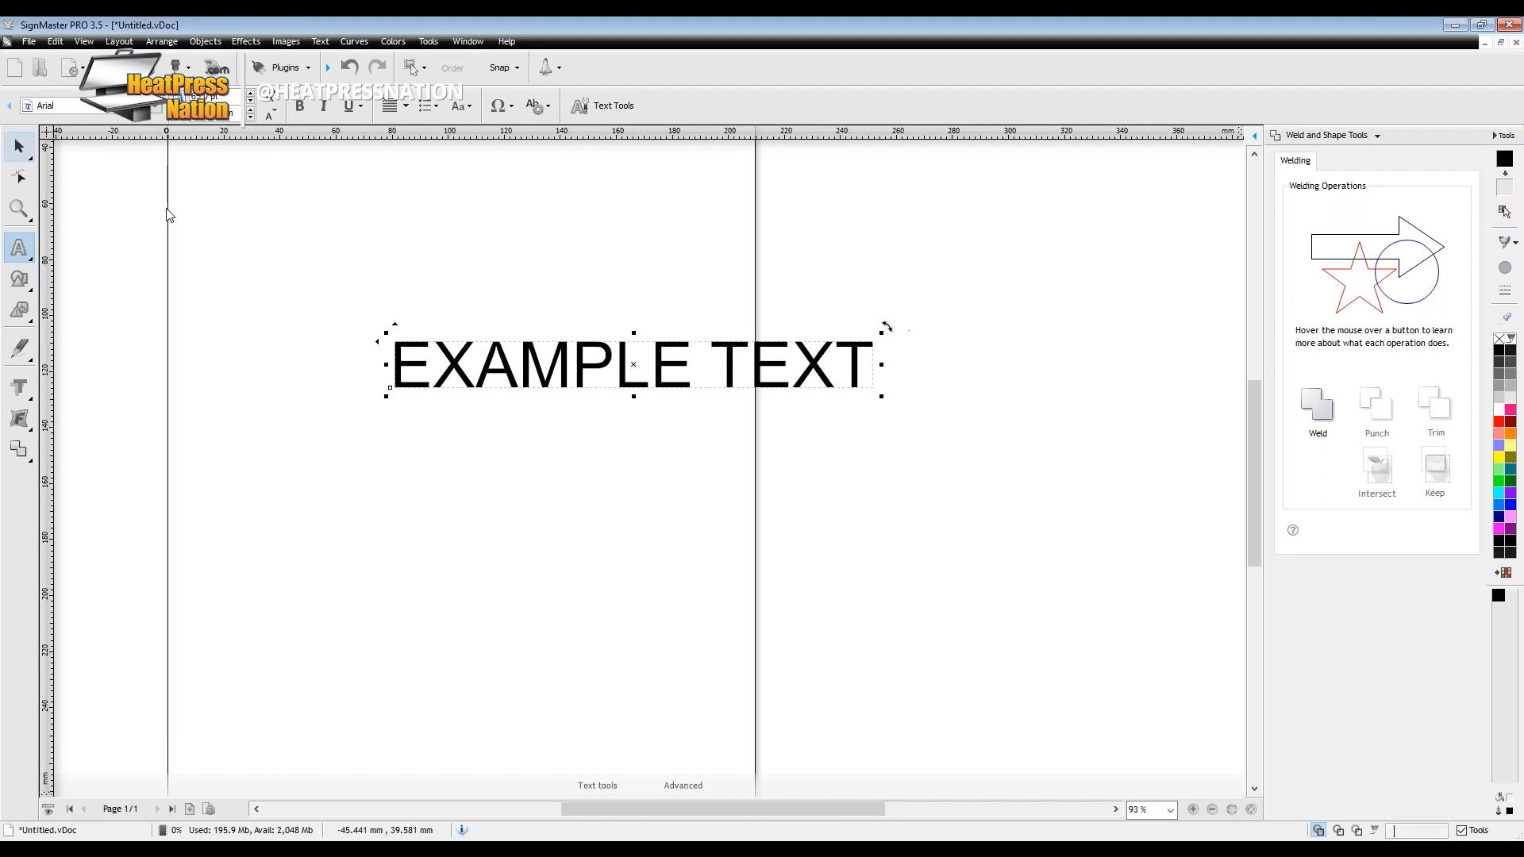
drag(608, 370, 476, 380)
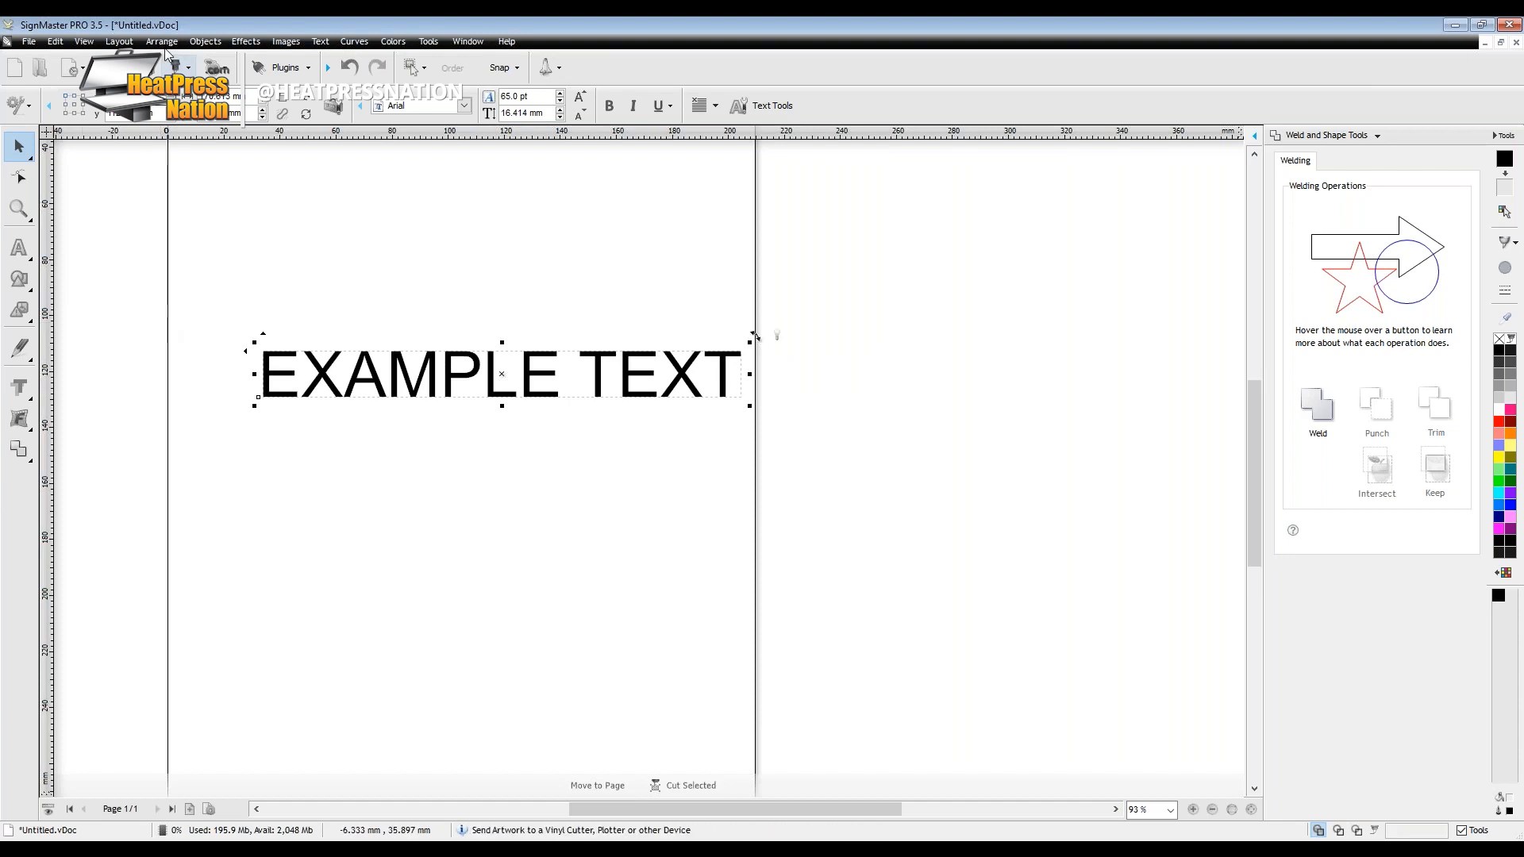
Change the example text's font to Old English Text MT and move the text up and left to fit within the page.
click(25, 250)
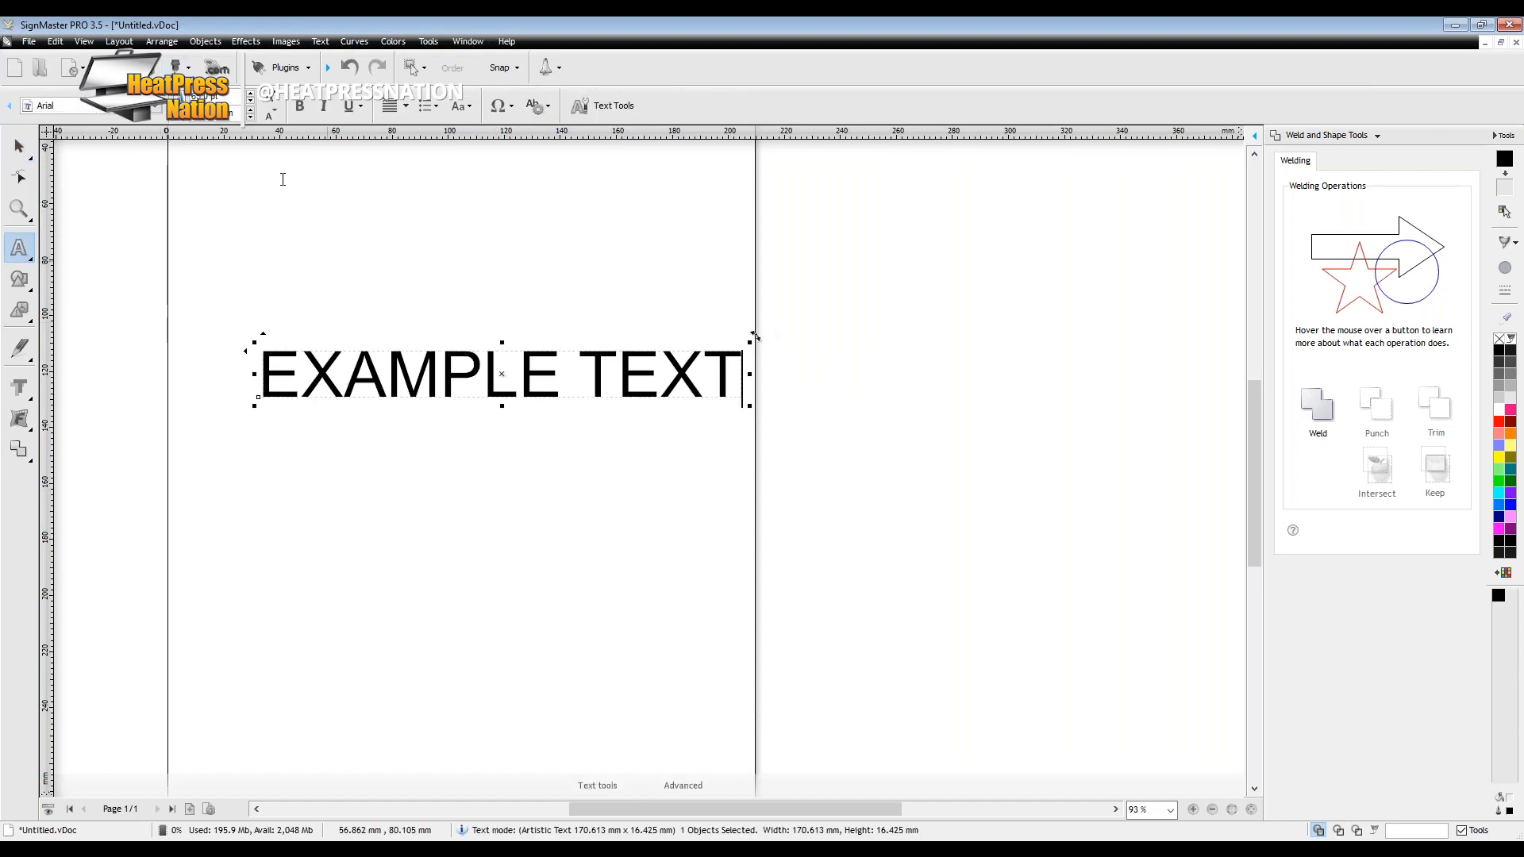
click(160, 110)
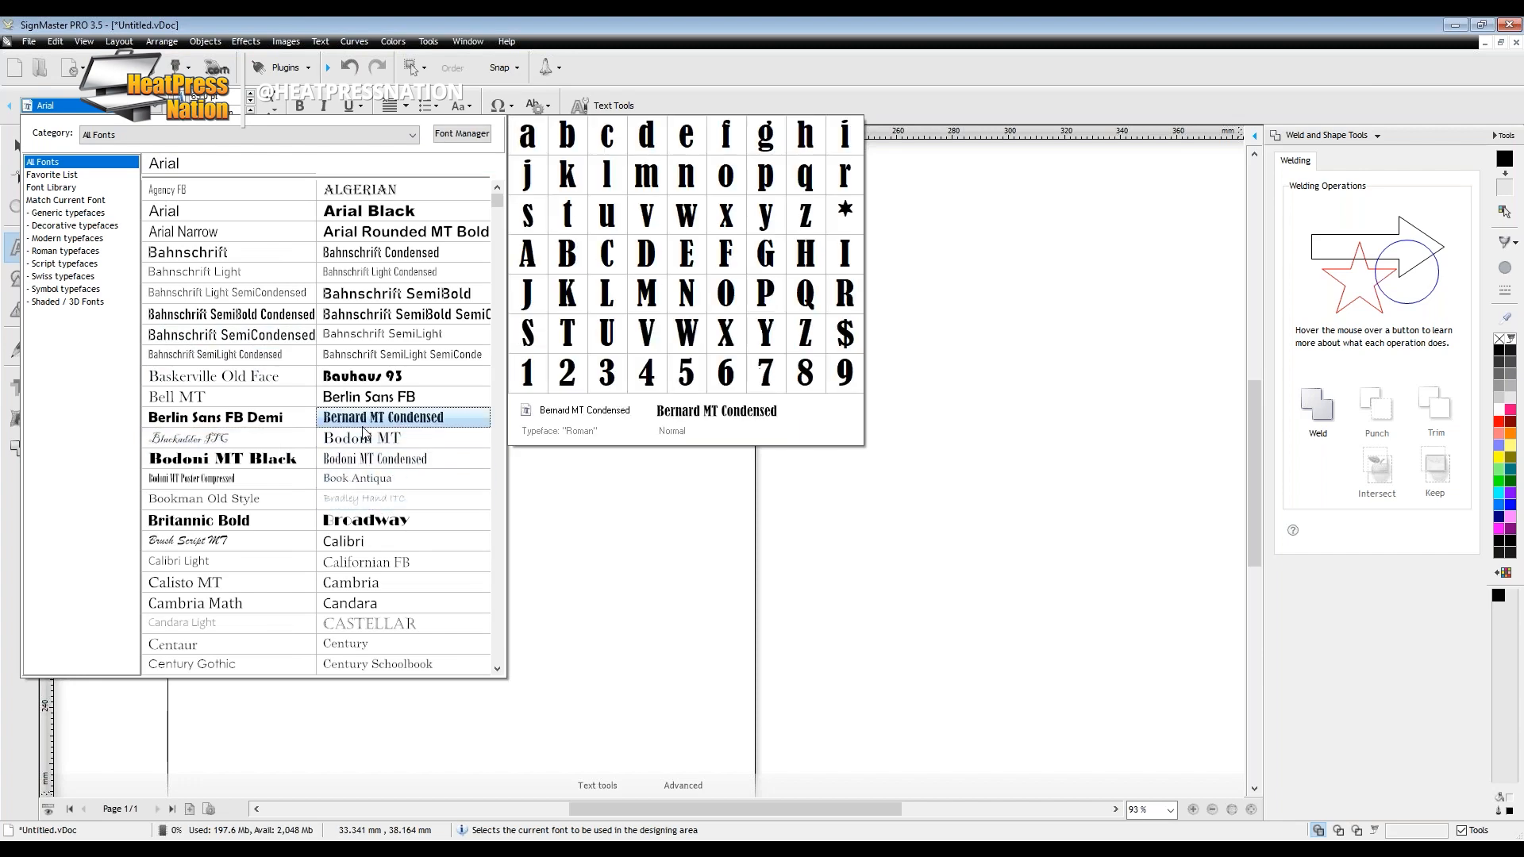
scroll(363, 433, down, 5)
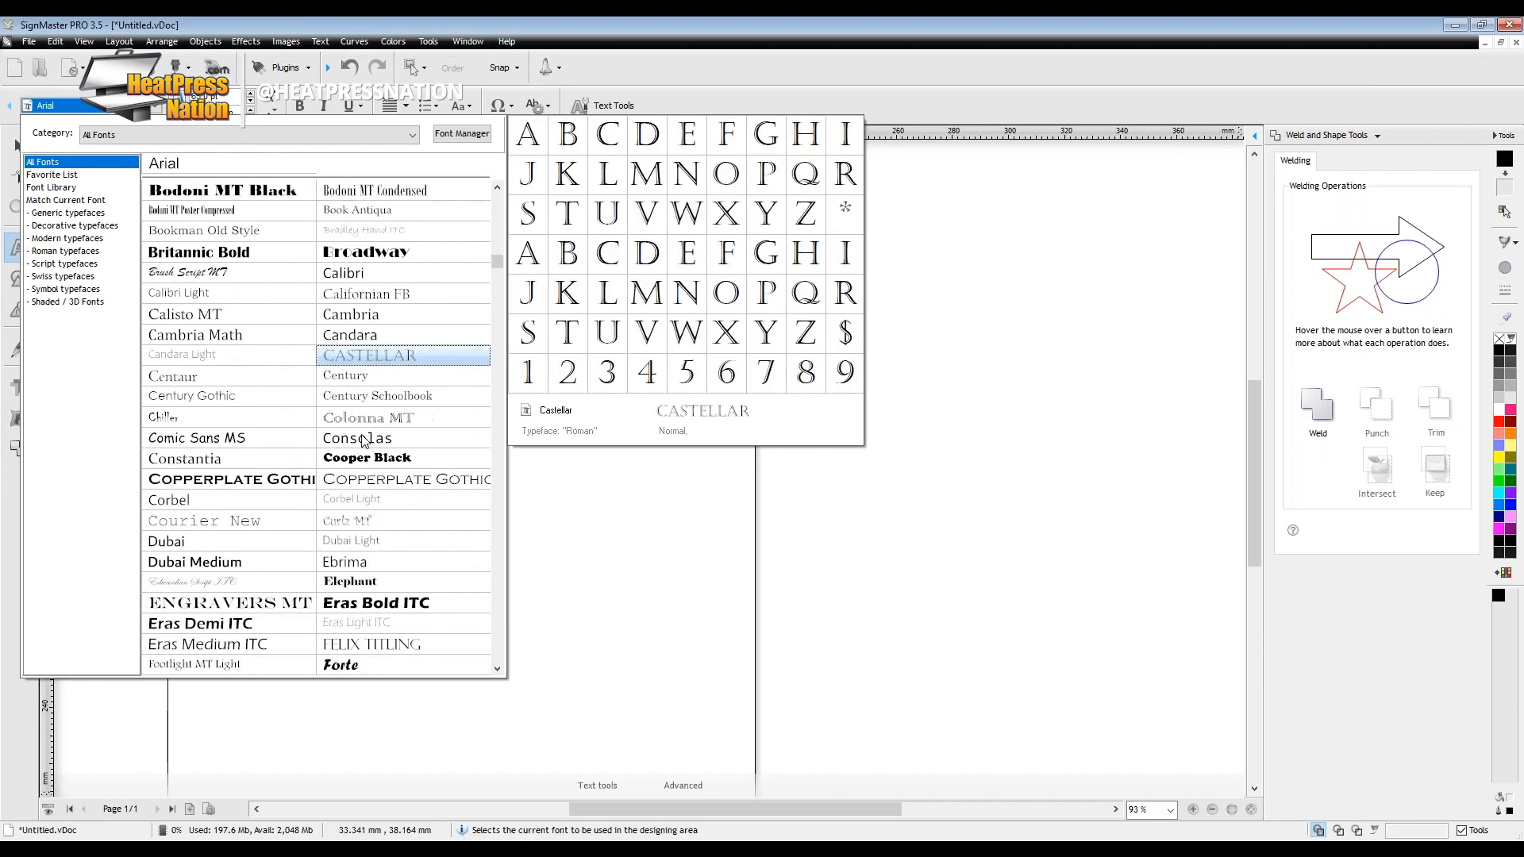
scroll(361, 441, down, 2)
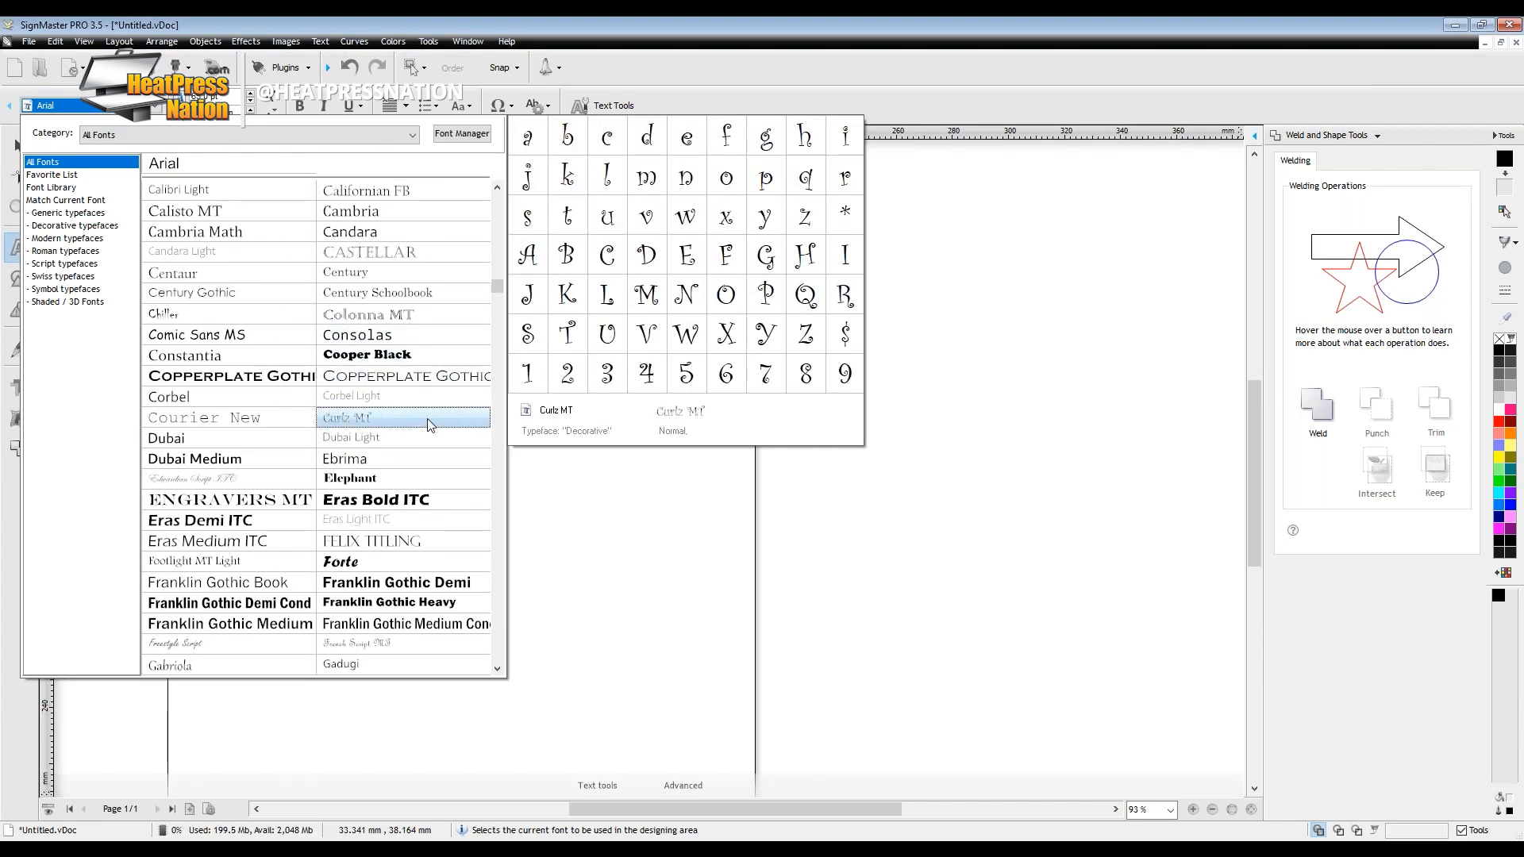
scroll(427, 418, down, 3)
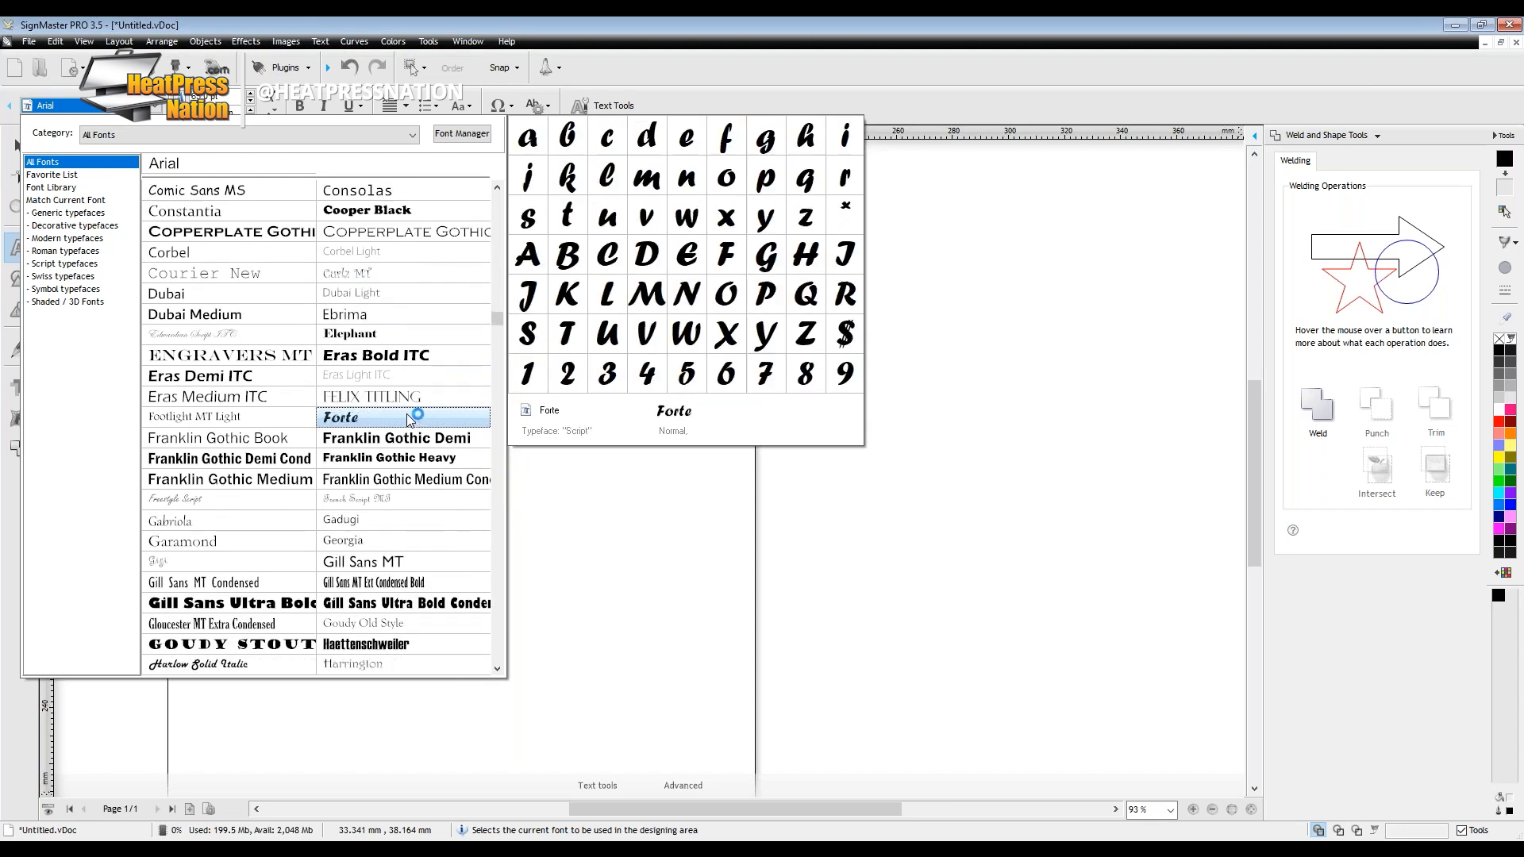
scroll(405, 415, down, 5)
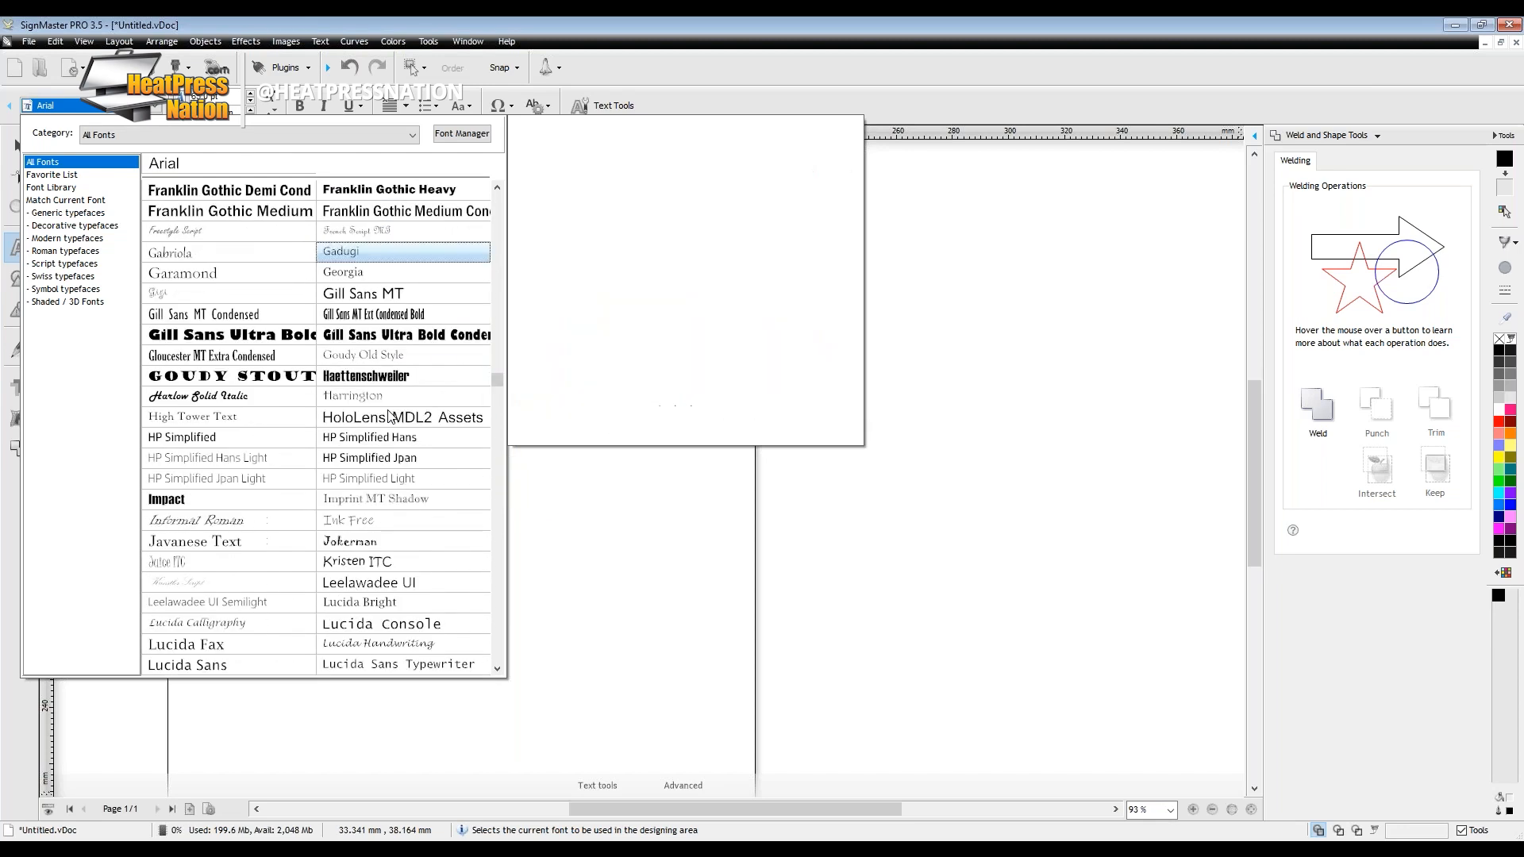
scroll(389, 416, down, 6)
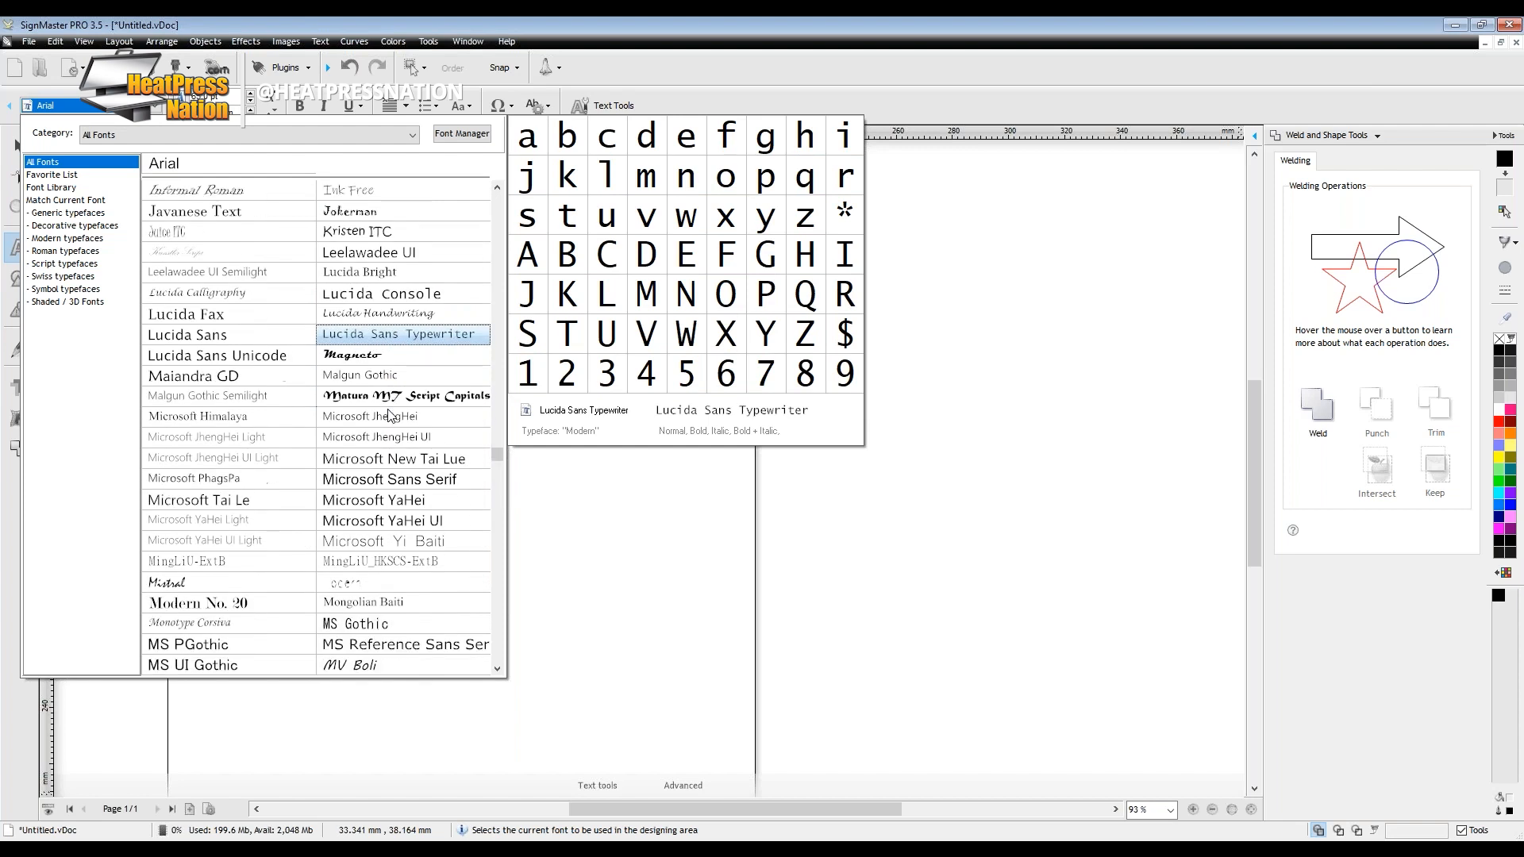
scroll(389, 416, down, 2)
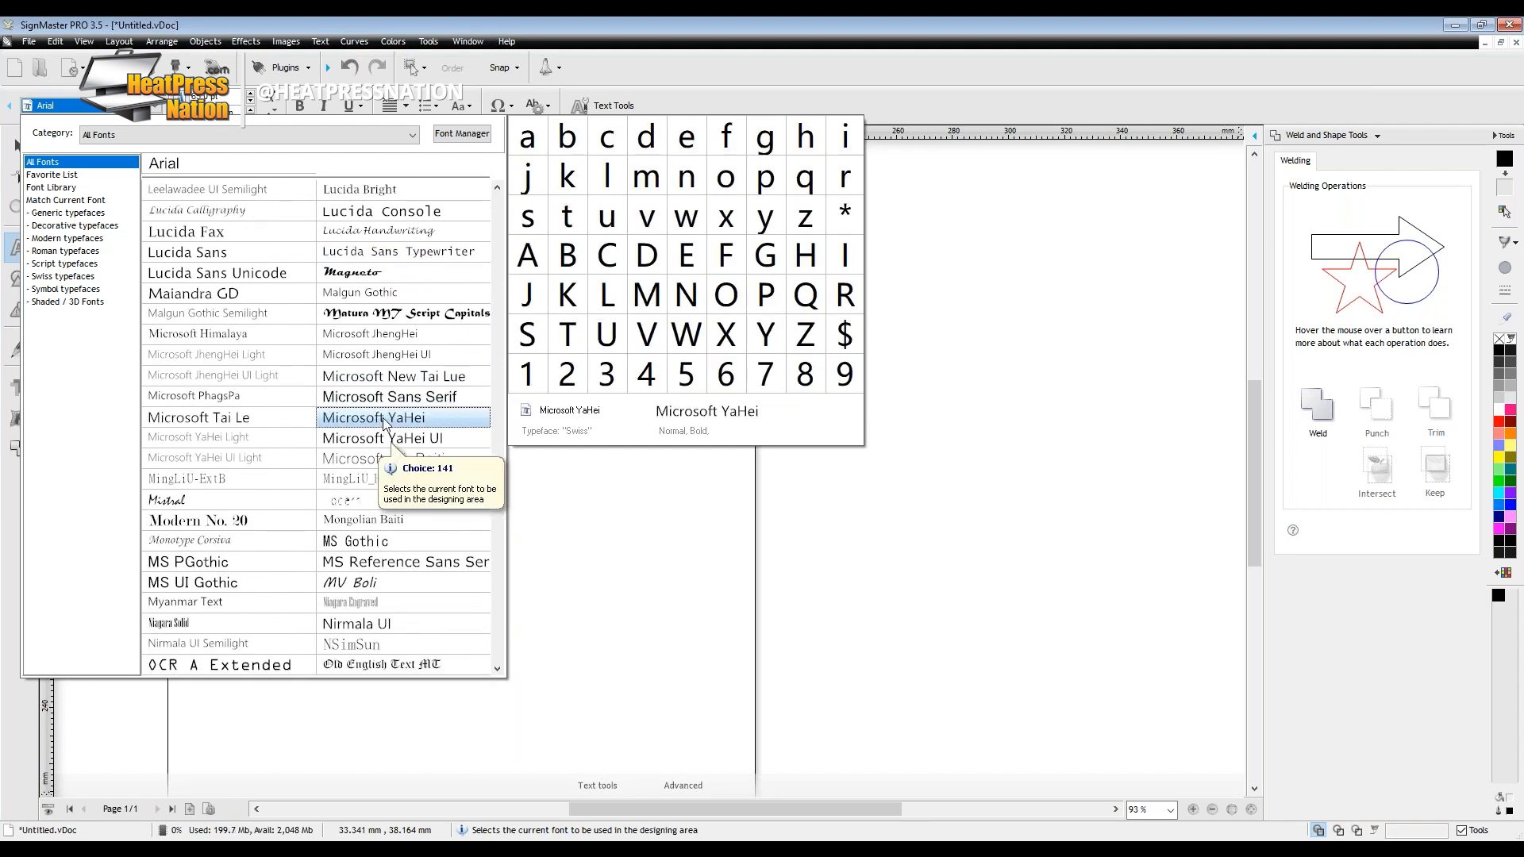
scroll(383, 420, down, 3)
click(397, 543)
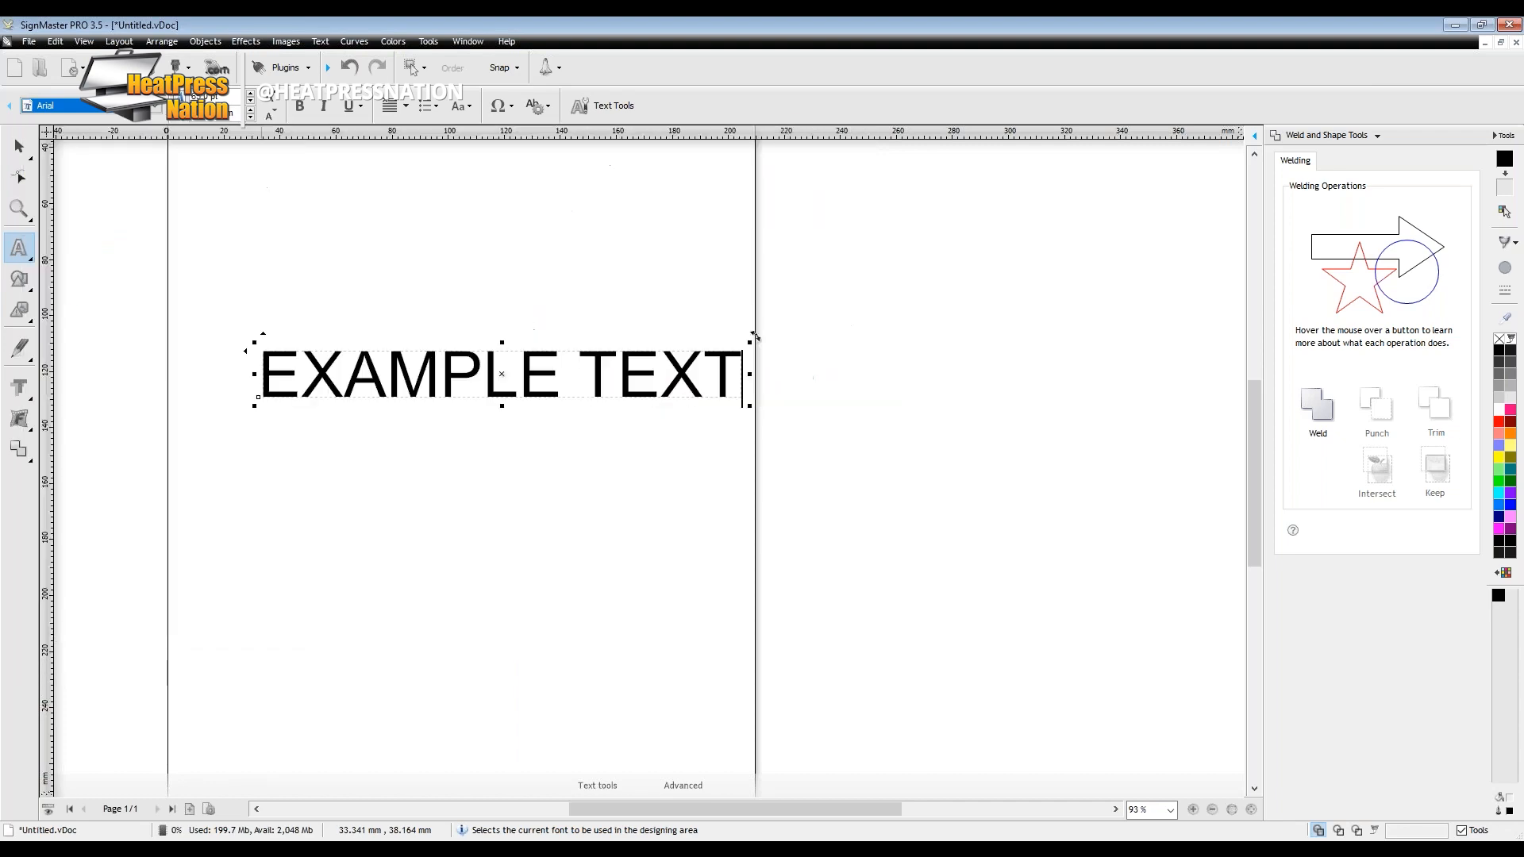
key(Escape)
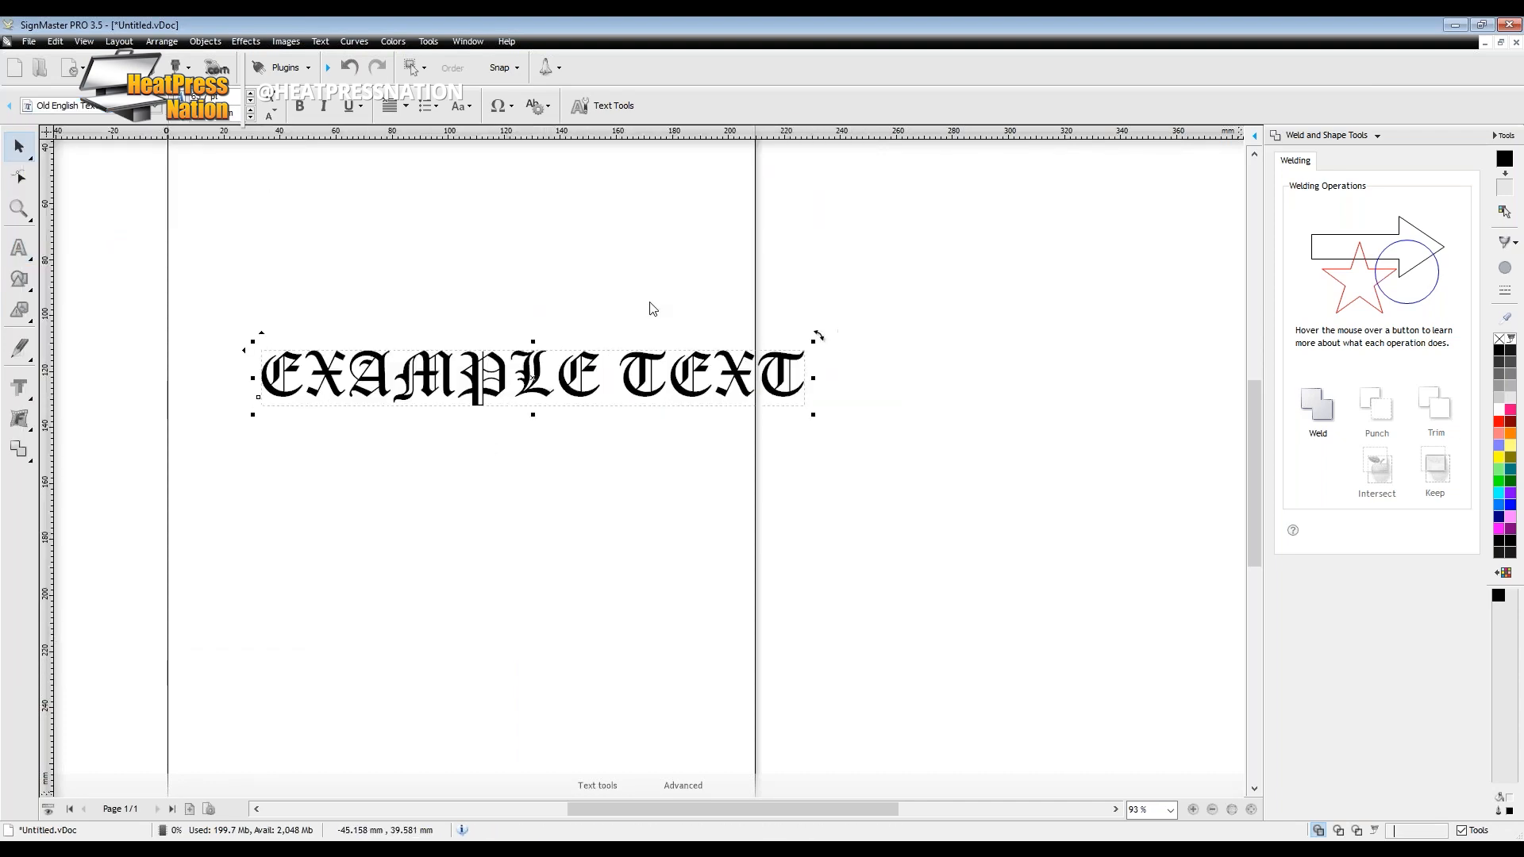
drag(663, 366, 571, 301)
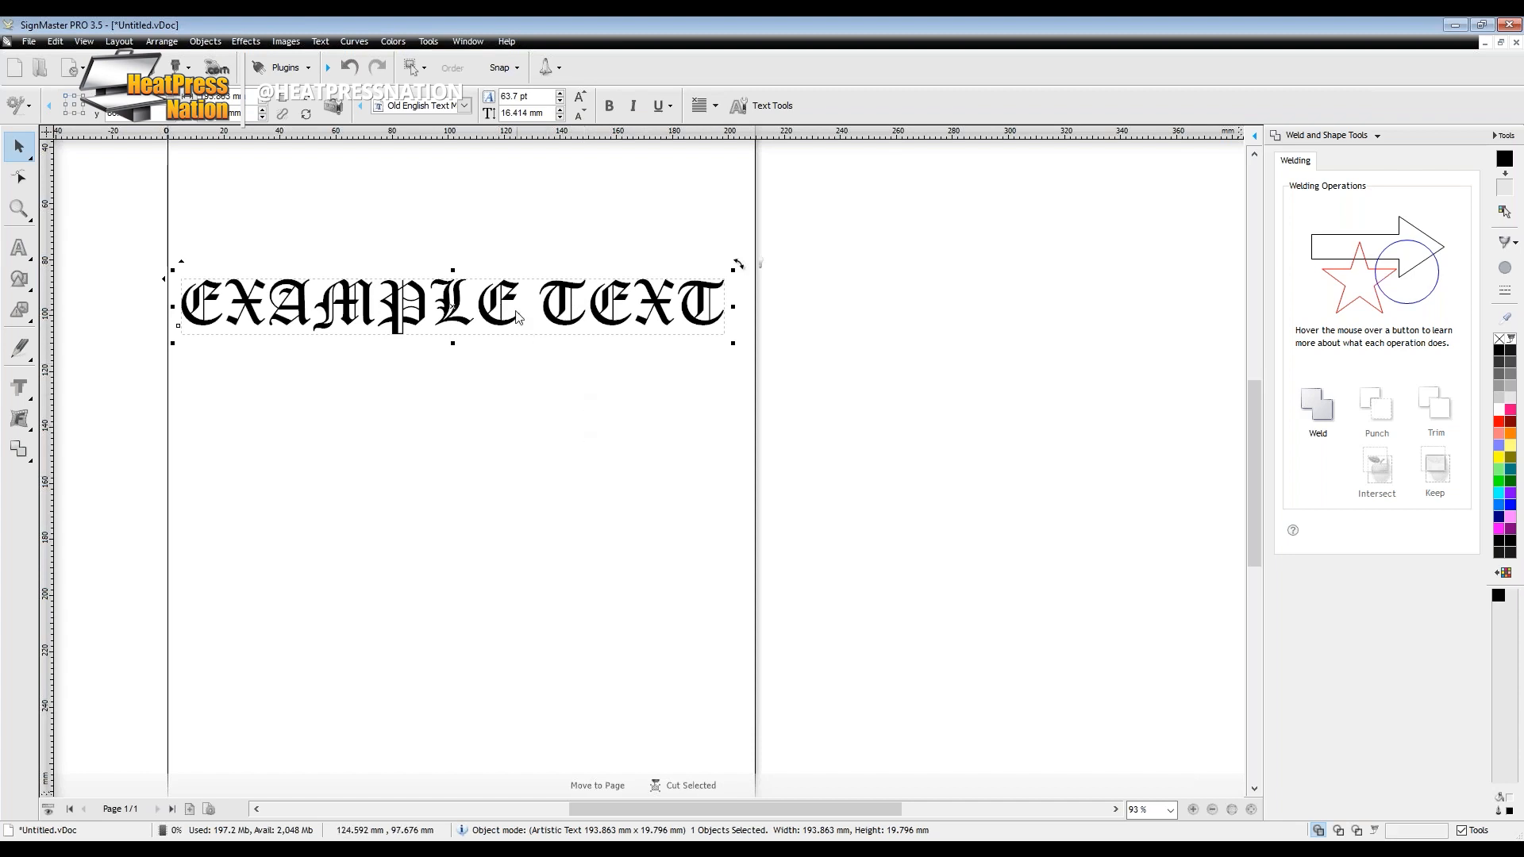
Change the font of the whole example text to Berlin Sans FB Demi and move the text down and right on the page.
click(20, 247)
click(22, 253)
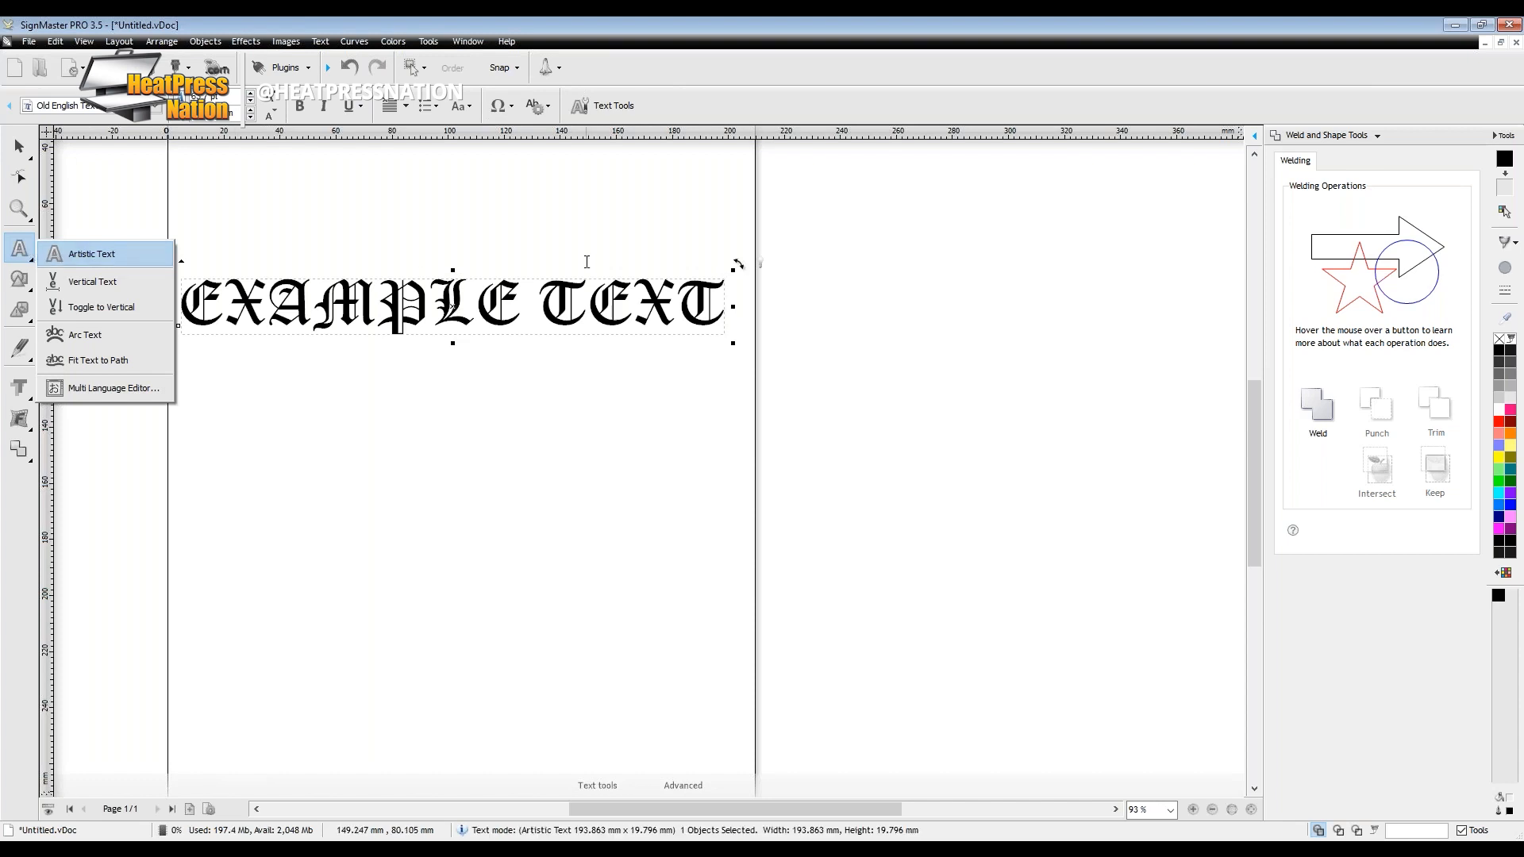
click(147, 255)
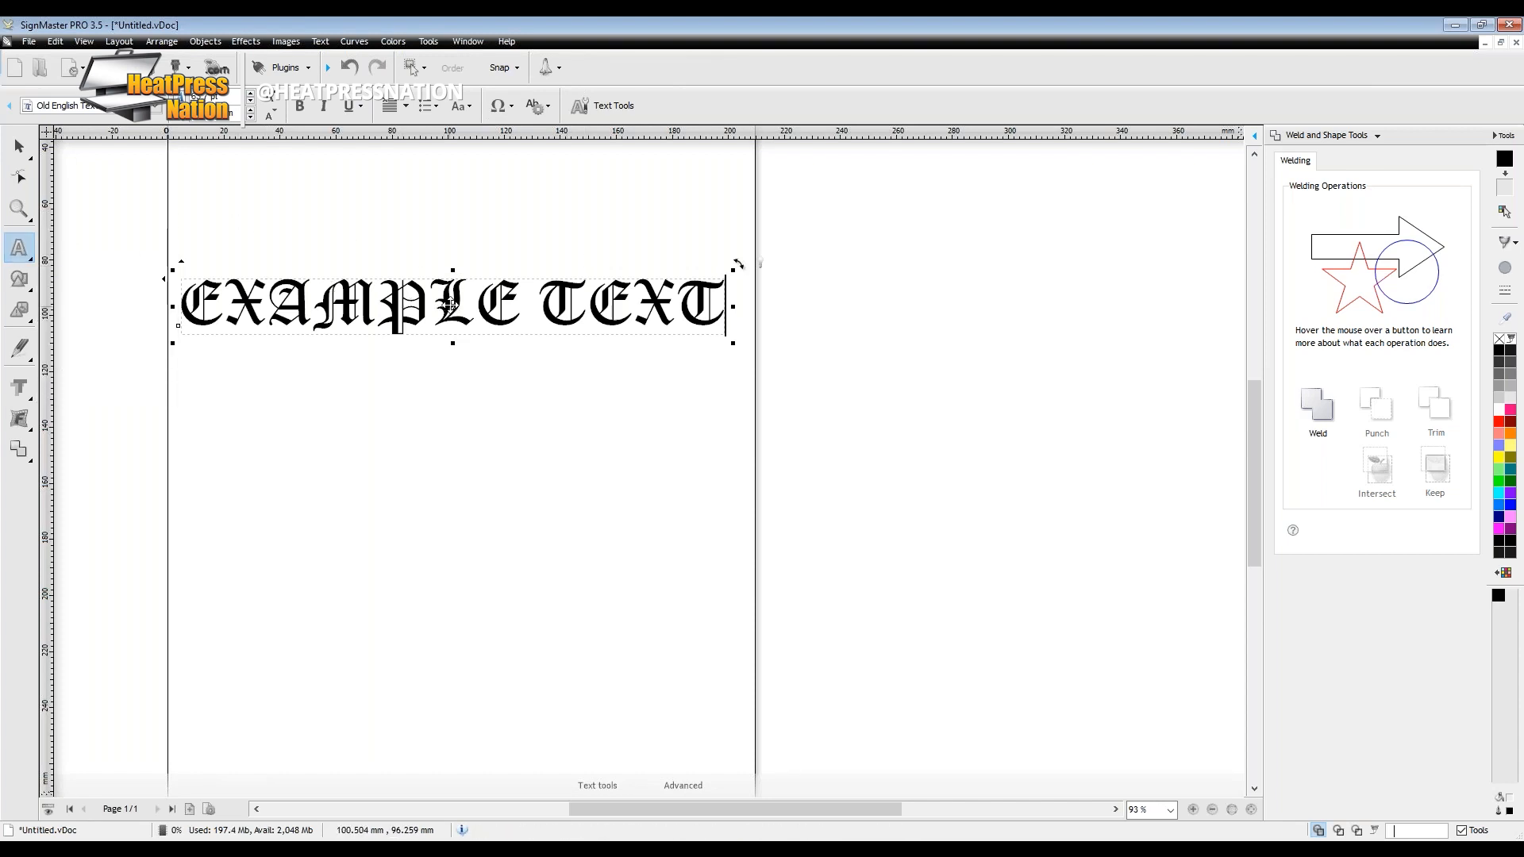
drag(474, 302, 437, 291)
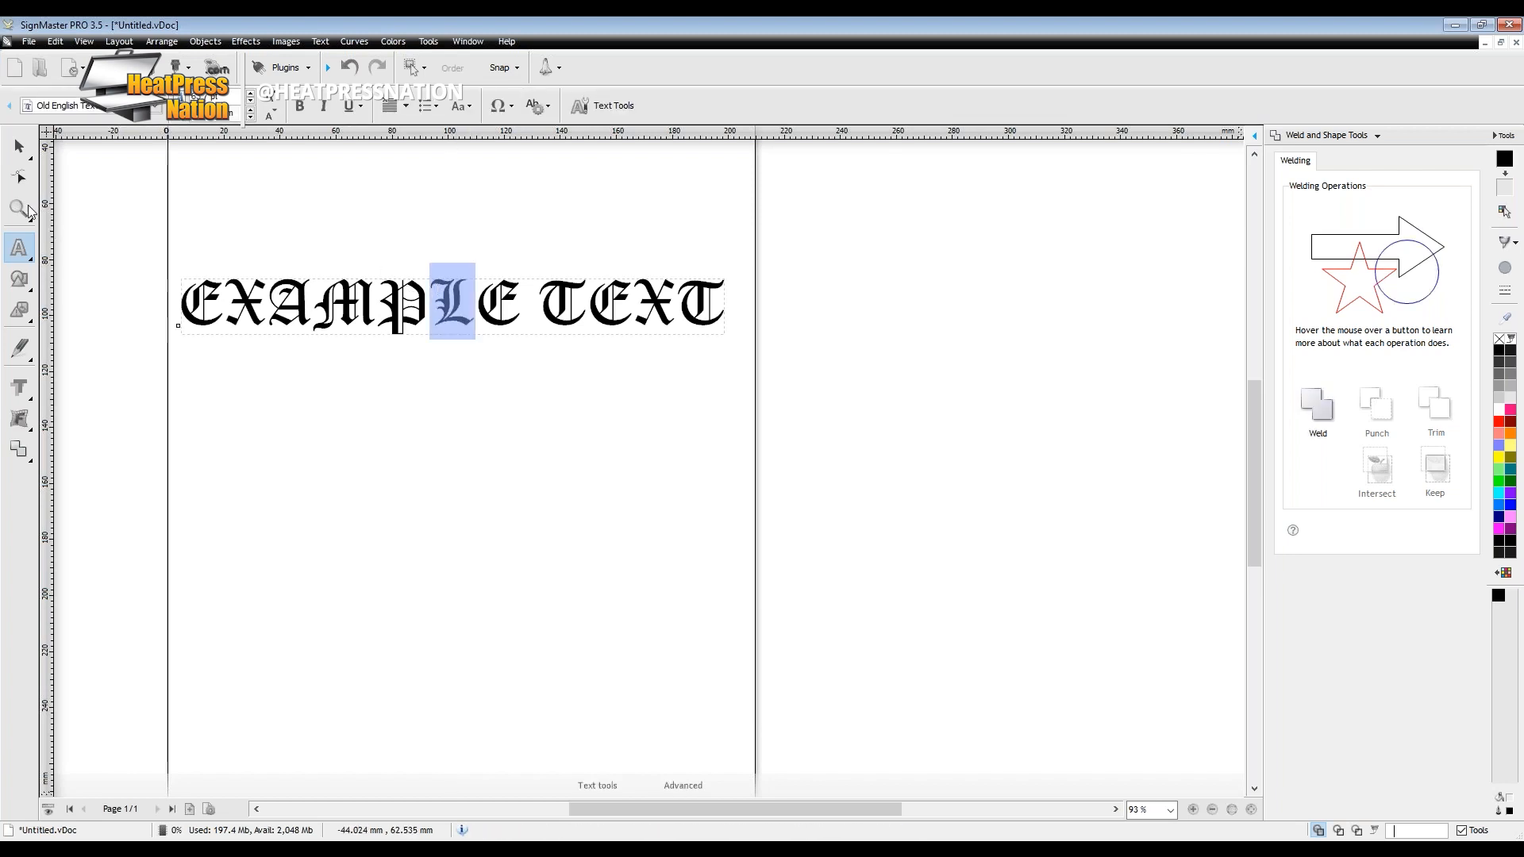
key(ctrl+a)
click(156, 105)
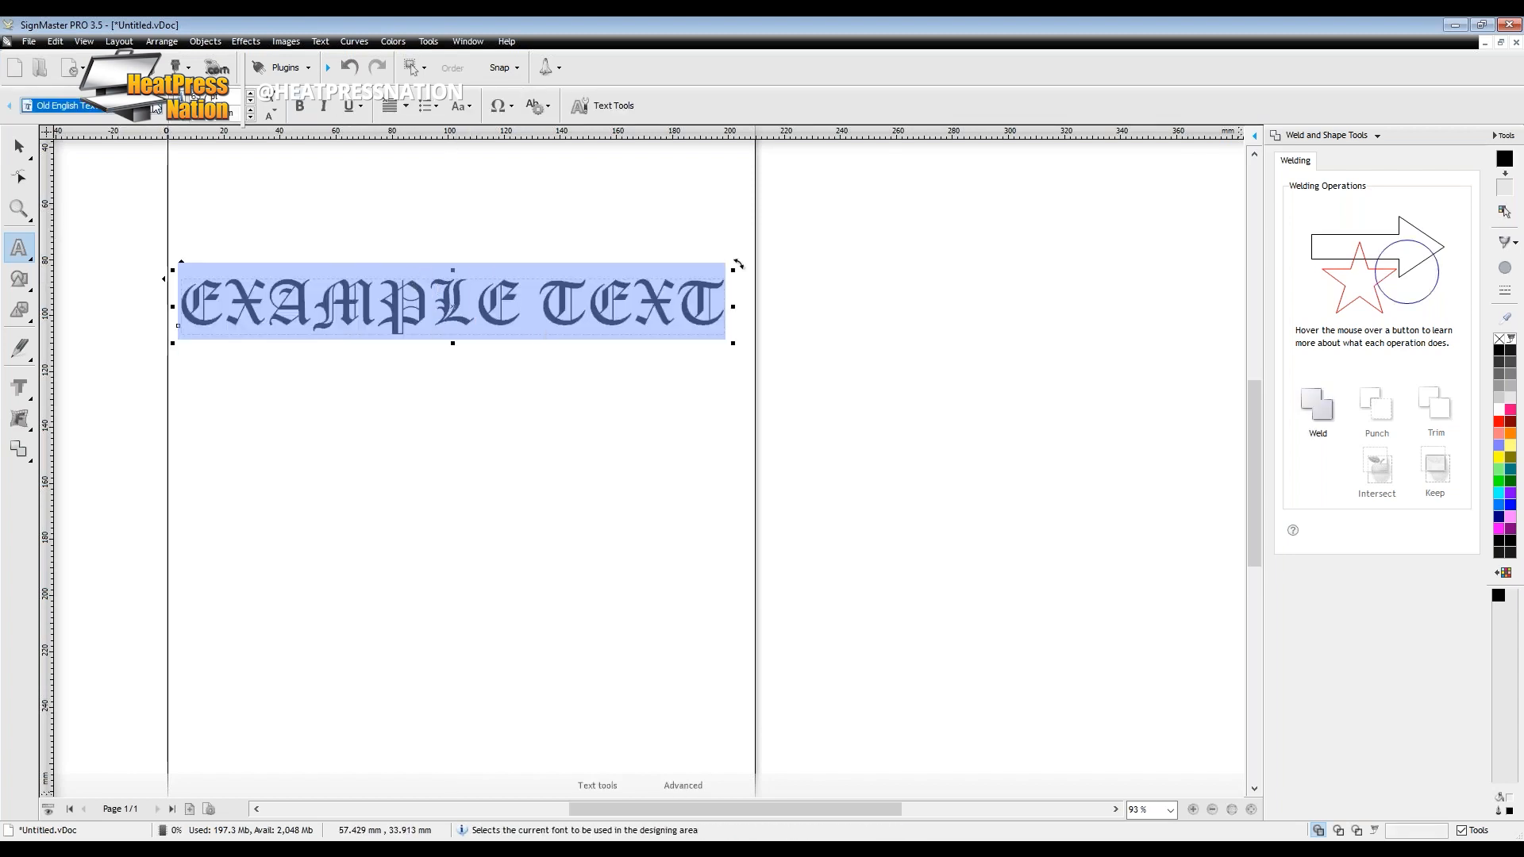
click(228, 421)
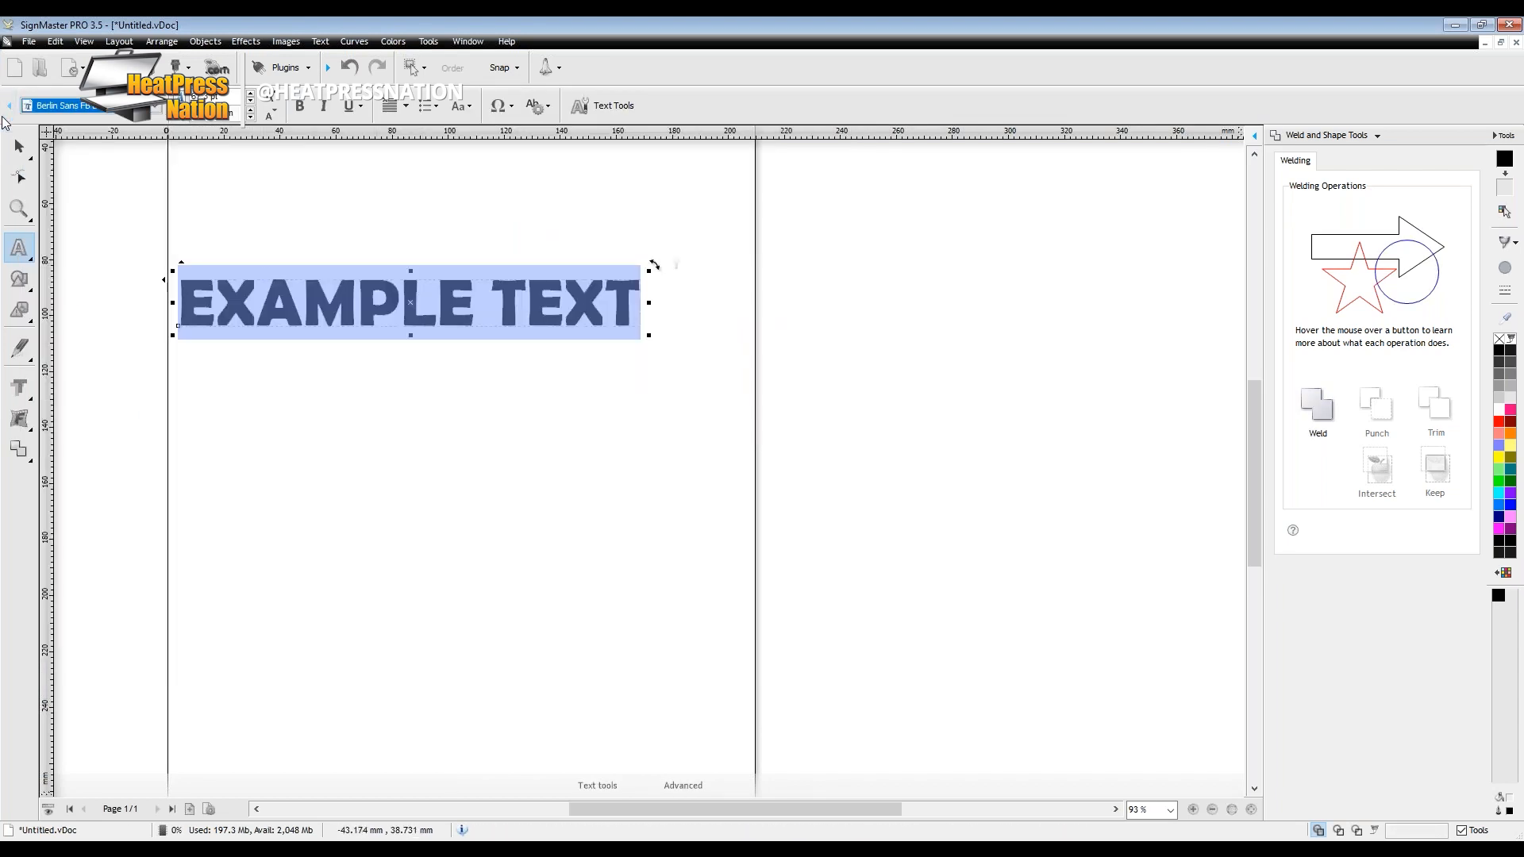
click(19, 146)
drag(352, 308, 397, 343)
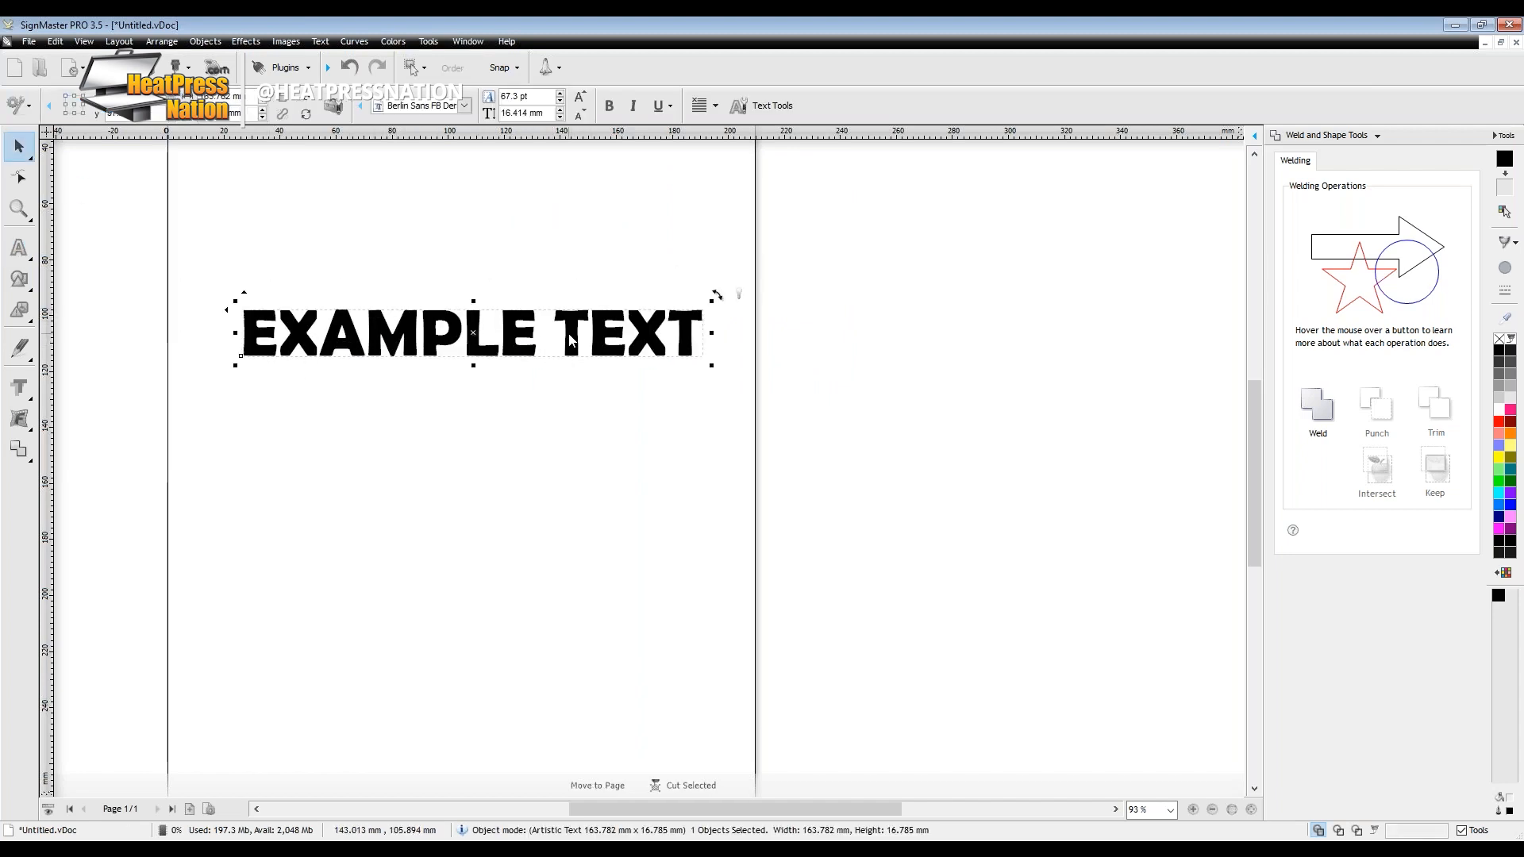
Show the Text Tools settings in place of Weld and Shape Tools, keeping the example text selected as an object.
click(1501, 138)
click(1500, 138)
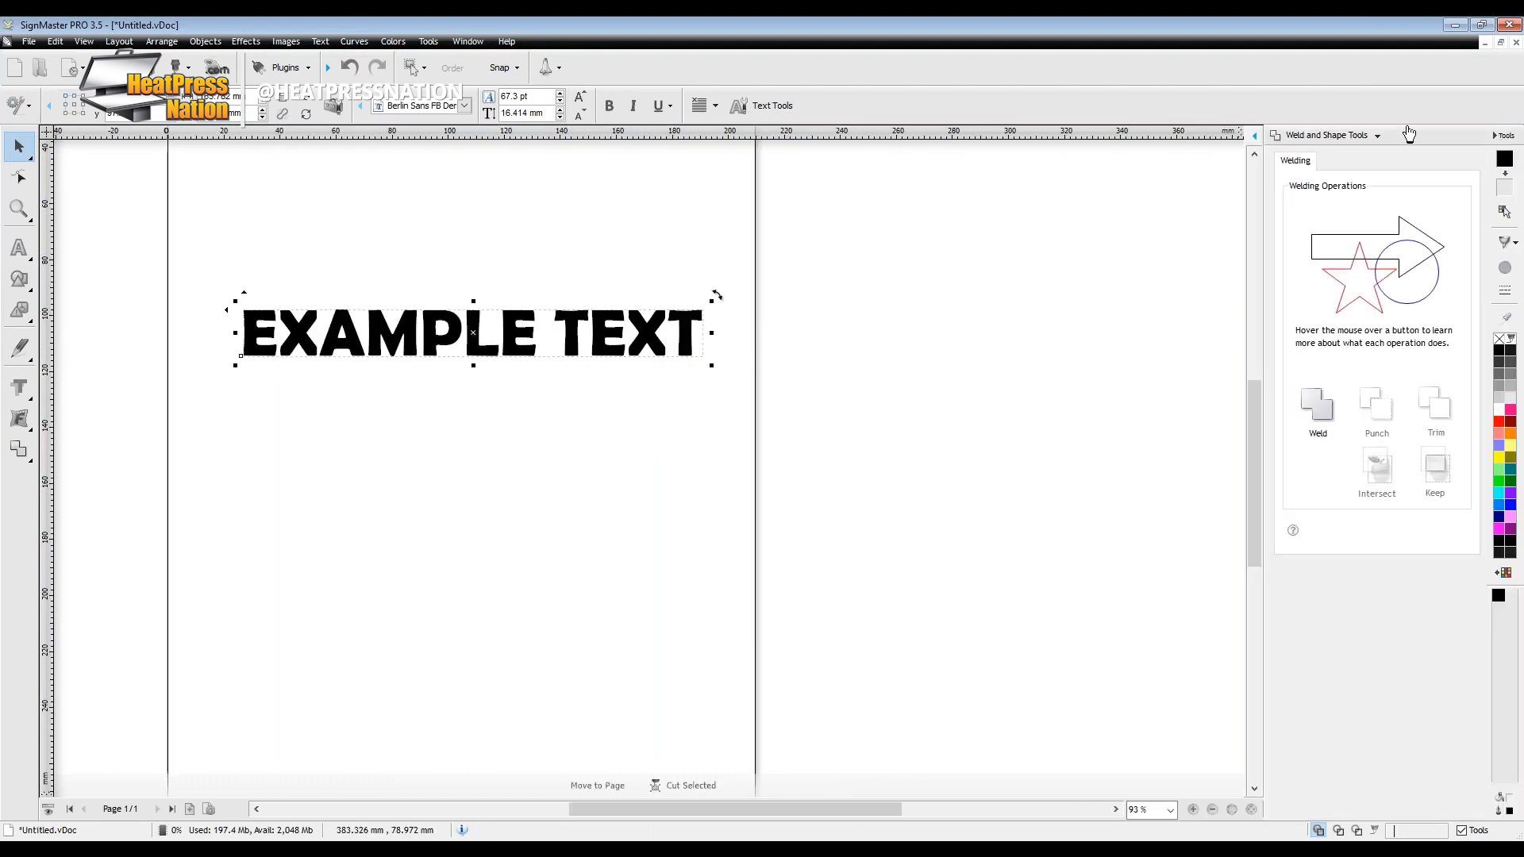
click(1374, 139)
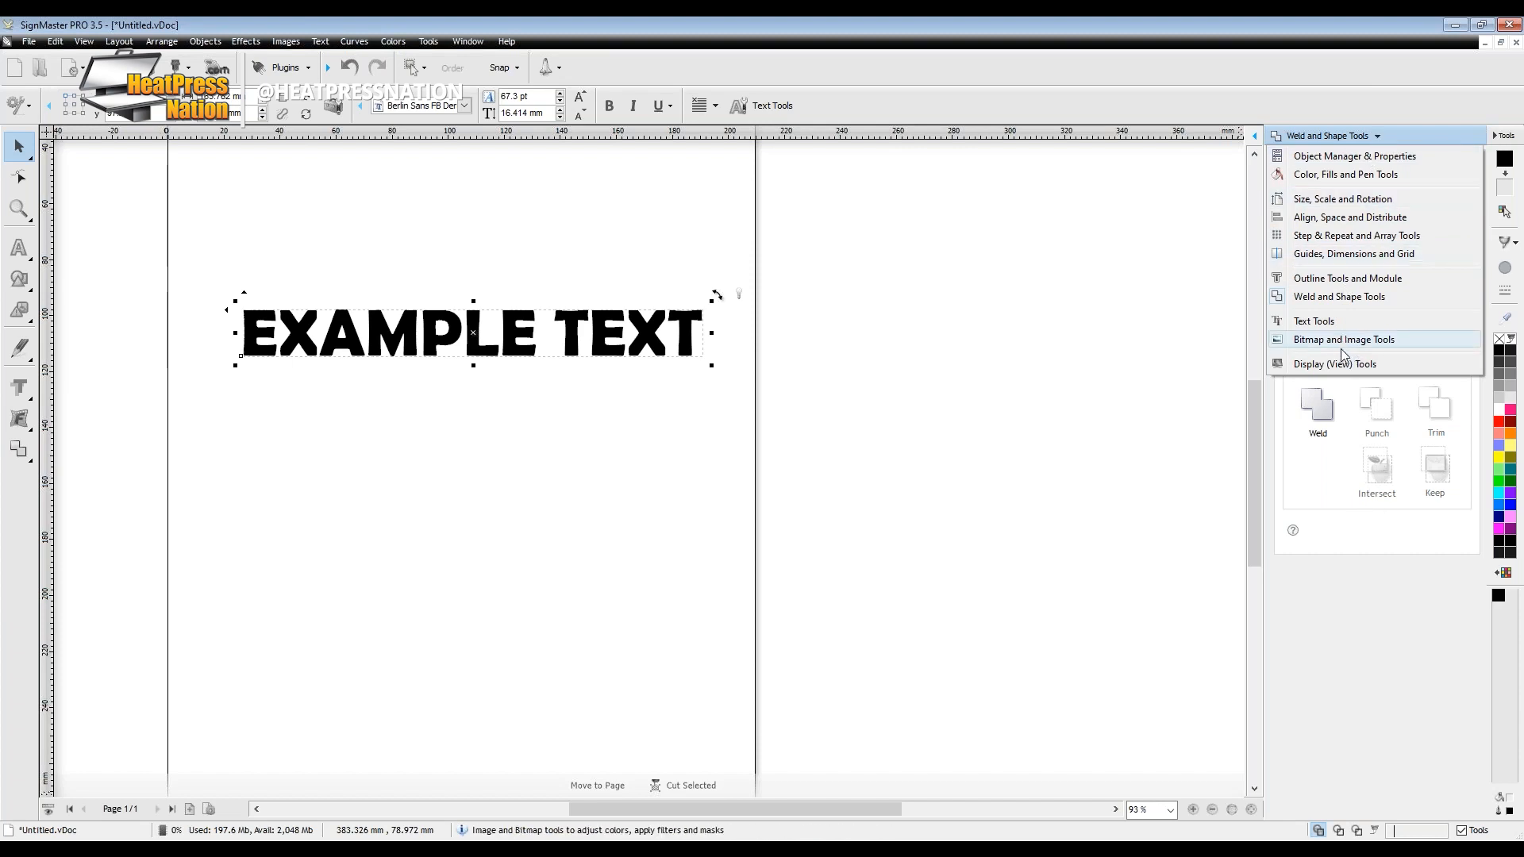
click(1342, 321)
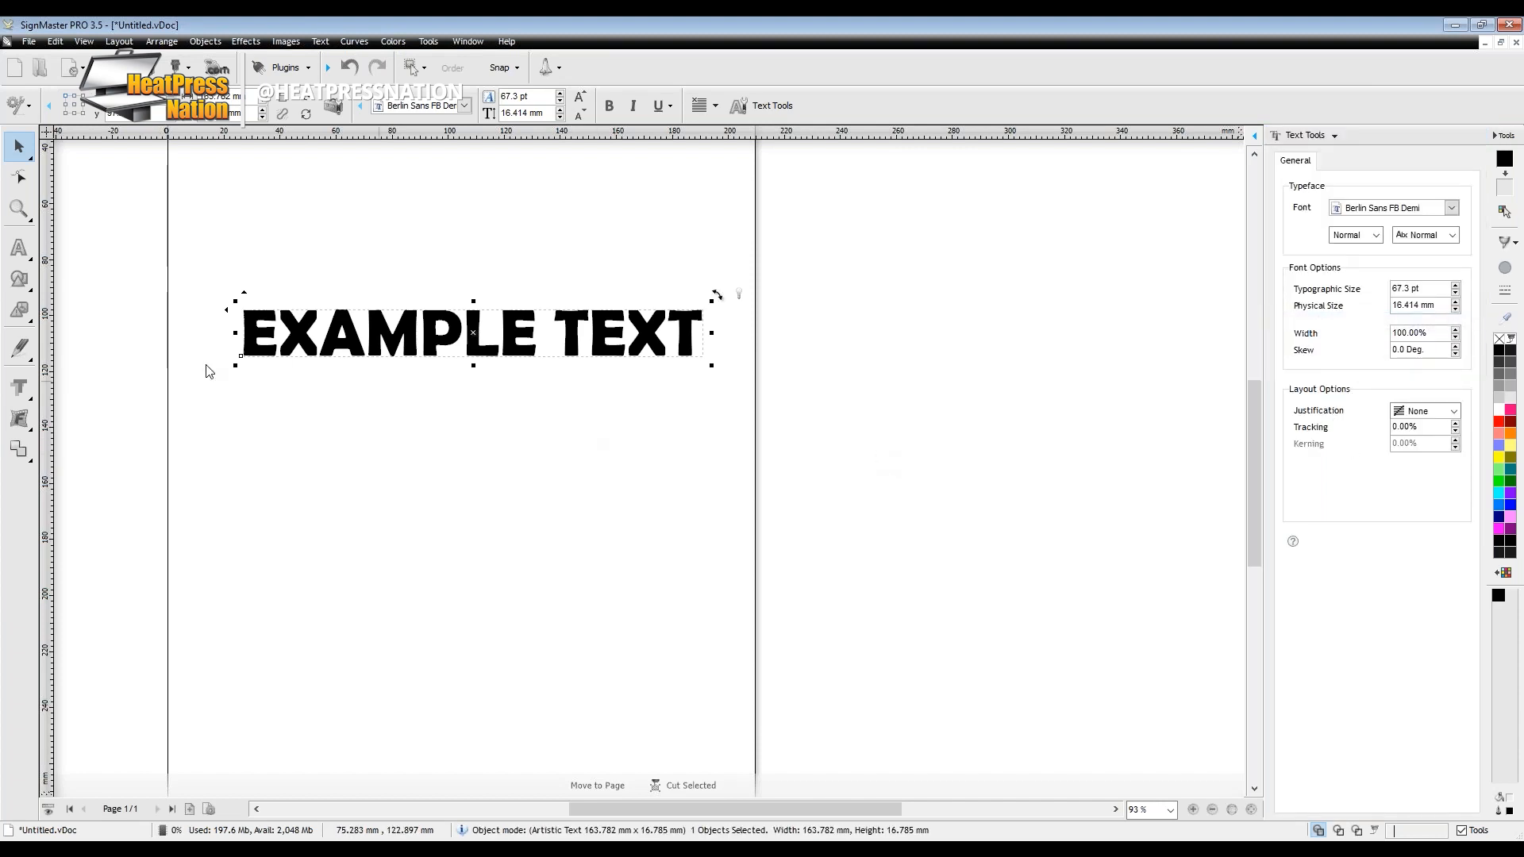
click(16, 252)
click(18, 209)
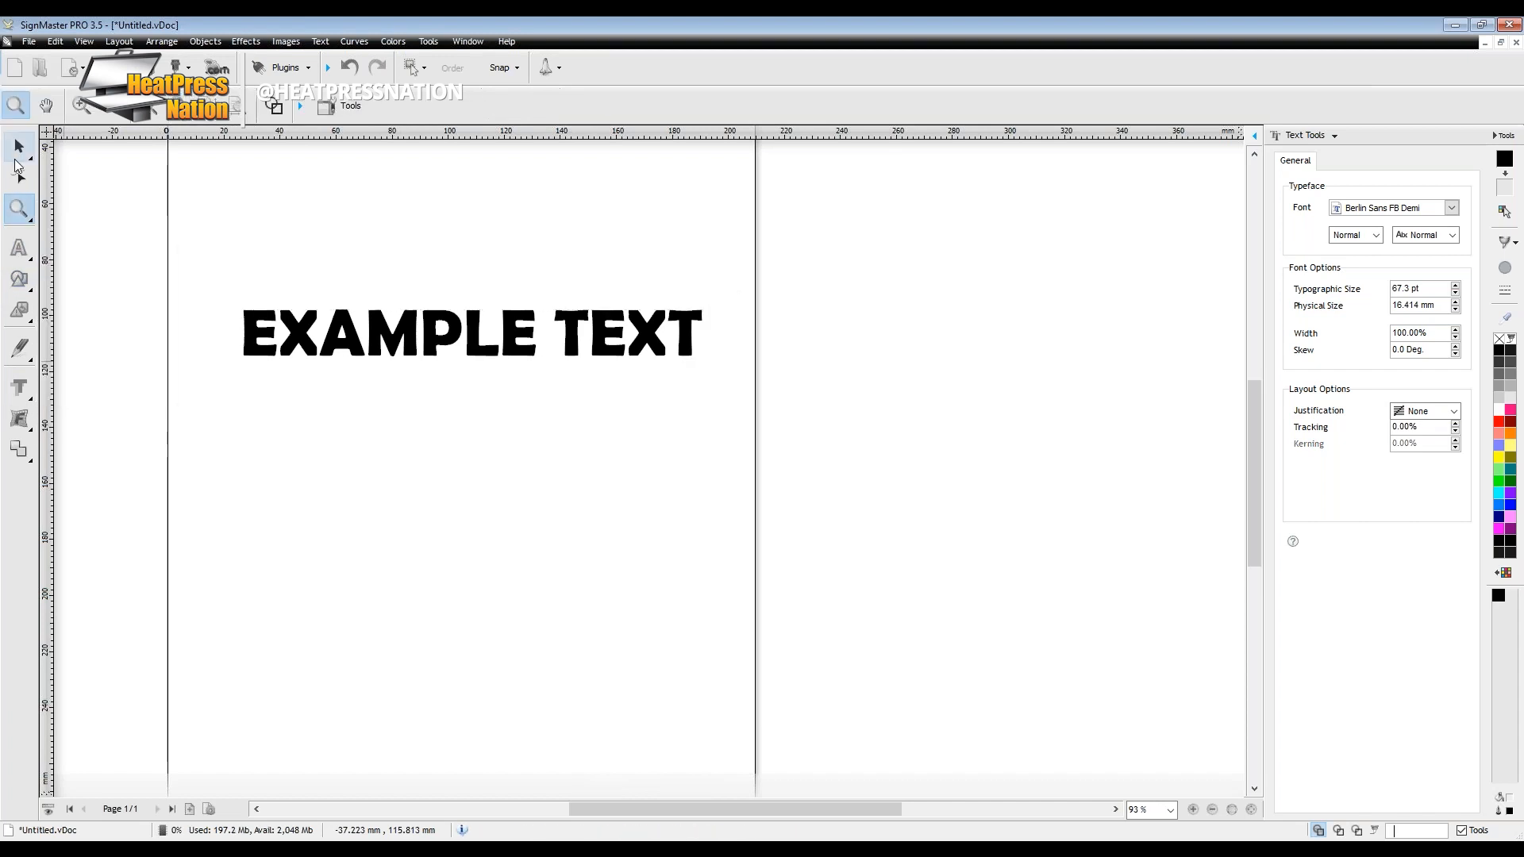
click(17, 149)
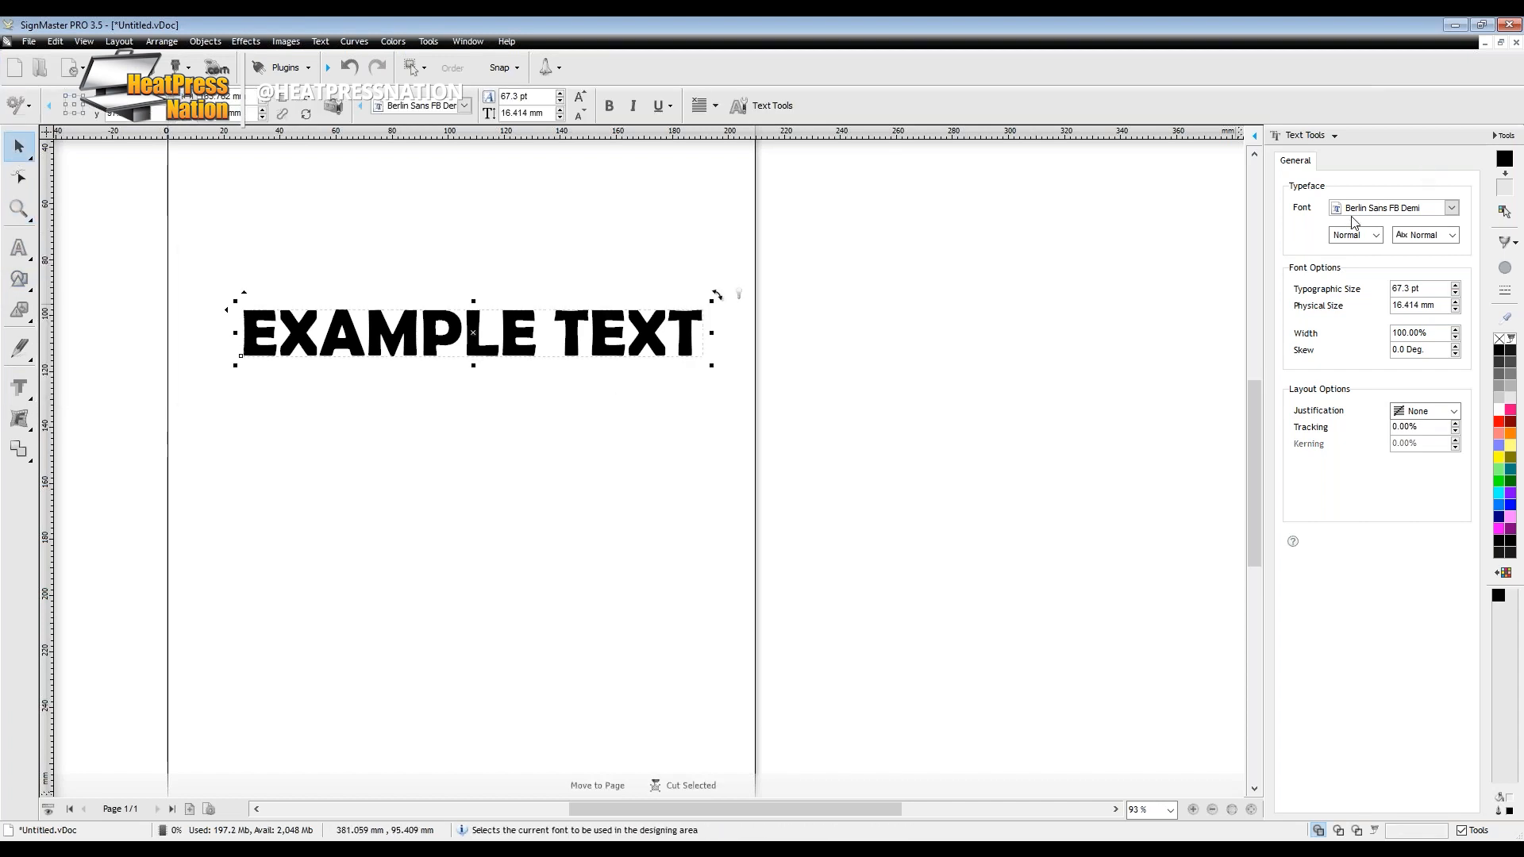
Open the list of available tool groups to replace Text Tools.
click(1317, 137)
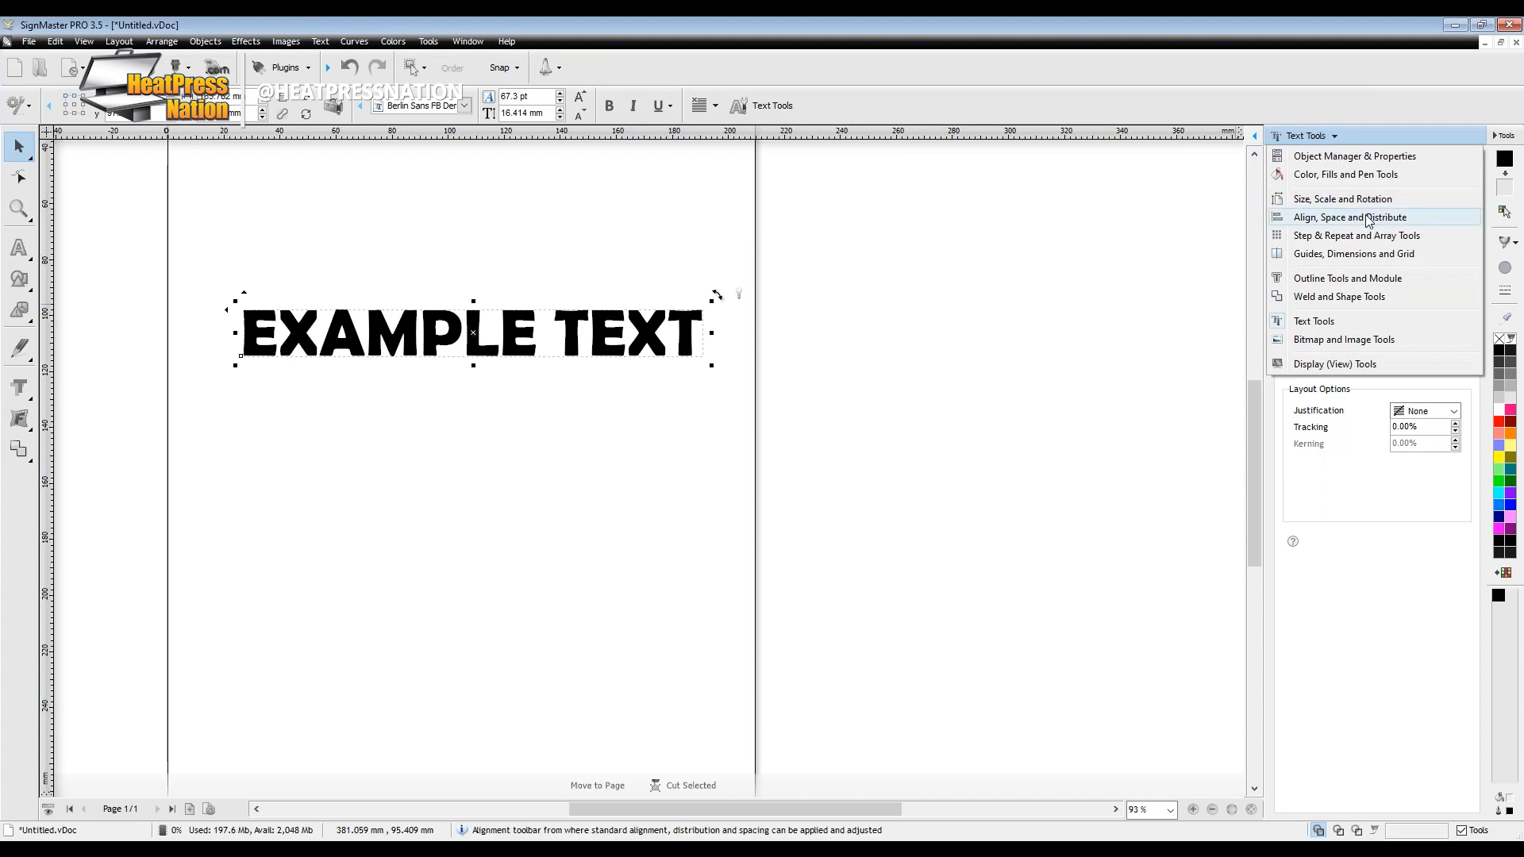
Open the Align, Space and Distribute tools, enable Align to Last Object Selected, and view the Space and Distribute options.
click(1367, 217)
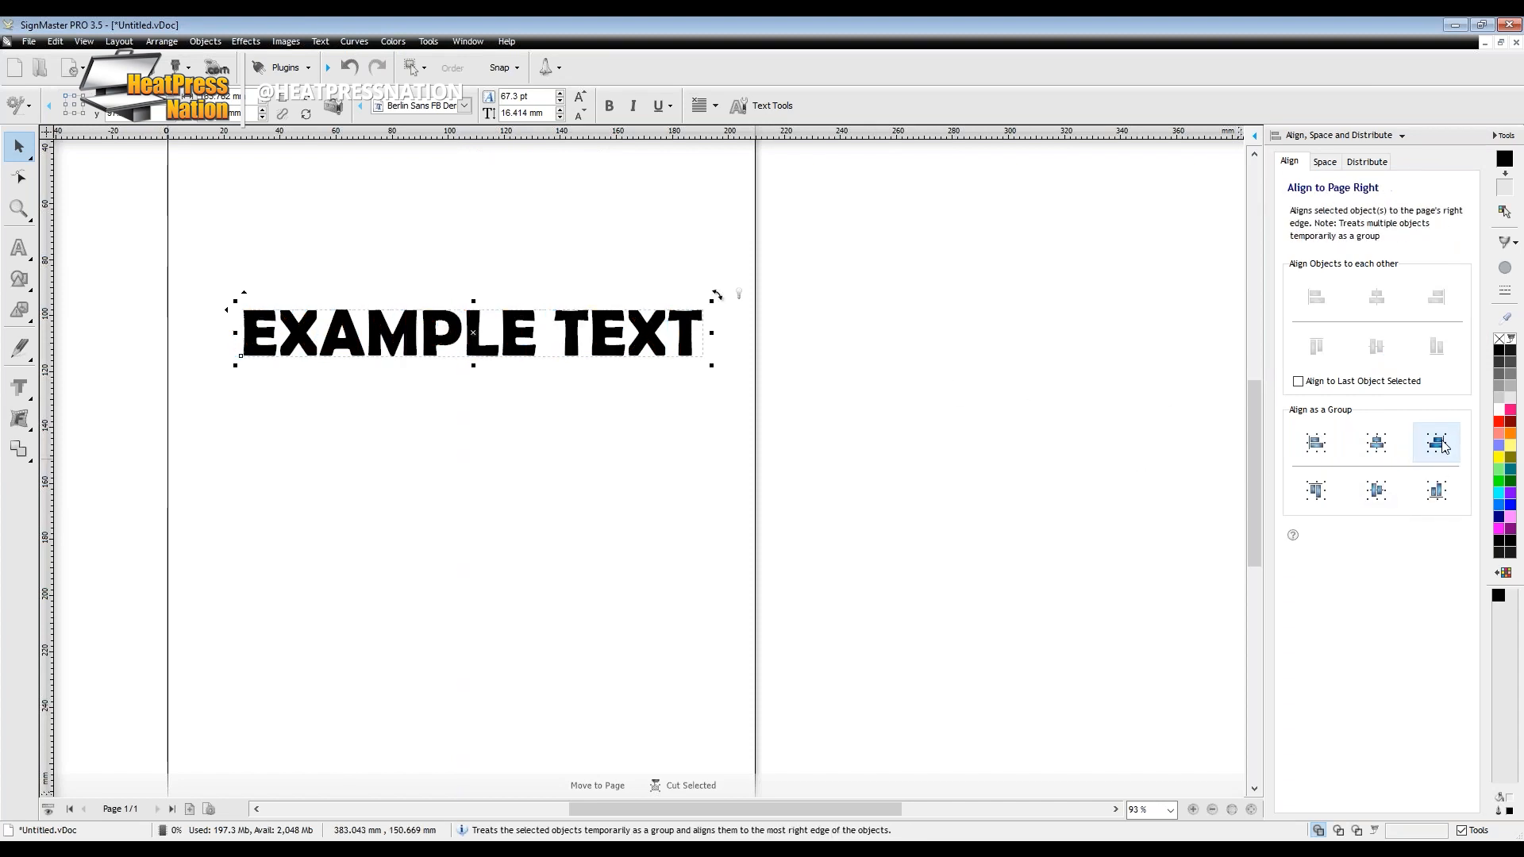
click(1307, 385)
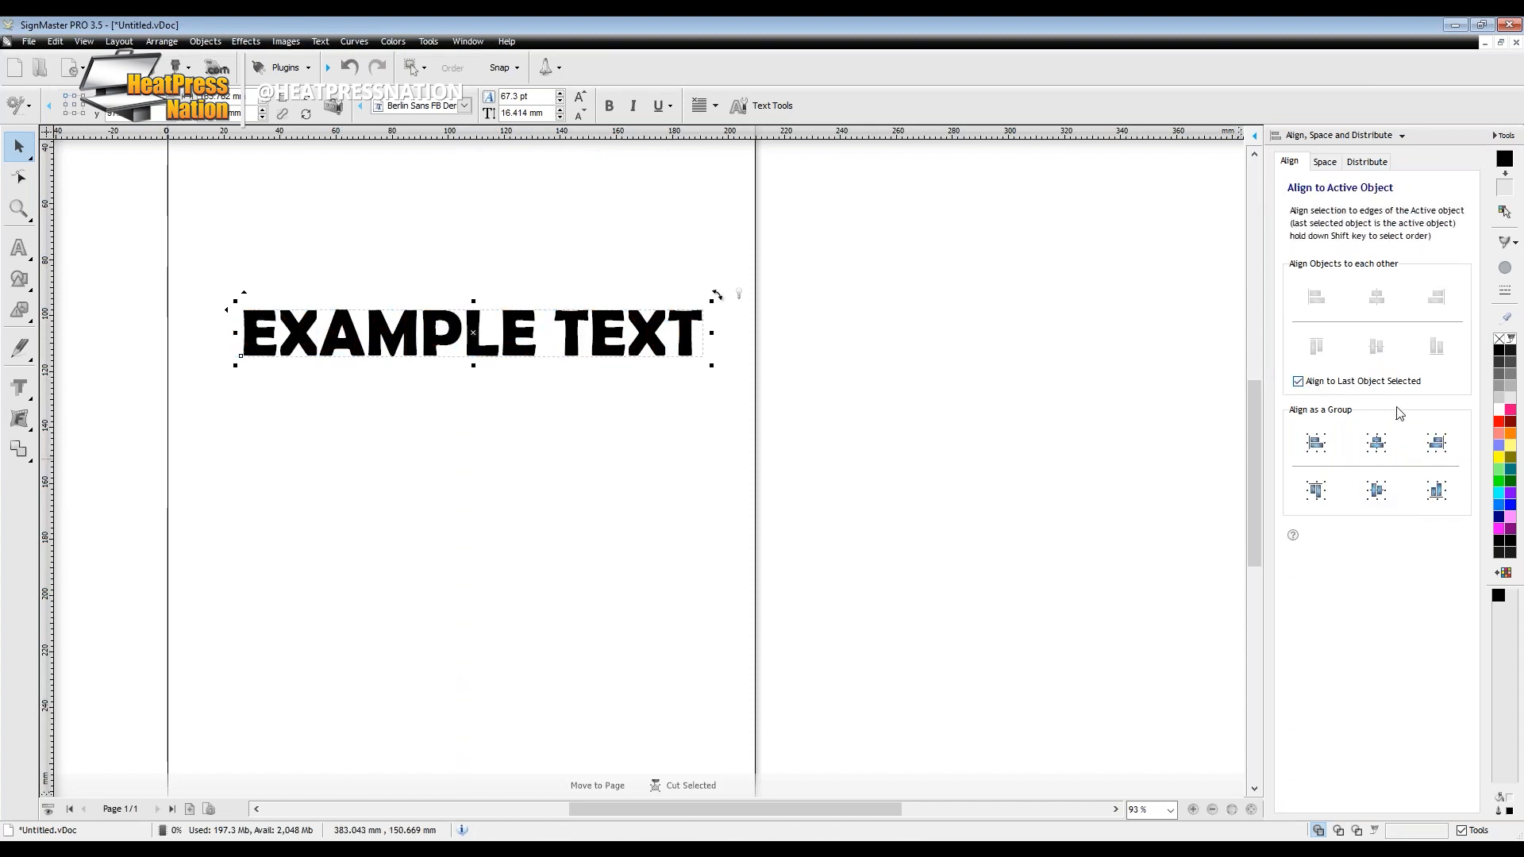
click(1339, 162)
click(1358, 161)
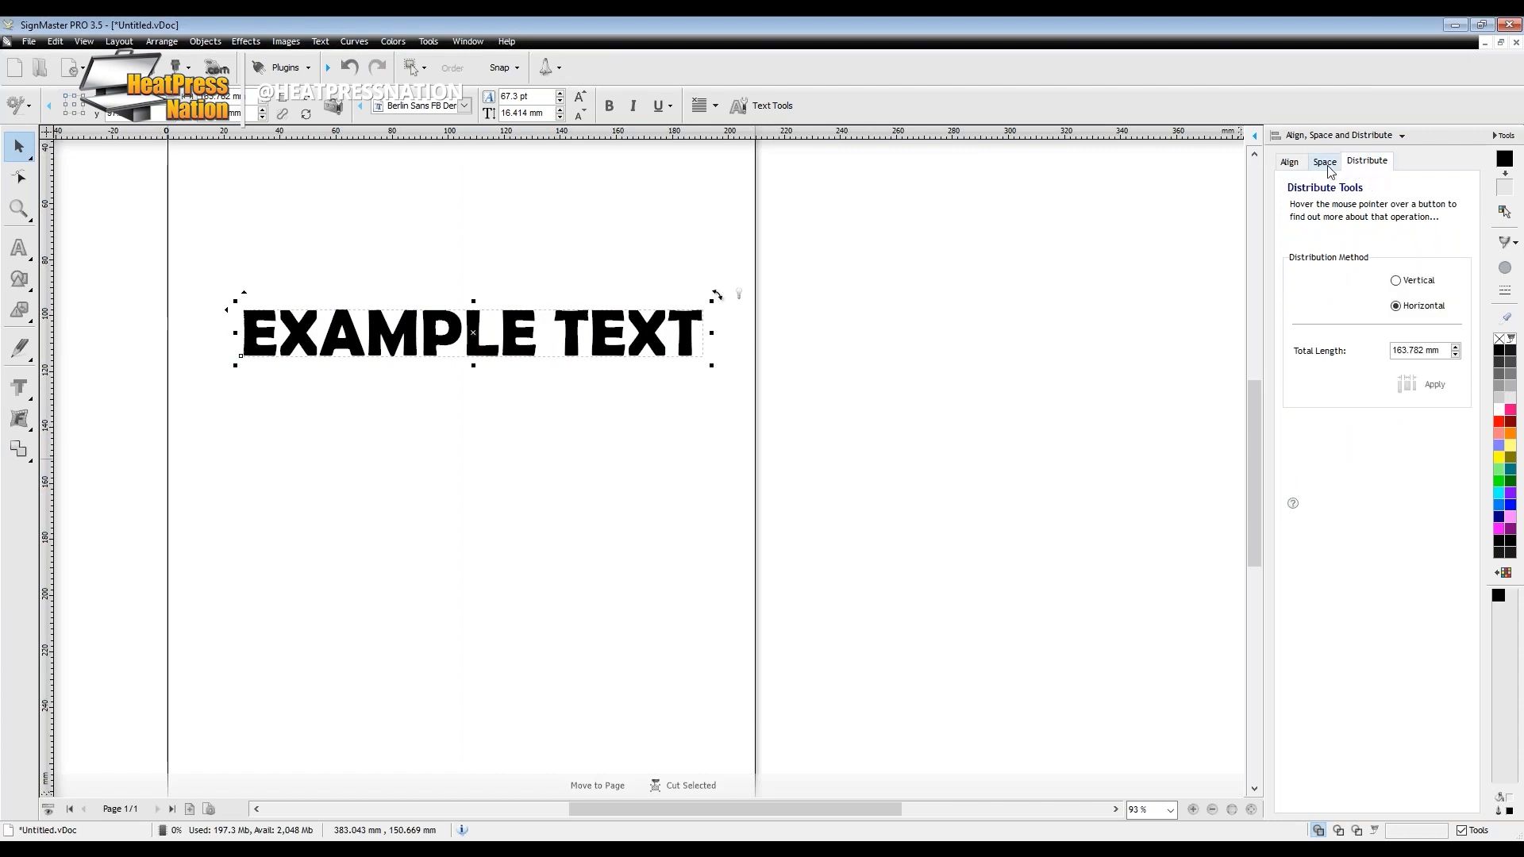
click(1289, 162)
Examine the Object Manager & Properties, and the pen, selection and color editing options of the Color, Fills and Pen Tools.
click(1334, 135)
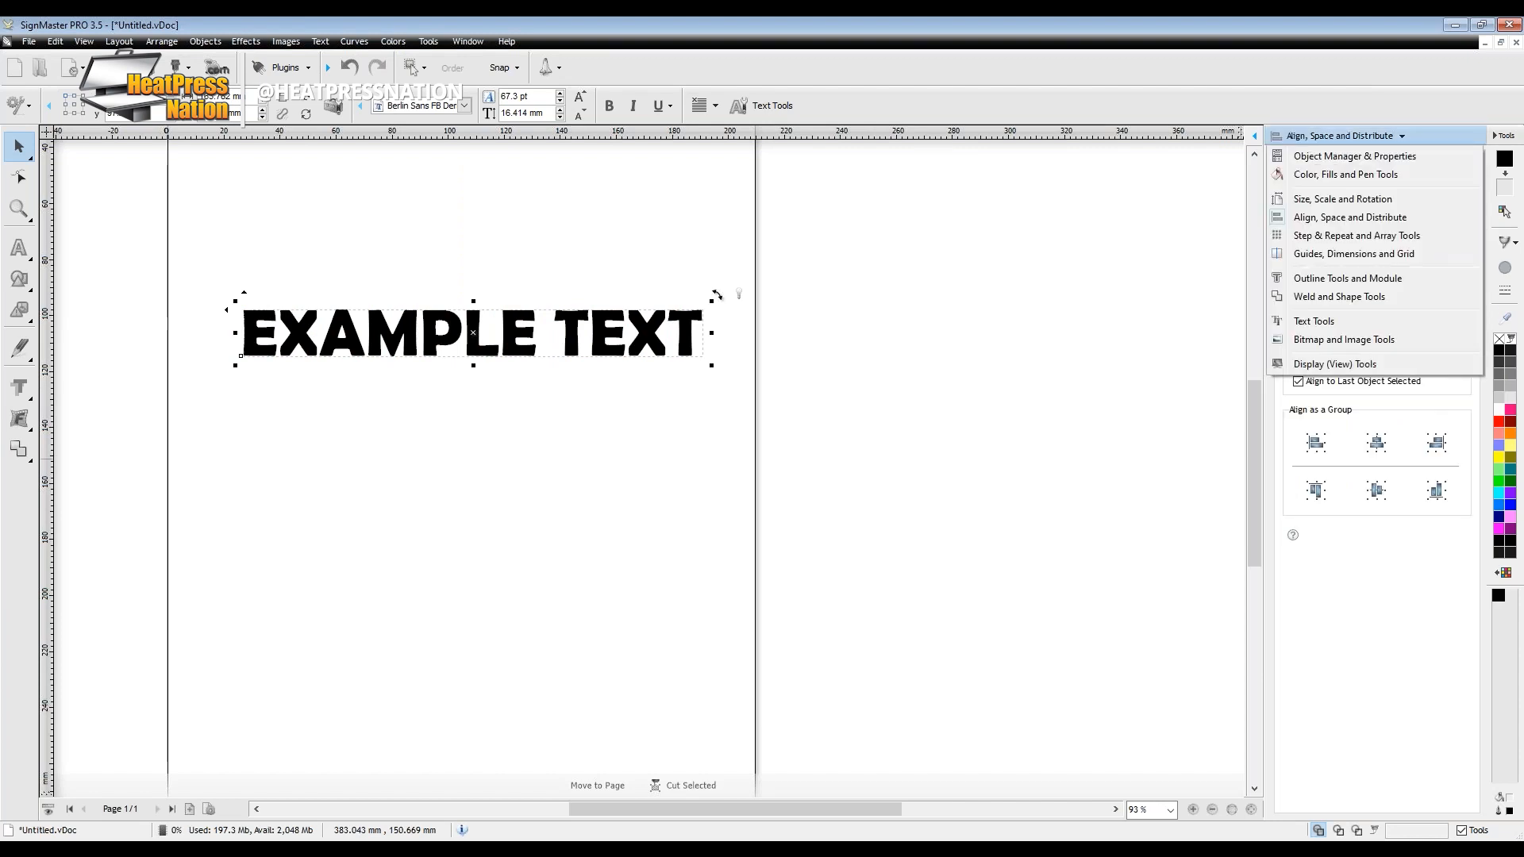
click(1350, 156)
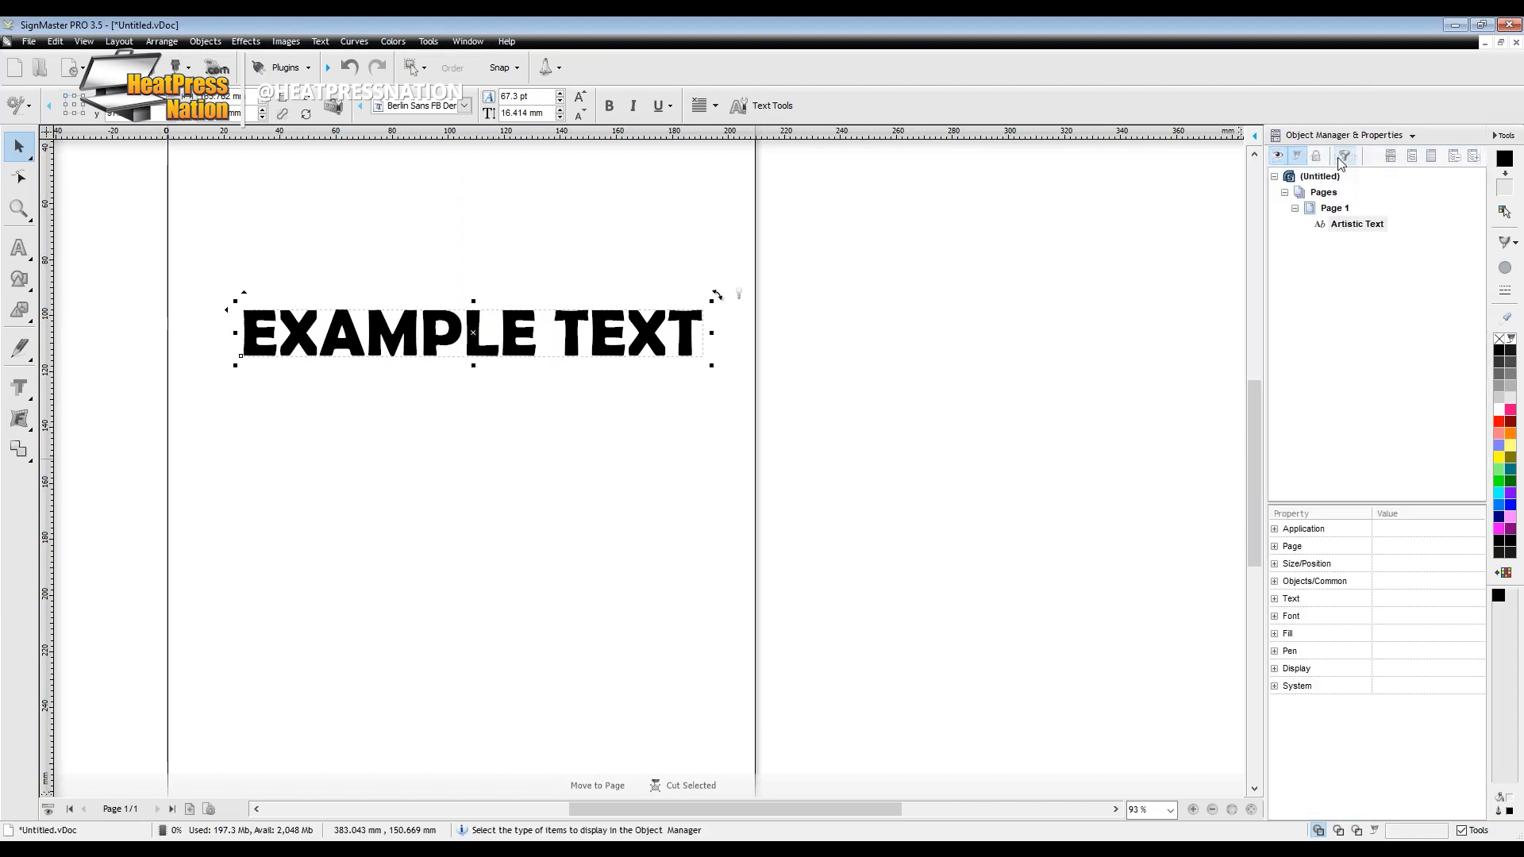
click(1386, 136)
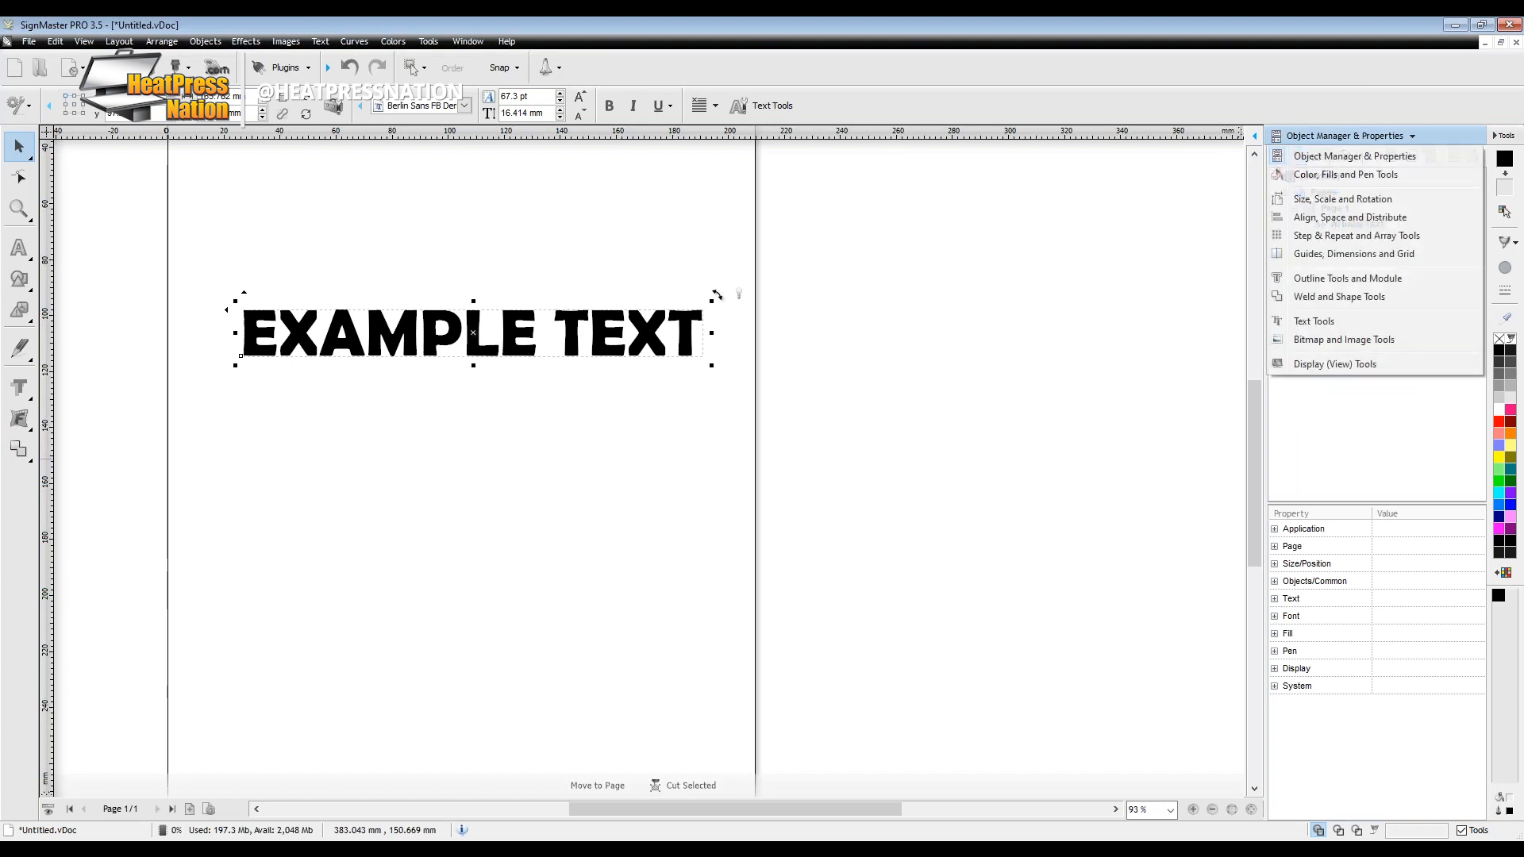
click(1358, 175)
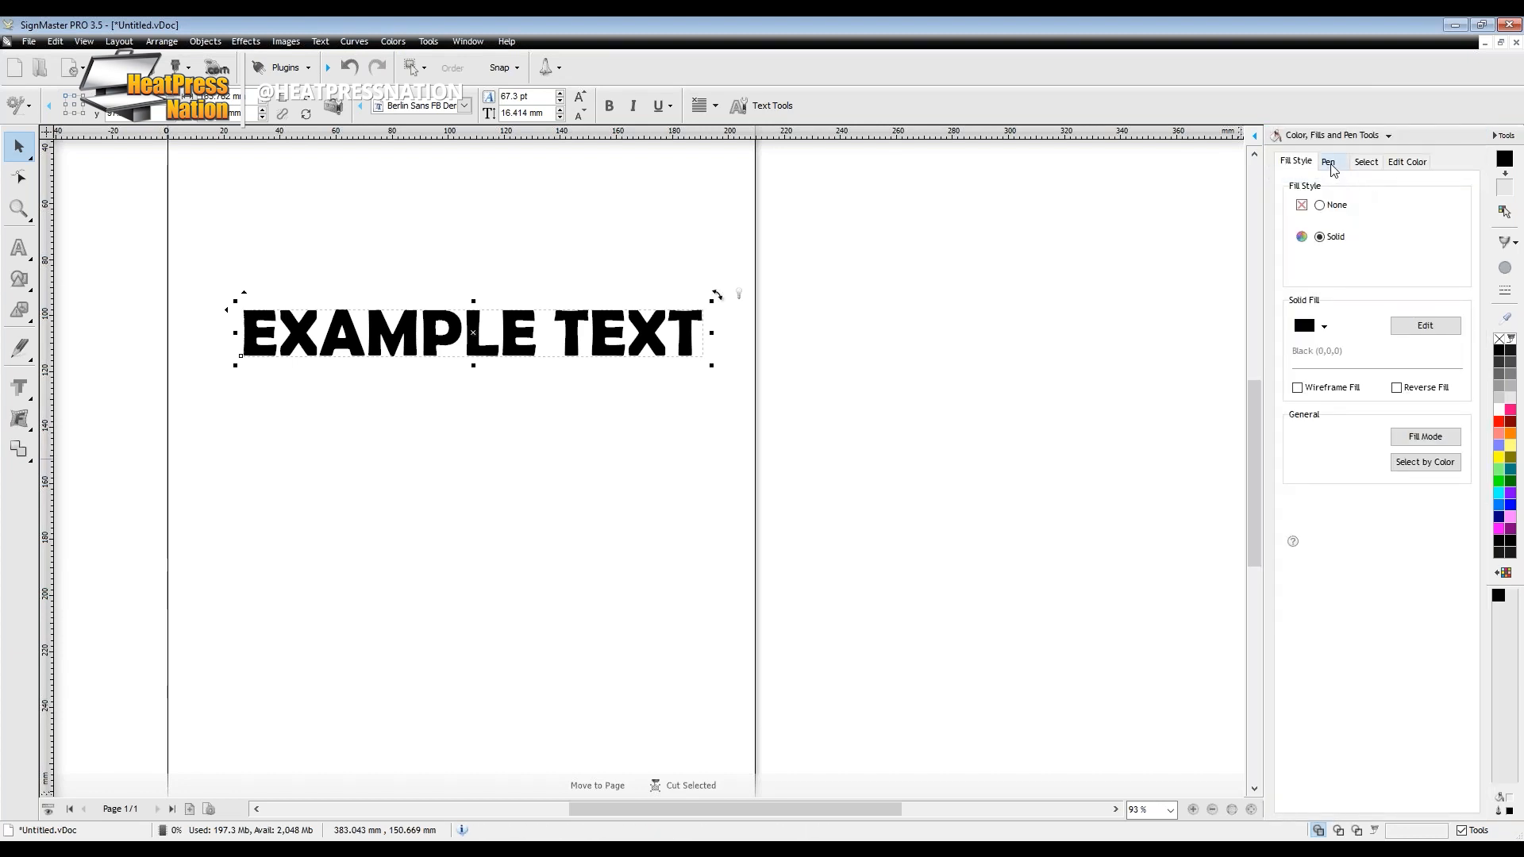
click(1331, 165)
click(1369, 163)
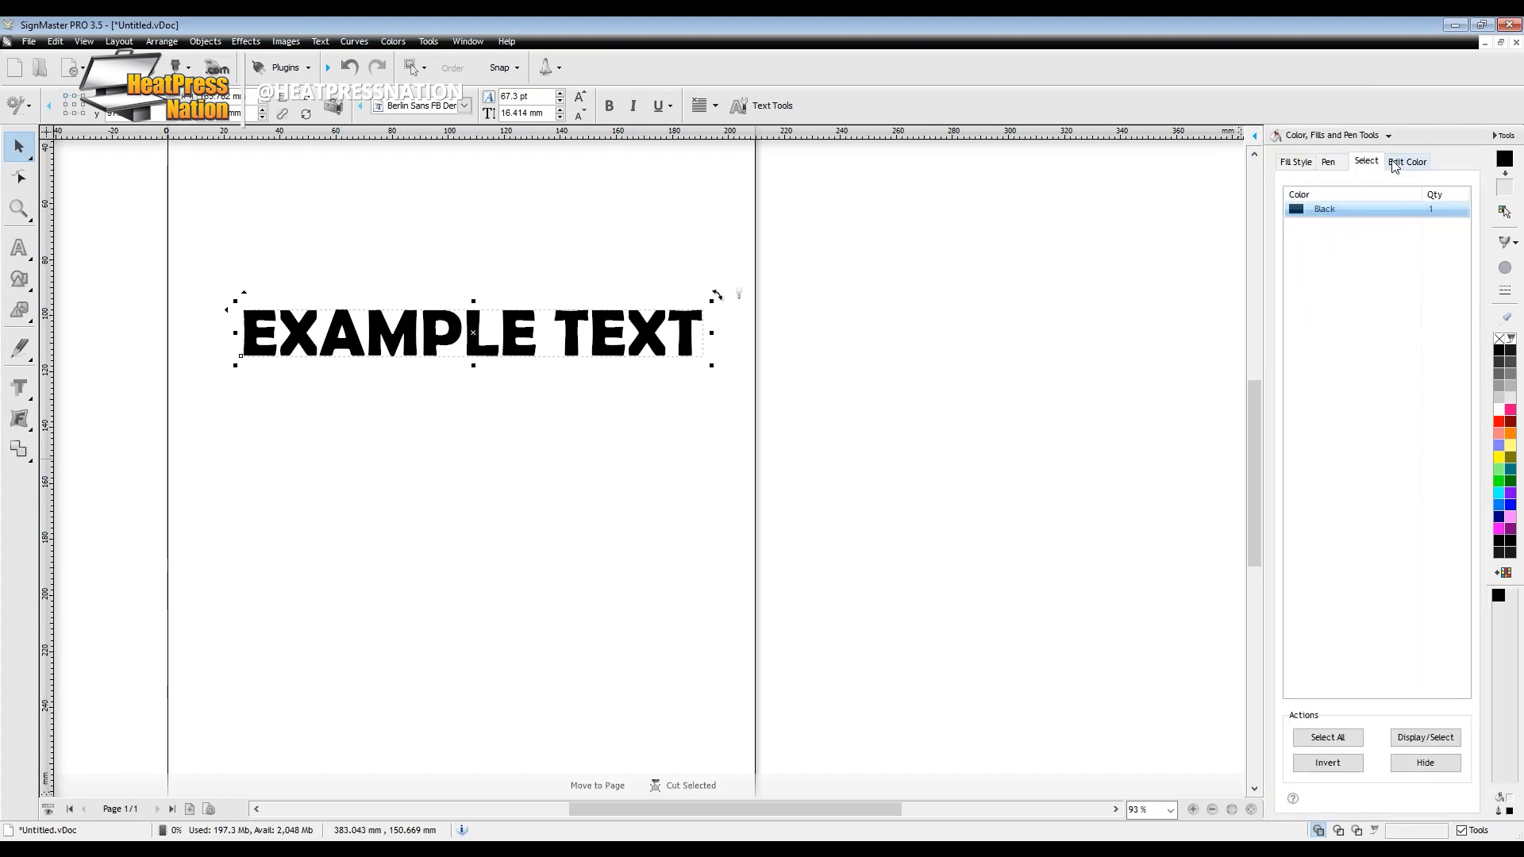
click(1395, 163)
Look through the Text Tools, the Weld and Shape Tools and the alignment tools, and return to the Text Tools.
click(1326, 136)
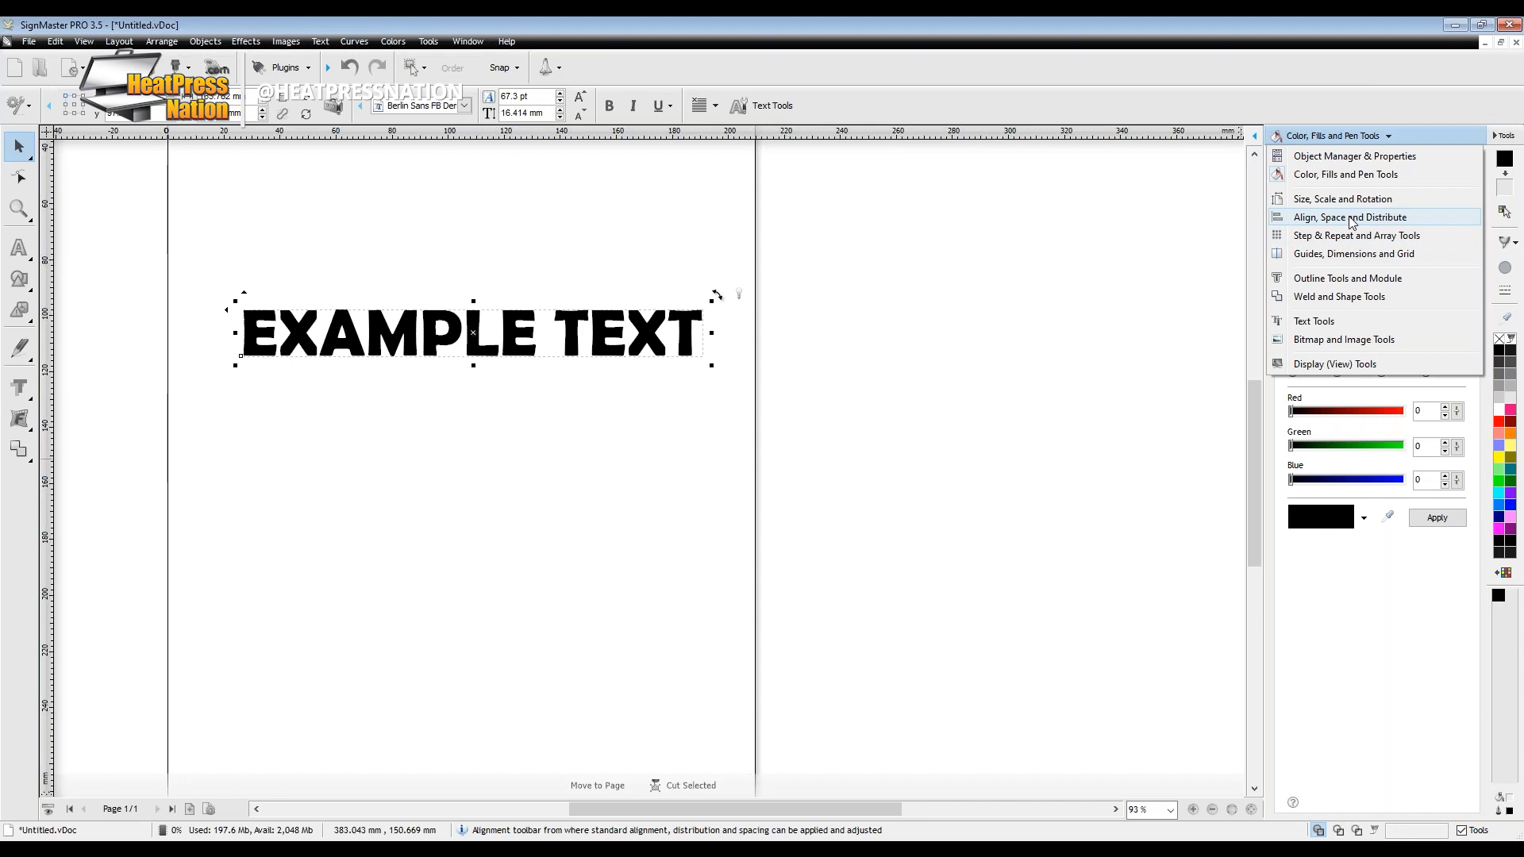
click(1318, 321)
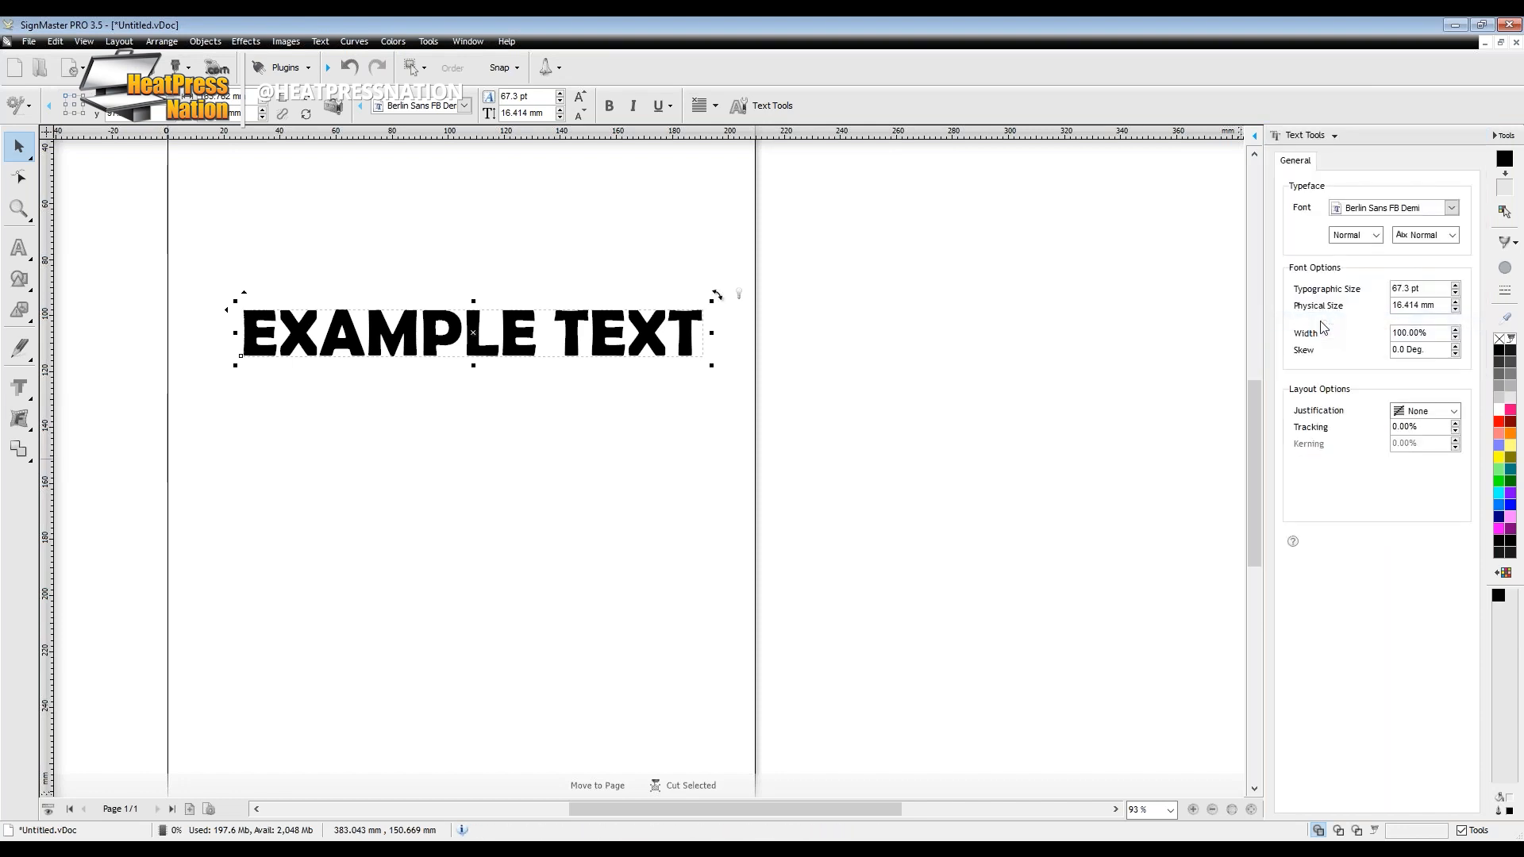
click(1310, 135)
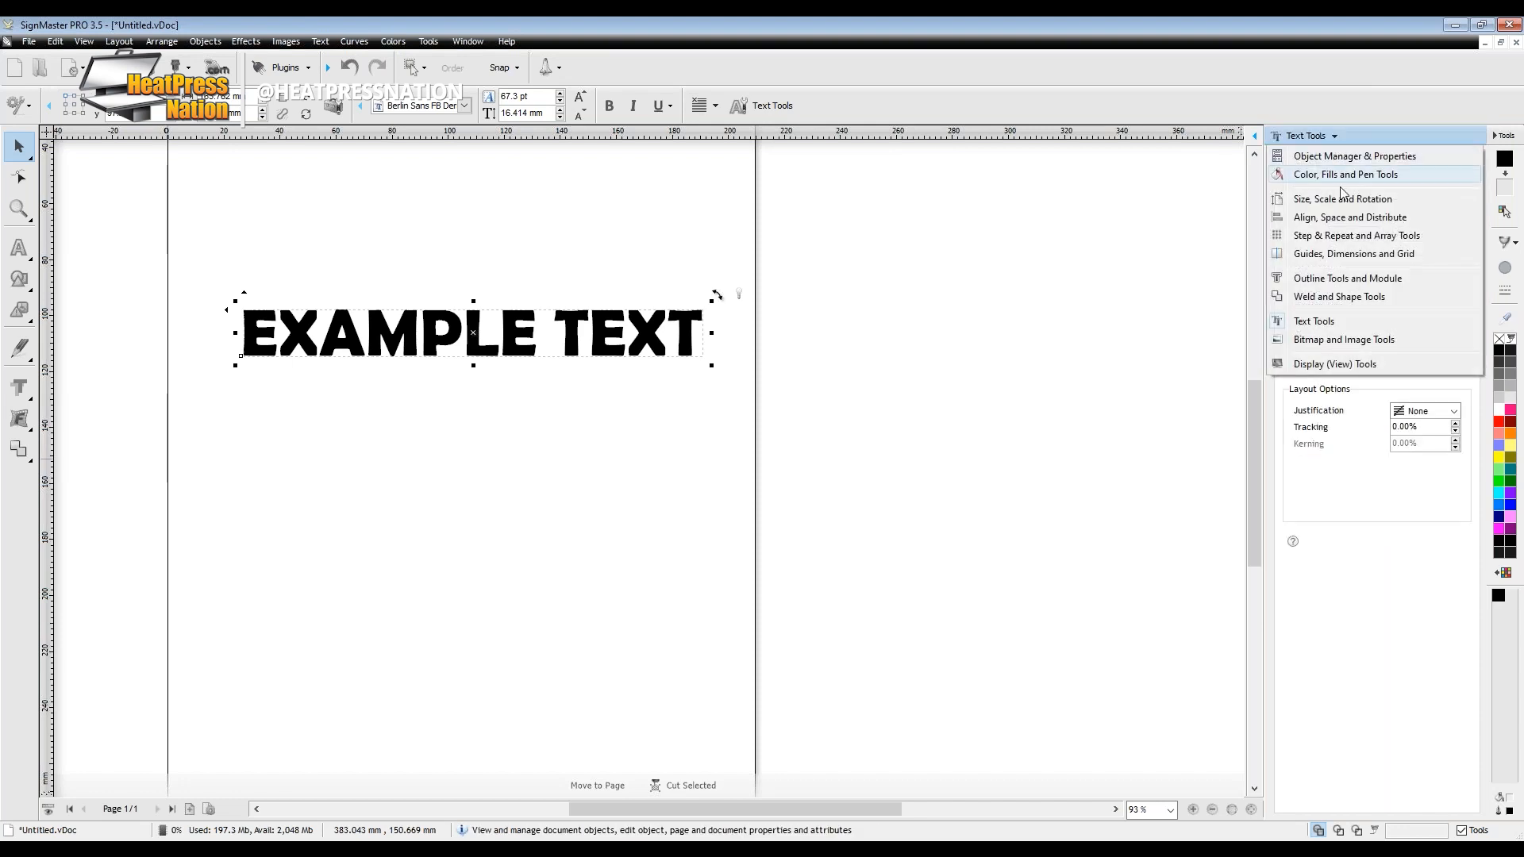
click(1343, 296)
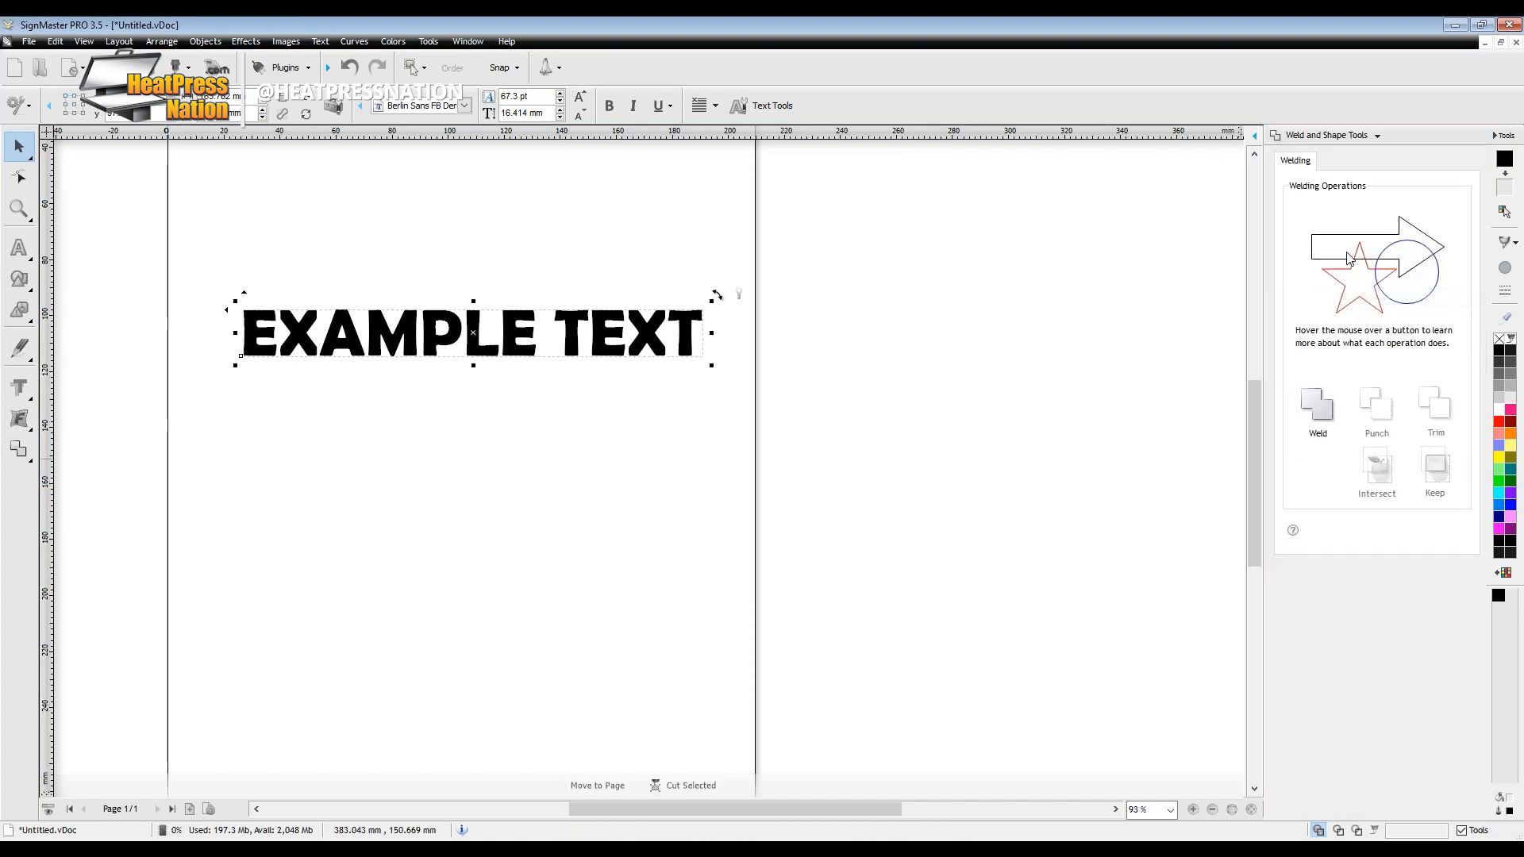
click(1340, 139)
click(1350, 211)
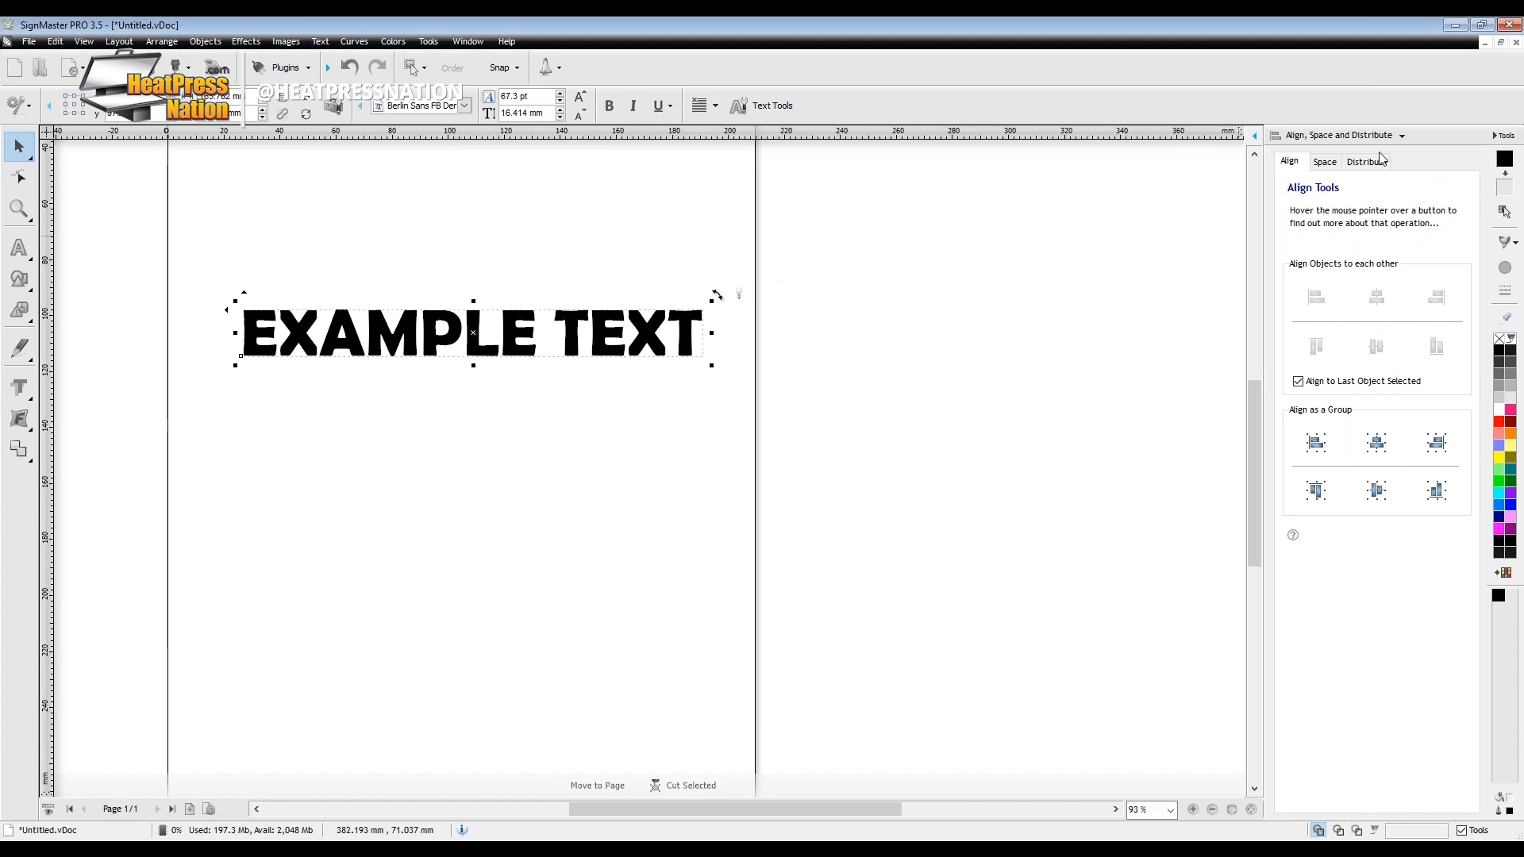
click(1340, 140)
click(1341, 320)
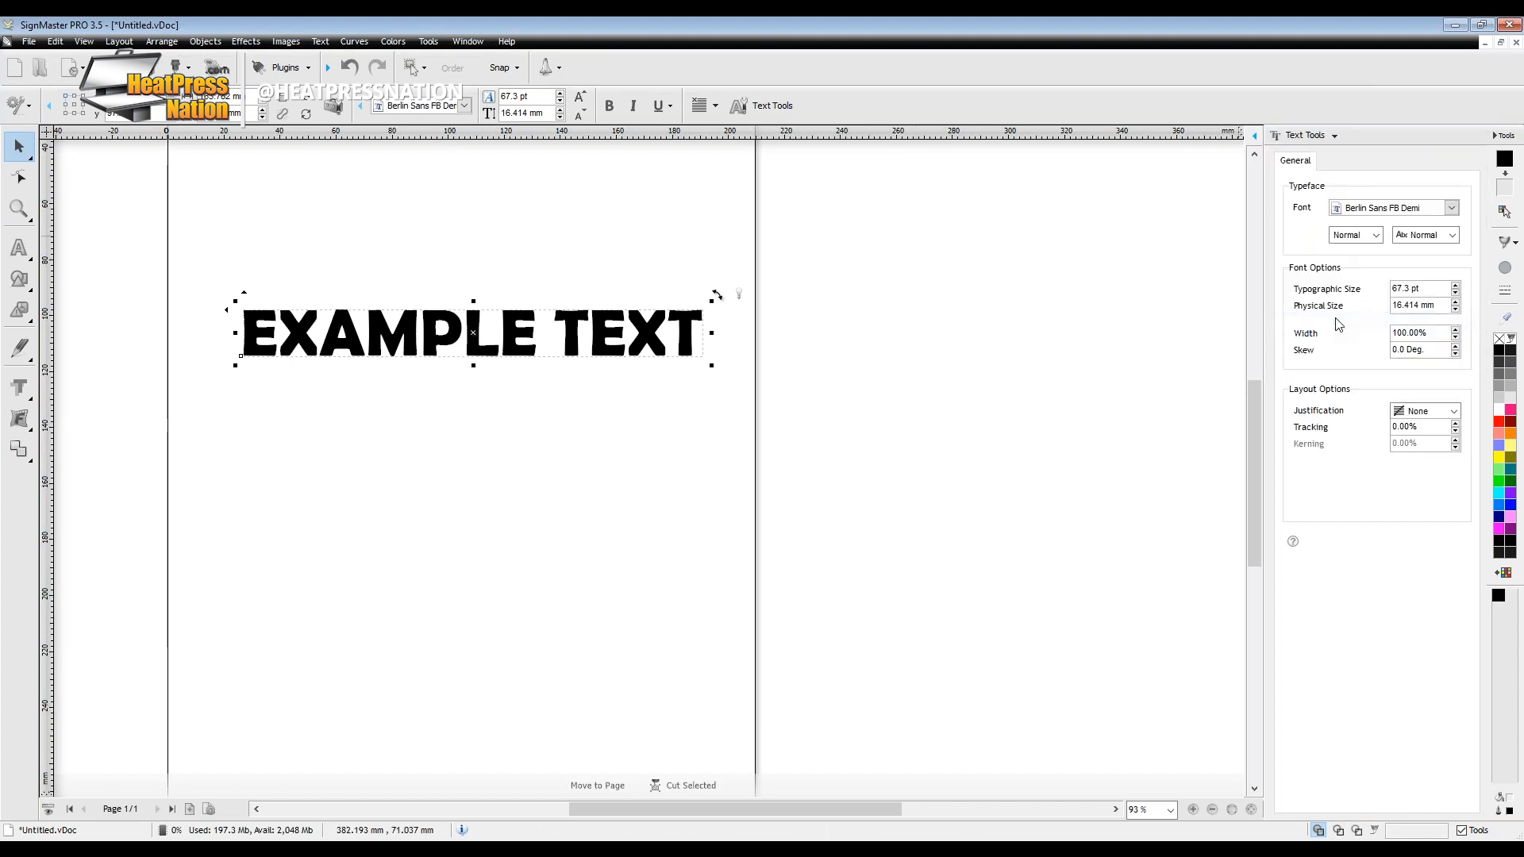
Try the Bahnschrift SemiBold Condensed and Bahnschrift SemiLight SemiConde fonts on EXAMPLE TEXT.
click(1451, 207)
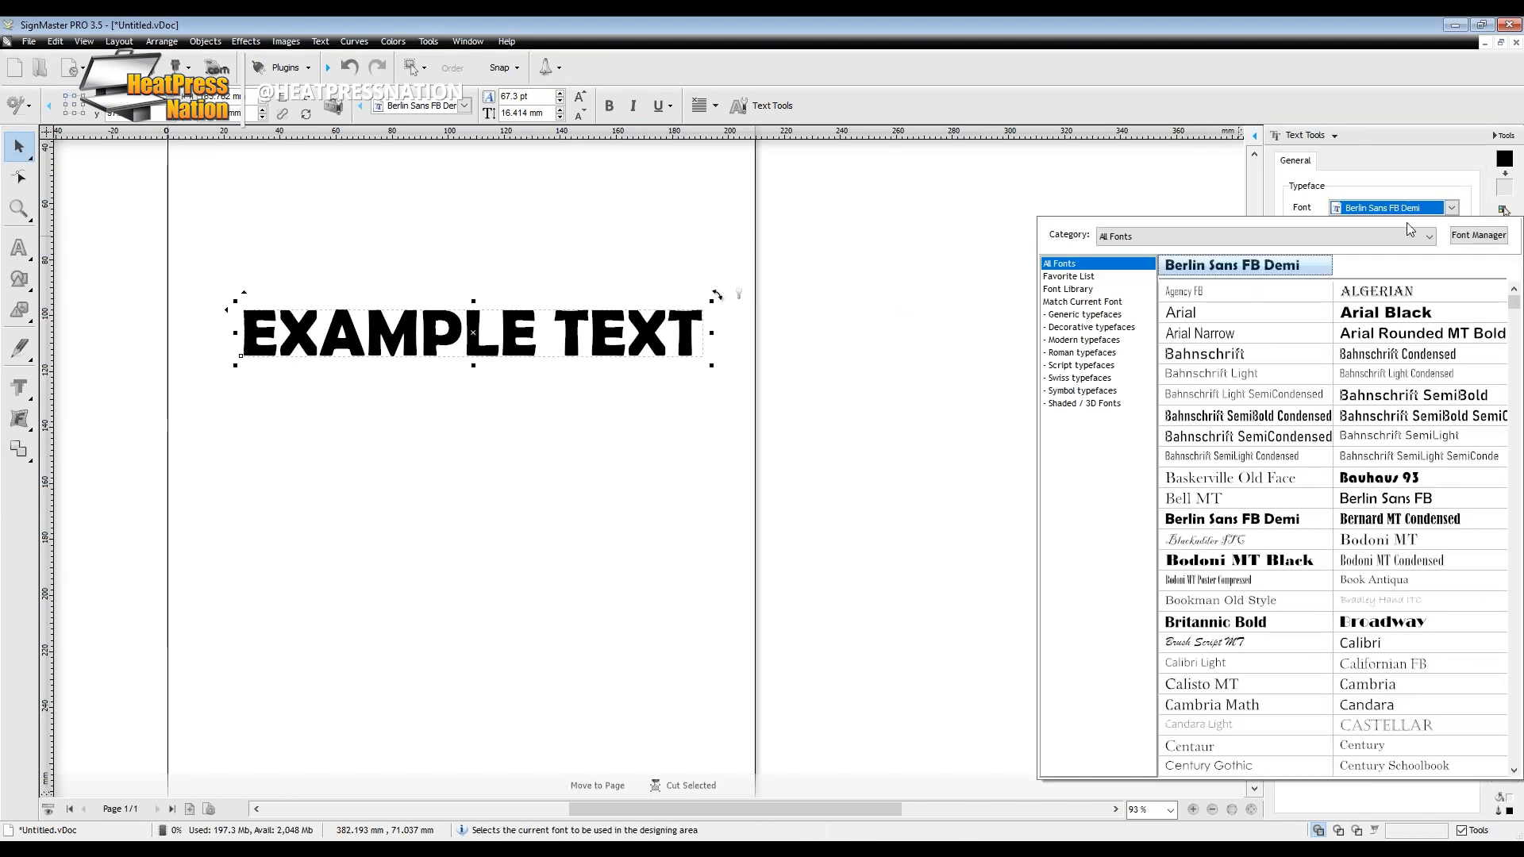
click(1282, 417)
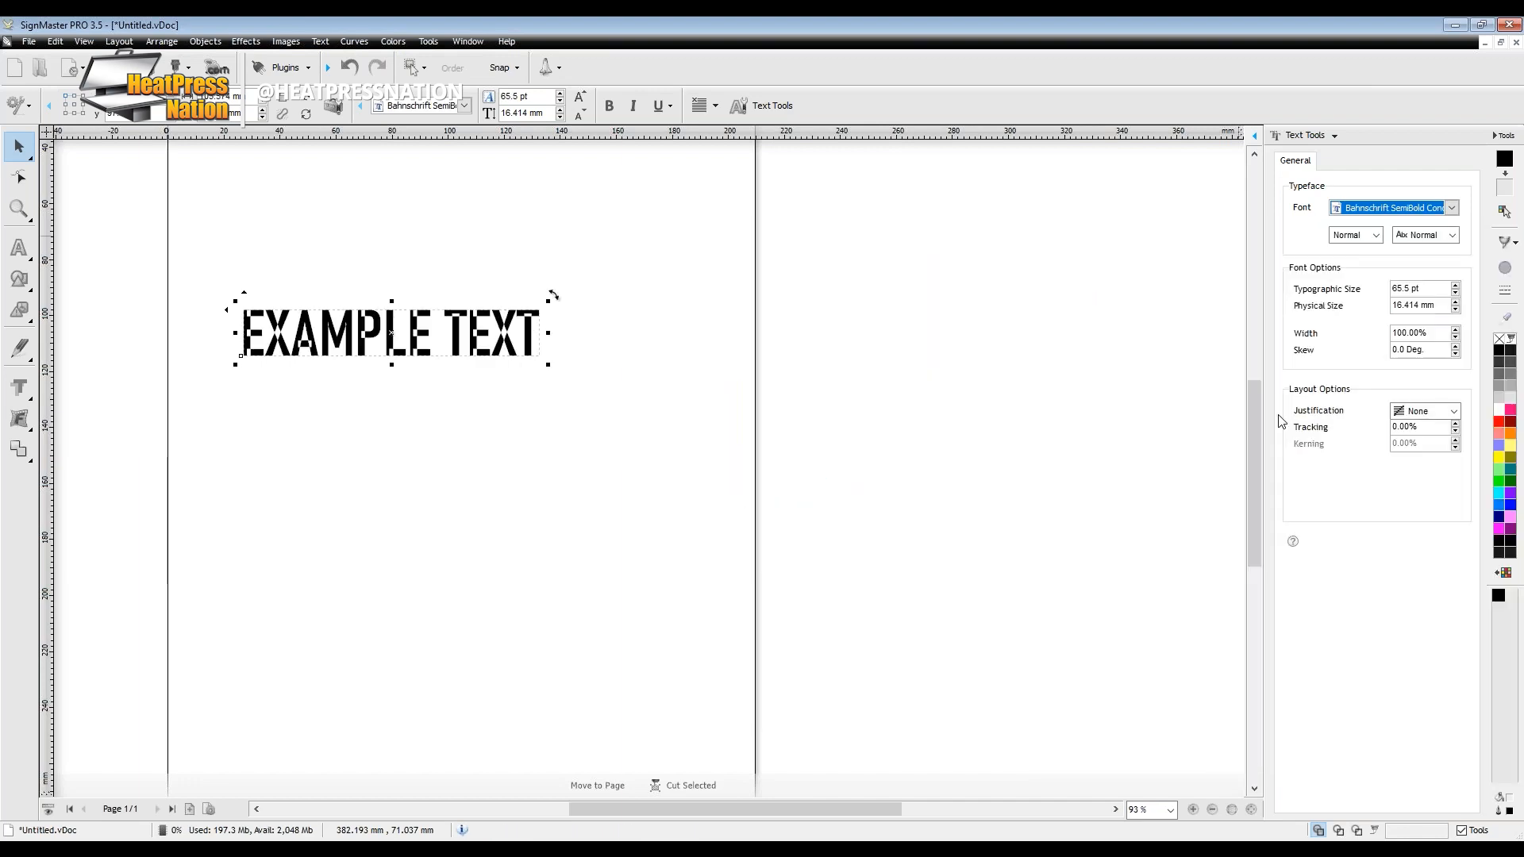
click(1451, 208)
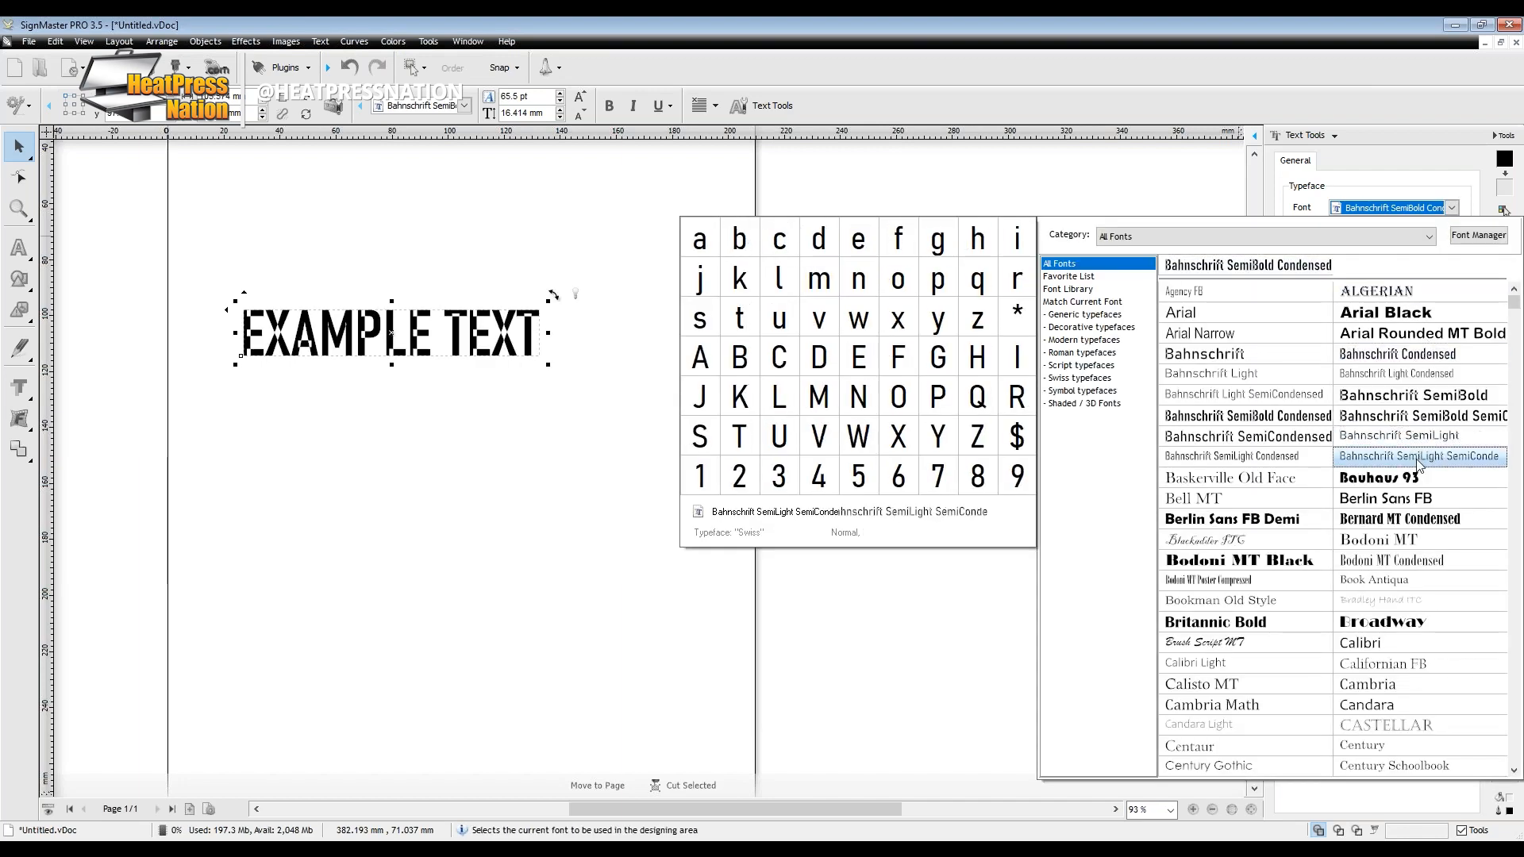
click(1415, 486)
Set the font of EXAMPLE TEXT to Stencil.
click(1451, 208)
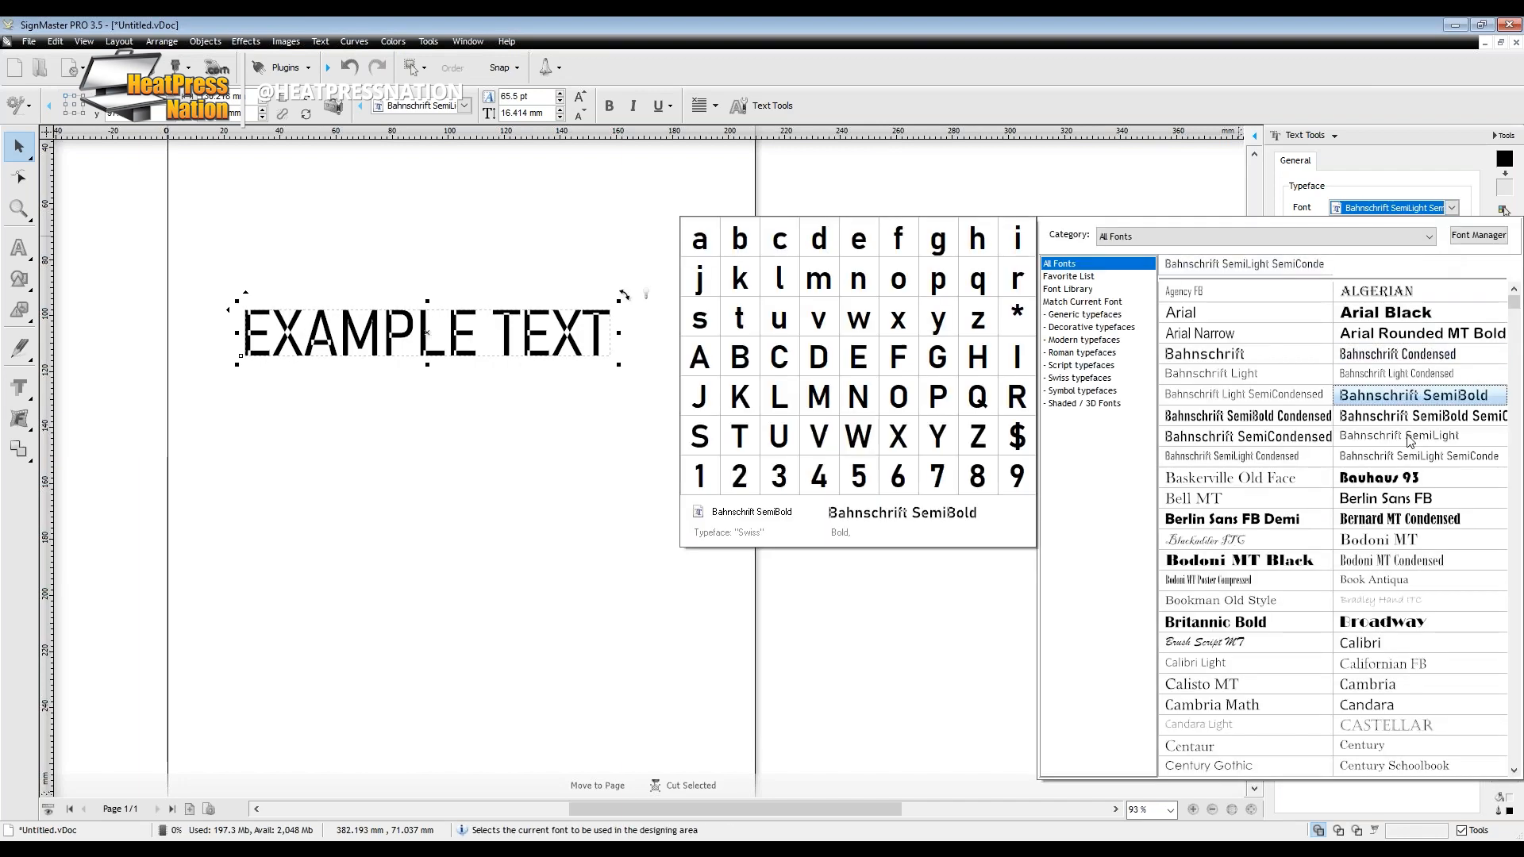
scroll(1375, 547, down, 5)
scroll(1376, 548, down, 10)
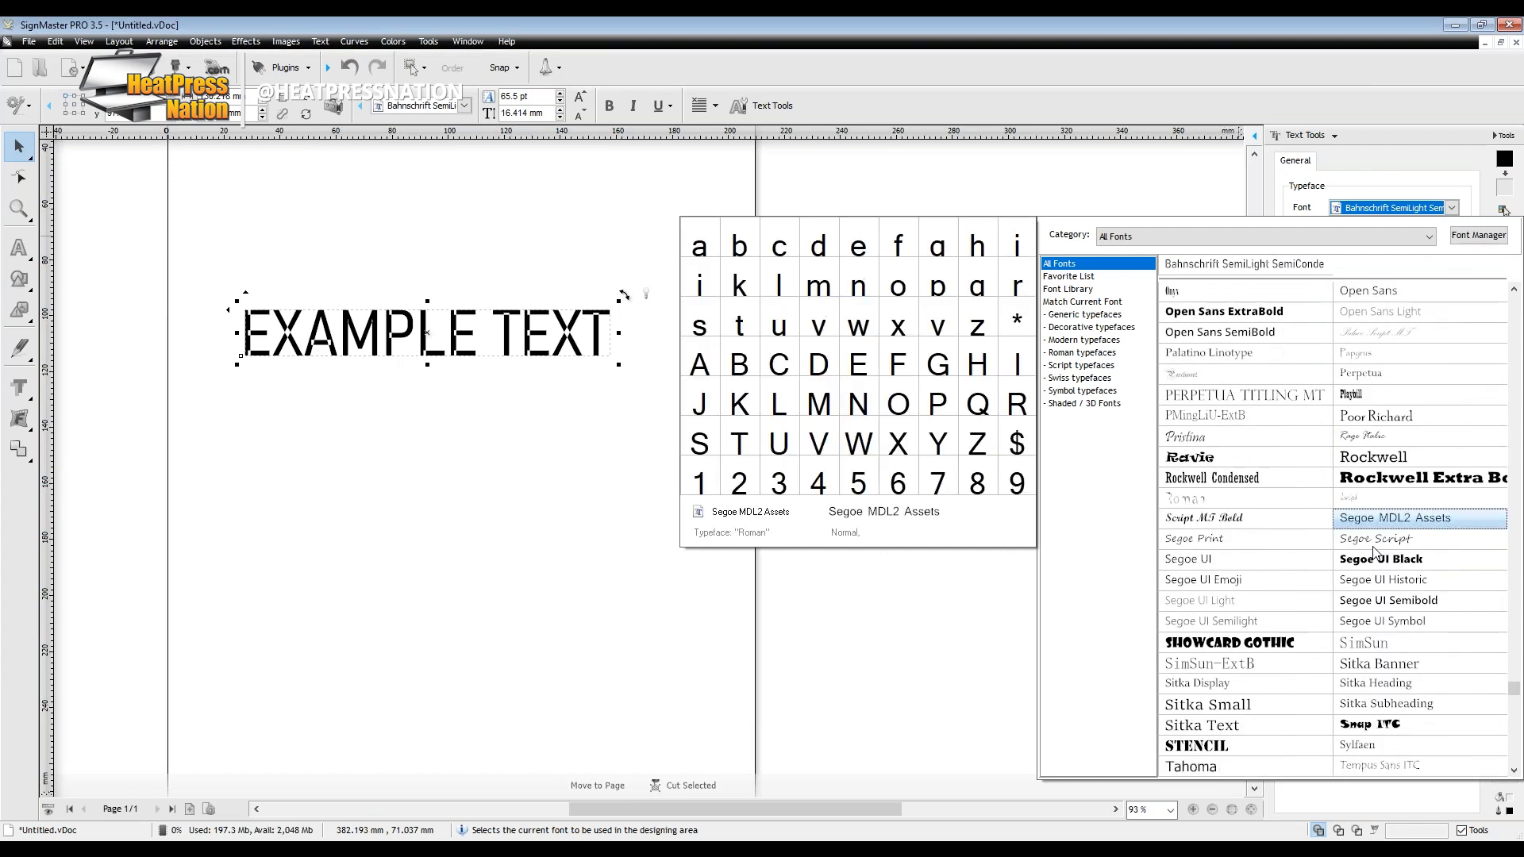
click(1255, 602)
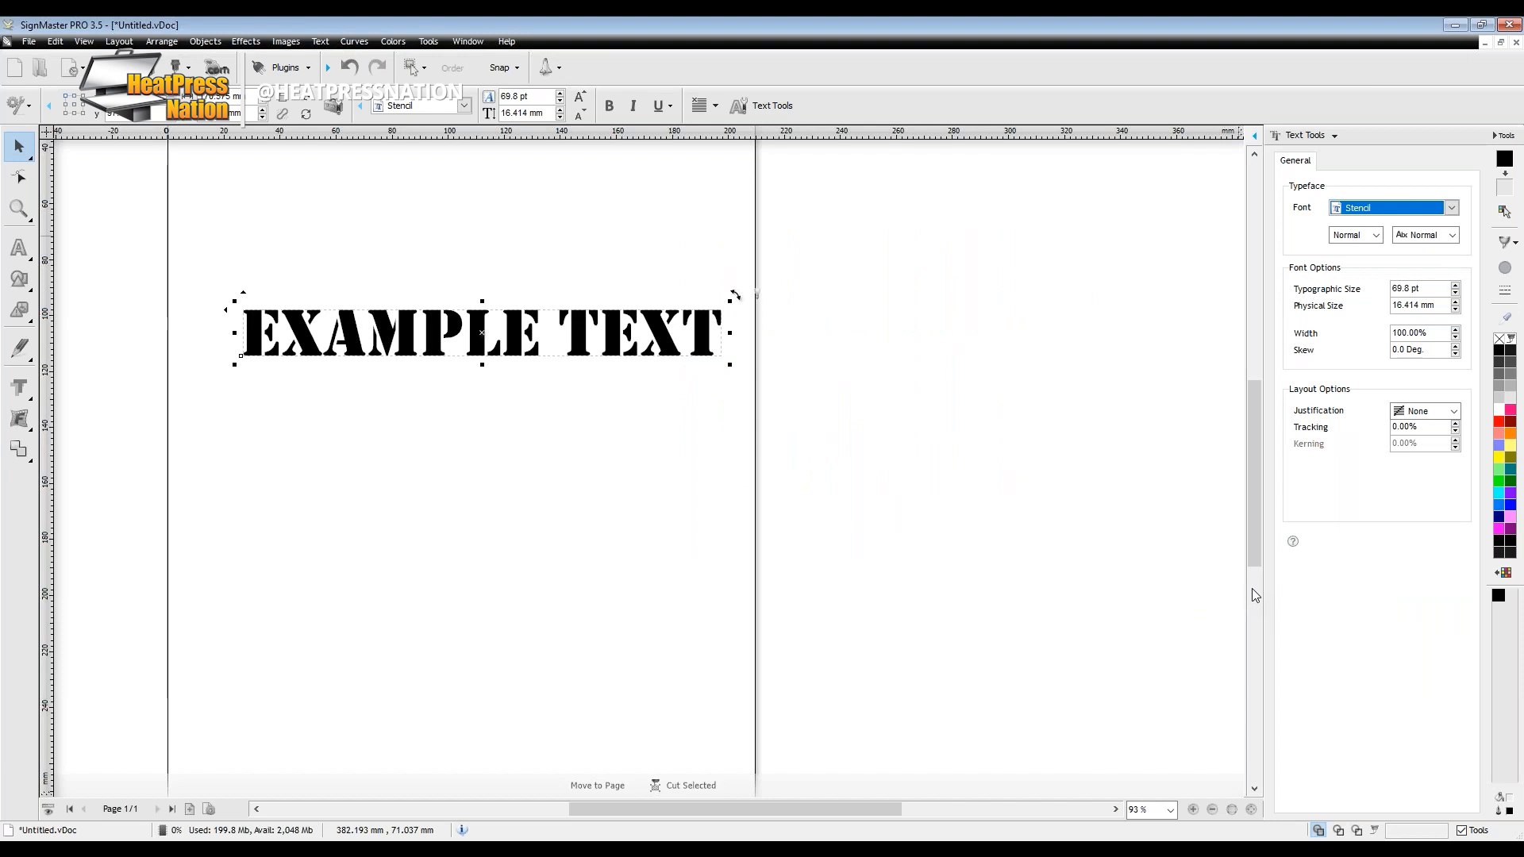
click(19, 252)
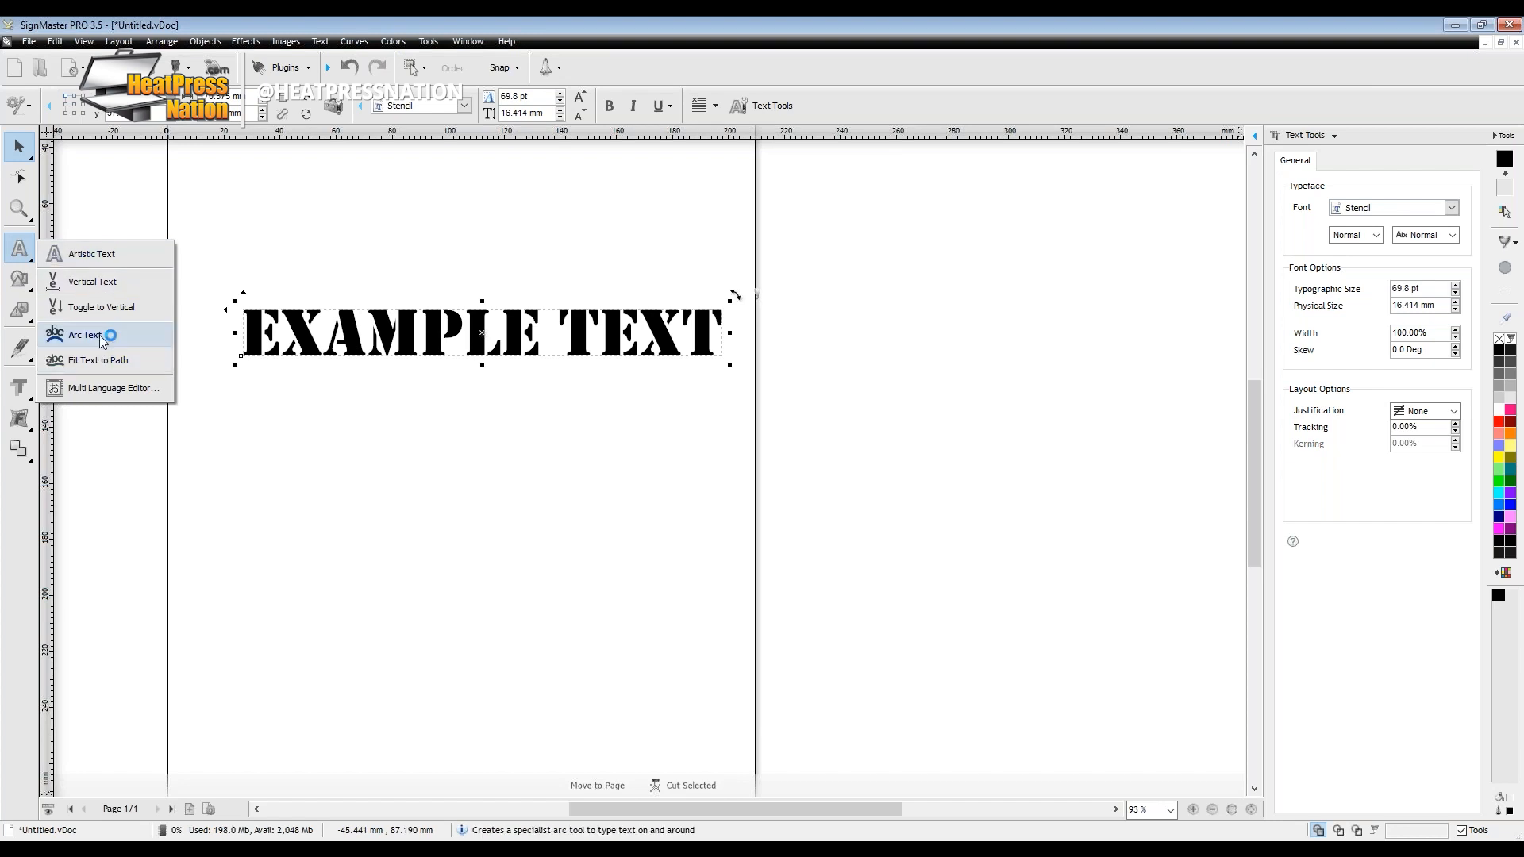
click(111, 334)
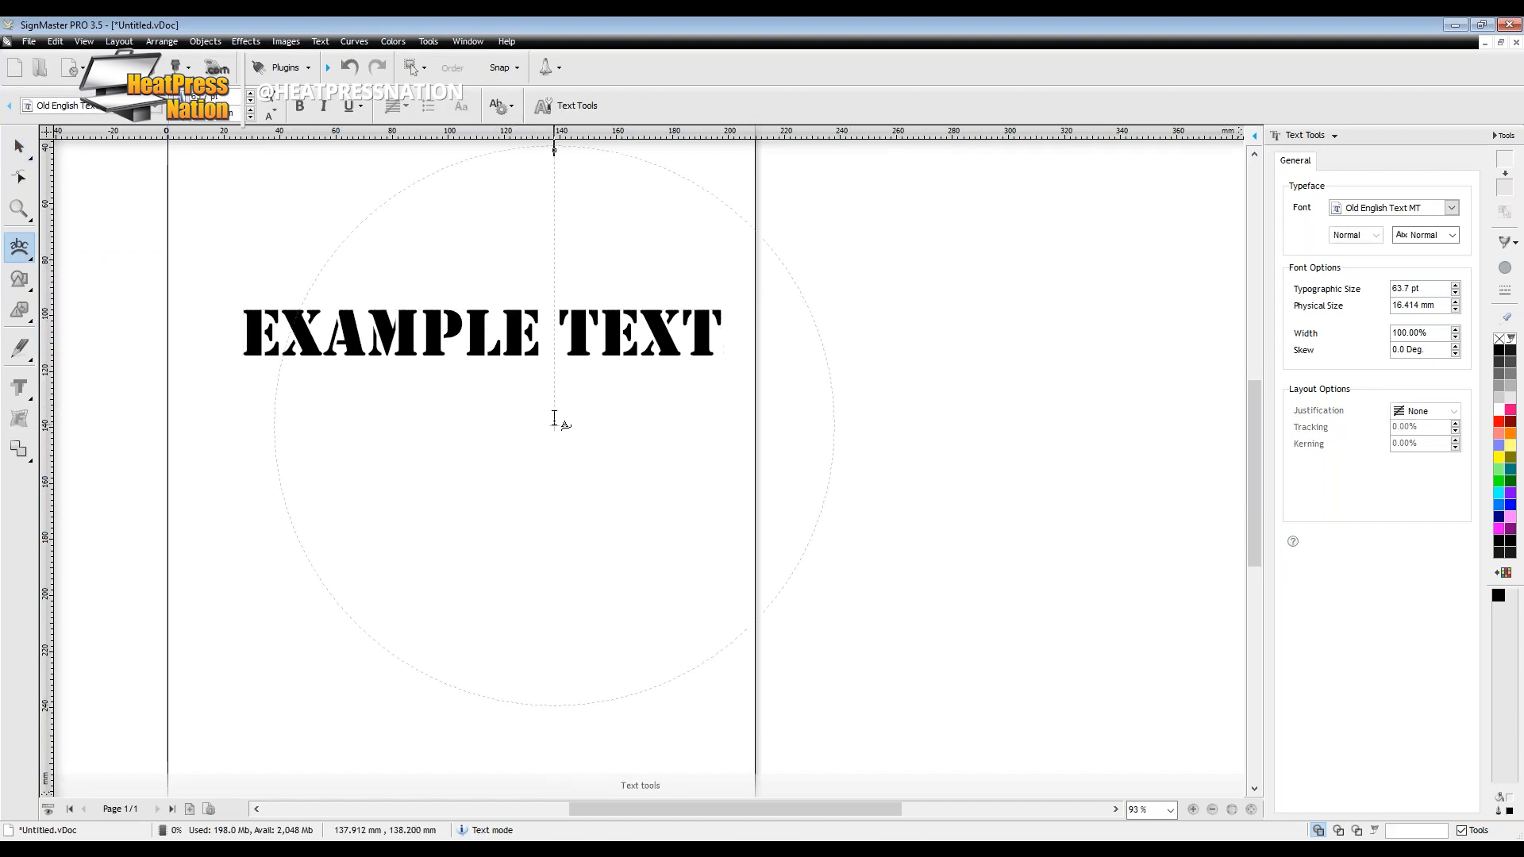
click(19, 253)
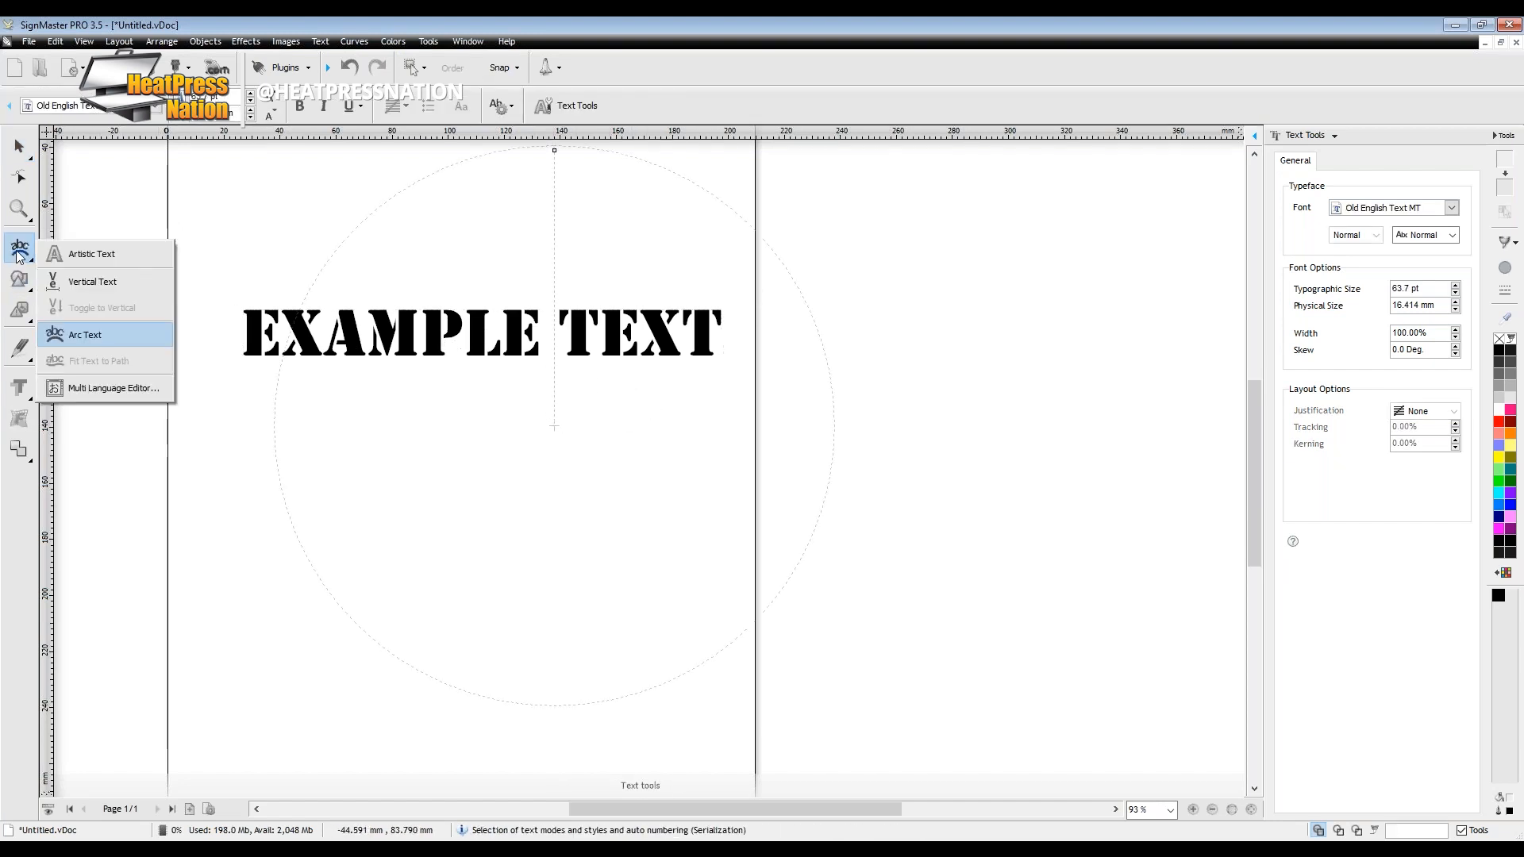
click(85, 334)
click(19, 146)
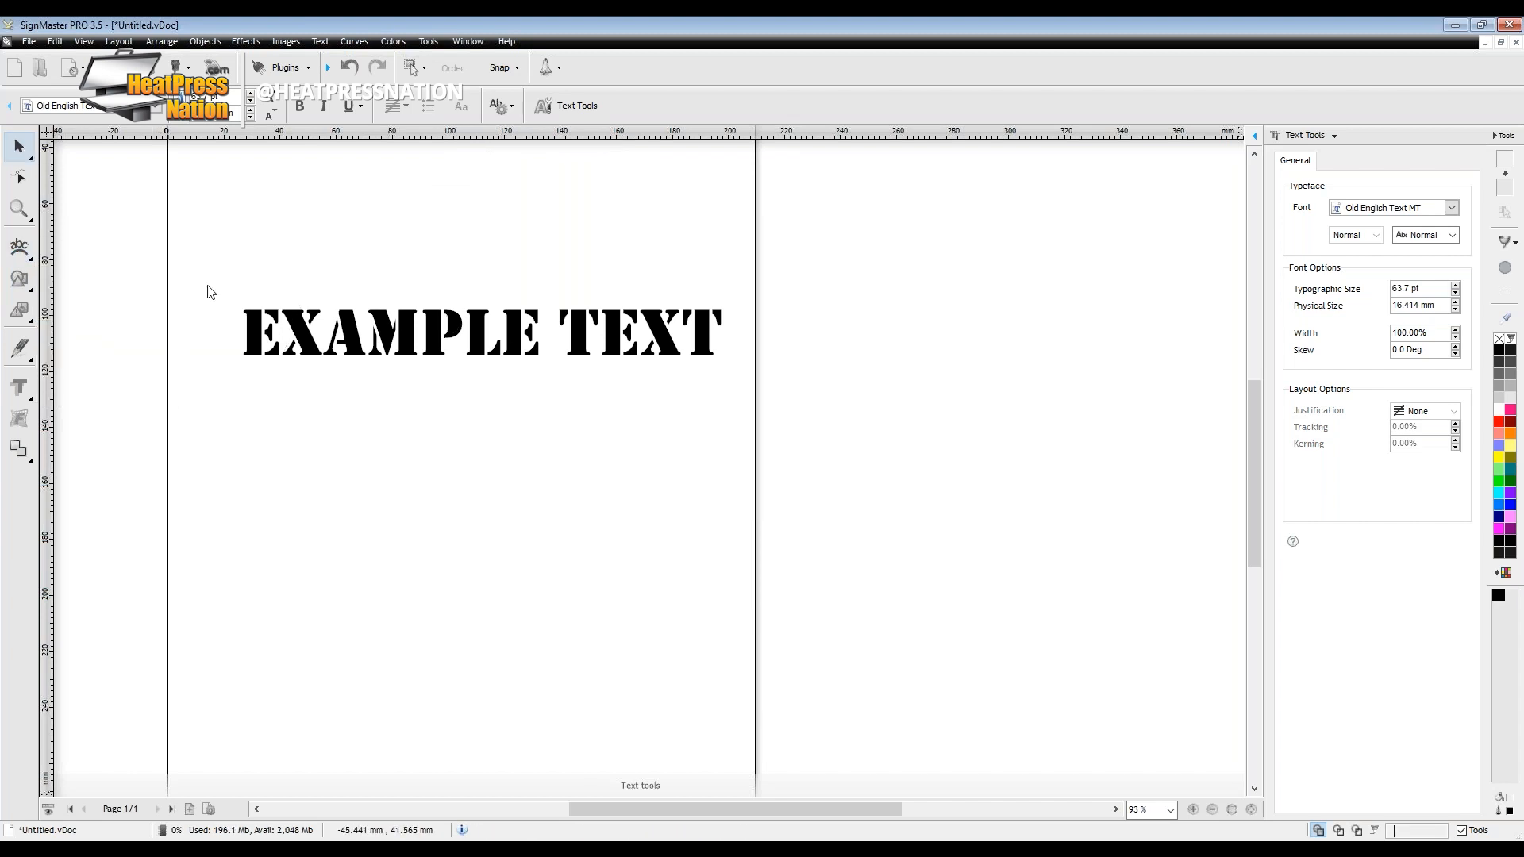
Move EXAMPLE TEXT off the page to its right and place an Arc Text circle near the middle of the page.
drag(392, 343, 940, 522)
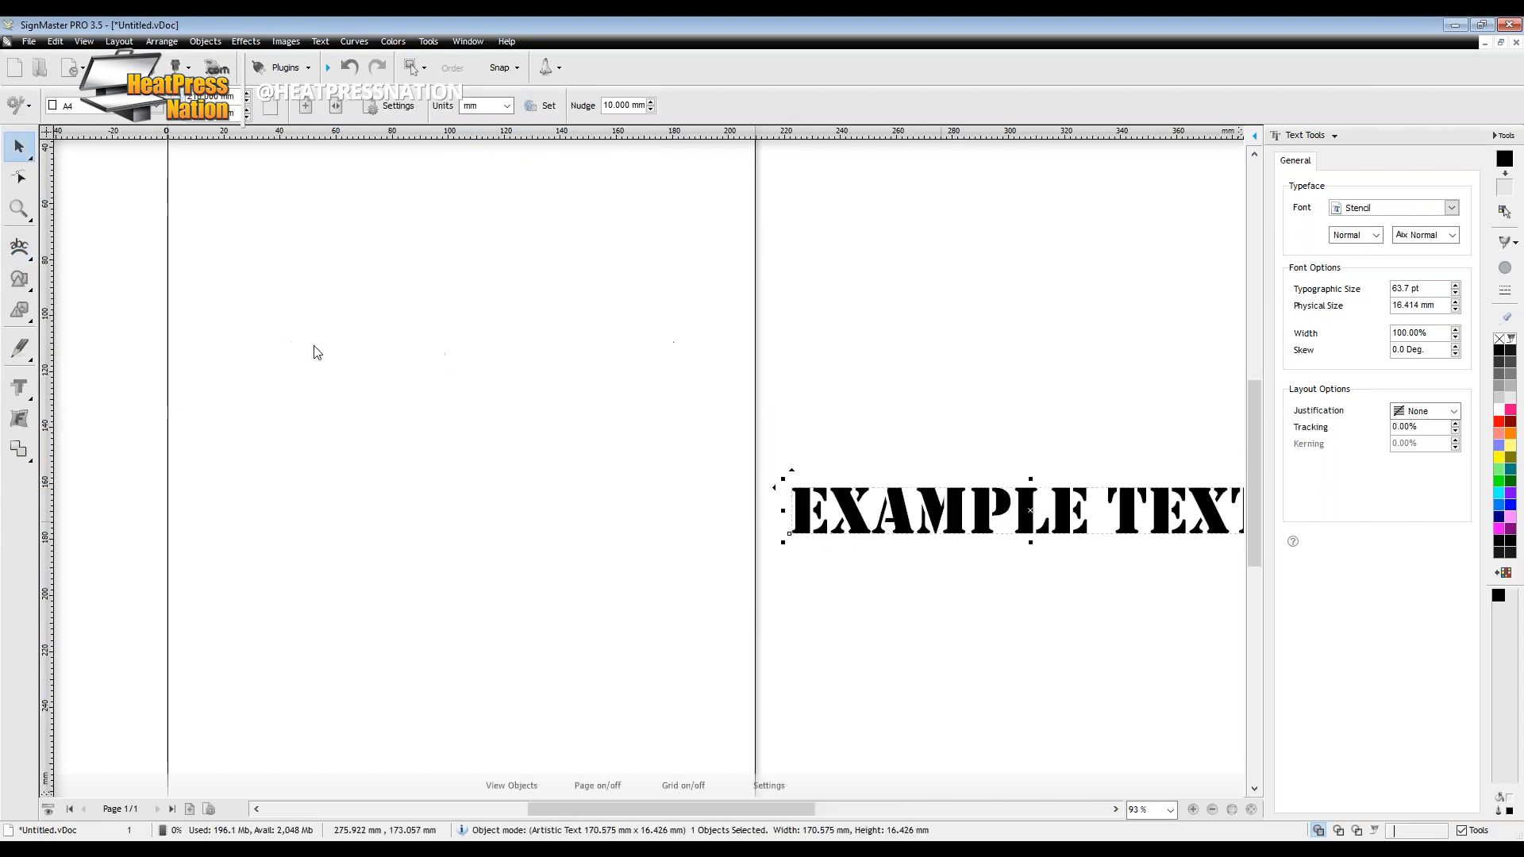
click(19, 253)
click(19, 253)
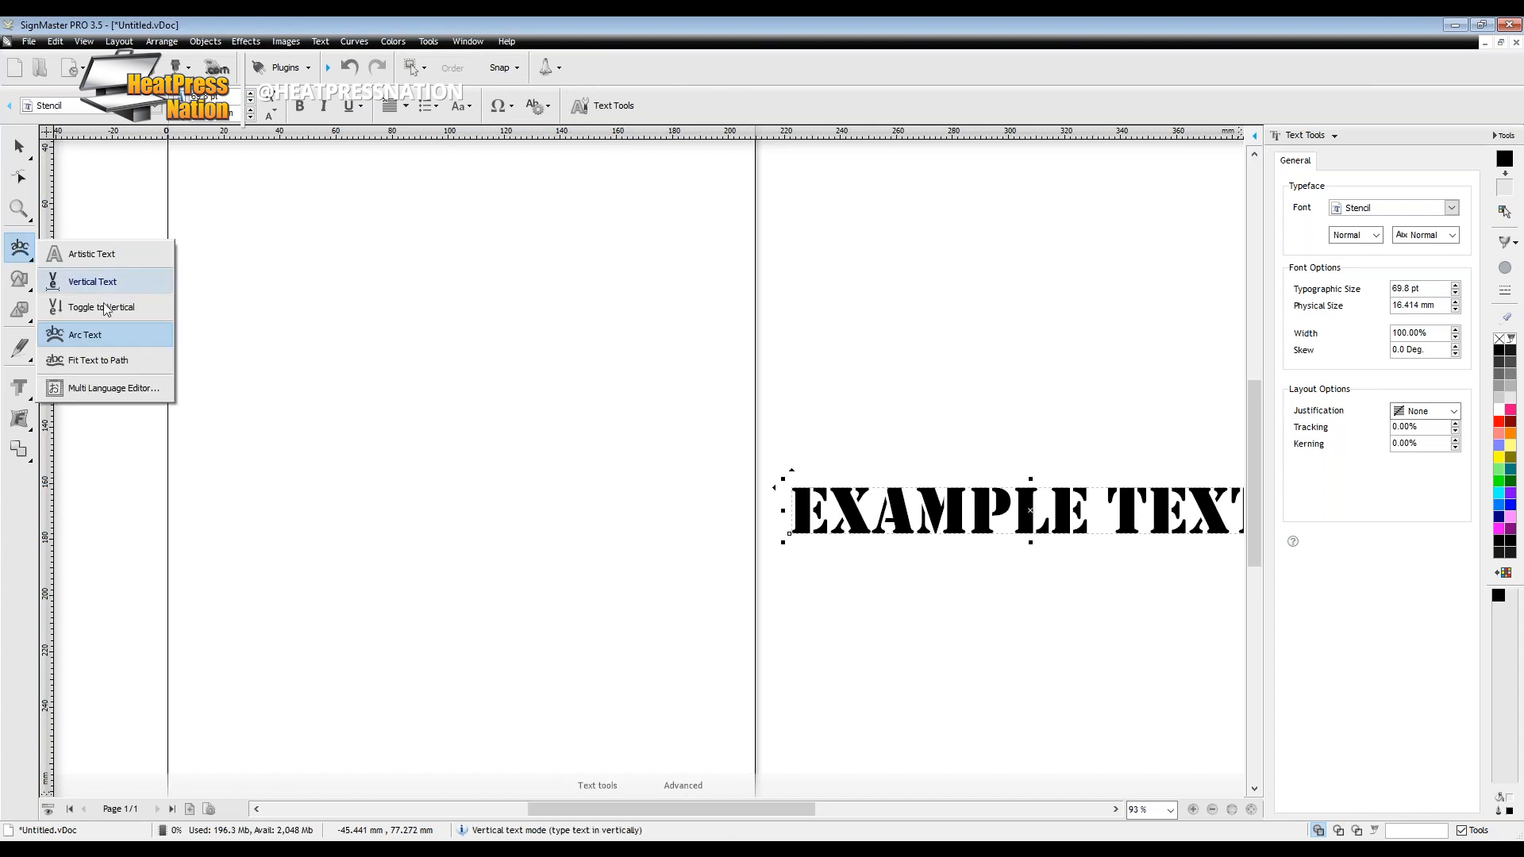
click(103, 351)
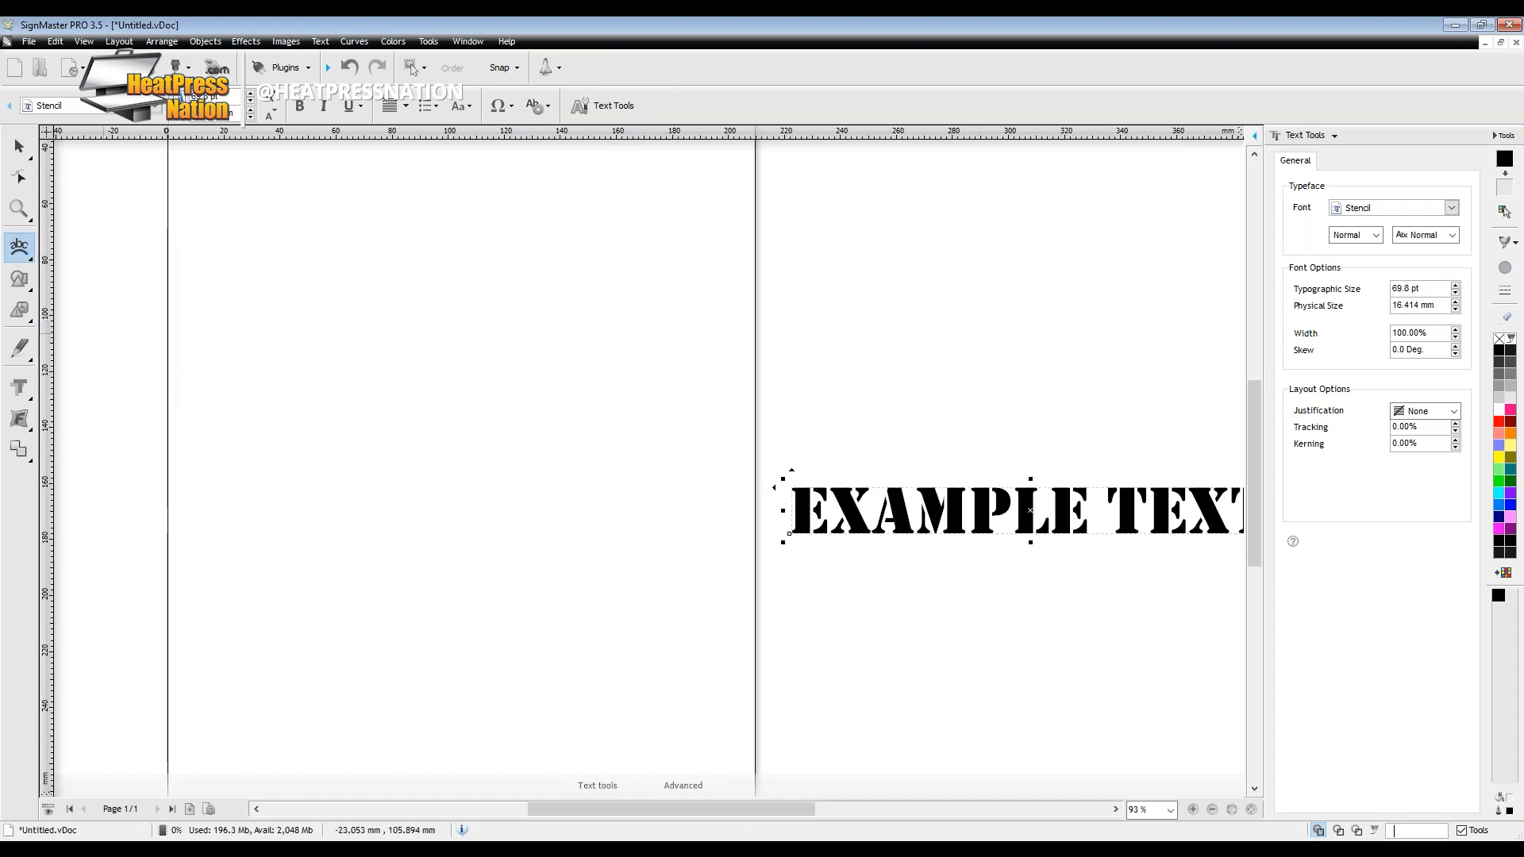
click(437, 452)
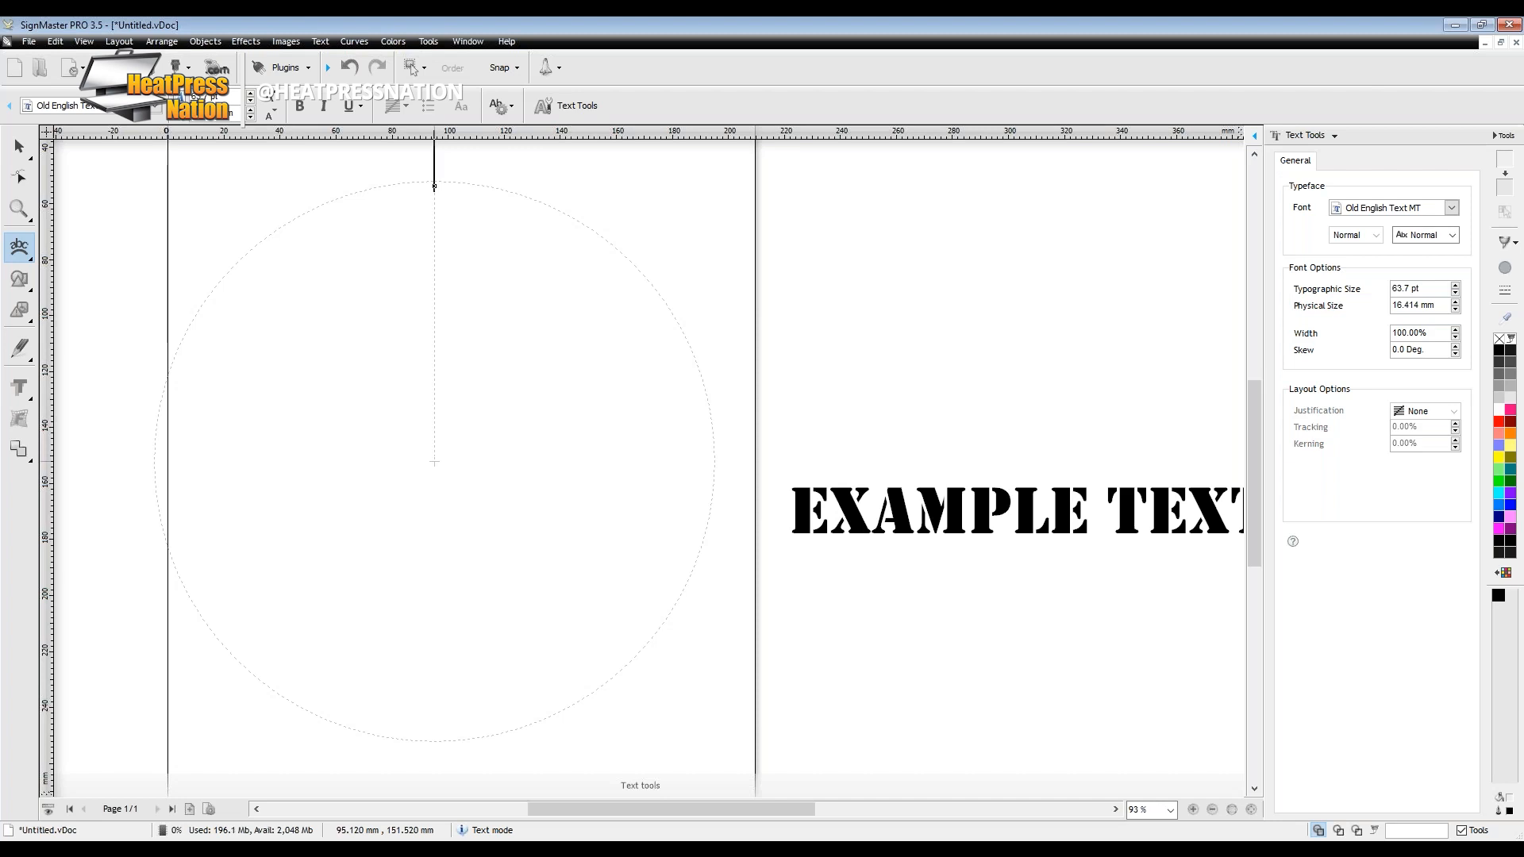
scroll(434, 462, up, 1)
scroll(642, 462, down, 2)
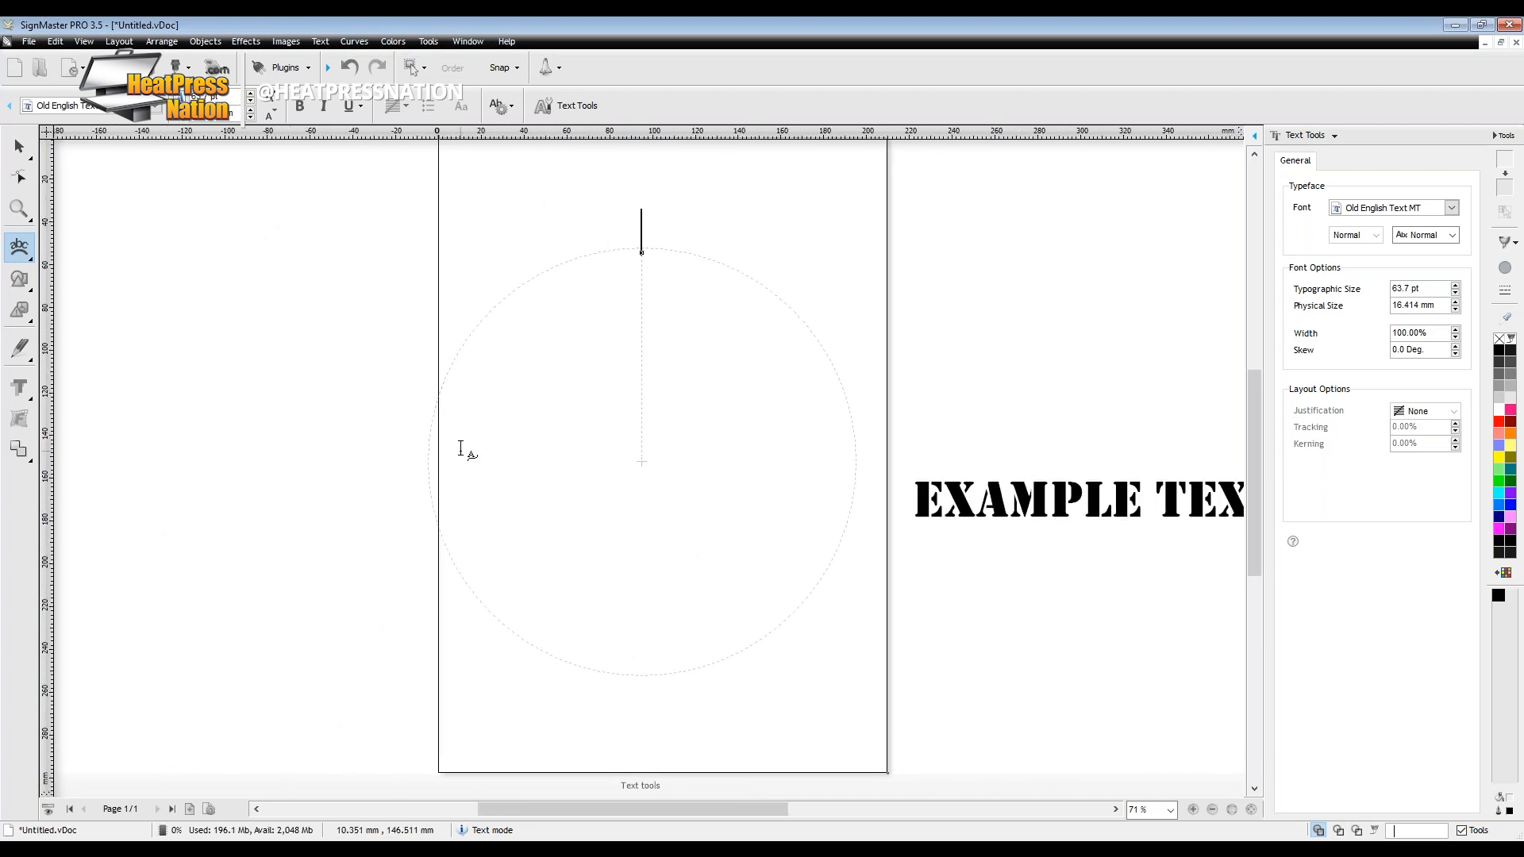
text(EARTH)
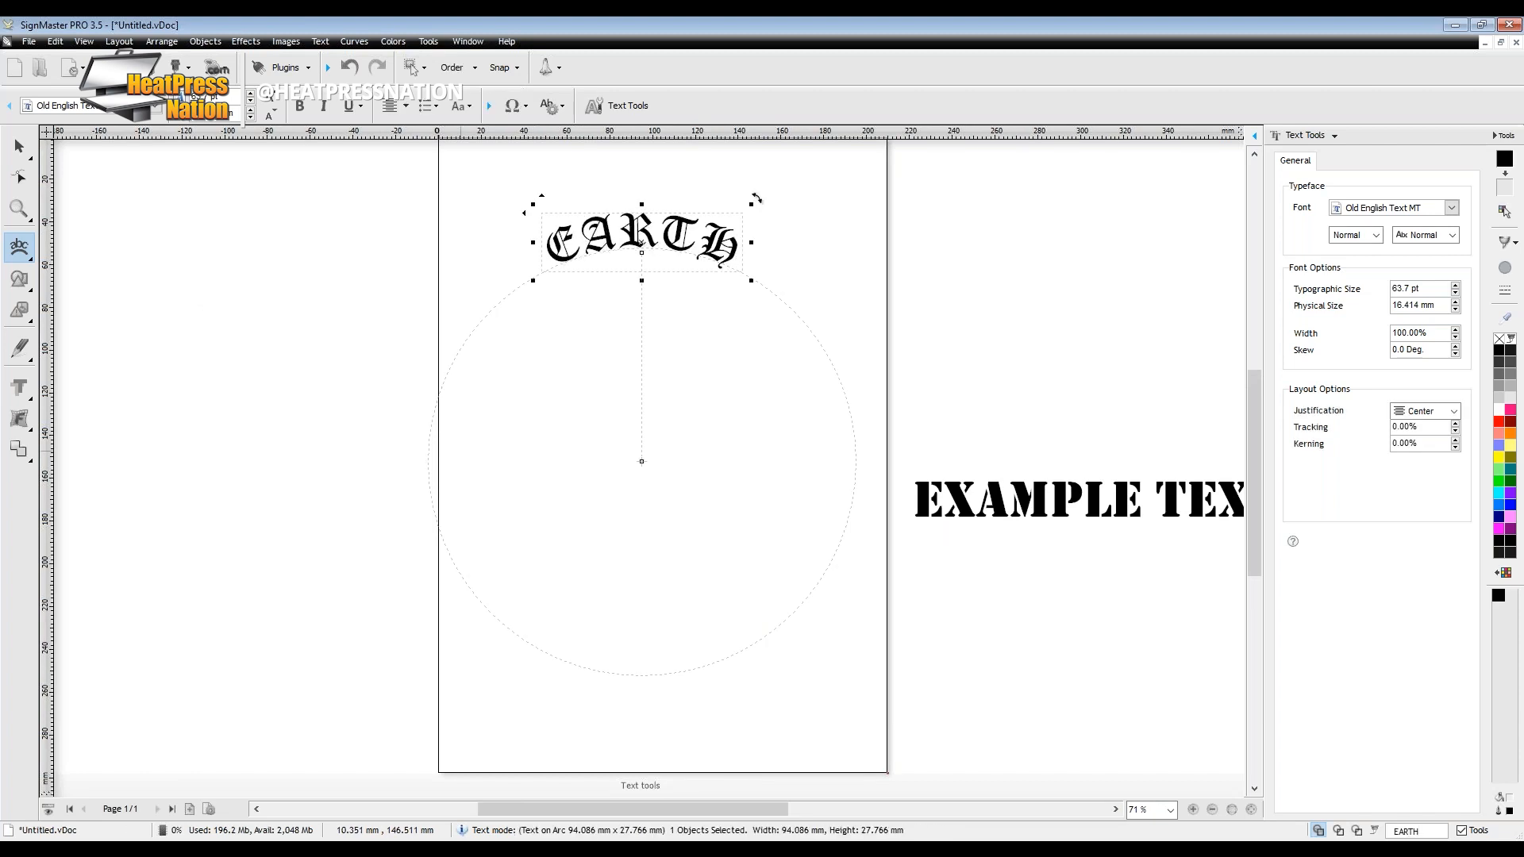
key(BackSpace)
key(BackSpace)
key(BackSpace)
key(BackSpace)
key(BackSpace)
Enter HEAT PRESS NATION along the arc and set its font to Bauhaus 93.
text(HE)
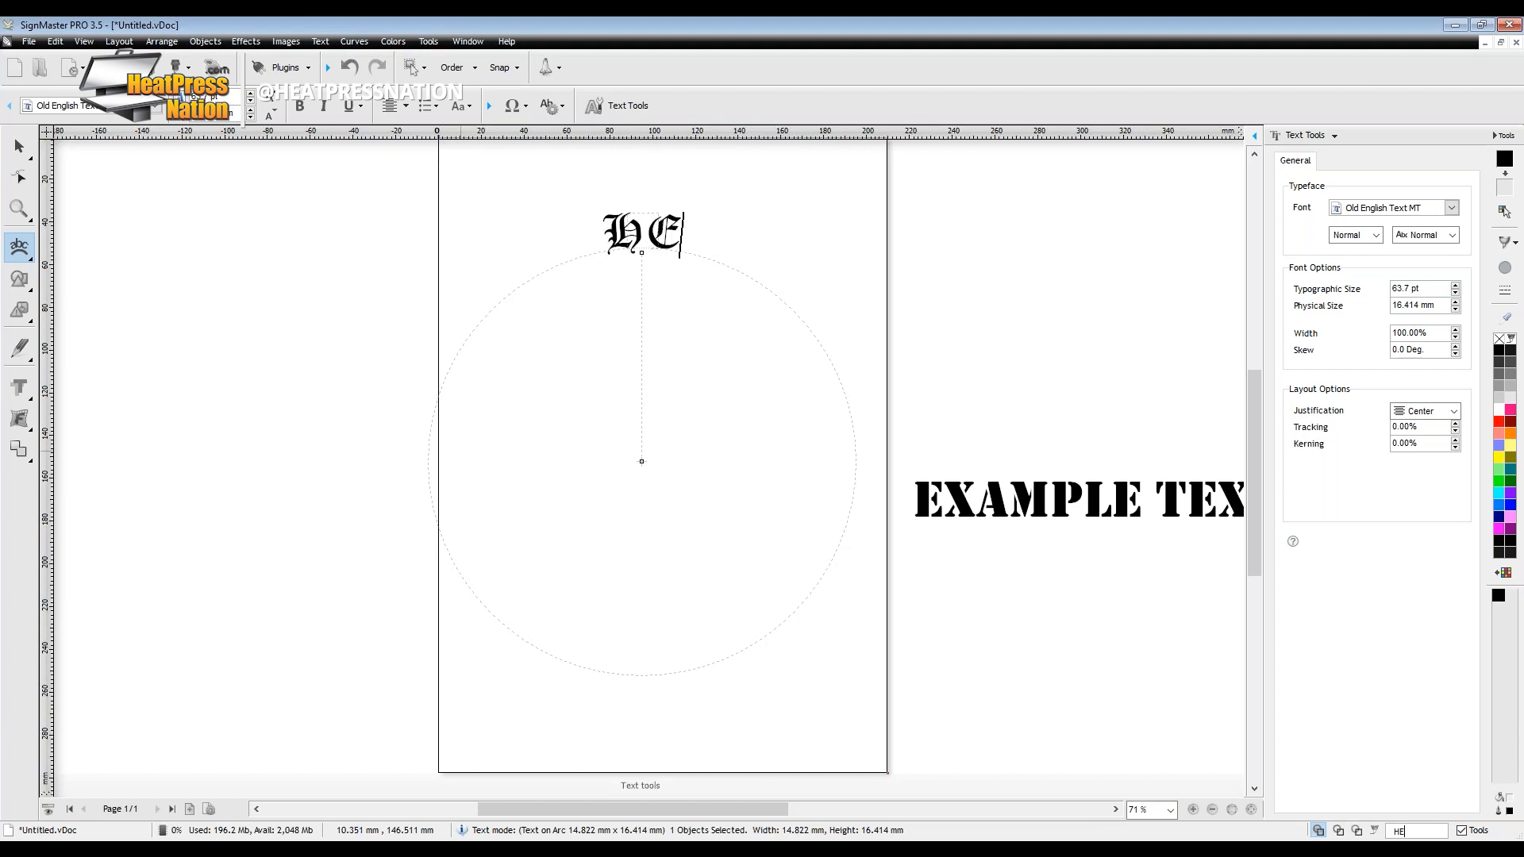
text(AT PRESS NATION)
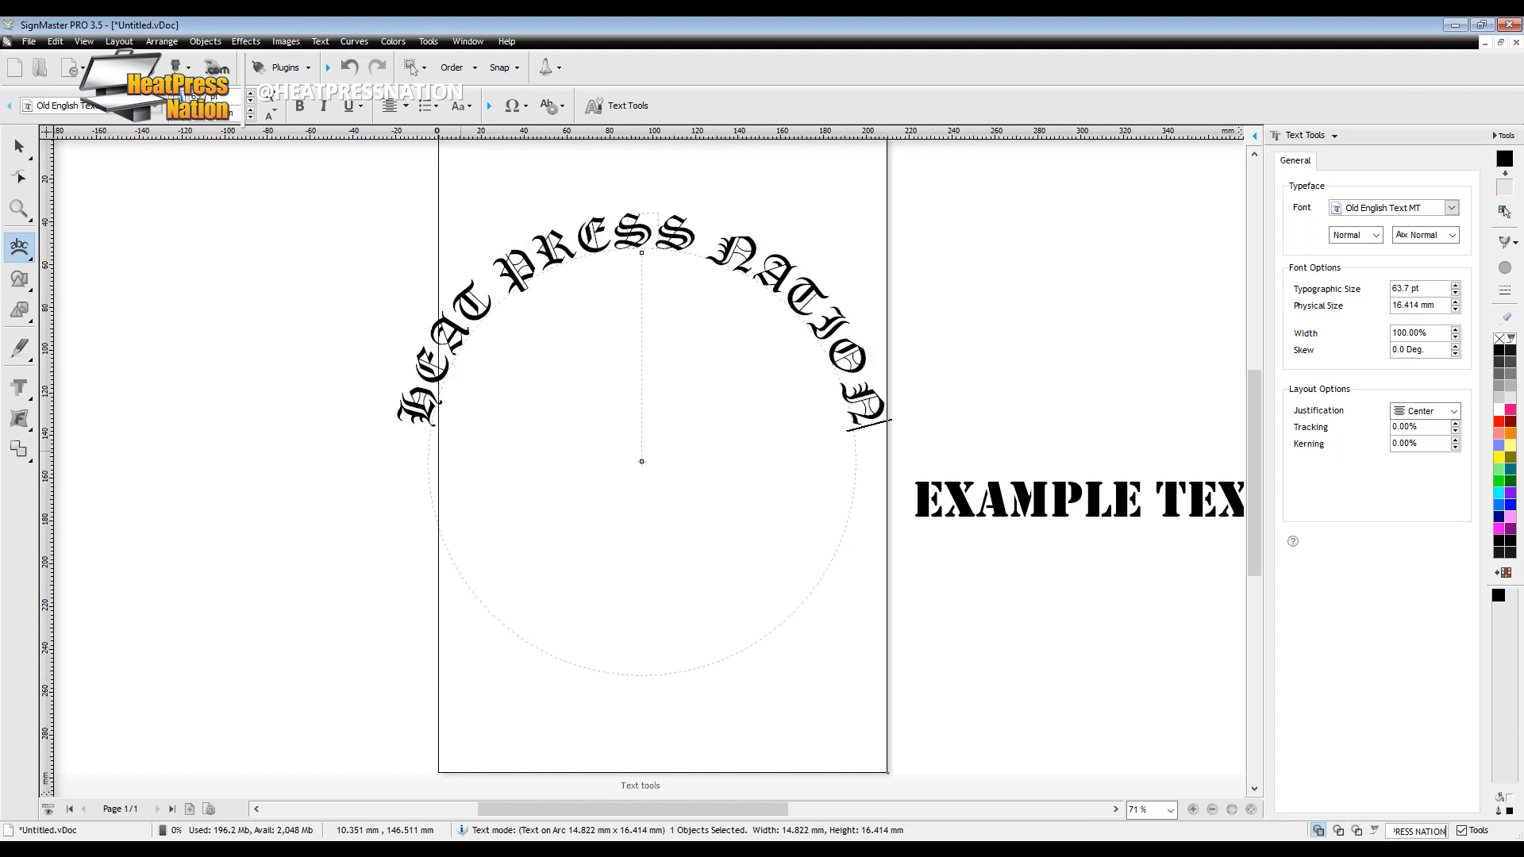
key(ctrl+a)
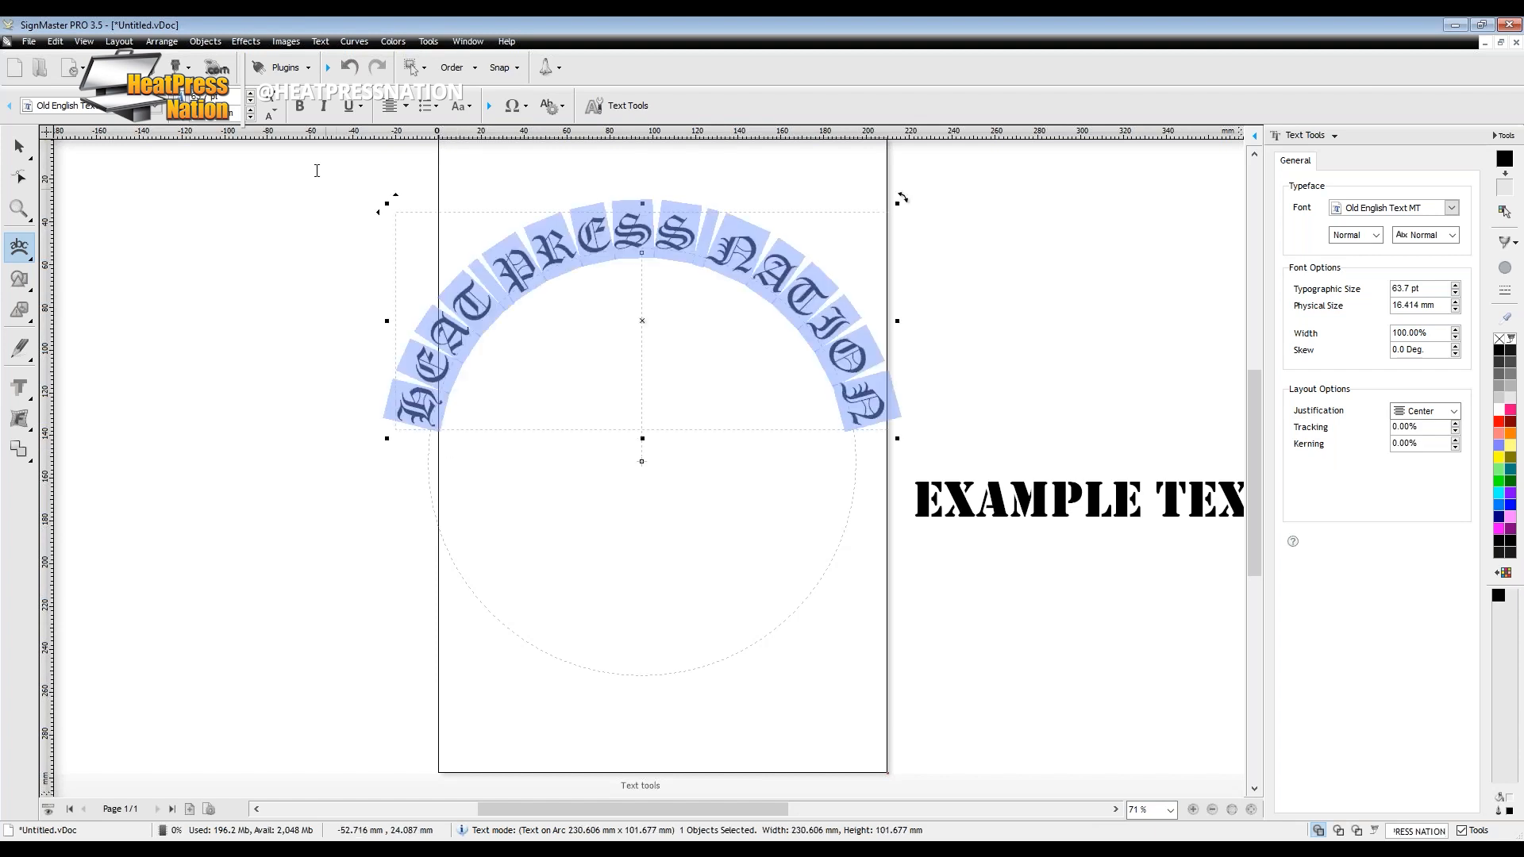
click(59, 106)
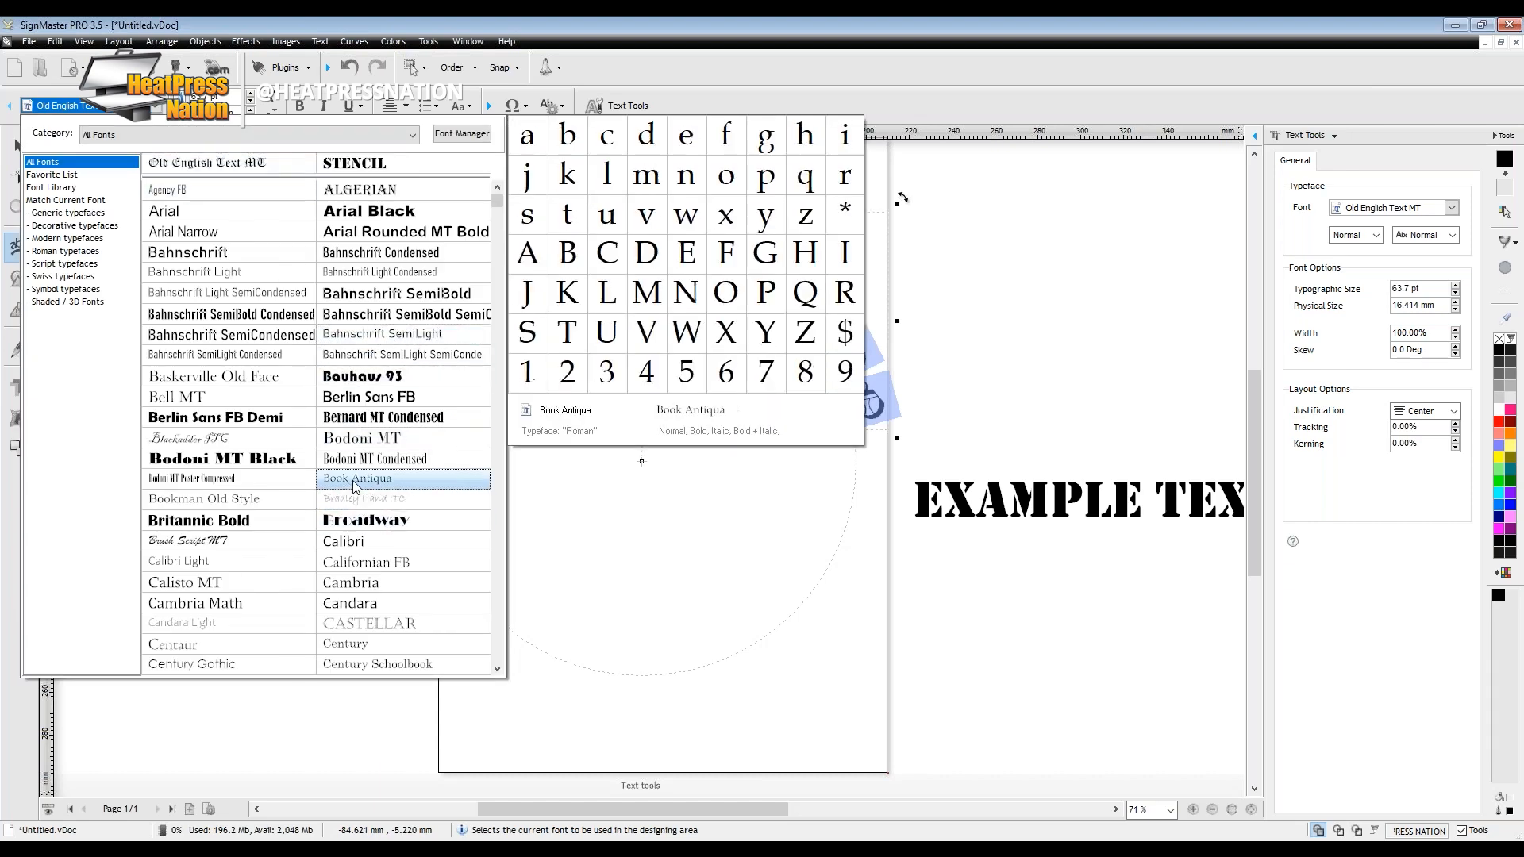
click(364, 378)
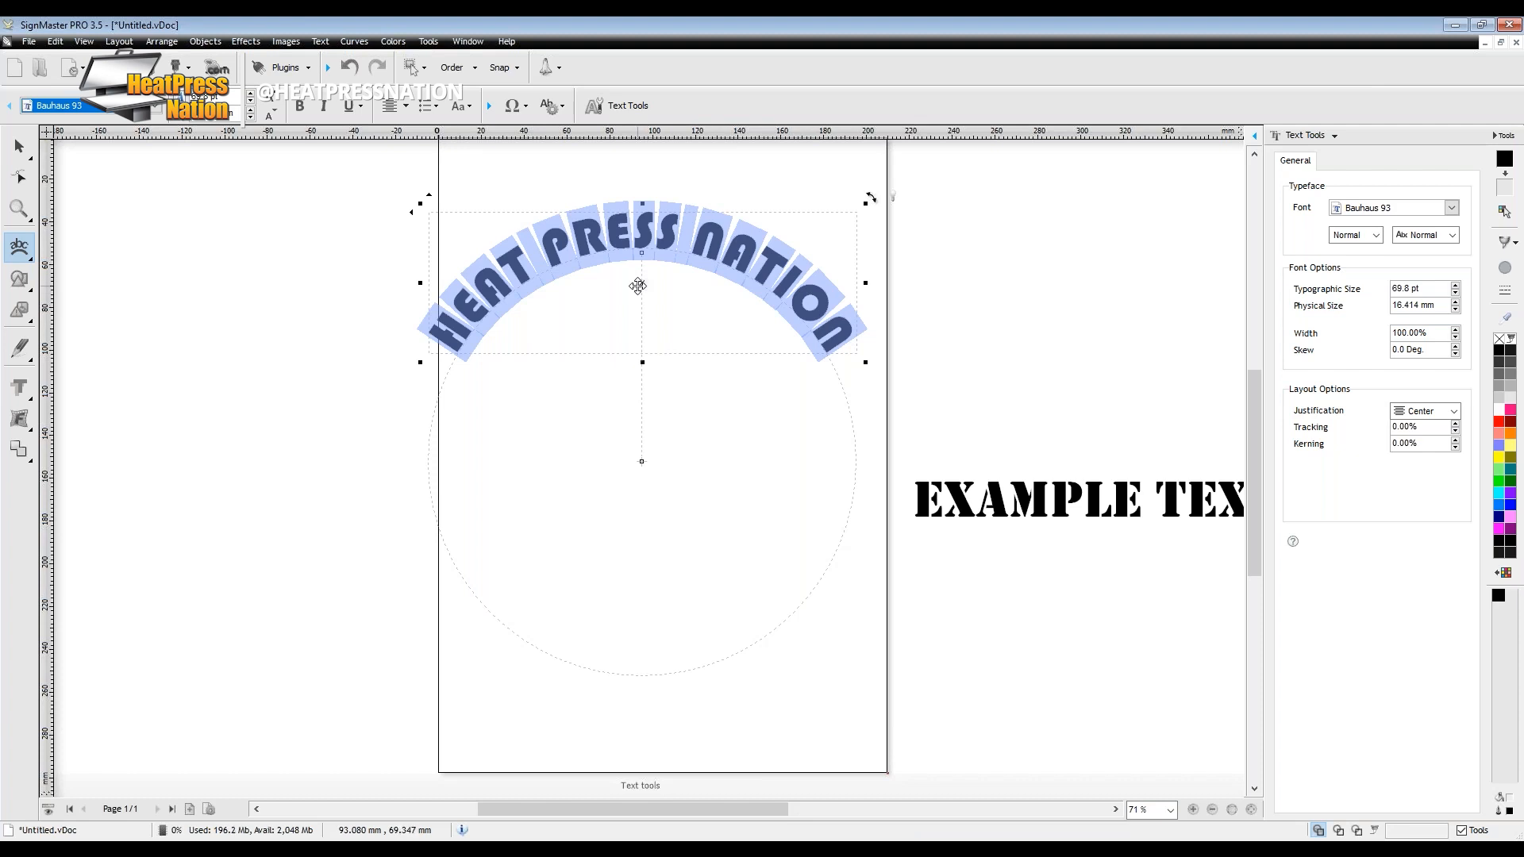
Move the arched HEAT PRESS NATION text slightly lower on the page and try compressing its height.
drag(641, 286, 641, 303)
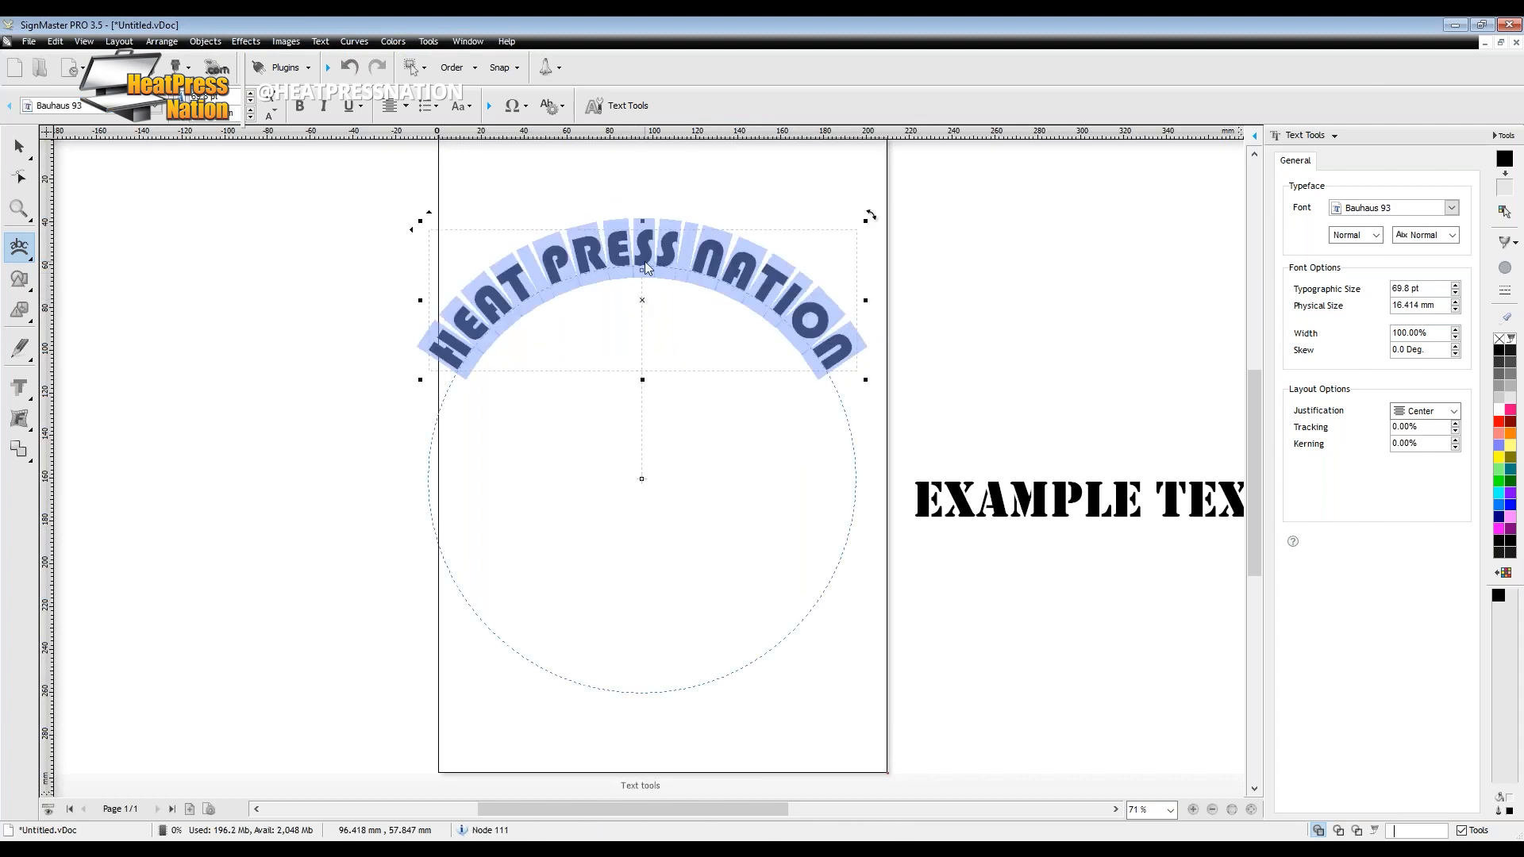
mouse_move(641, 379)
mouse_down()
mouse_move(642, 329)
mouse_move(641, 380)
mouse_up()
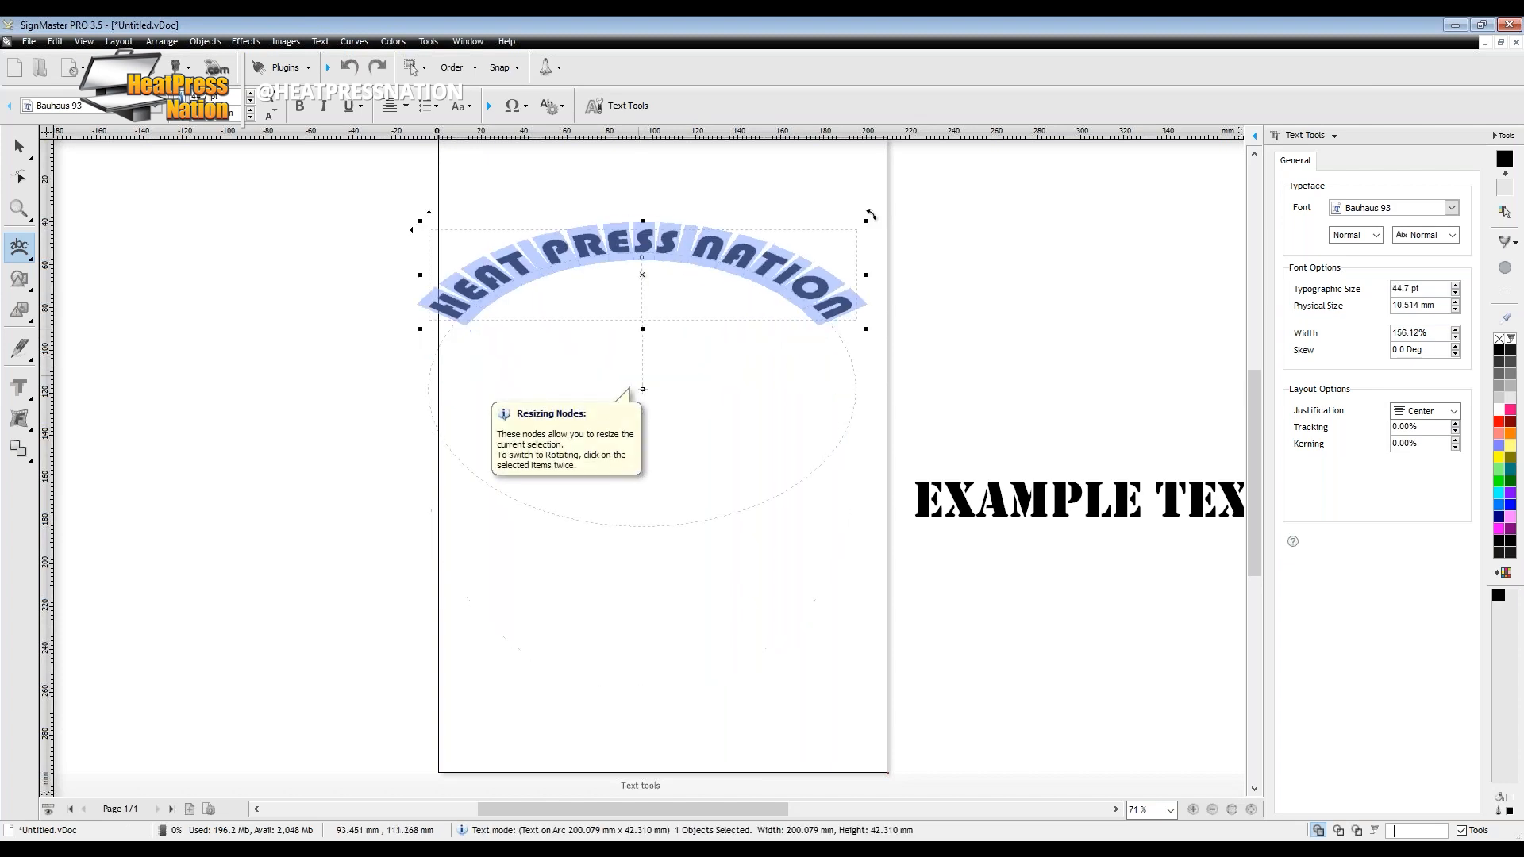
drag(644, 310, 650, 315)
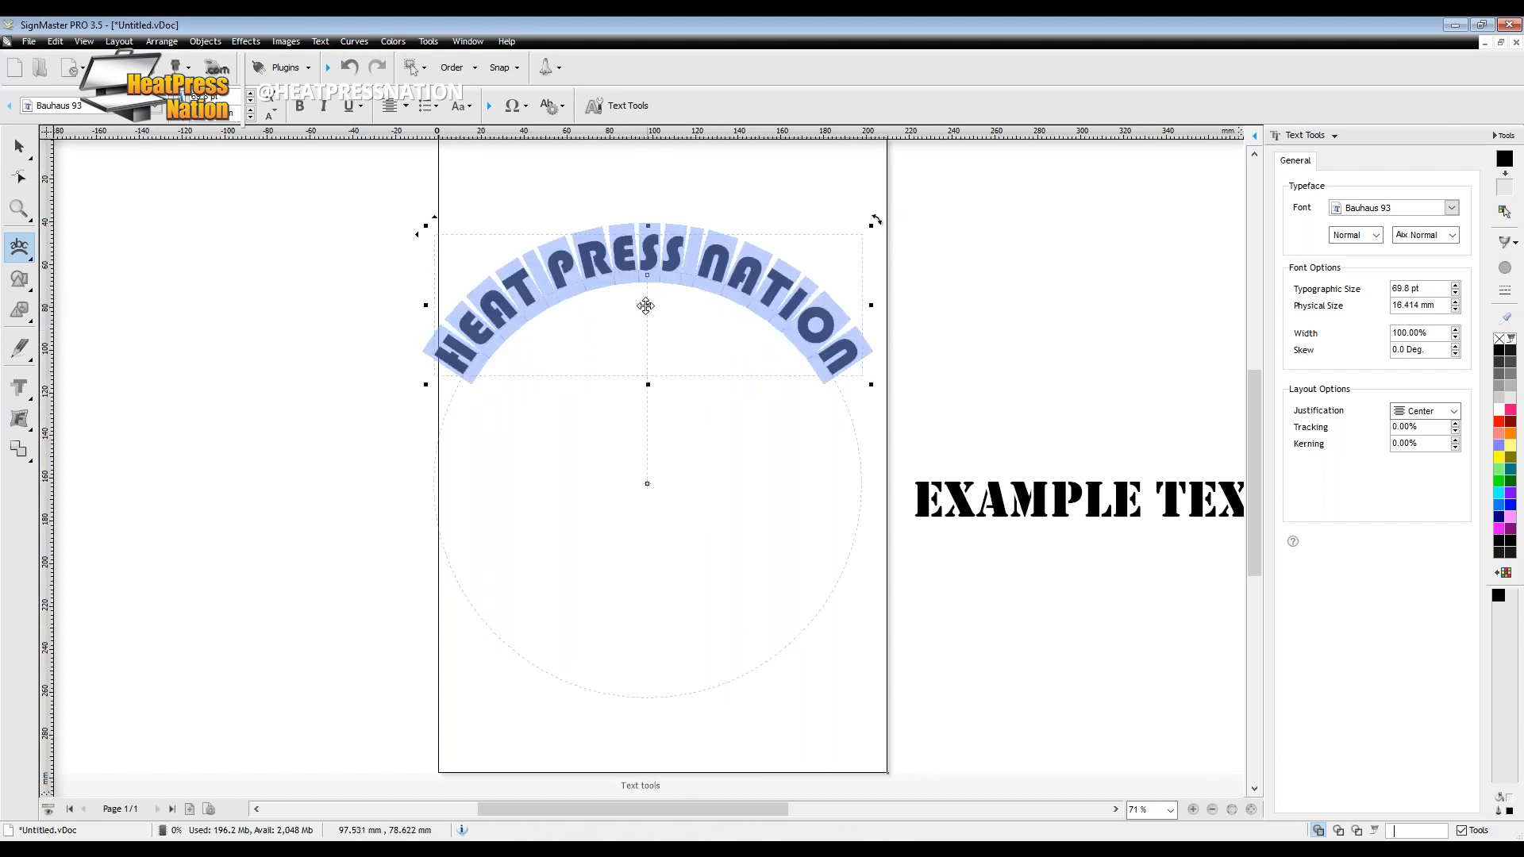
Set the arched text to 60 pt and adjust its guide circle to a radius of about 81 mm.
drag(646, 305, 644, 354)
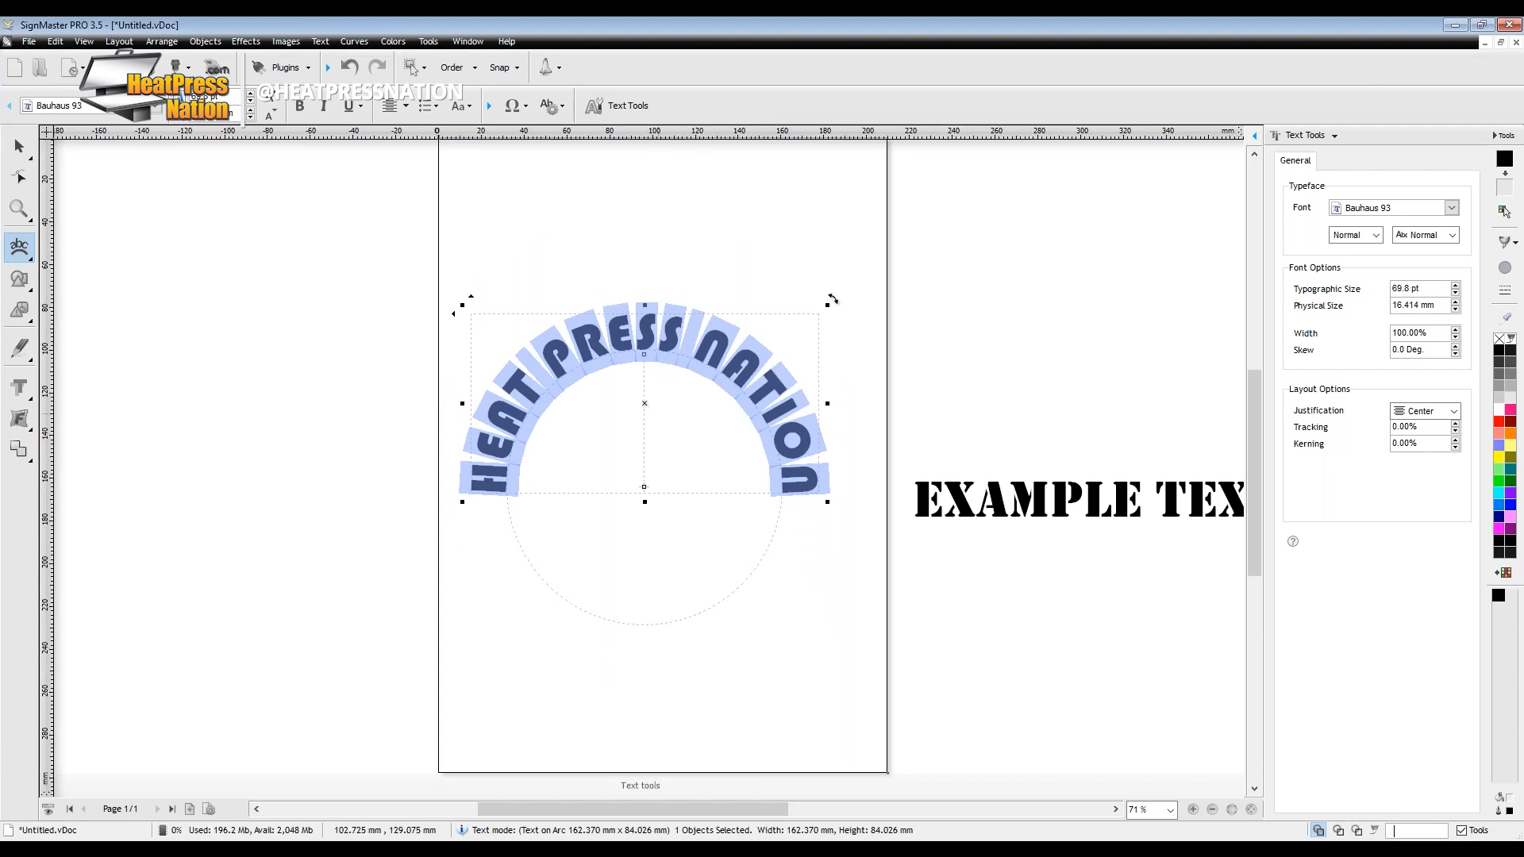
mouse_move(643, 354)
mouse_down()
mouse_move(643, 236)
mouse_move(656, 397)
mouse_move(640, 286)
mouse_move(640, 416)
mouse_move(643, 349)
mouse_up()
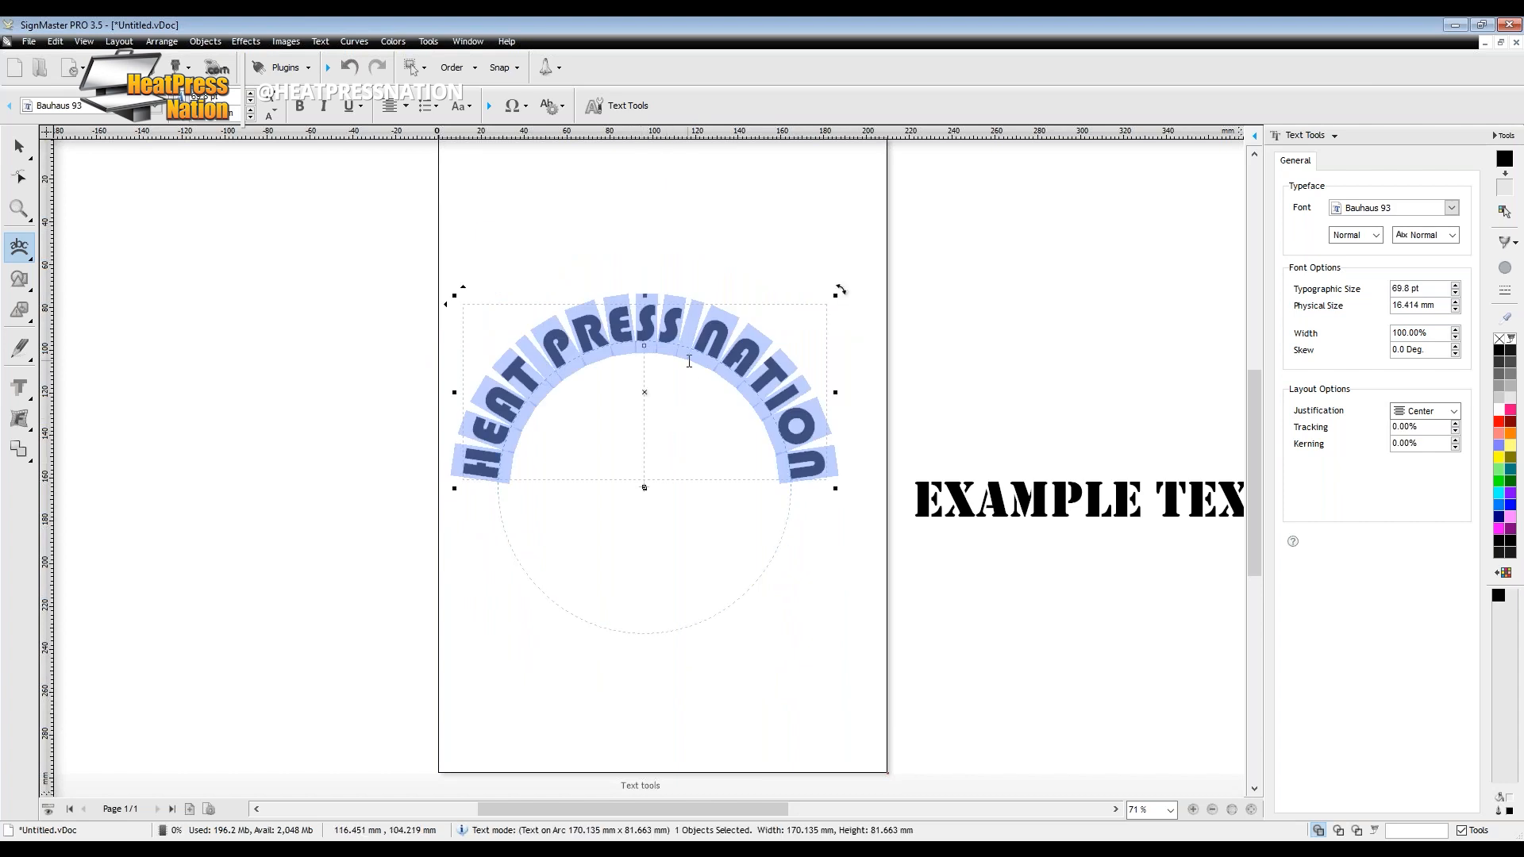
click(272, 116)
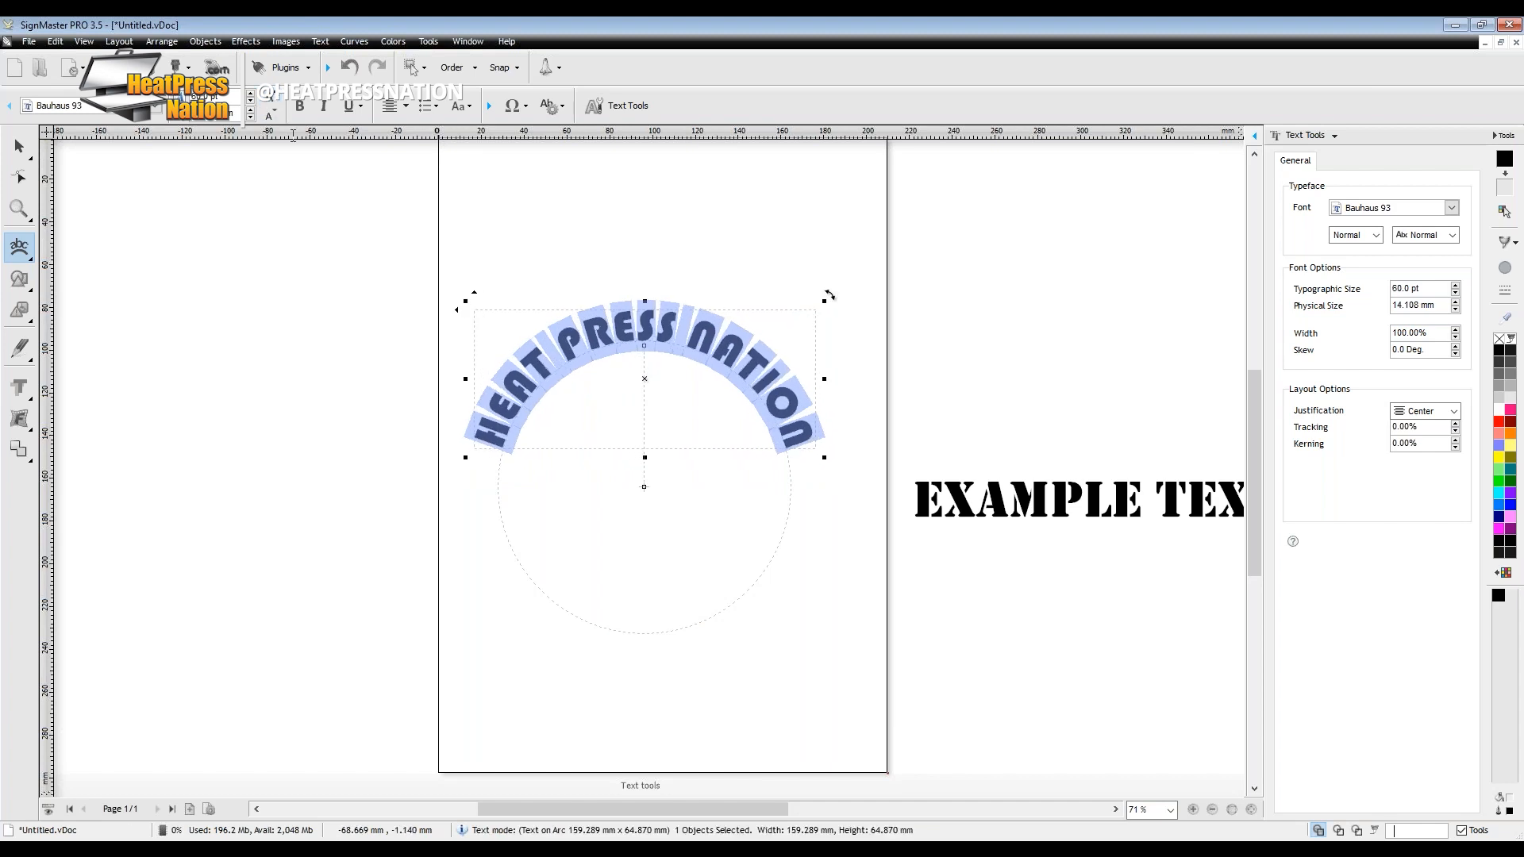
mouse_move(645, 346)
mouse_down()
mouse_move(643, 401)
mouse_move(644, 318)
mouse_up()
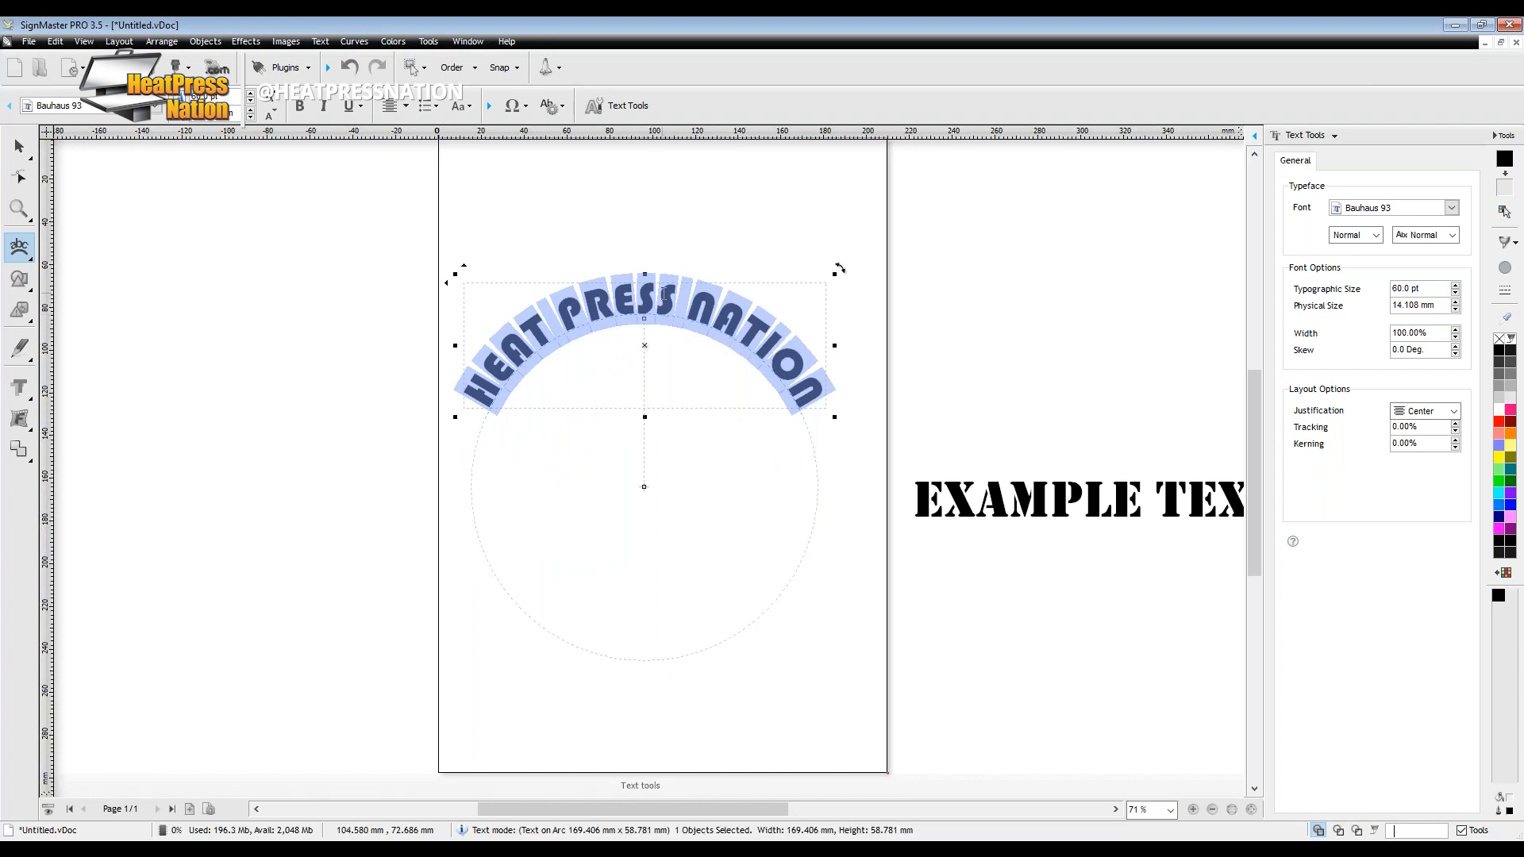
Start a second line after HEAT PRESS NATION and set the text position to use both the top and bottom of the circle.
click(800, 399)
key(Return)
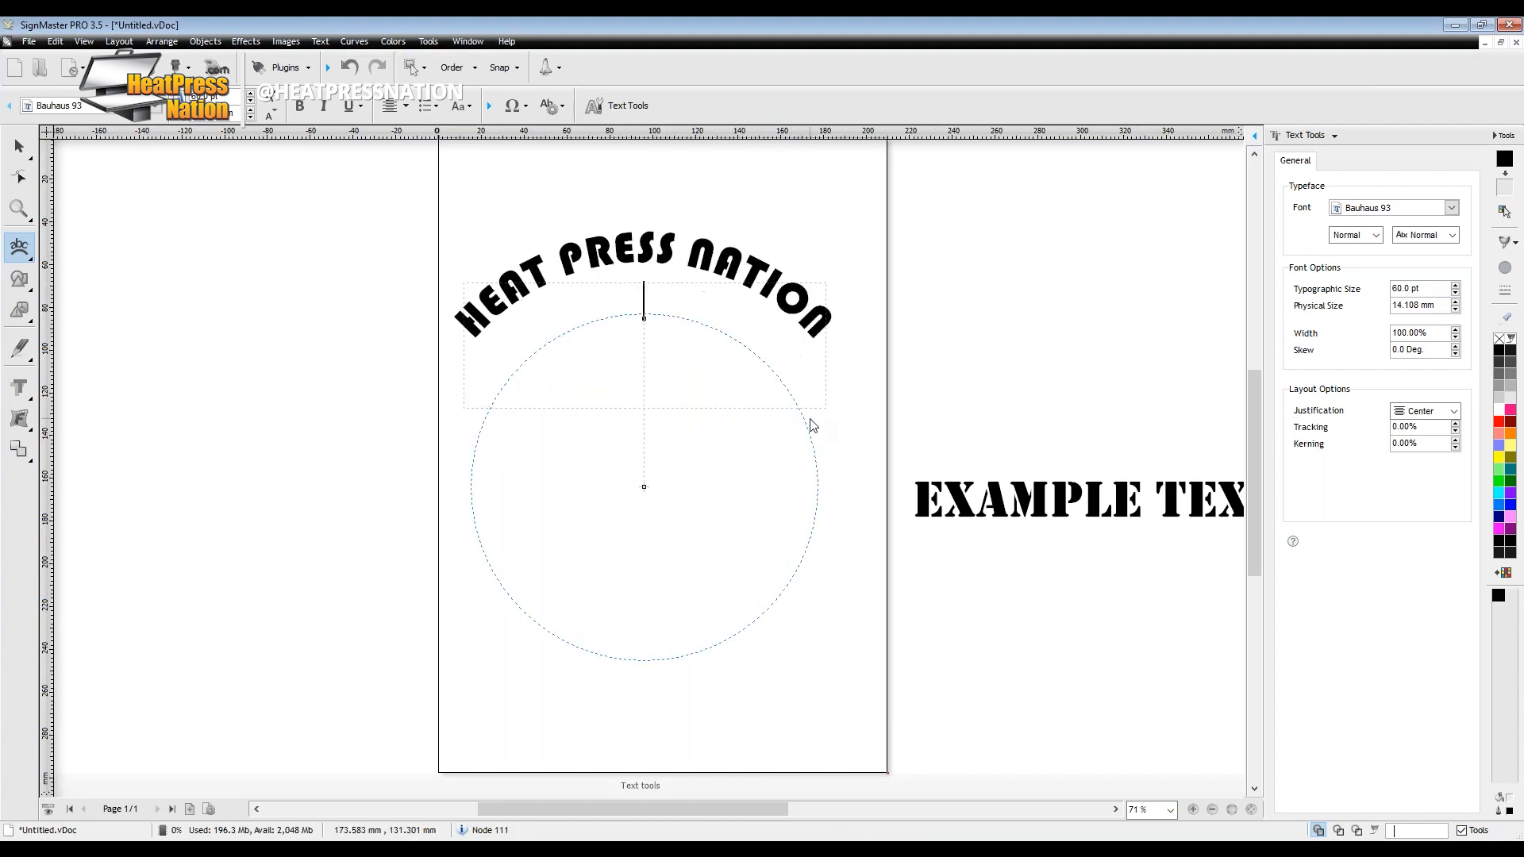
key(Escape)
click(491, 107)
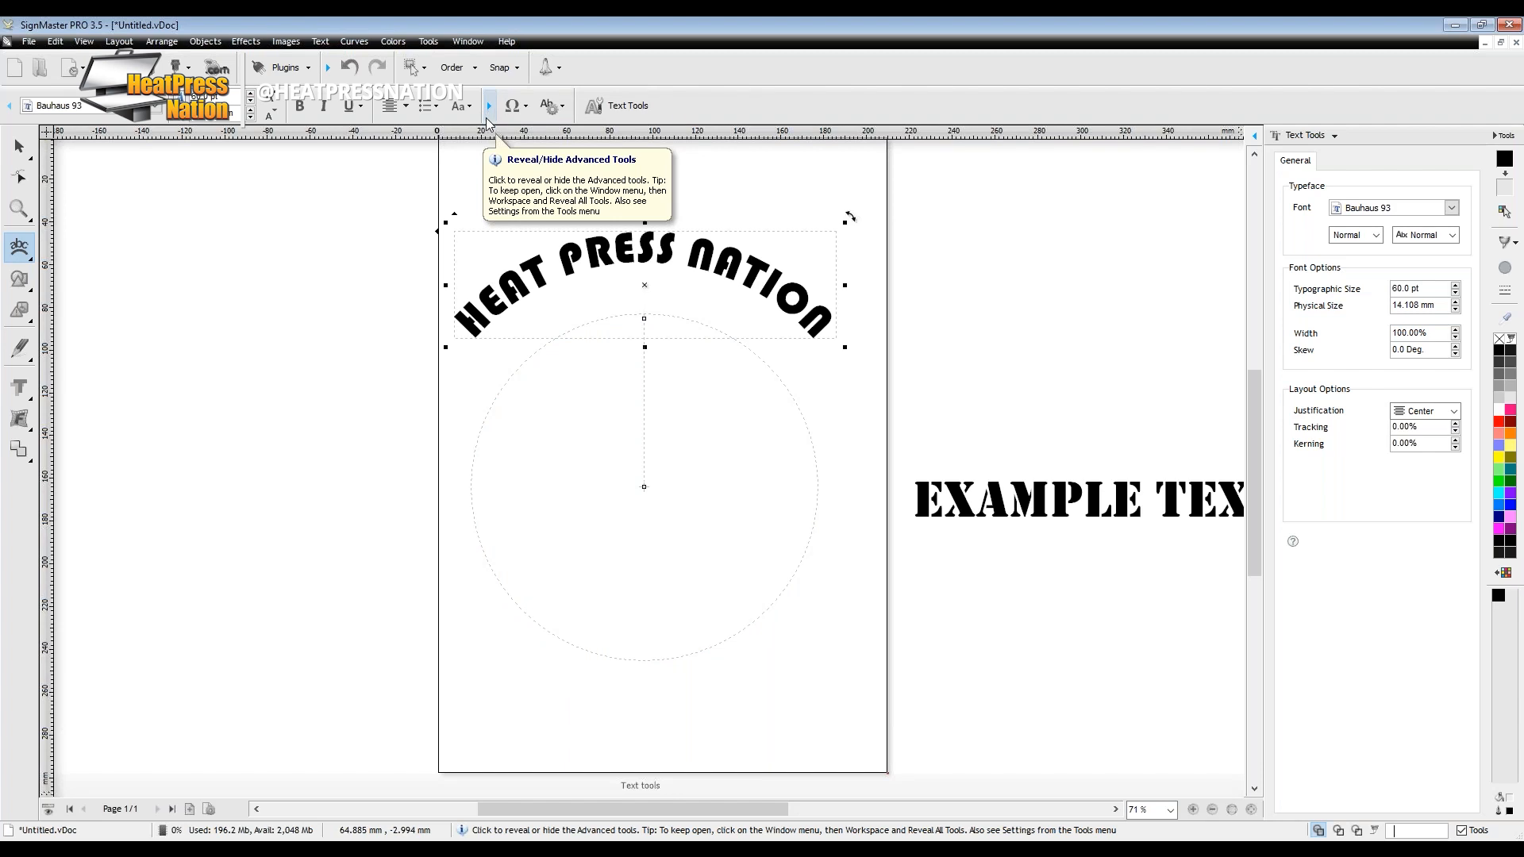
click(489, 106)
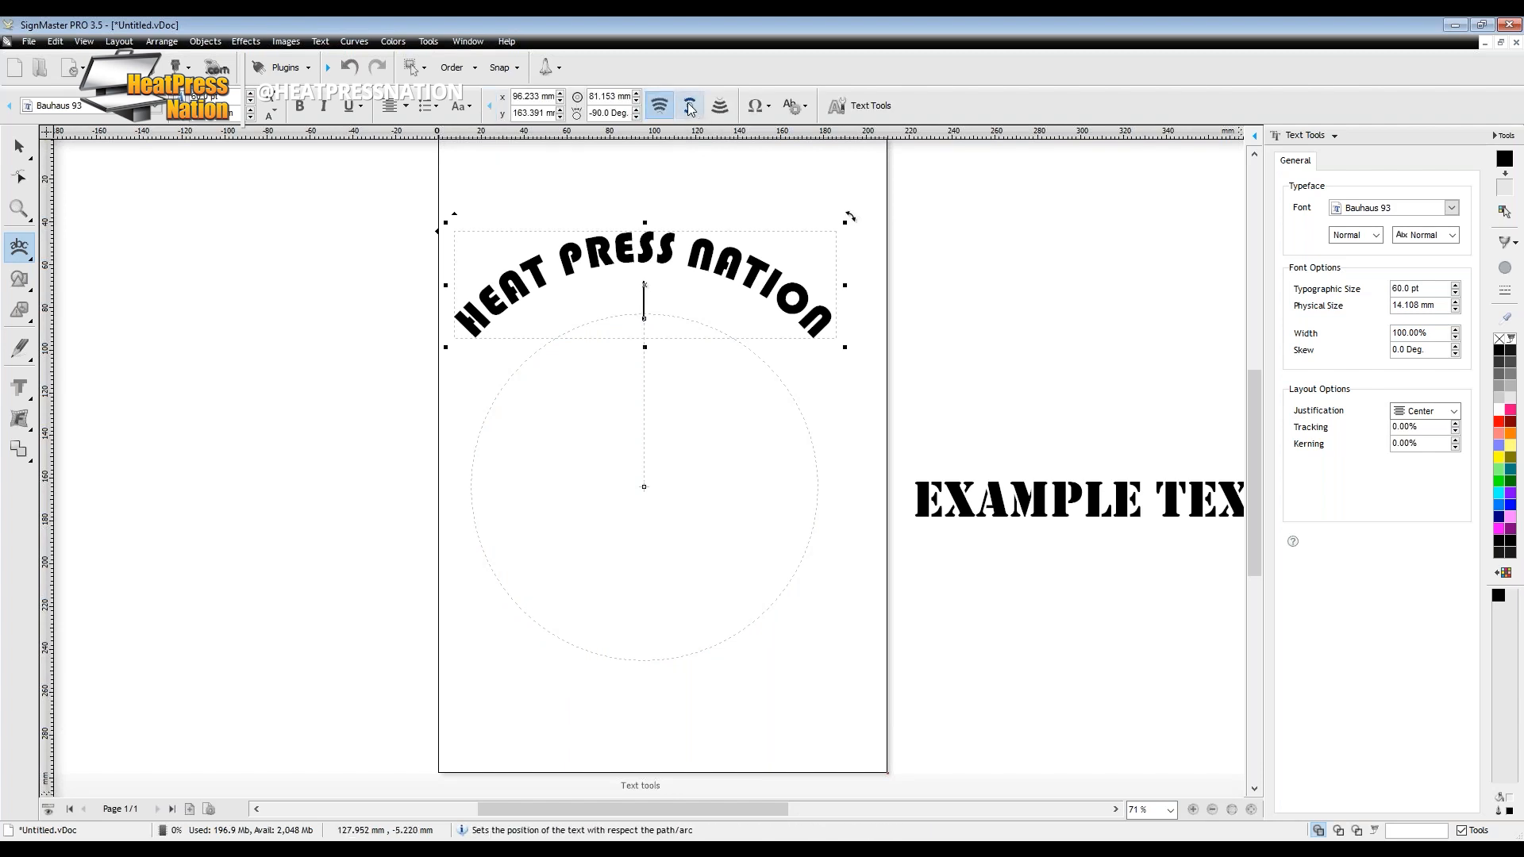
click(690, 111)
text(H)
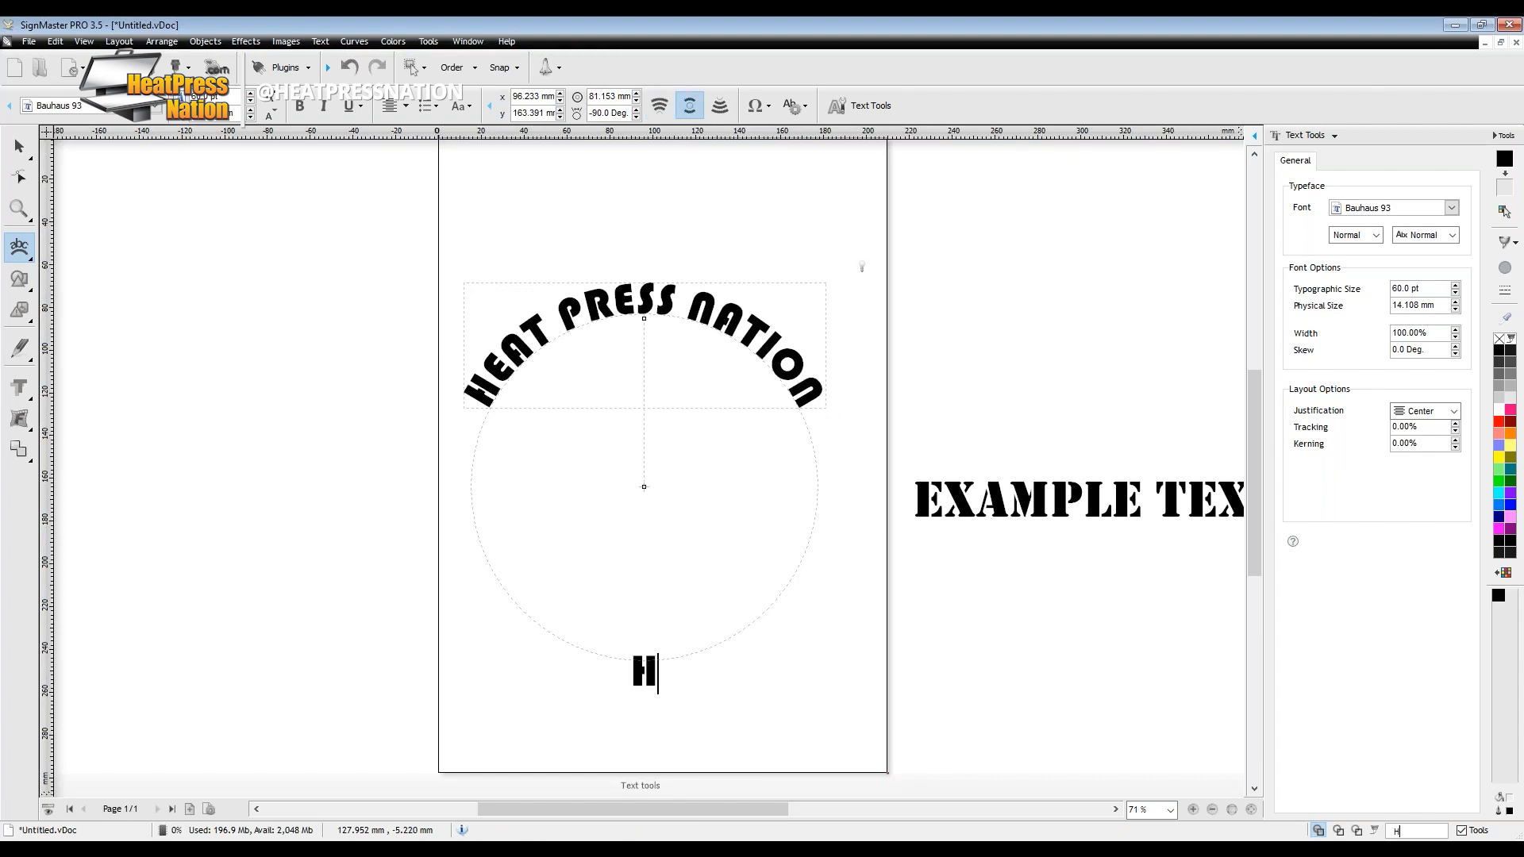
text(EATPRESSNATION)
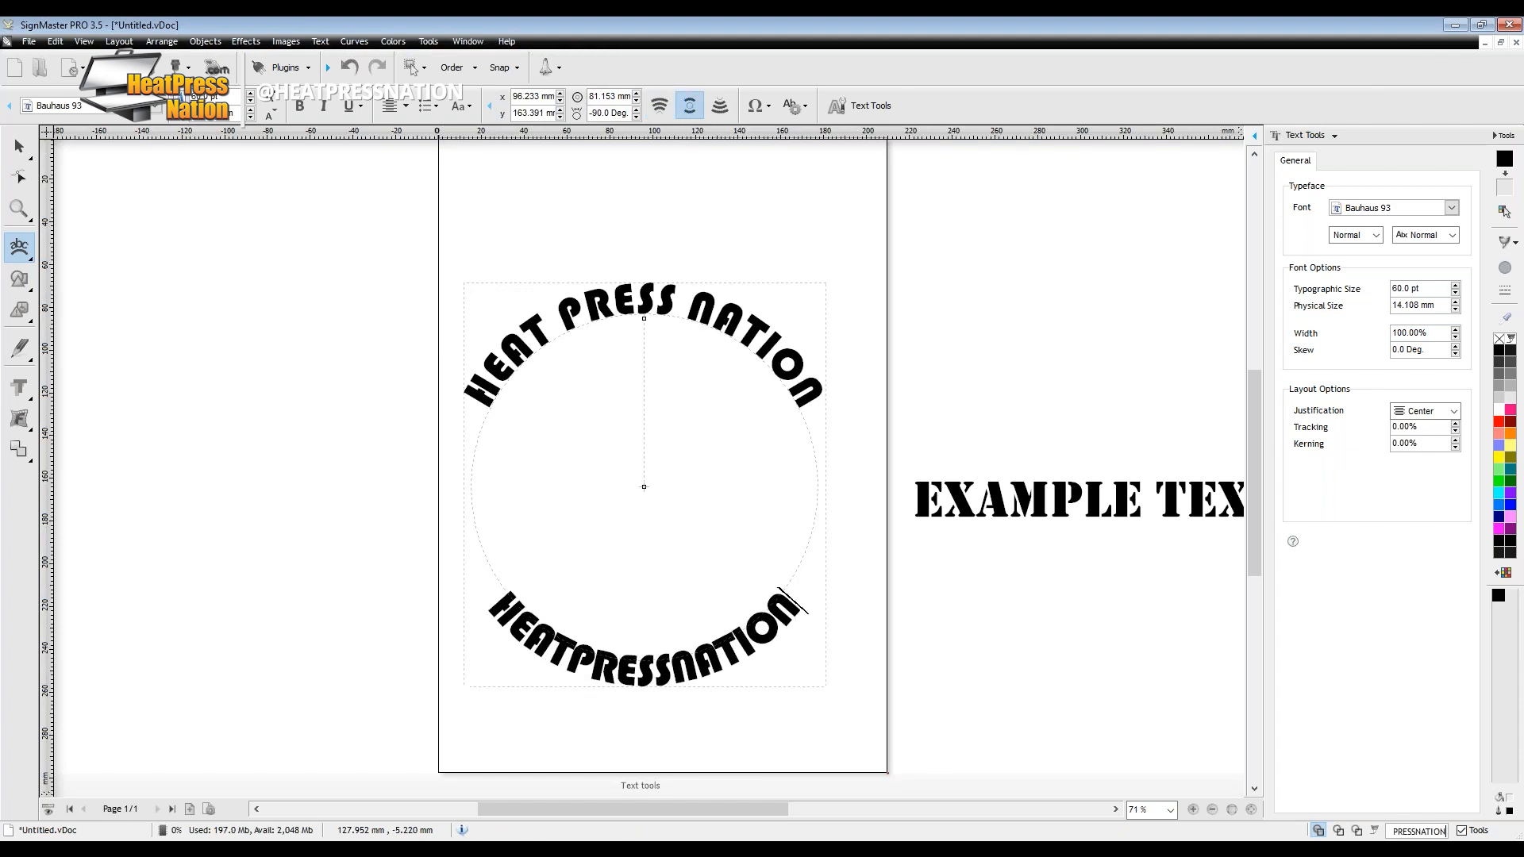
key(ctrl+a)
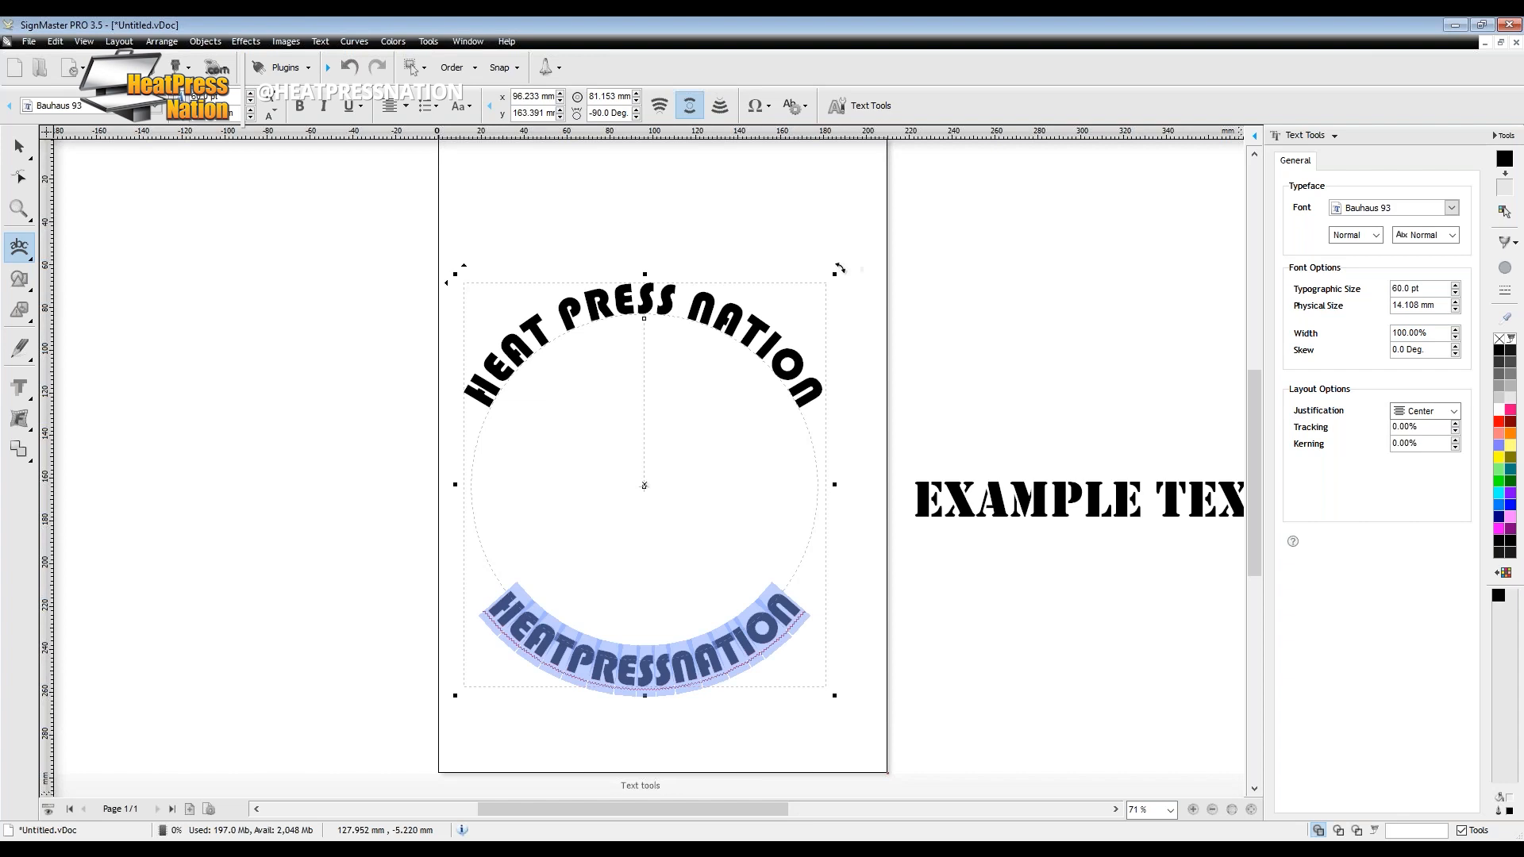
key(BackSpace)
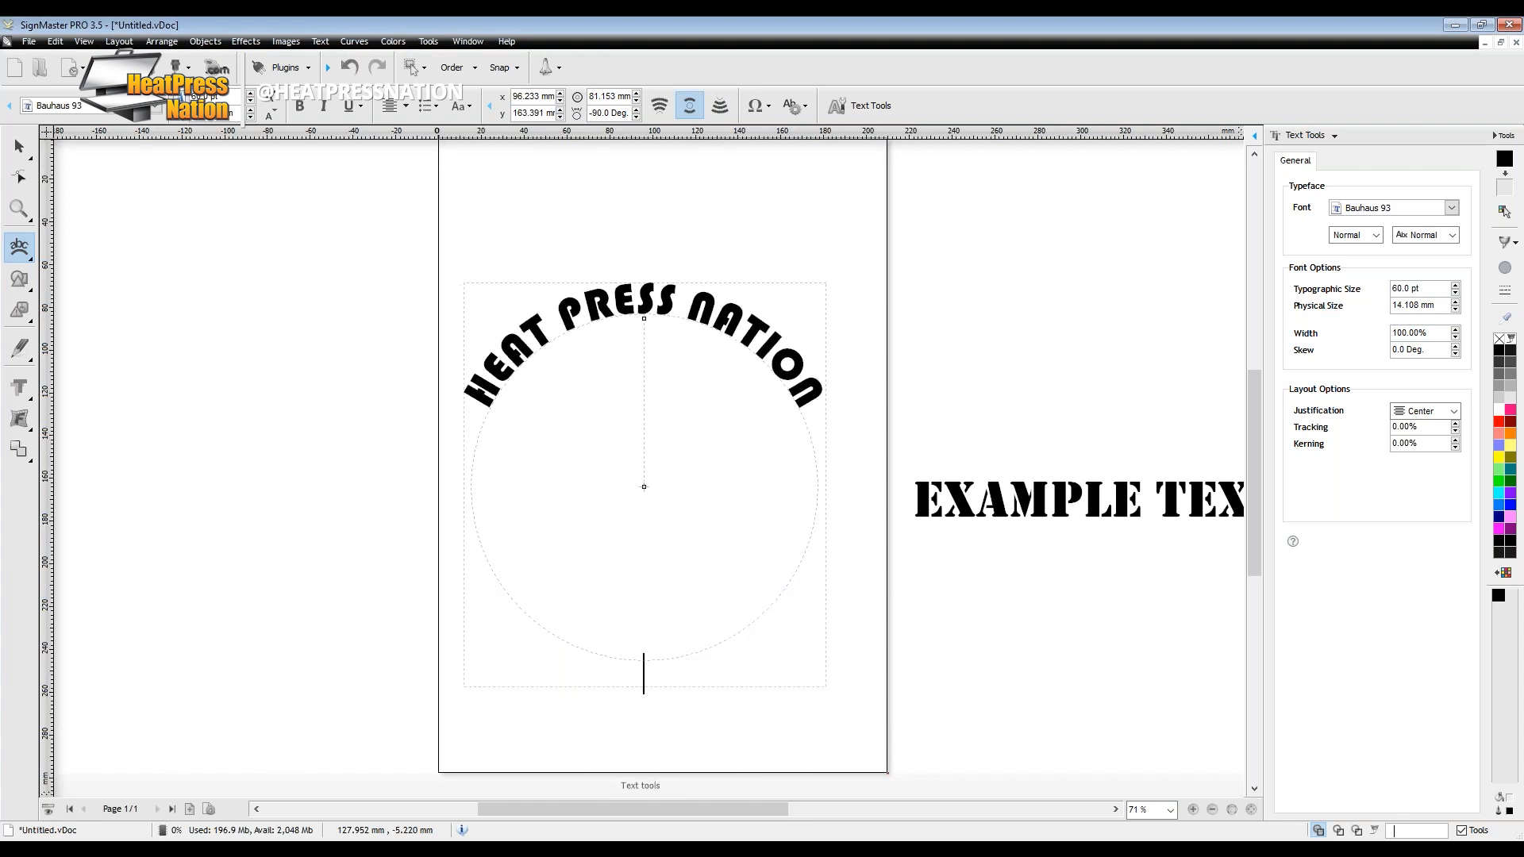
Enter FULLERTON, CA as the second line along the bottom of the circle.
key(Caps_Lock)
text(FULLERT)
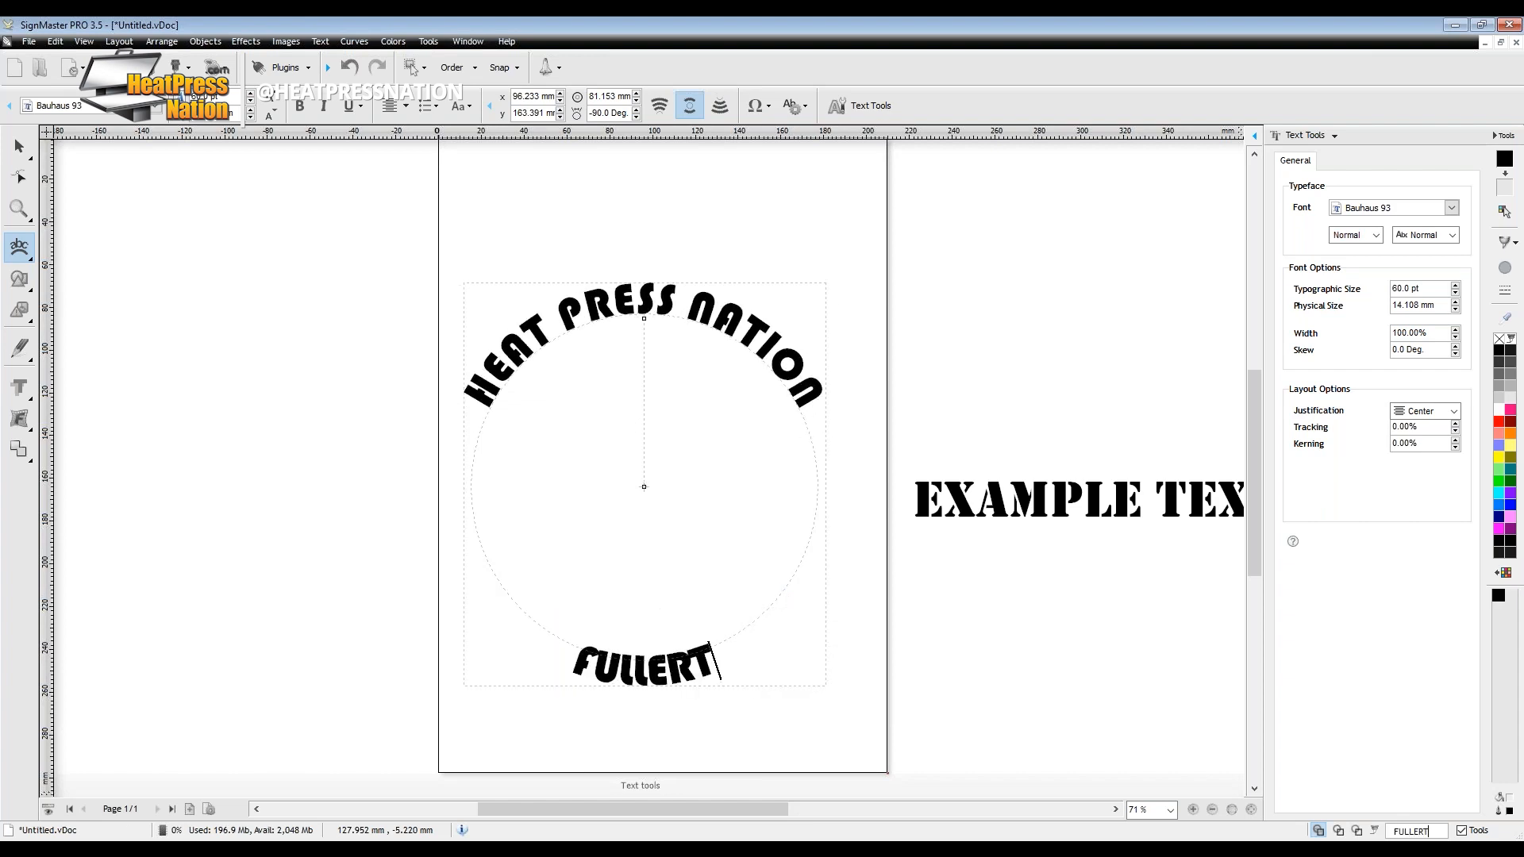
text(ON, CA)
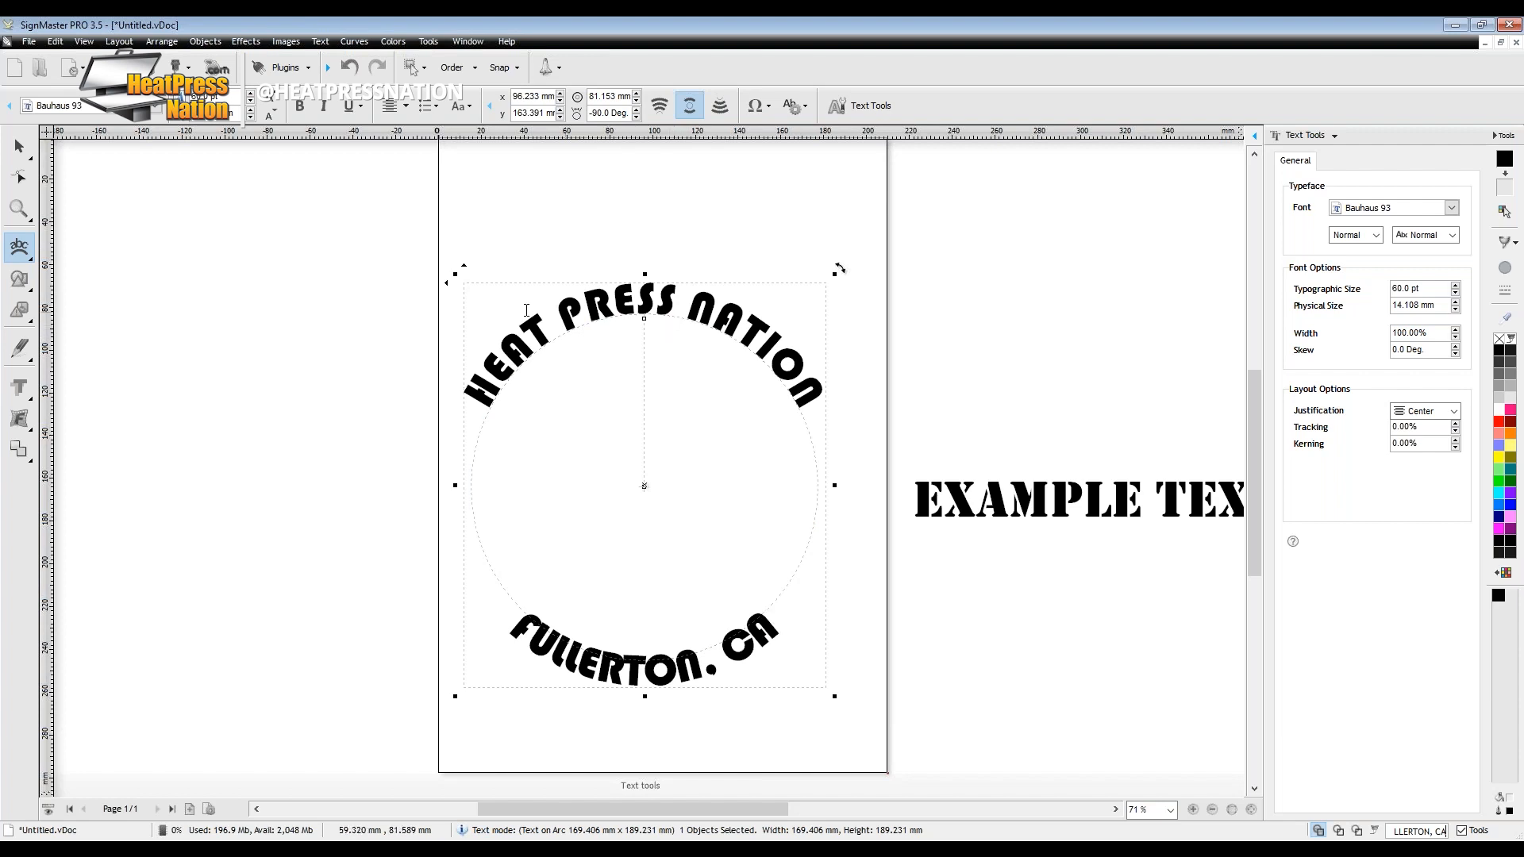
Convert the circular HEAT PRESS NATION and FULLERTON, CA text into a group and move it off the page to its left.
click(19, 149)
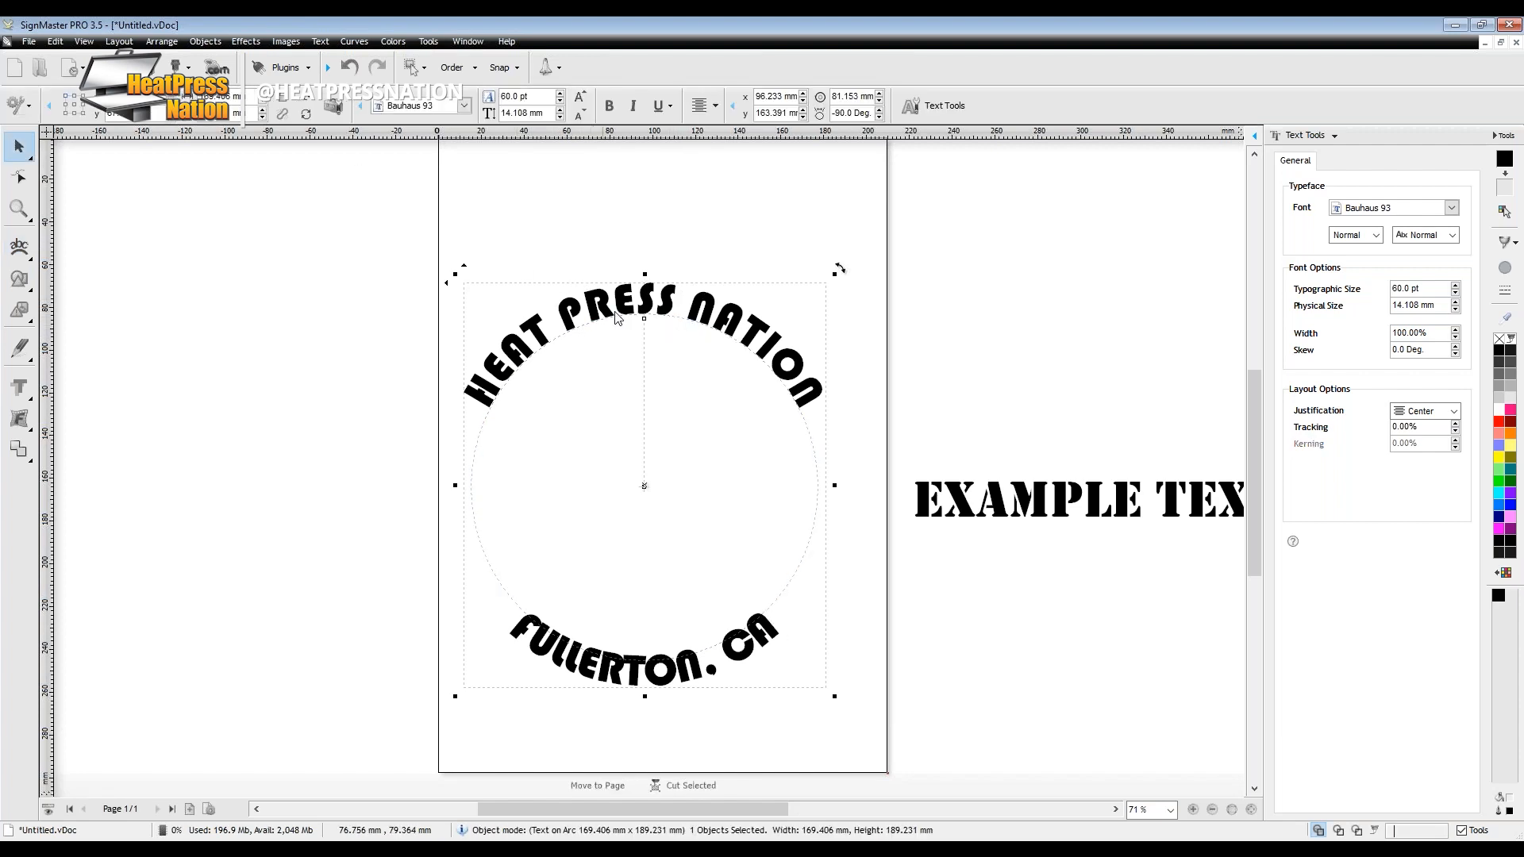
right_click(655, 306)
click(656, 310)
right_click(657, 308)
mouse_move(694, 347)
click(672, 312)
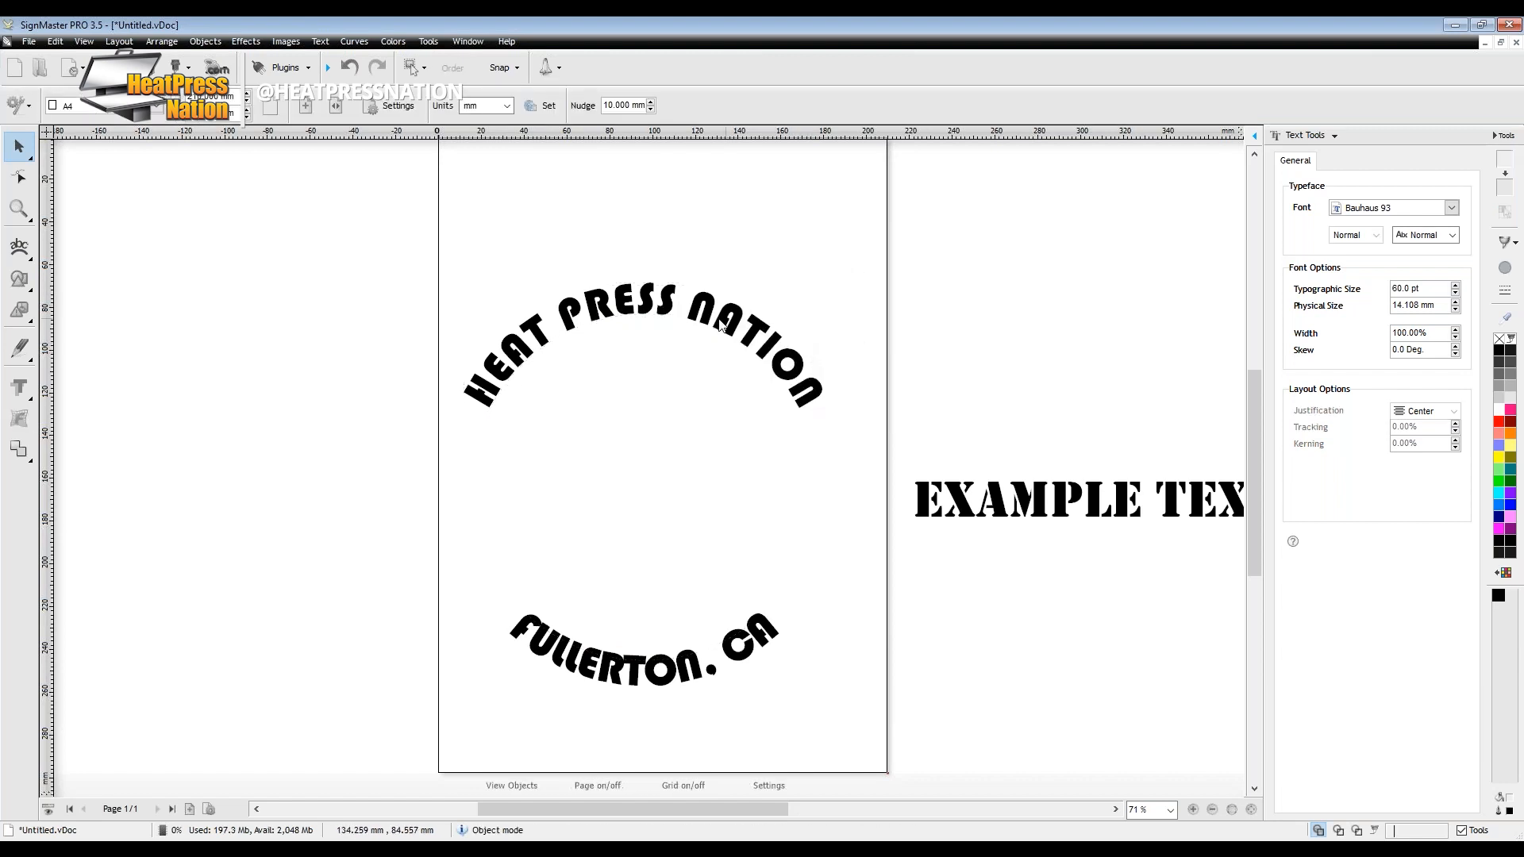
right_click(671, 310)
click(659, 309)
click(658, 308)
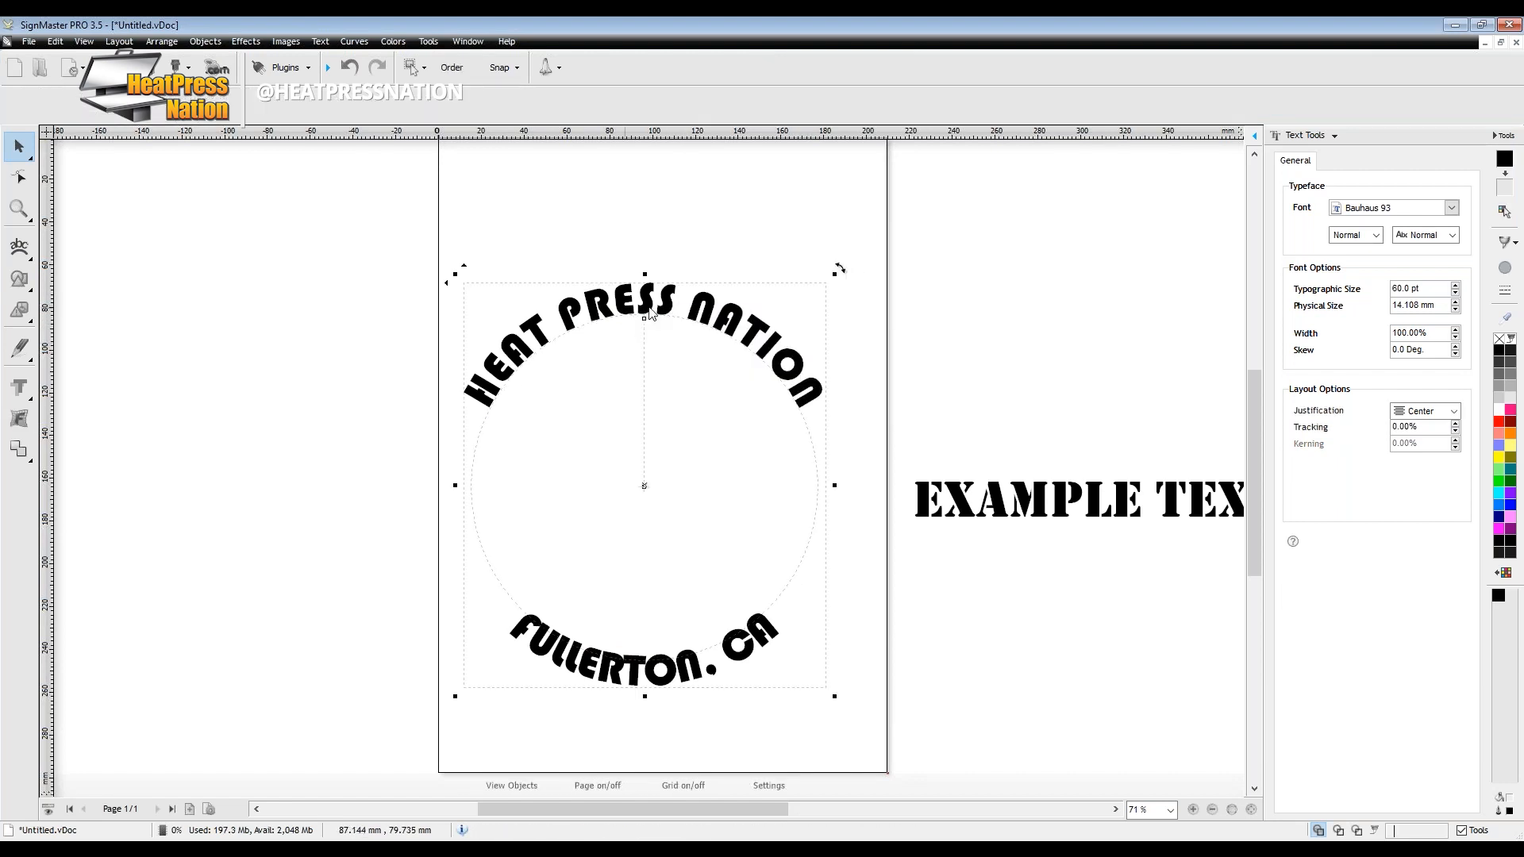
right_click(655, 309)
mouse_move(731, 356)
click(829, 371)
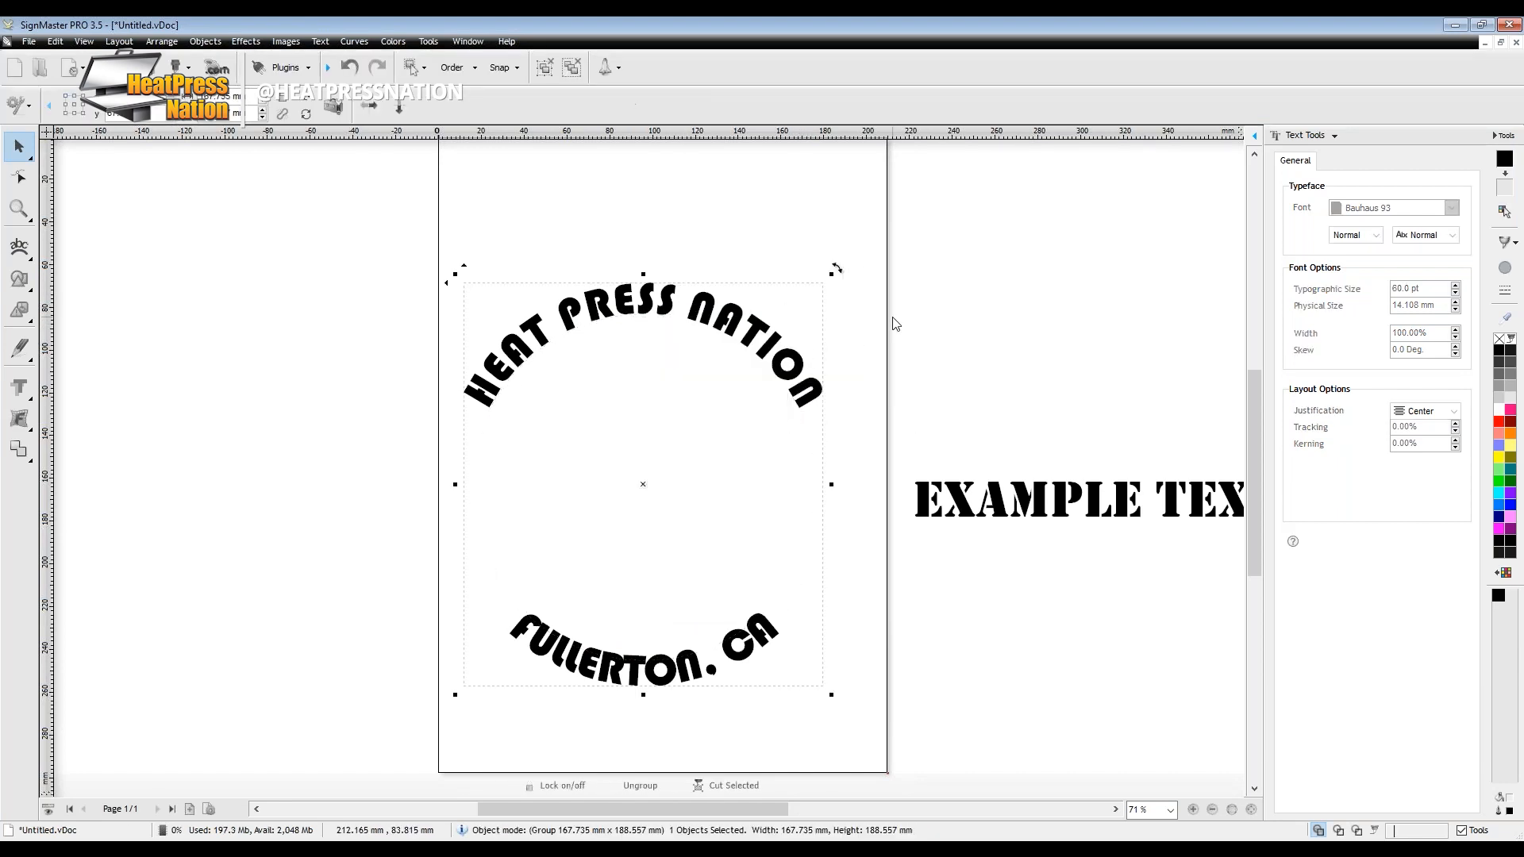
drag(689, 322, 489, 309)
drag(470, 306, 257, 235)
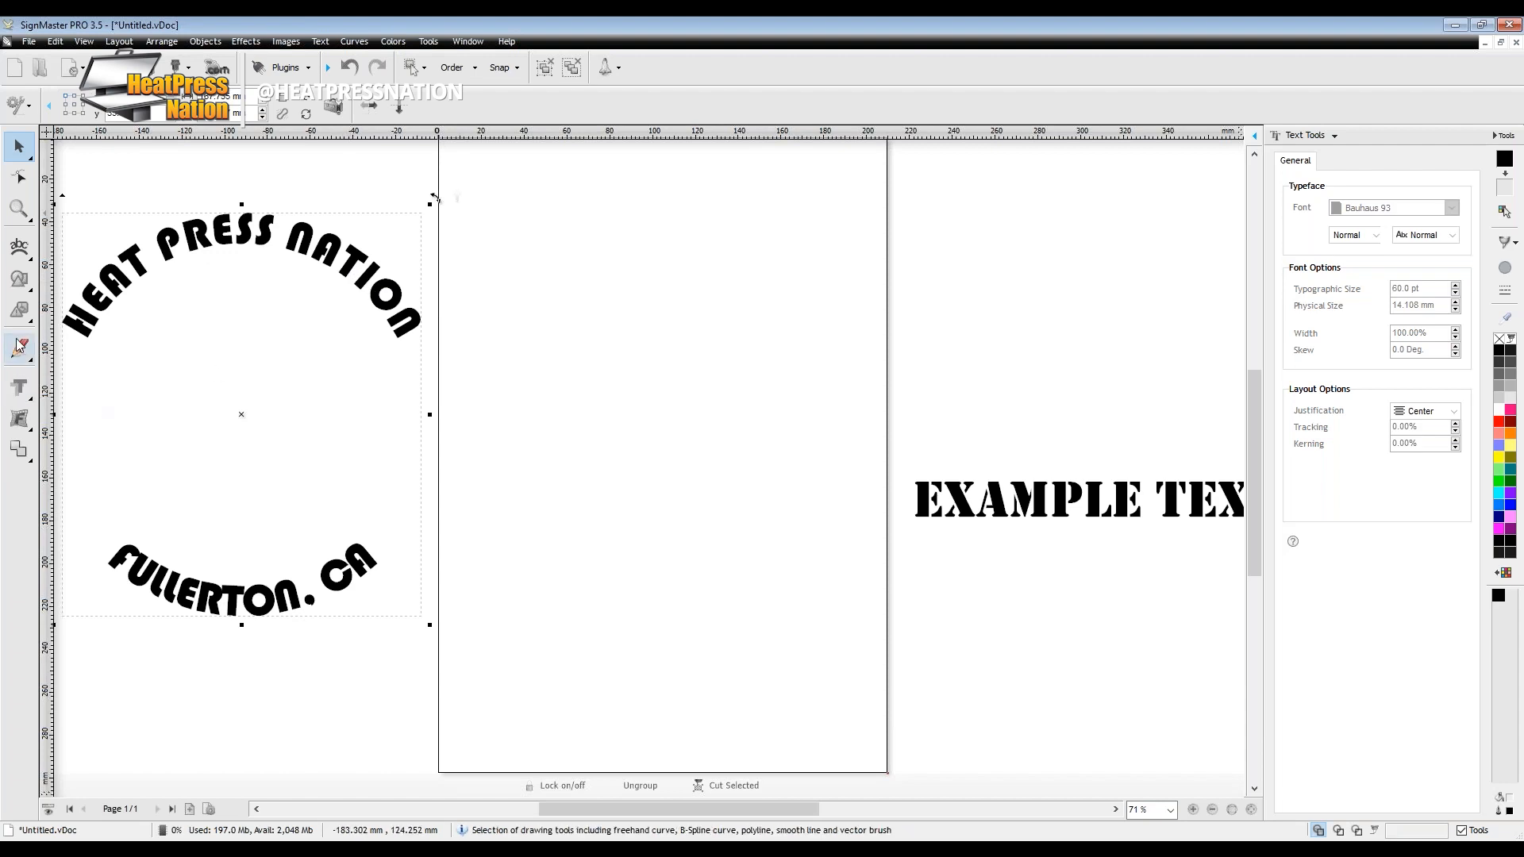
Sketch a freehand wavy curve about 335 mm wide and 61 mm high across the upper page, extending past its right edge.
click(22, 256)
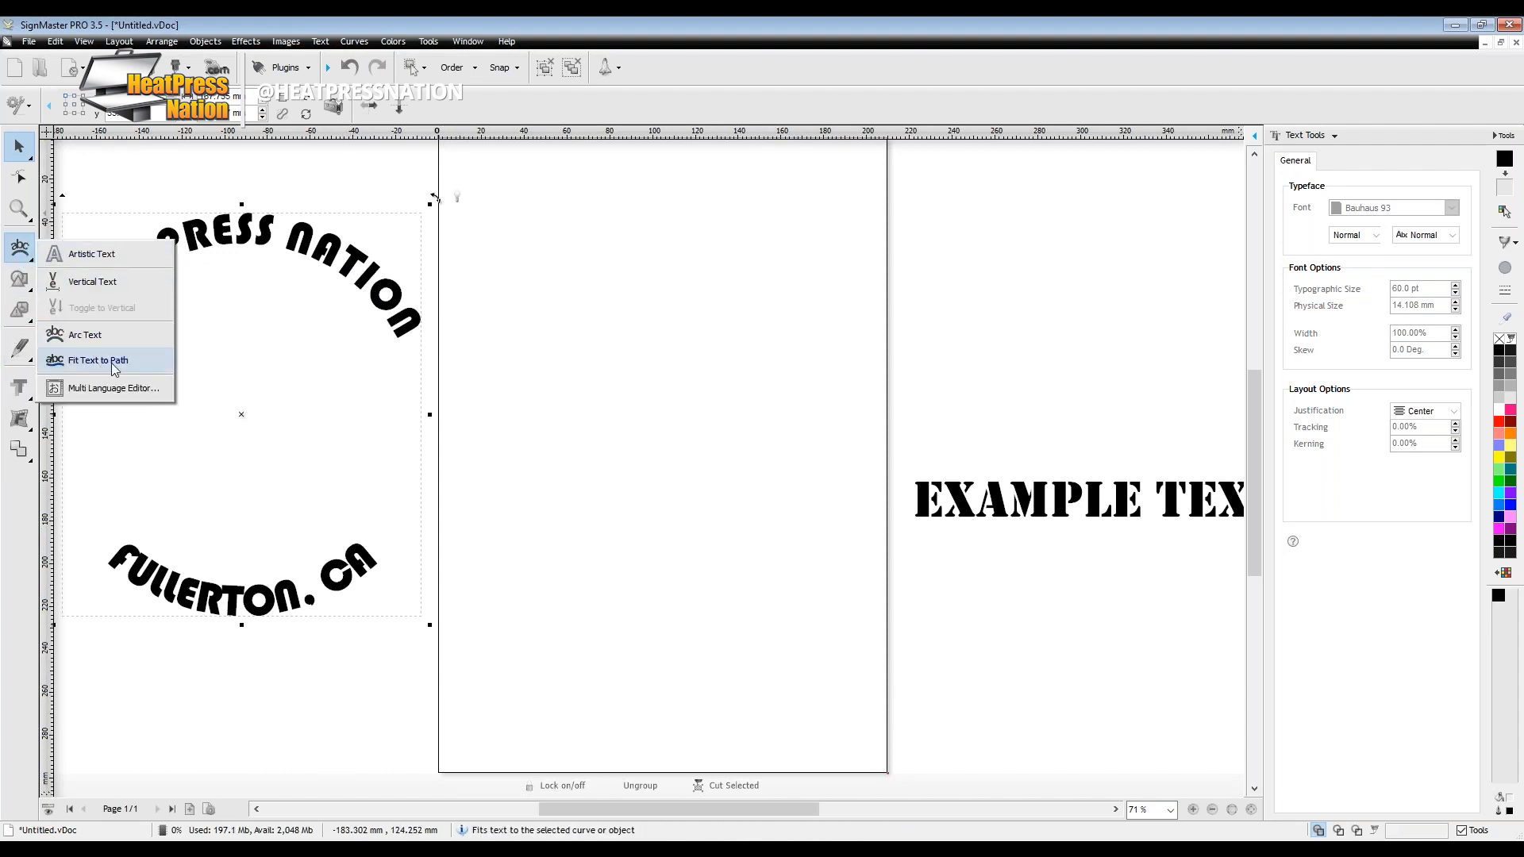
click(19, 348)
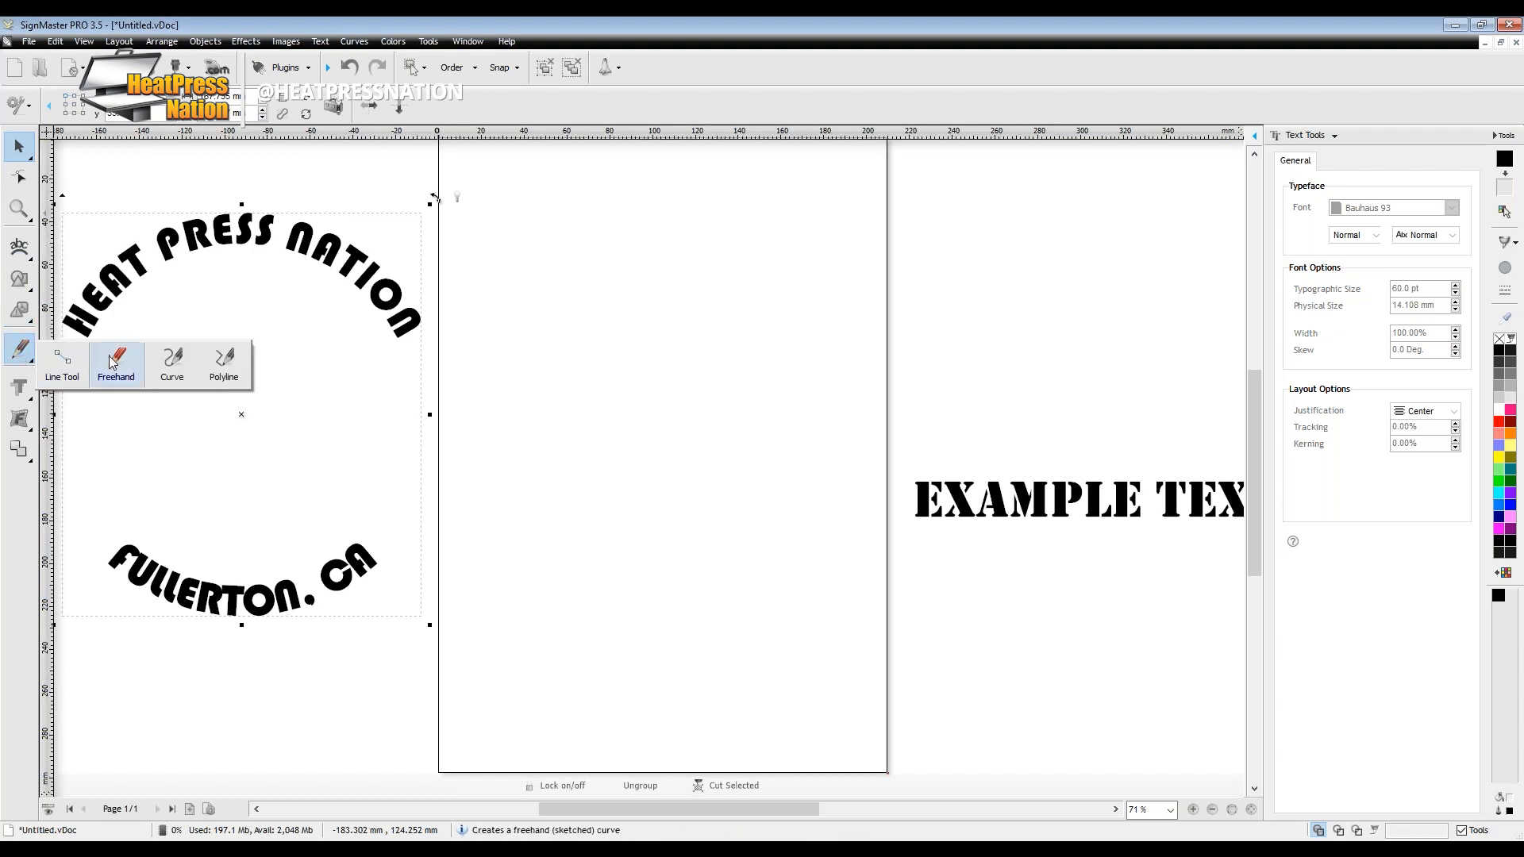
click(173, 361)
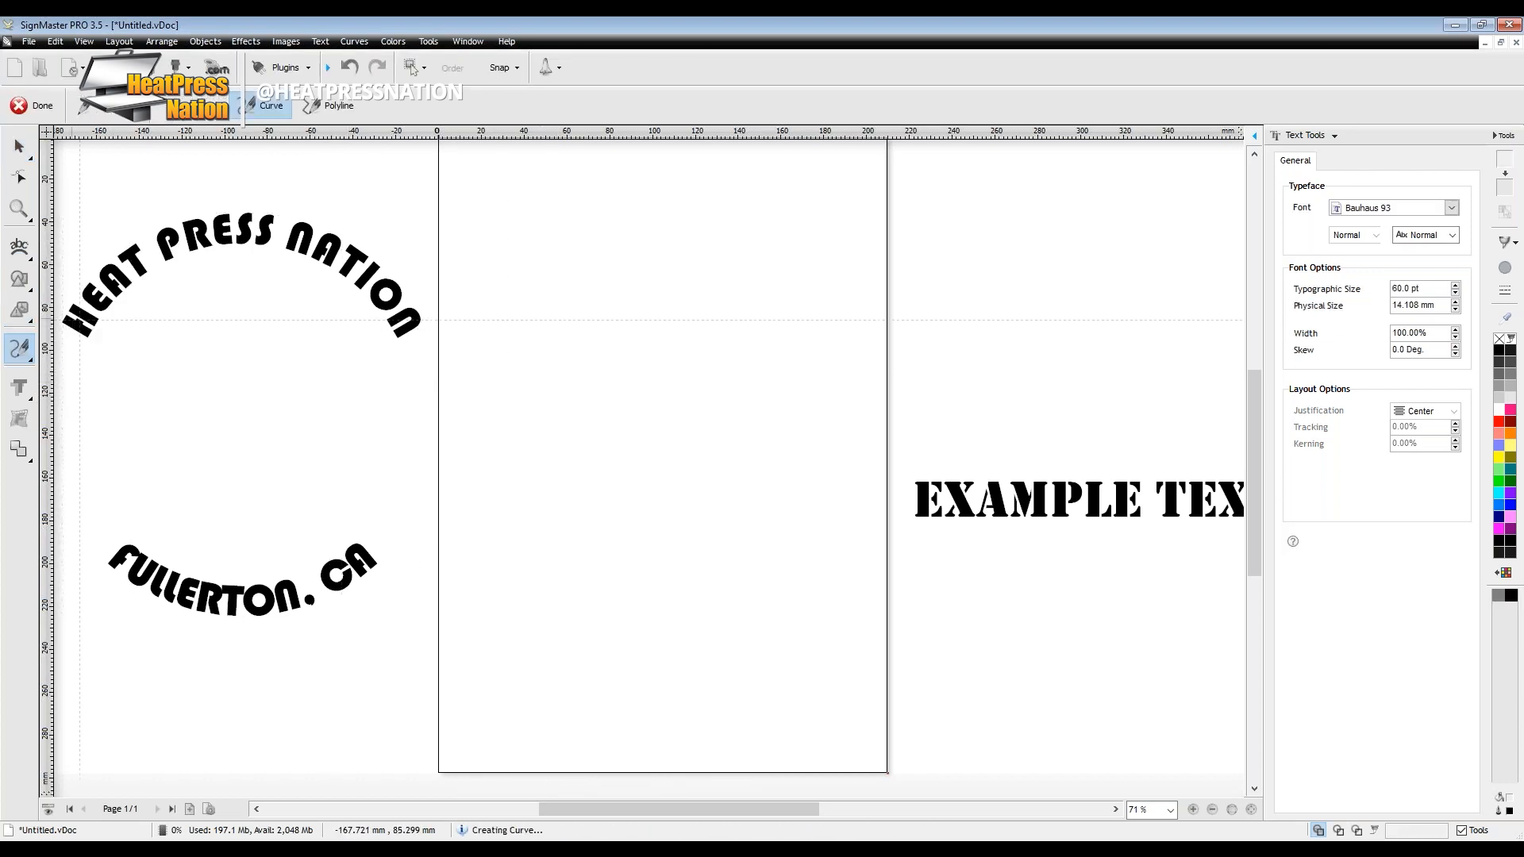
click(19, 347)
click(113, 362)
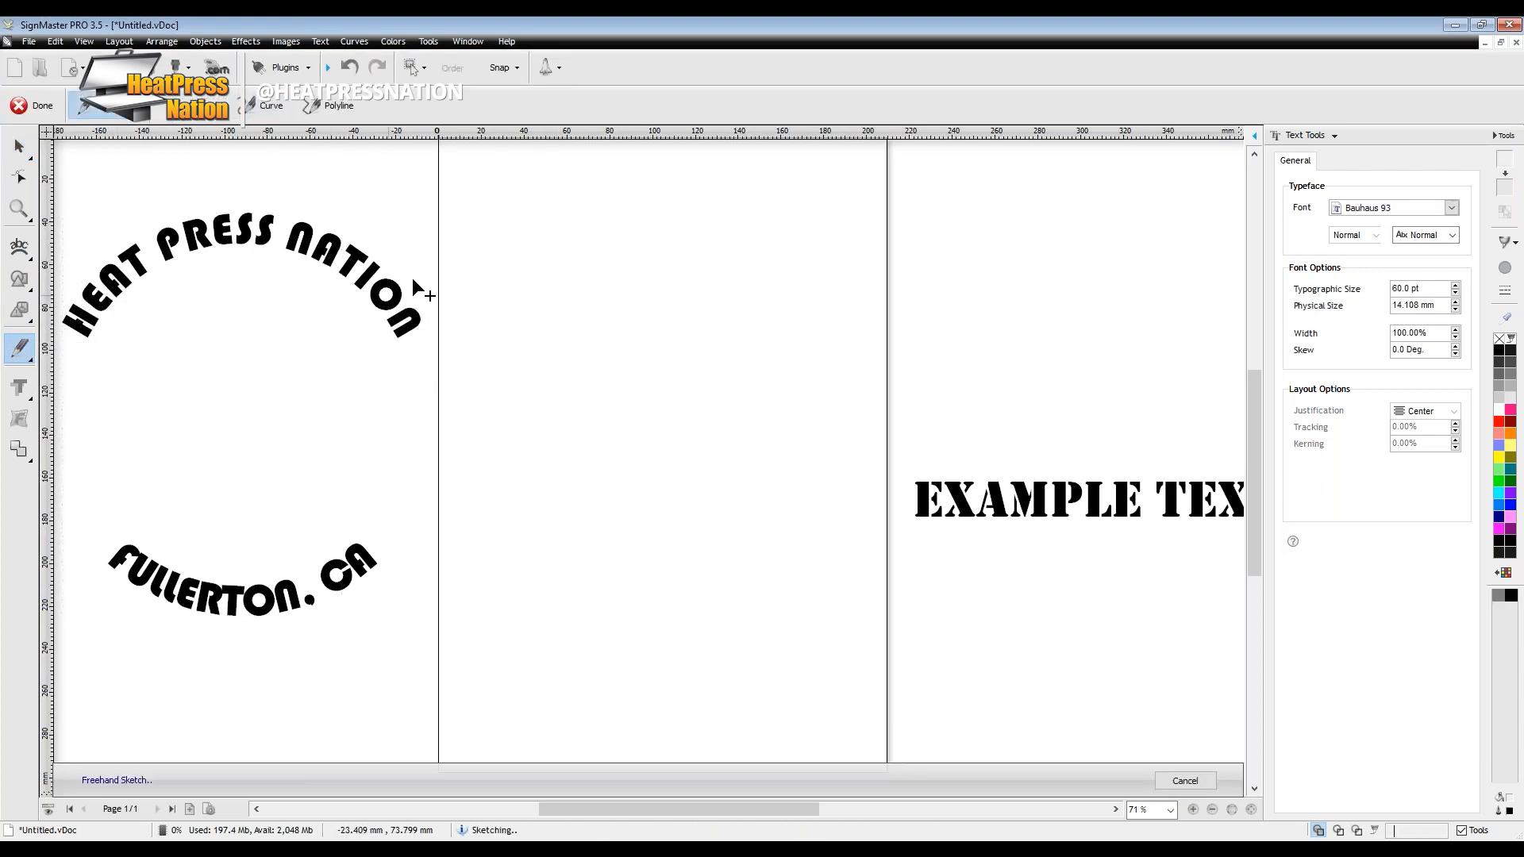
mouse_move(697, 444)
mouse_down()
mouse_move(843, 340)
mouse_move(1058, 389)
mouse_move(1192, 317)
mouse_up()
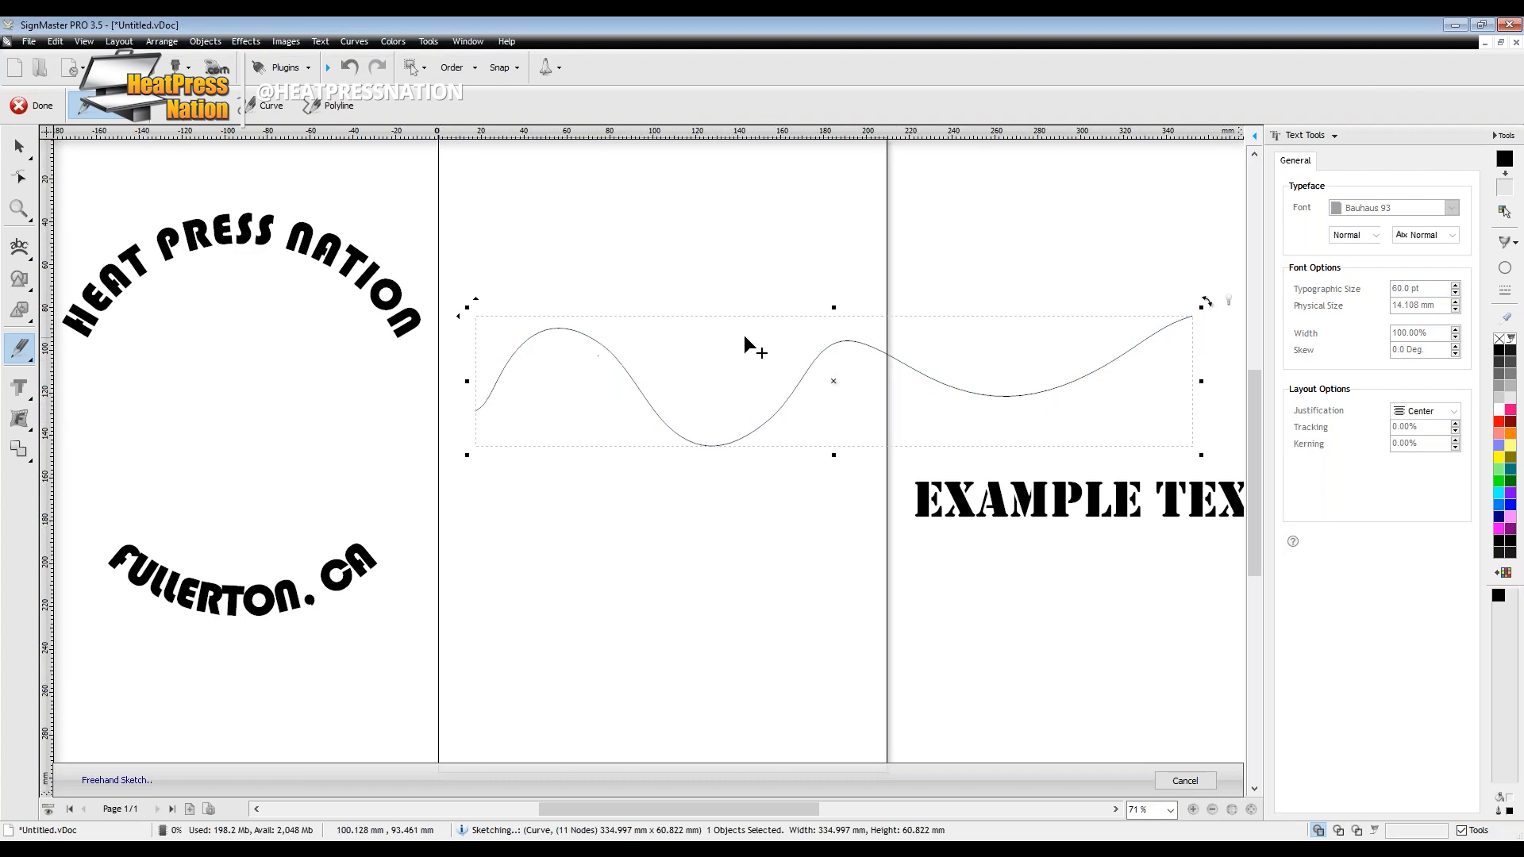
Try to fit text to the path with only the wavy curve selected.
click(19, 247)
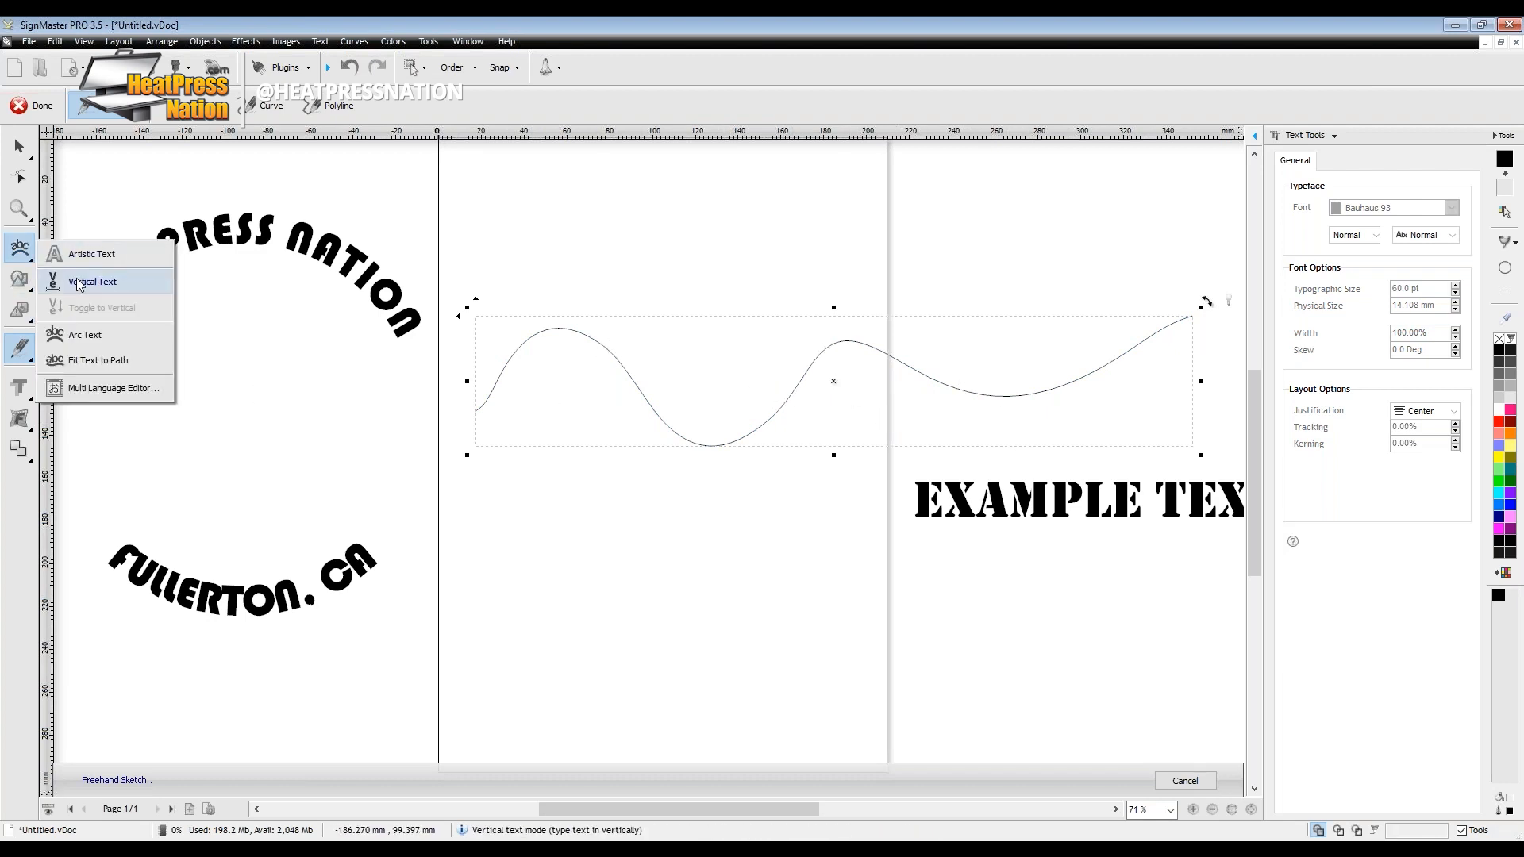
click(98, 361)
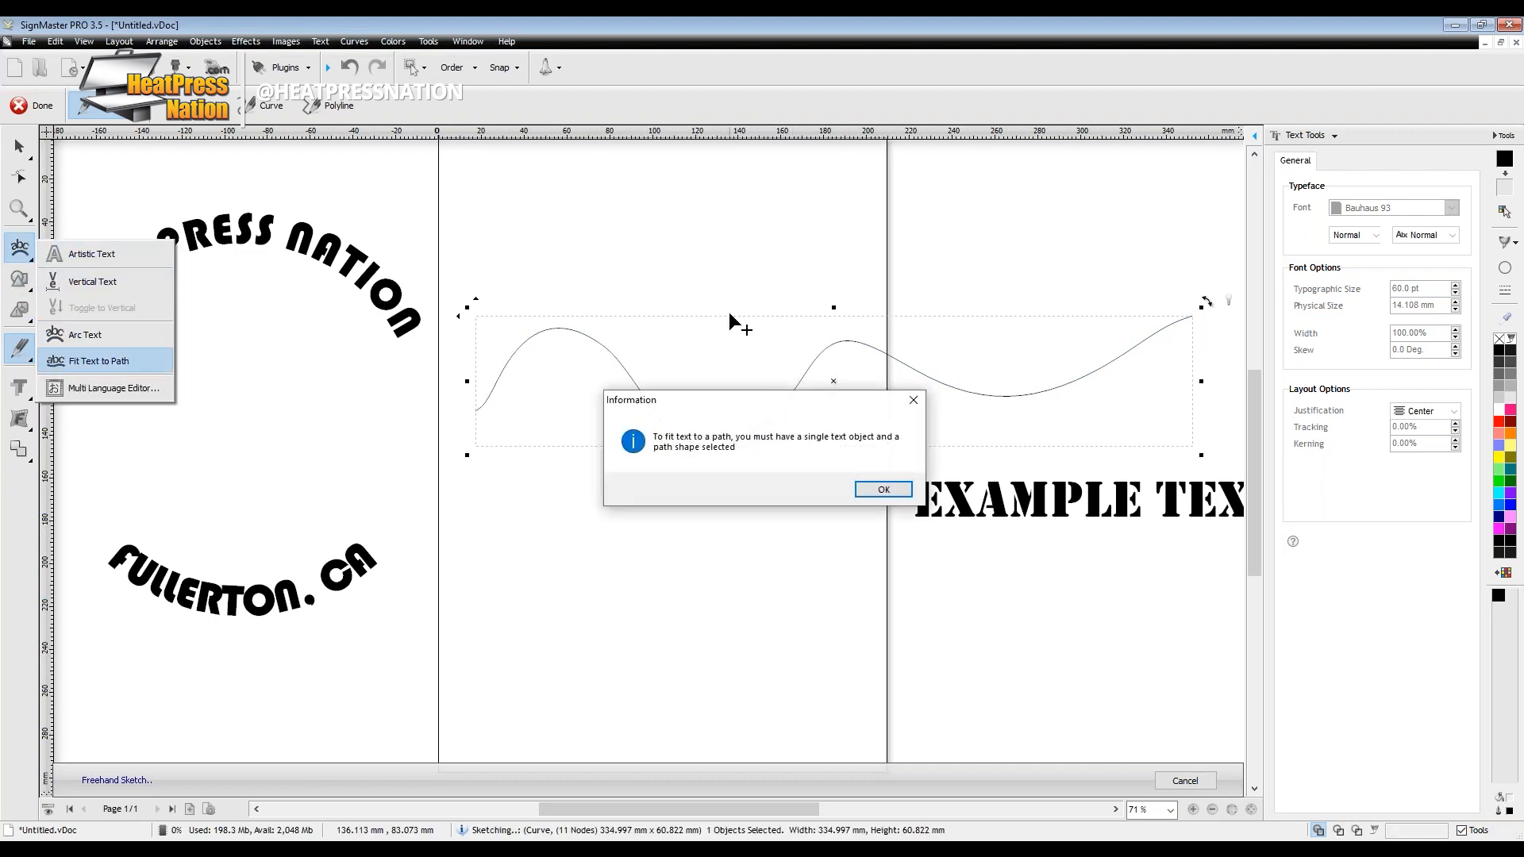
click(883, 489)
Add the artistic text FOUR SCORE AND SEVEN YEARS AGO and place it above the wavy curve.
click(91, 254)
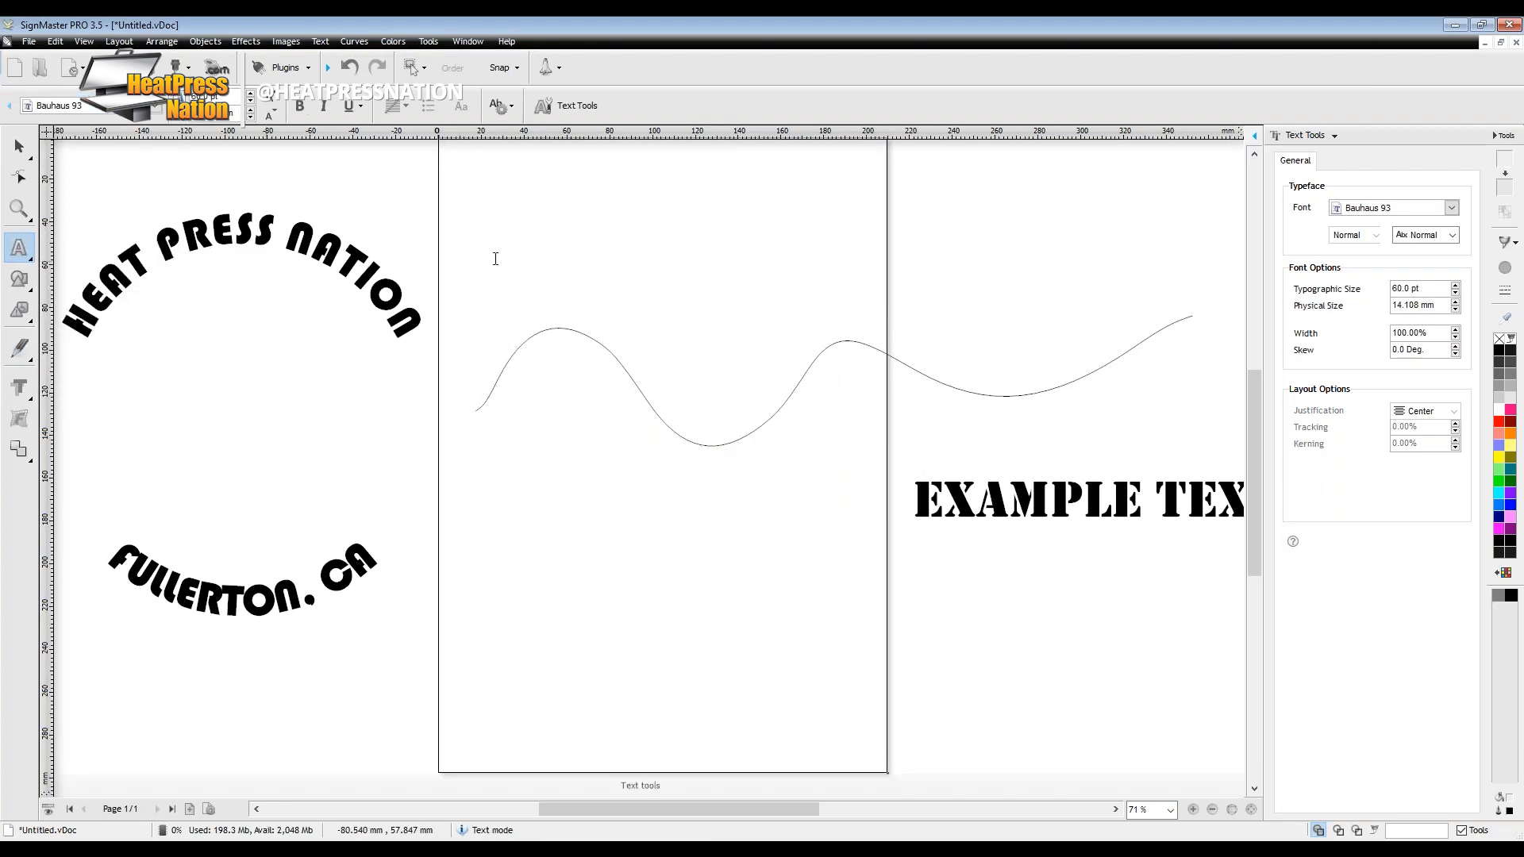
click(625, 242)
text(FOUR SCORE AND SEVEN YEARS AGO)
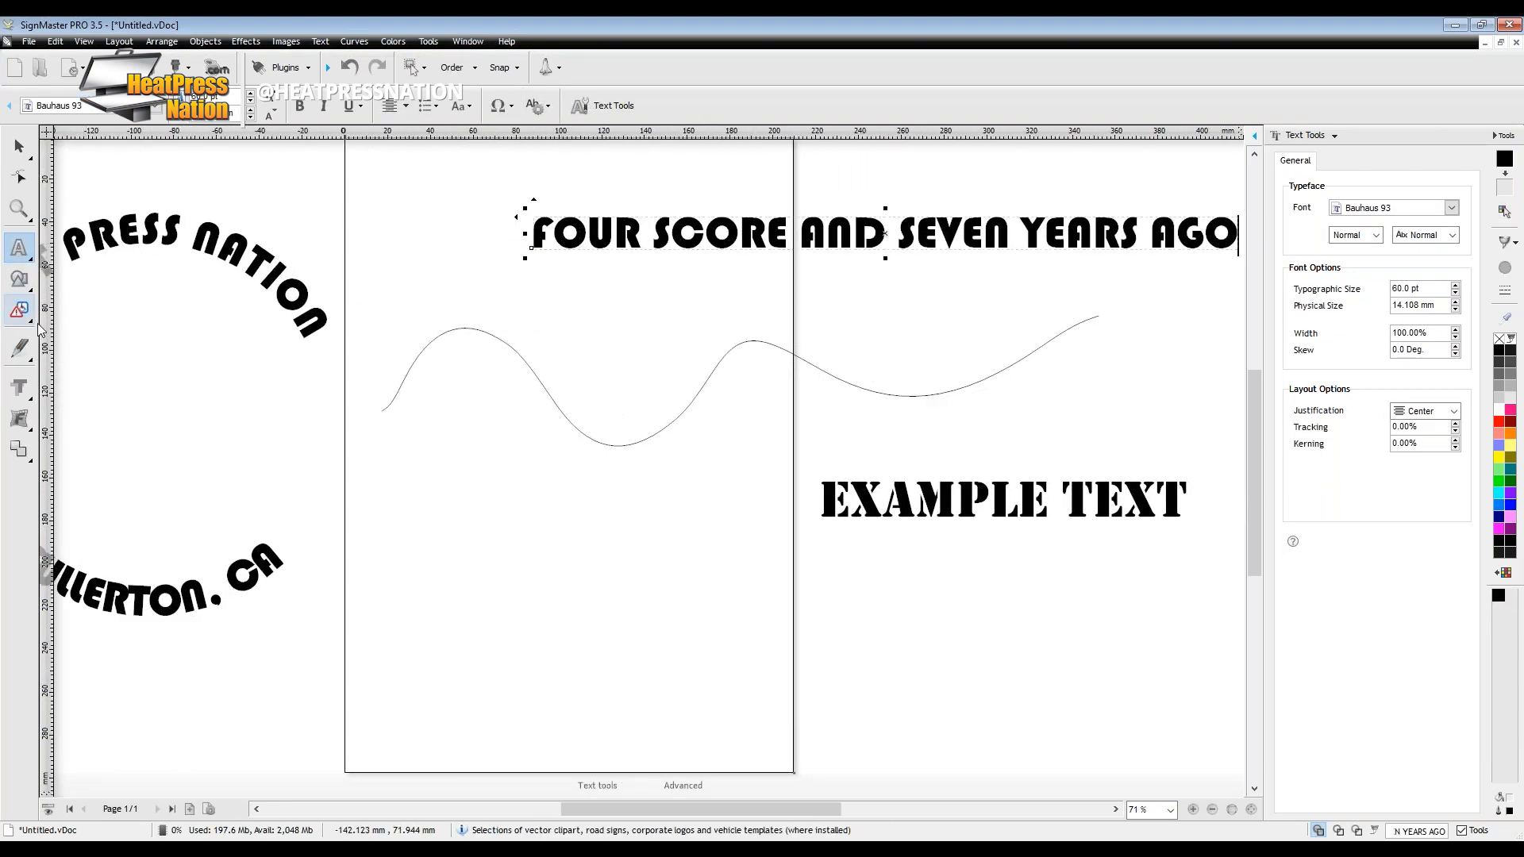
click(30, 150)
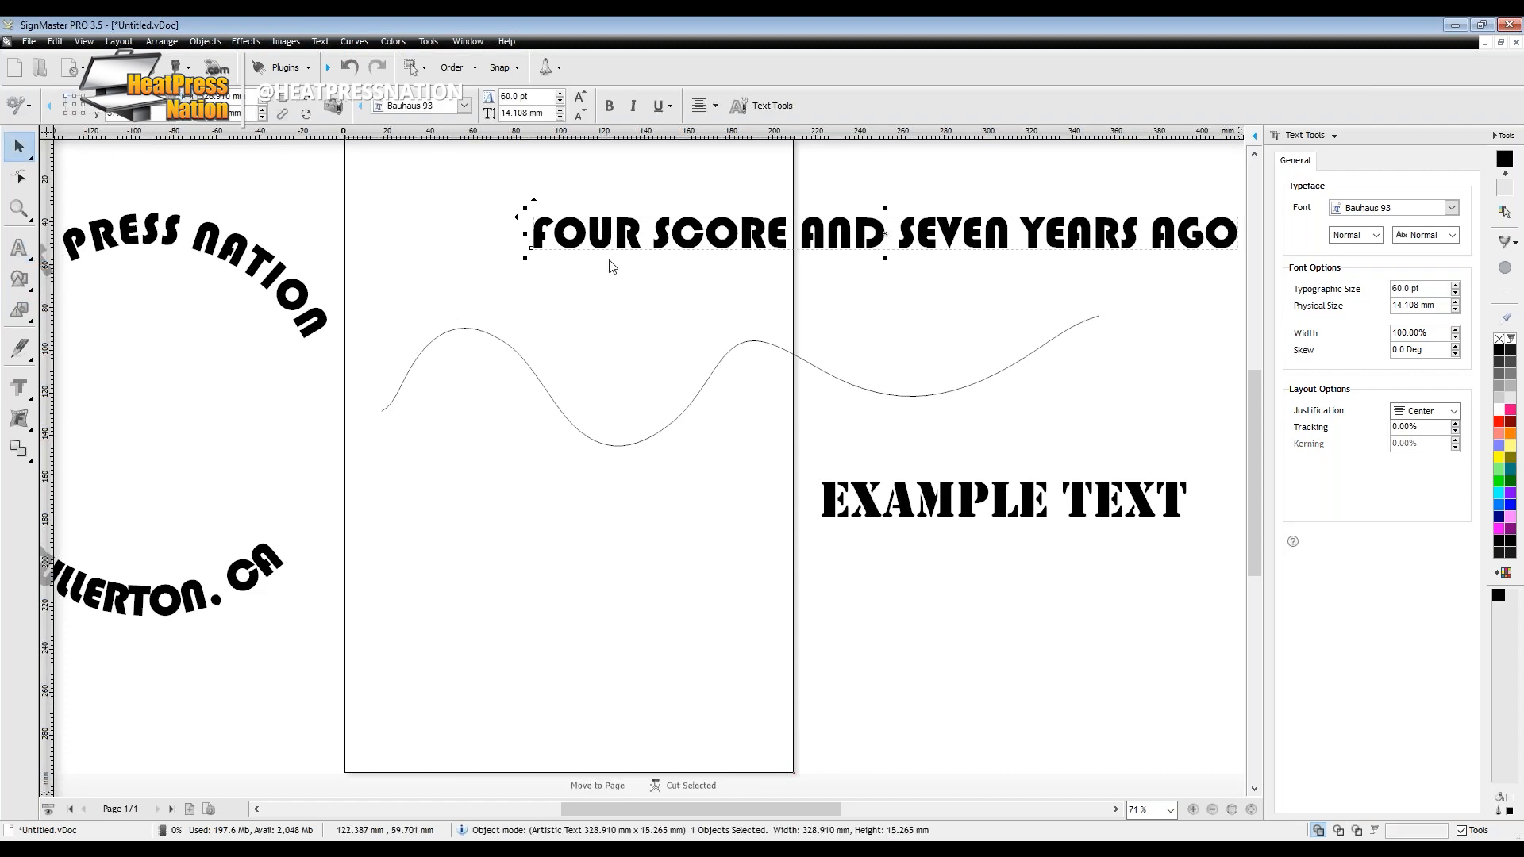
drag(614, 245, 553, 239)
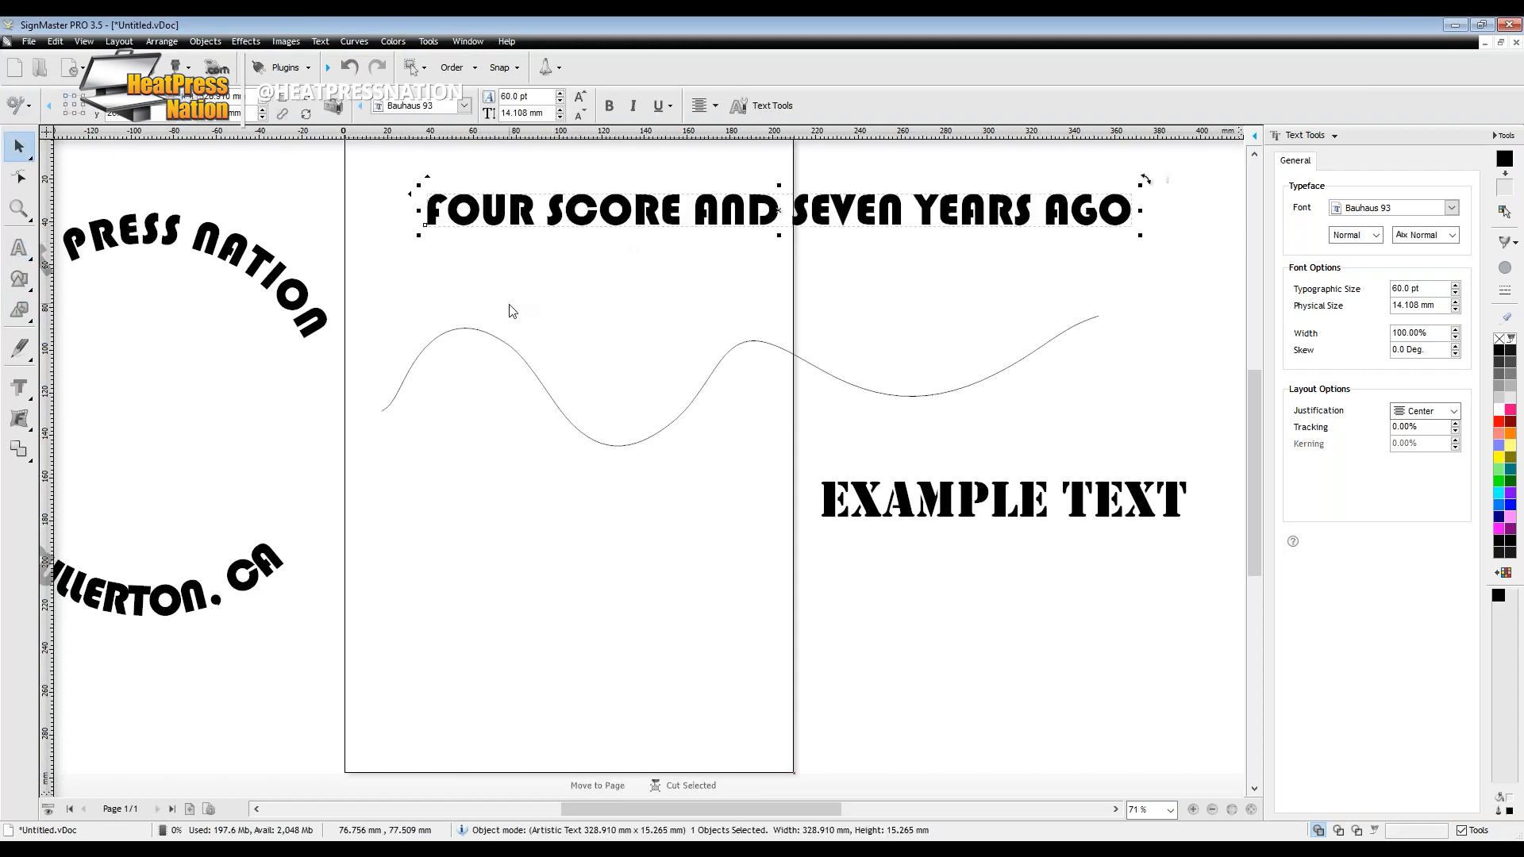
Fit the FOUR SCORE AND SEVEN YEARS AGO text to the wavy curve.
shift+click(491, 337)
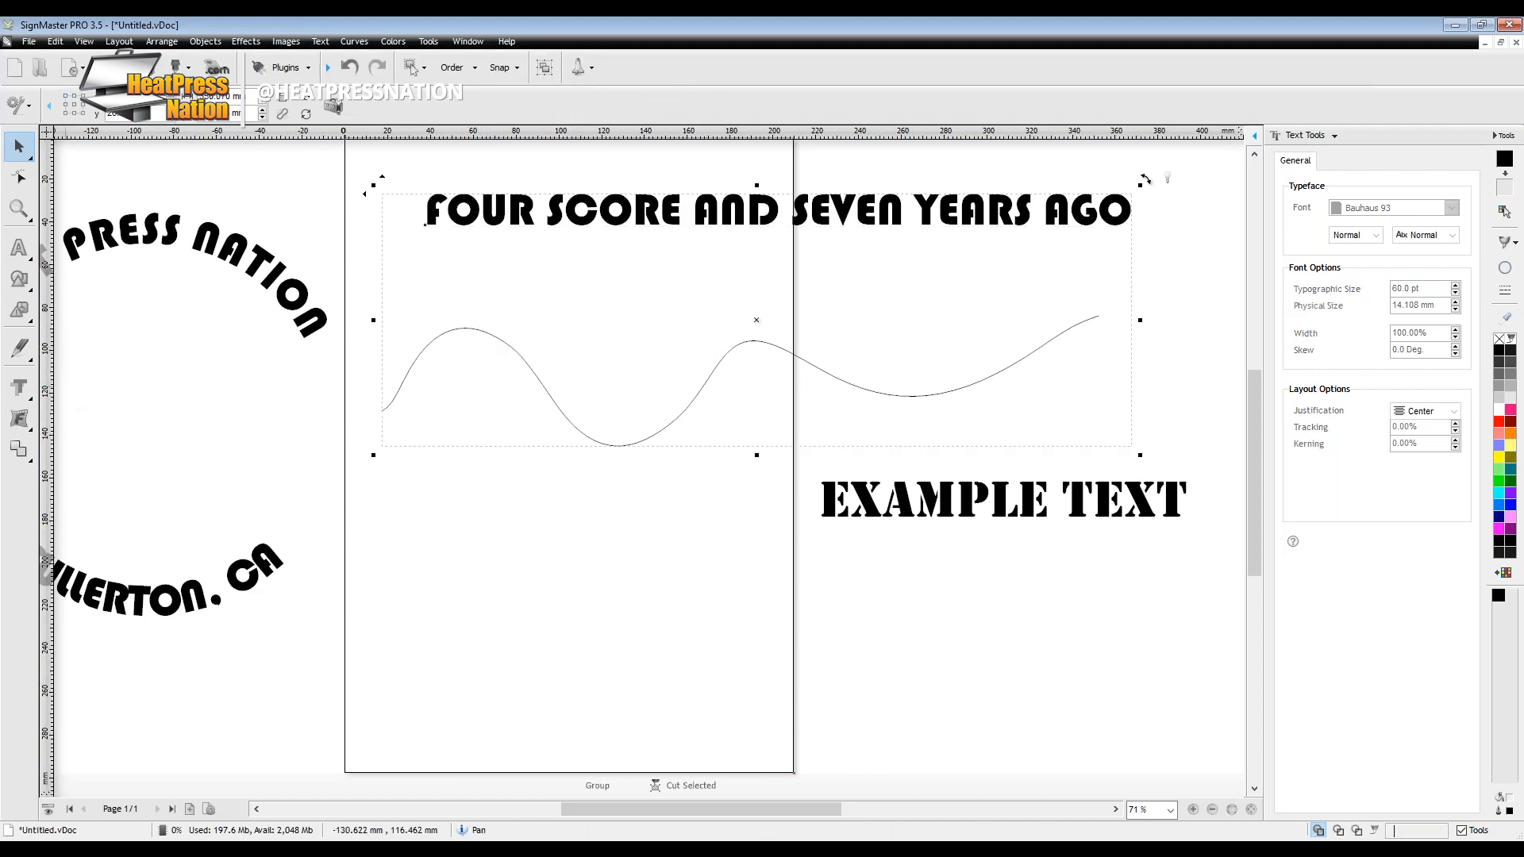
click(19, 248)
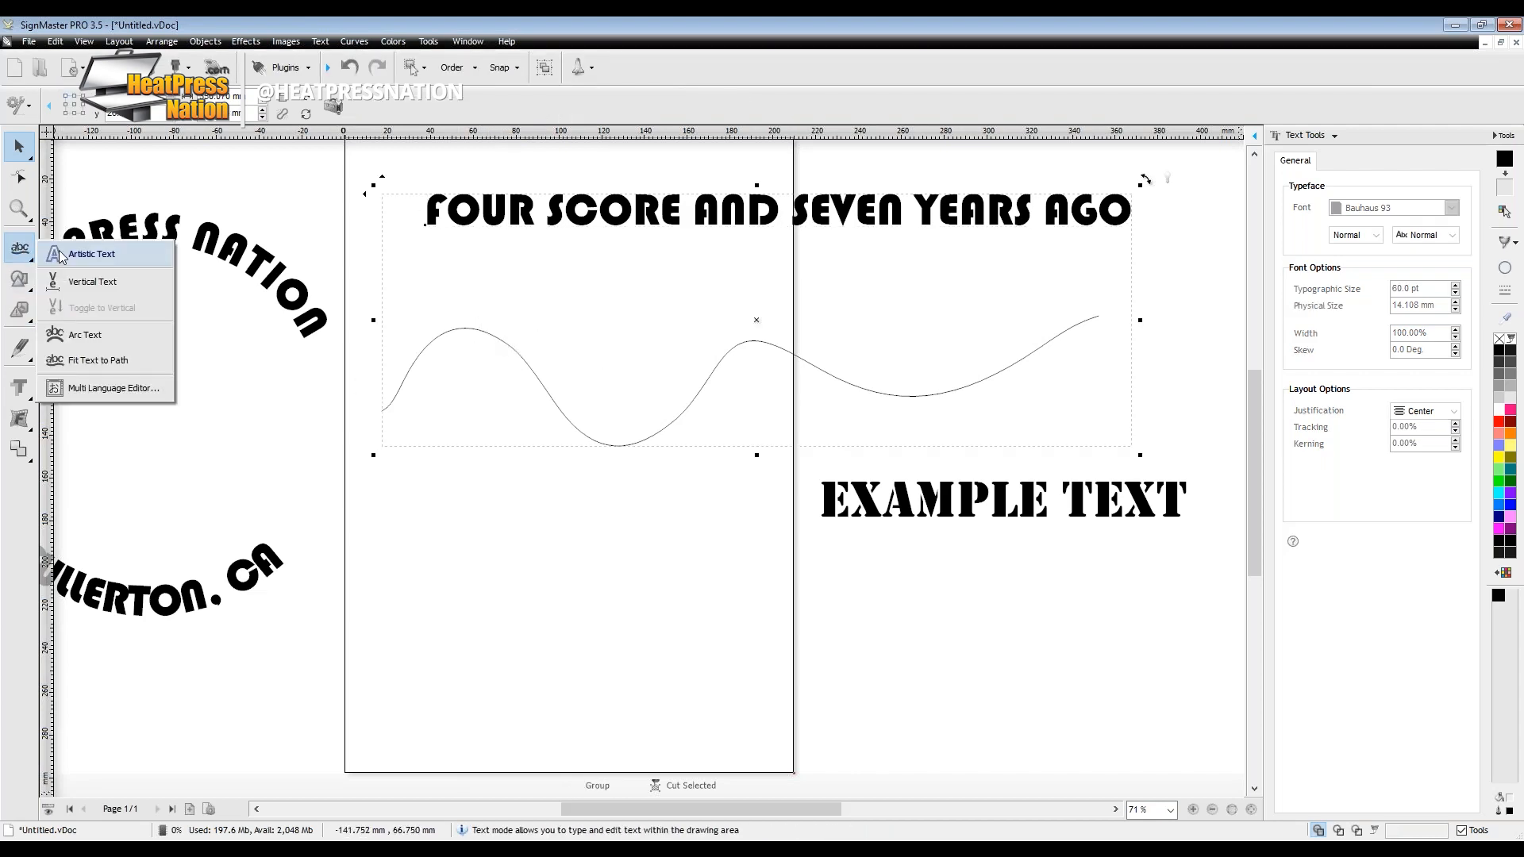
click(104, 359)
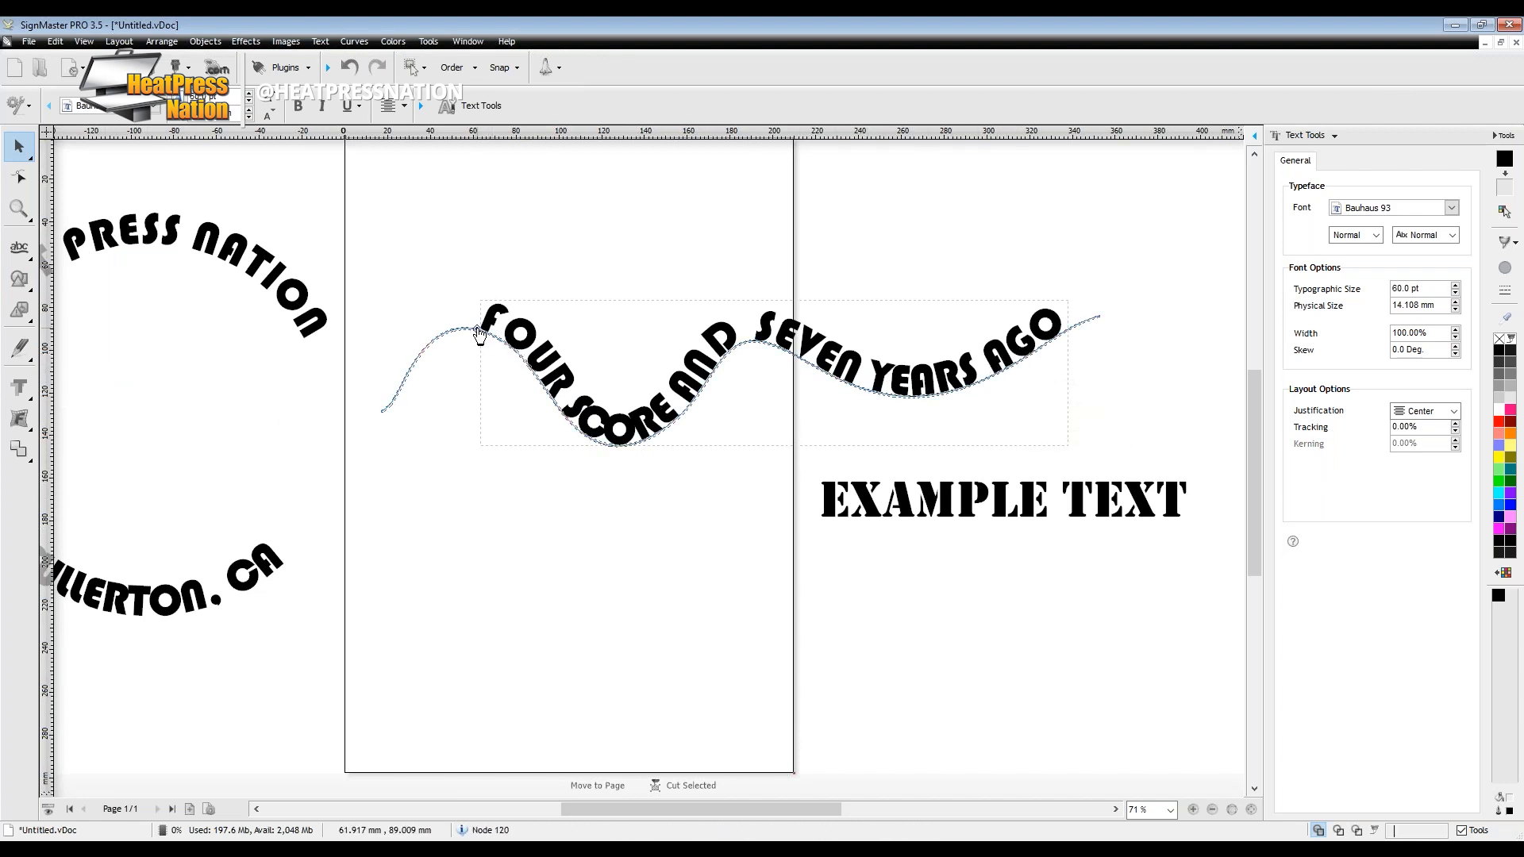
Offset the fitted FOUR SCORE AND SEVEN YEARS AGO text above the wavy curve and slide its start toward the curve's left end.
mouse_move(477, 328)
mouse_down()
mouse_move(392, 398)
mouse_move(420, 407)
mouse_move(486, 381)
mouse_move(546, 462)
mouse_up()
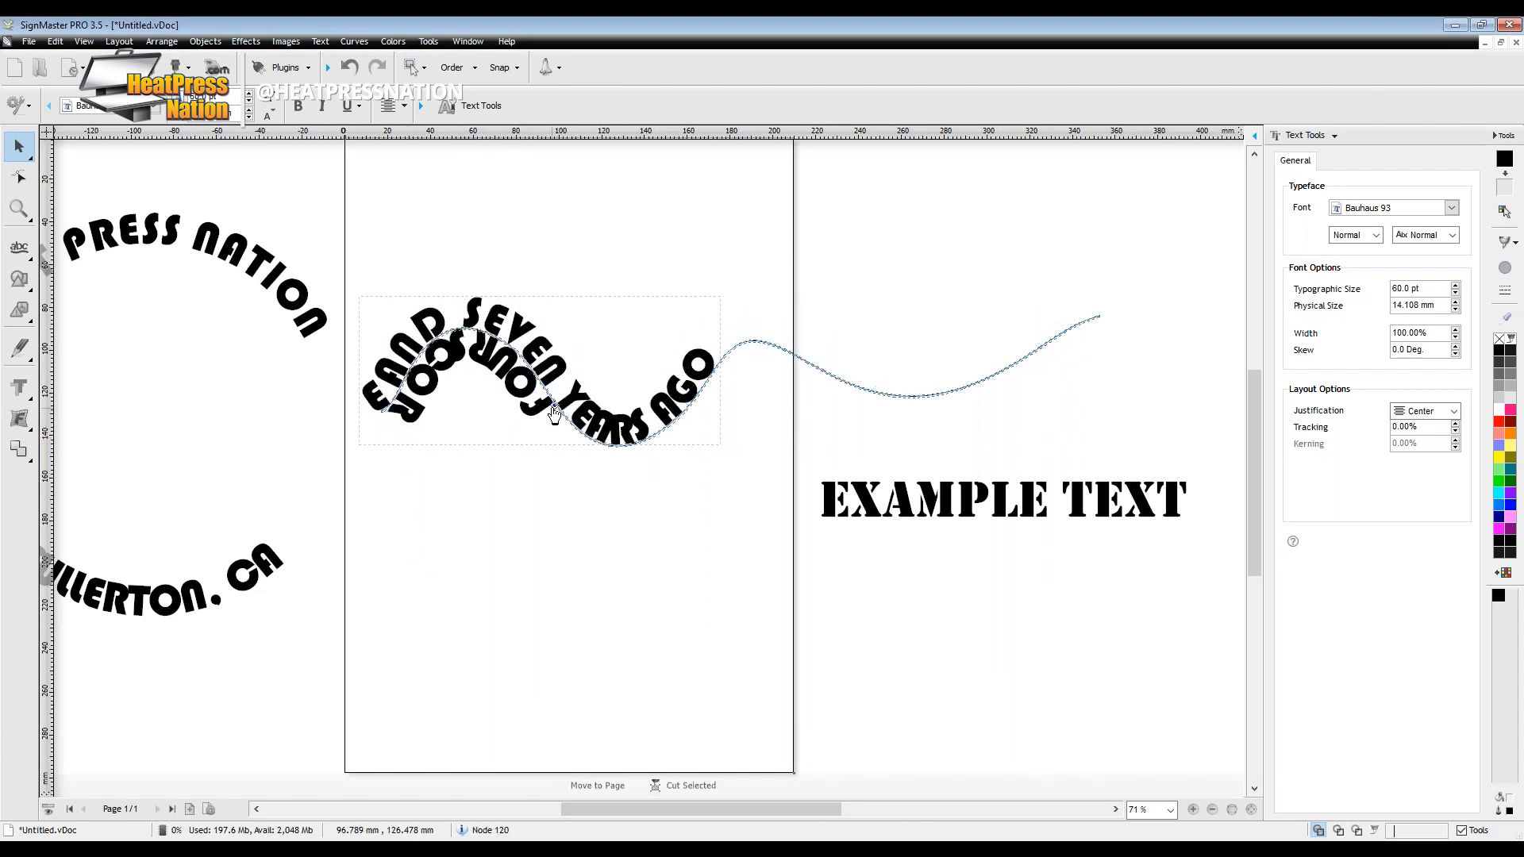
drag(554, 406, 445, 314)
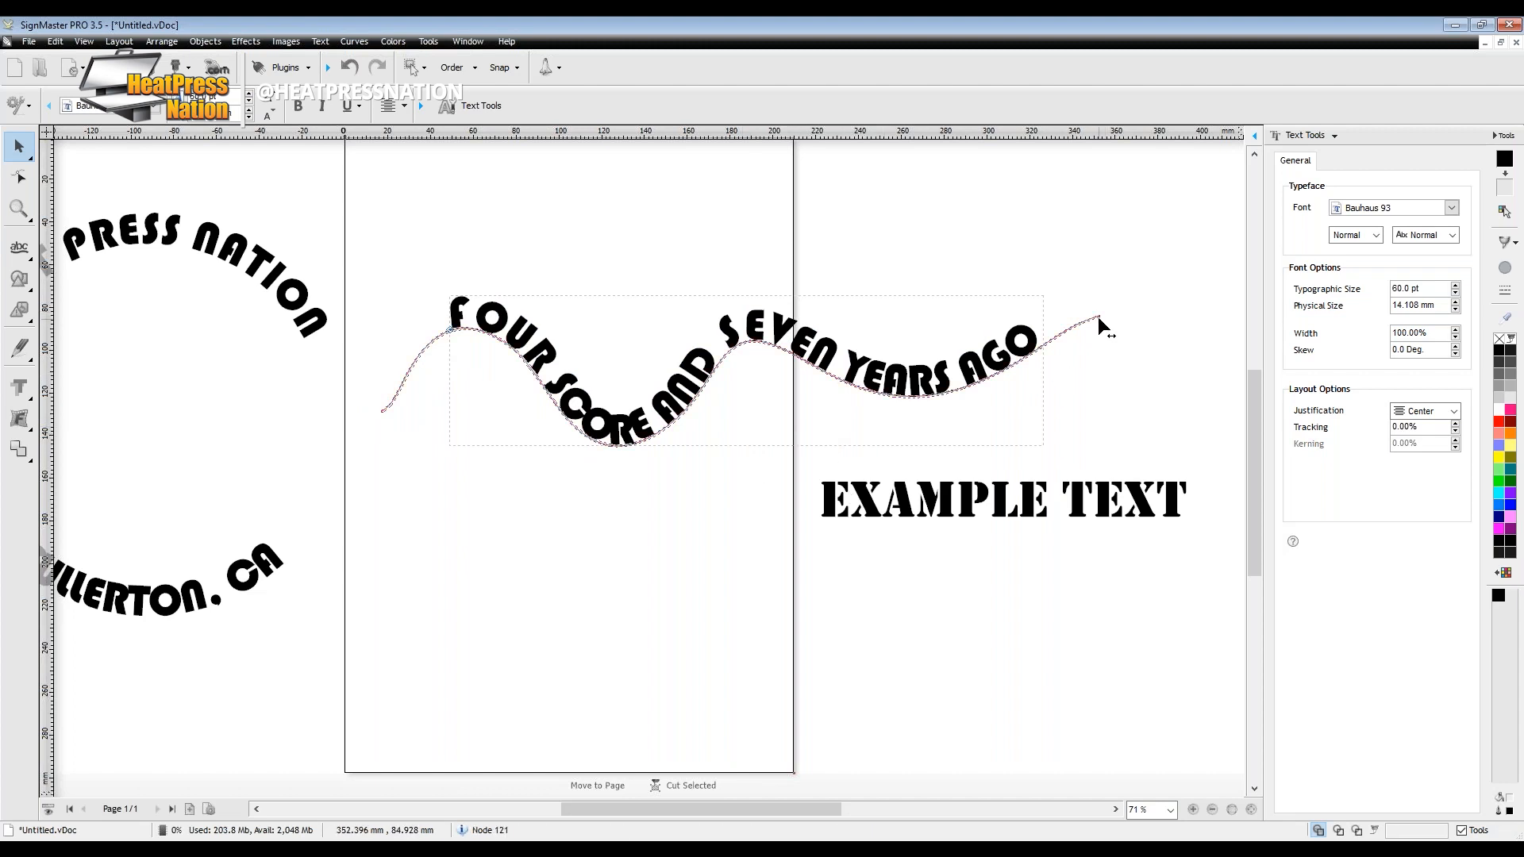
drag(1100, 326, 1099, 367)
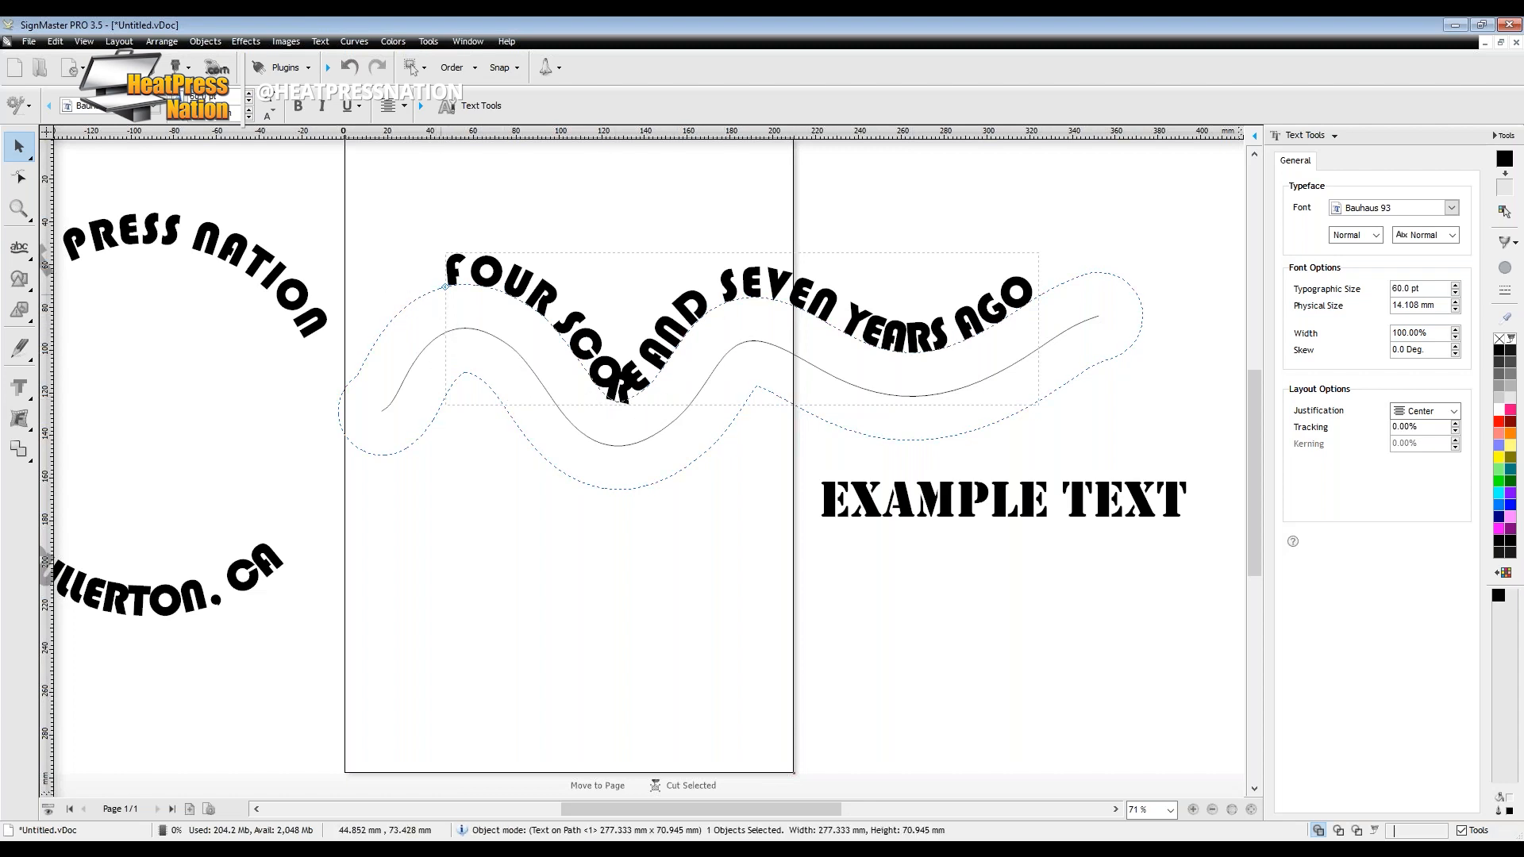
drag(446, 286, 370, 343)
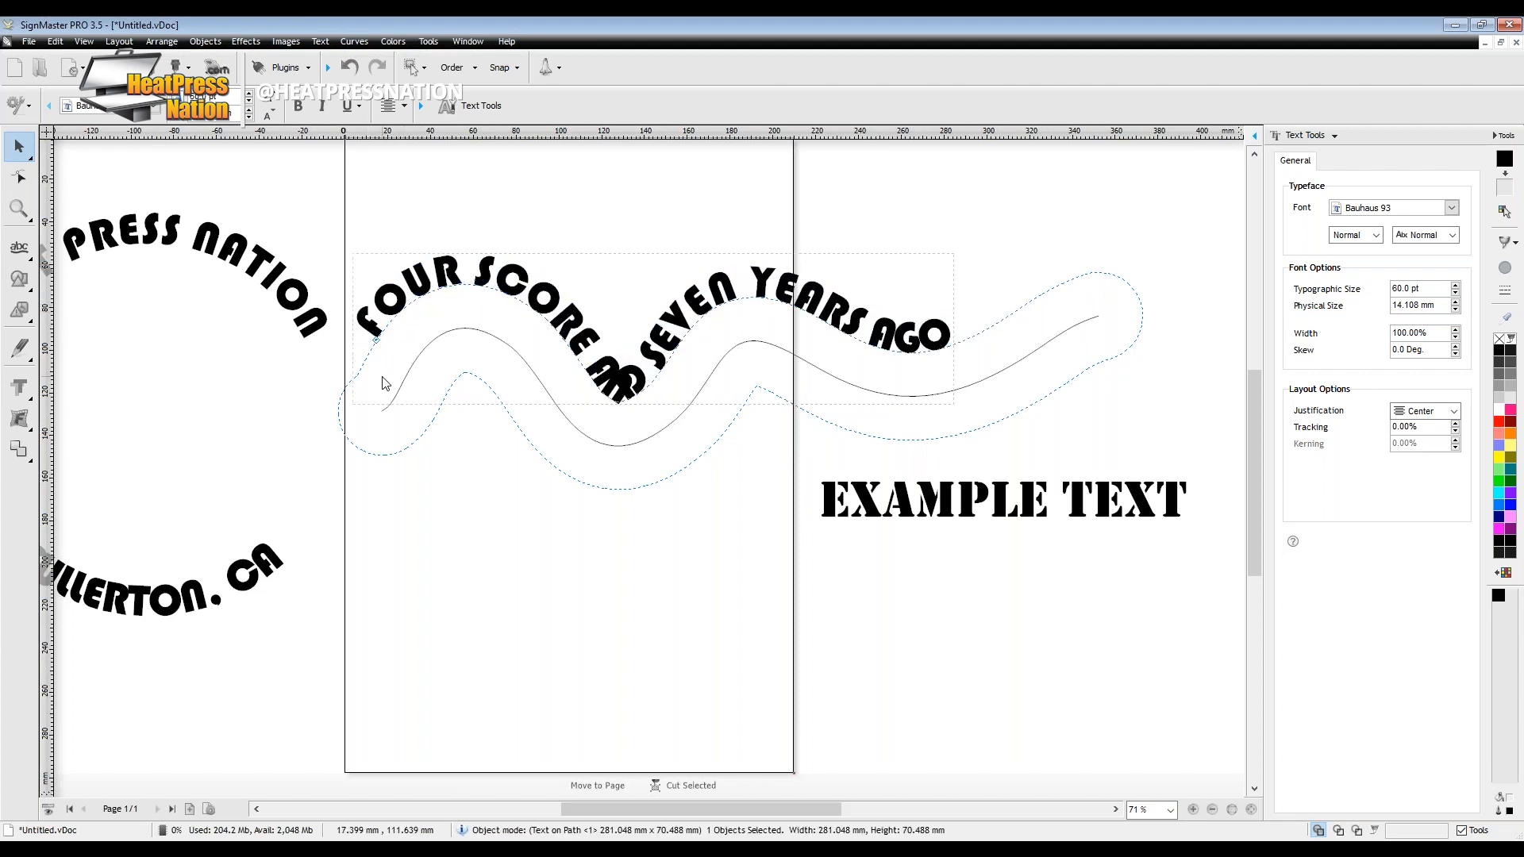
click(357, 221)
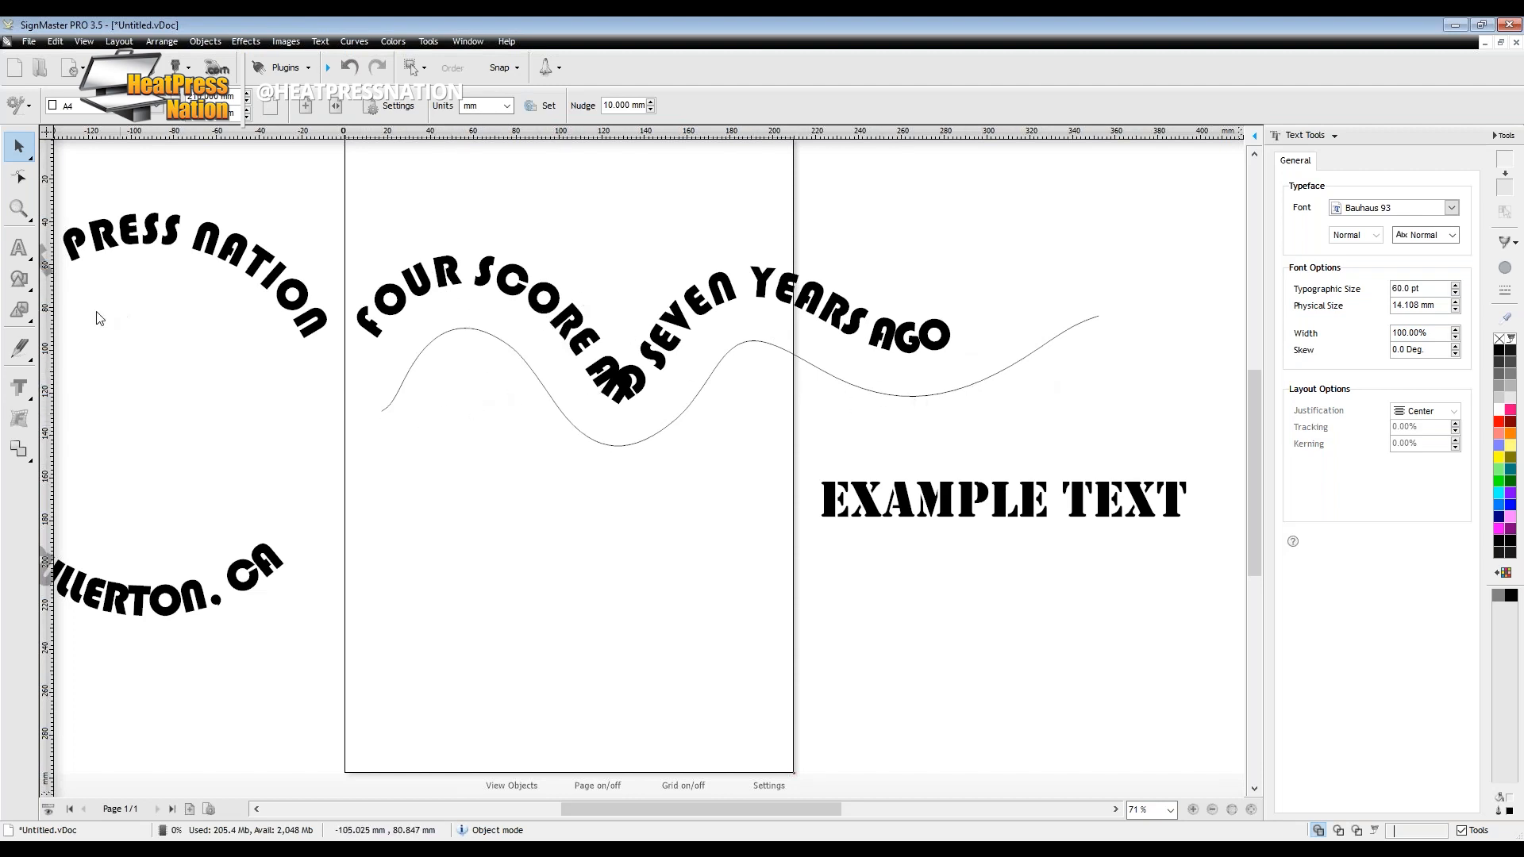
click(19, 347)
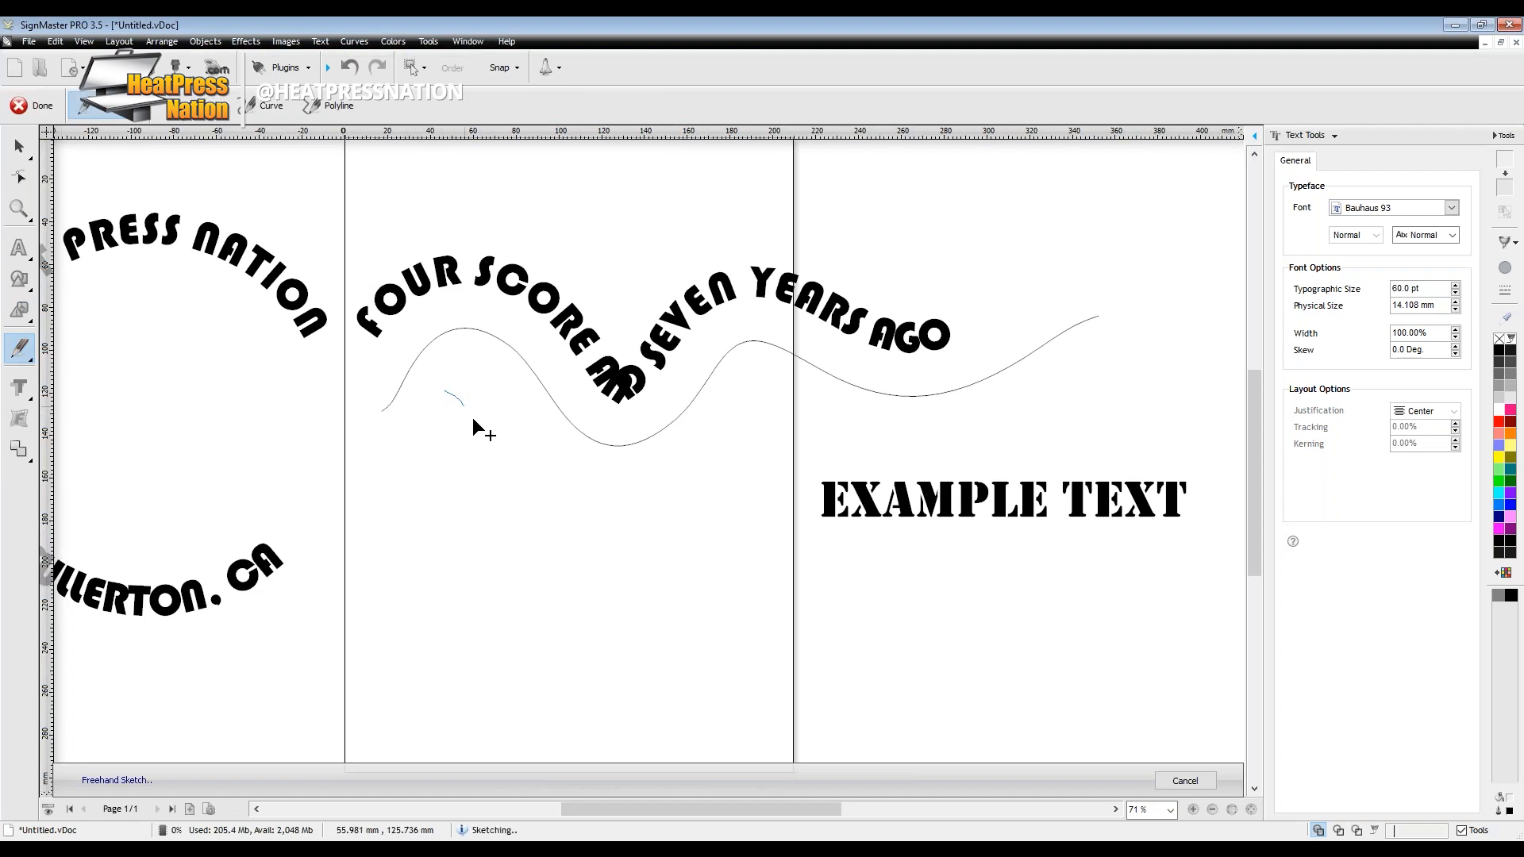
drag(274, 442, 278, 443)
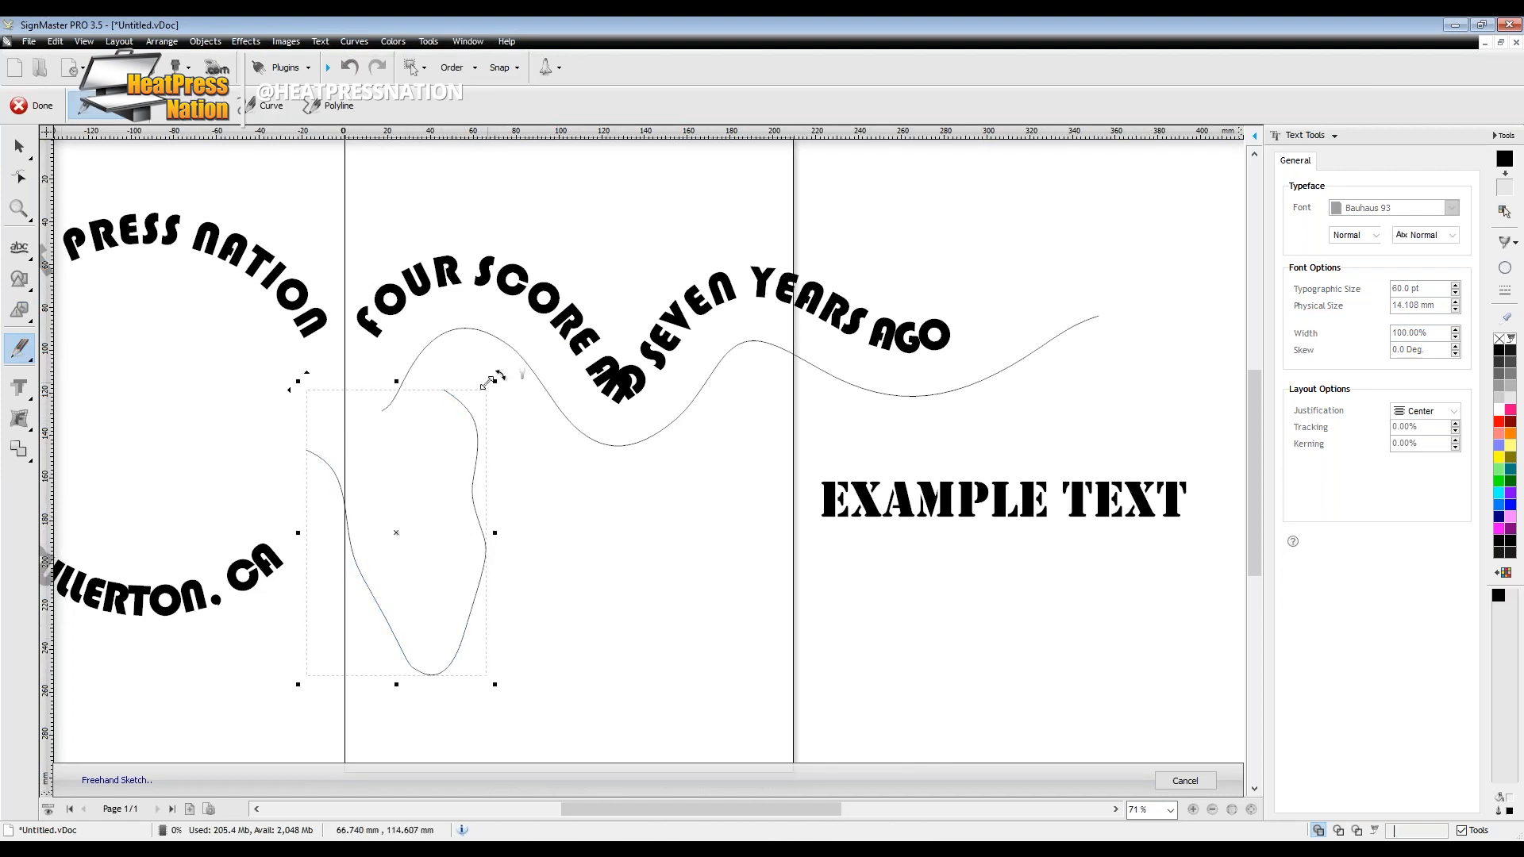
key(Delete)
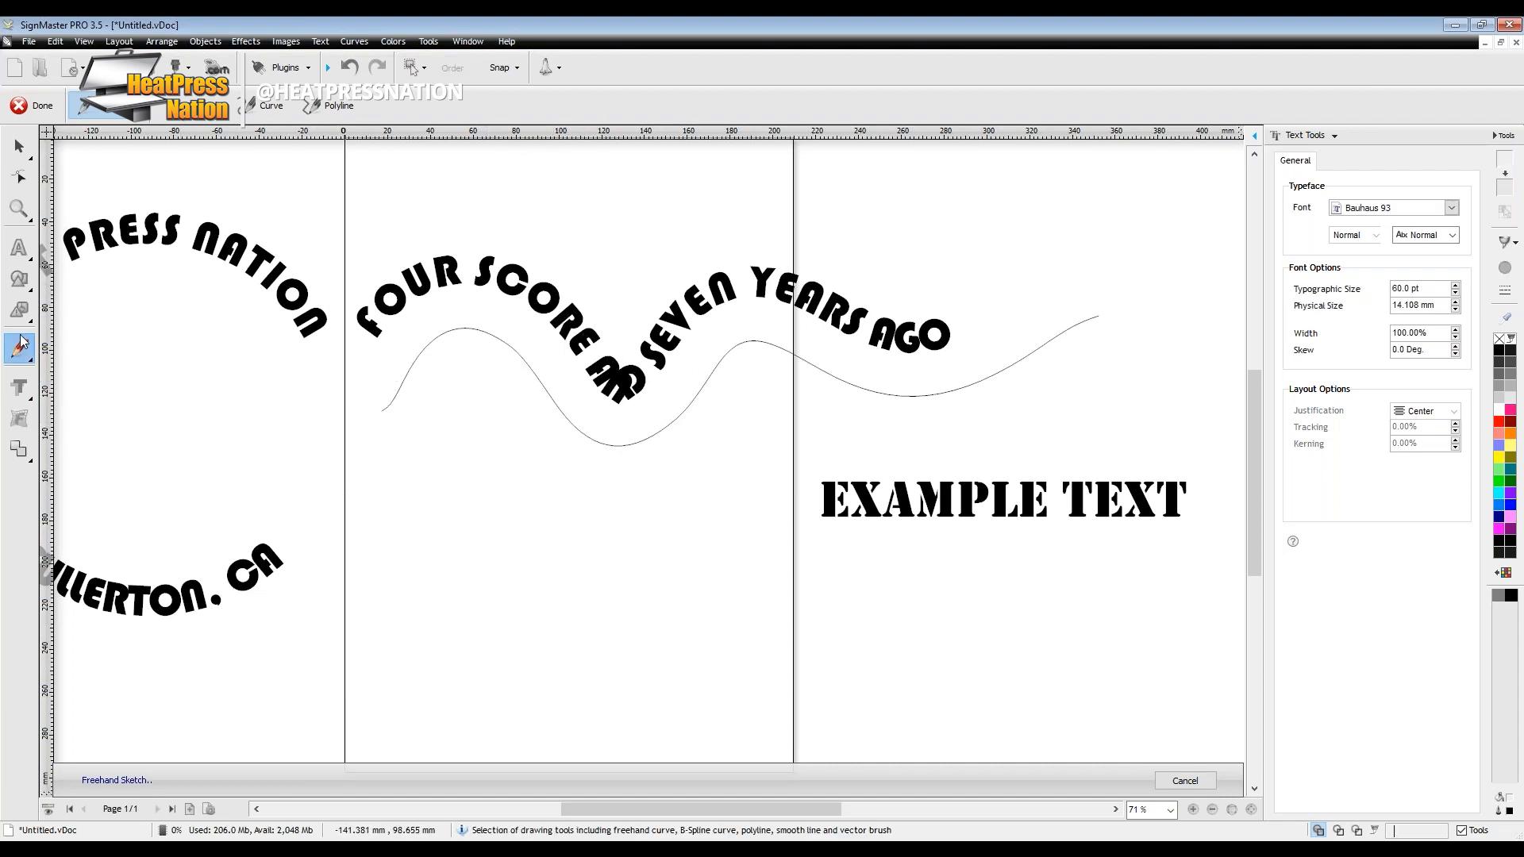
click(25, 251)
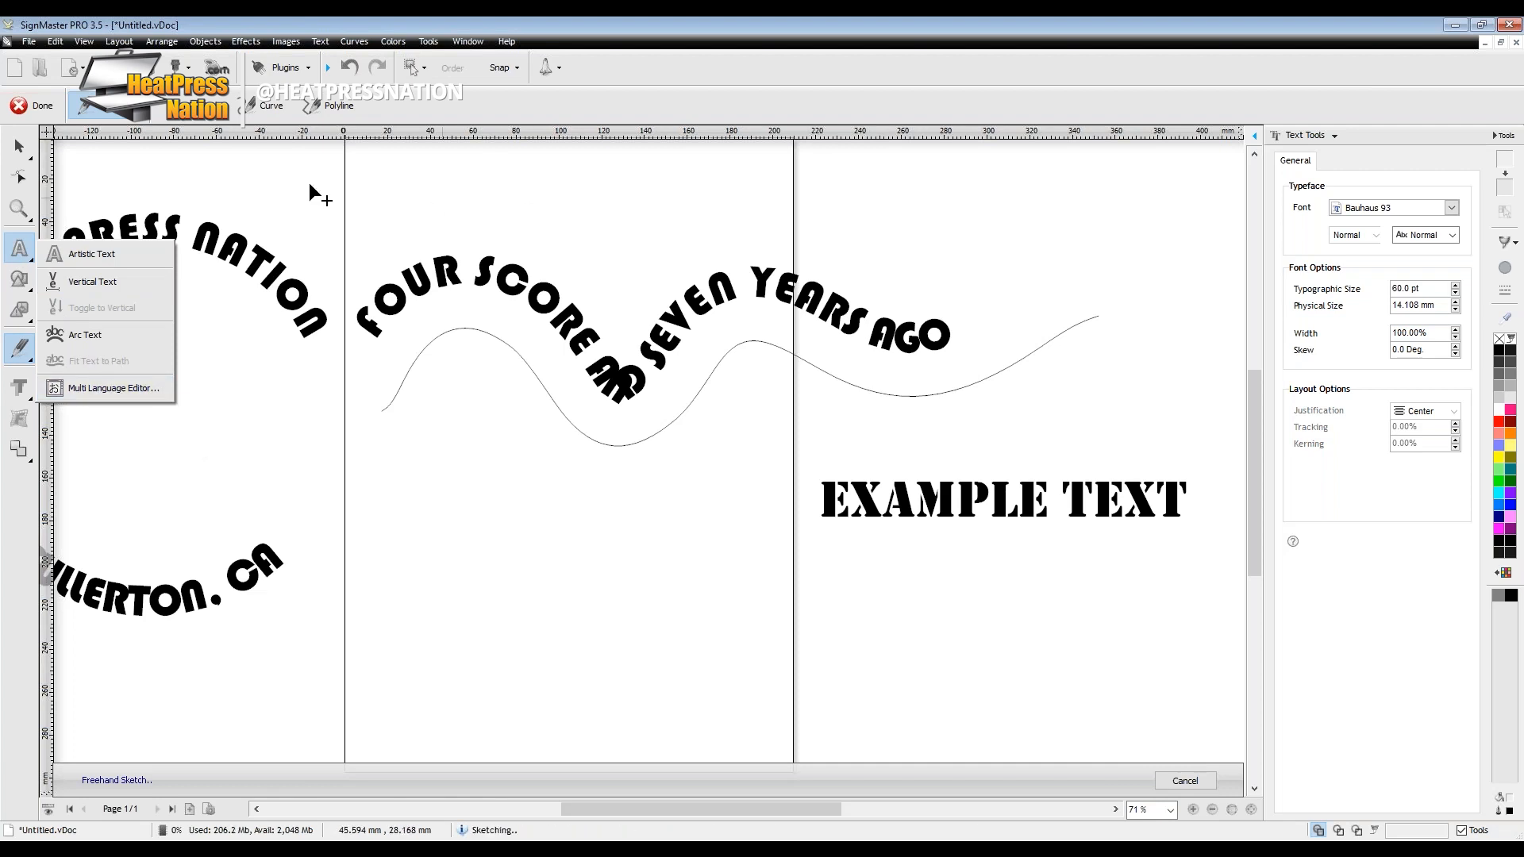
click(19, 146)
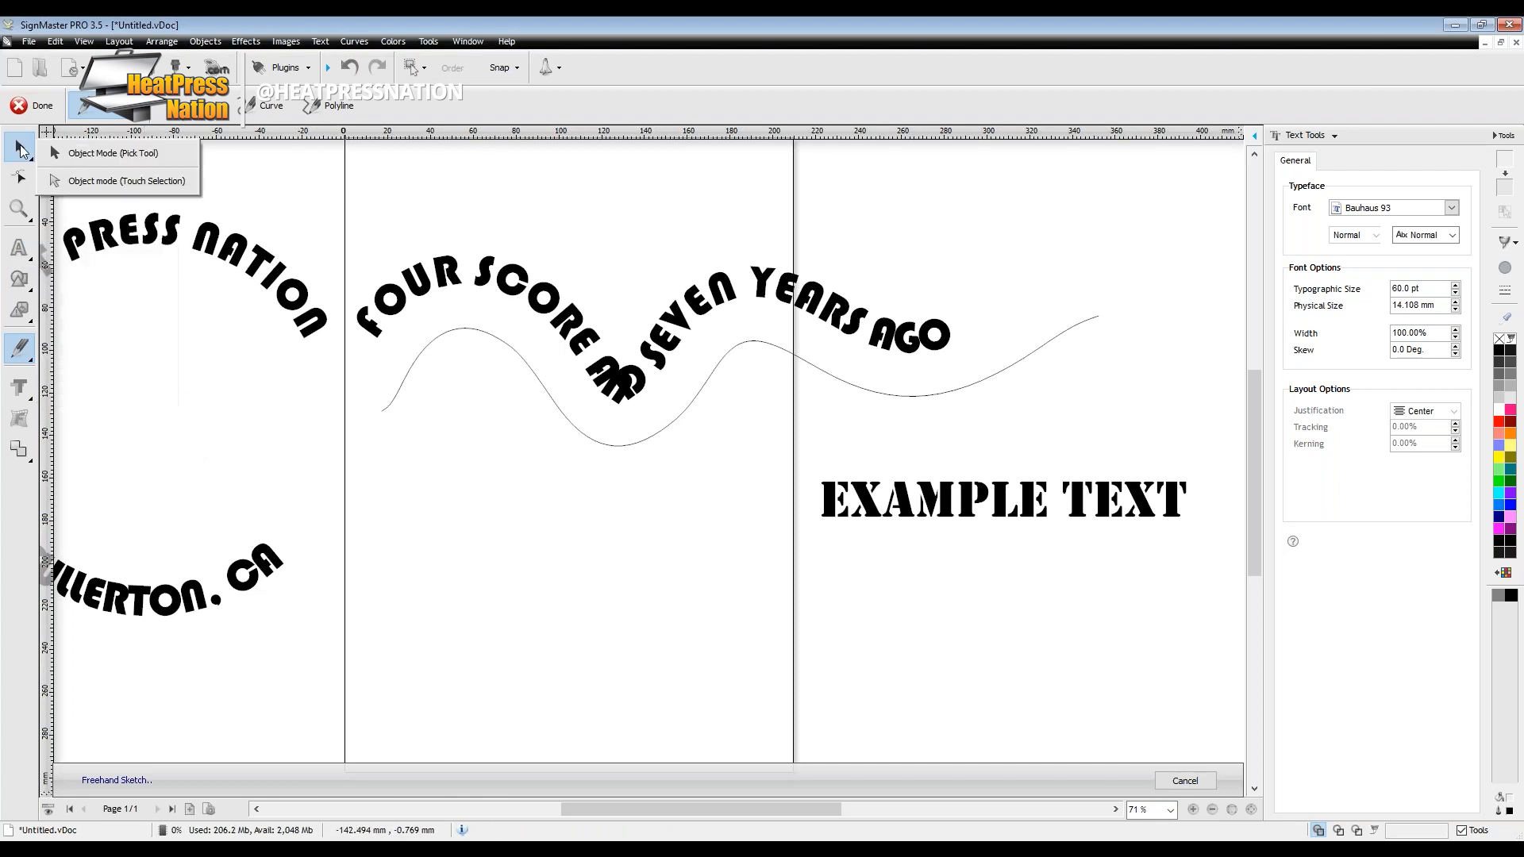
click(417, 367)
Append a long run of random filler letters after AGO in the text fitted around the wavy curve.
click(445, 275)
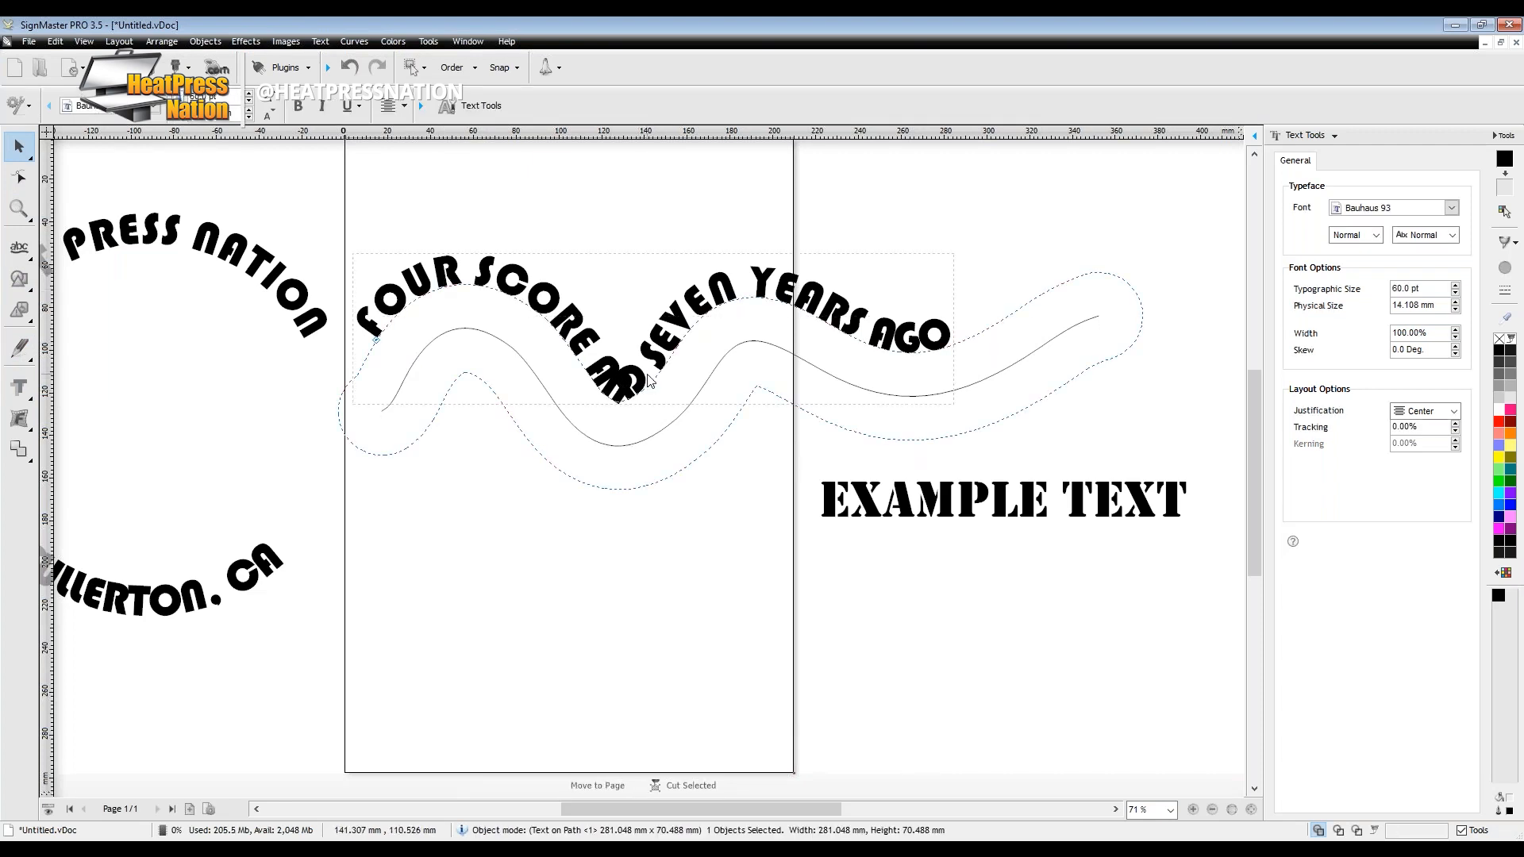
double_click(712, 306)
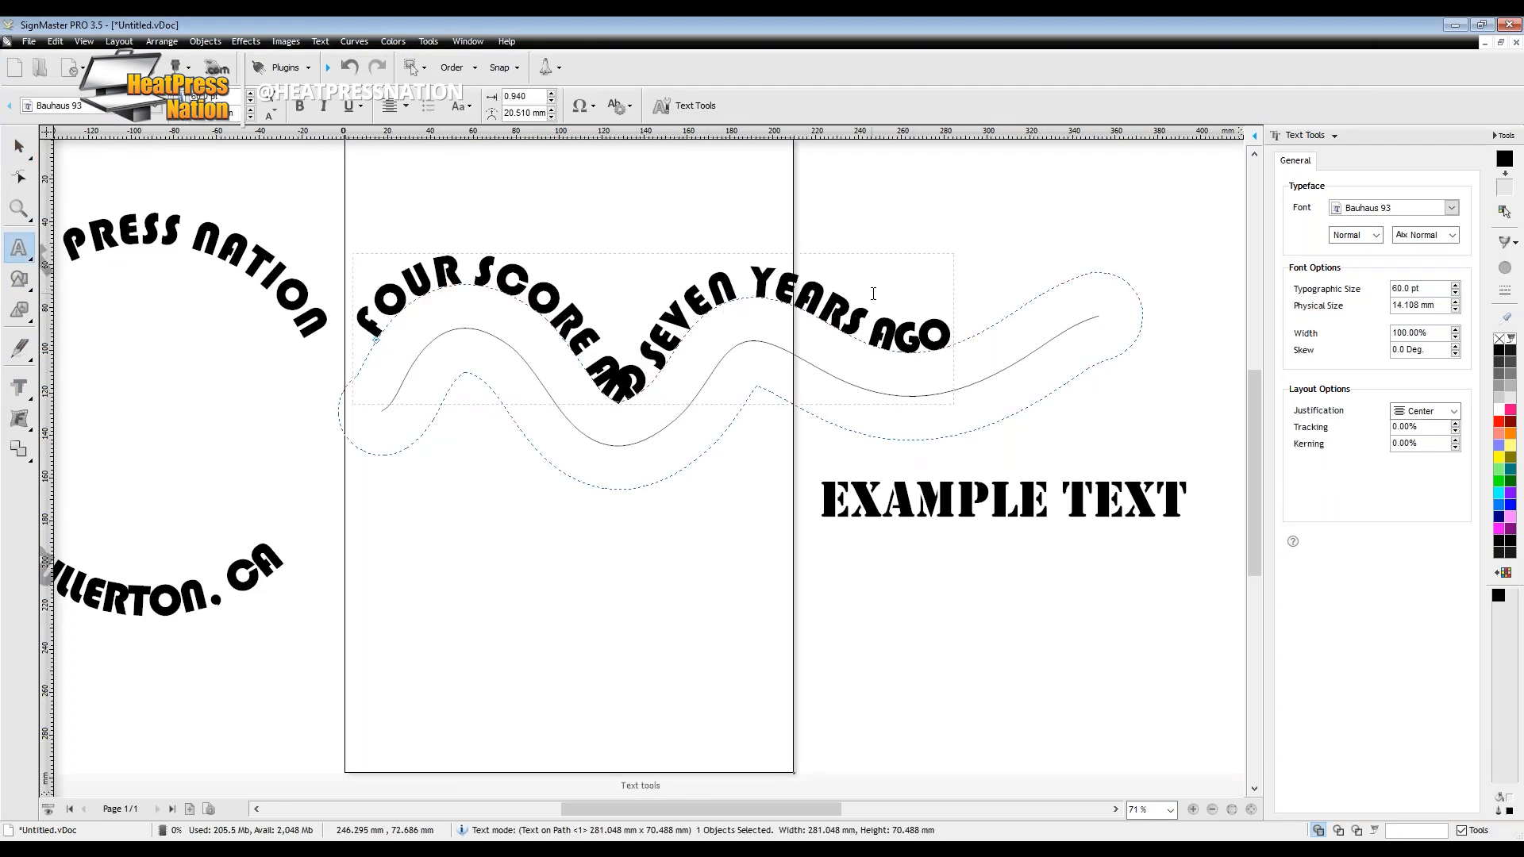
text(SDIFJBSIDJFISDHFISHDFIJSHDFIJ)
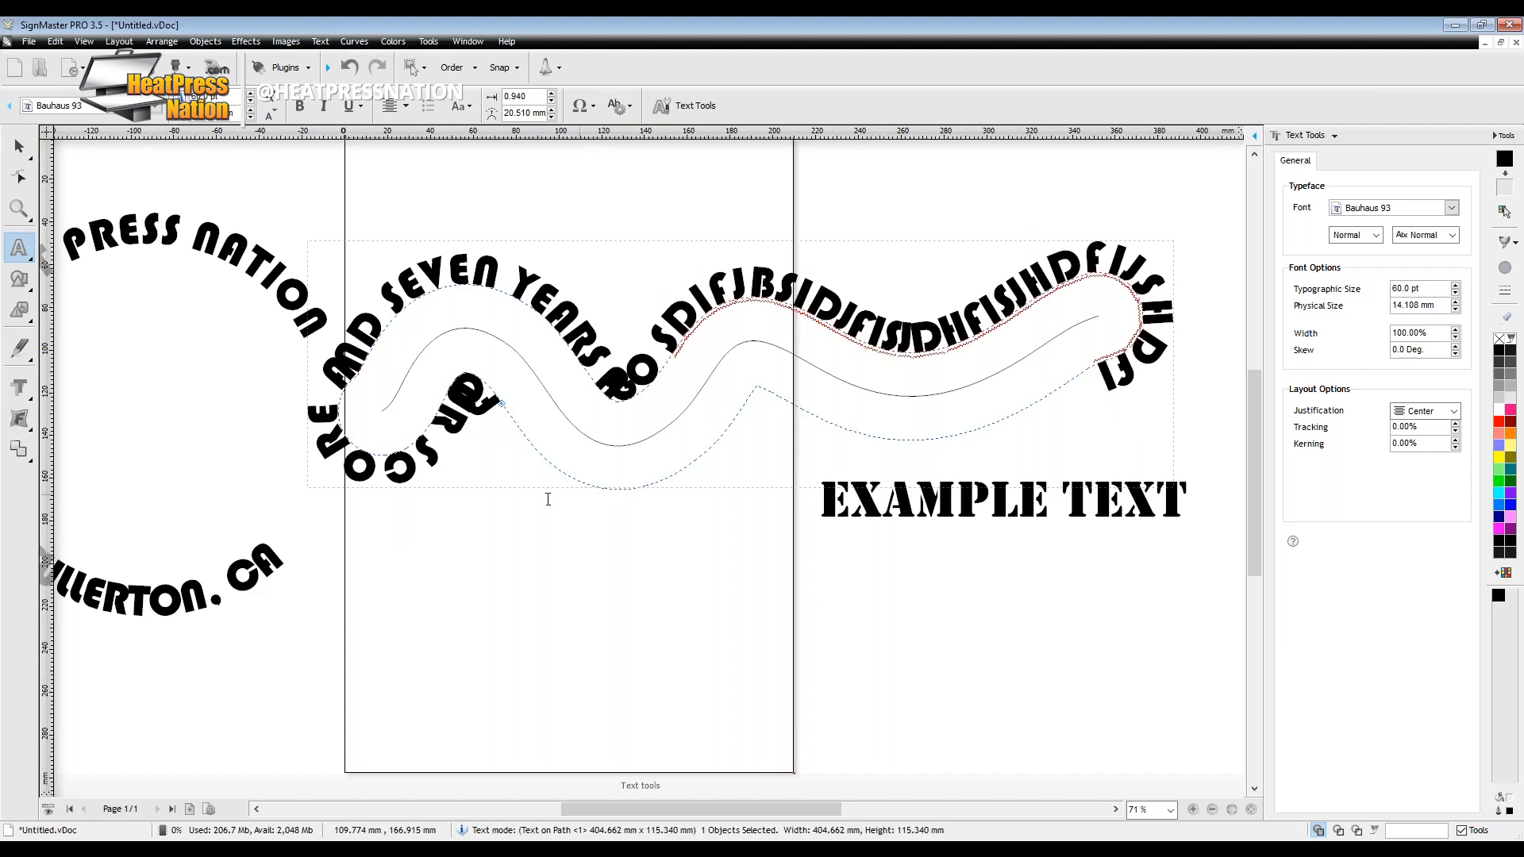
click(503, 512)
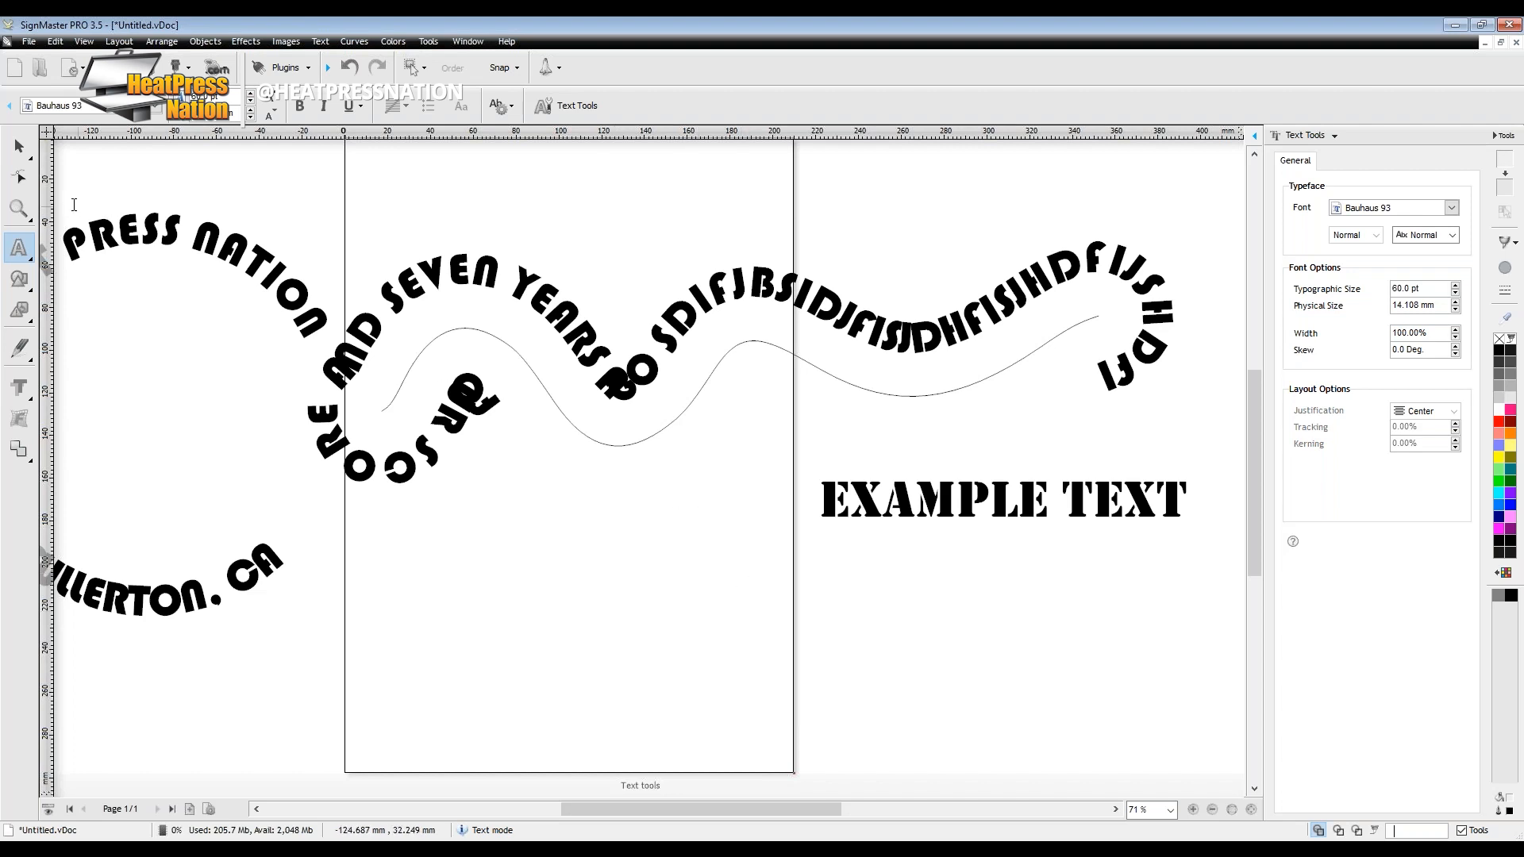
Select all objects in the document and delete them.
click(19, 146)
key(ctrl+a)
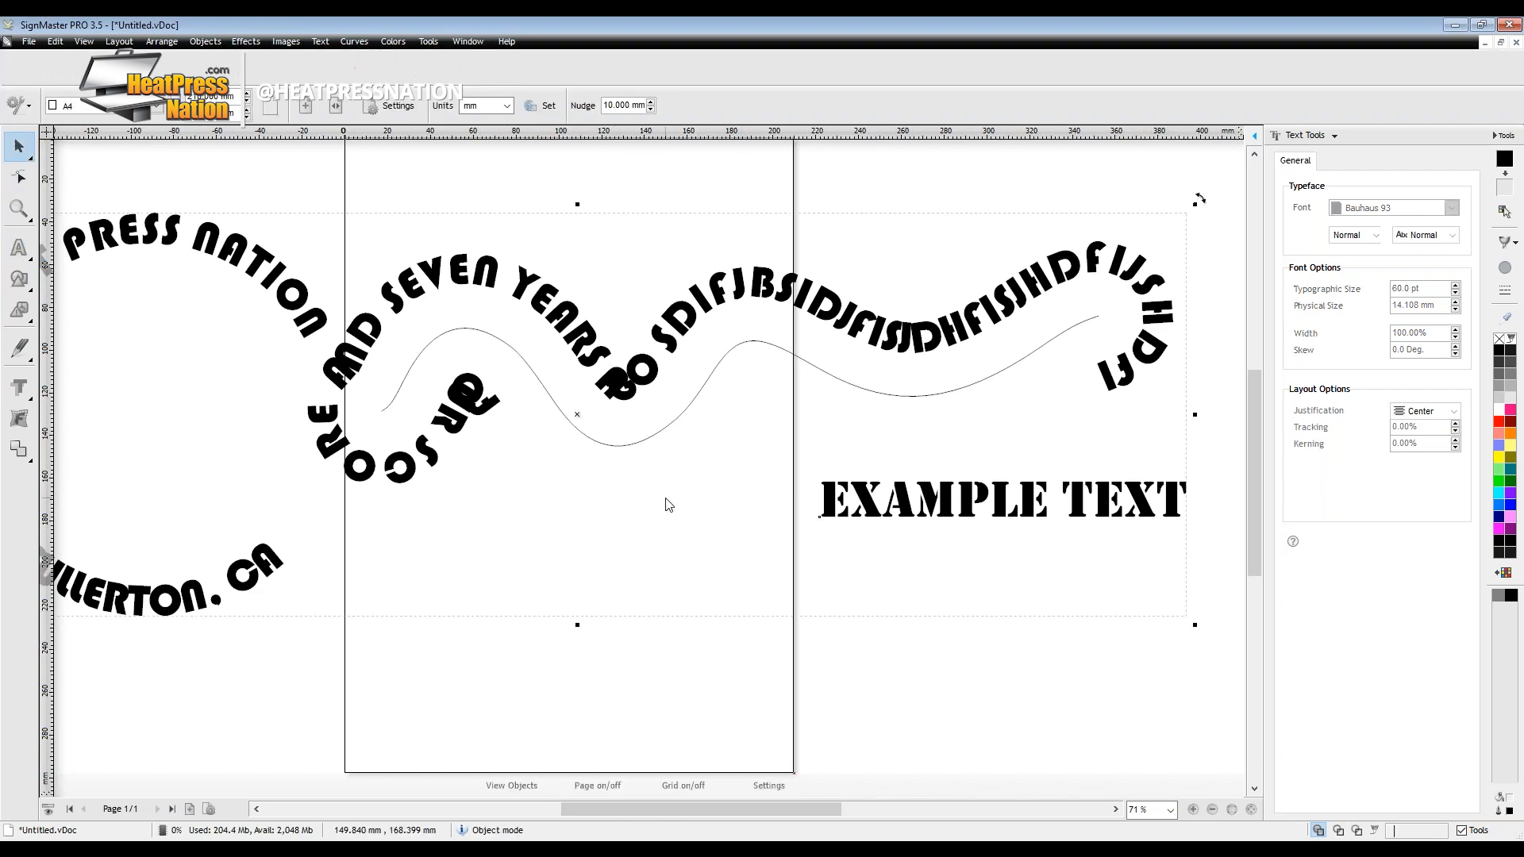
key(Delete)
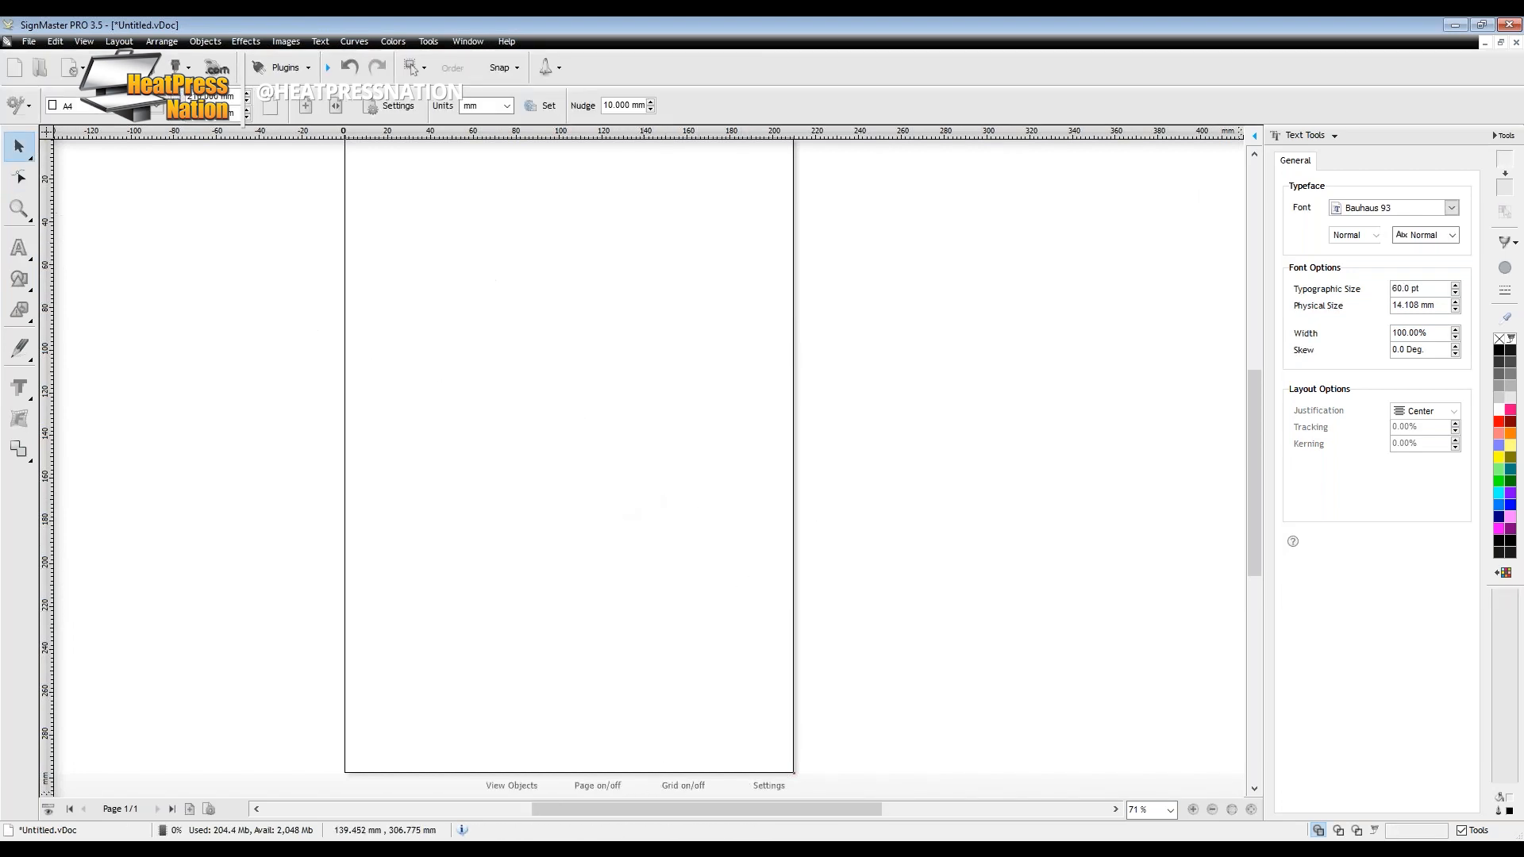
Import the HPN Creators Rose_Low Res image from the Webinar Files folder onto the upper part of the page.
key(alt+Tab)
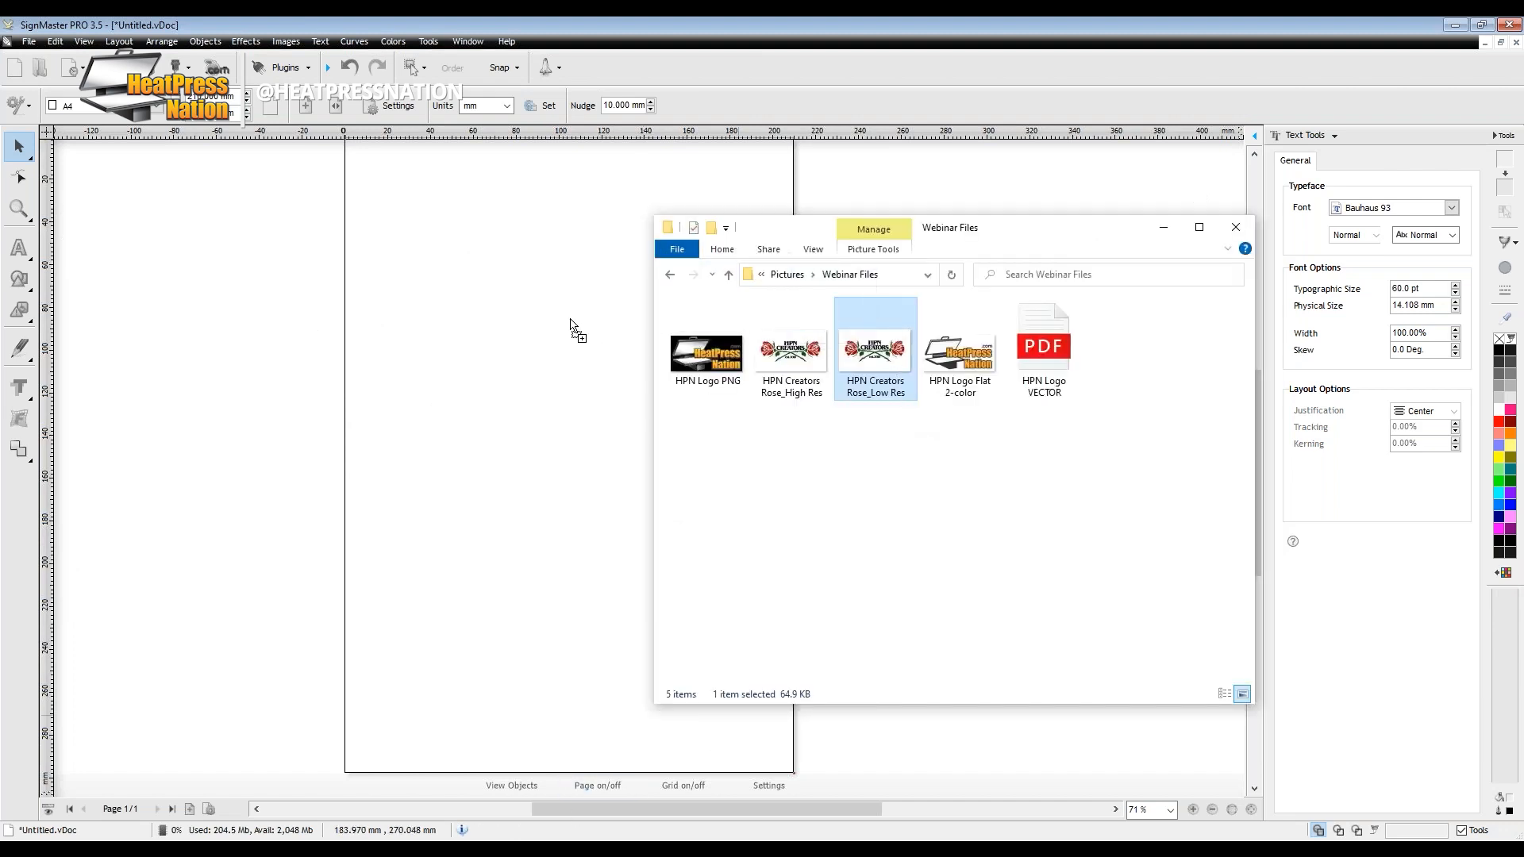
drag(570, 326, 516, 346)
click(361, 292)
Open the rose logo image in the Vectorizer and set the number of trace colors to 5.
right_click(484, 364)
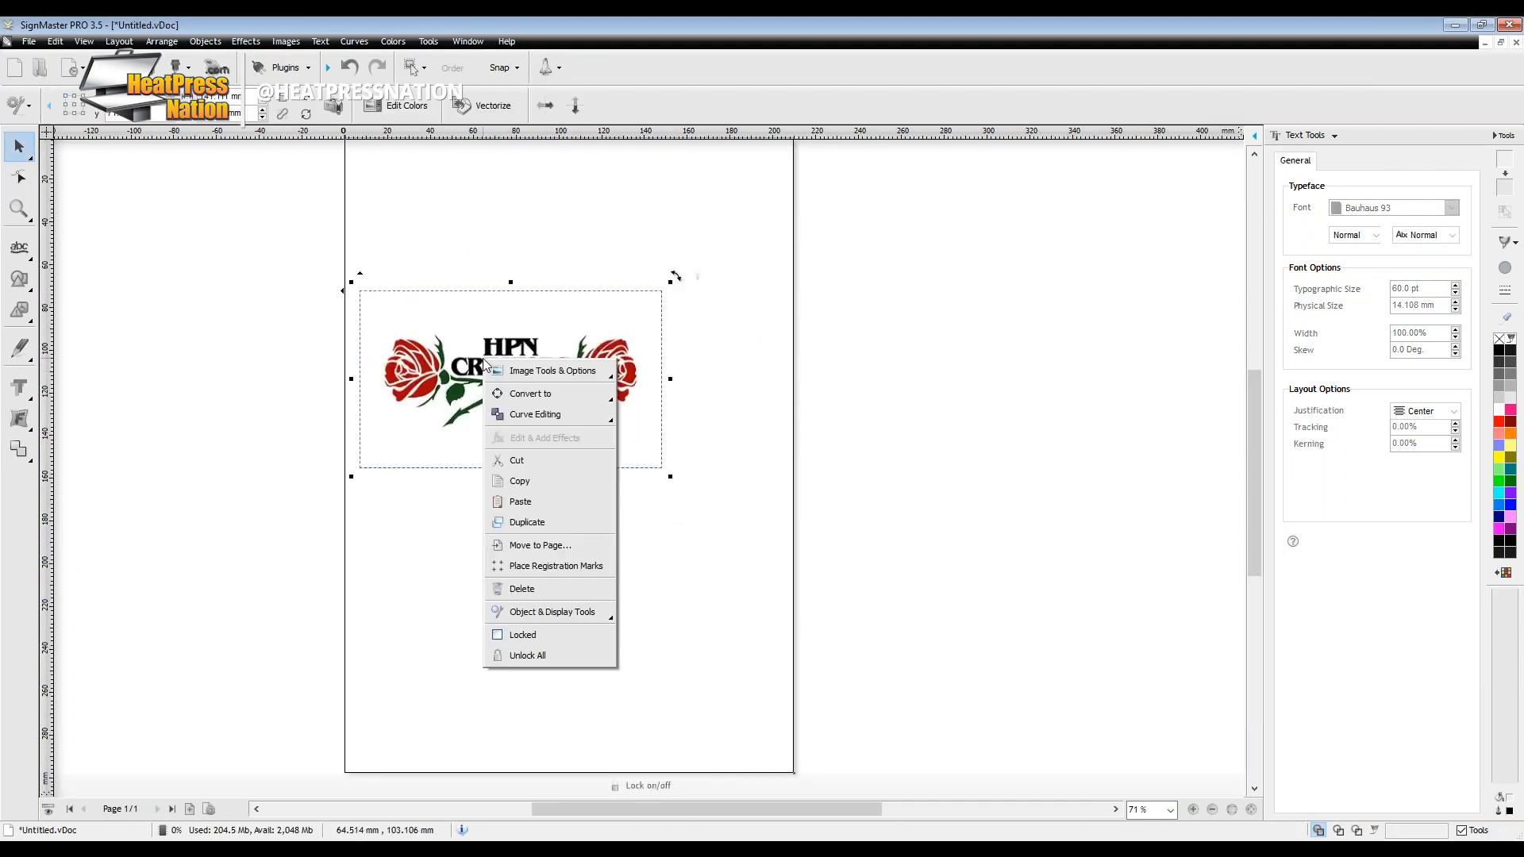
mouse_move(555, 371)
click(659, 487)
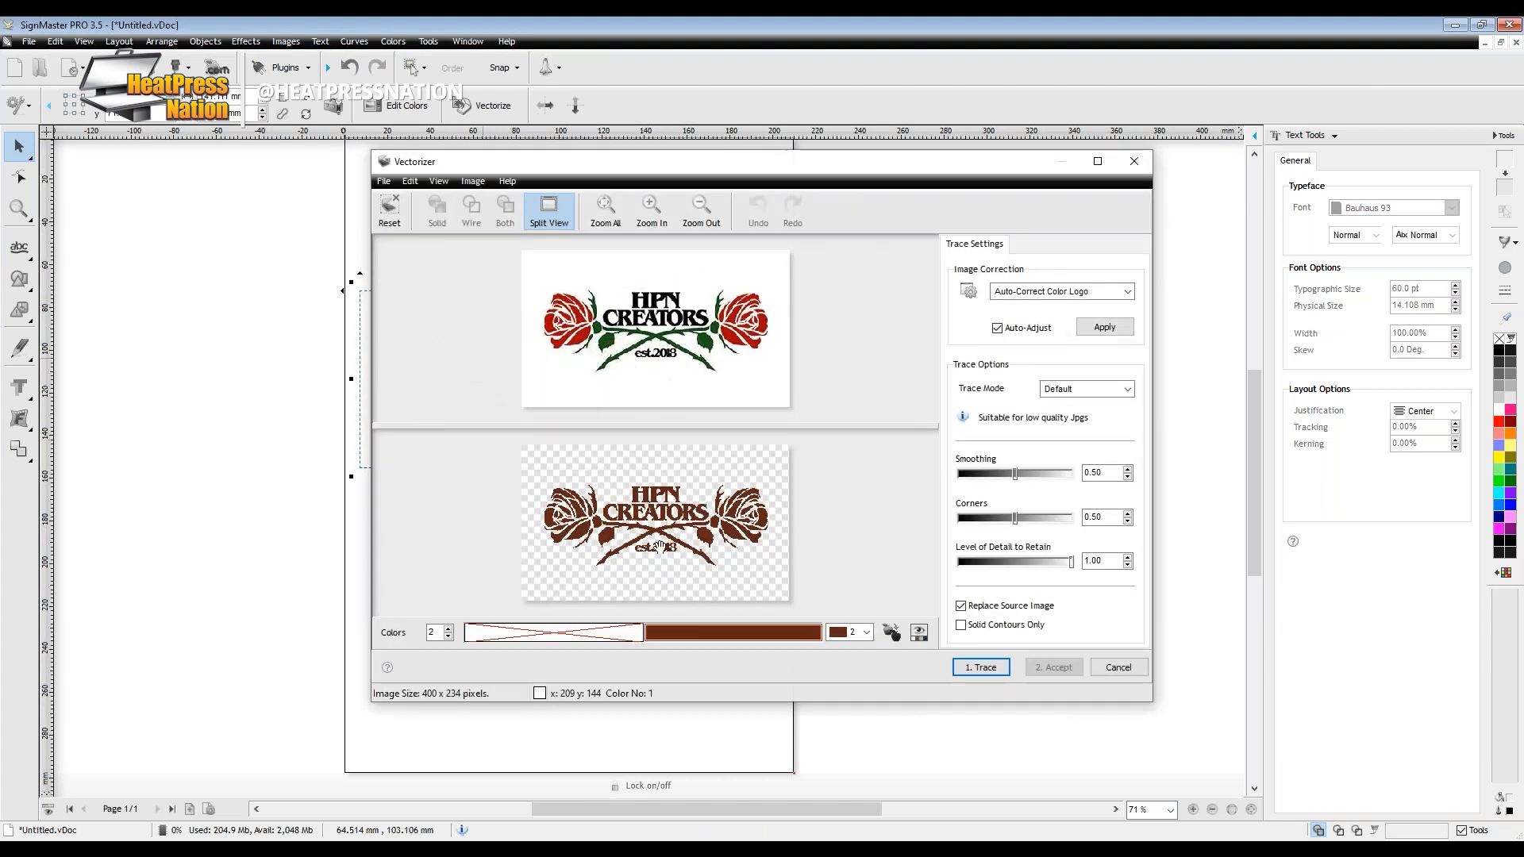
click(449, 629)
click(449, 629)
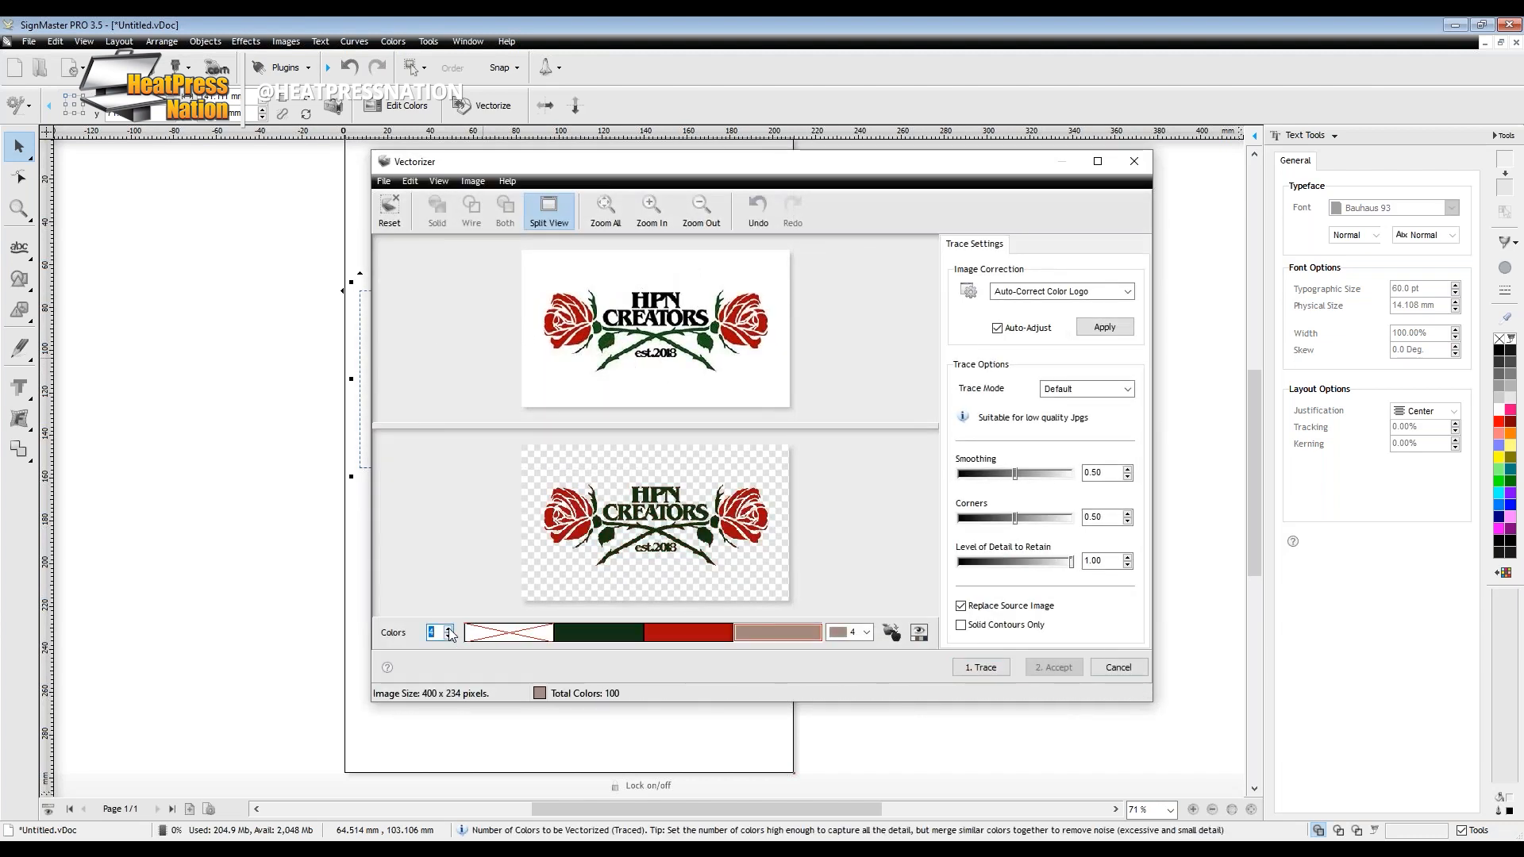
click(449, 631)
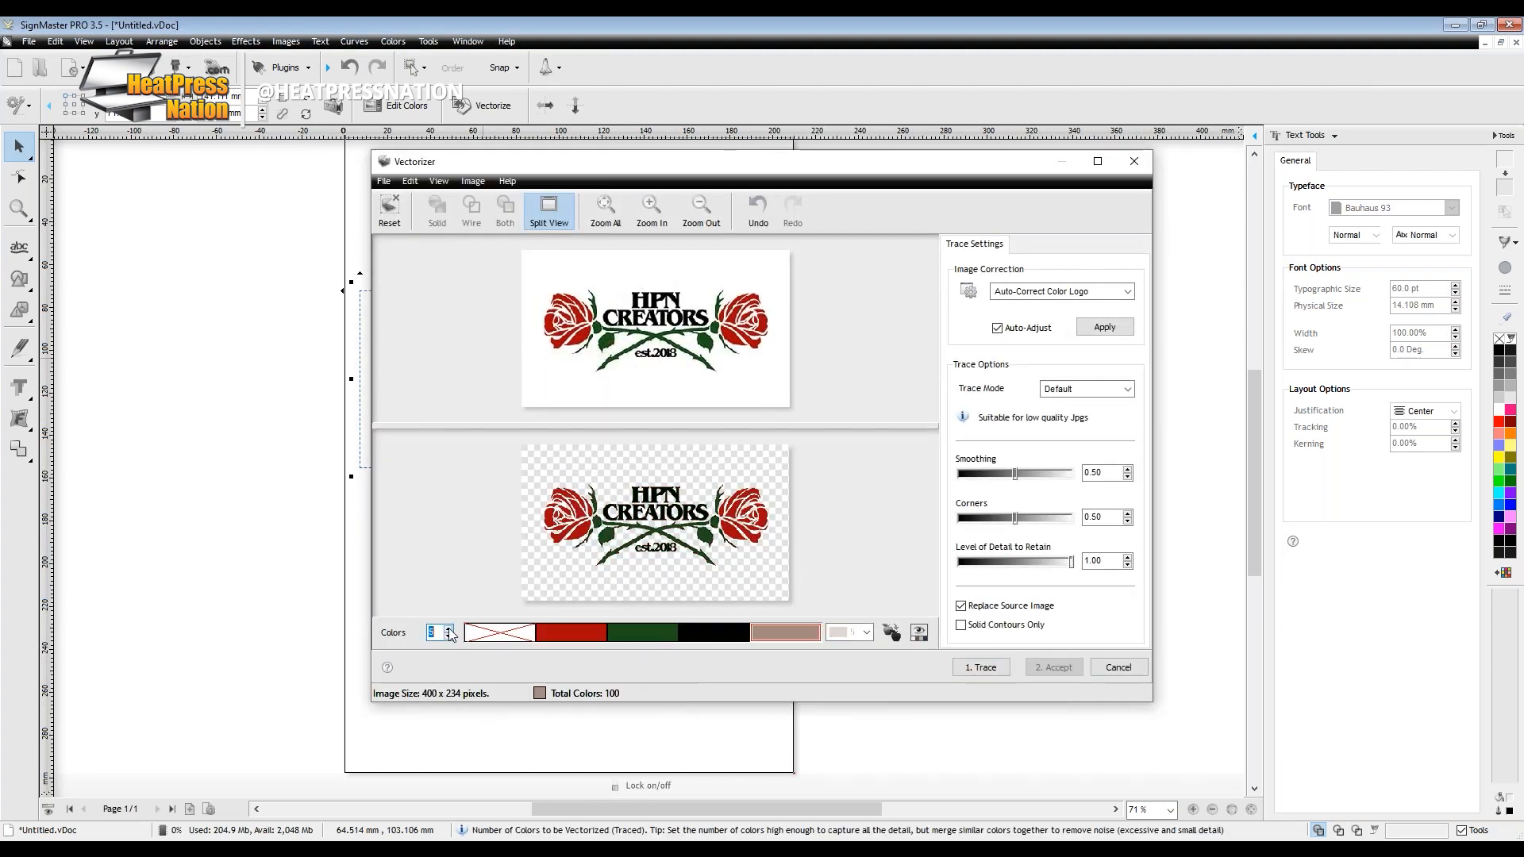
Exclude the tan color from the trace, then trace the logo and accept the vector result.
click(803, 634)
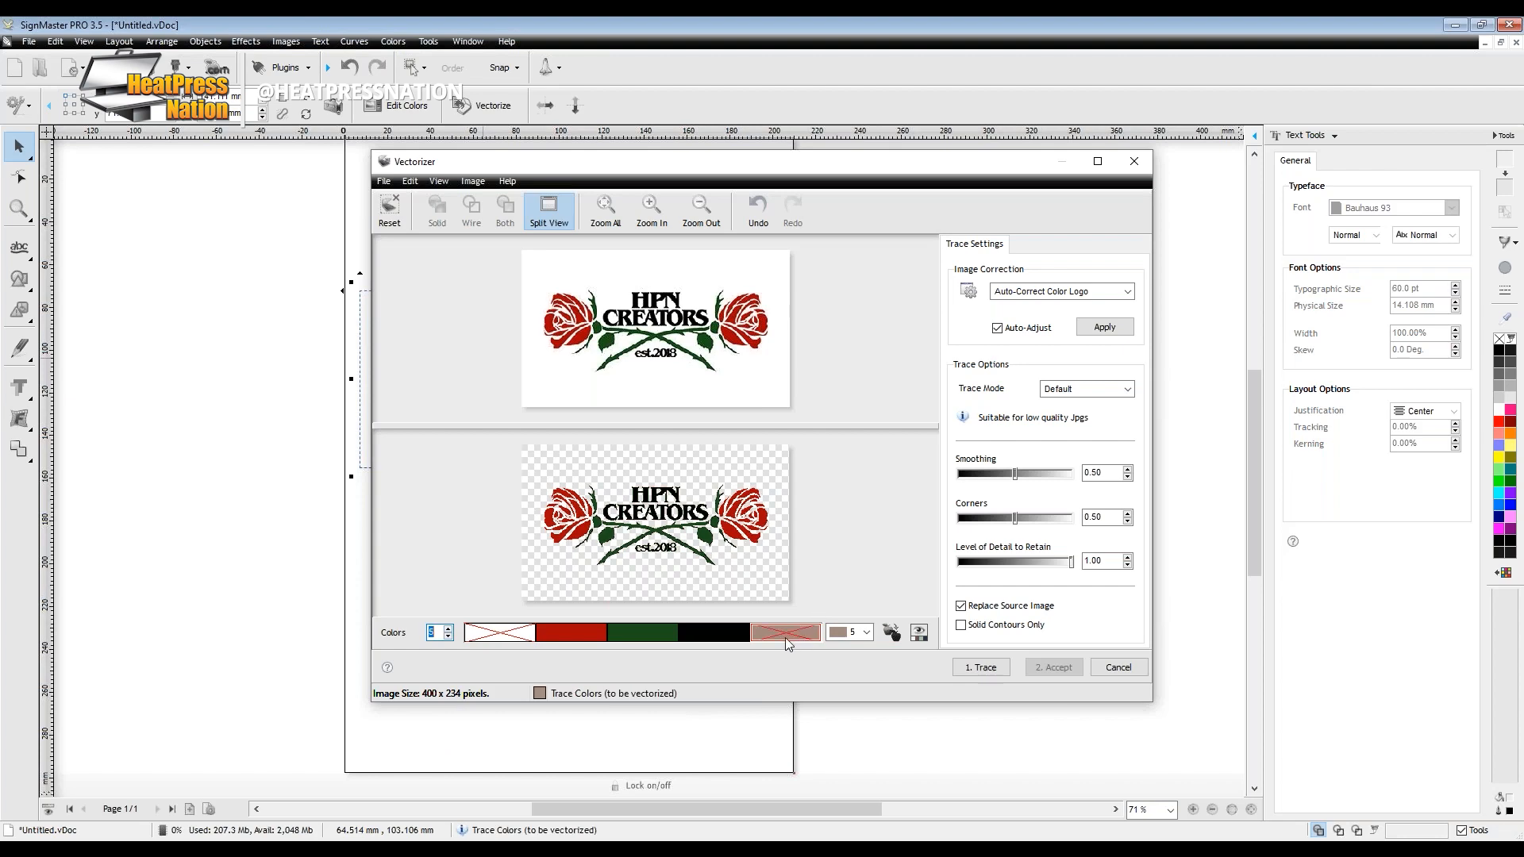
click(983, 668)
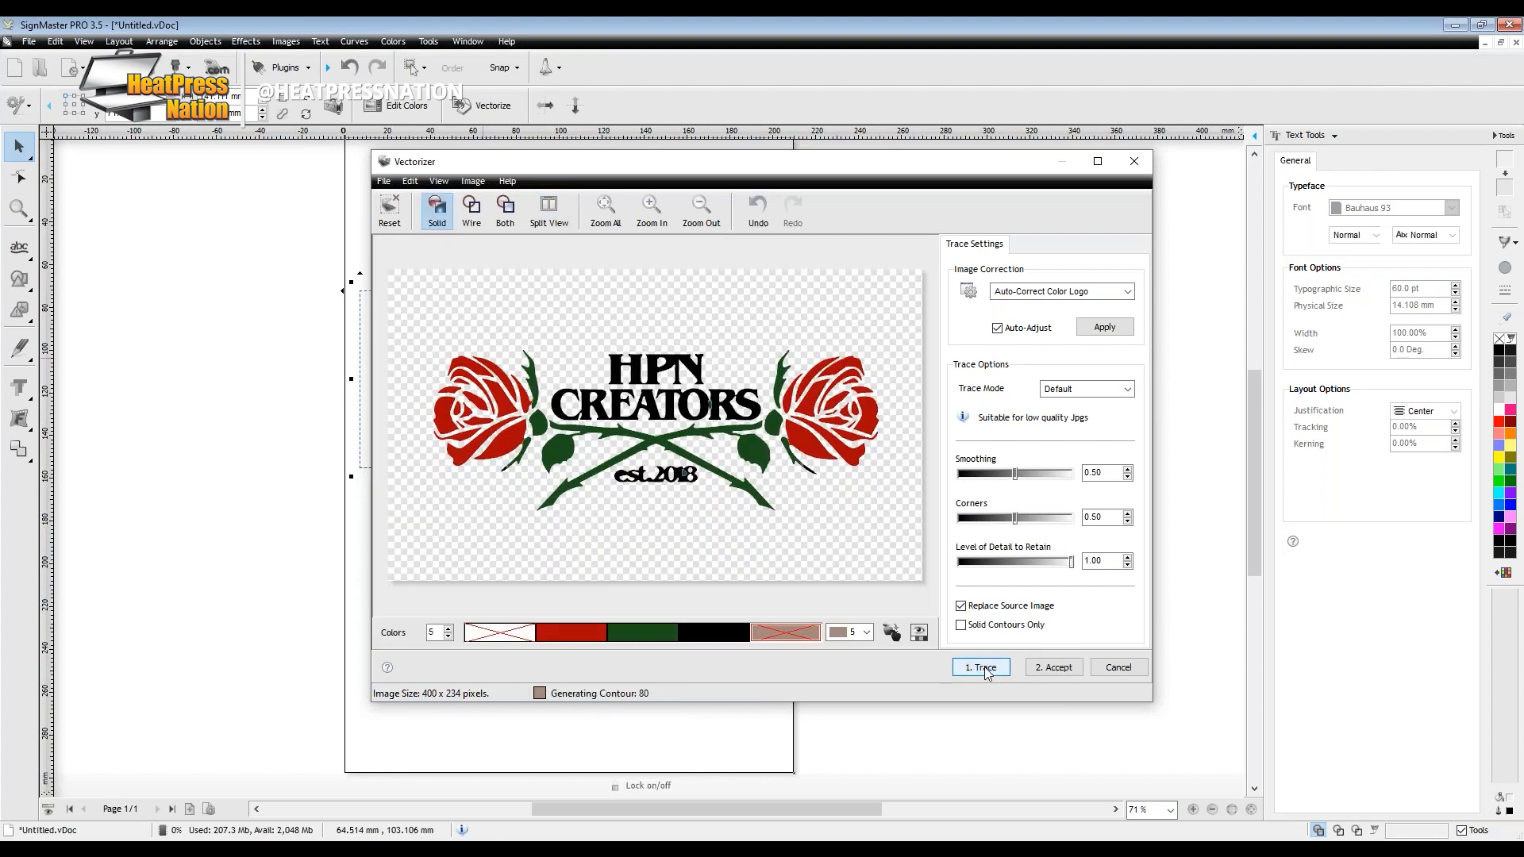
click(1048, 667)
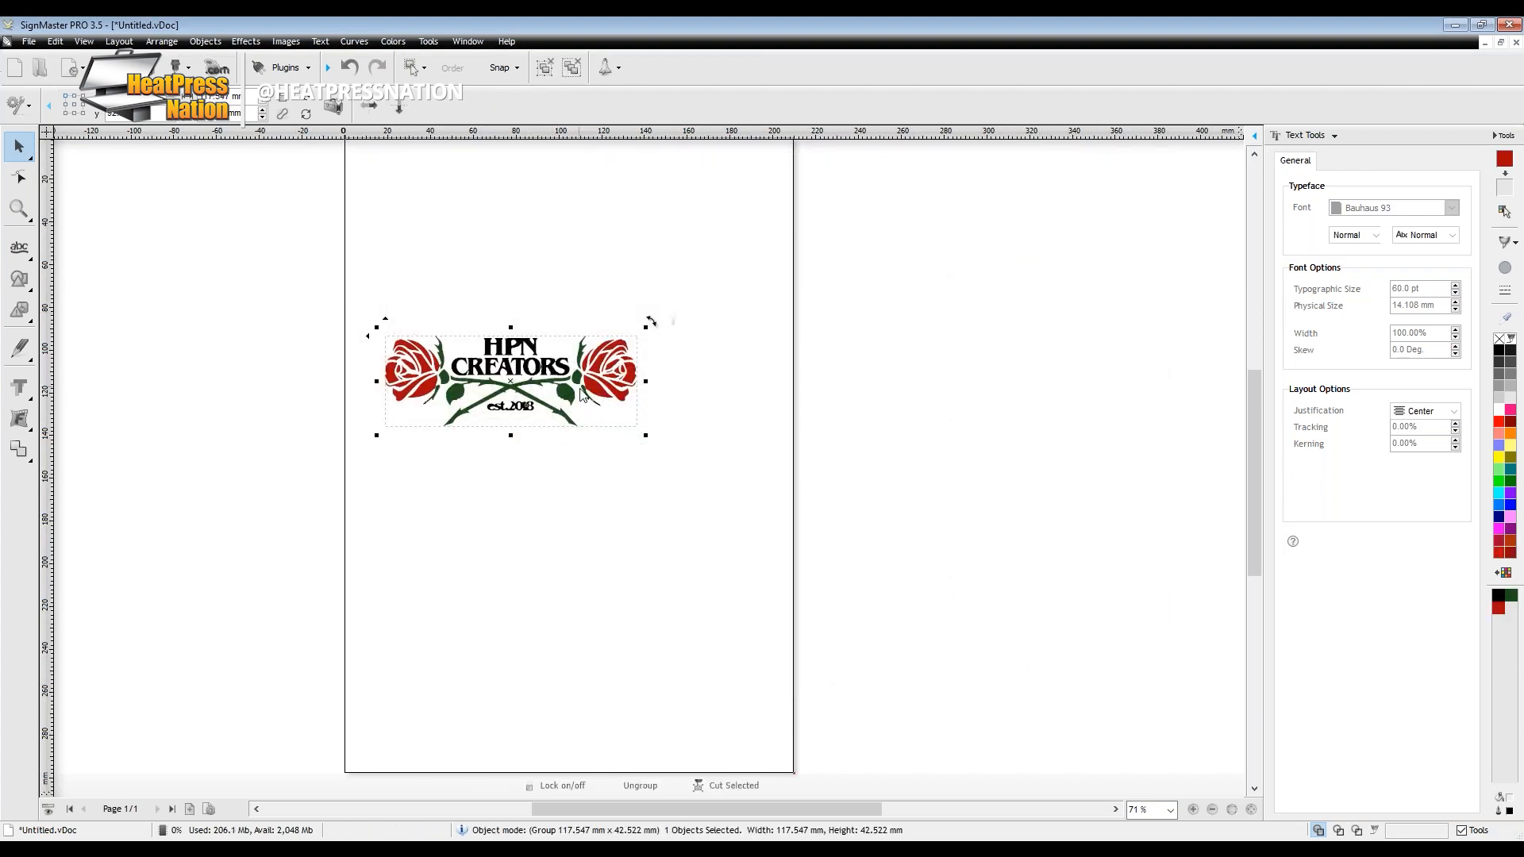
Ungroup the traced HPN CREATORS rose logo.
scroll(590, 542, up, 2)
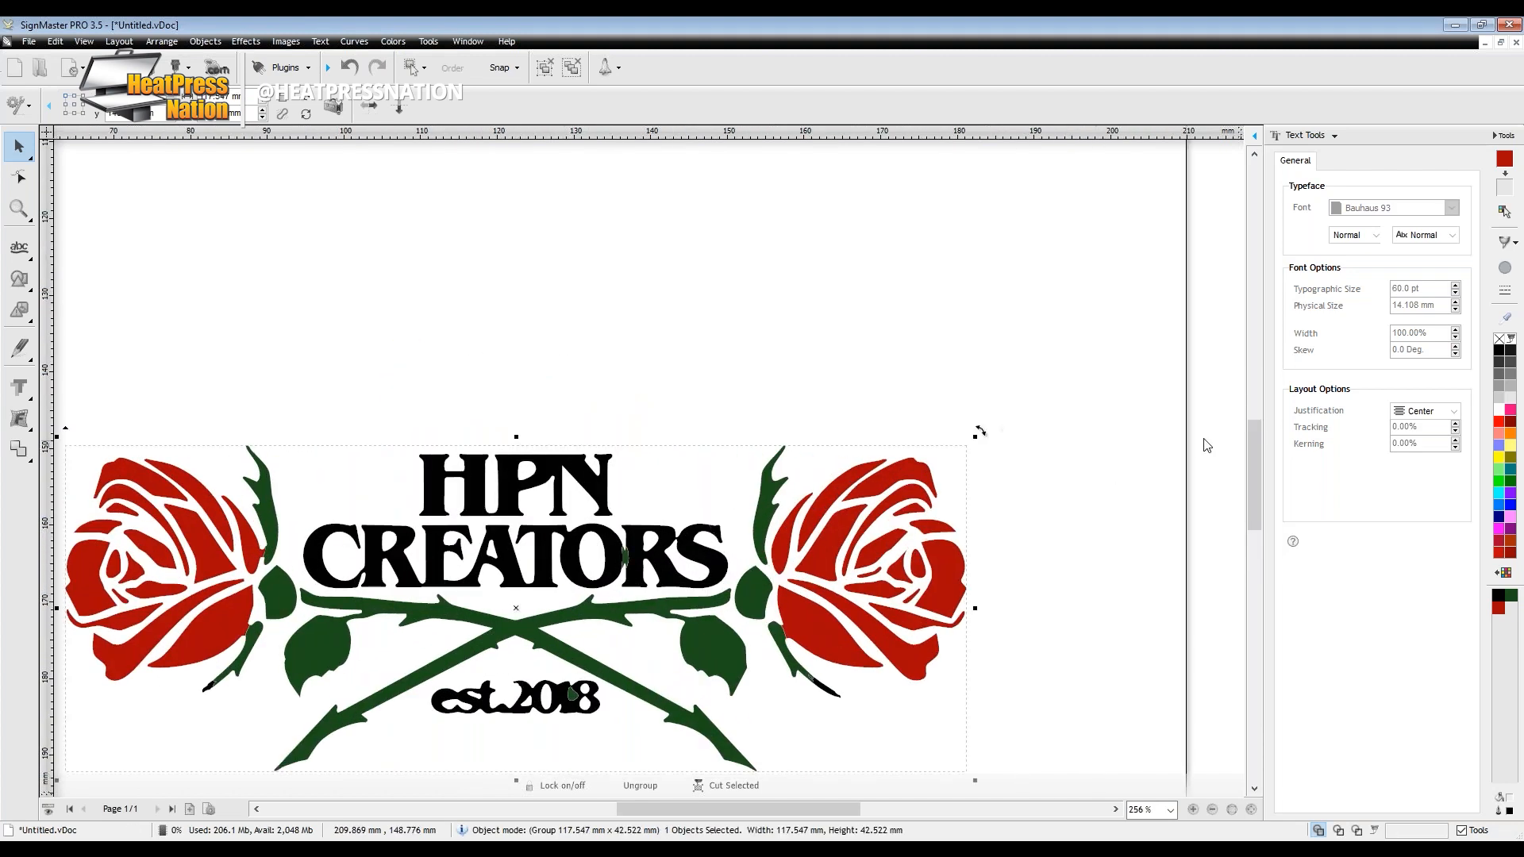
mouse_move(1252, 454)
mouse_down()
mouse_move(1251, 521)
mouse_move(1251, 481)
mouse_up()
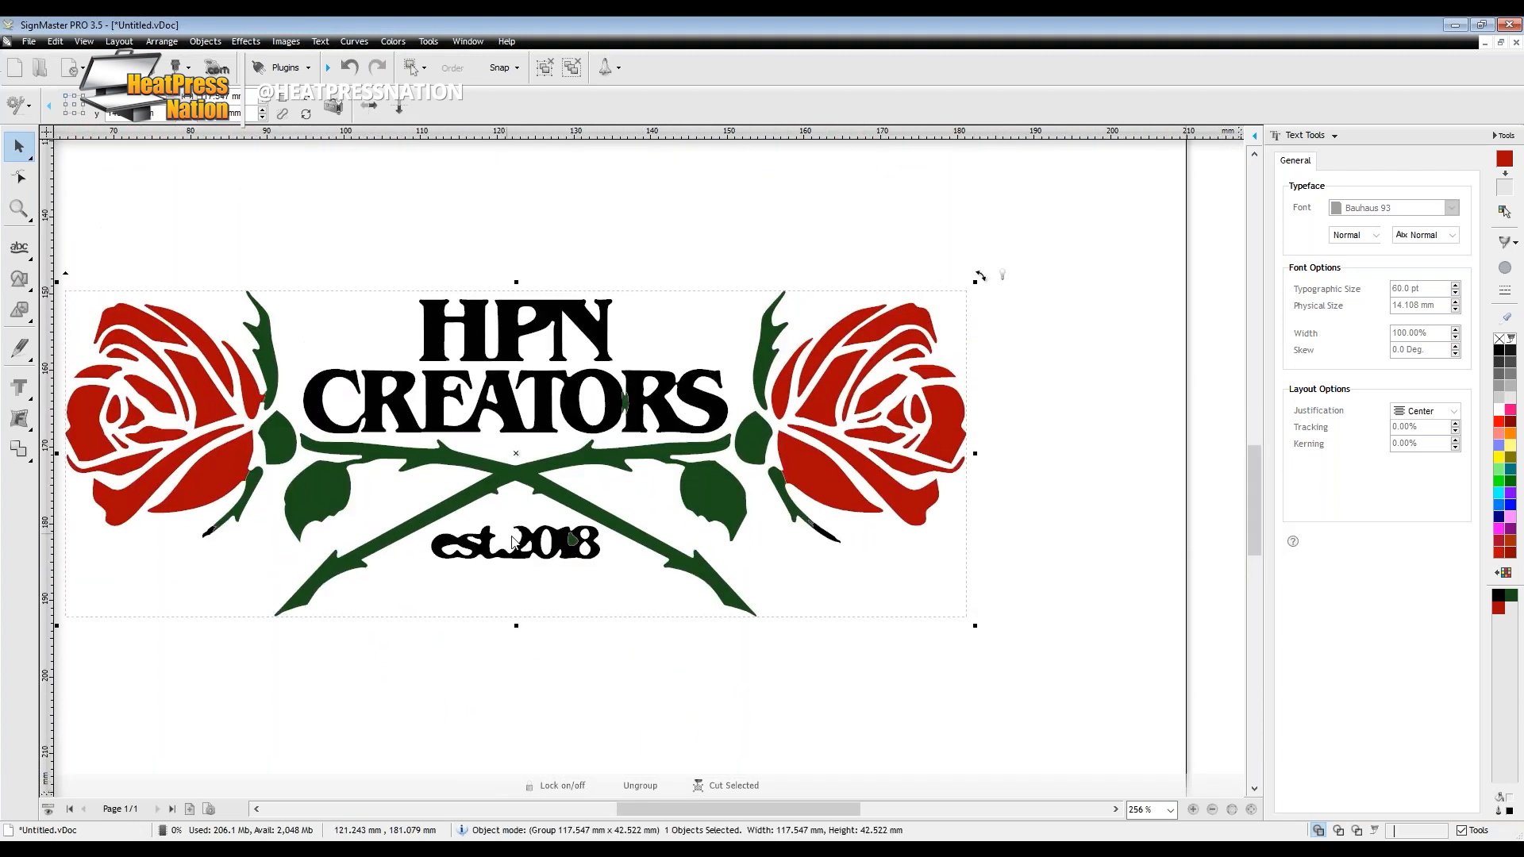
right_click(522, 486)
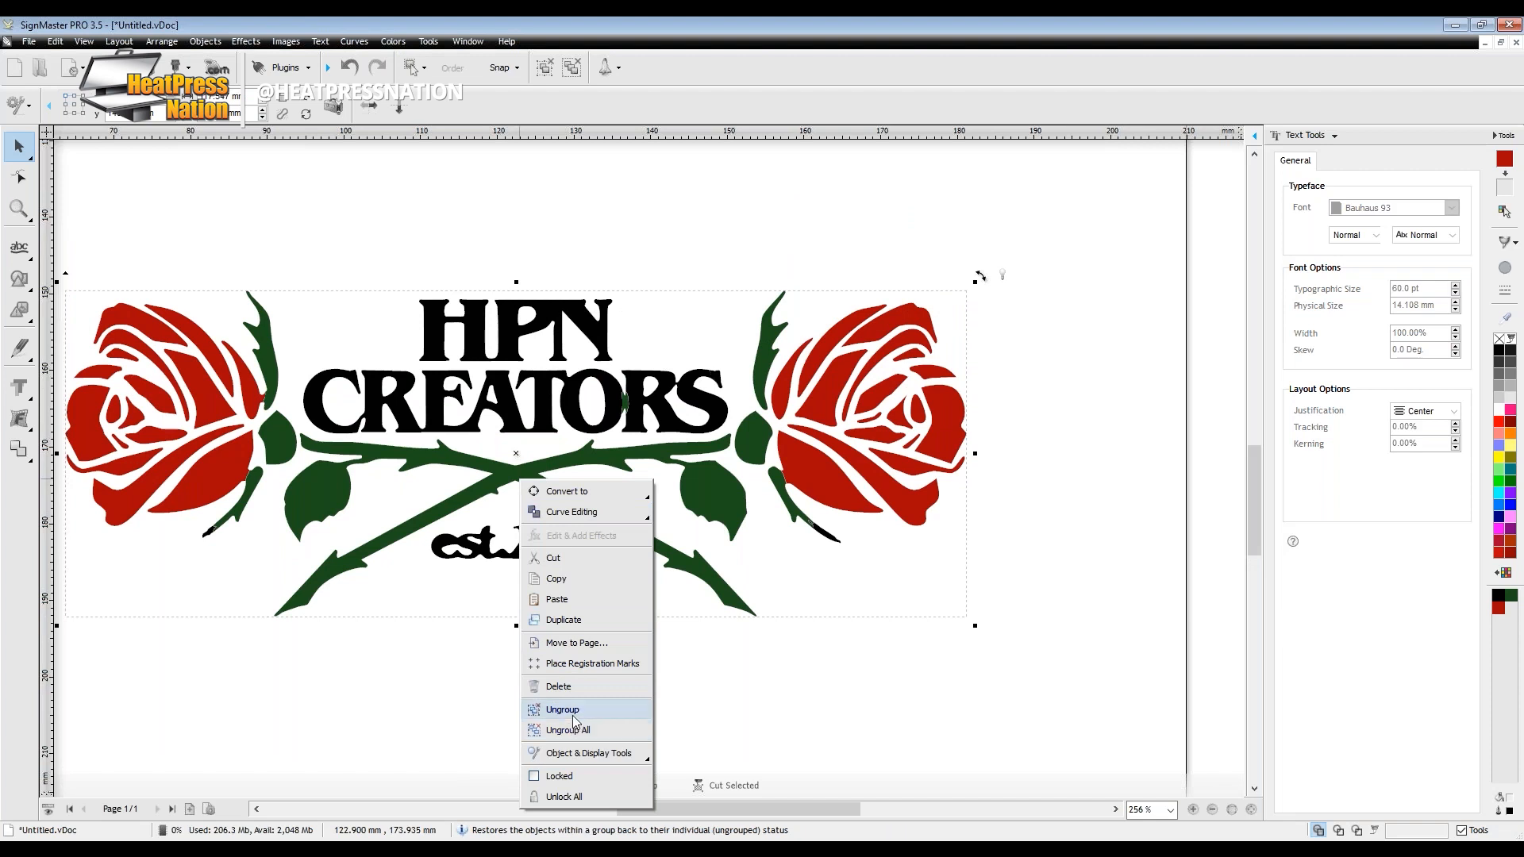
click(600, 710)
Remove the stray green fragment behind the est.2018 lettering and place the lettering back between the crossed stems.
click(561, 549)
drag(561, 550, 550, 597)
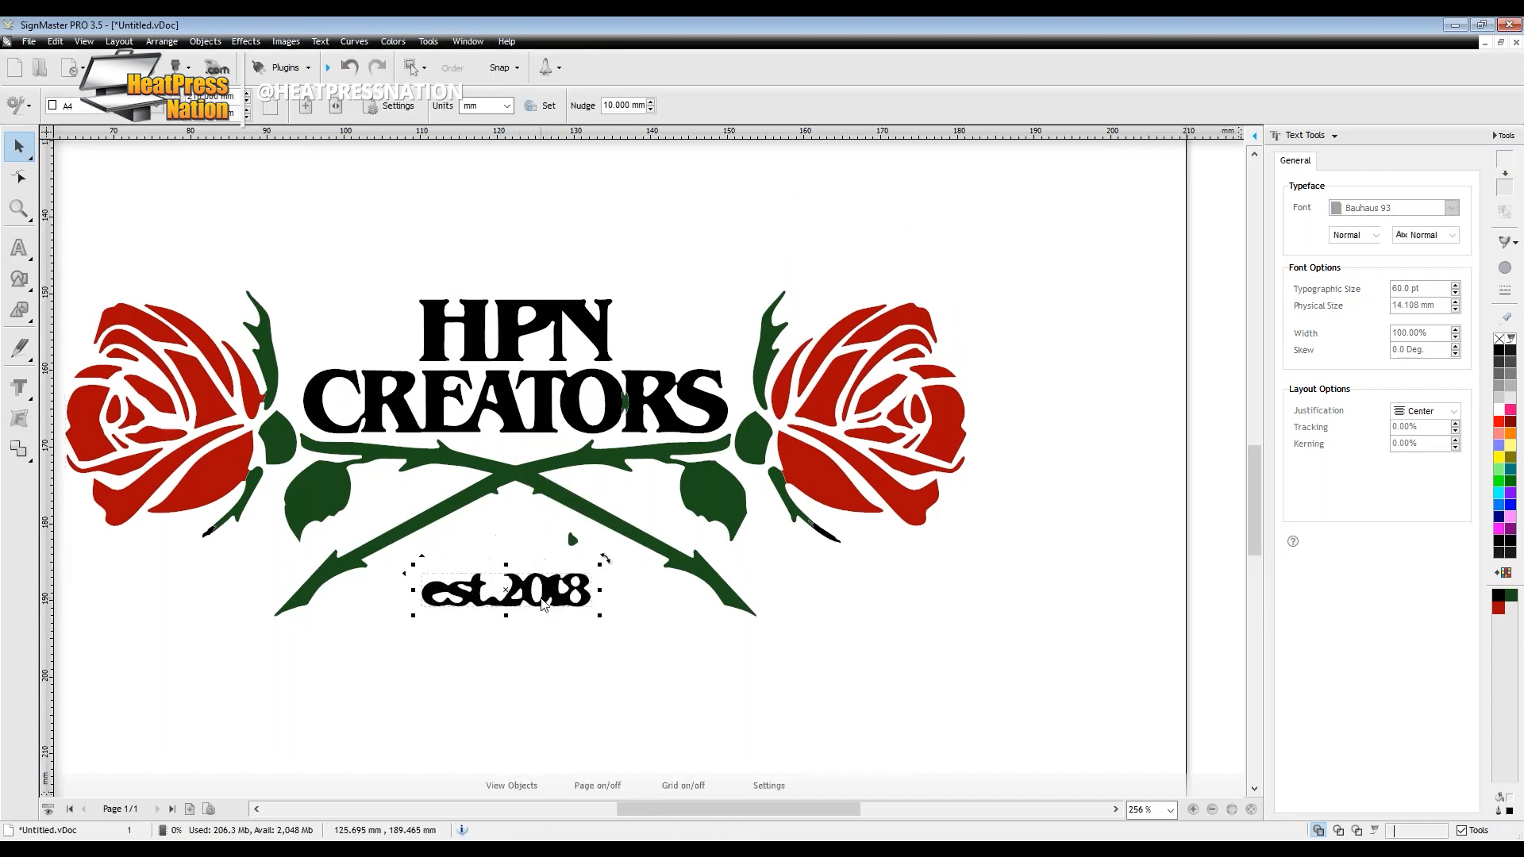
click(575, 550)
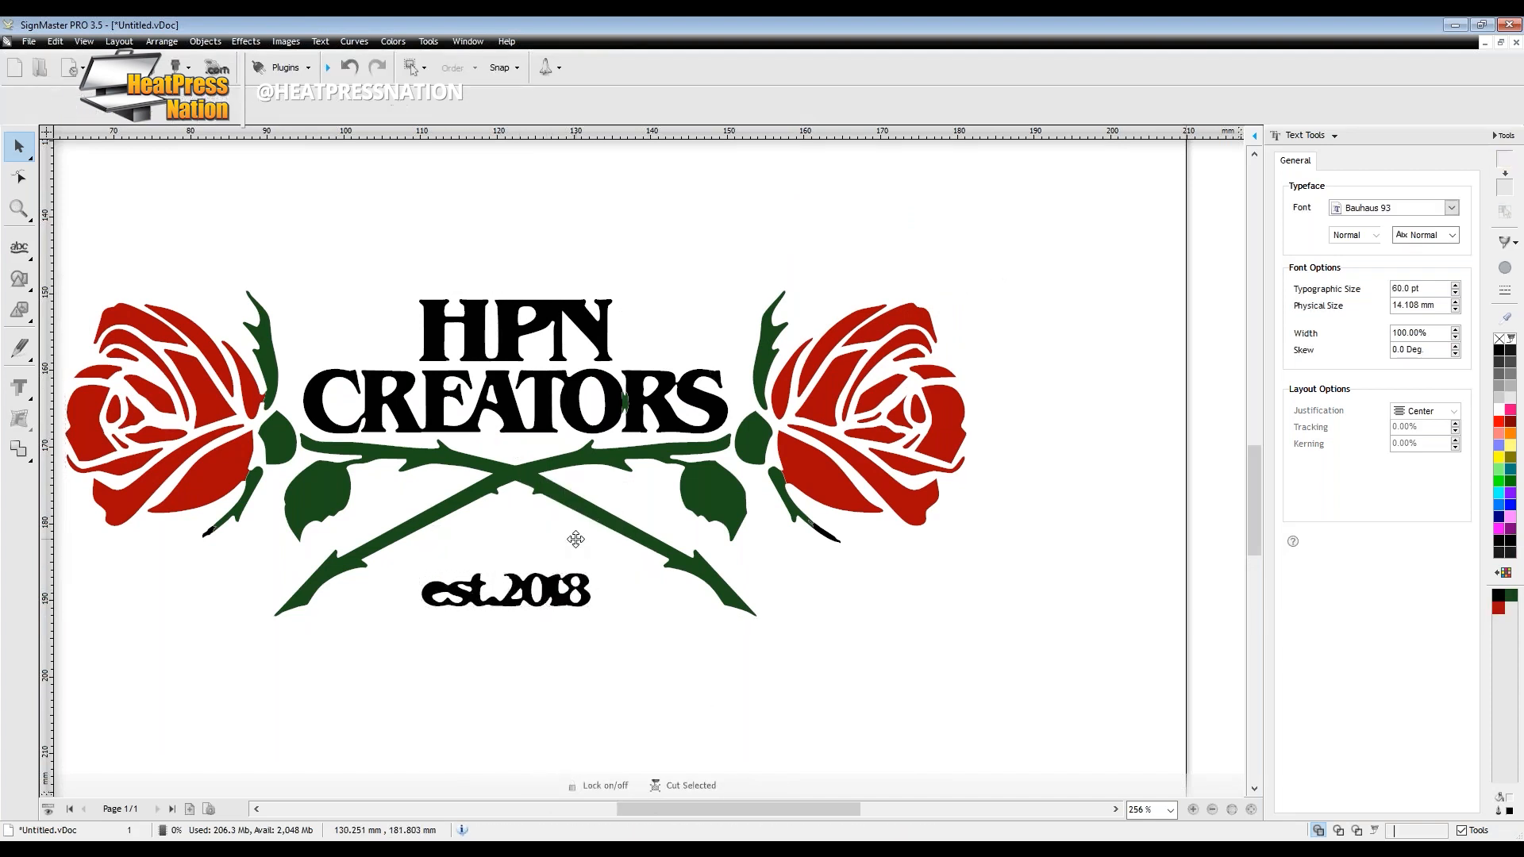
drag(542, 601, 544, 559)
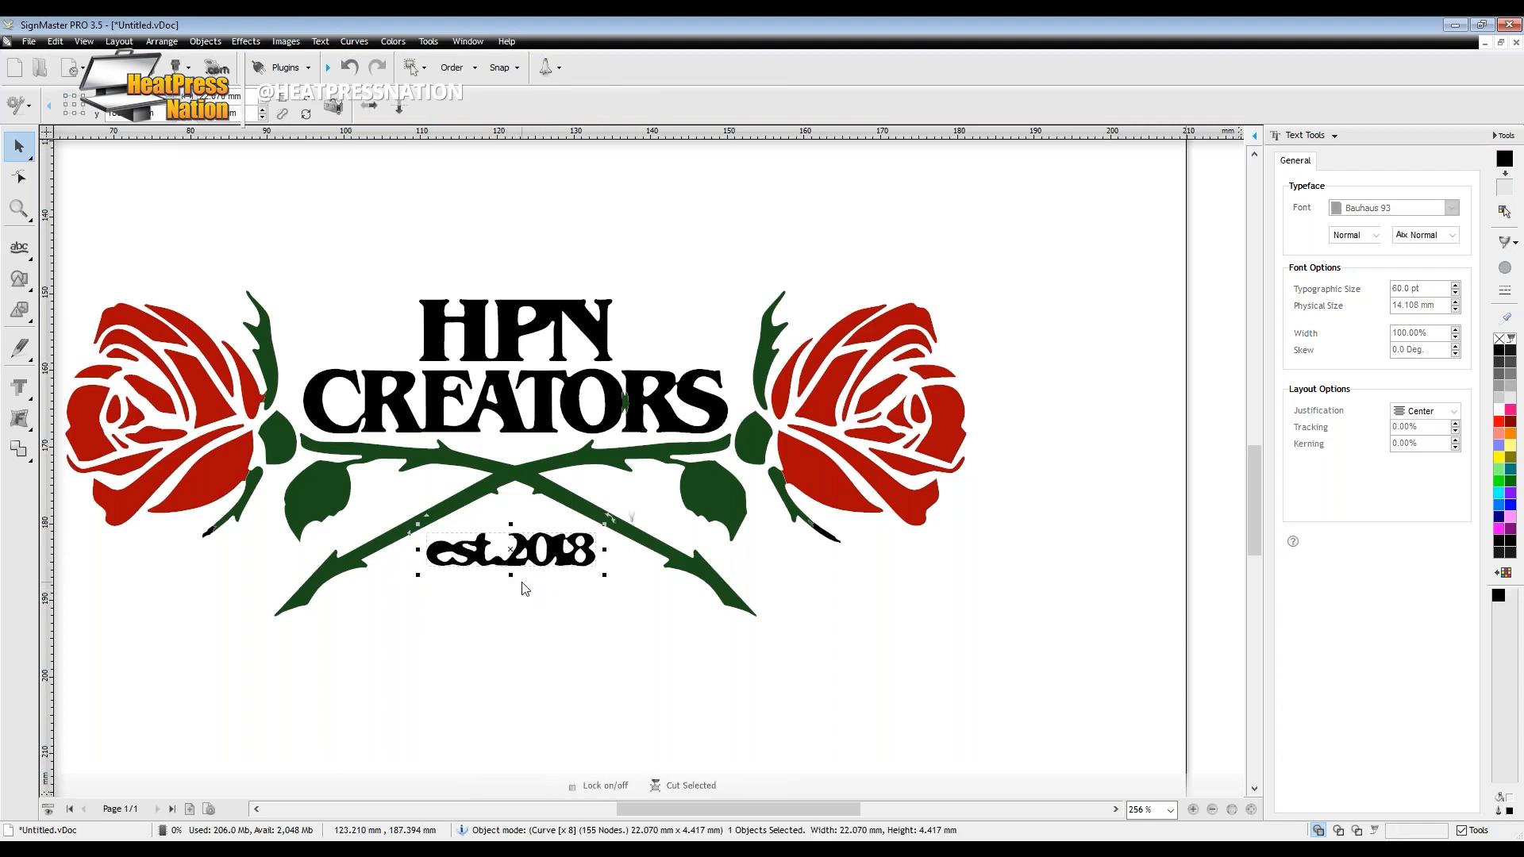
click(913, 427)
click(1045, 401)
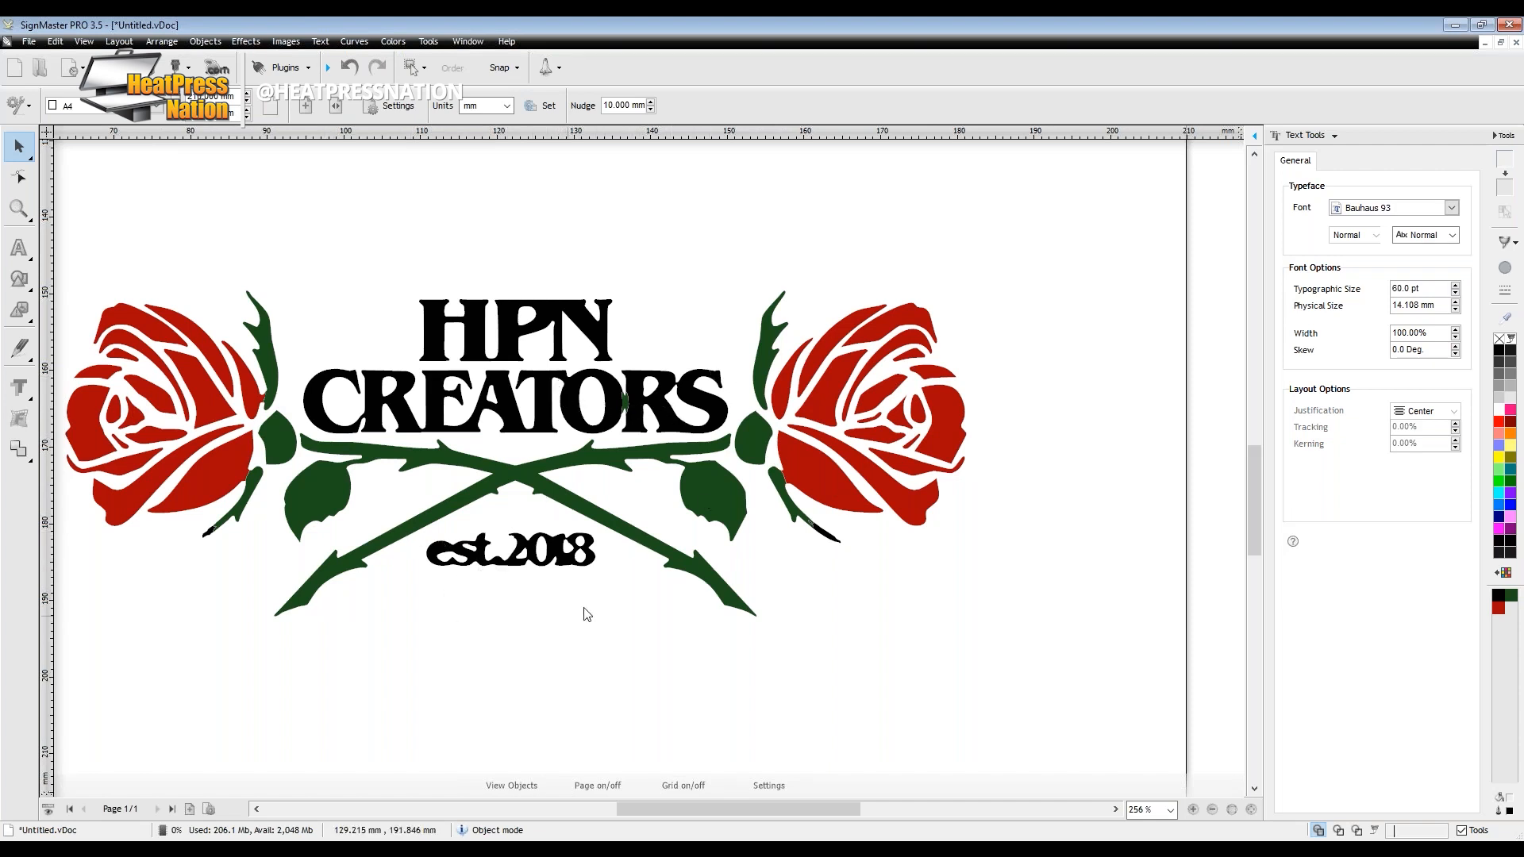
Add artistic text reading "est. 2018" in the empty area below the traced est.2018 lettering.
drag(609, 611, 413, 504)
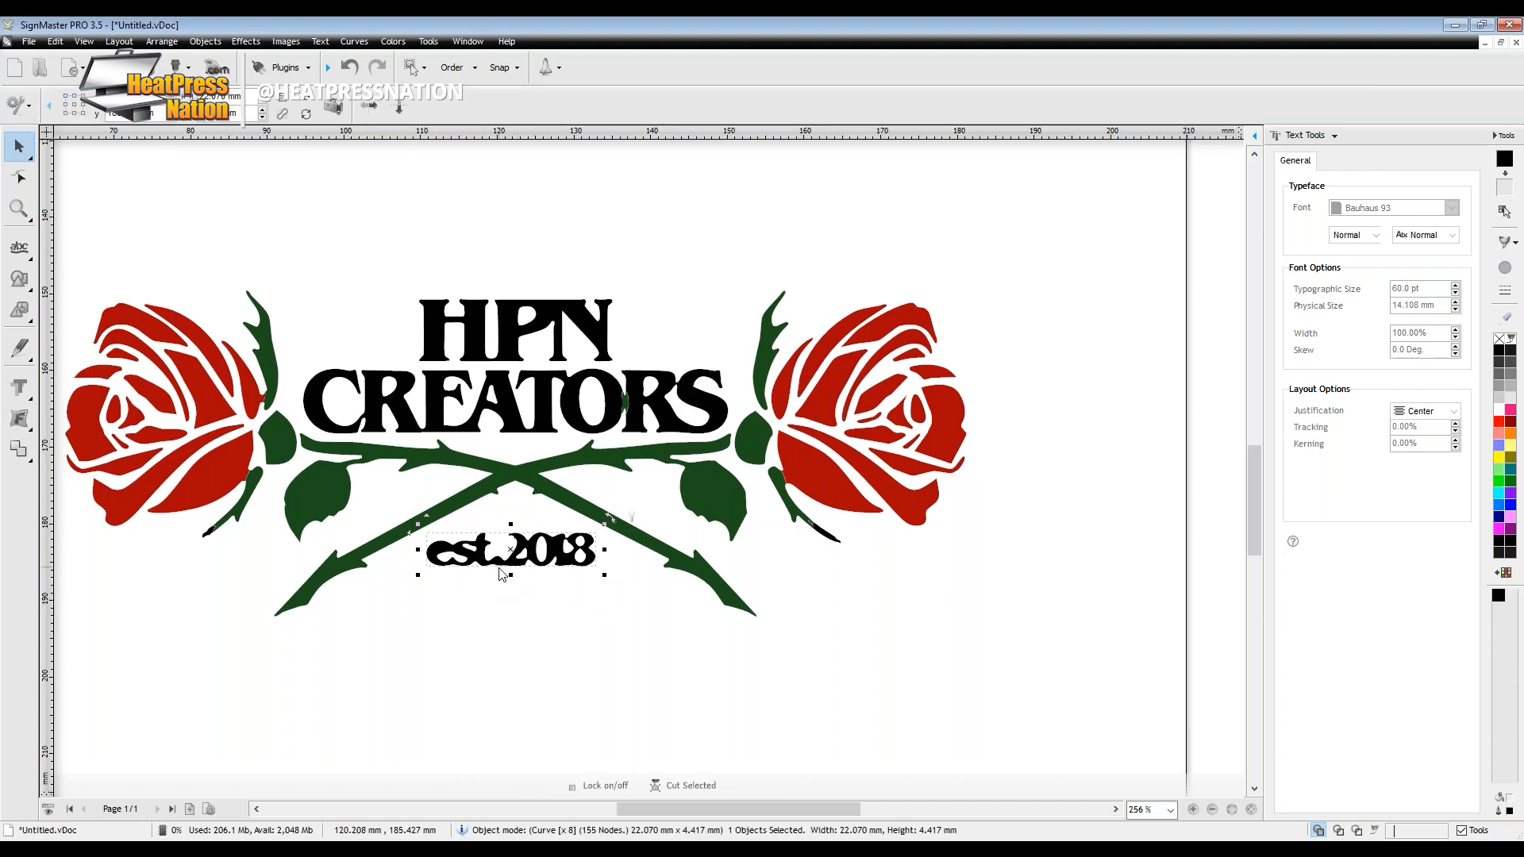
scroll(616, 477, up, 4)
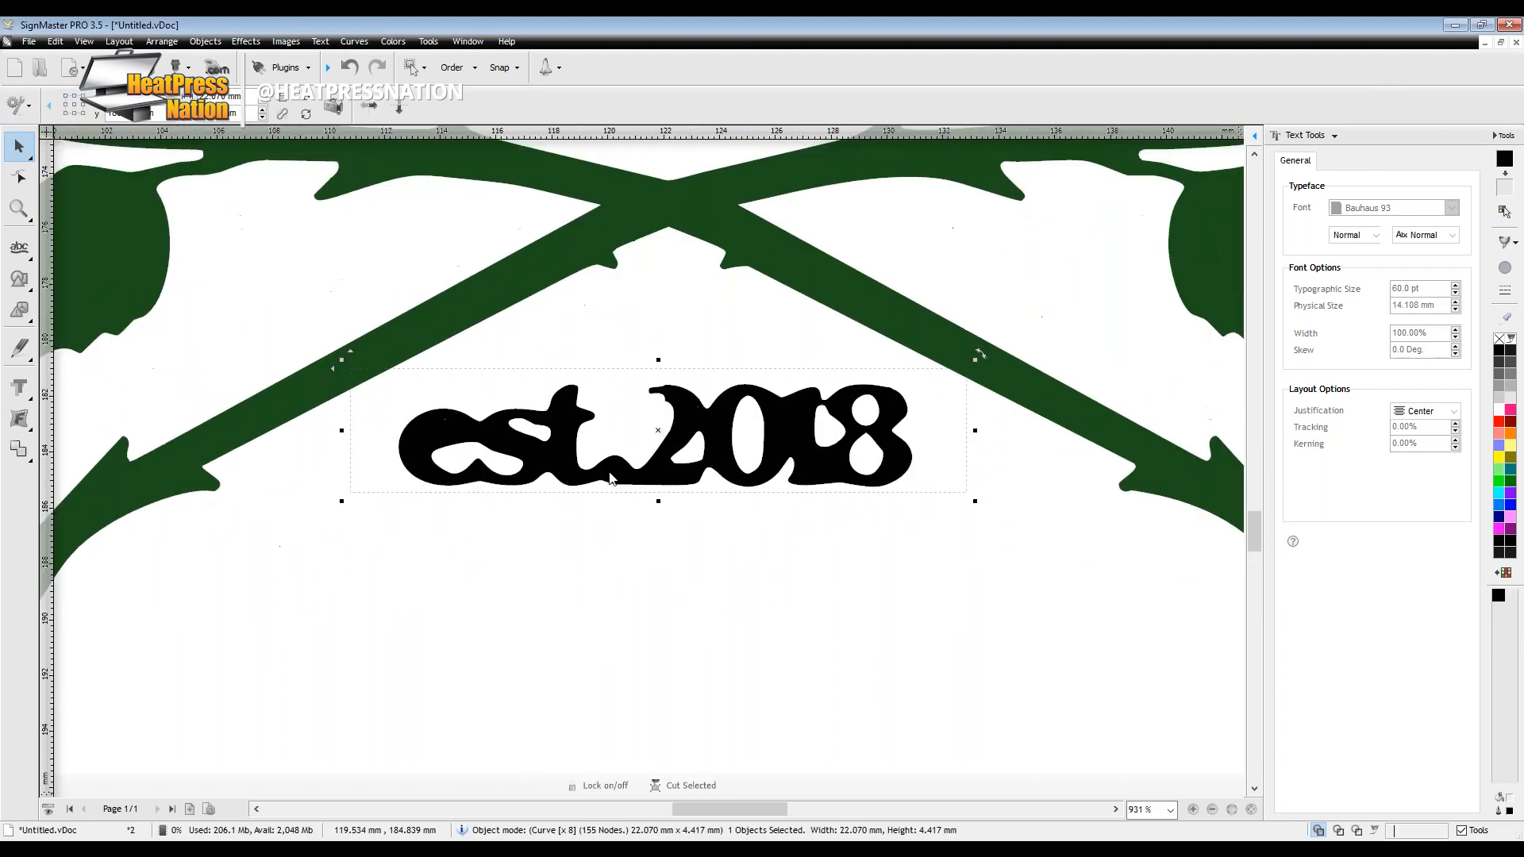
scroll(647, 465, down, 2)
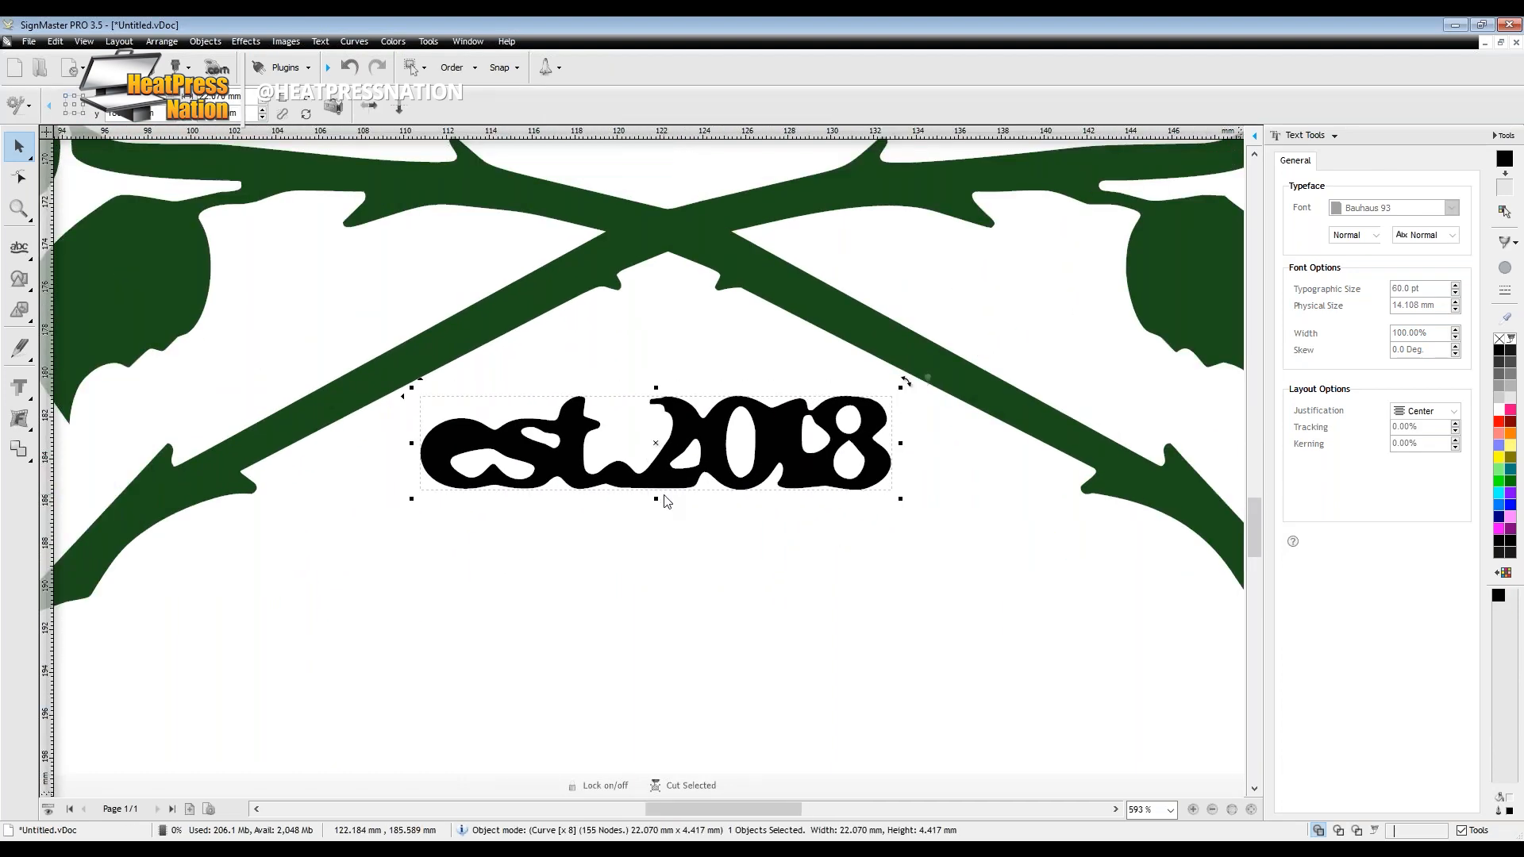
scroll(647, 464, down, 1)
click(19, 247)
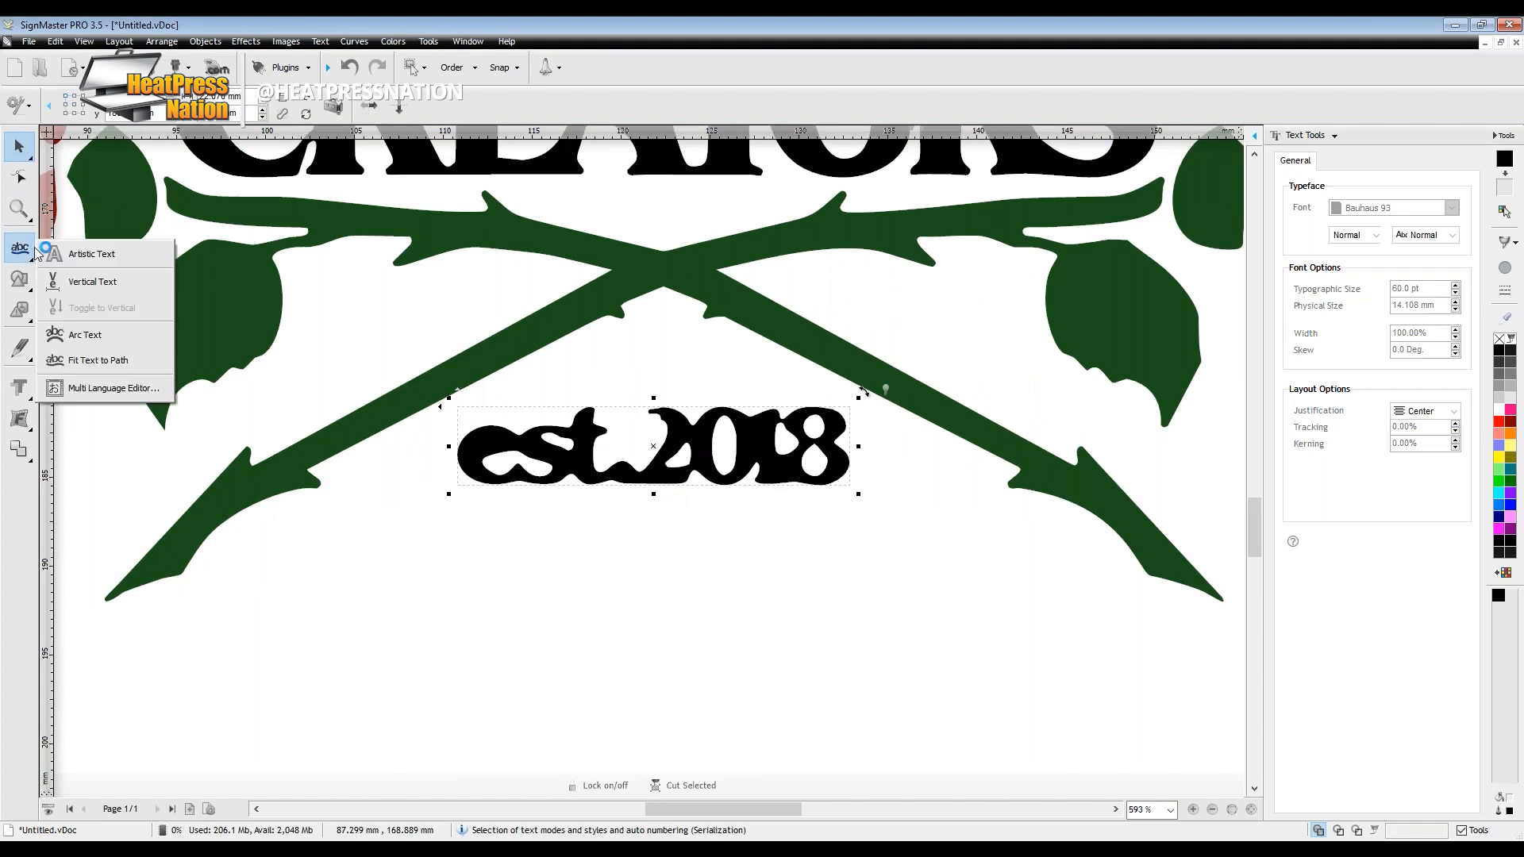
click(79, 253)
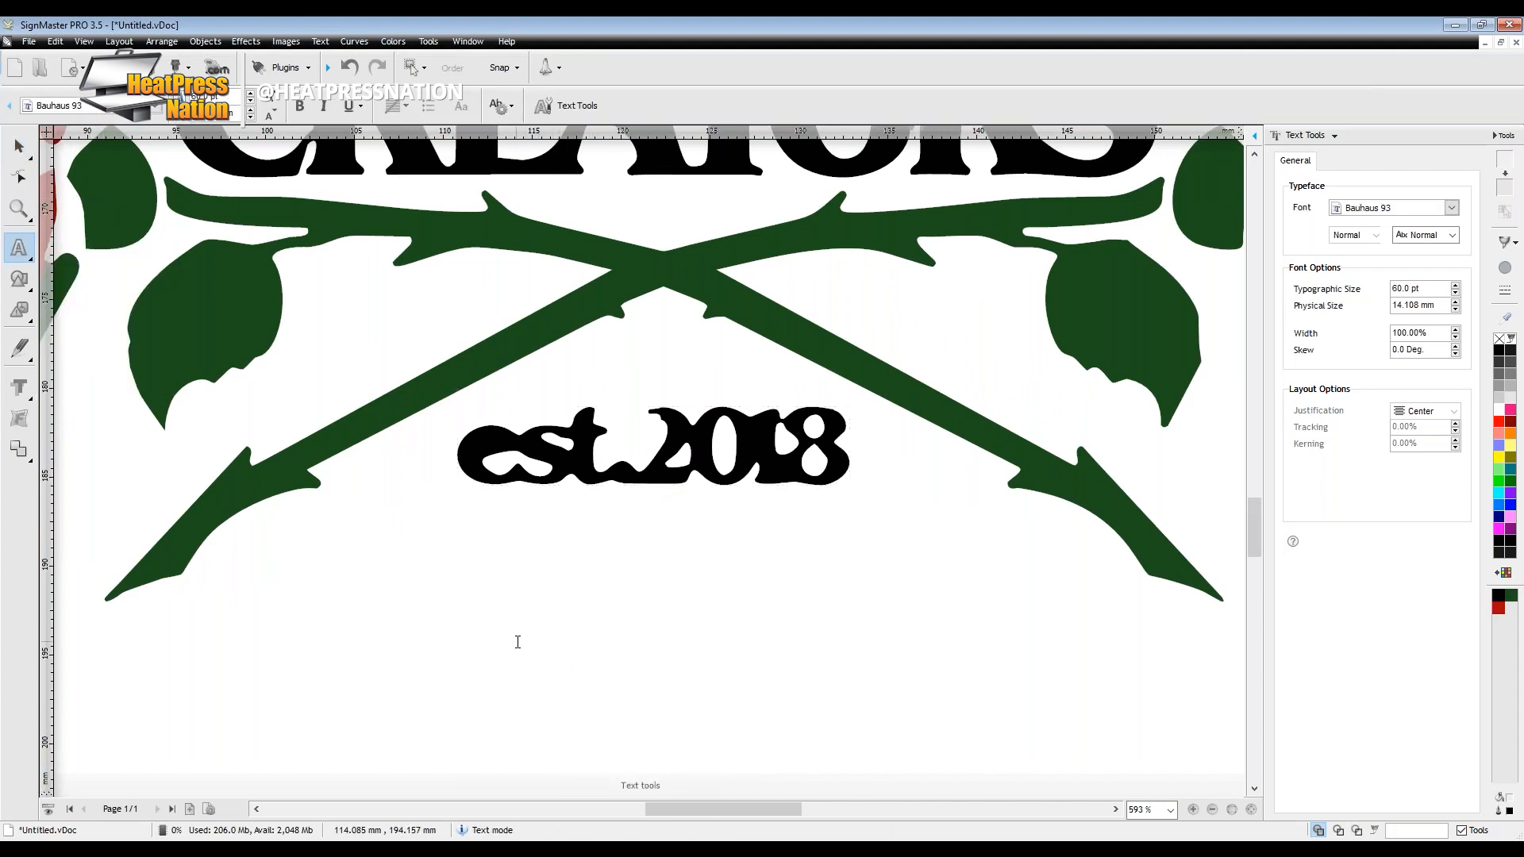
click(618, 654)
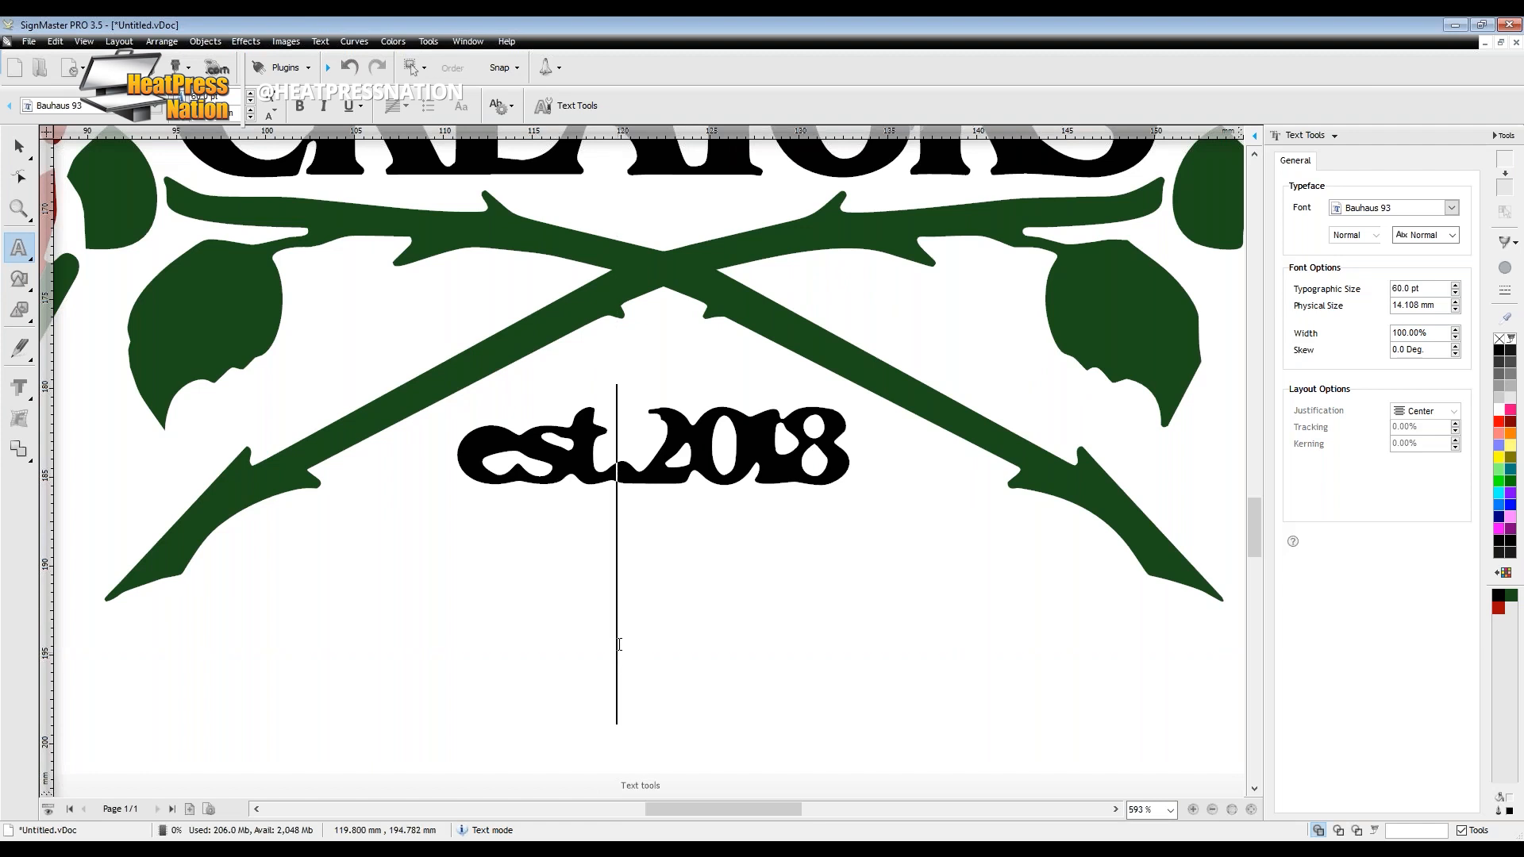
key(Caps_Lock)
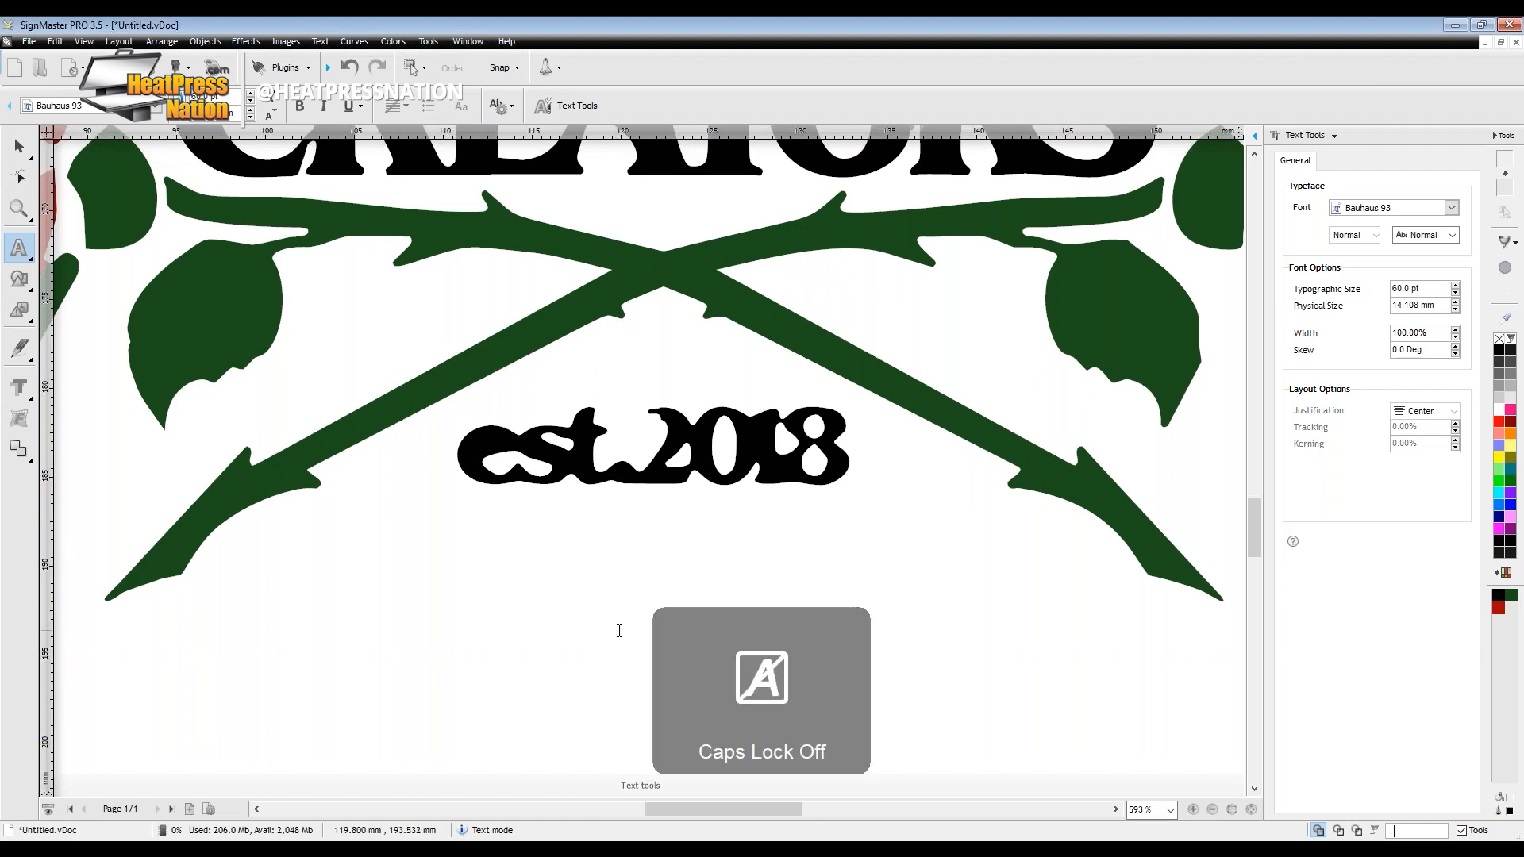
text(est.)
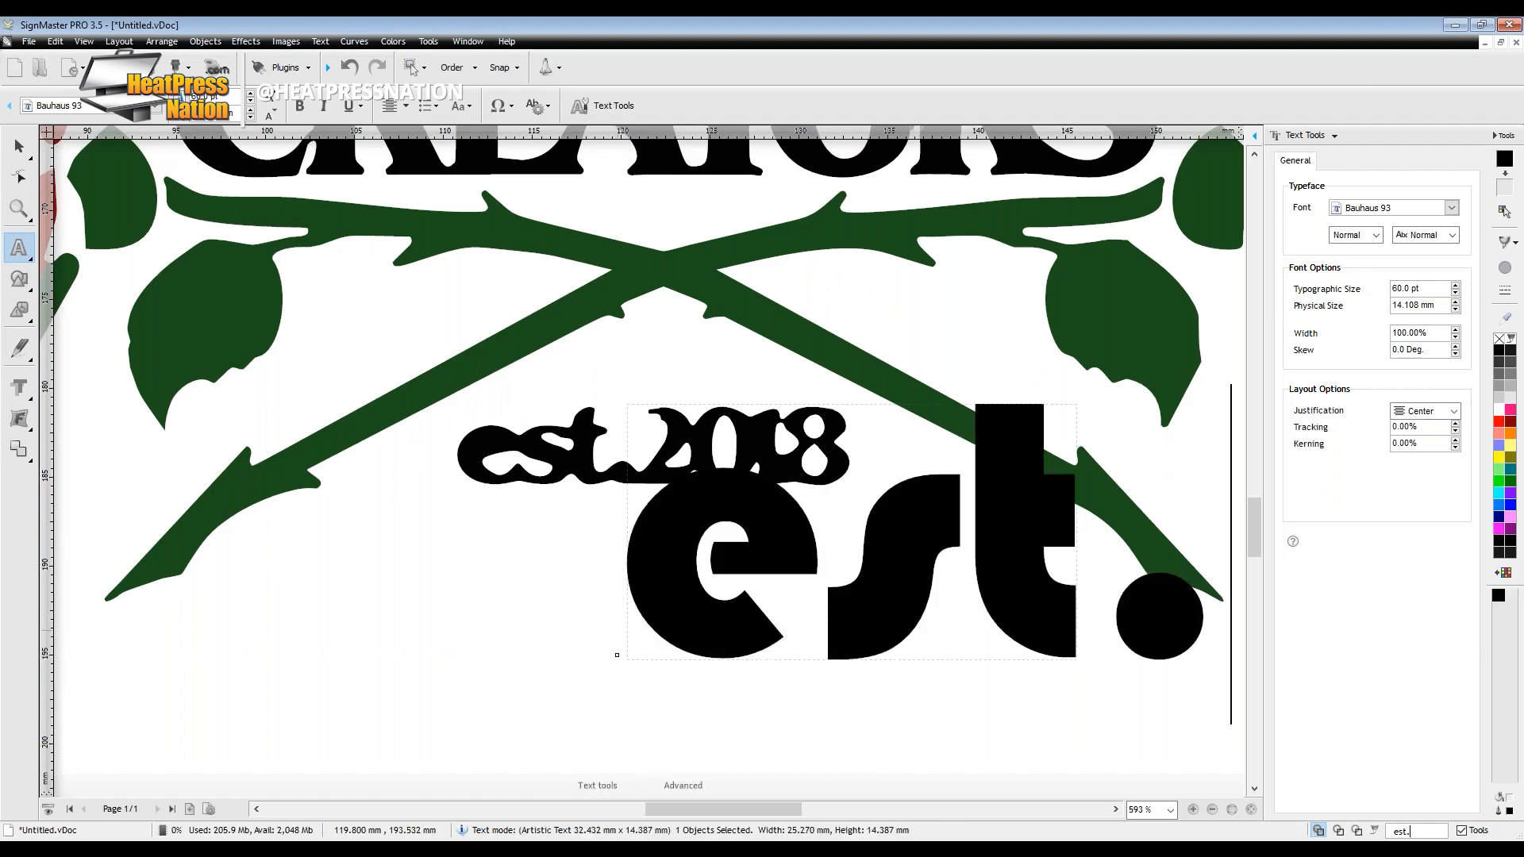
text( 2018)
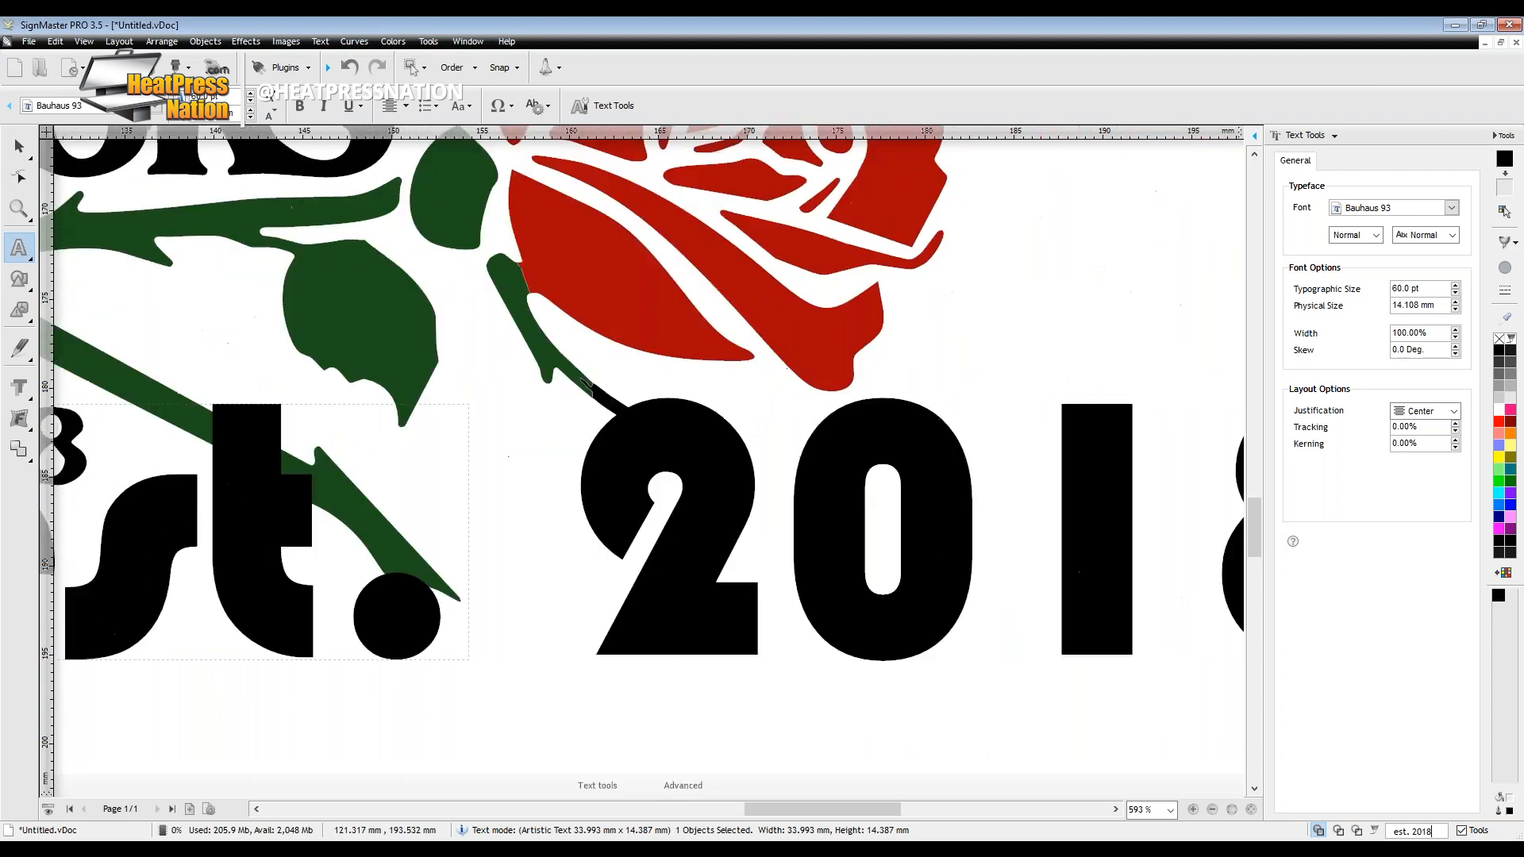
Reduce the whole new "est. 2018" text to a typographic size of 16 pt.
key(ctrl+a)
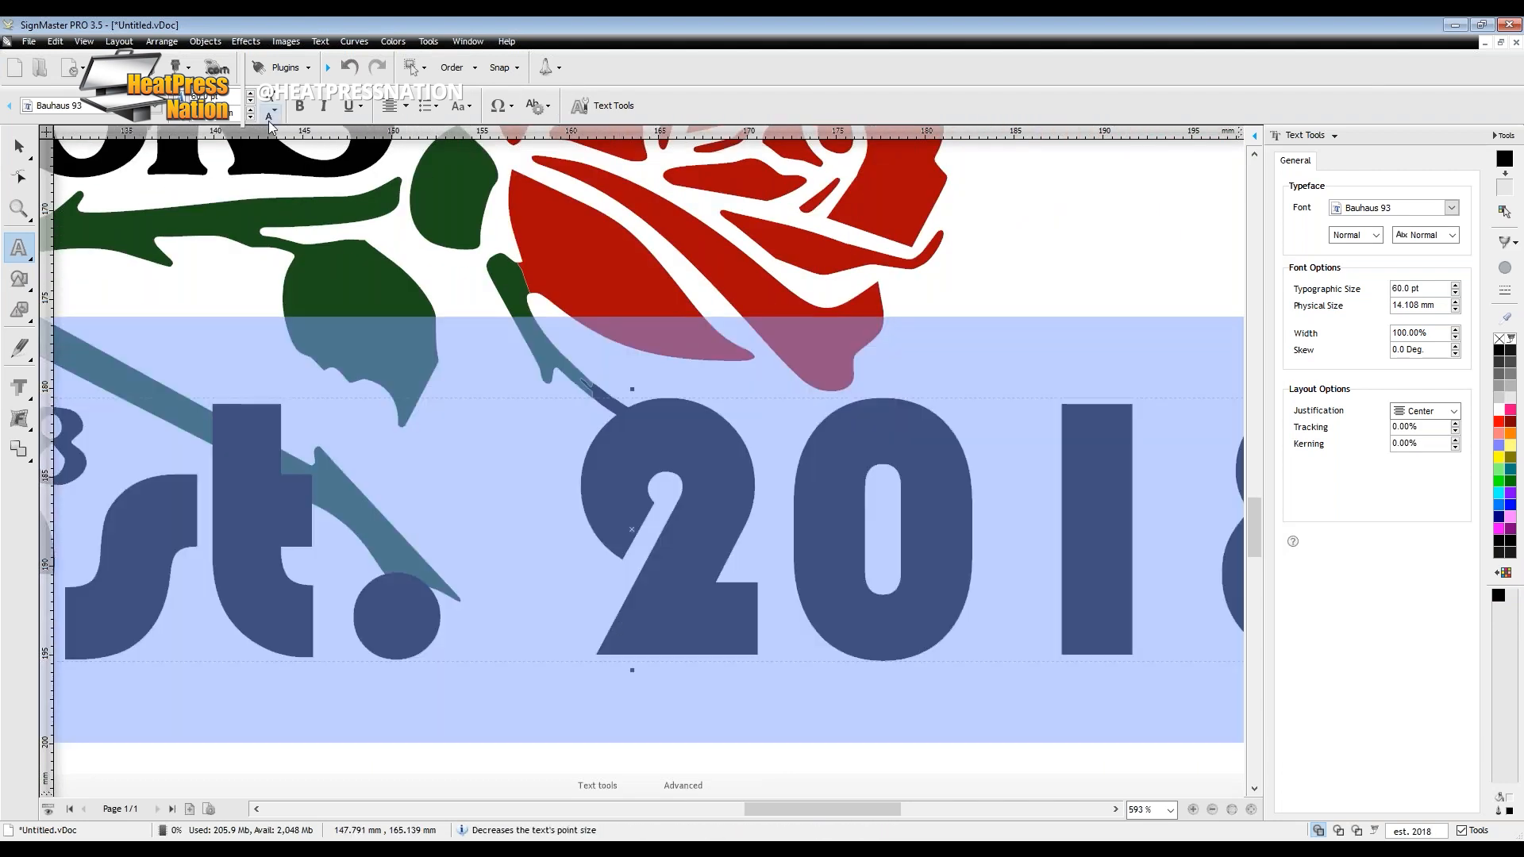
click(269, 115)
click(269, 119)
click(269, 119)
click(269, 119)
click(269, 119)
click(269, 119)
click(269, 119)
click(269, 119)
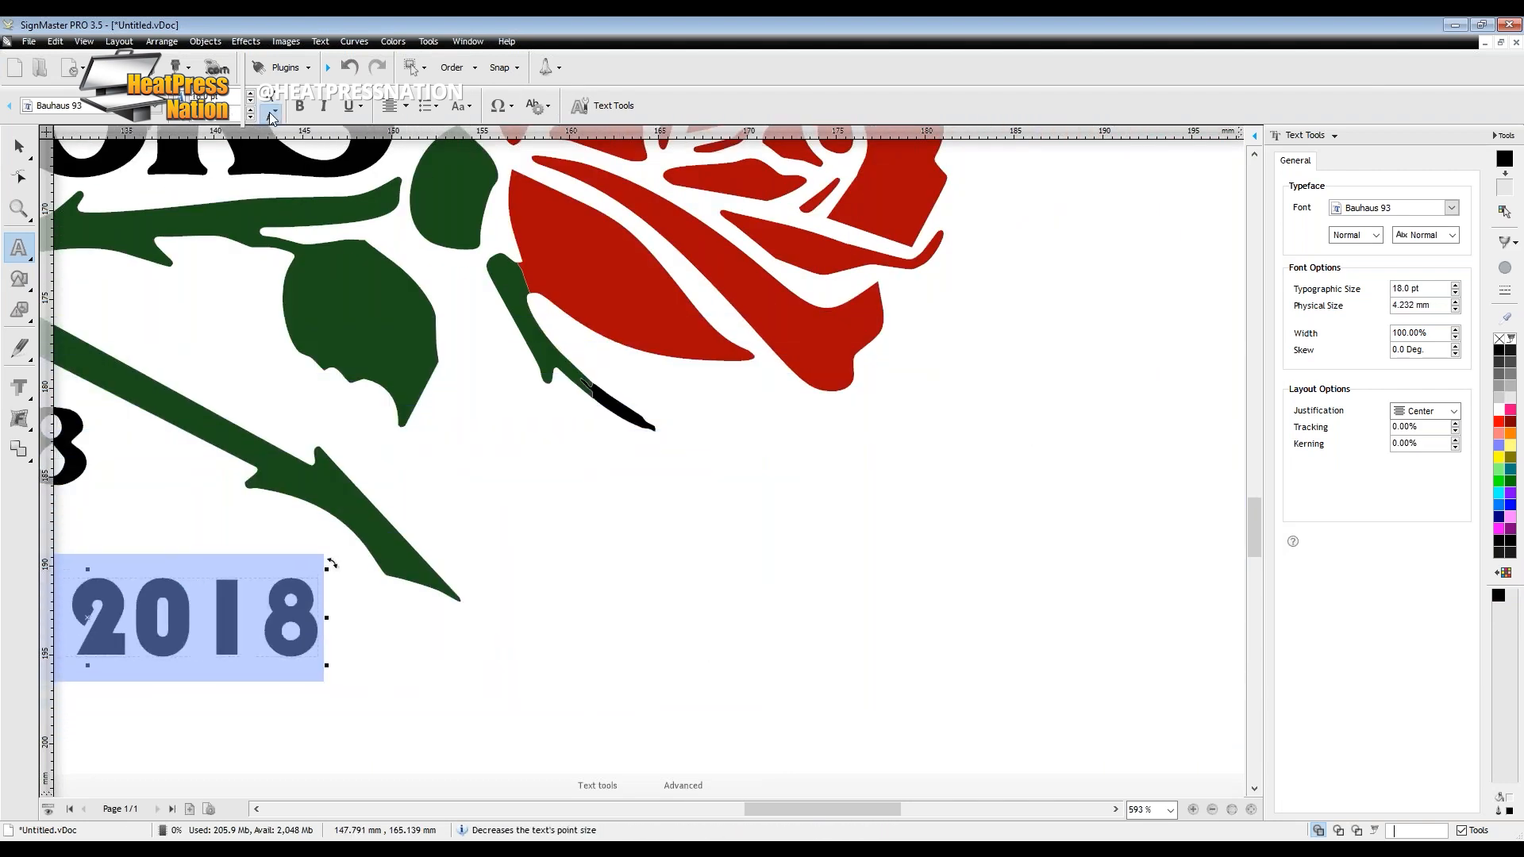
click(269, 119)
Move the new "est. 2018" text directly beneath the traced lettering for comparison.
click(703, 809)
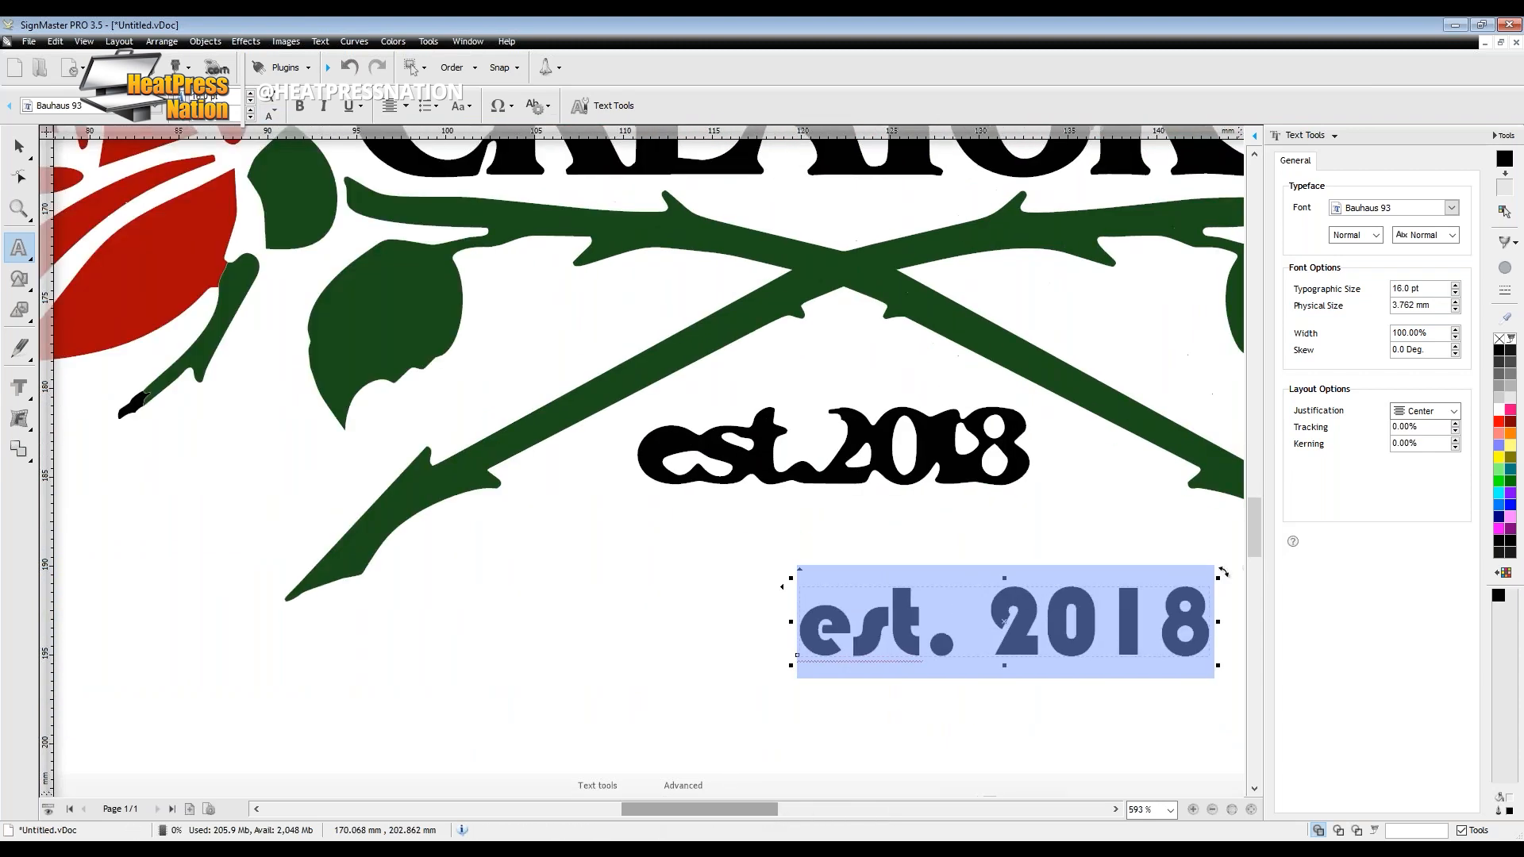
drag(703, 808, 736, 812)
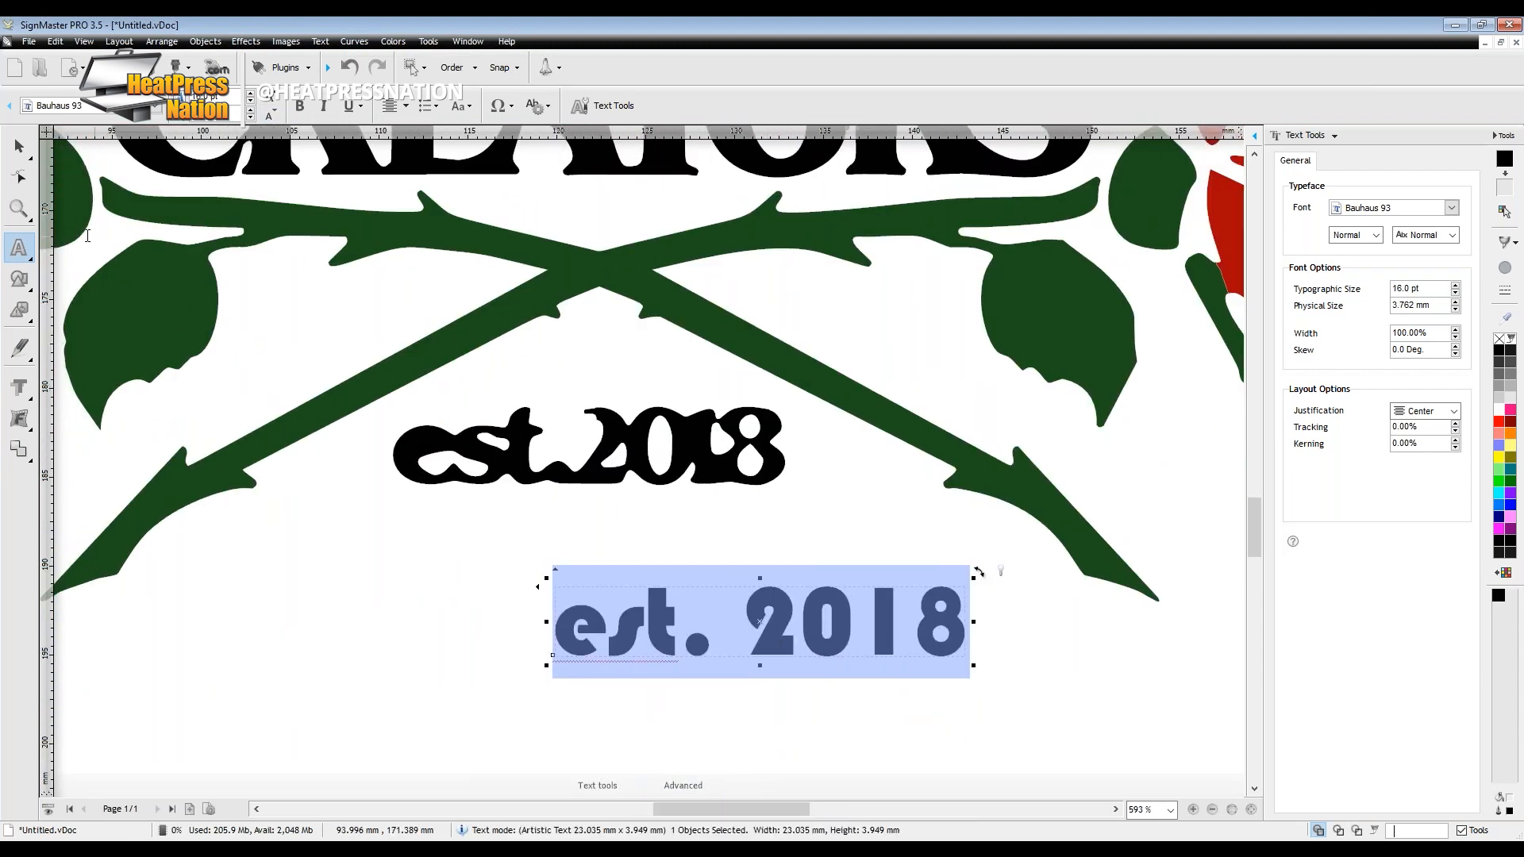
click(19, 146)
drag(774, 624, 587, 583)
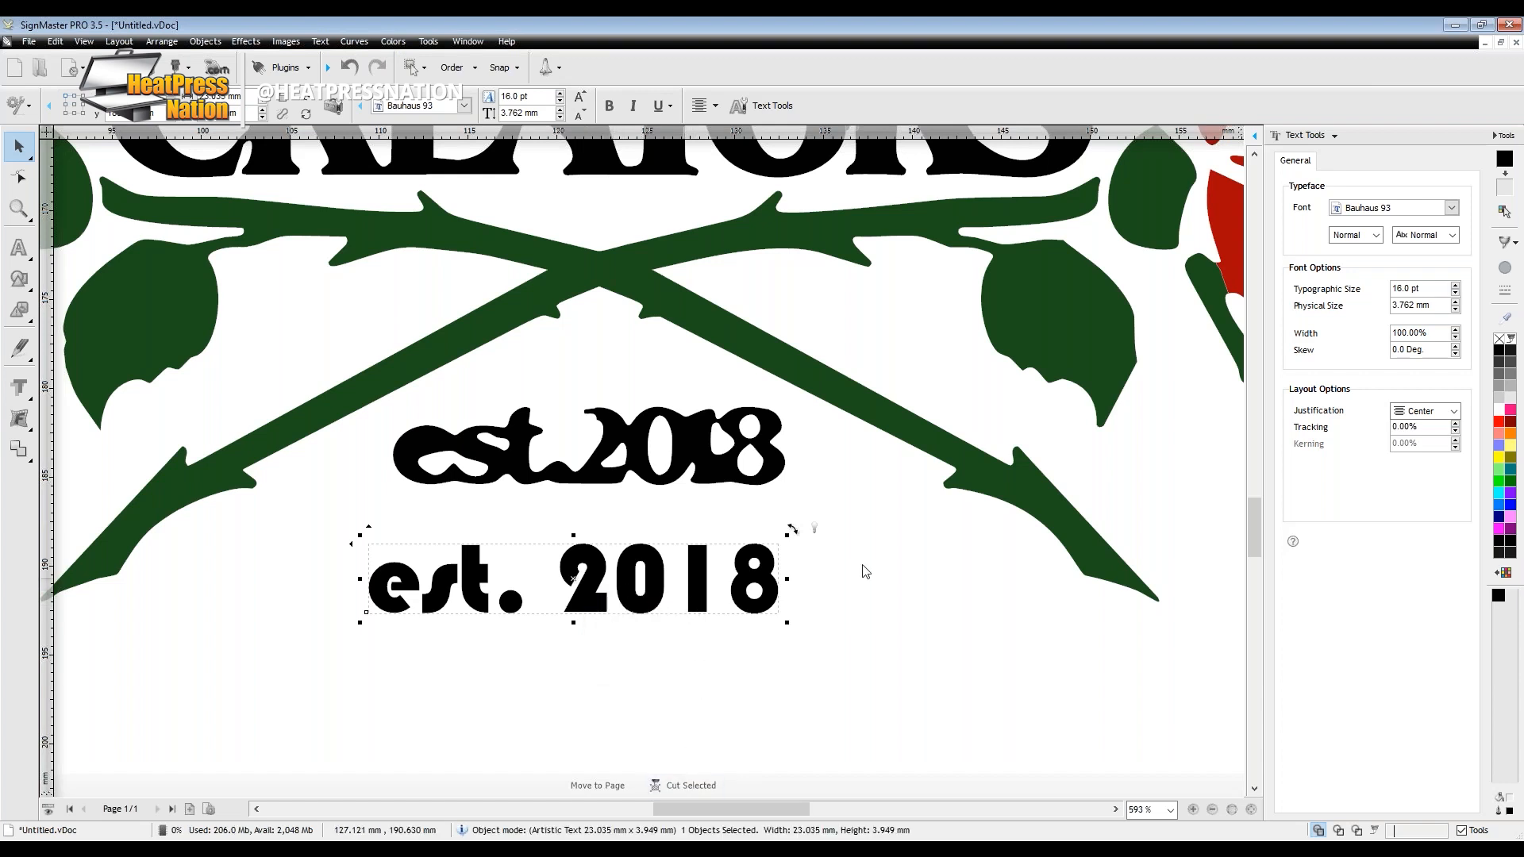
Set the font of the new "est. 2018" text to Bodoni MT Black.
click(1318, 136)
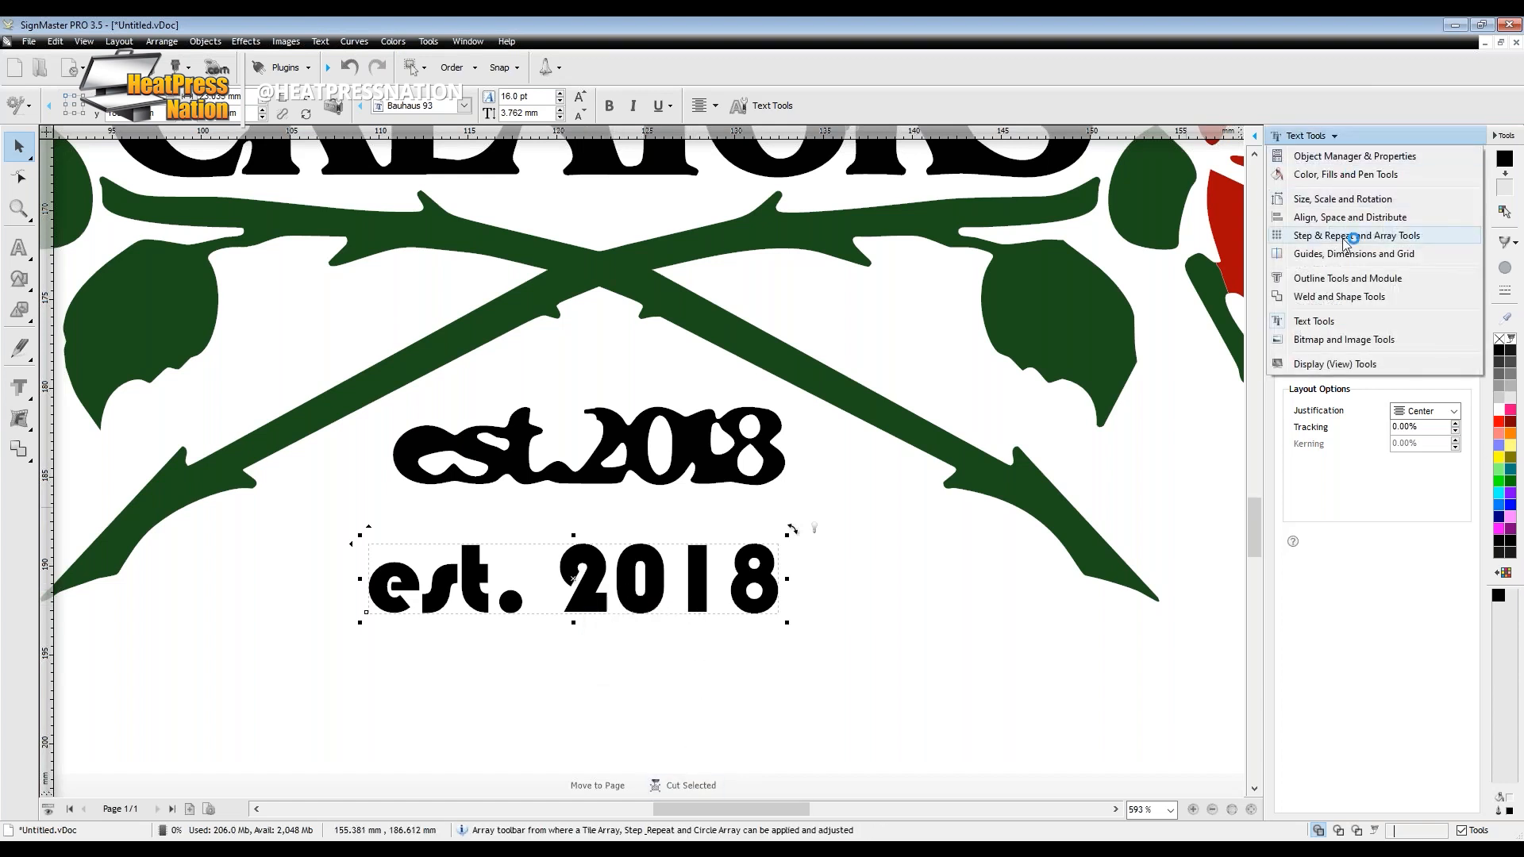
click(1347, 322)
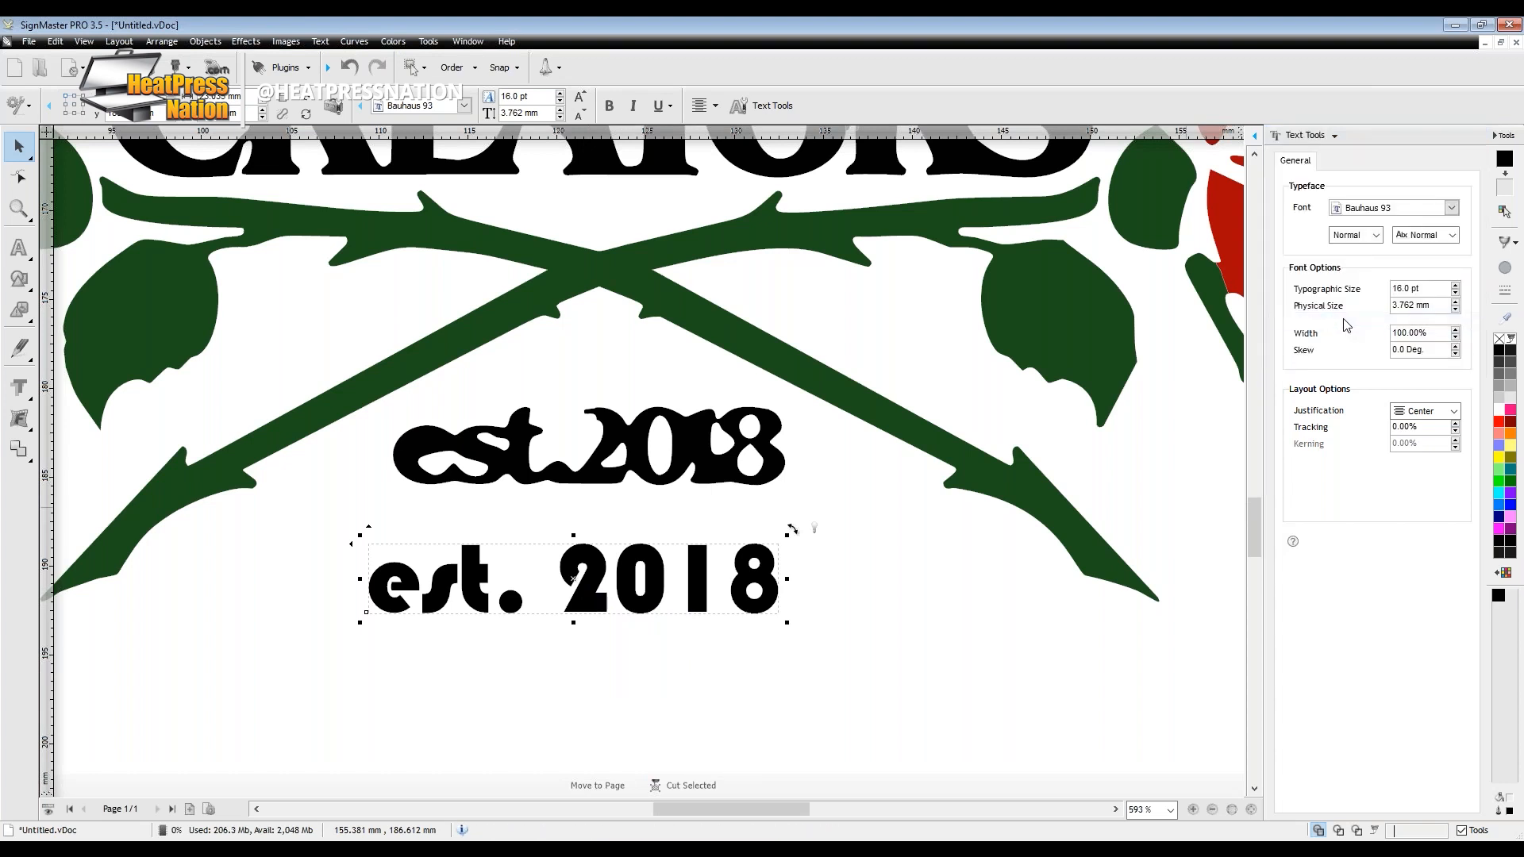
click(1453, 208)
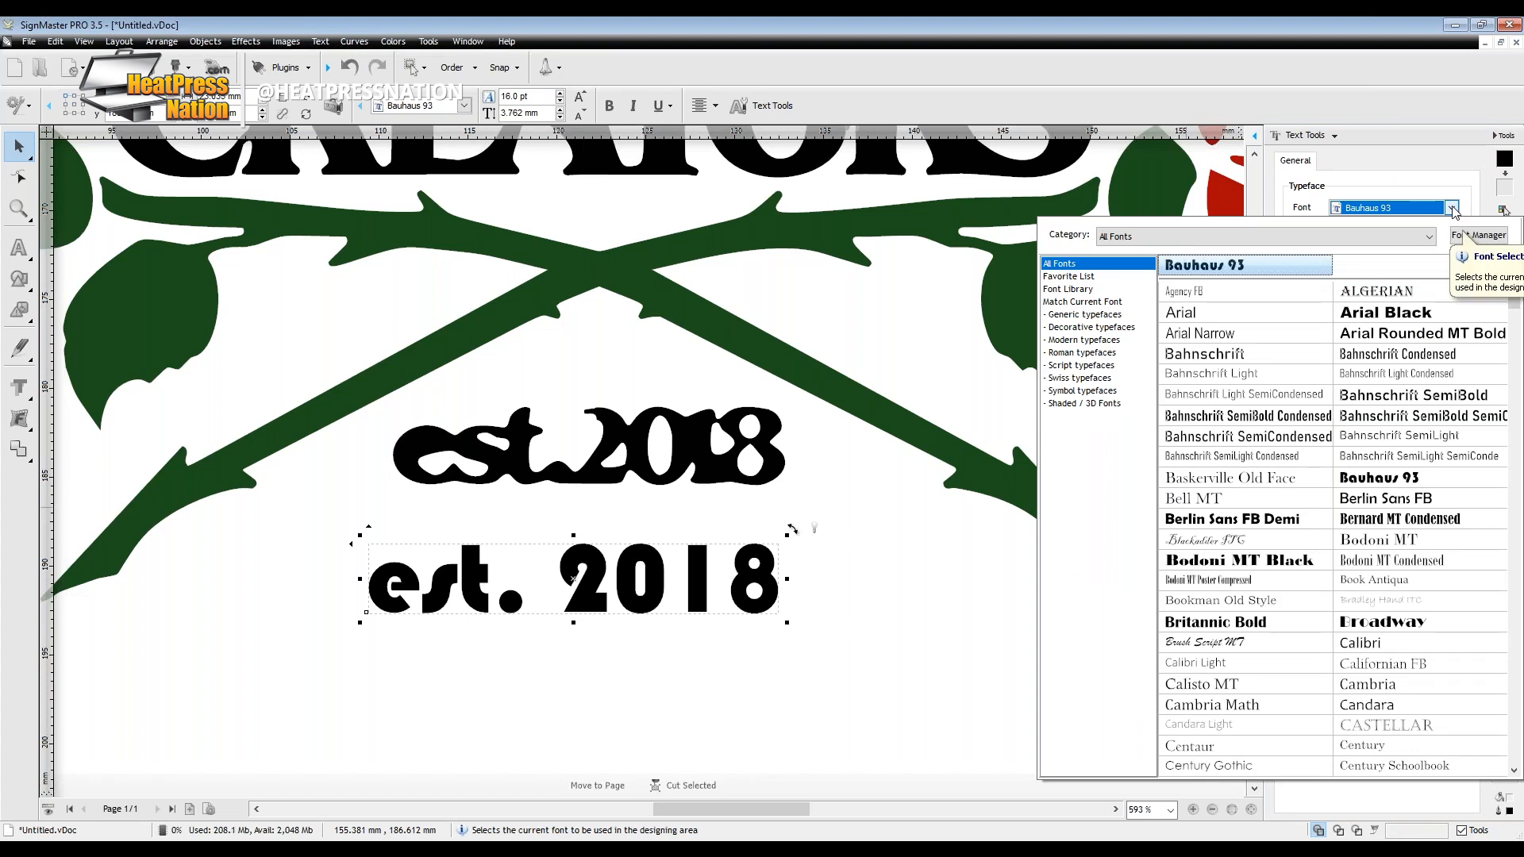
click(1253, 561)
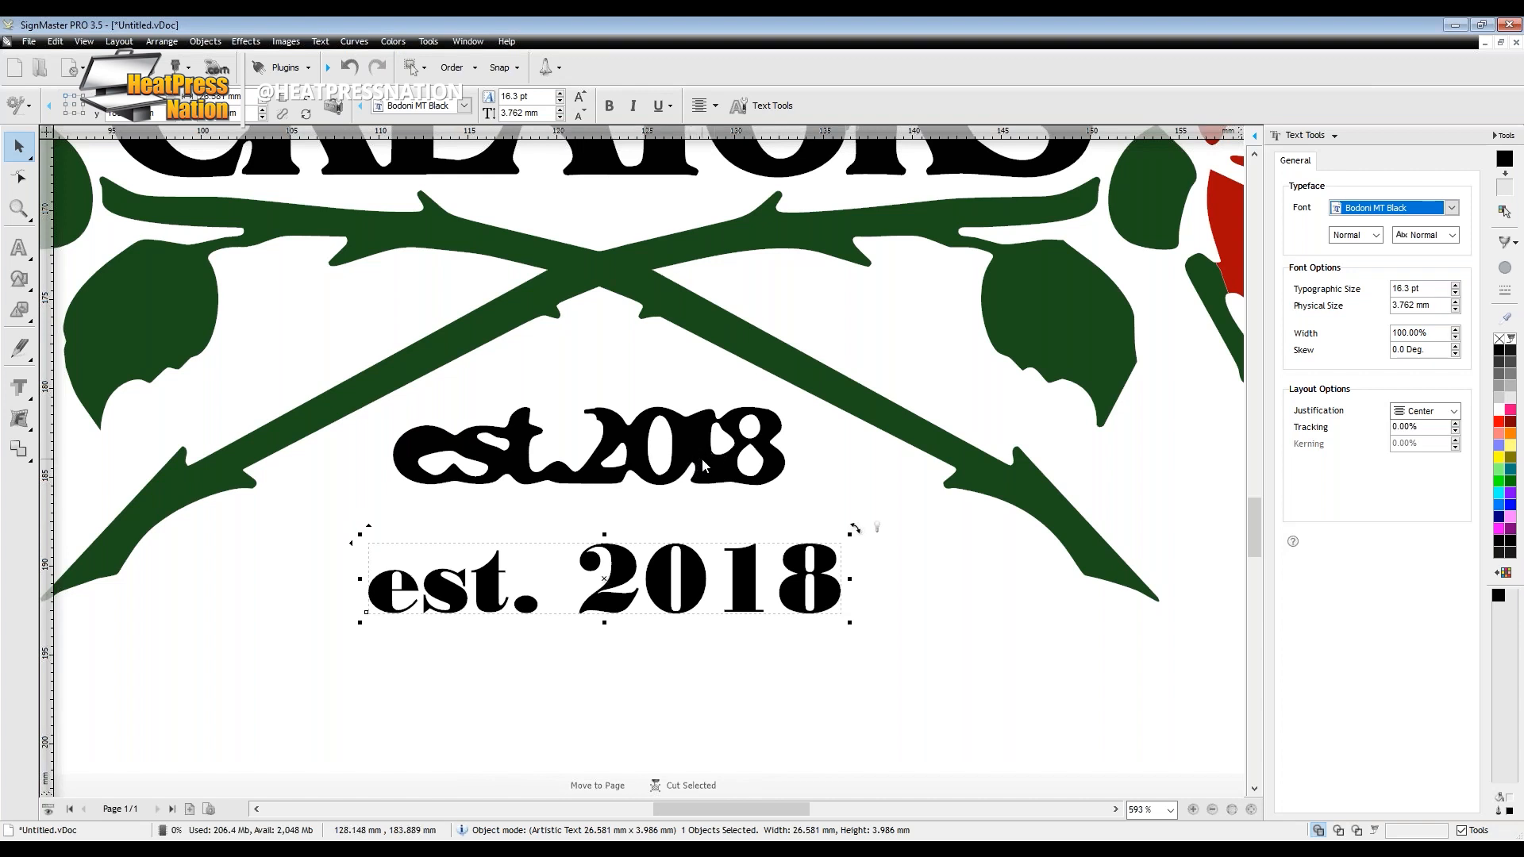
Try Bernard MT Condensed as the font of the new "est. 2018" text.
click(470, 457)
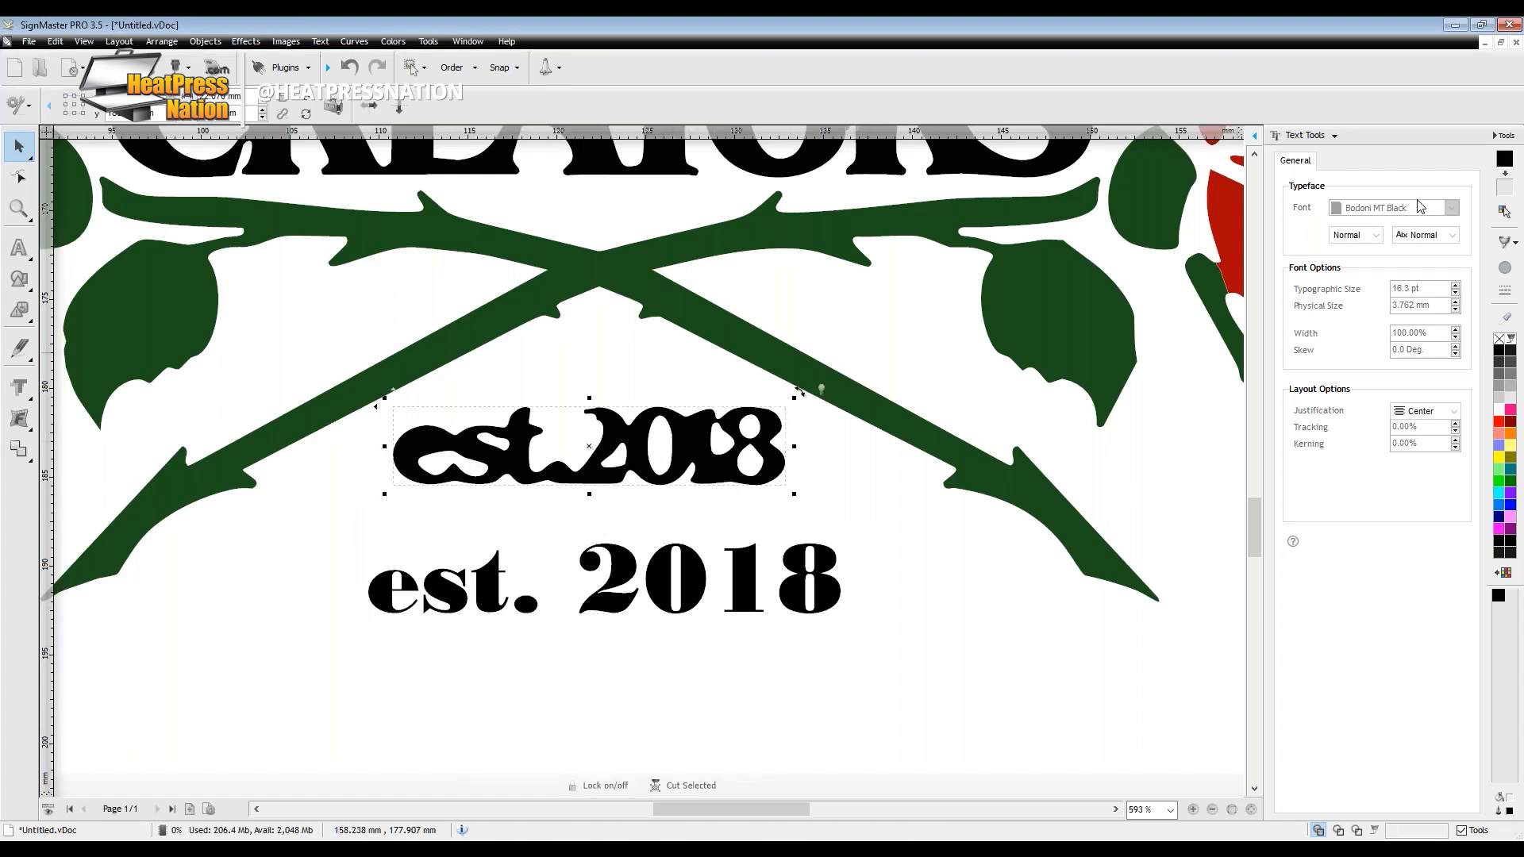
click(740, 574)
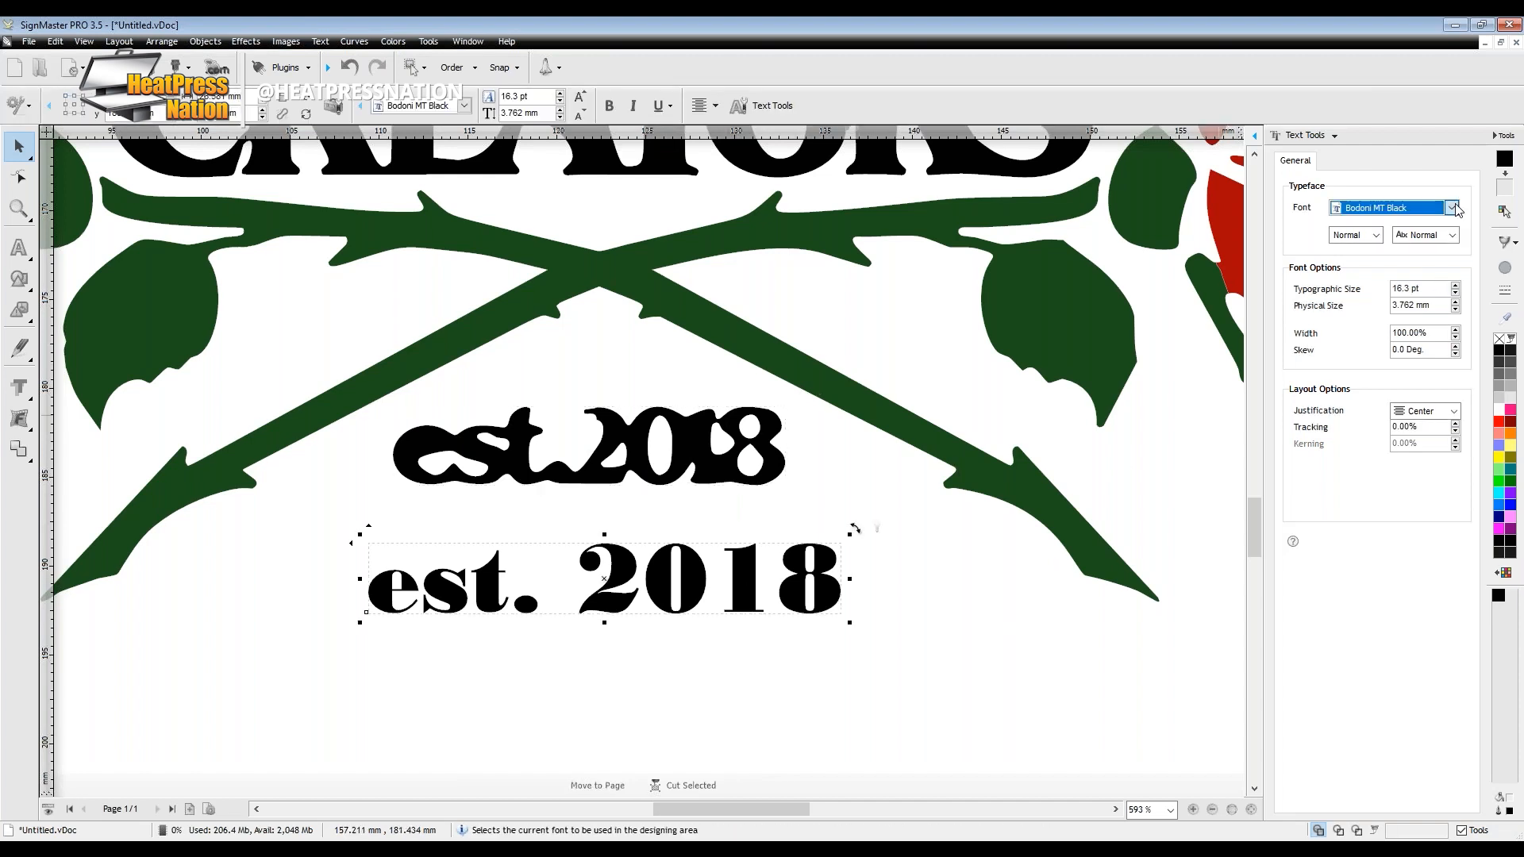
click(1452, 208)
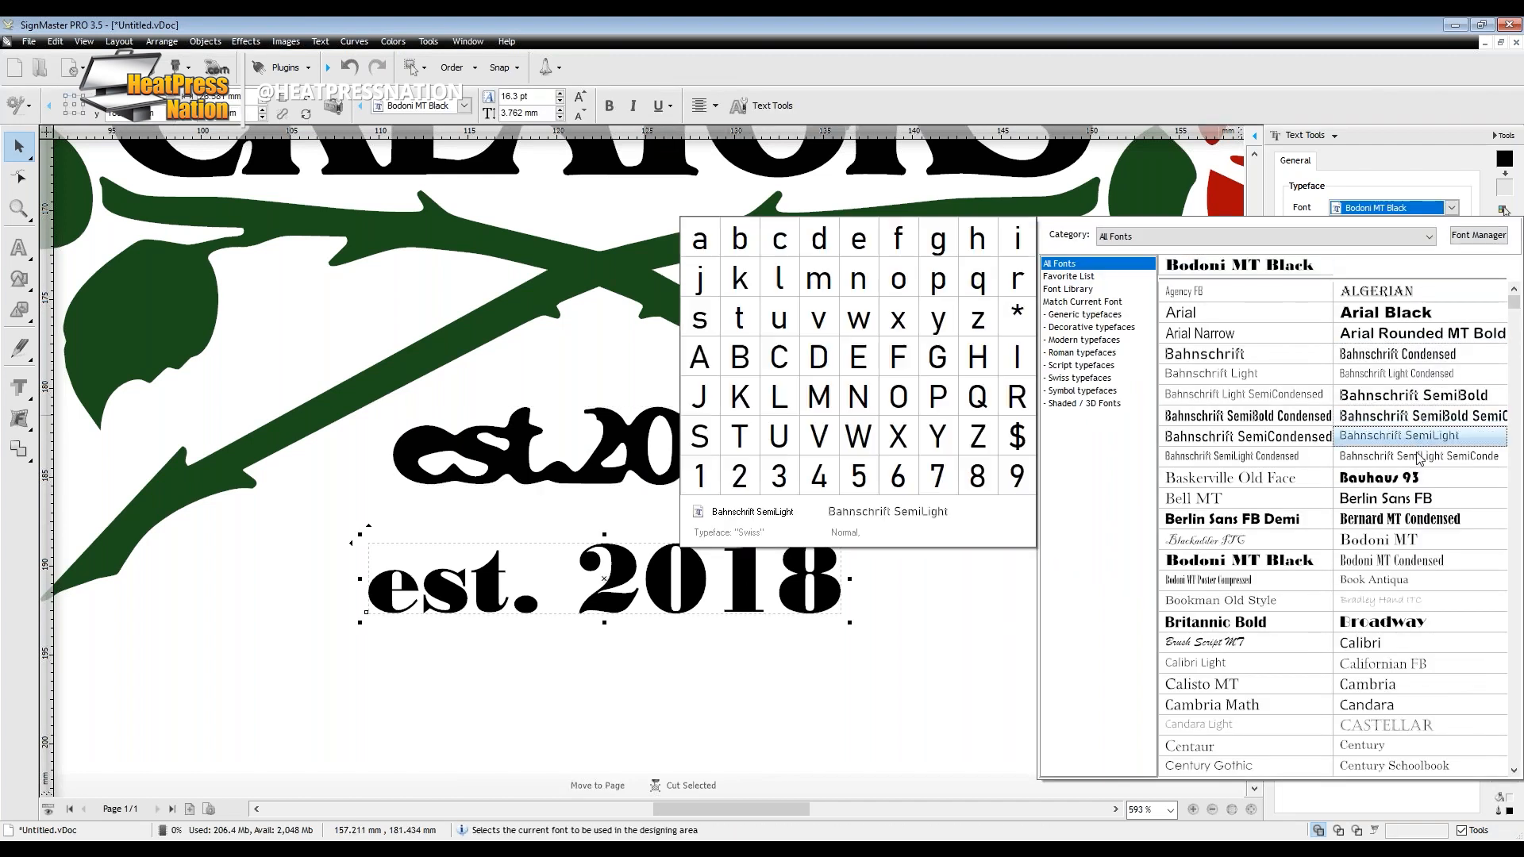
click(1418, 523)
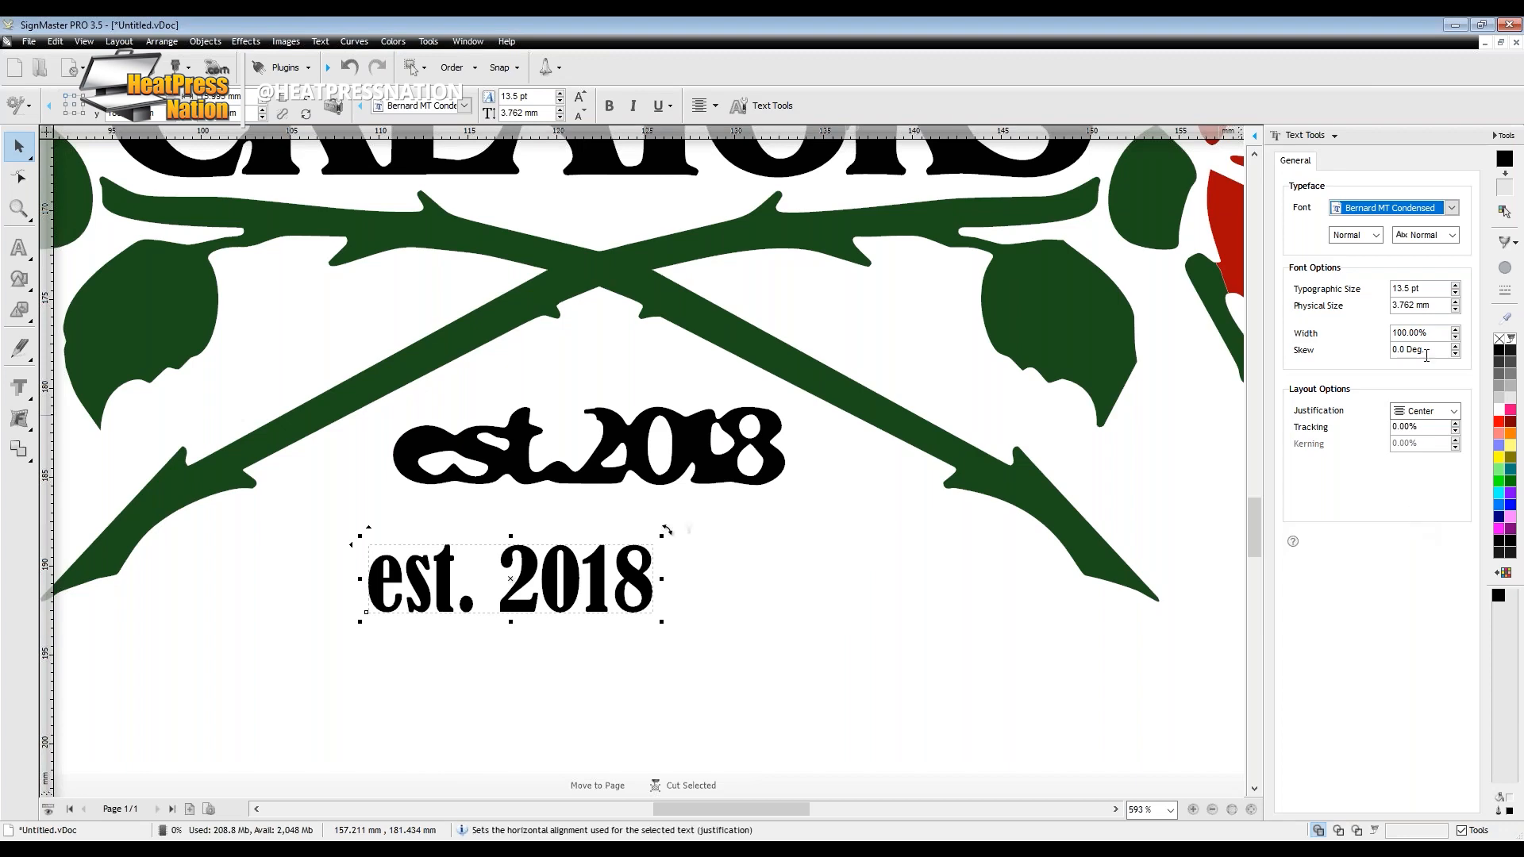
Change the font of the new "est. 2018" text to Britannic Bold.
click(1452, 208)
scroll(1403, 631, down, 2)
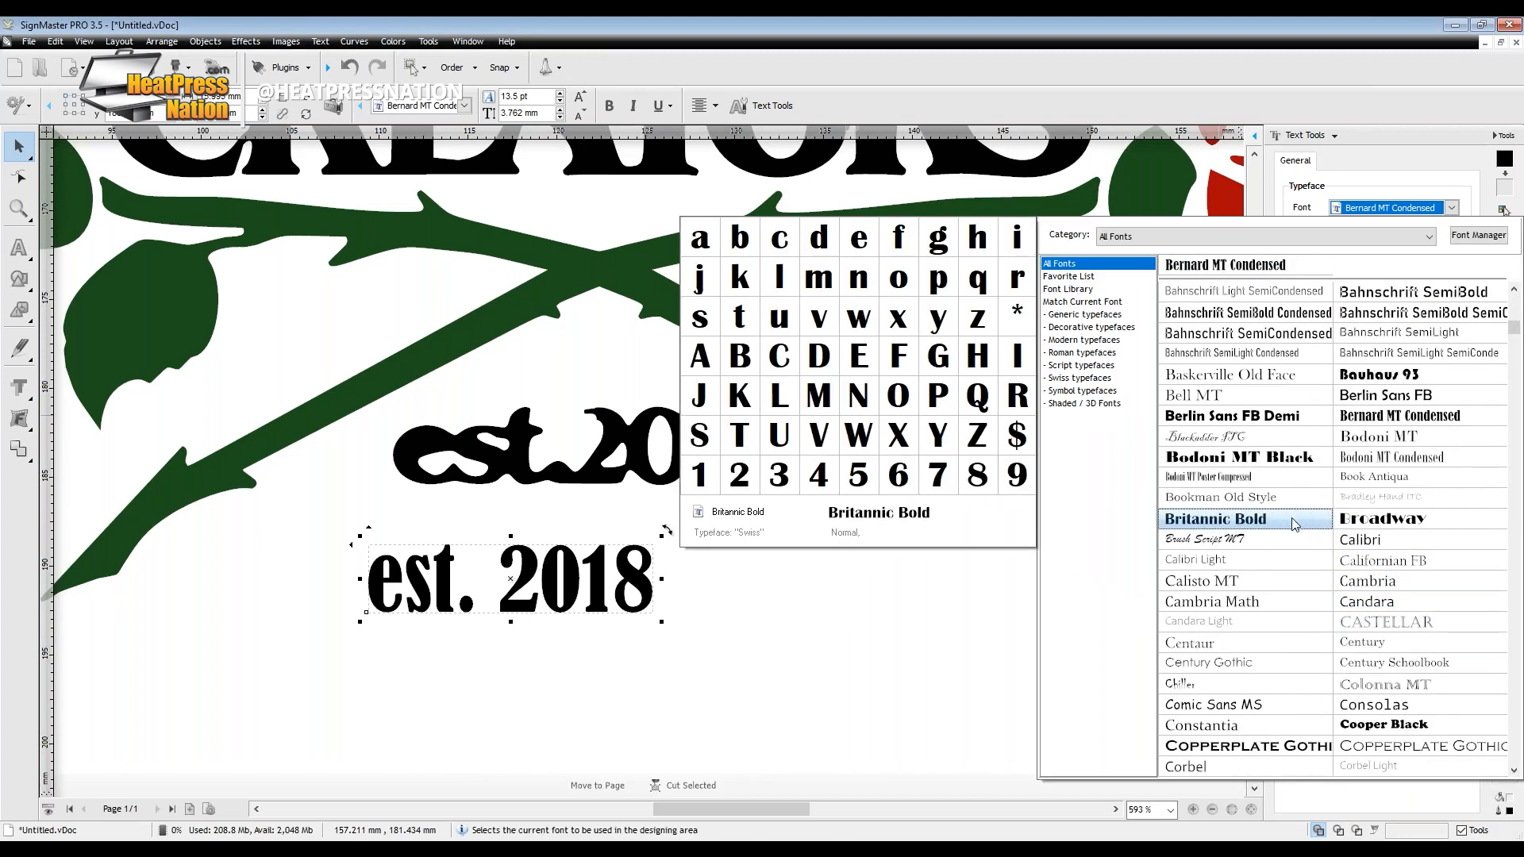
click(1294, 520)
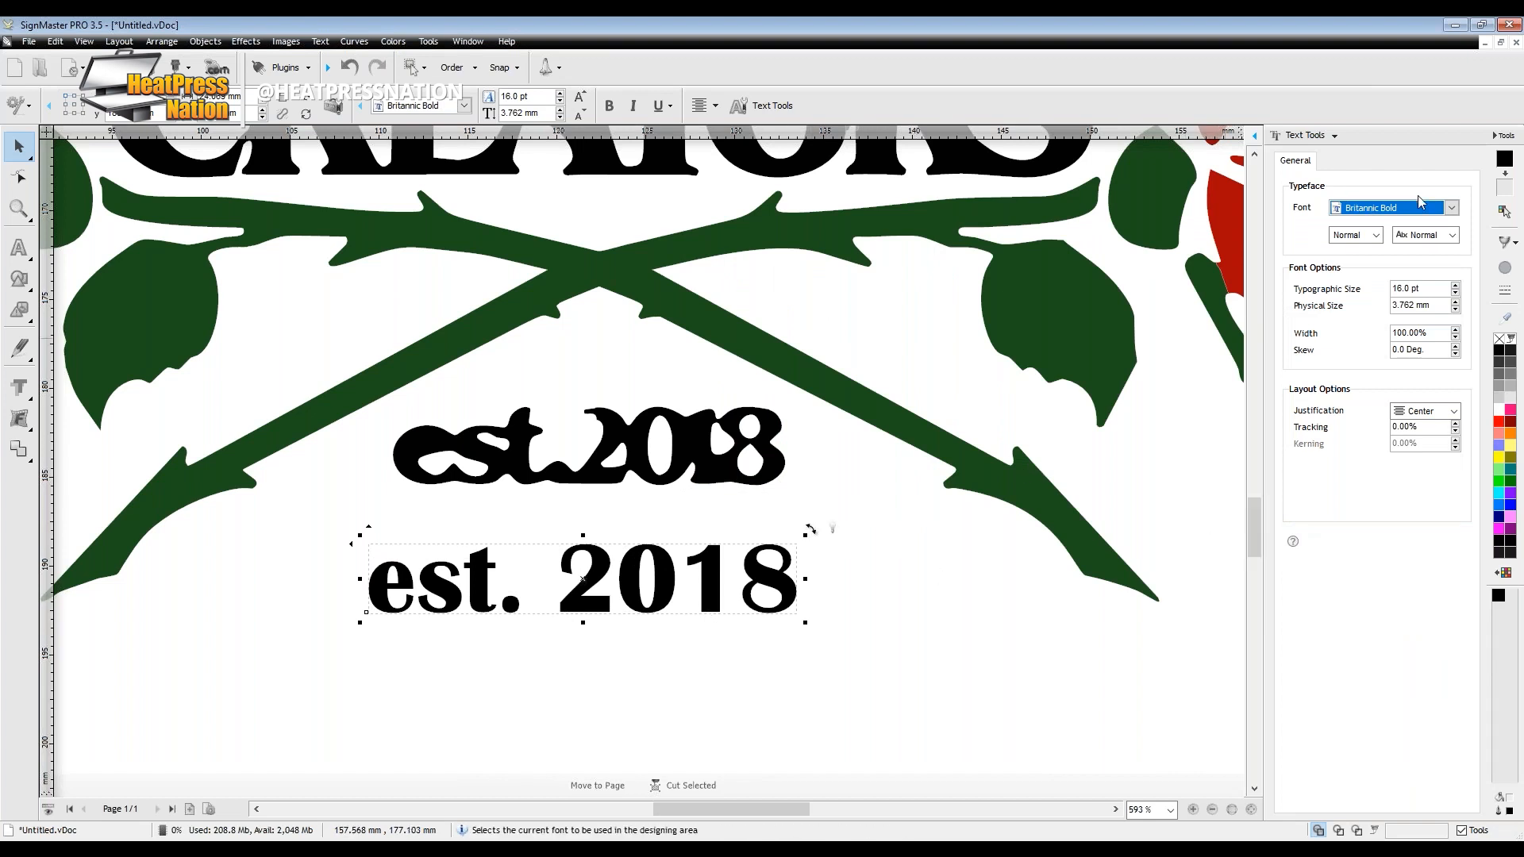
Look through the available fonts and set the new "est. 2018" text to Bernard MT Condensed.
click(1452, 208)
scroll(1391, 666, down, 5)
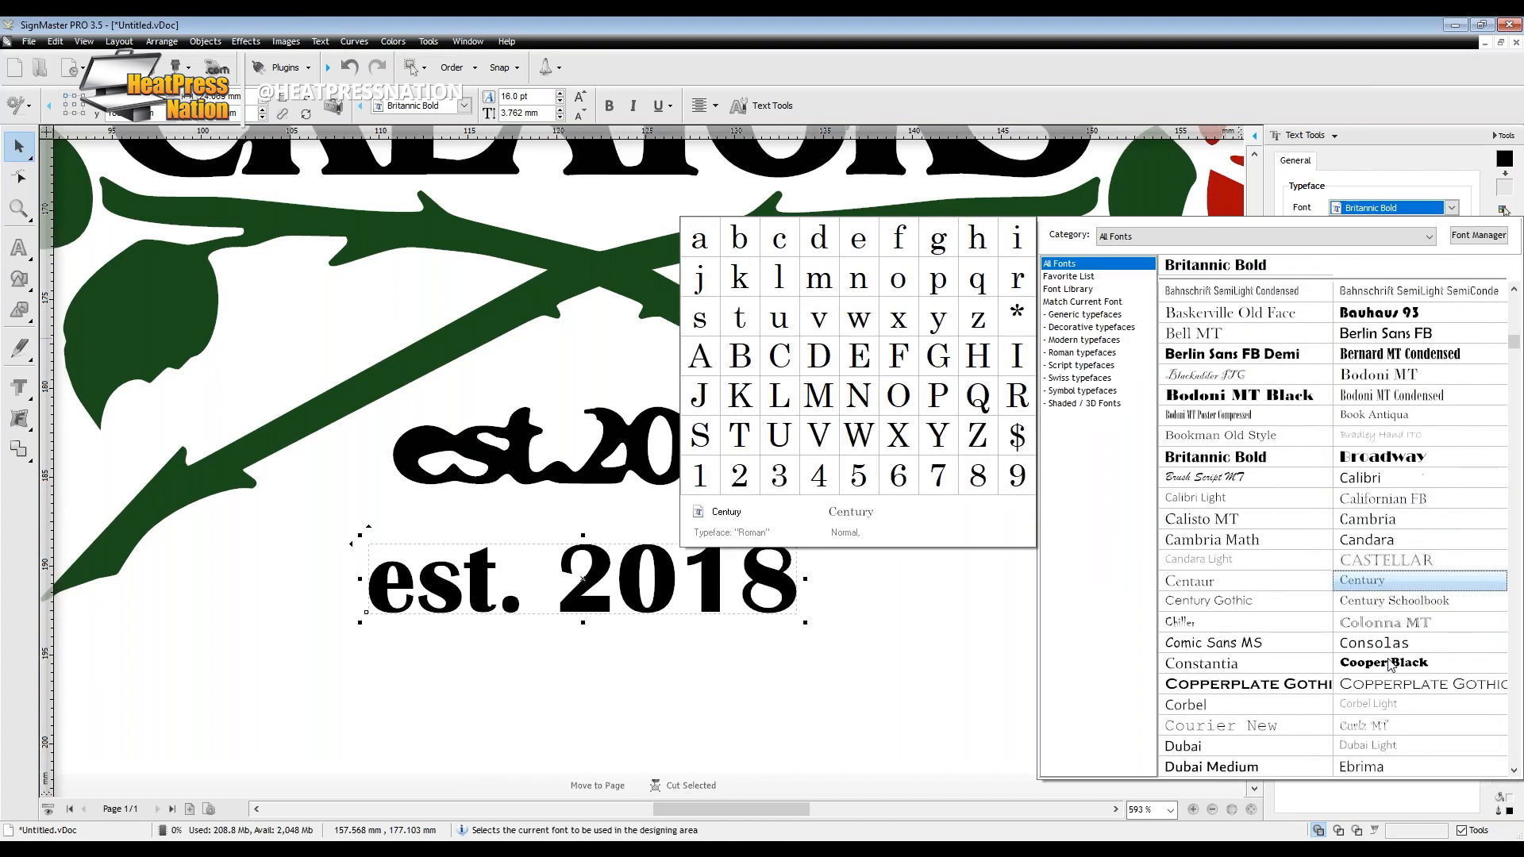
scroll(1391, 665, down, 4)
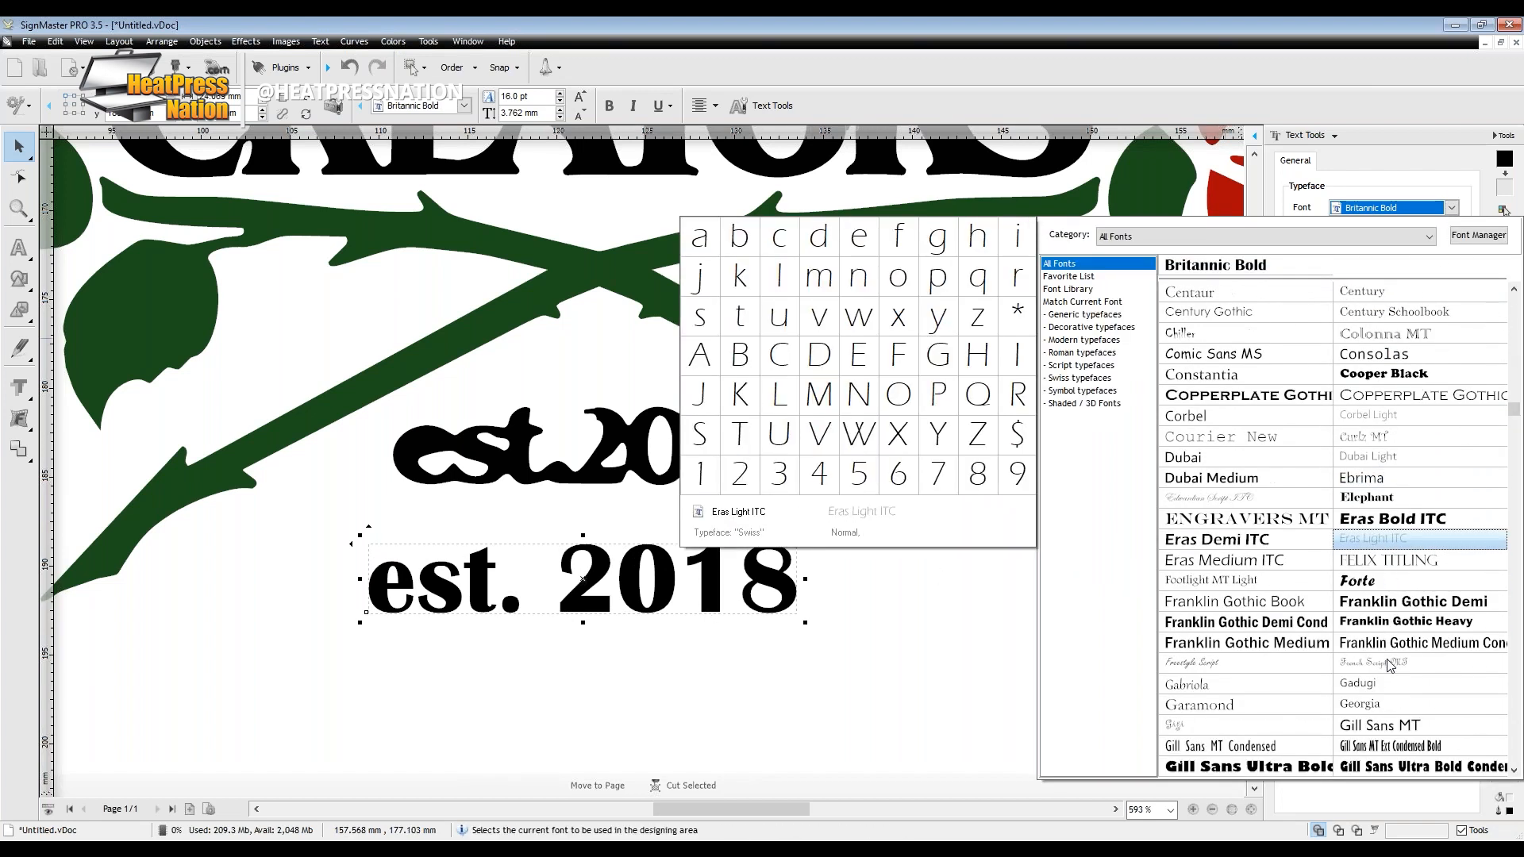
scroll(1391, 665, down, 2)
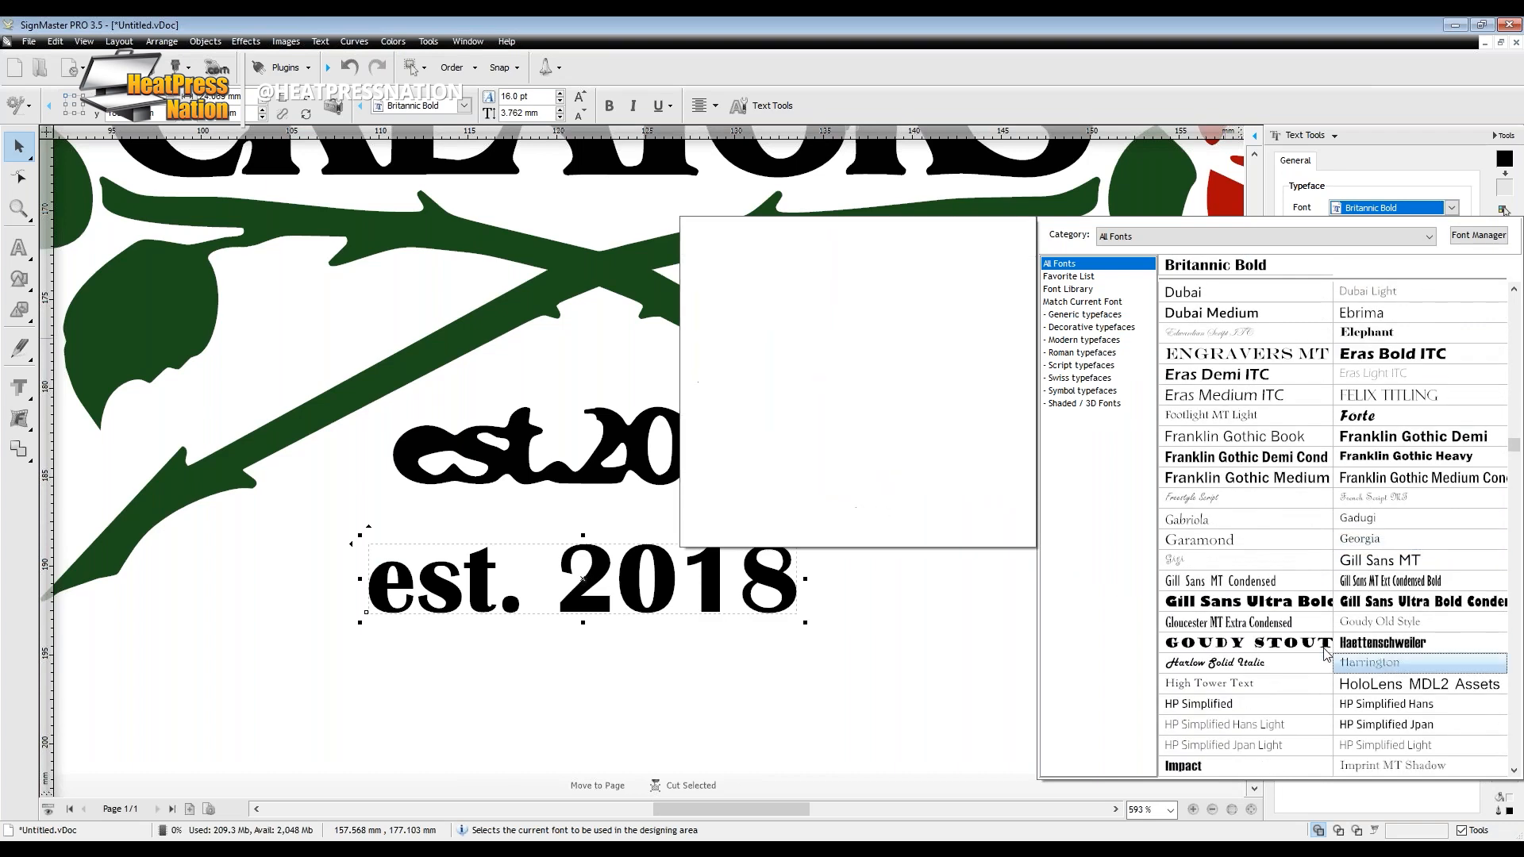
scroll(1429, 654, down, 4)
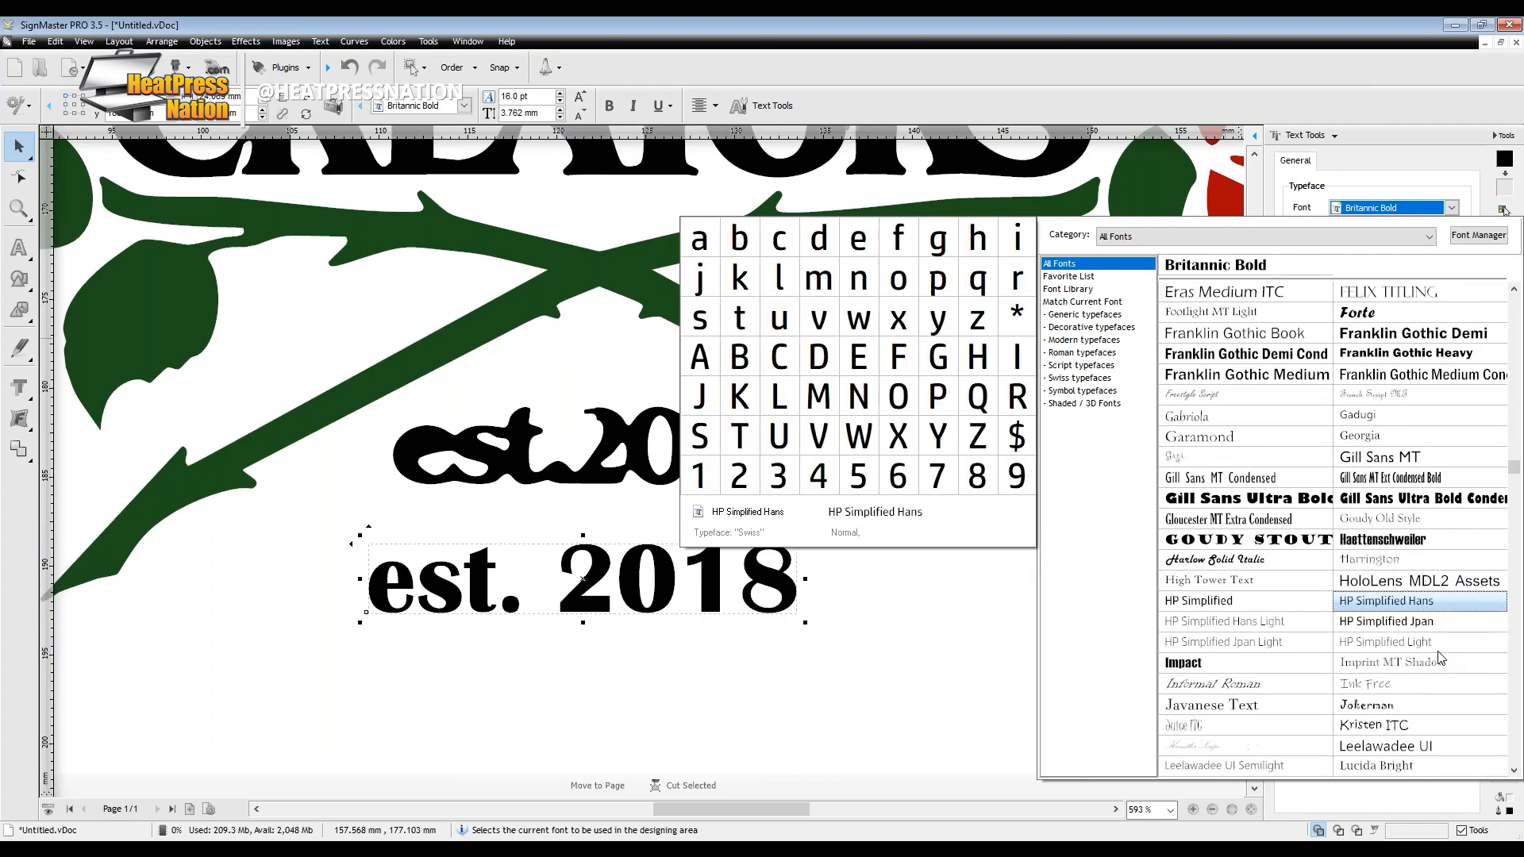
scroll(1438, 656, down, 4)
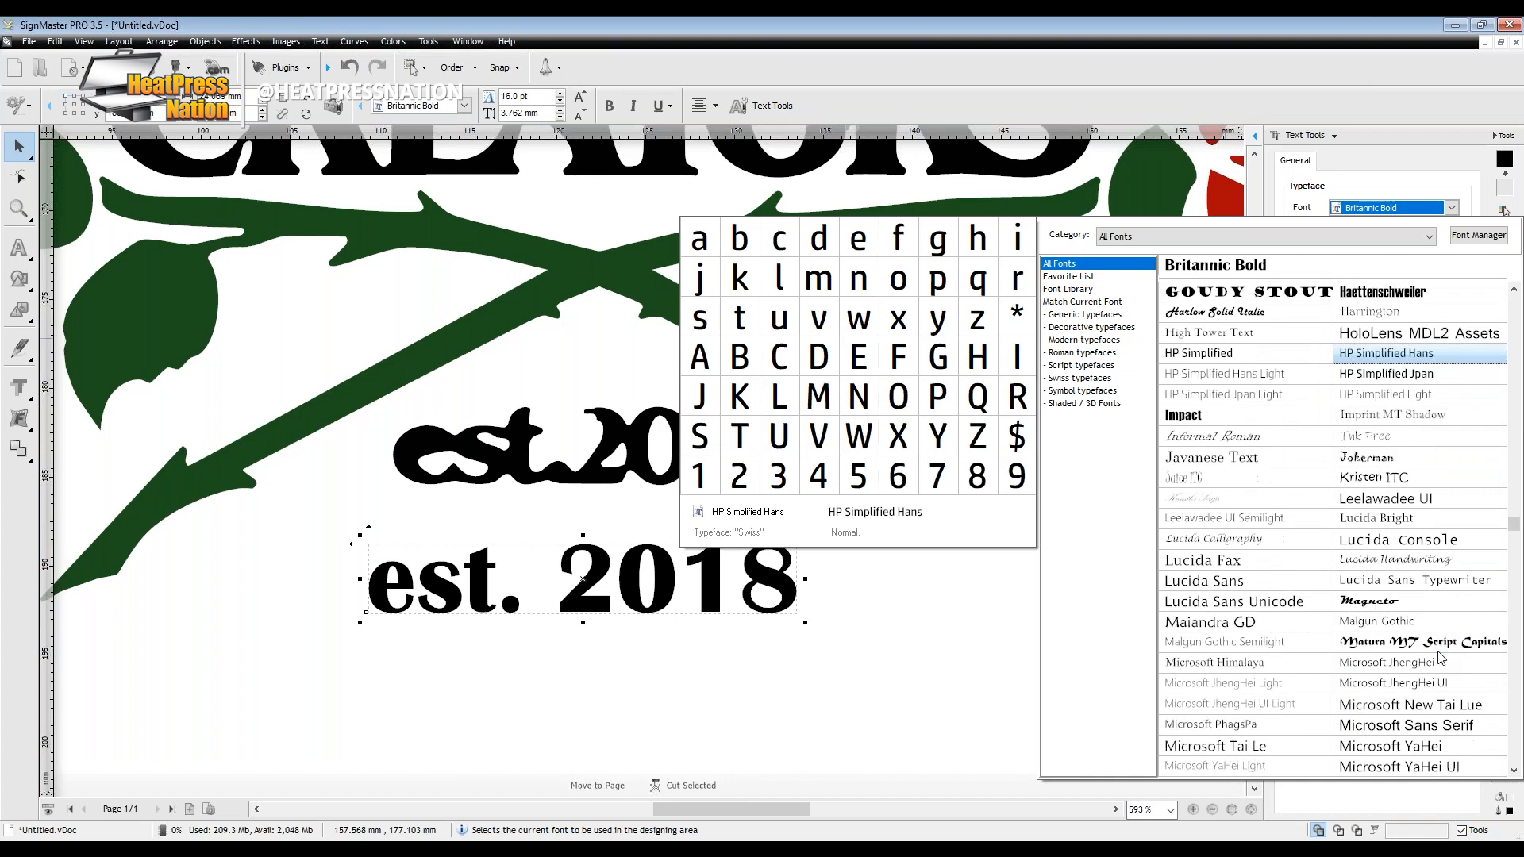
scroll(1438, 656, down, 1)
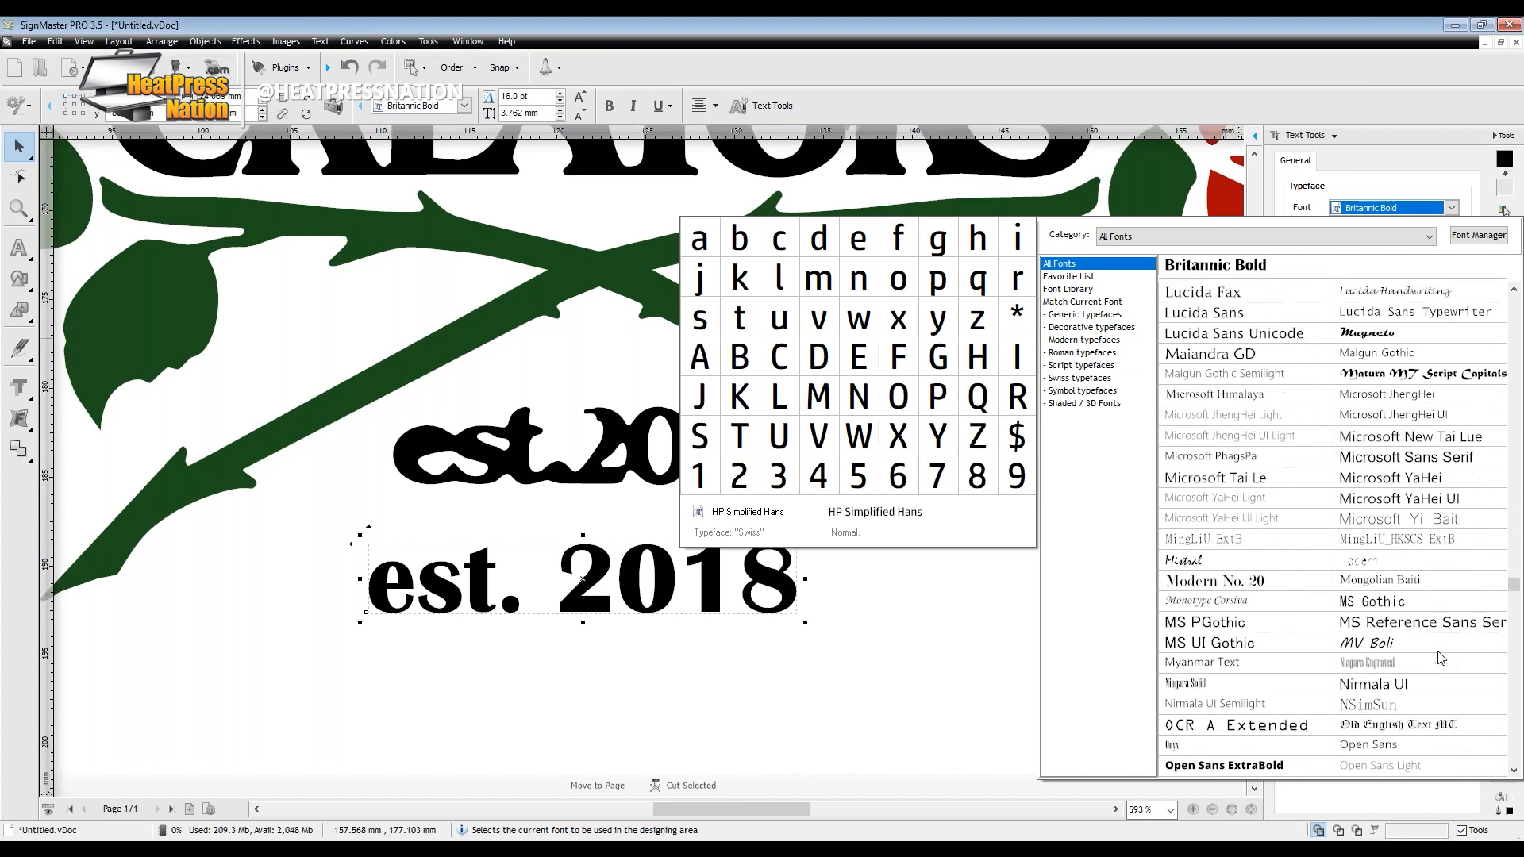
scroll(1441, 657, down, 3)
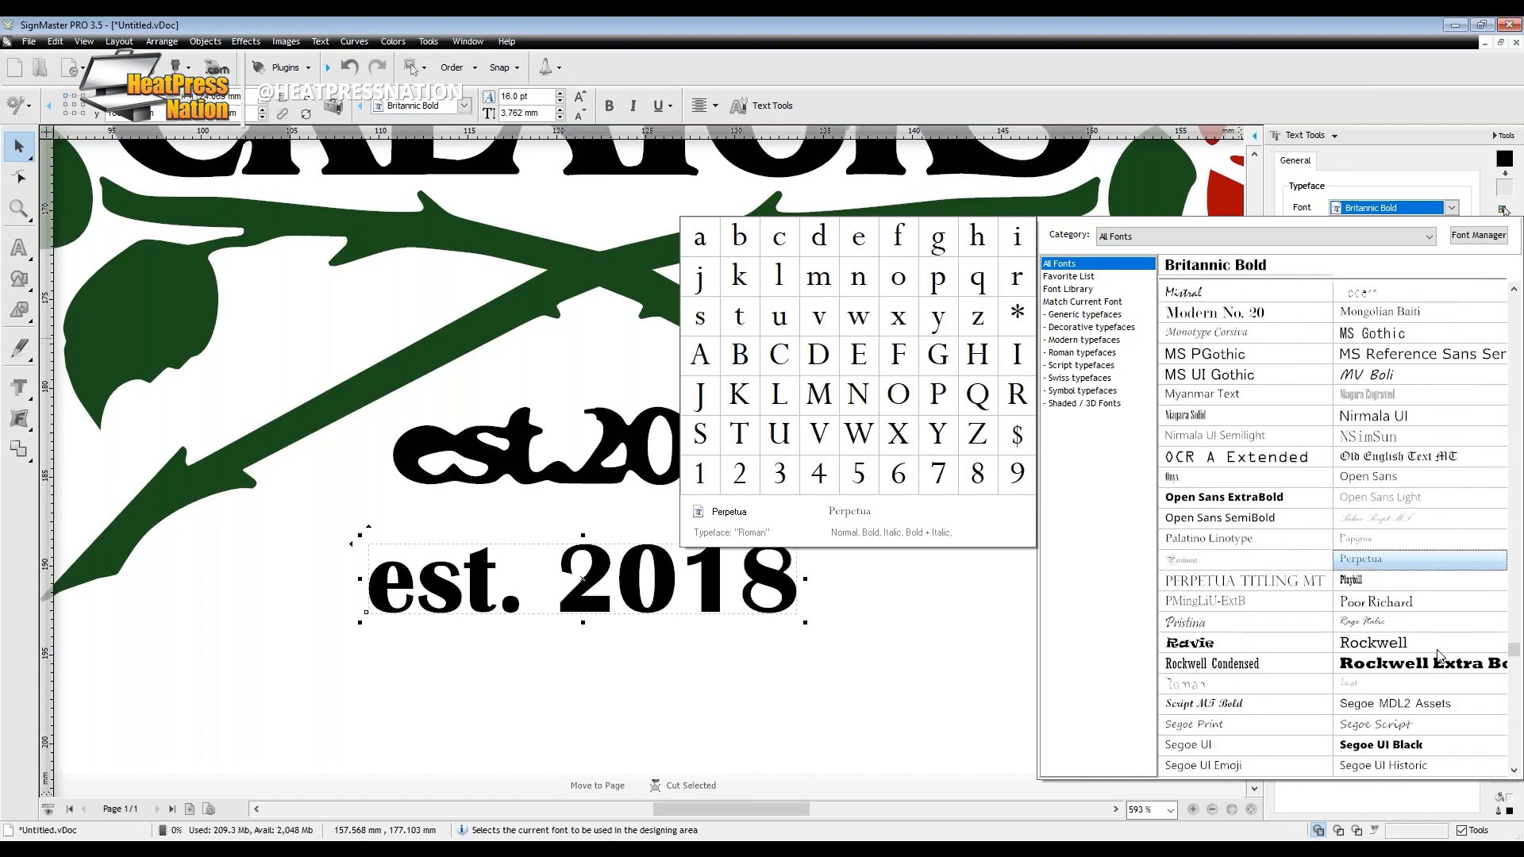
scroll(1441, 657, down, 1)
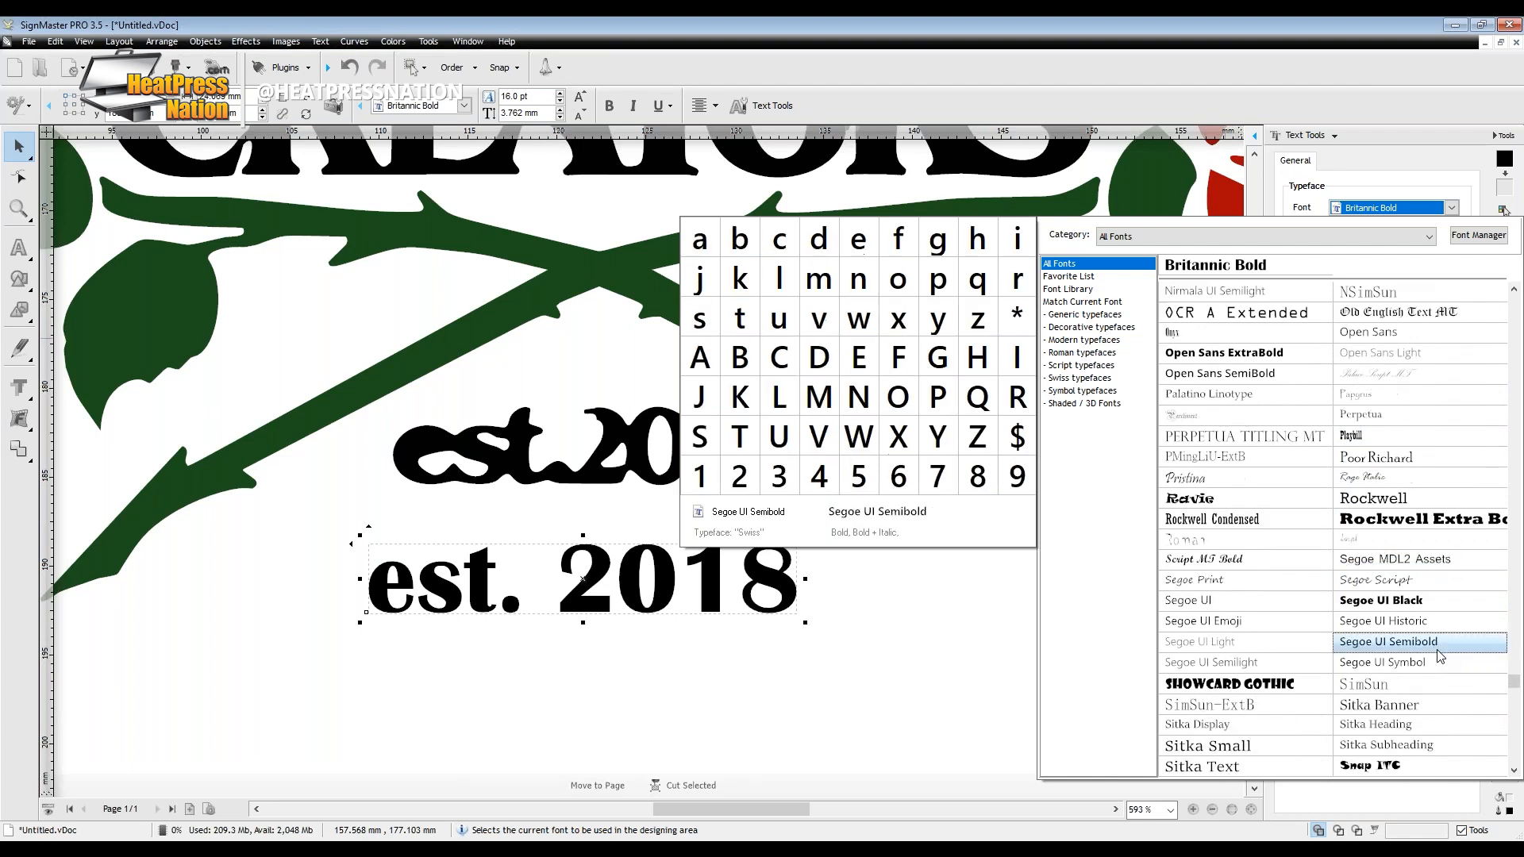
scroll(1441, 659, down, 3)
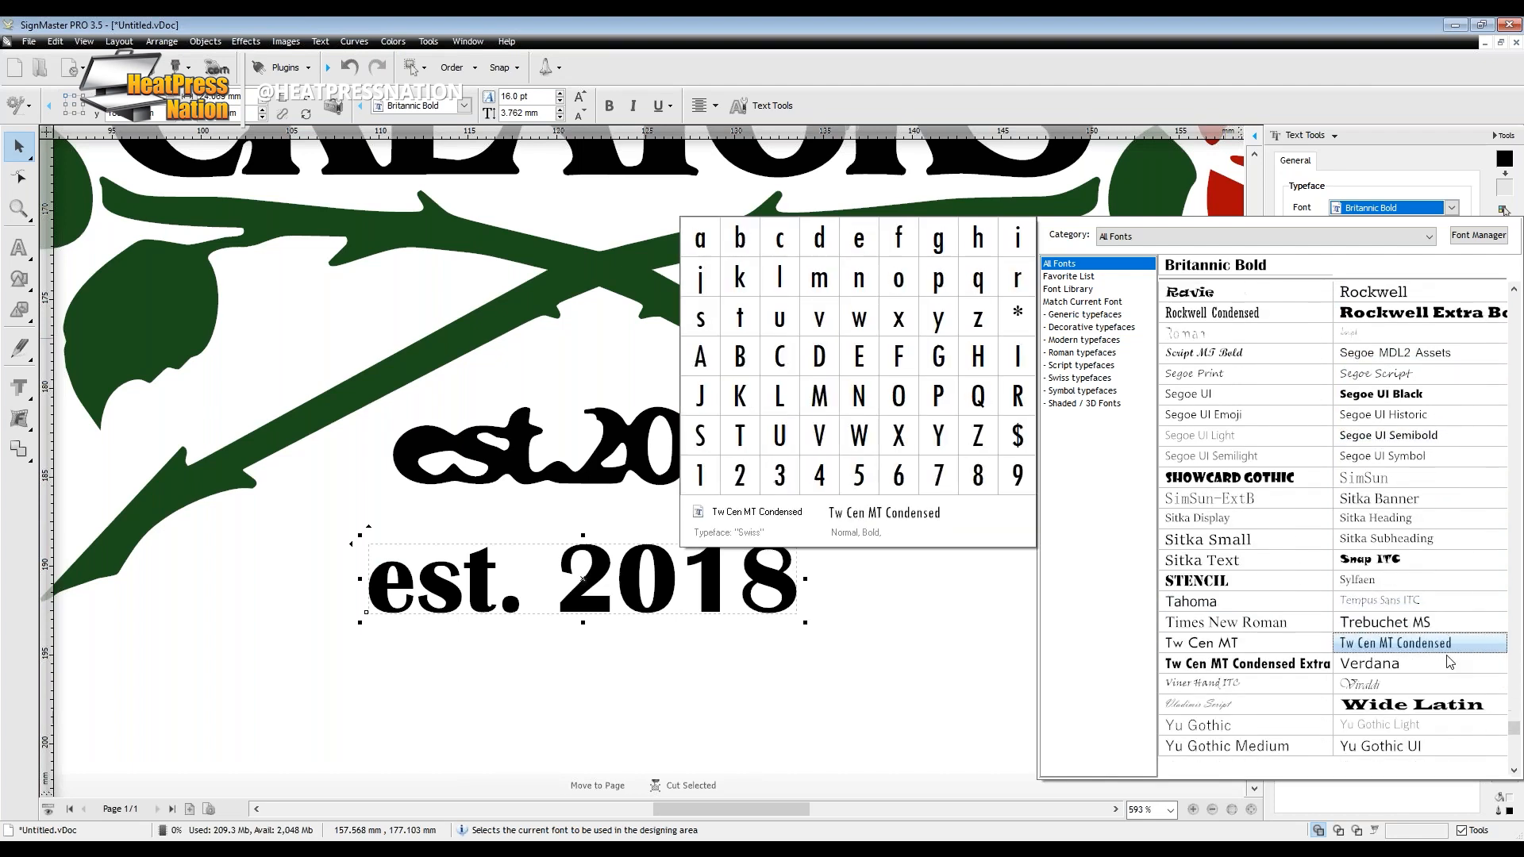
scroll(1444, 659, up, 5)
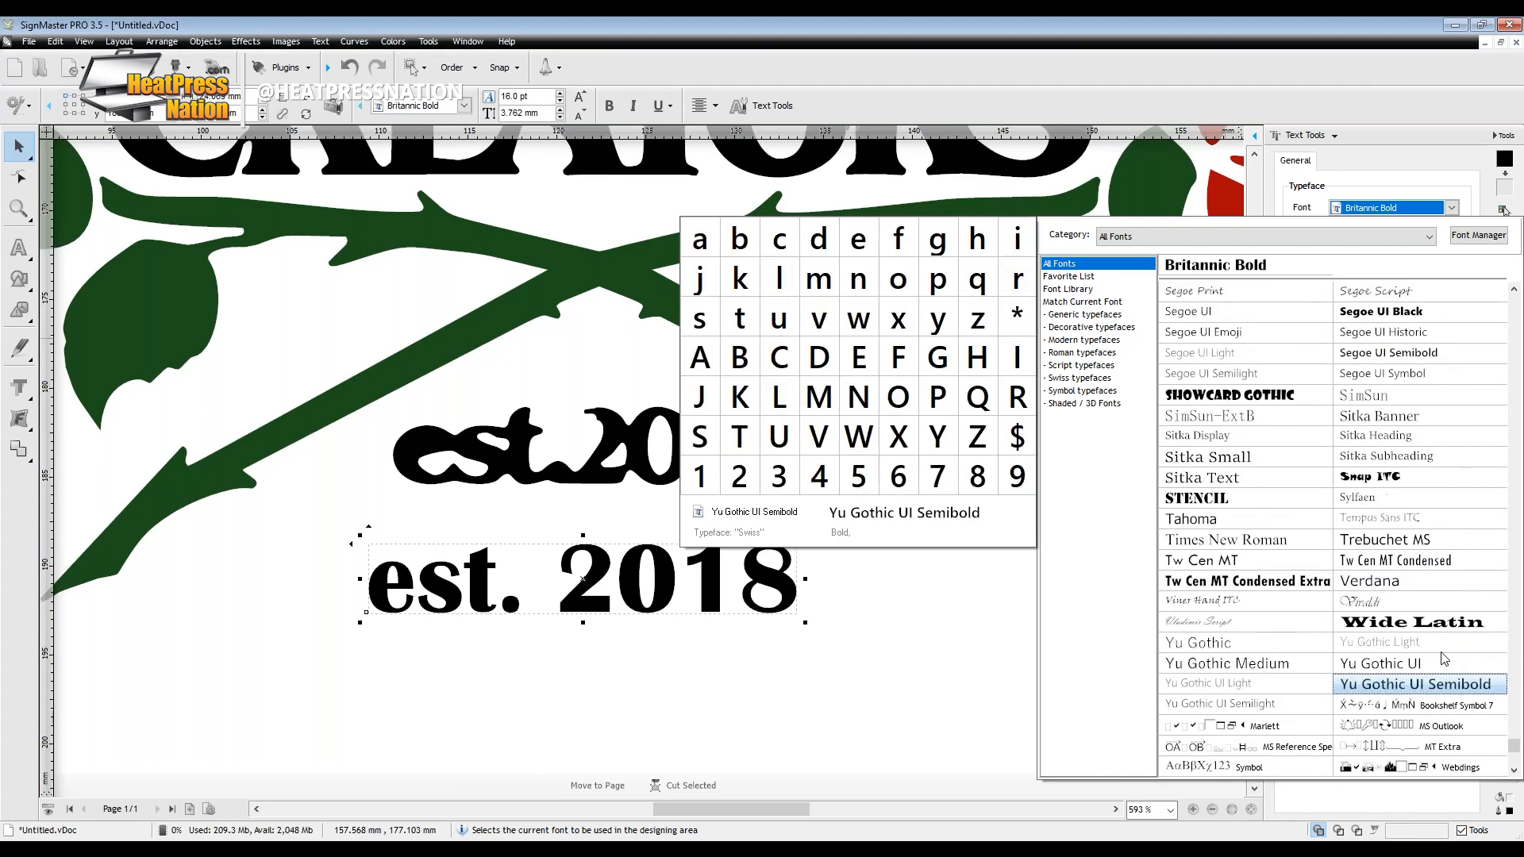
scroll(1441, 658, up, 6)
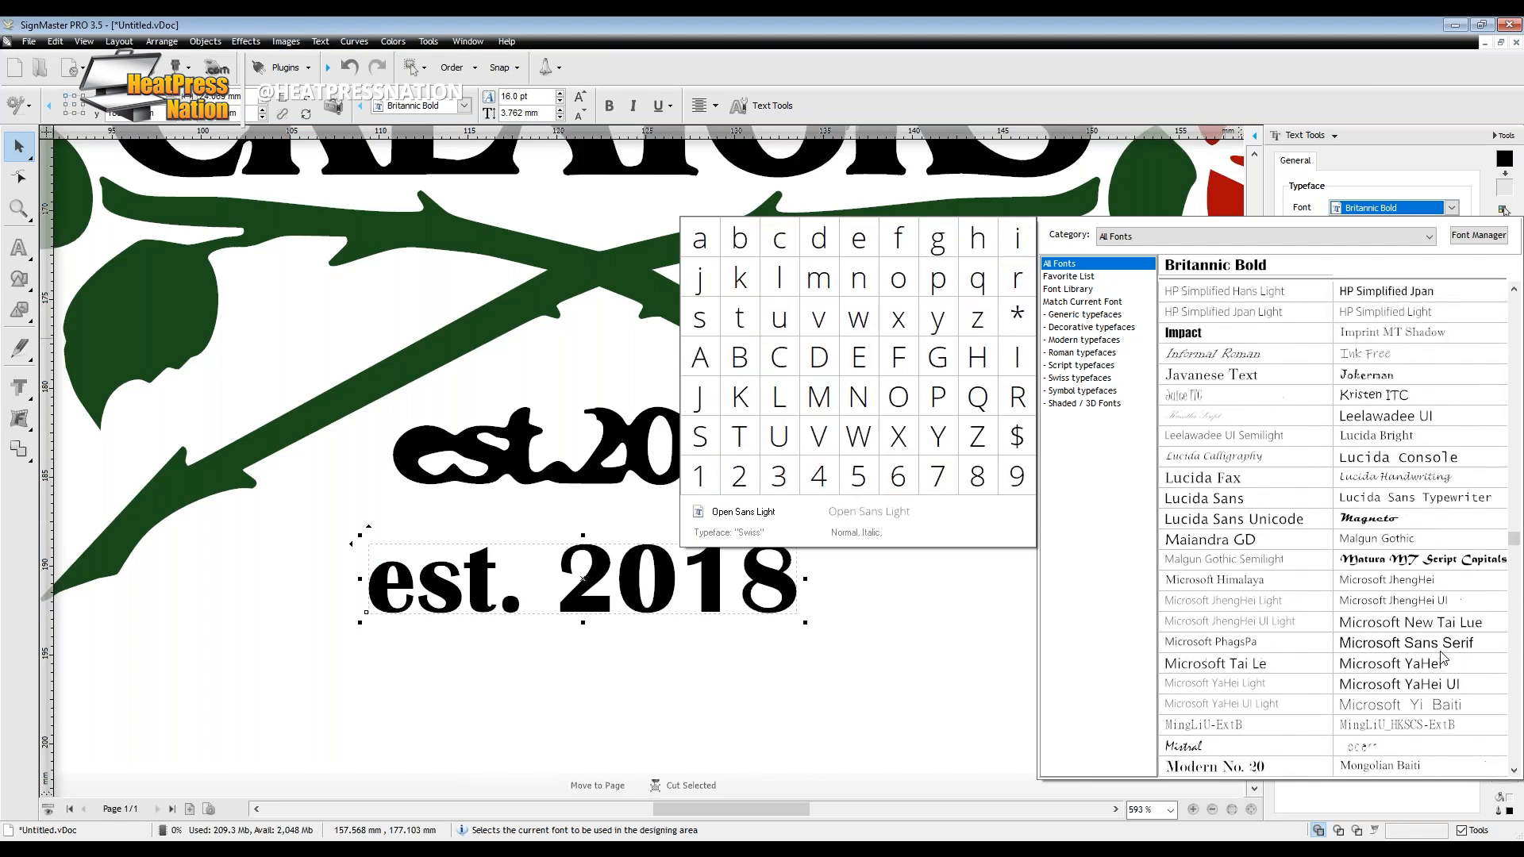
scroll(1438, 655, up, 3)
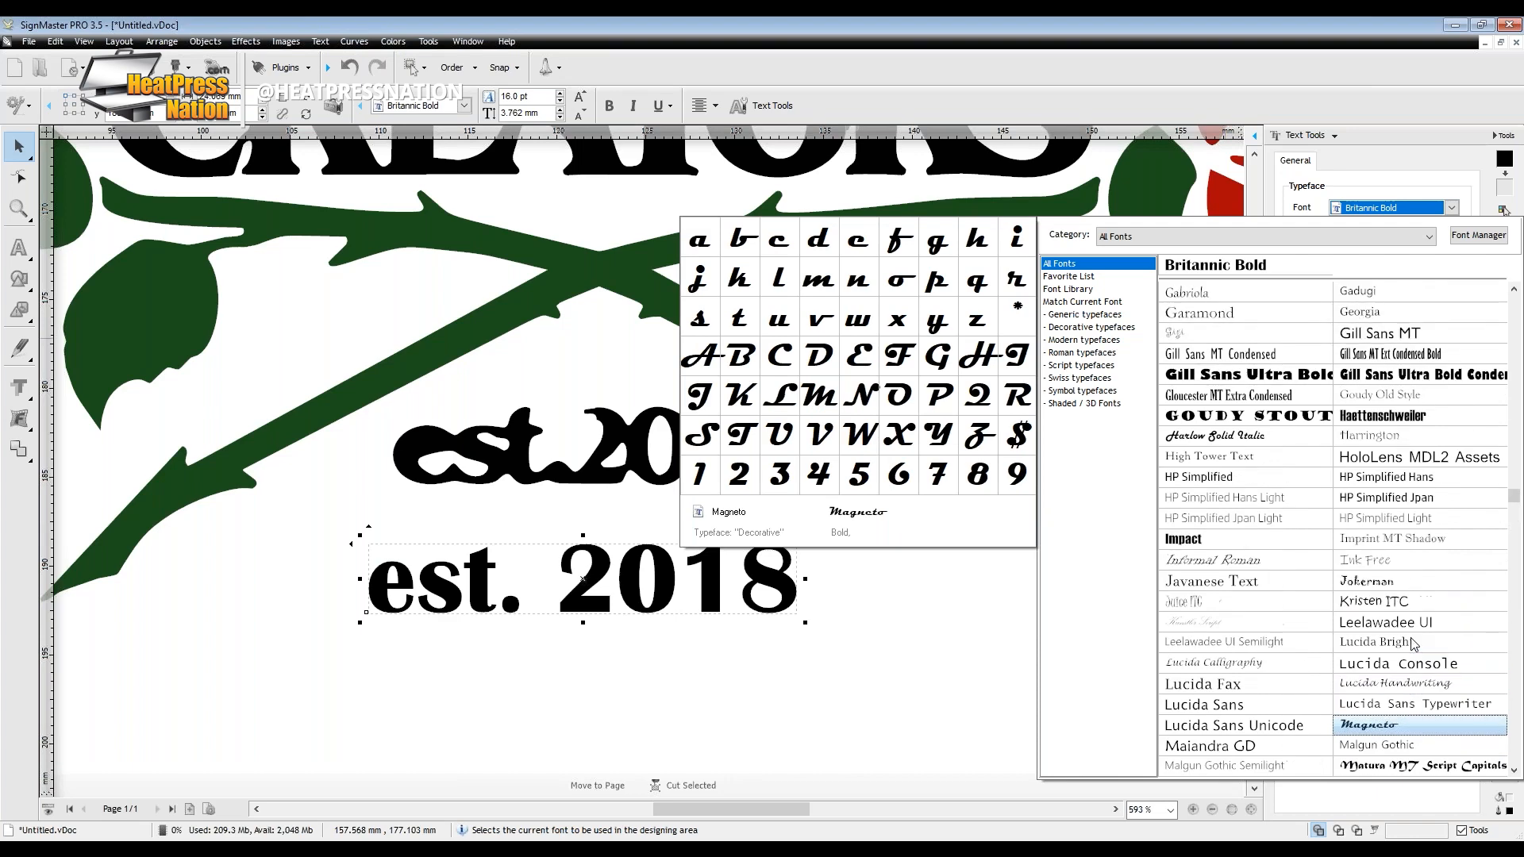
scroll(1437, 528, up, 2)
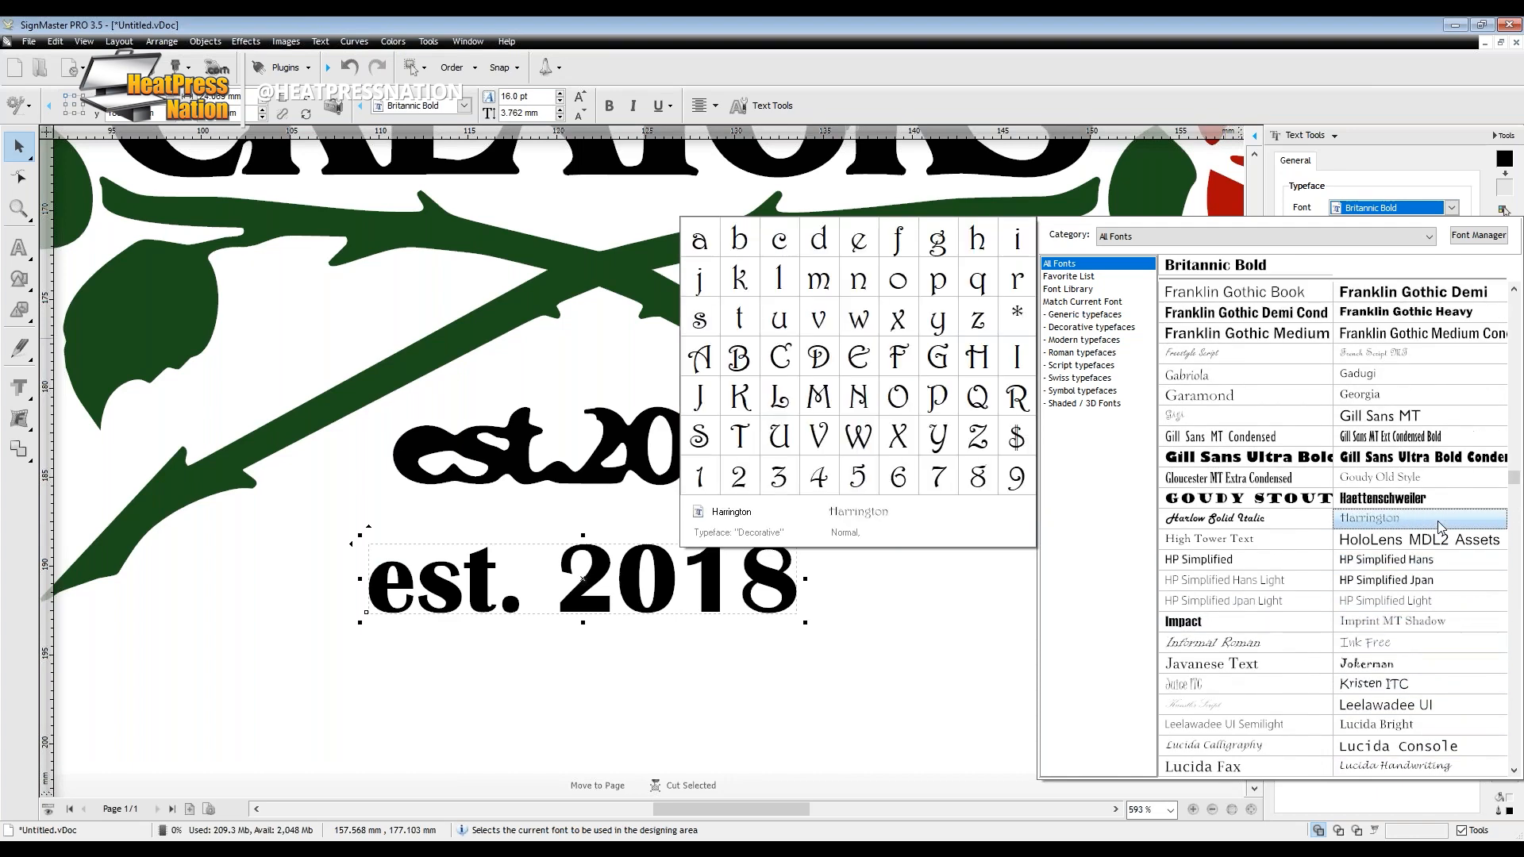
scroll(1425, 525, up, 1)
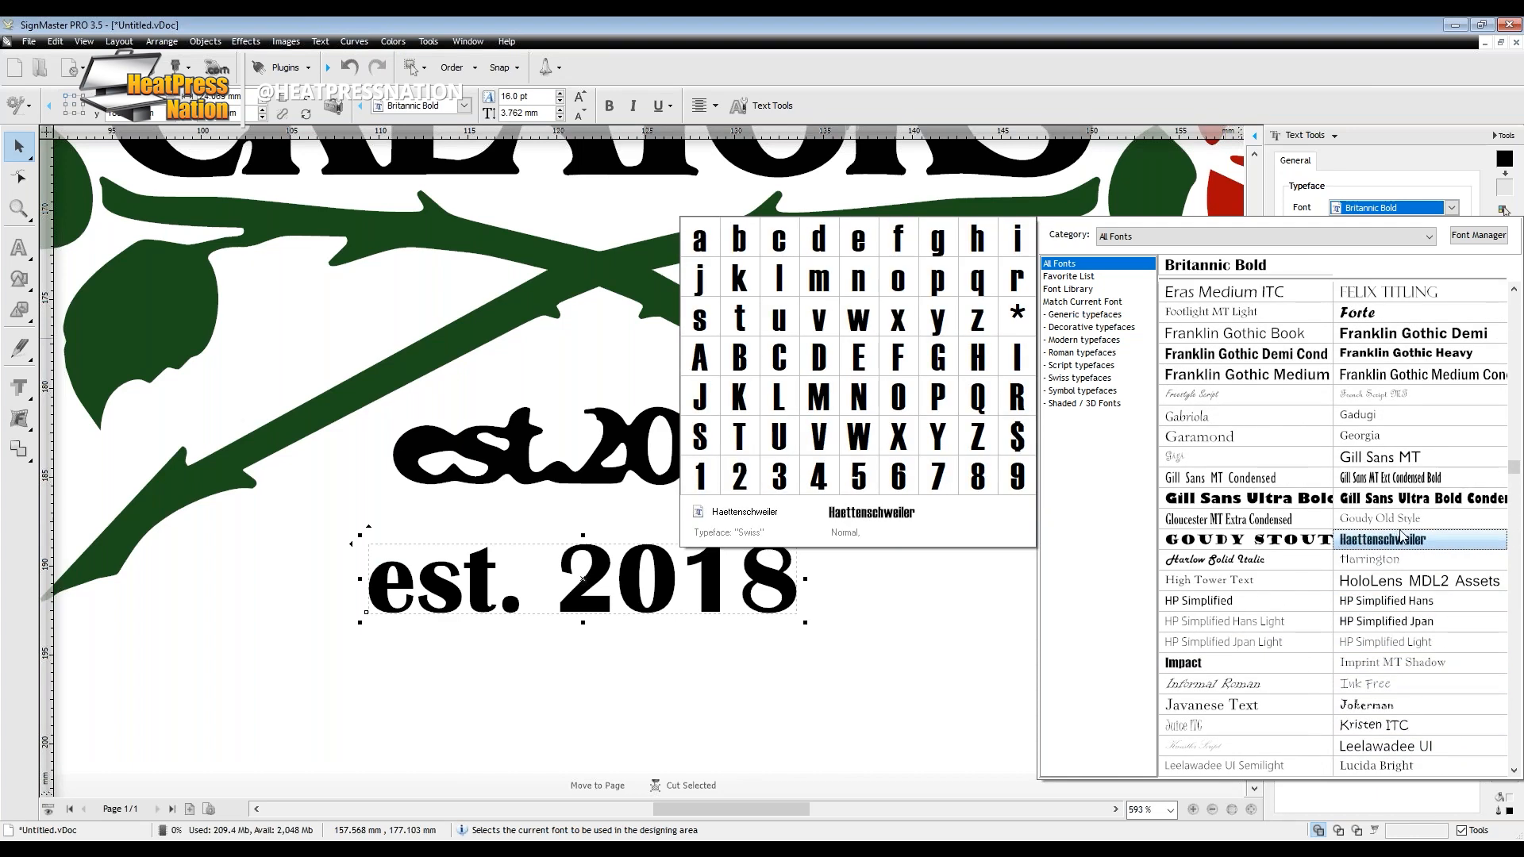
scroll(1403, 526, up, 5)
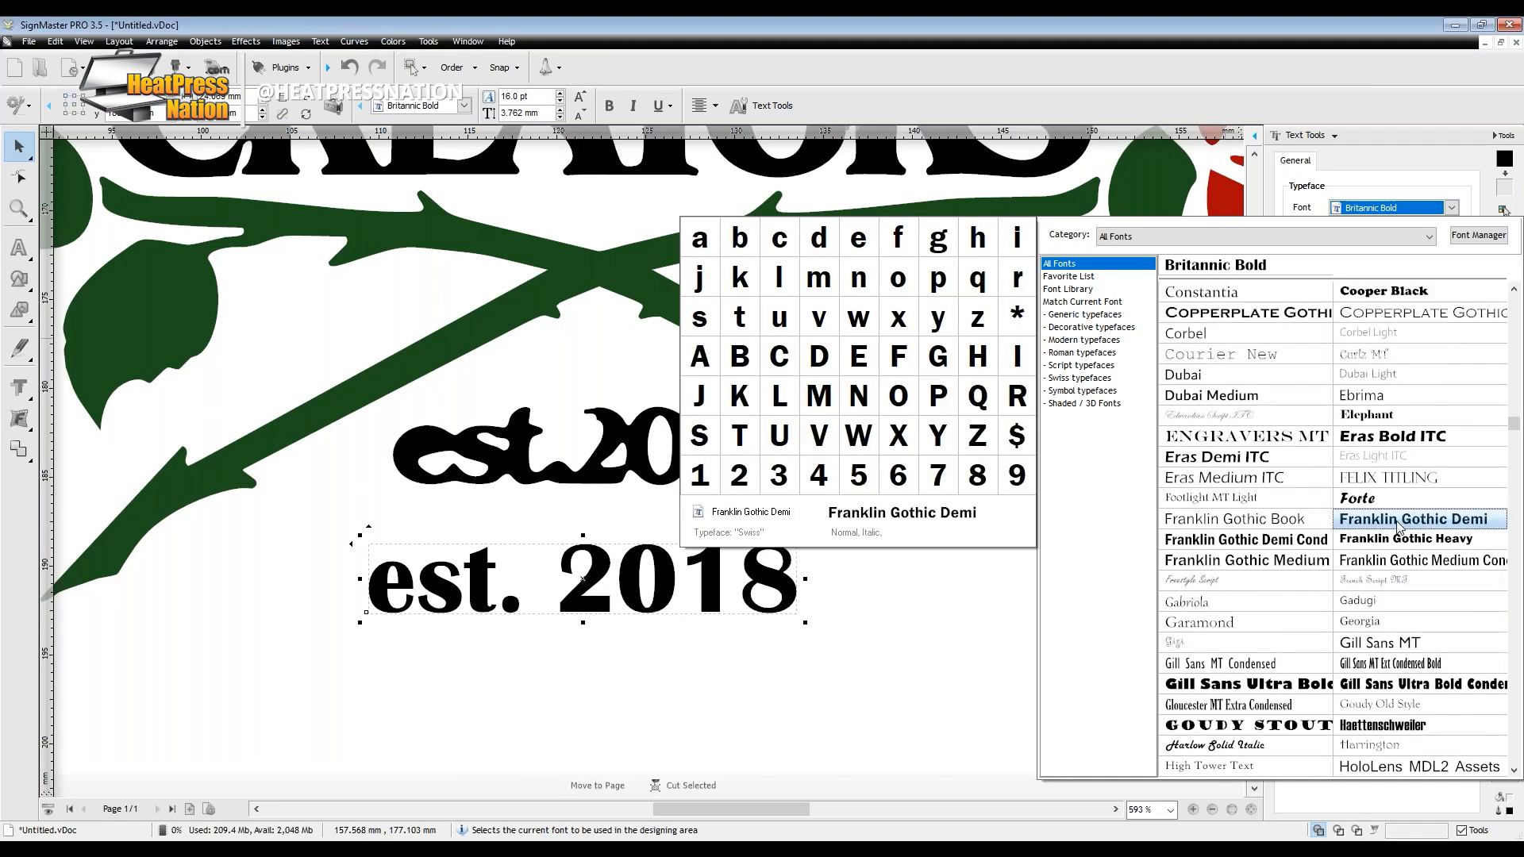
scroll(1397, 524, up, 5)
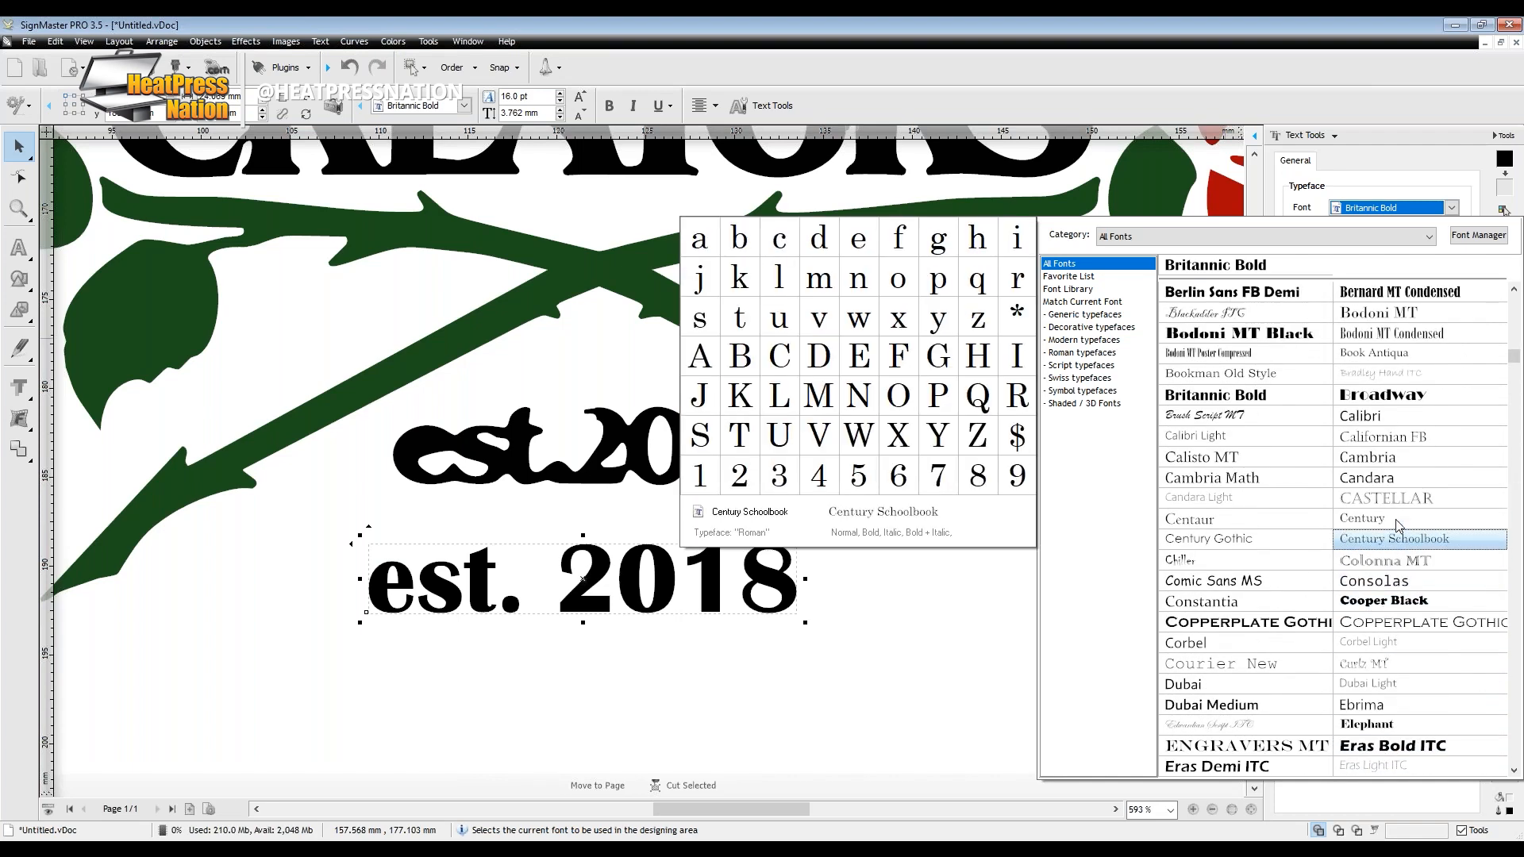
scroll(1397, 525, up, 3)
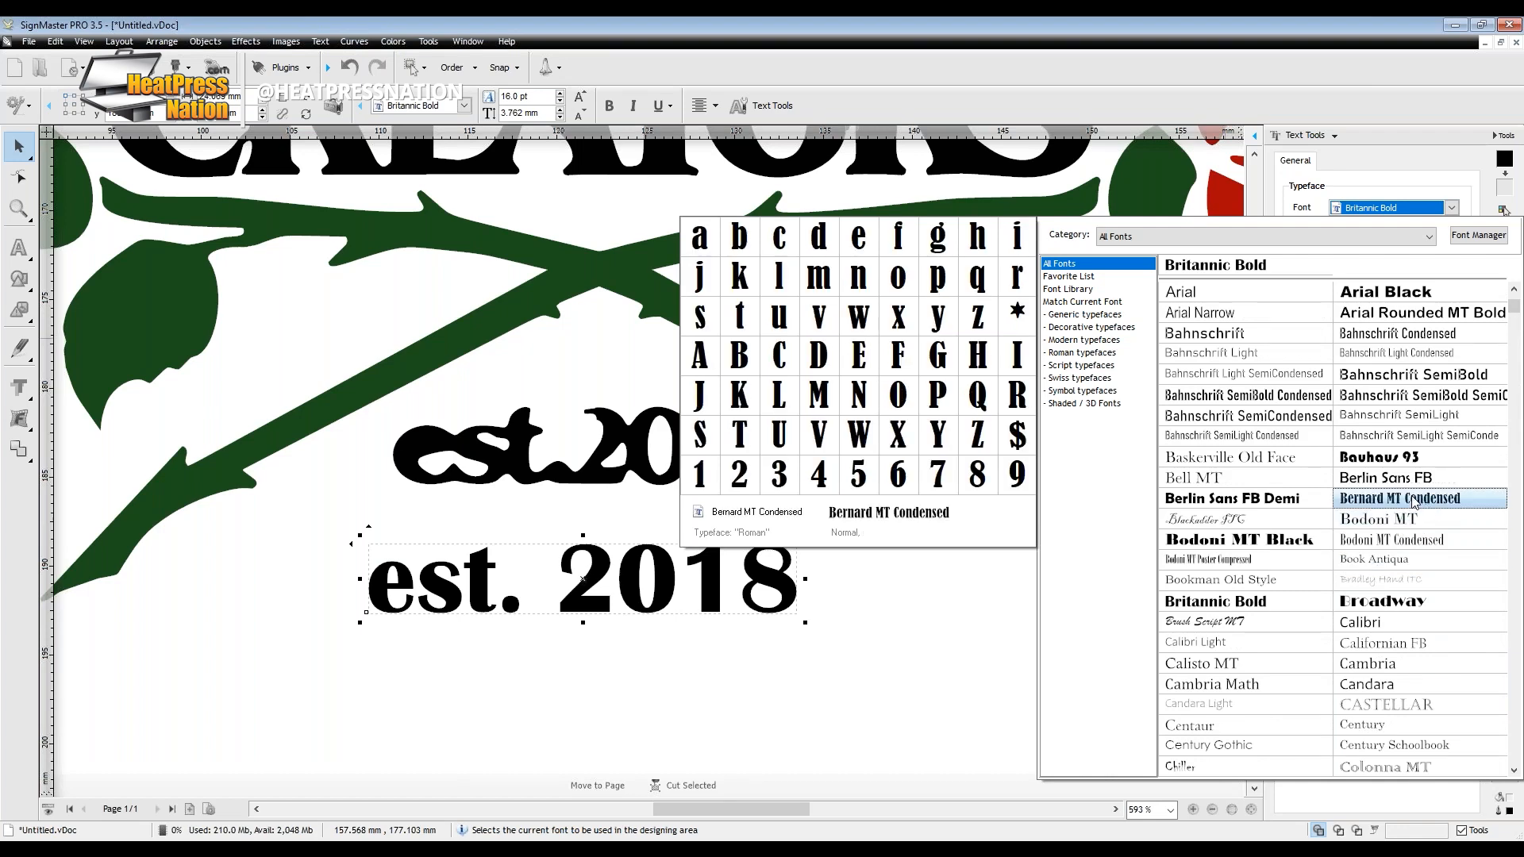
click(1413, 498)
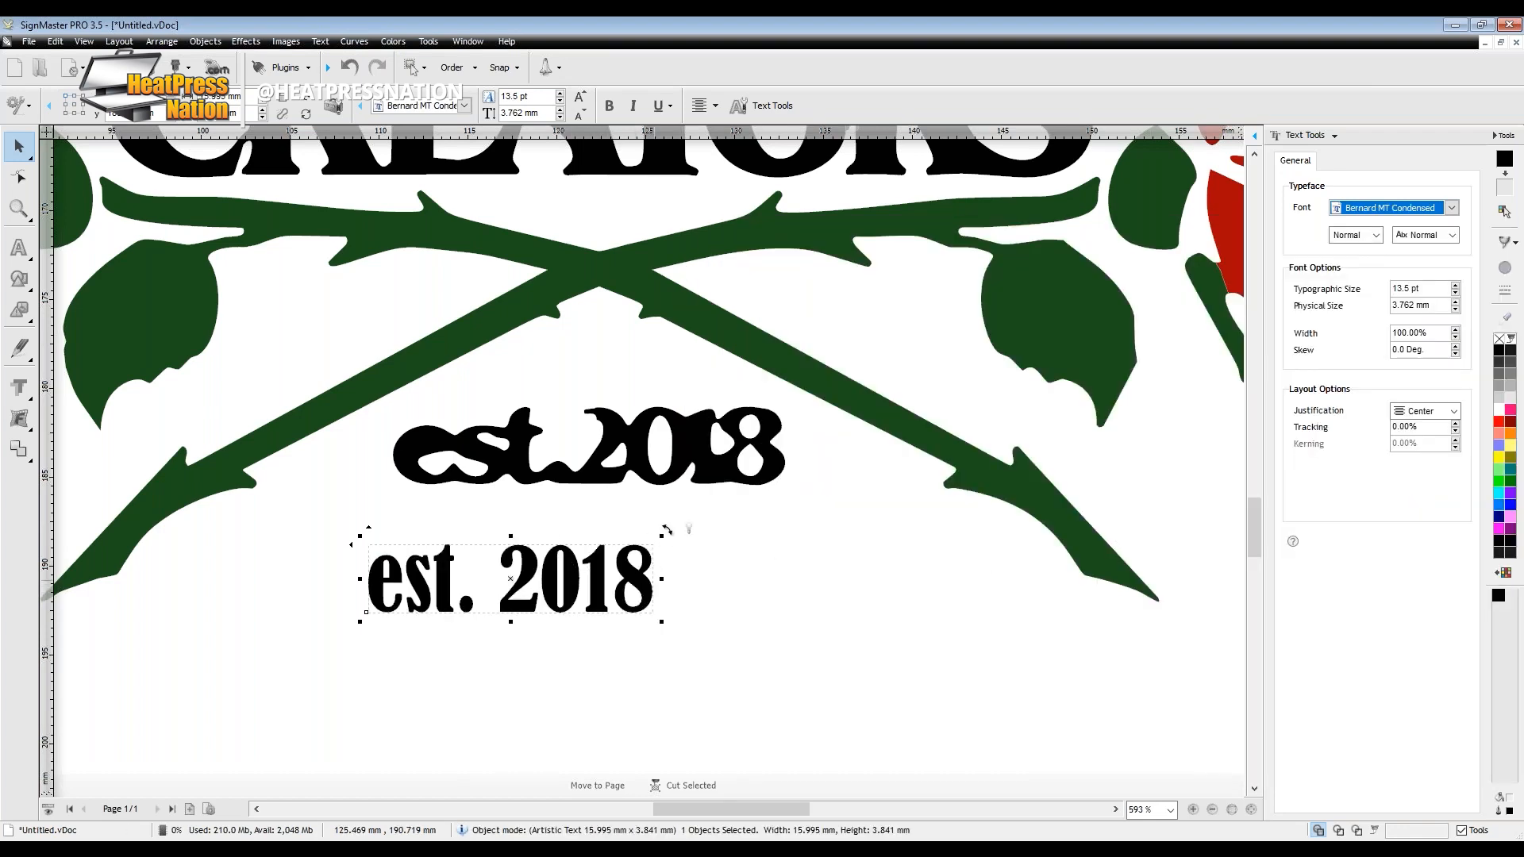
Enlarge the new "est. 2018" text to about 23.5 mm wide and place it directly beneath the traced lettering.
drag(550, 594, 555, 555)
drag(664, 579, 798, 627)
drag(586, 584, 615, 582)
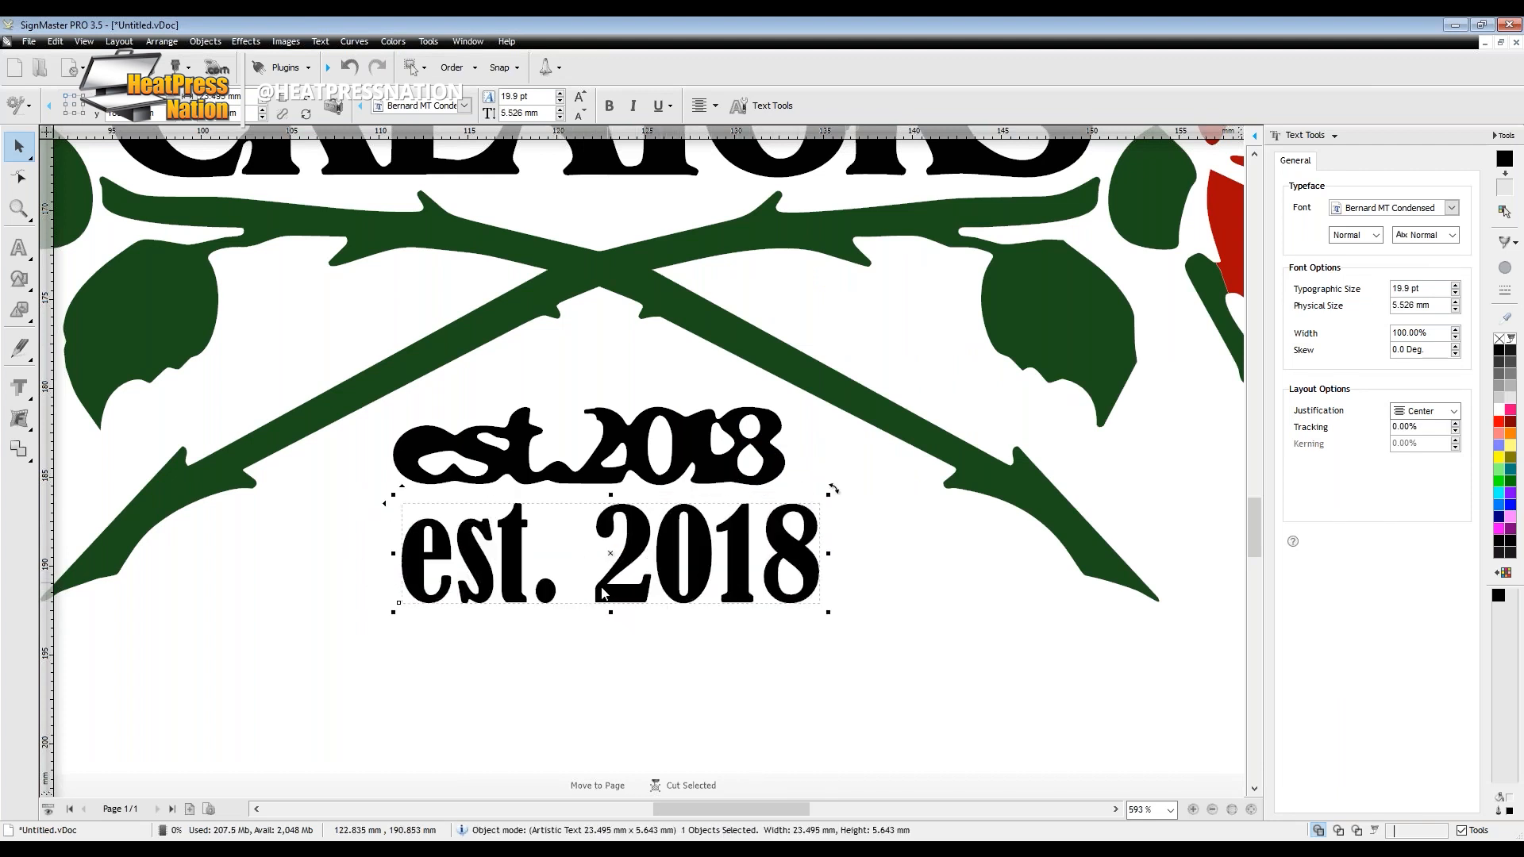
Remove the space between "est." and "2018" in the new text.
click(590, 587)
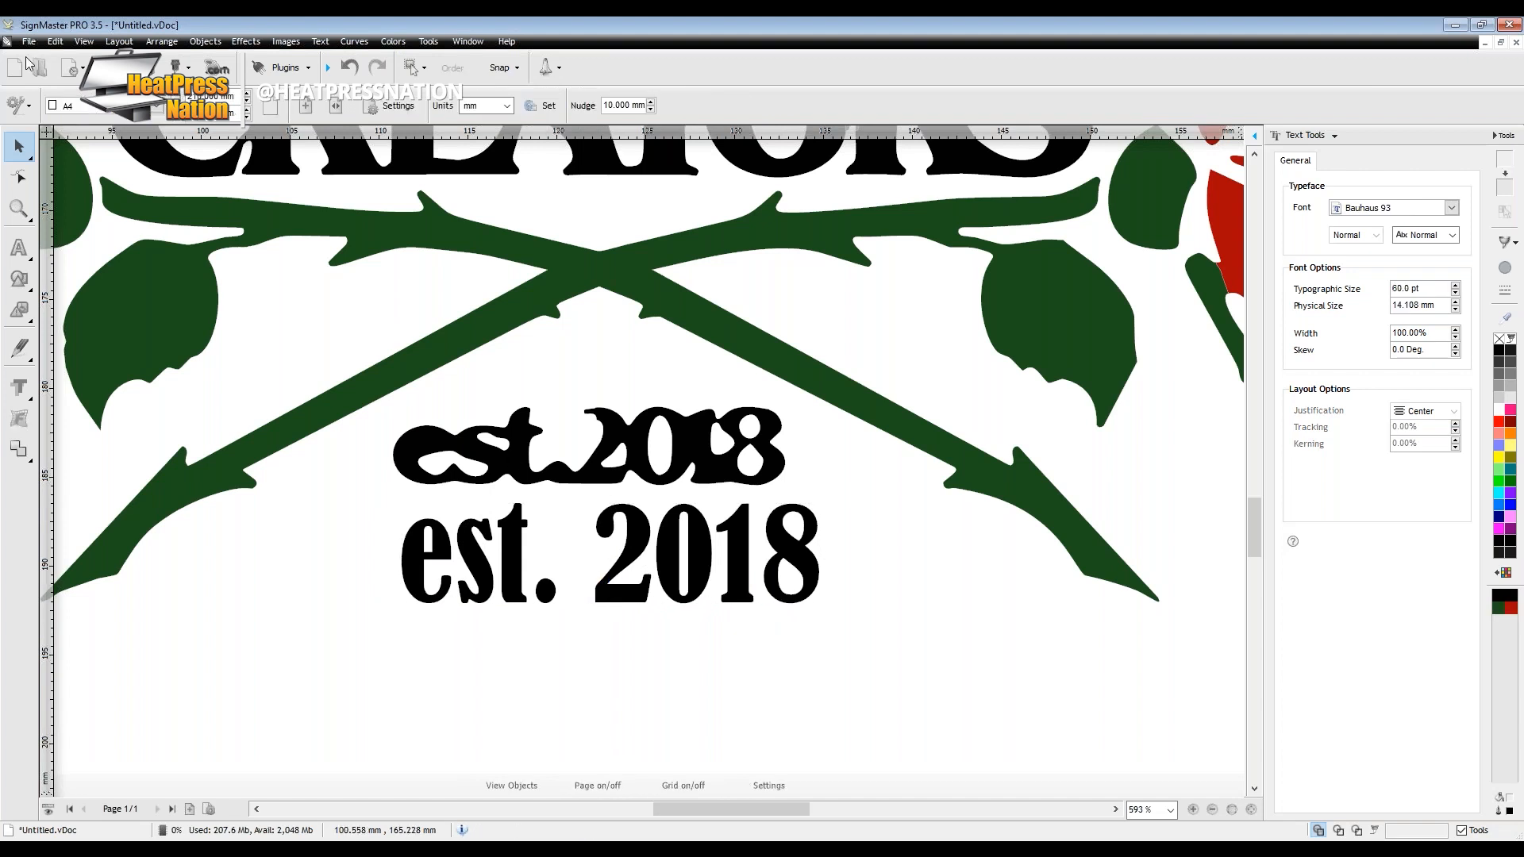
click(636, 536)
double_click(602, 560)
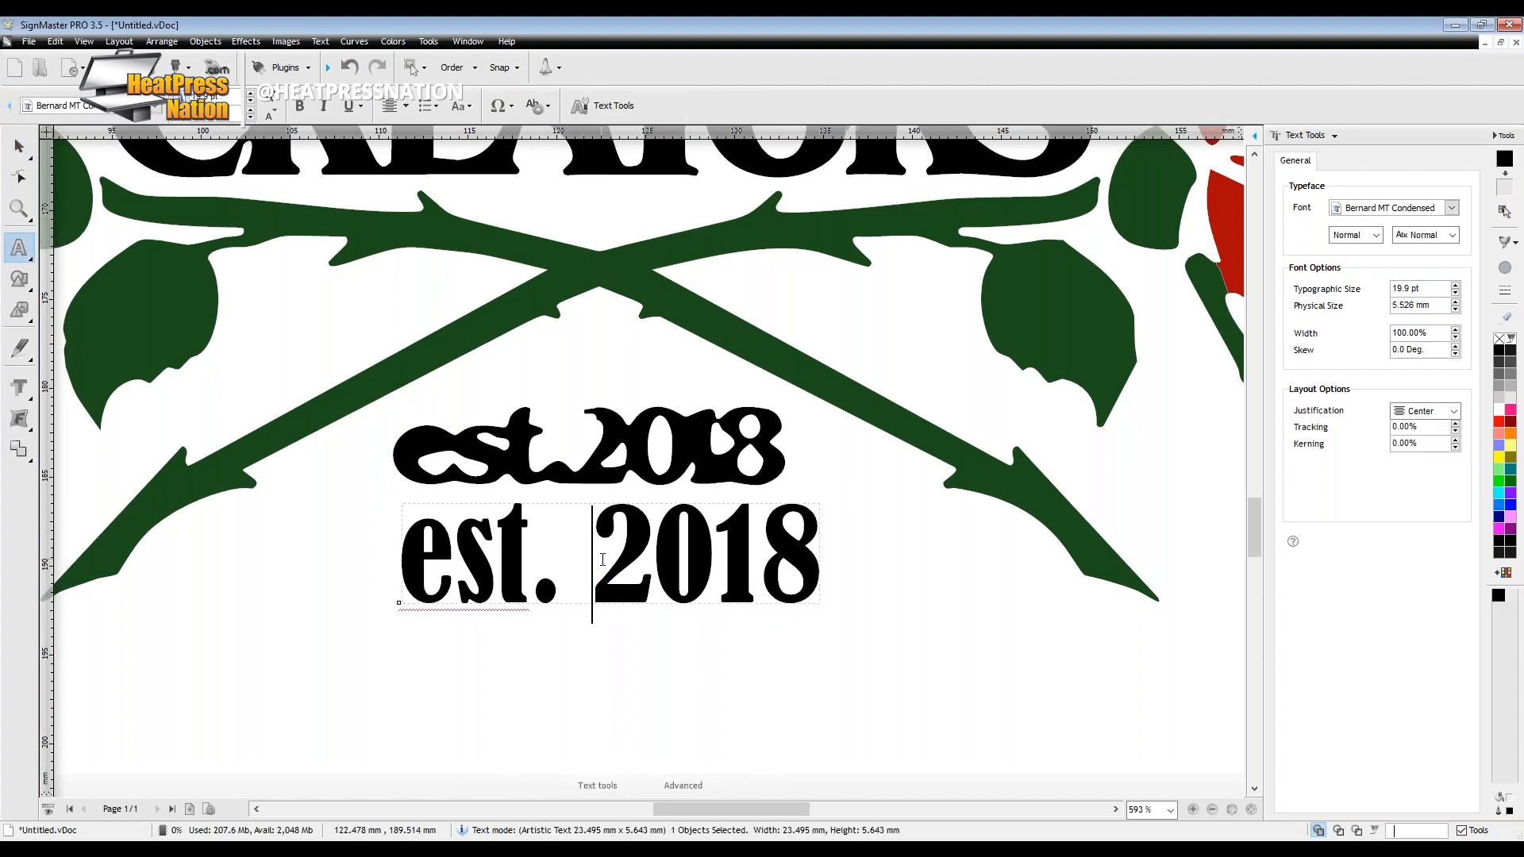
key(BackSpace)
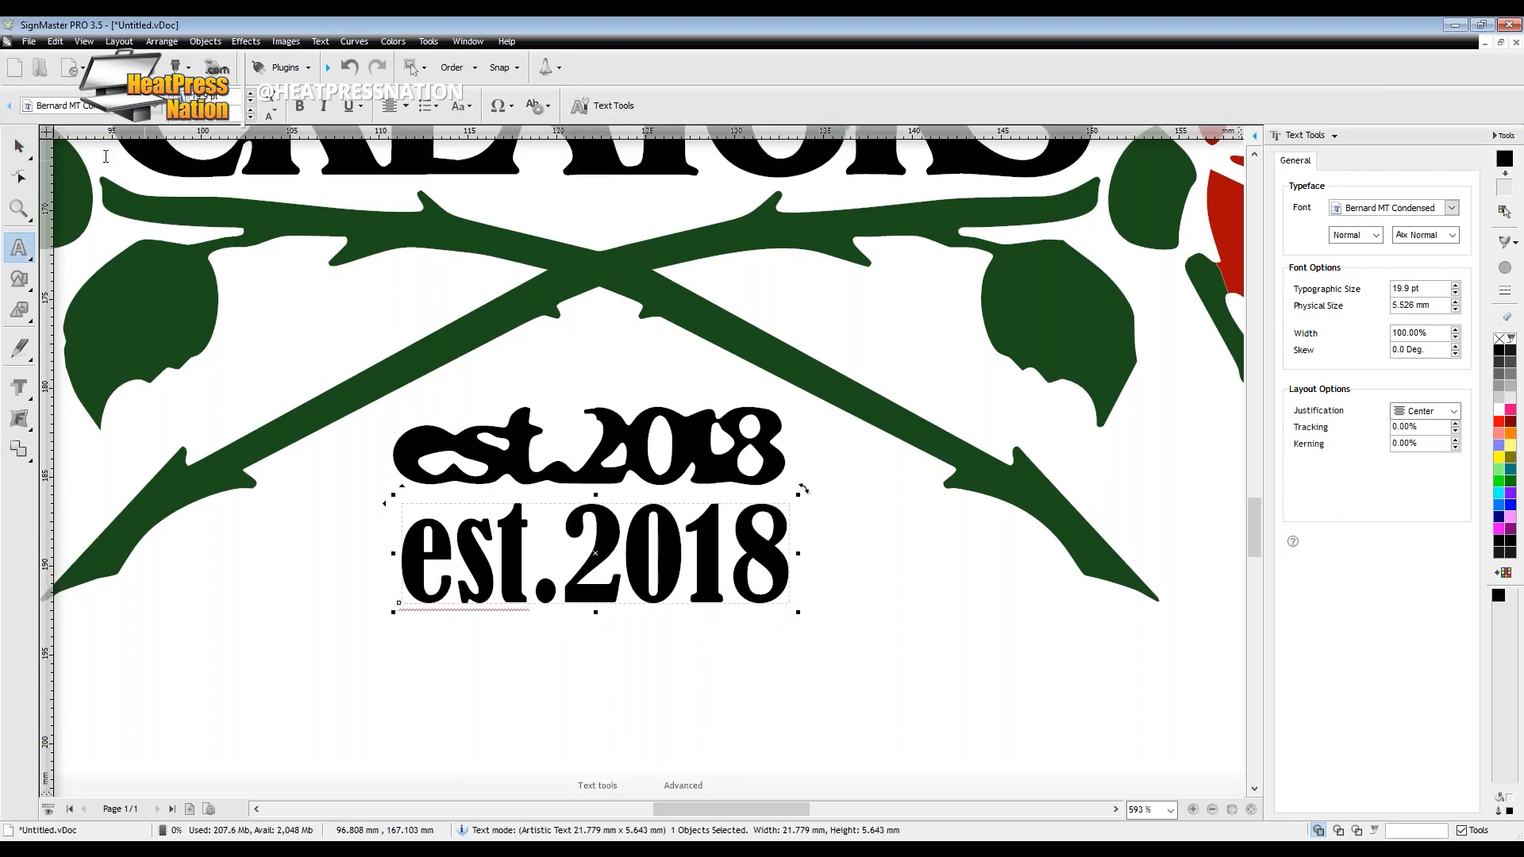
click(19, 146)
Convert the new "est.2018" text to curves and fit it over the traced lettering at about 4.5 mm high.
right_click(632, 554)
mouse_move(690, 571)
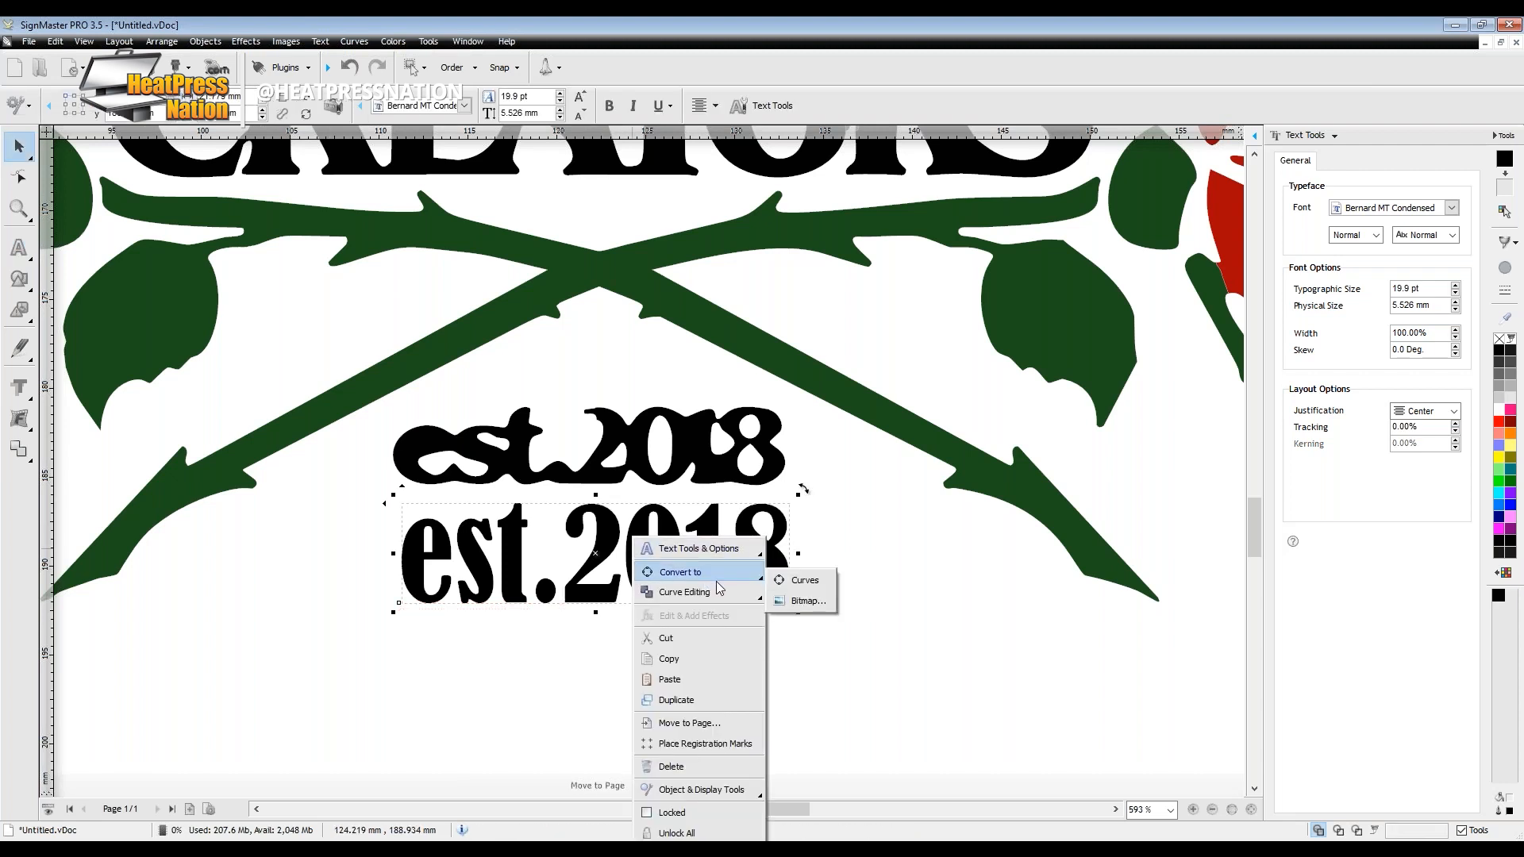
click(802, 577)
drag(600, 494, 627, 439)
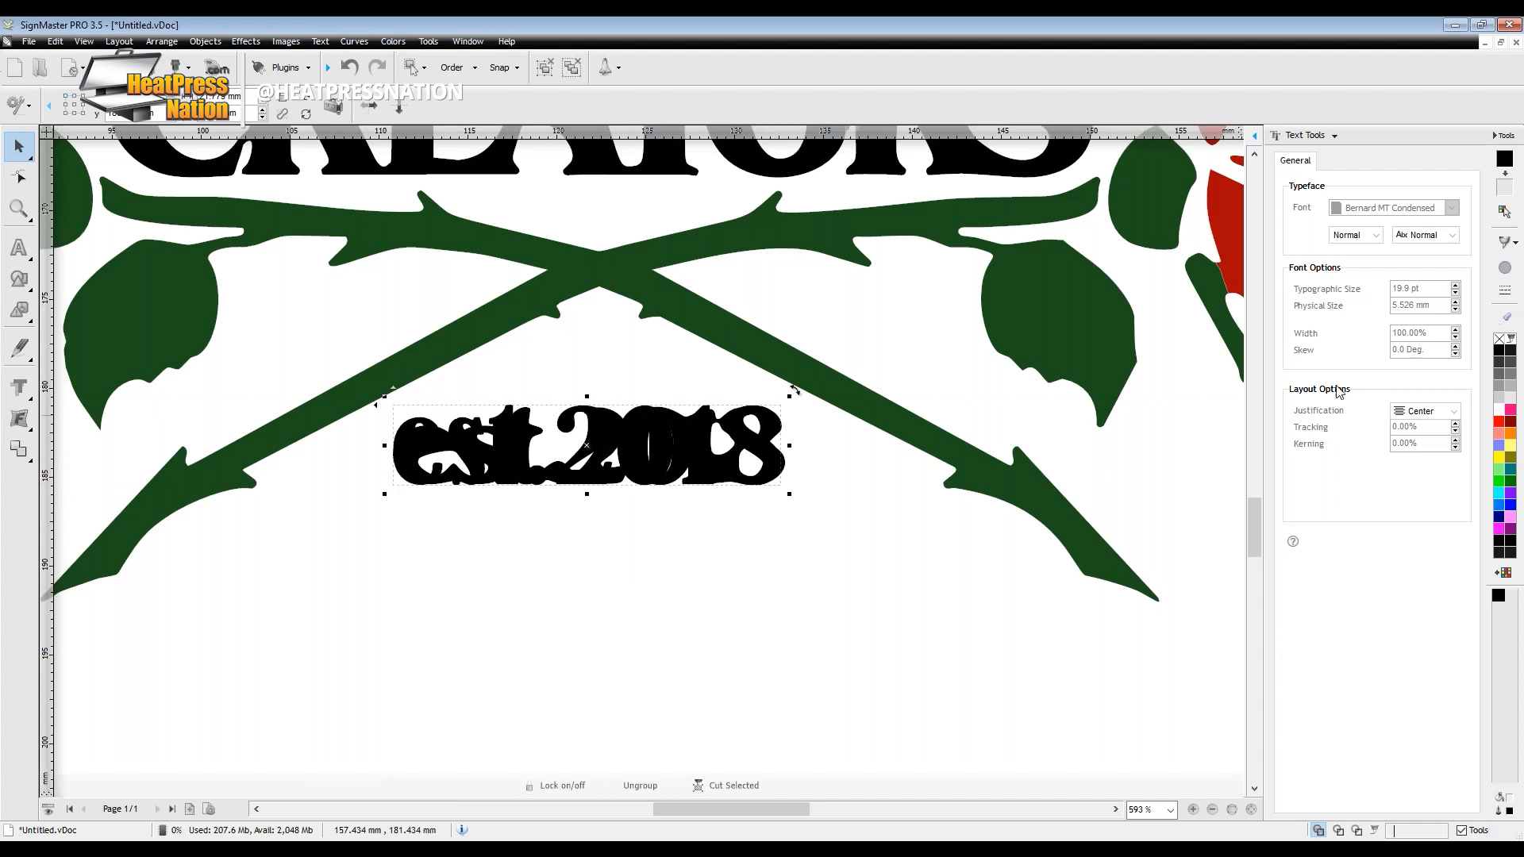
Color the new "est.2018" lettering pink and send it behind the black traced lettering.
click(1511, 410)
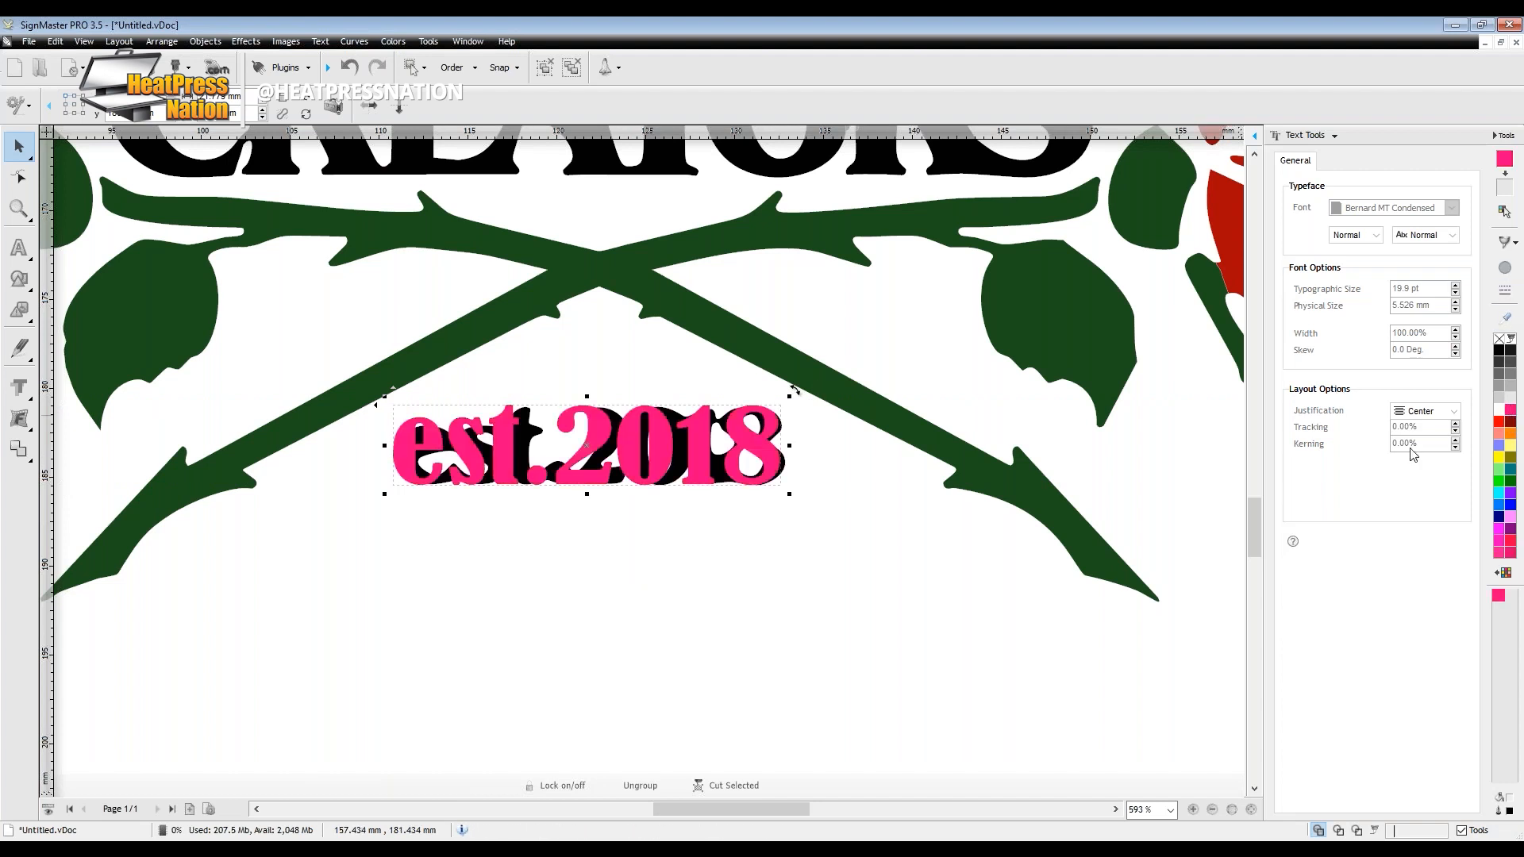
right_click(633, 450)
mouse_move(699, 718)
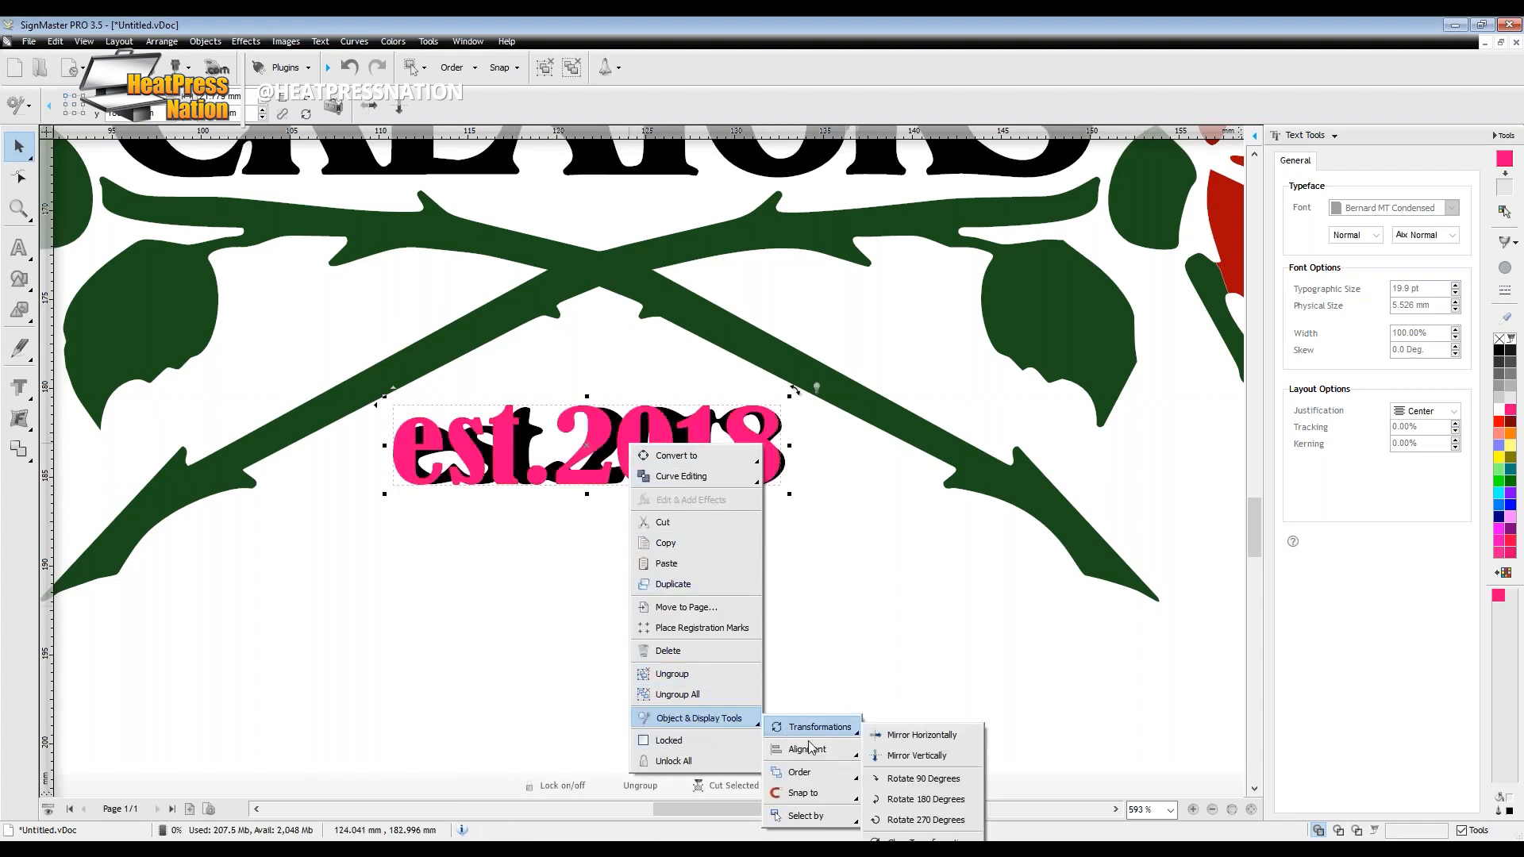
mouse_move(829, 772)
click(921, 804)
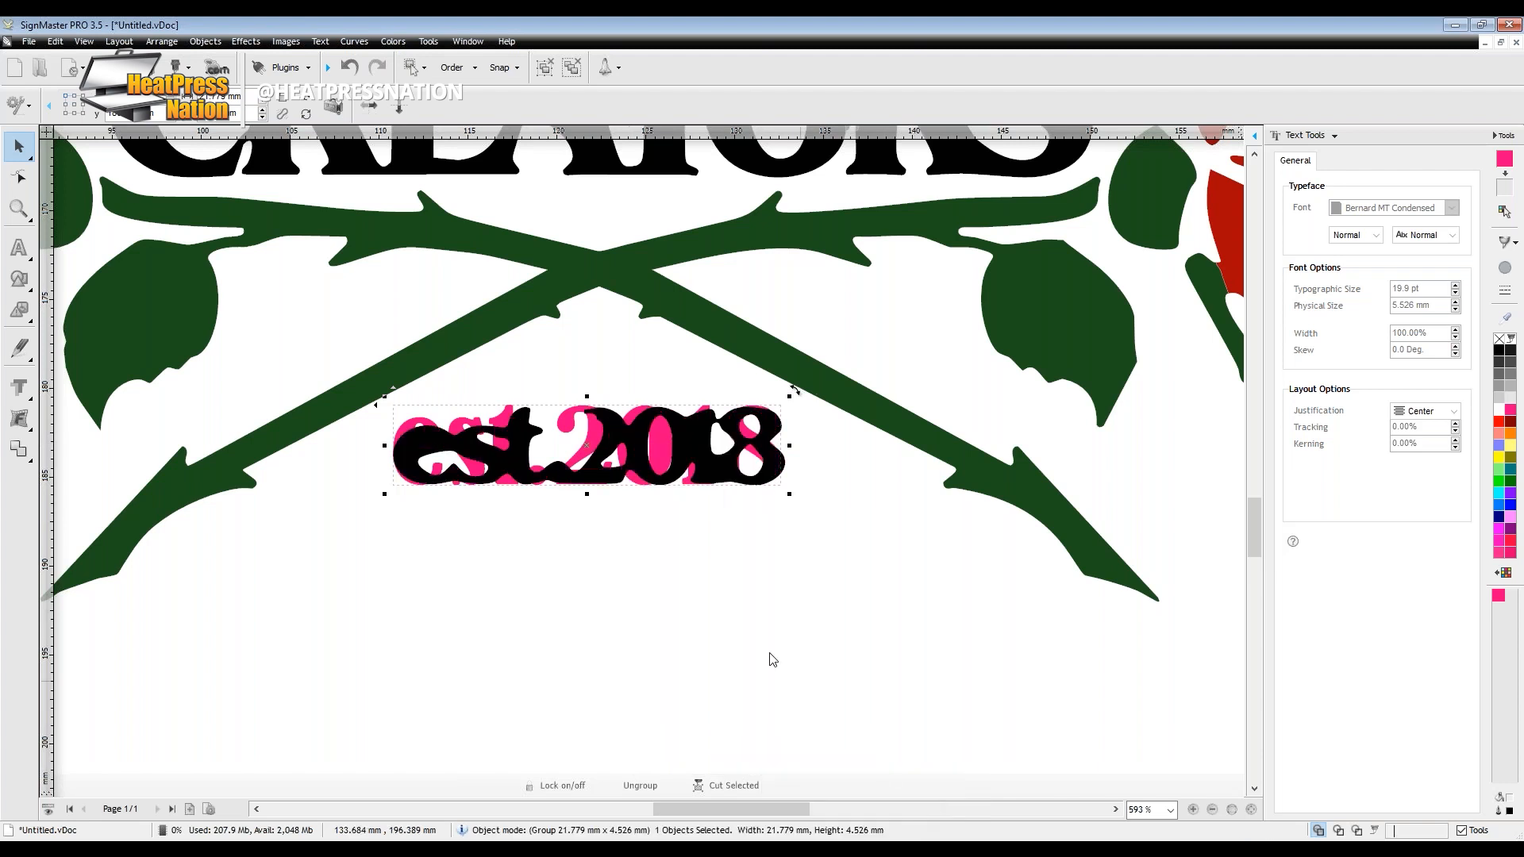
Delete the black traced "est.2018" lettering that covers the pink version.
click(772, 659)
click(510, 453)
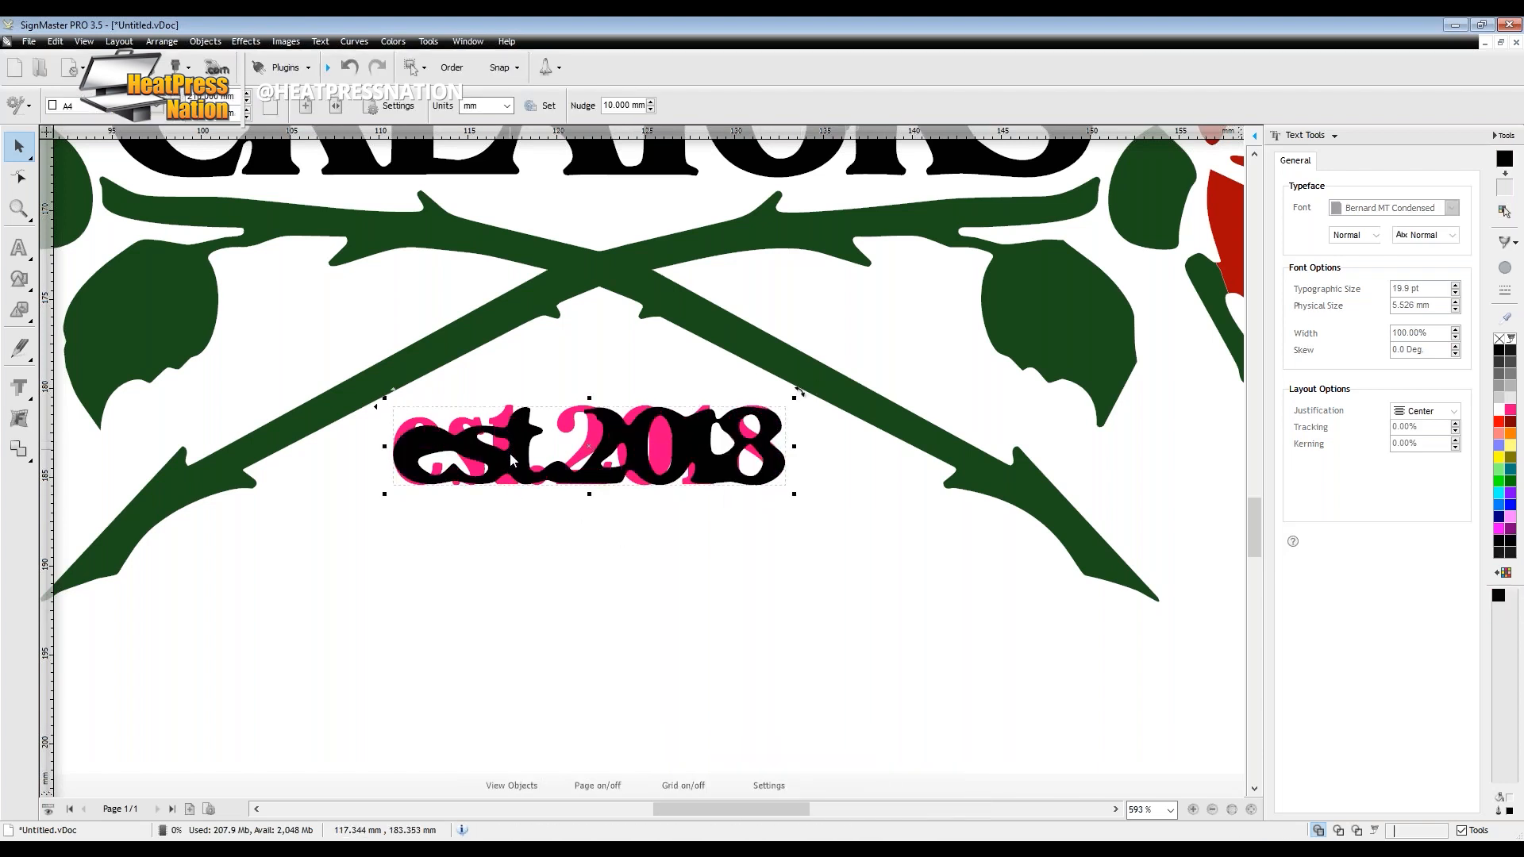
key(Delete)
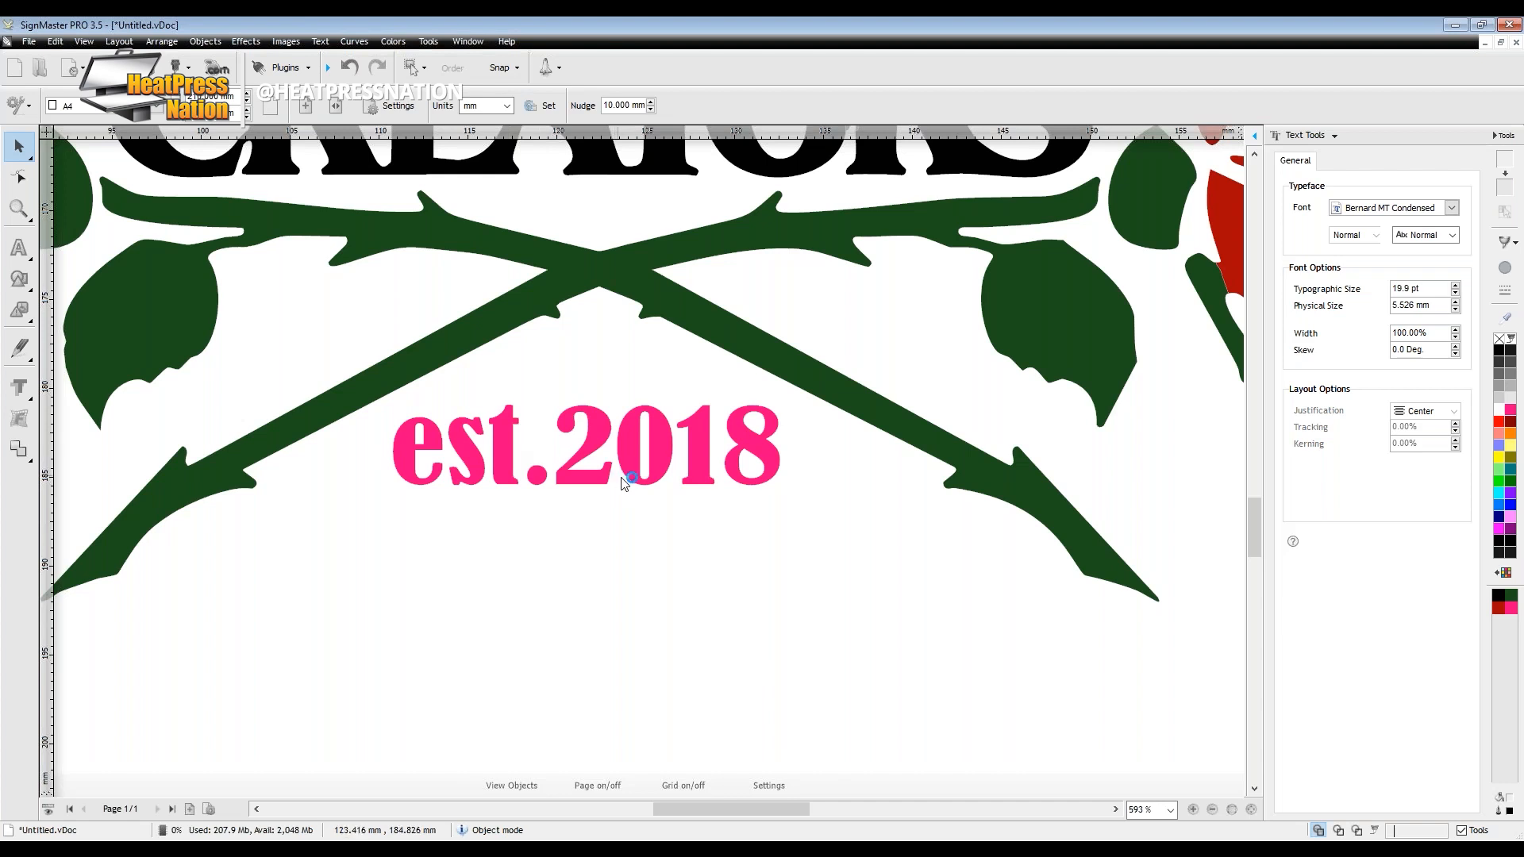
Recolor the pink "est.2018" lettering black and deselect it.
click(689, 479)
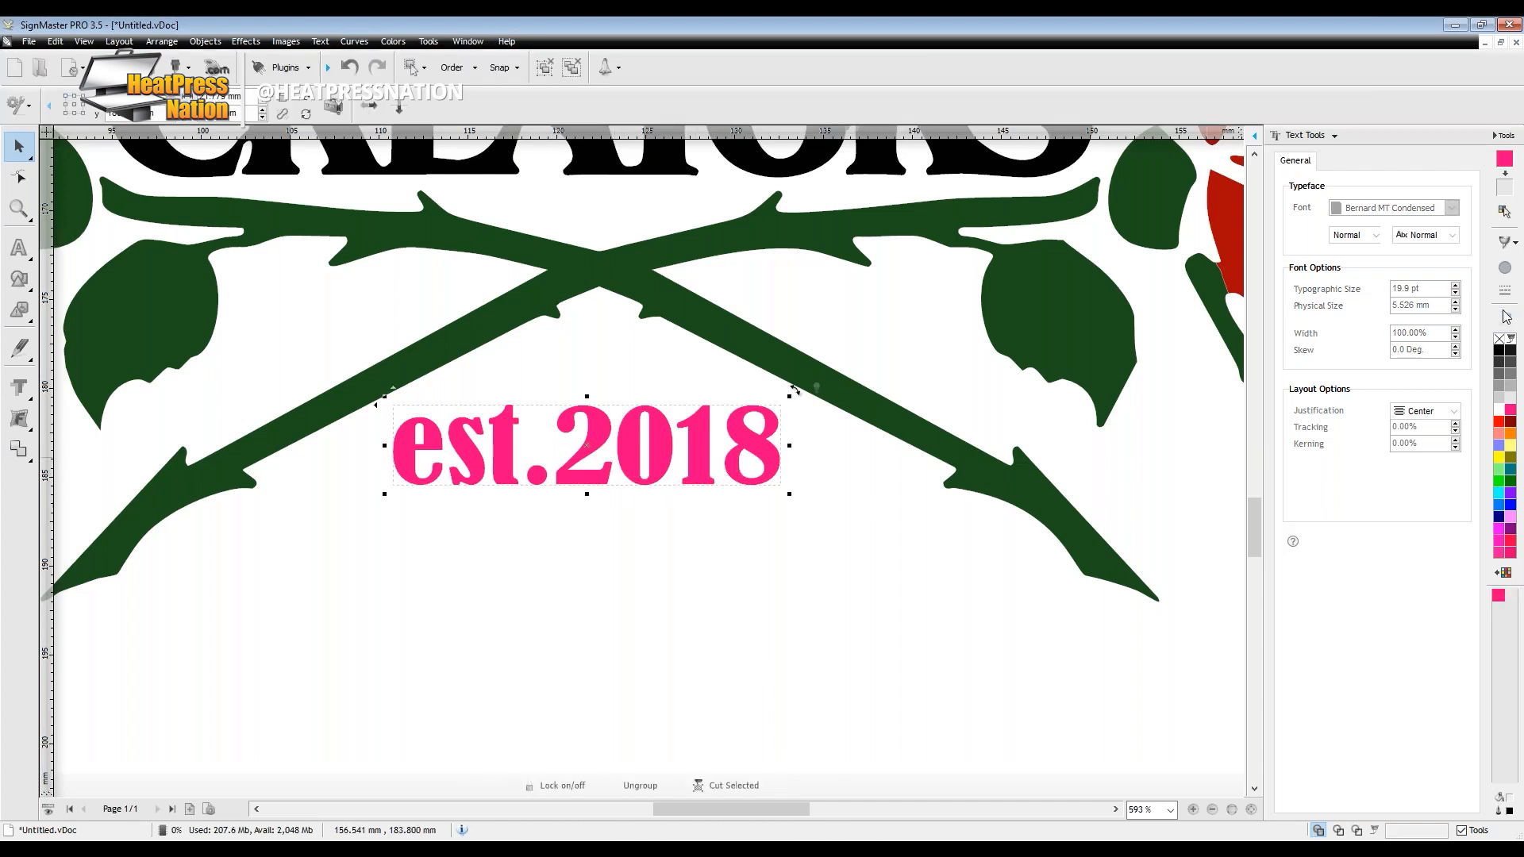
click(1501, 541)
click(744, 613)
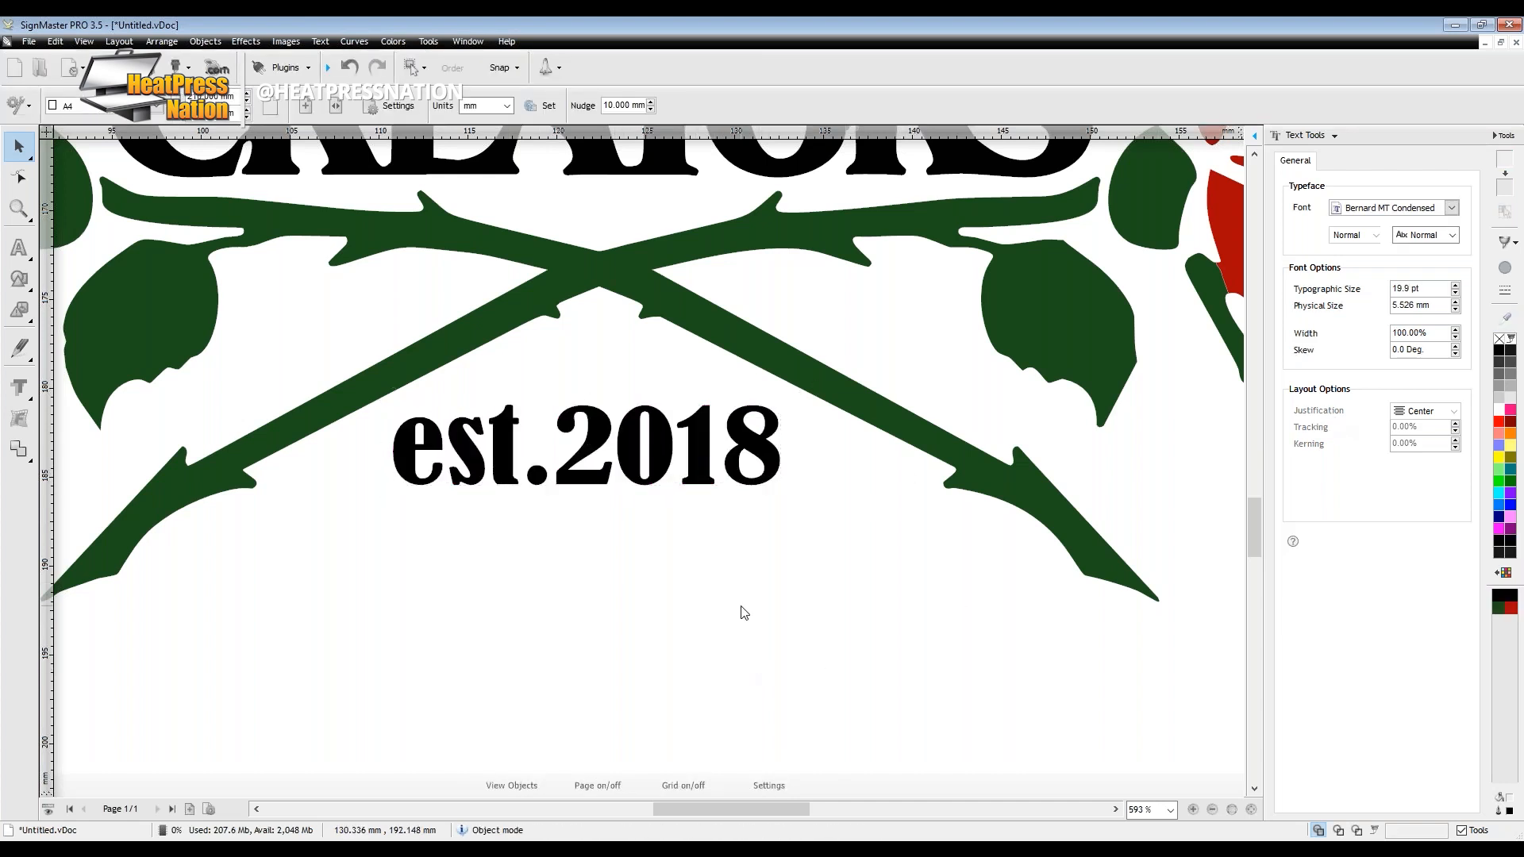
Inspect the logo for leftover tracing flaws, including where the left rose's petal meets the upper green leaf.
drag(1256, 520, 1247, 497)
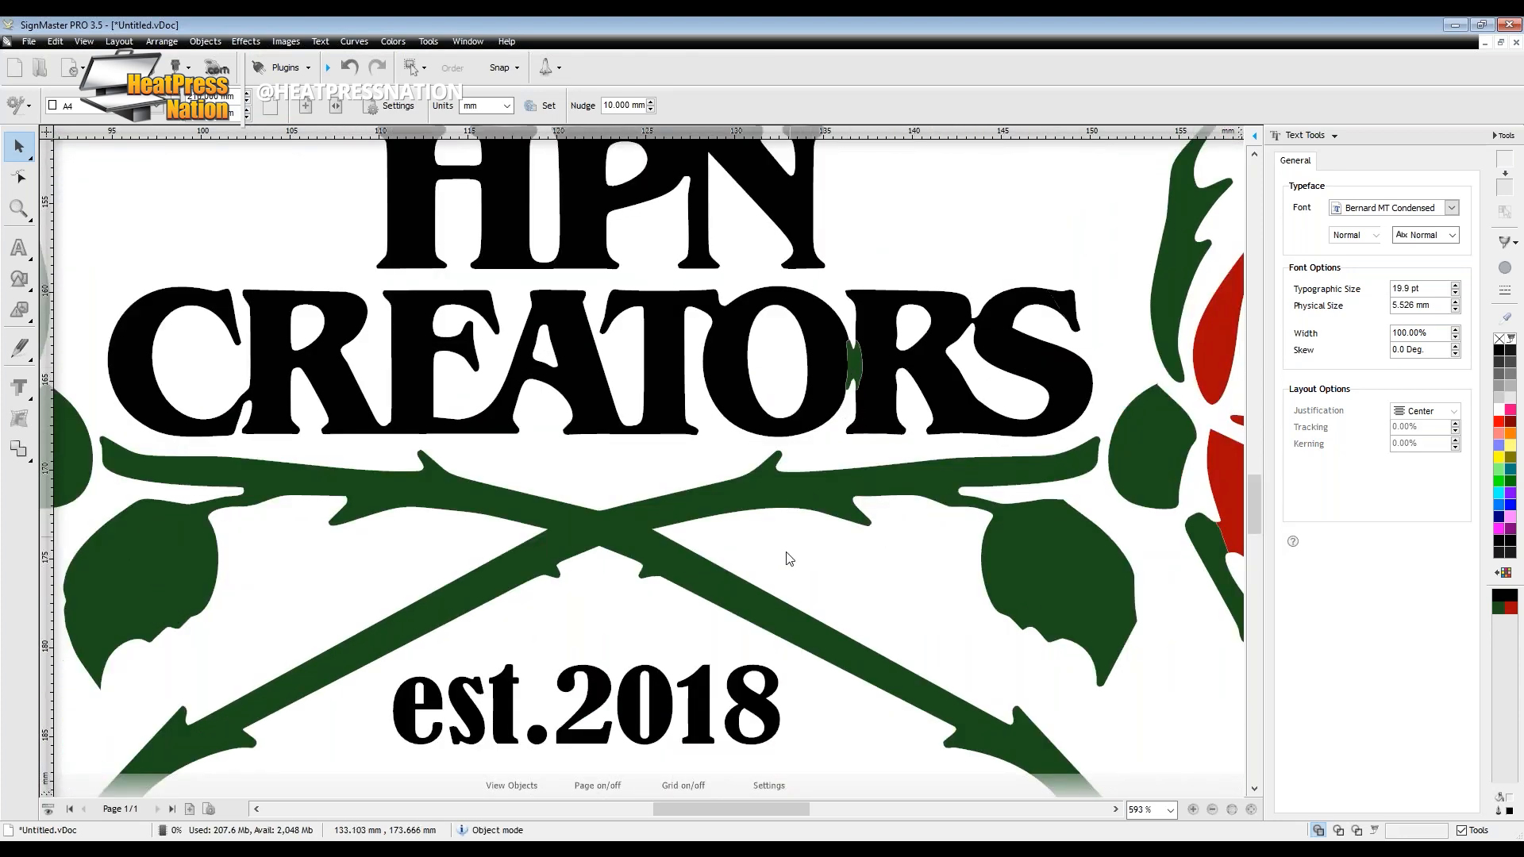
scroll(789, 558, down, 5)
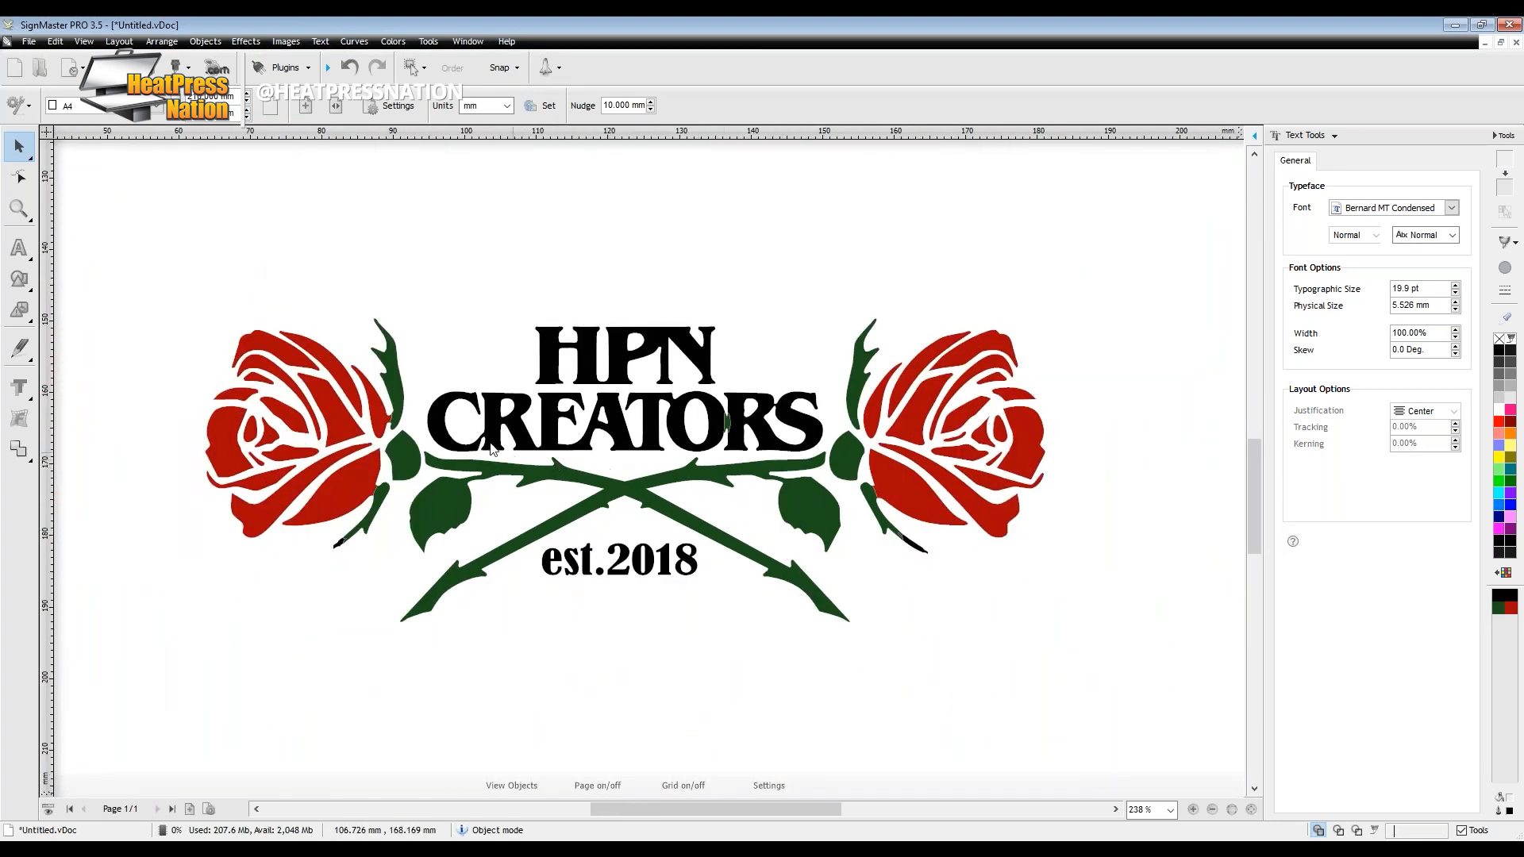
scroll(650, 418, up, 2)
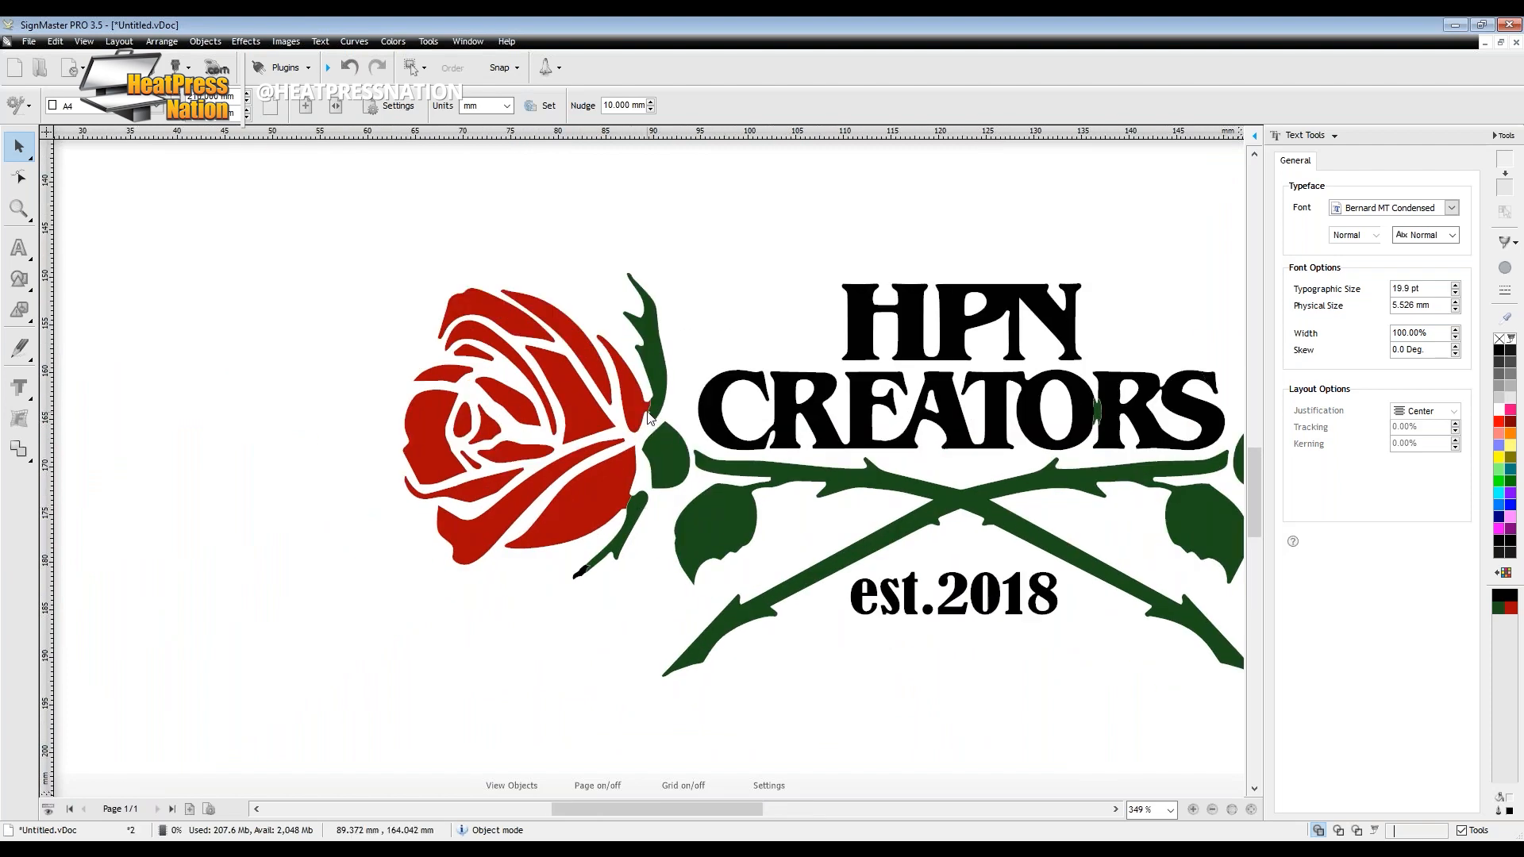
scroll(650, 418, up, 7)
drag(649, 454, 694, 427)
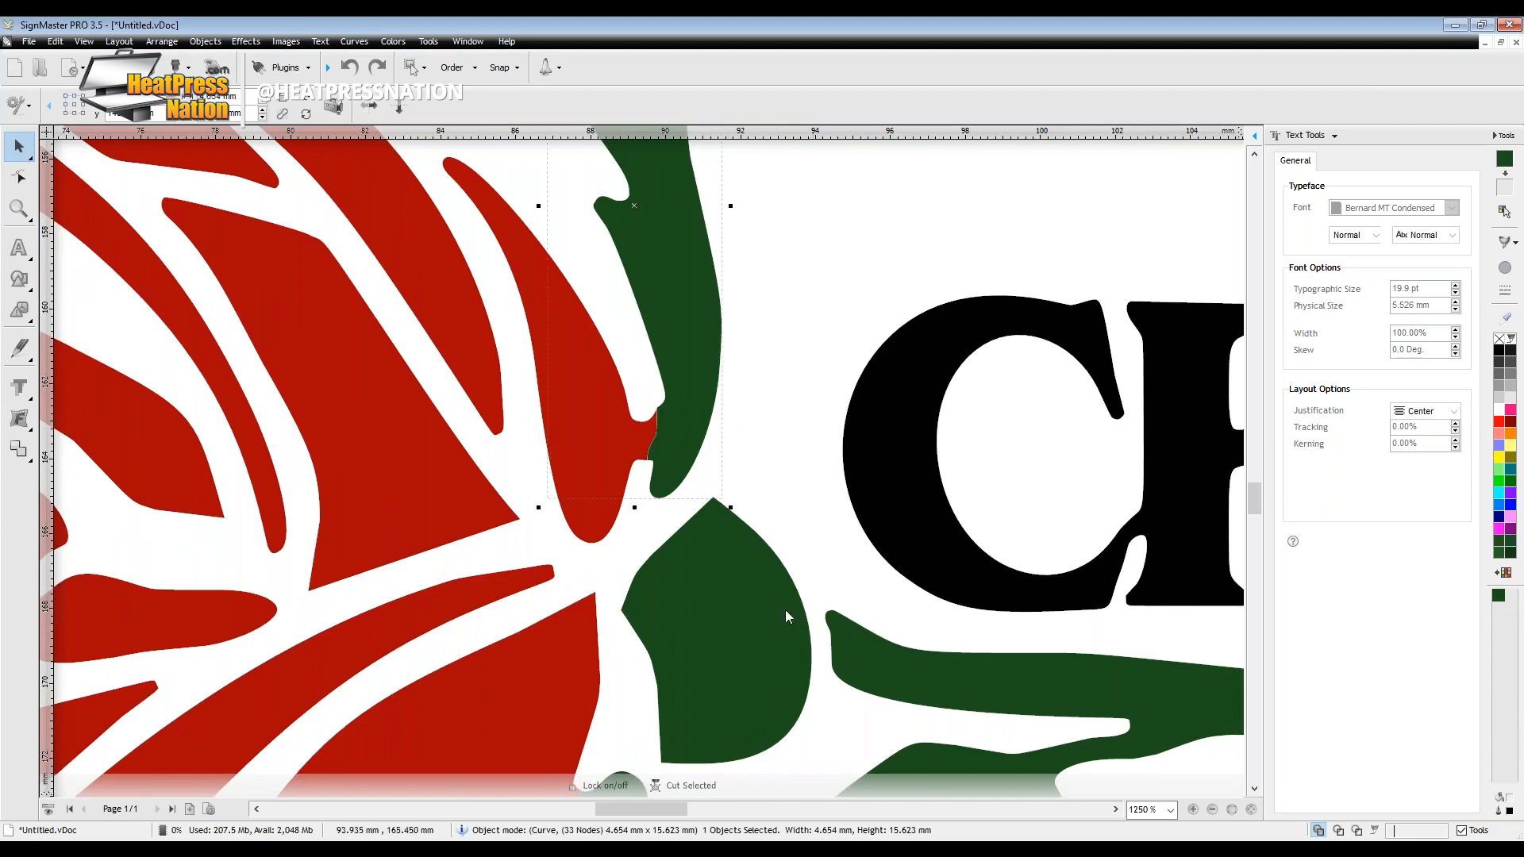
scroll(784, 609, down, 8)
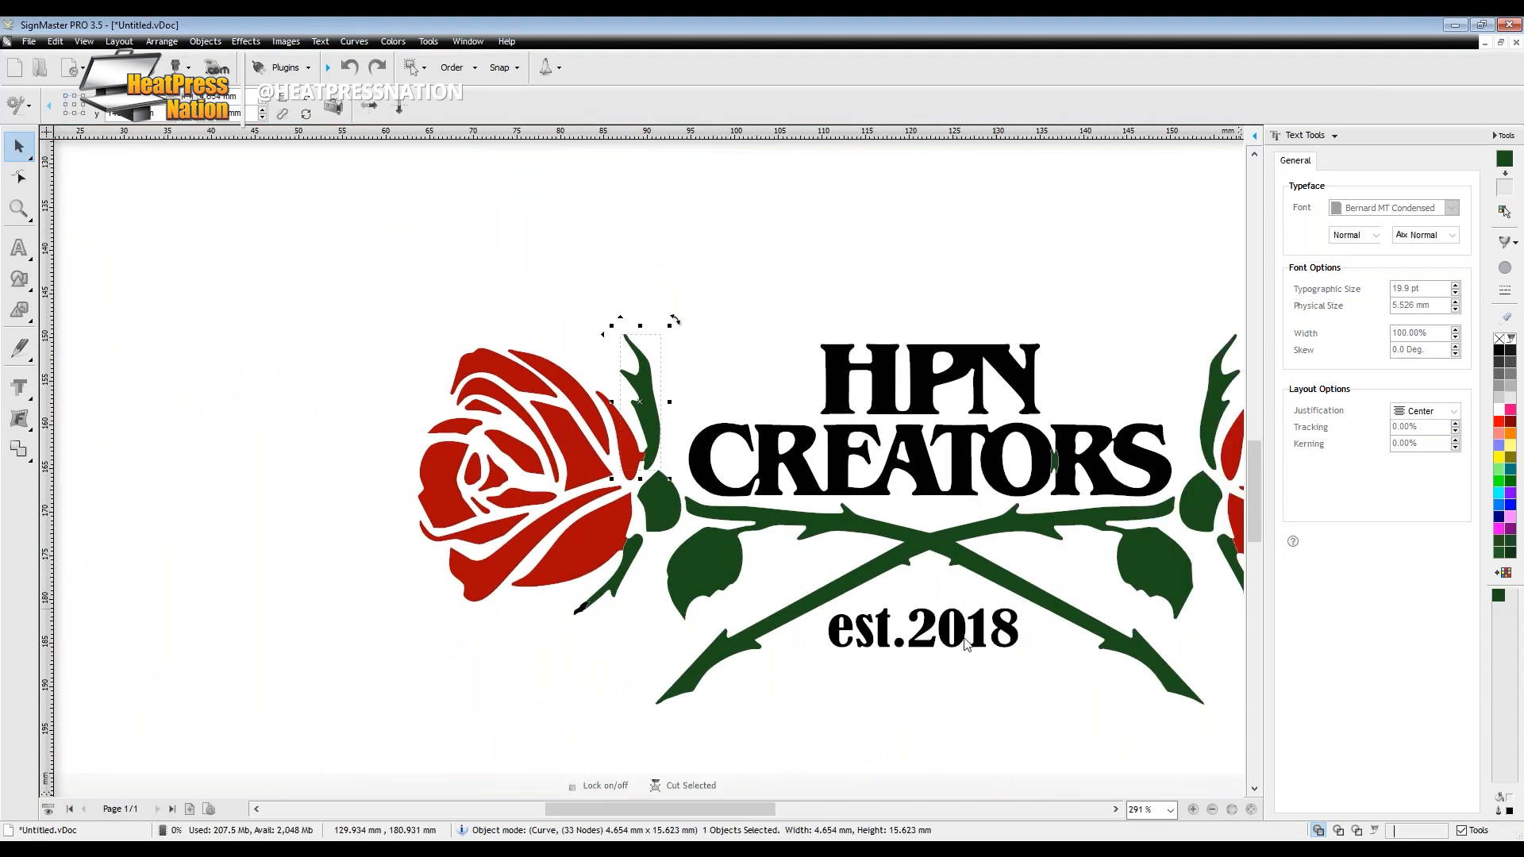
drag(738, 810, 787, 802)
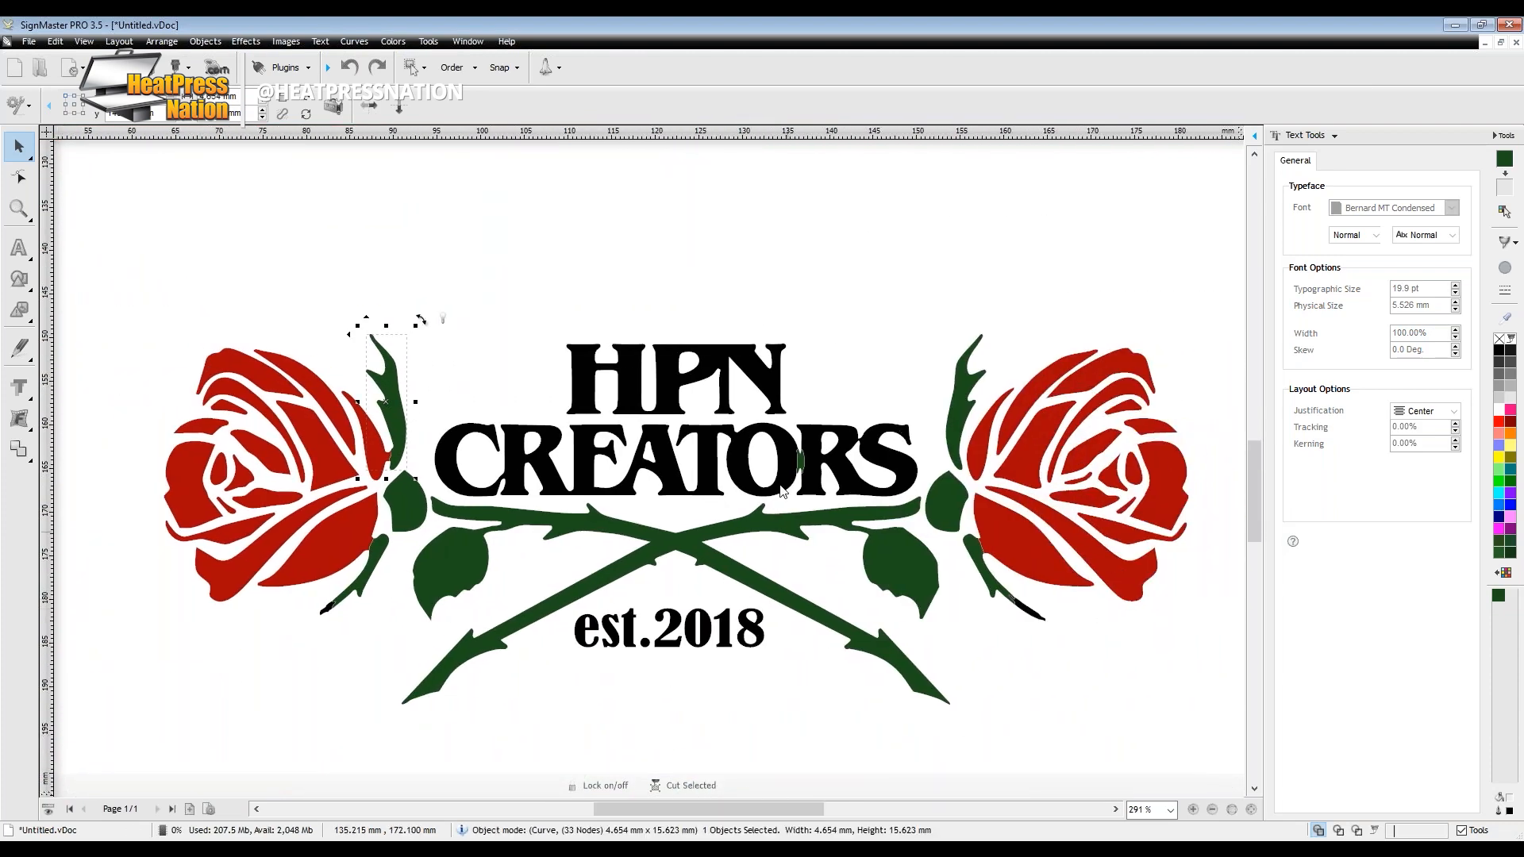
drag(785, 479, 735, 285)
drag(825, 469, 828, 347)
click(813, 462)
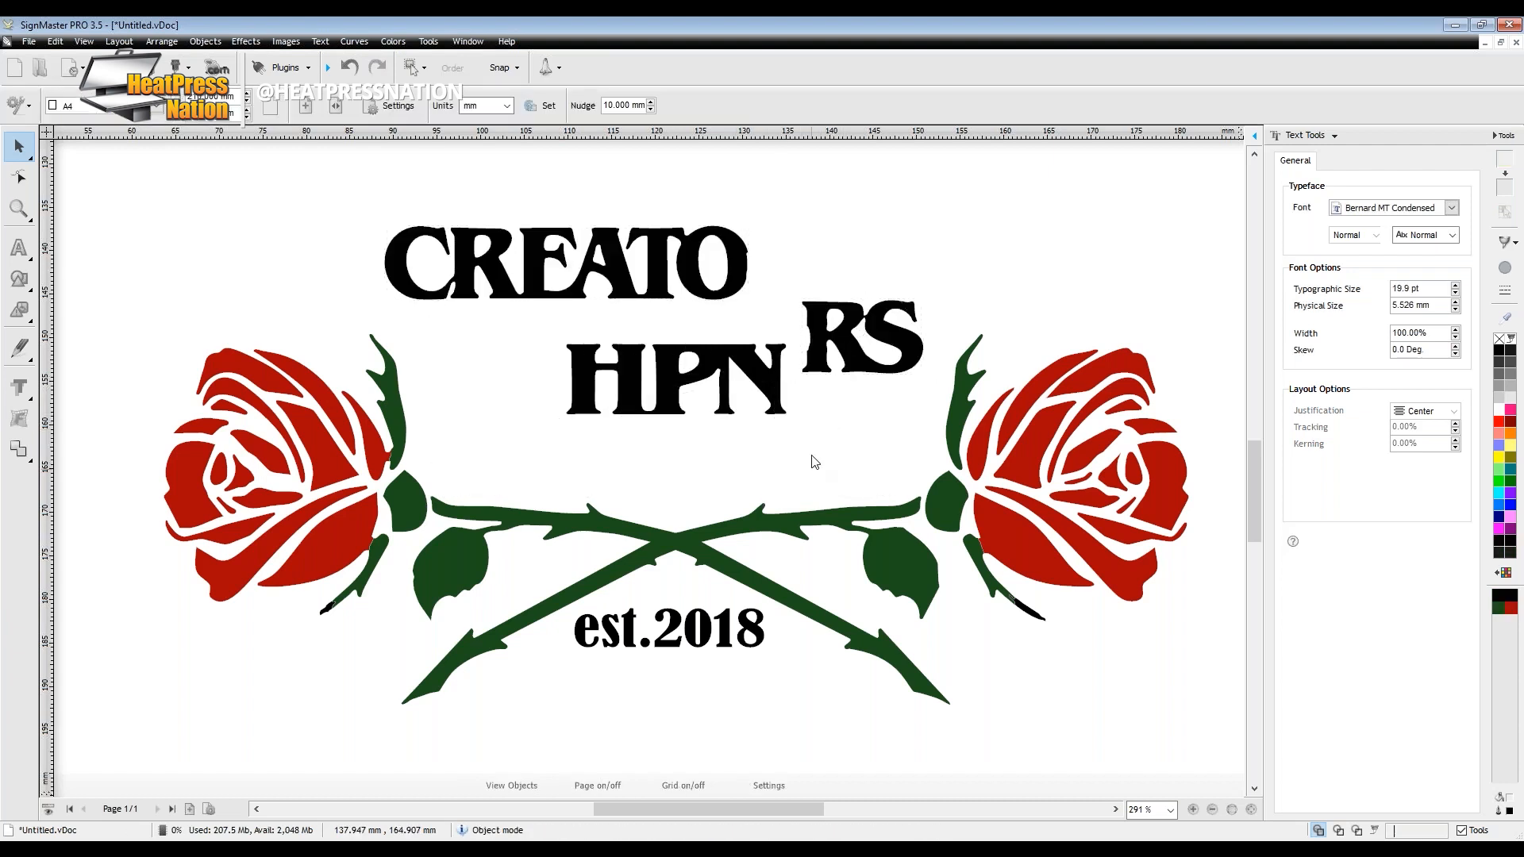
drag(775, 394, 776, 300)
key(ctrl+z)
key(ctrl+z)
key(ctrl+z)
key(ctrl+z)
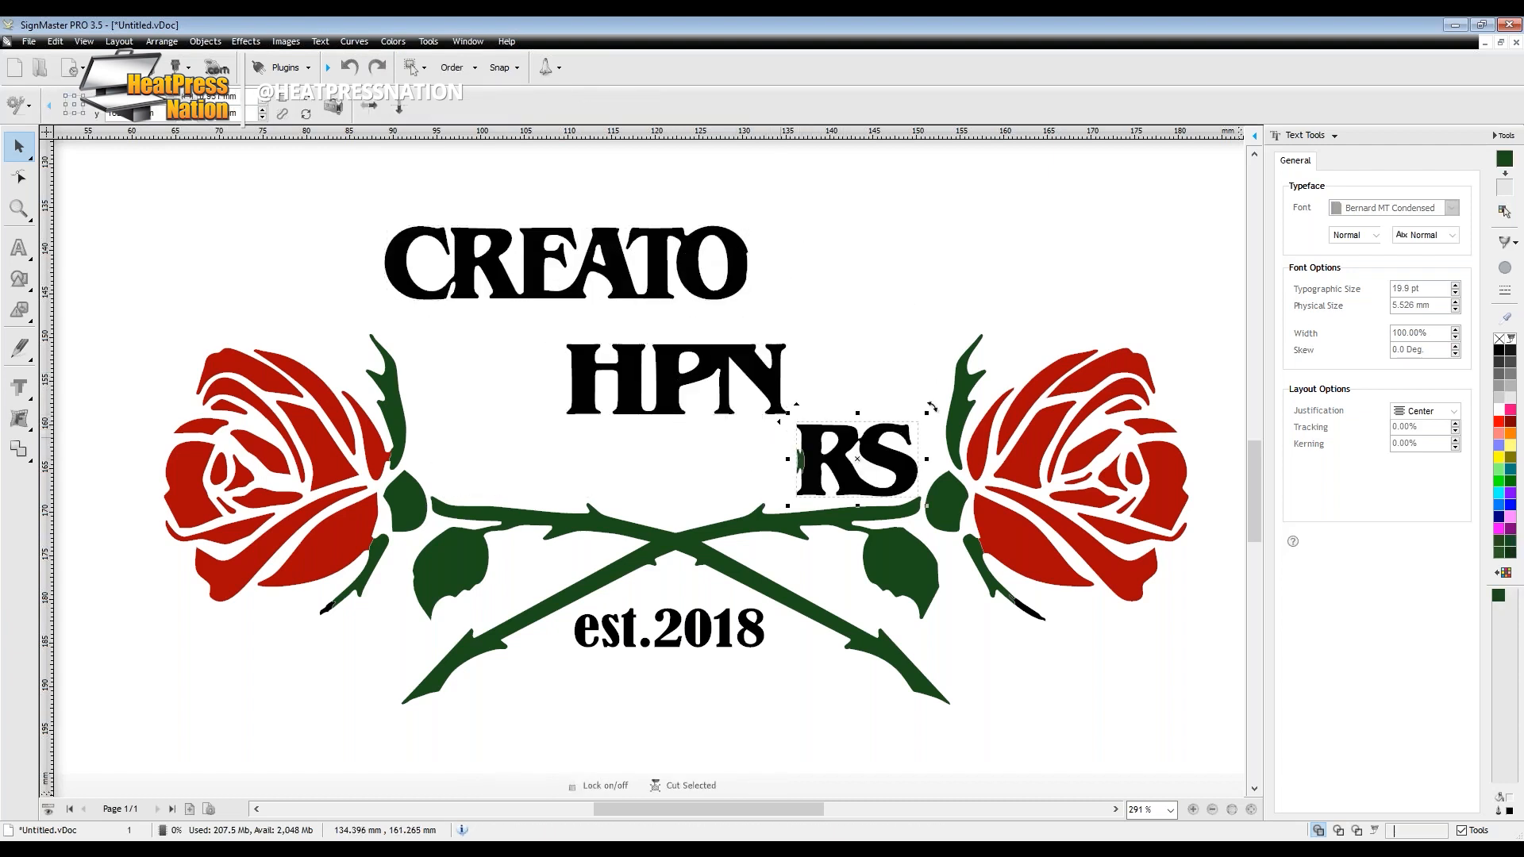
Delete the stray green fragment between the O and R of "CREATORS".
click(804, 451)
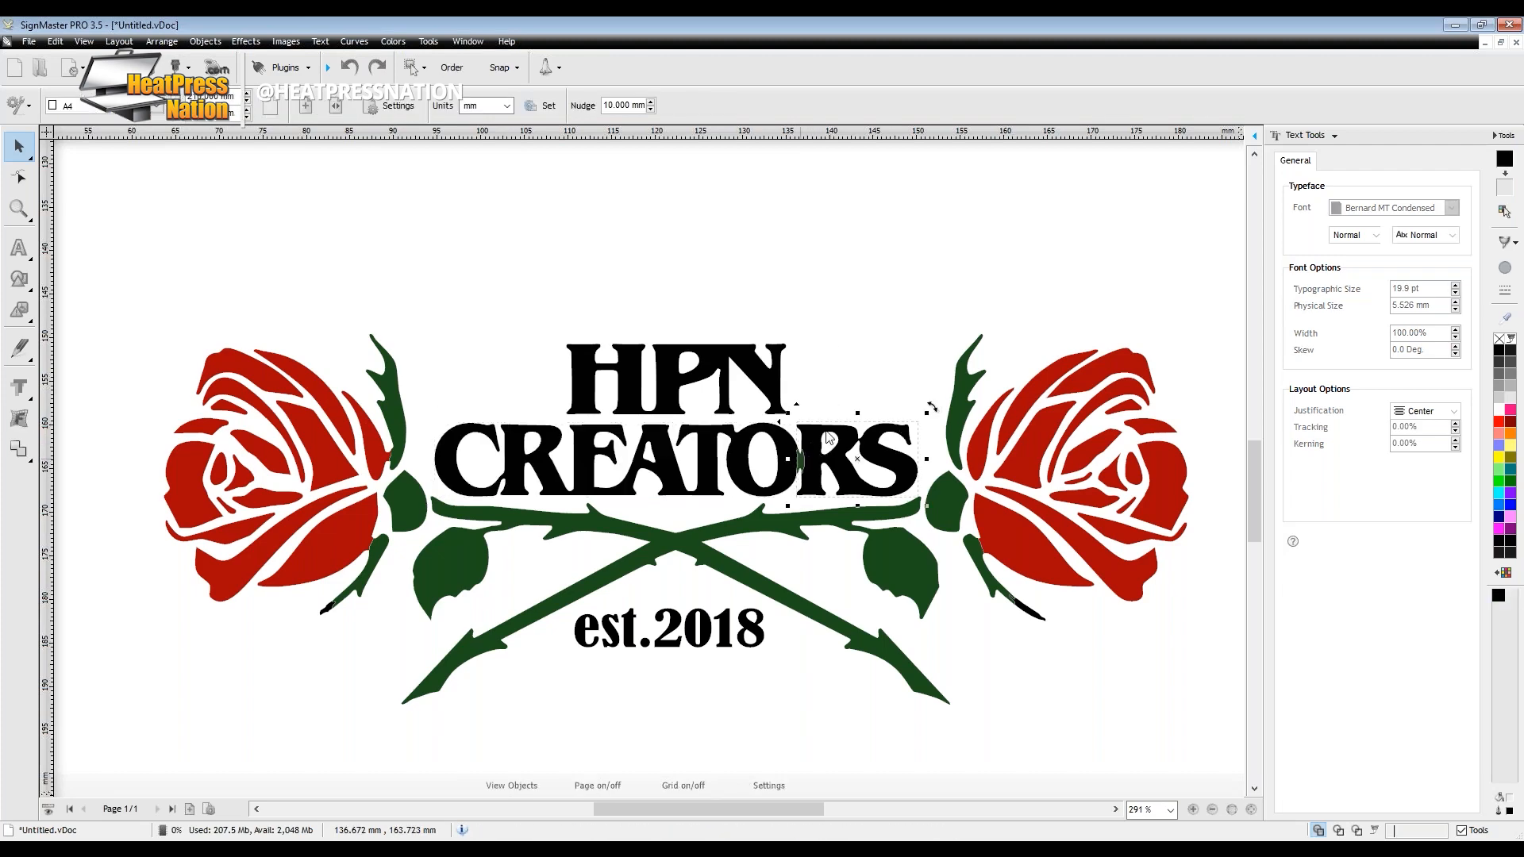
scroll(814, 468, up, 5)
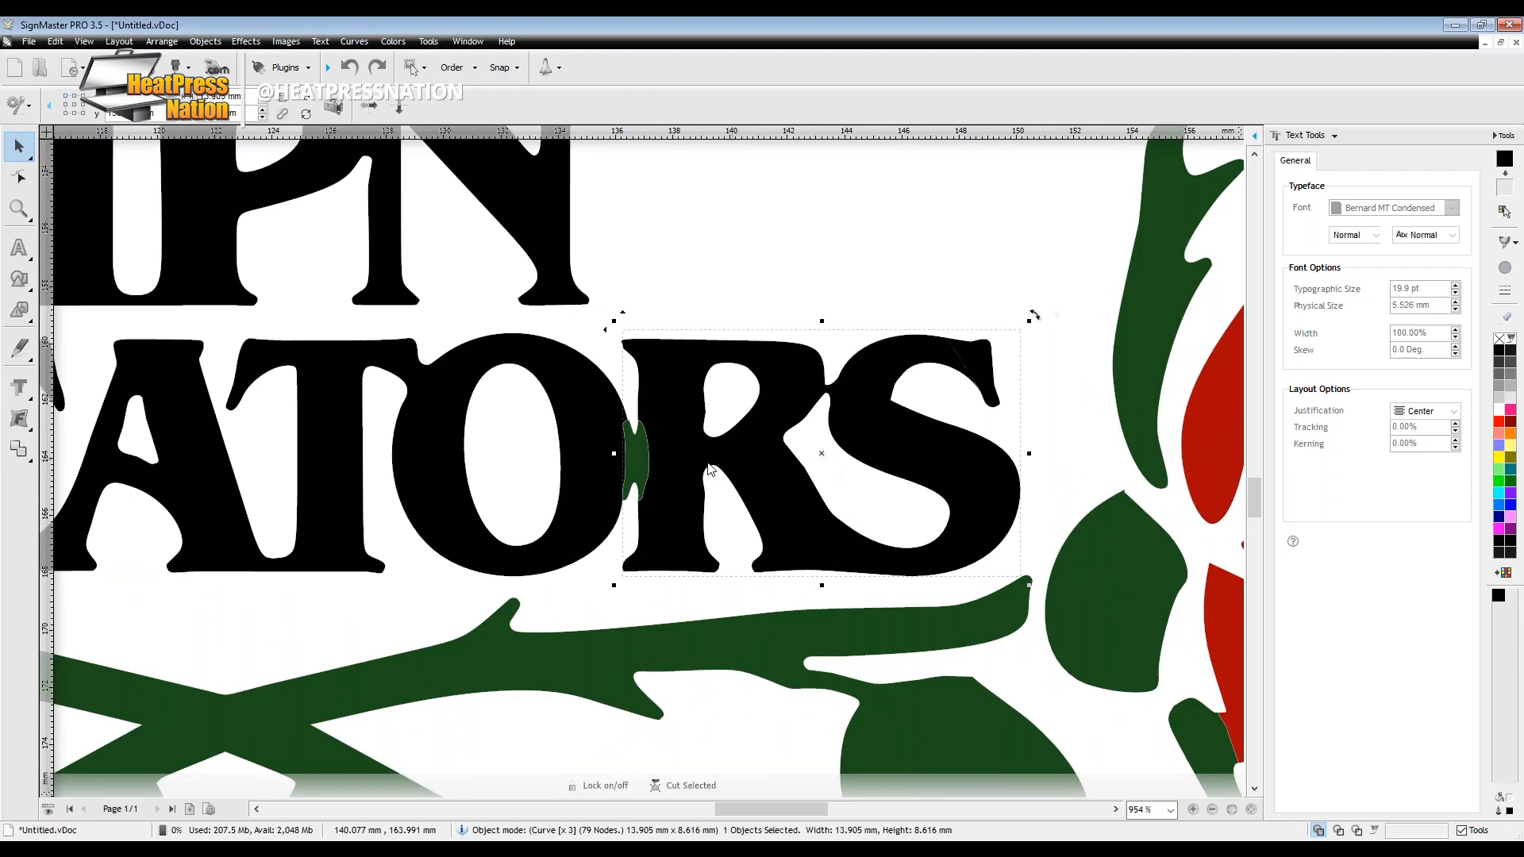
click(648, 470)
drag(641, 452, 730, 232)
key(Delete)
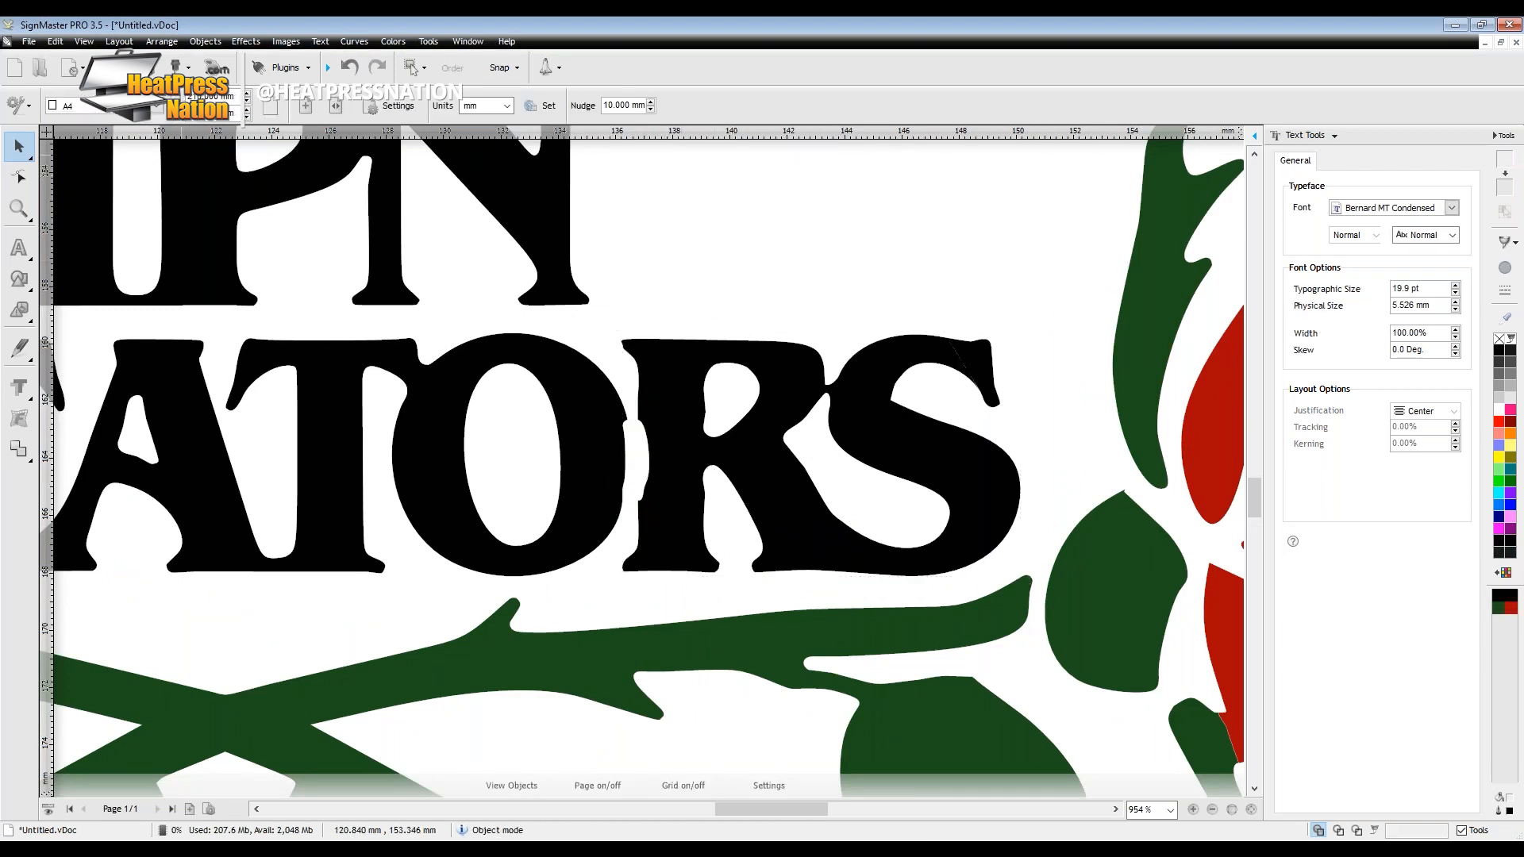
Reshape the nodes on the outer left stem of the R in "CREATORS" to straighten its notched edge.
click(19, 176)
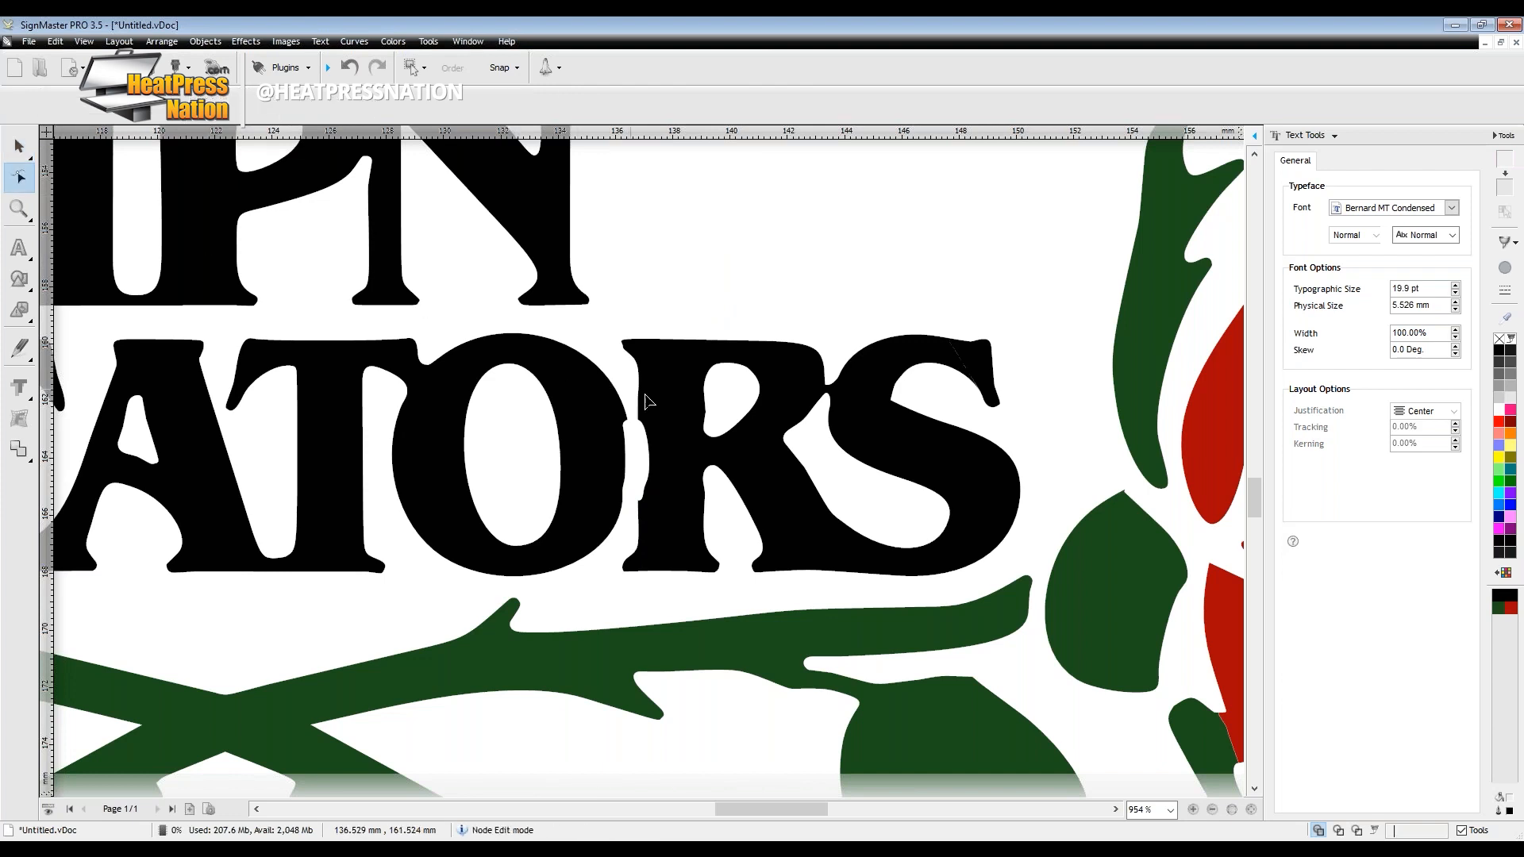
click(651, 407)
scroll(641, 448, up, 4)
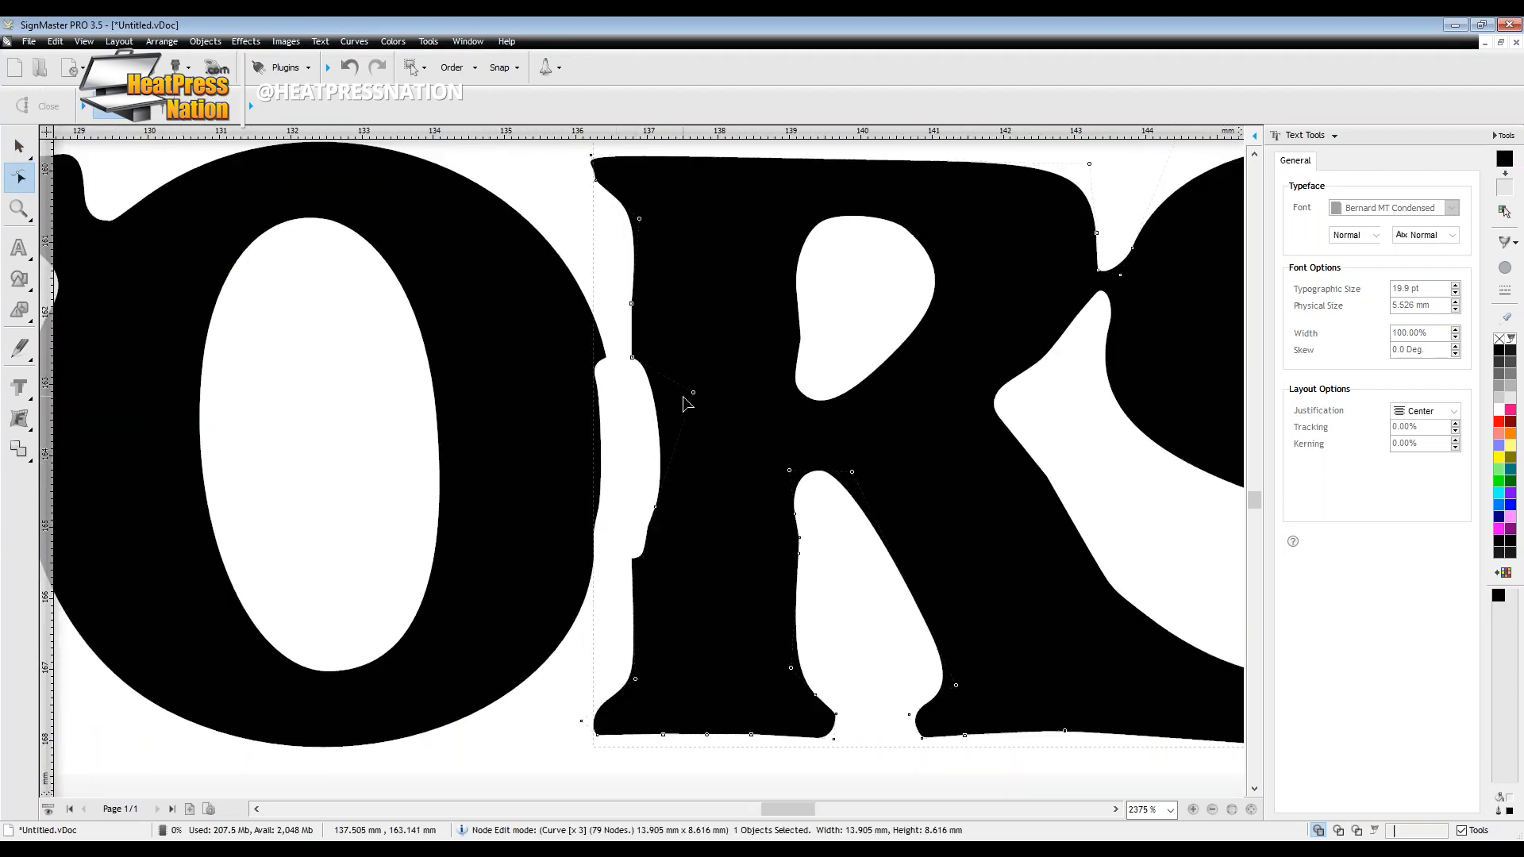
drag(653, 508, 632, 491)
drag(659, 426, 632, 430)
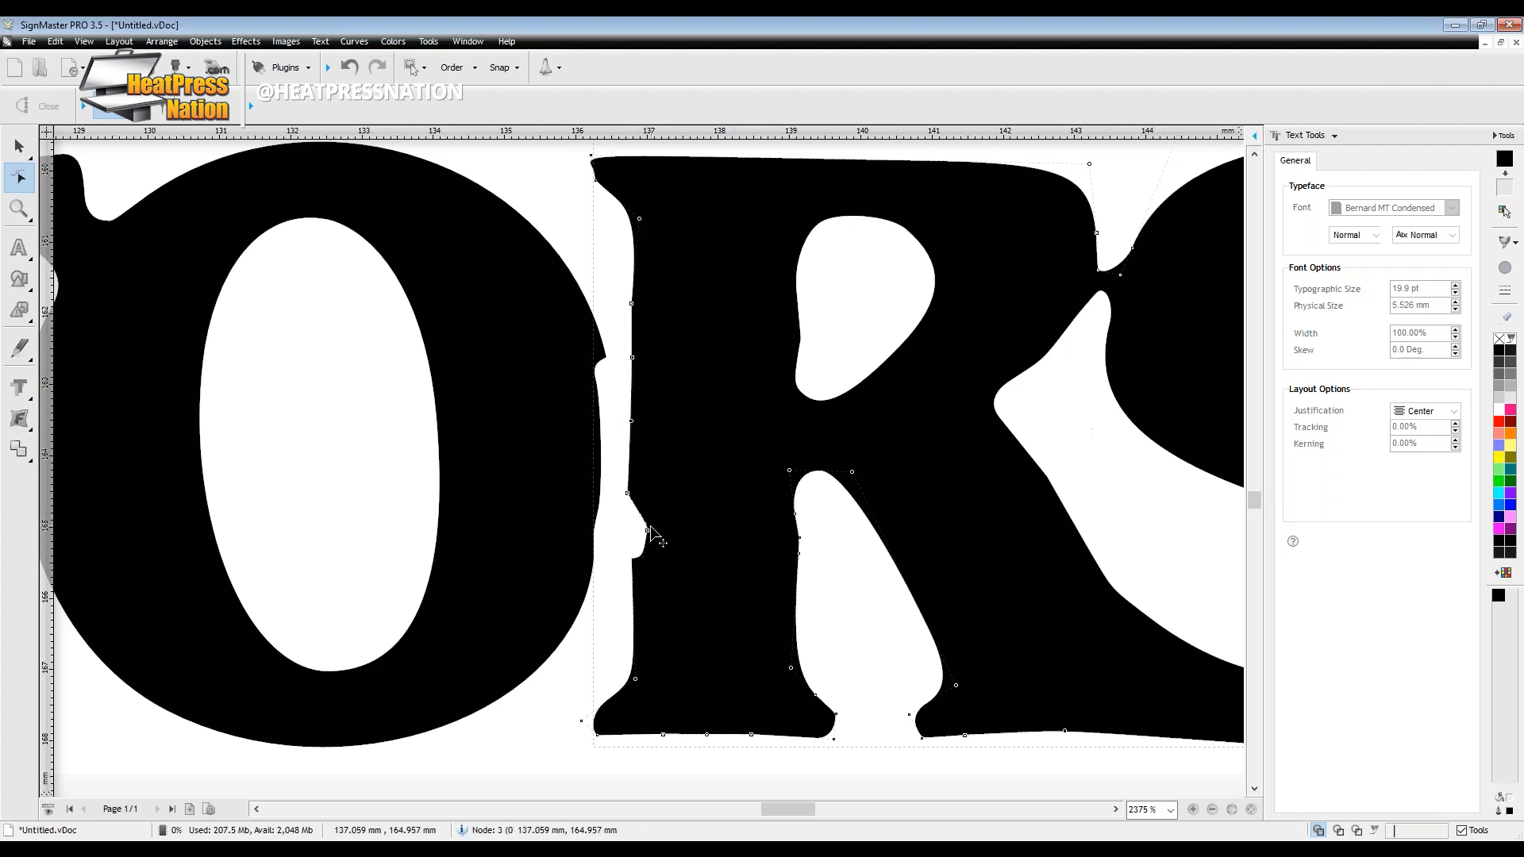
drag(648, 525, 632, 553)
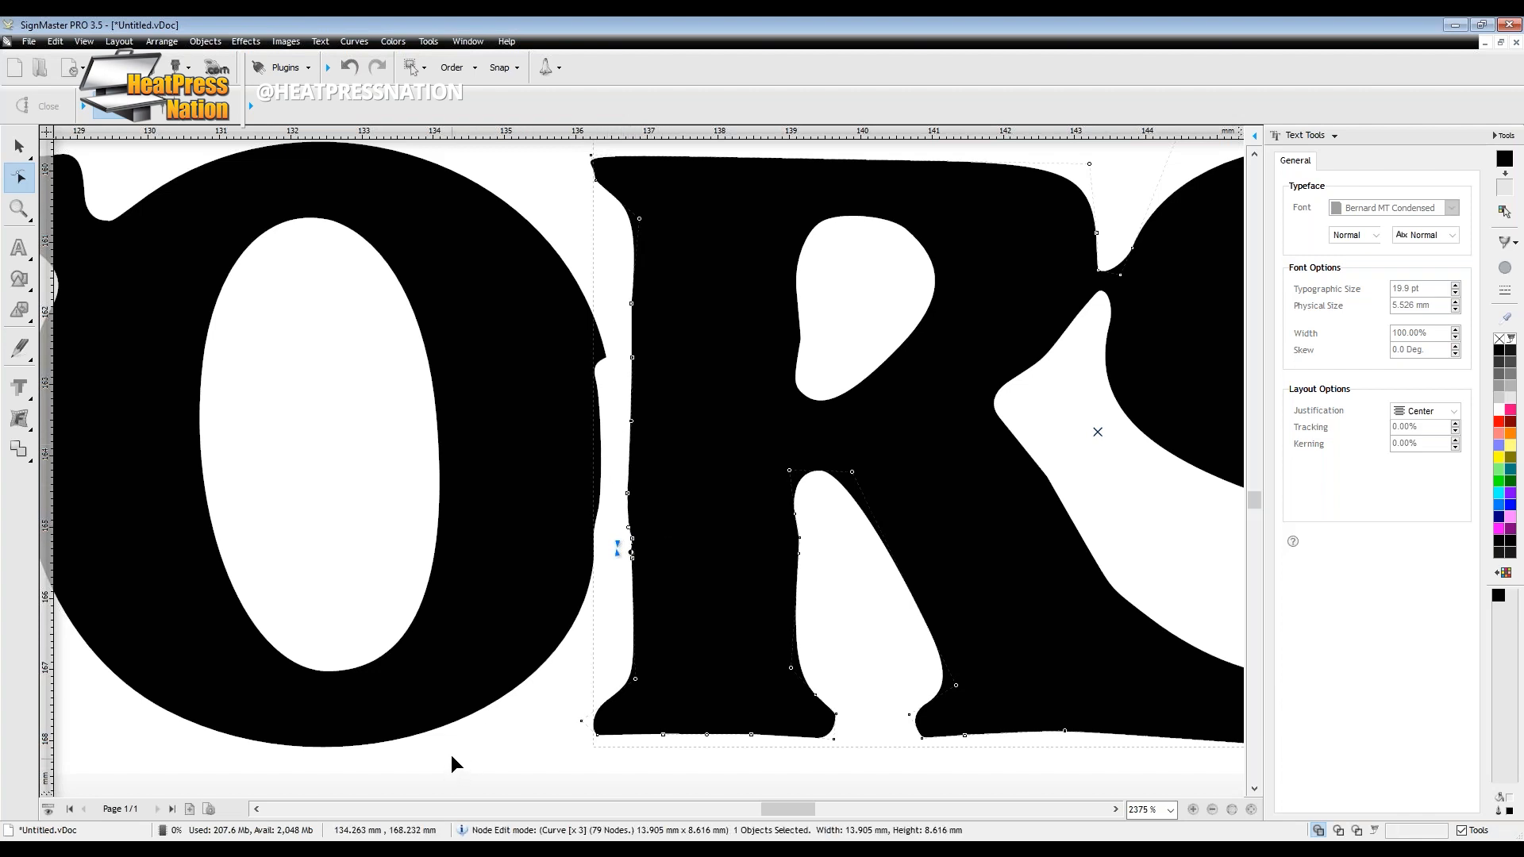
drag(628, 527, 633, 530)
Adjust the nodes on the O's outer right edge to smooth the notch into a continuous curve, and deselect the lettering.
click(157, 255)
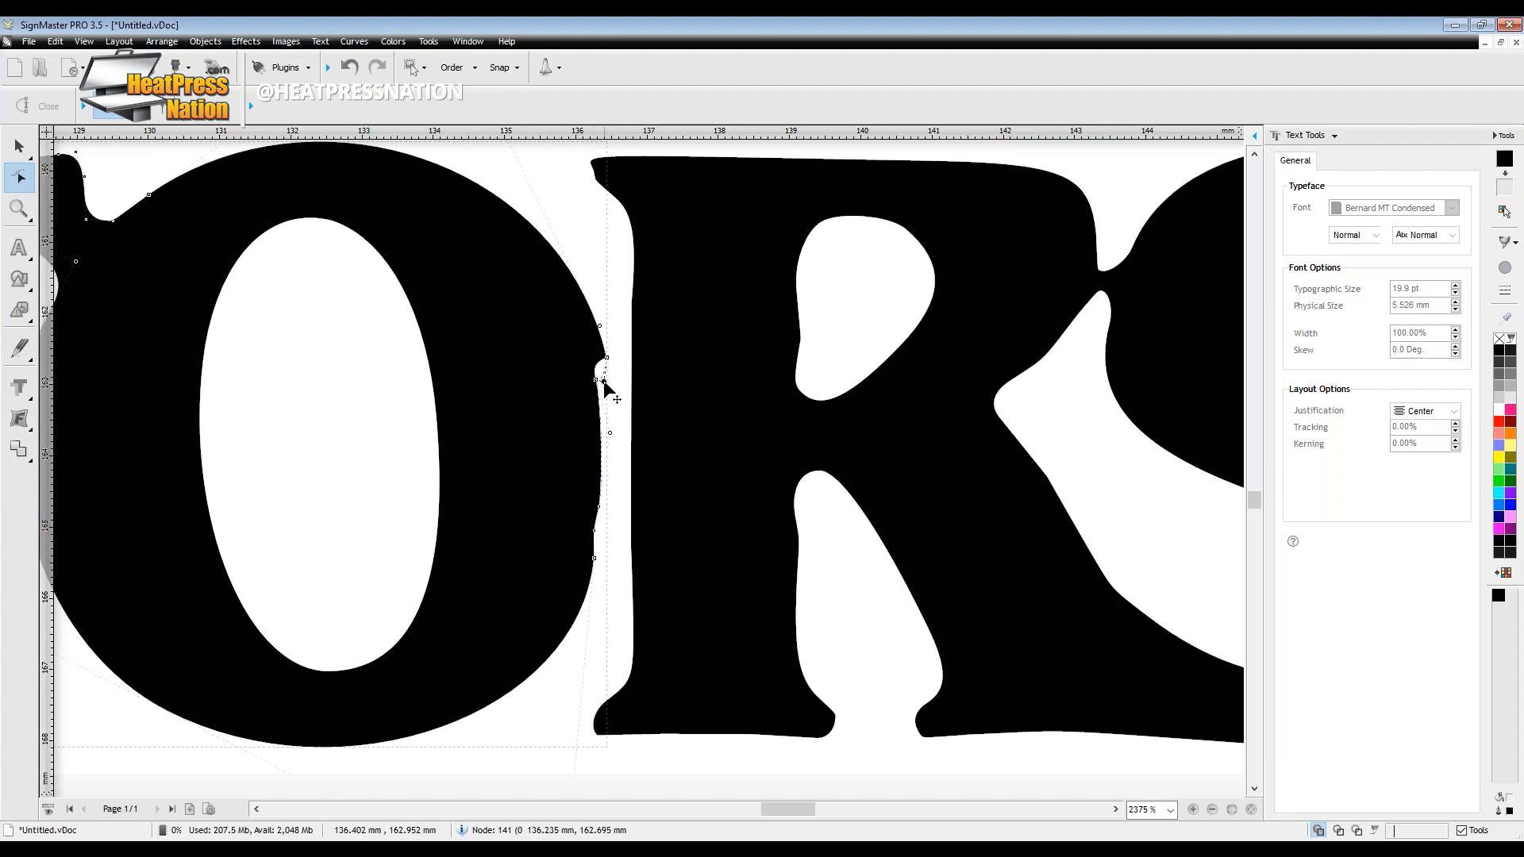
mouse_move(604, 383)
mouse_down()
mouse_move(606, 361)
mouse_move(607, 410)
mouse_up()
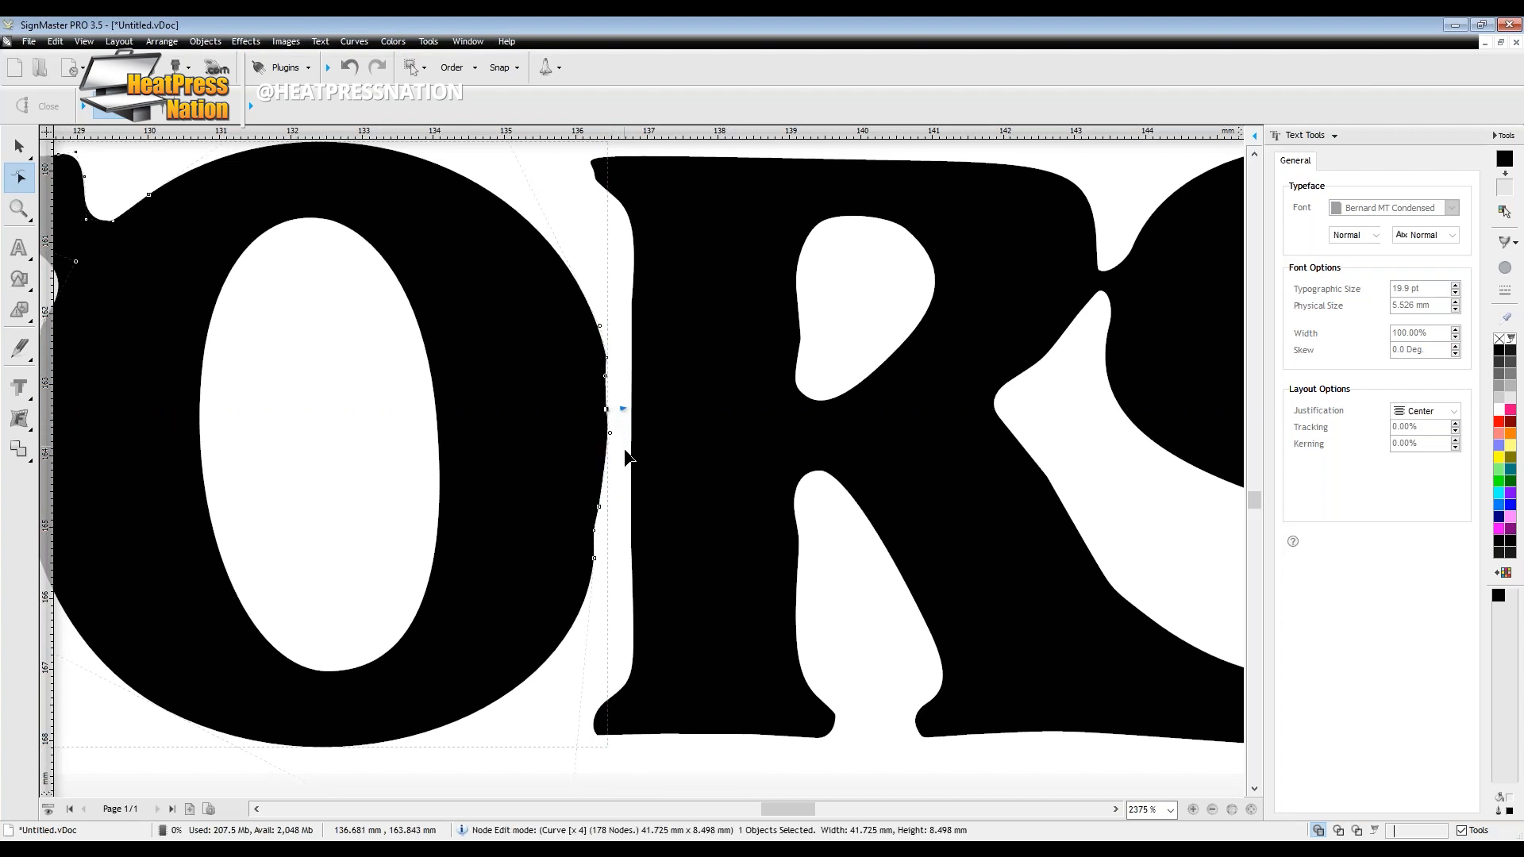
click(595, 530)
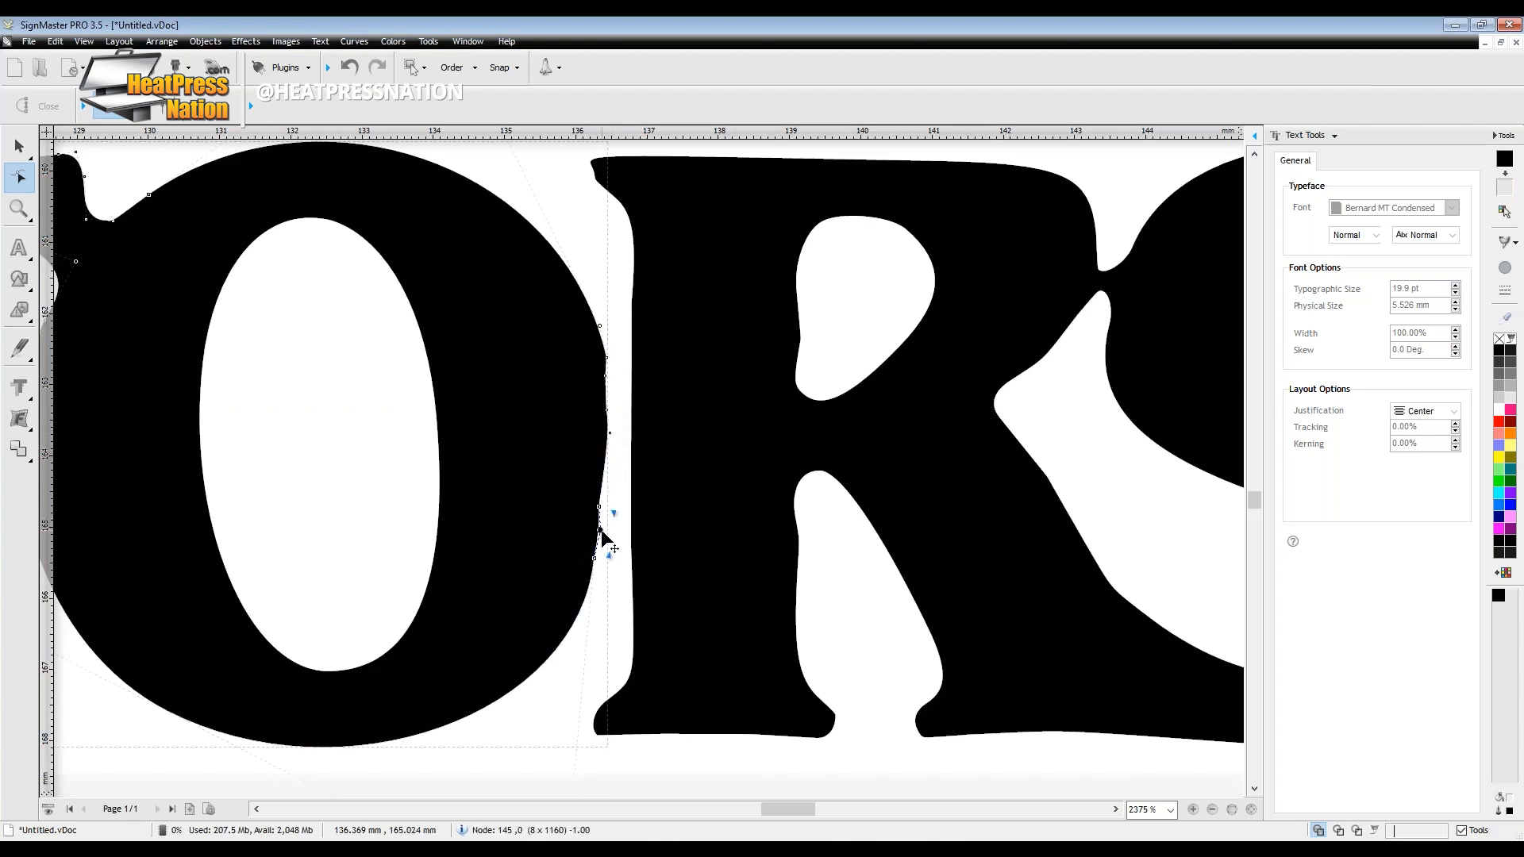
click(602, 505)
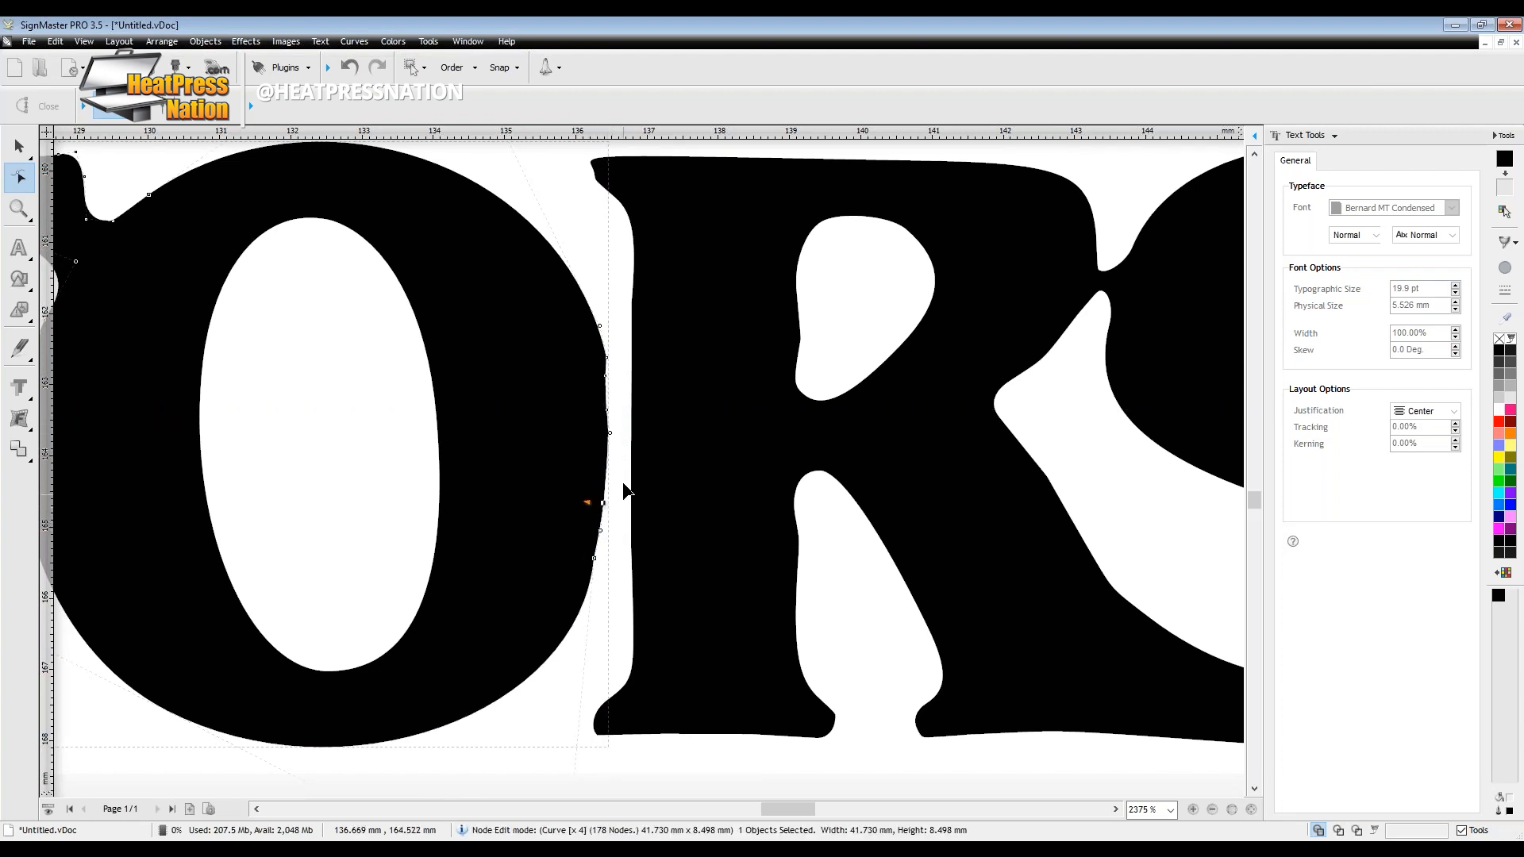
click(608, 405)
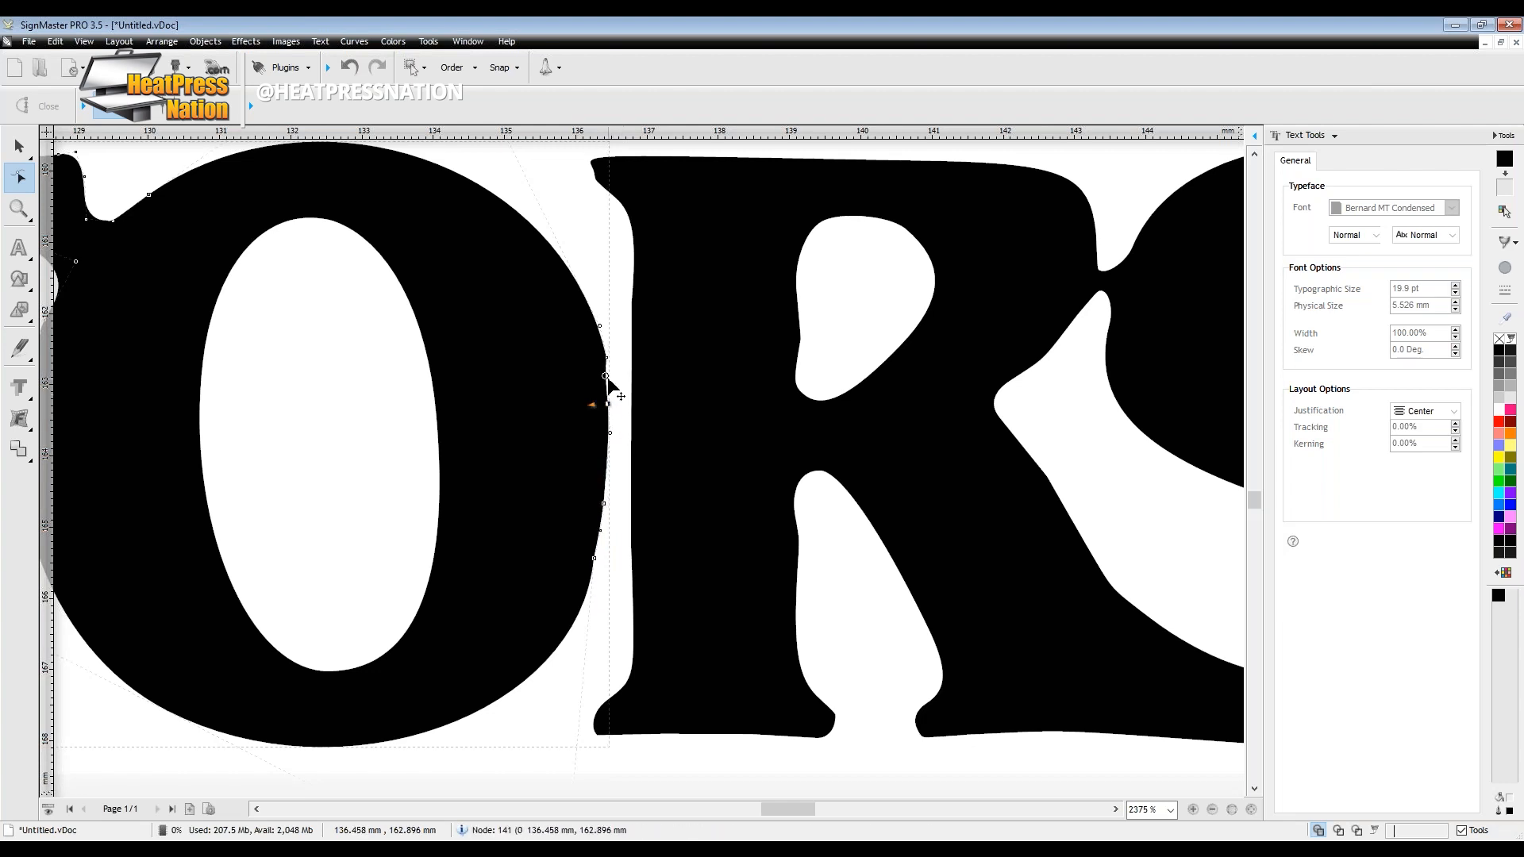
click(608, 372)
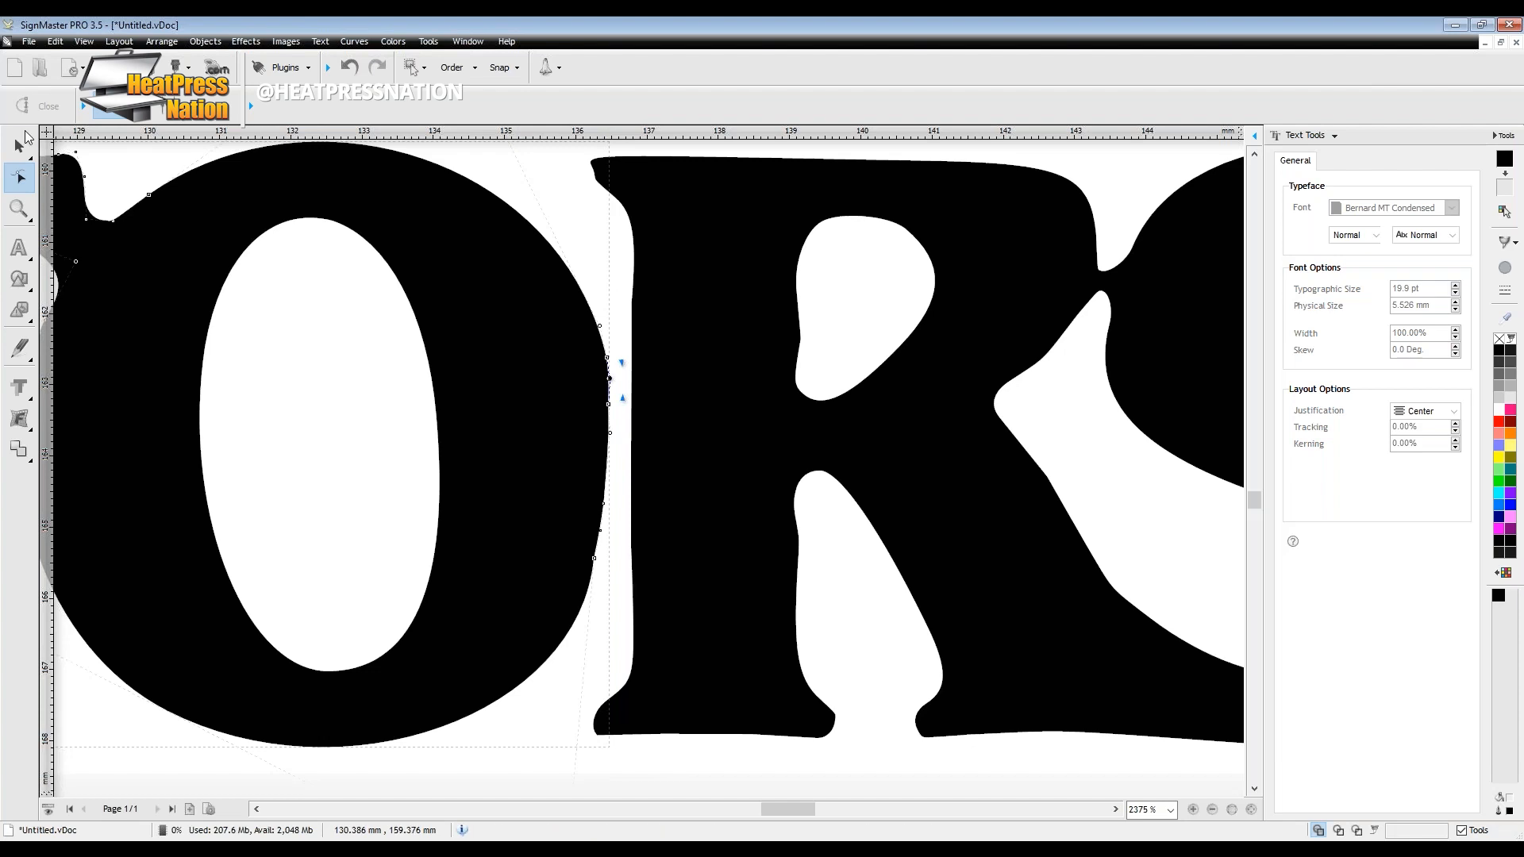
click(19, 146)
click(510, 737)
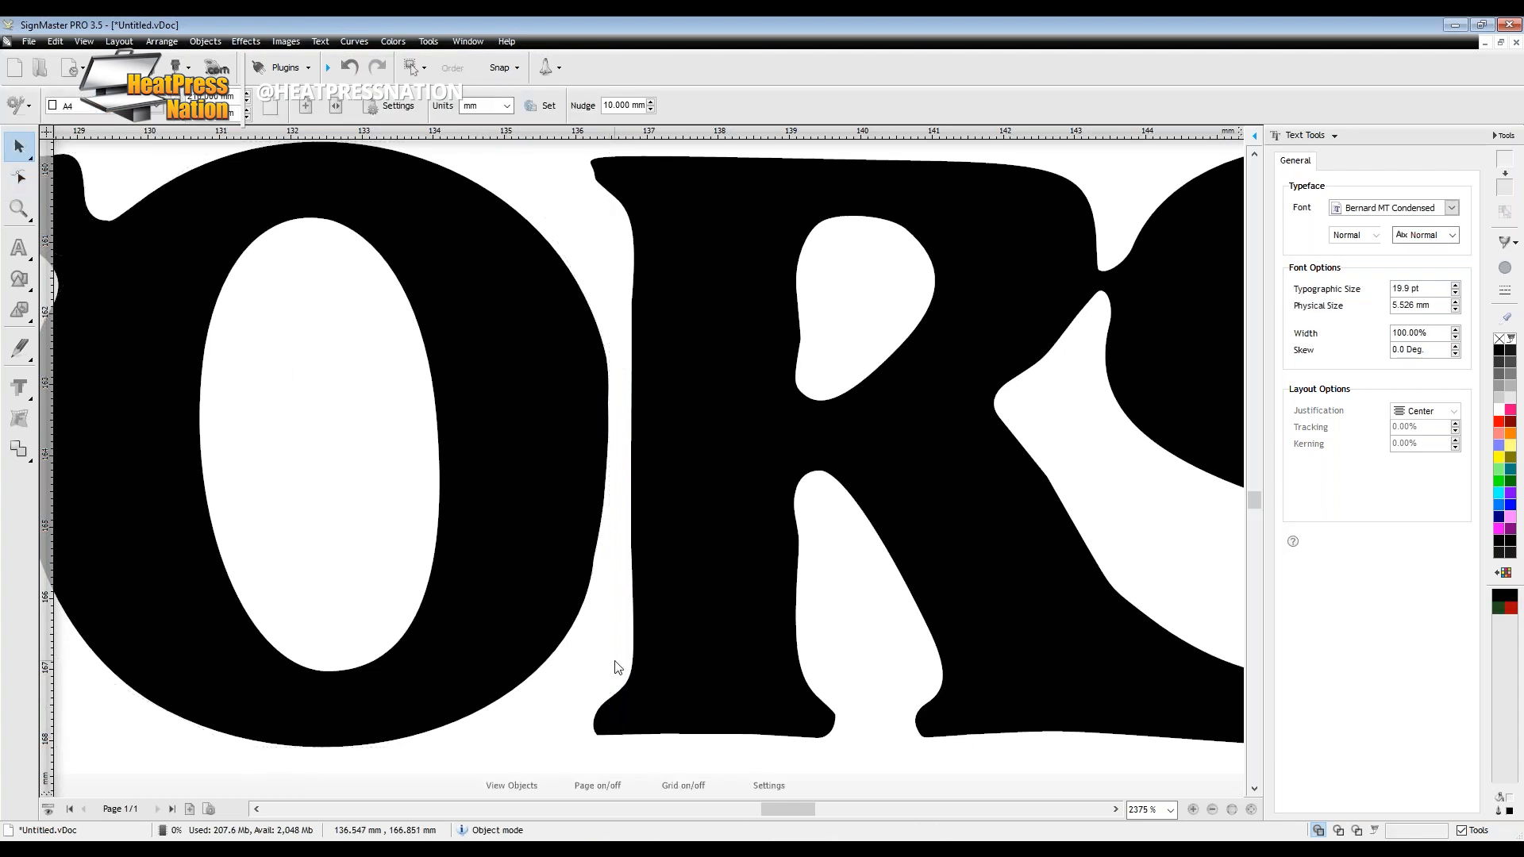
Straighten the inner stem edge of the R in "CREATORS", in both its closed counter and the opening below.
scroll(618, 667, down, 10)
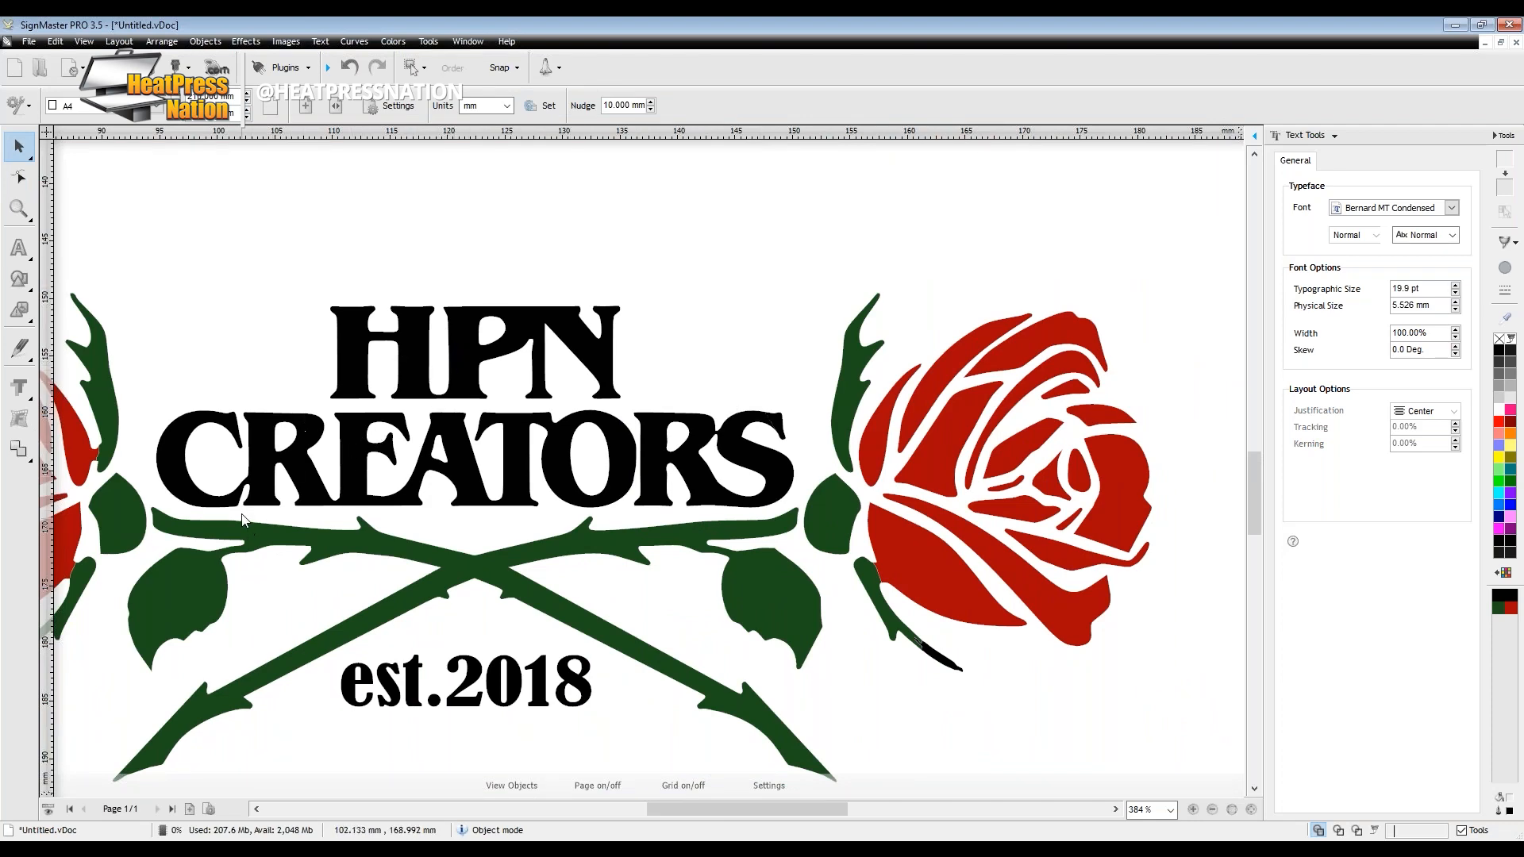
scroll(759, 451, up, 4)
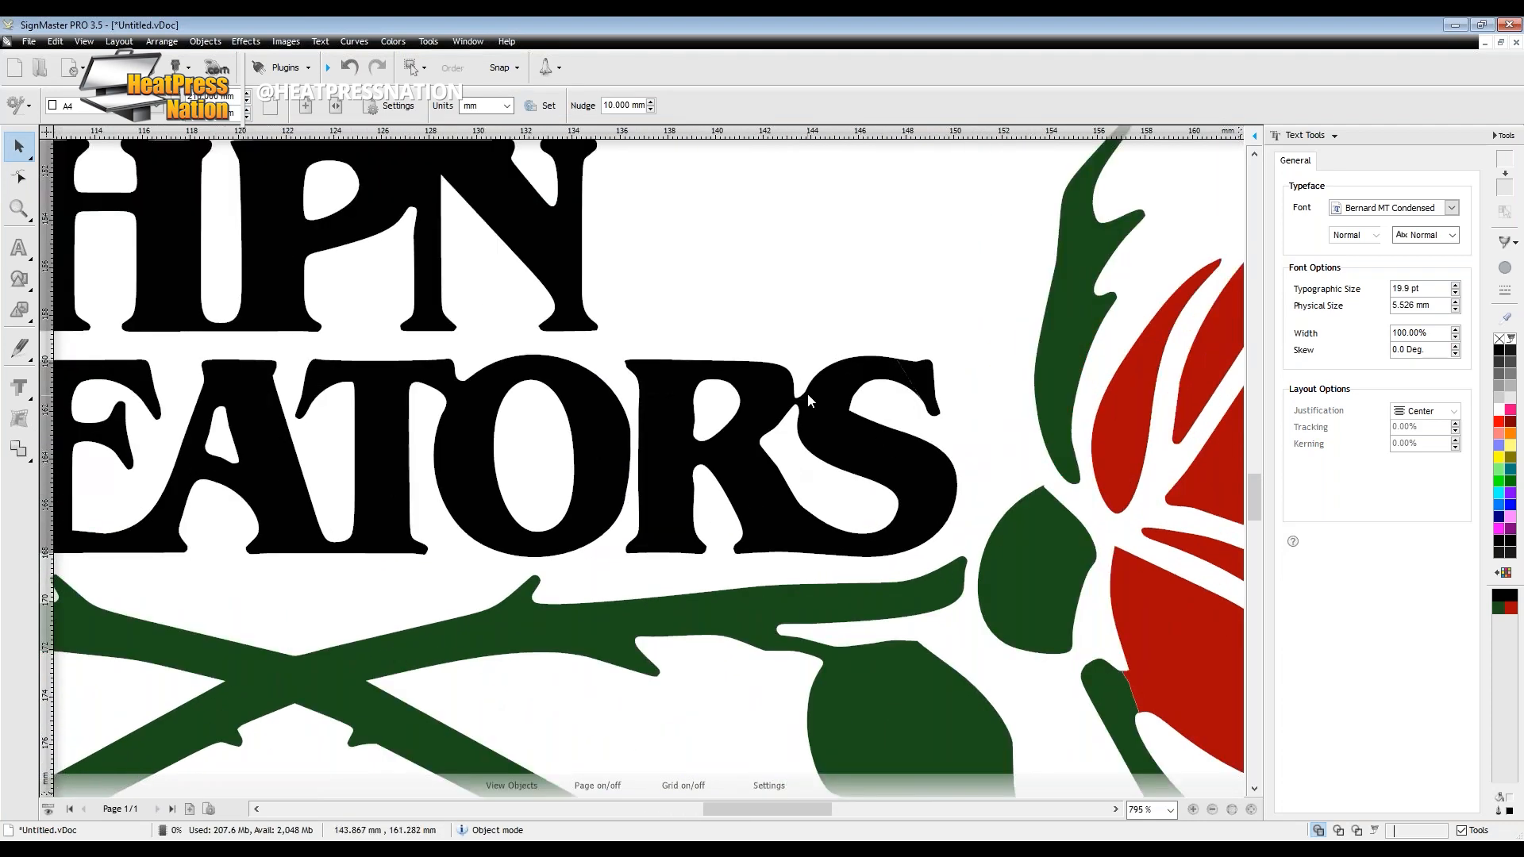
scroll(807, 393, up, 5)
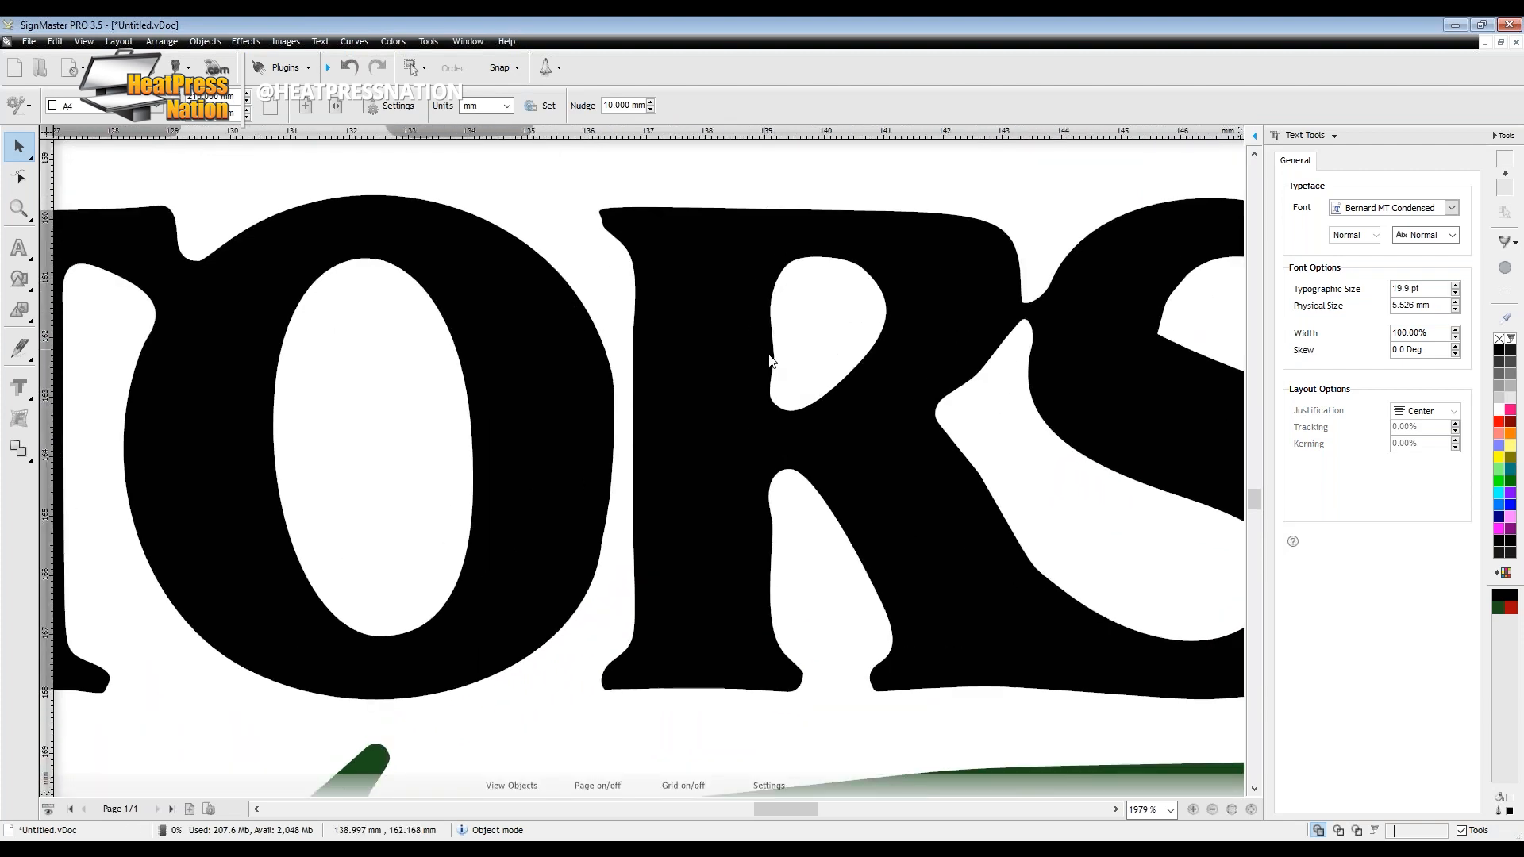
scroll(822, 566, up, 1)
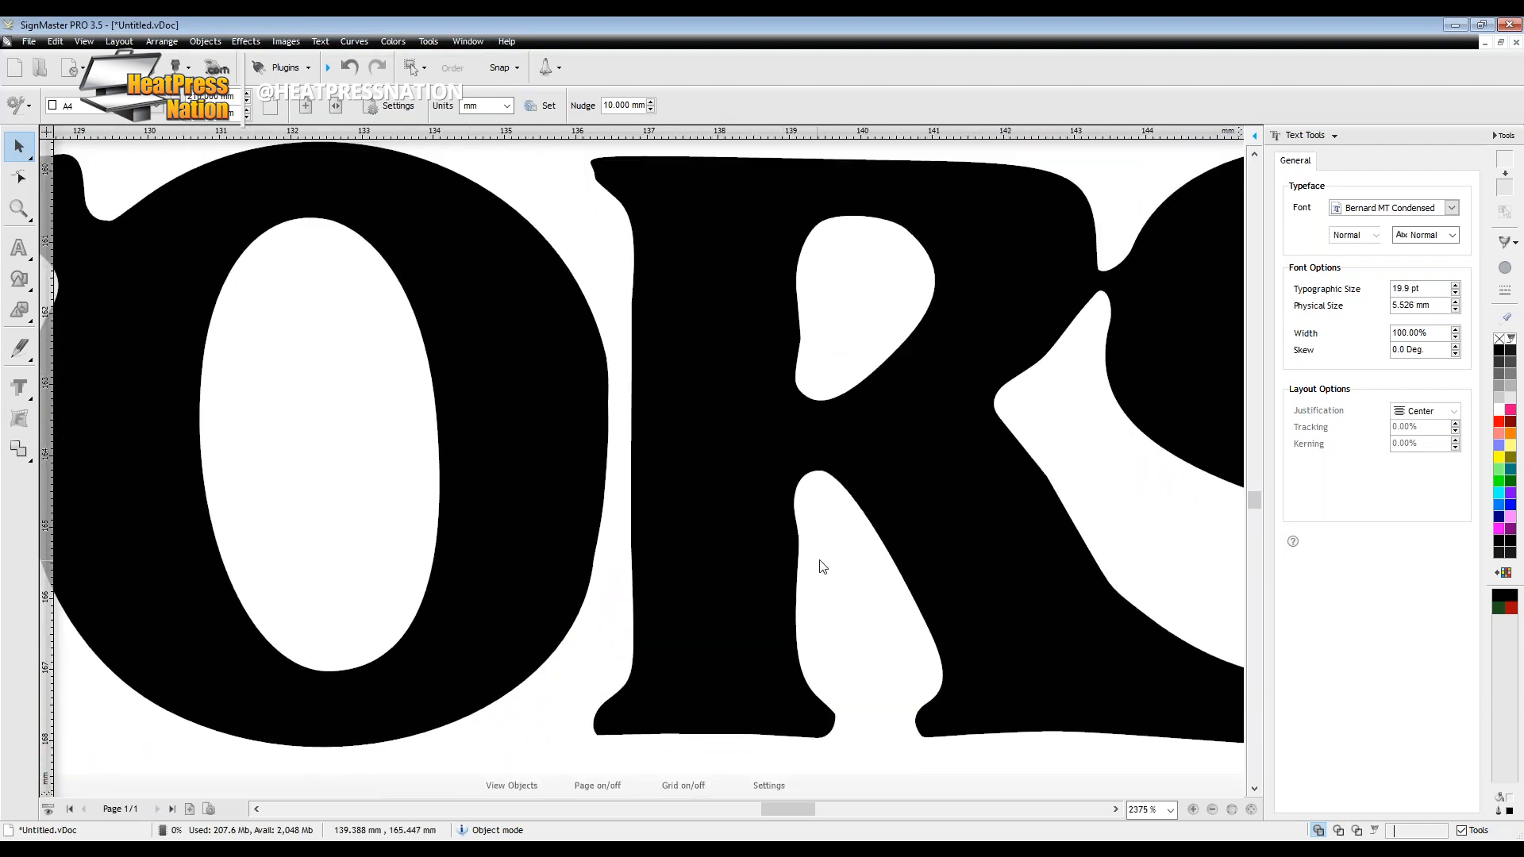
double_click(801, 337)
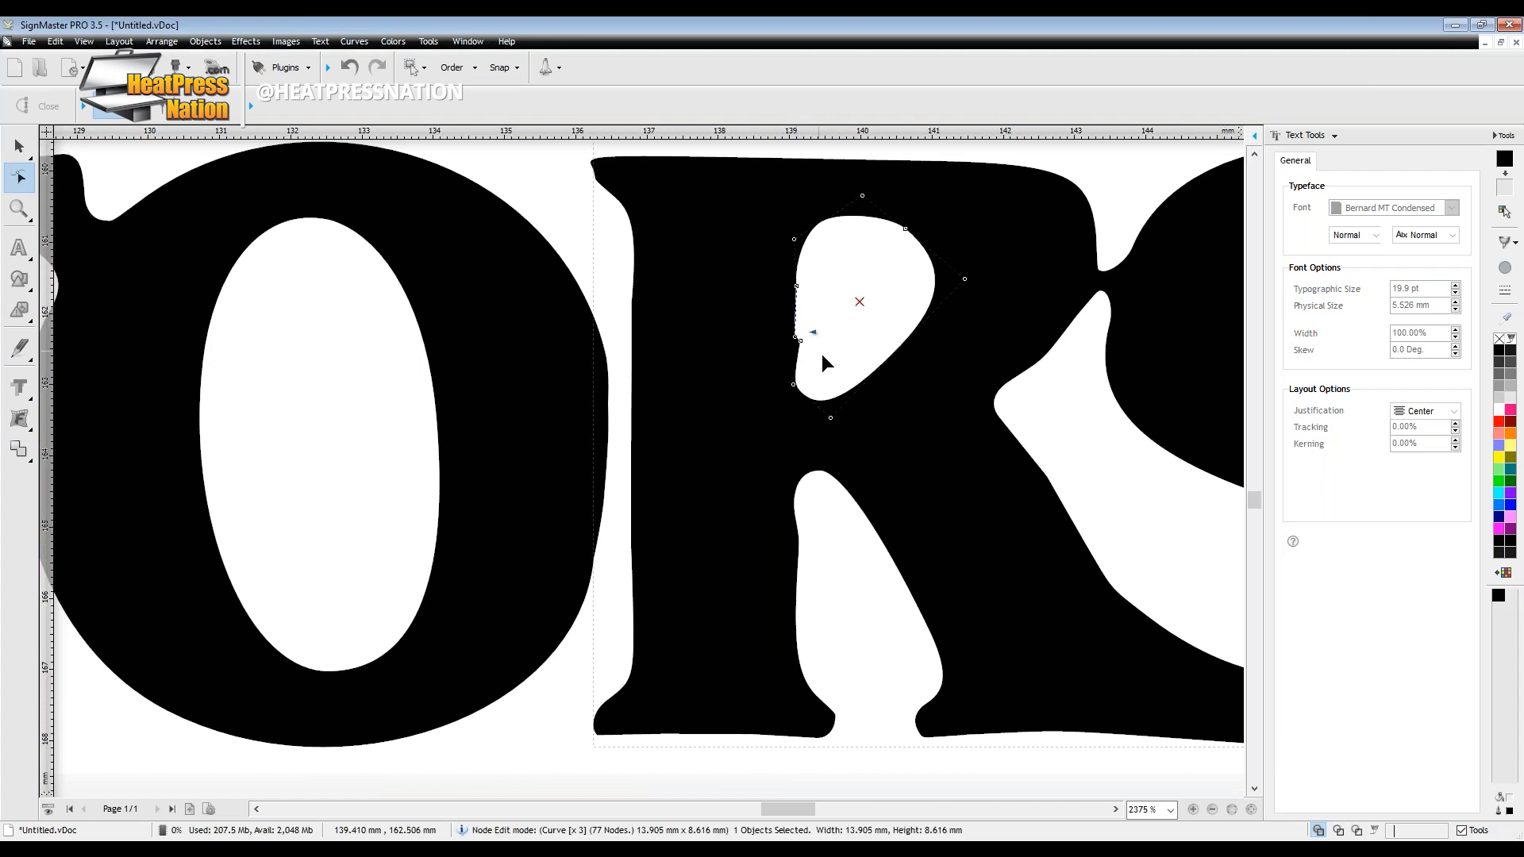
click(795, 350)
drag(795, 354, 794, 358)
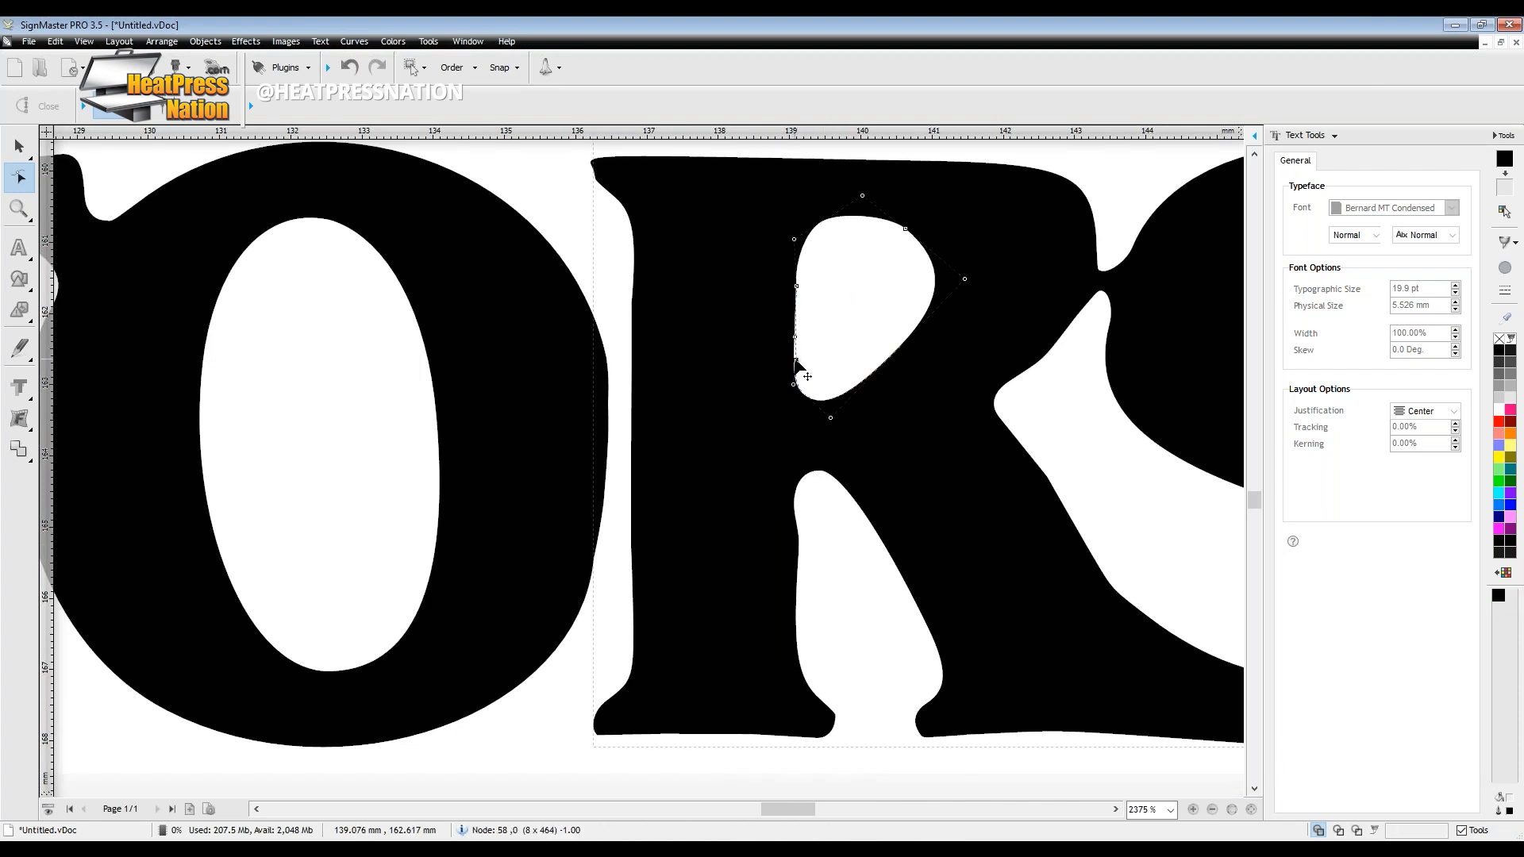
click(798, 540)
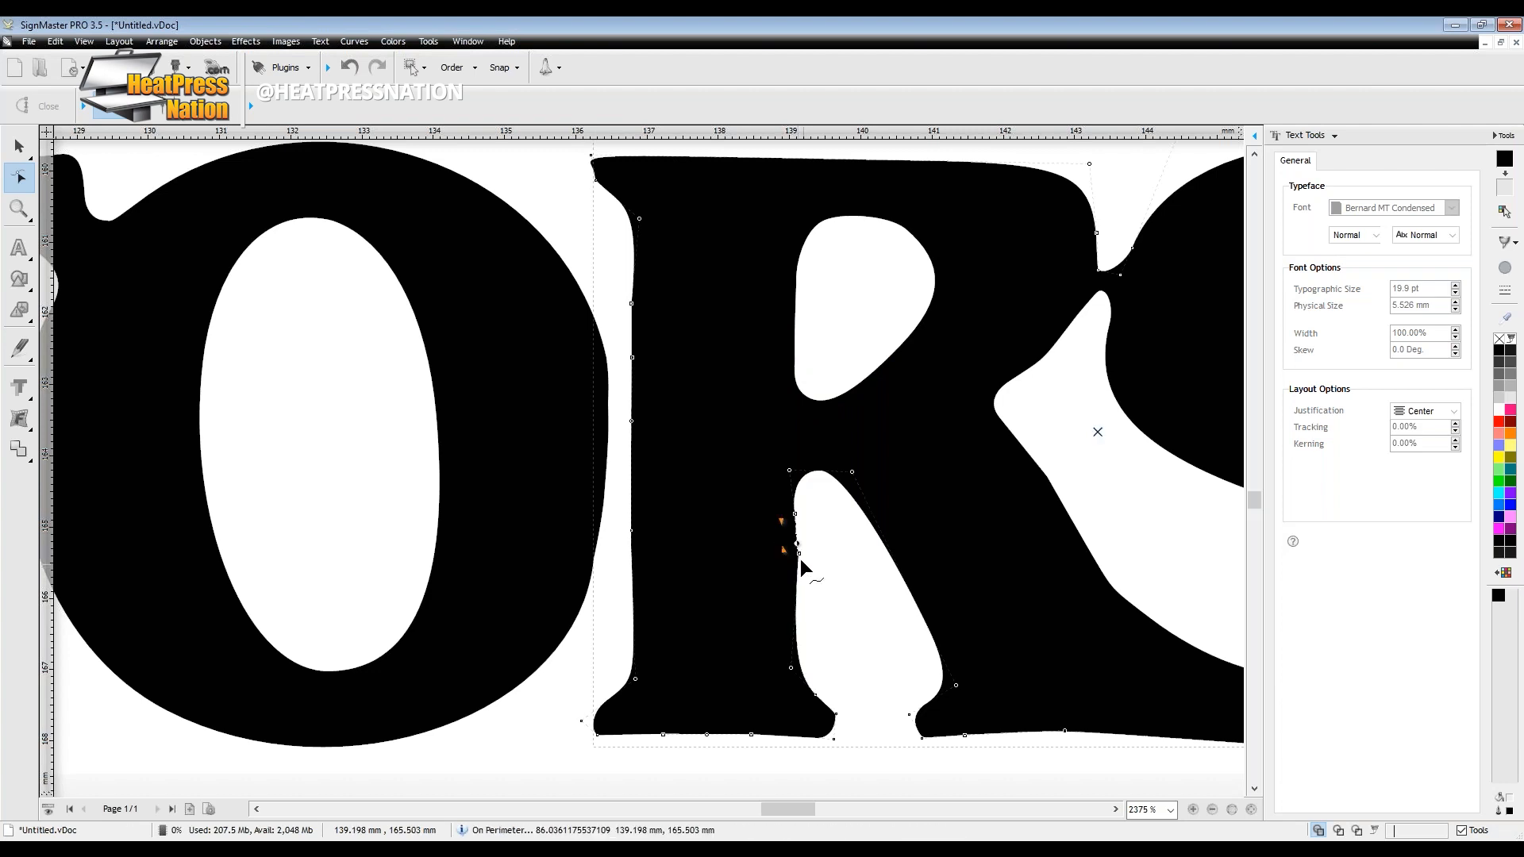
click(794, 557)
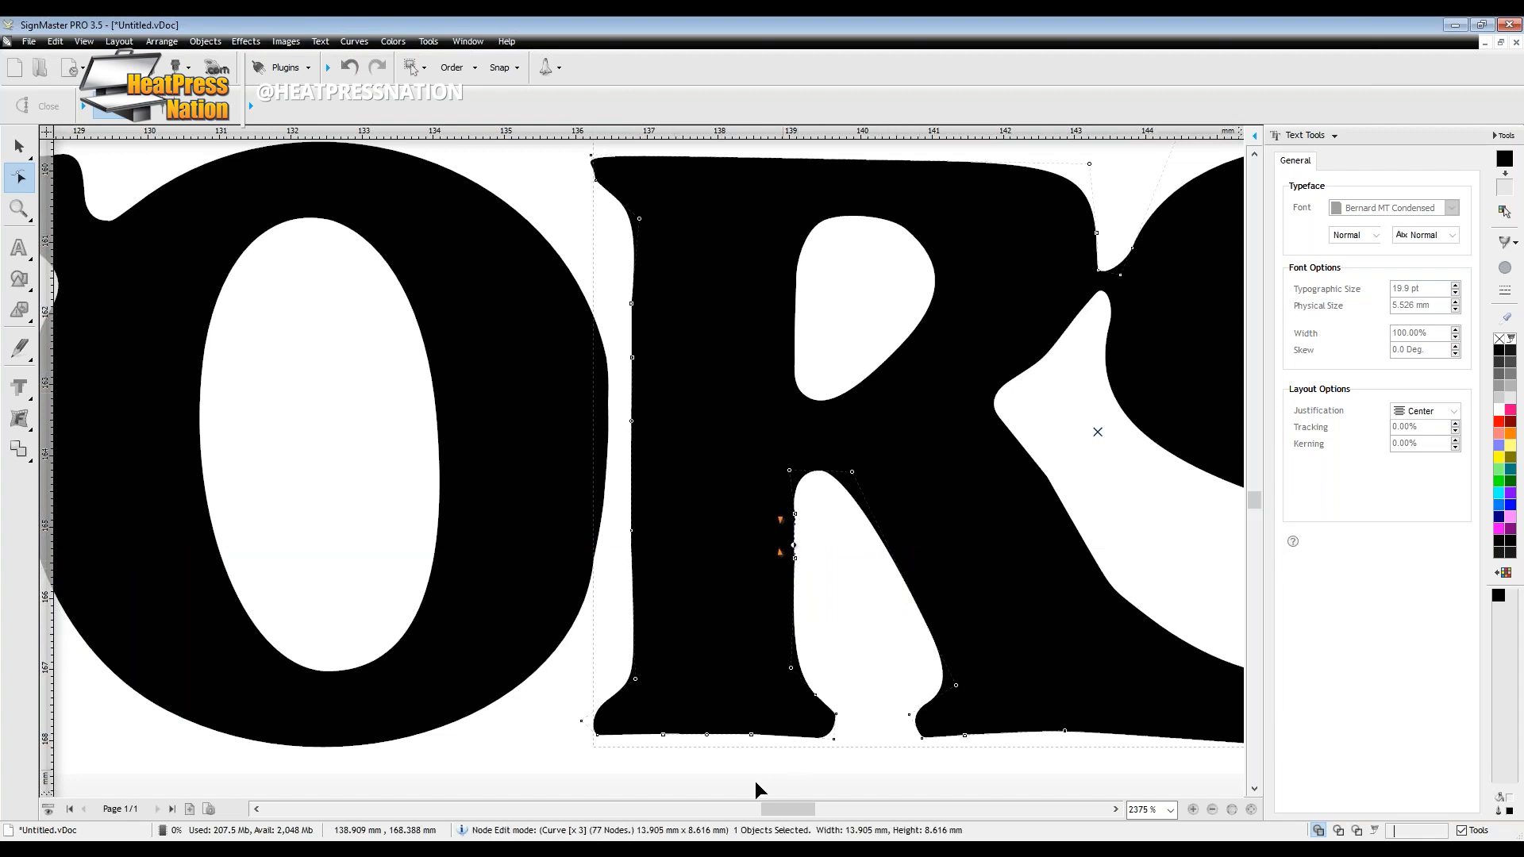
Level the bottom edges of the R's right leg and left foot by repositioning their baseline nodes.
drag(789, 807, 807, 805)
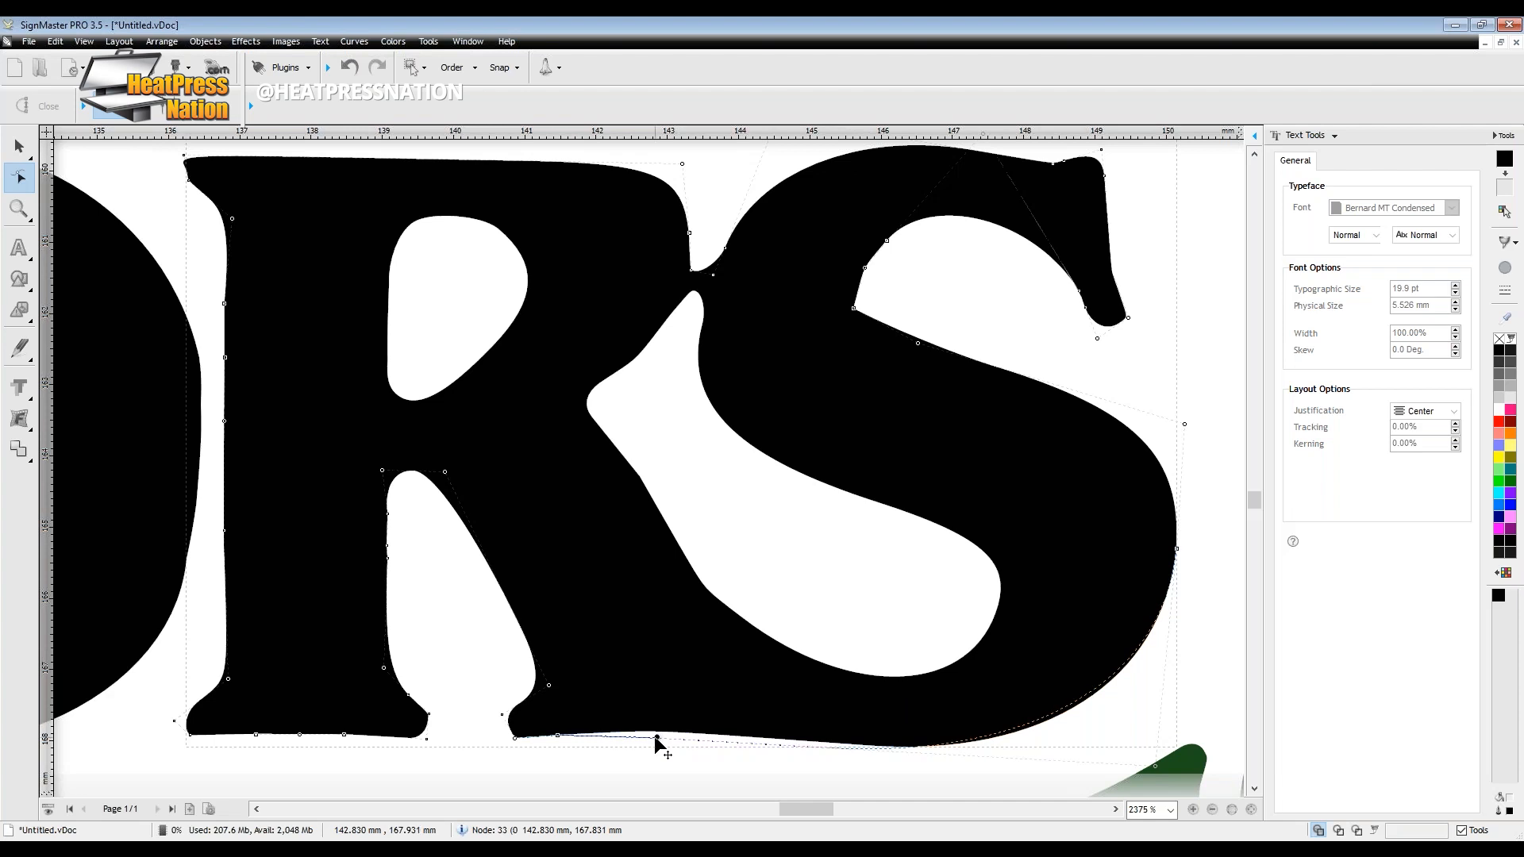
drag(655, 732, 658, 737)
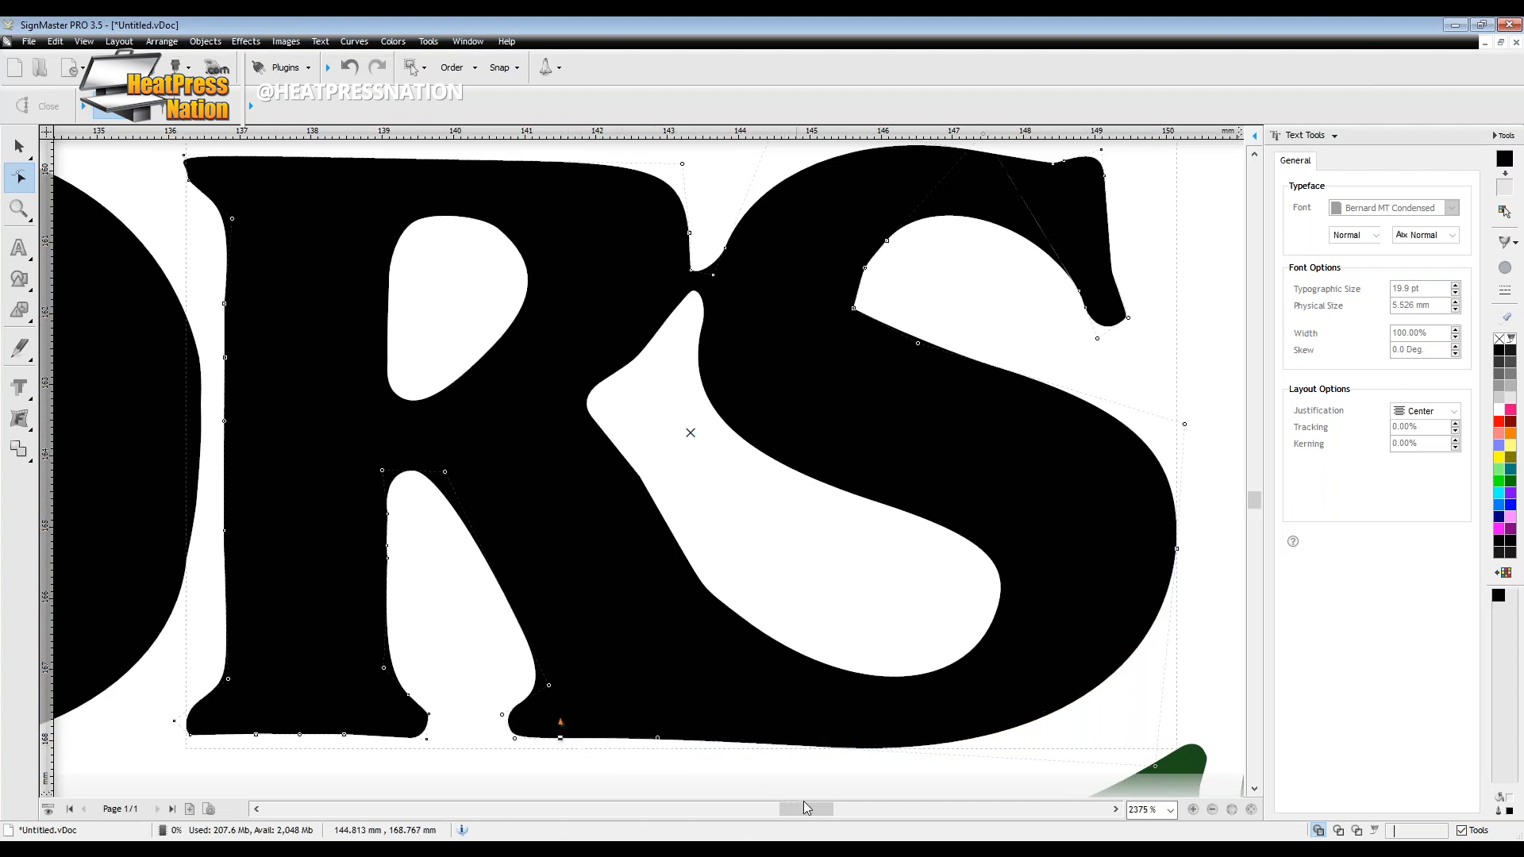
drag(805, 809, 784, 809)
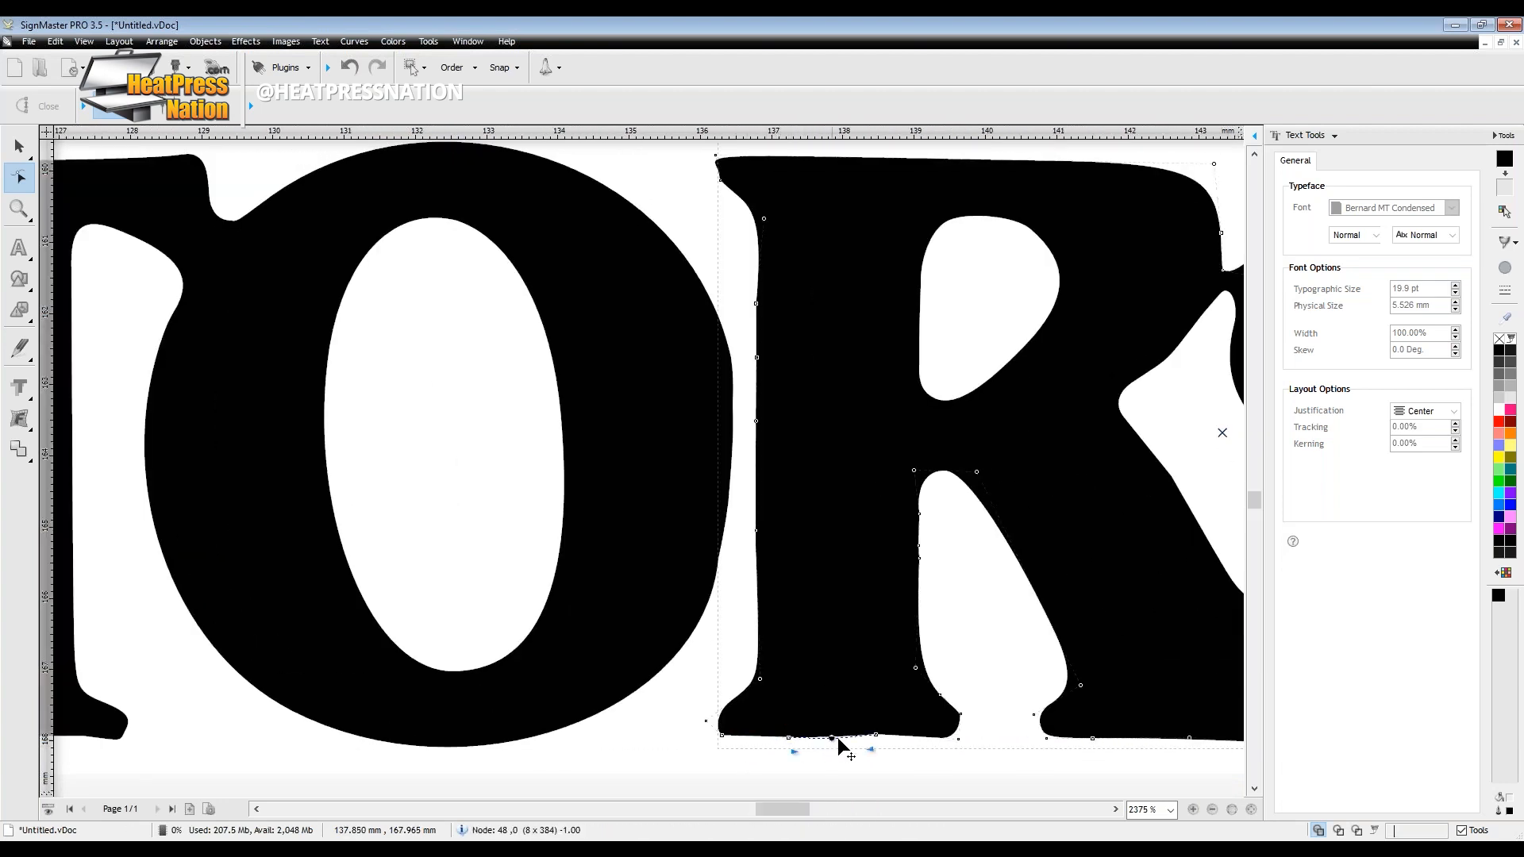
click(876, 735)
drag(876, 735, 878, 739)
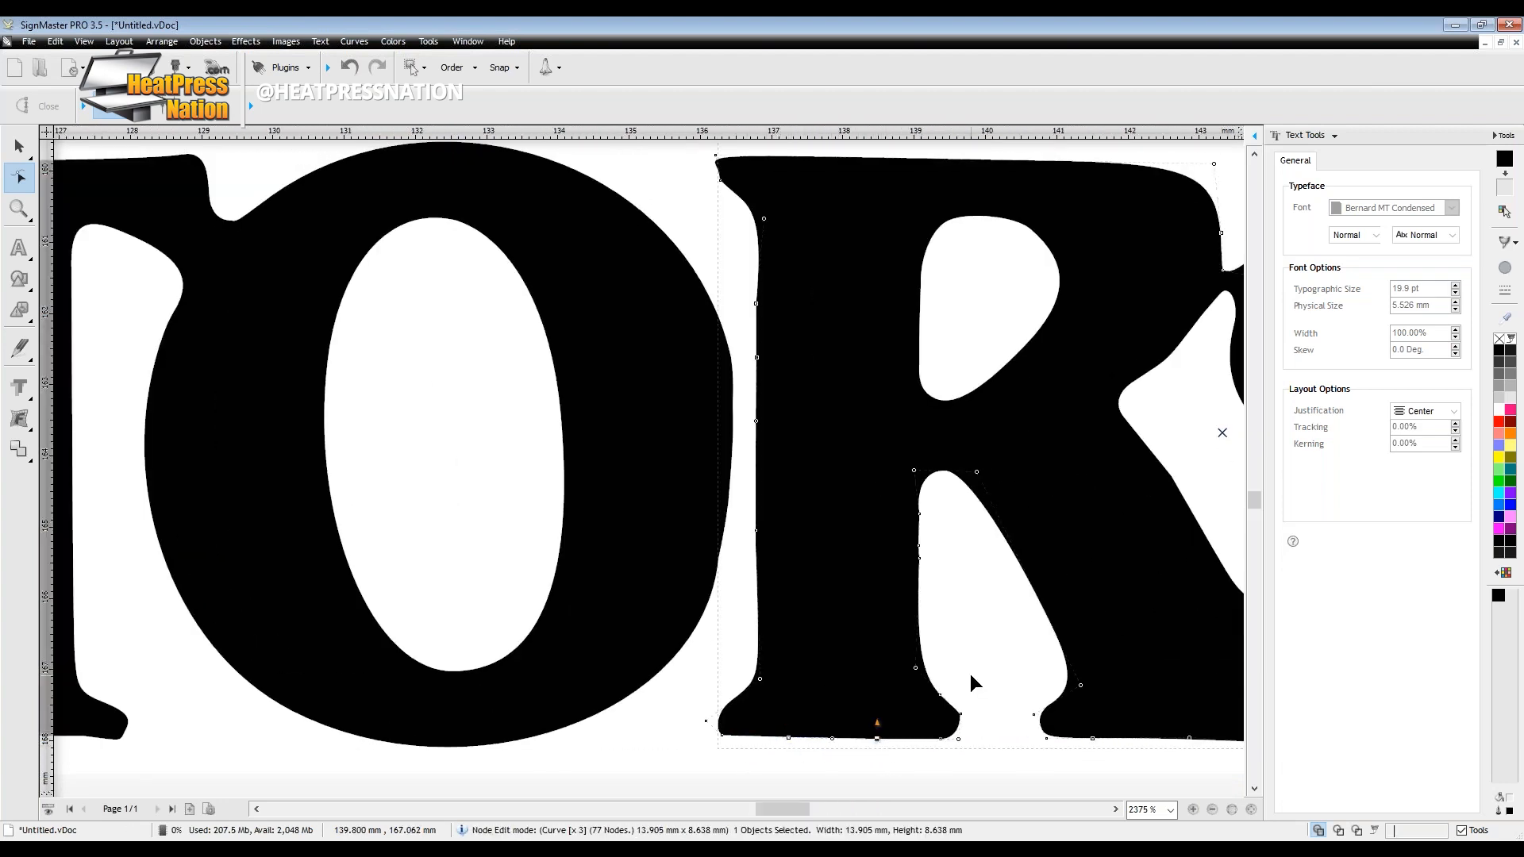
scroll(997, 707, down, 2)
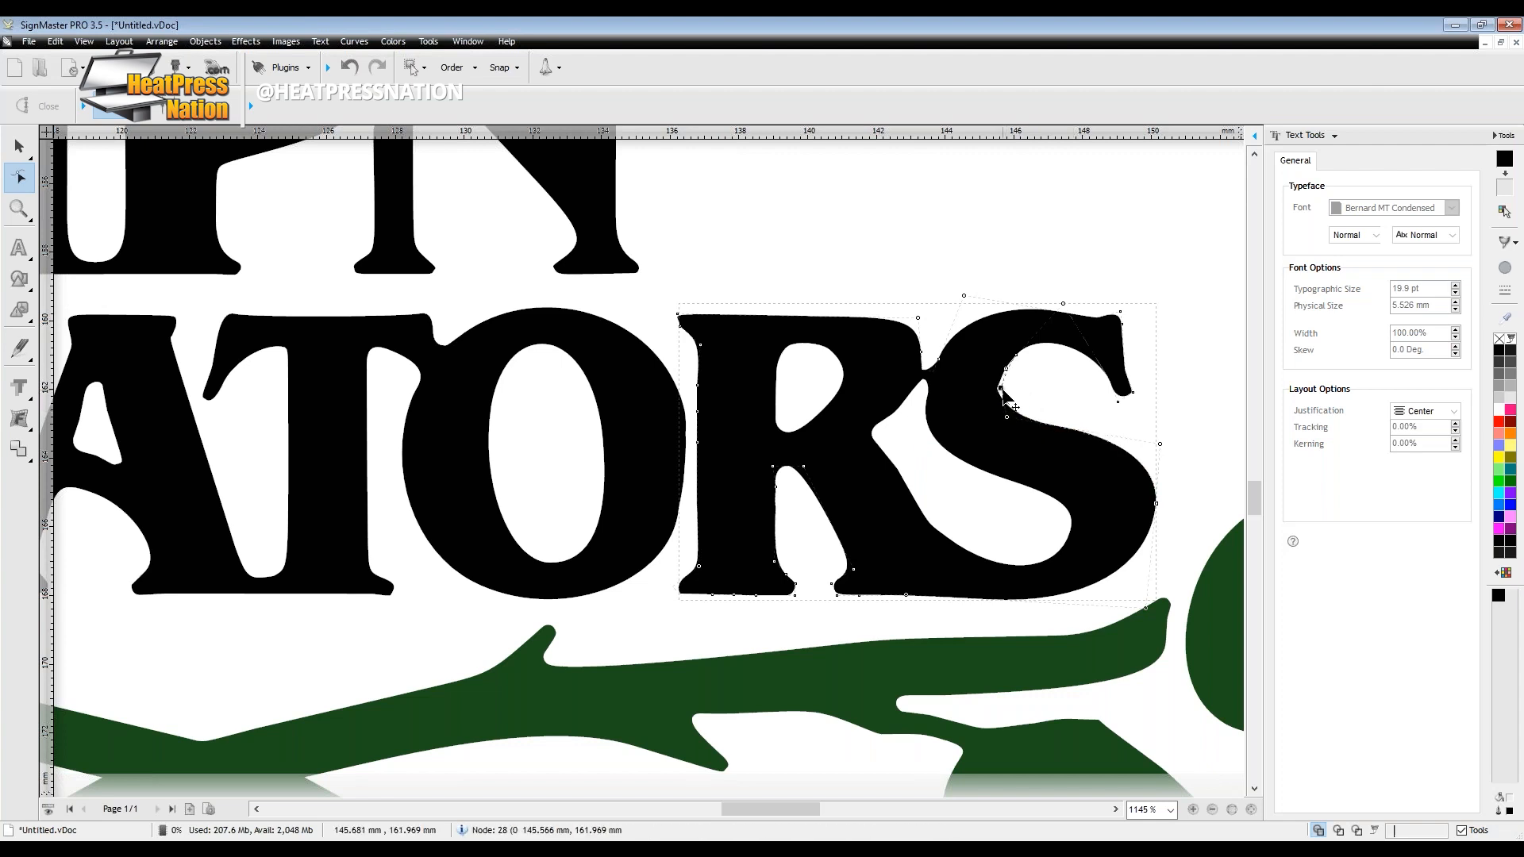
Examine the cleaned-up CREATORS lettering up close, and the complete rose logo, for remaining tracing flaws.
click(1001, 389)
scroll(1067, 381, up, 2)
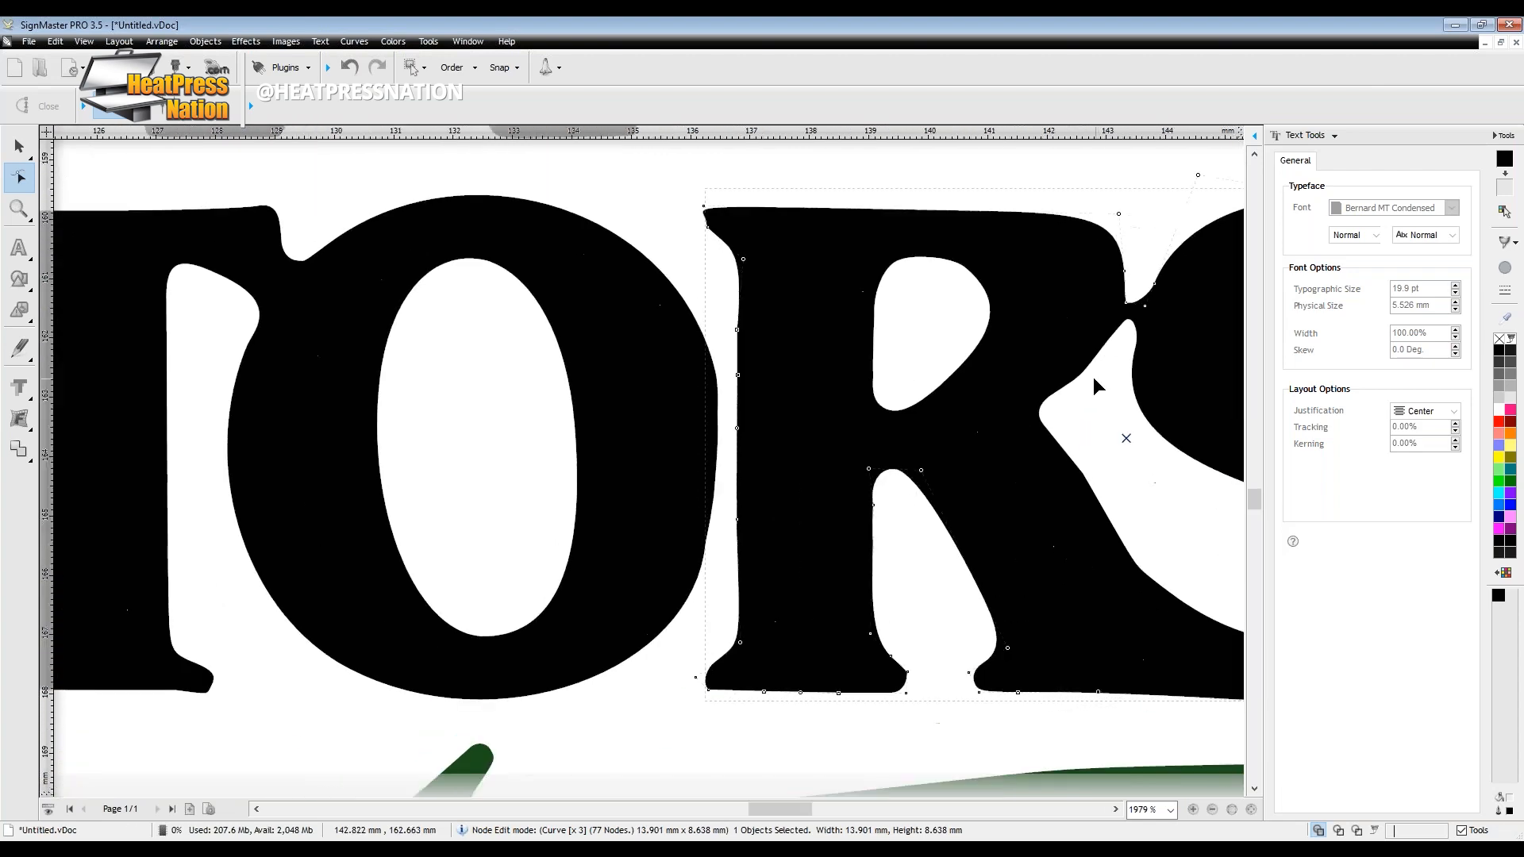
scroll(787, 421, down, 4)
scroll(788, 421, down, 3)
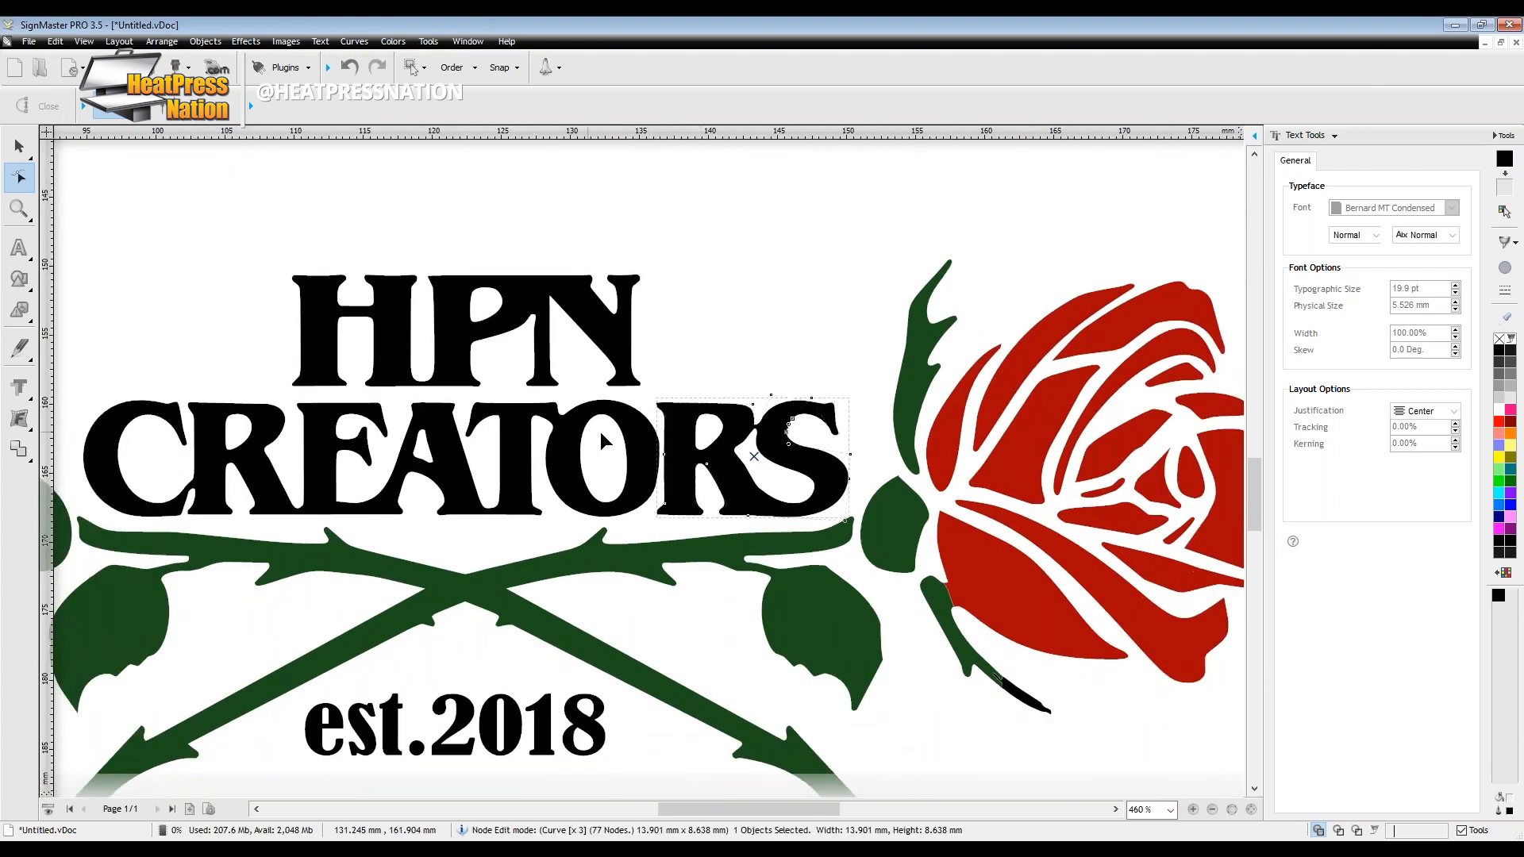
mouse_move(734, 800)
mouse_down()
mouse_move(645, 804)
mouse_move(709, 807)
mouse_up()
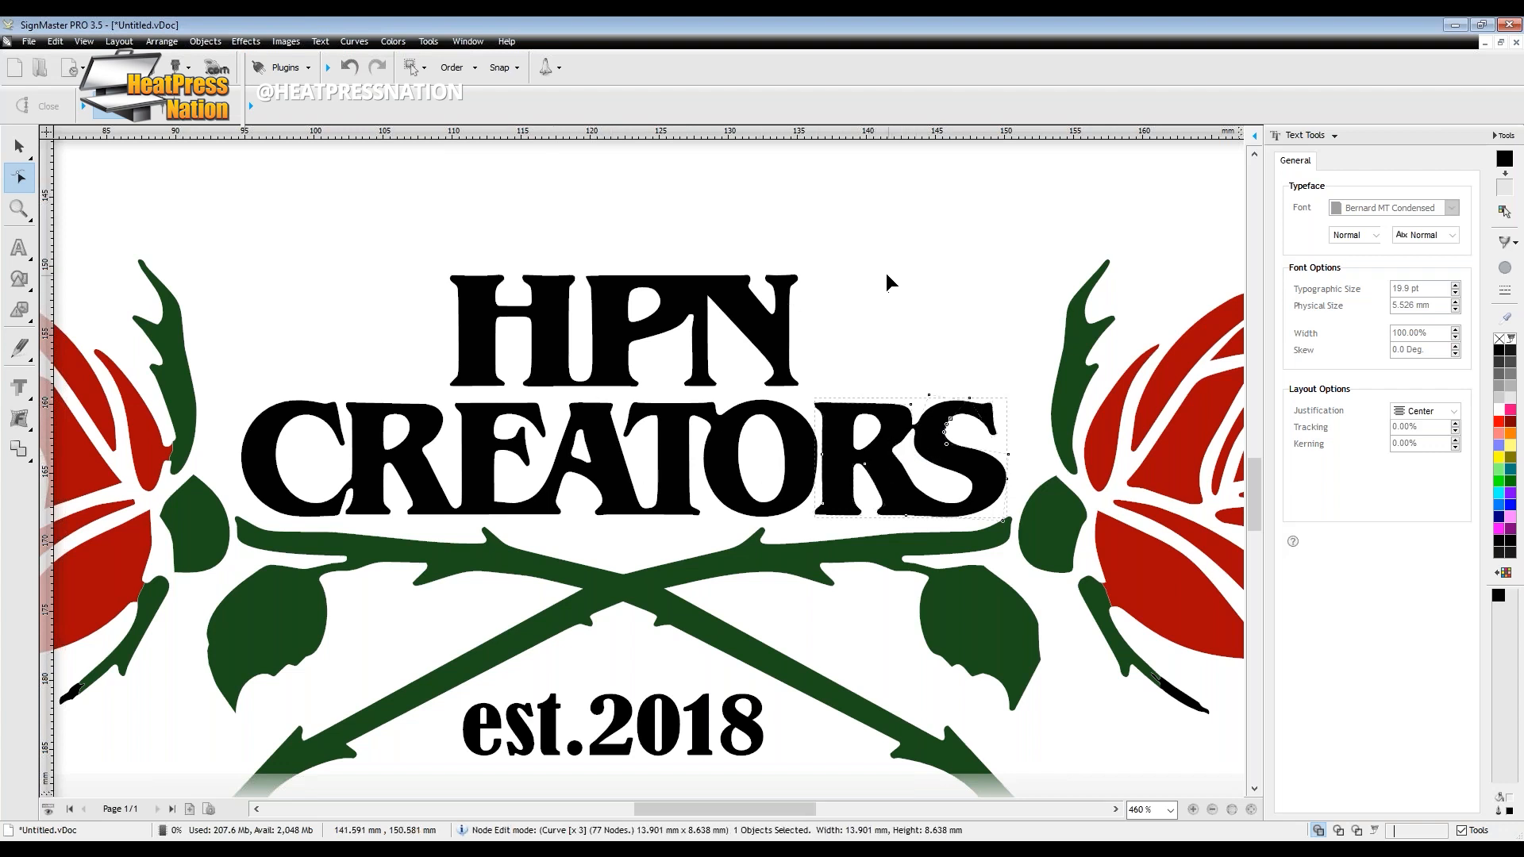
scroll(830, 361, down, 3)
scroll(819, 368, down, 1)
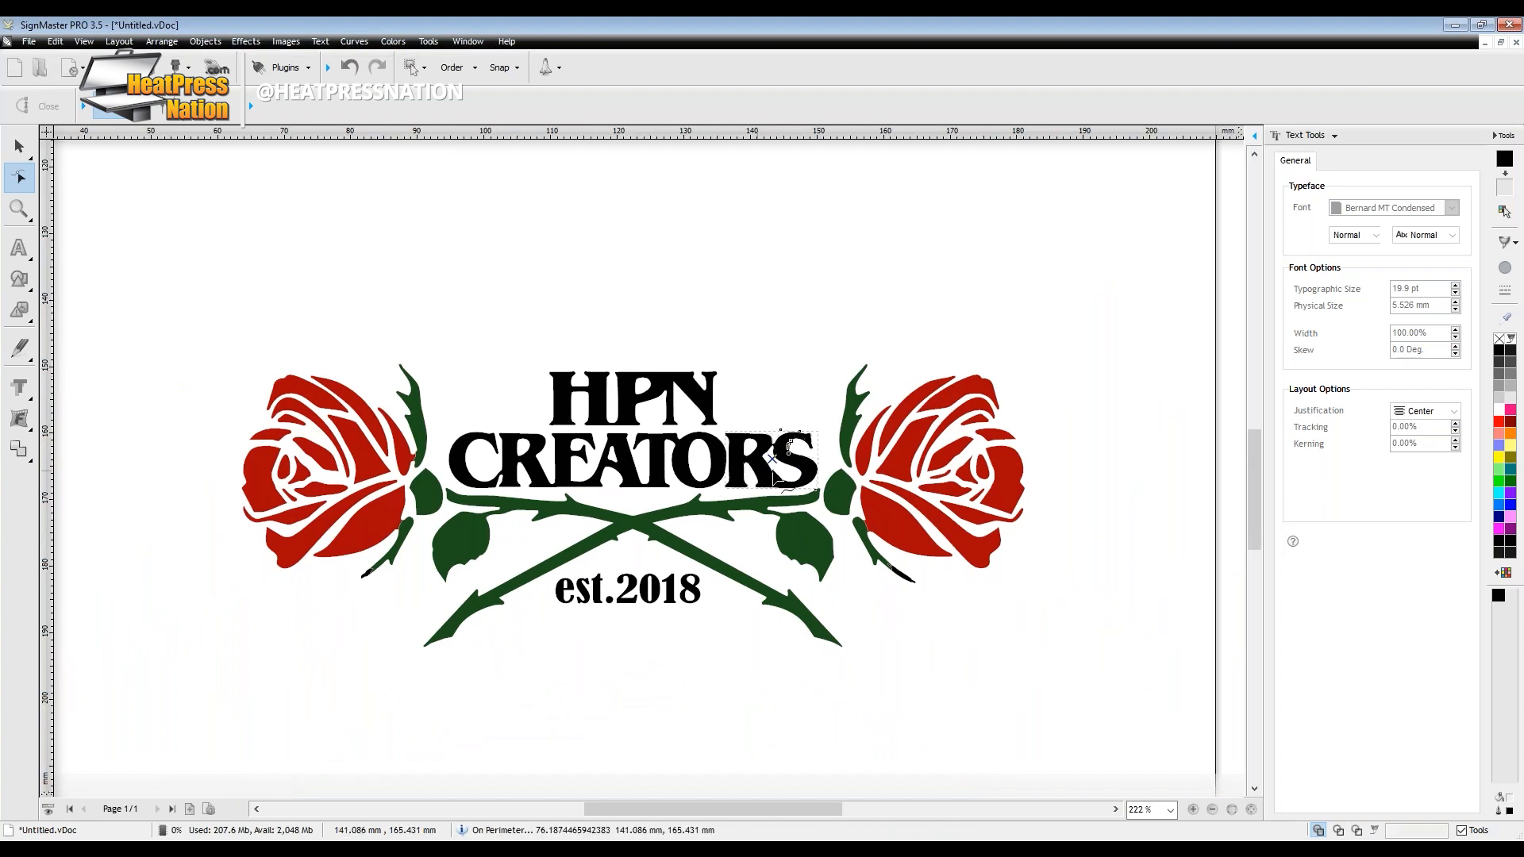
Select the entire rose logo and move it off the page, beside the page's lower right edge.
scroll(743, 521, down, 5)
scroll(643, 462, down, 1)
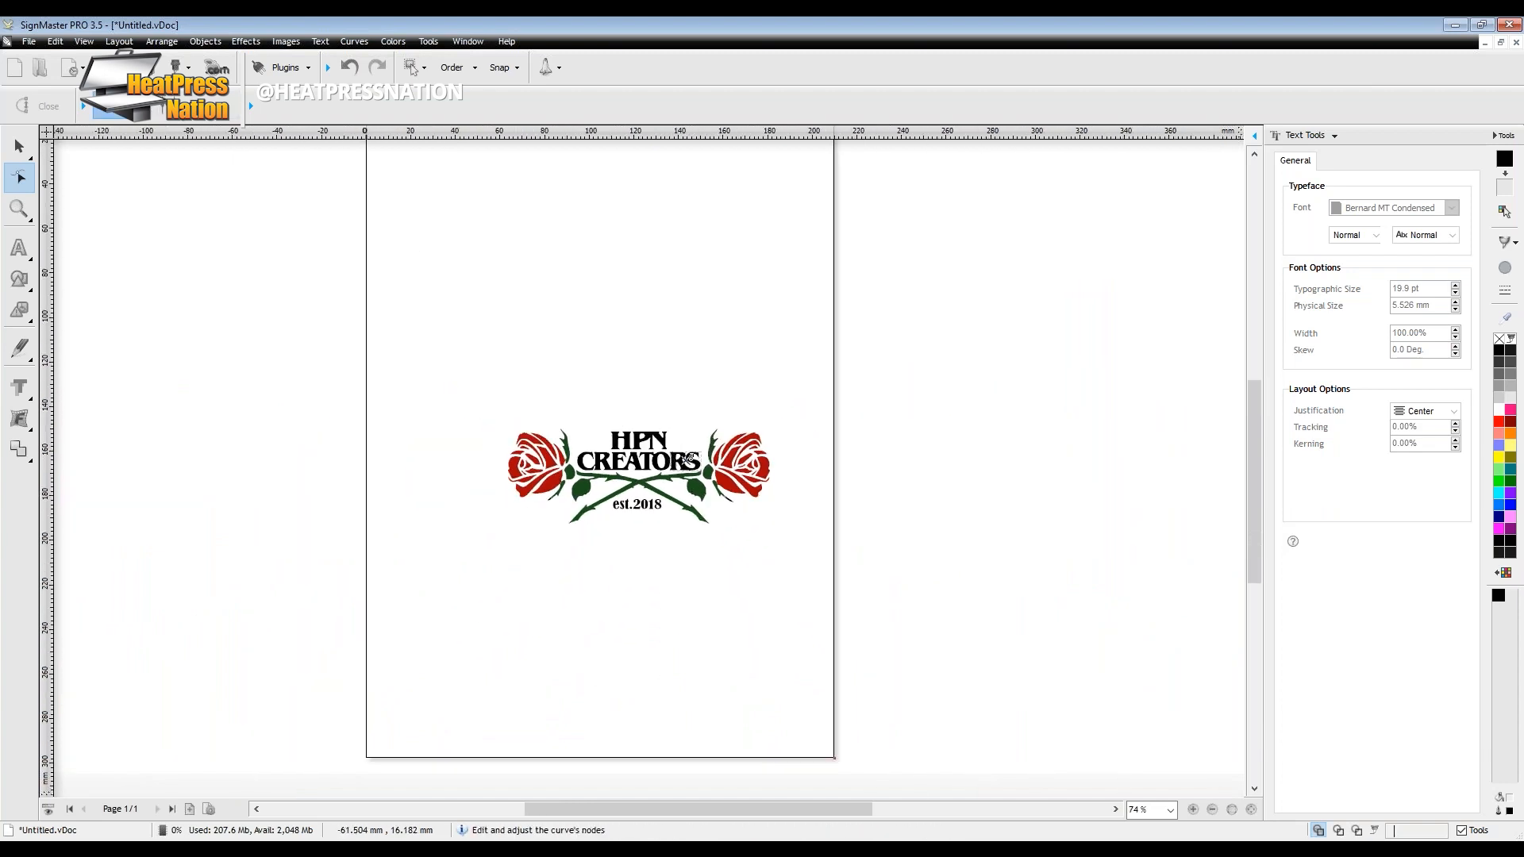
click(19, 147)
drag(296, 296, 826, 560)
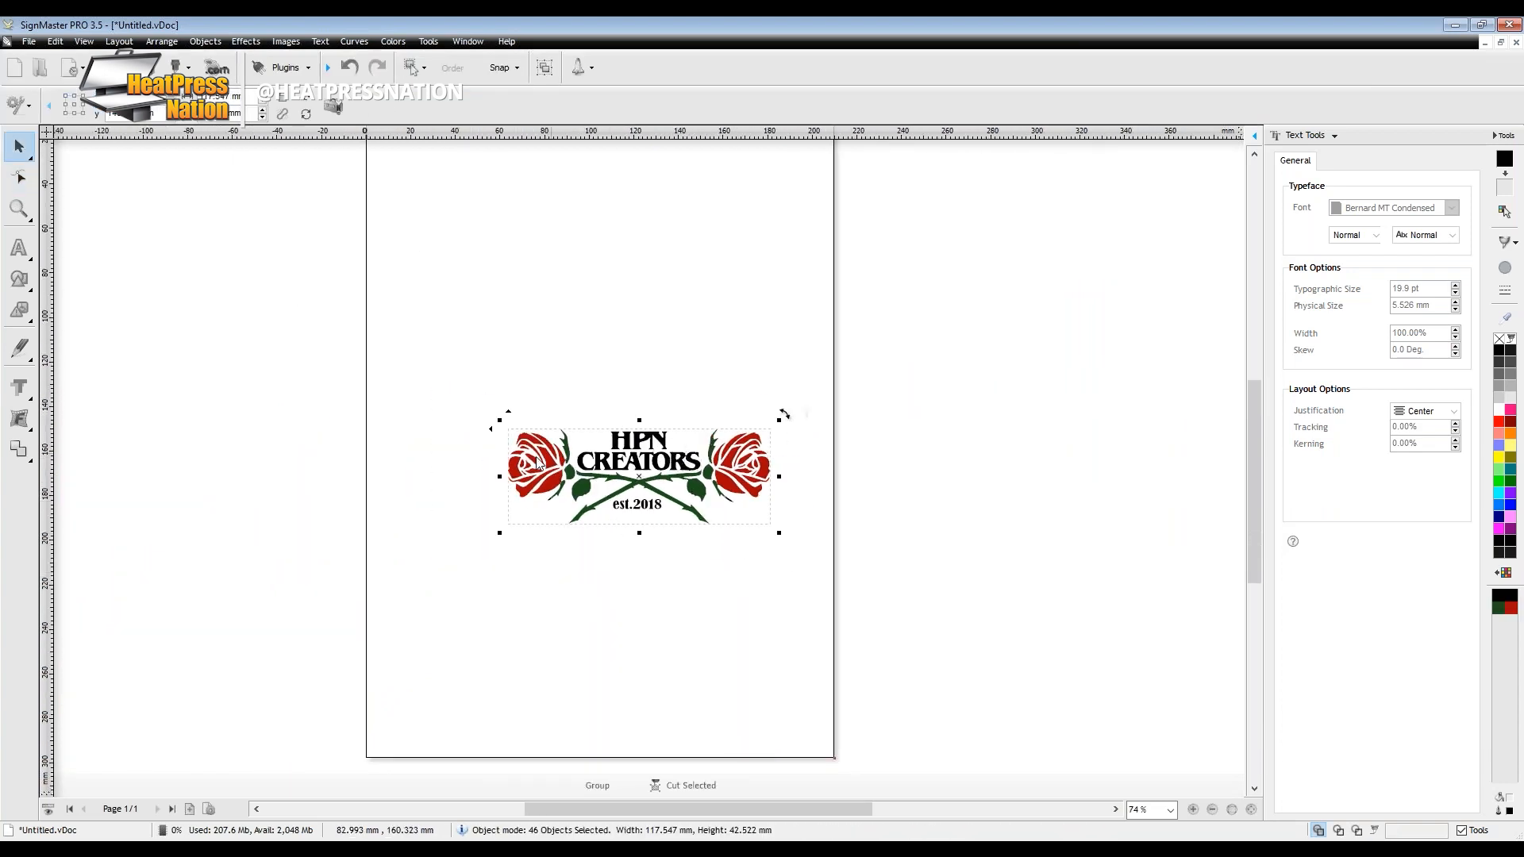
drag(538, 463, 935, 615)
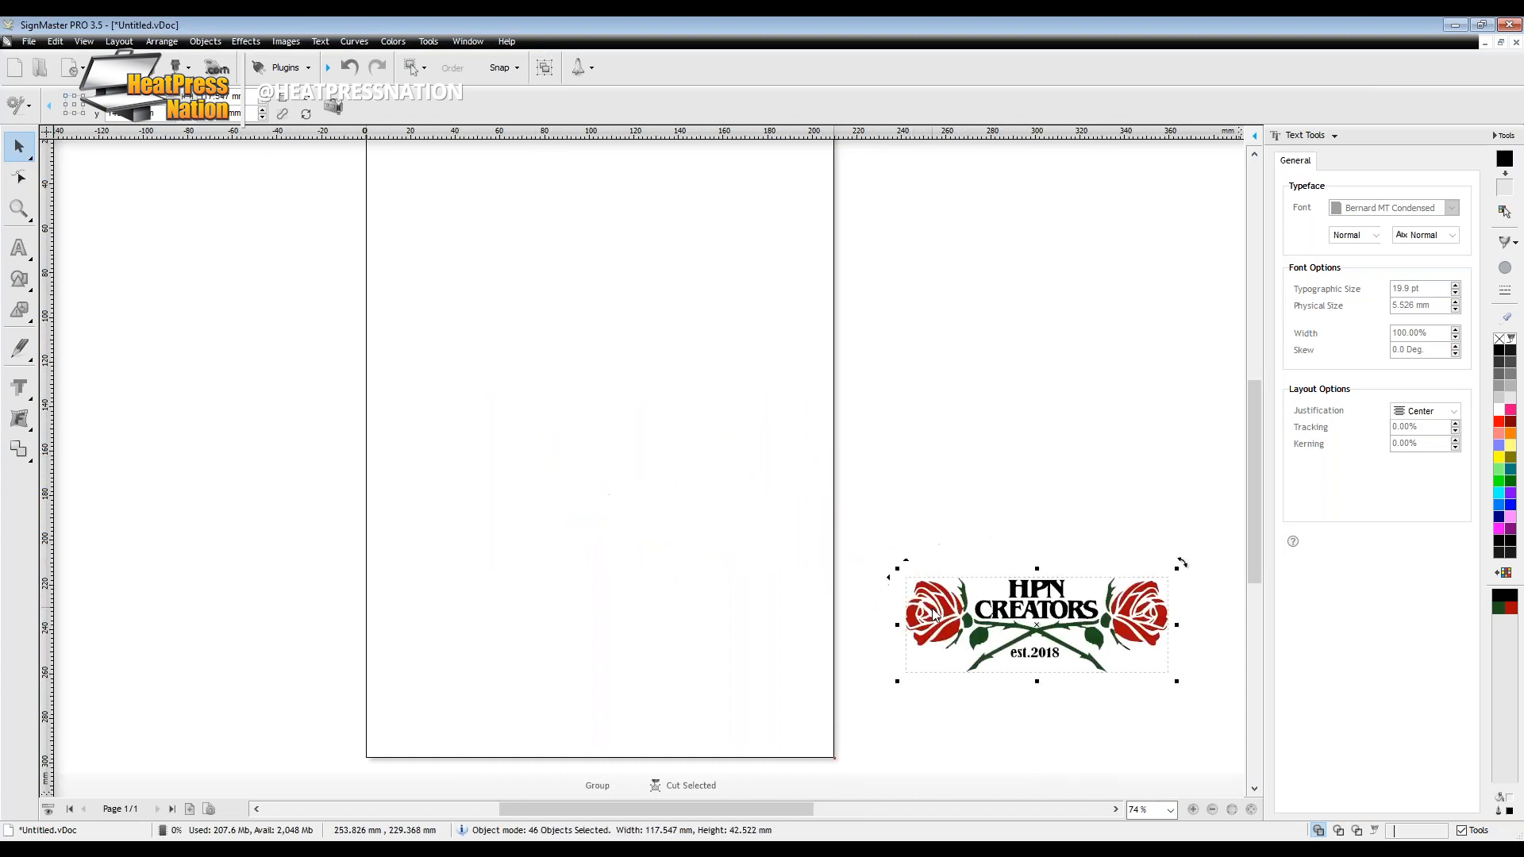
Add the number "19" and, above it, the player's surname in capitals as separate Bernard MT Condensed text objects on the page.
click(19, 248)
click(564, 430)
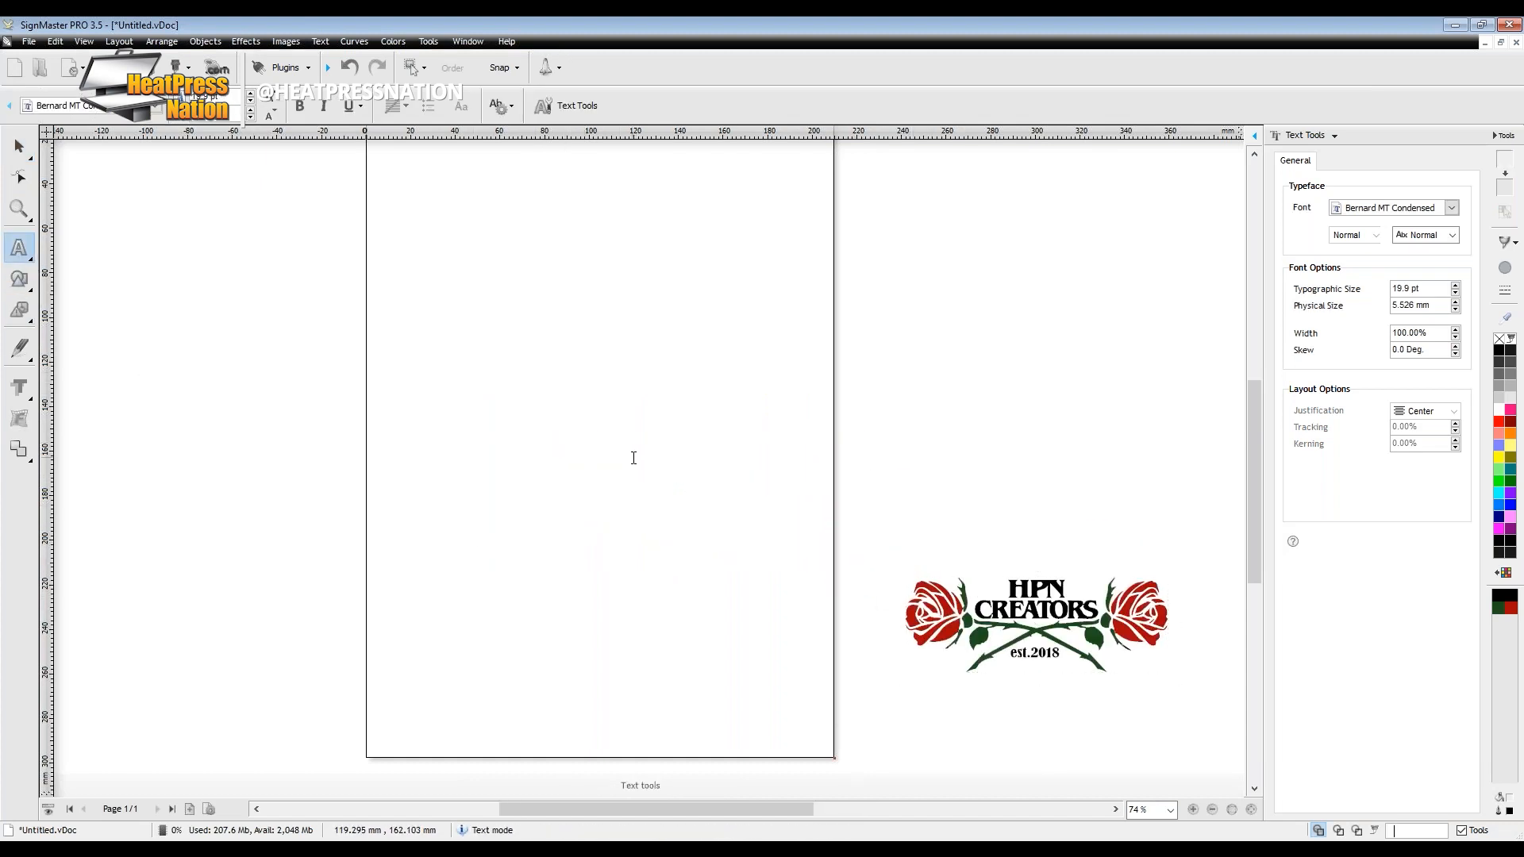
text(19)
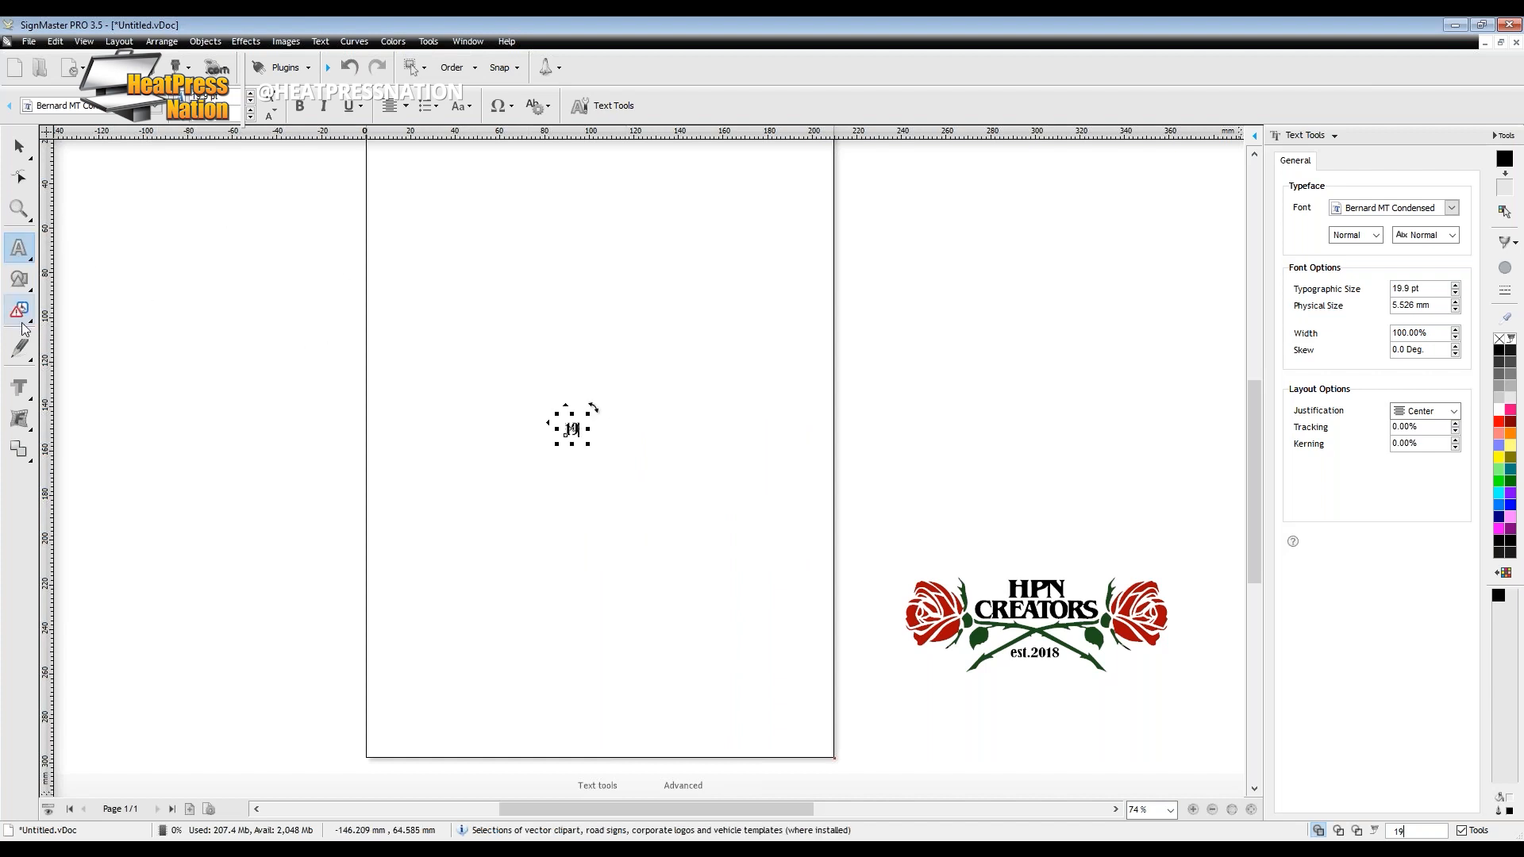
click(548, 320)
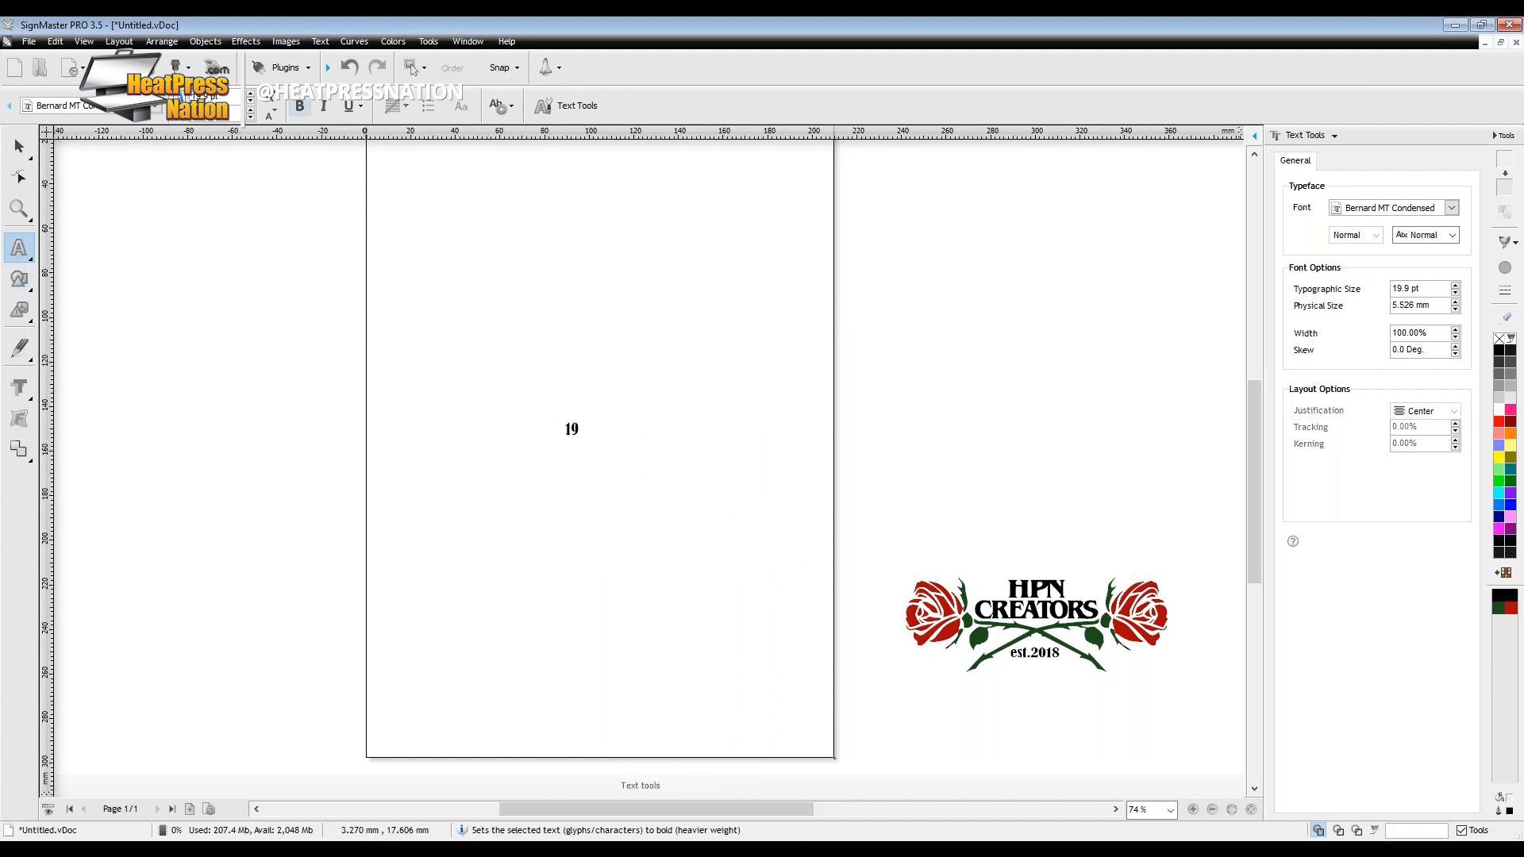
text(BARBOSA)
key(Escape)
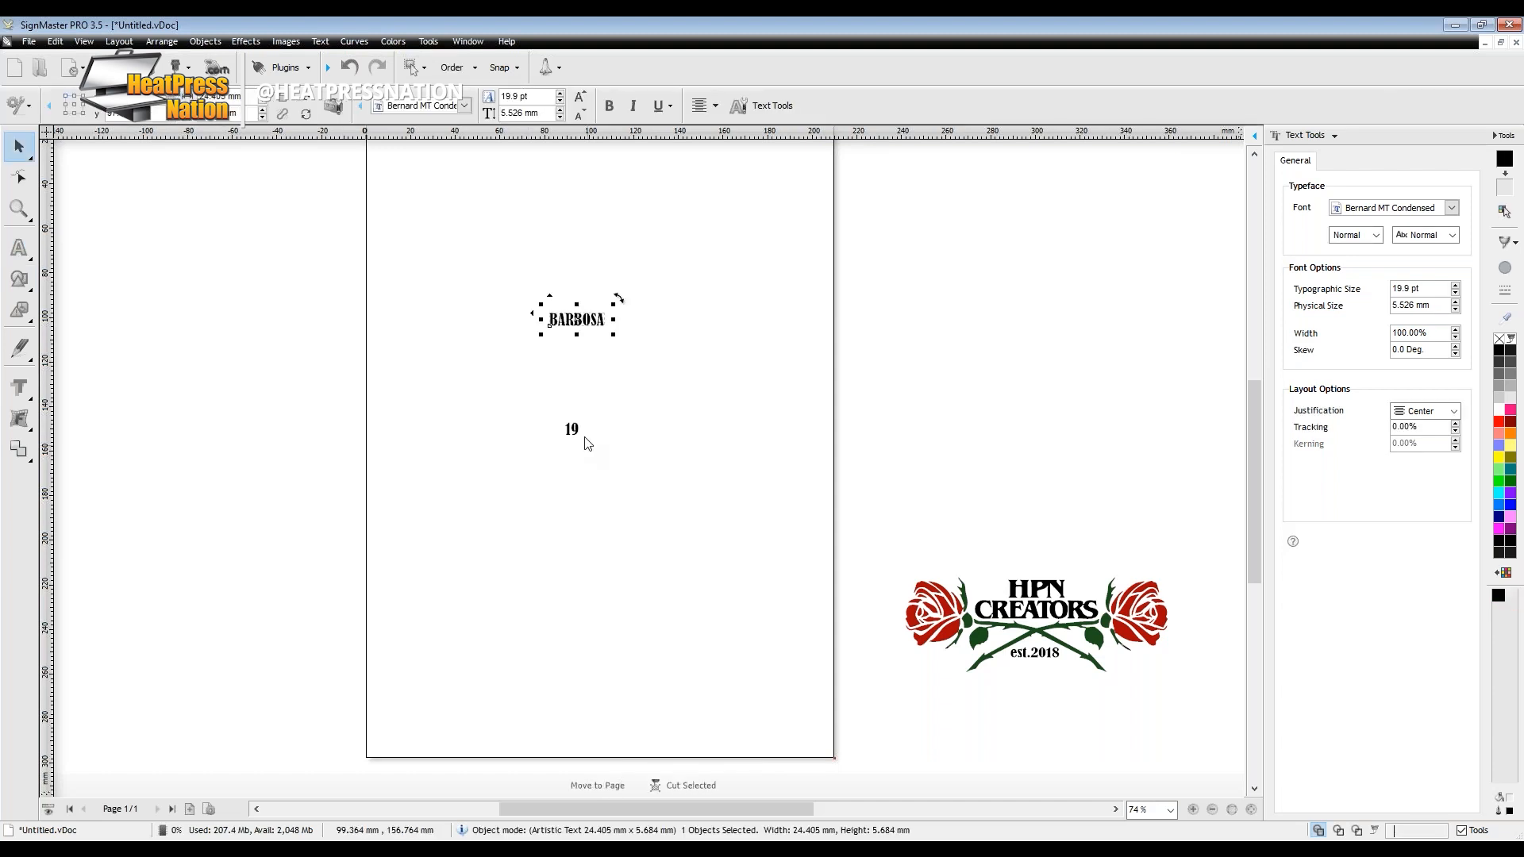
Enlarge the number 19 to about 340 pt and position it in the middle of the page.
click(578, 429)
drag(592, 409, 708, 313)
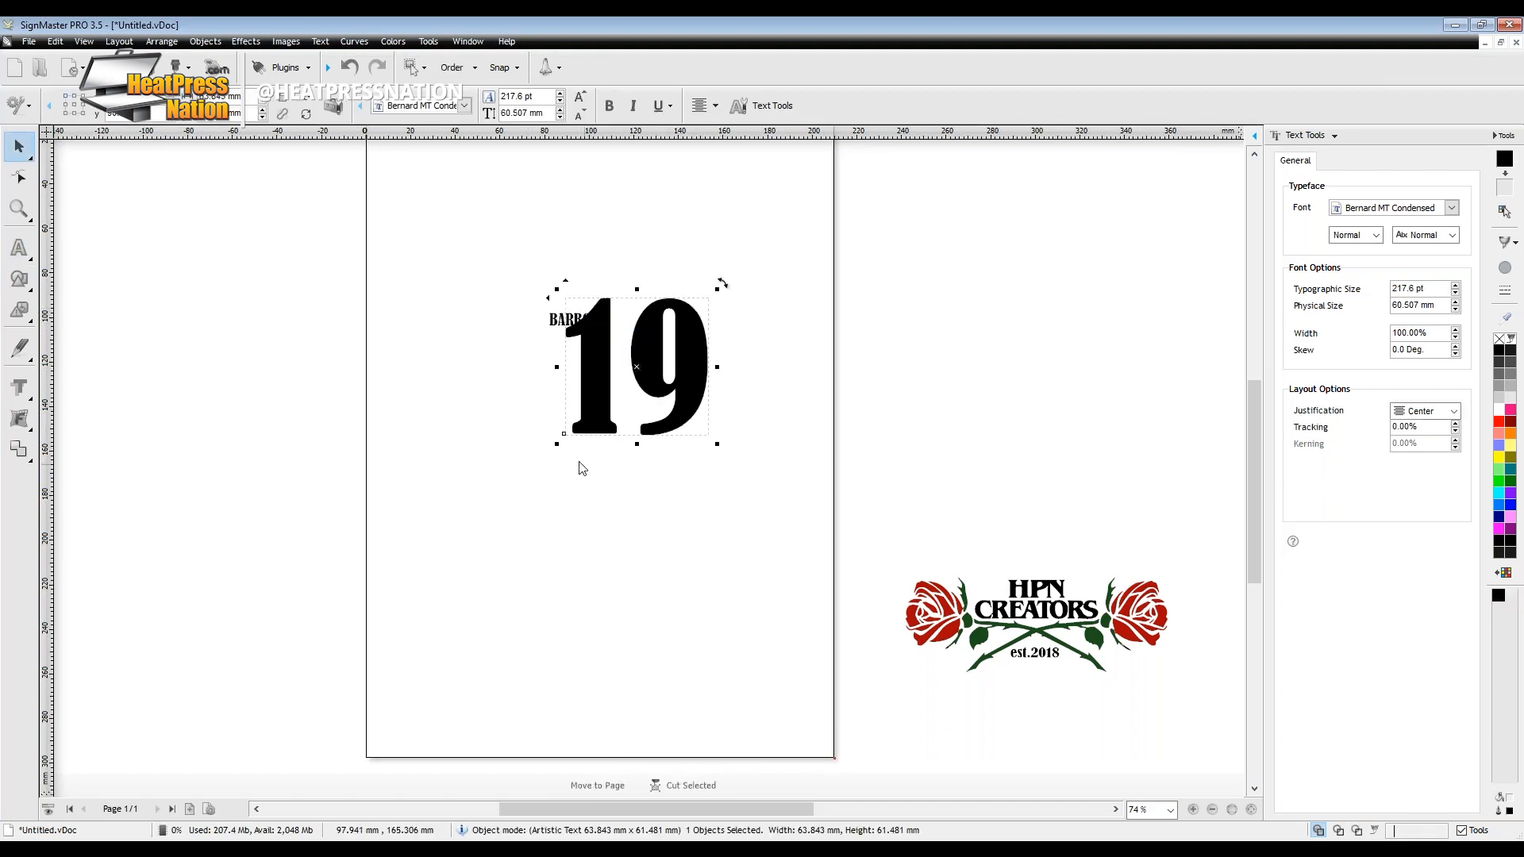
drag(560, 448, 480, 512)
drag(625, 377, 601, 468)
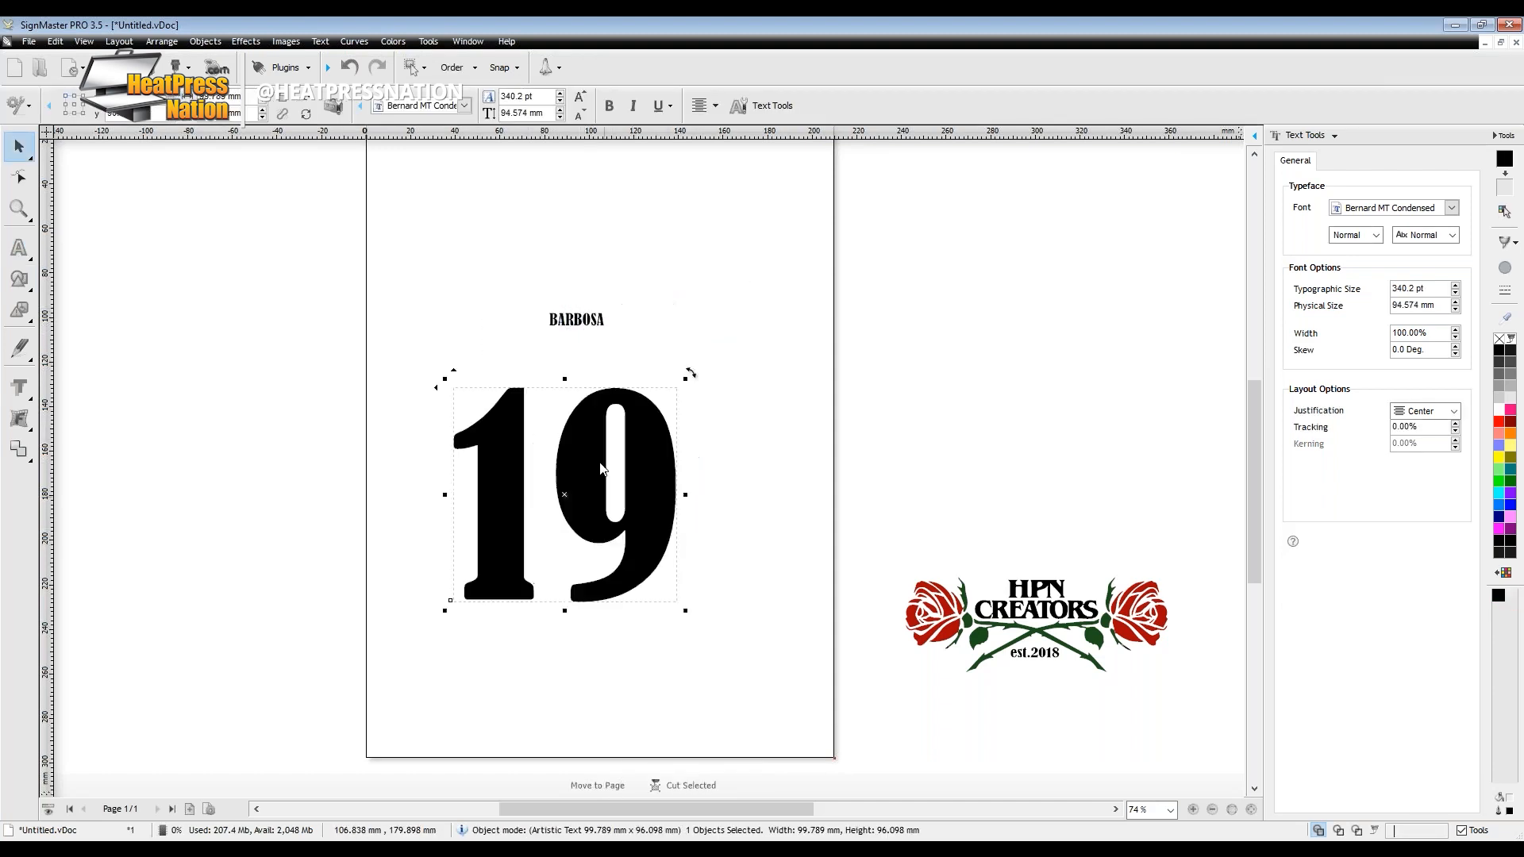
Enlarge the surname to about 95.5 pt, centre it directly above the 19, and deselect it.
click(578, 320)
drag(578, 321, 743, 311)
drag(604, 343, 566, 351)
click(780, 446)
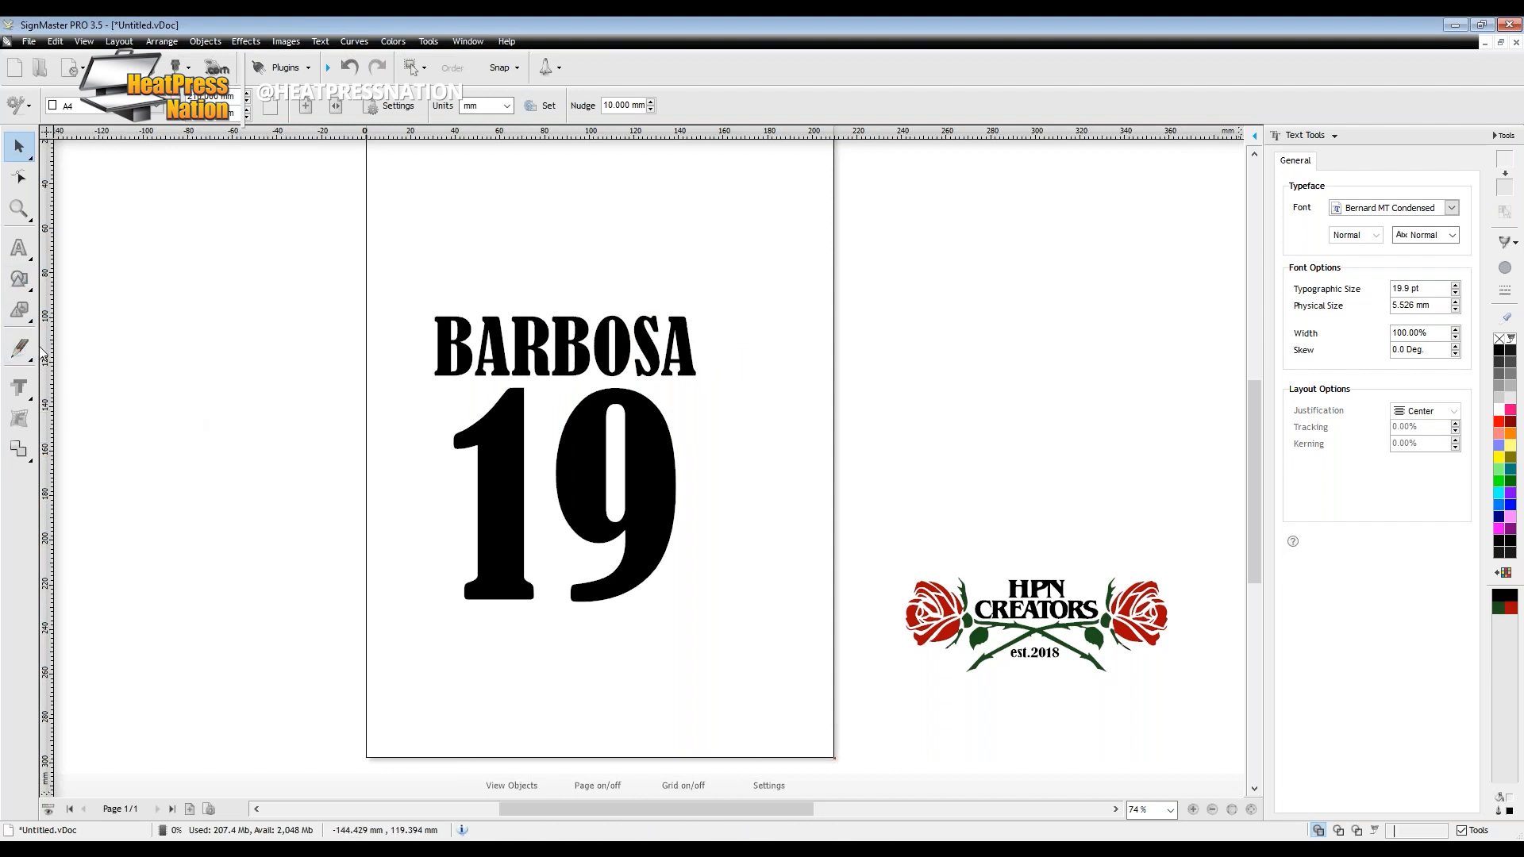
Add the player's surname again as arc text centred beside the number 19.
click(19, 248)
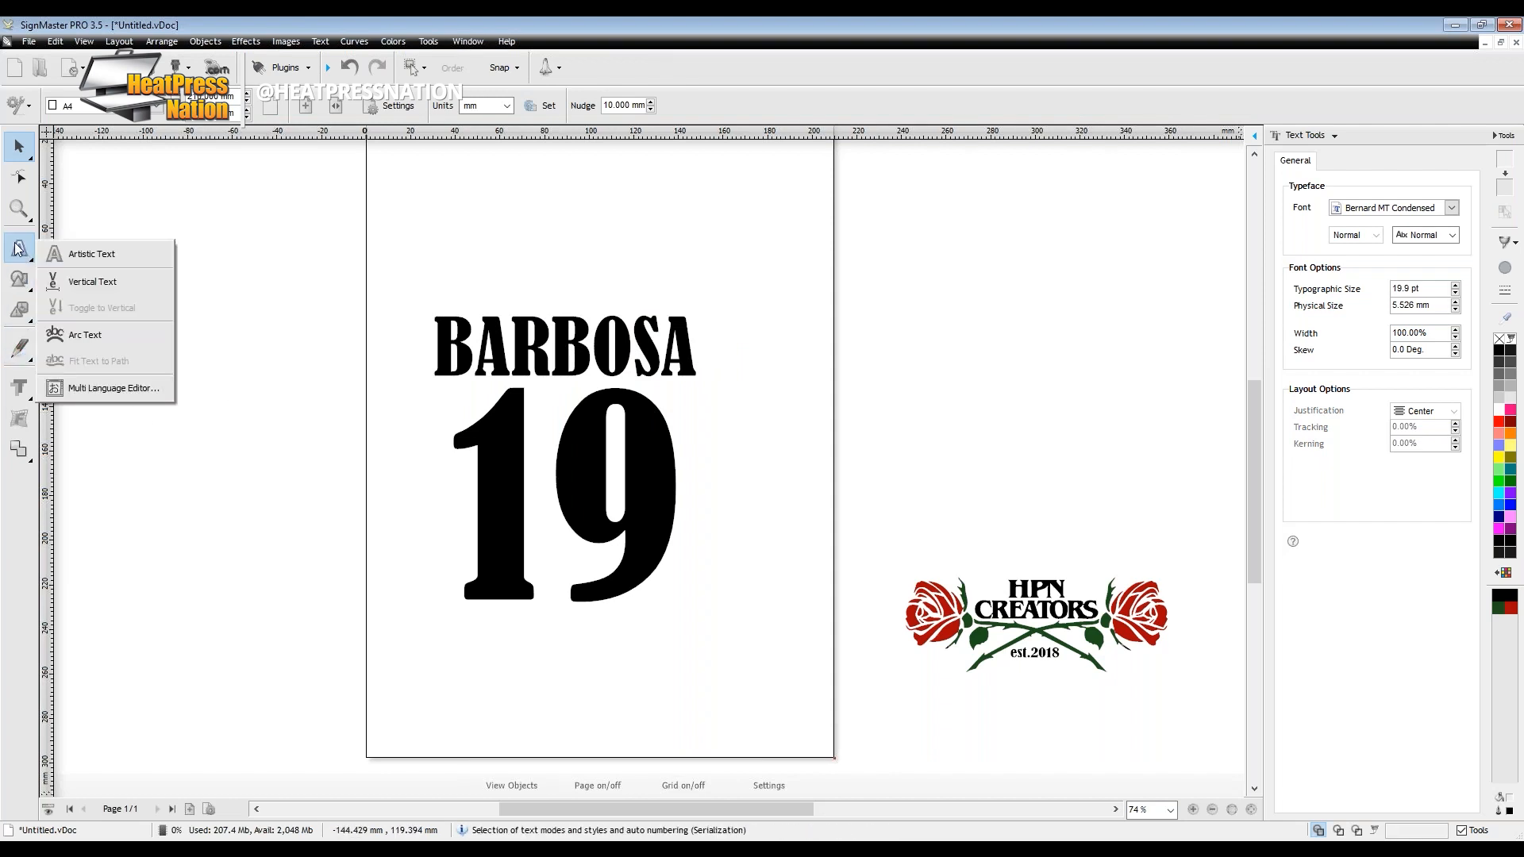
click(88, 331)
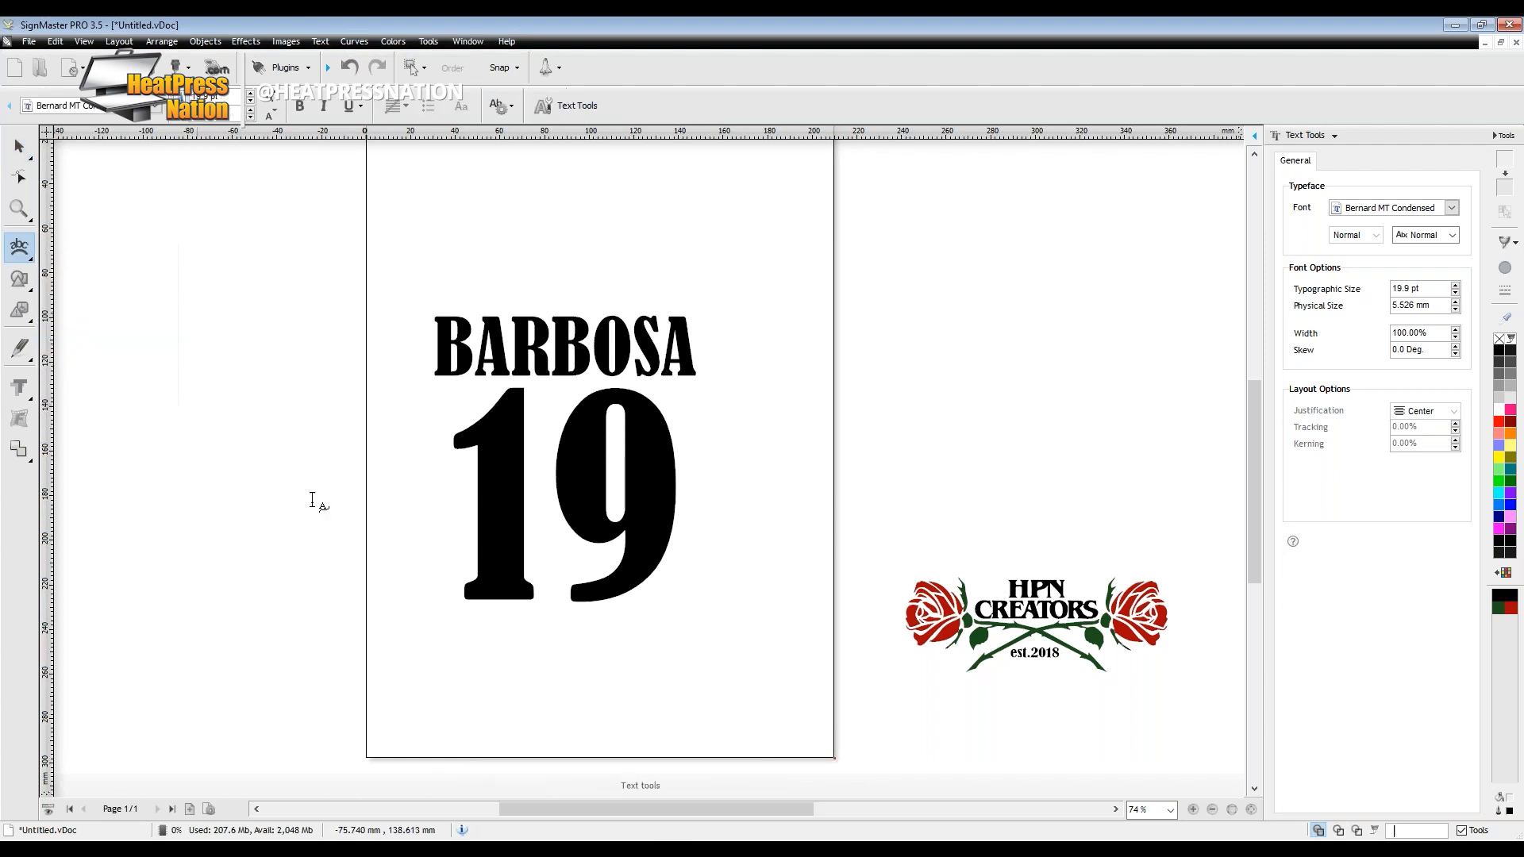
click(555, 548)
click(19, 242)
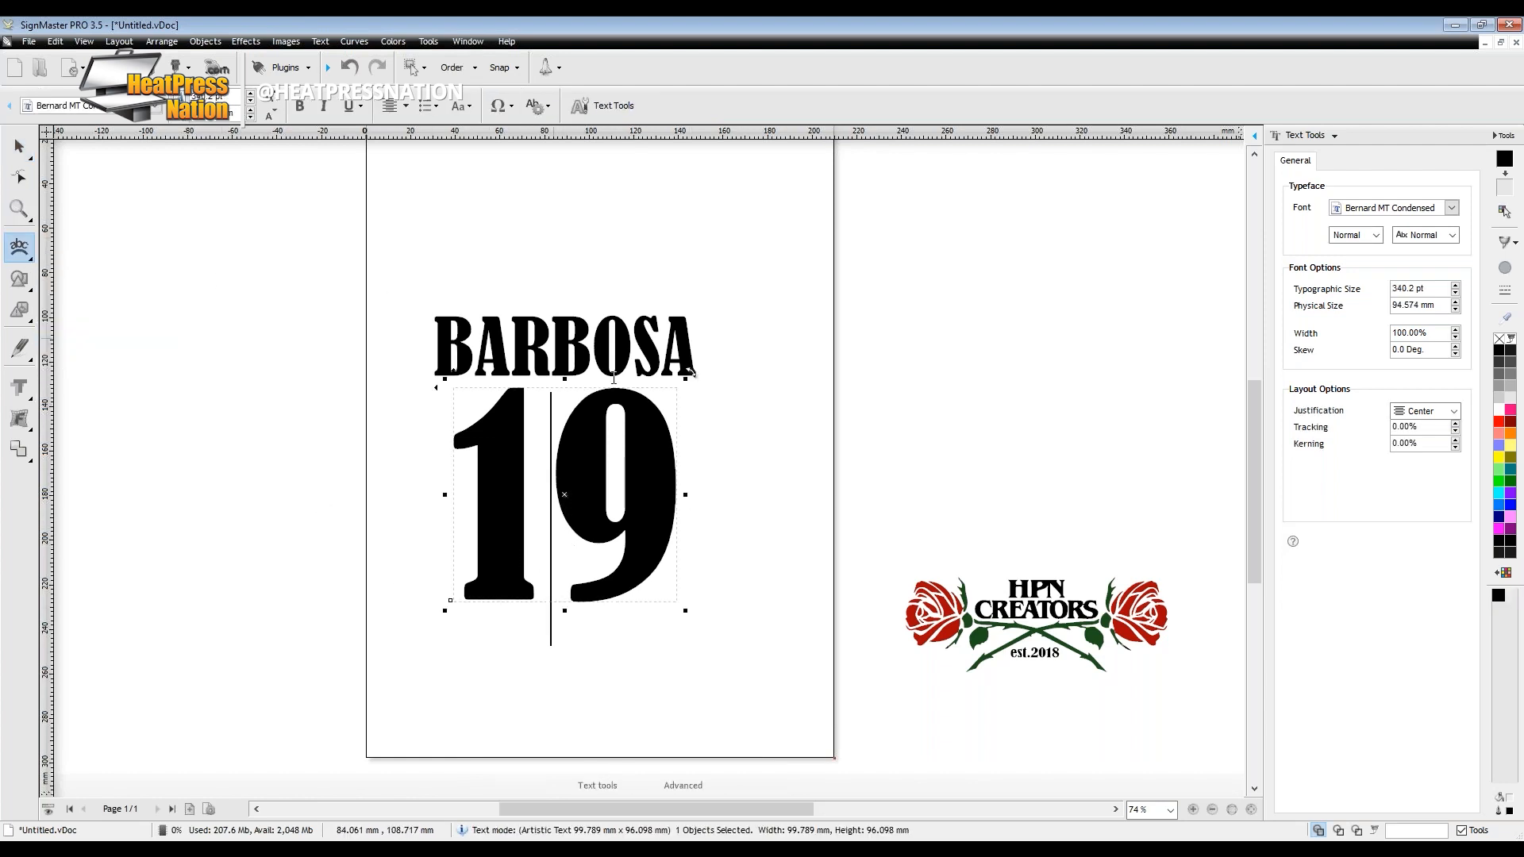
click(777, 440)
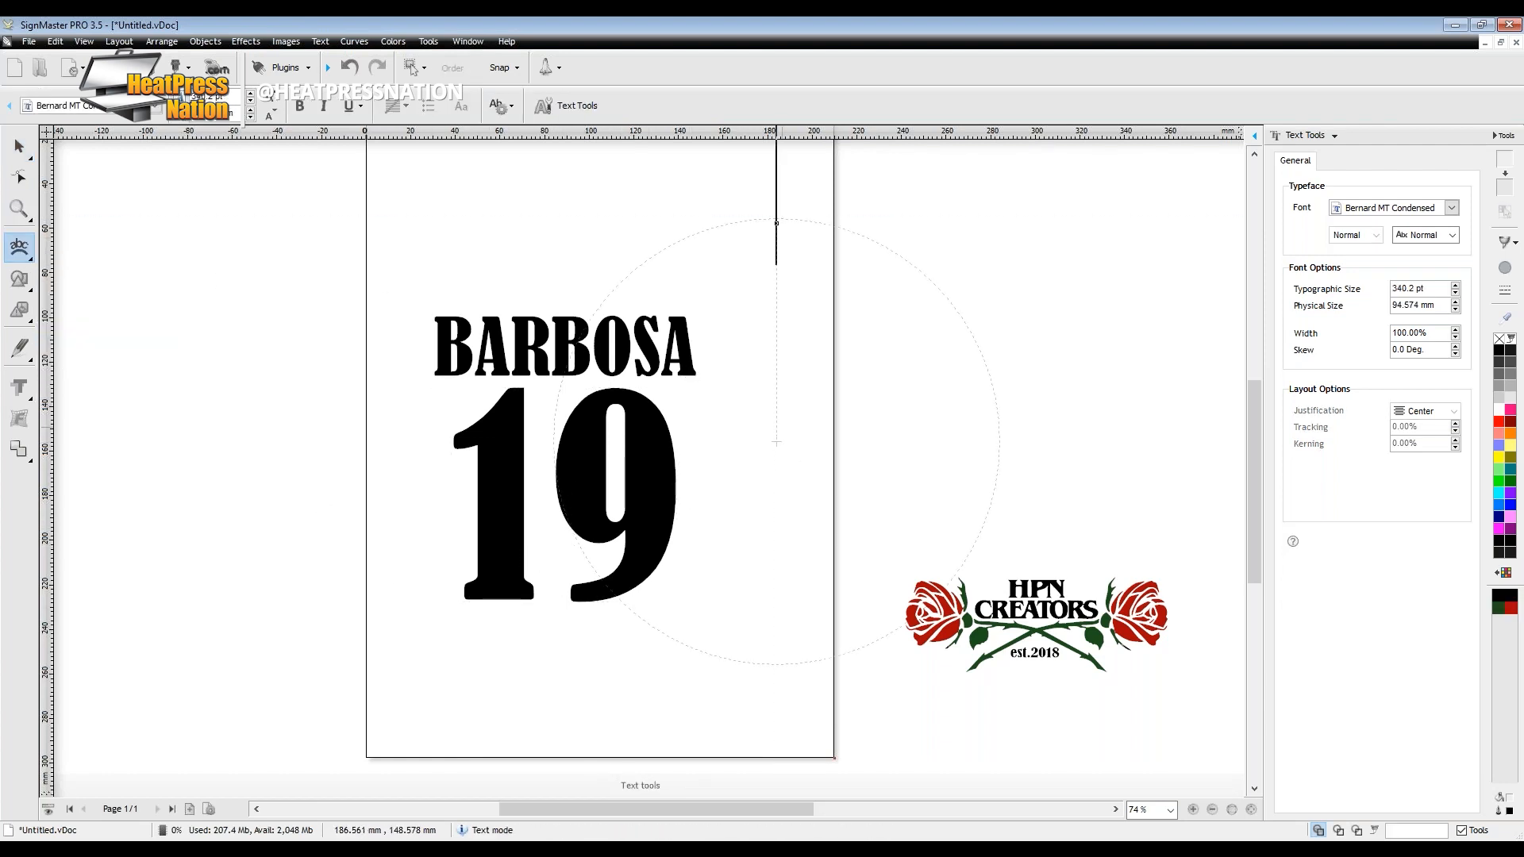
Reduce all of the arc text to 85 pt and finish editing it.
key(ctrl+a)
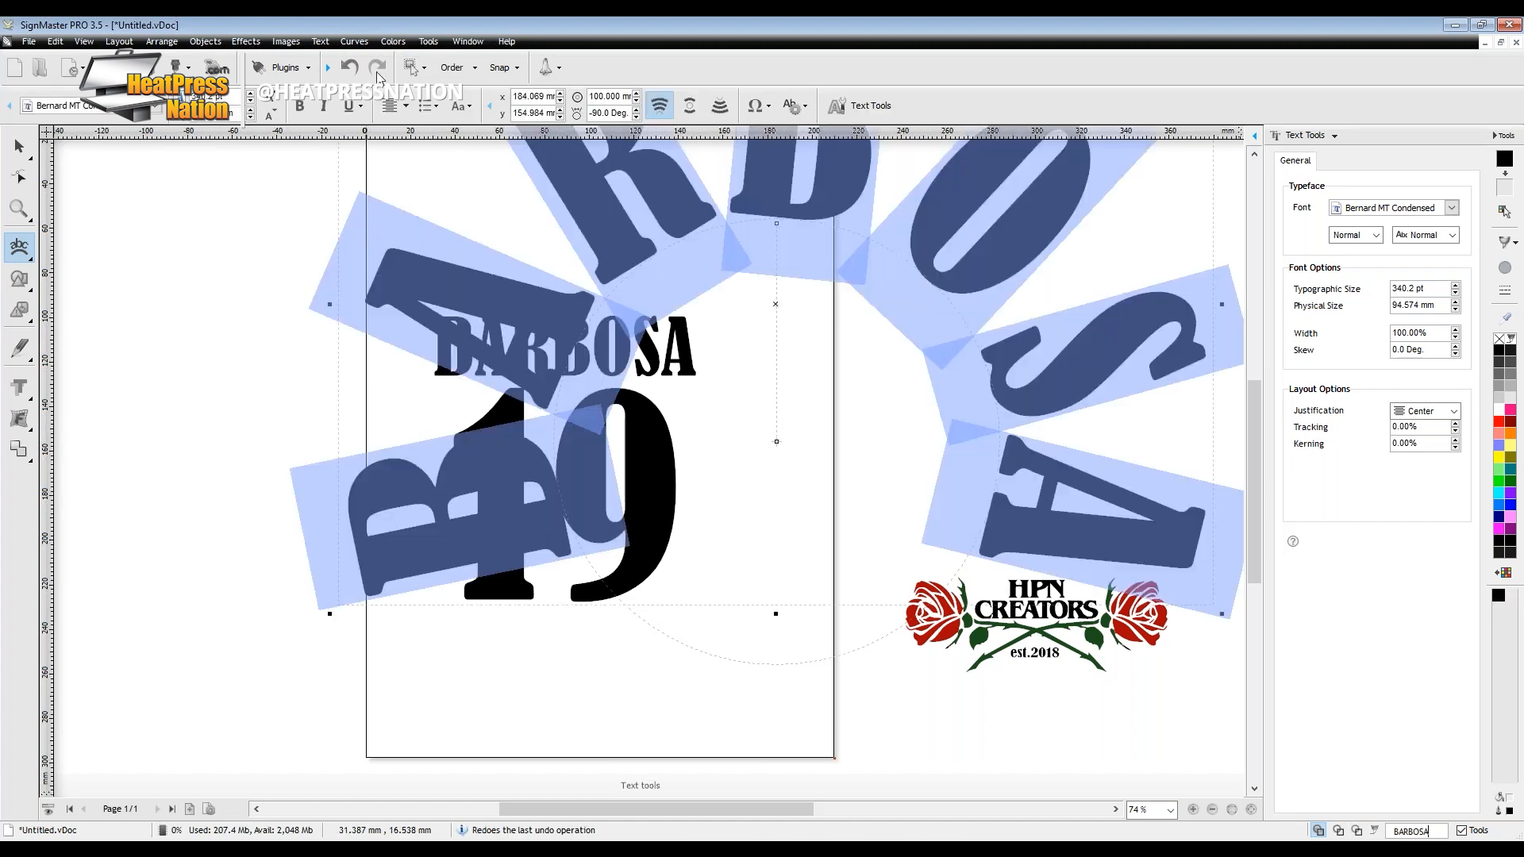
click(270, 114)
click(270, 113)
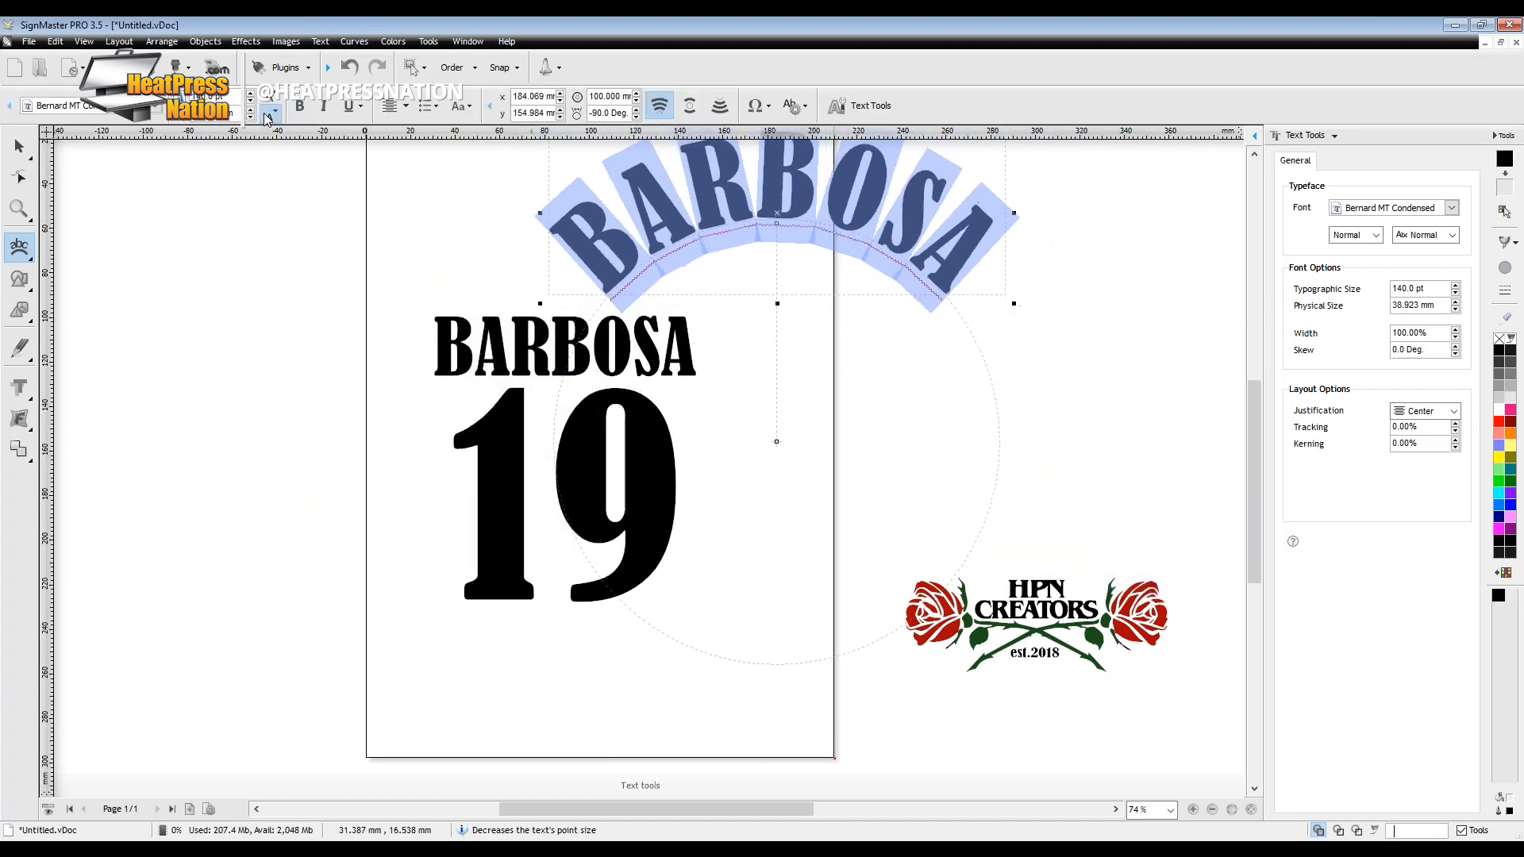
click(270, 114)
click(270, 114)
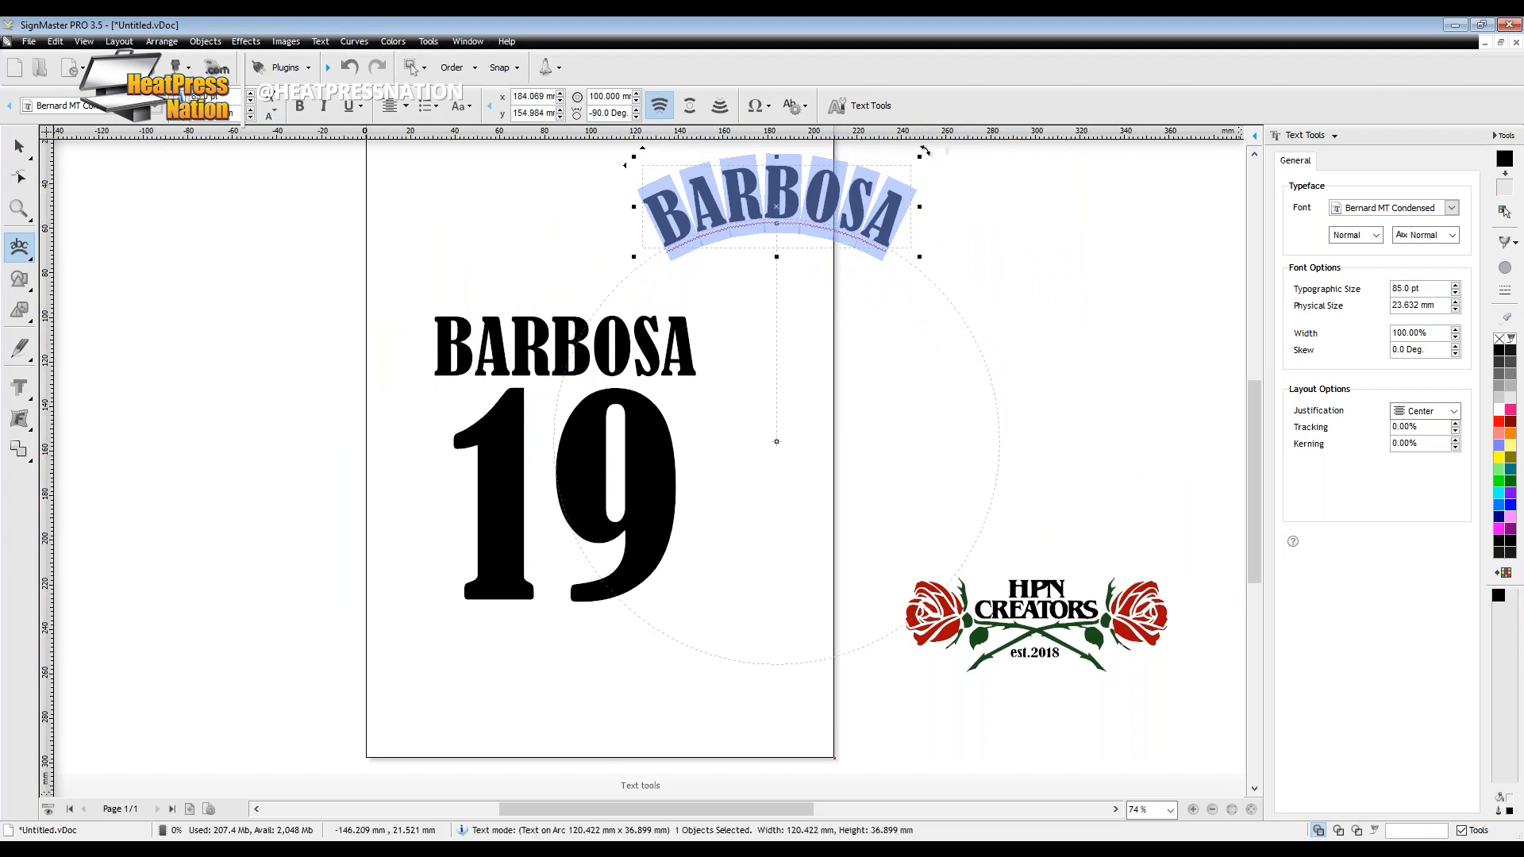
key(Escape)
Move the straight surname off the page and place the arched surname above the 19 in its place.
drag(425, 328, 3, 281)
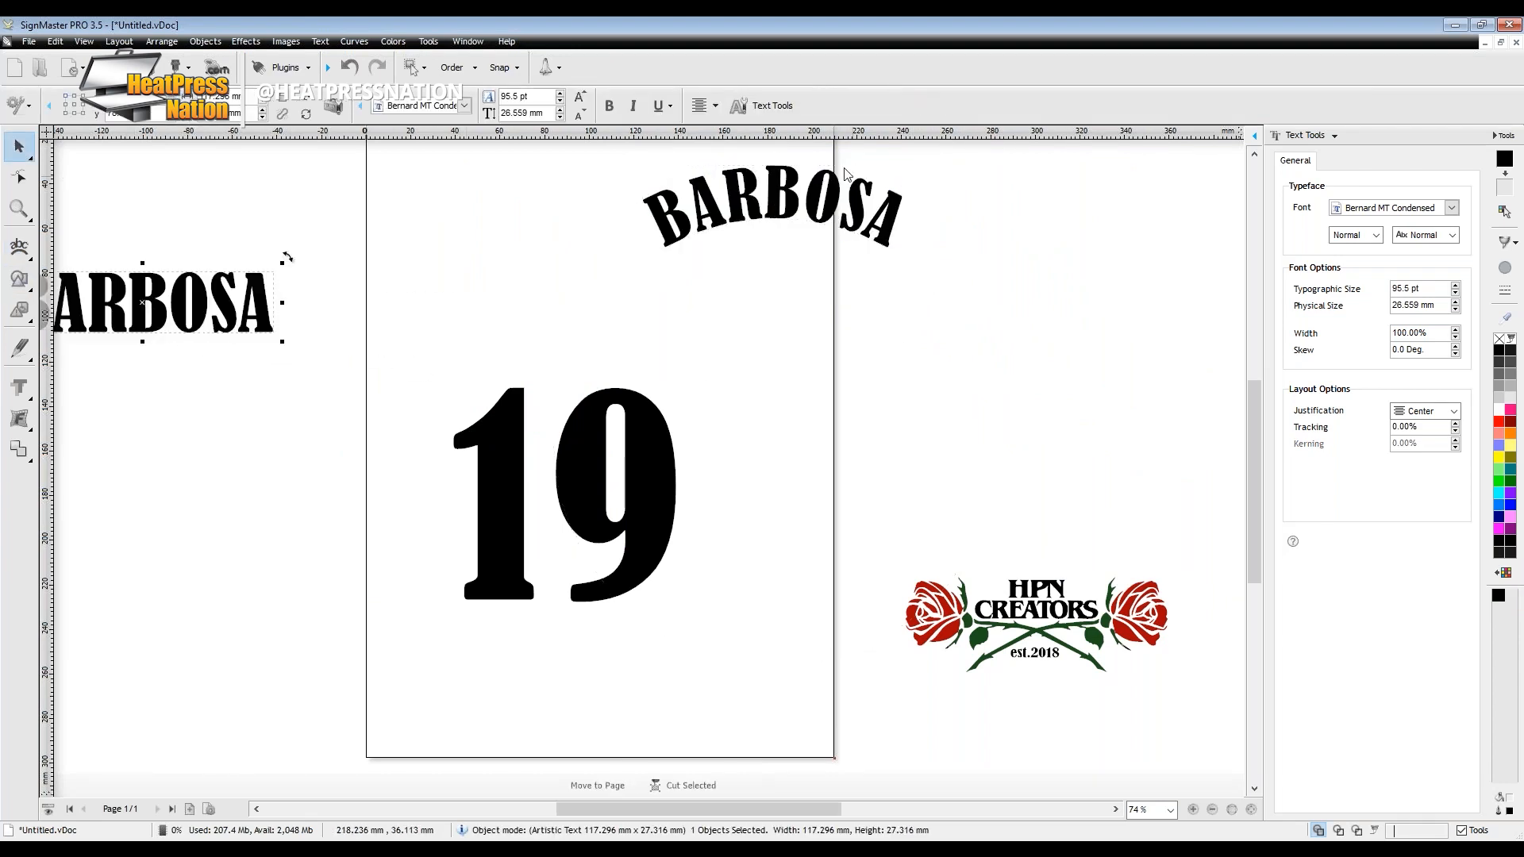
click(818, 199)
drag(776, 445, 566, 592)
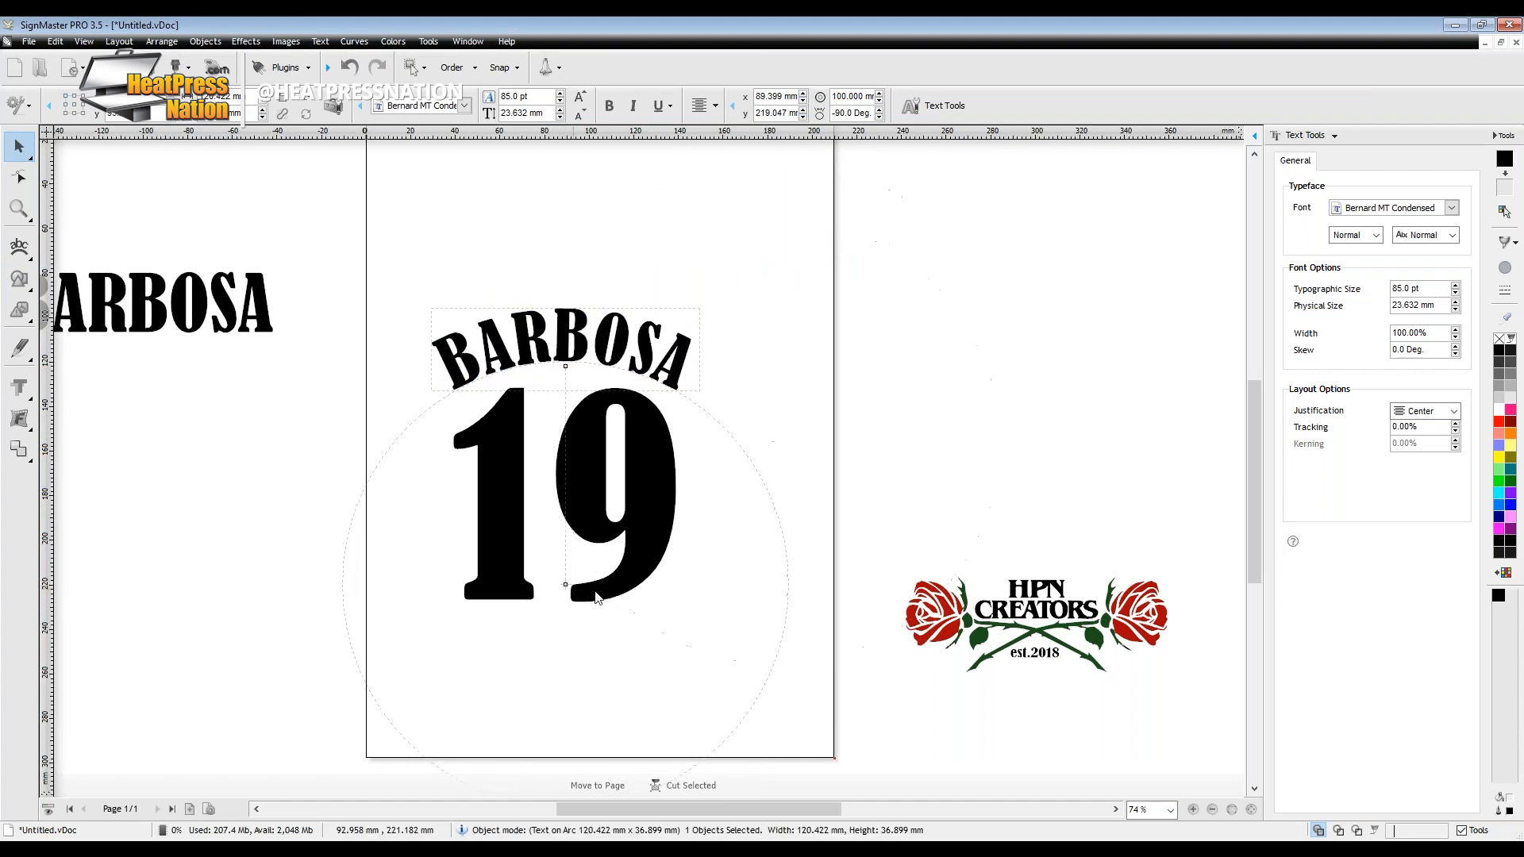
click(839, 333)
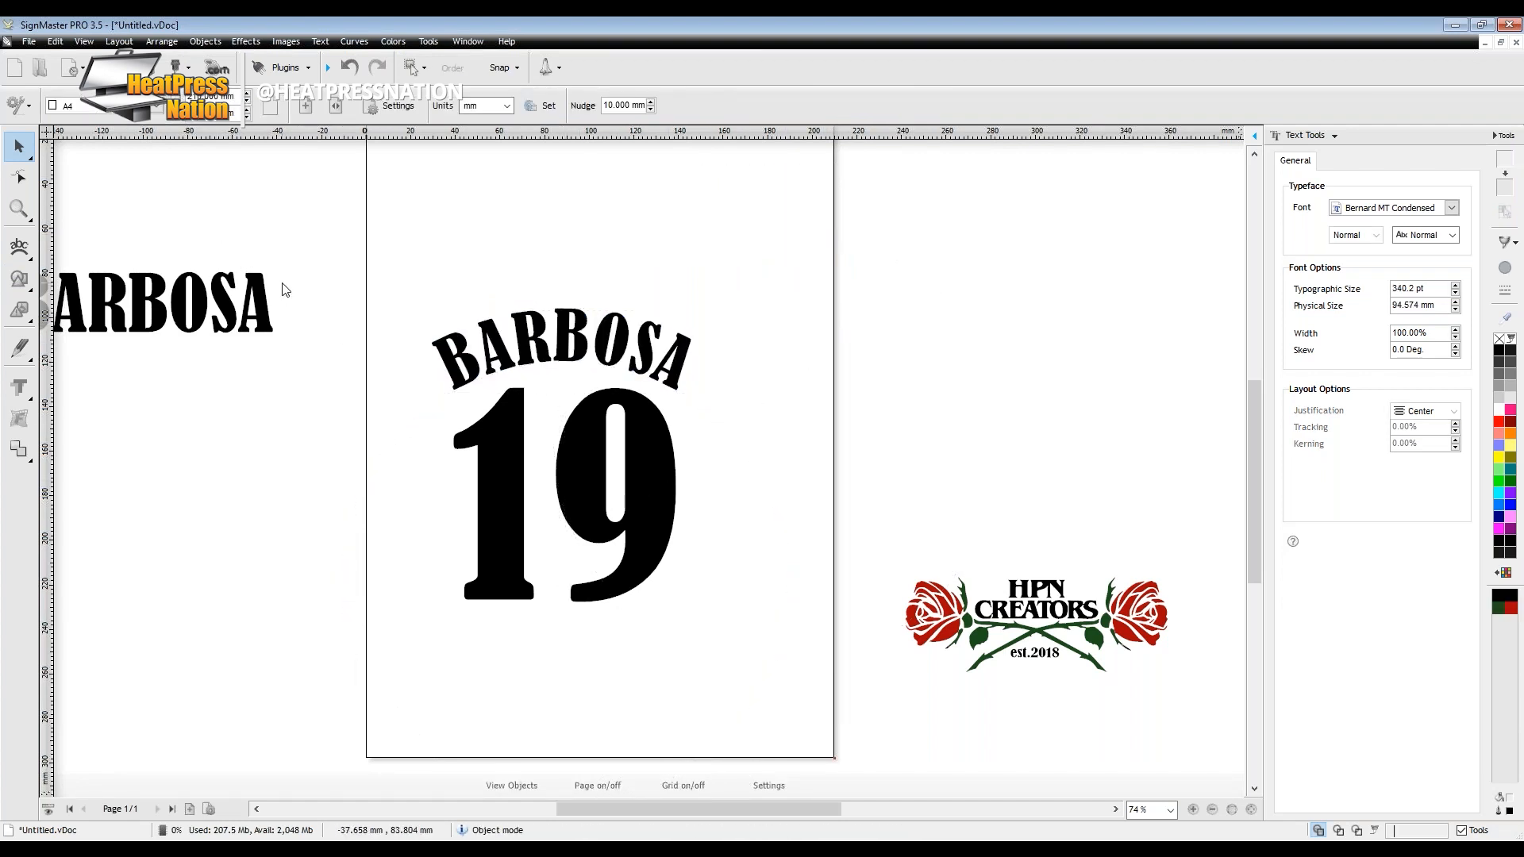
Shrink the number 19 to about 273 pt and recentre it beneath the arched surname.
click(642, 480)
drag(694, 618, 640, 565)
drag(604, 470, 622, 477)
click(725, 483)
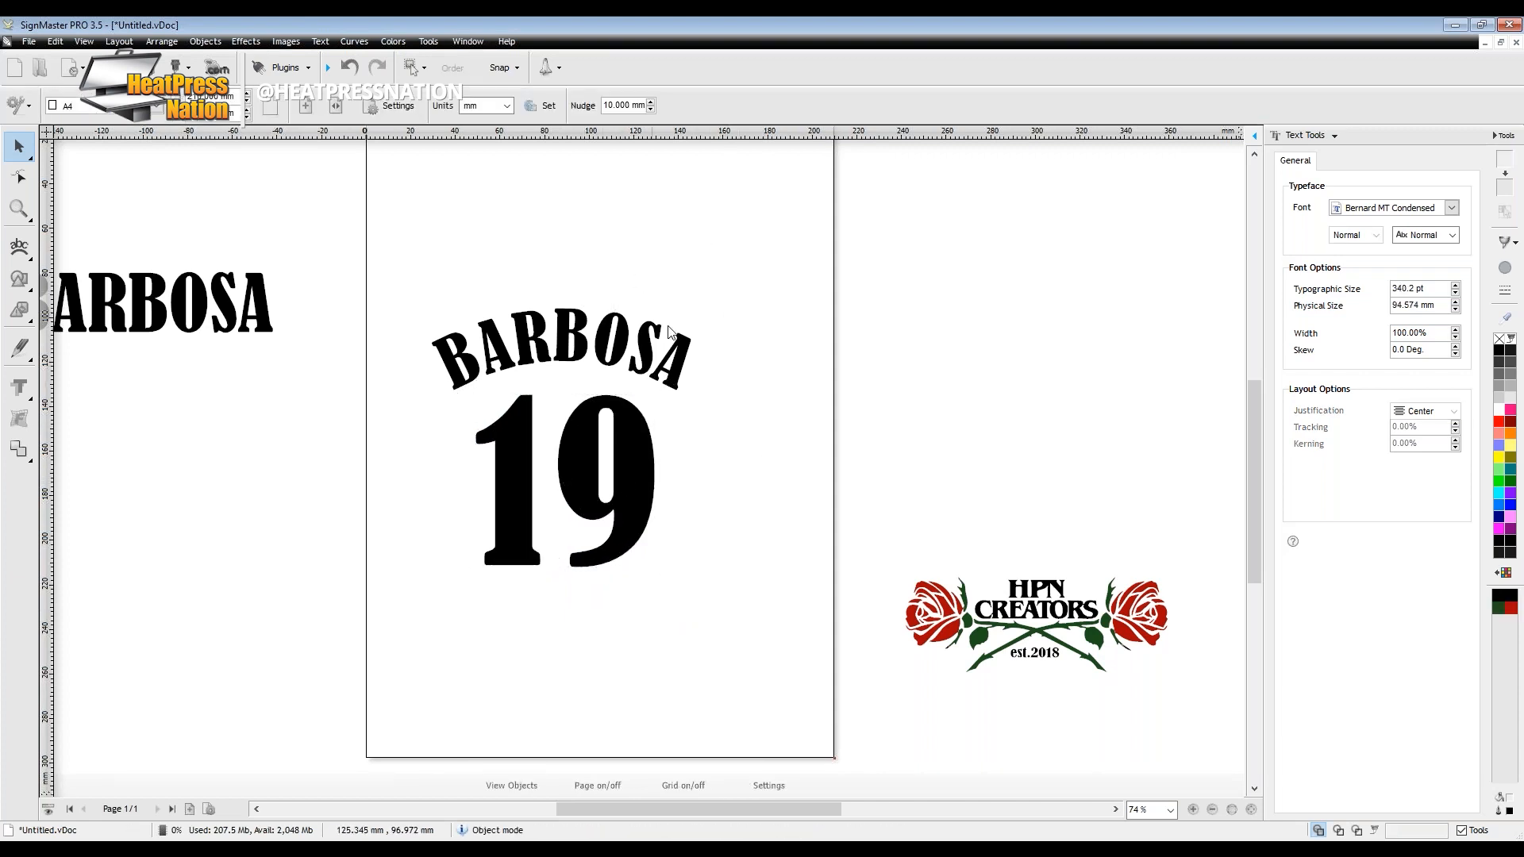
drag(521, 351, 755, 318)
key(Escape)
key(ctrl+z)
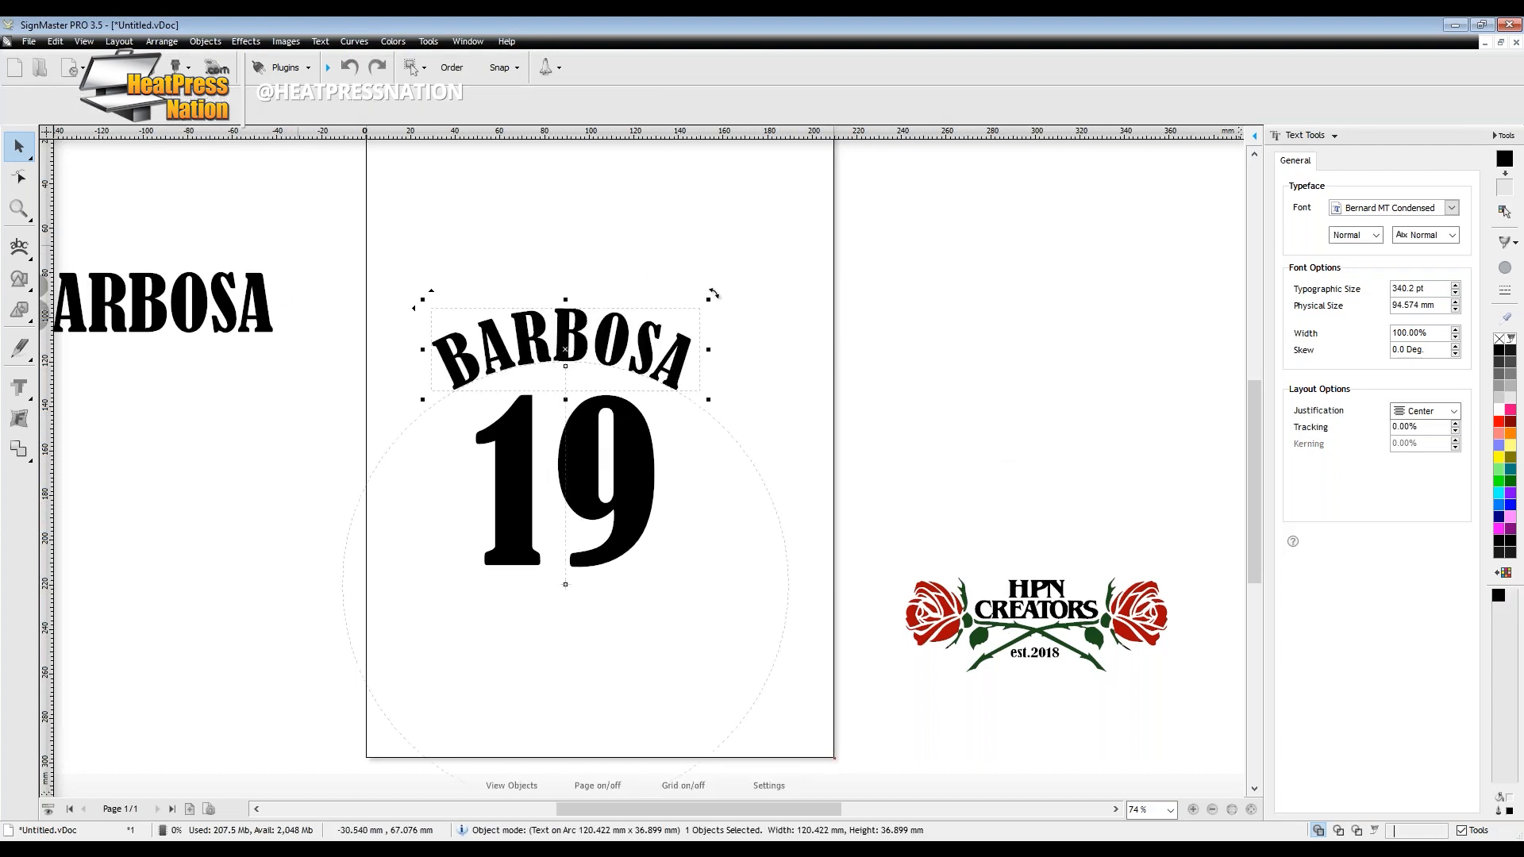
Convert the arched surname from text to curves.
right_click(529, 335)
mouse_move(578, 360)
click(693, 375)
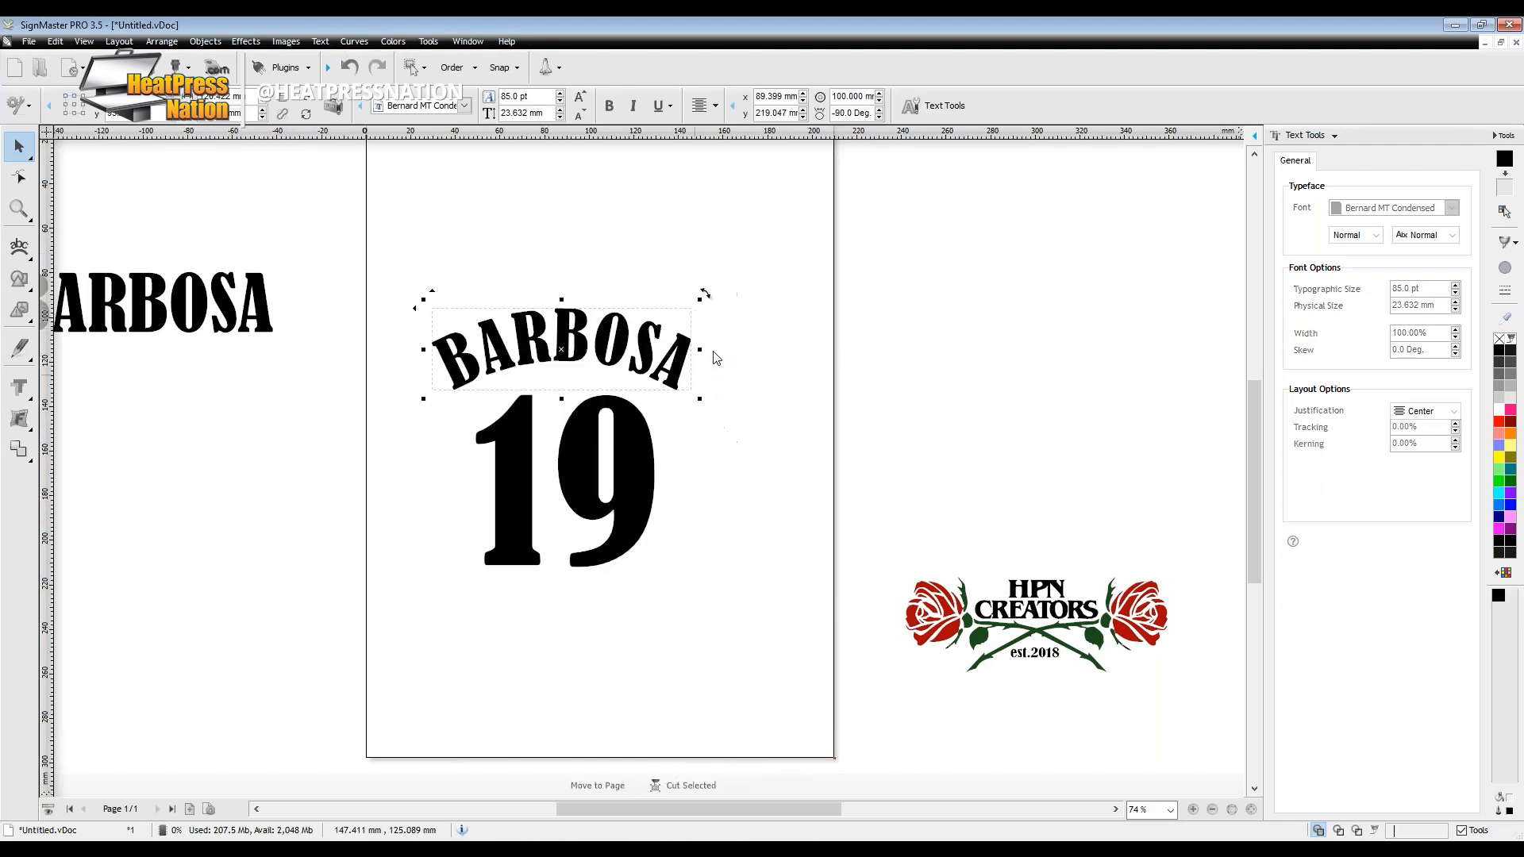
Move the arched surname off the page and try the straight surname above the 19.
drag(613, 350, 893, 318)
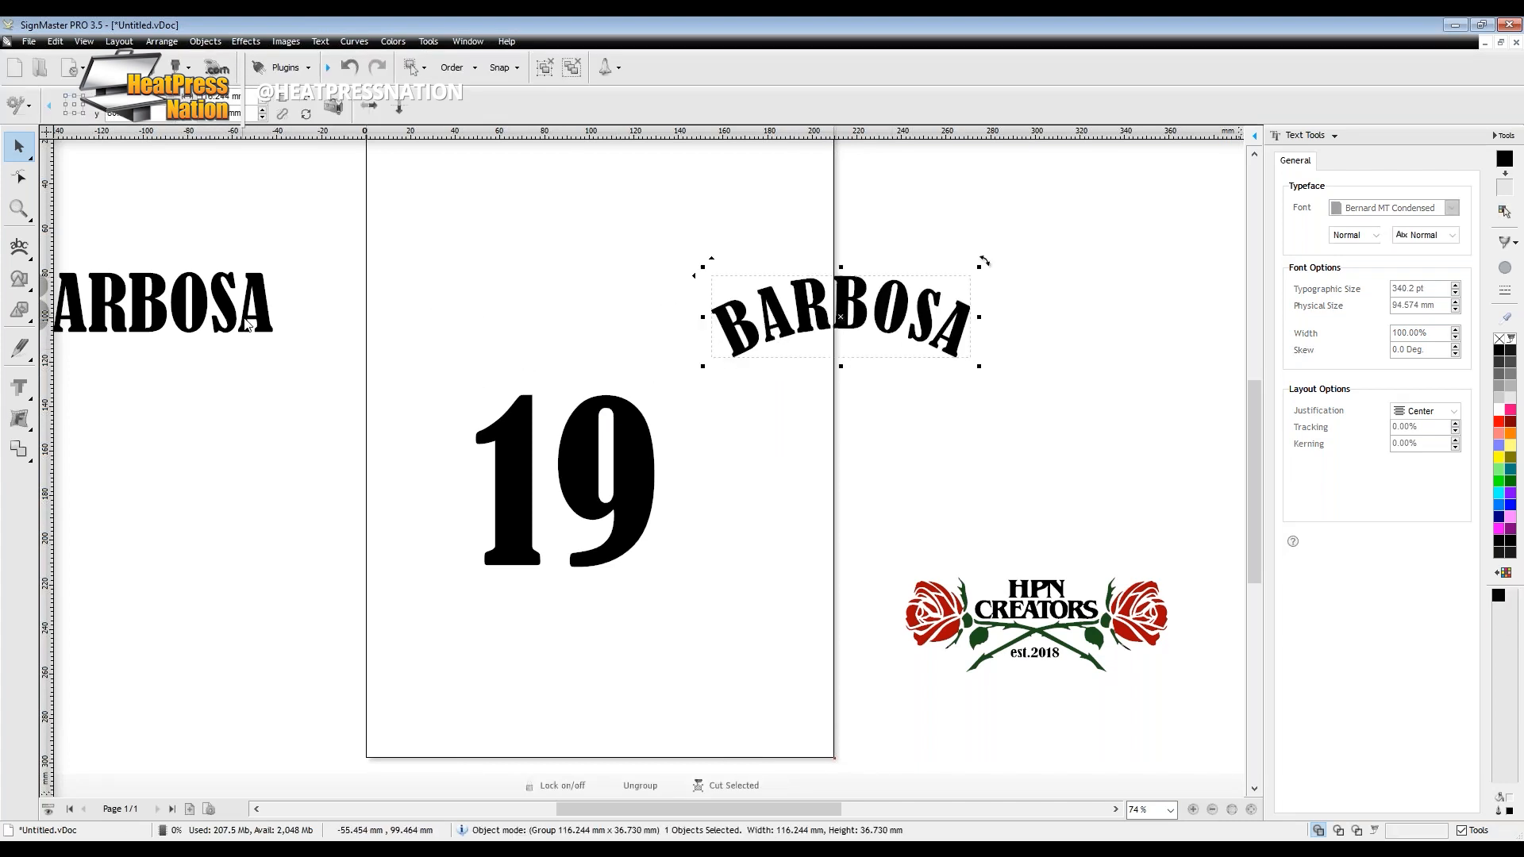
drag(244, 321, 682, 365)
drag(774, 322, 911, 296)
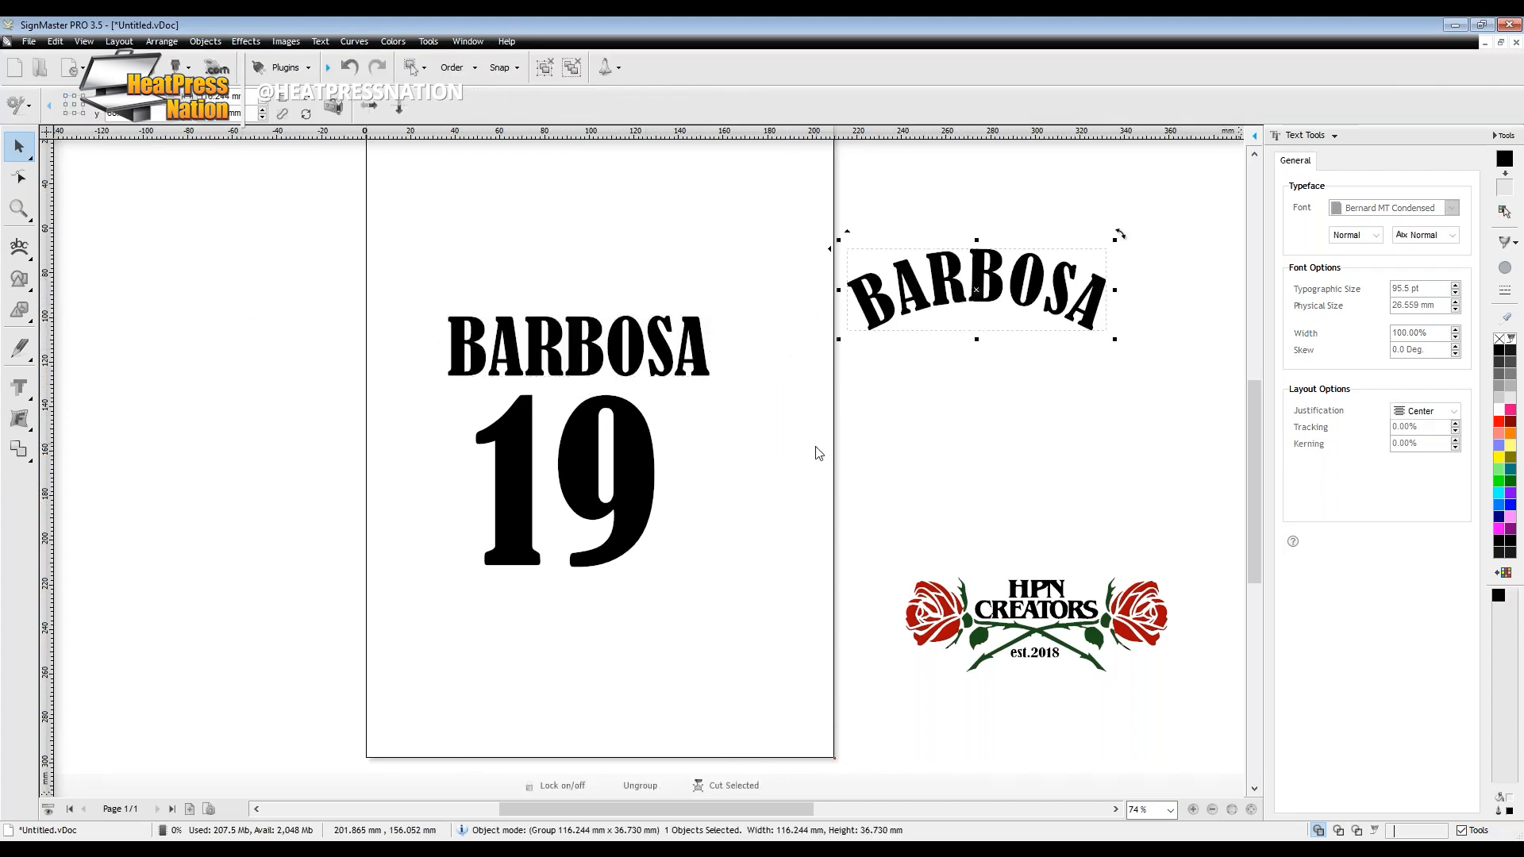
Move the straight surname off the page and bring the arched surname back just above the 19.
drag(704, 371, 349, 332)
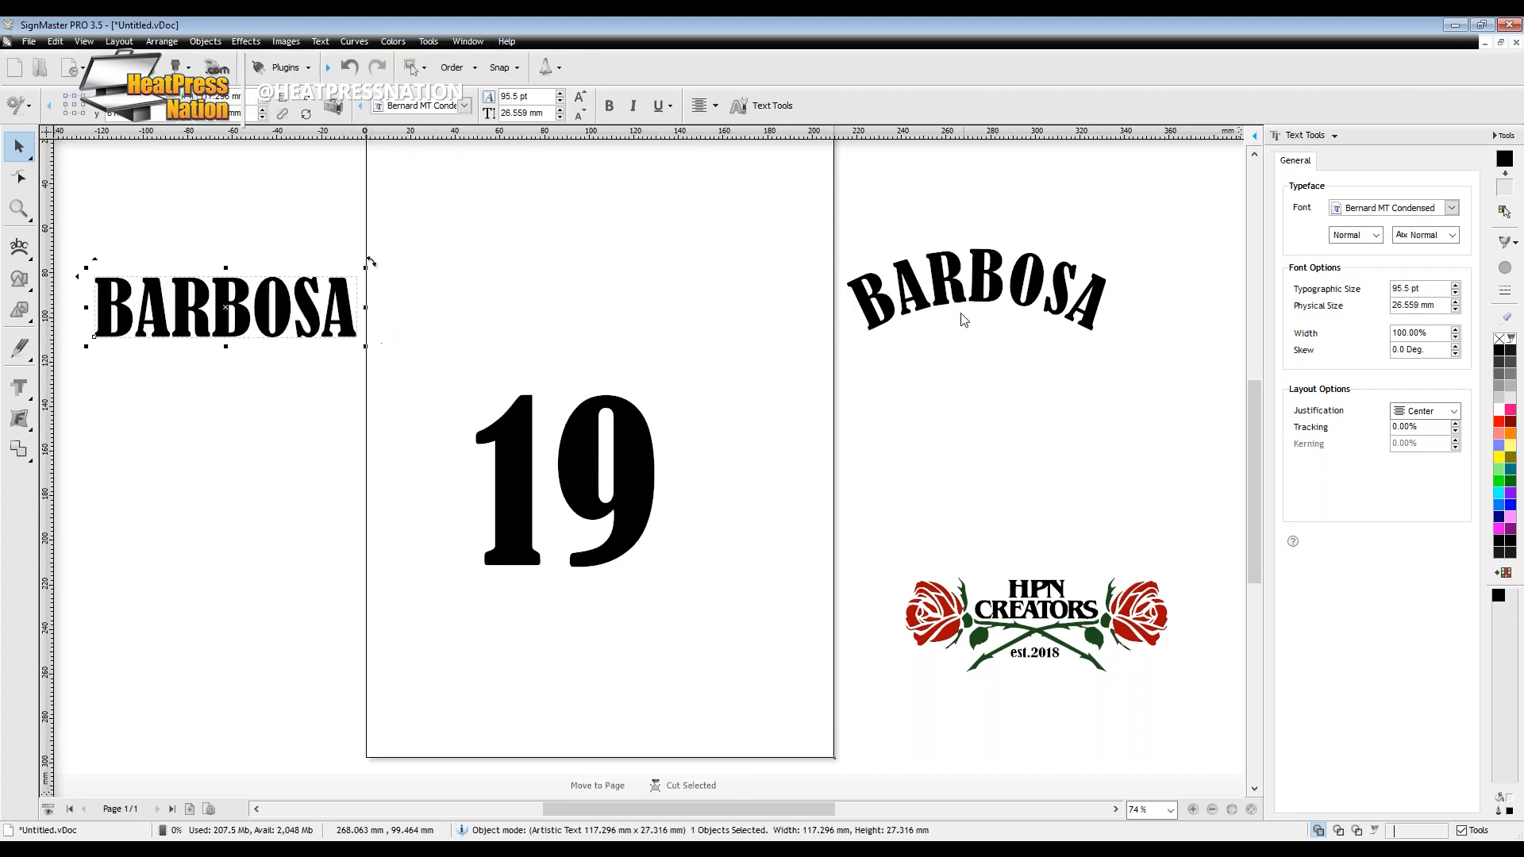
drag(955, 298, 542, 354)
click(732, 547)
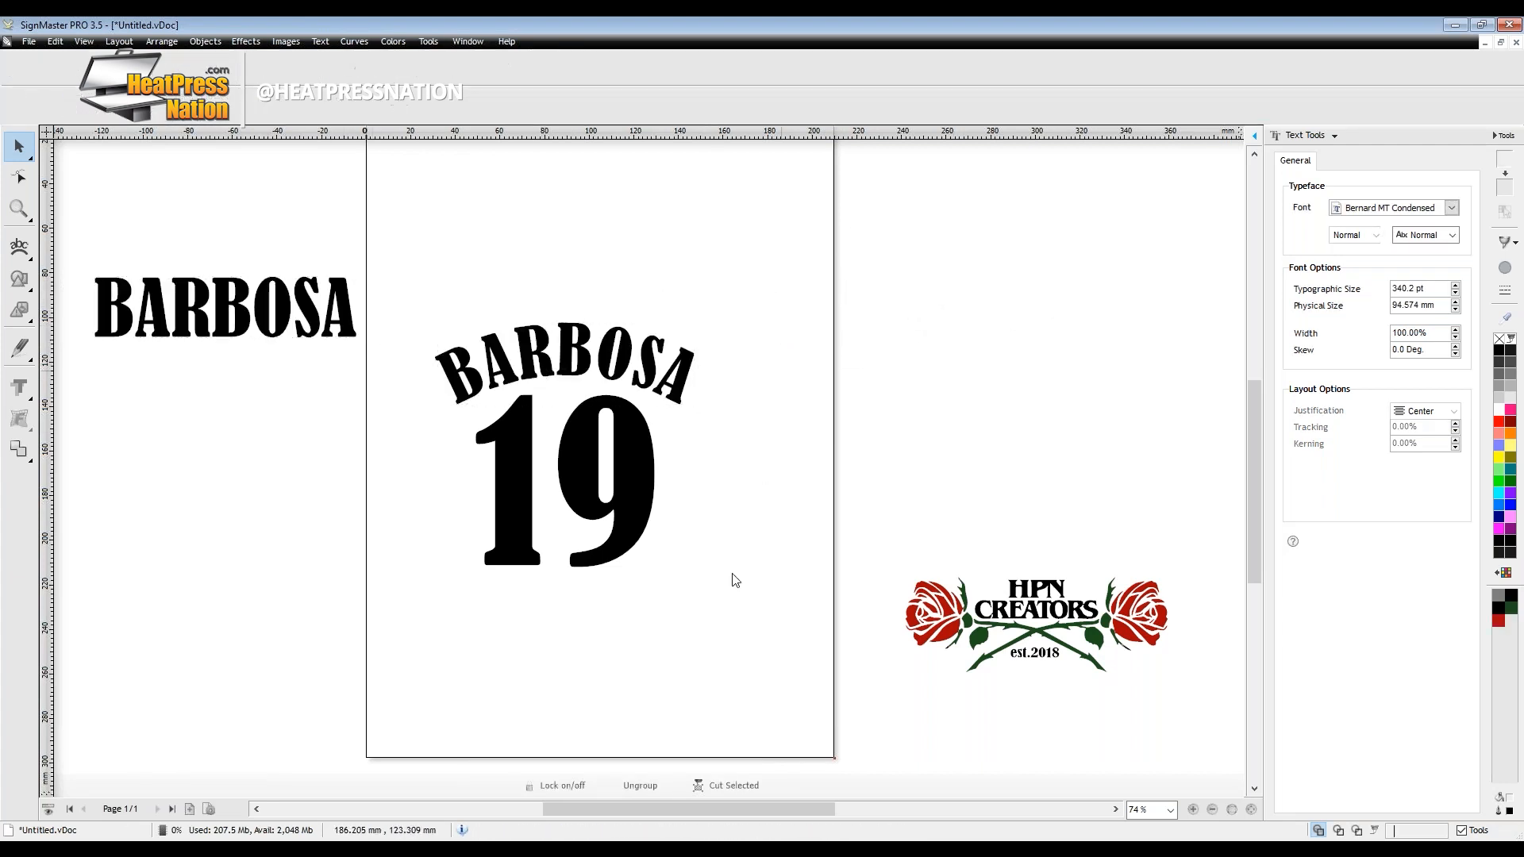
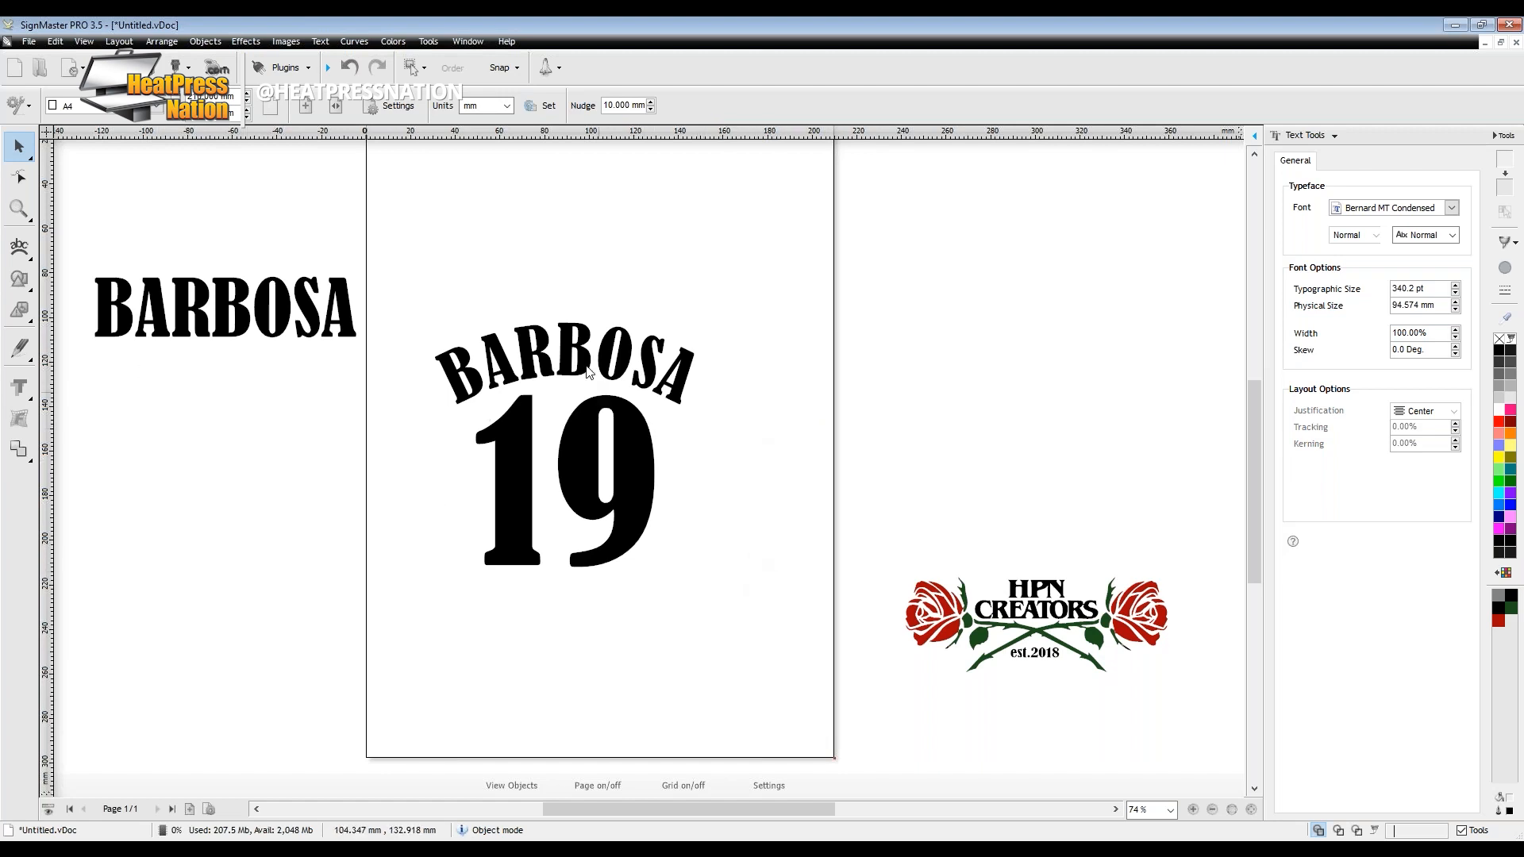
Select the arched surname and the 19 together and reposition them as one block.
drag(756, 237, 484, 639)
drag(603, 421, 238, 467)
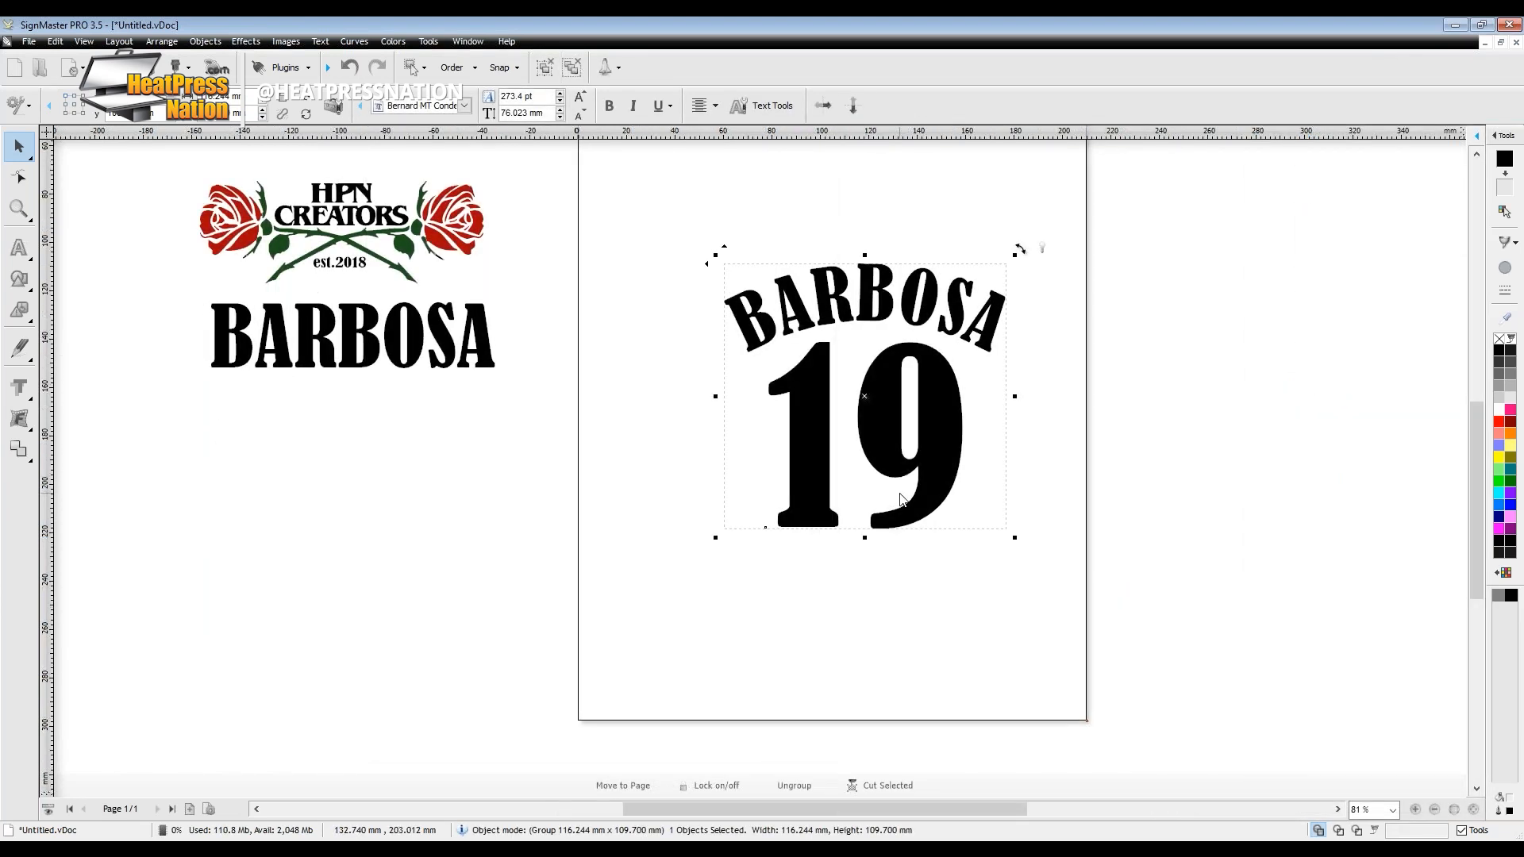
scroll(1161, 691, down, 3)
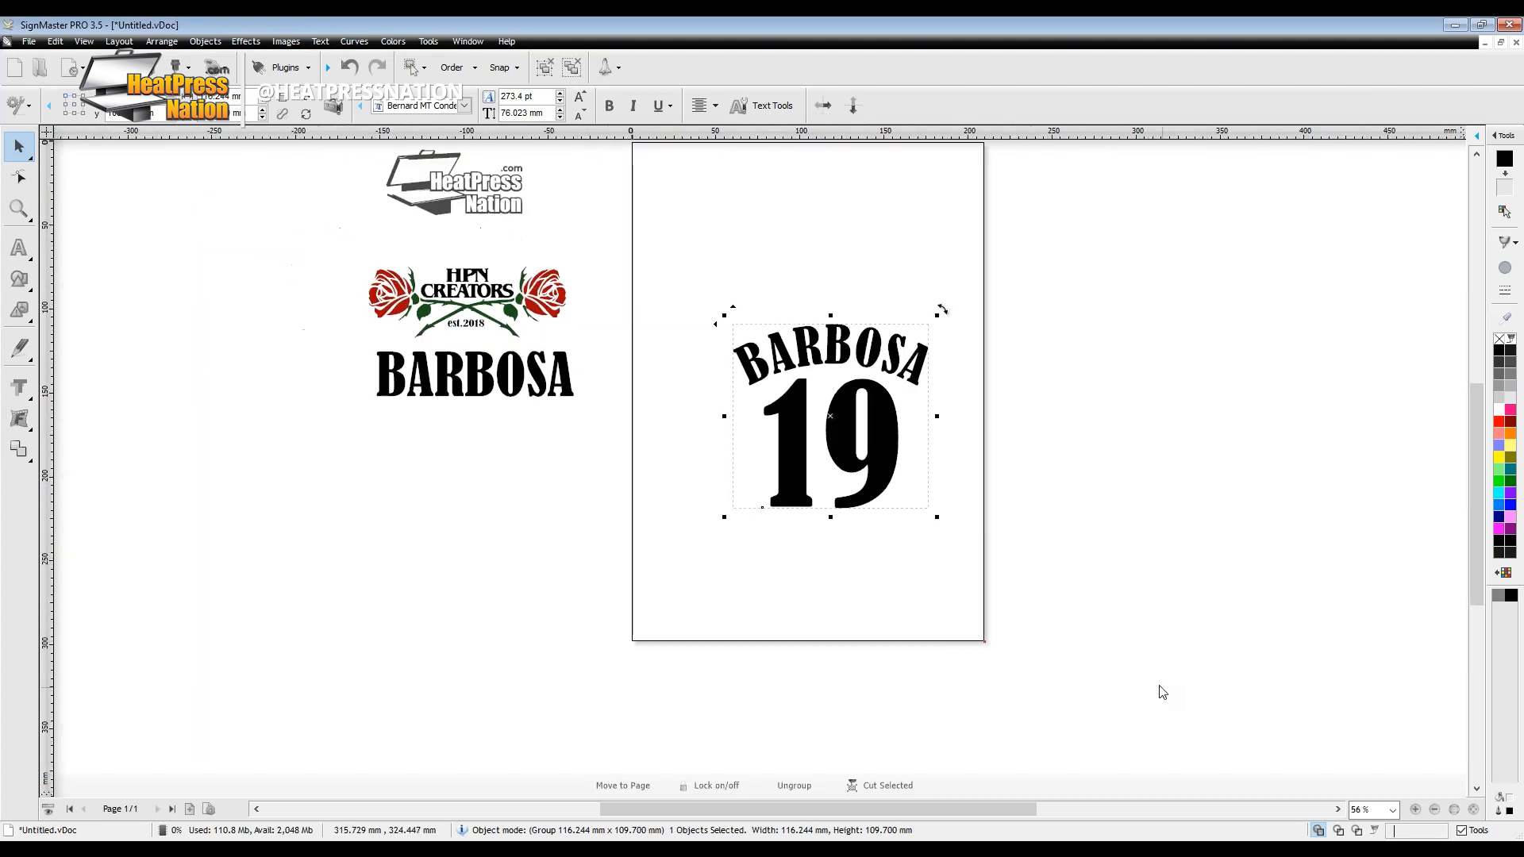
scroll(1056, 635, down, 2)
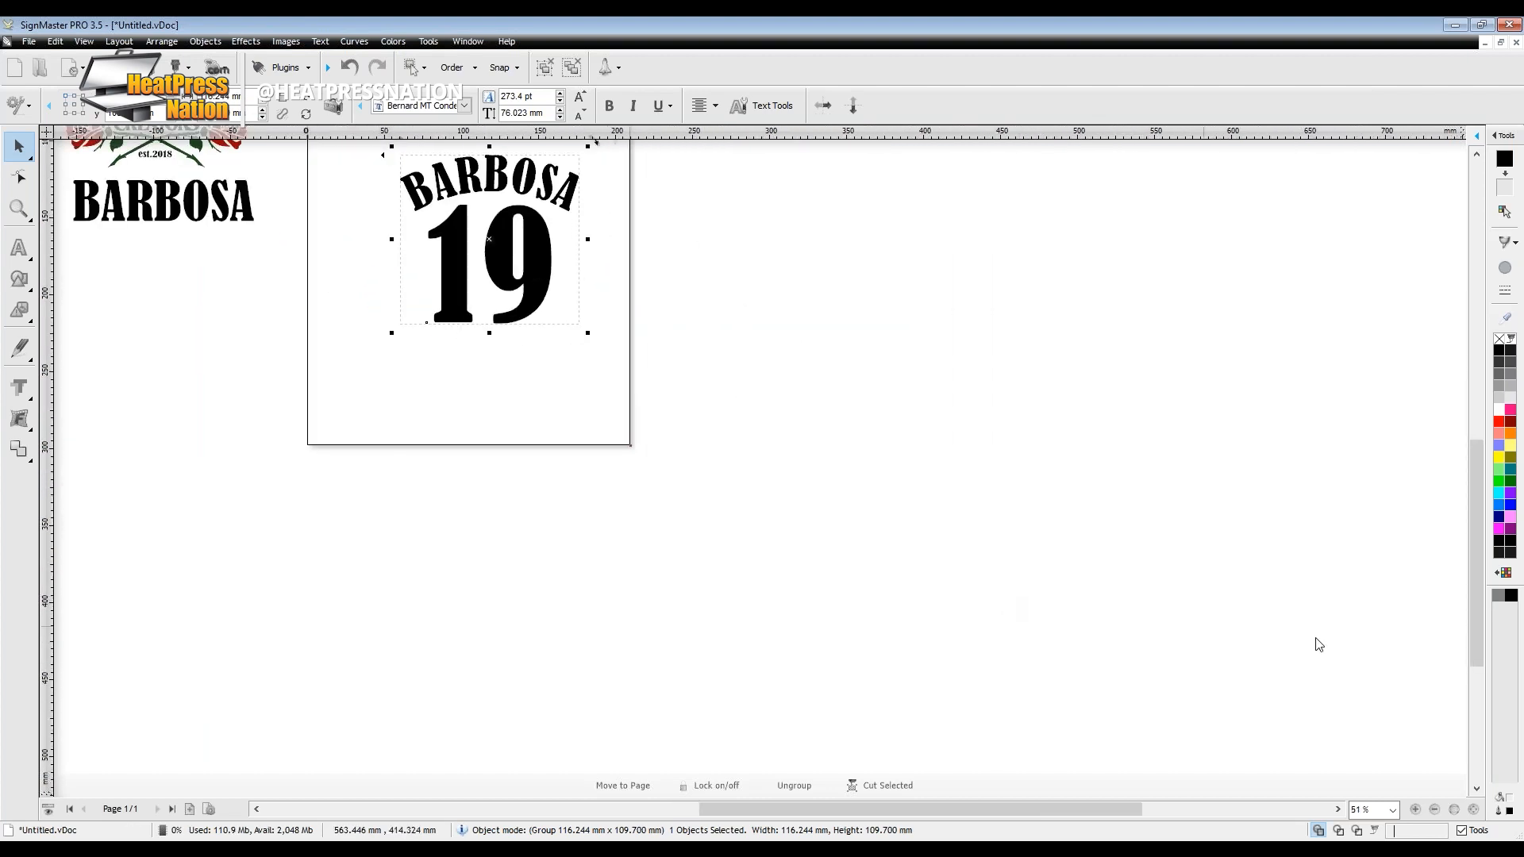
Set the page to the Letter preset and change its width to 12 in.
scroll(1469, 574, up, 4)
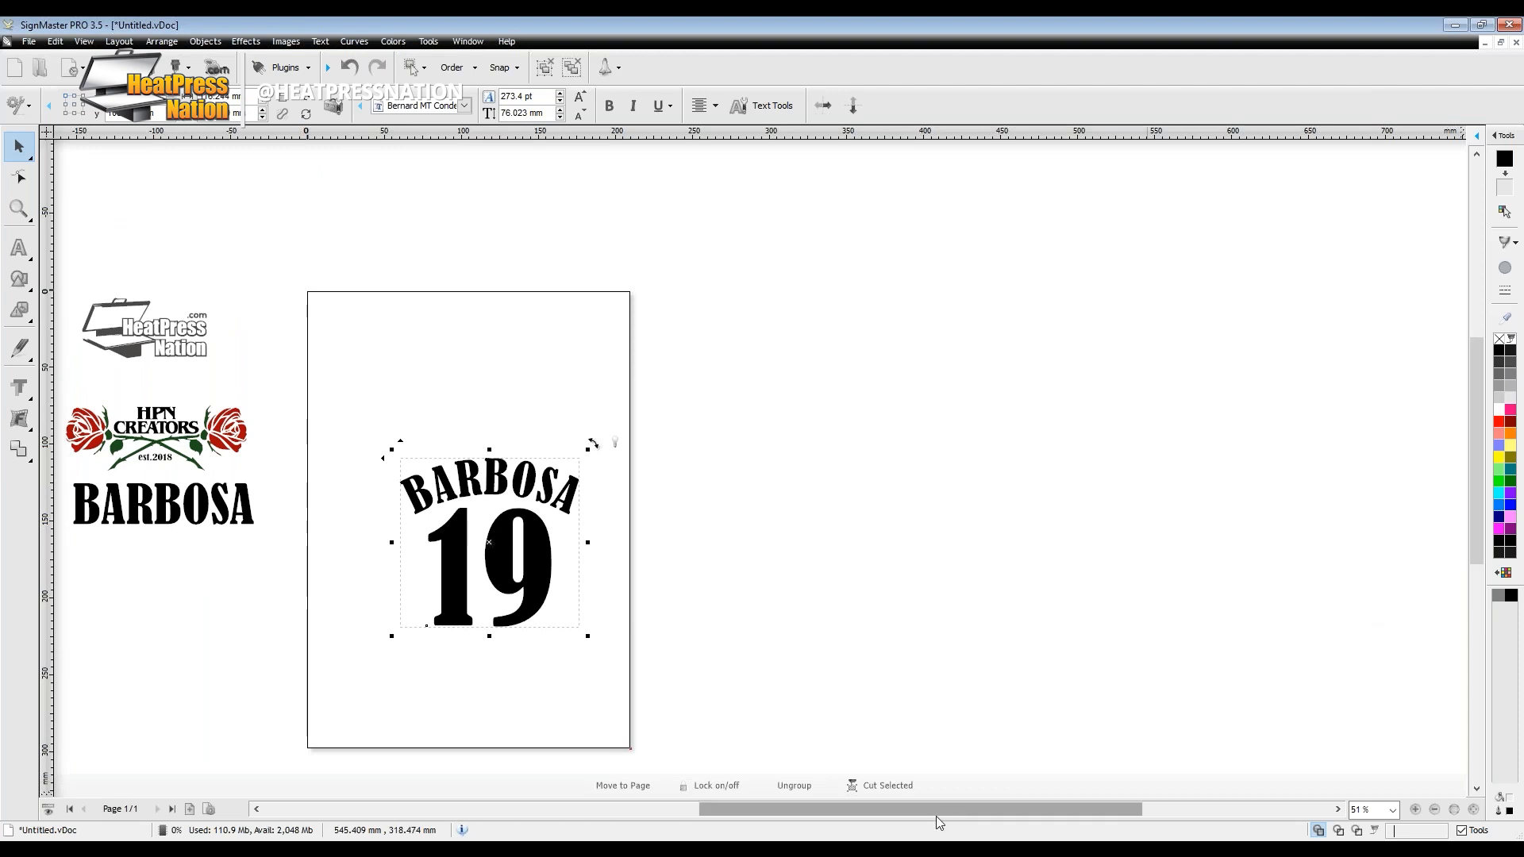
drag(936, 816, 816, 827)
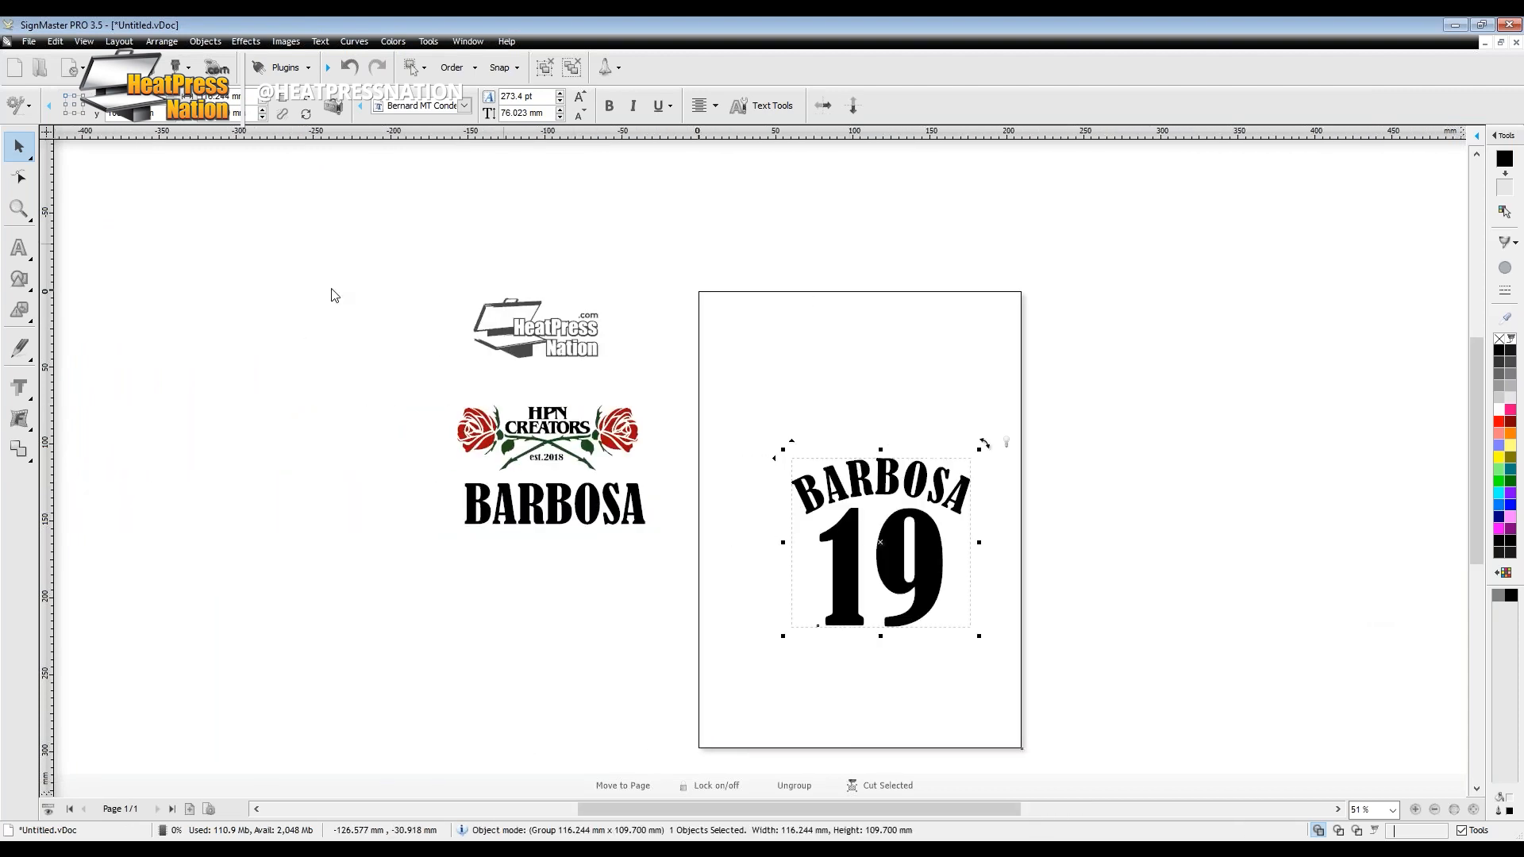
click(719, 470)
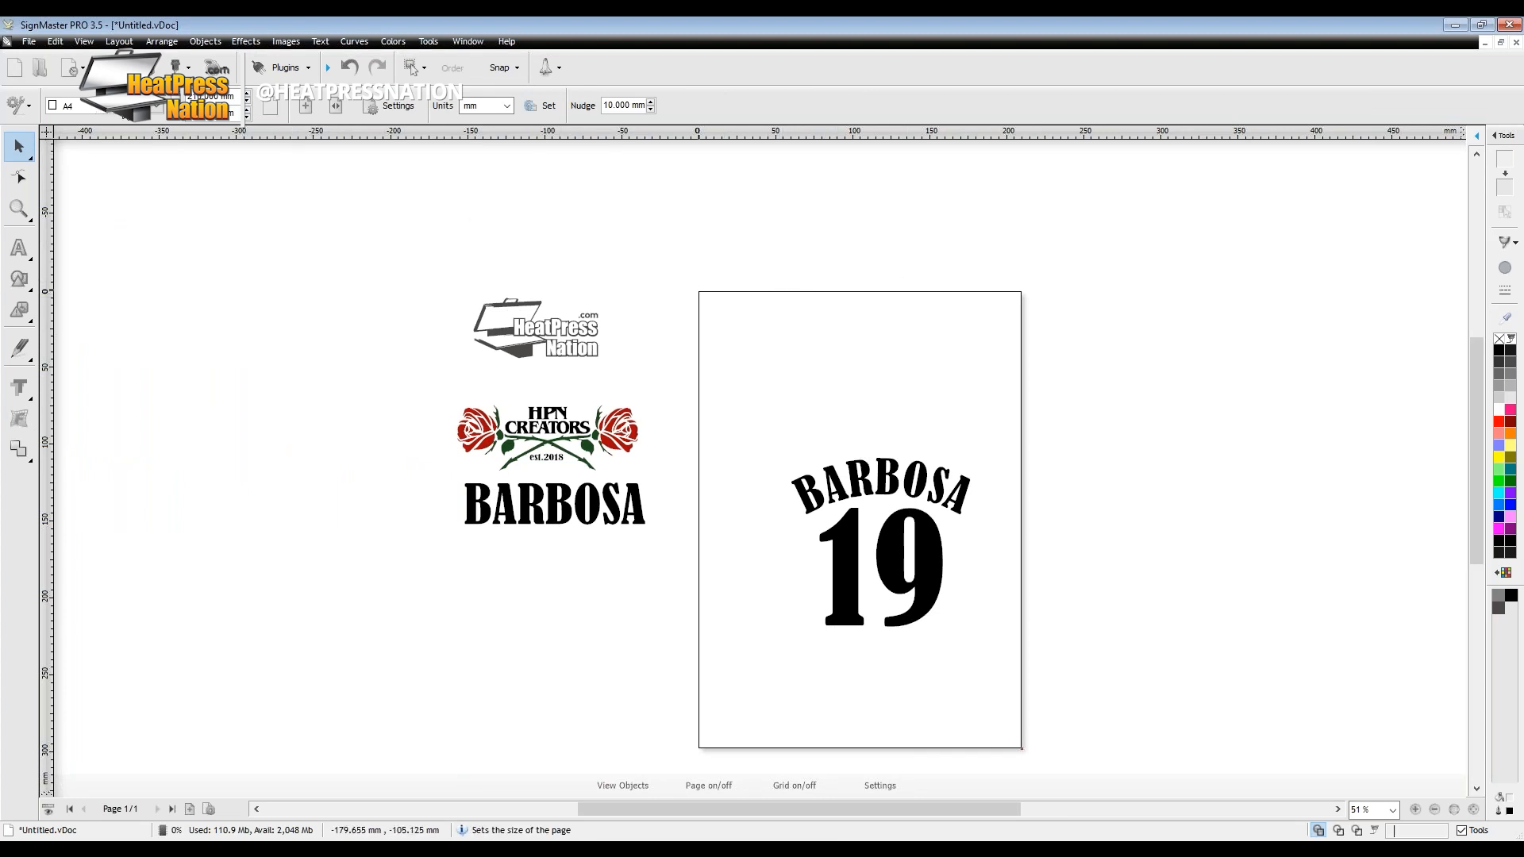
click(158, 110)
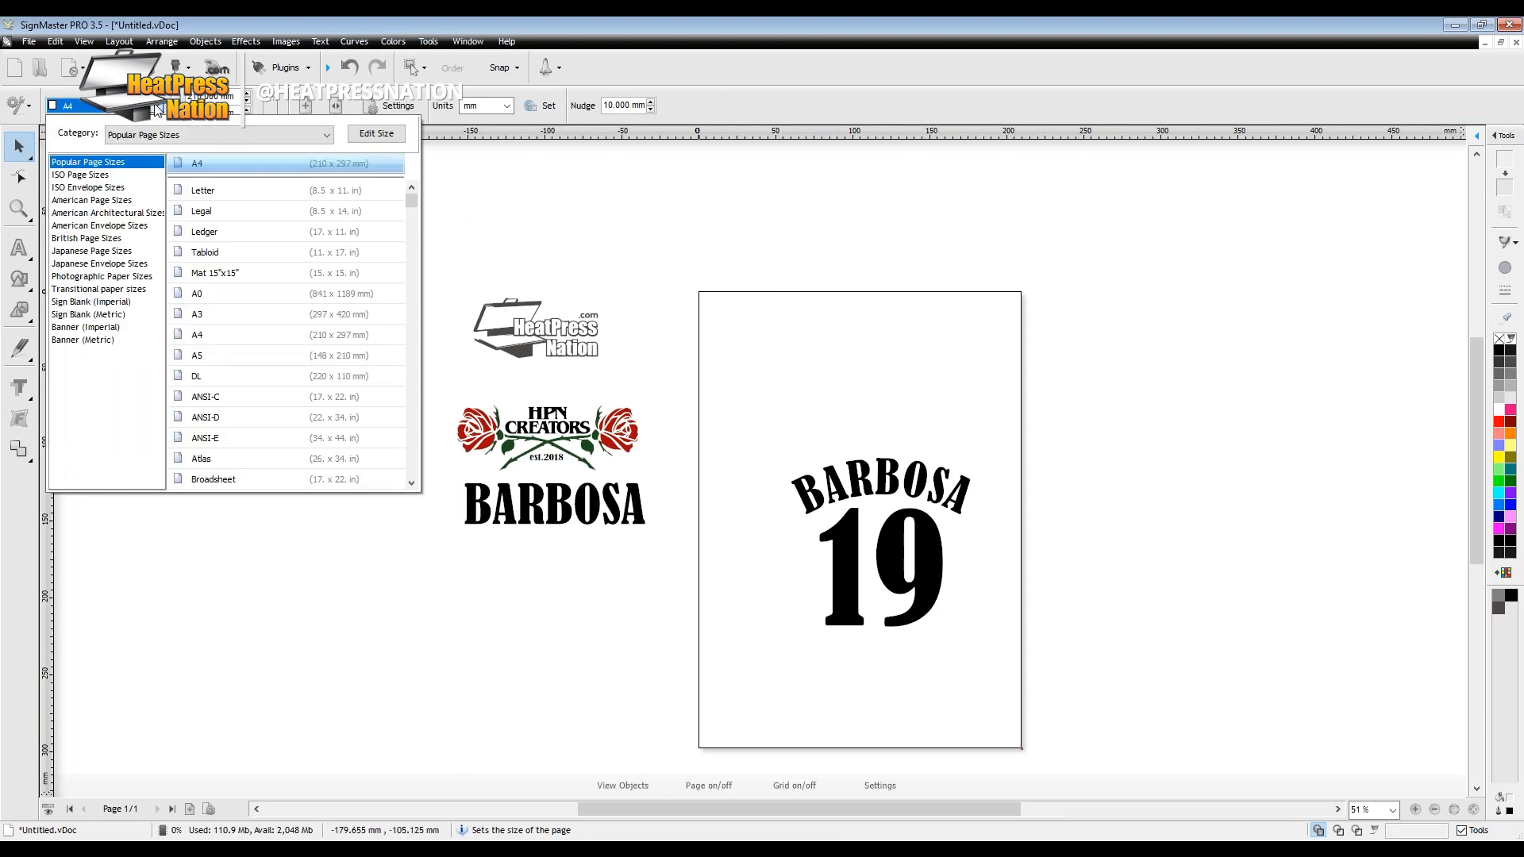
click(197, 186)
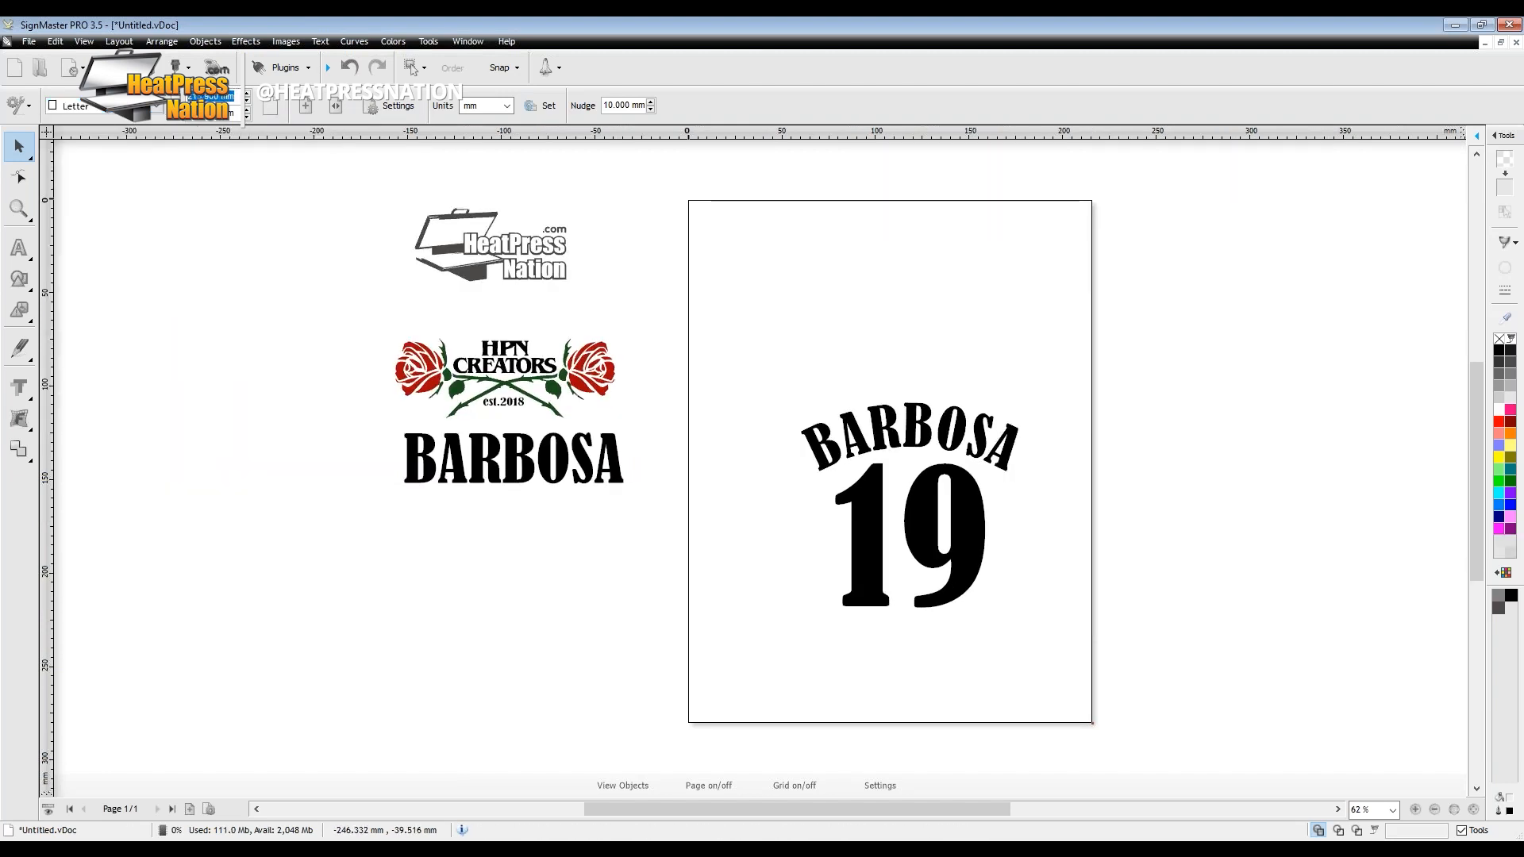
text(12in)
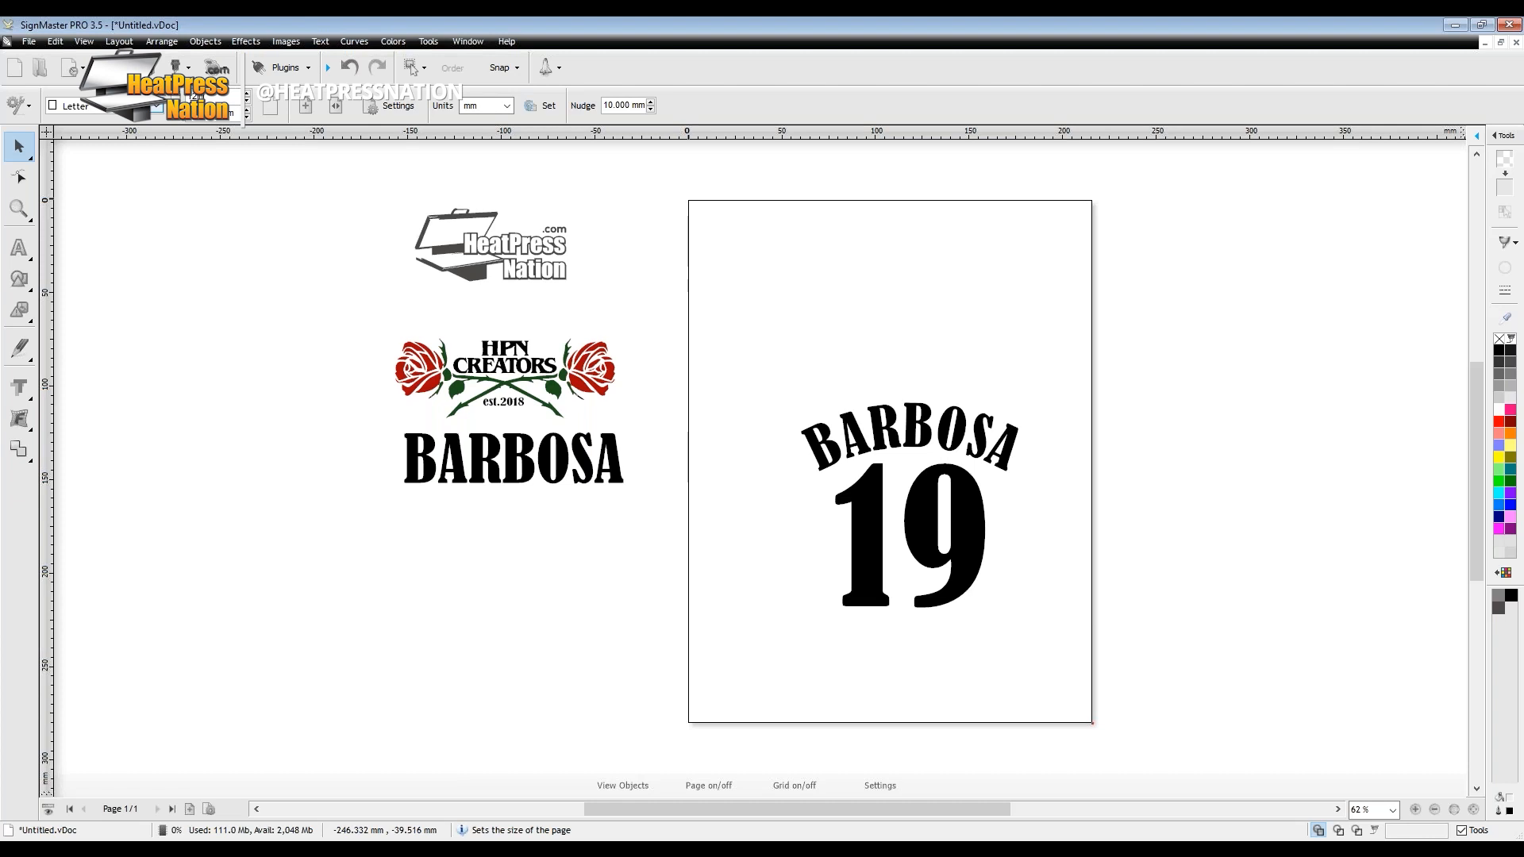
key(Return)
Set the page size to 360 mm wide and 360 mm high.
click(156, 106)
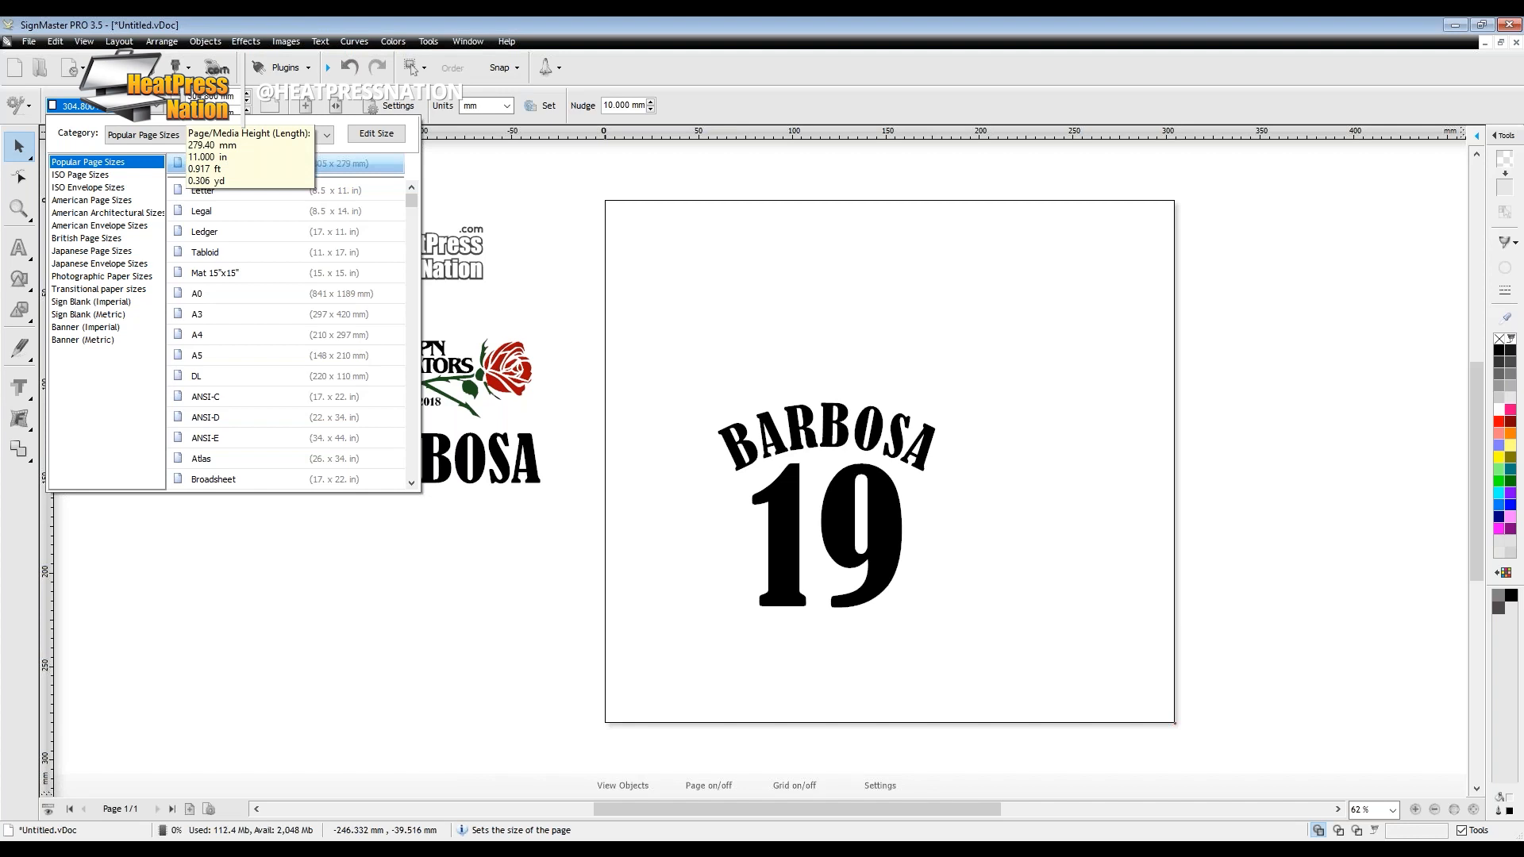
click(235, 96)
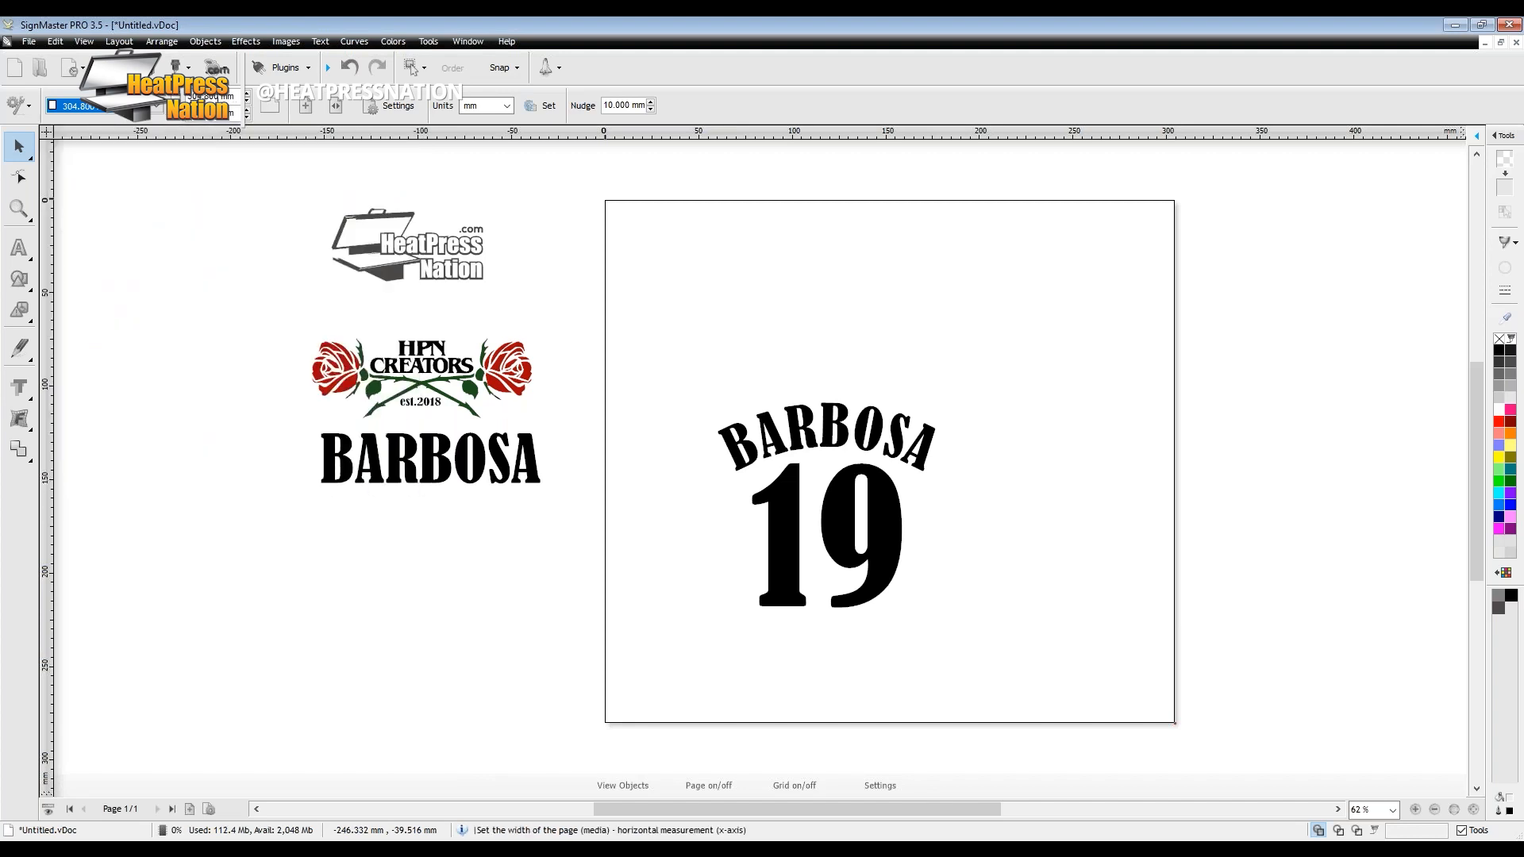
click(219, 97)
text(380)
key(Tab)
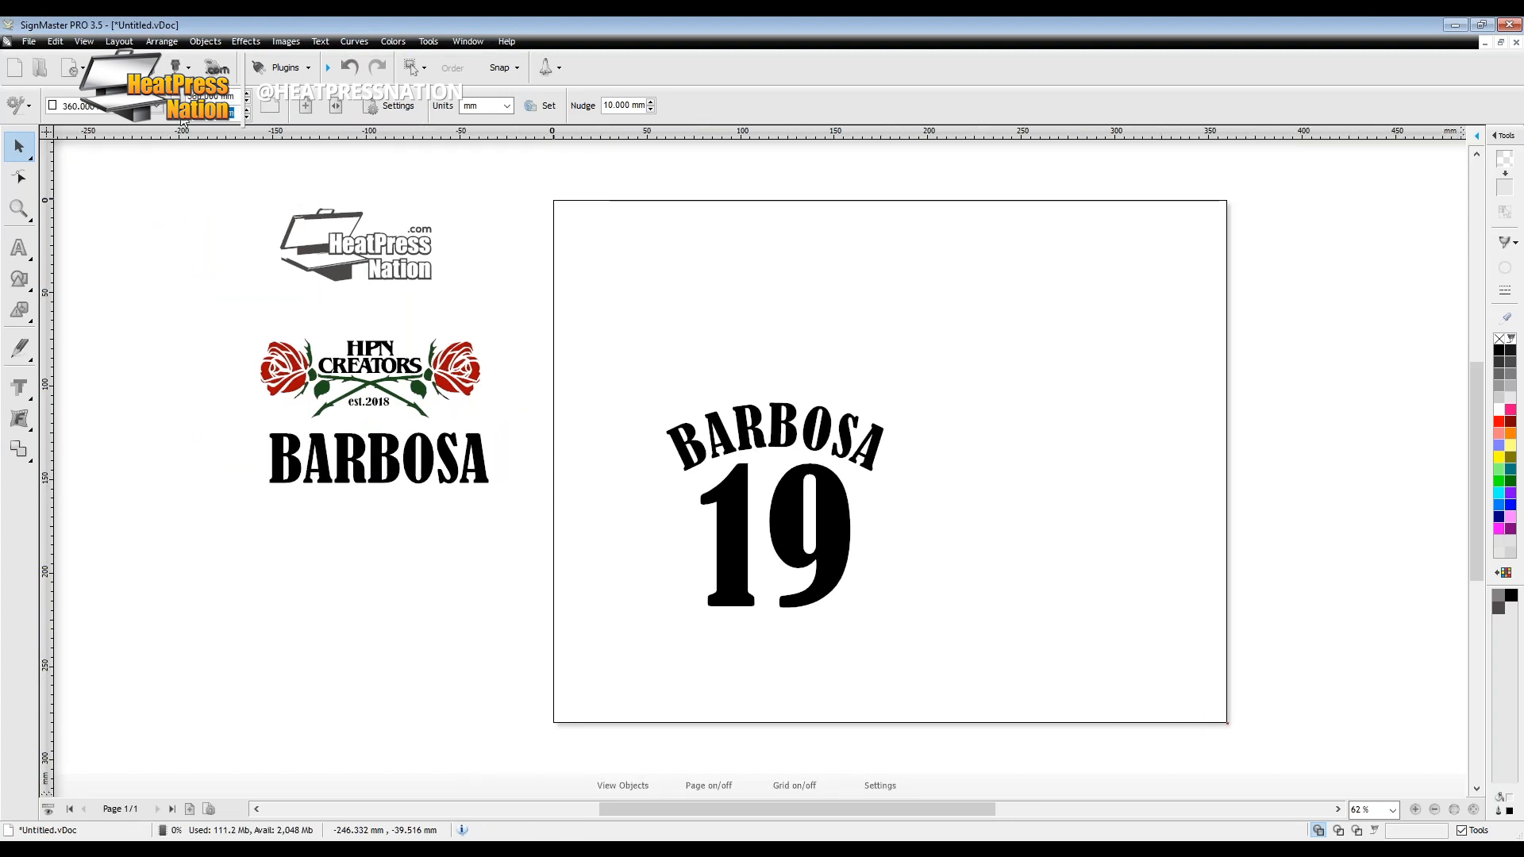
key(Return)
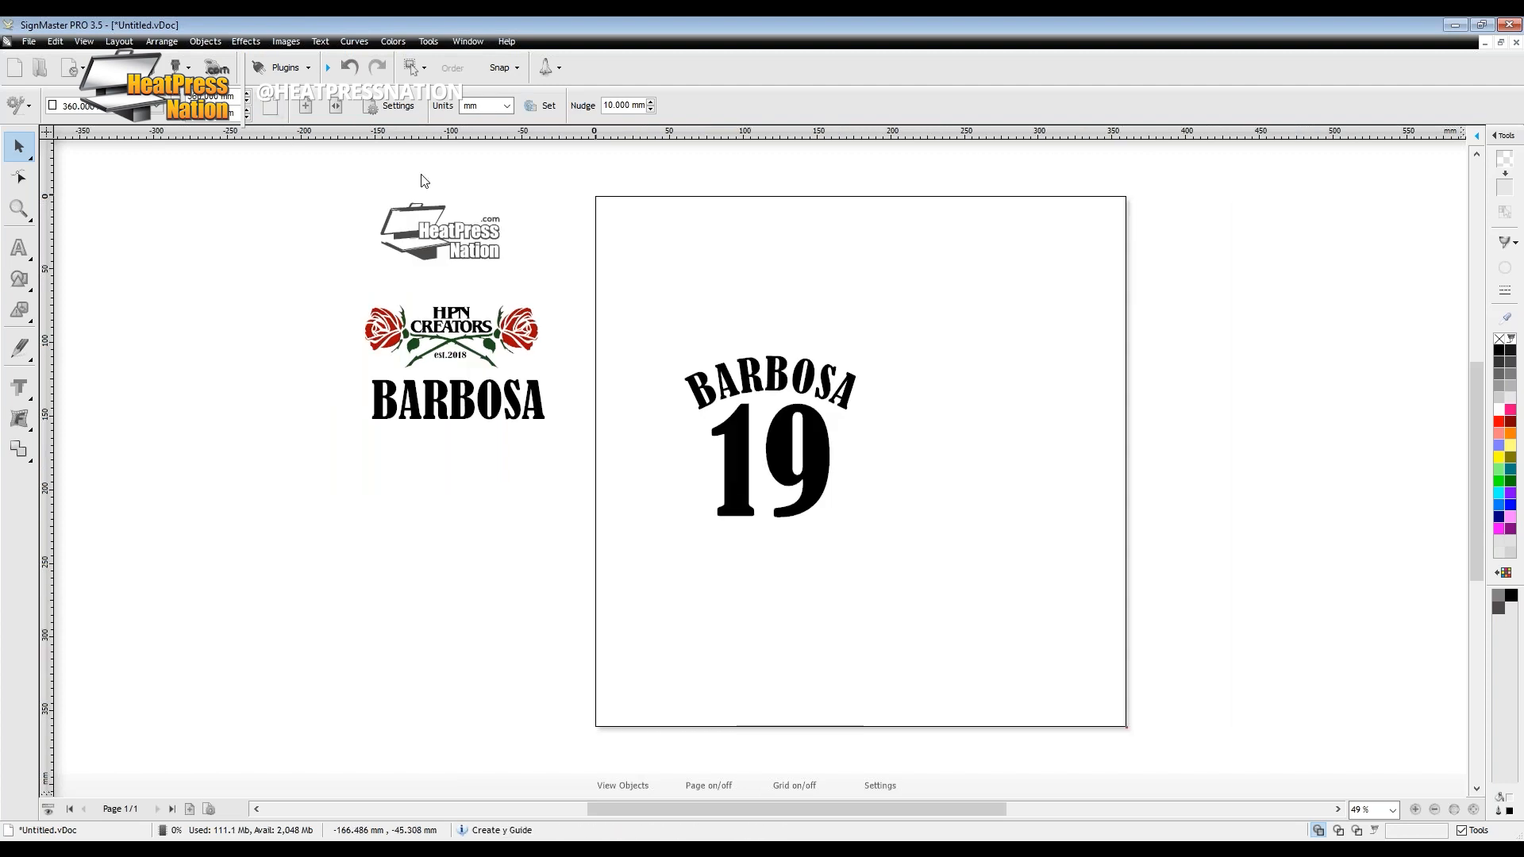
click(982, 235)
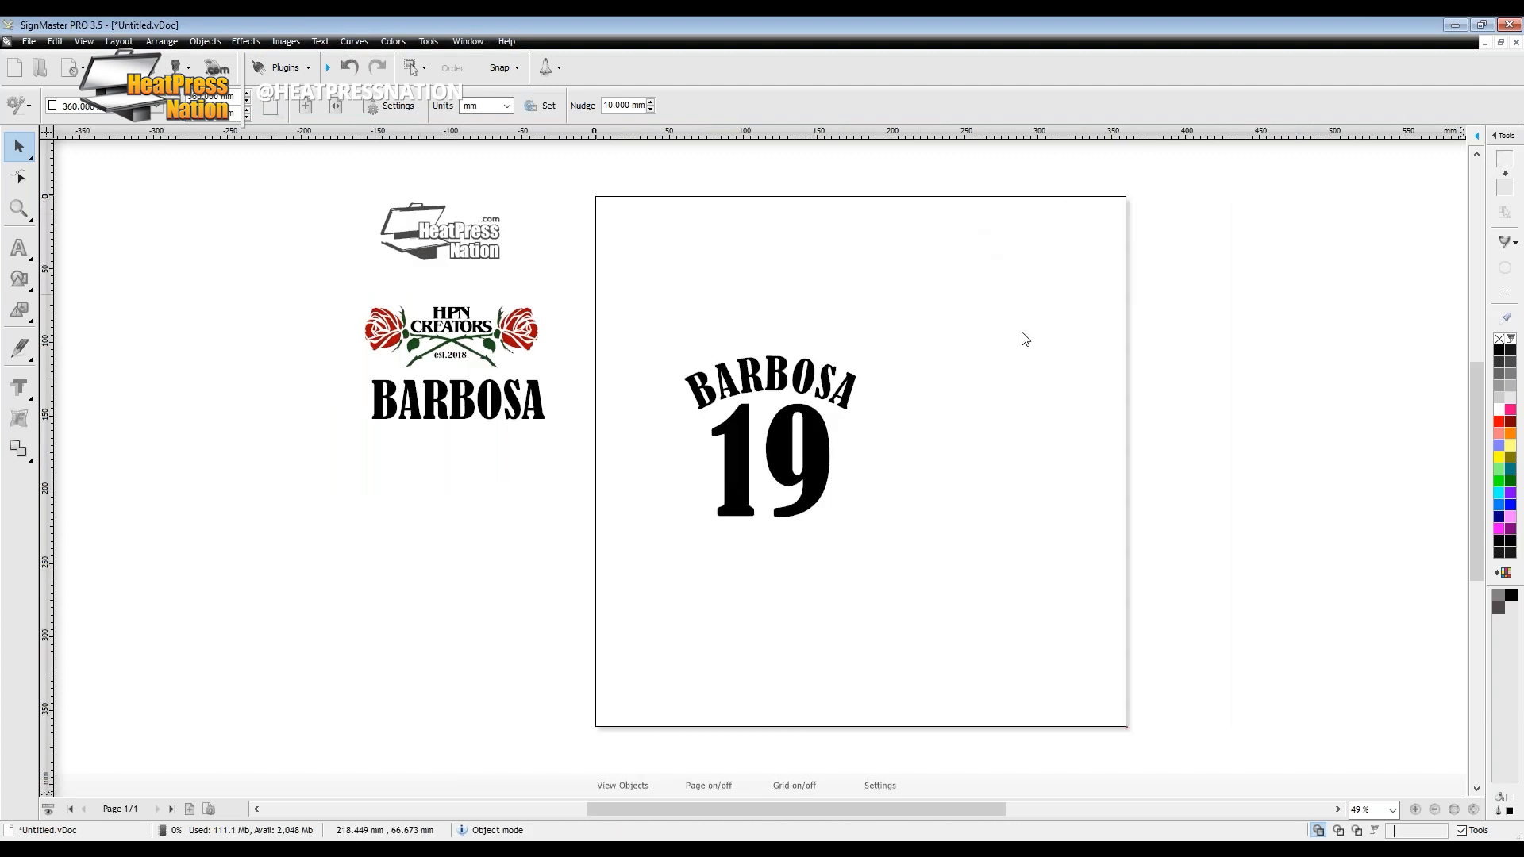
Enlarge the grouped arched surname and 19 to about 266 mm wide and move it lower on the page.
click(831, 451)
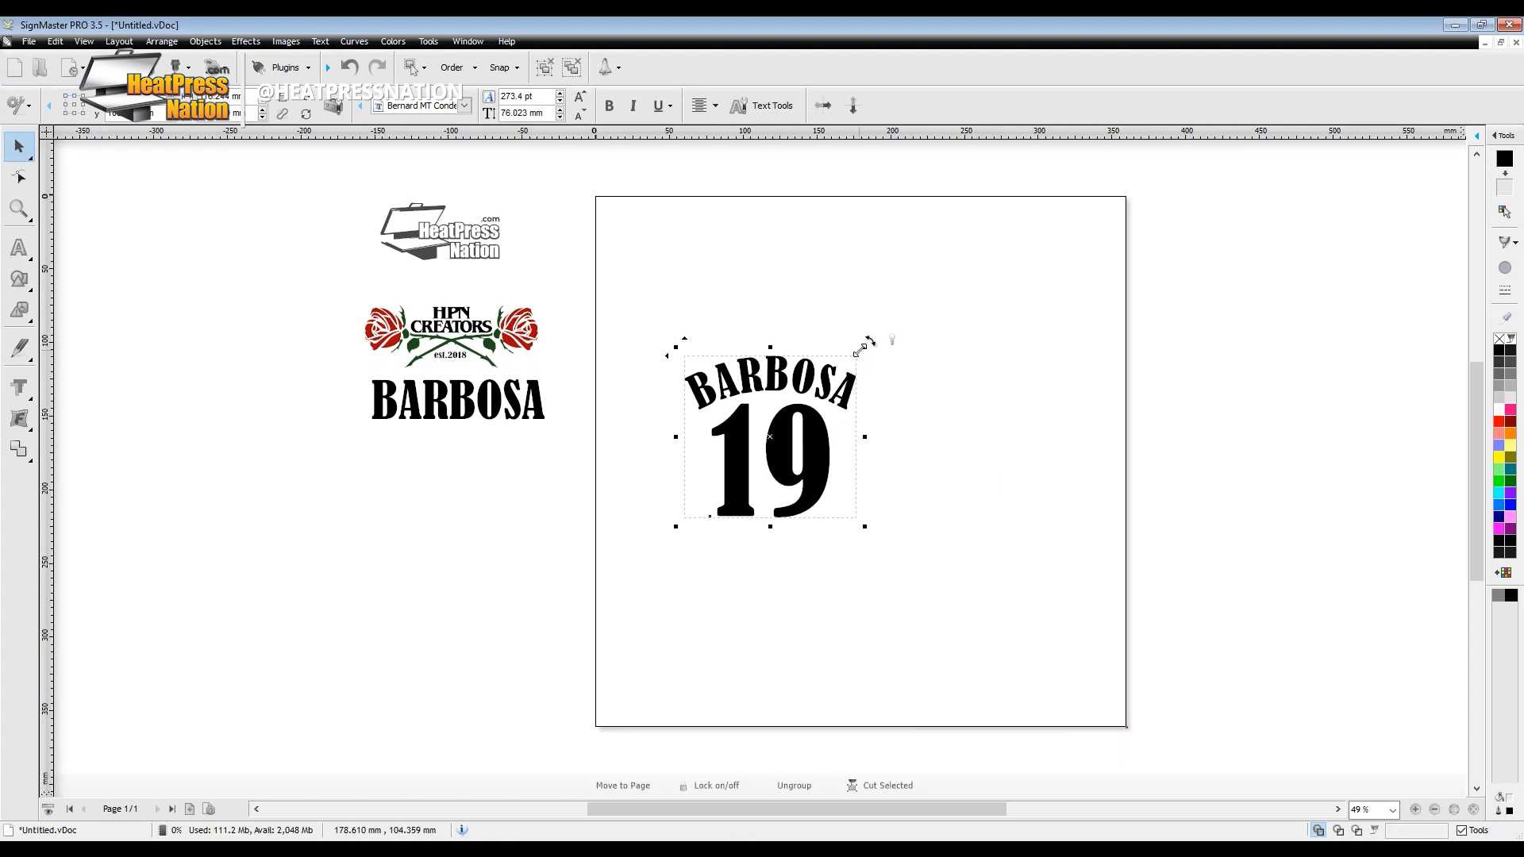
drag(865, 347, 1083, 177)
drag(954, 440, 856, 626)
Enlarge the straight surname to about 210 mm wide and the rose logo to about 280 mm wide, placing both on the page.
click(506, 419)
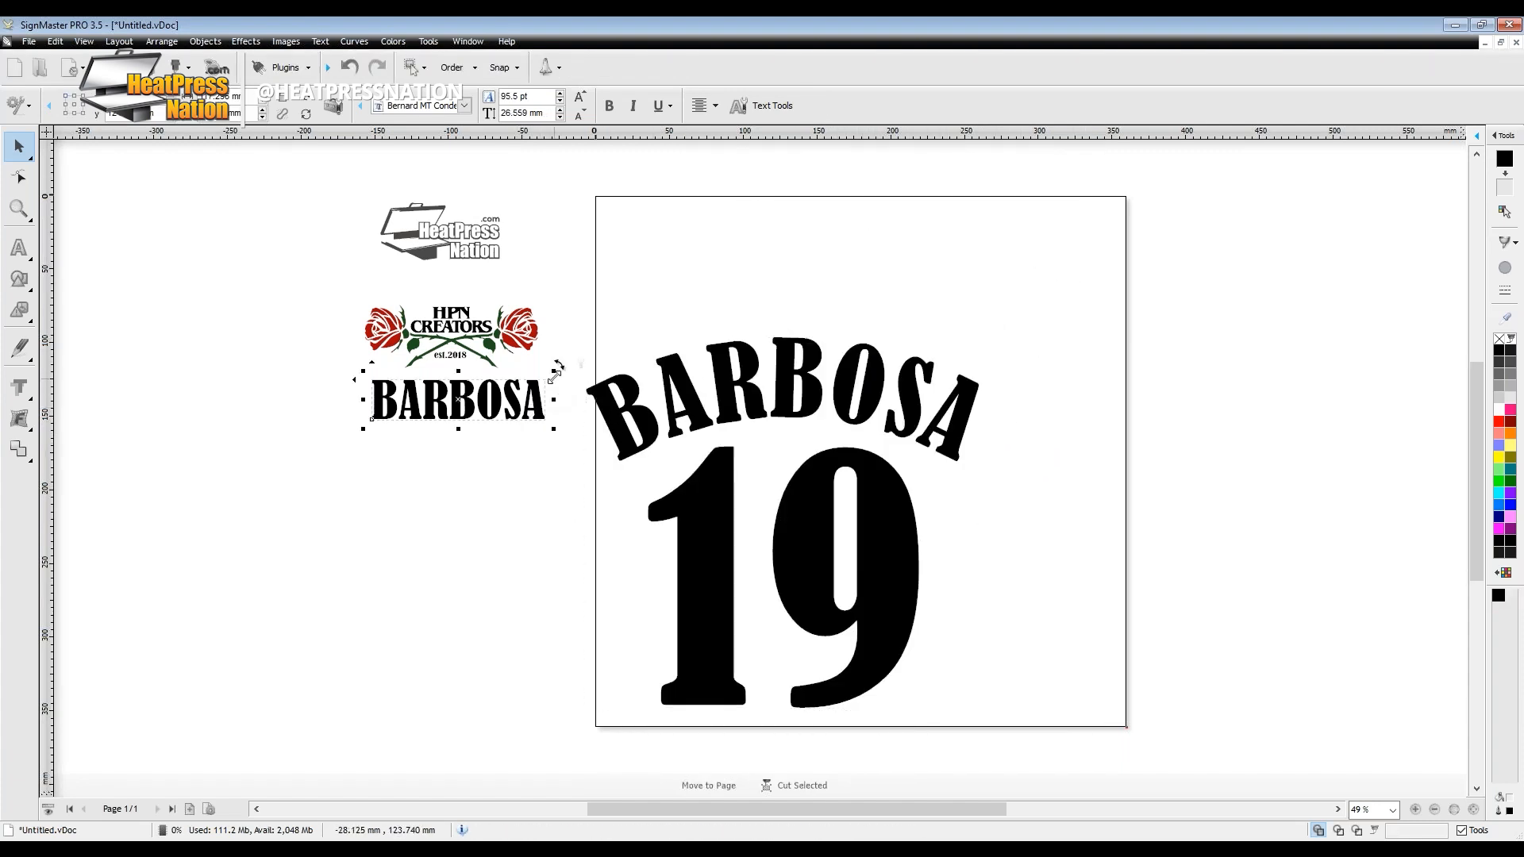
drag(555, 371, 1020, 229)
click(508, 329)
drag(548, 303, 1129, 641)
click(1215, 512)
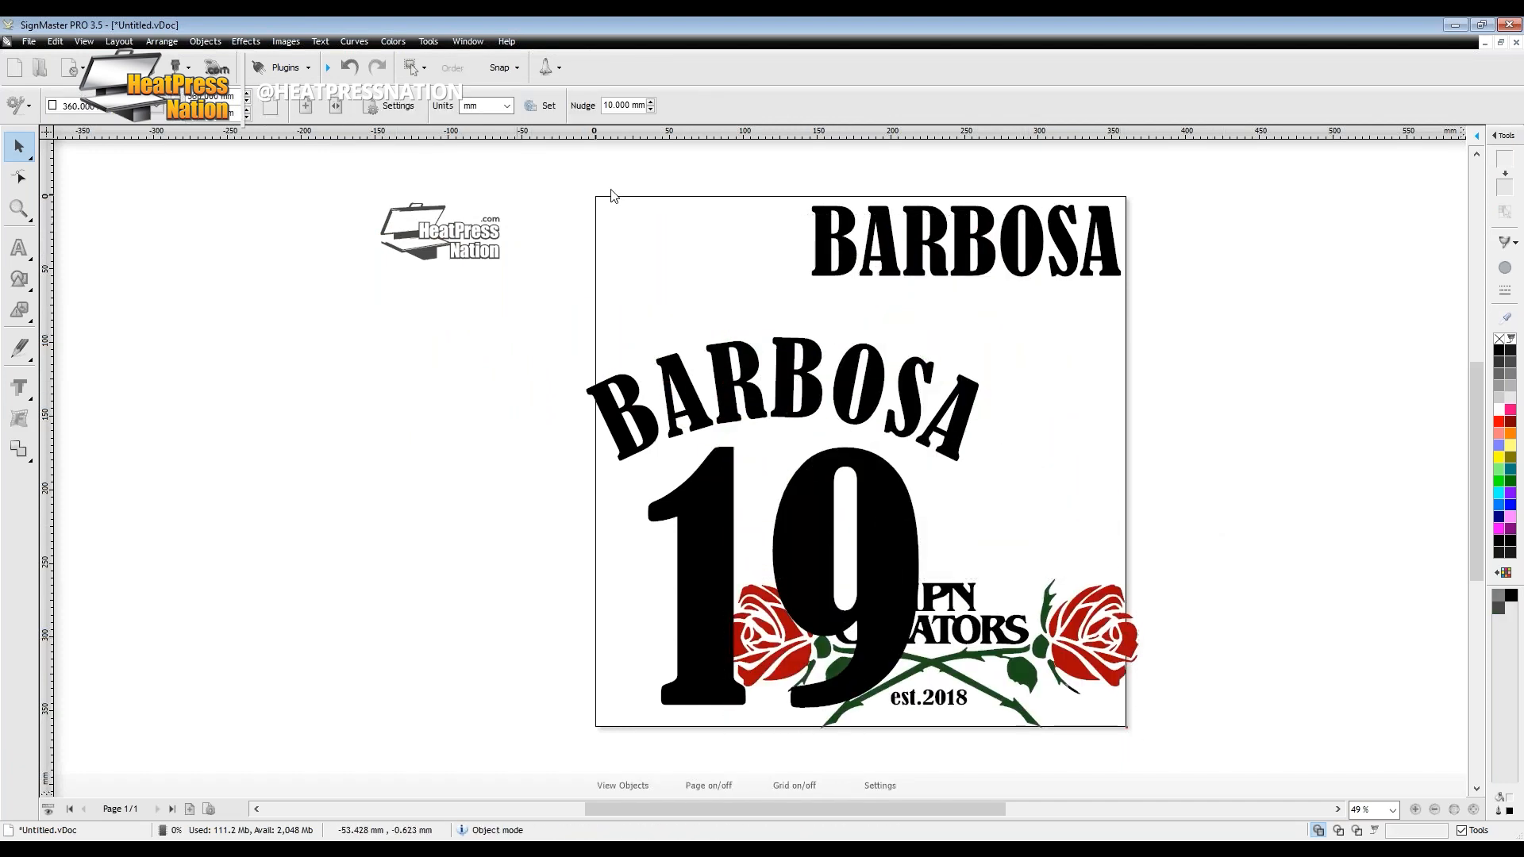
Nest all the artwork to the page and delete the HeatPress Nation logo.
click(119, 42)
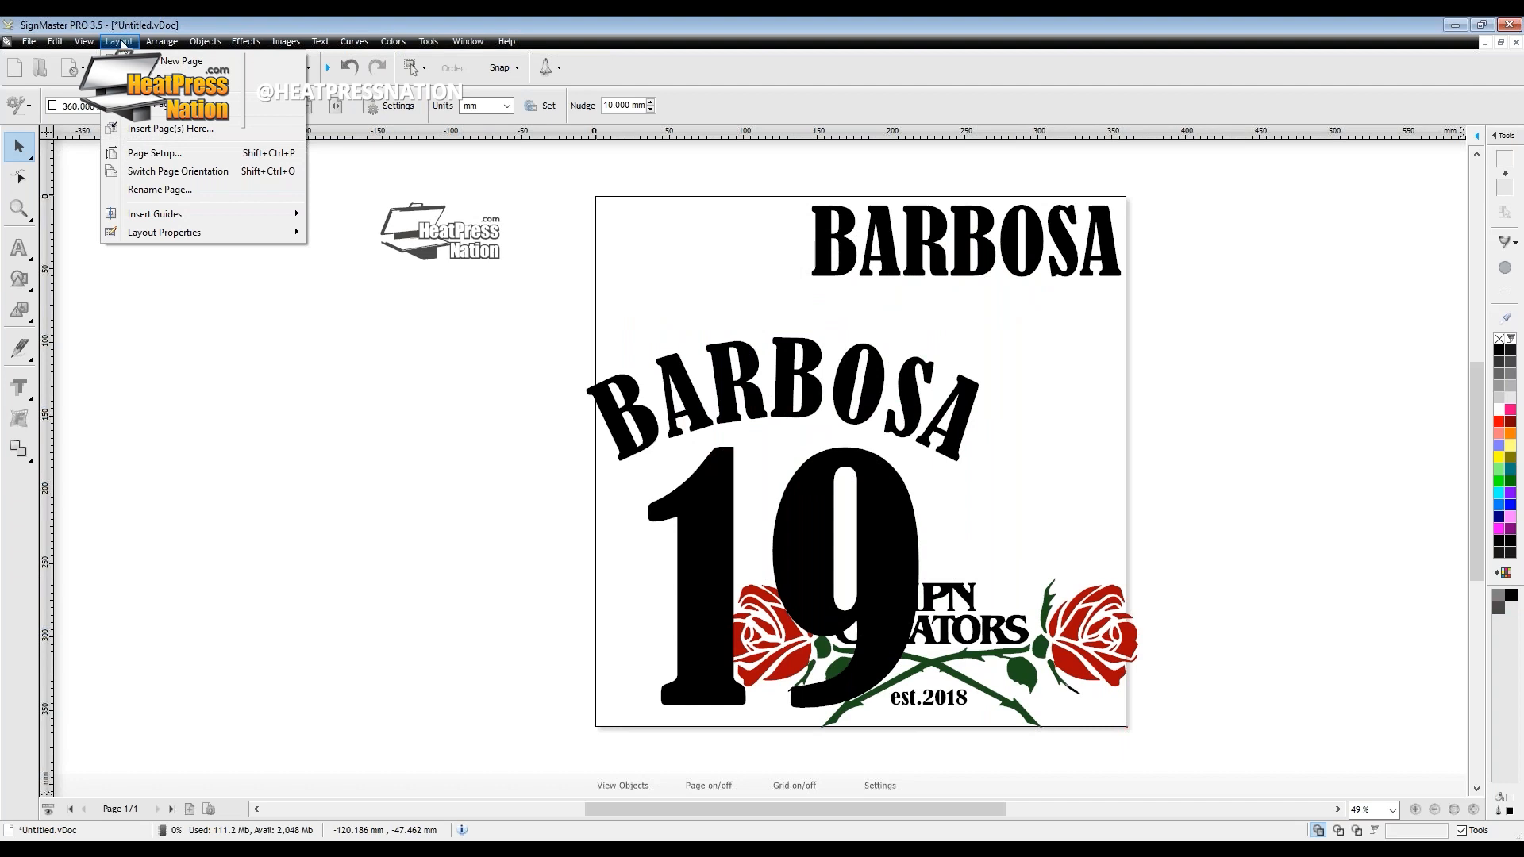
mouse_move(146, 47)
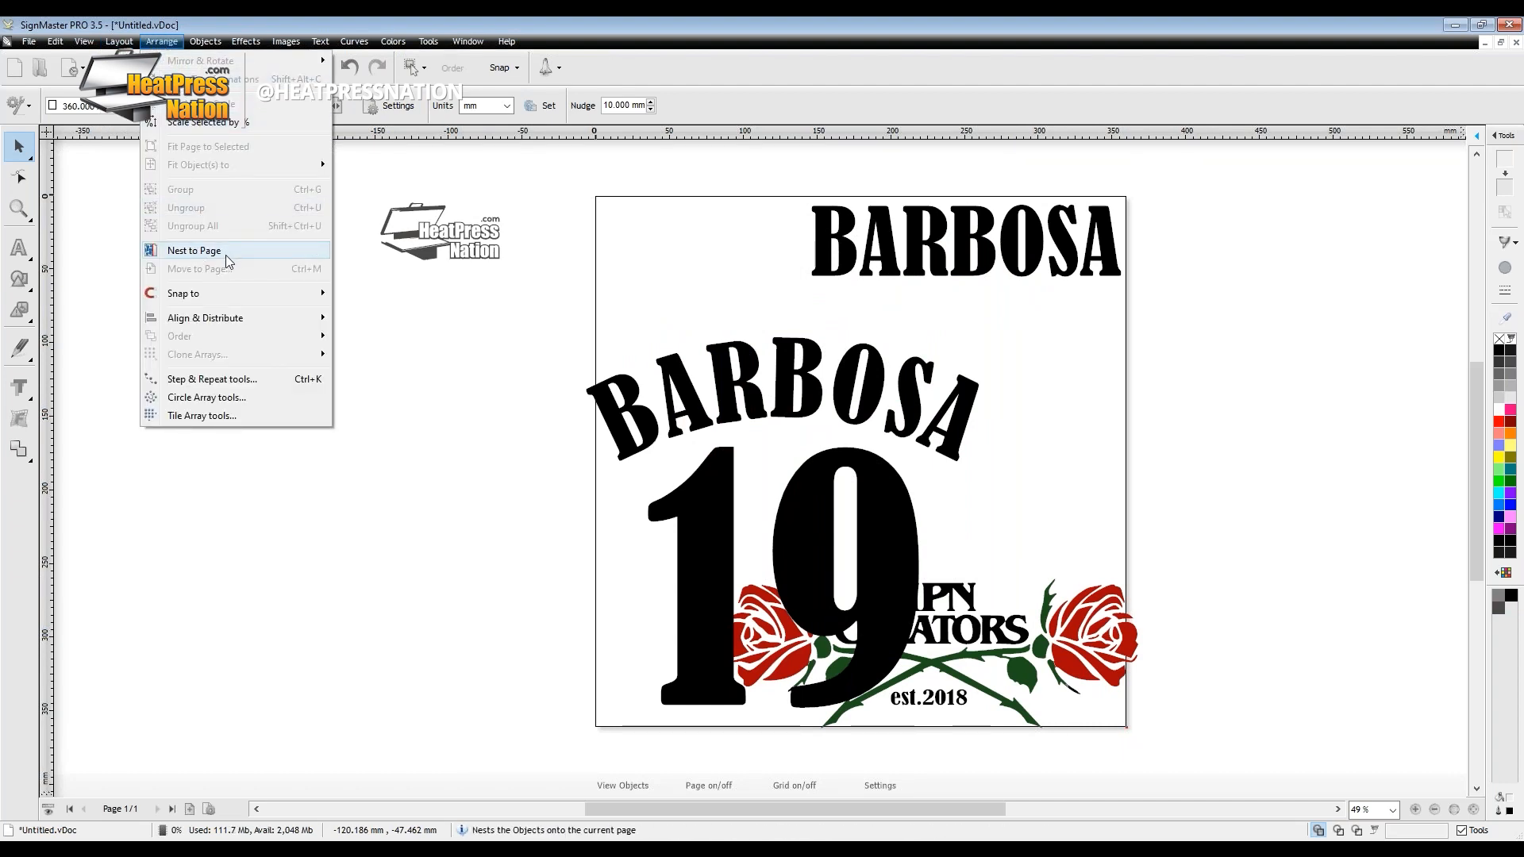
click(194, 251)
click(1274, 437)
scroll(1262, 465, down, 4)
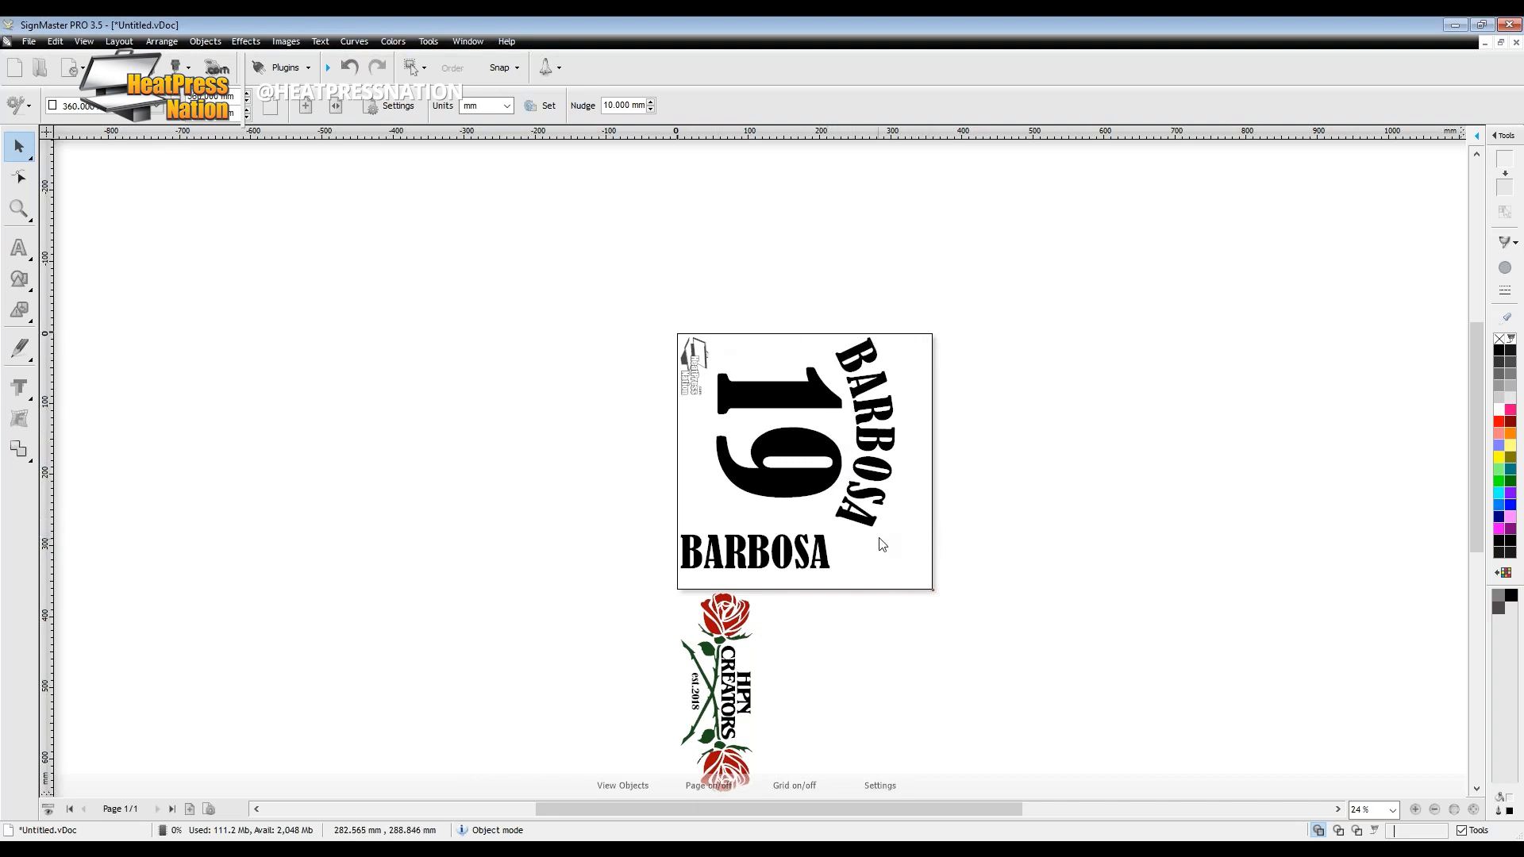
click(690, 355)
key(Delete)
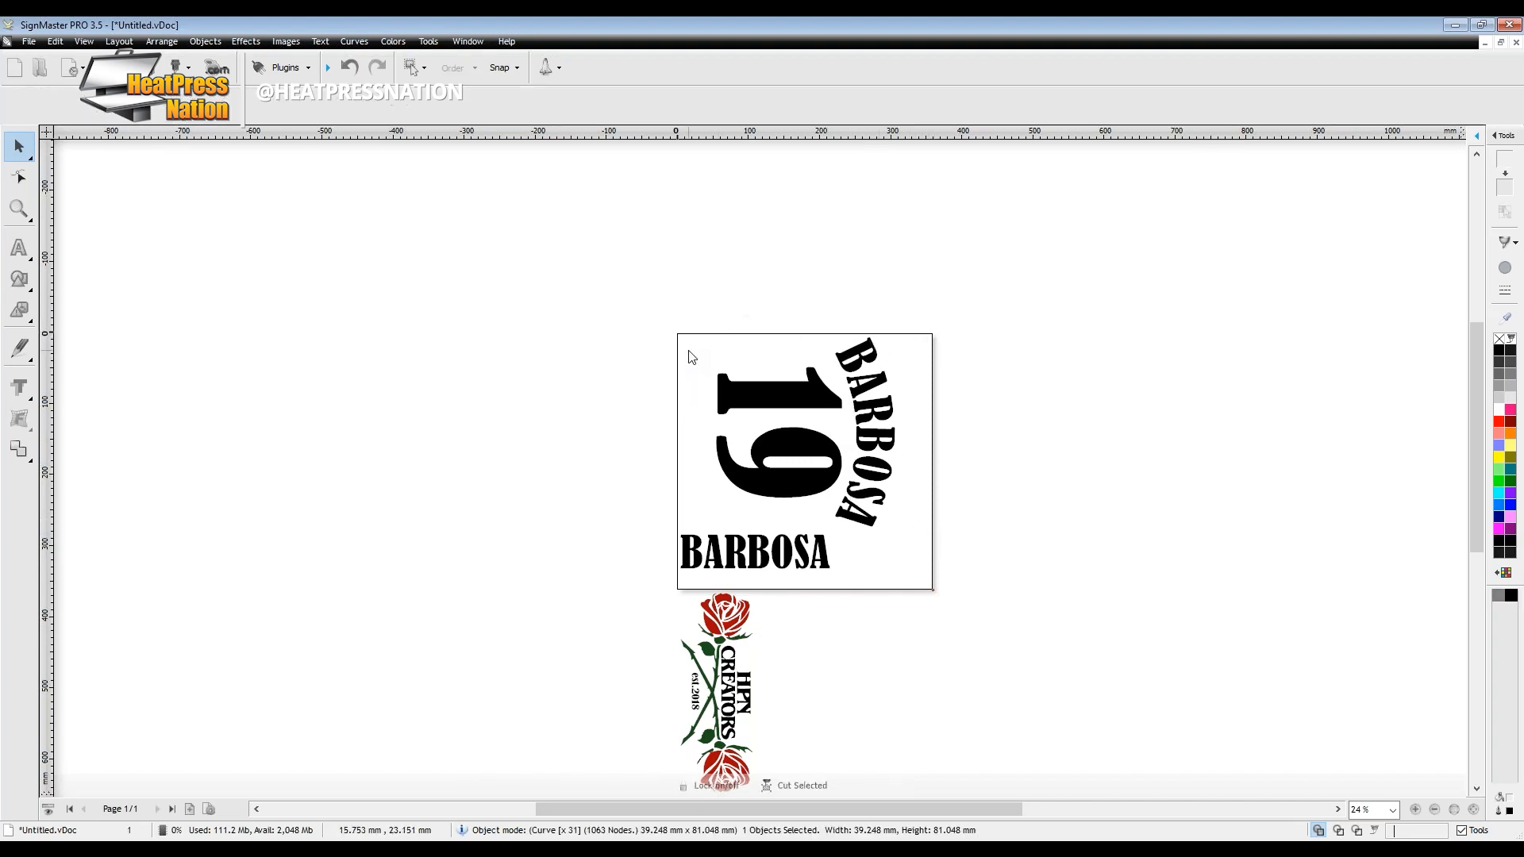
Scatter the three remaining designs around the page and nest them to the page again.
click(740, 565)
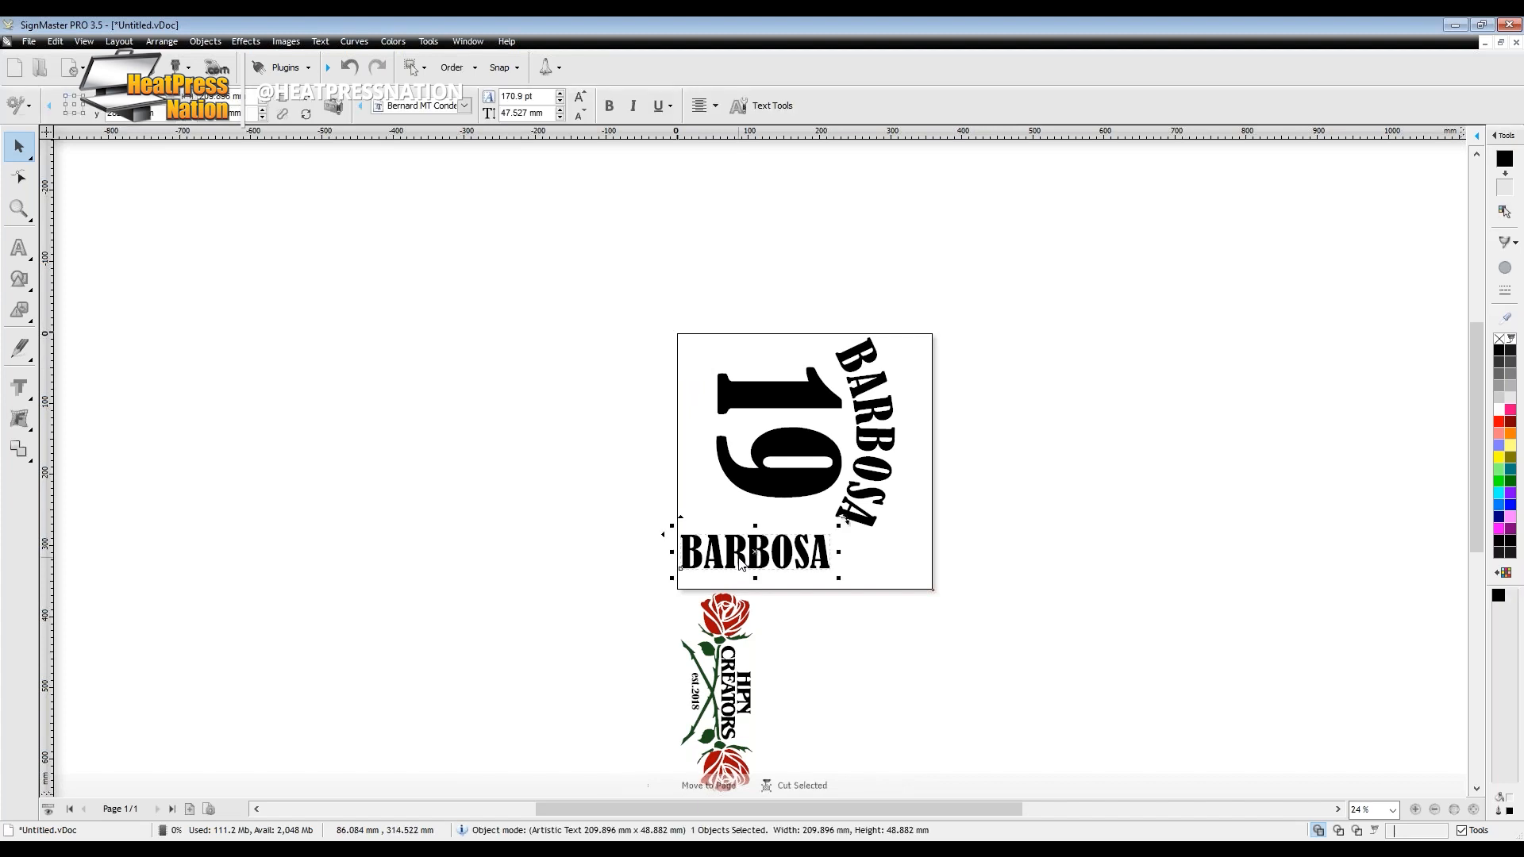
click(807, 520)
drag(722, 463, 521, 437)
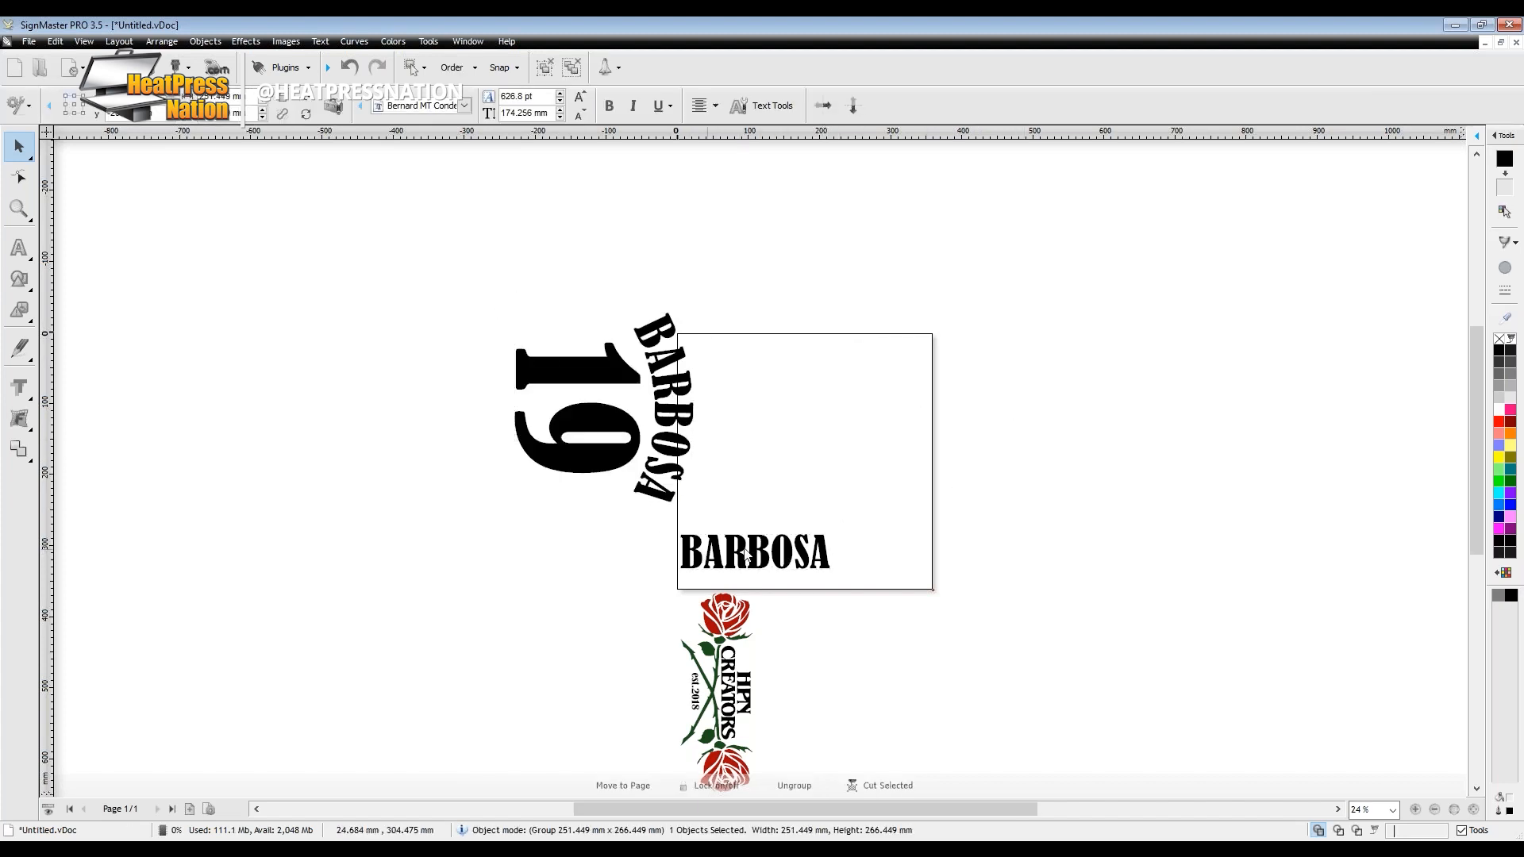
drag(746, 556, 1001, 546)
drag(718, 683, 735, 643)
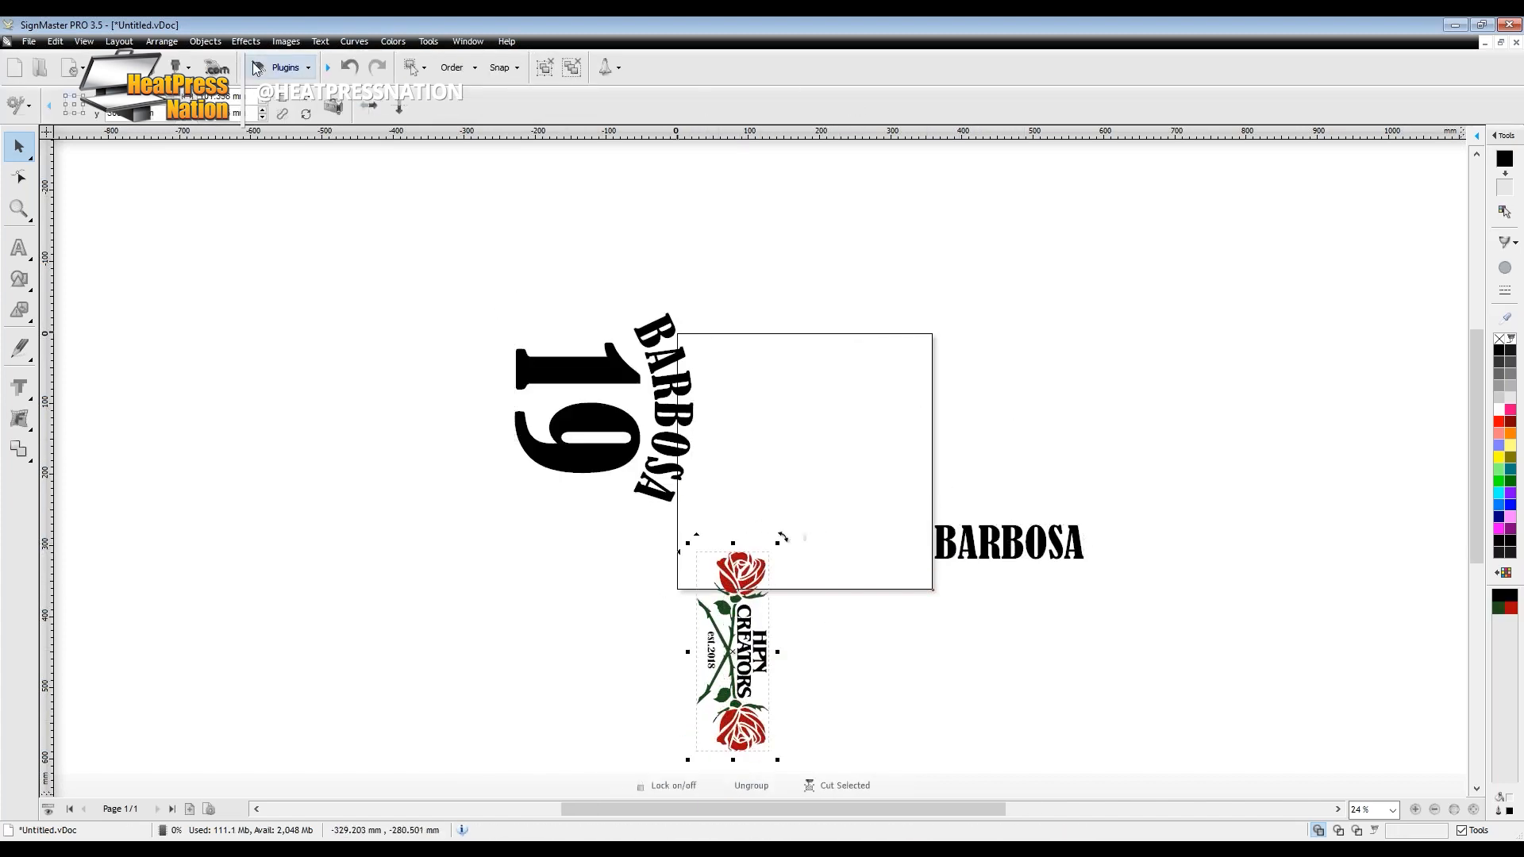
click(161, 41)
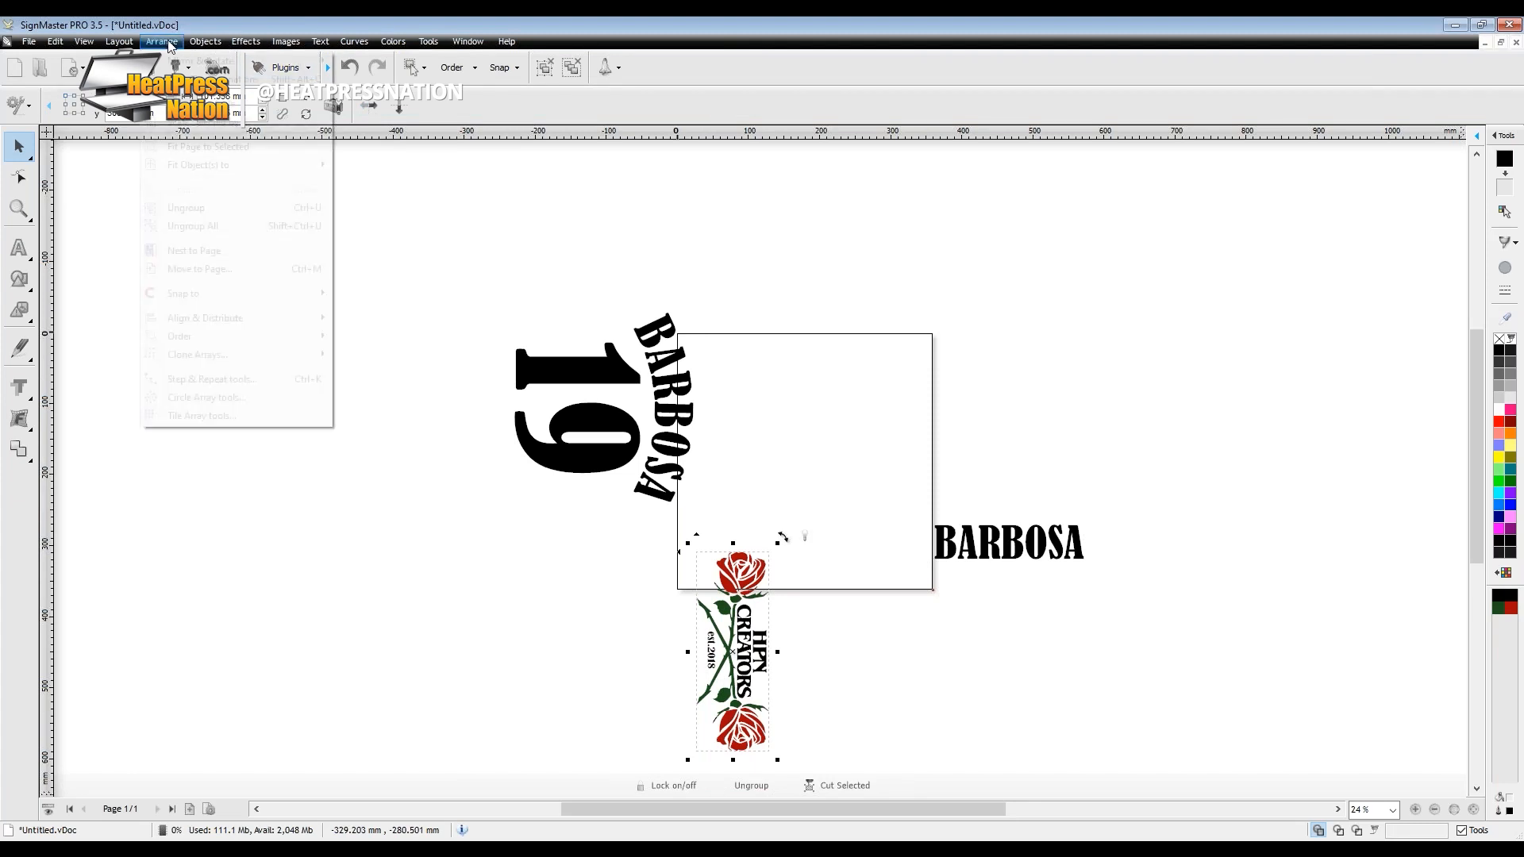
click(209, 252)
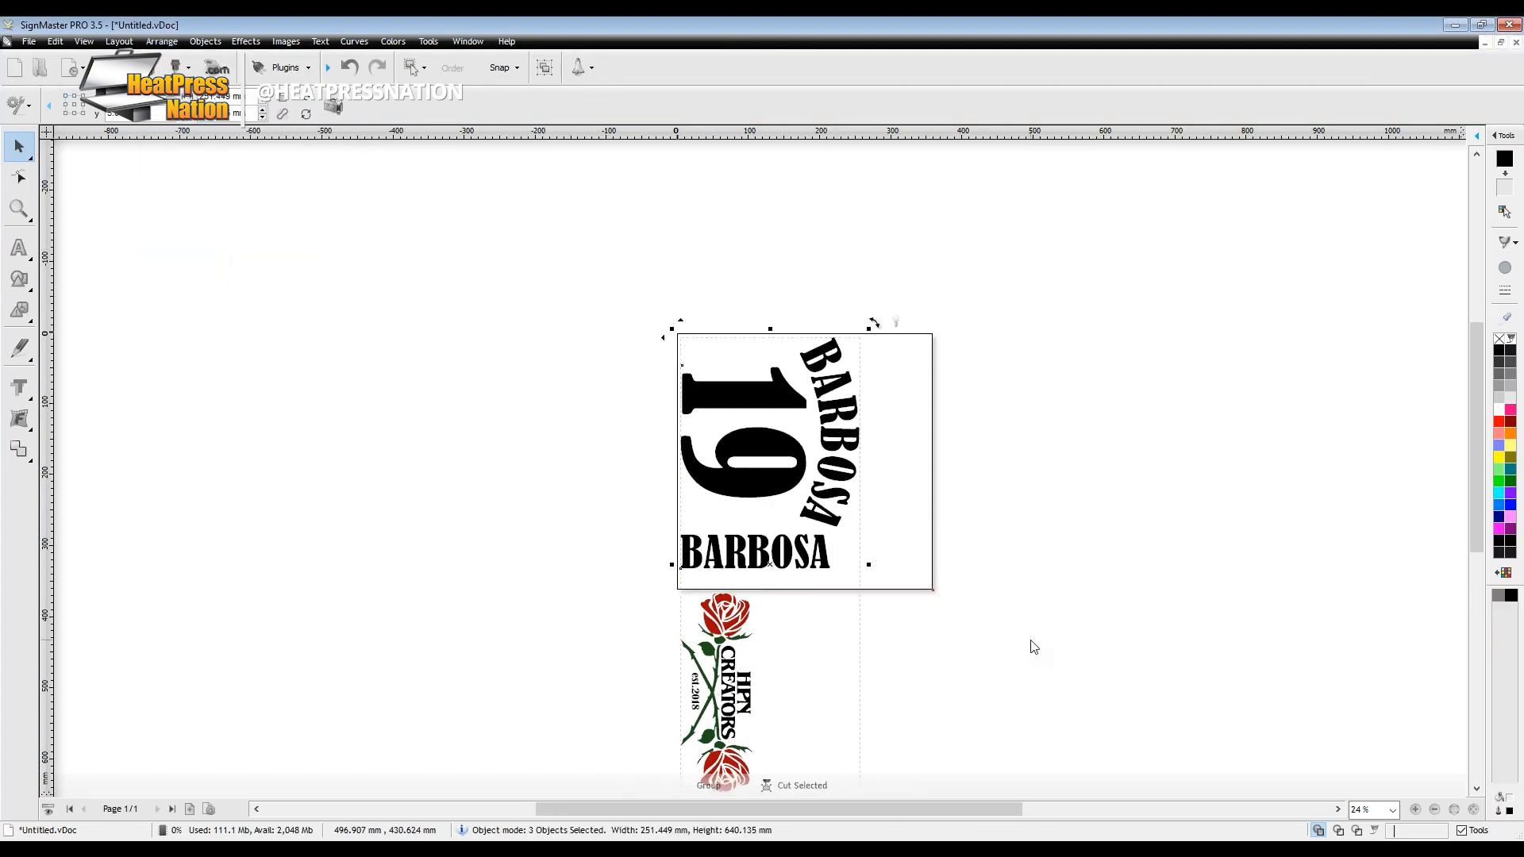
Move the rose logo into the free strip beside the arched surname and nudge it slightly towards the page edge.
drag(736, 684, 888, 420)
click(990, 441)
click(841, 437)
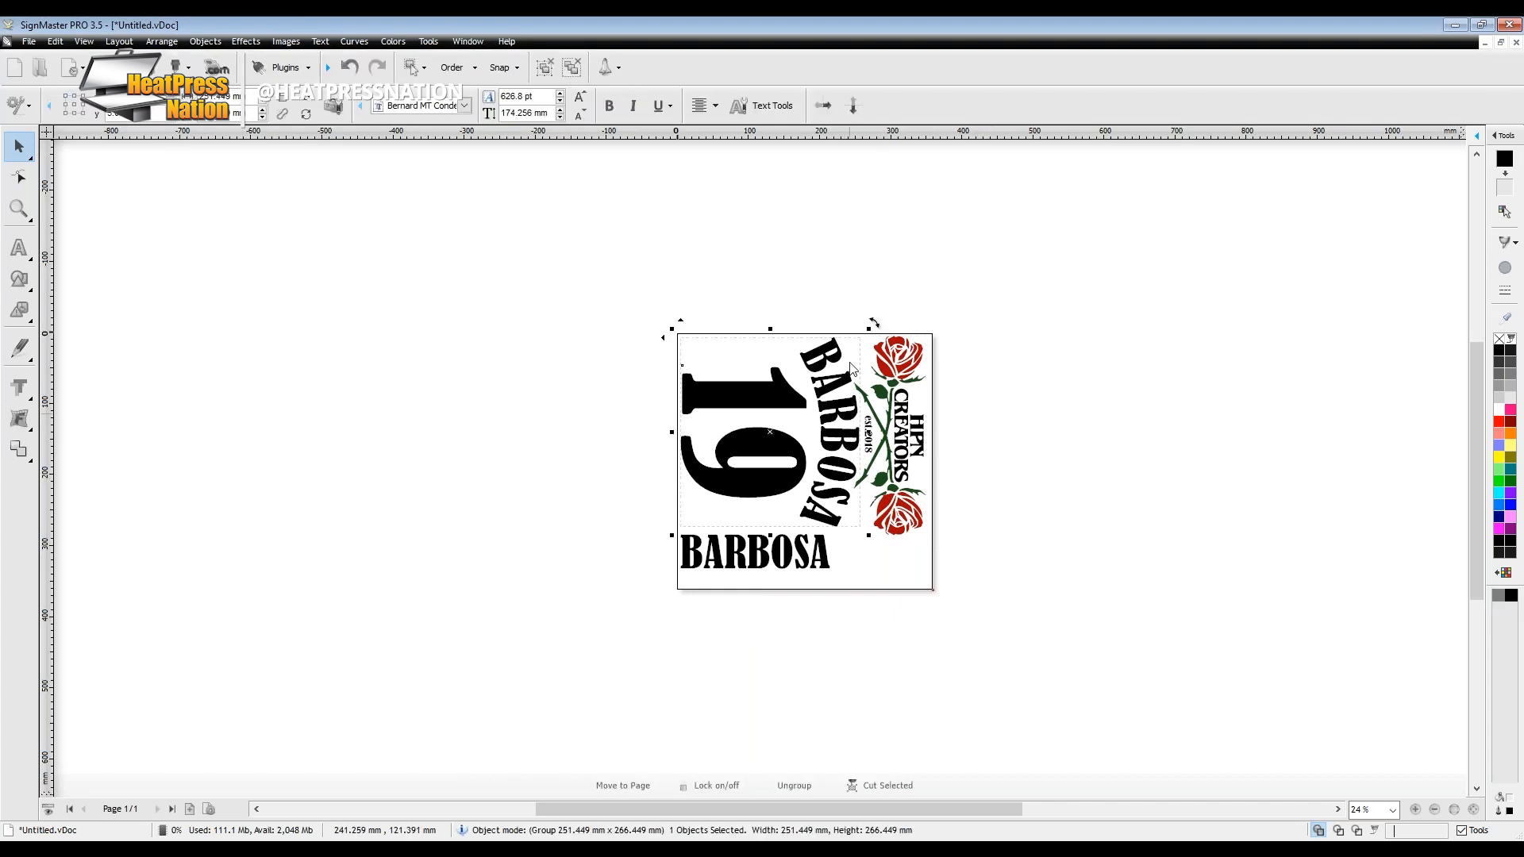
scroll(867, 425, up, 1)
scroll(749, 617, up, 4)
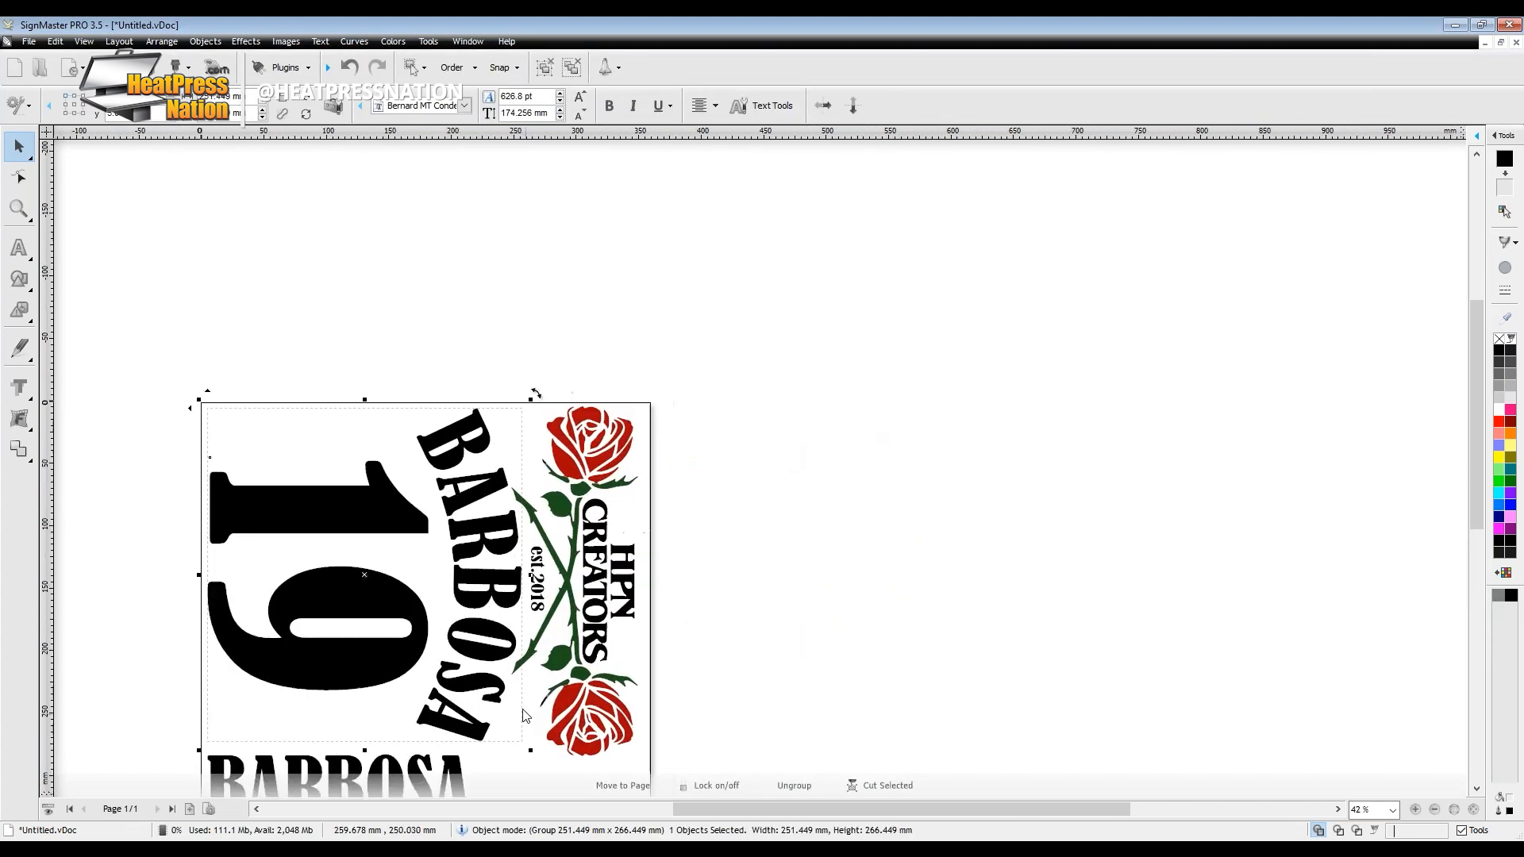
drag(1473, 429, 1467, 388)
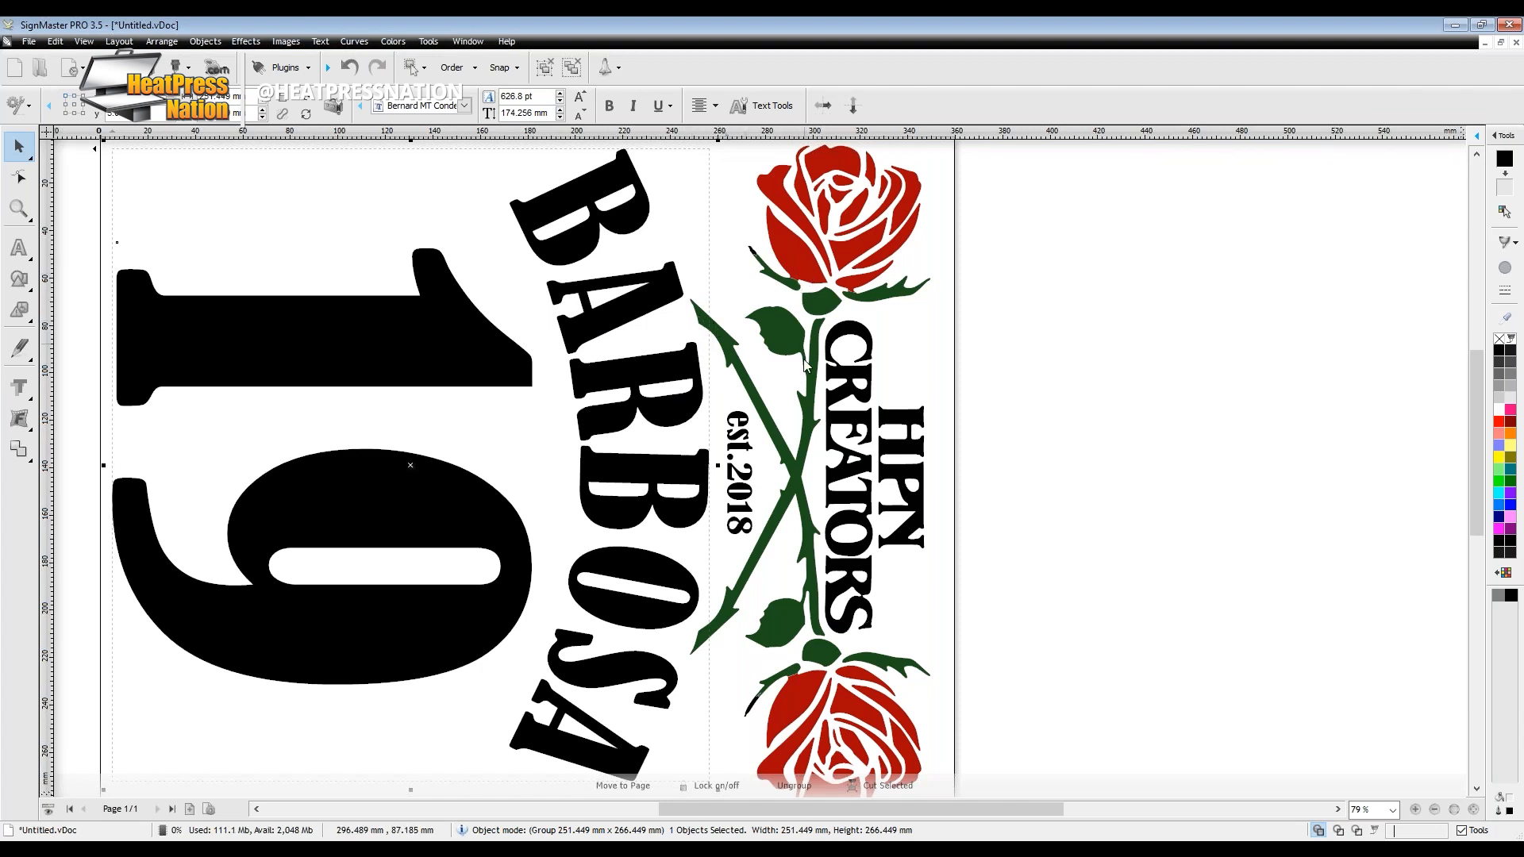
click(822, 373)
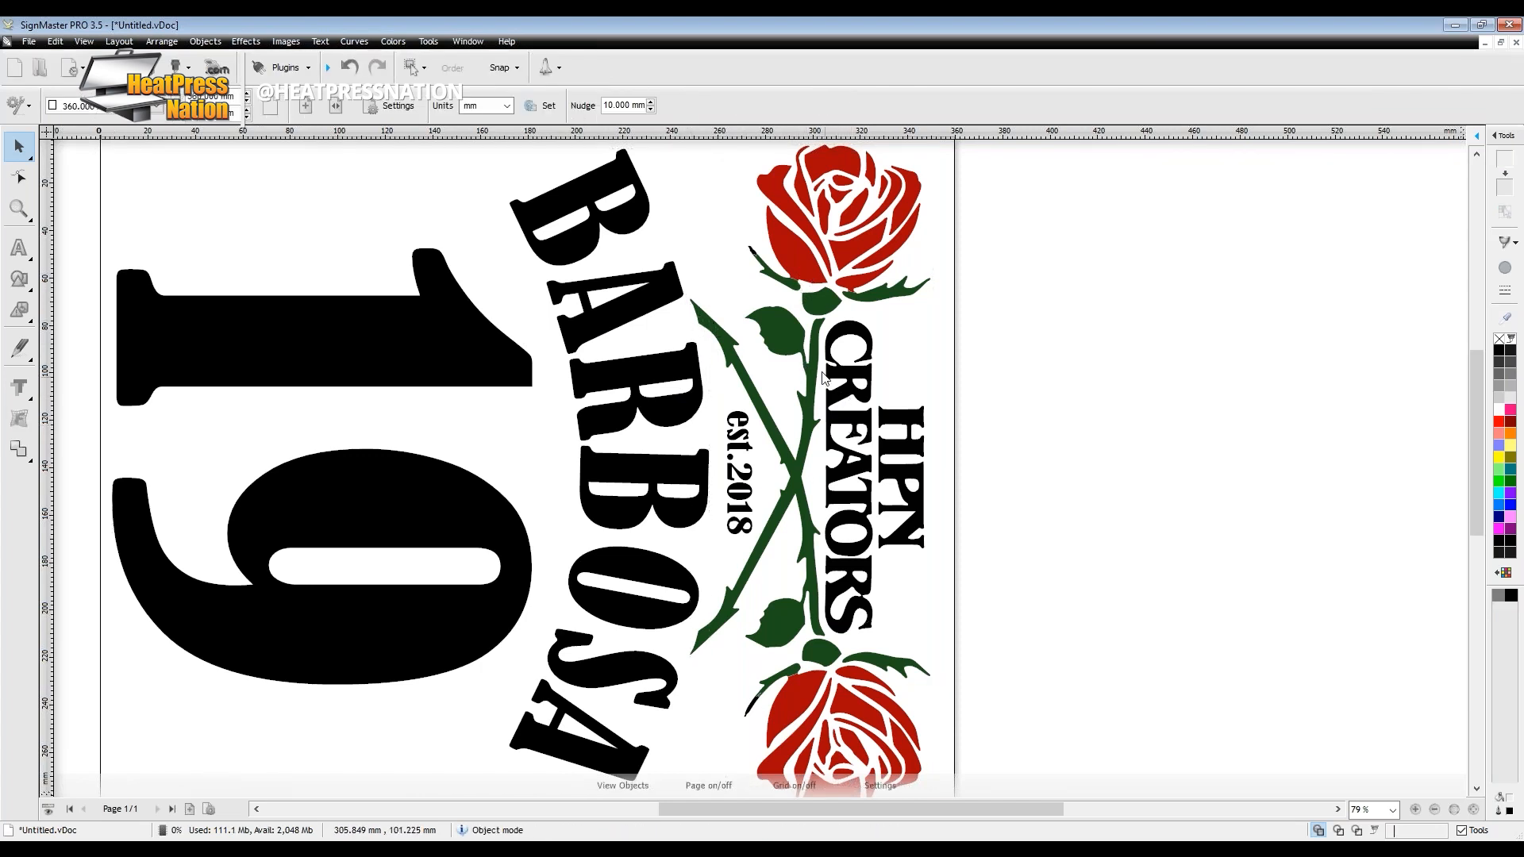
drag(794, 338, 808, 339)
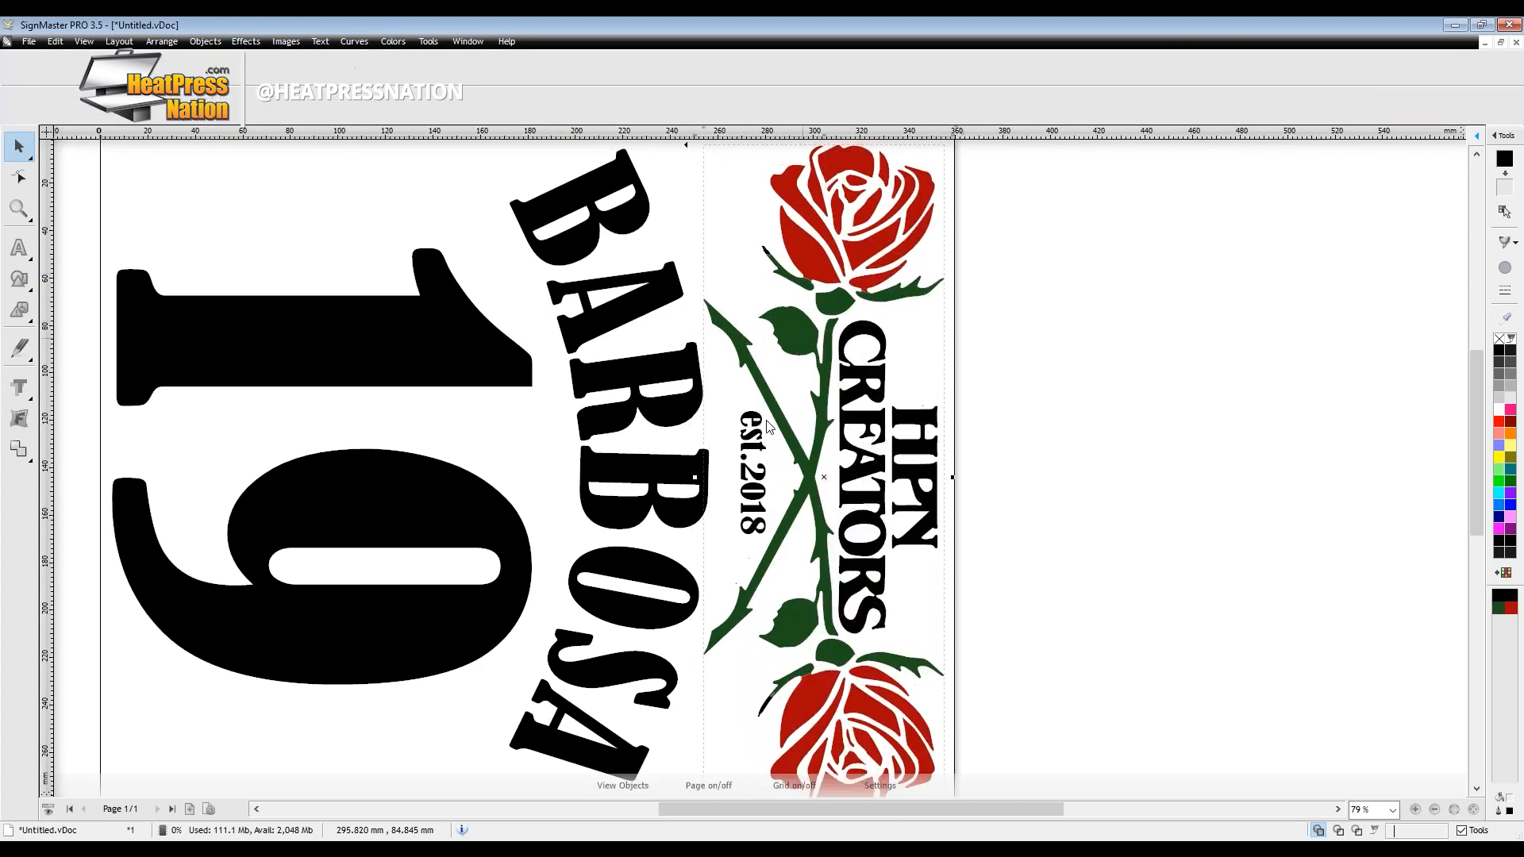
click(1255, 415)
Move the rose logo, the arched surname with the 19, and the straight surname off the page.
scroll(1044, 459, down, 2)
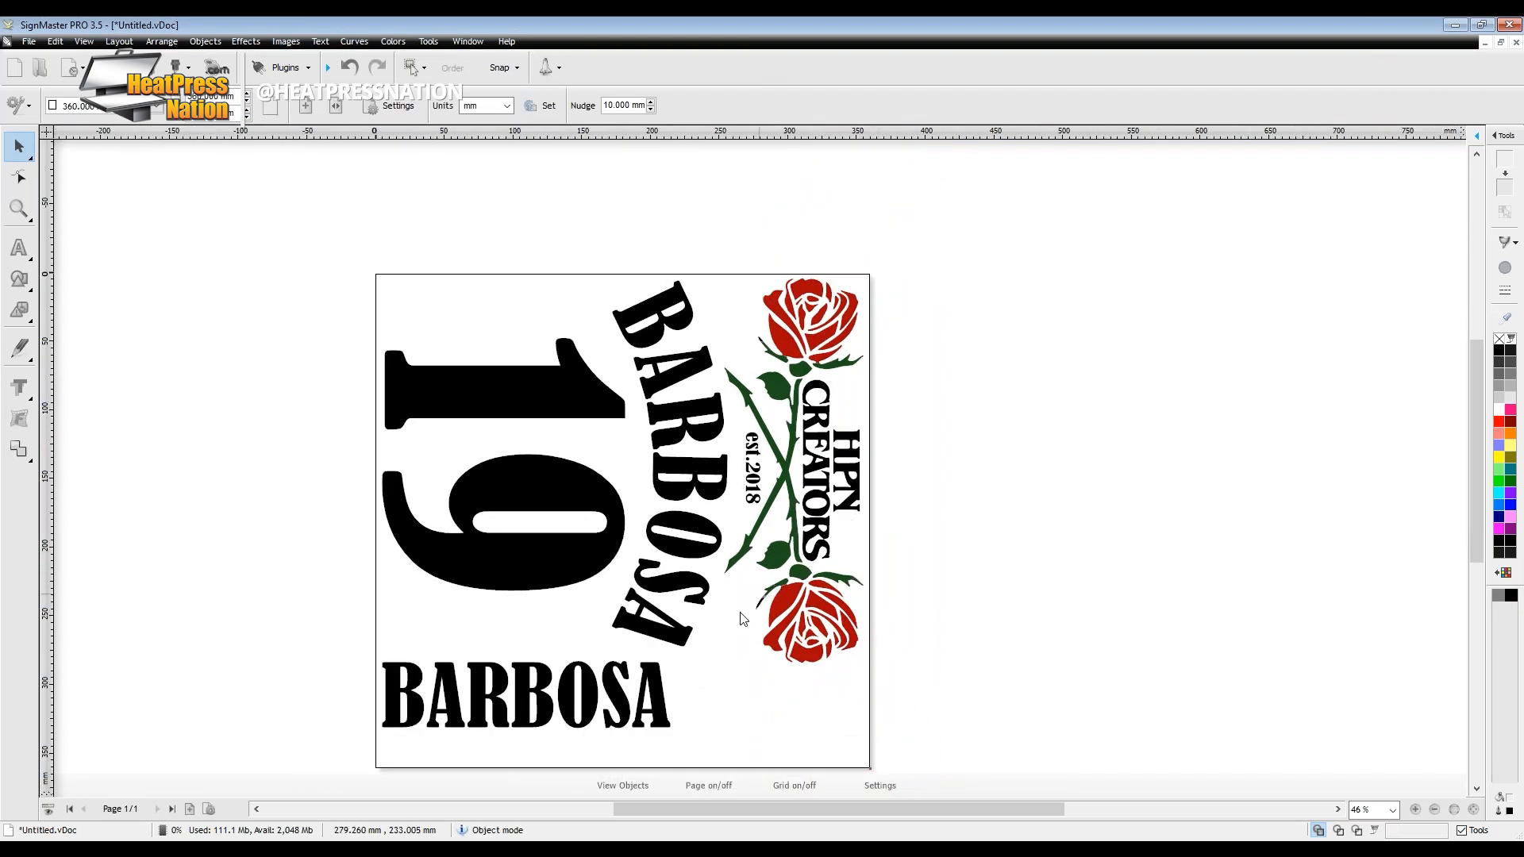
scroll(717, 651, down, 1)
drag(786, 476, 1022, 431)
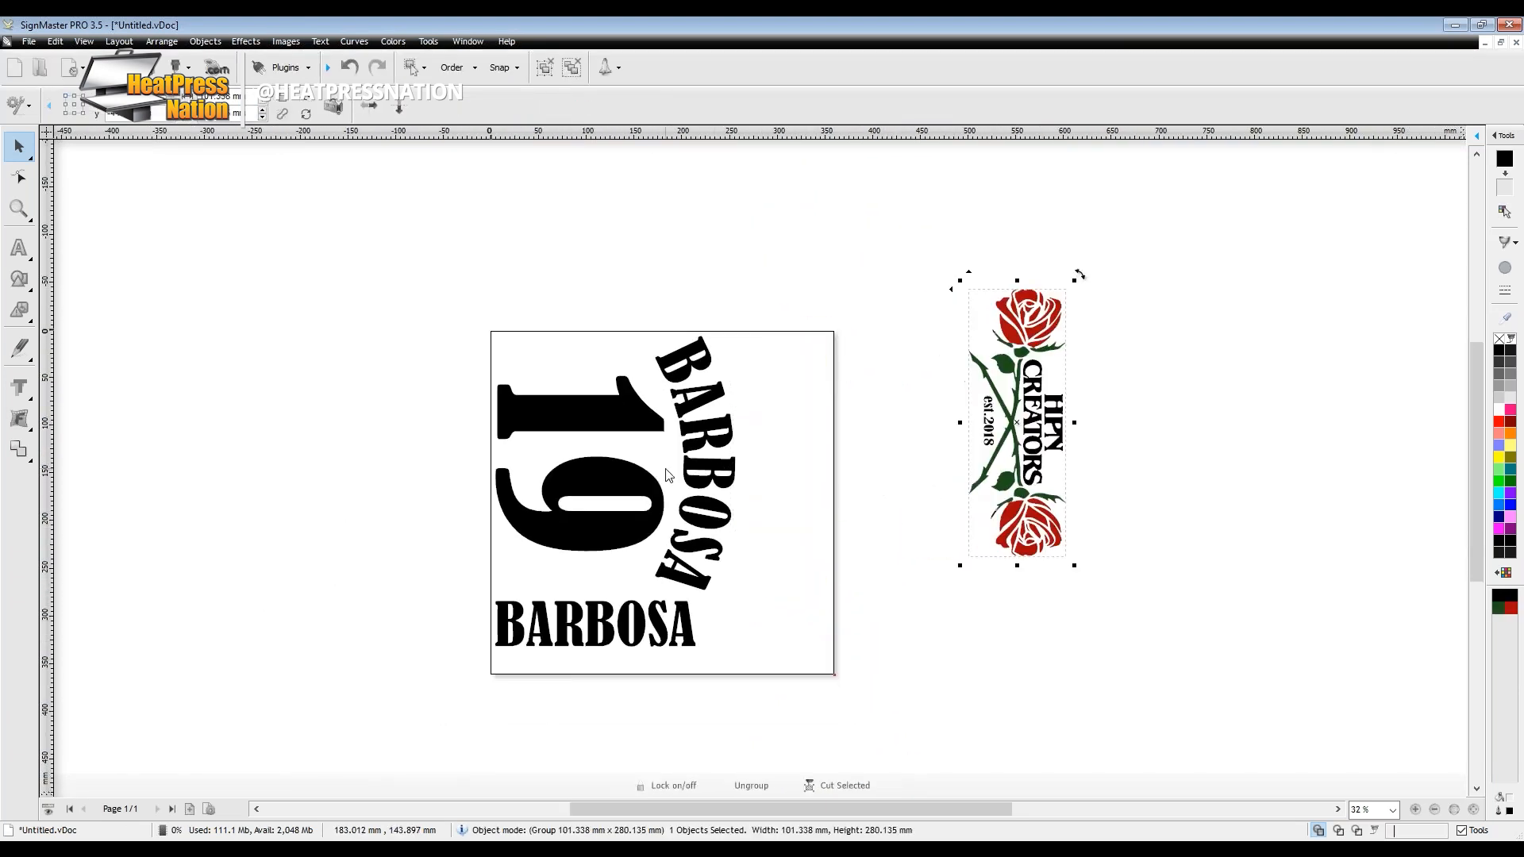
drag(491, 465, 341, 377)
drag(566, 430, 141, 326)
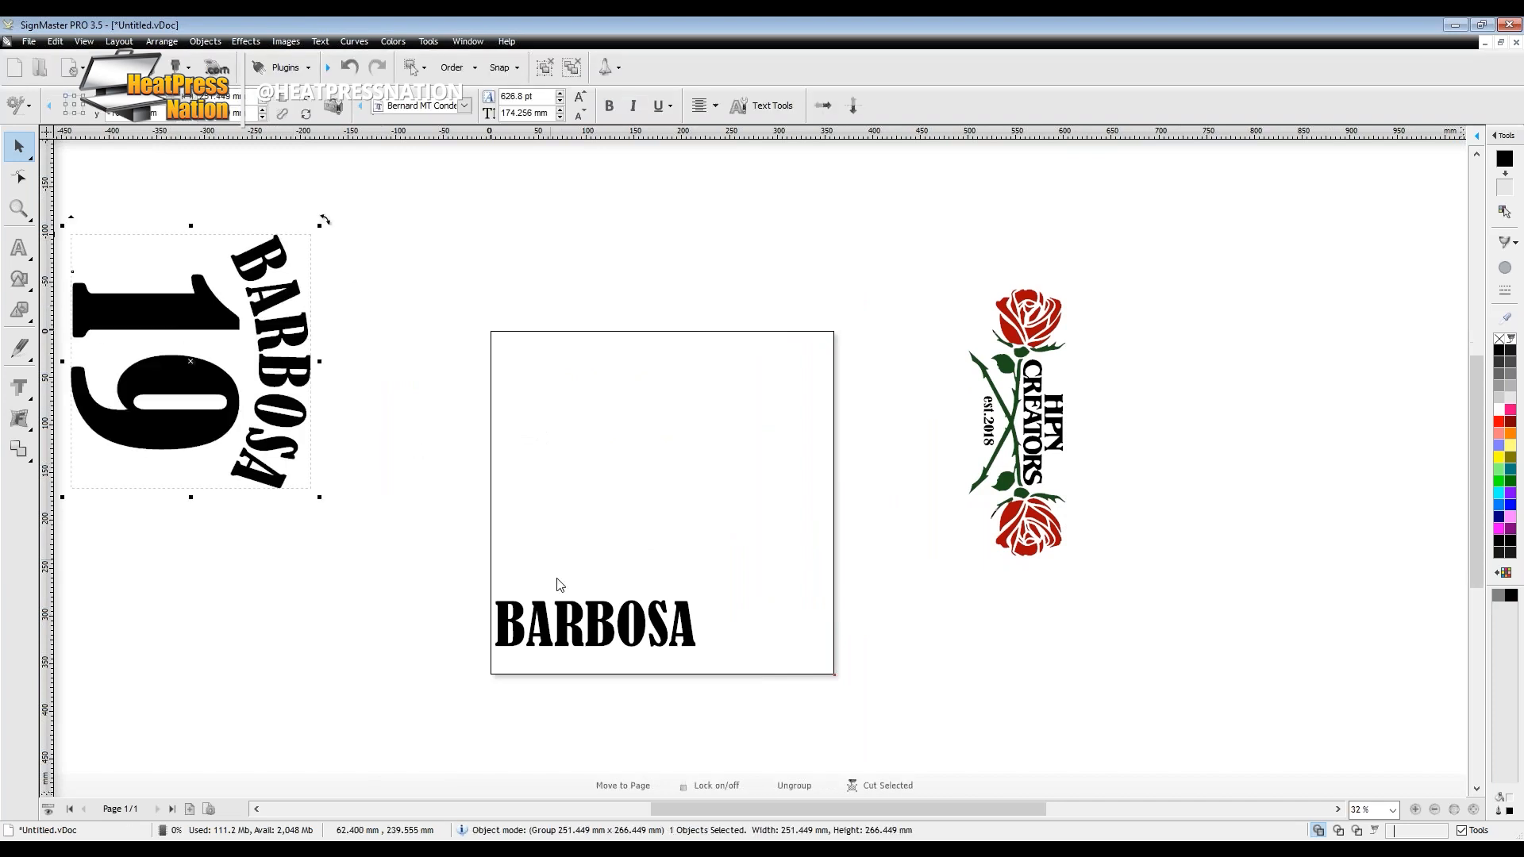
drag(665, 635, 401, 691)
Shrink the rose logo to about 155 mm long and move it onto the empty page.
click(1032, 350)
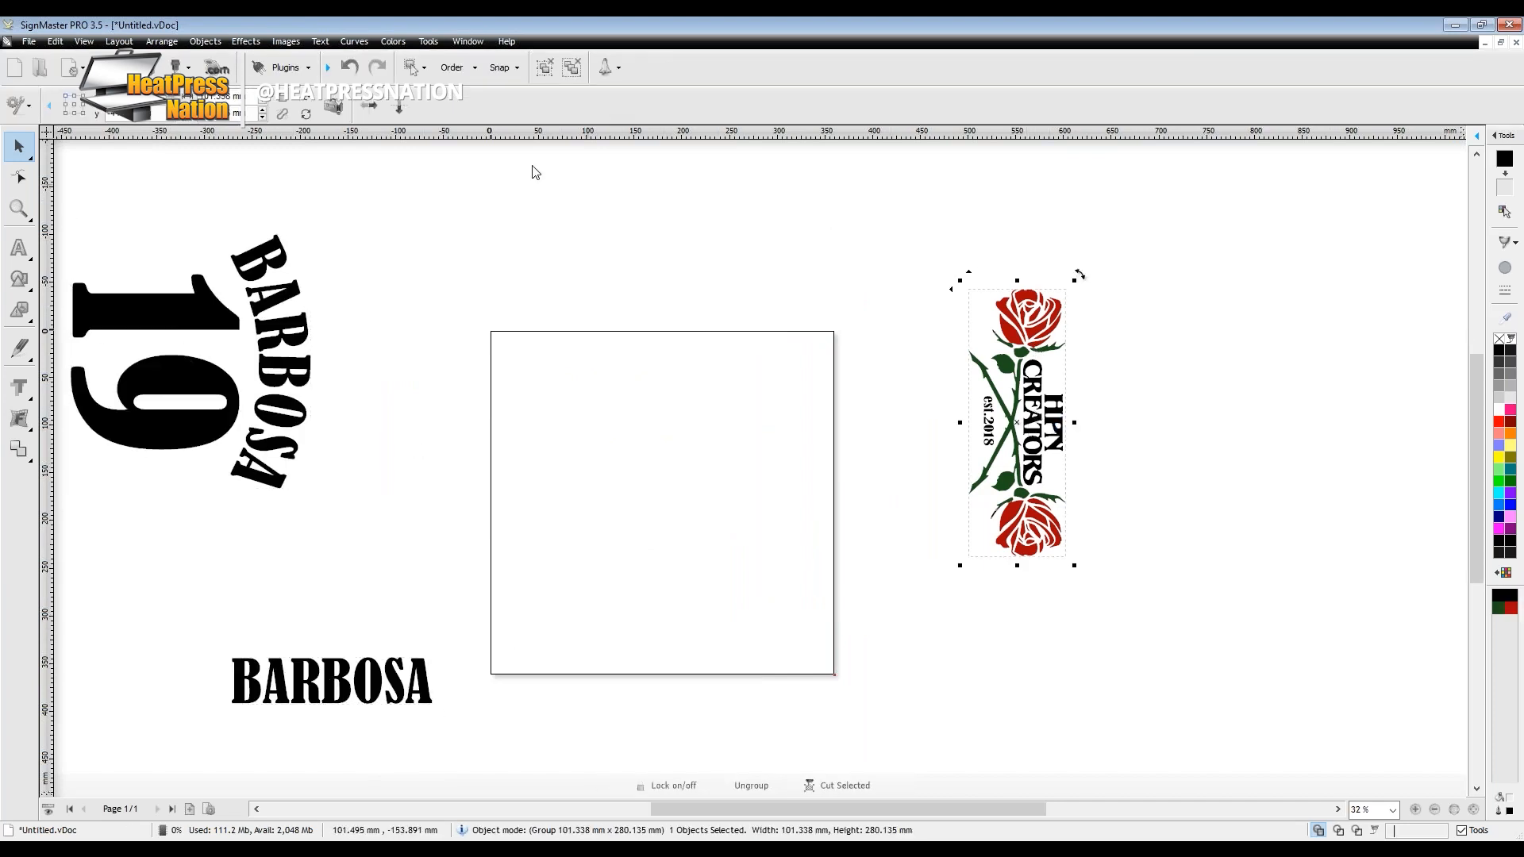
drag(1074, 279, 1024, 406)
drag(1004, 477, 643, 436)
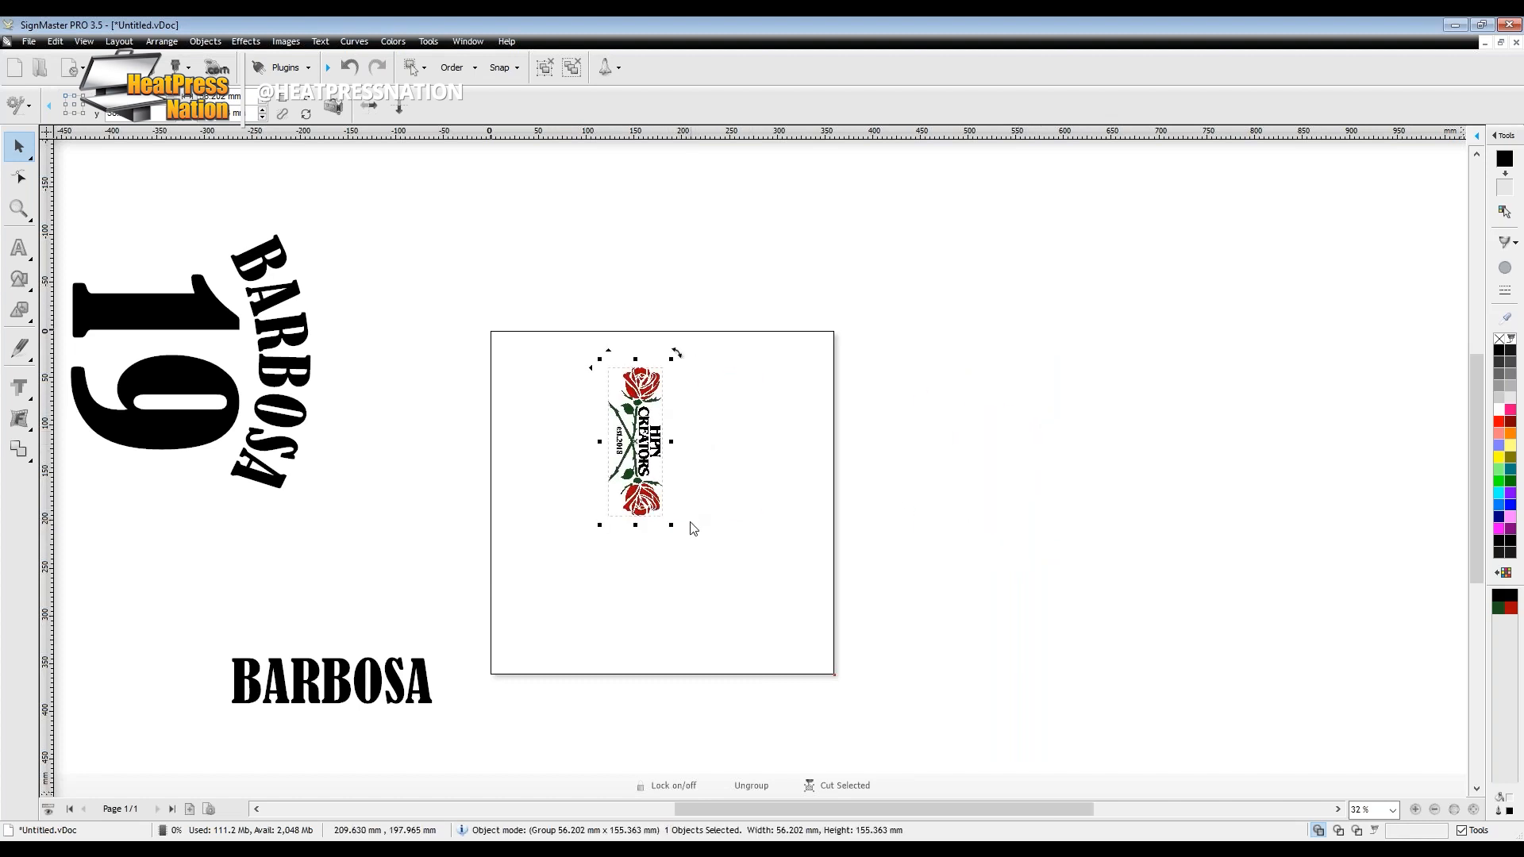
Rotate the rose logo on the page back to its horizontal reading position and open the cutting setup.
drag(676, 354, 538, 397)
click(772, 383)
click(687, 433)
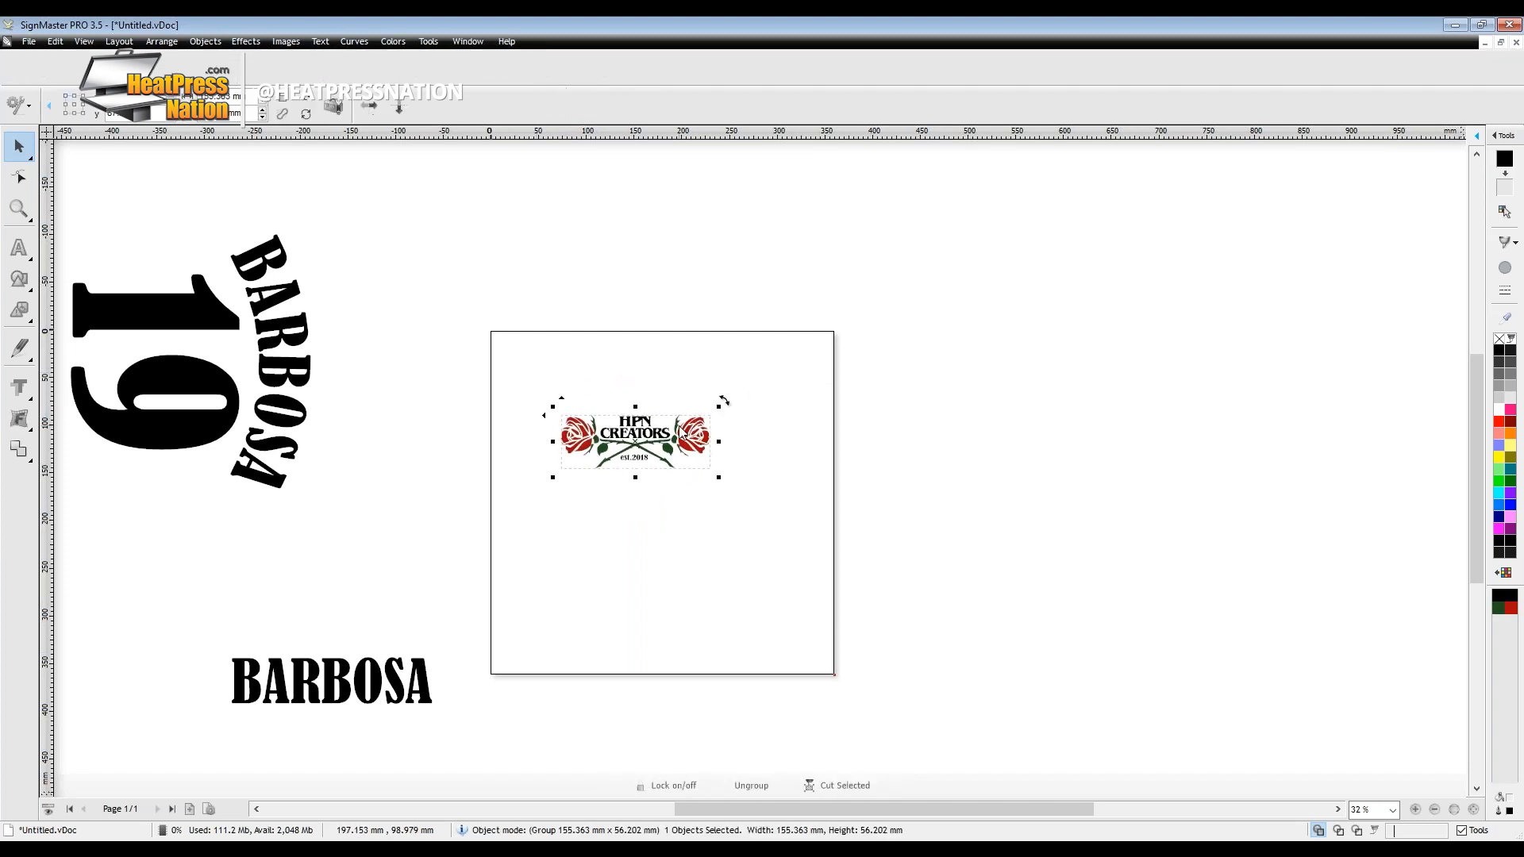
click(177, 67)
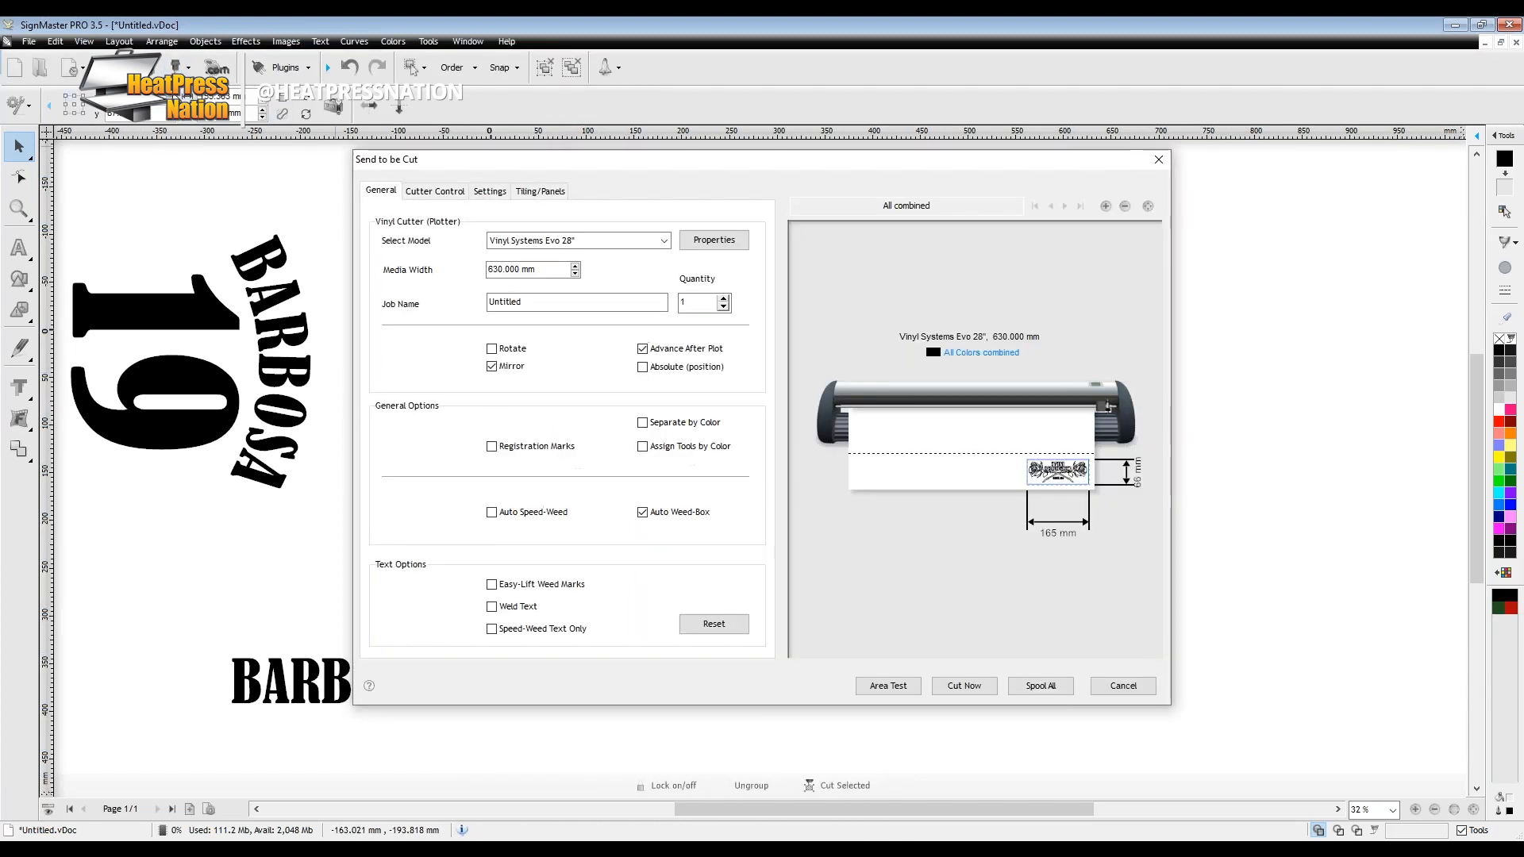
Set the cut quantity of the rose logo to 20 and cancel the cutting setup.
click(723, 300)
click(723, 300)
click(723, 300)
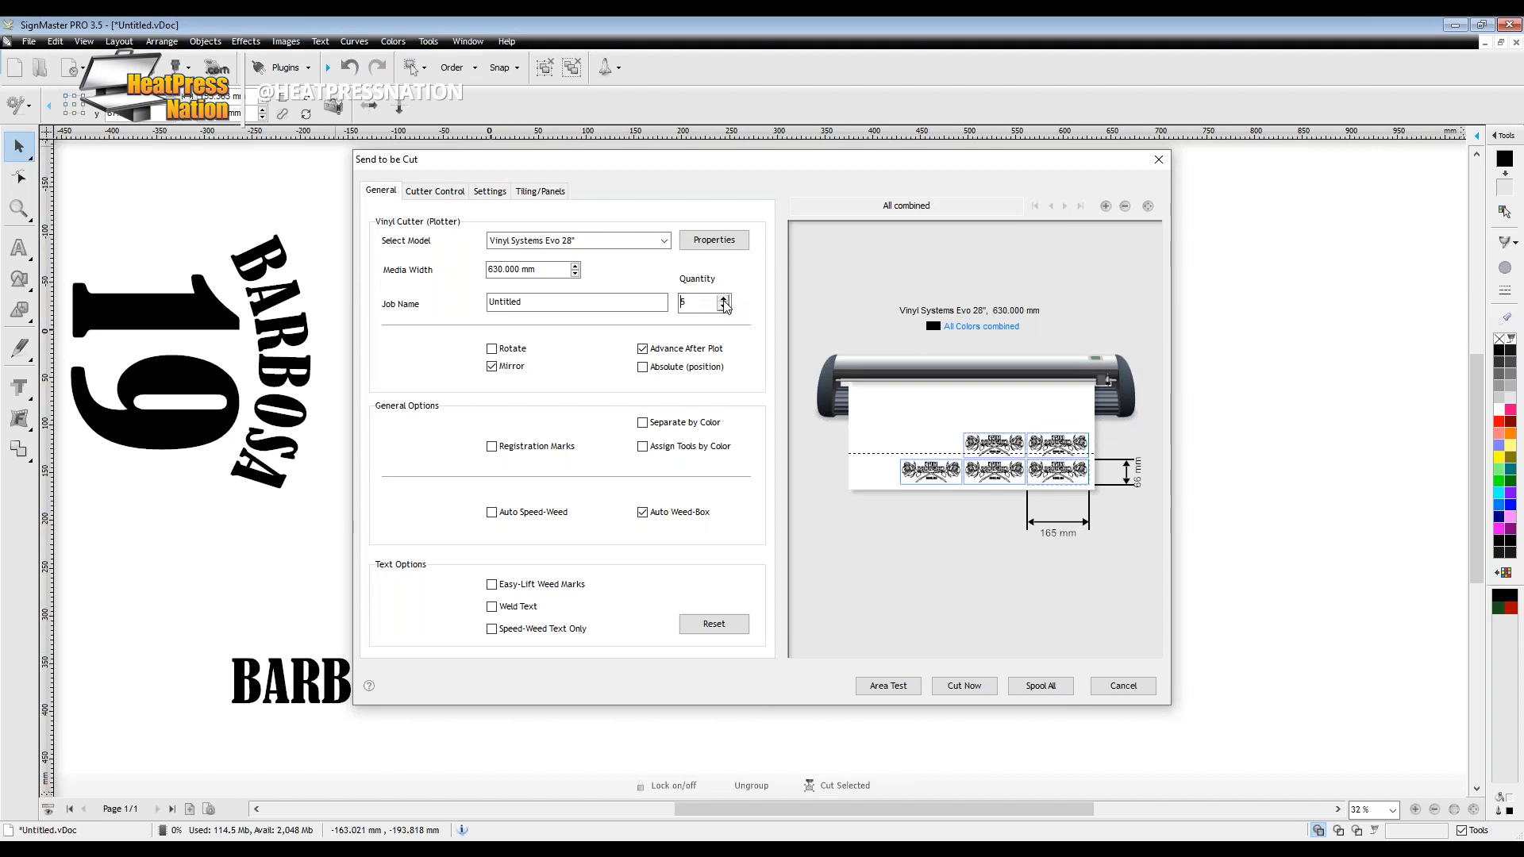
click(724, 300)
click(723, 300)
click(723, 300)
click(723, 300)
click(723, 300)
click(724, 300)
click(723, 301)
click(723, 301)
click(723, 300)
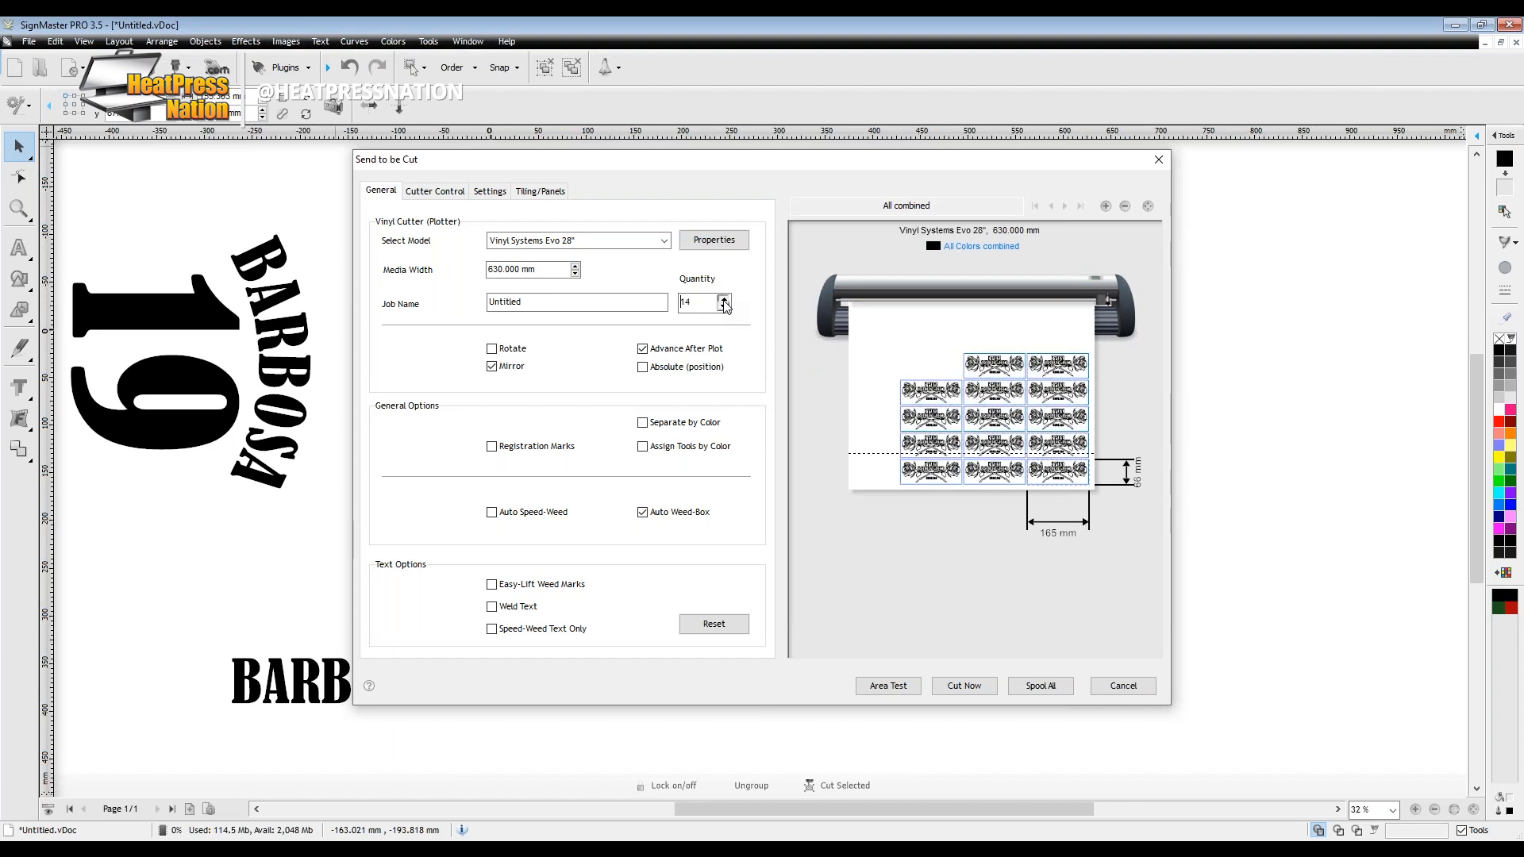
click(724, 300)
click(723, 301)
click(723, 300)
click(723, 300)
click(723, 300)
click(724, 301)
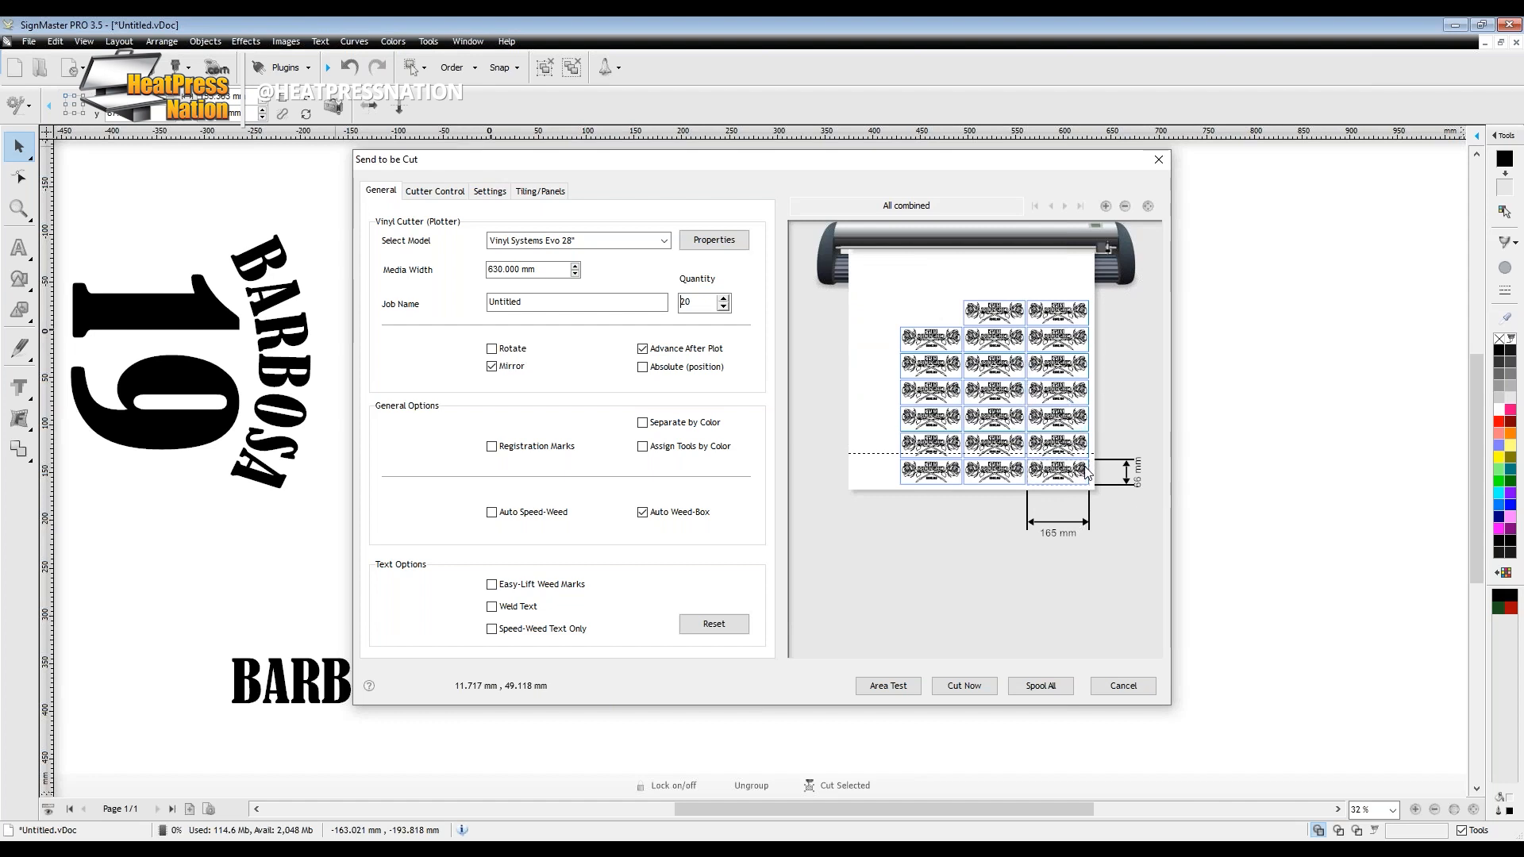
click(1123, 686)
Move the rose logo to the page's left side and paste copies to form a column of three.
drag(671, 439, 604, 431)
key(ctrl+v)
key(ctrl+v)
drag(620, 380, 624, 501)
key(ctrl+v)
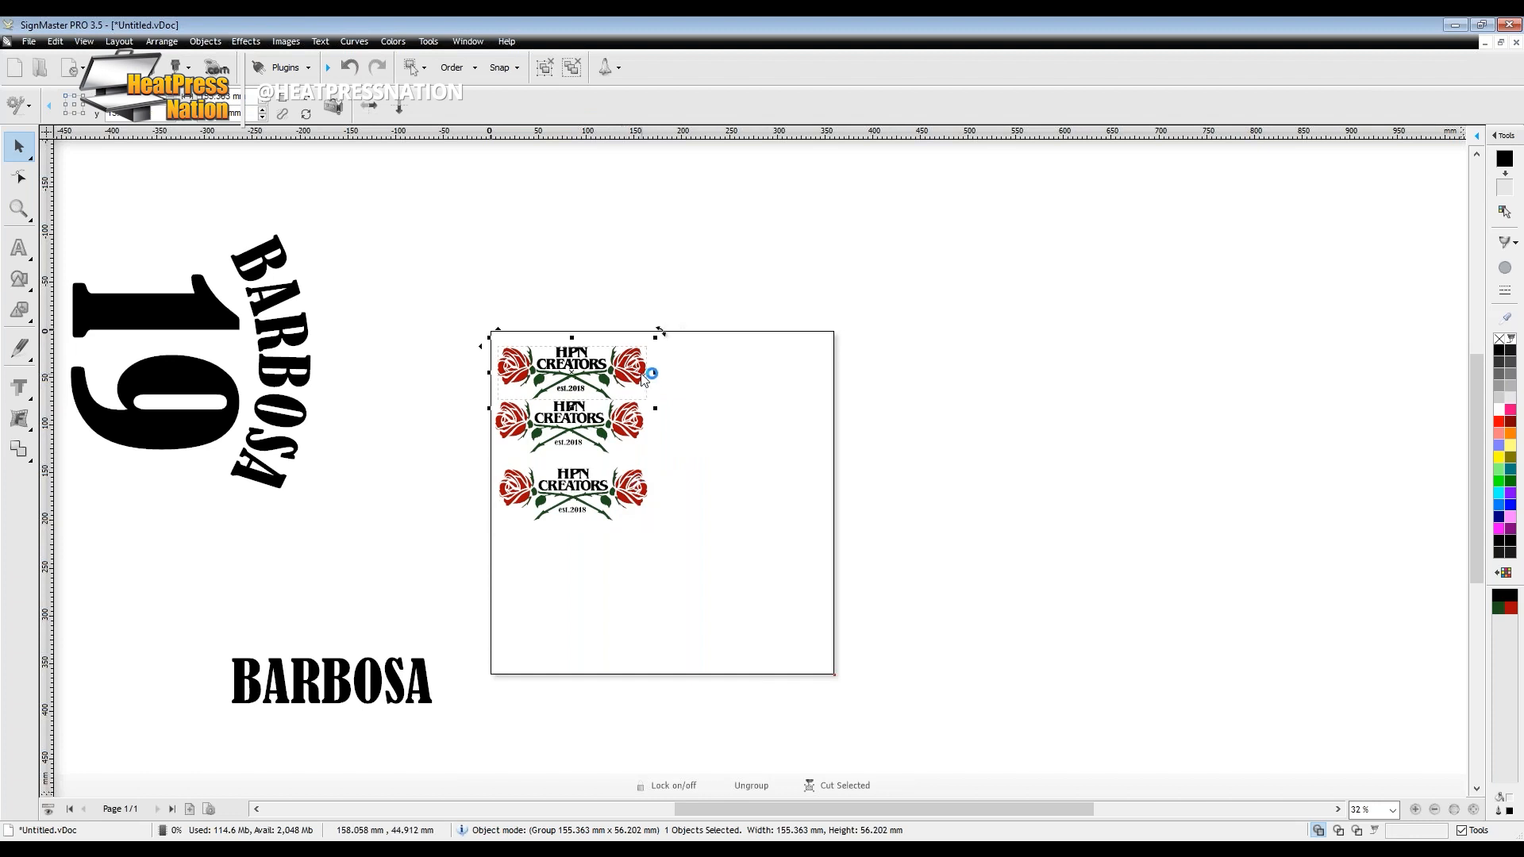
Shift two rose logos from the column into a second column and paste copies in their place.
drag(645, 373, 830, 375)
key(ctrl+v)
drag(571, 373, 726, 494)
key(ctrl+v)
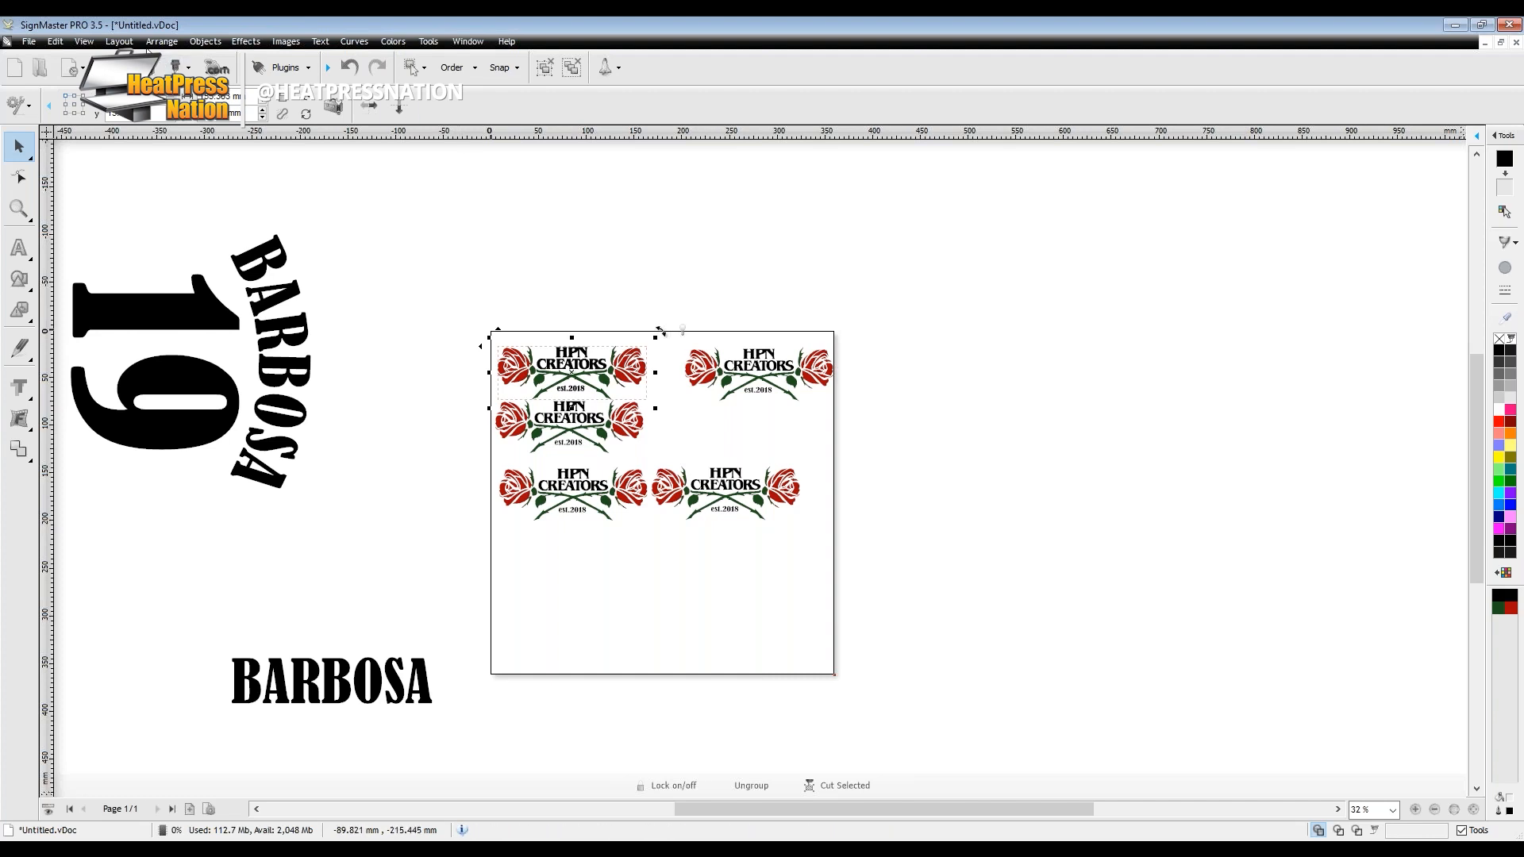
Open the cutting setup for the selected rose logo and set the quantity to 14.
click(183, 68)
click(174, 96)
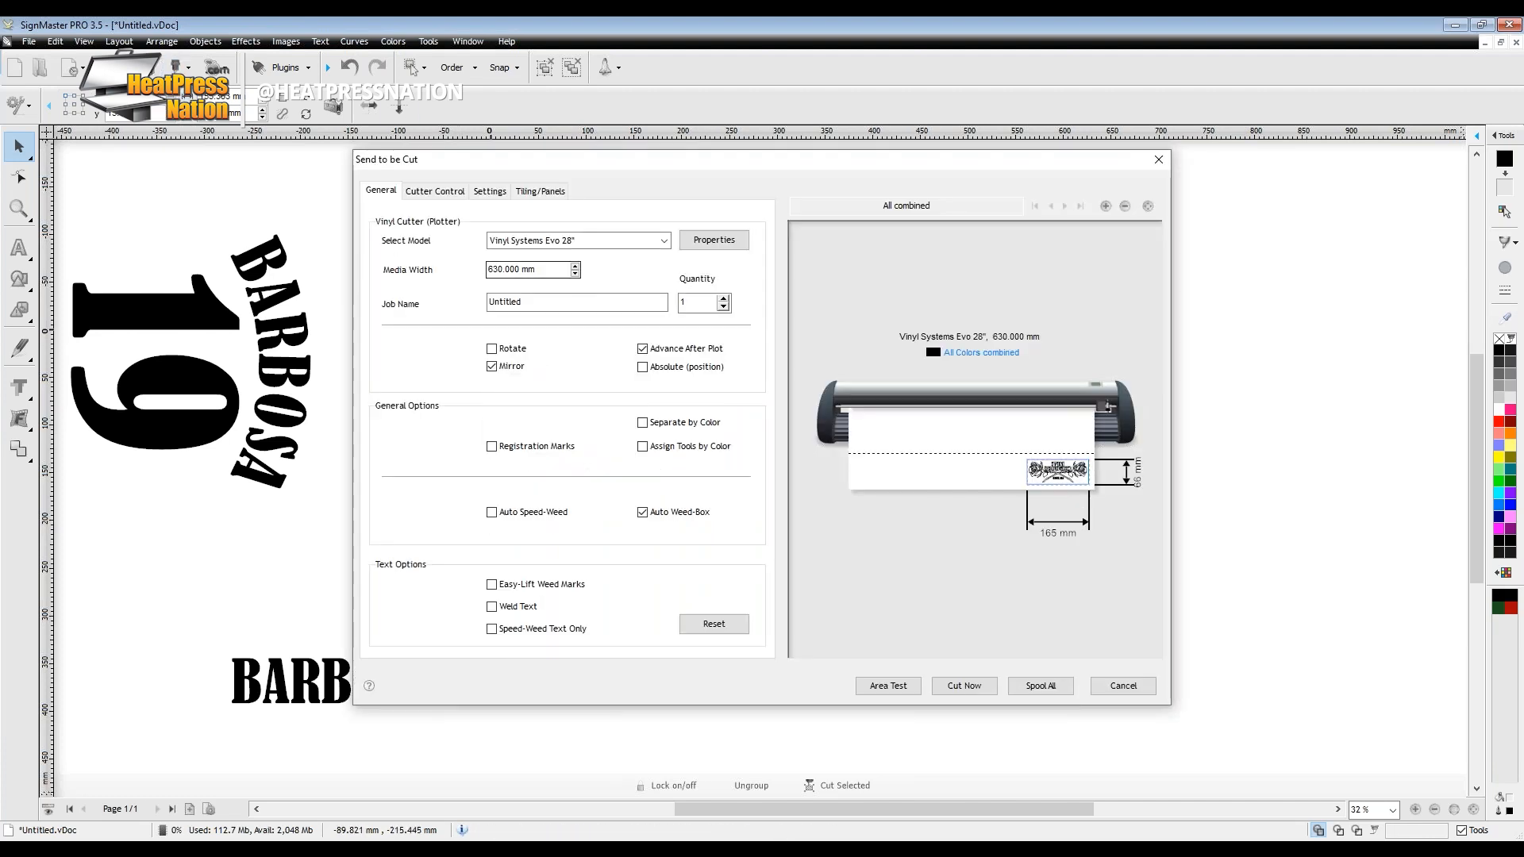
click(725, 299)
click(726, 300)
click(726, 300)
click(726, 299)
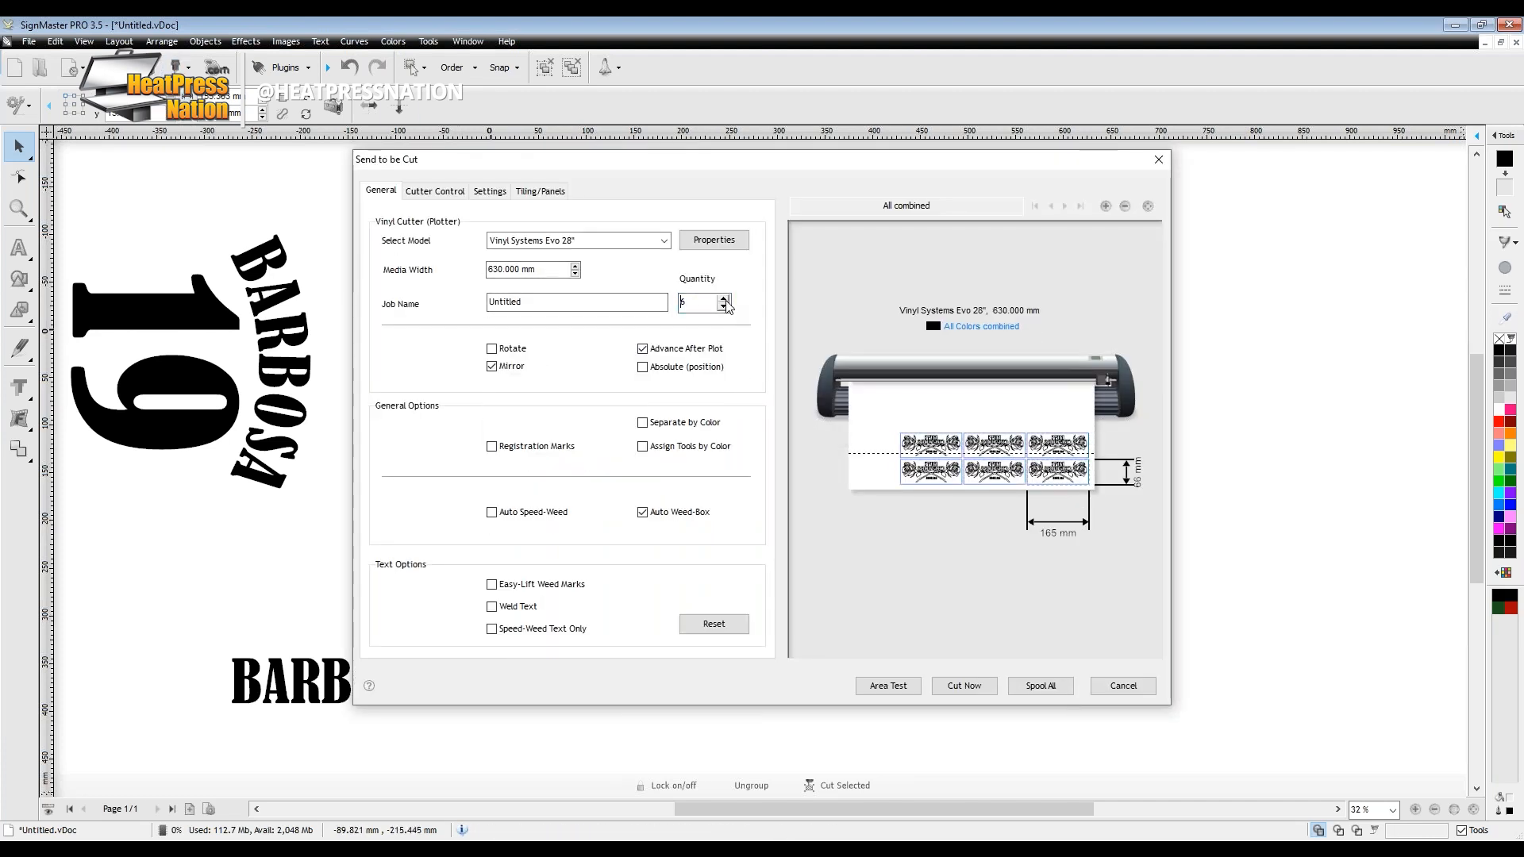
click(725, 299)
click(725, 299)
click(724, 299)
click(725, 299)
click(724, 299)
click(724, 299)
click(724, 299)
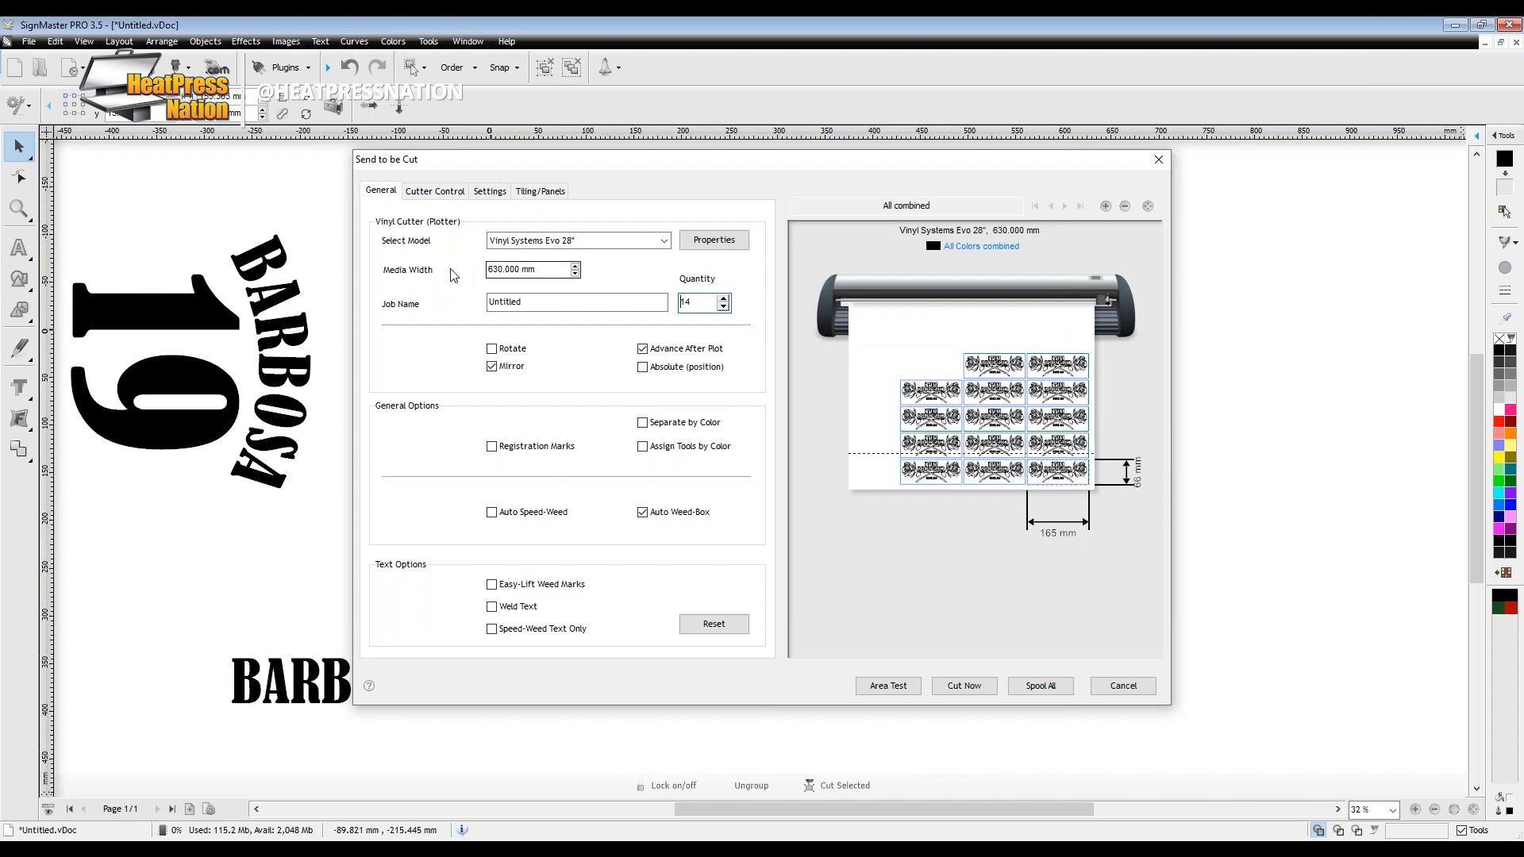
Lower the media width to 628 mm, then restore it to 630 mm.
click(575, 274)
click(576, 274)
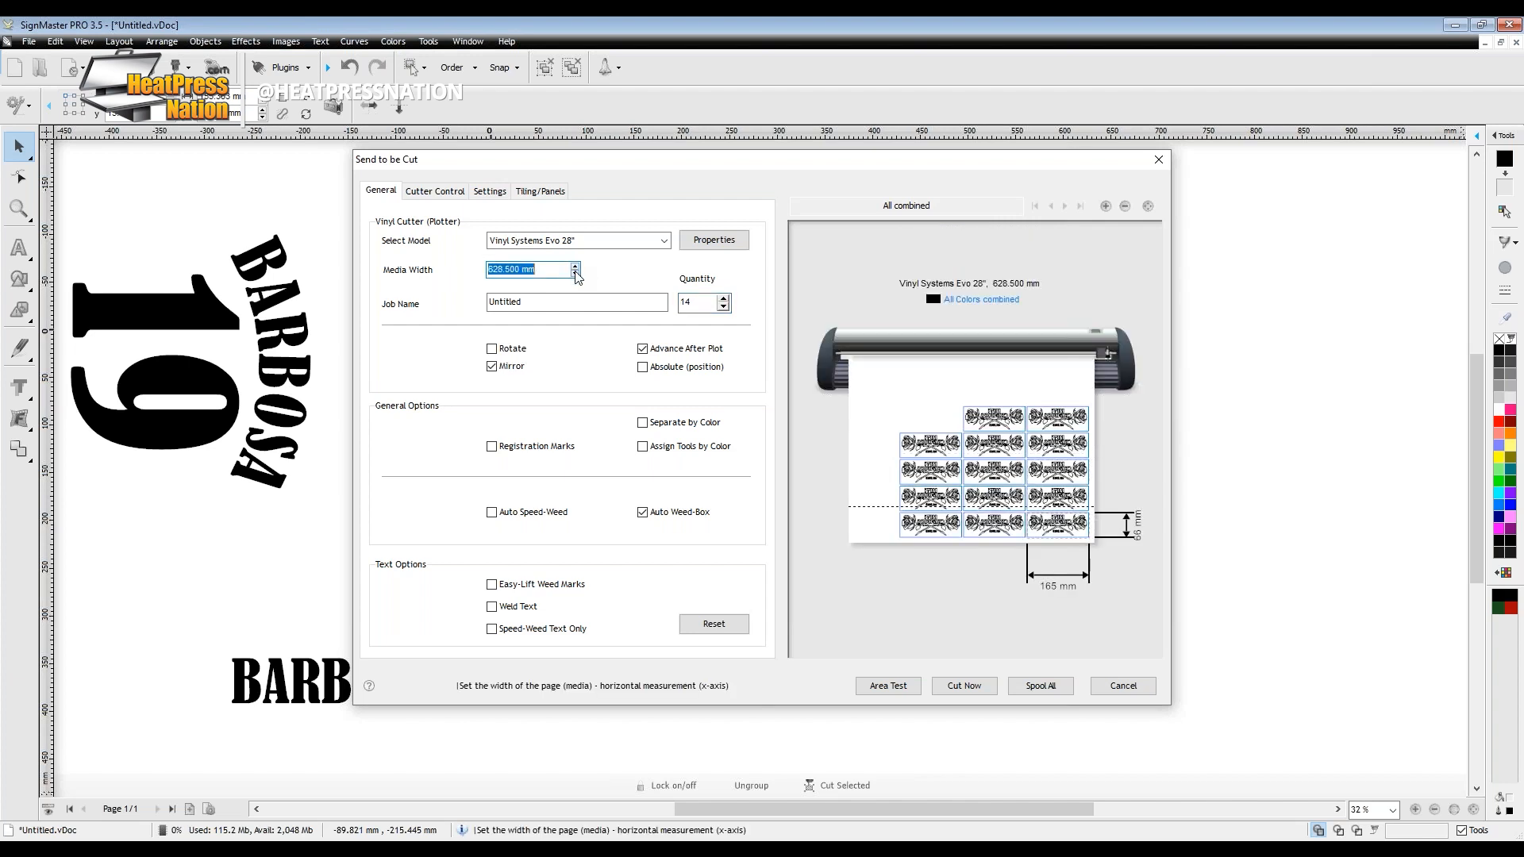
click(545, 274)
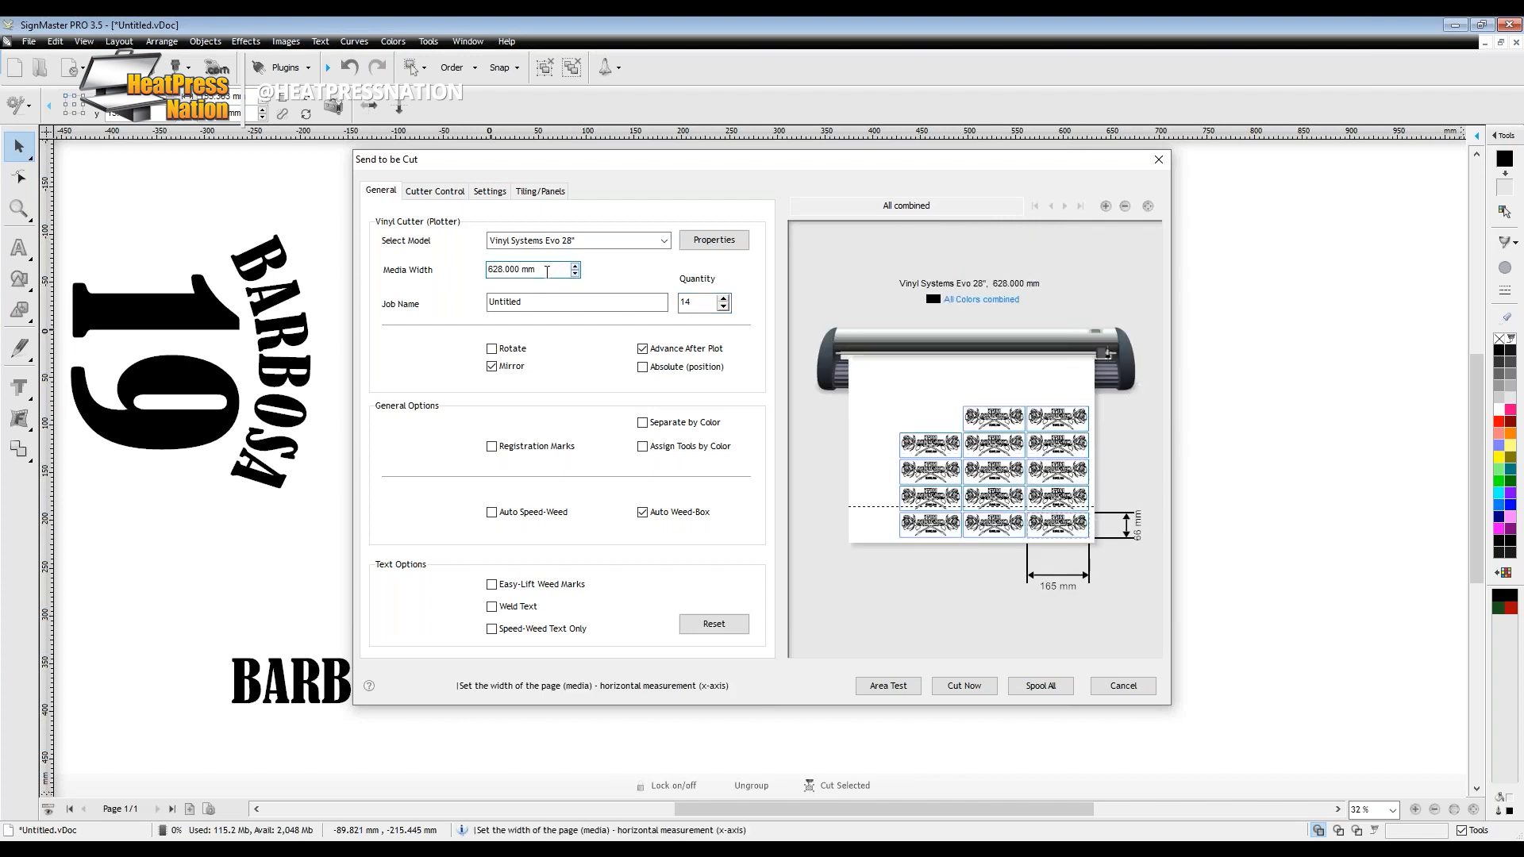
drag(547, 271, 467, 272)
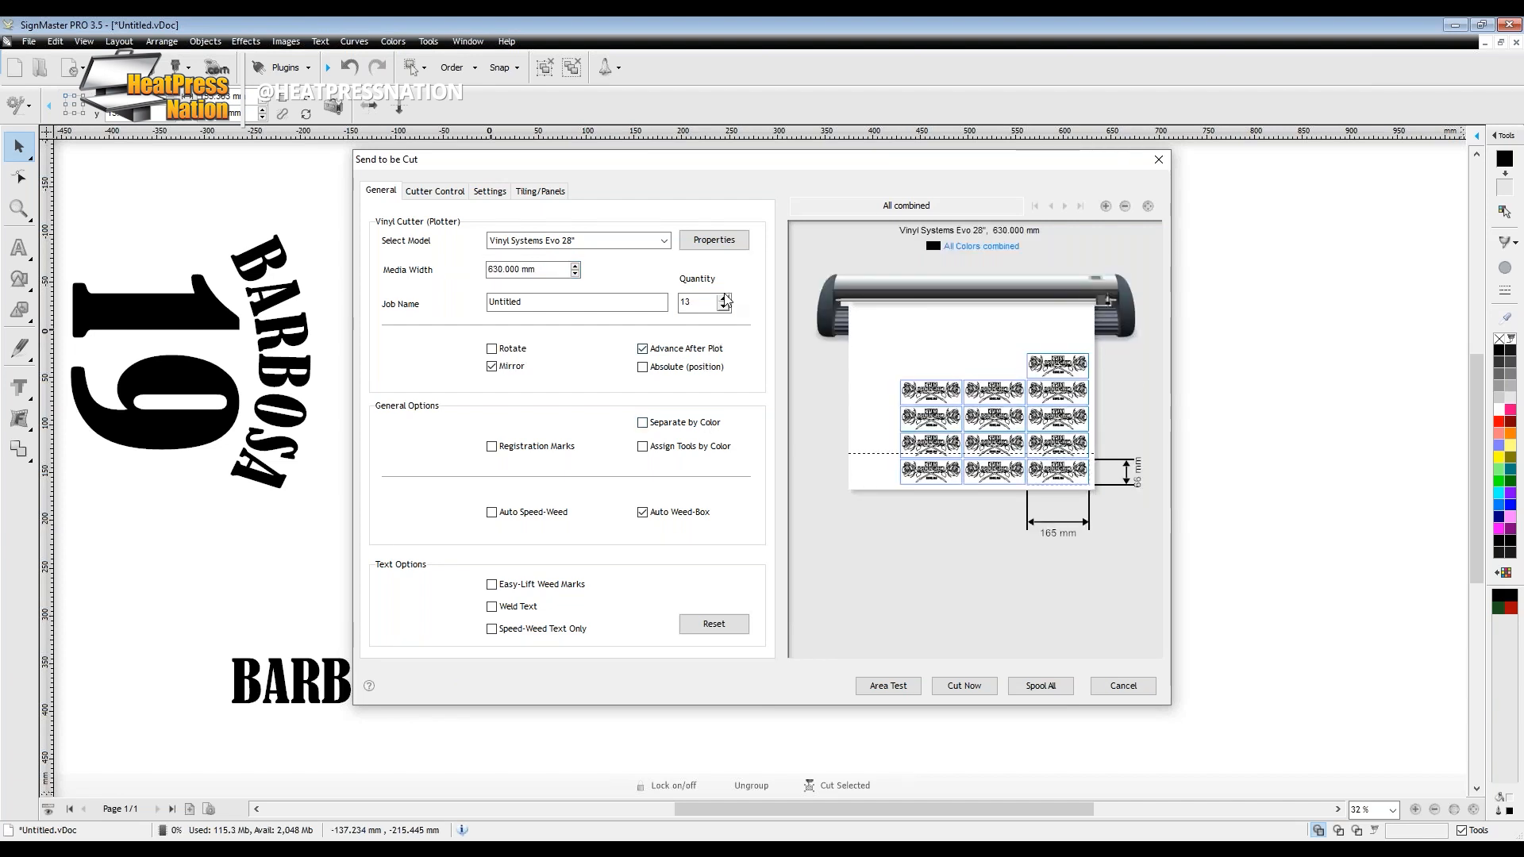
Rotate the logo copies on the cutting media and raise the quantity to 24.
click(496, 353)
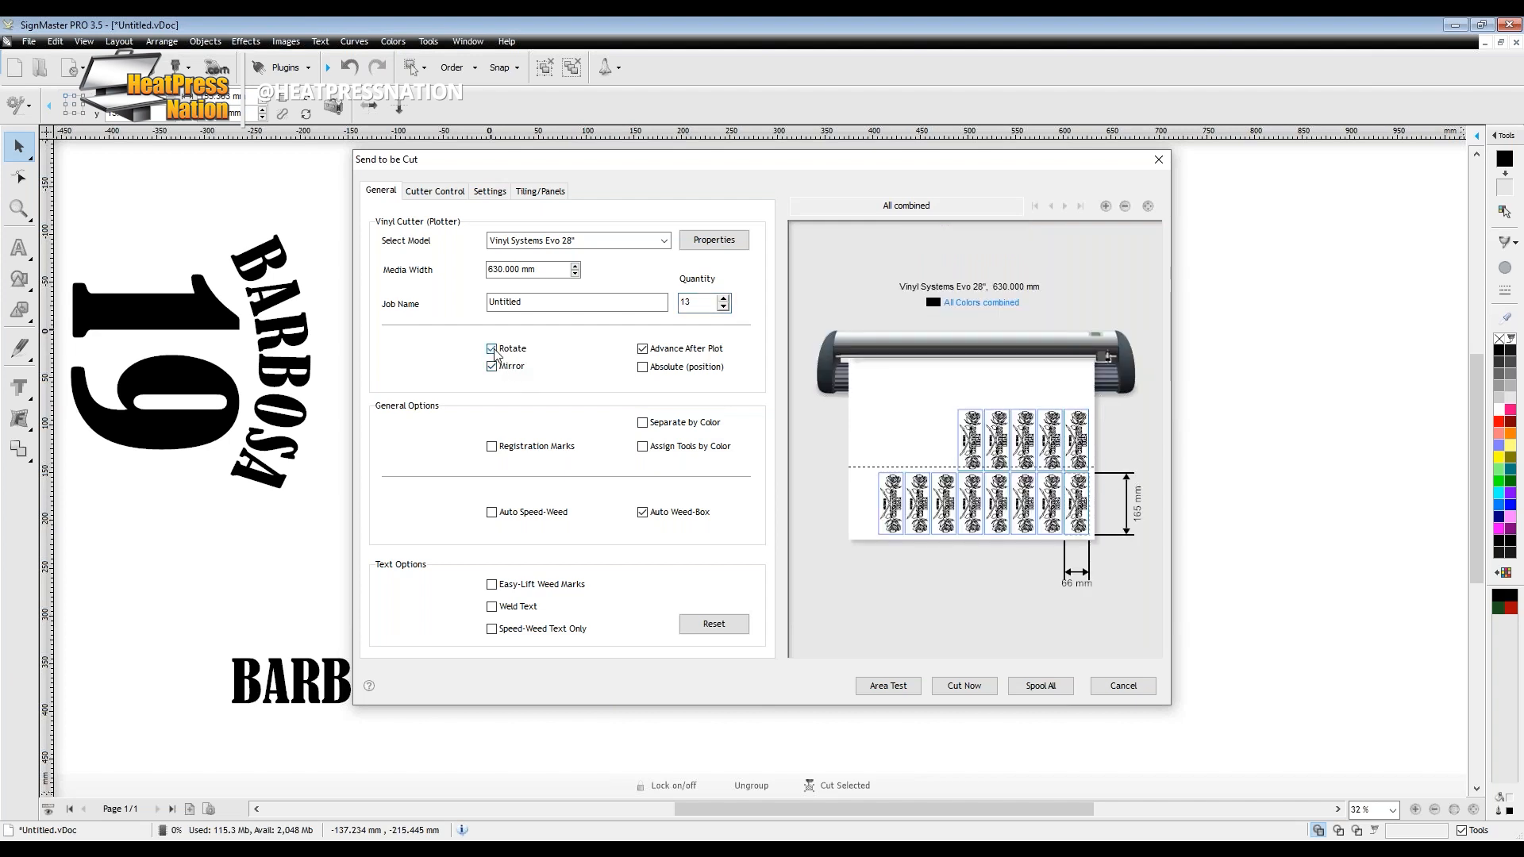
key(Up)
key(Up)
key(Up)
key(Up)
key(Up)
key(Up)
key(Up)
key(Up)
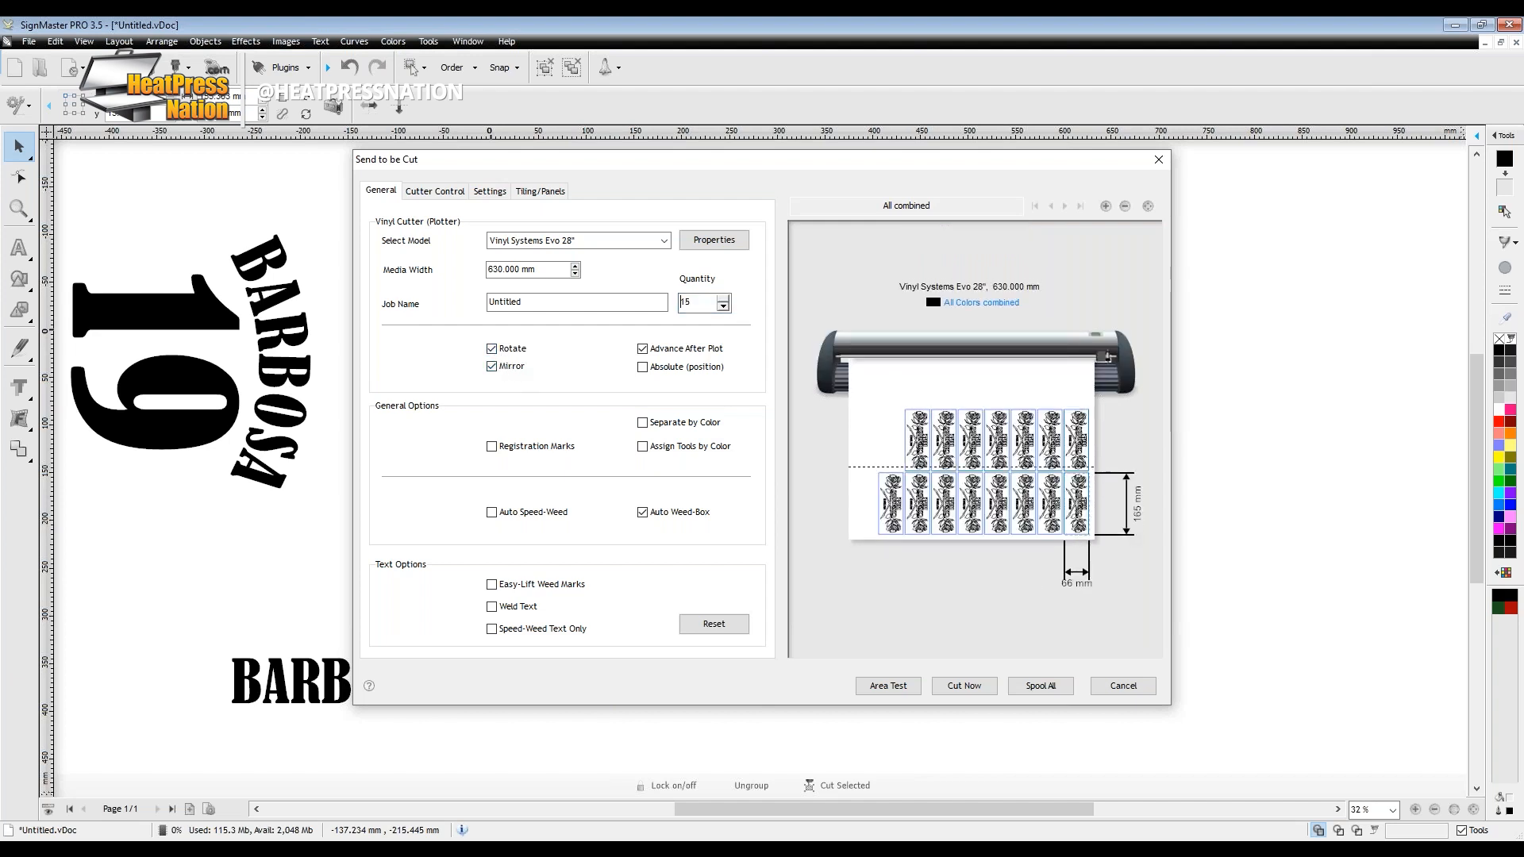
key(Up)
key(Up)
key(Up)
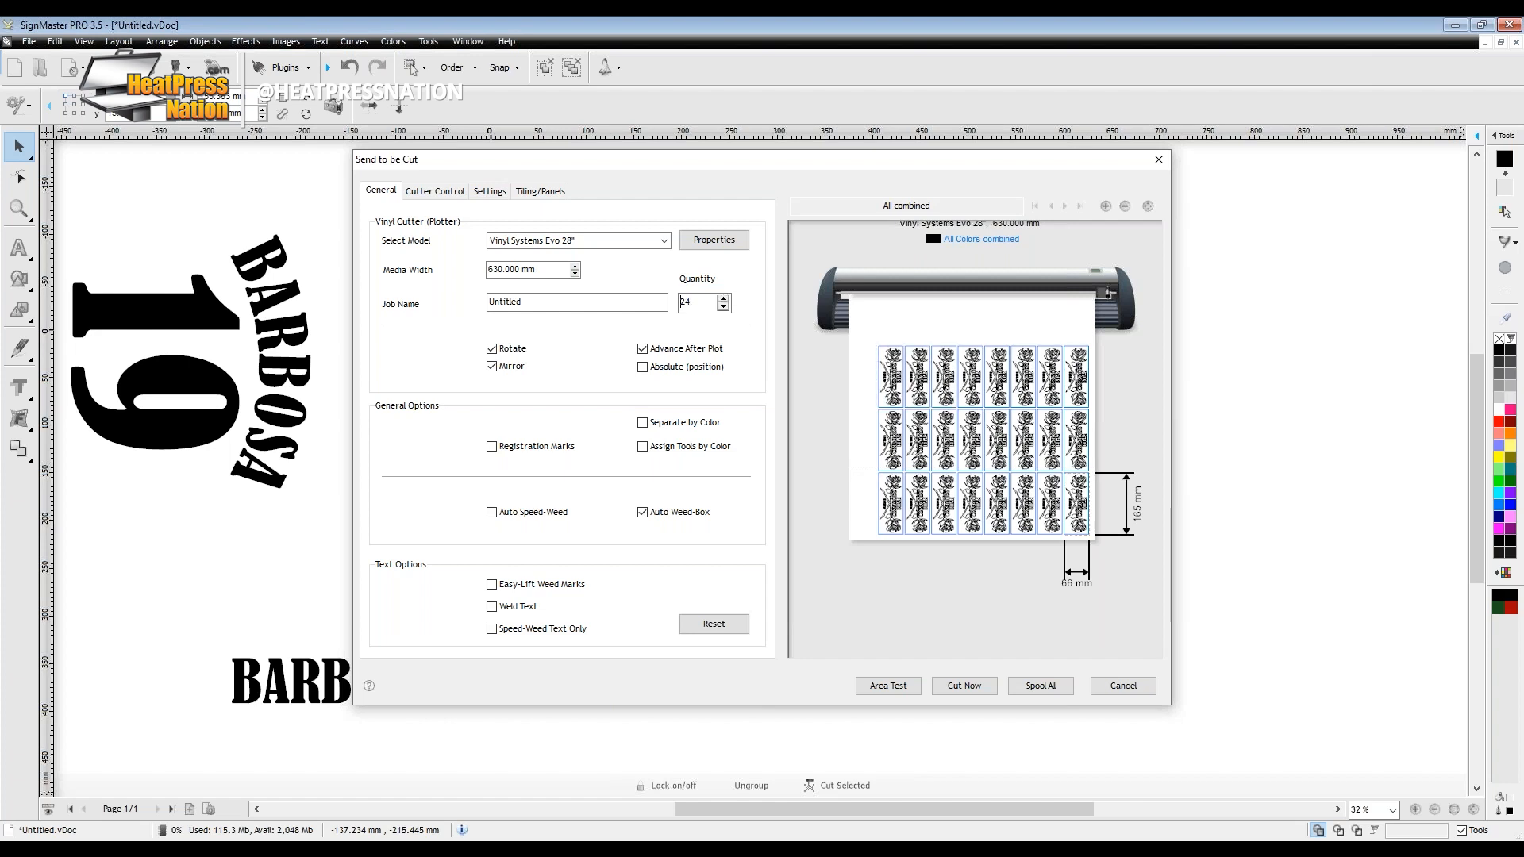
Turn rotation off, inspect the 24-copy layout closely in the cut preview, and close the cutting setup.
click(492, 349)
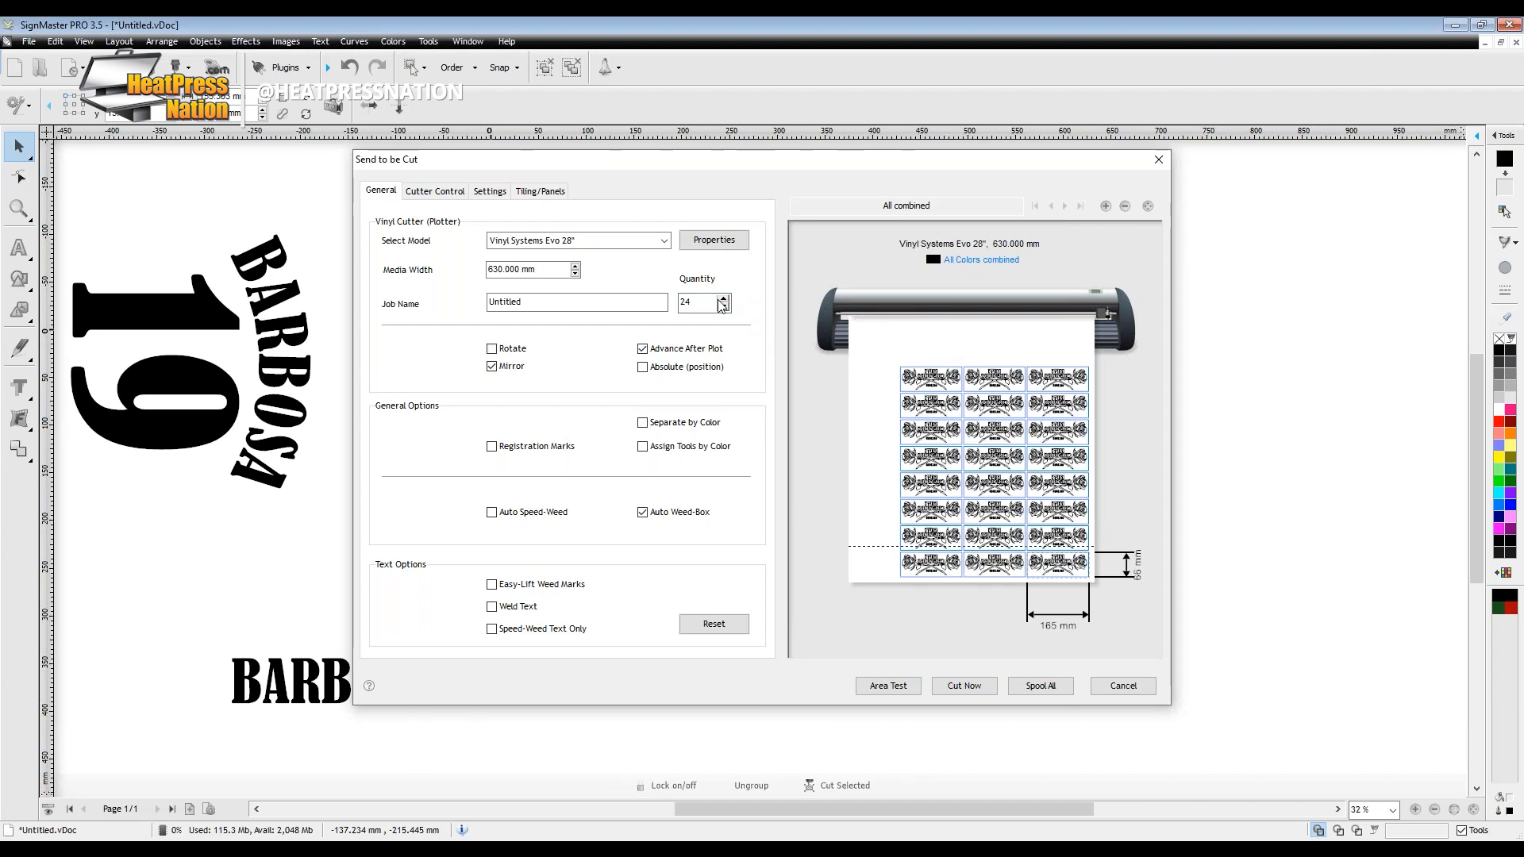
click(1107, 208)
click(1107, 208)
click(1107, 208)
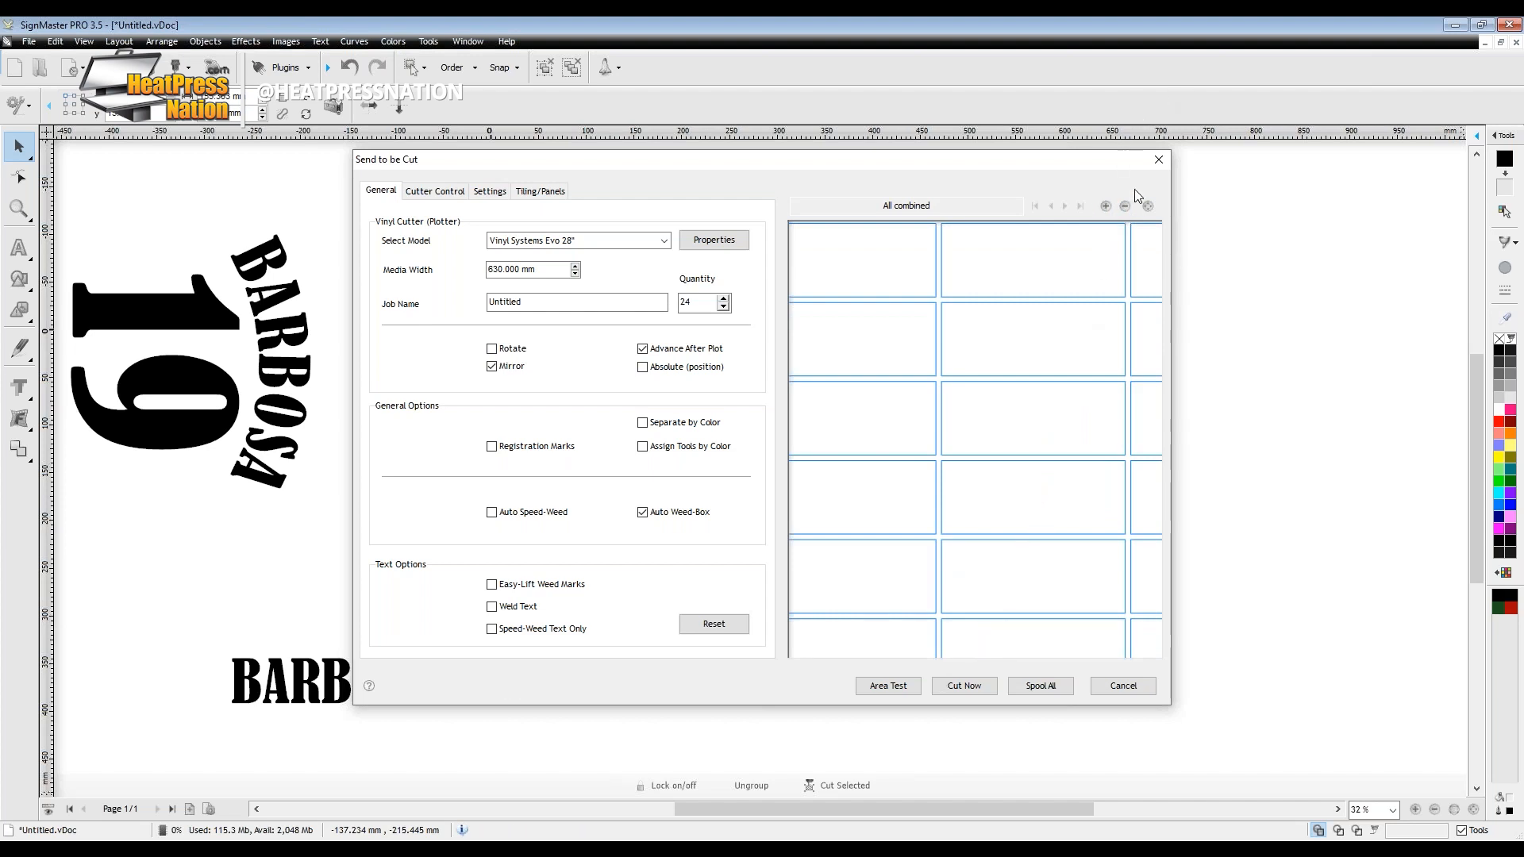
click(1126, 206)
click(1125, 206)
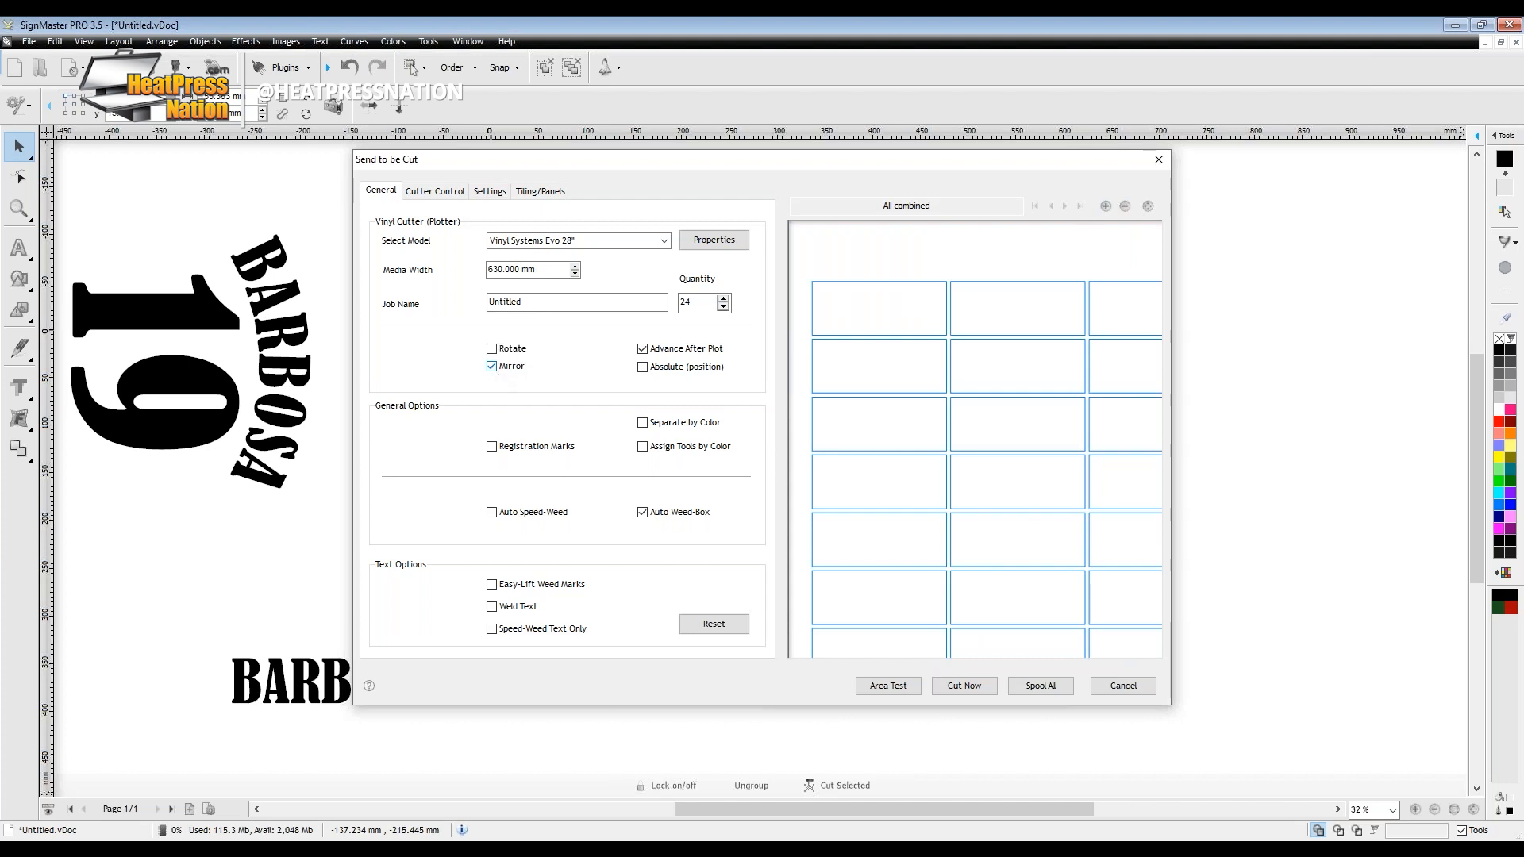
click(1158, 160)
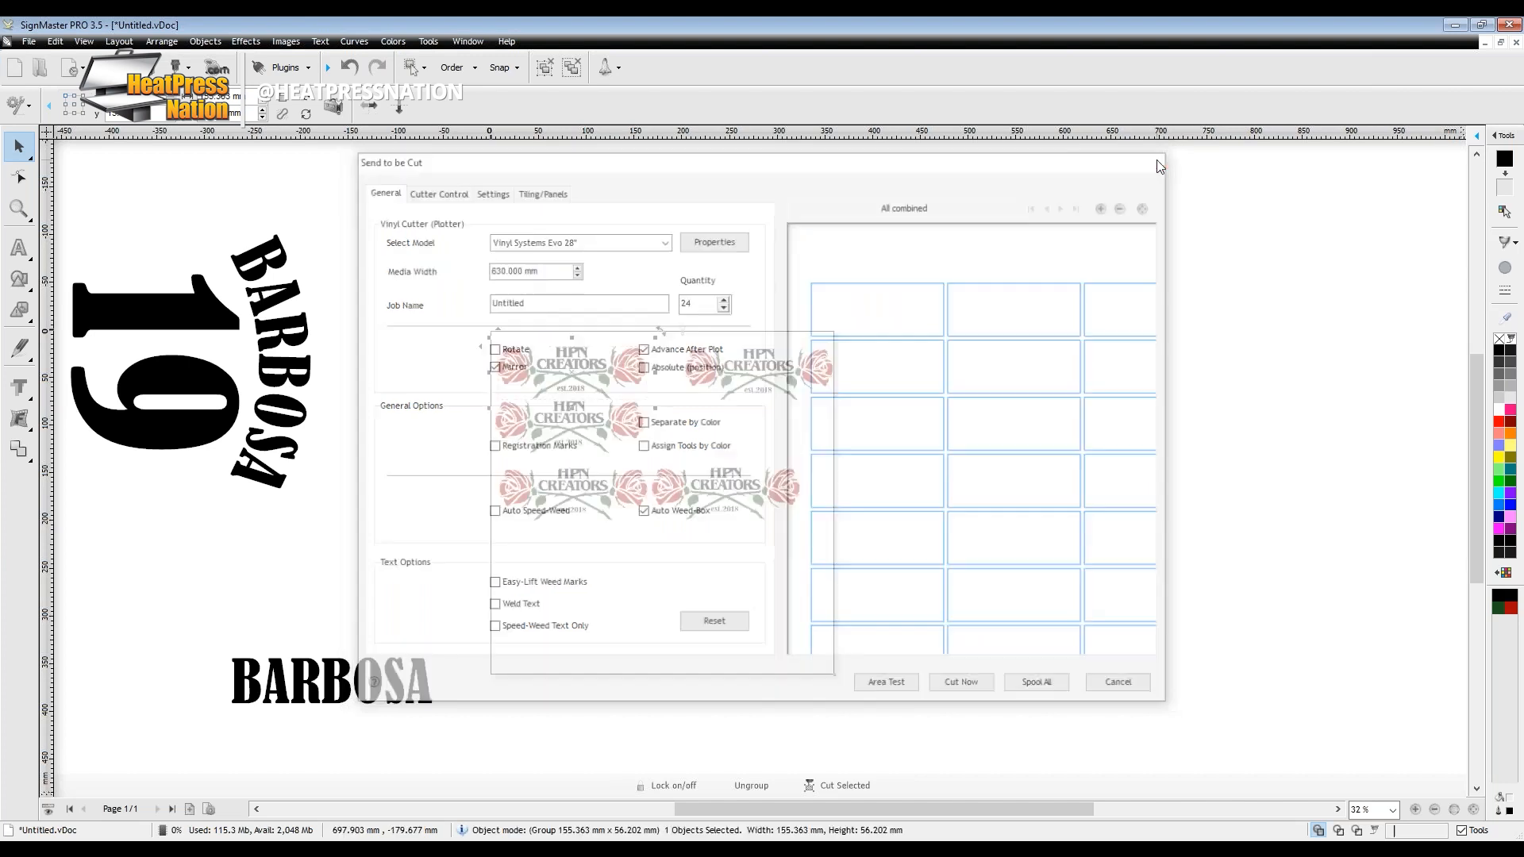
Move the selected rose logo off the page and open its cutting setup with the cut separated by color.
drag(610, 364, 1026, 274)
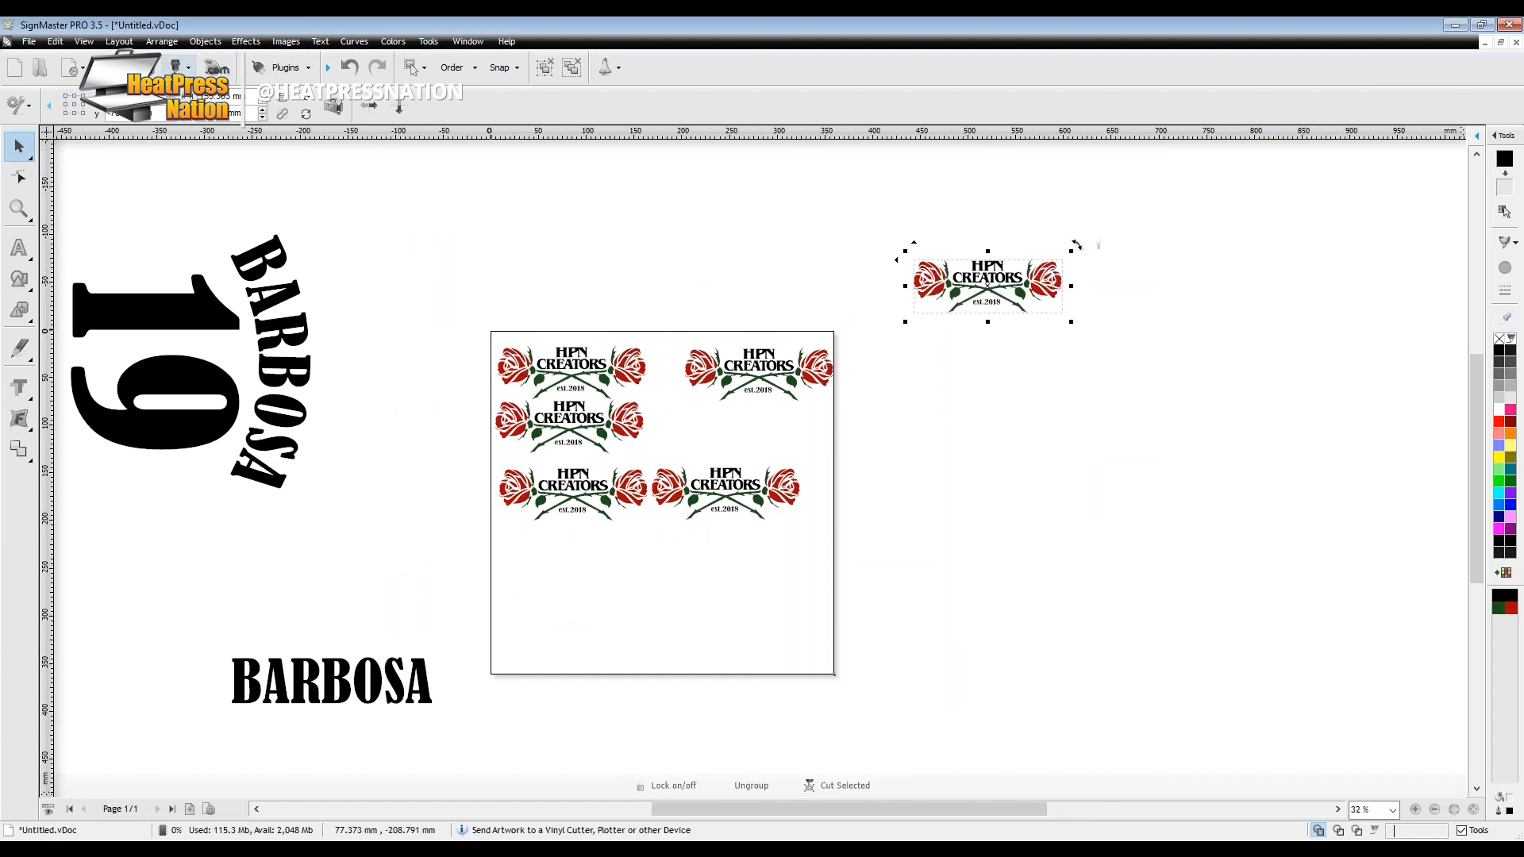
click(176, 68)
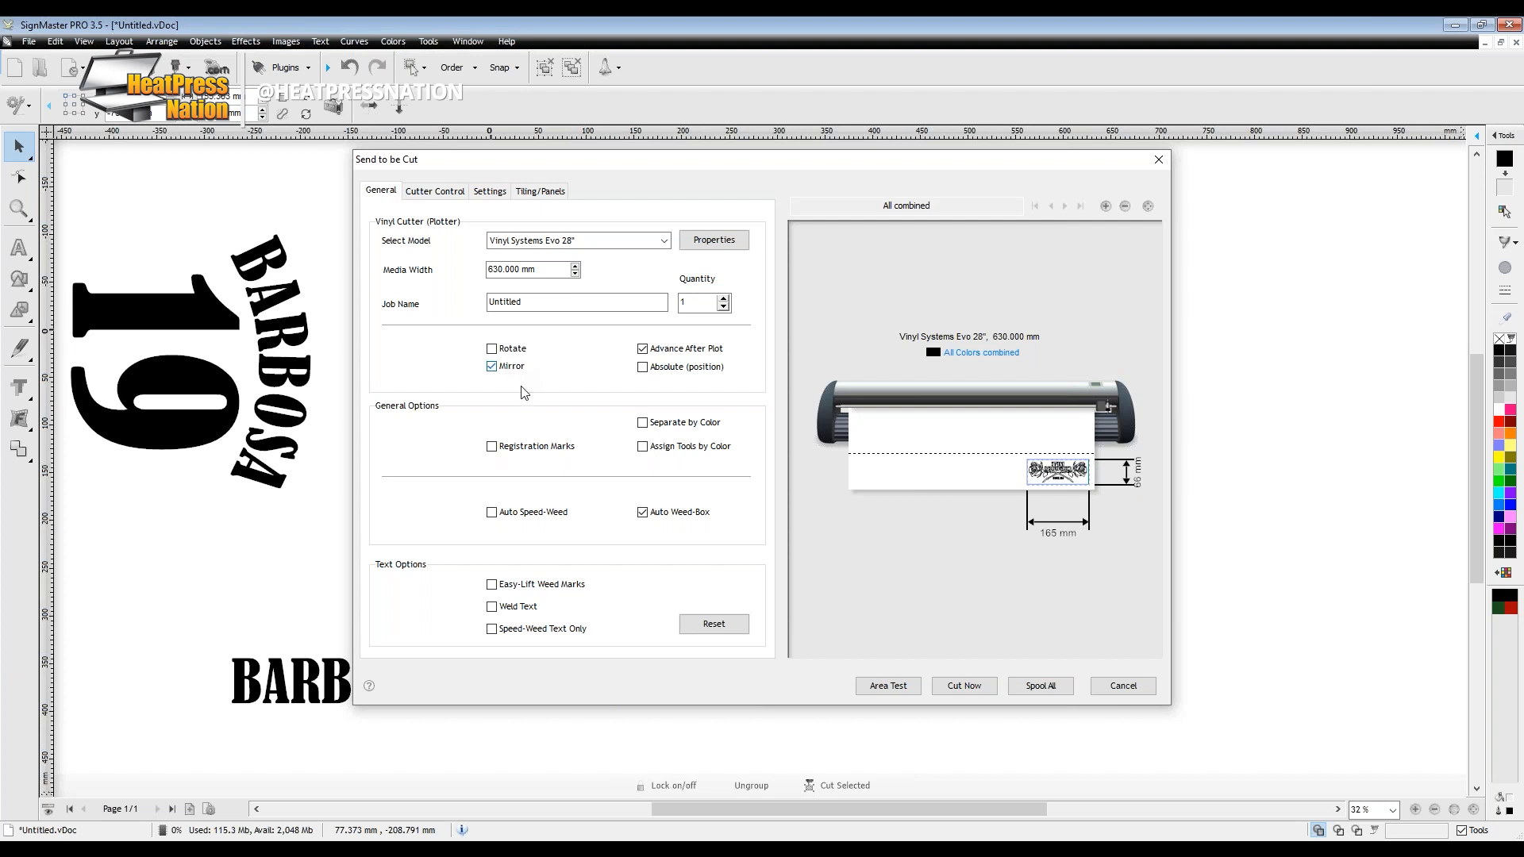
click(643, 423)
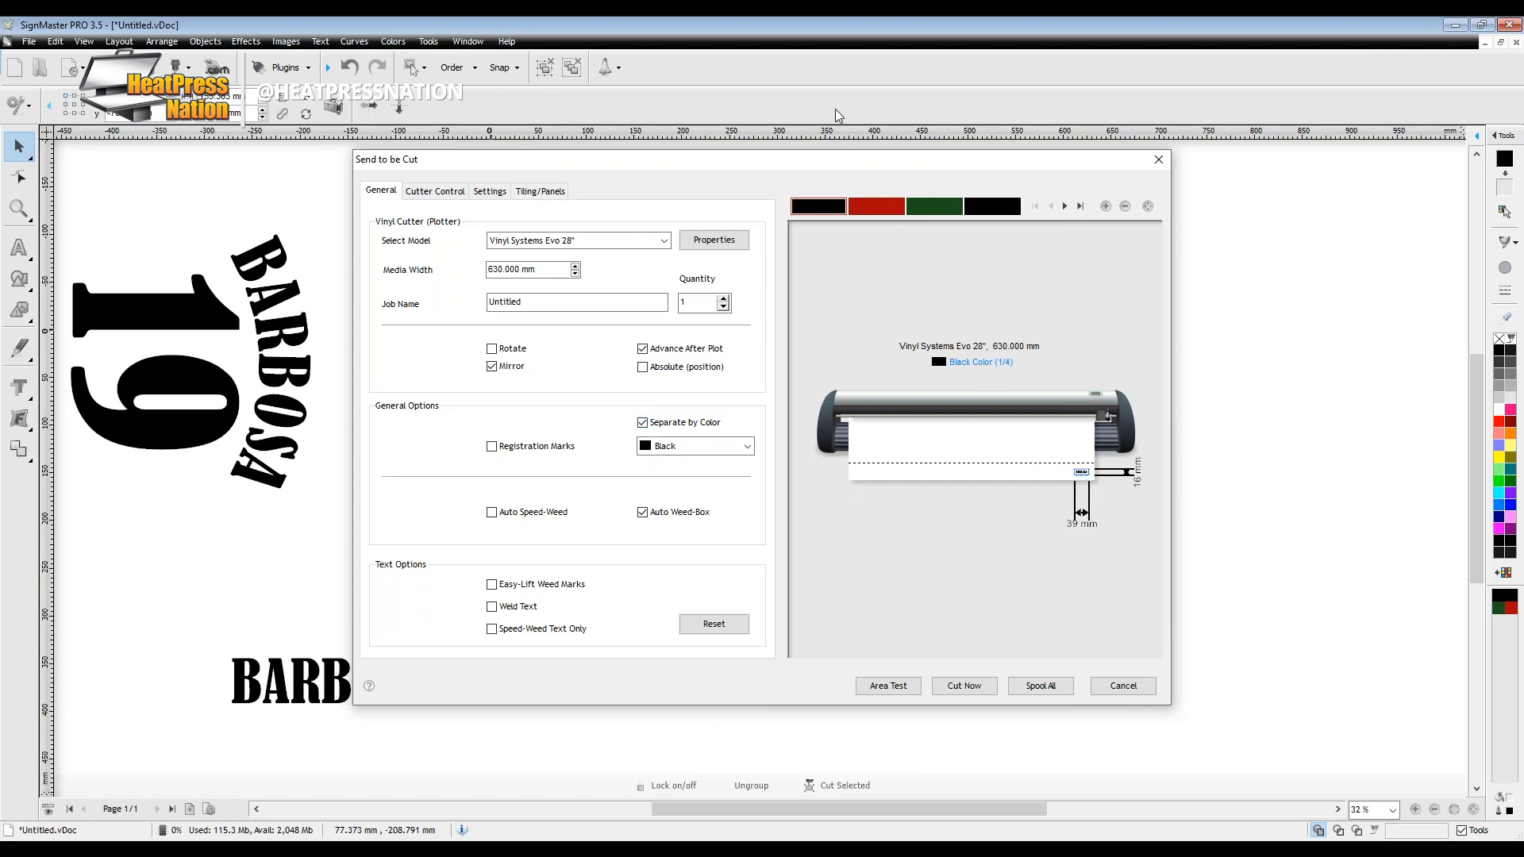
Examine the black, red and green cut layers of the rose logo one by one in the preview.
drag(825, 164, 871, 178)
click(917, 212)
click(985, 216)
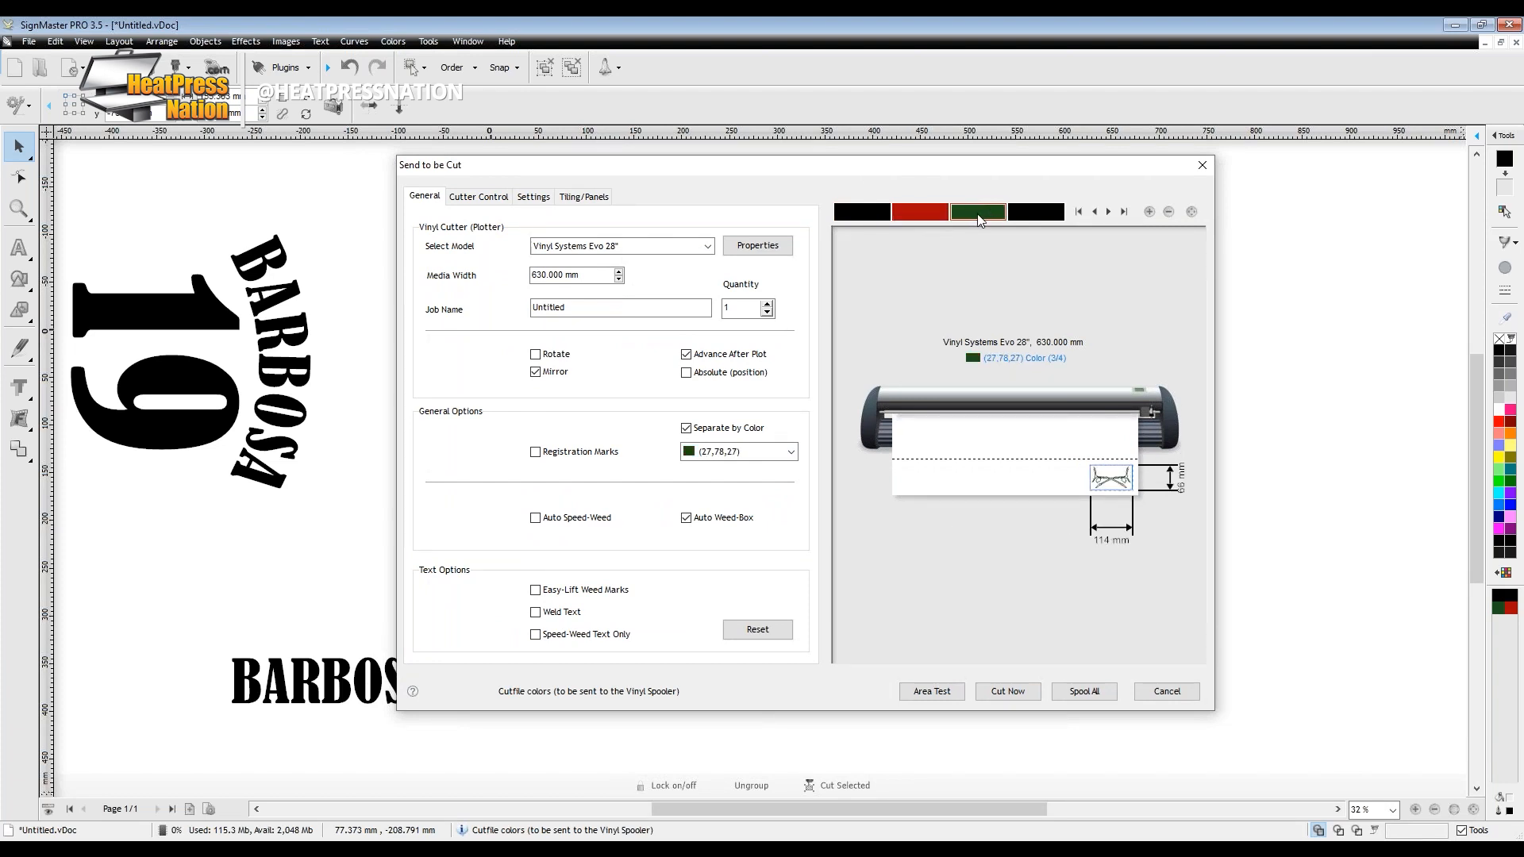
click(916, 212)
click(866, 214)
click(935, 219)
click(970, 217)
click(908, 219)
click(871, 219)
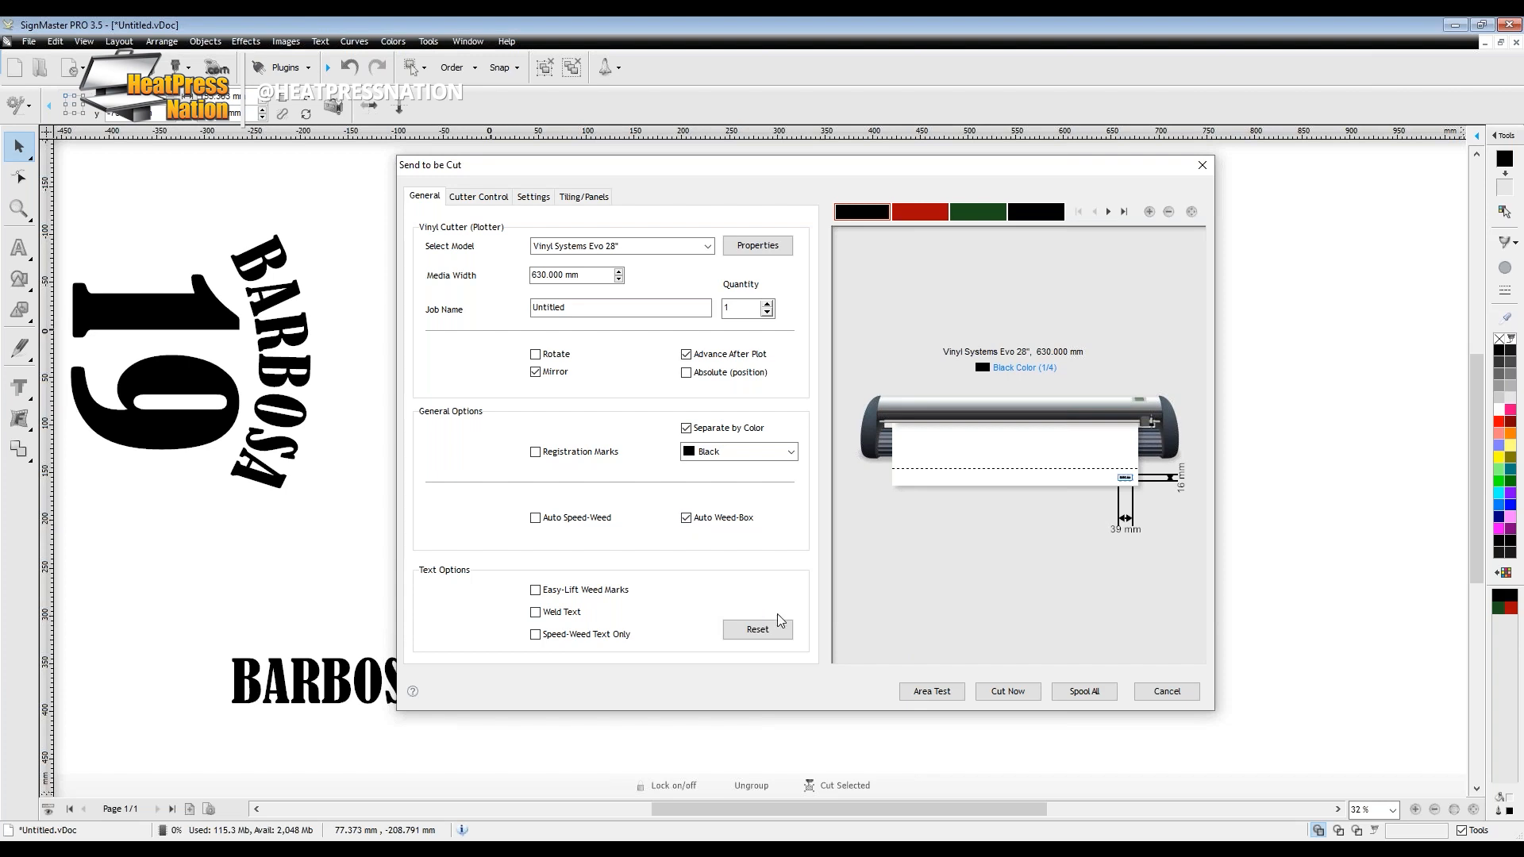
Raise the number of copies for the black layer and cancel the cutting setup.
click(767, 304)
click(767, 304)
click(767, 304)
click(767, 304)
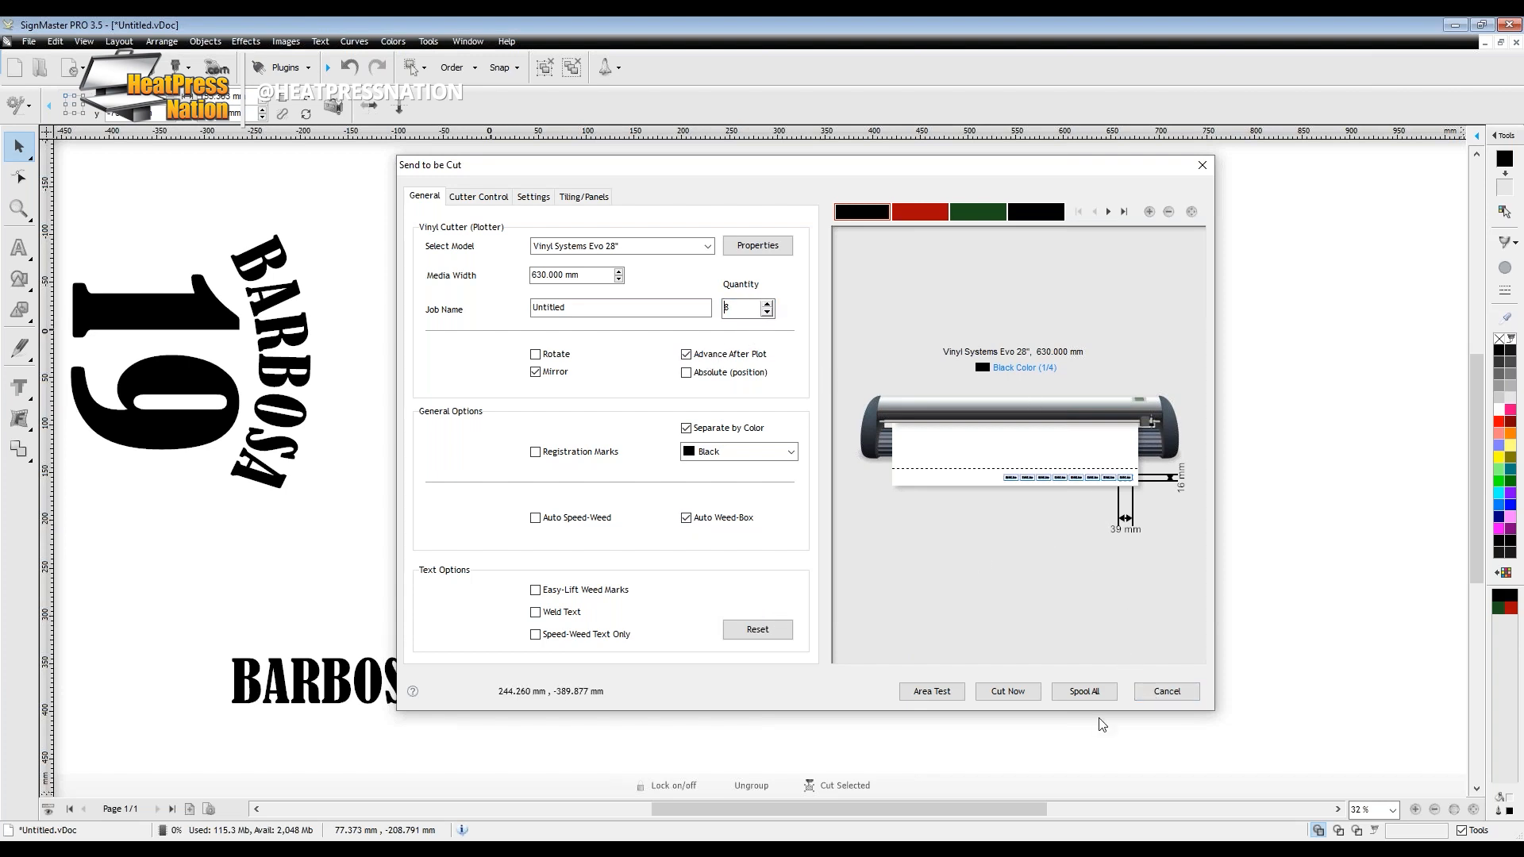
click(1166, 692)
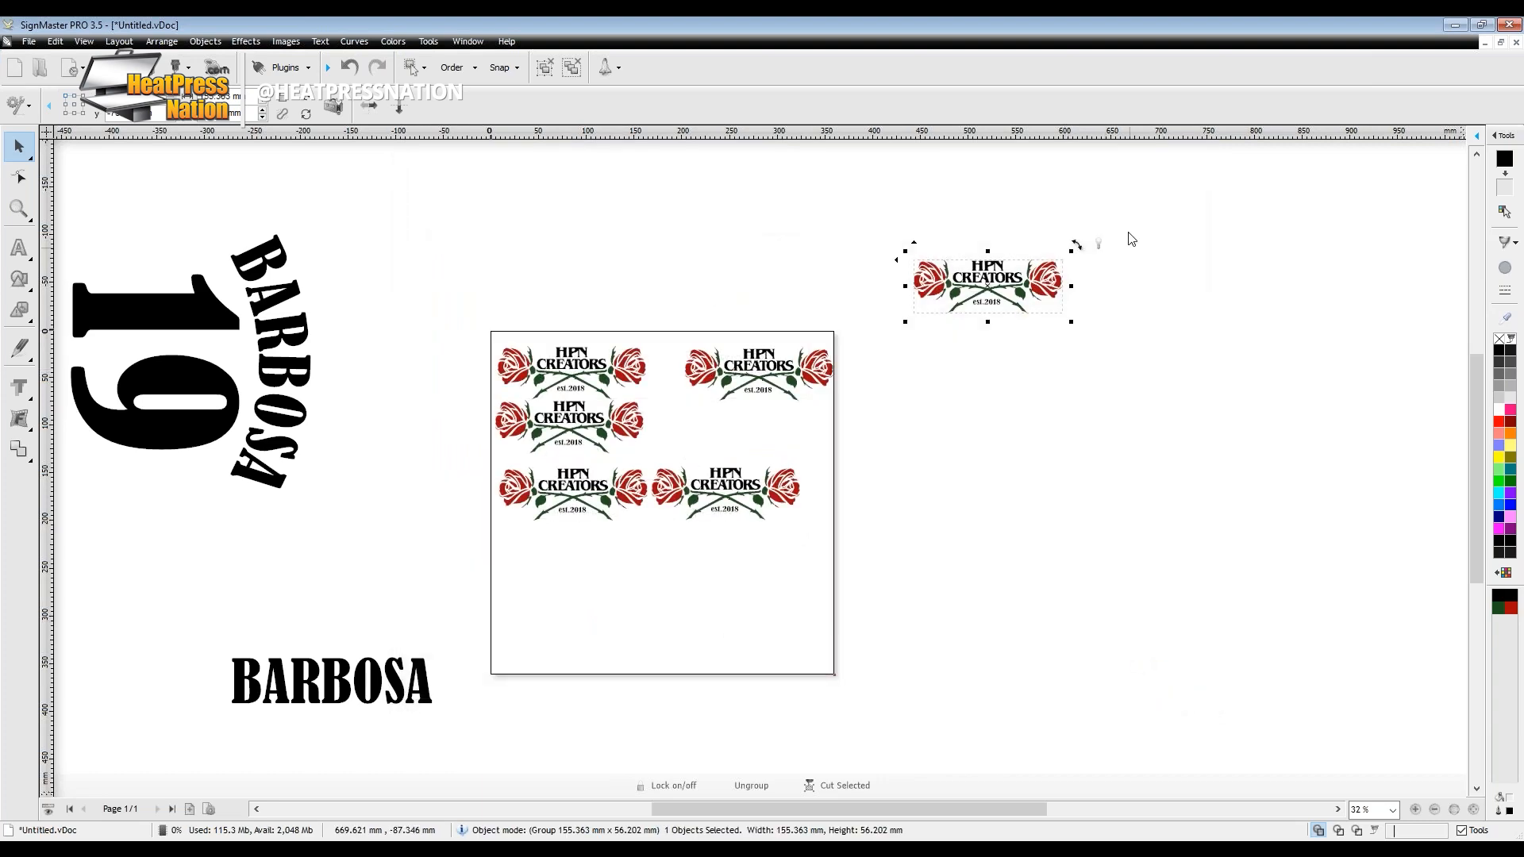
Move the rose logo back onto the page below the left column of copies.
drag(1044, 286, 622, 568)
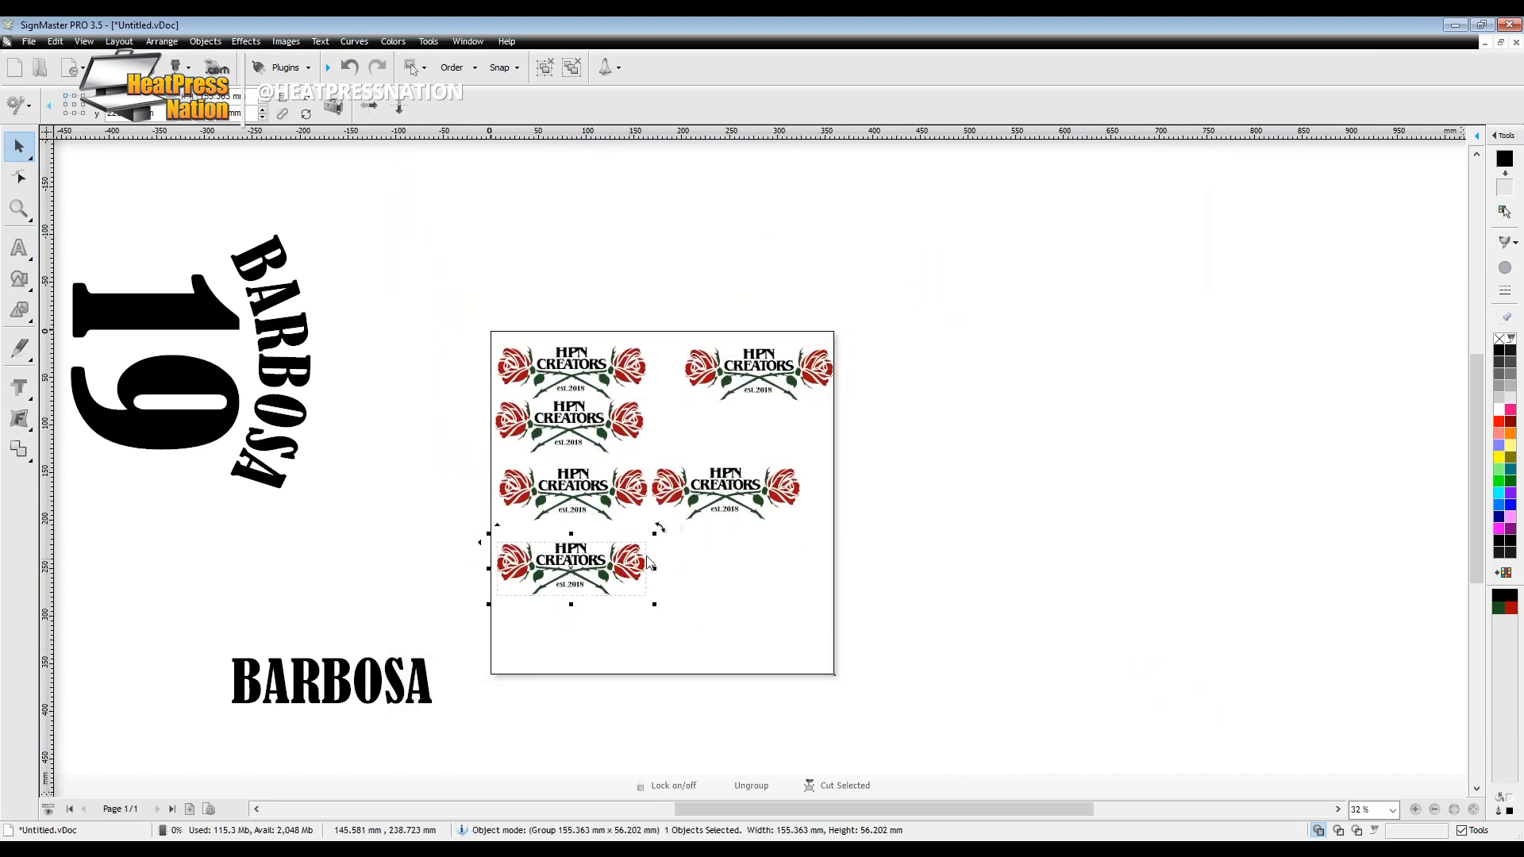